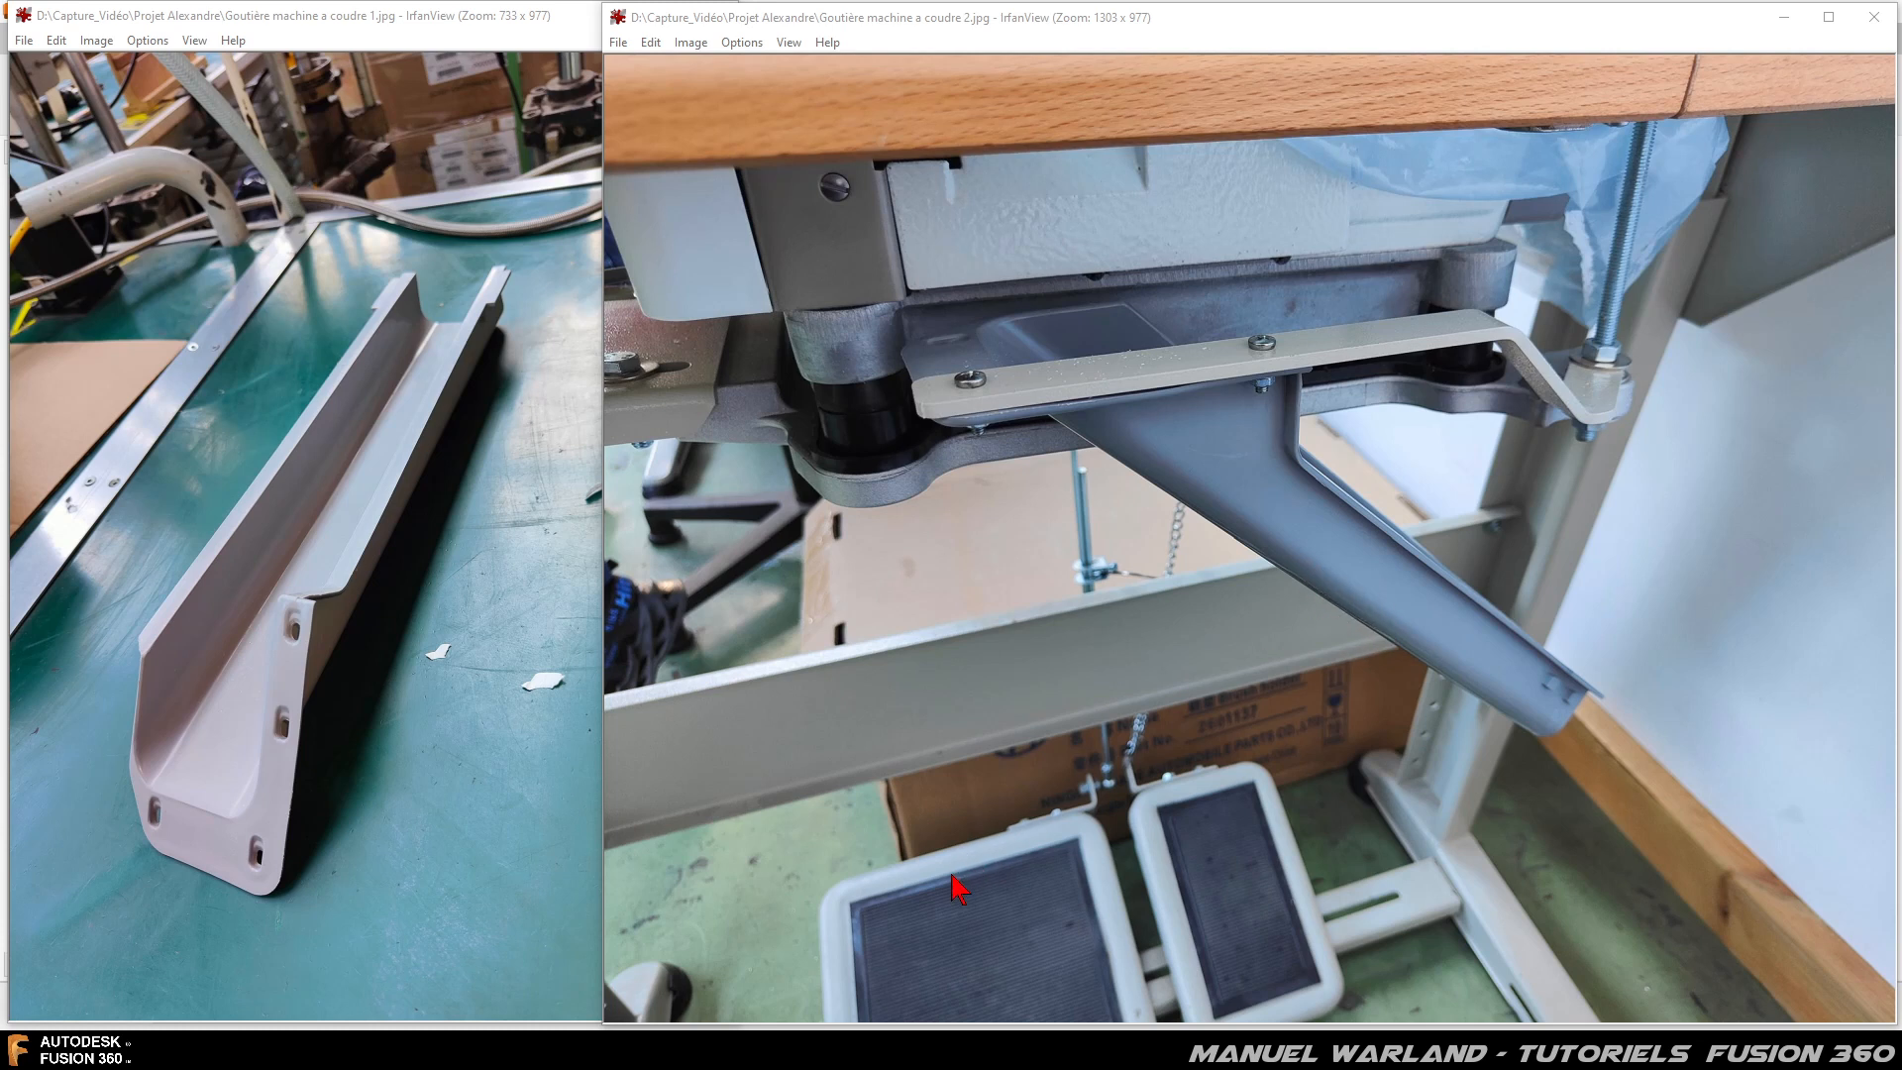
- Switch to Fusion 360 and examine the finished gutter model from a different angle
{"action": "mouse_move", "coordinate": [827, 1050]}
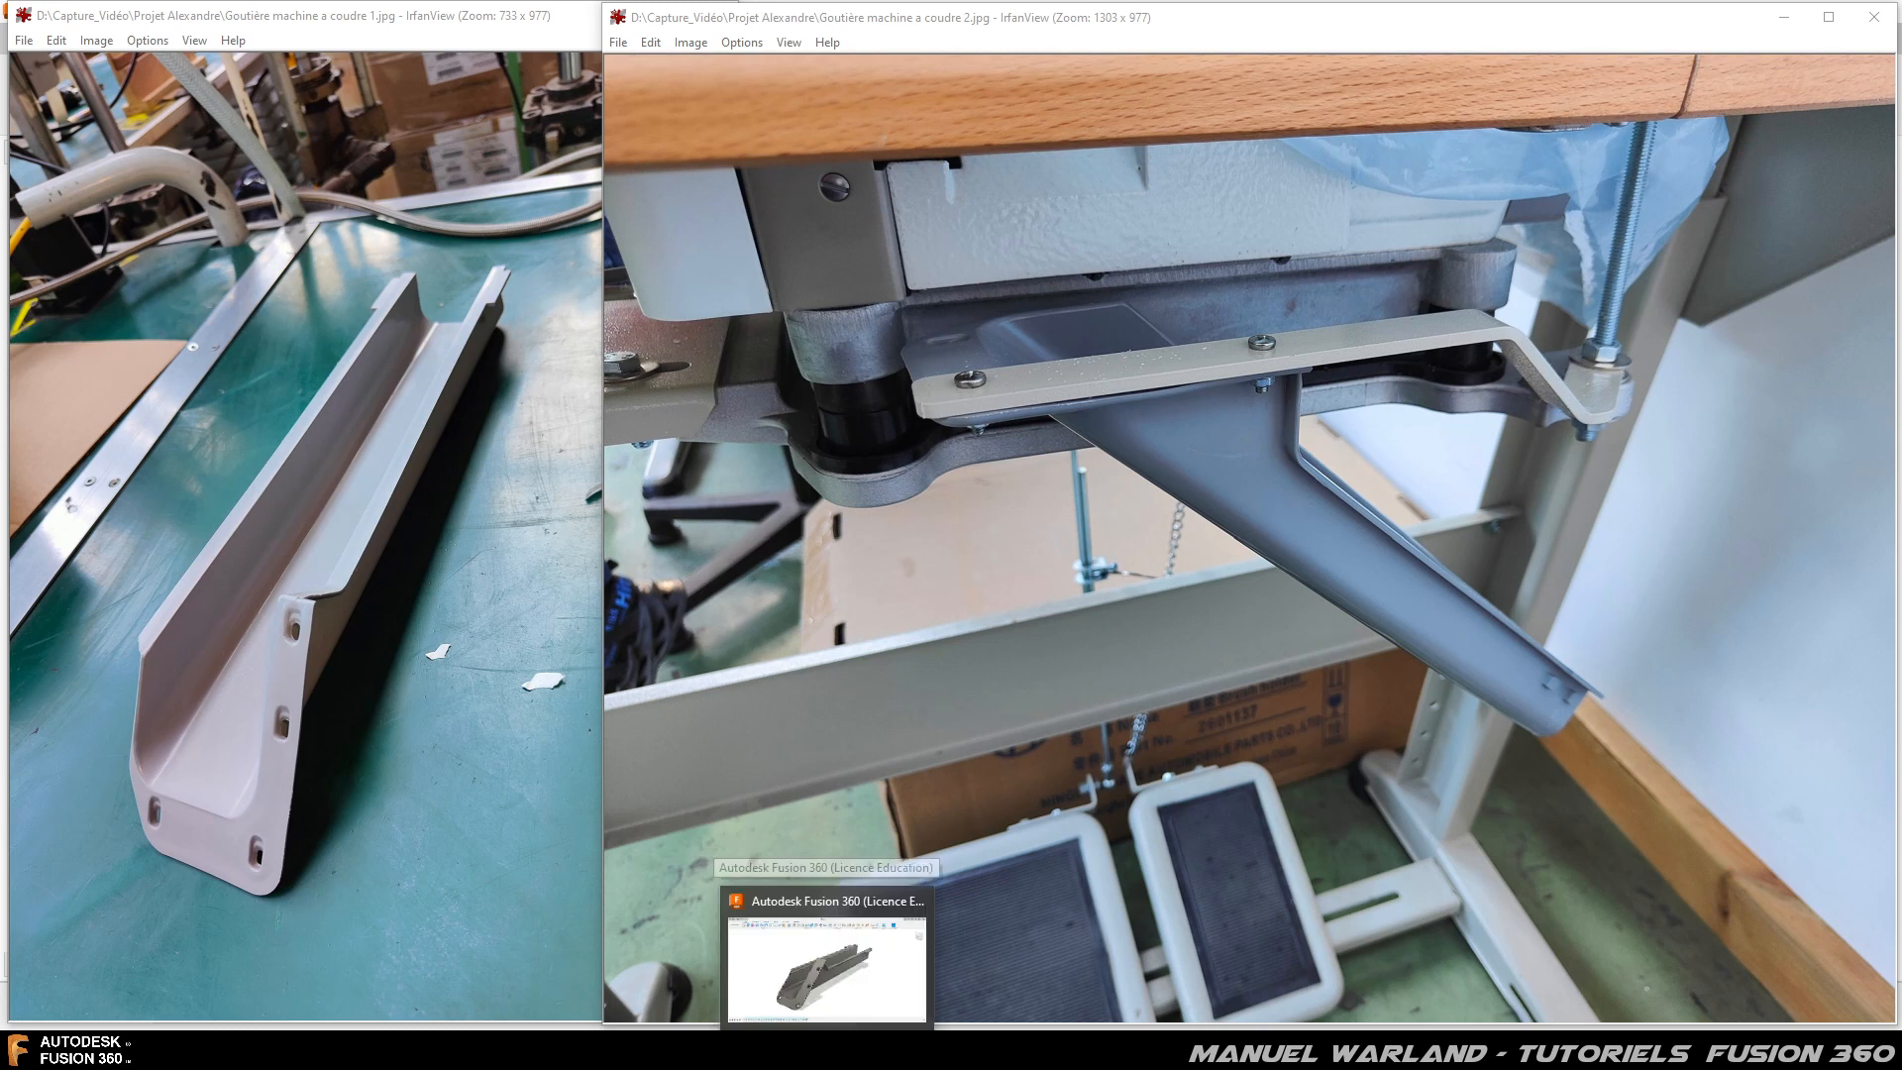
{"action": "left_click", "coordinate": [827, 951]}
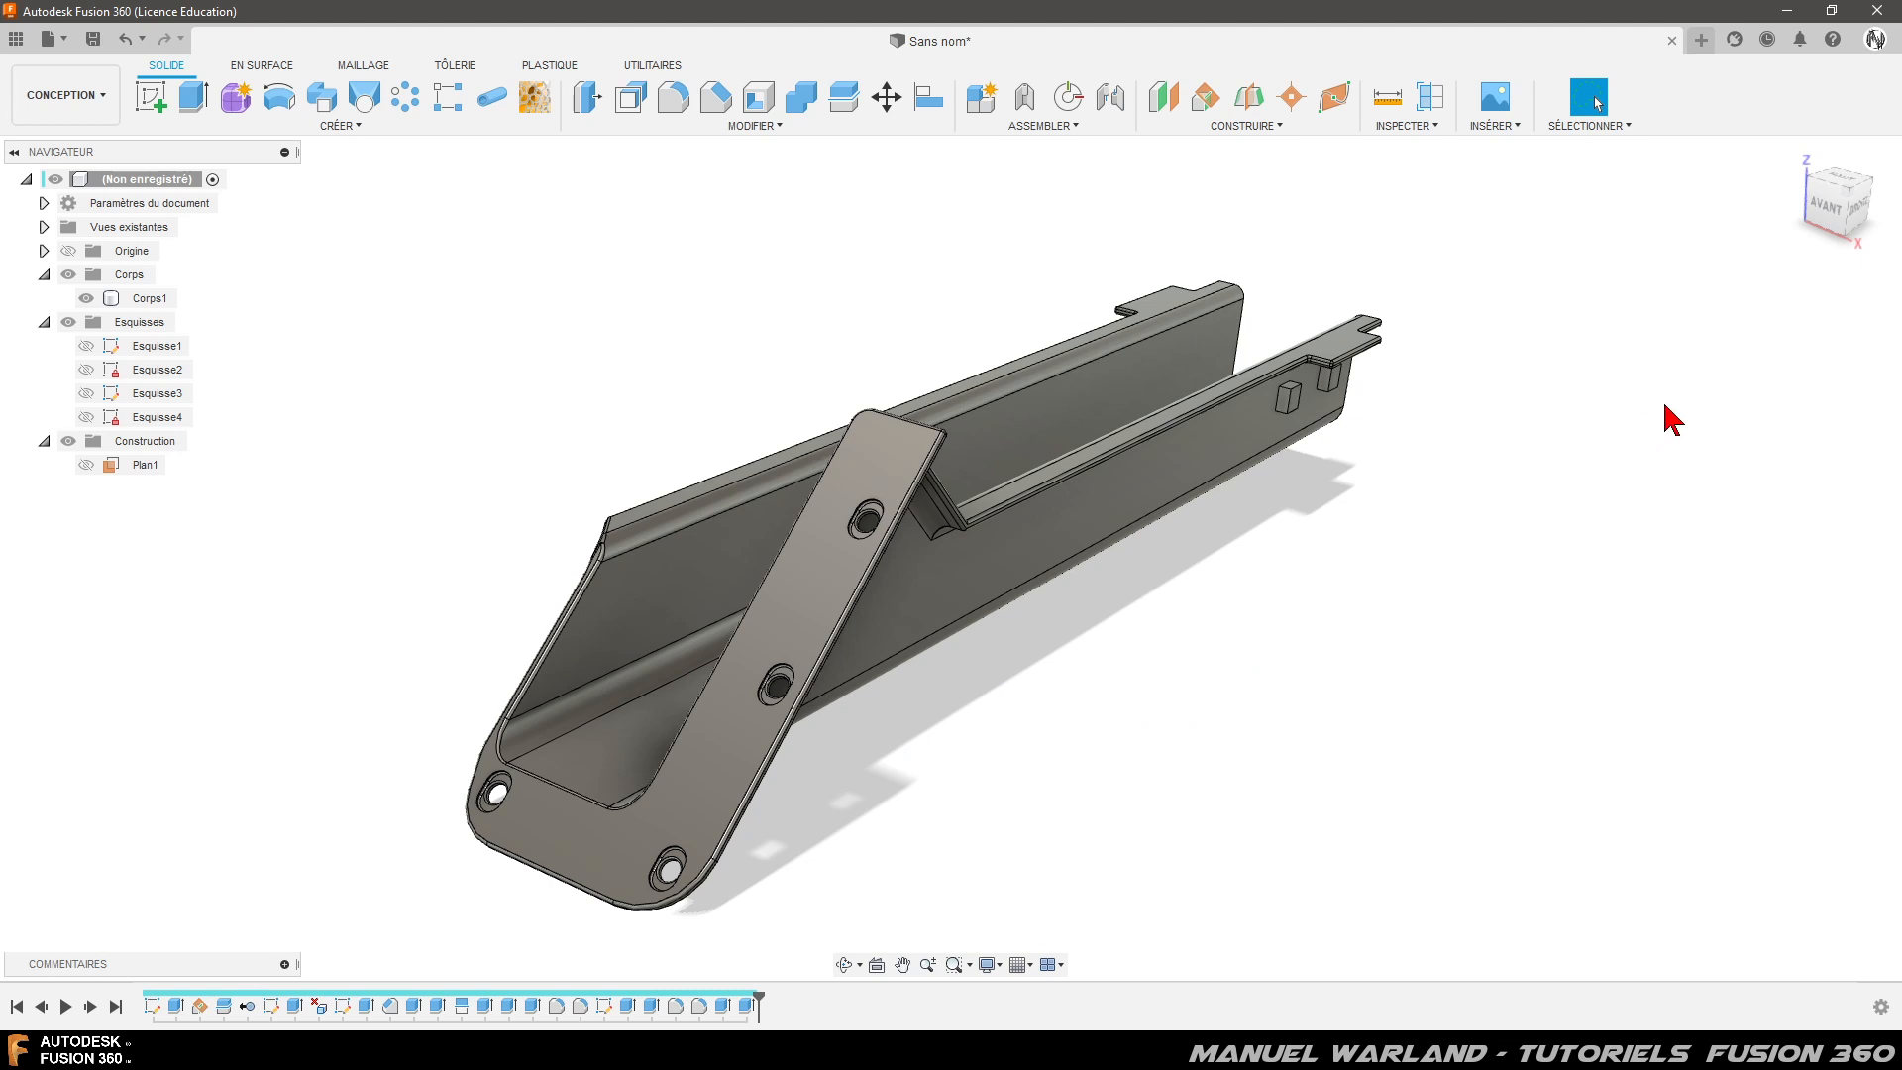
{"action": "mouse_move", "coordinate": [1406, 594]}
{"action": "middle_mouse_down", "text": "shift"}
{"action": "mouse_move", "coordinate": [1377, 535]}
{"action": "mouse_move", "coordinate": [1767, 571]}
{"action": "mouse_move", "coordinate": [1447, 606]}
{"action": "mouse_move", "coordinate": [1477, 610]}
{"action": "mouse_move", "coordinate": [1495, 585]}
{"action": "mouse_move", "coordinate": [1362, 672]}
{"action": "mouse_move", "coordinate": [1443, 640]}
{"action": "mouse_move", "coordinate": [1376, 625]}
{"action": "mouse_move", "coordinate": [1437, 610]}
{"action": "middle_mouse_up", "text": "shift"}
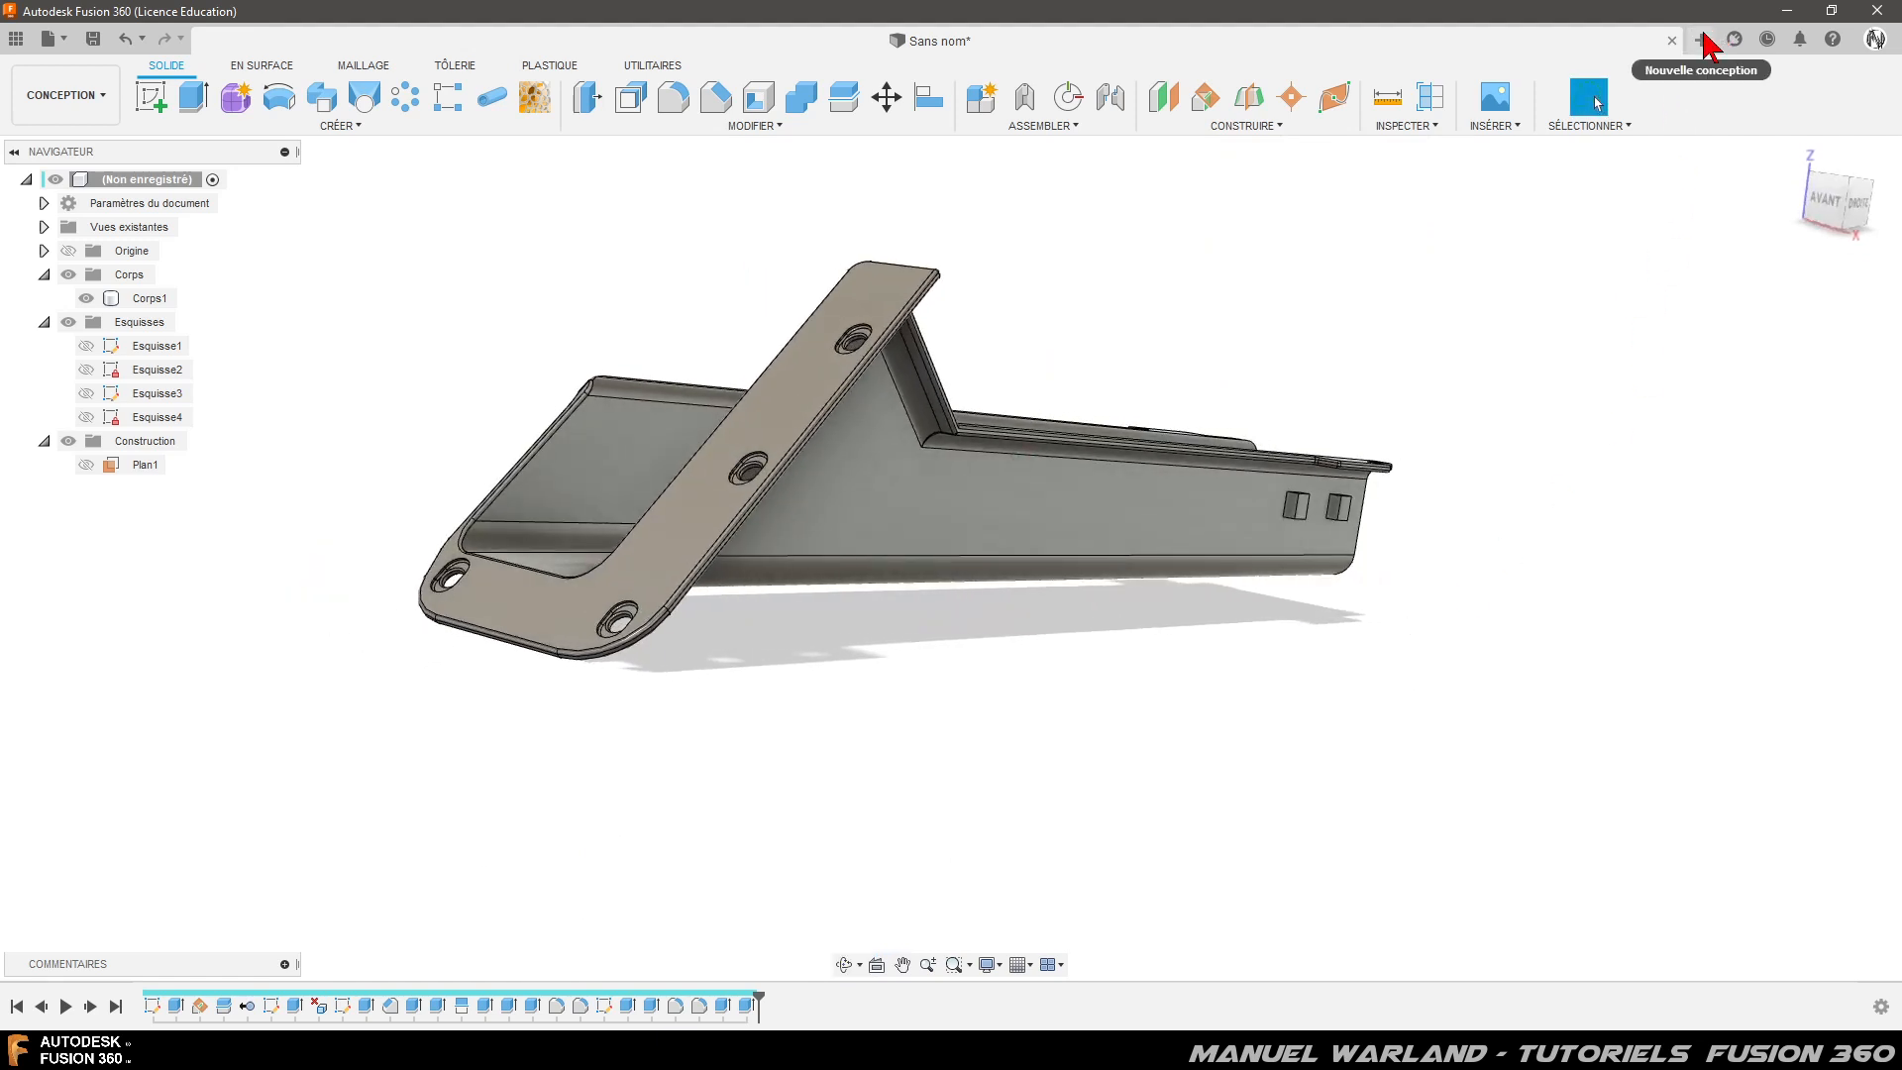
- Create a new design and start a sketch on the front plane
{"action": "left_click", "coordinate": [1702, 41]}
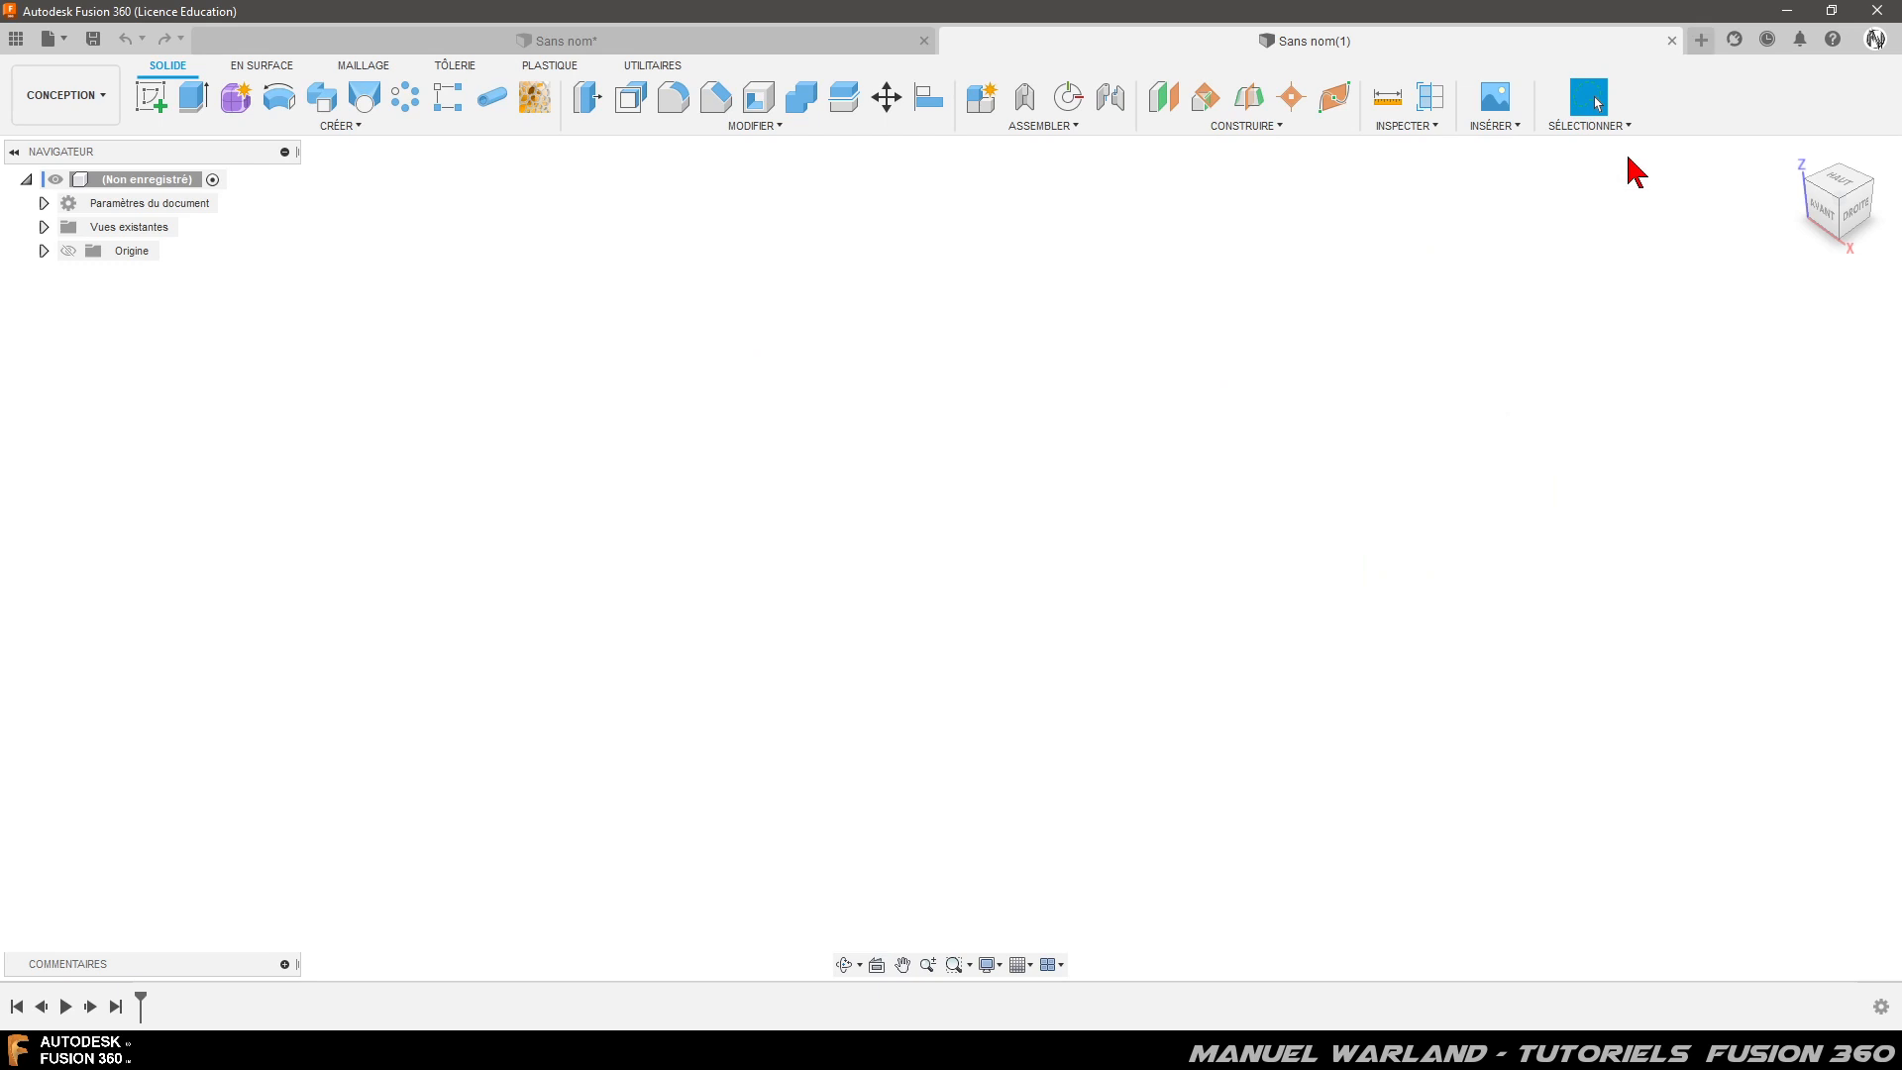
{"action": "left_click", "coordinate": [152, 98]}
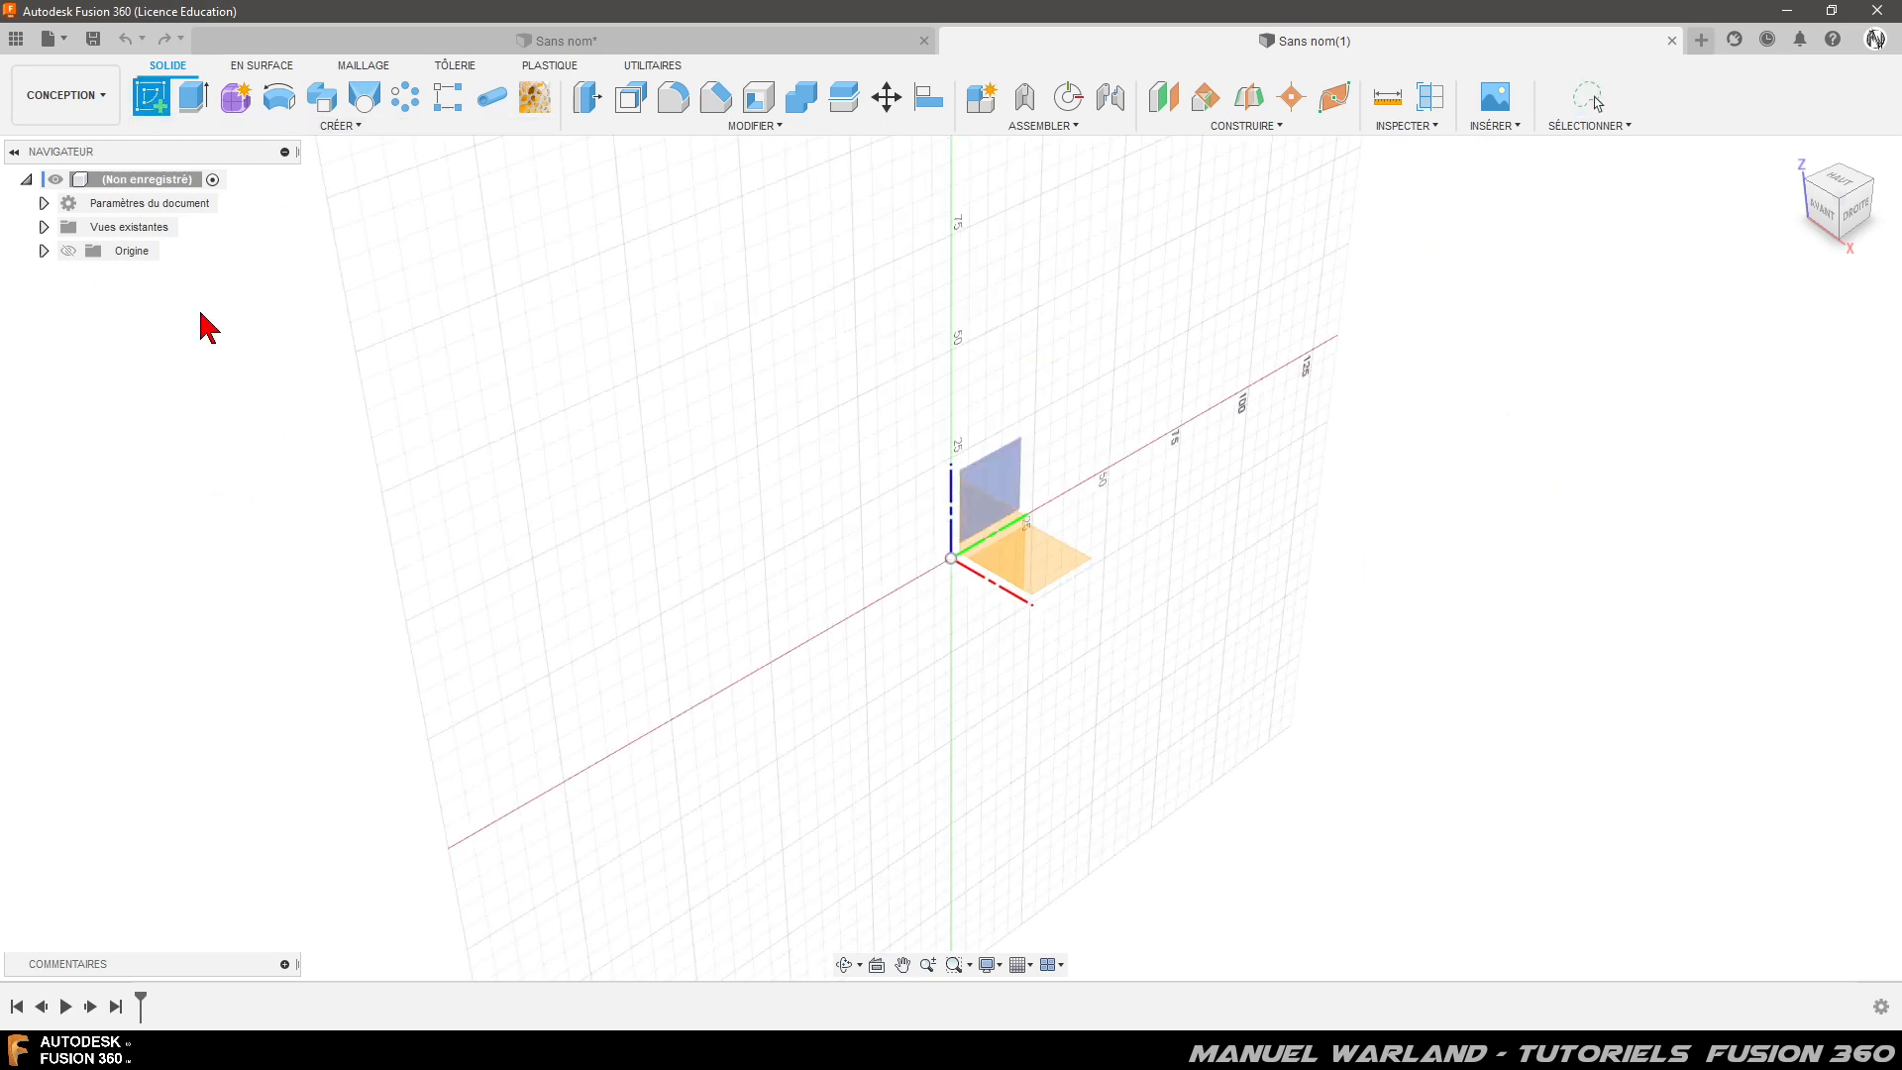
{"action": "left_click", "coordinate": [1001, 555]}
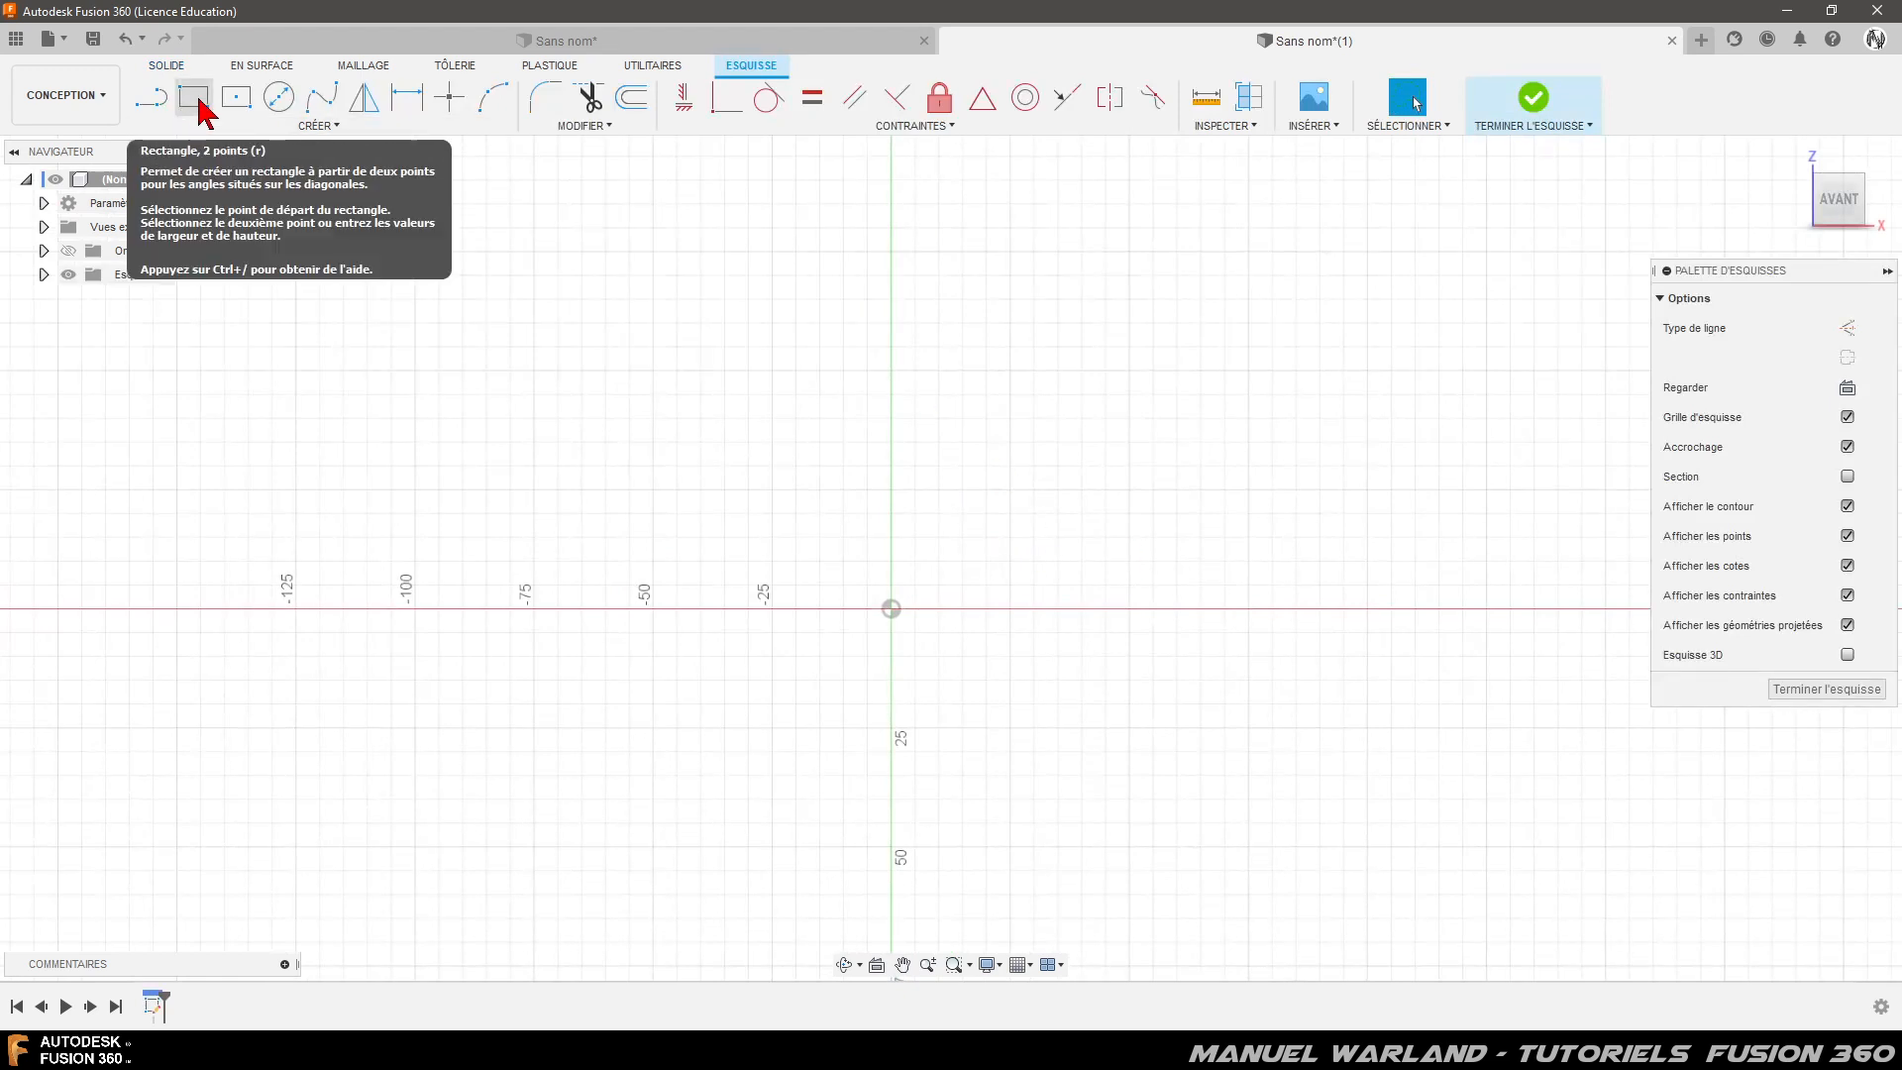
- Sketch a two-point rectangle about 55 by 75 mm to the left of the origin, with its lower edge on the horizontal axis
{"action": "left_click", "coordinate": [198, 111]}
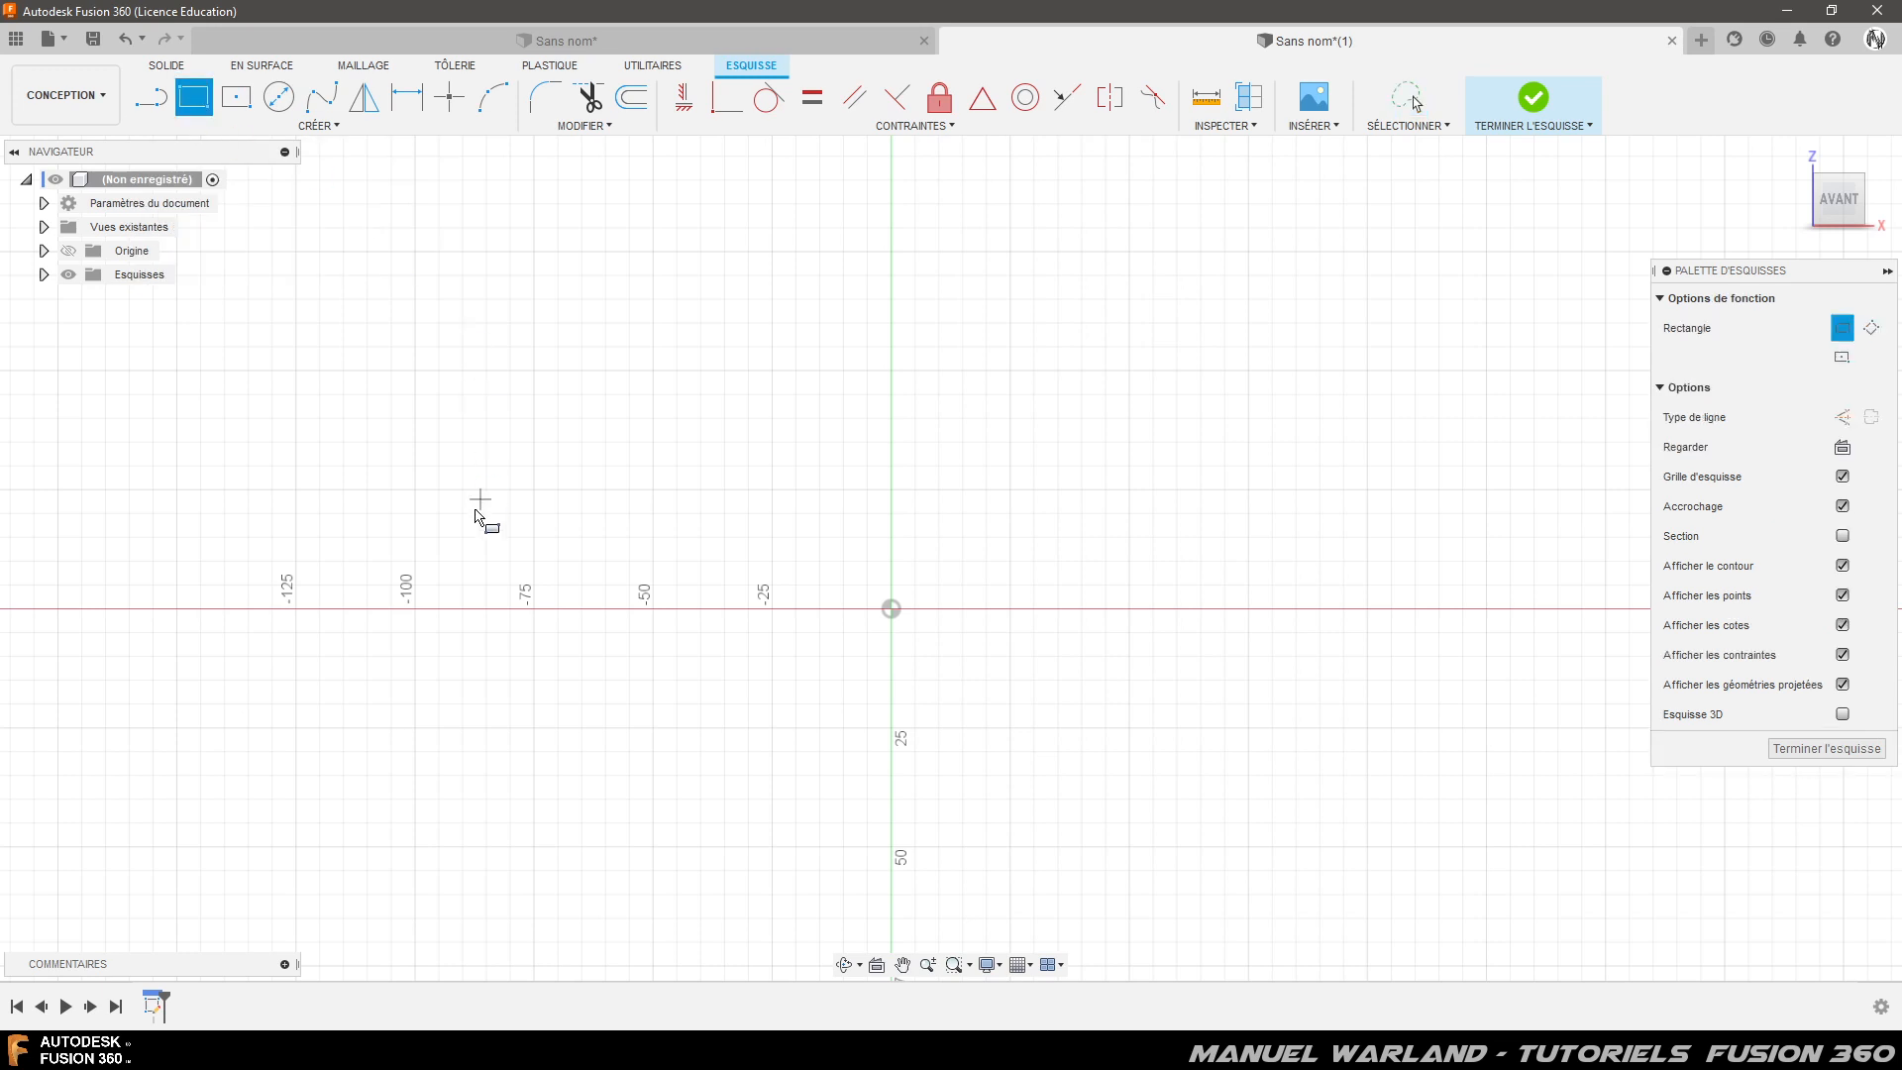
{"action": "left_click", "coordinate": [416, 608]}
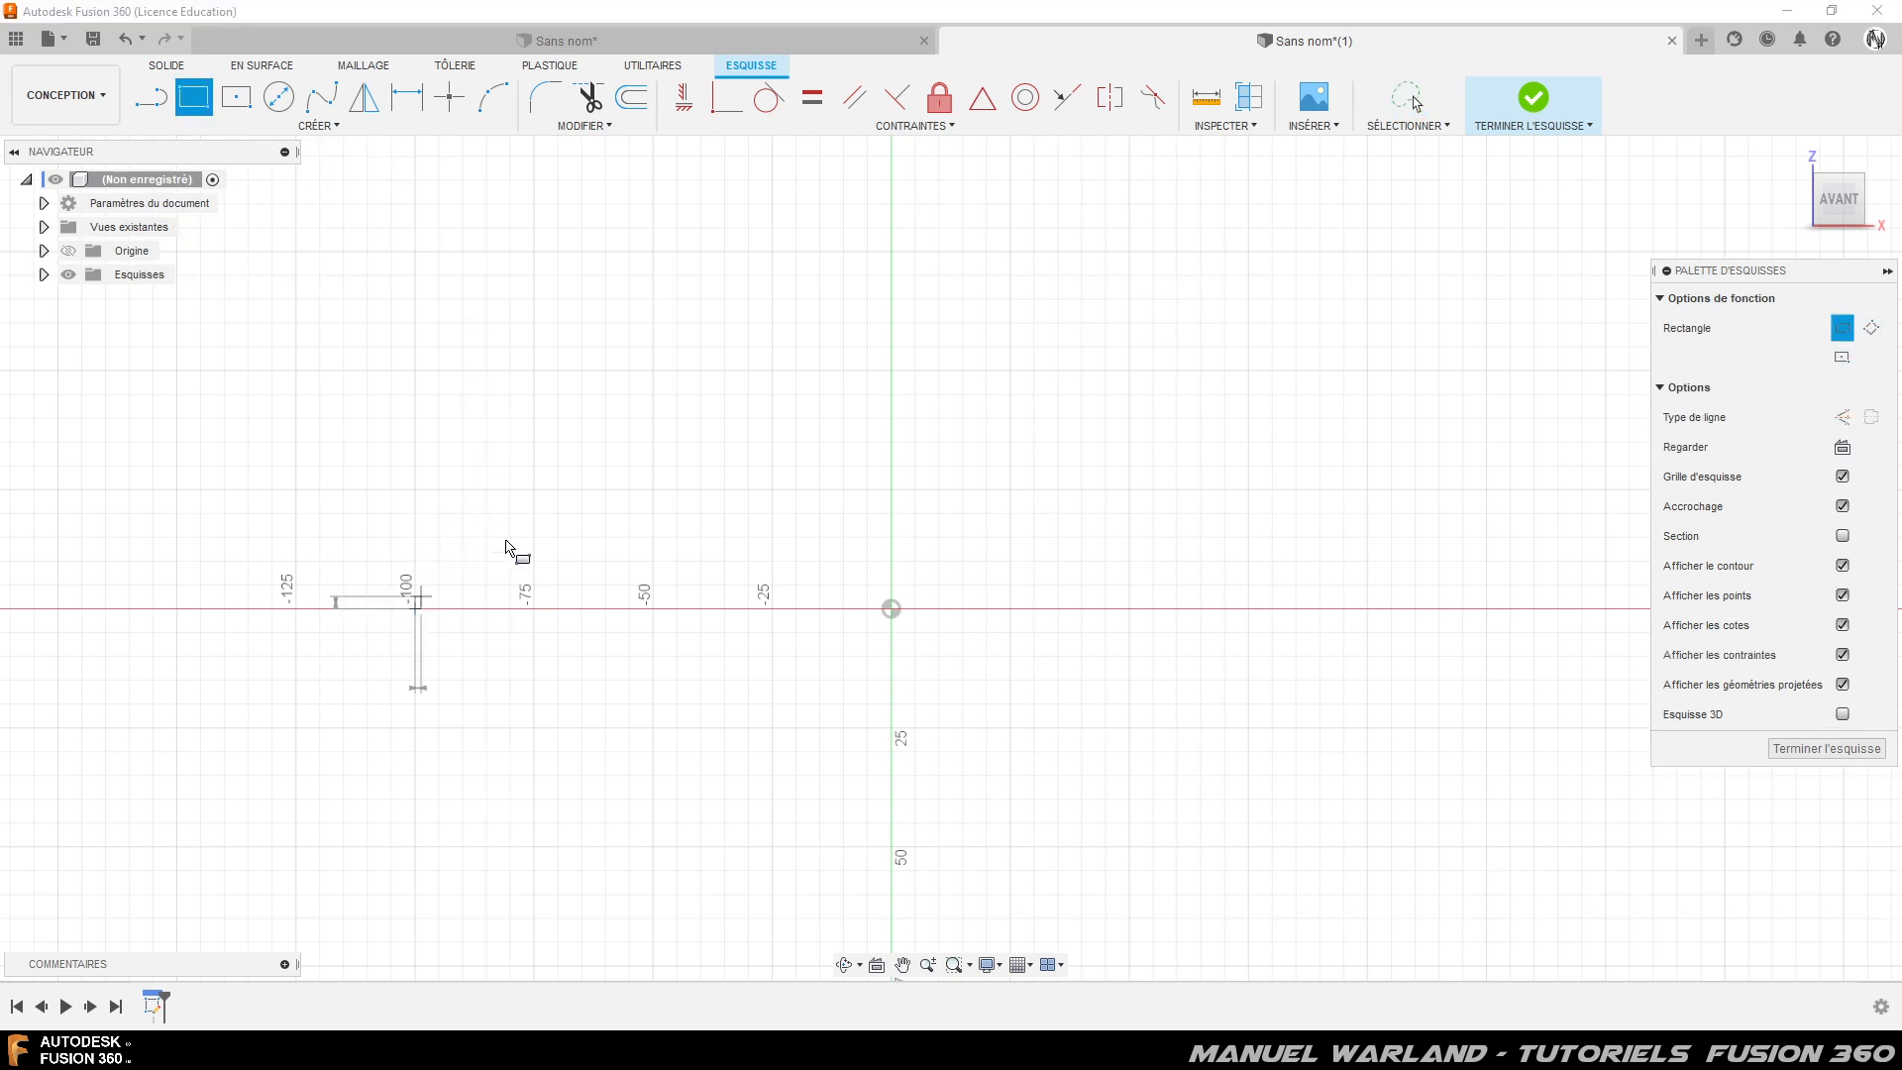
{"action": "left_click", "coordinate": [677, 252]}
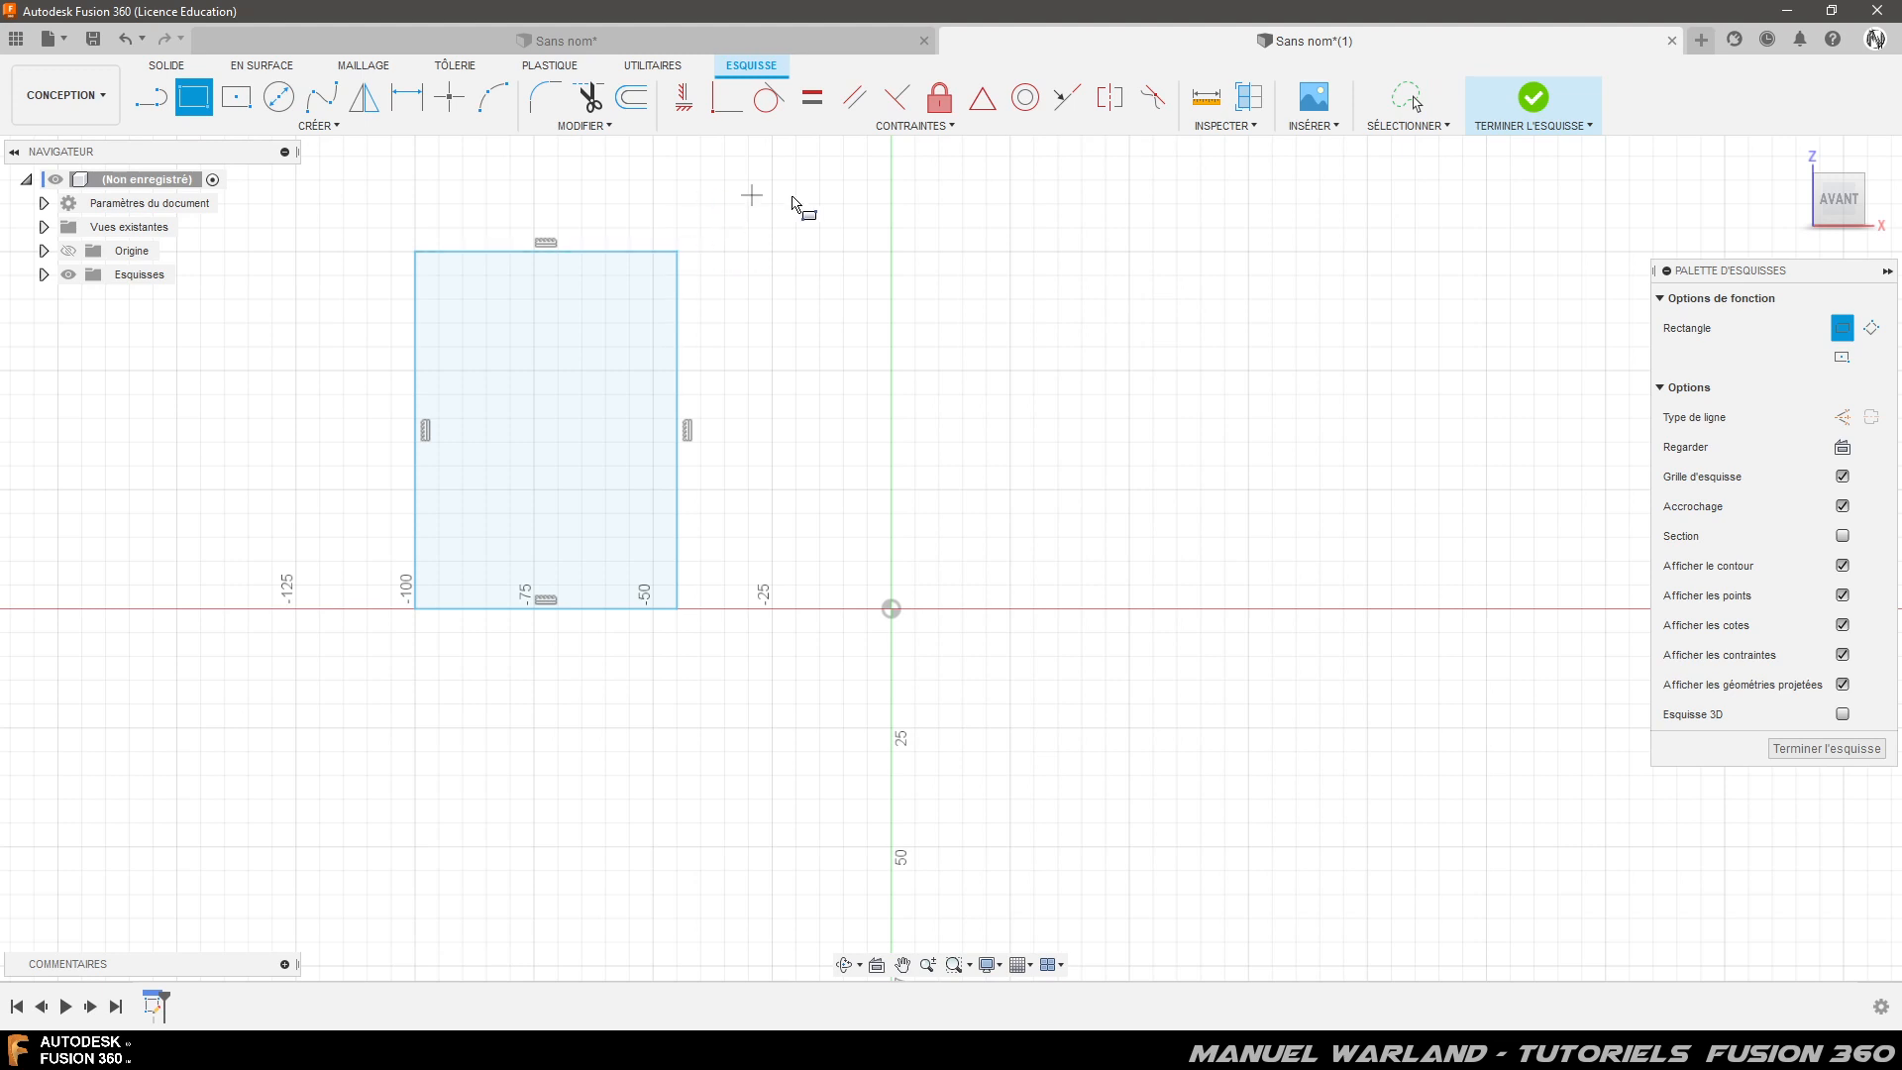
- Dimension the rectangle's top edge and set its width to 55 mm
{"action": "key", "text": "d"}
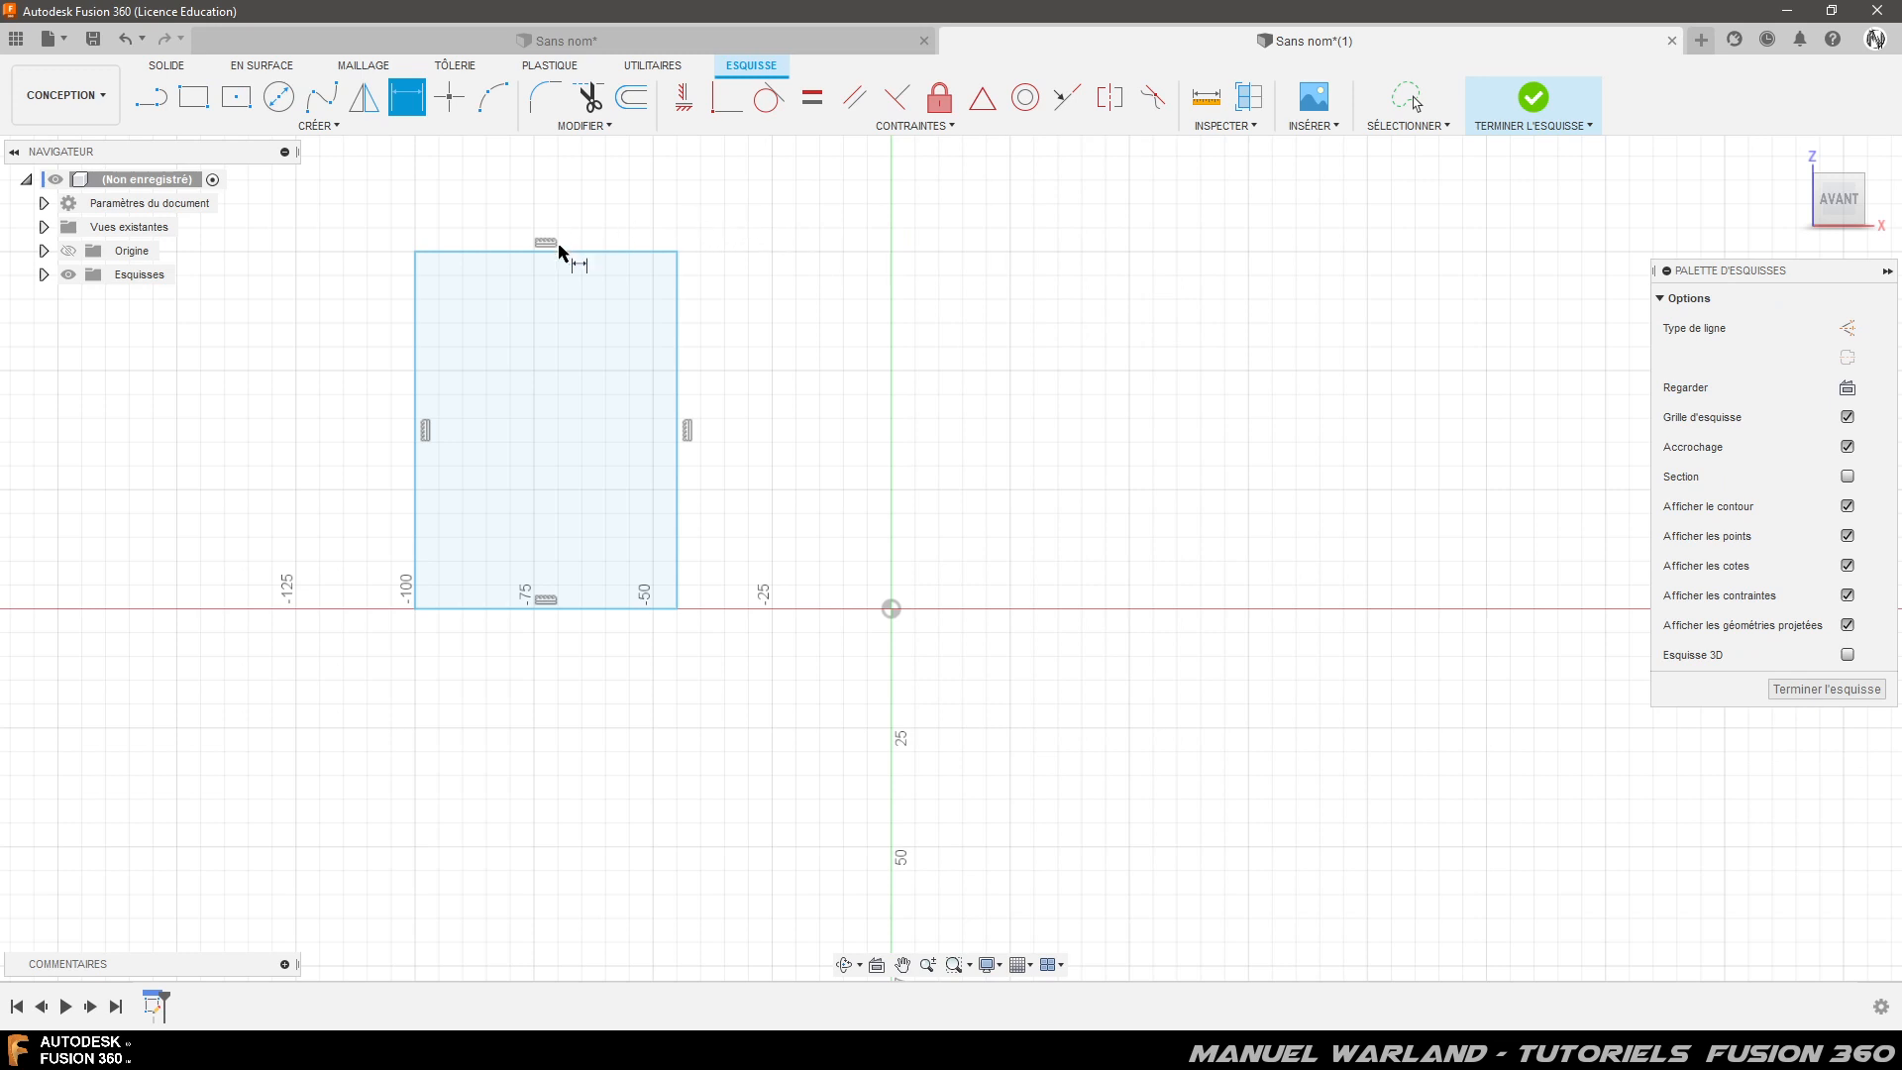
{"action": "left_click", "coordinate": [599, 254]}
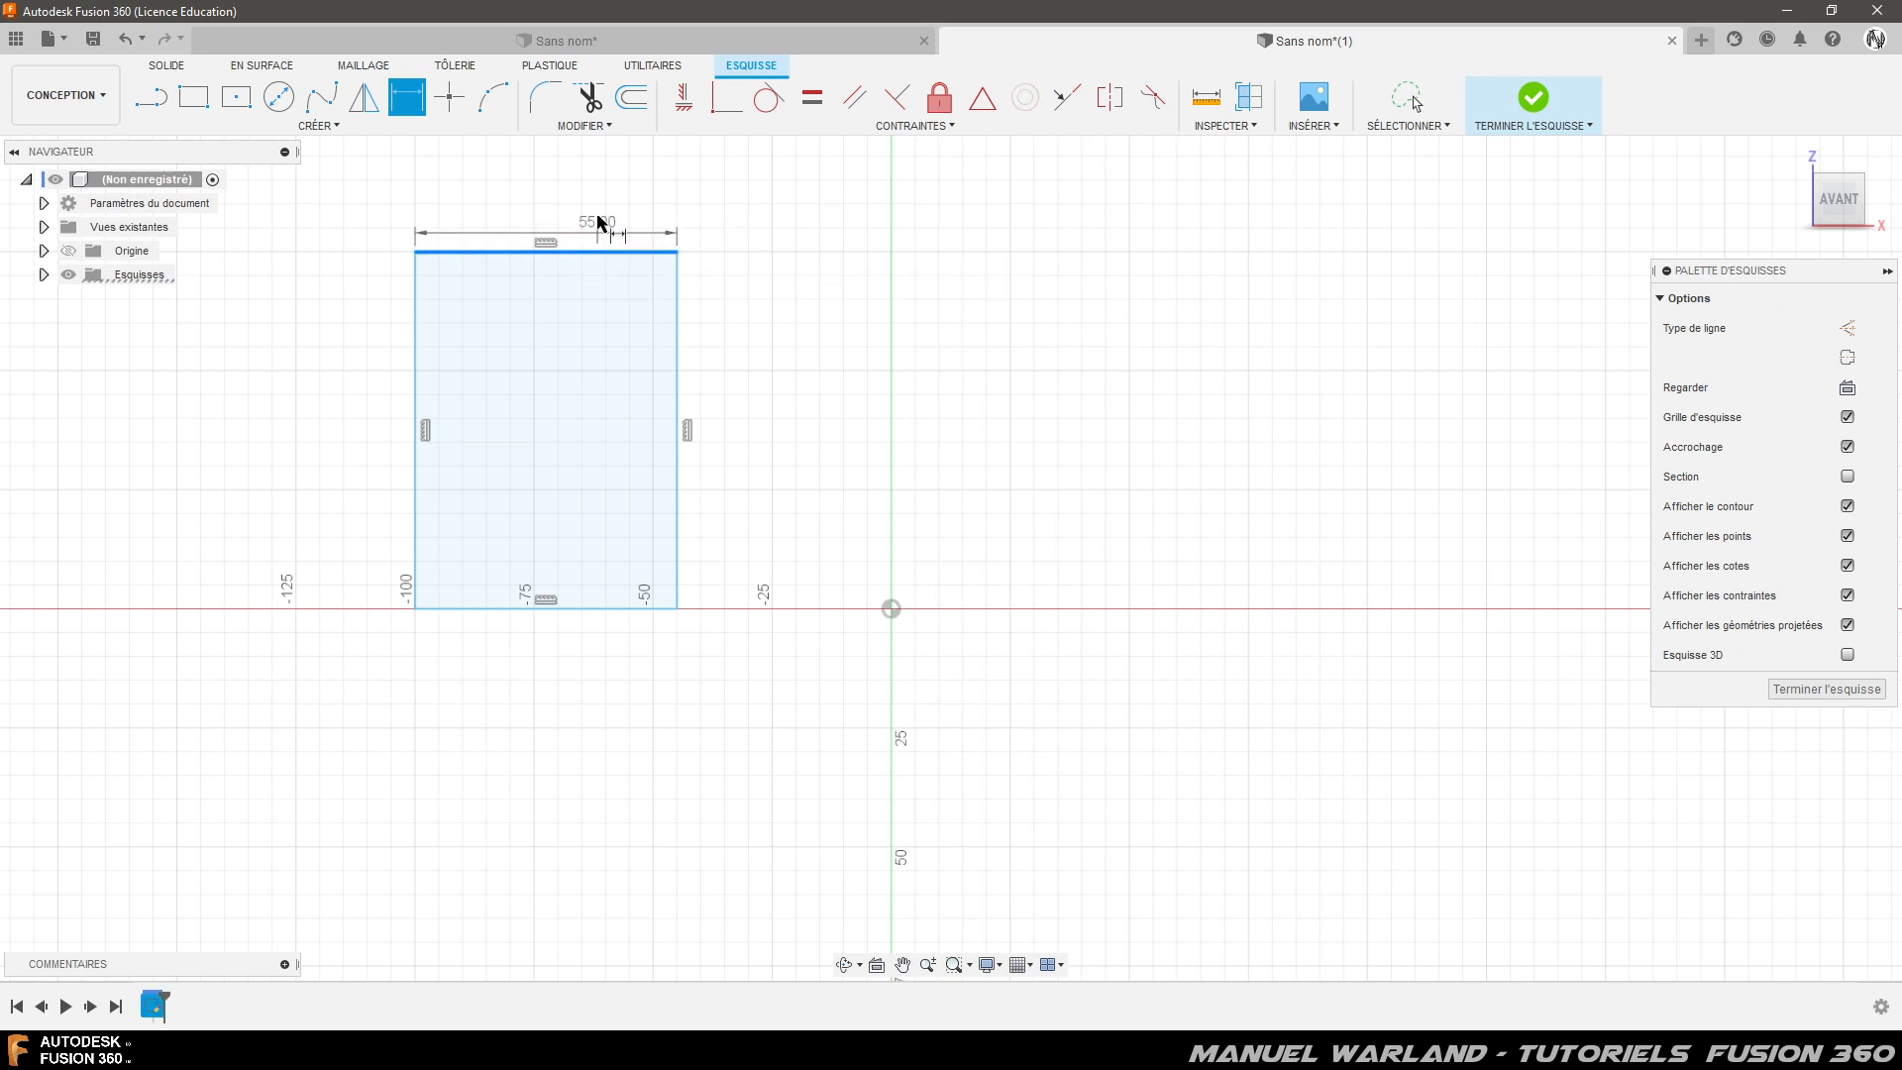
{"action": "left_click", "coordinate": [598, 213]}
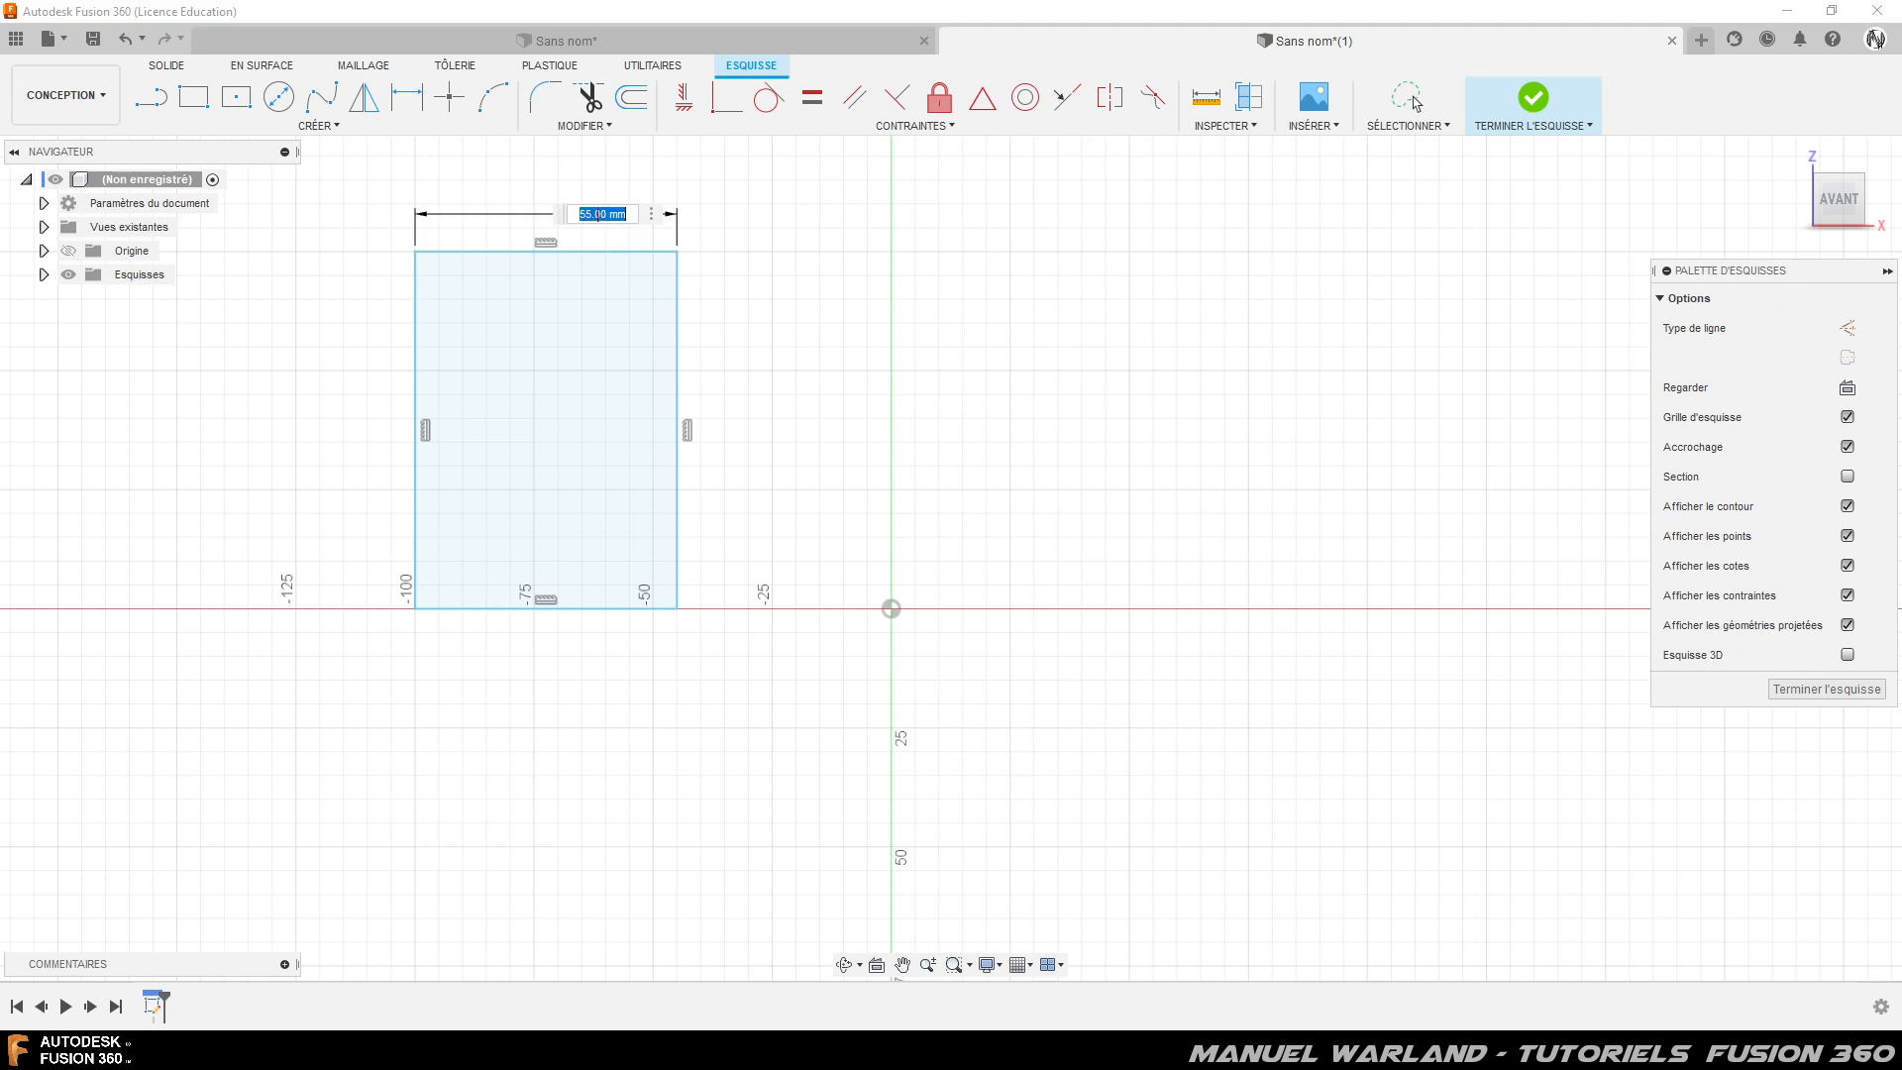
{"action": "type", "text": "5"}
{"action": "key", "text": "Return"}
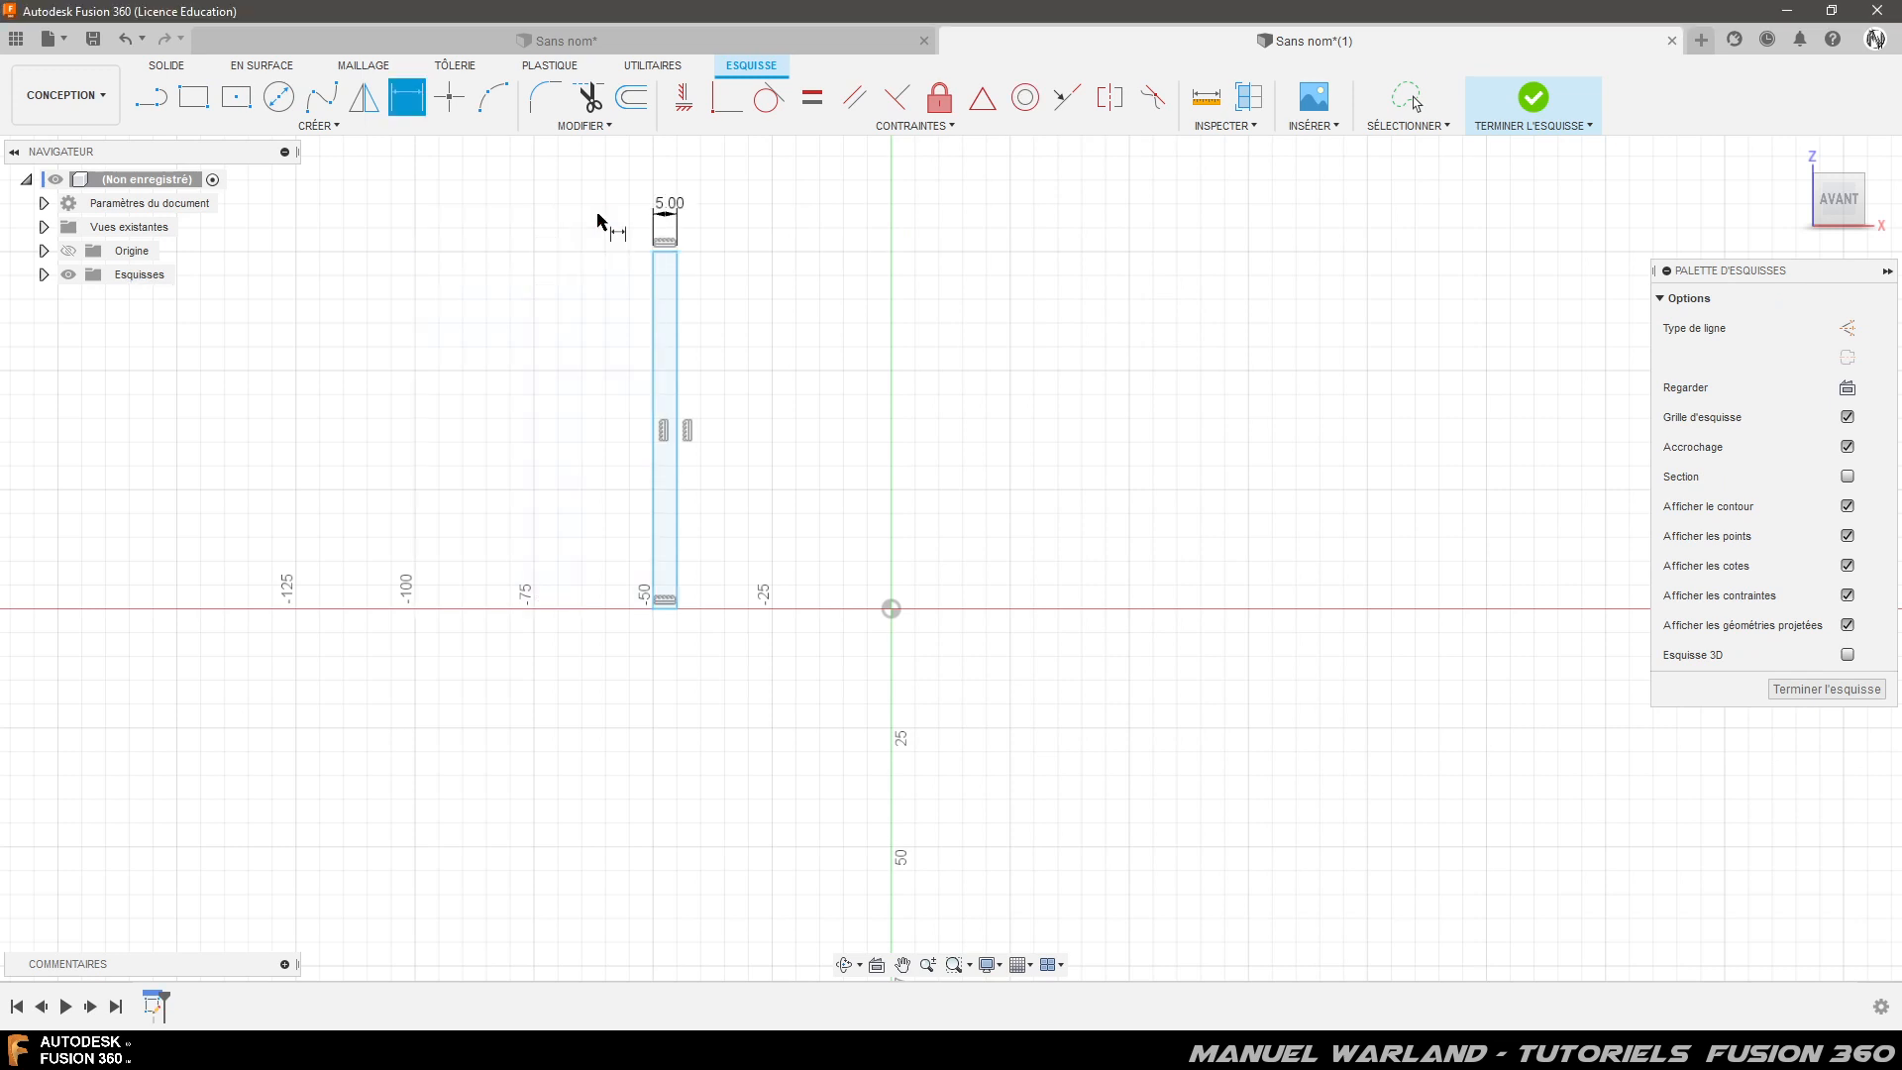
{"action": "double_click", "coordinate": [670, 213]}
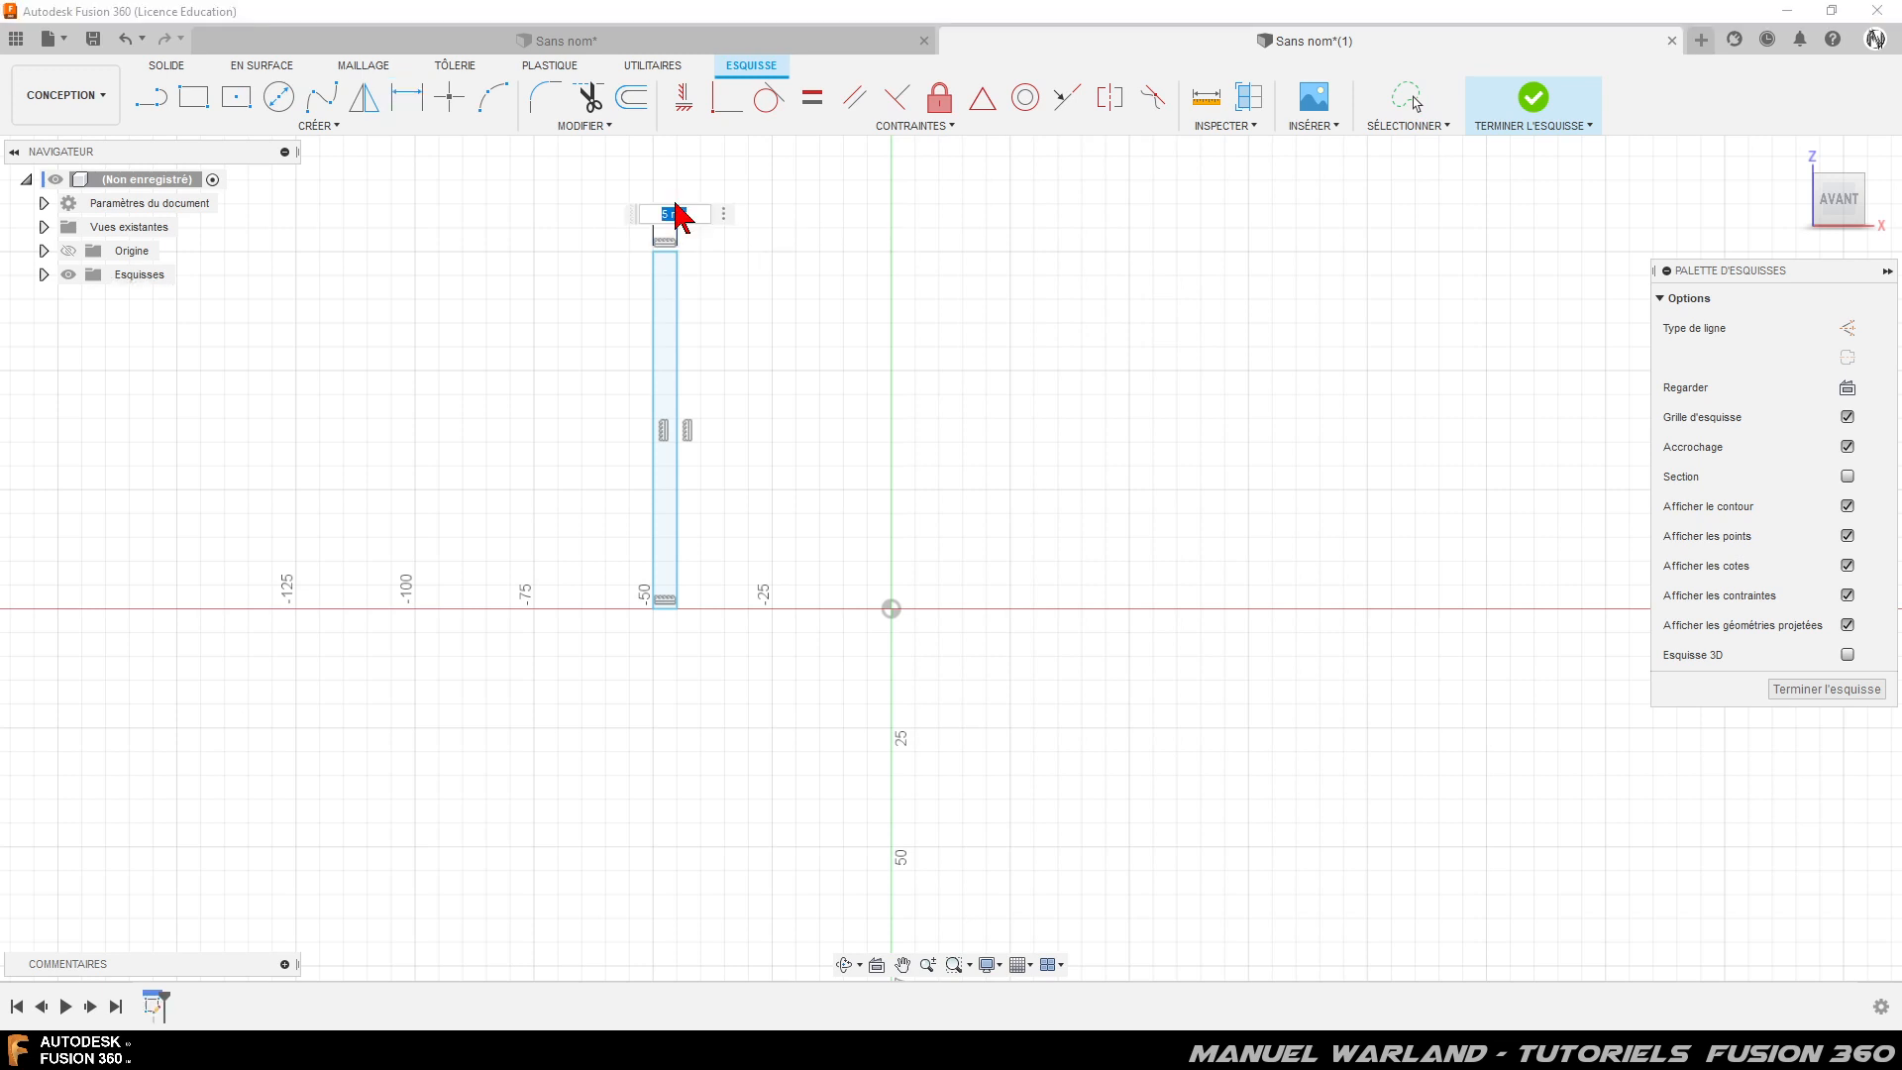
{"action": "type", "text": "55"}
{"action": "key", "text": "Return"}
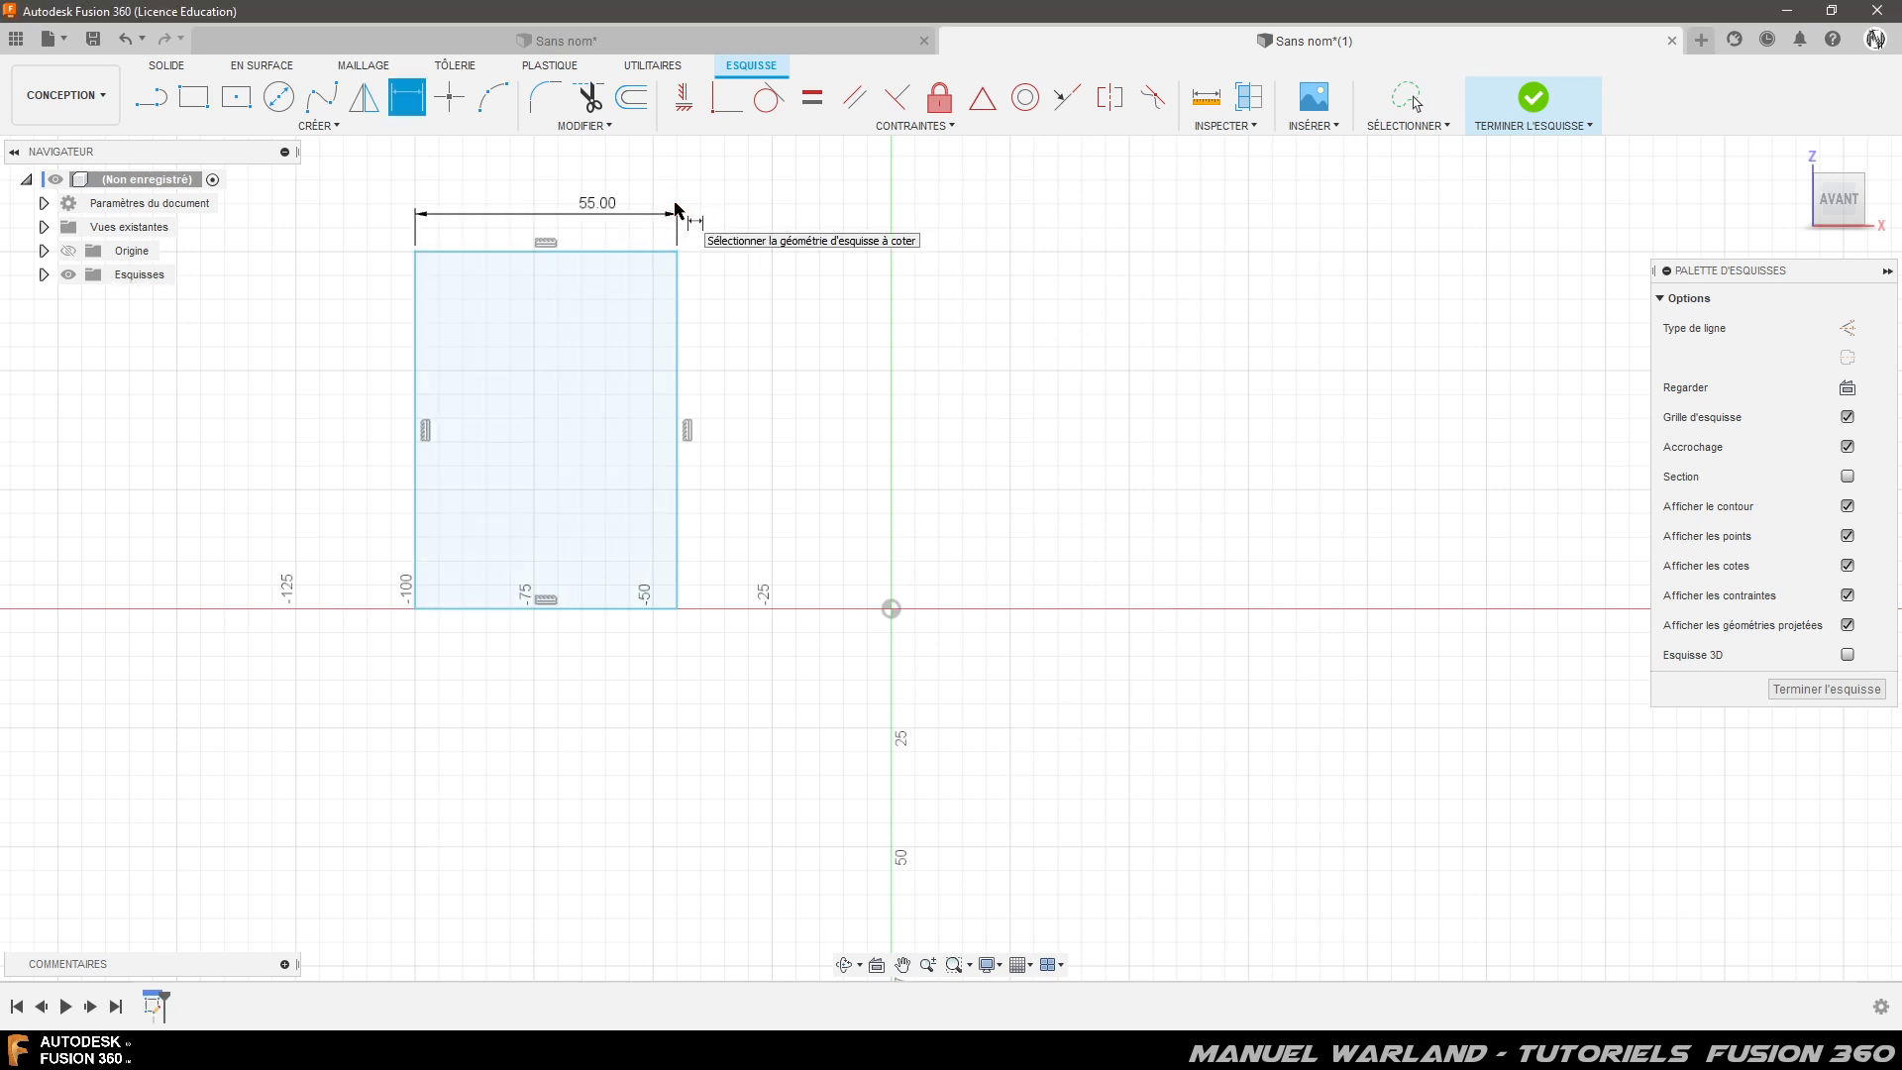
- Dimension the rectangle's right edge and set its height to 65 mm
{"action": "left_click", "coordinate": [678, 319]}
{"action": "left_click", "coordinate": [712, 324]}
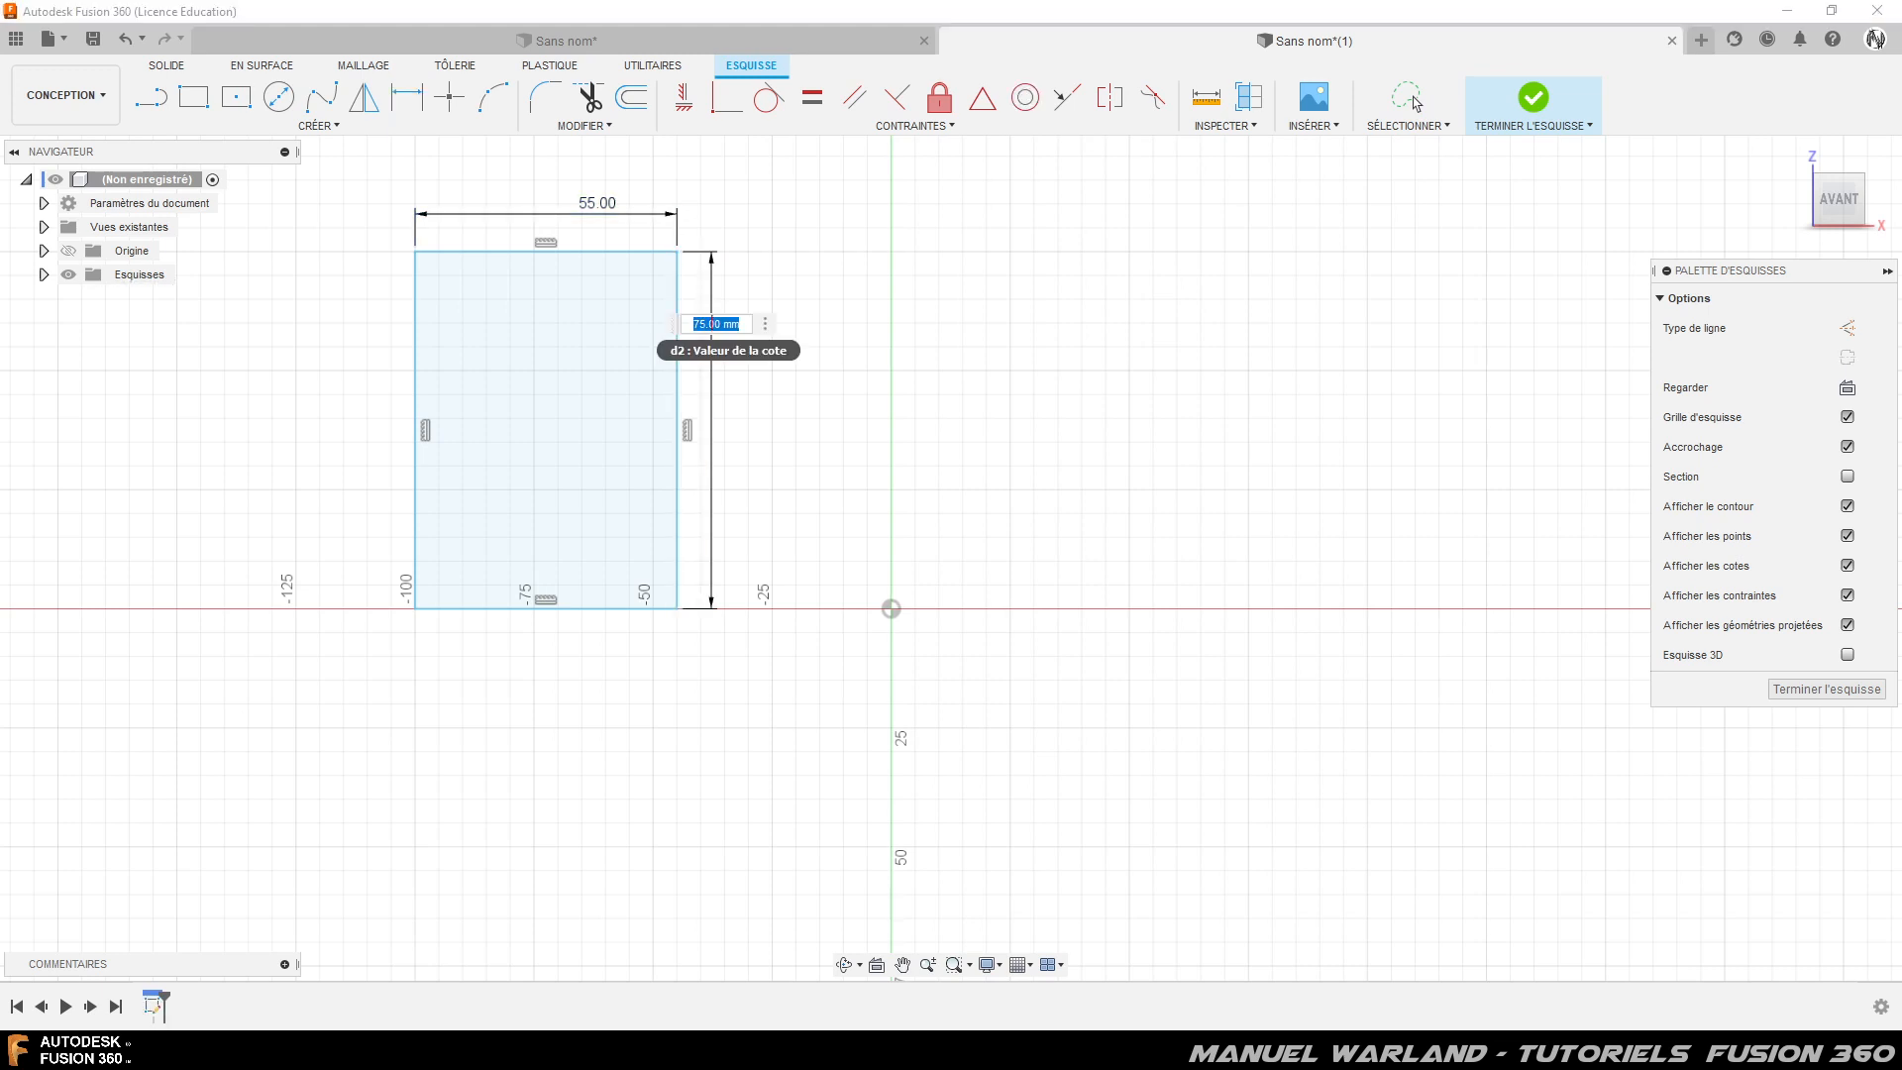
{"action": "type", "text": "65"}
{"action": "key", "text": "Return"}
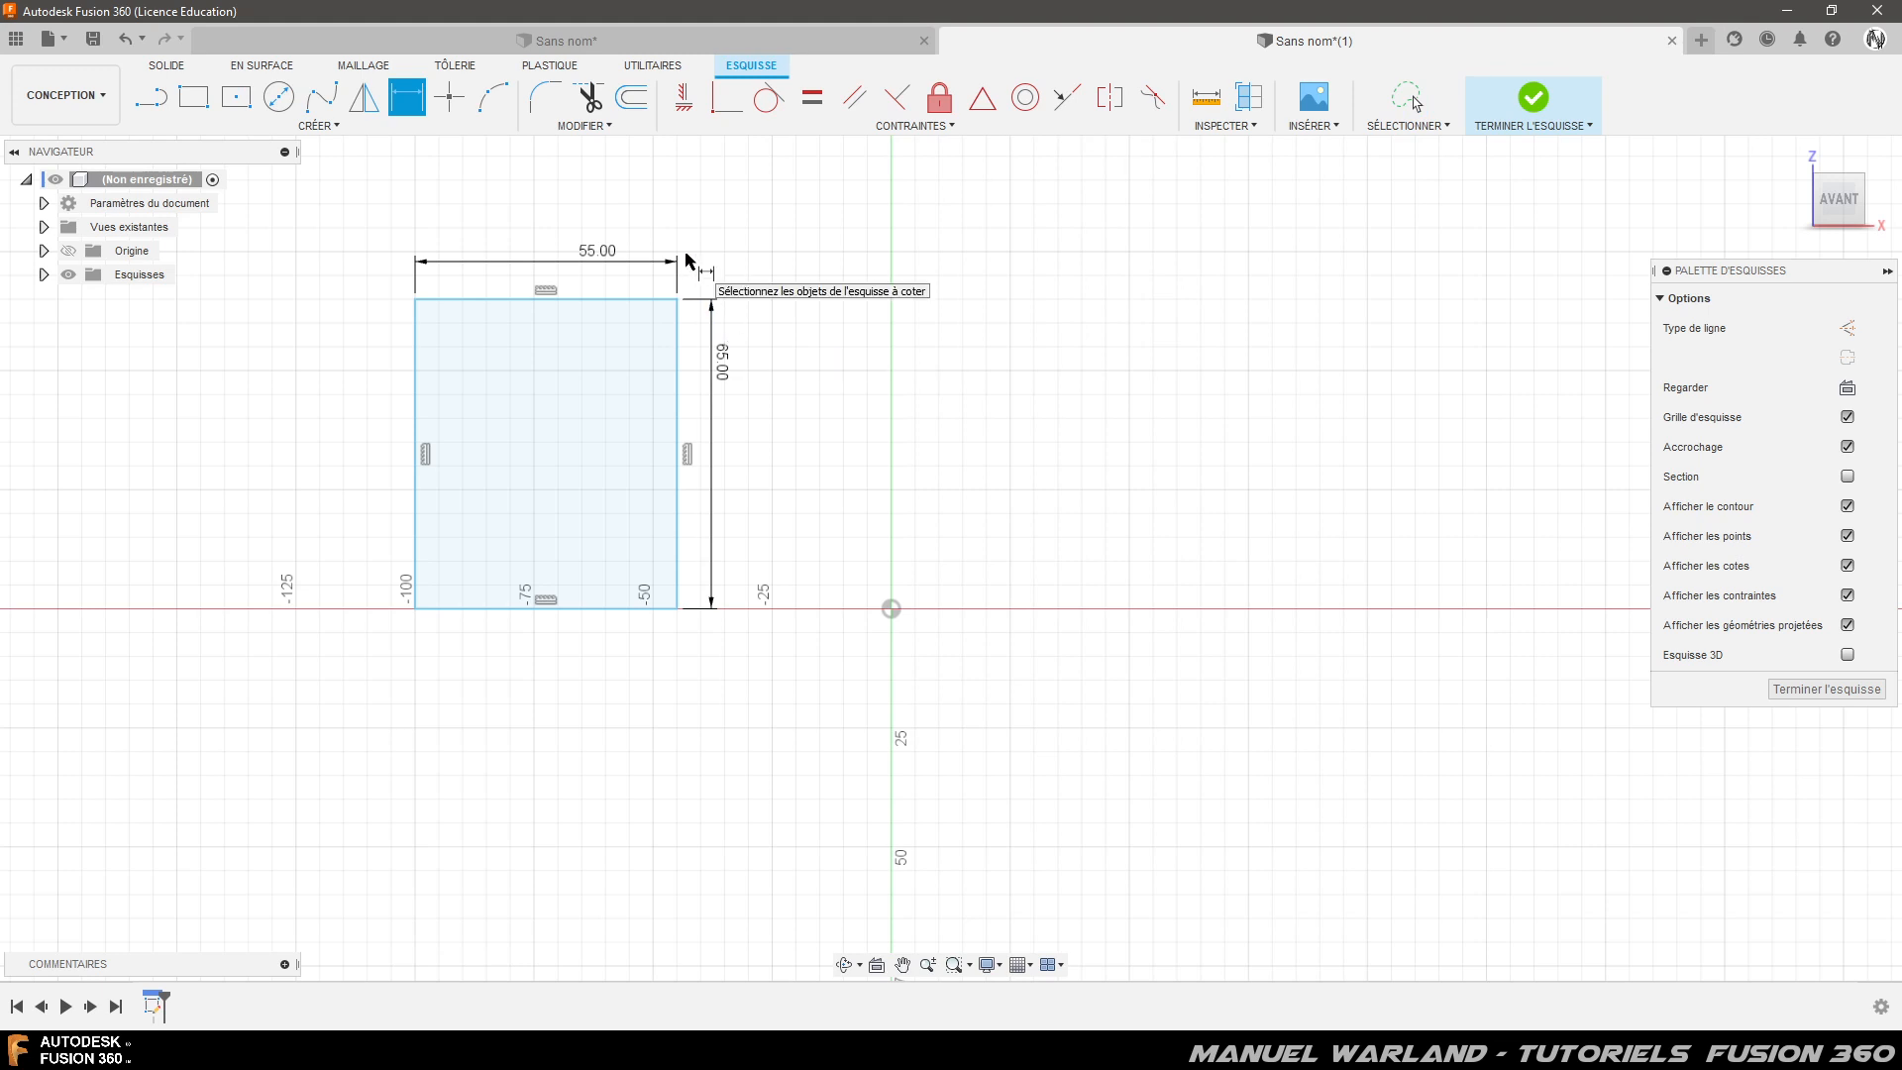
- Round the two lower corners of the rectangle with 15 mm sketch fillets
{"action": "left_click", "coordinate": [546, 100]}
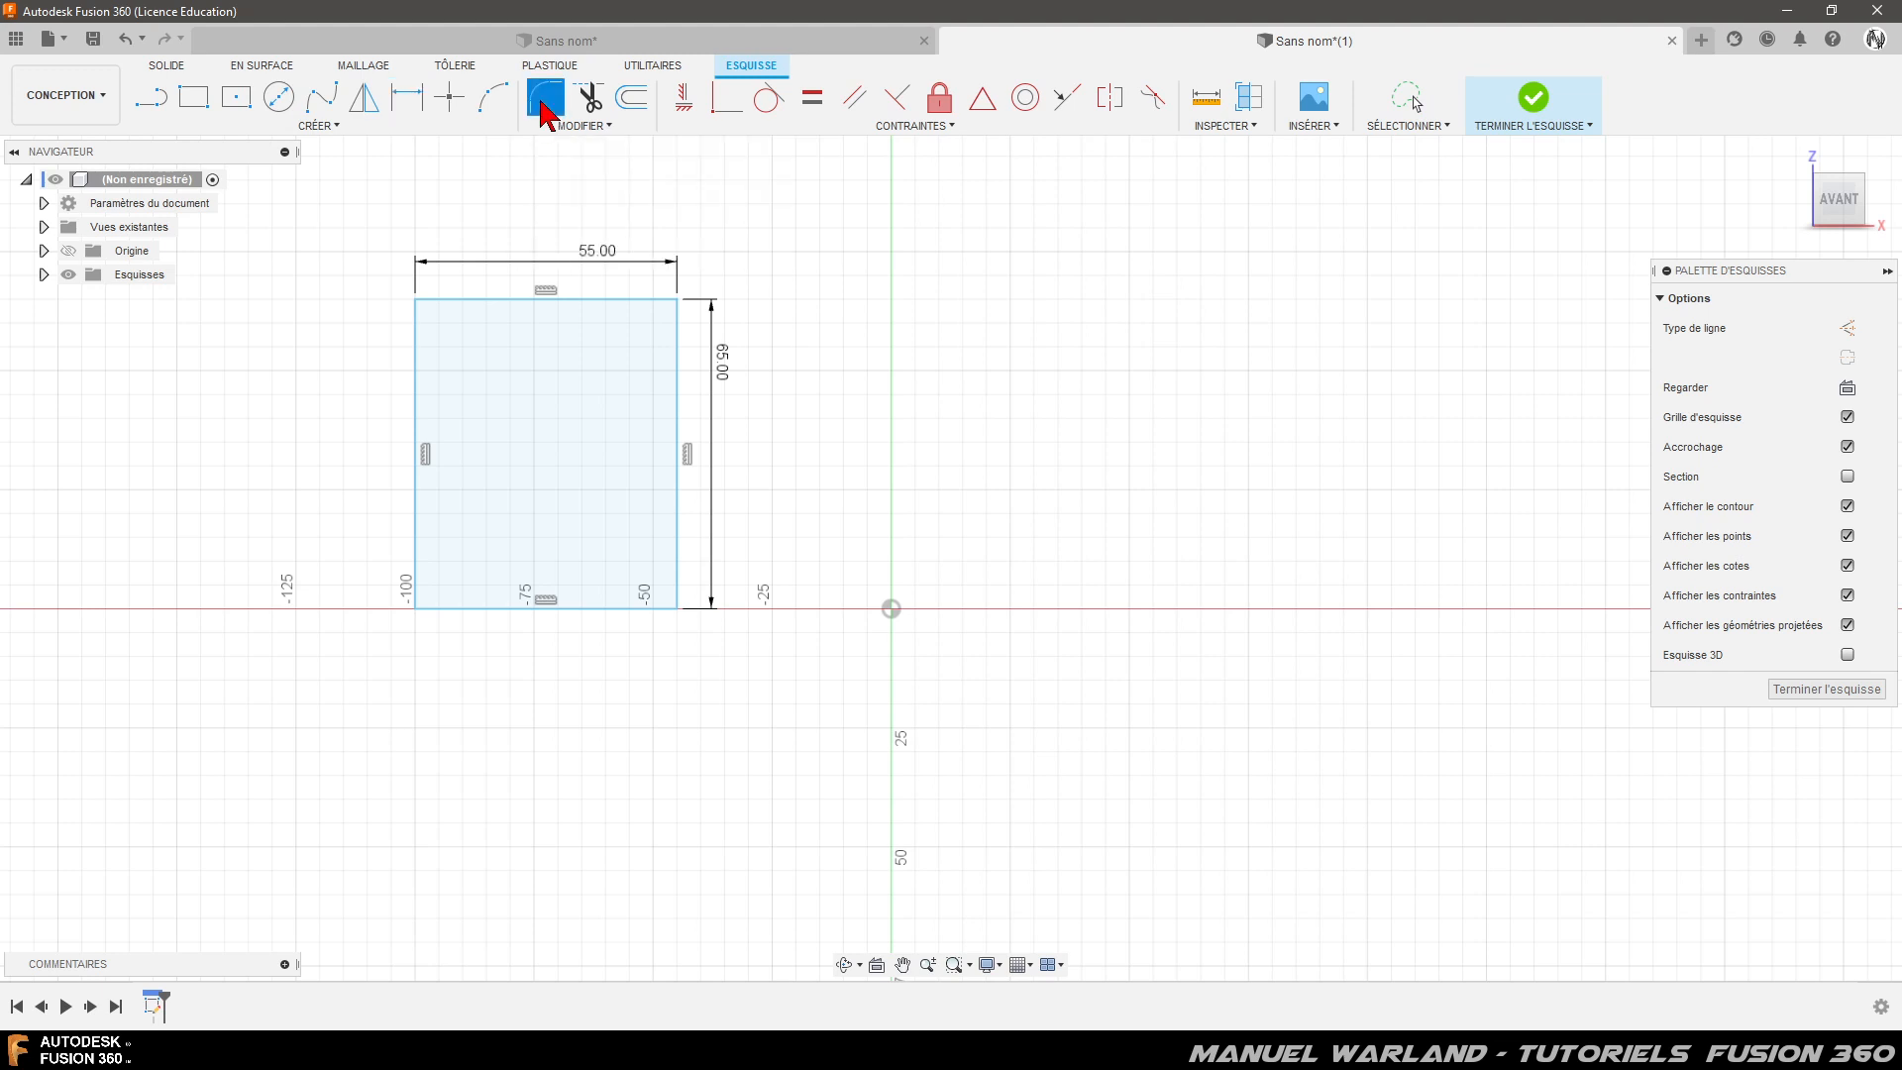
{"action": "left_click", "coordinate": [416, 610]}
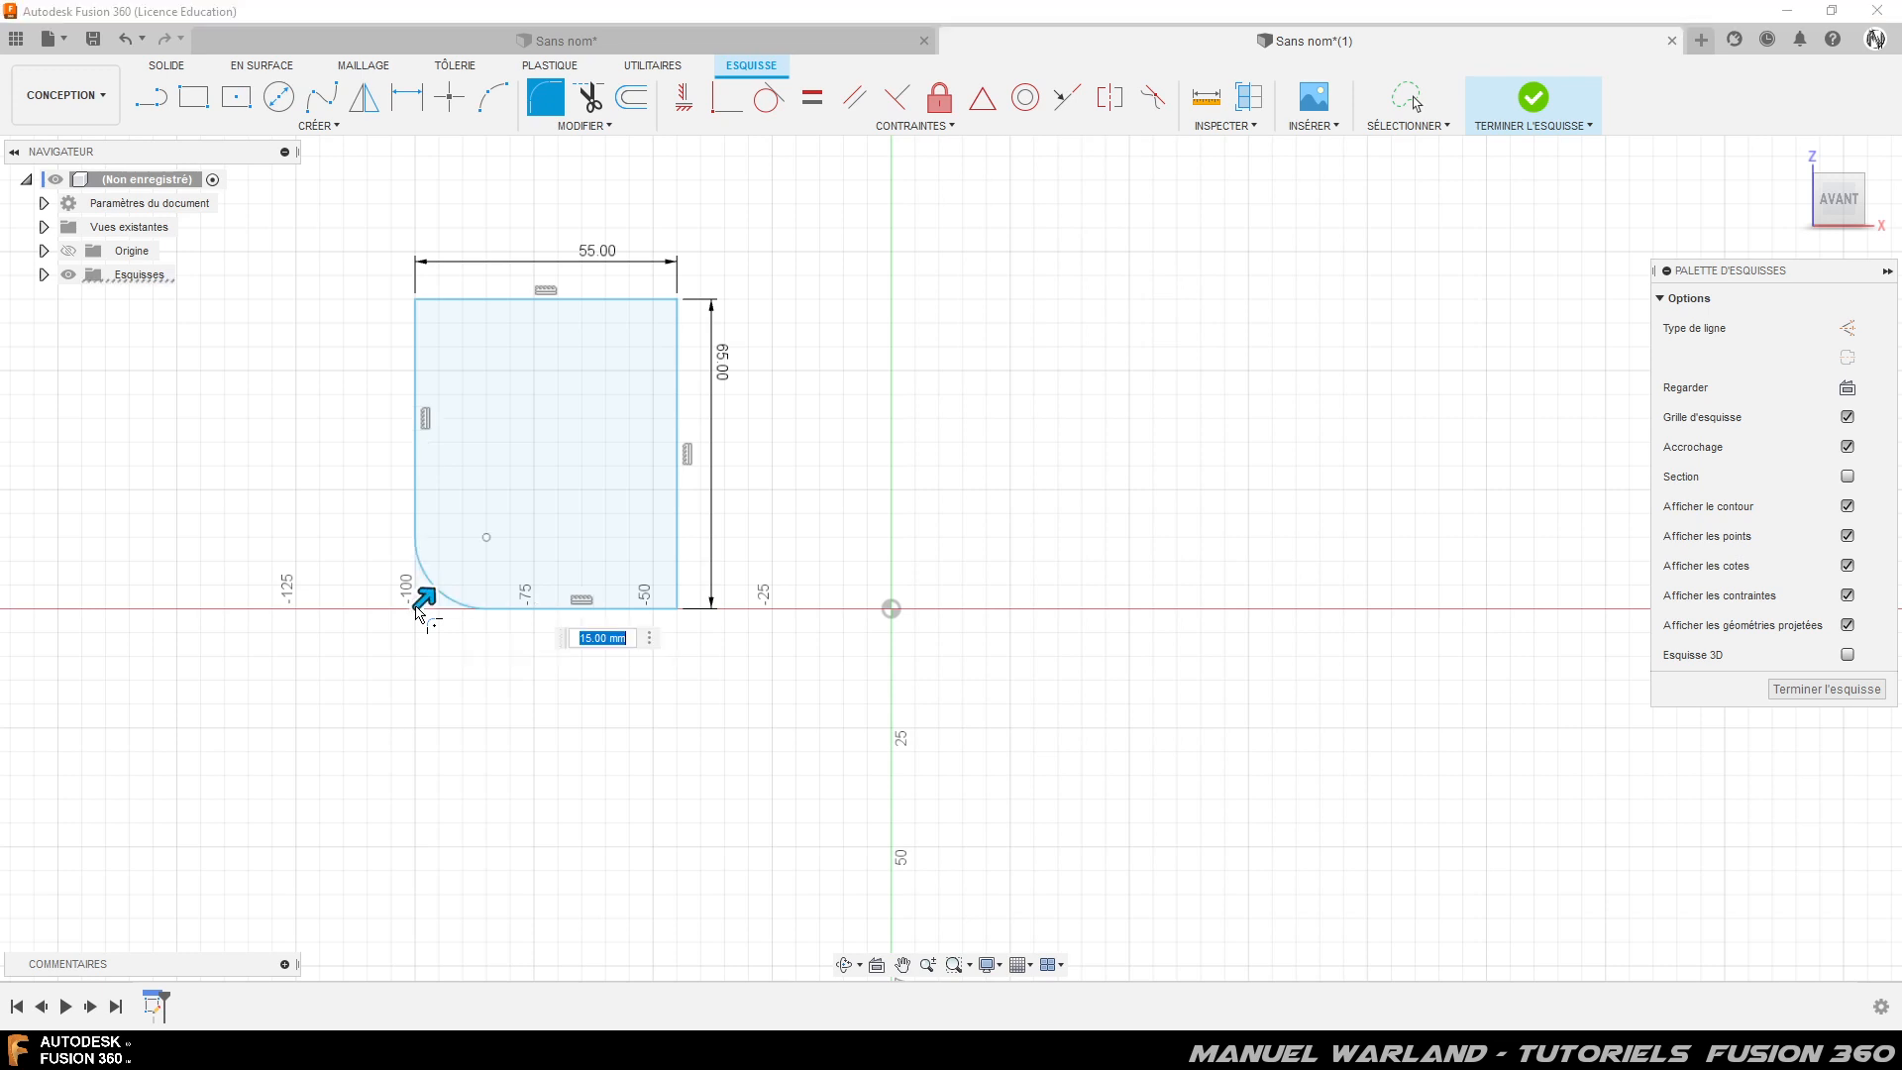
{"action": "left_click", "coordinate": [679, 614]}
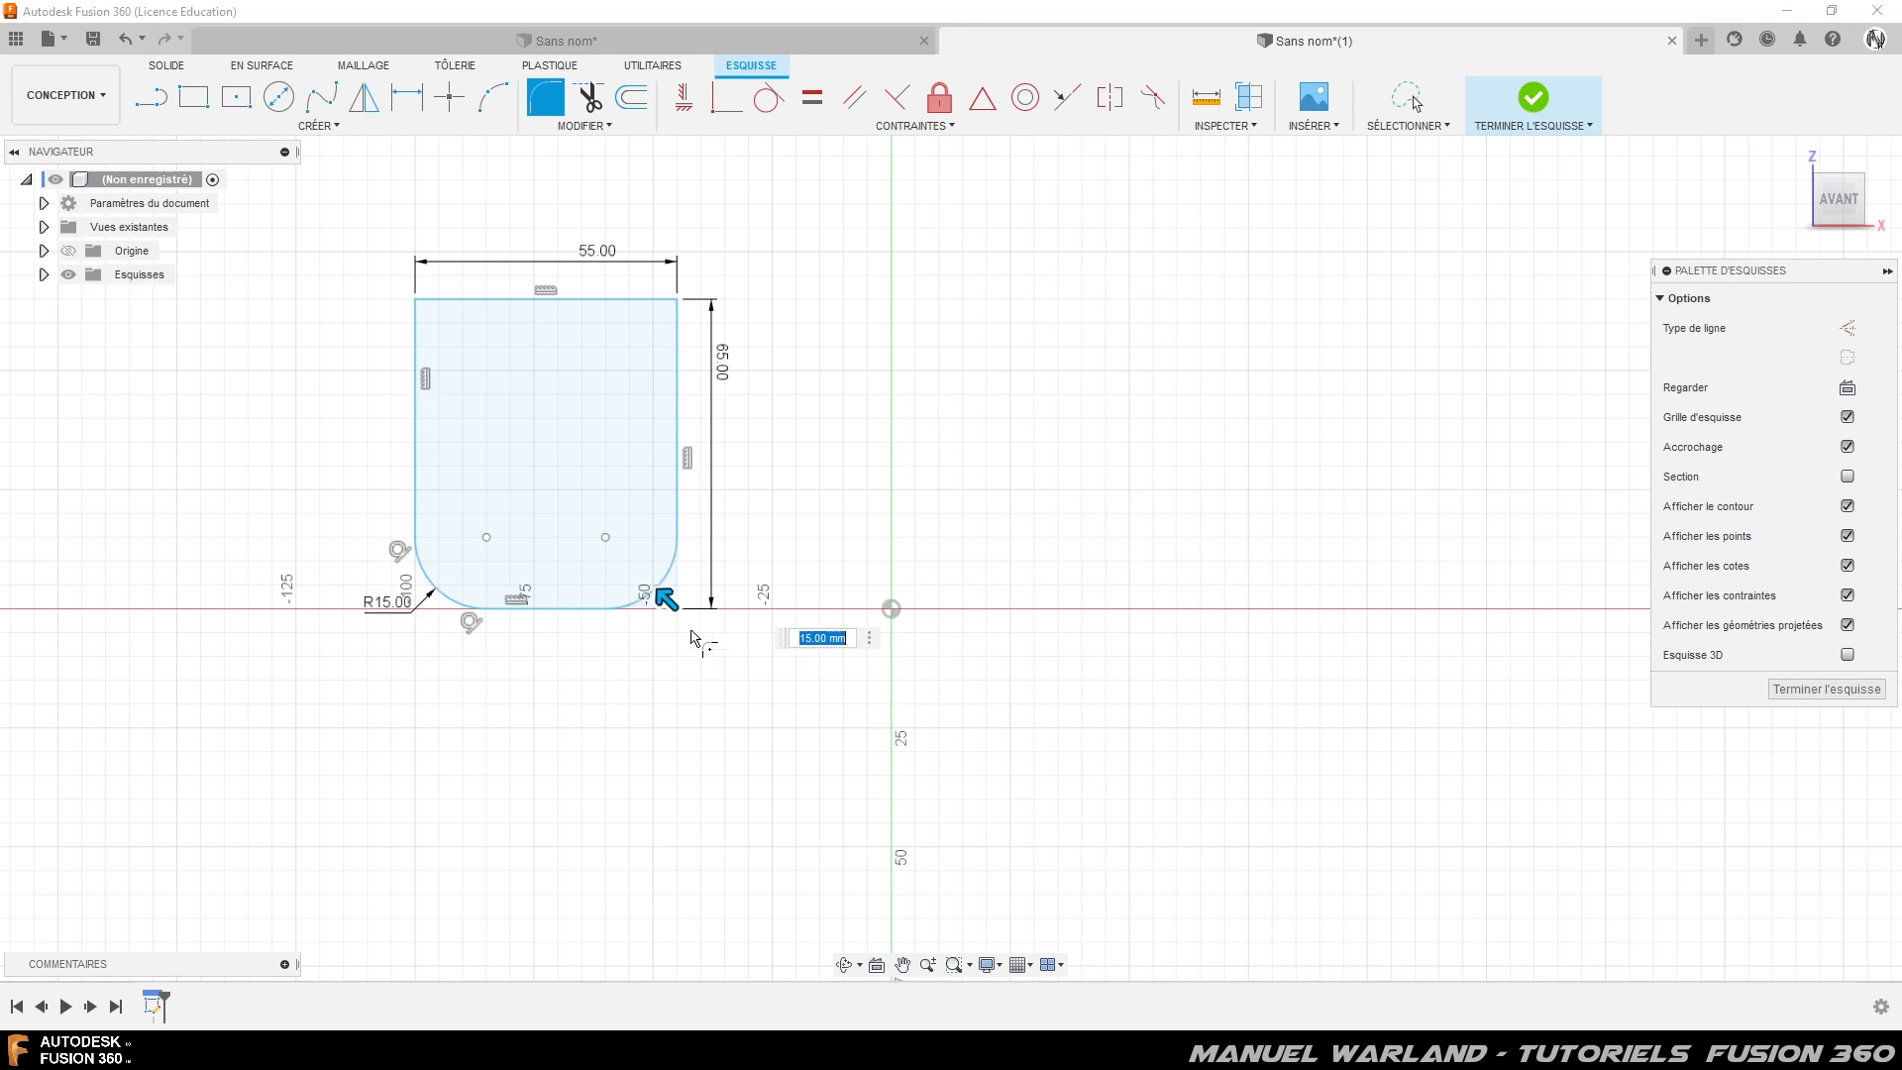
{"action": "left_click", "coordinate": [792, 720]}
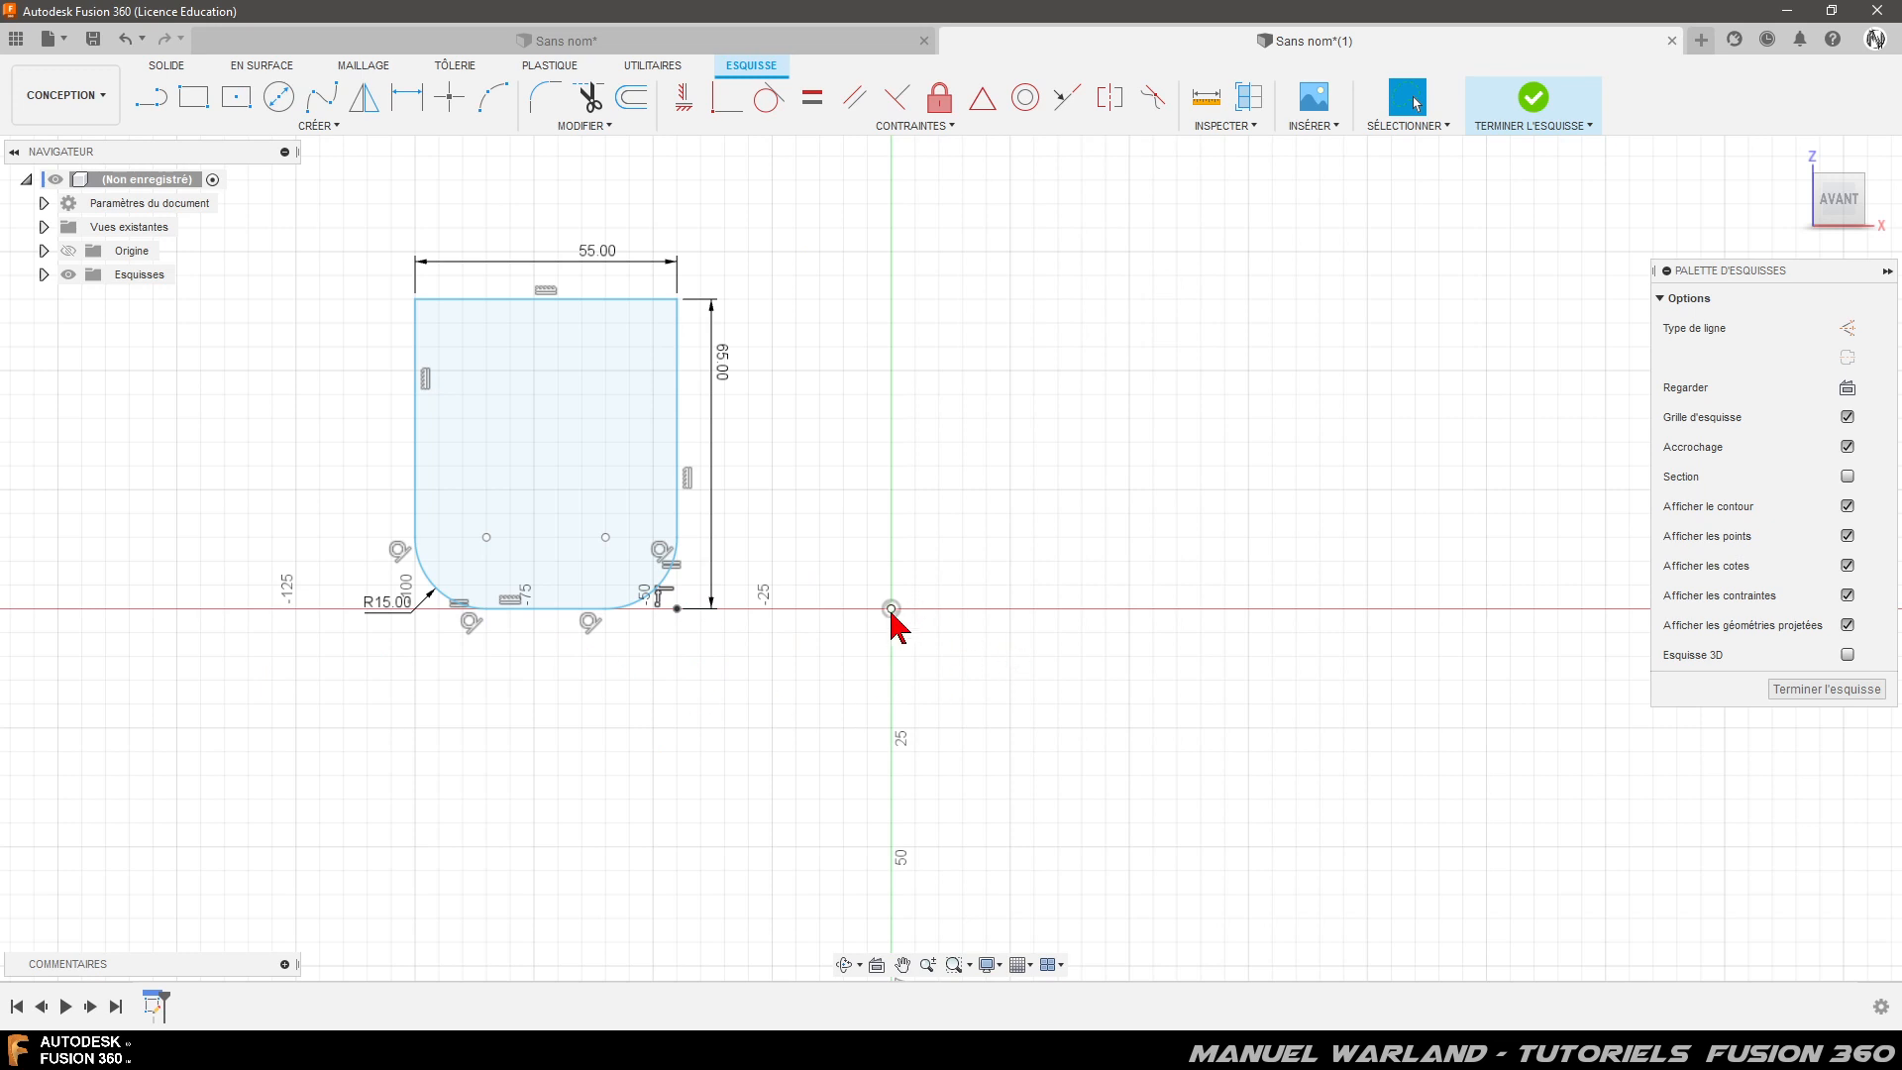
- Center the profile's bottom edge on the sketch origin with a midpoint constraint
{"action": "left_click", "coordinate": [985, 105]}
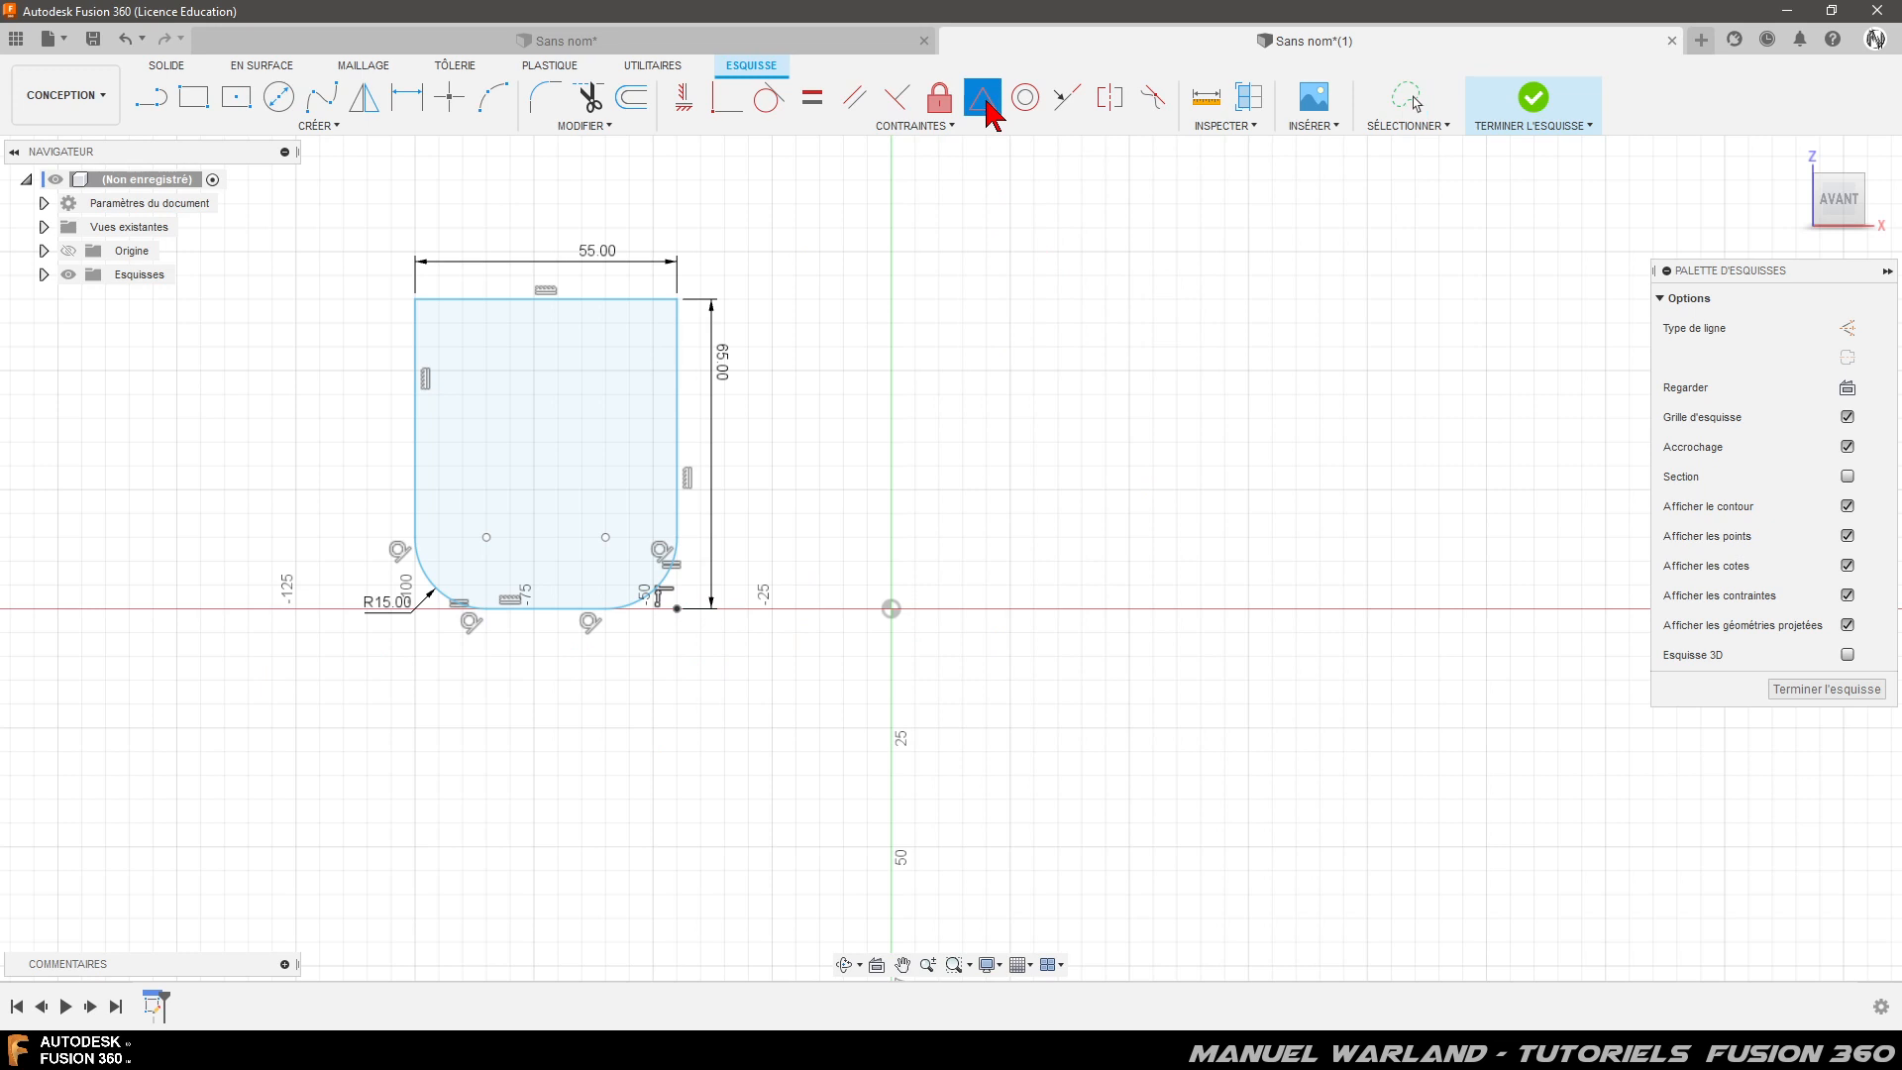
{"action": "left_click", "coordinate": [548, 611]}
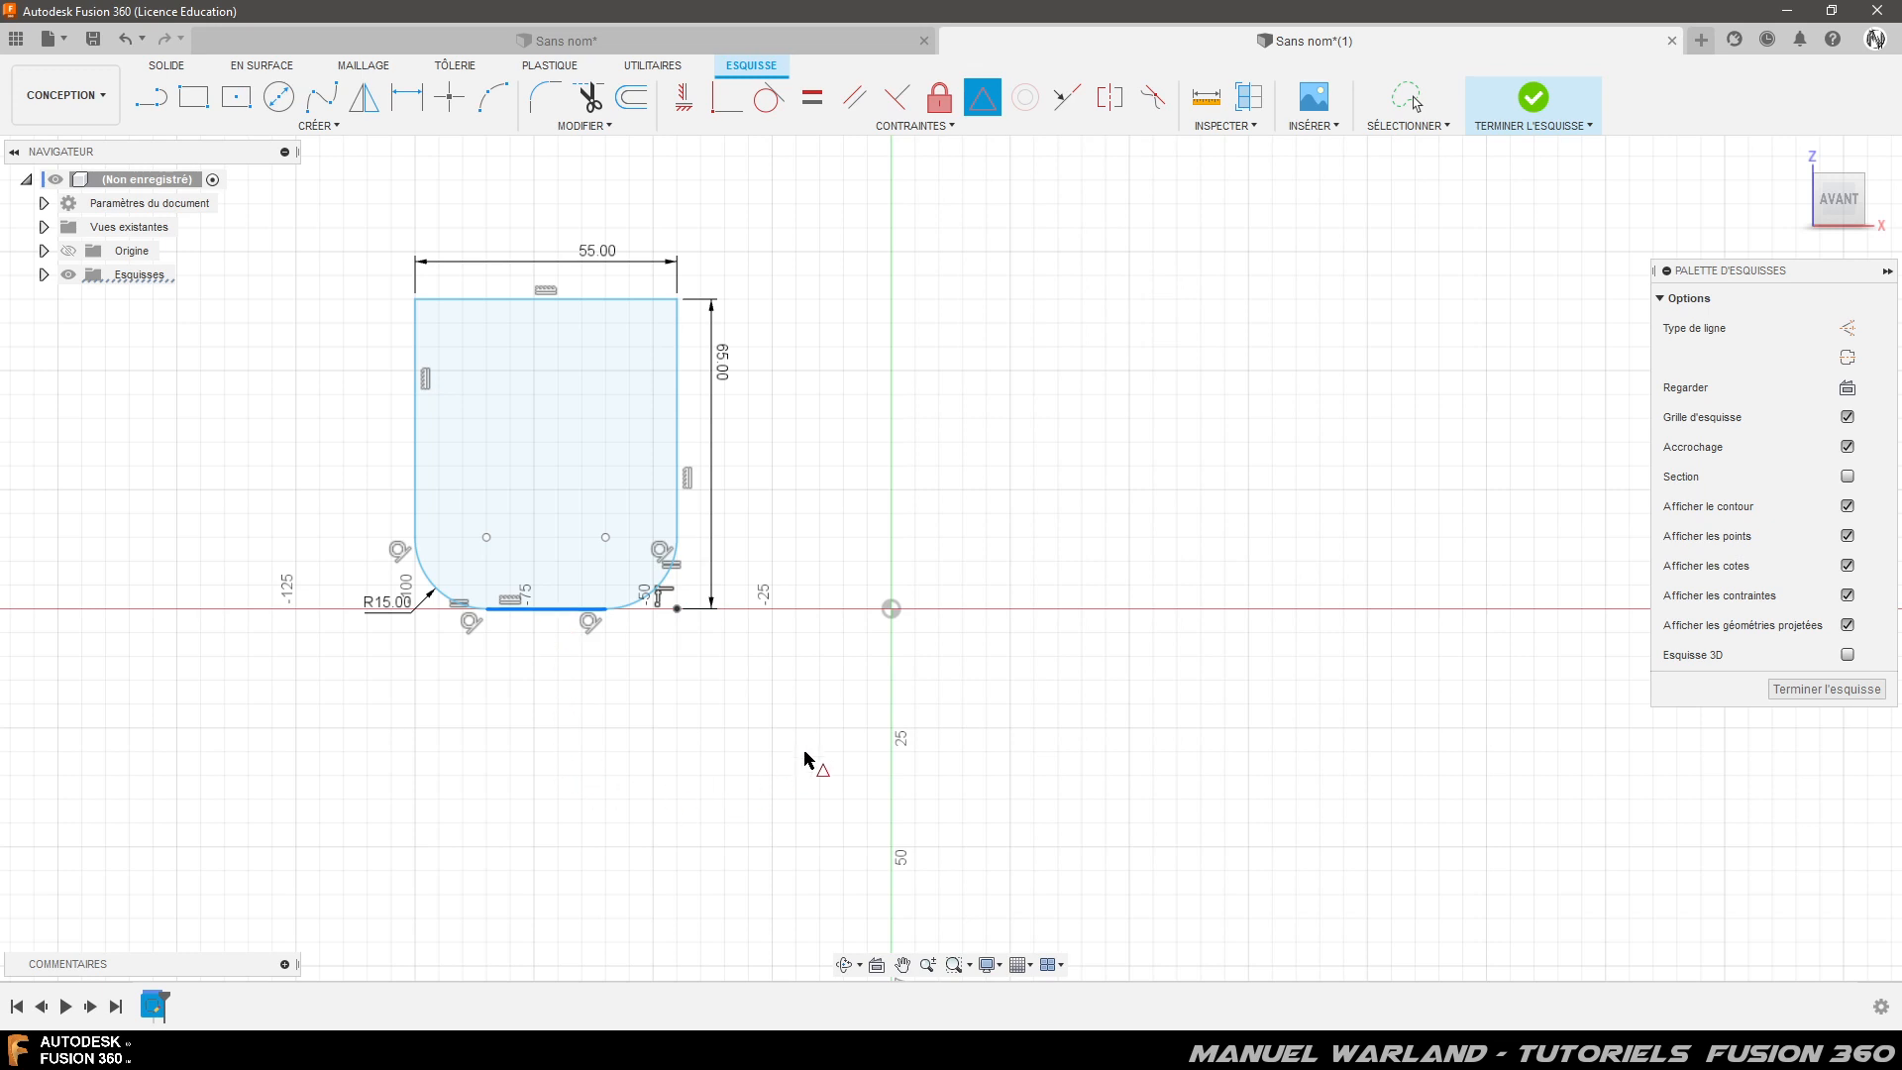
{"action": "left_click", "coordinate": [891, 610]}
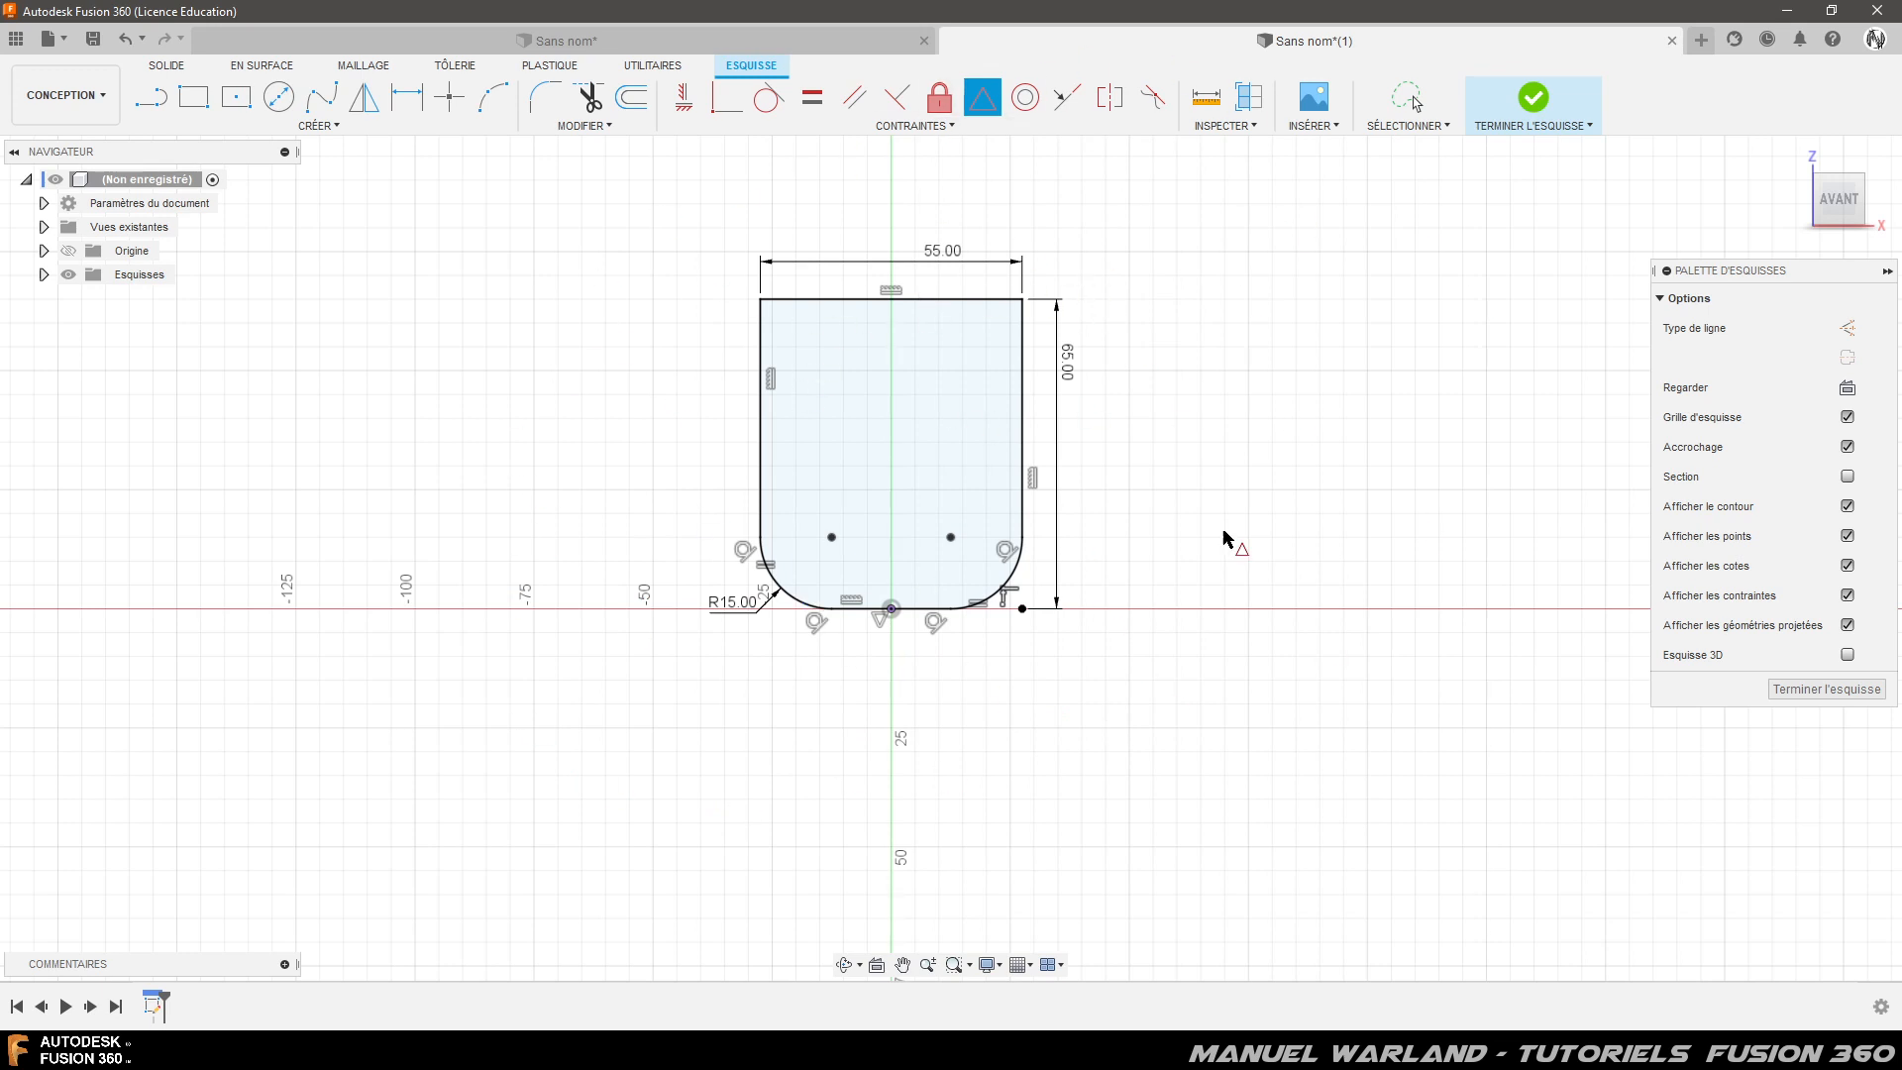
- Offset the profile's sides, rounded corners and bottom edge 3 mm inward, leaving out the top edge, and finish the sketch
{"action": "scroll", "coordinate": [1113, 280], "scroll_direction": "up", "scroll_amount": 3}
{"action": "scroll", "coordinate": [959, 437], "scroll_direction": "up", "scroll_amount": 1}
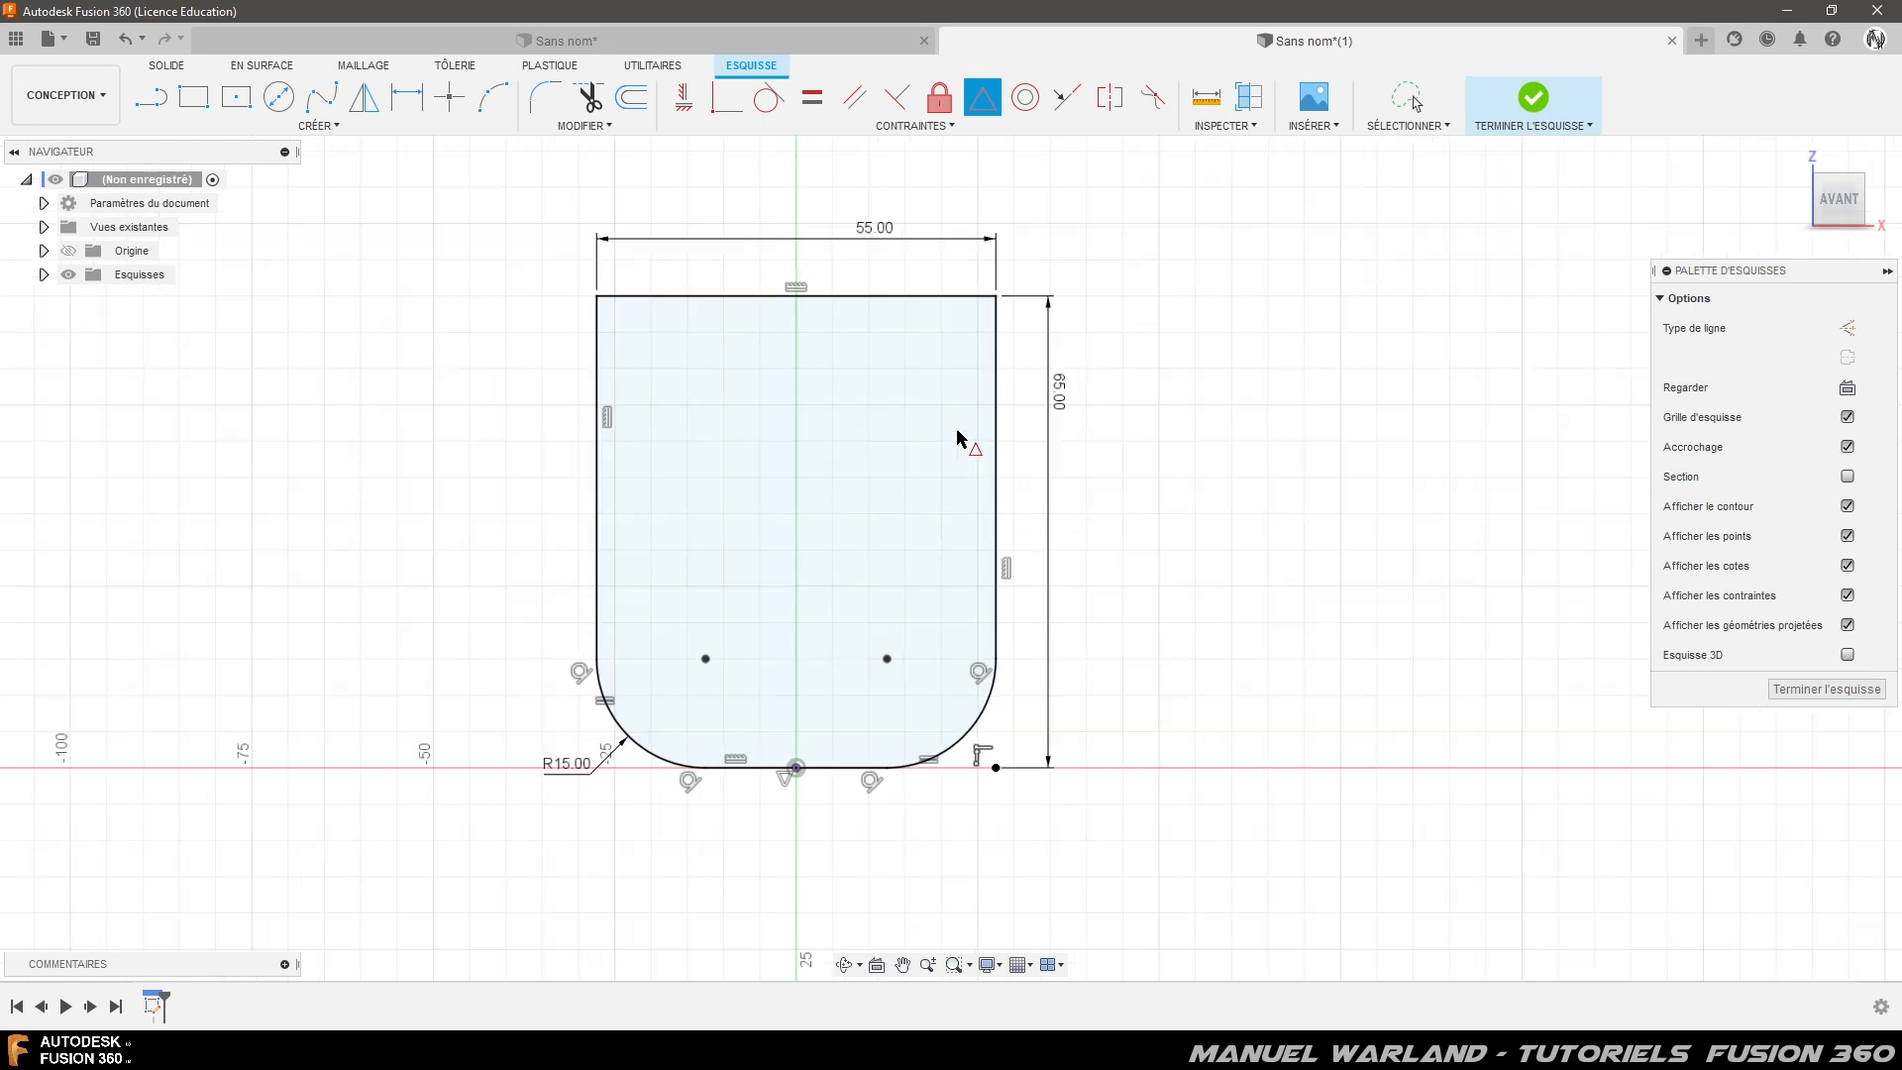
{"action": "left_click", "coordinate": [630, 109]}
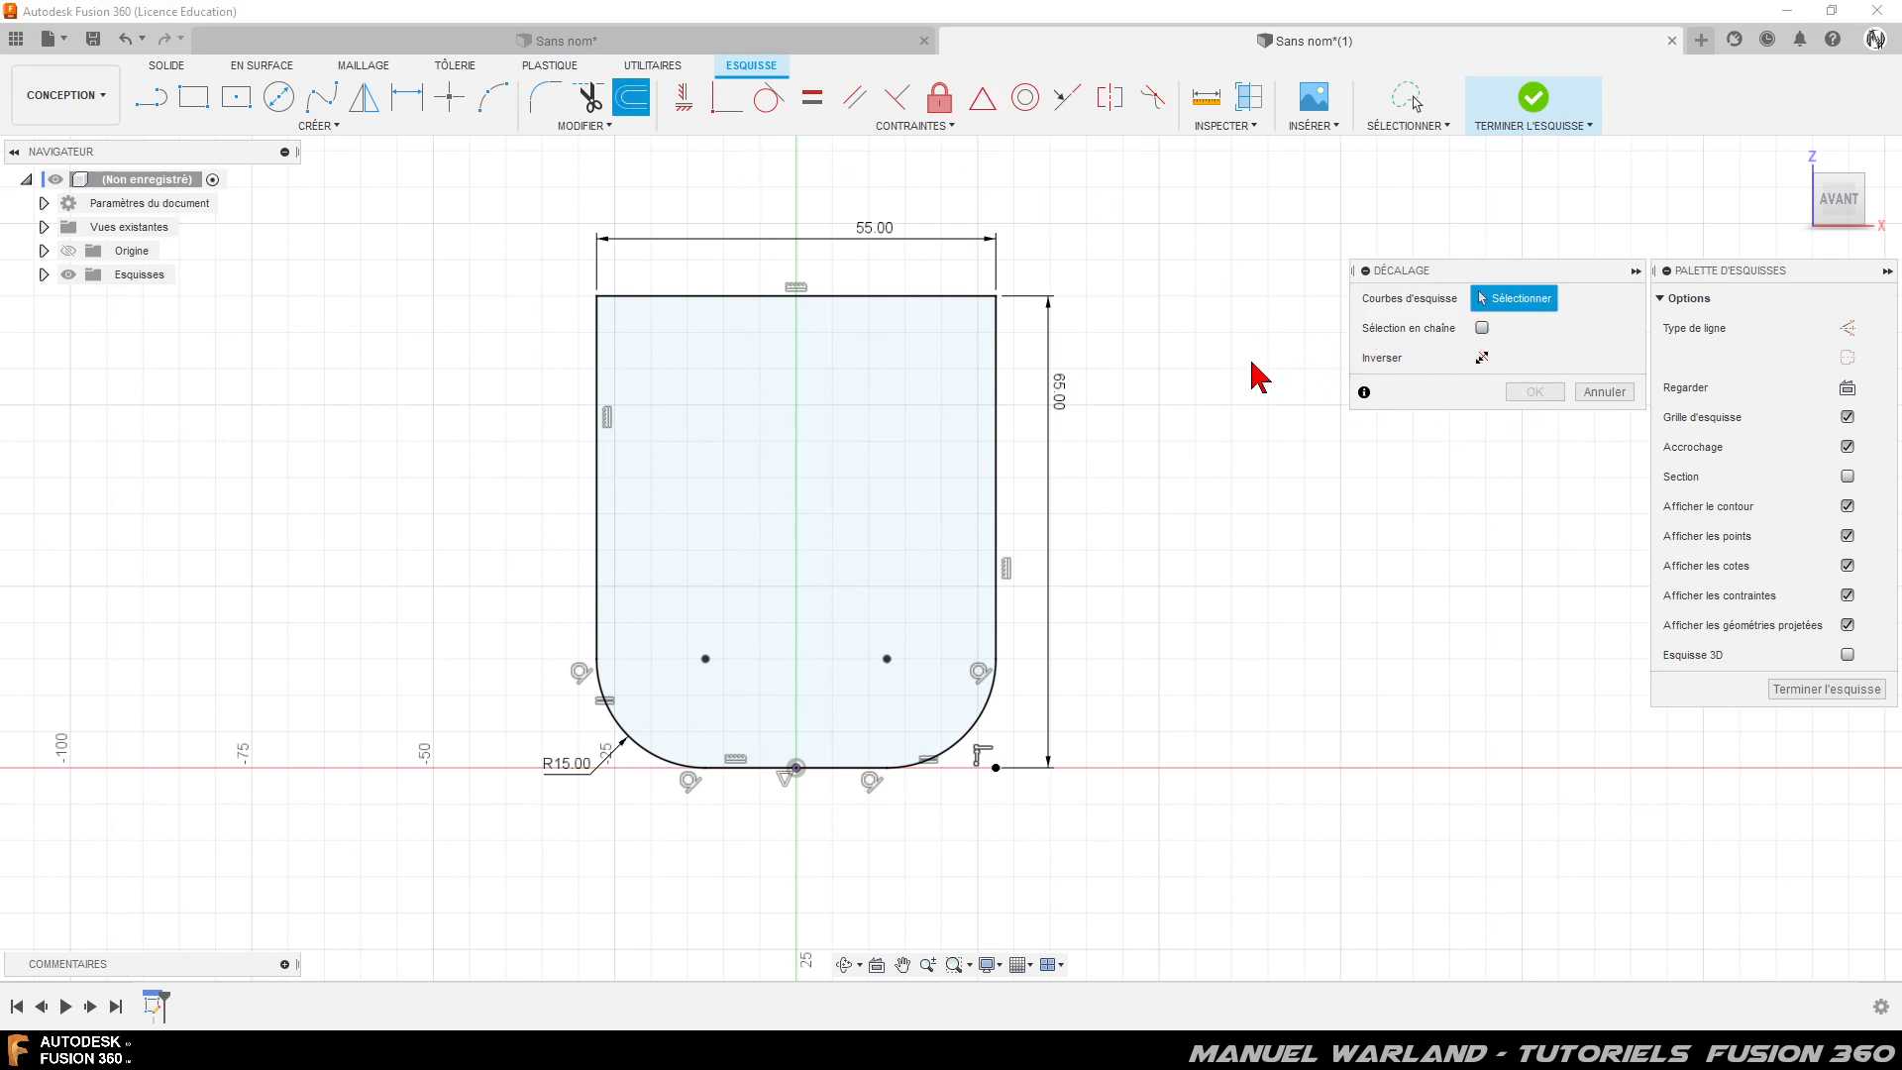
{"action": "left_click", "coordinate": [599, 474]}
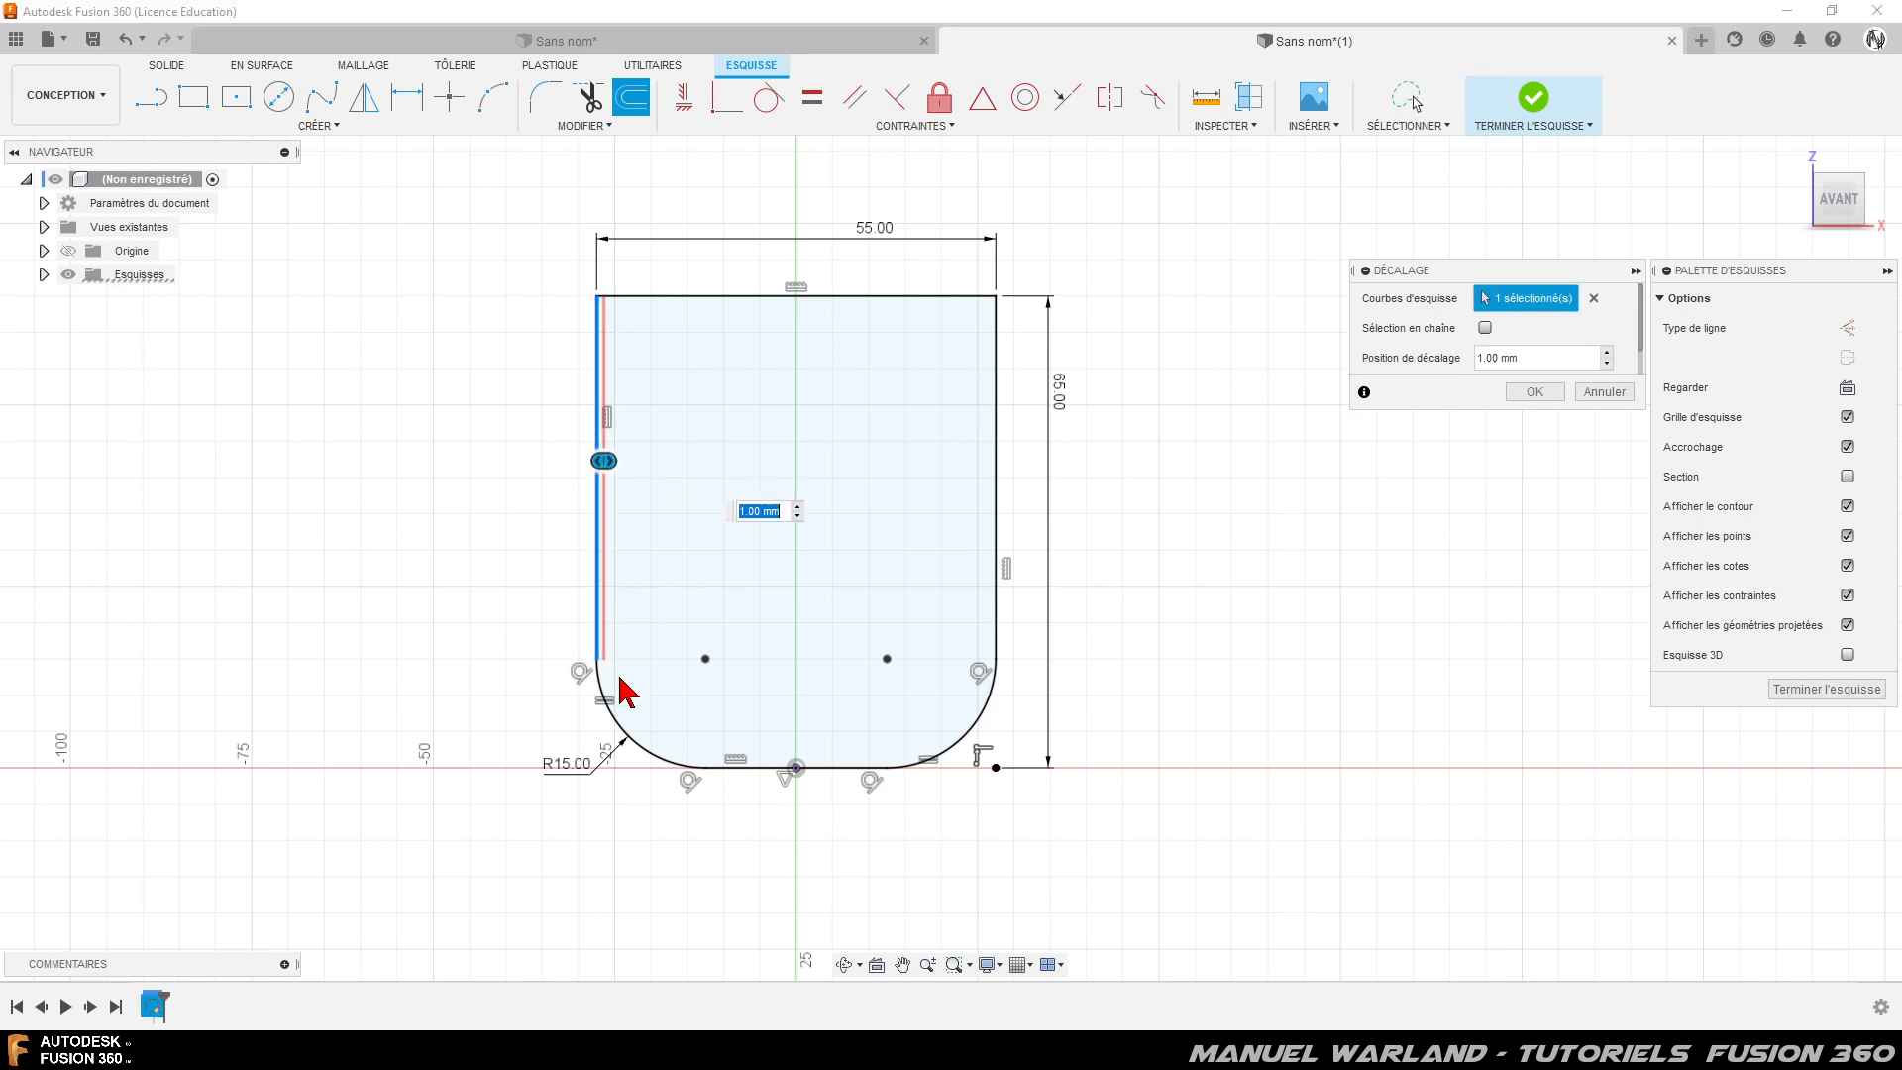
{"action": "left_click", "coordinate": [691, 757]}
{"action": "left_click", "coordinate": [728, 768]}
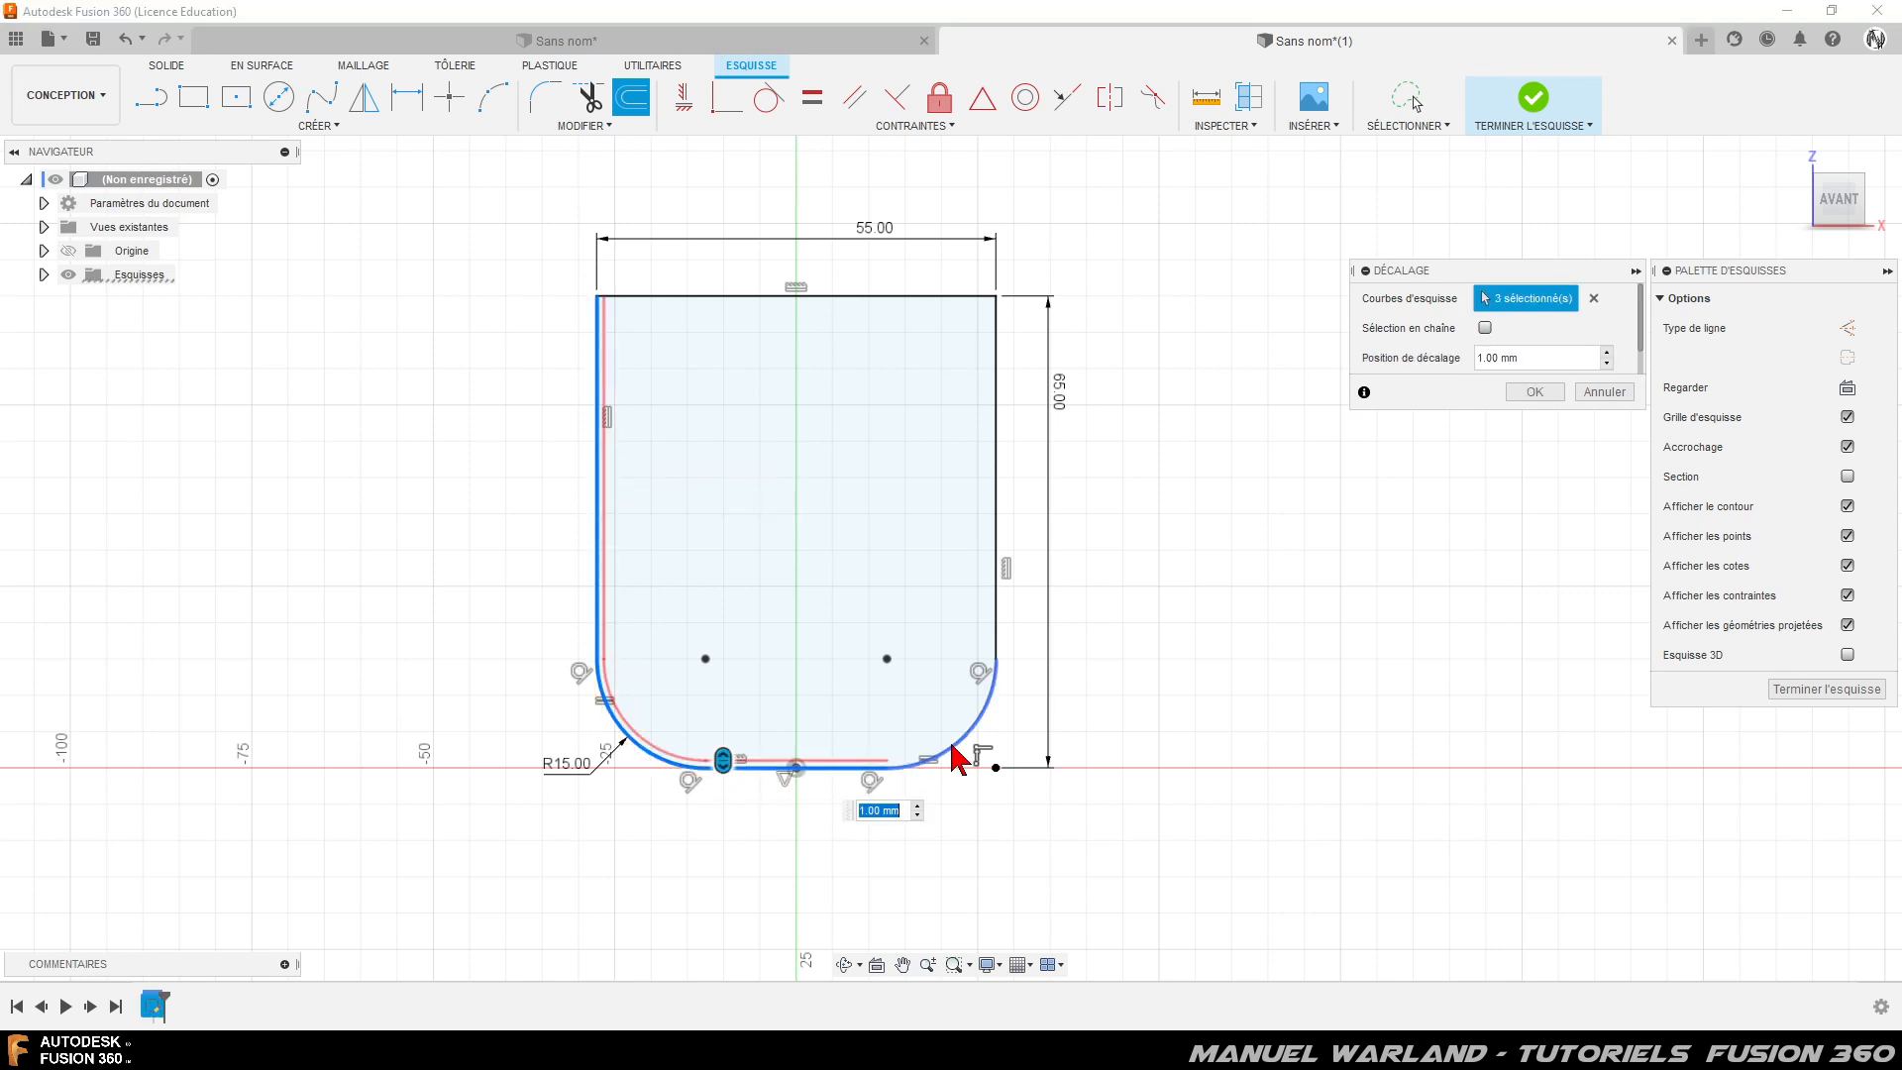
{"action": "left_click", "coordinate": [980, 739]}
{"action": "left_click", "coordinate": [1002, 563]}
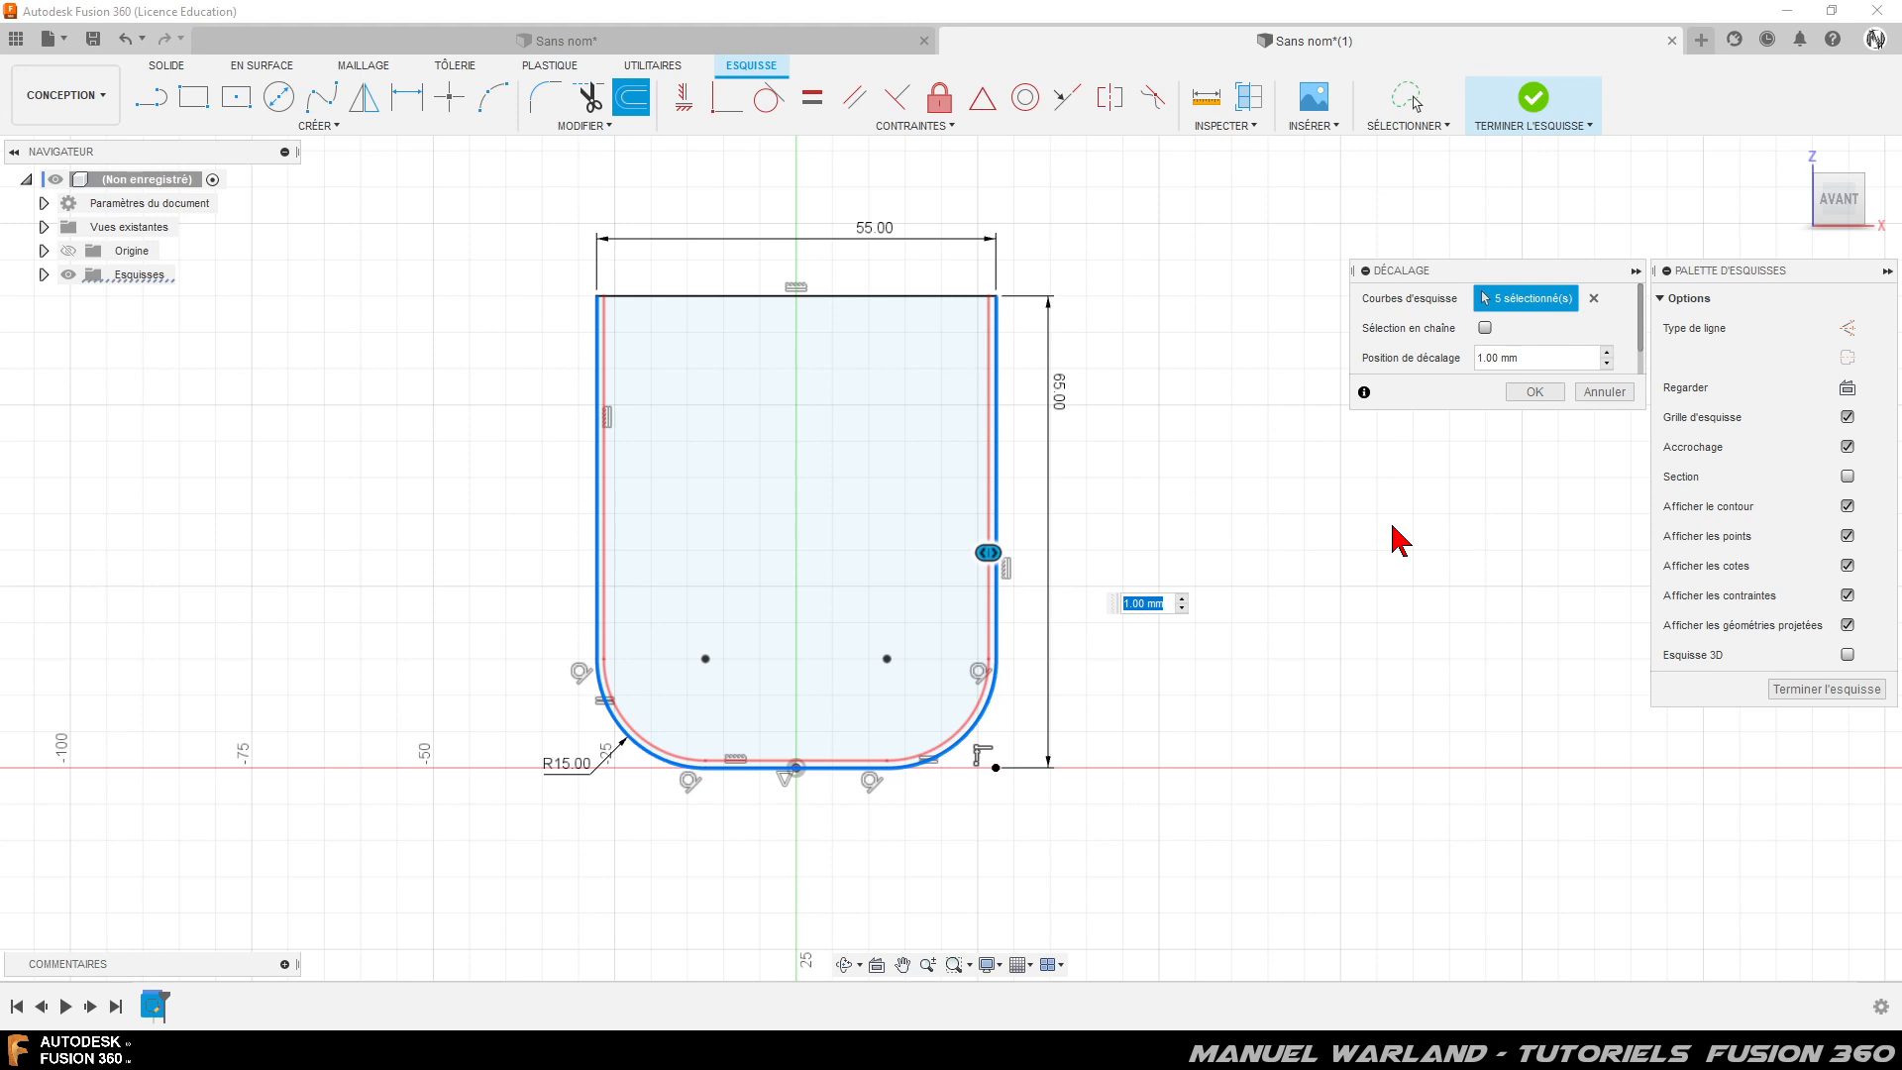
{"action": "type", "text": "3"}
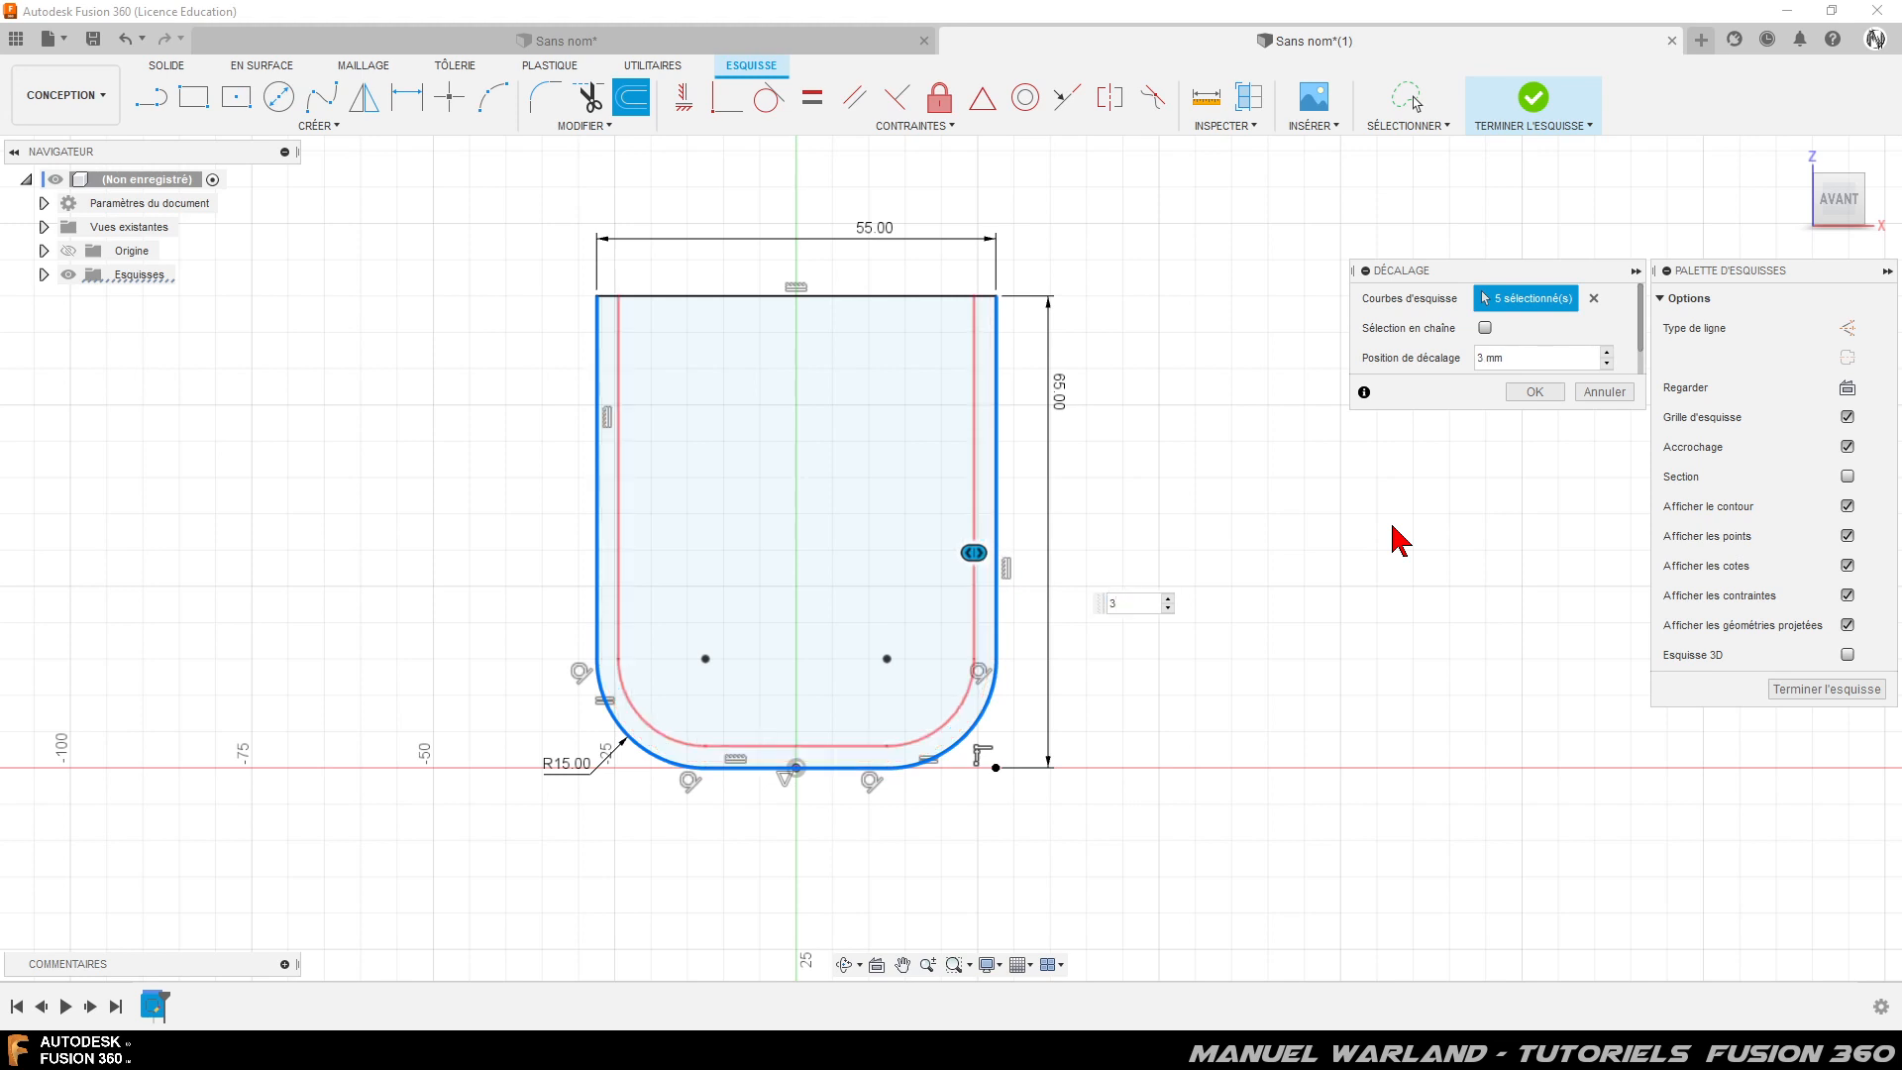
{"action": "key", "text": "Return"}
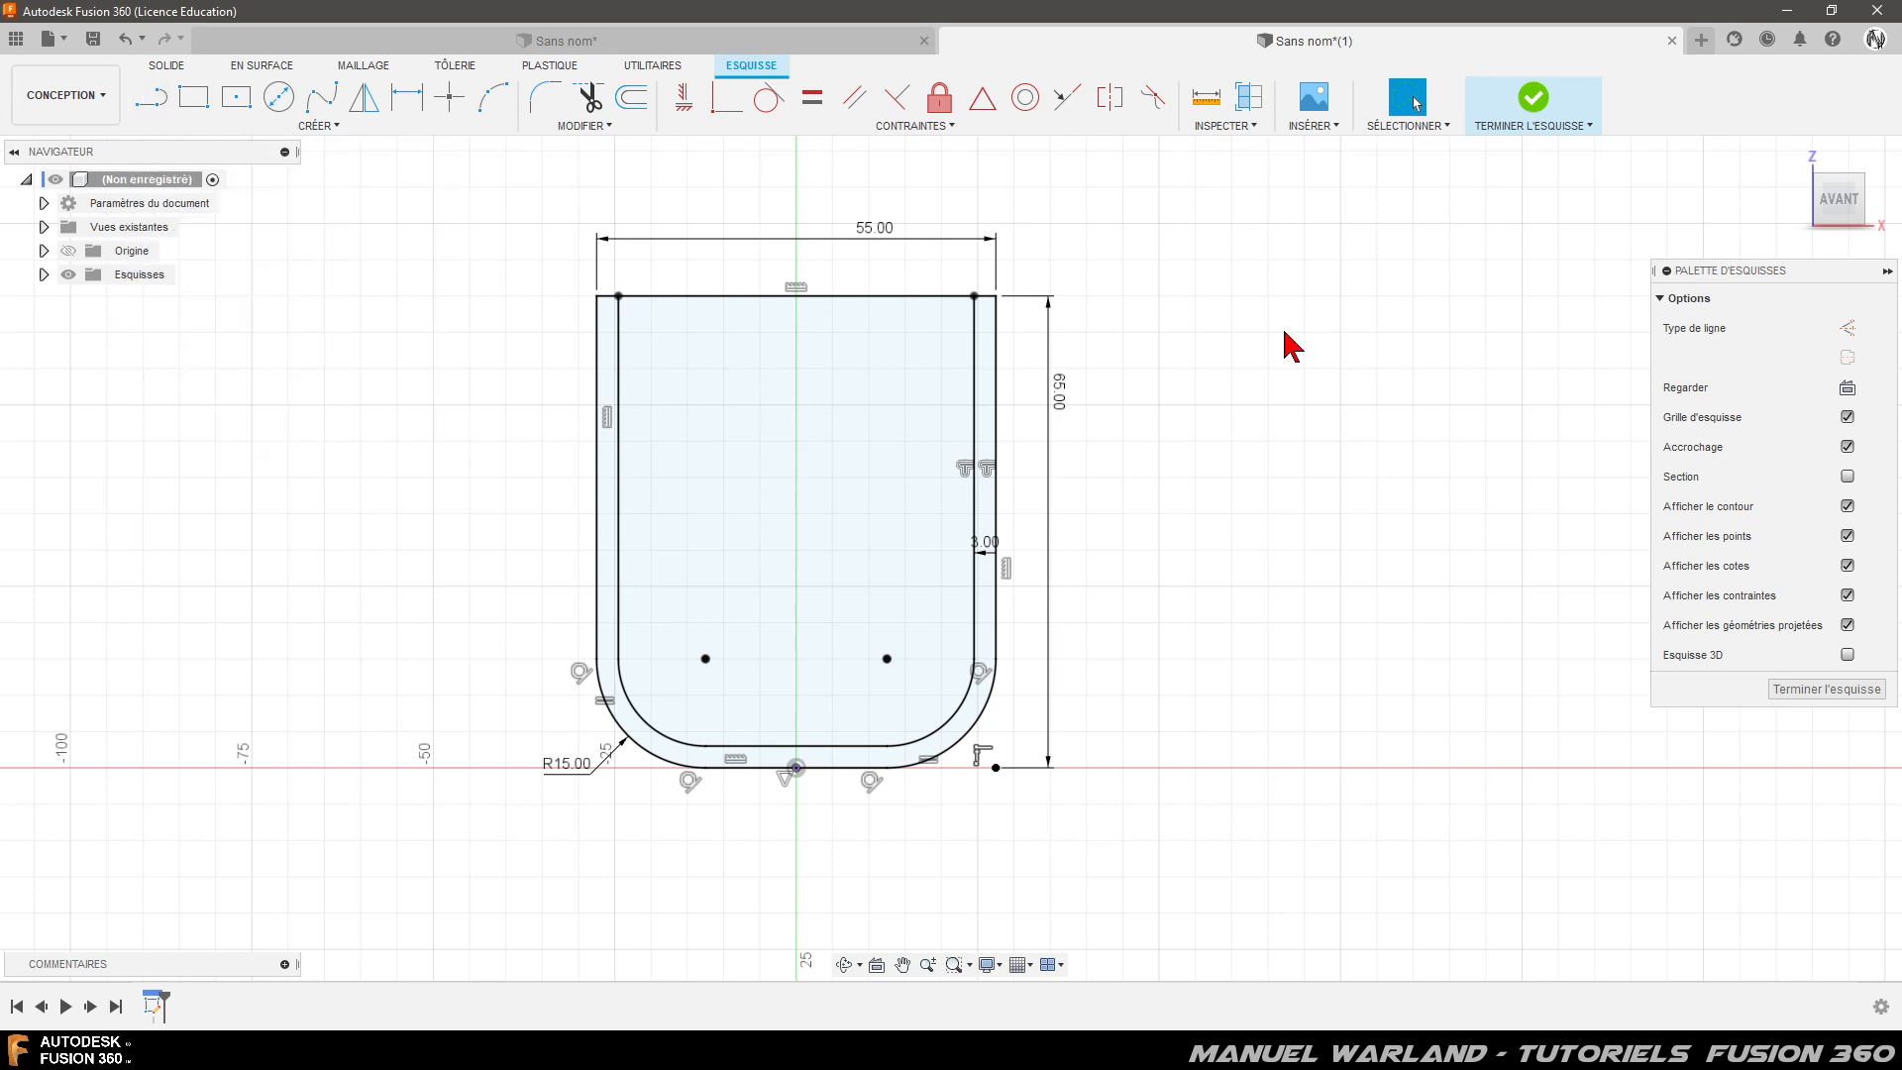
{"action": "left_click", "coordinate": [1818, 691]}
- Extrude the U-shaped wall profile 400 mm as a new body
{"action": "scroll", "coordinate": [529, 807], "scroll_direction": "down", "scroll_amount": 3}
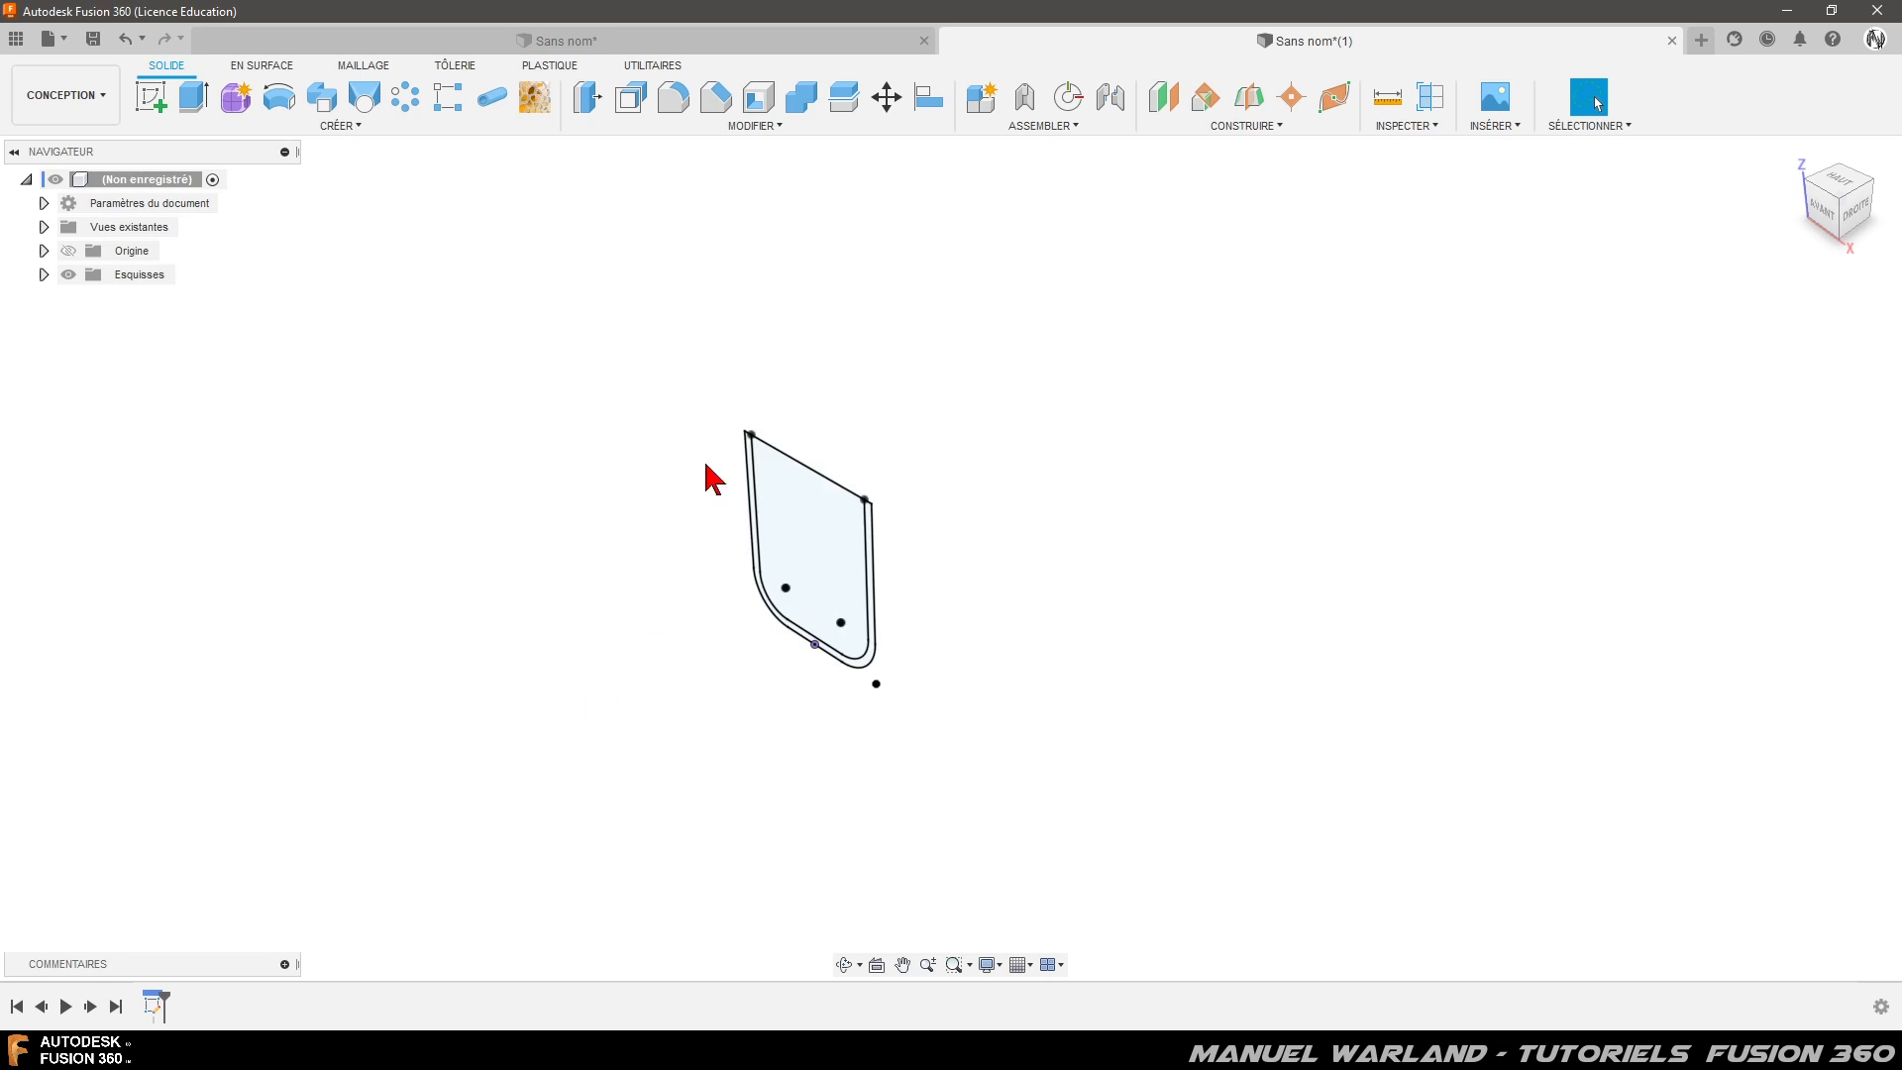
{"action": "scroll", "coordinate": [776, 588], "scroll_direction": "up", "scroll_amount": 4}
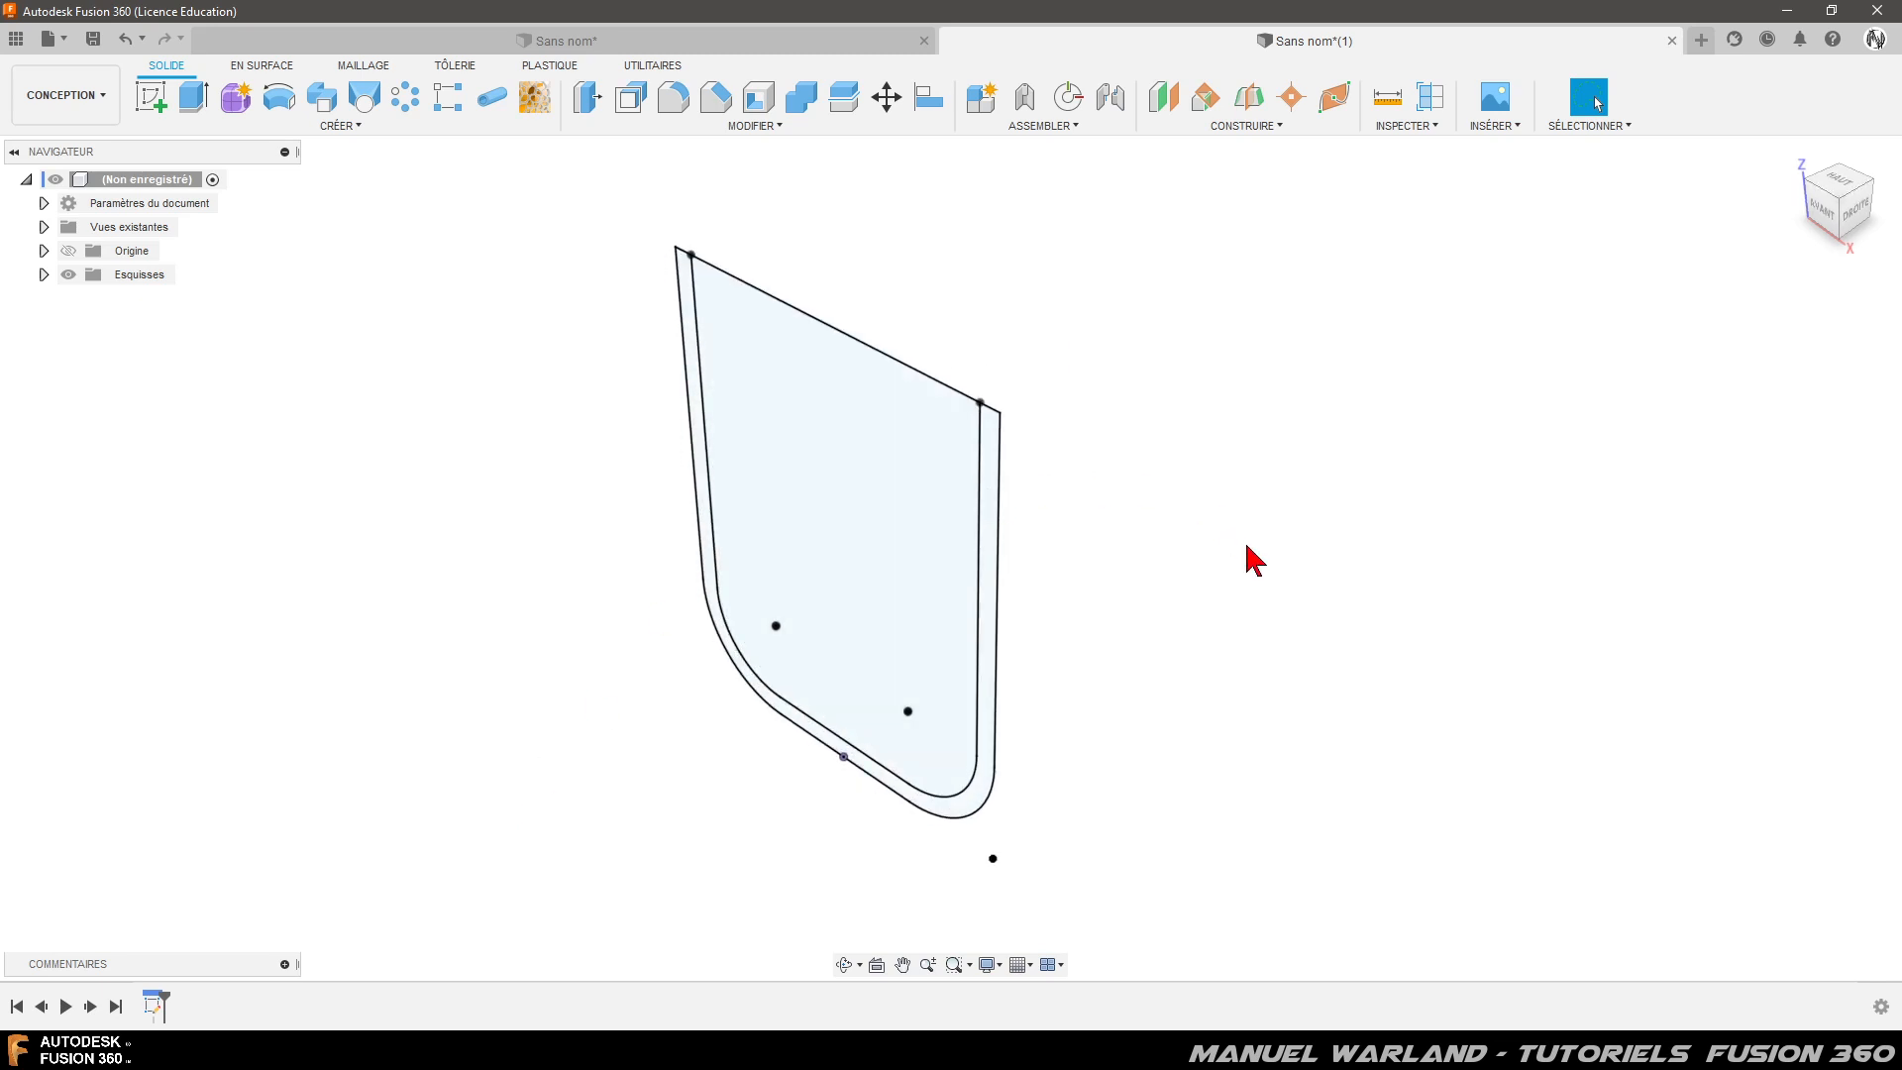
{"action": "scroll", "coordinate": [1201, 630], "scroll_direction": "up", "scroll_amount": 2}
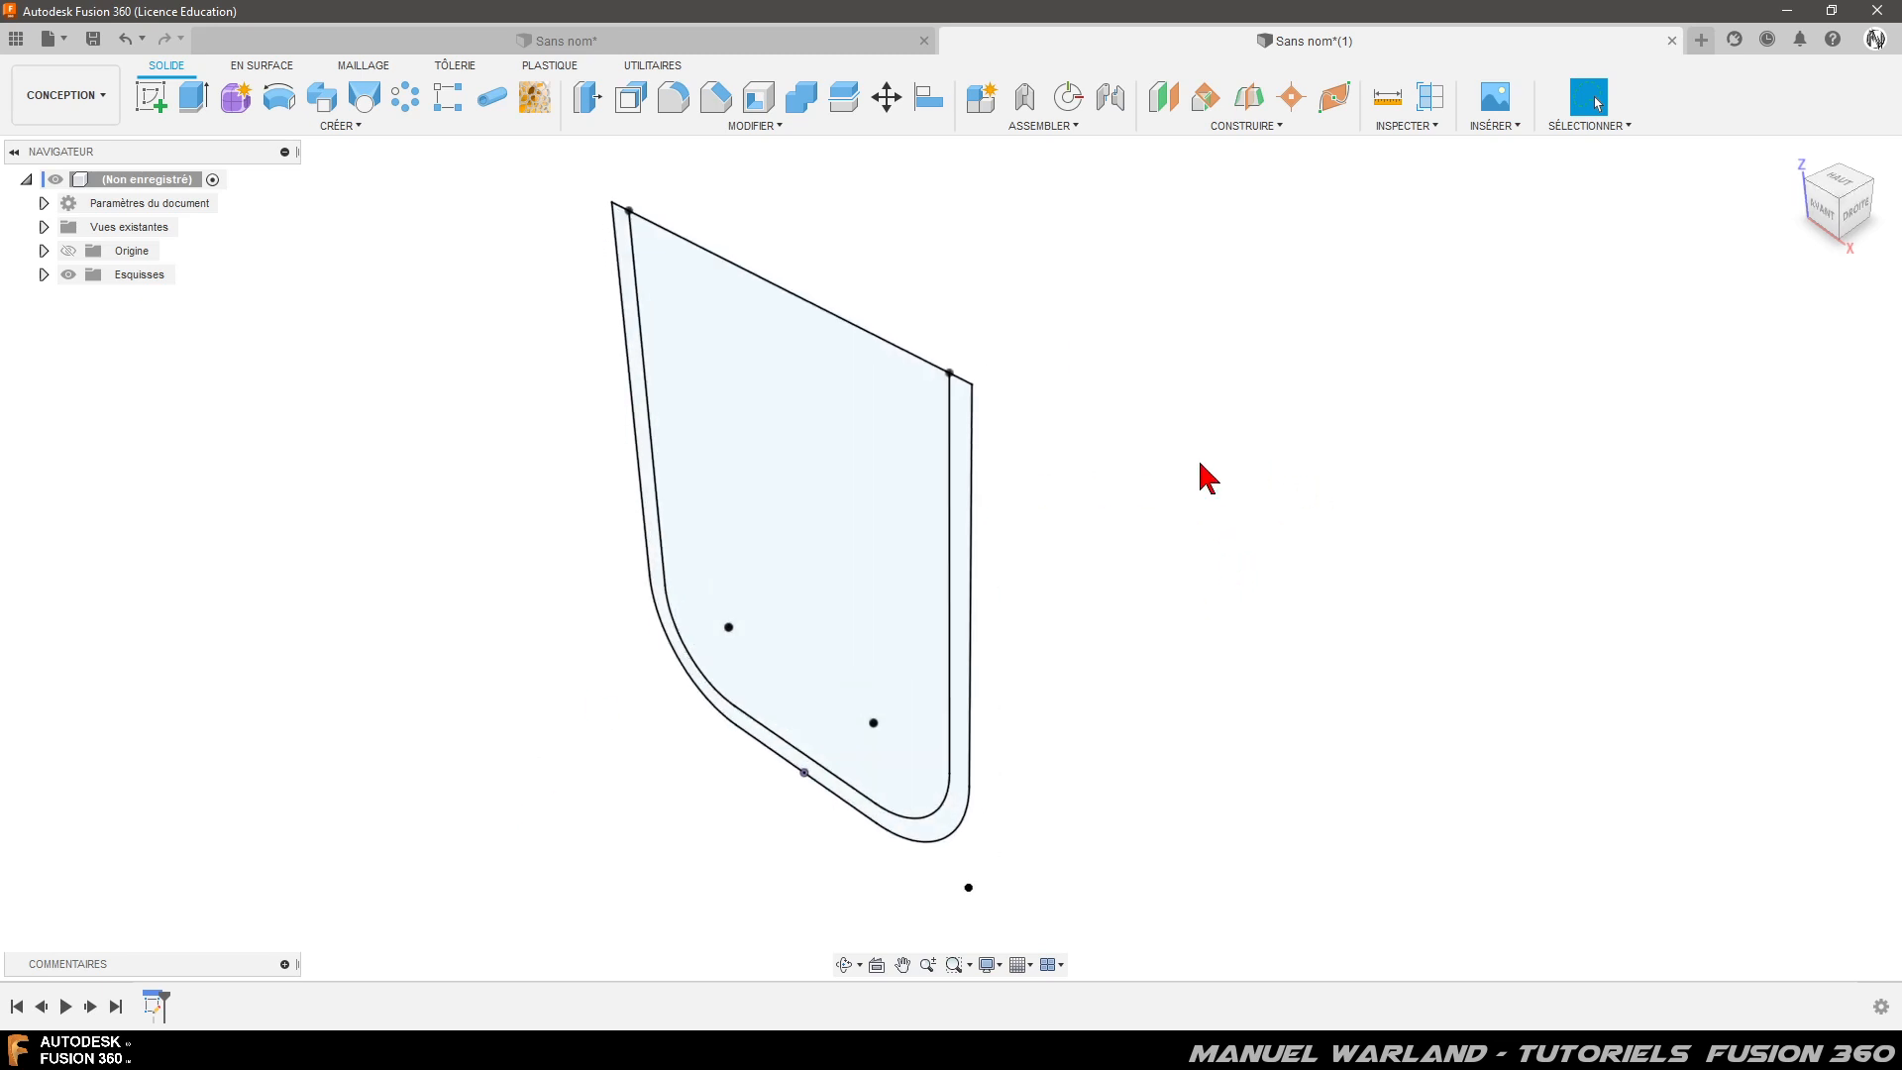
{"action": "left_click", "coordinate": [968, 547]}
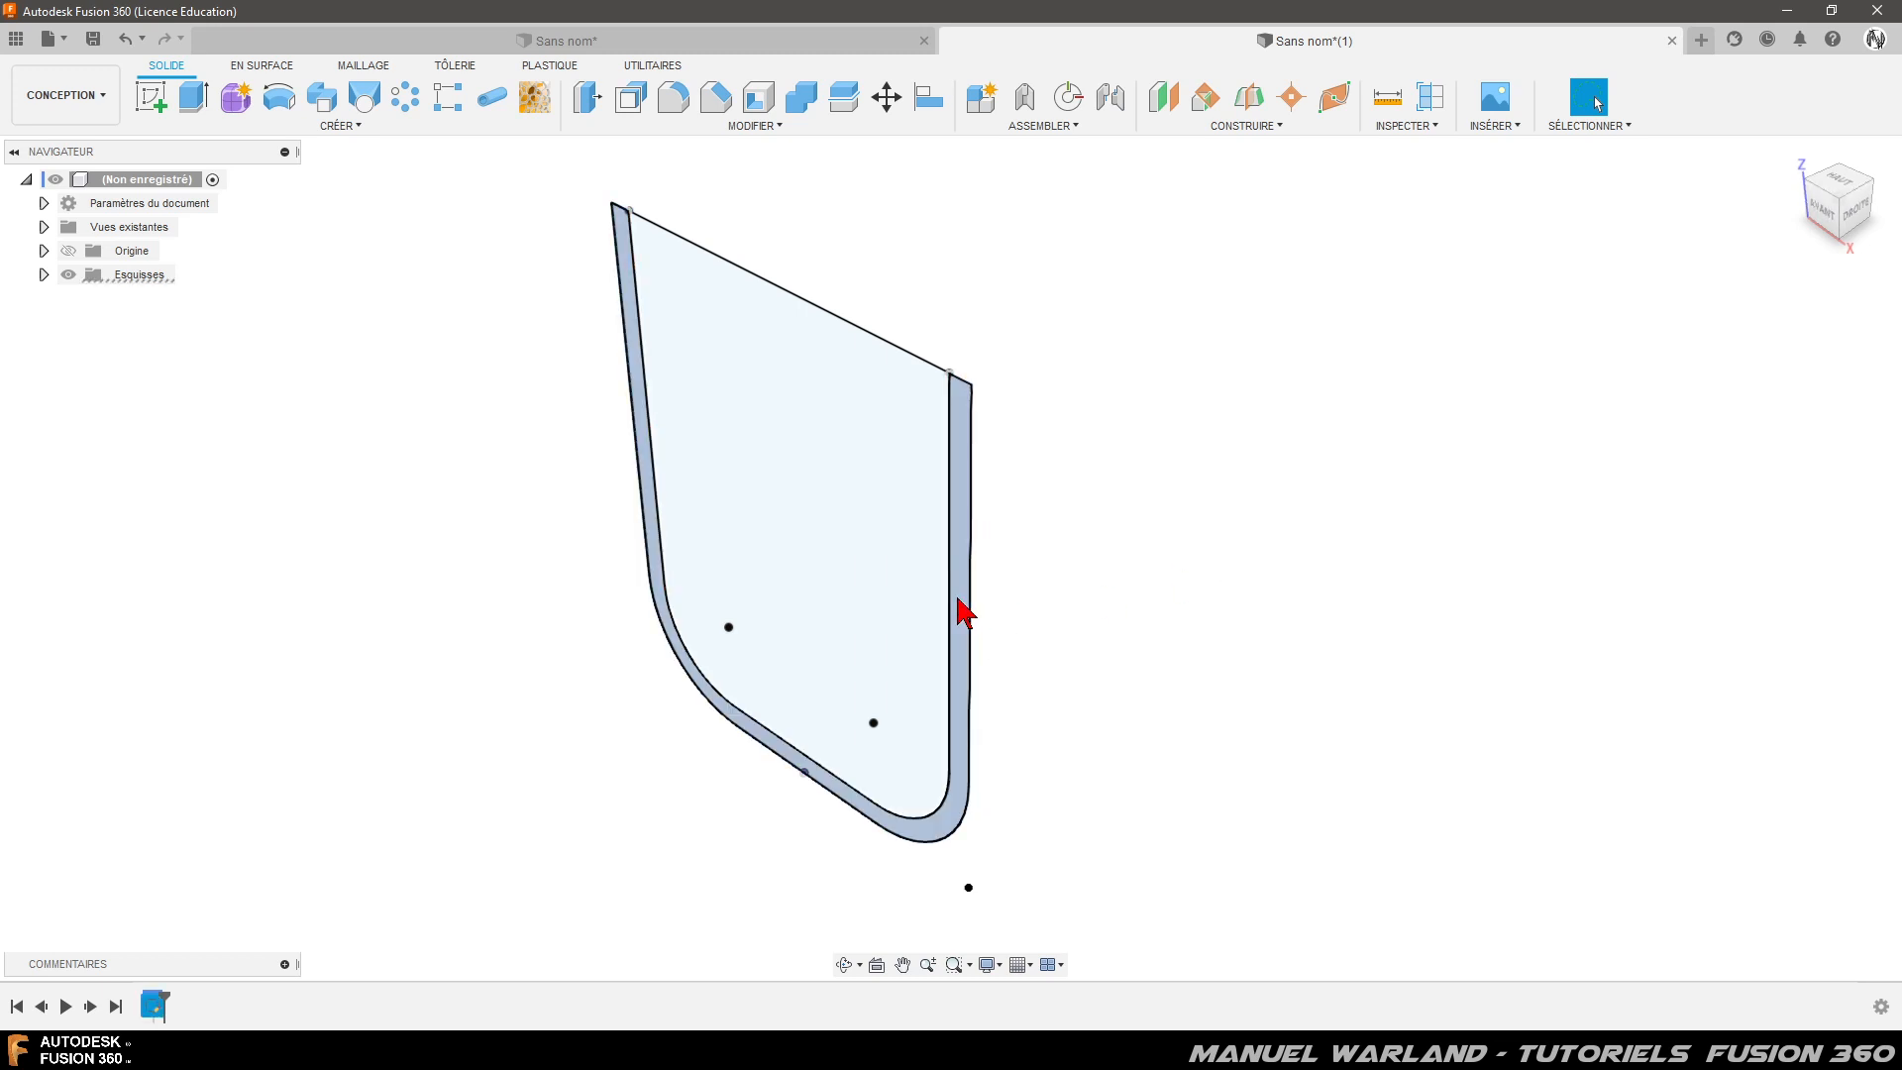
{"action": "left_click", "coordinate": [195, 99]}
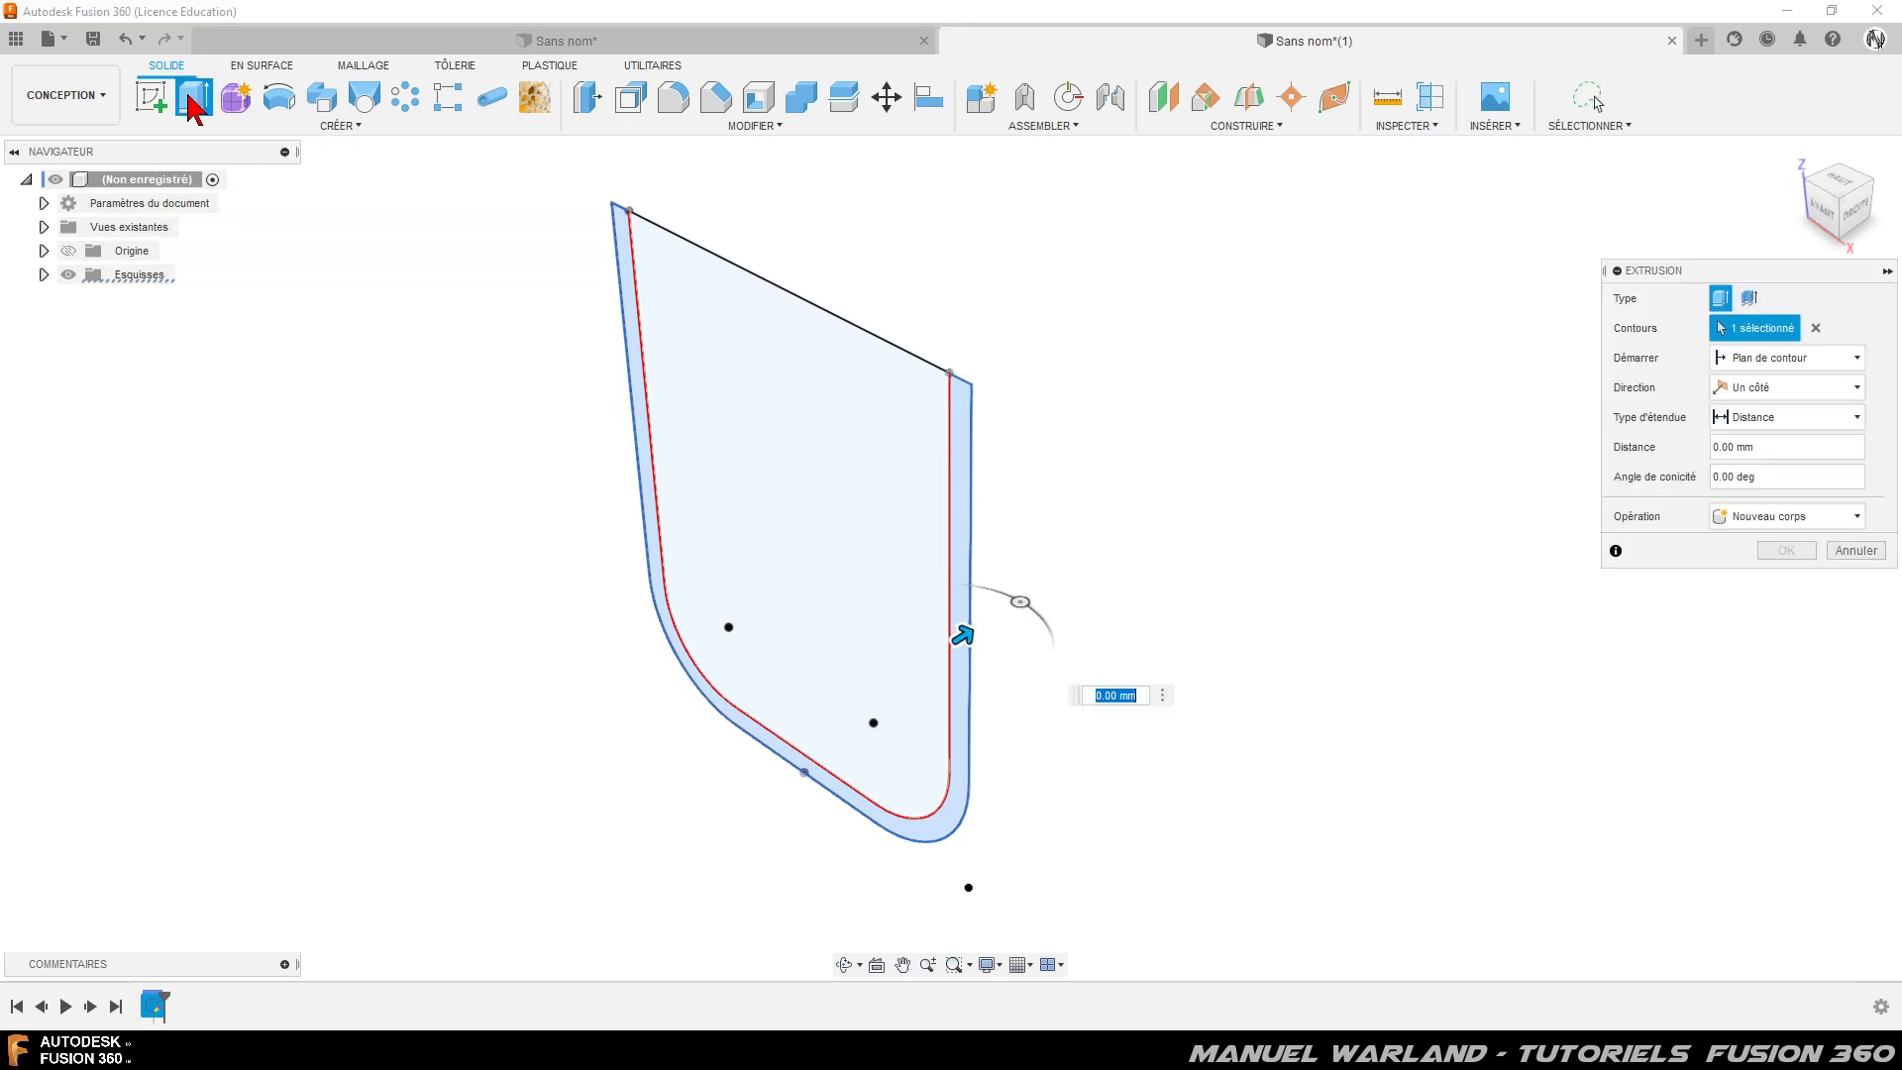
{"action": "type", "text": "400"}
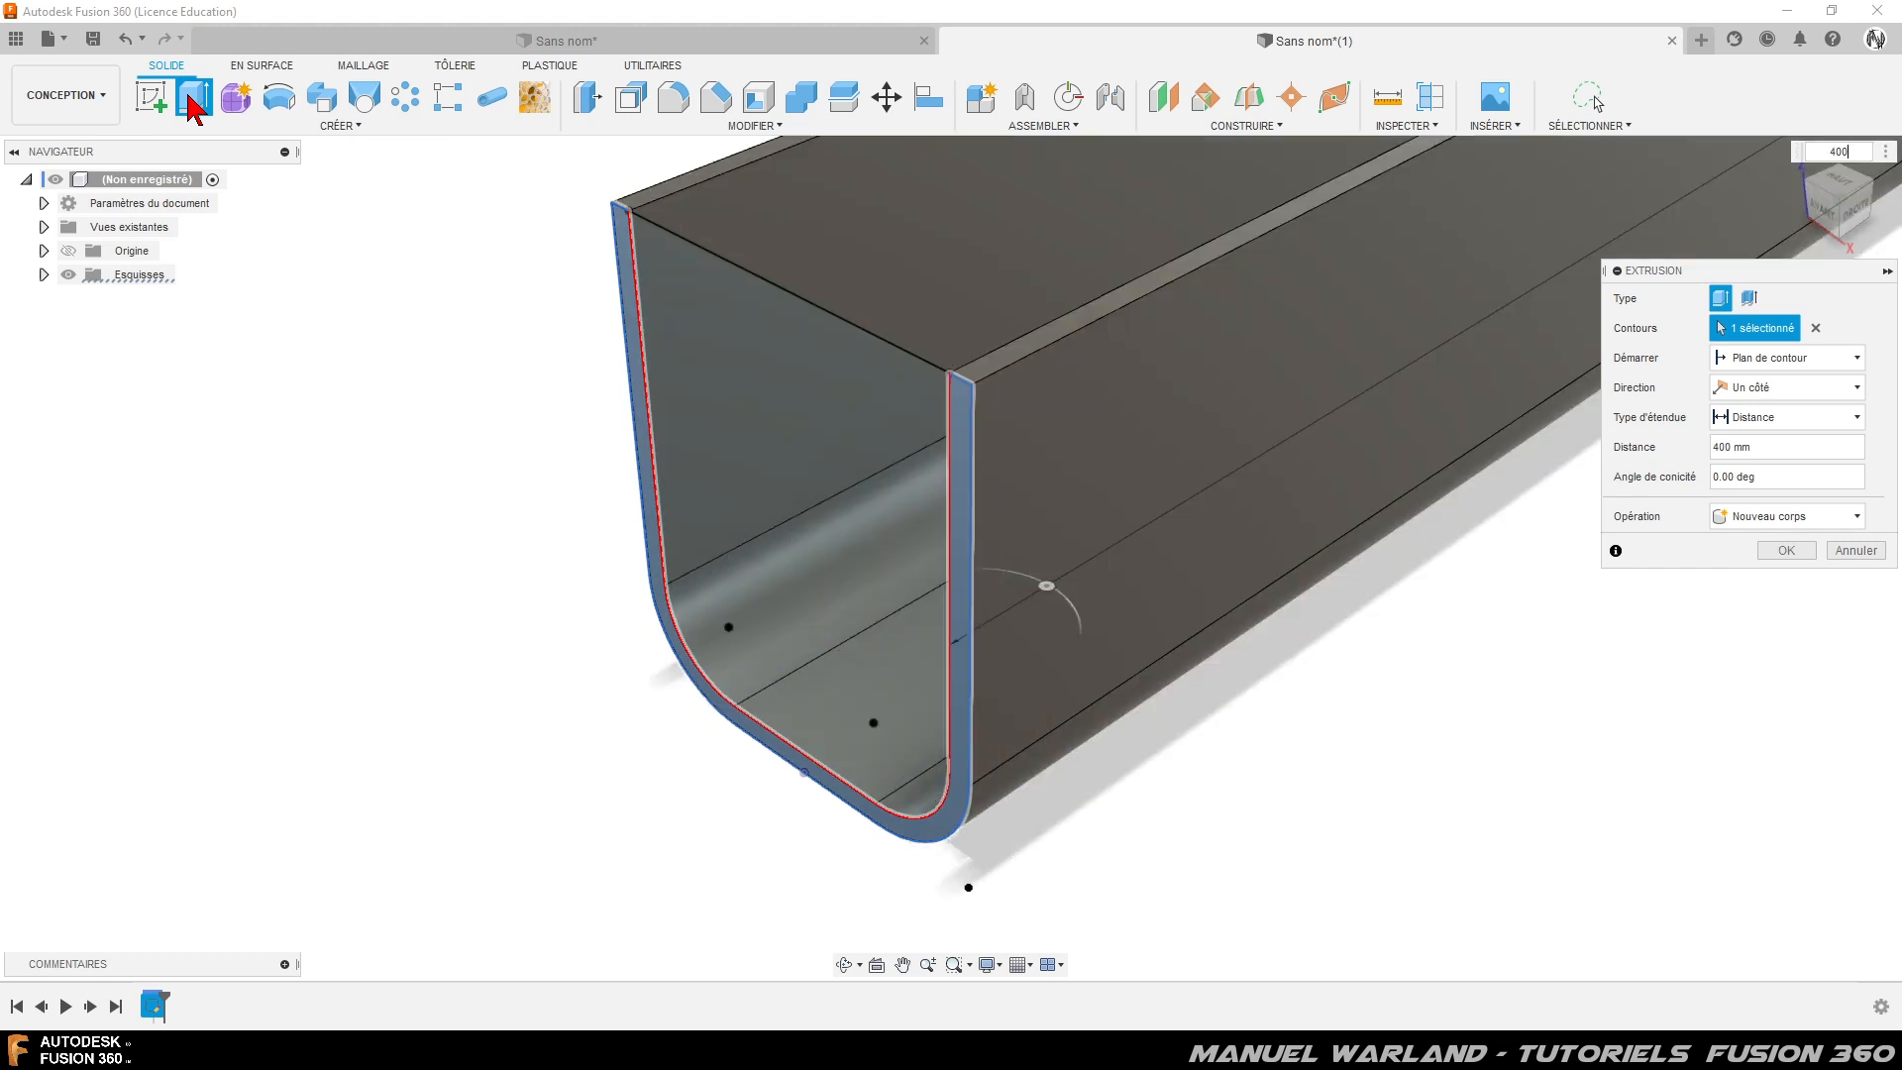
{"action": "key", "text": "Return"}
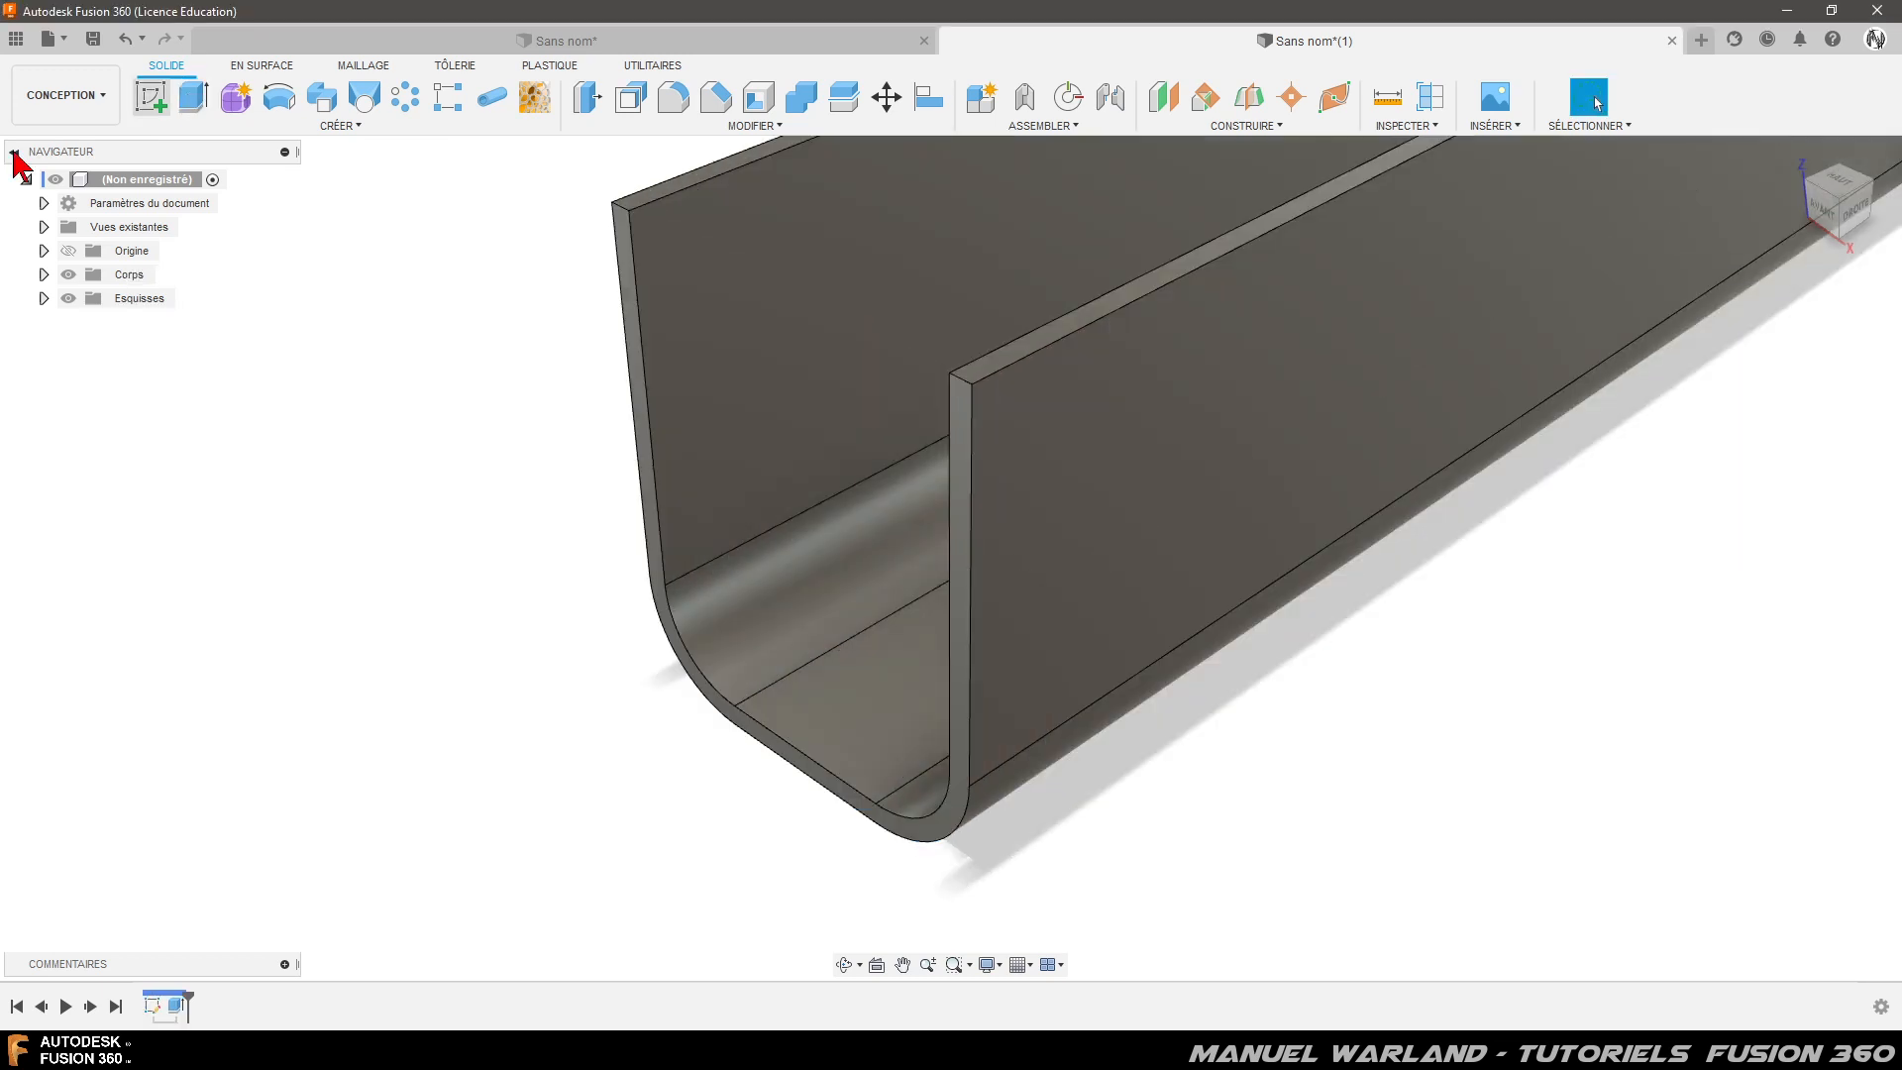
- Create a construction plane at a 45° angle through the lower outer edge of the gutter's front end
{"action": "scroll", "coordinate": [467, 752], "scroll_direction": "down", "scroll_amount": 5}
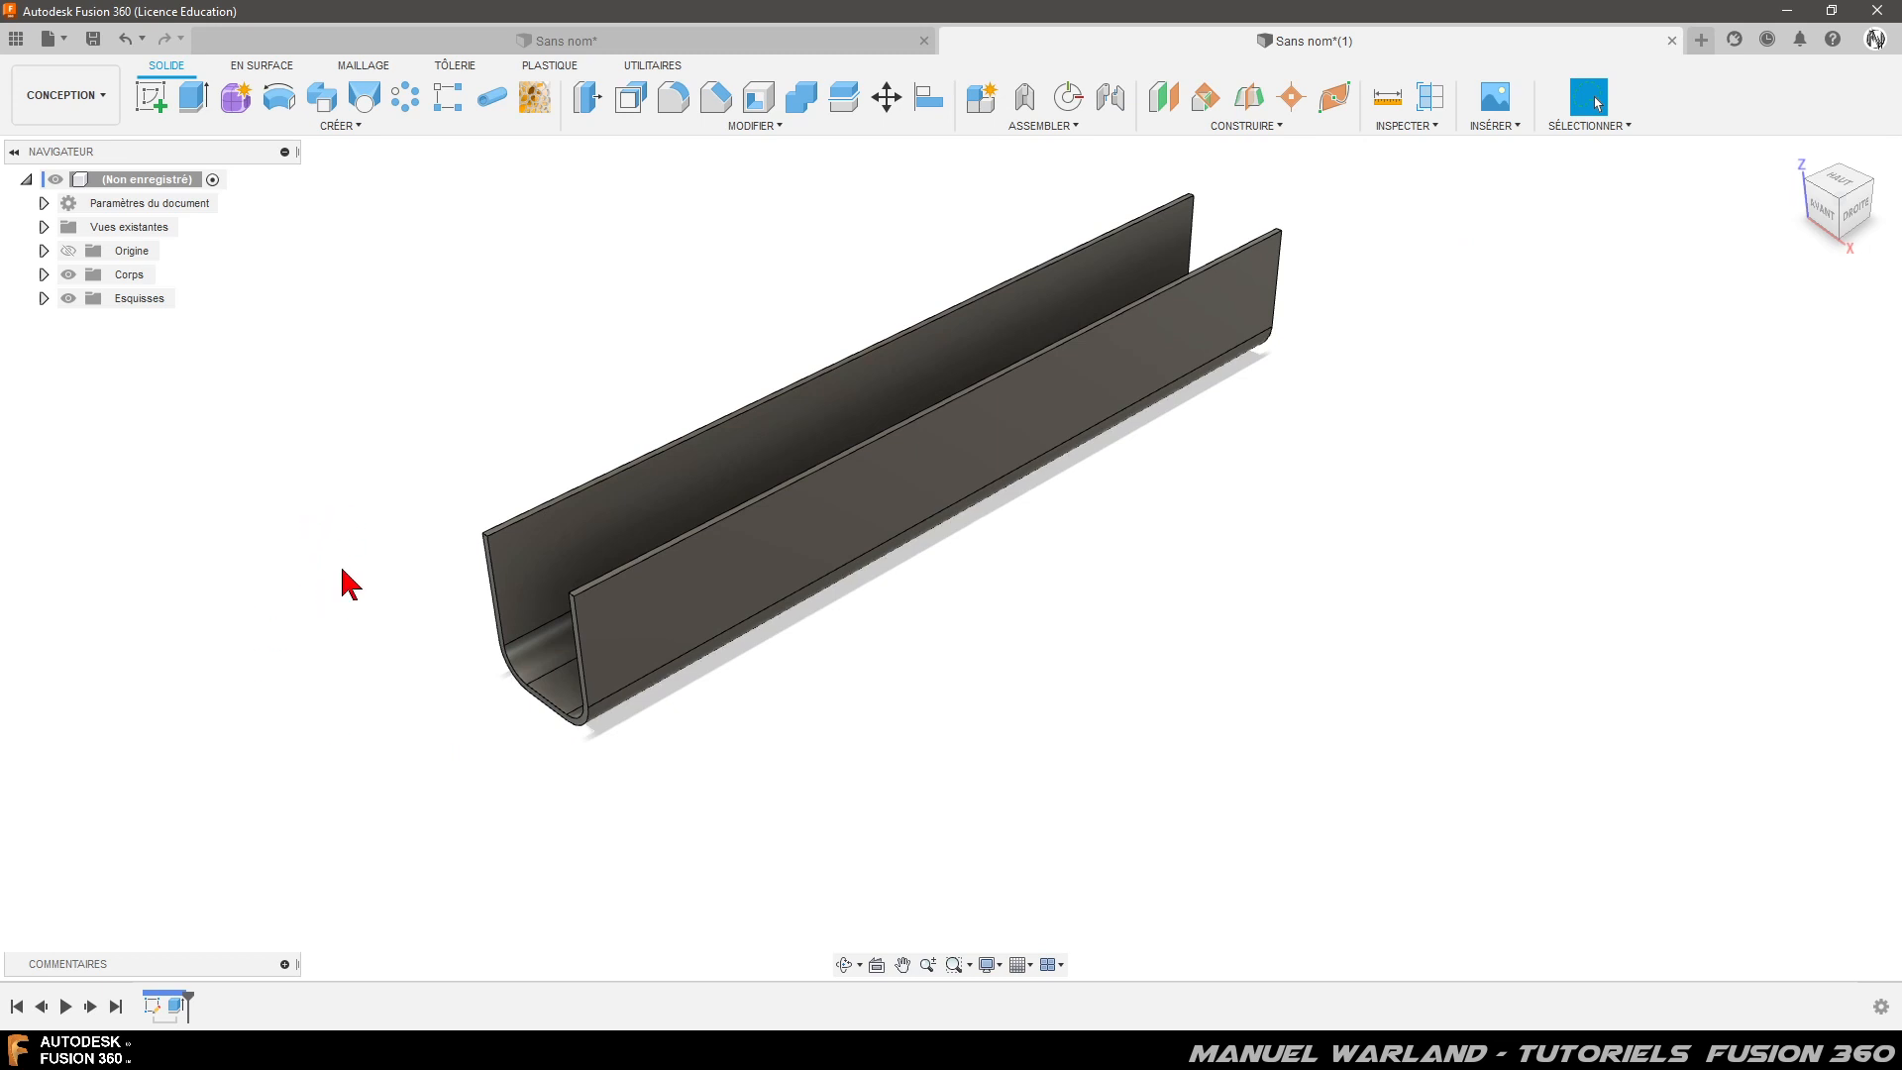
{"action": "scroll", "coordinate": [386, 694], "scroll_direction": "up", "scroll_amount": 5}
{"action": "scroll", "coordinate": [693, 703], "scroll_direction": "up", "scroll_amount": 3}
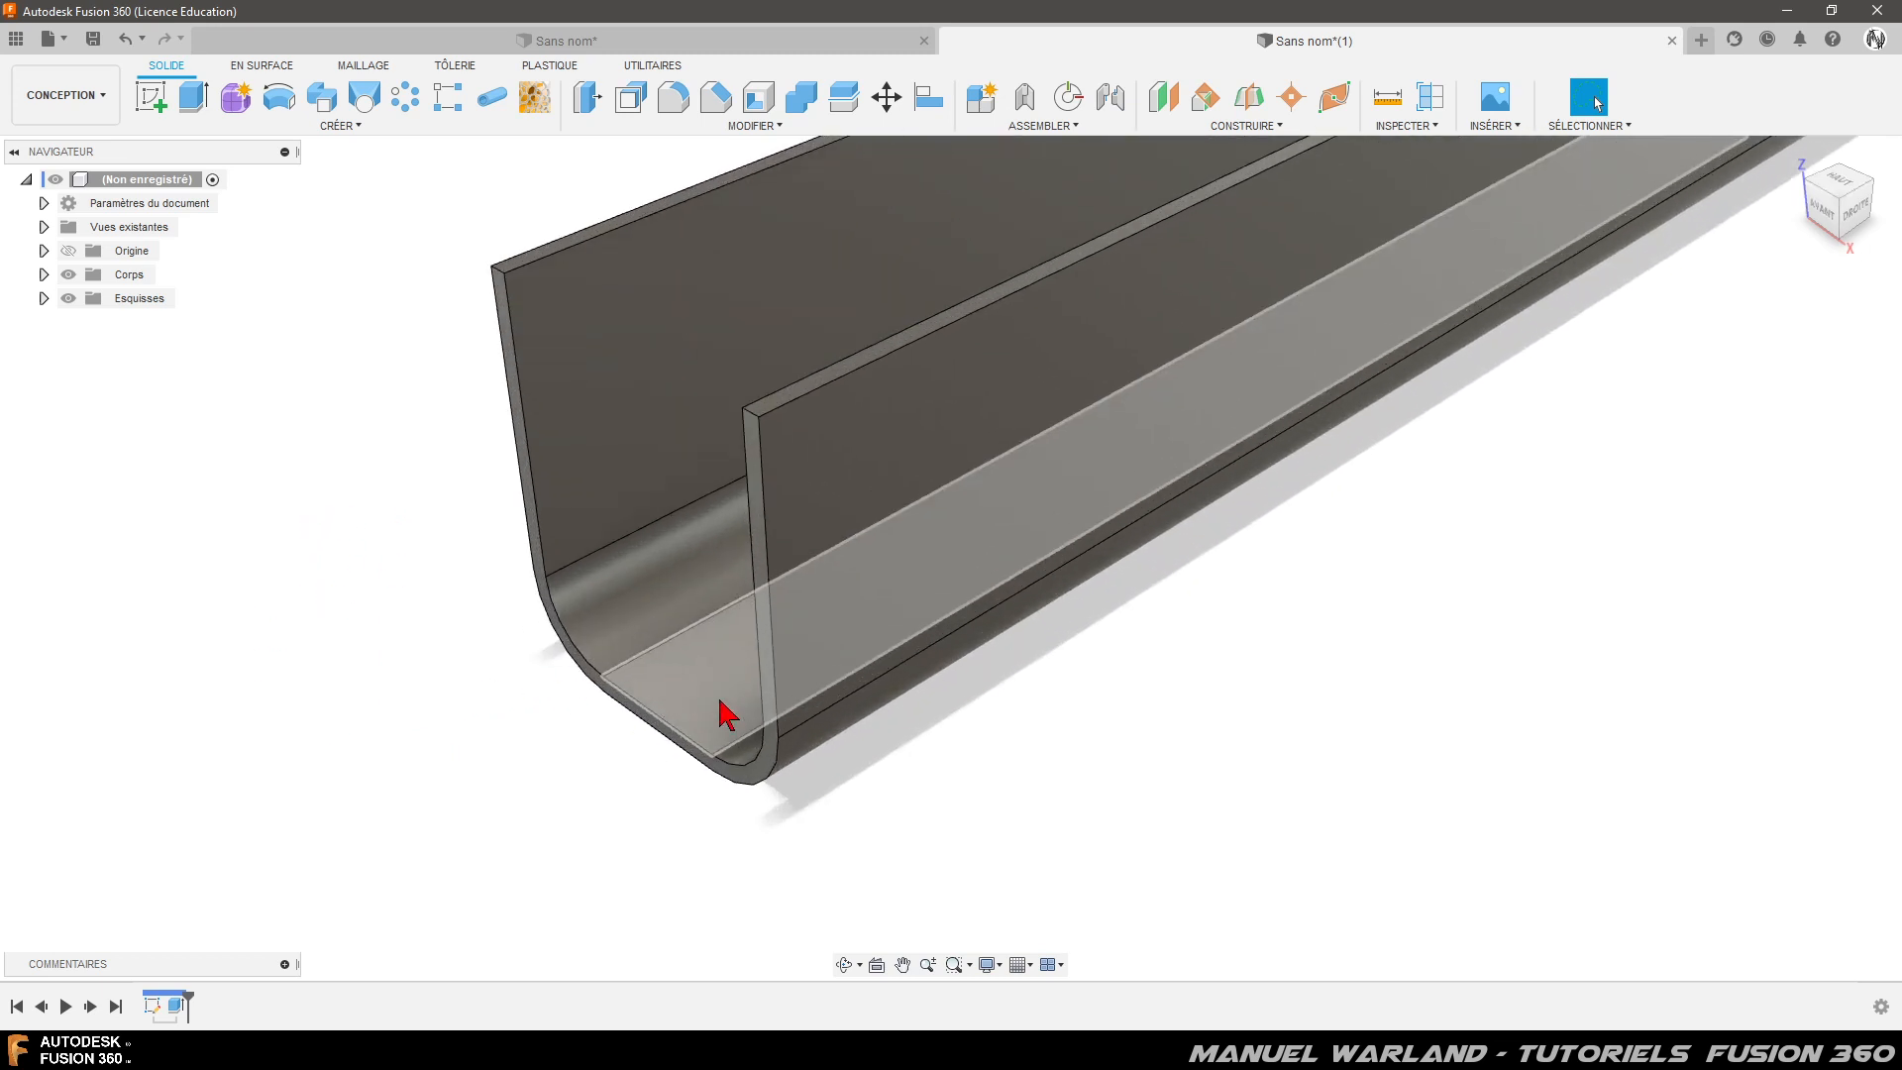
{"action": "left_click", "coordinate": [1206, 99]}
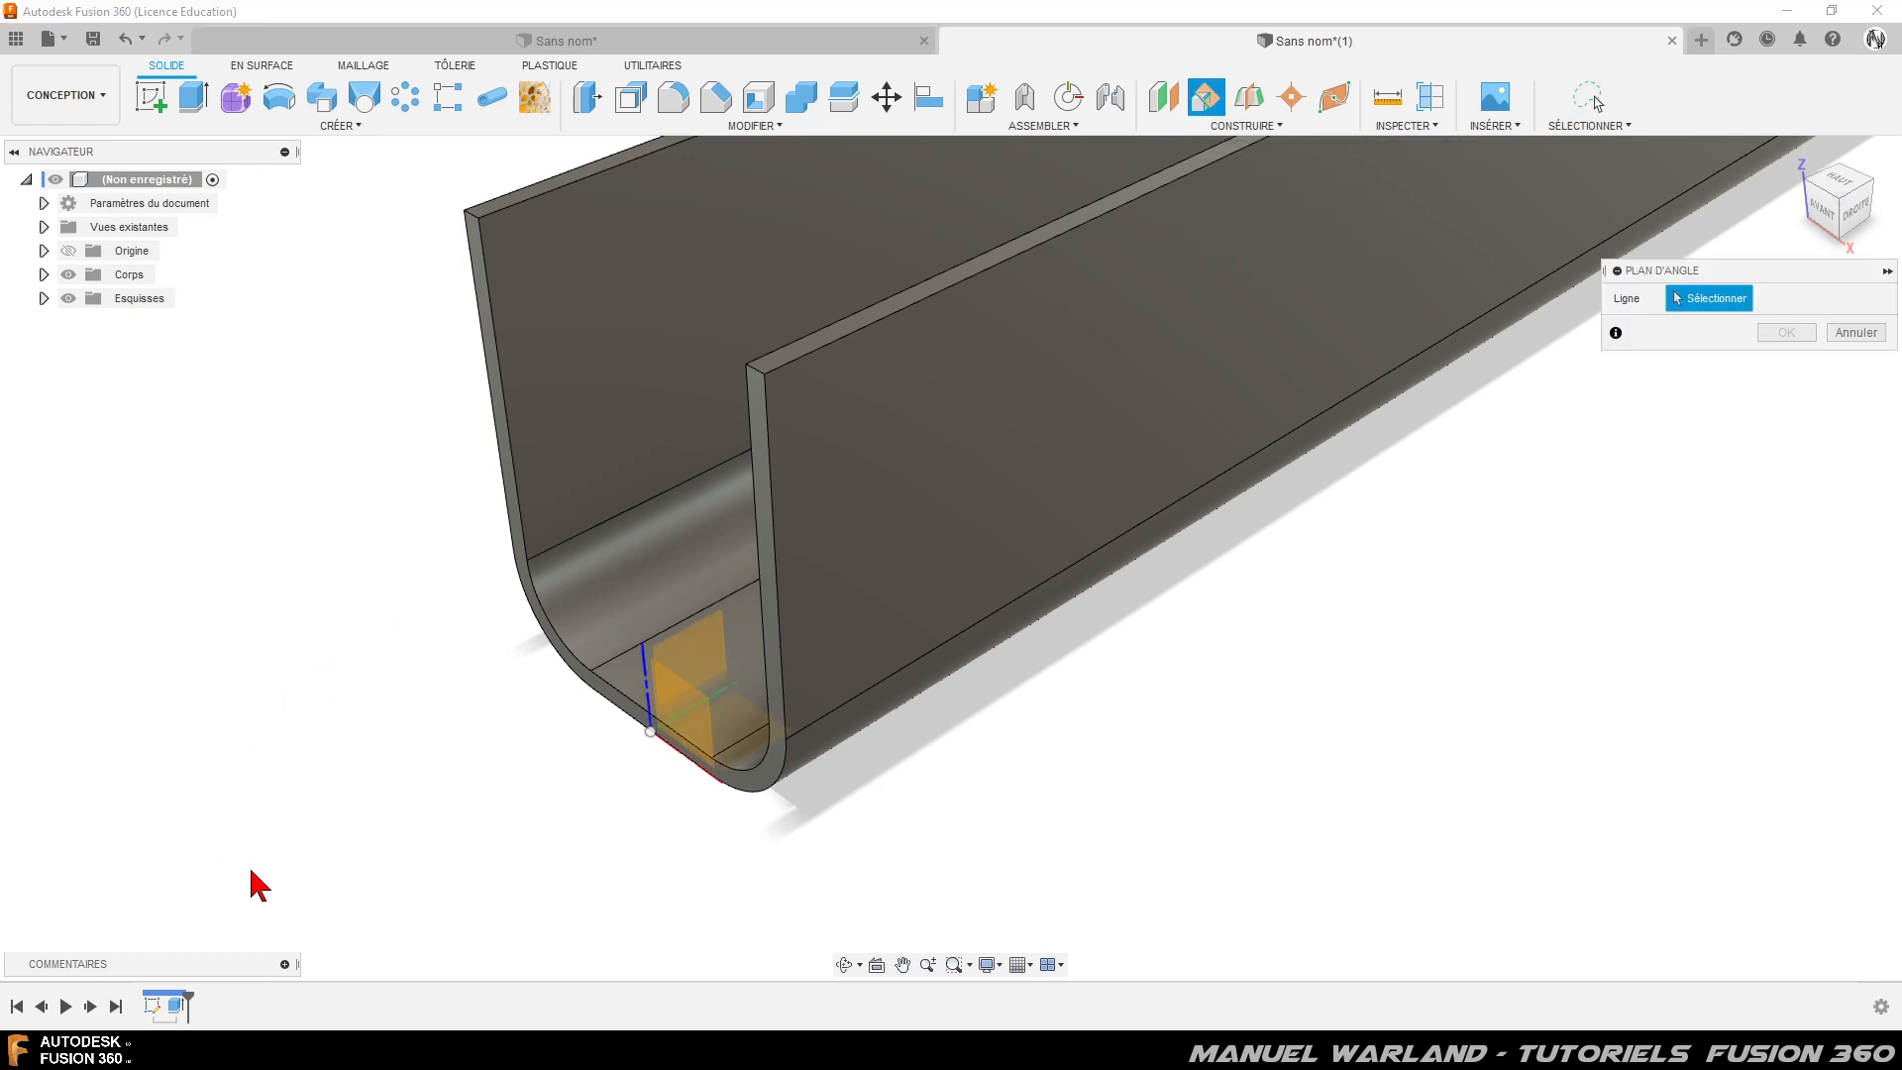
{"action": "scroll", "coordinate": [486, 903], "scroll_direction": "up", "scroll_amount": 2}
{"action": "scroll", "coordinate": [486, 904], "scroll_direction": "up", "scroll_amount": 2}
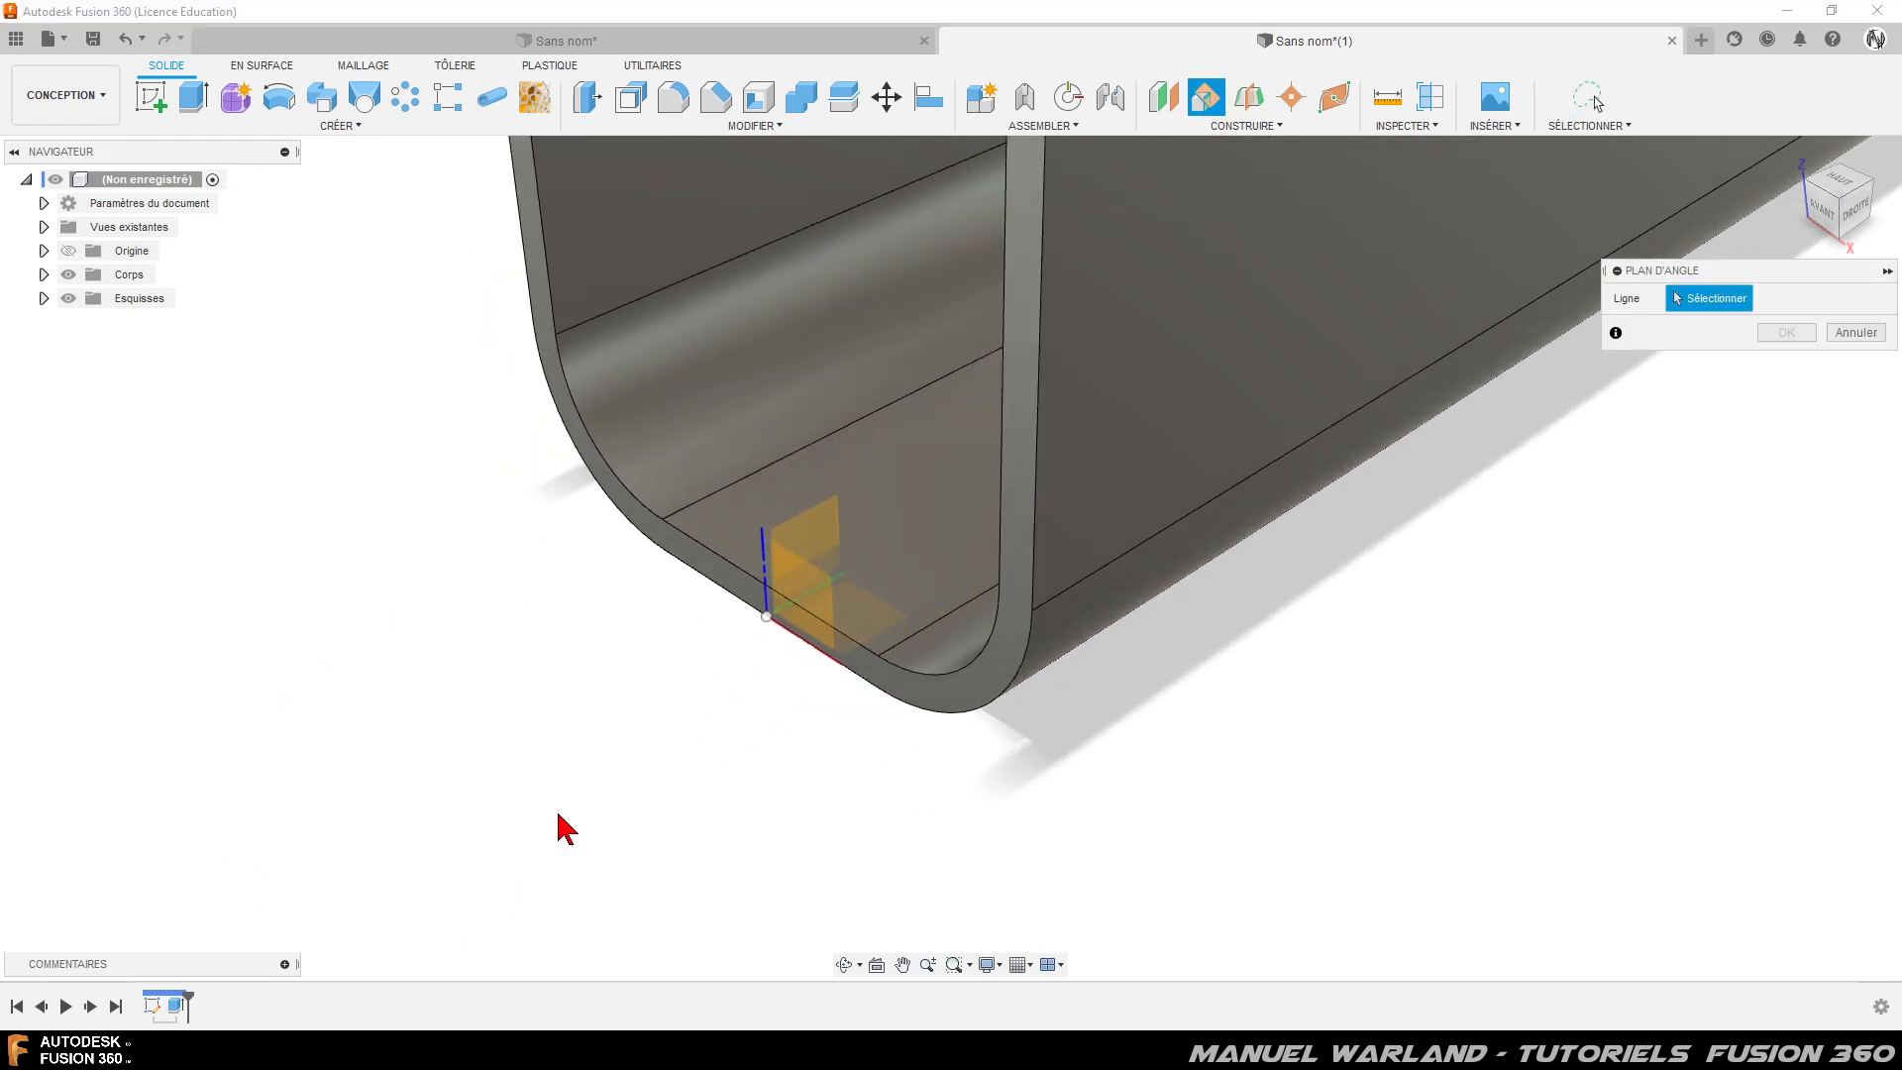
{"action": "left_click", "coordinate": [730, 606]}
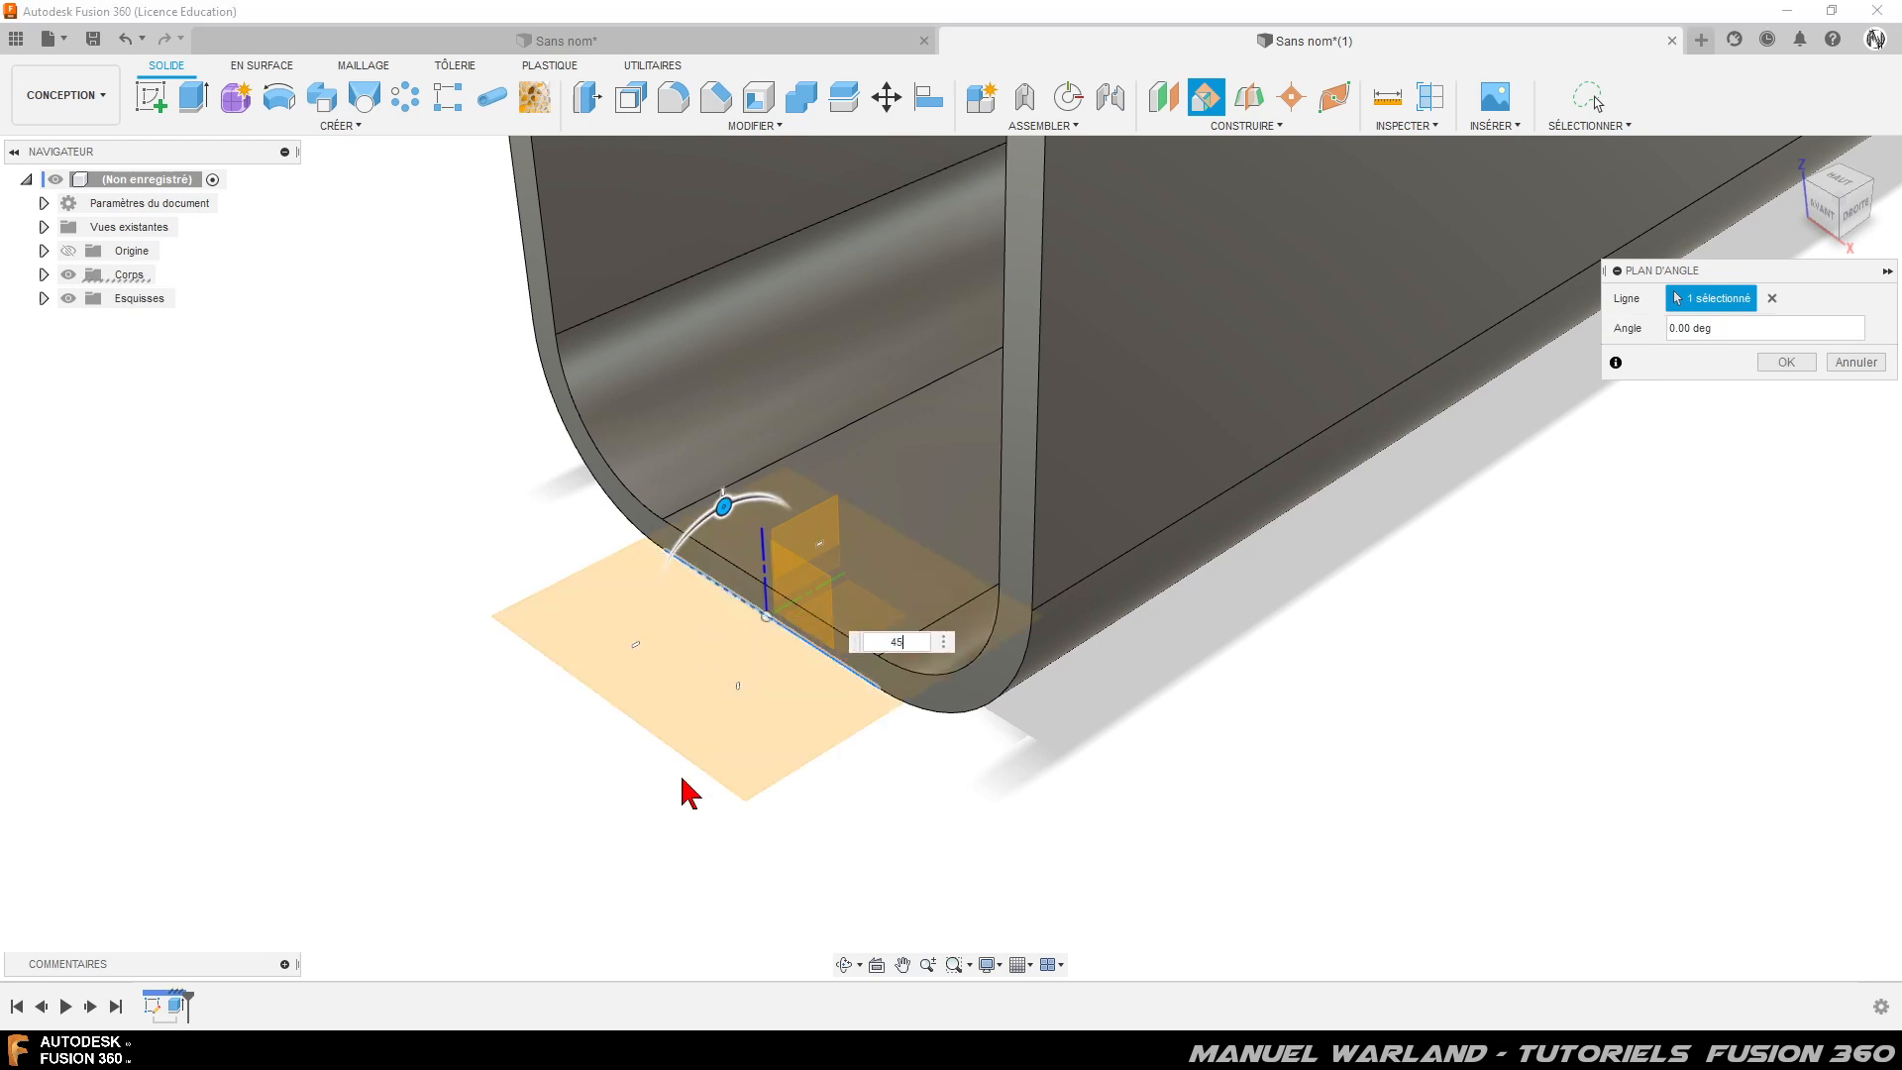
{"action": "type", "text": "45"}
{"action": "key", "text": "Return"}
{"action": "key", "text": "Return"}
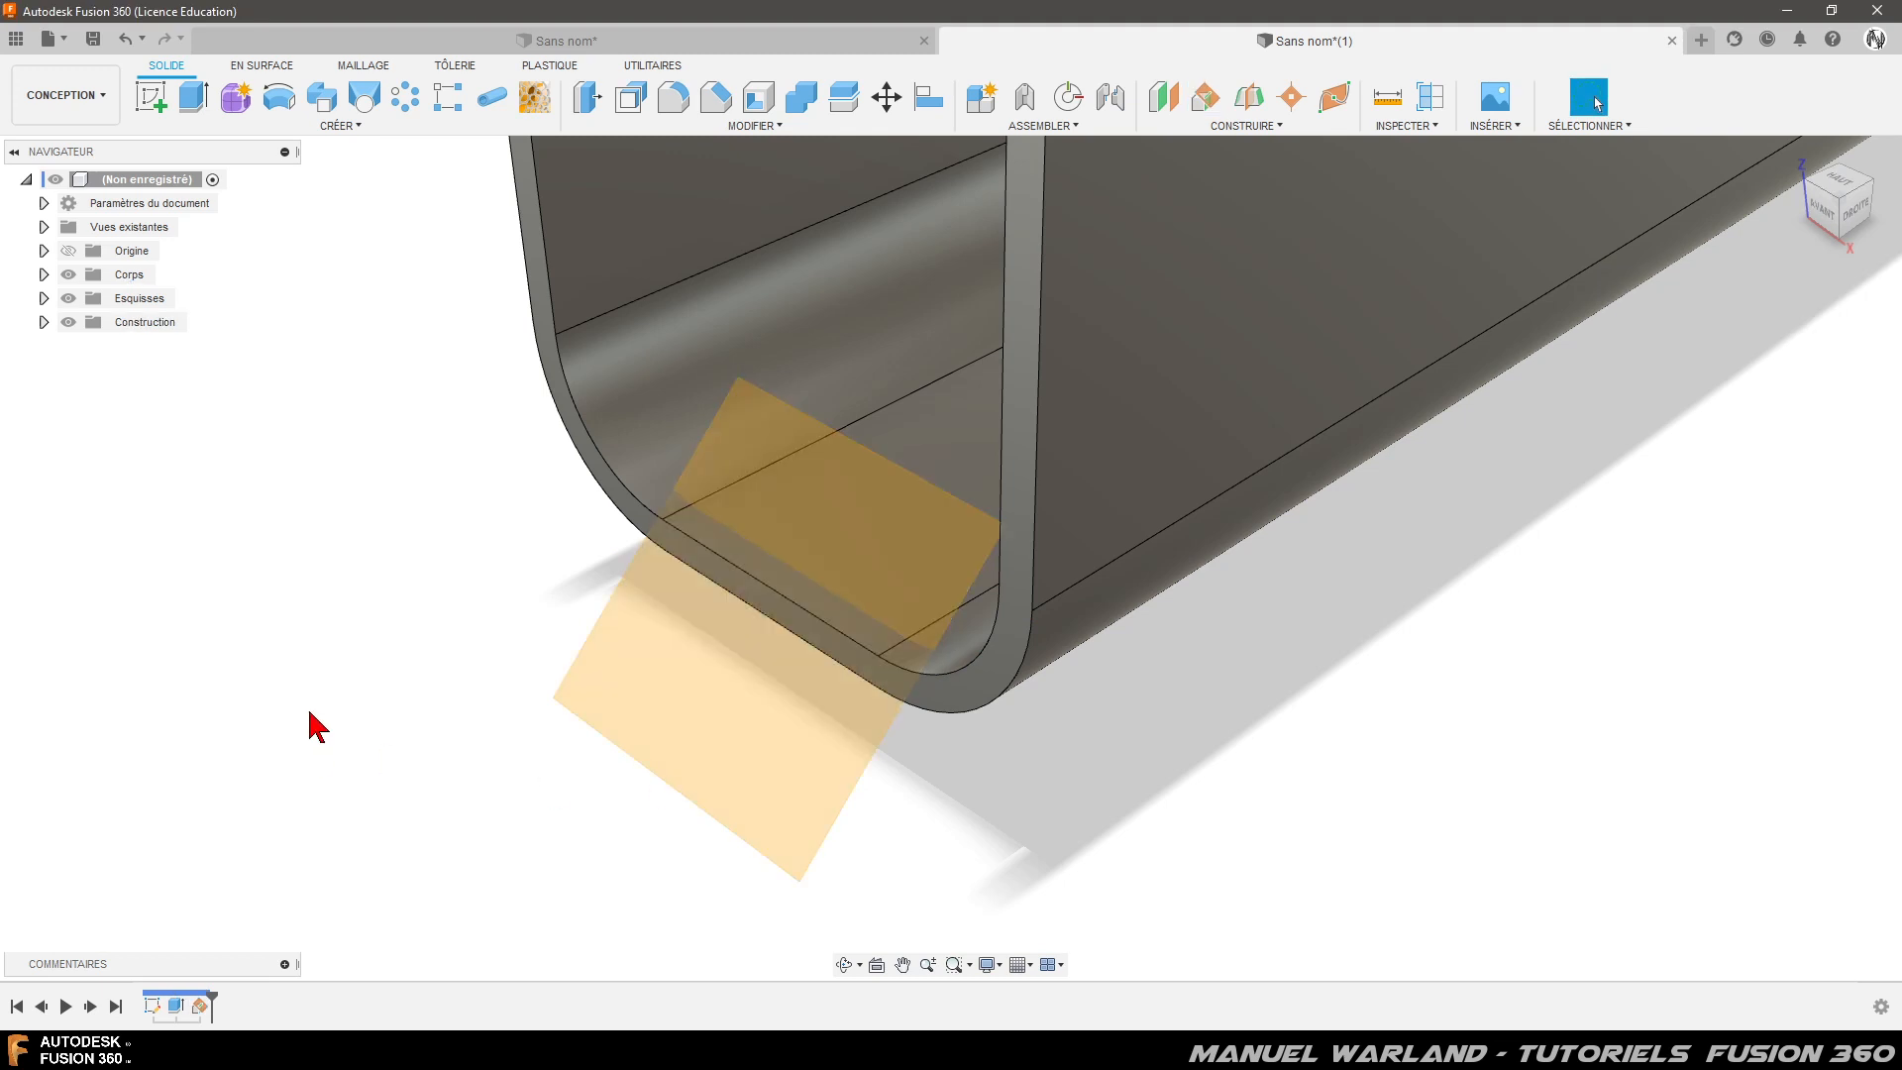
- Split the gutter body using the 45° construction plane as the splitting tool
{"action": "scroll", "coordinate": [552, 765], "scroll_direction": "down", "scroll_amount": 5}
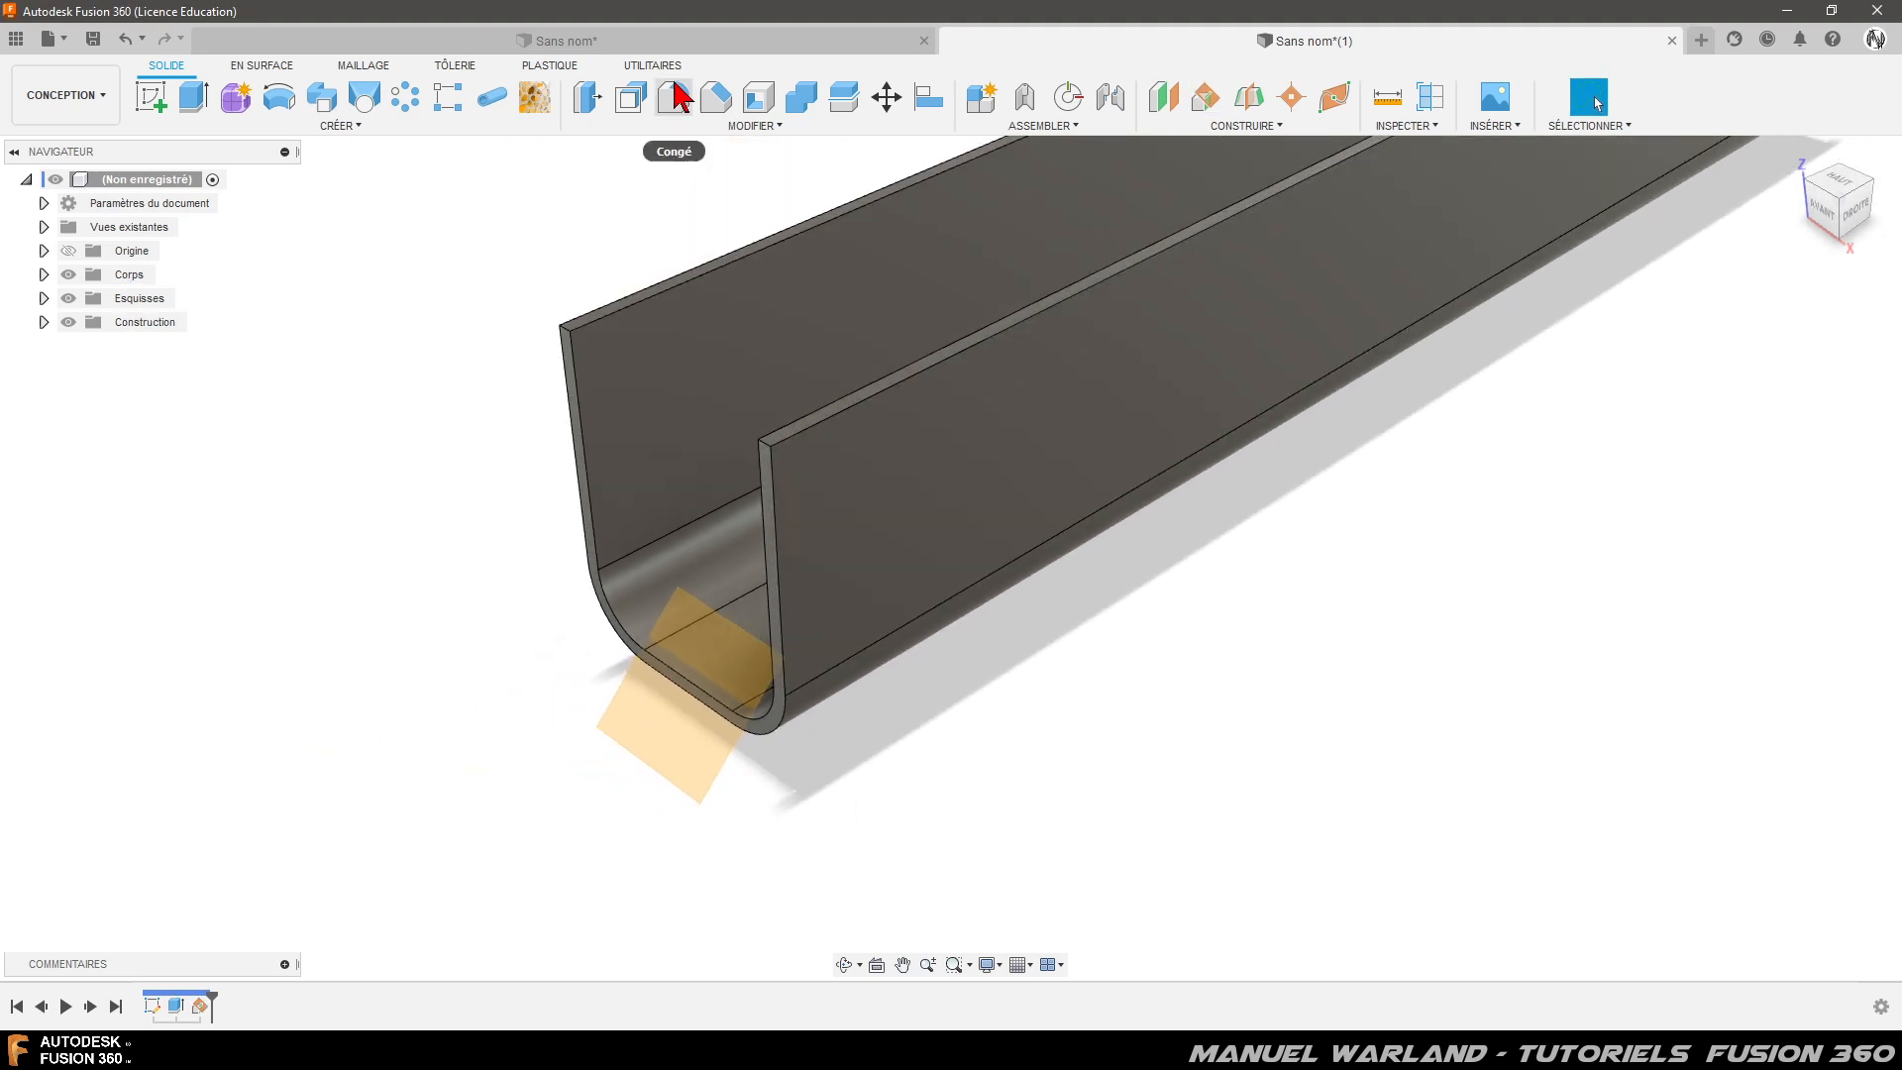
{"action": "left_click", "coordinate": [847, 101]}
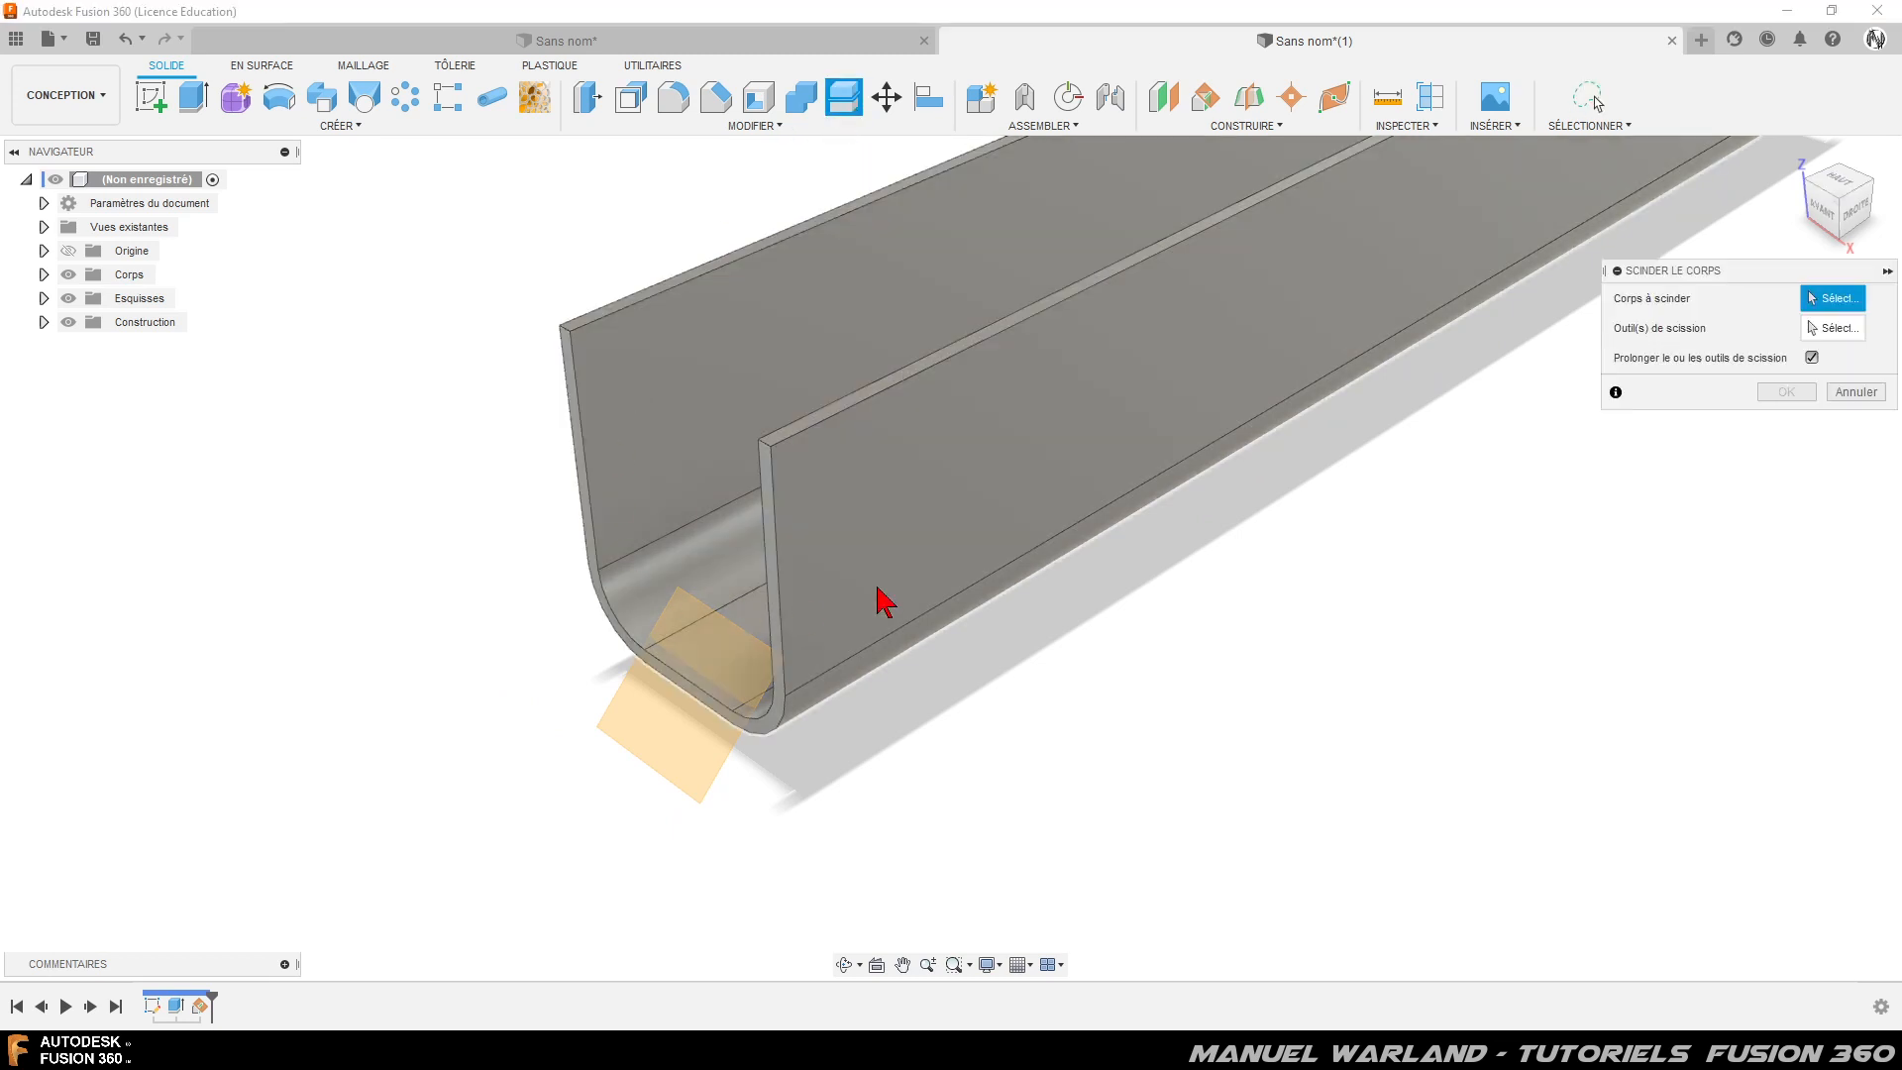
{"action": "left_click", "coordinate": [1010, 500]}
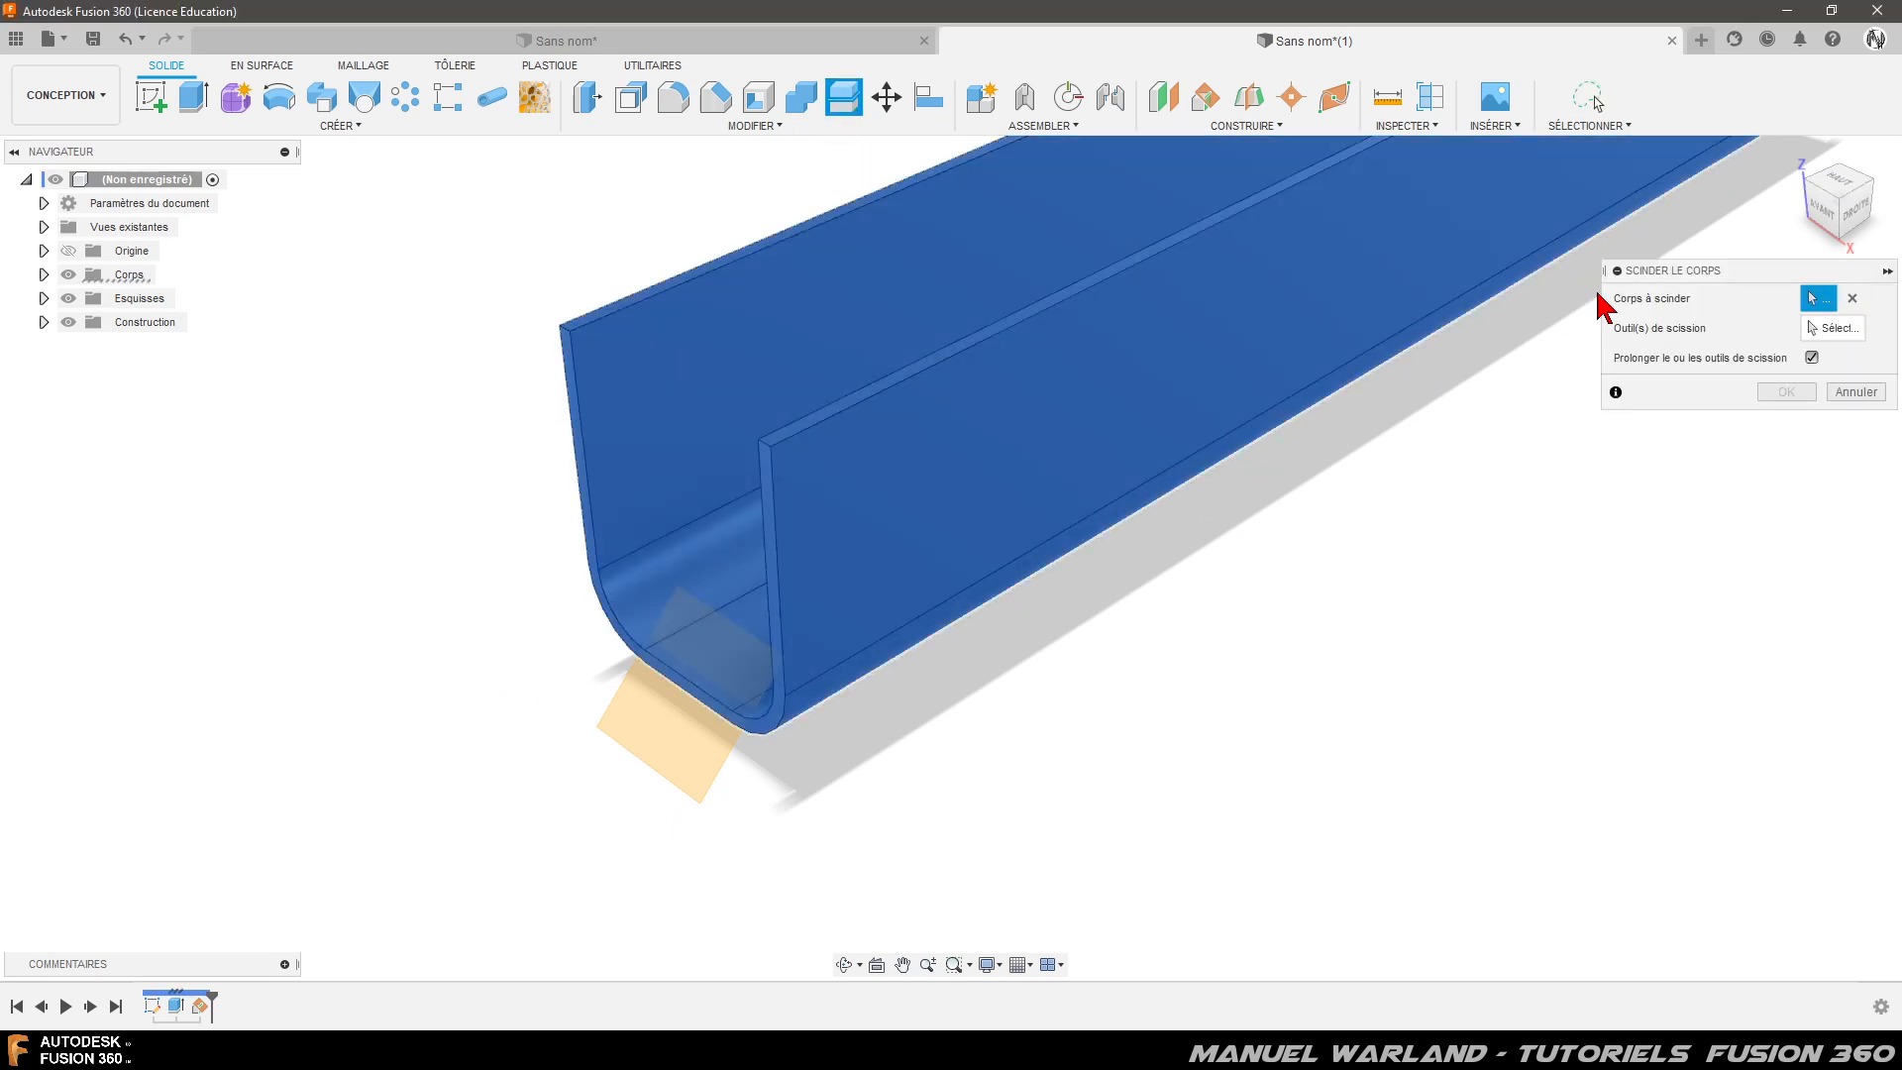
{"action": "left_click", "coordinate": [1825, 329]}
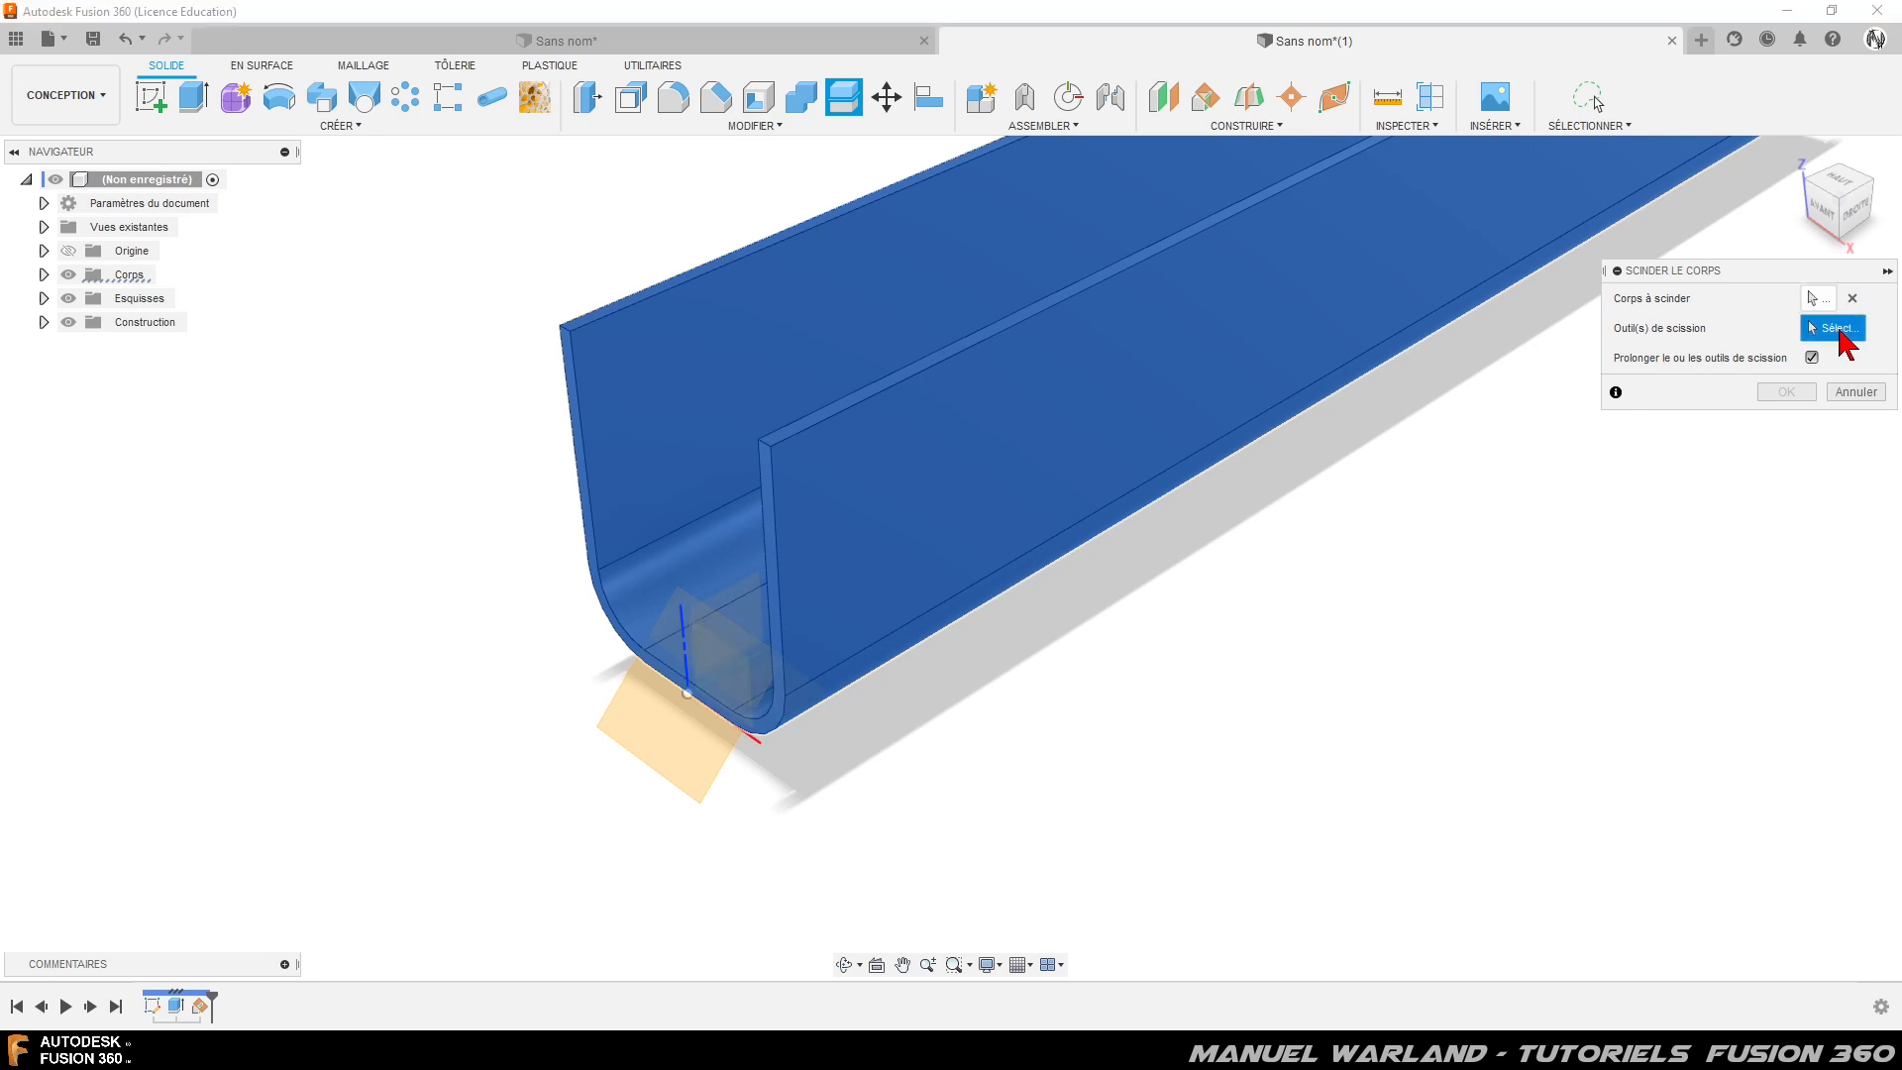
{"action": "left_click", "coordinate": [679, 765]}
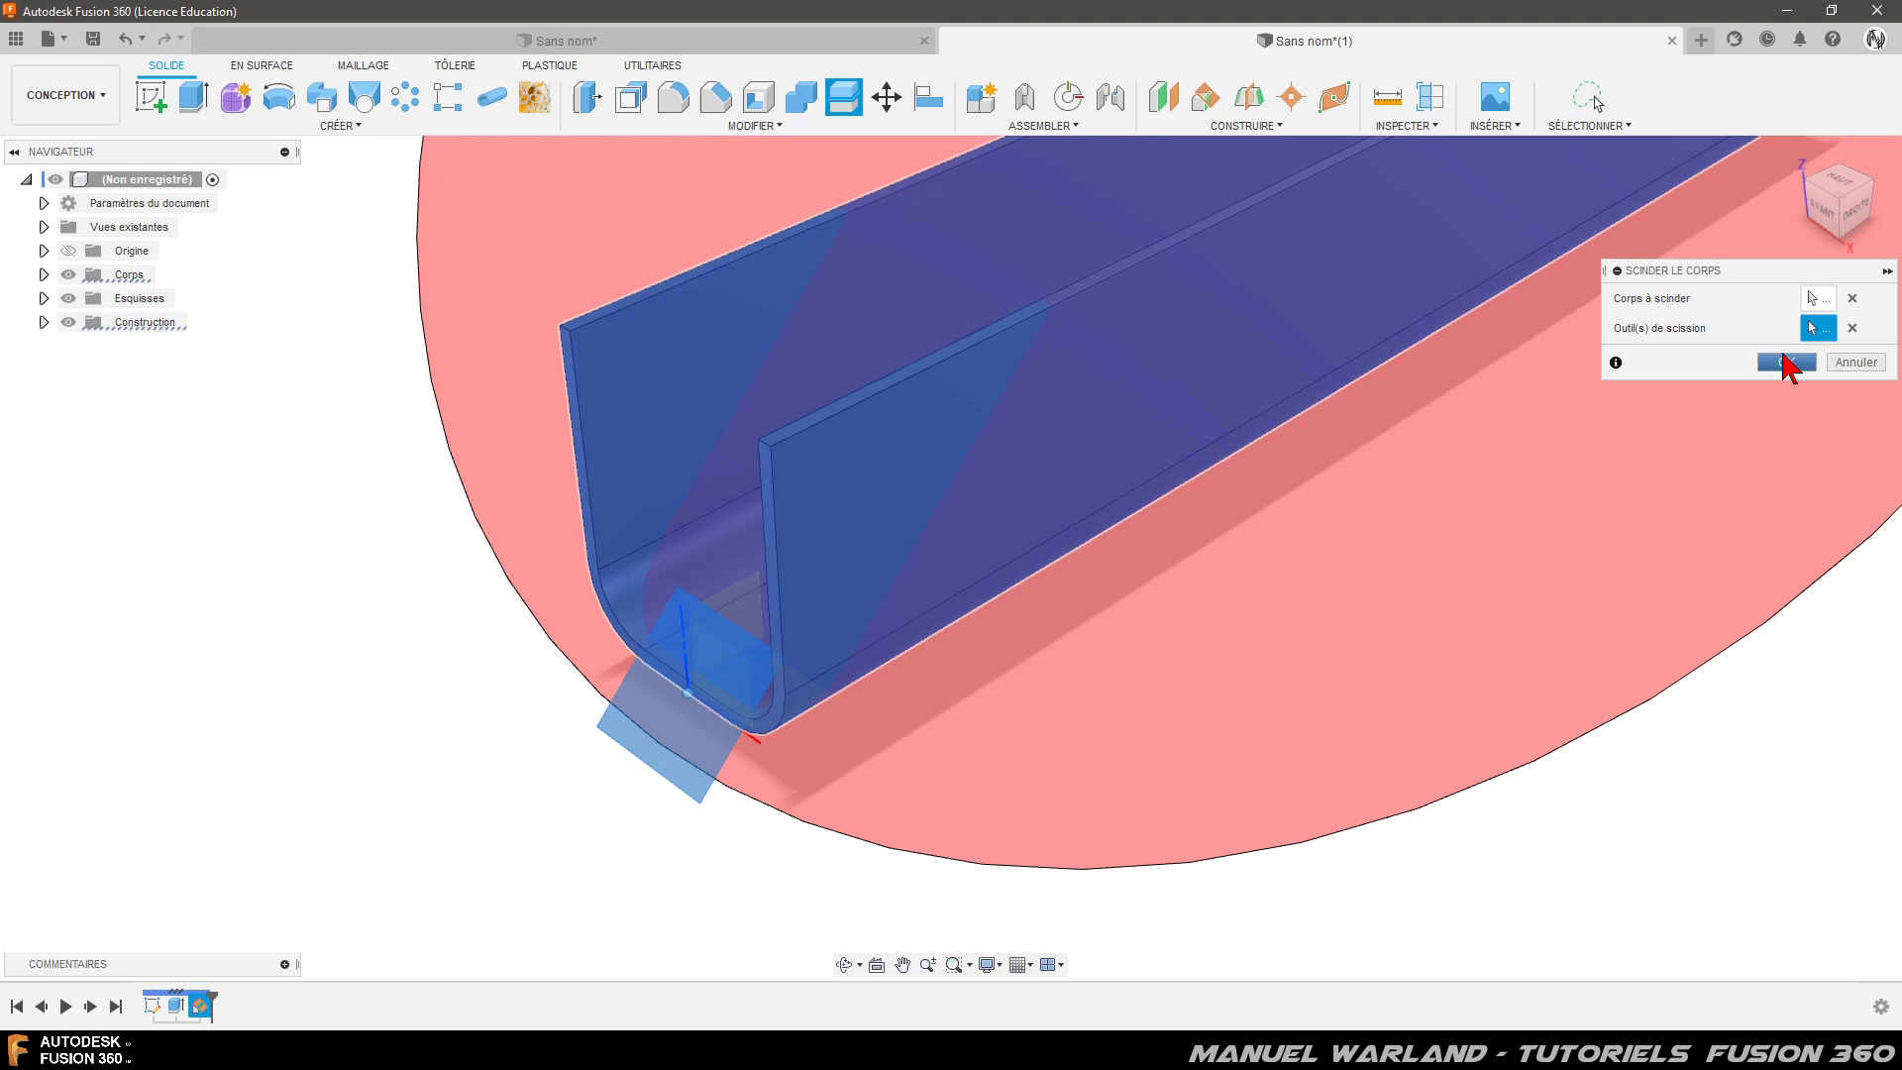
{"action": "left_click", "coordinate": [1786, 362]}
- Remove the cut-off body at the gutter's front end and hide the angled construction plane
{"action": "scroll", "coordinate": [449, 980], "scroll_direction": "down", "scroll_amount": 3}
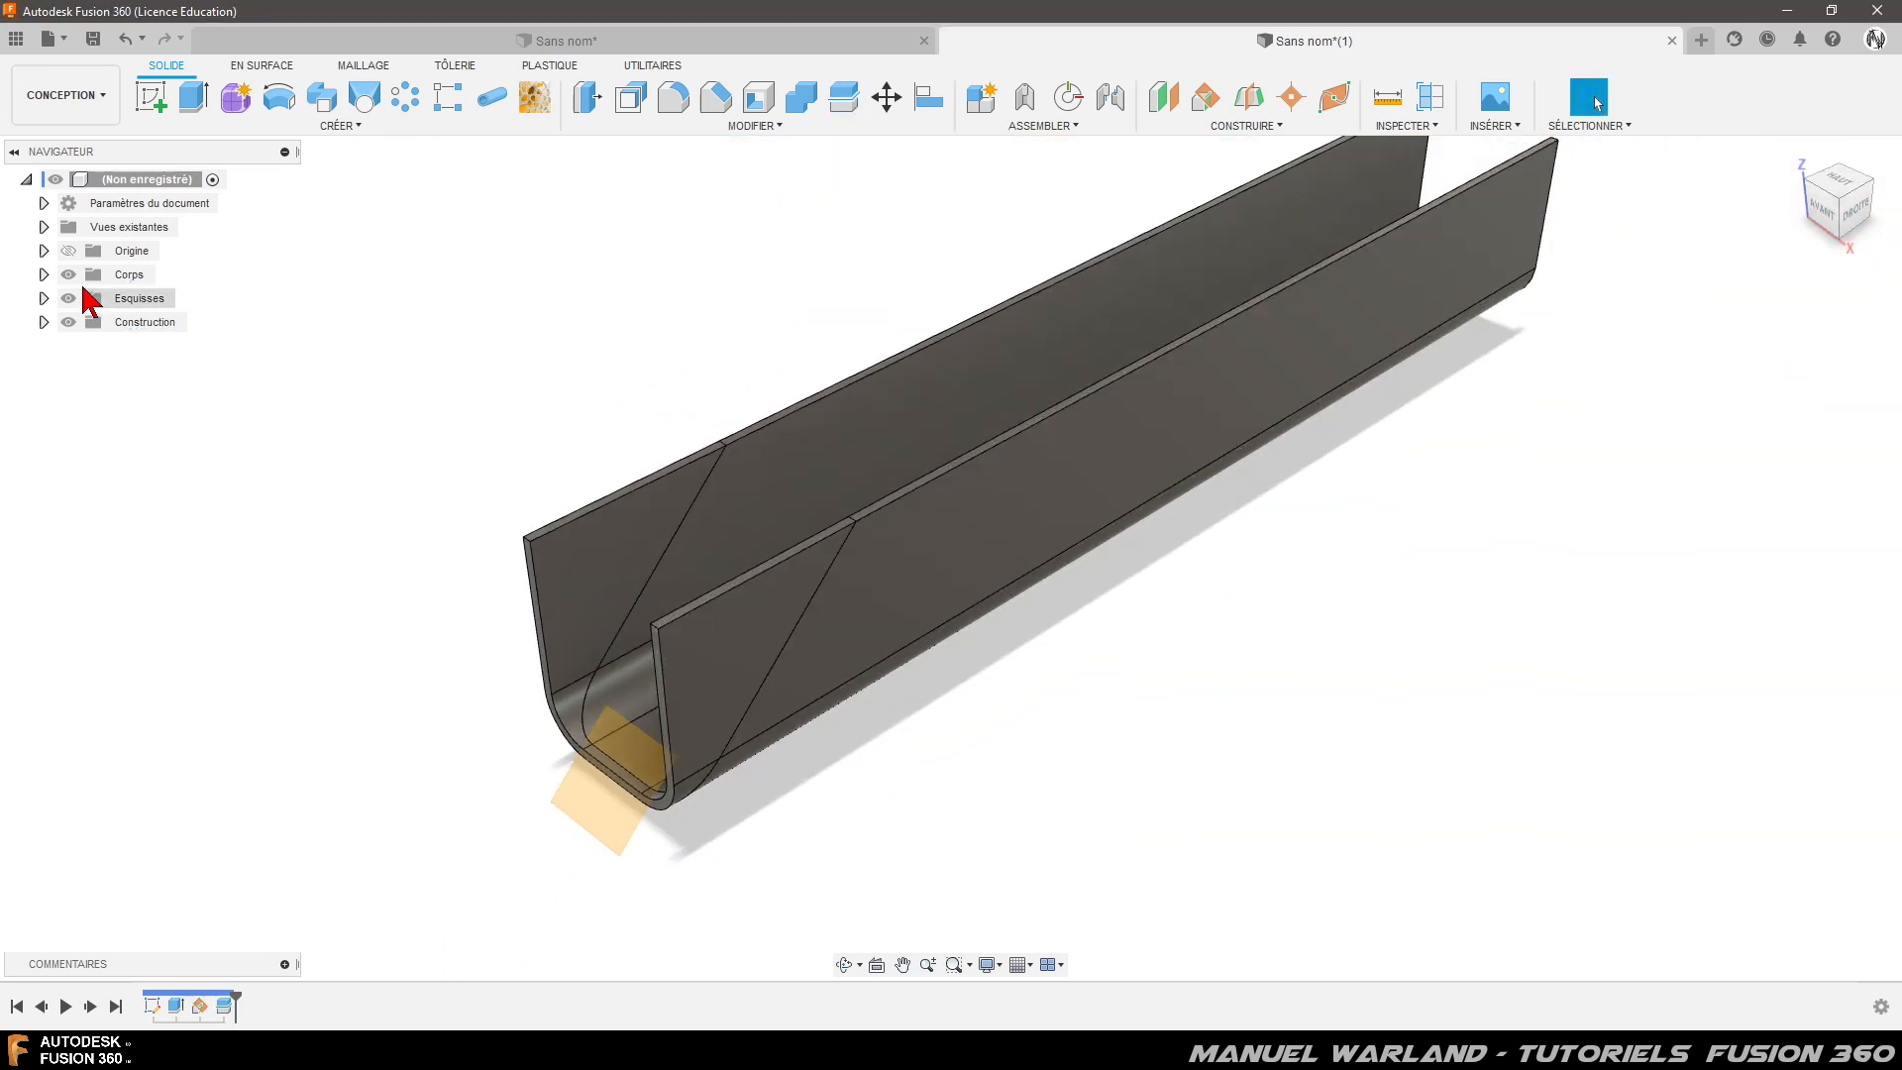
{"action": "left_click", "coordinate": [43, 275]}
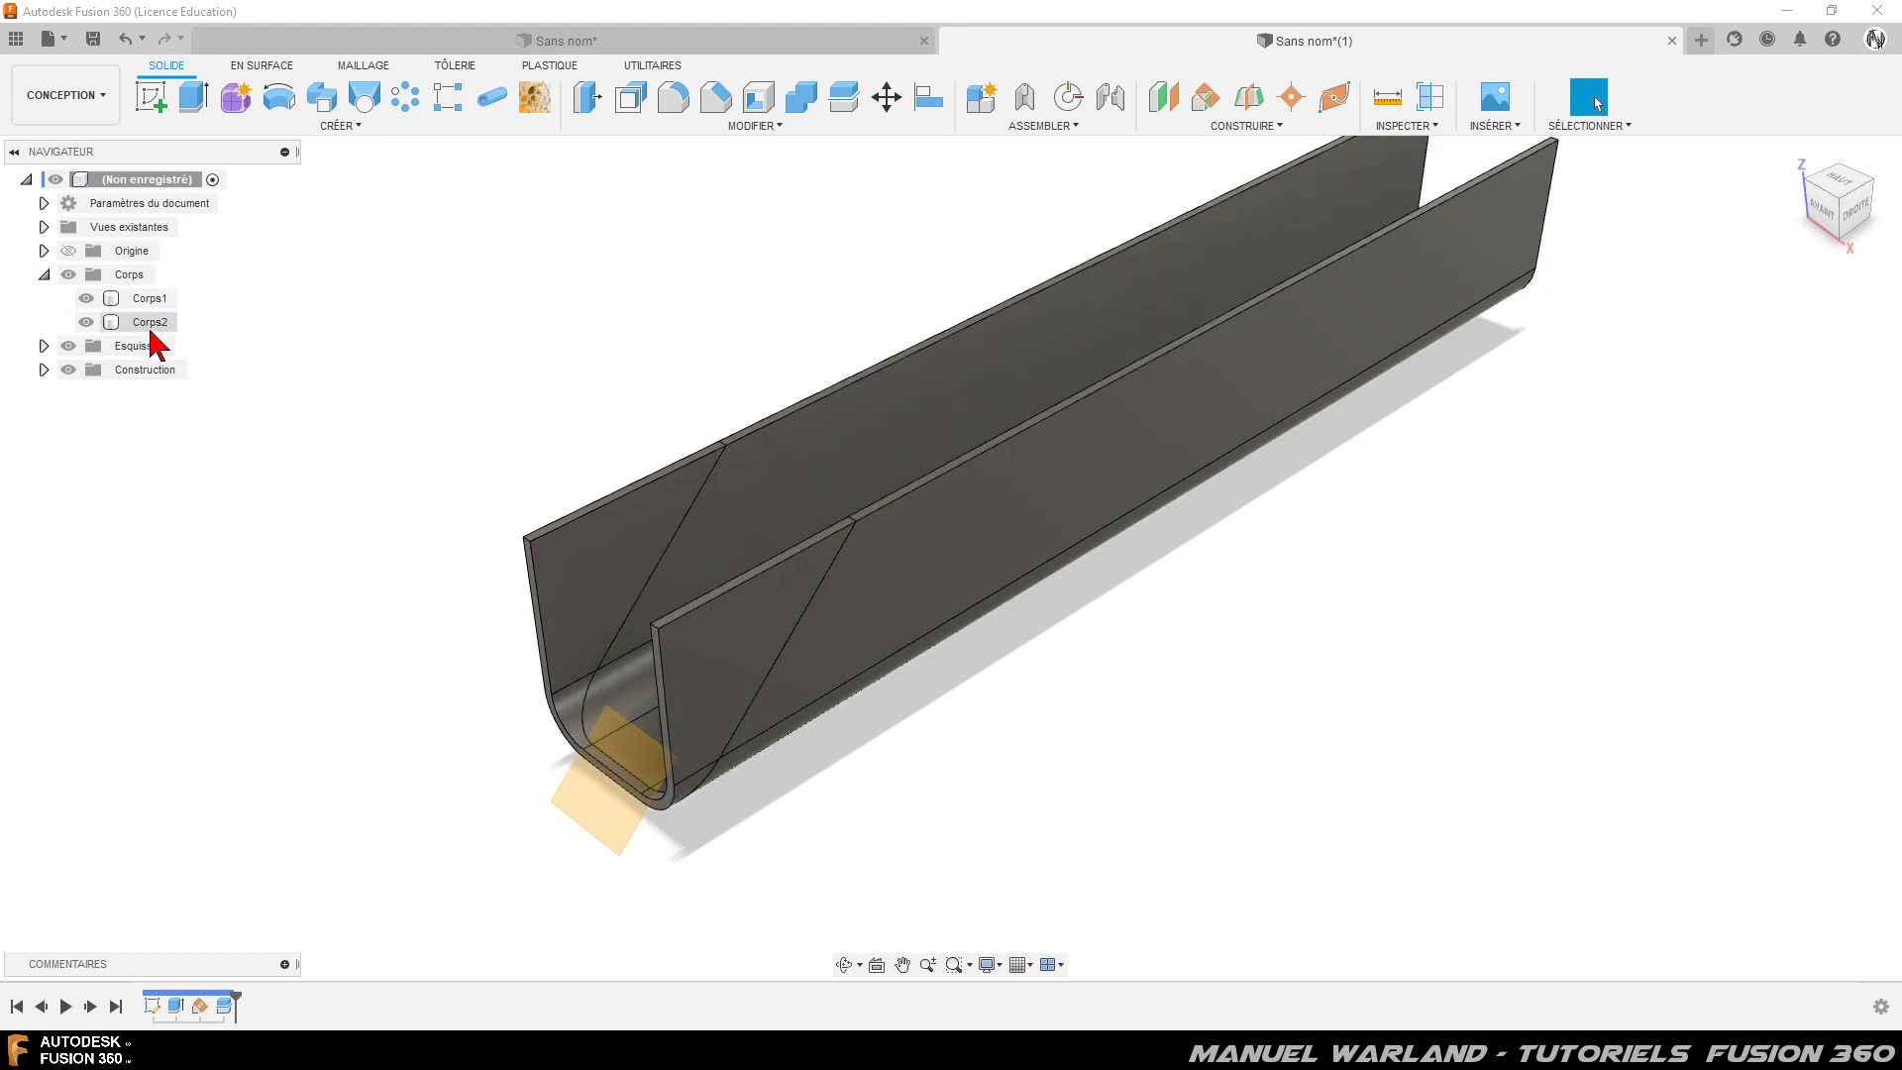
{"action": "left_click", "coordinate": [151, 322]}
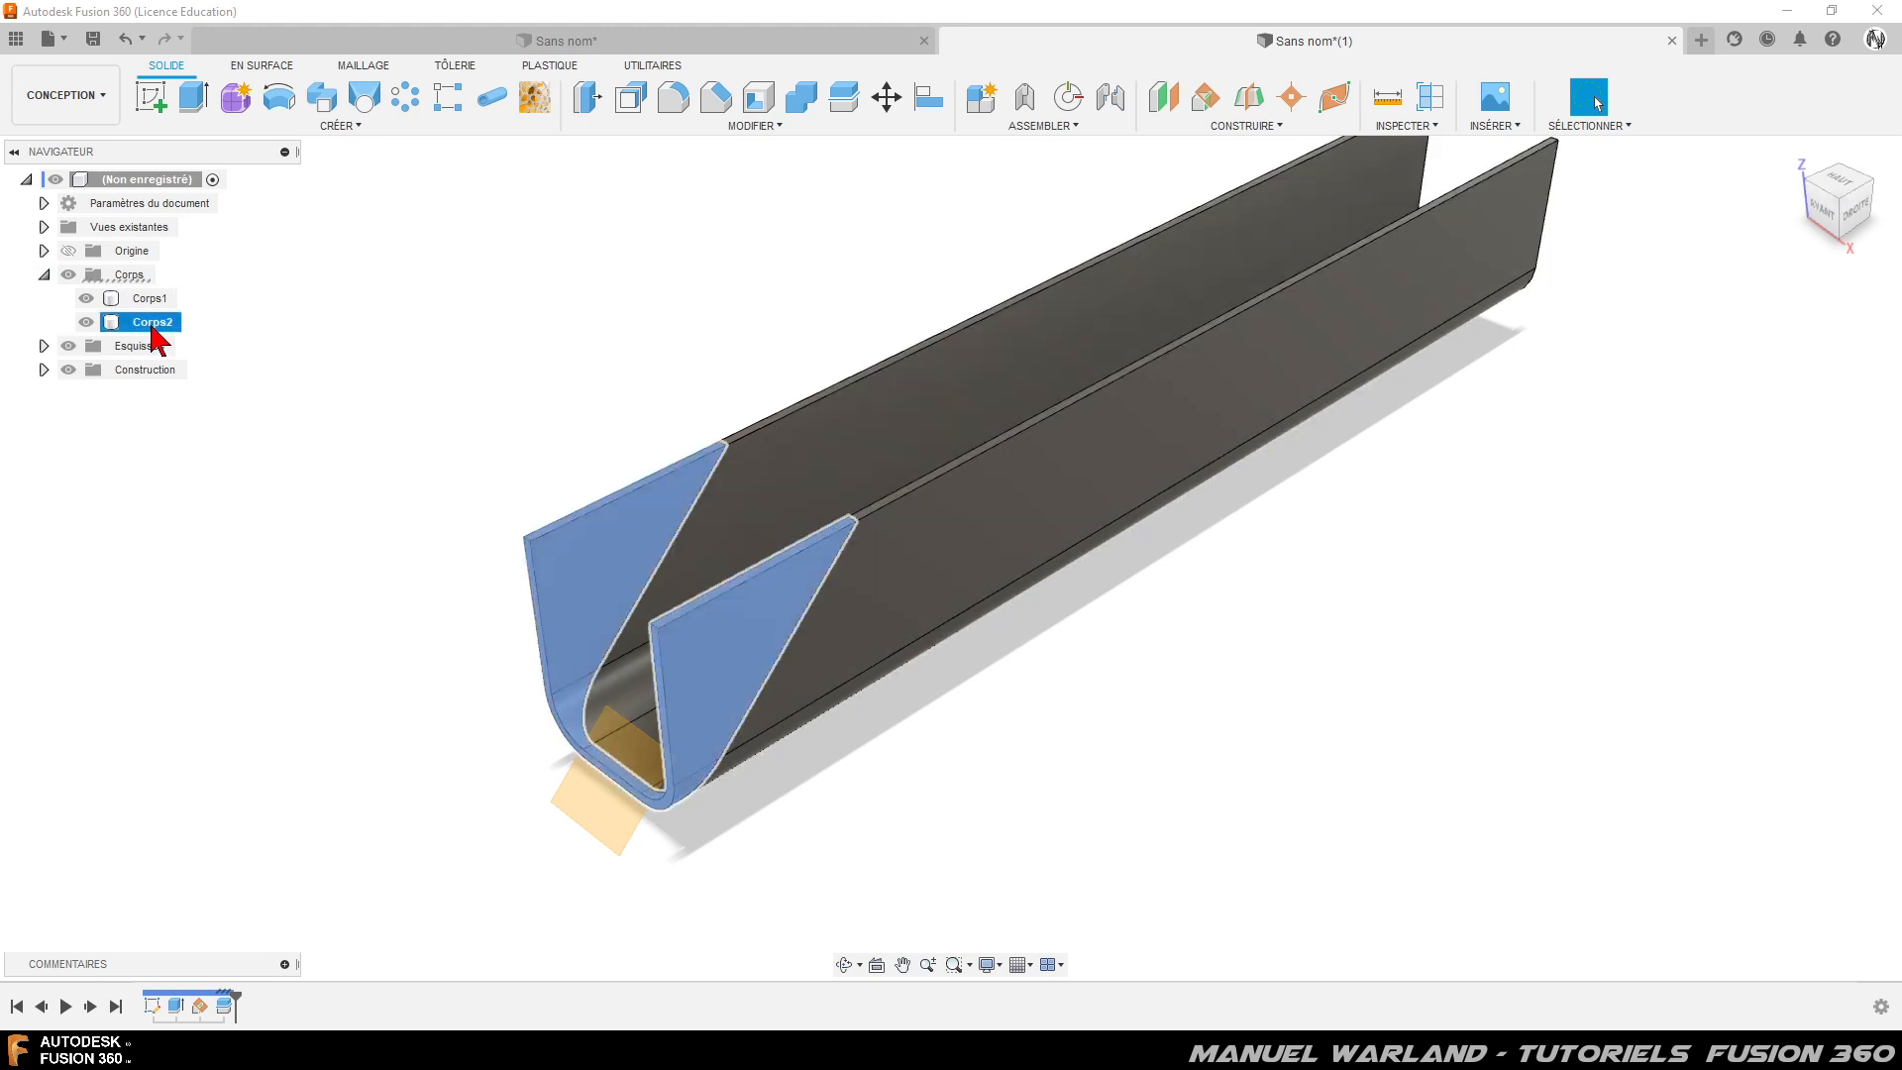
{"action": "right_click", "coordinate": [156, 338]}
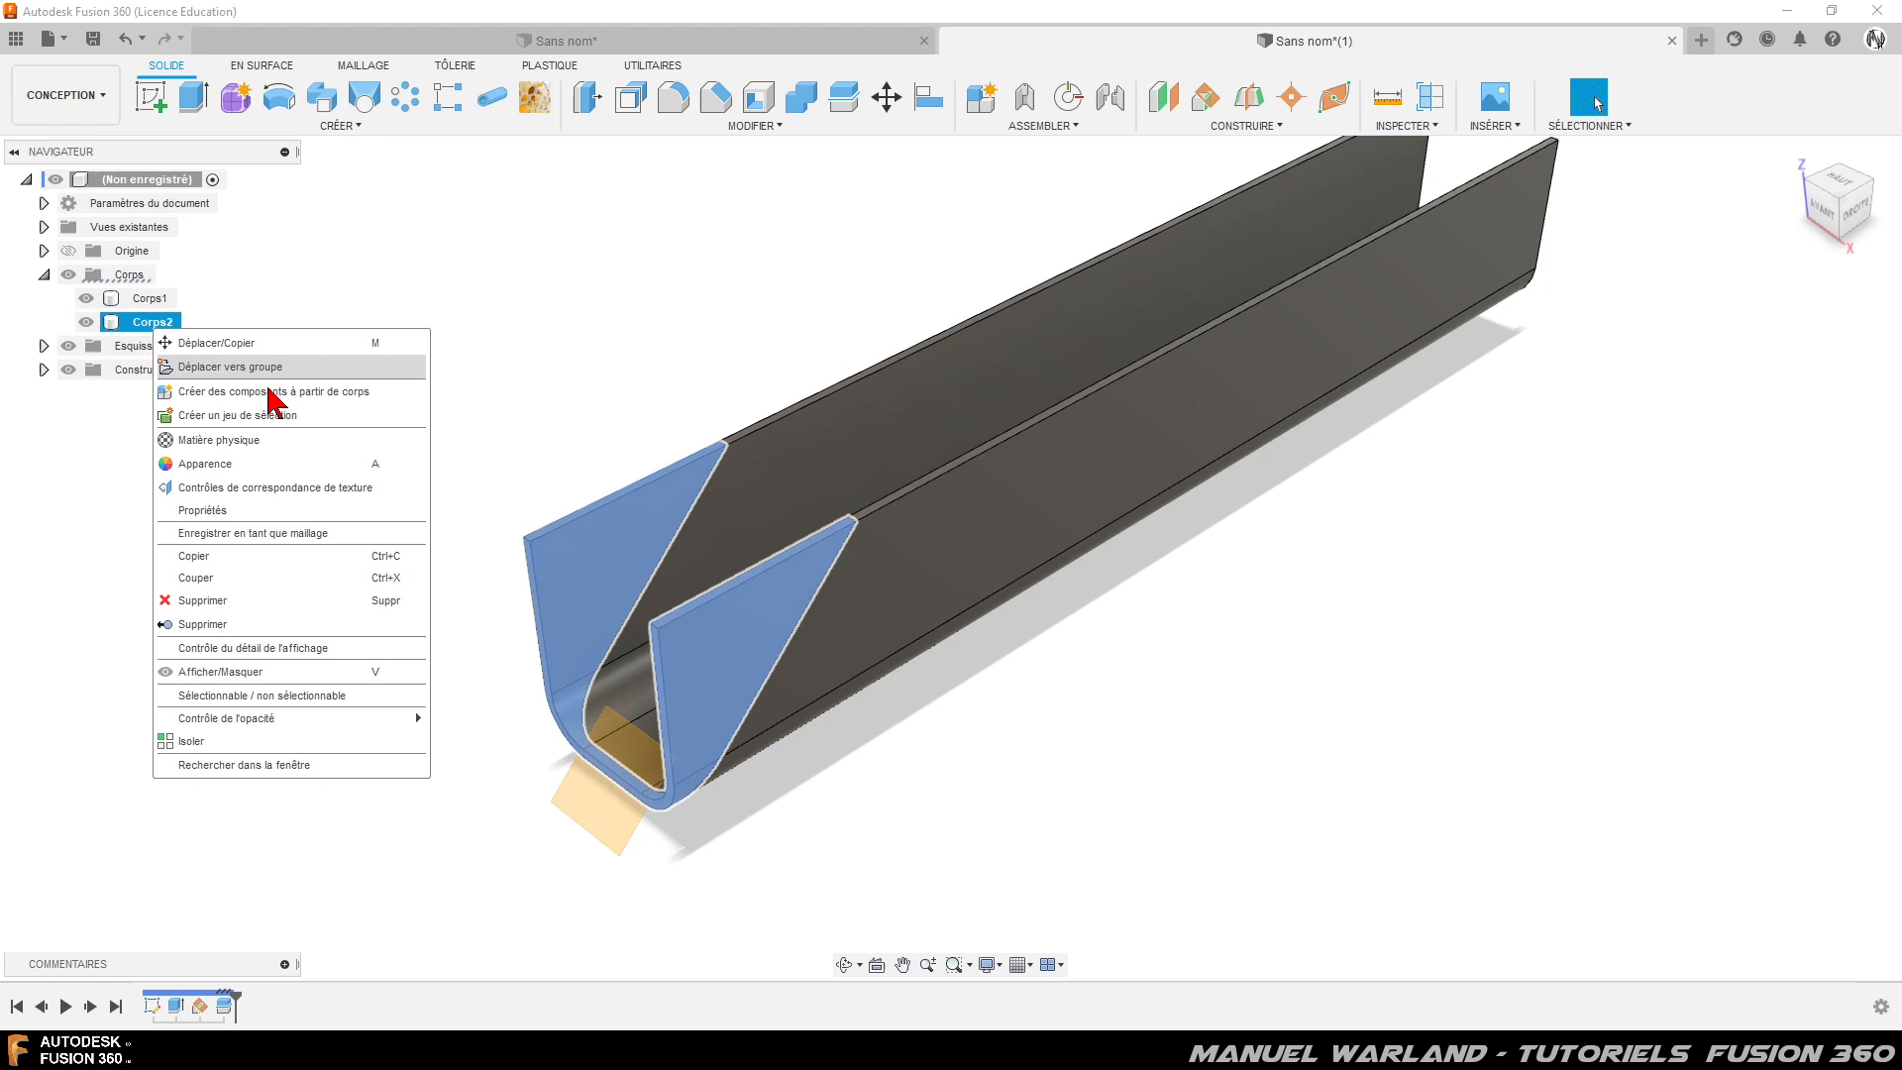
{"action": "left_click", "coordinate": [246, 626]}
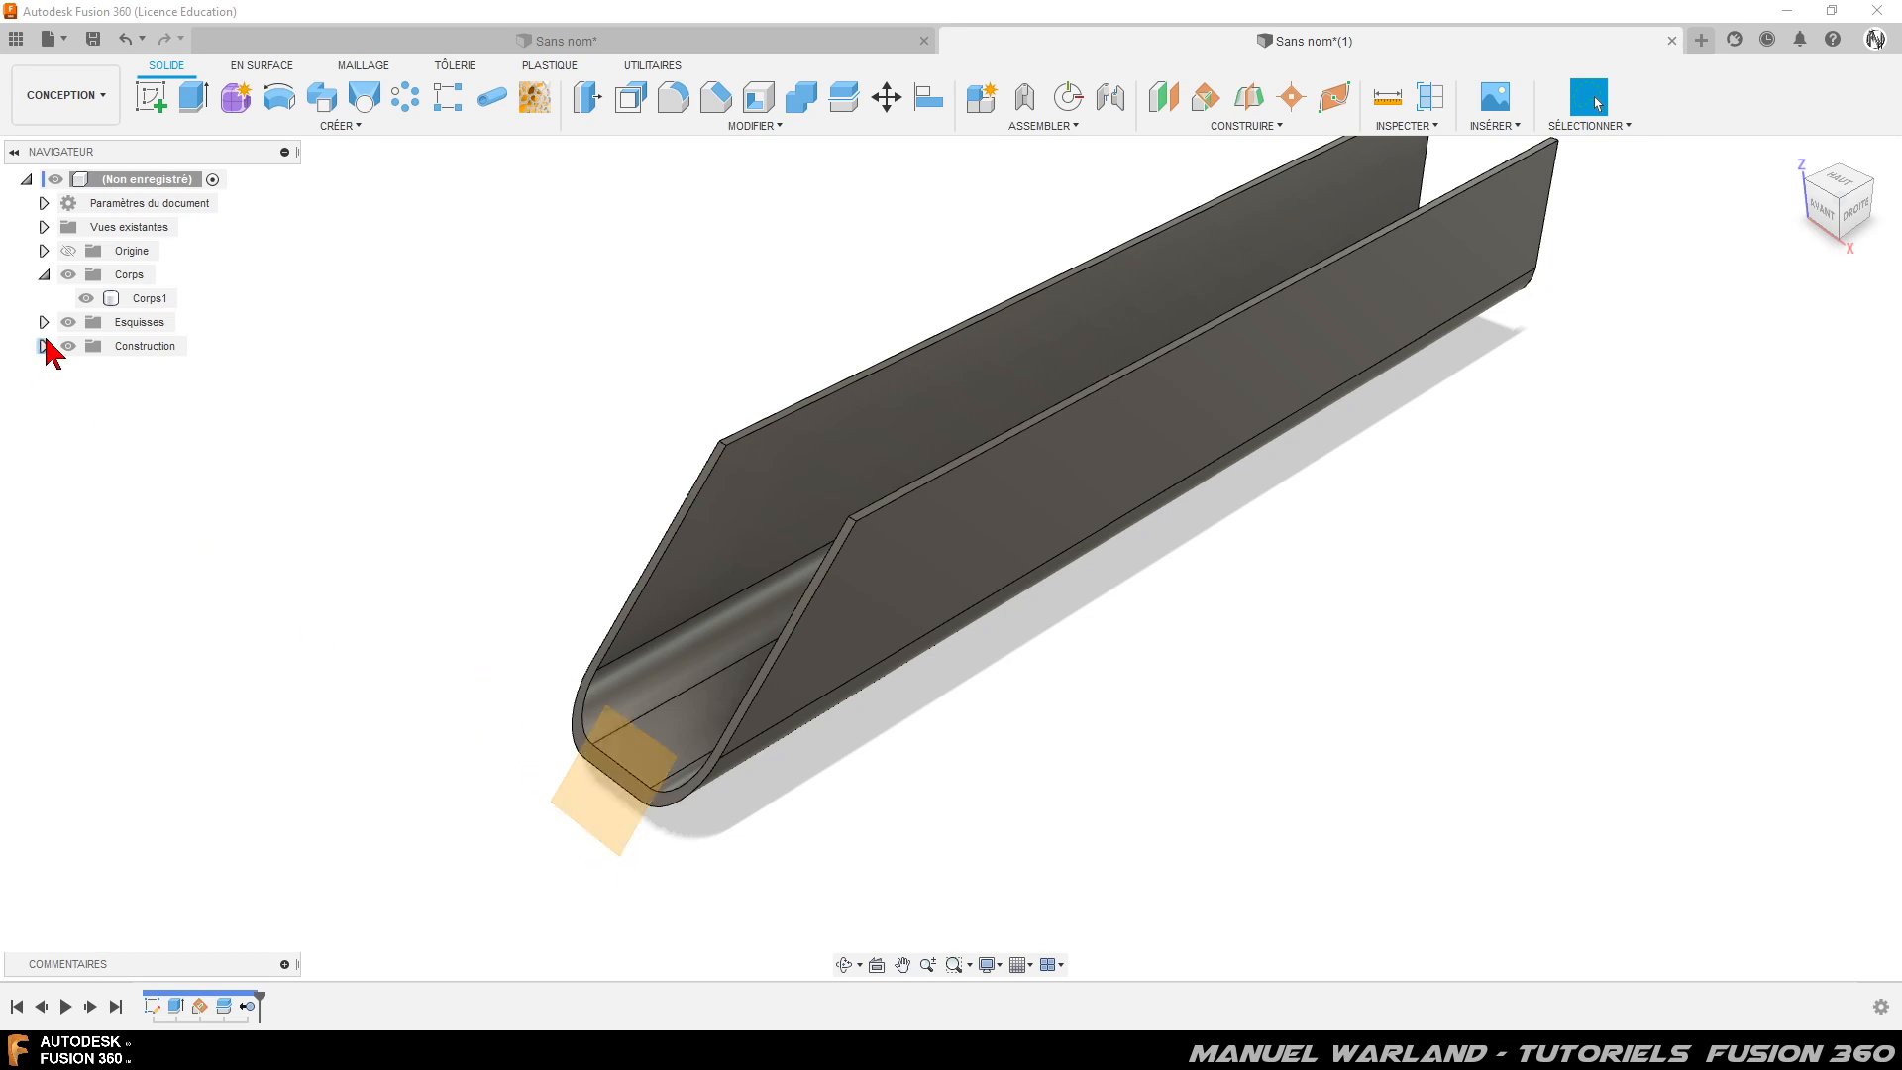
{"action": "left_click", "coordinate": [43, 345]}
{"action": "left_click", "coordinate": [86, 370]}
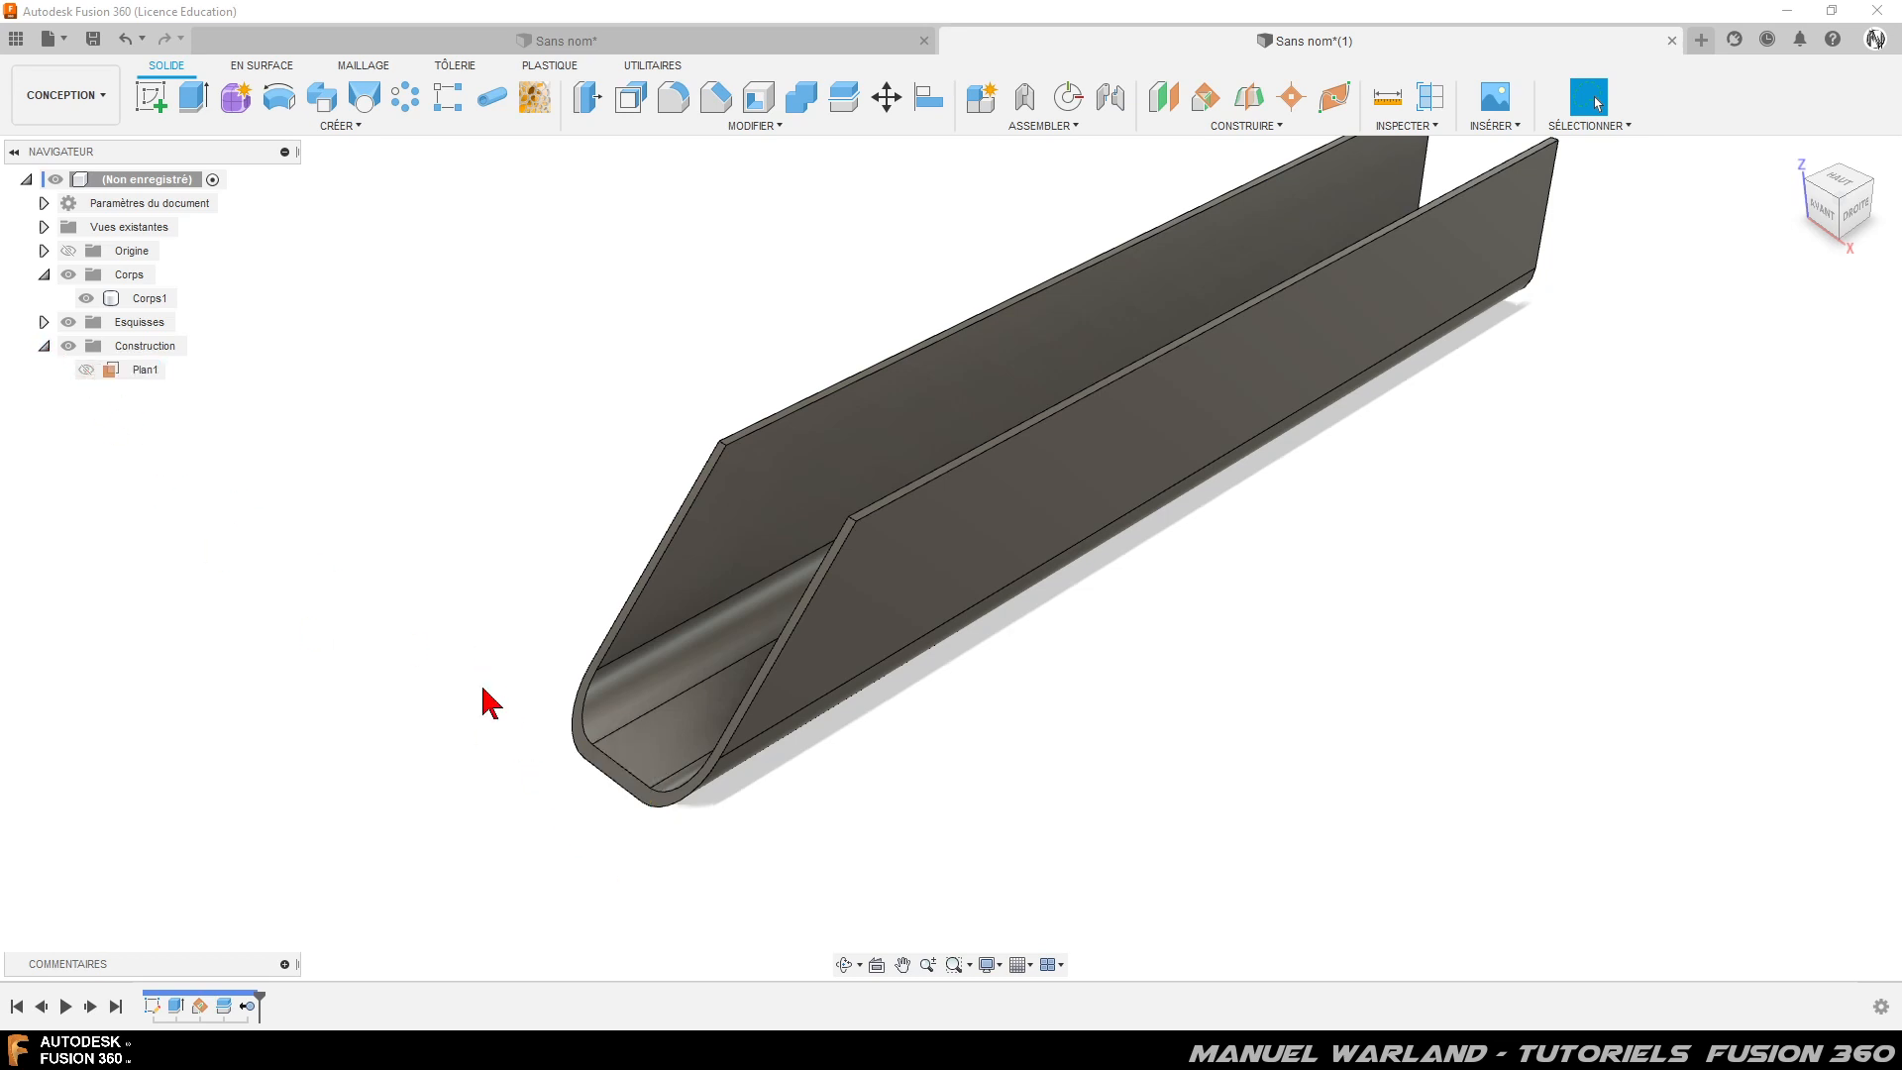
- Start a sketch on the slanted U-shaped face at the gutter's front end
{"action": "scroll", "coordinate": [1242, 832], "scroll_direction": "down", "scroll_amount": 1}
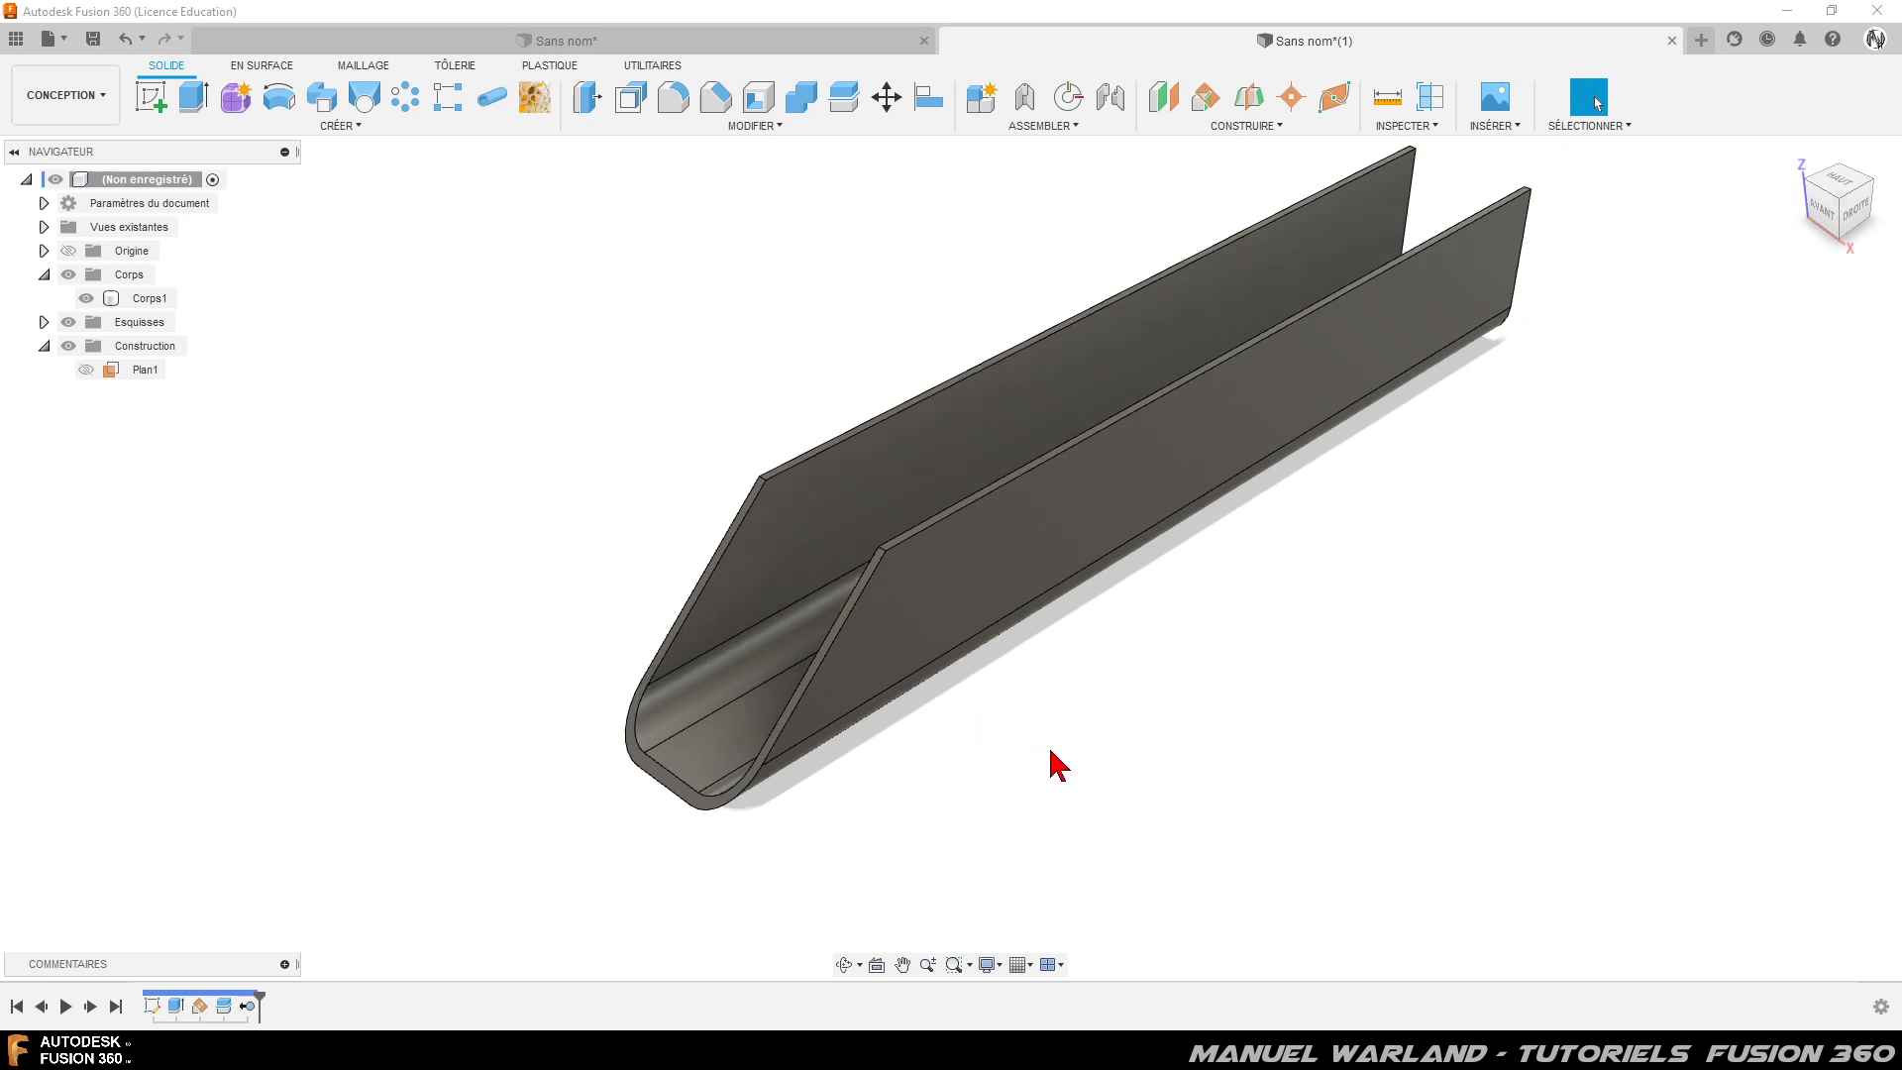
{"action": "left_click", "coordinate": [156, 101]}
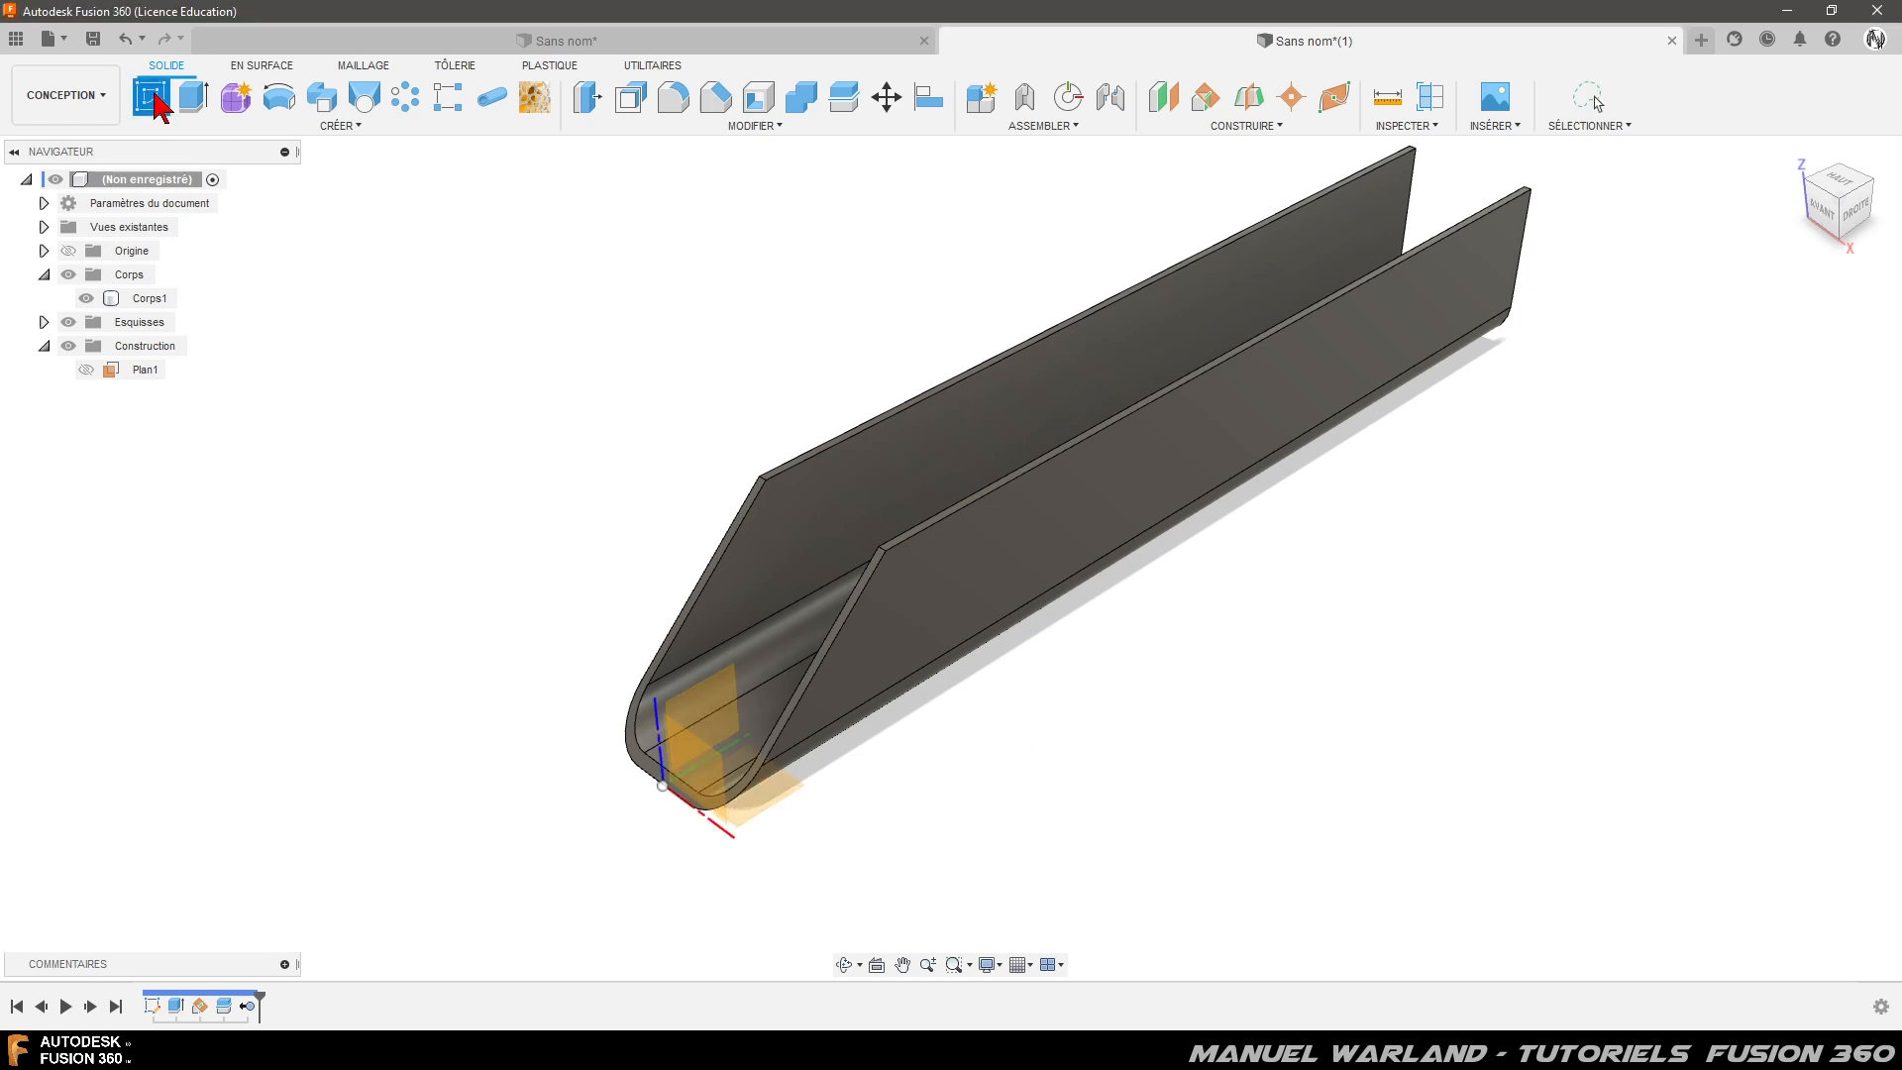
{"action": "scroll", "coordinate": [628, 891], "scroll_direction": "up", "scroll_amount": 5}
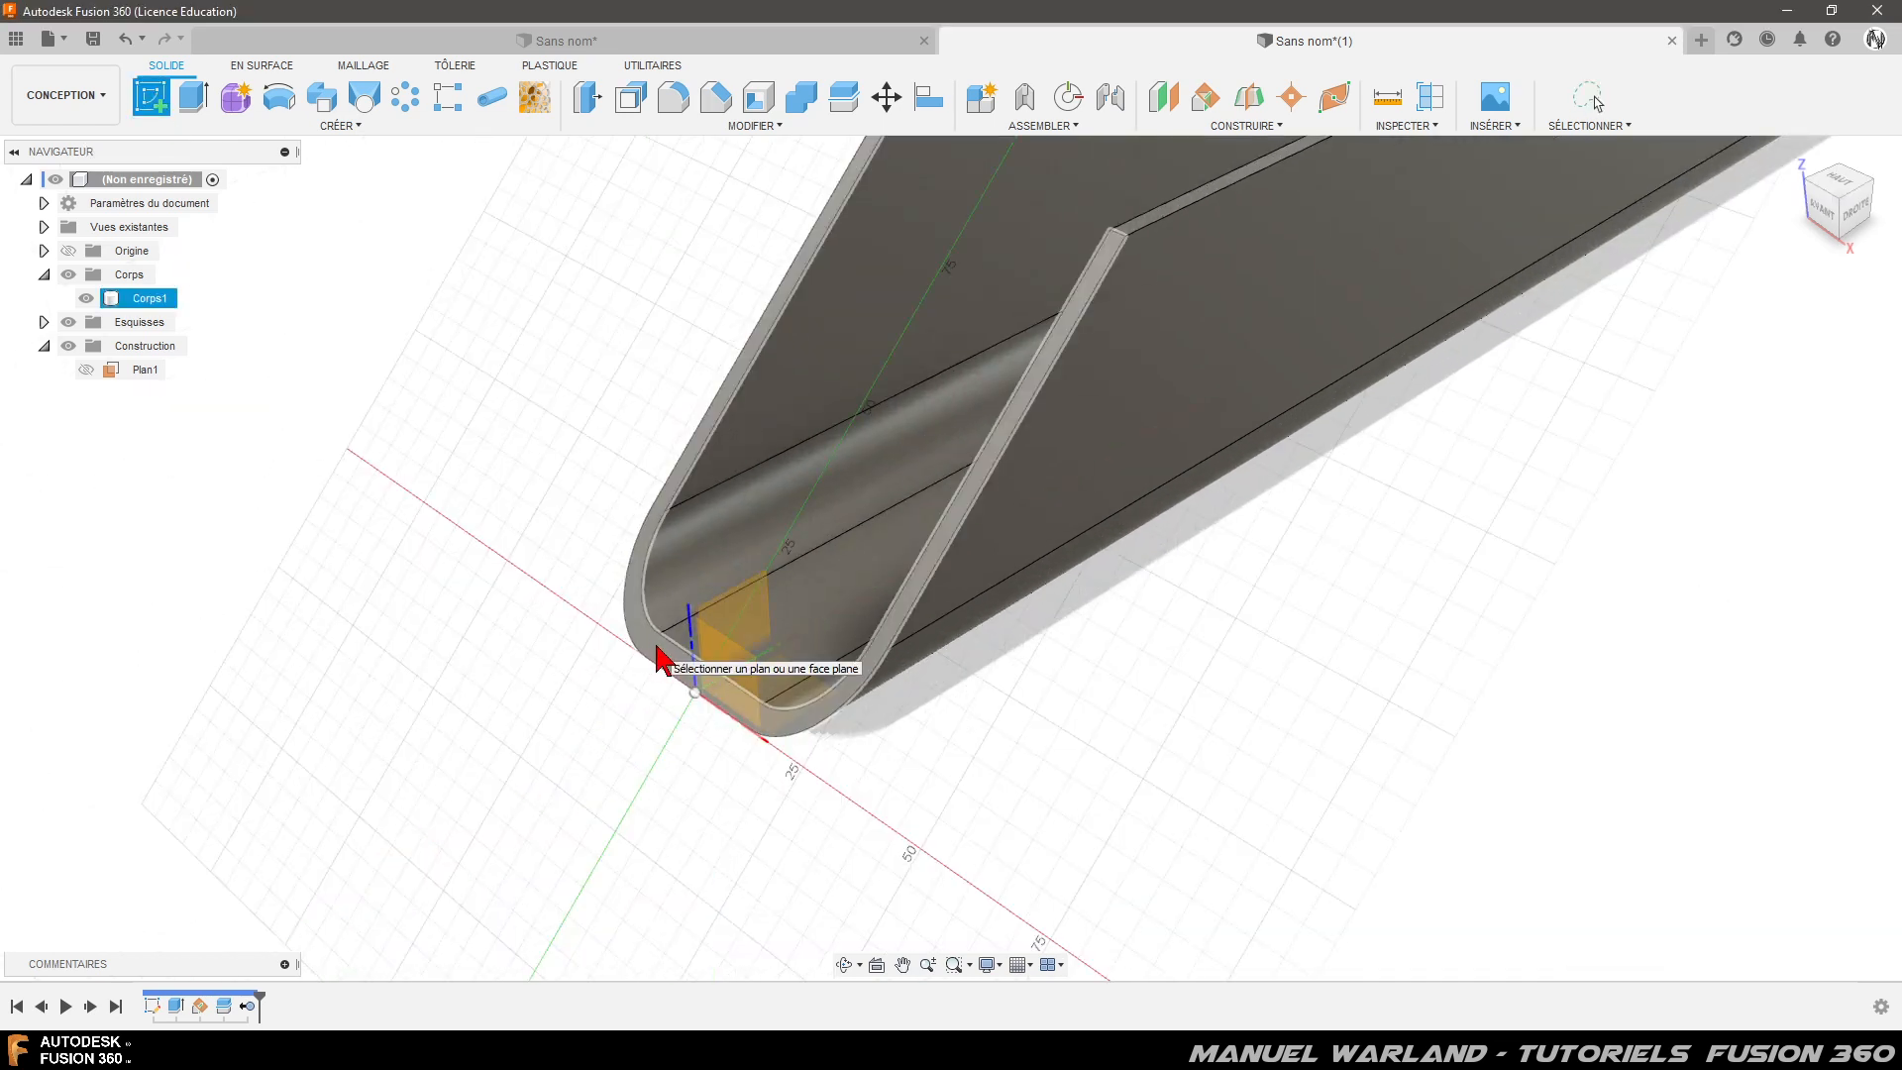
{"action": "left_click", "coordinate": [658, 651]}
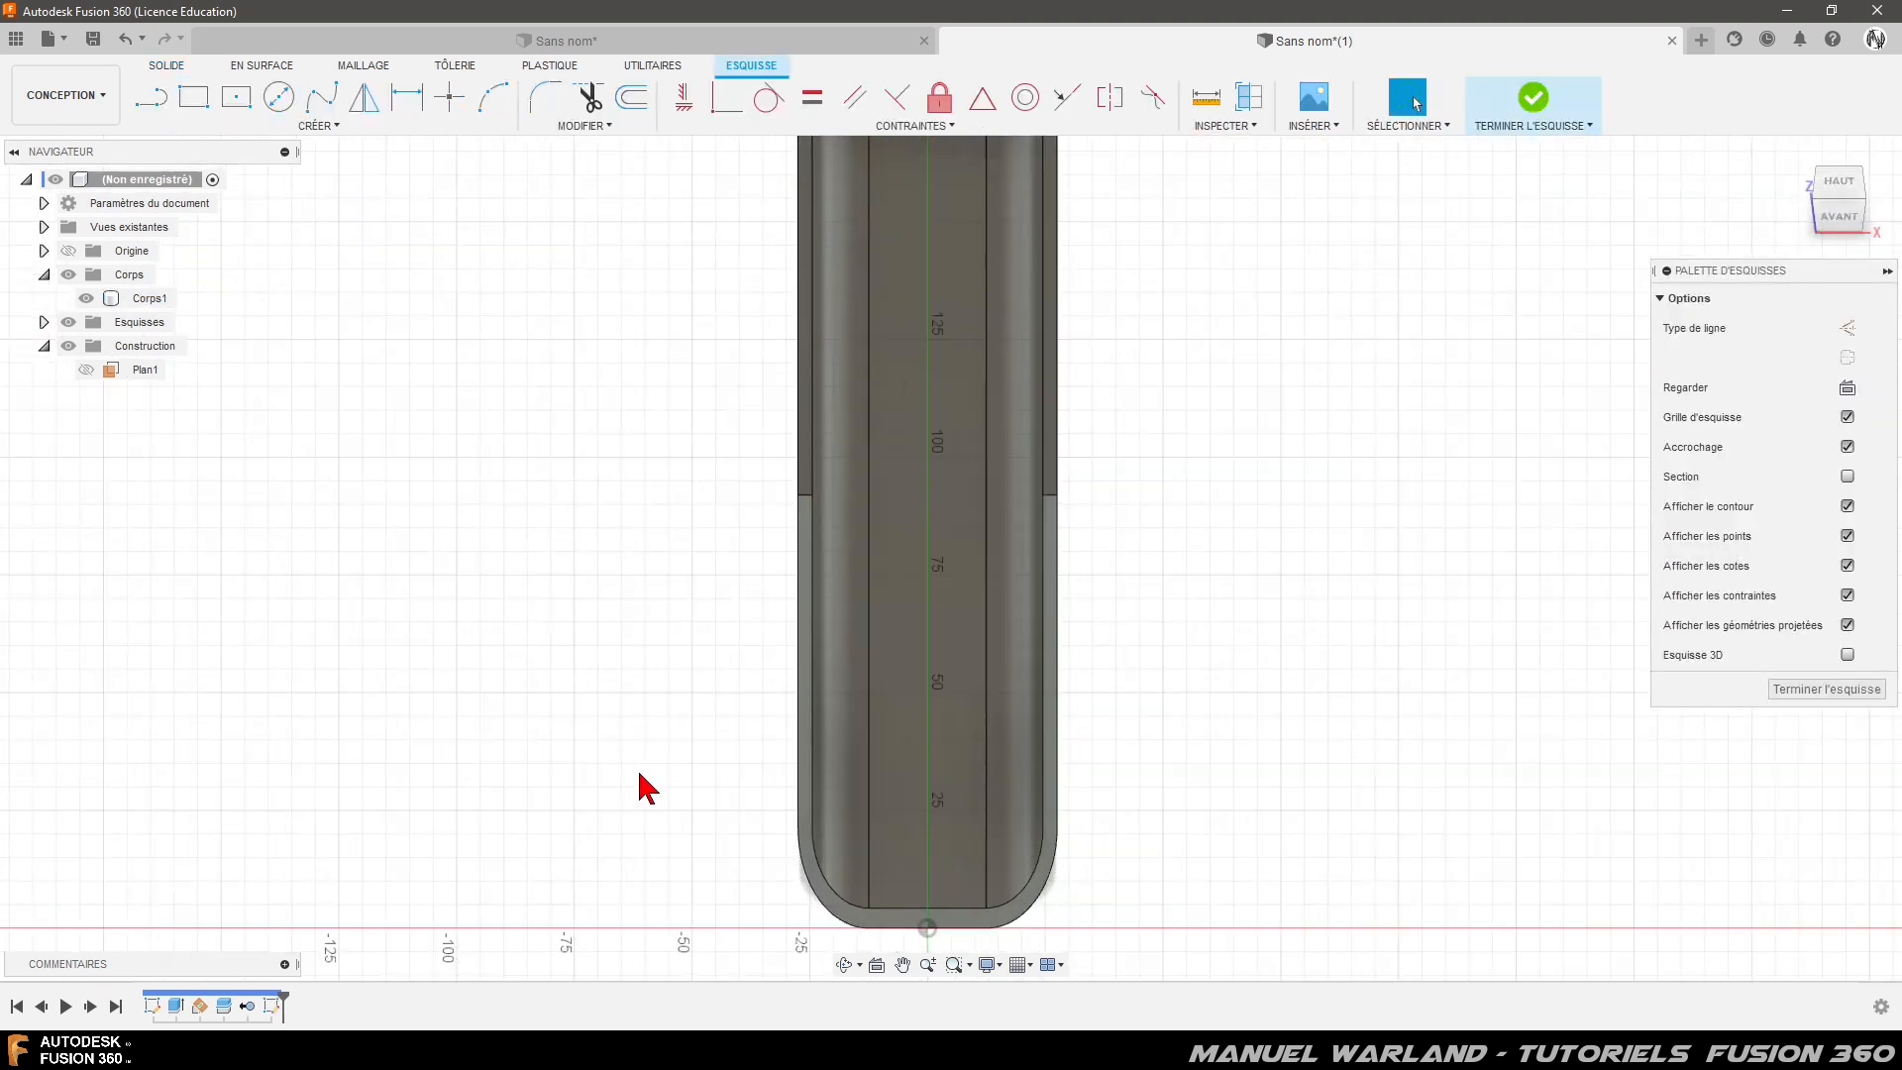
{"action": "scroll", "coordinate": [936, 868], "scroll_direction": "up", "scroll_amount": 3}
{"action": "scroll", "coordinate": [940, 860], "scroll_direction": "up", "scroll_amount": 1}
{"action": "scroll", "coordinate": [937, 838], "scroll_direction": "down", "scroll_amount": 2}
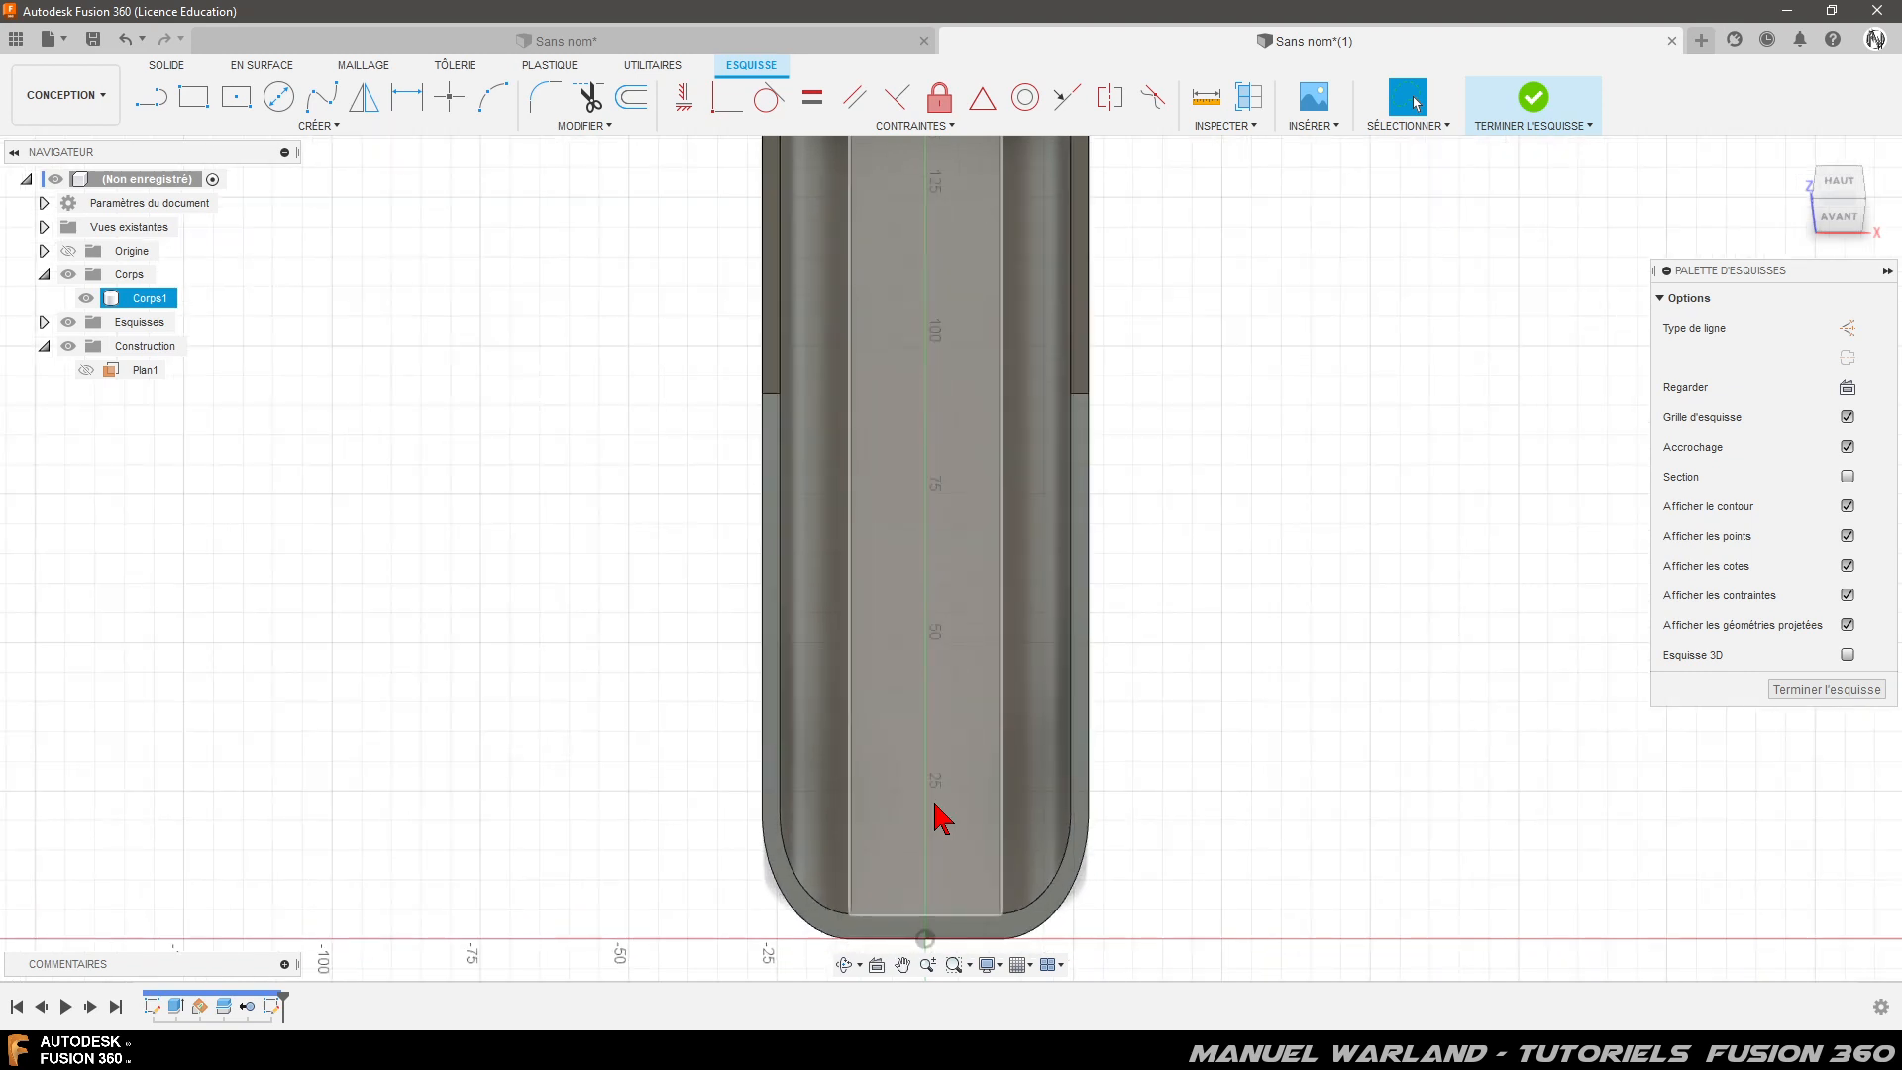
- Project the slanted U-shaped end face into the sketch, using specified entities and keeping the projection link
{"action": "key", "text": "p"}
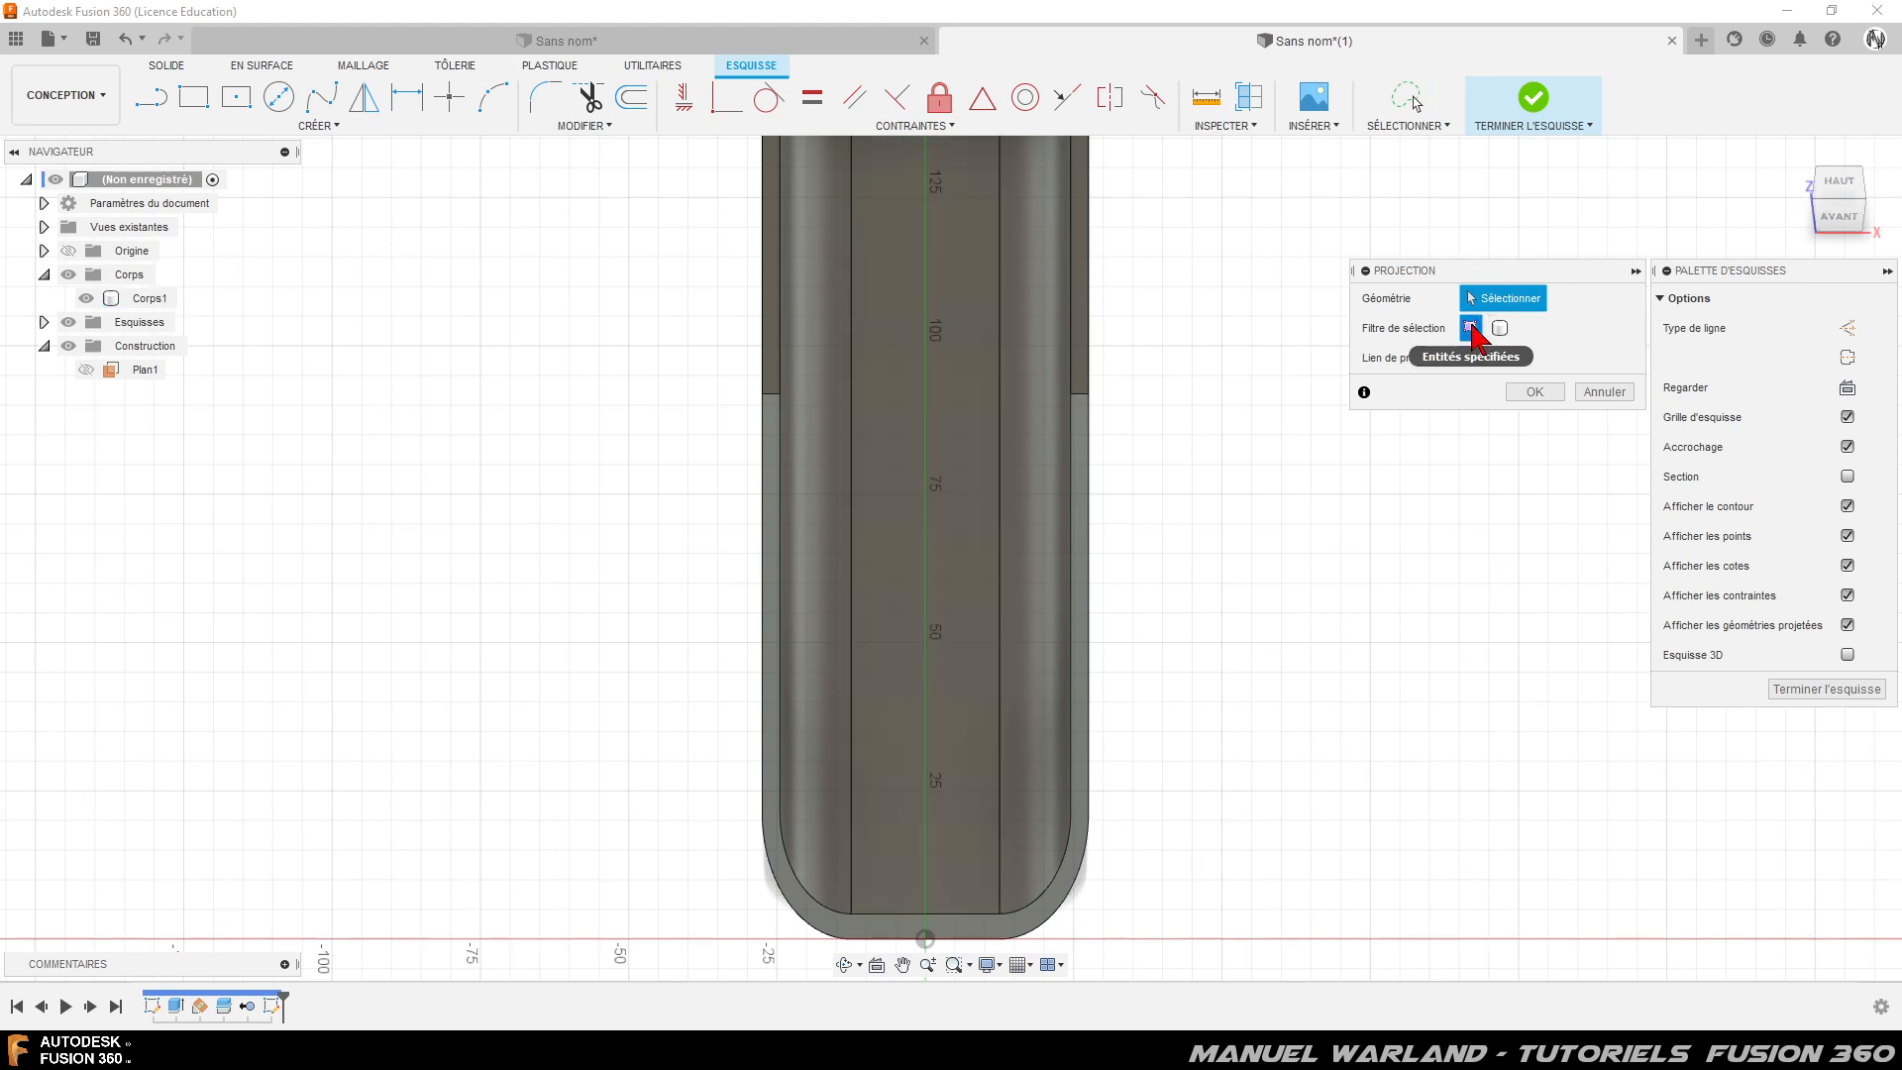
{"action": "left_click", "coordinate": [1083, 448]}
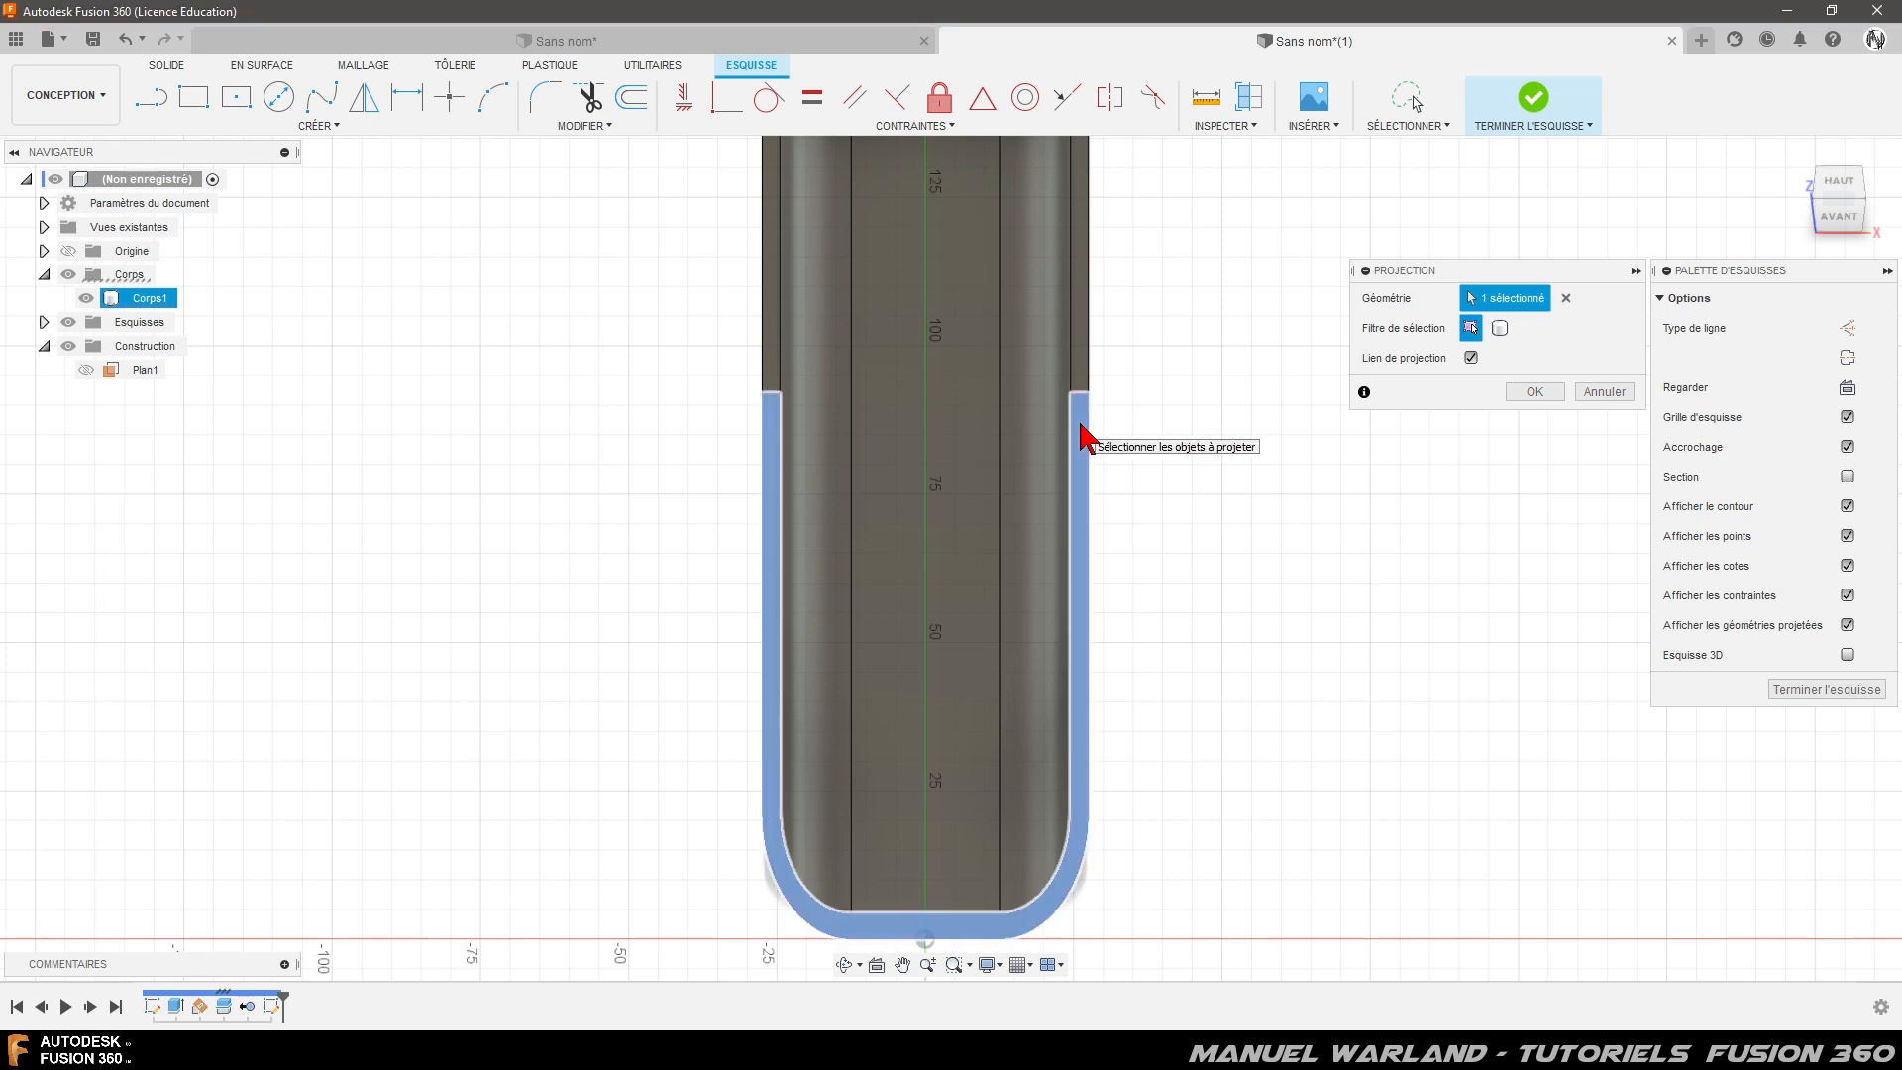
{"action": "left_click", "coordinate": [1083, 436]}
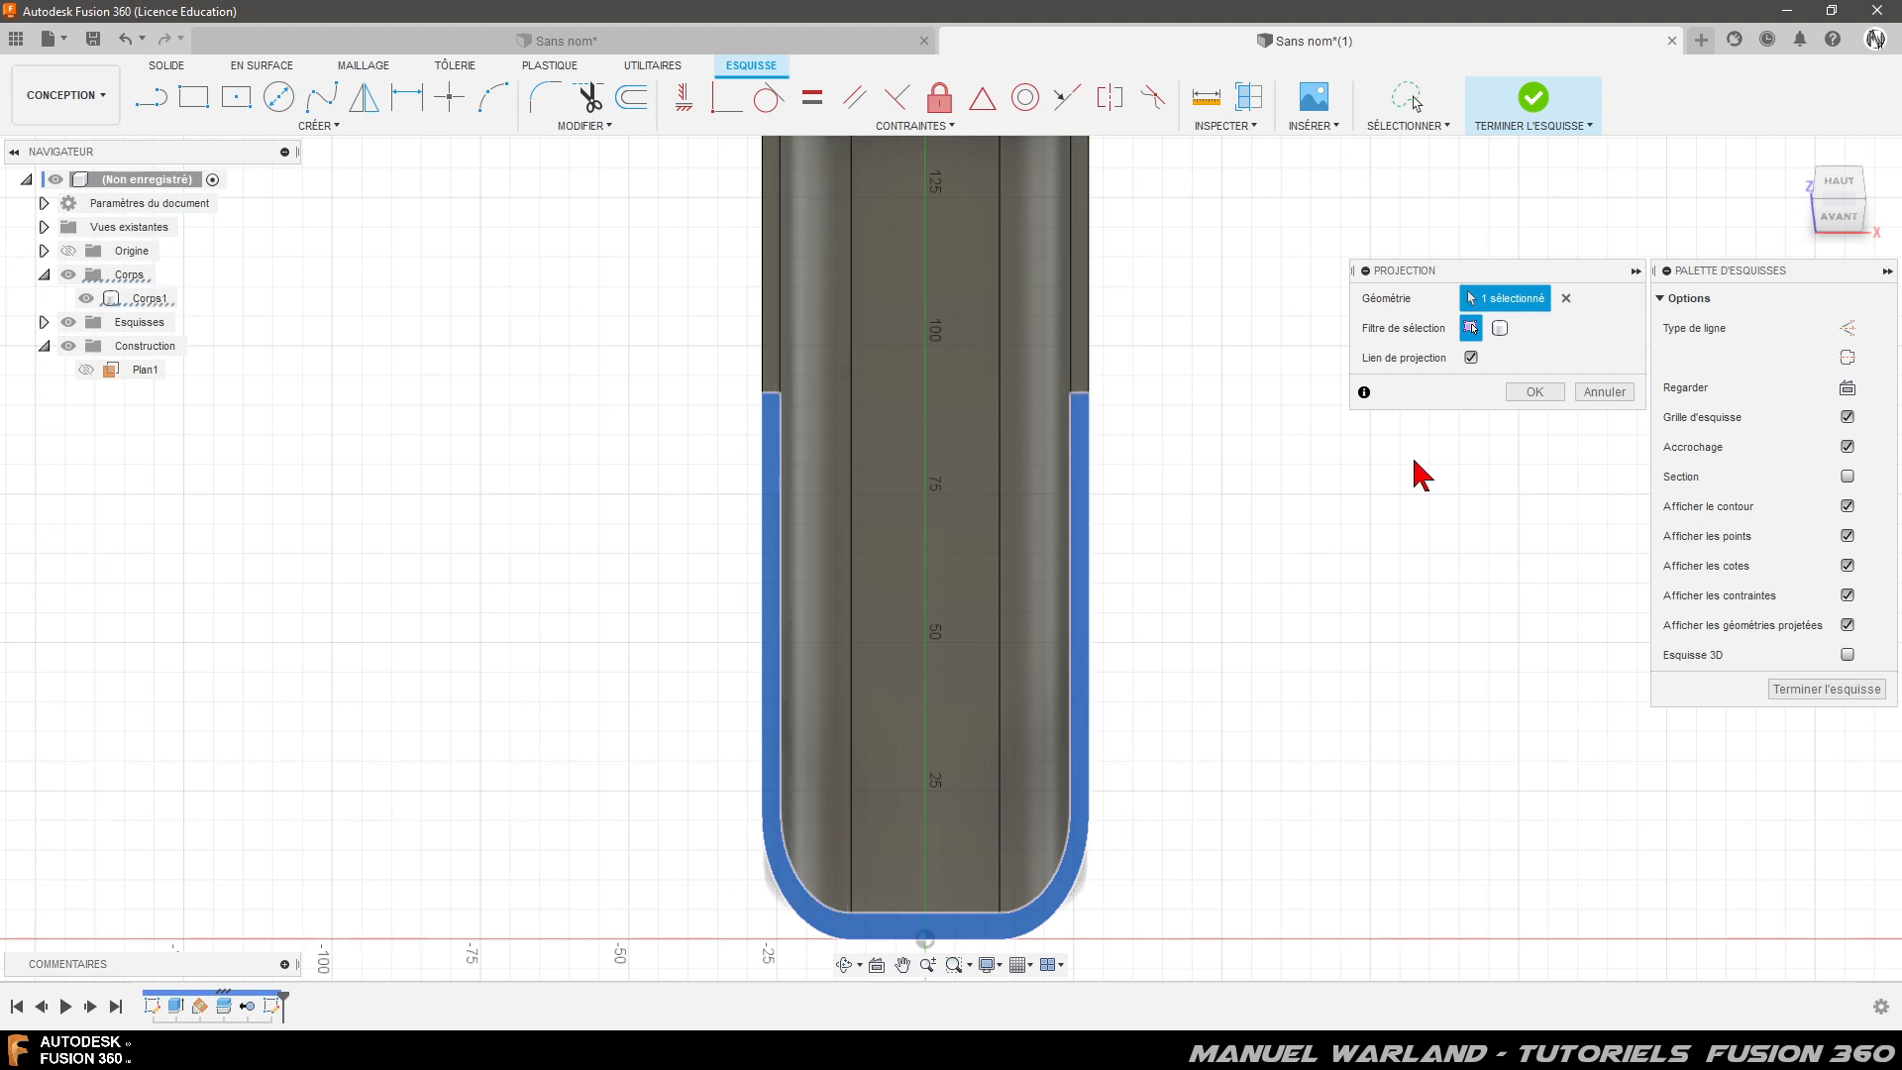
{"action": "left_click", "coordinate": [1541, 394]}
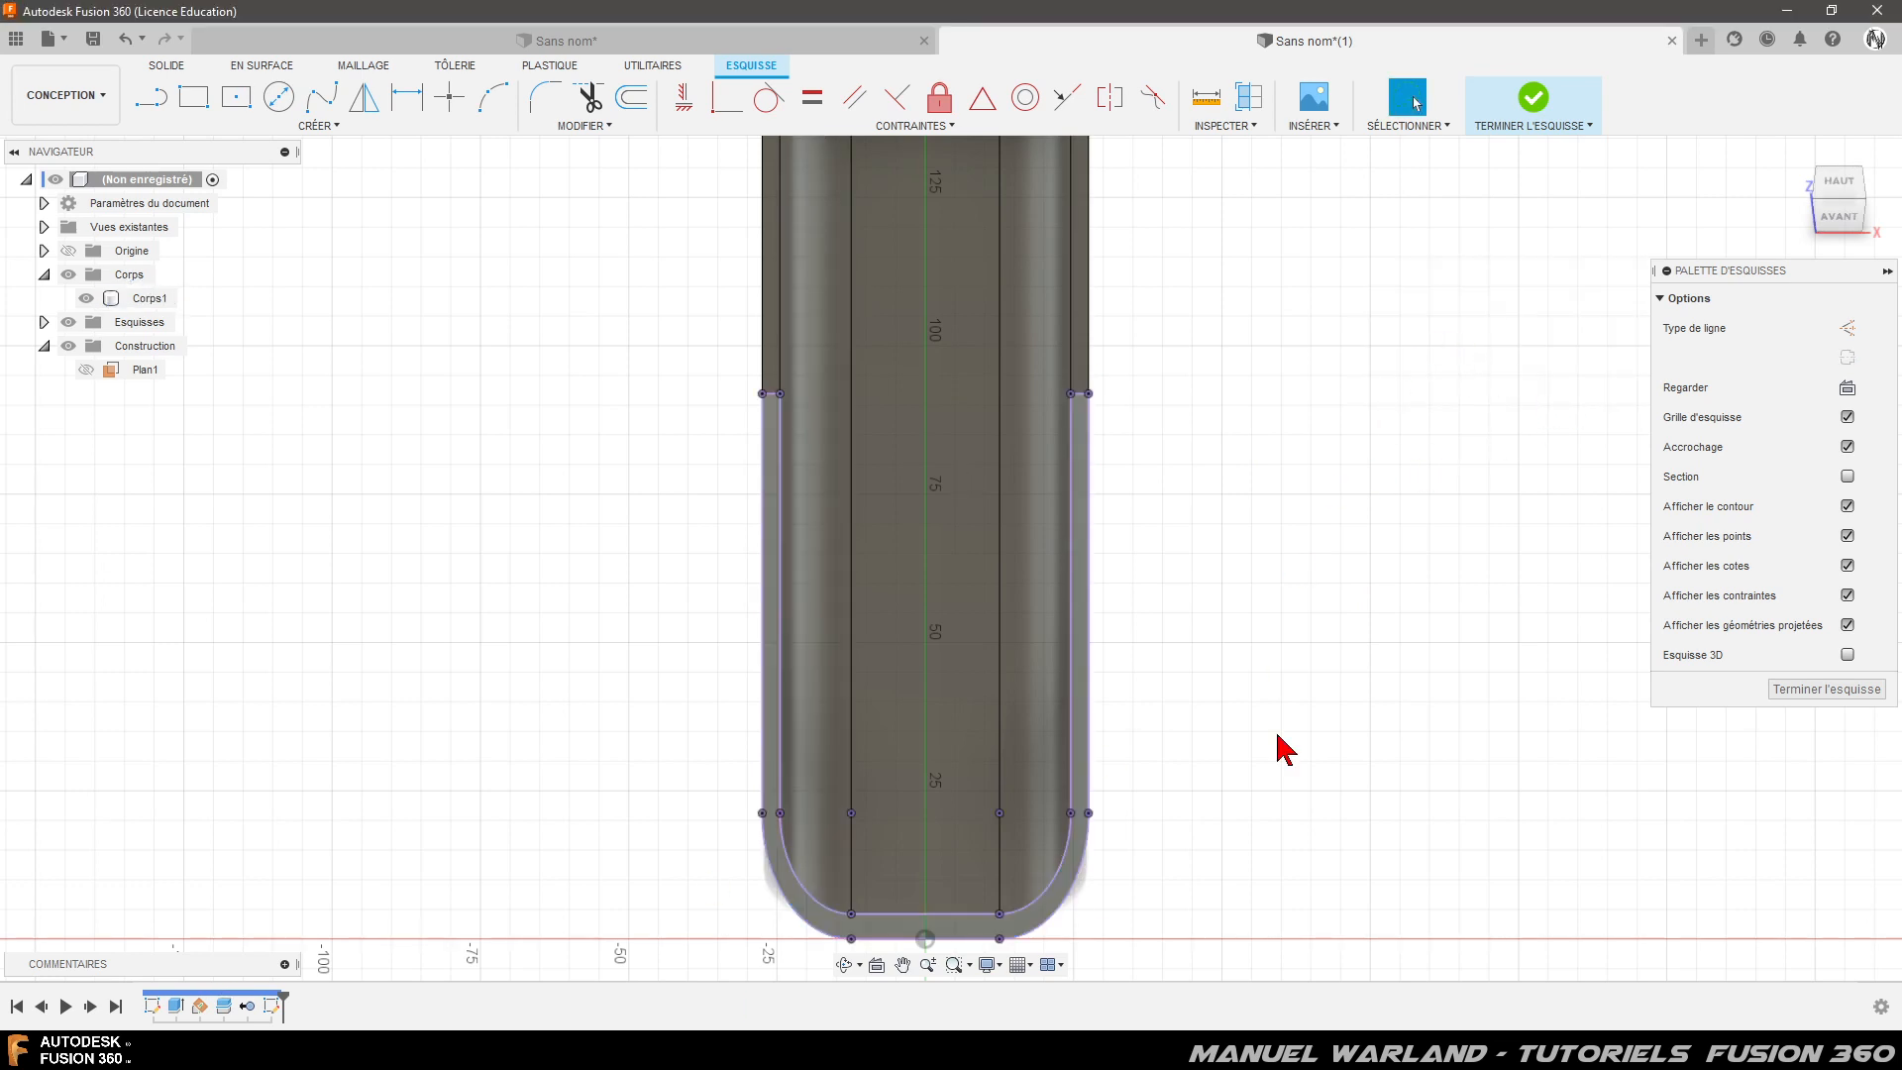
{"action": "scroll", "coordinate": [814, 338], "scroll_direction": "down", "scroll_amount": 3}
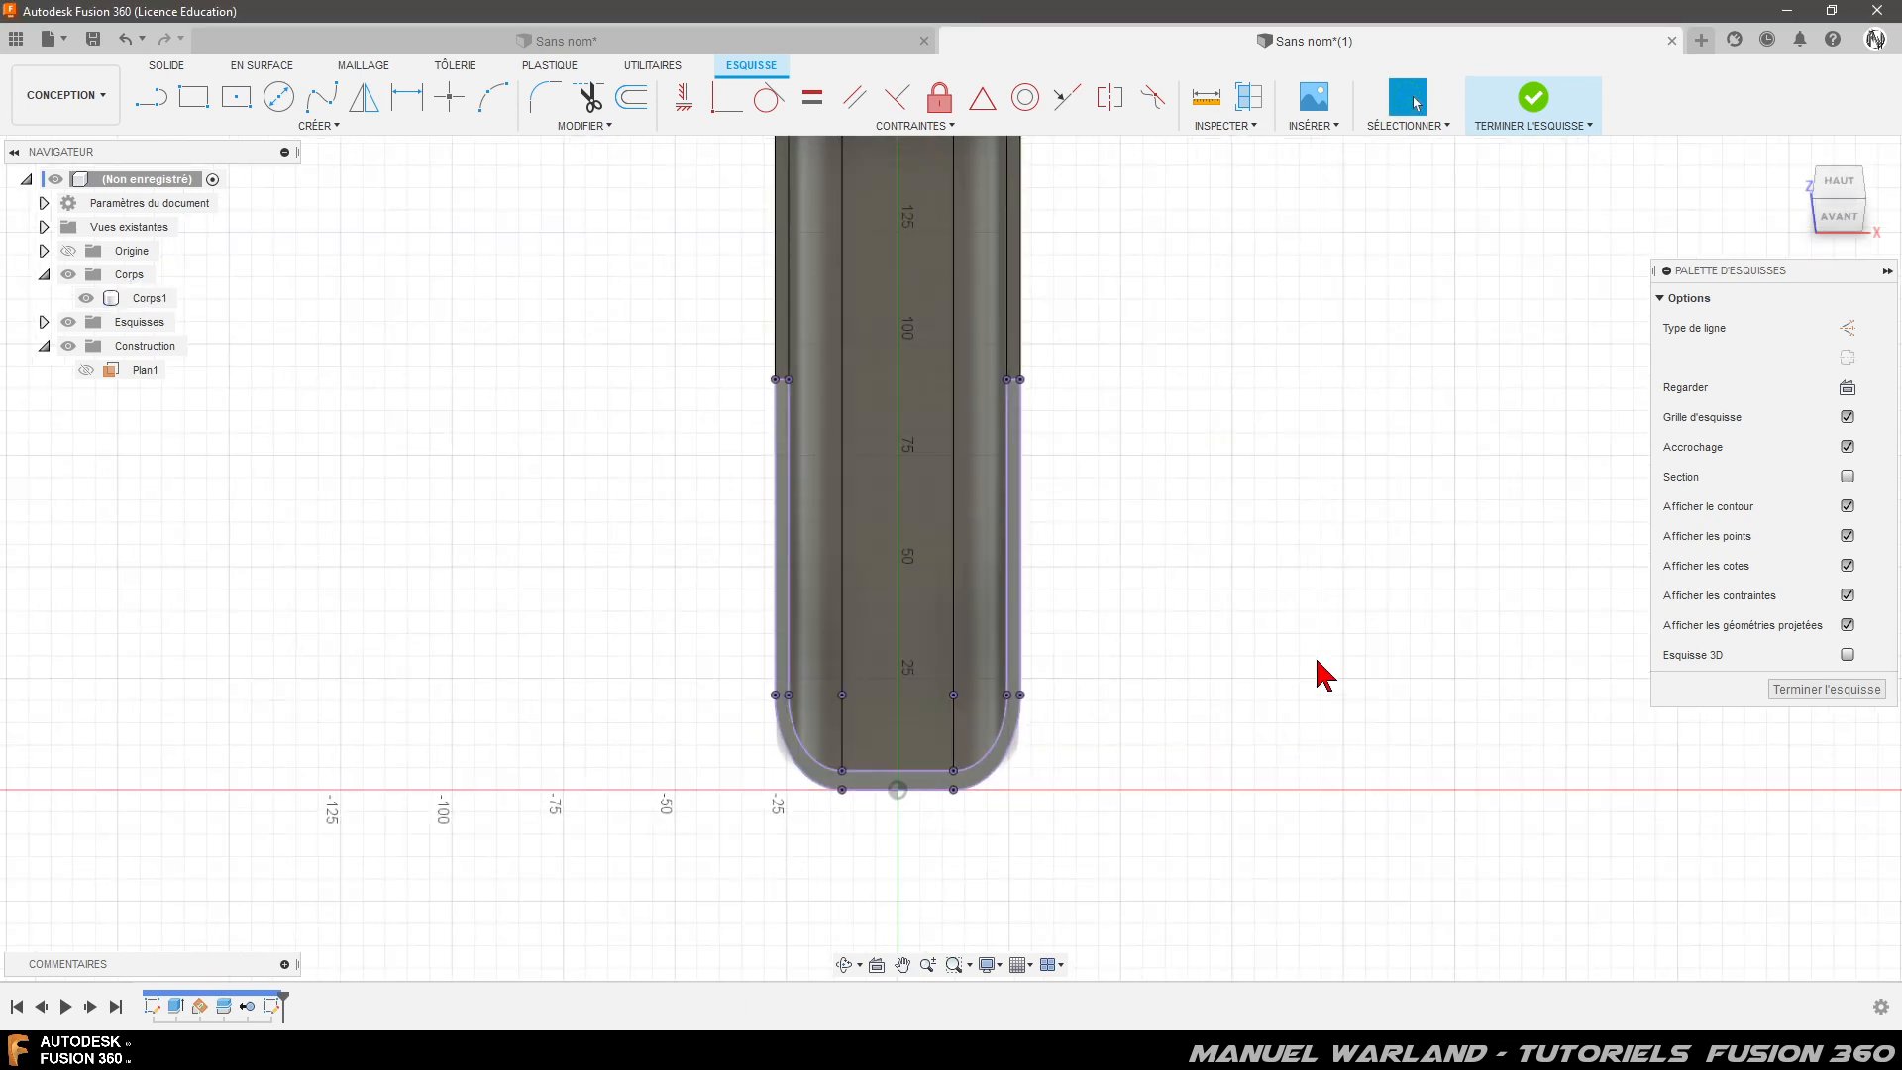
{"action": "scroll", "coordinate": [1183, 269], "scroll_direction": "up", "scroll_amount": 2}
{"action": "scroll", "coordinate": [1139, 425], "scroll_direction": "down", "scroll_amount": 1}
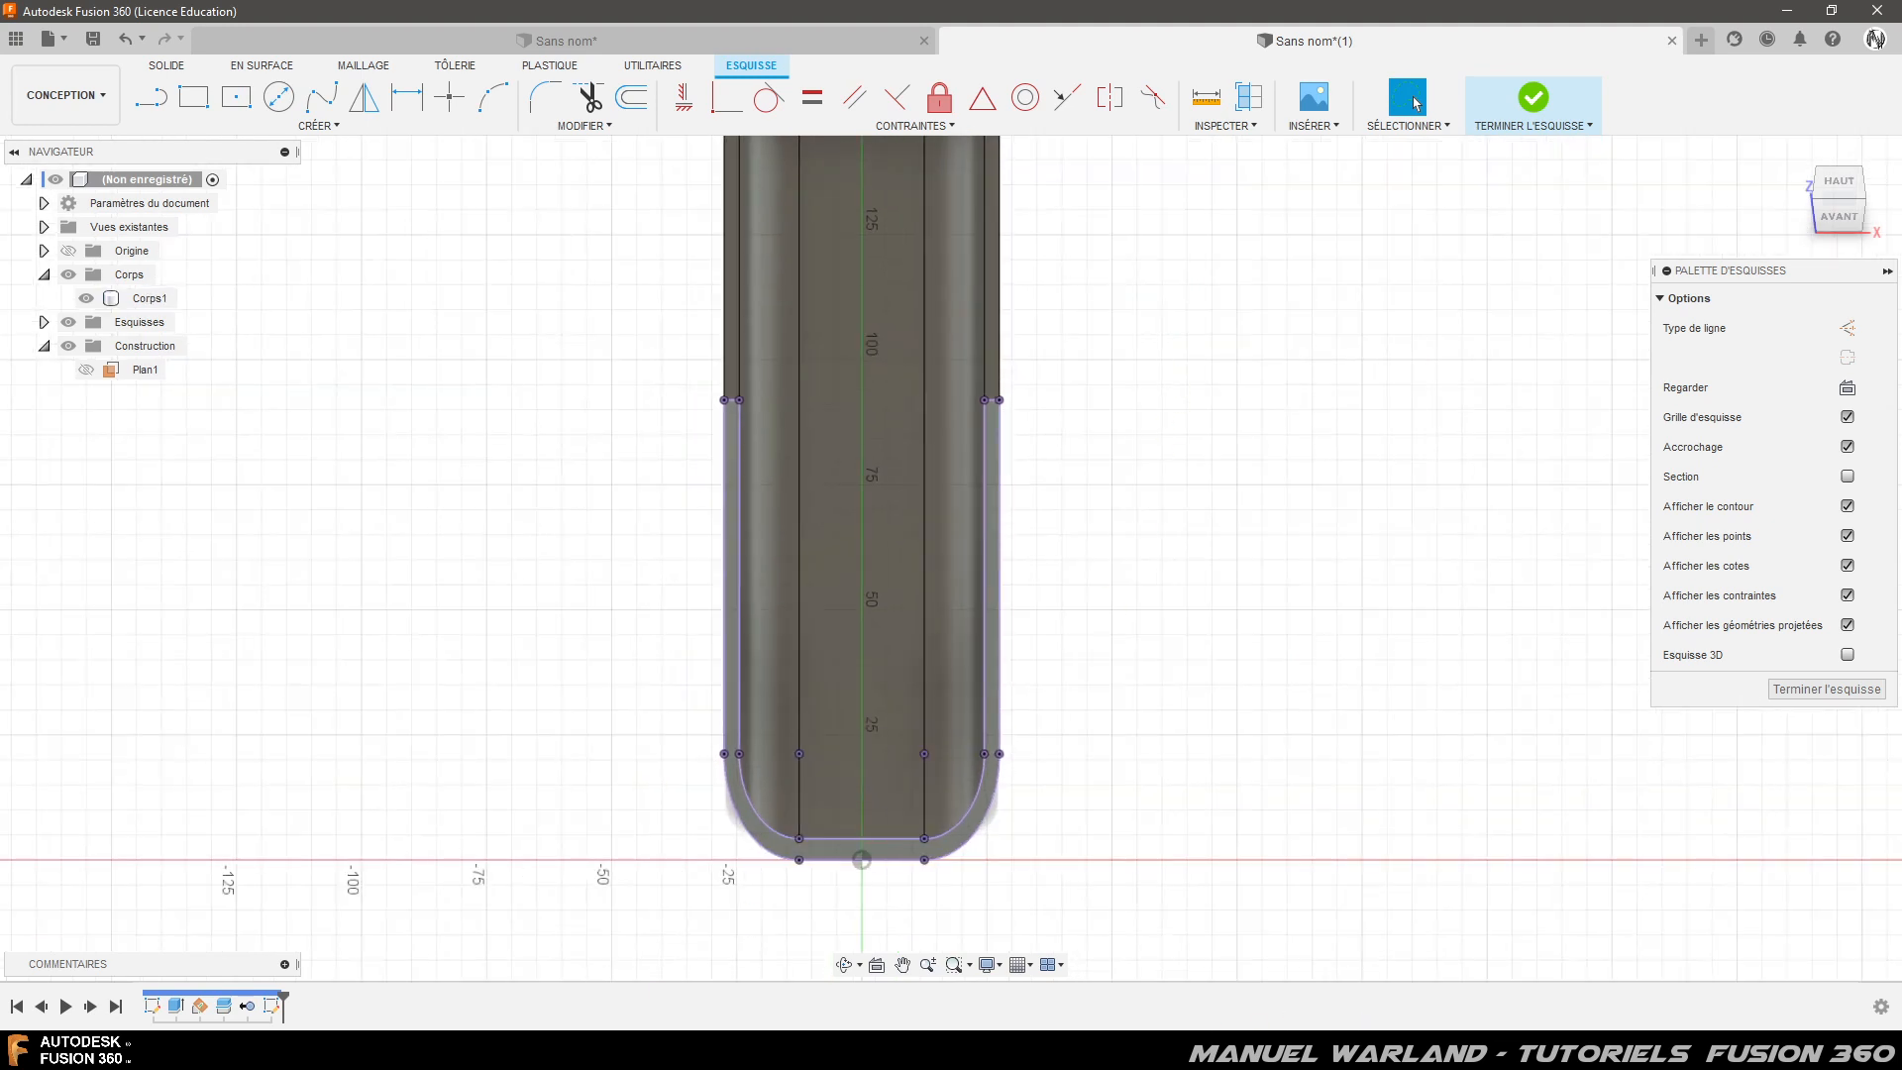
- Check the gutter's reference photo in IrfanView and sketch a 25 mm horizontal line outward from the right wall's outer upper corner
{"action": "left_click", "coordinate": [1602, 1052]}
{"action": "left_click", "coordinate": [1504, 971]}
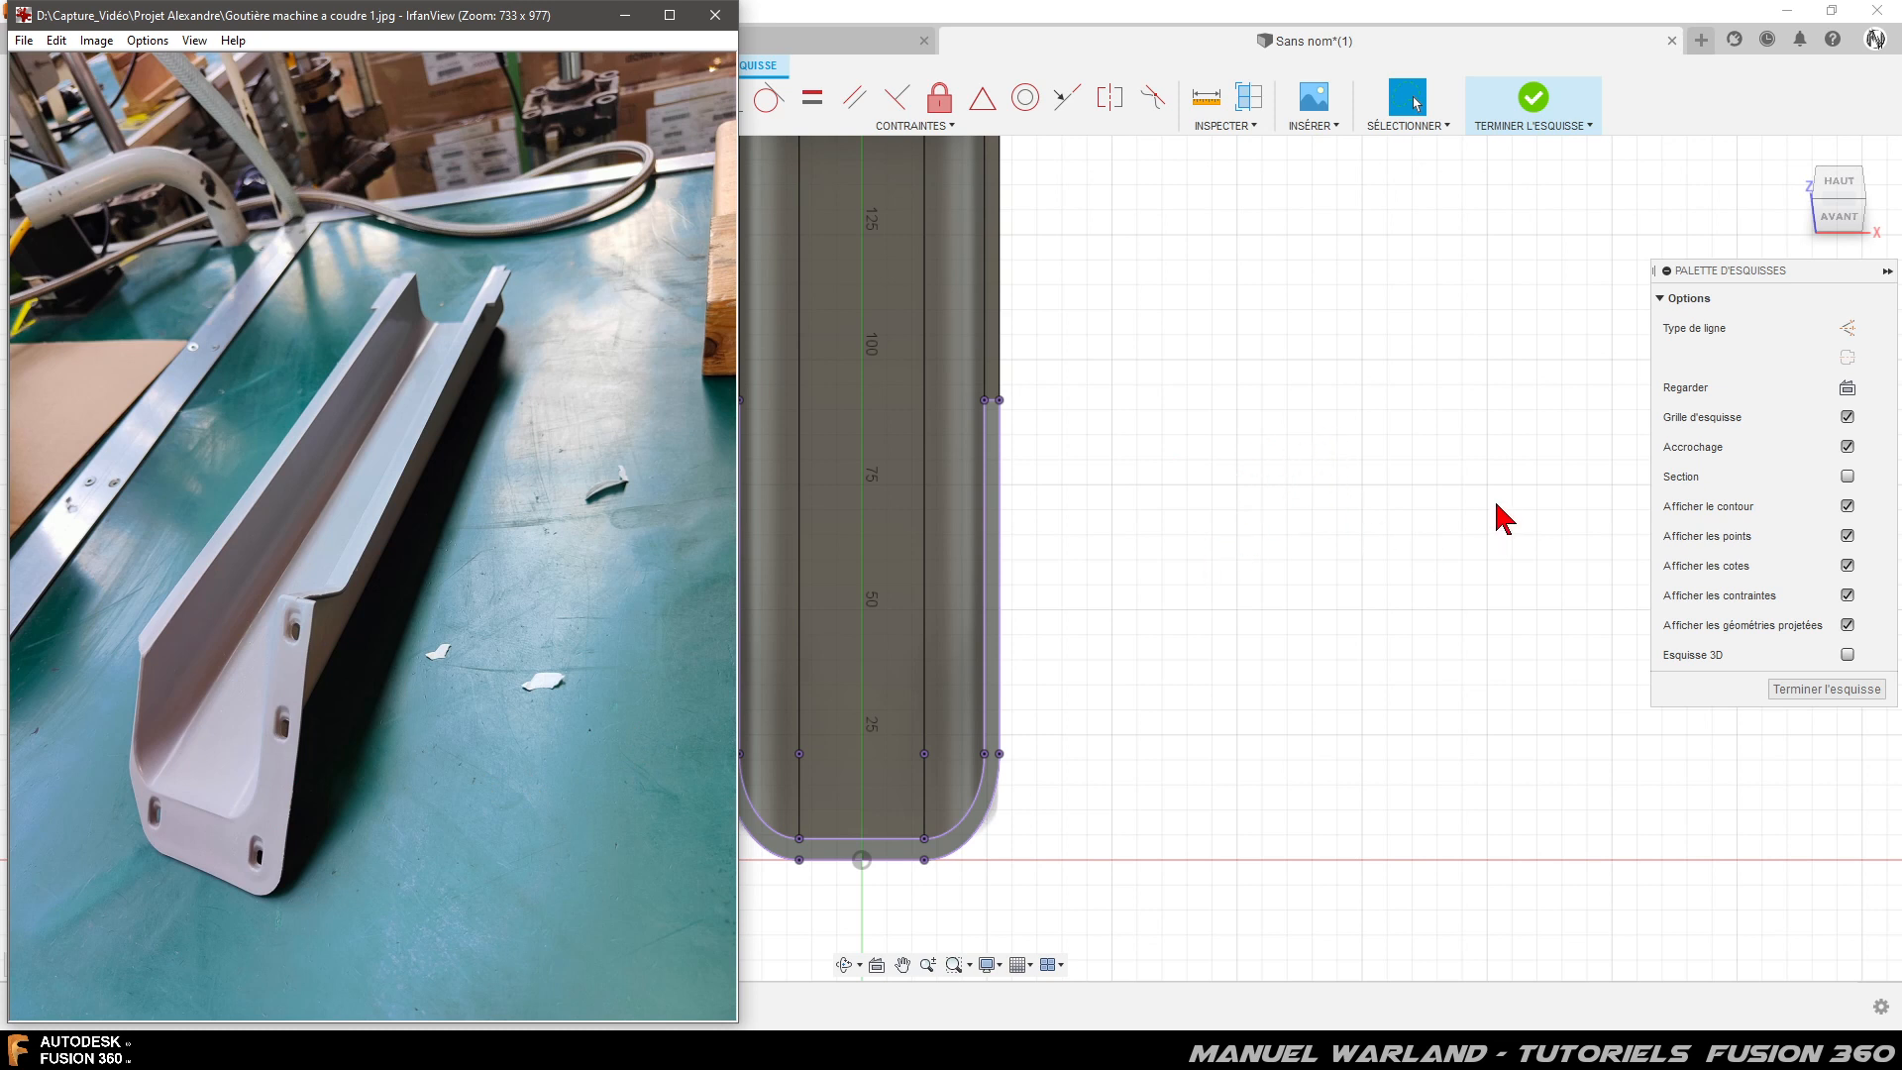
{"action": "scroll", "coordinate": [1504, 512], "scroll_direction": "down", "scroll_amount": 2}
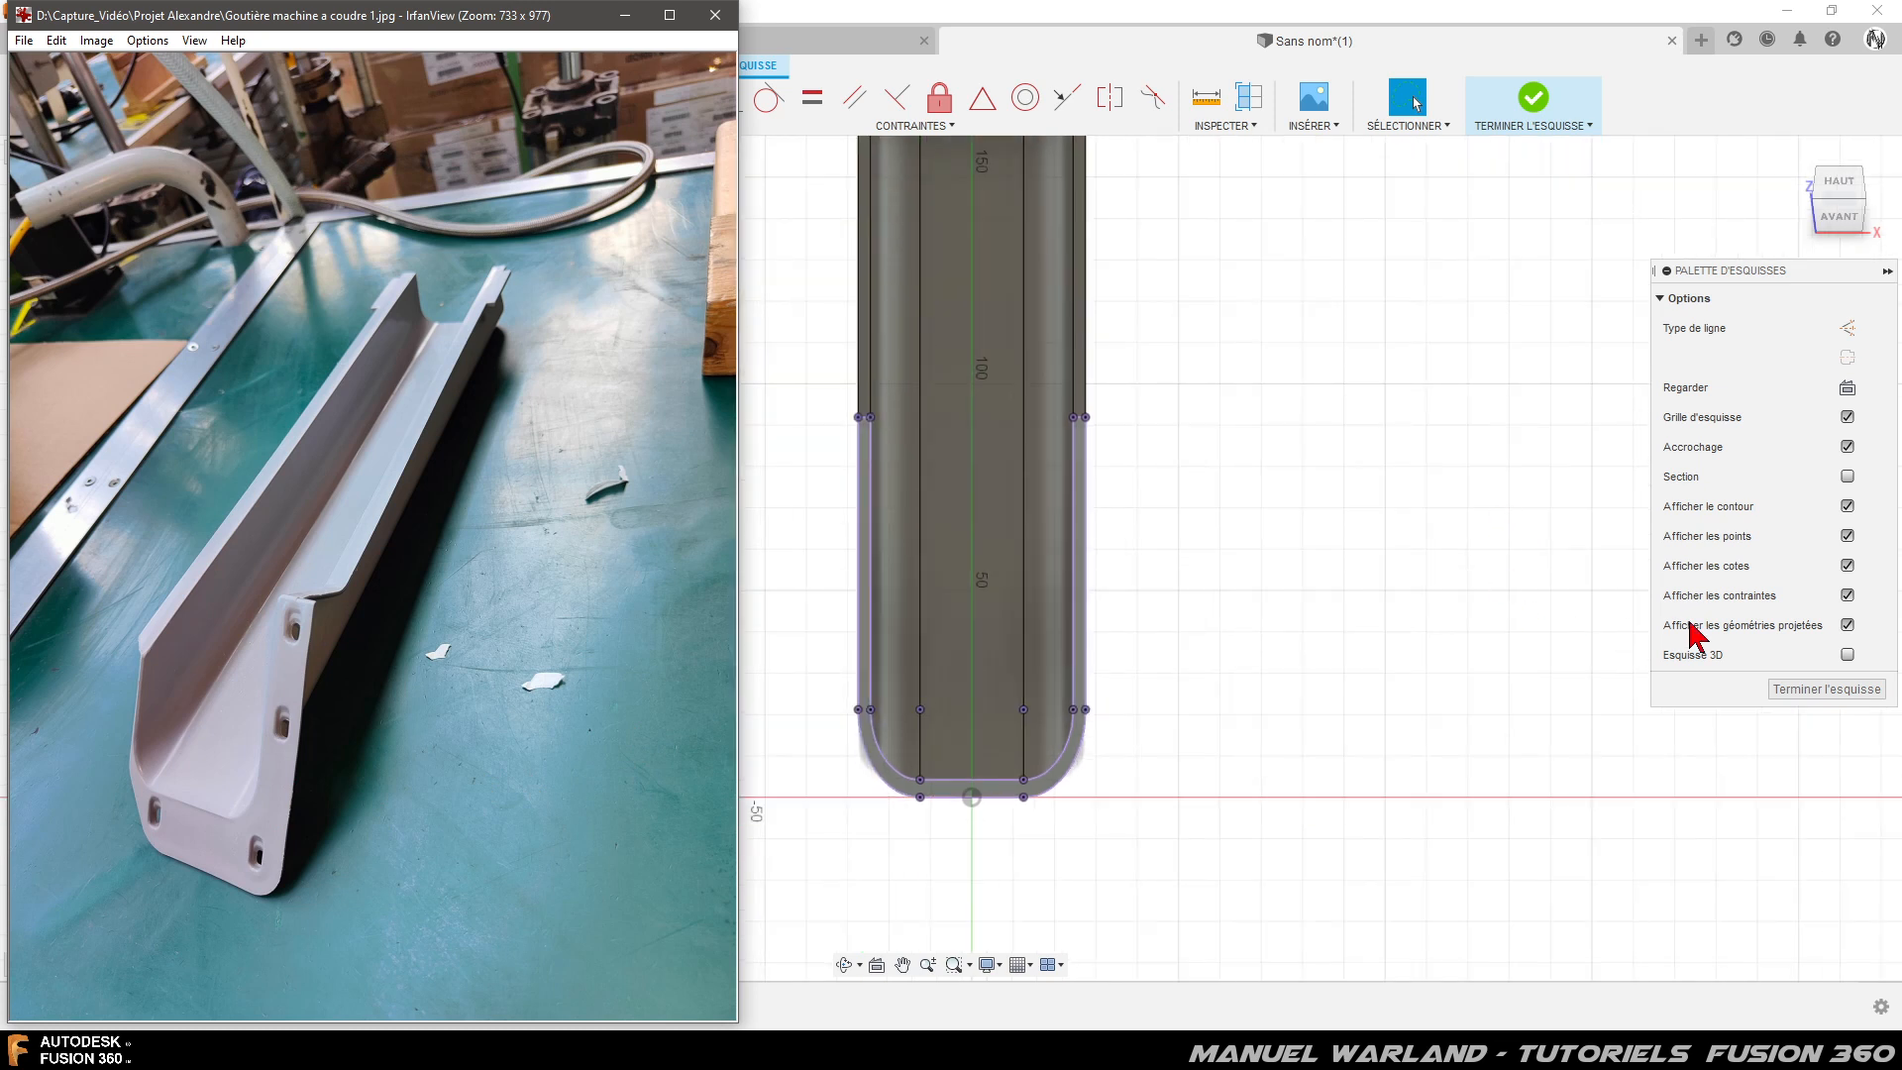
{"action": "left_click", "coordinate": [1545, 700]}
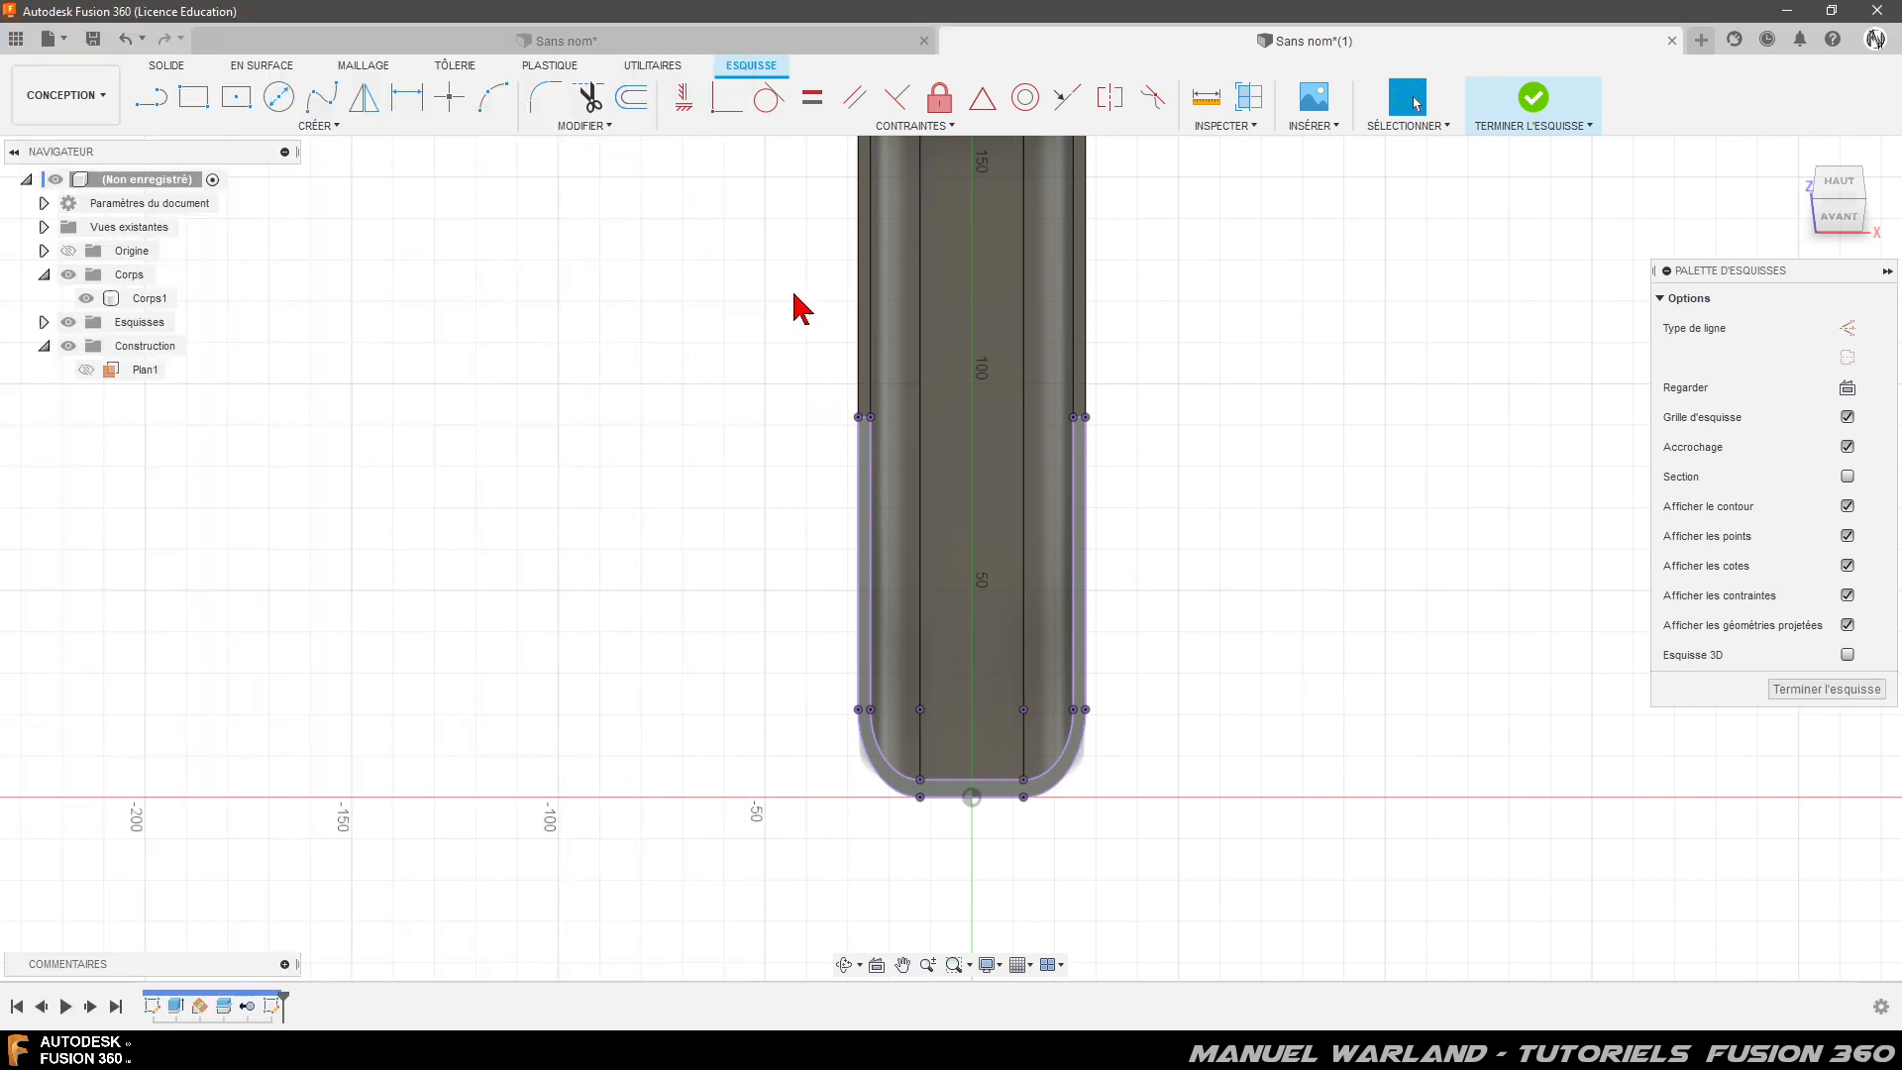
{"action": "left_click", "coordinate": [150, 96]}
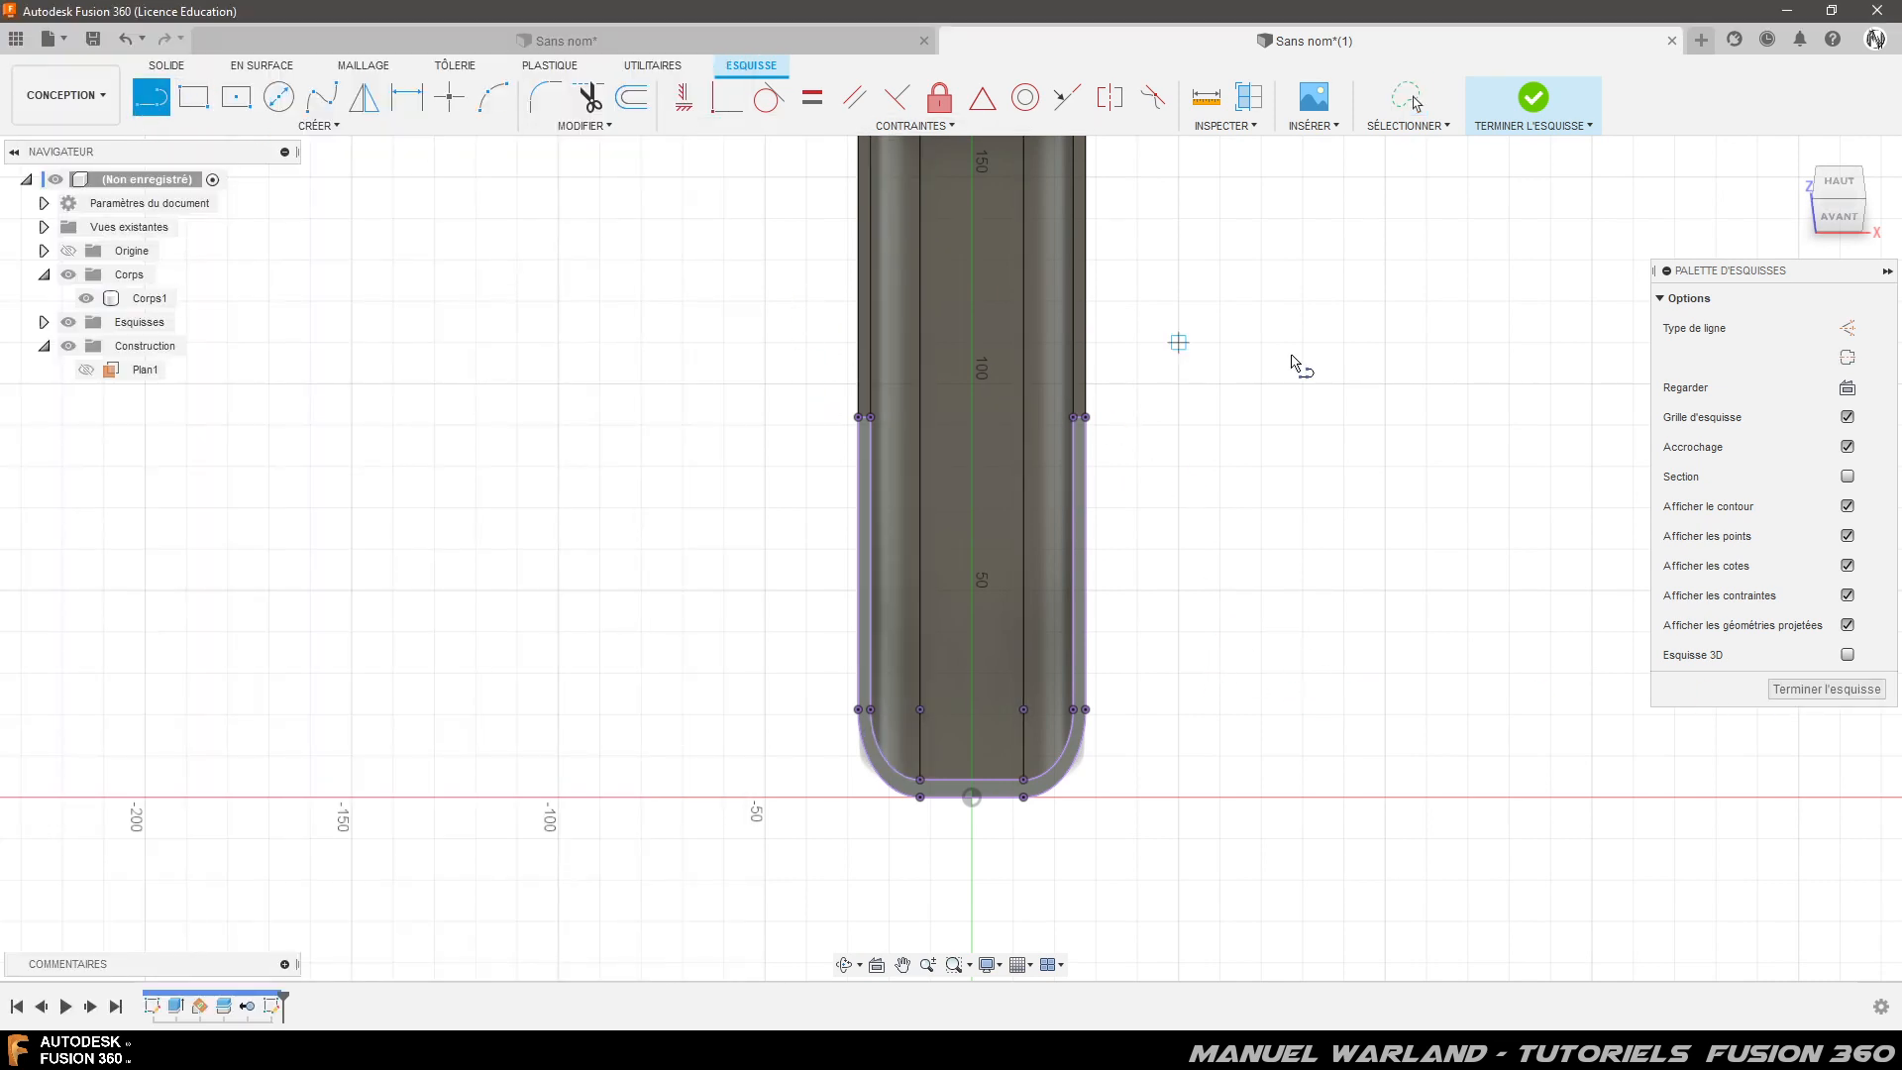
{"action": "scroll", "coordinate": [1219, 426], "scroll_direction": "up", "scroll_amount": 3}
{"action": "scroll", "coordinate": [1220, 426], "scroll_direction": "up", "scroll_amount": 3}
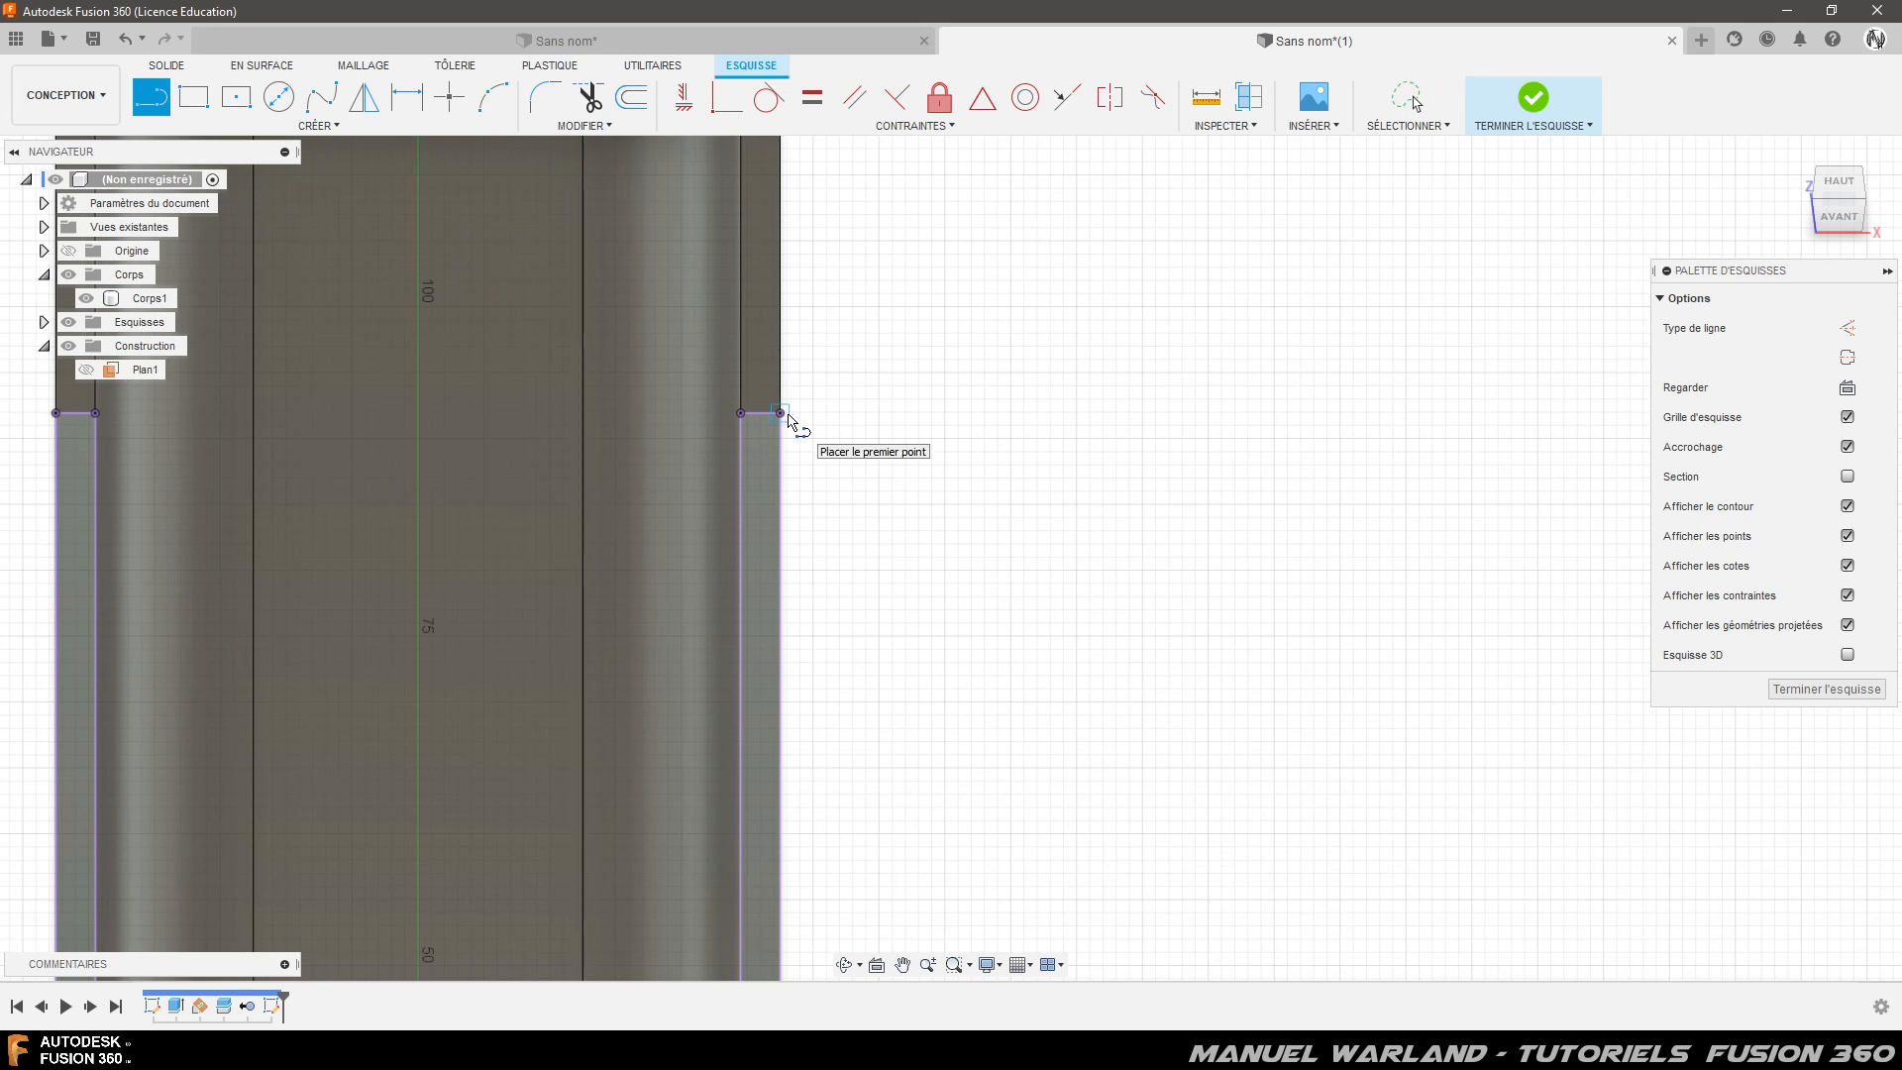
{"action": "left_click", "coordinate": [783, 414]}
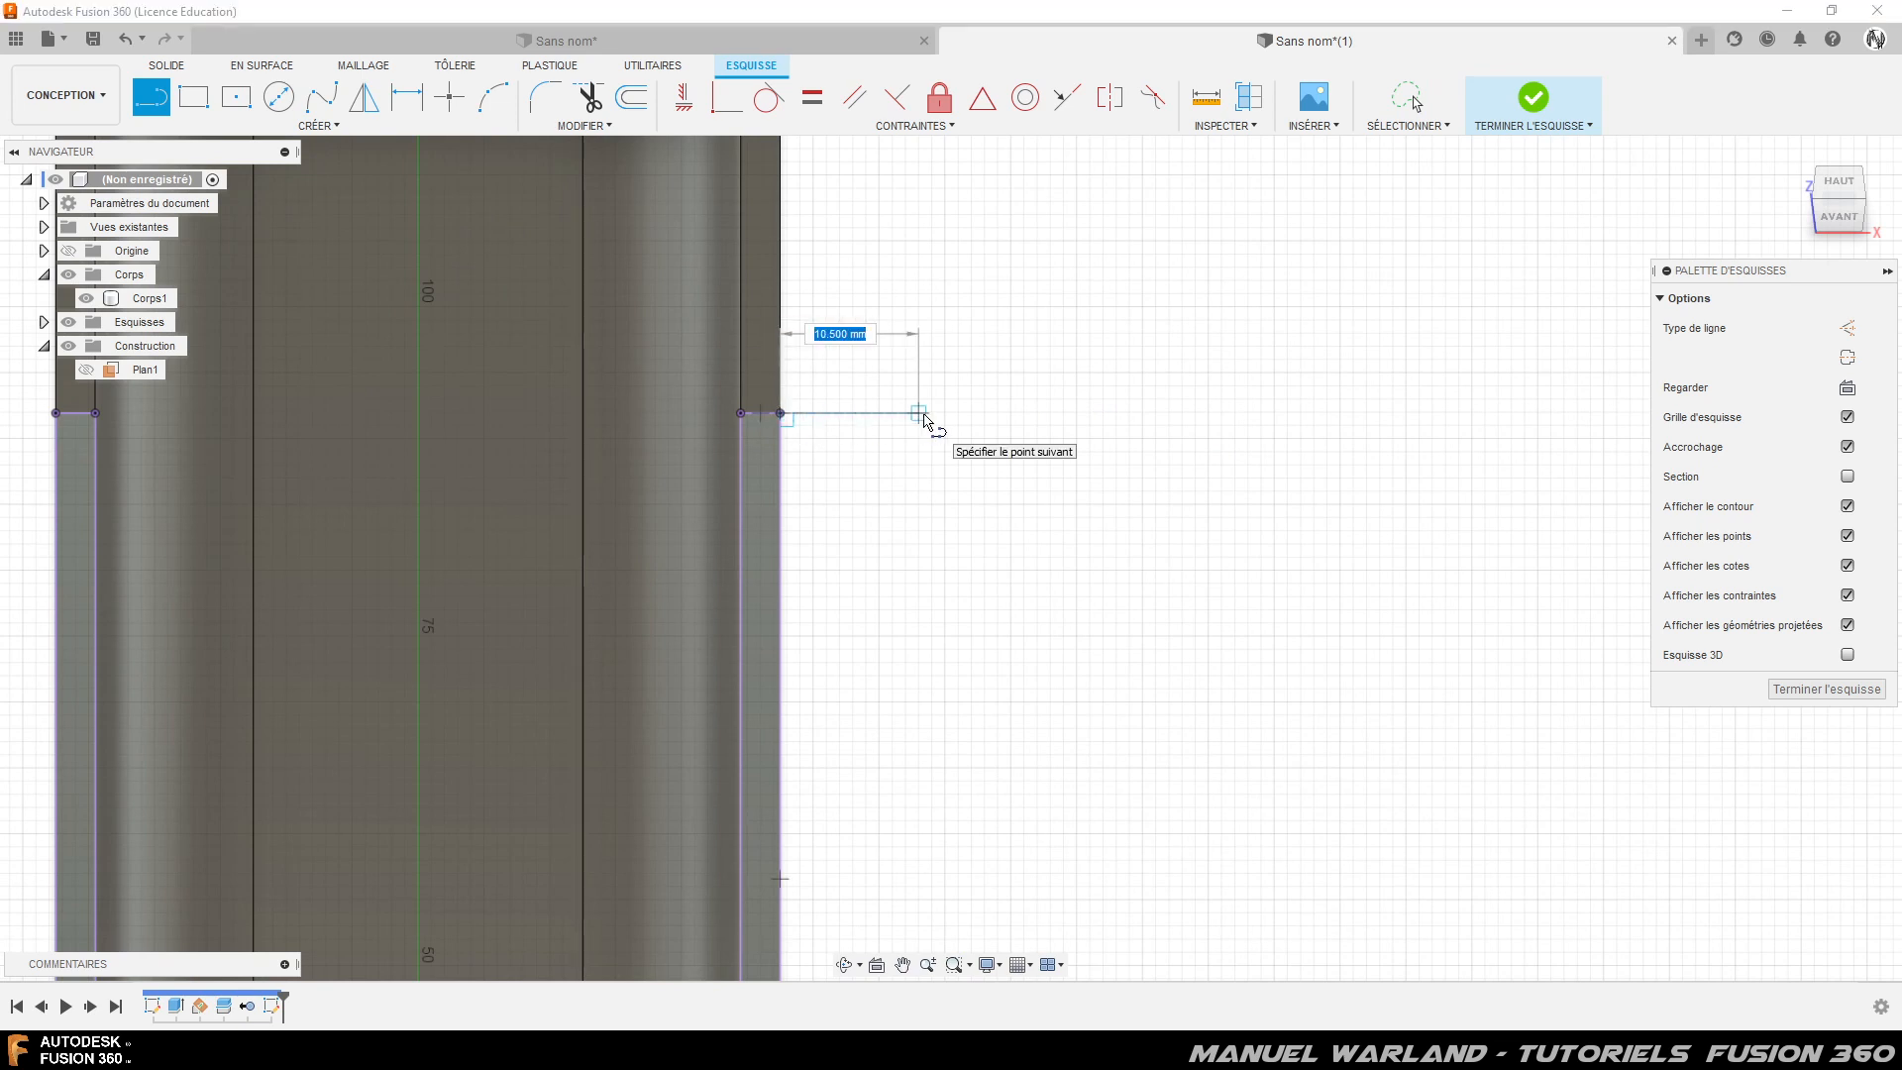
{"action": "key", "text": "Tab"}
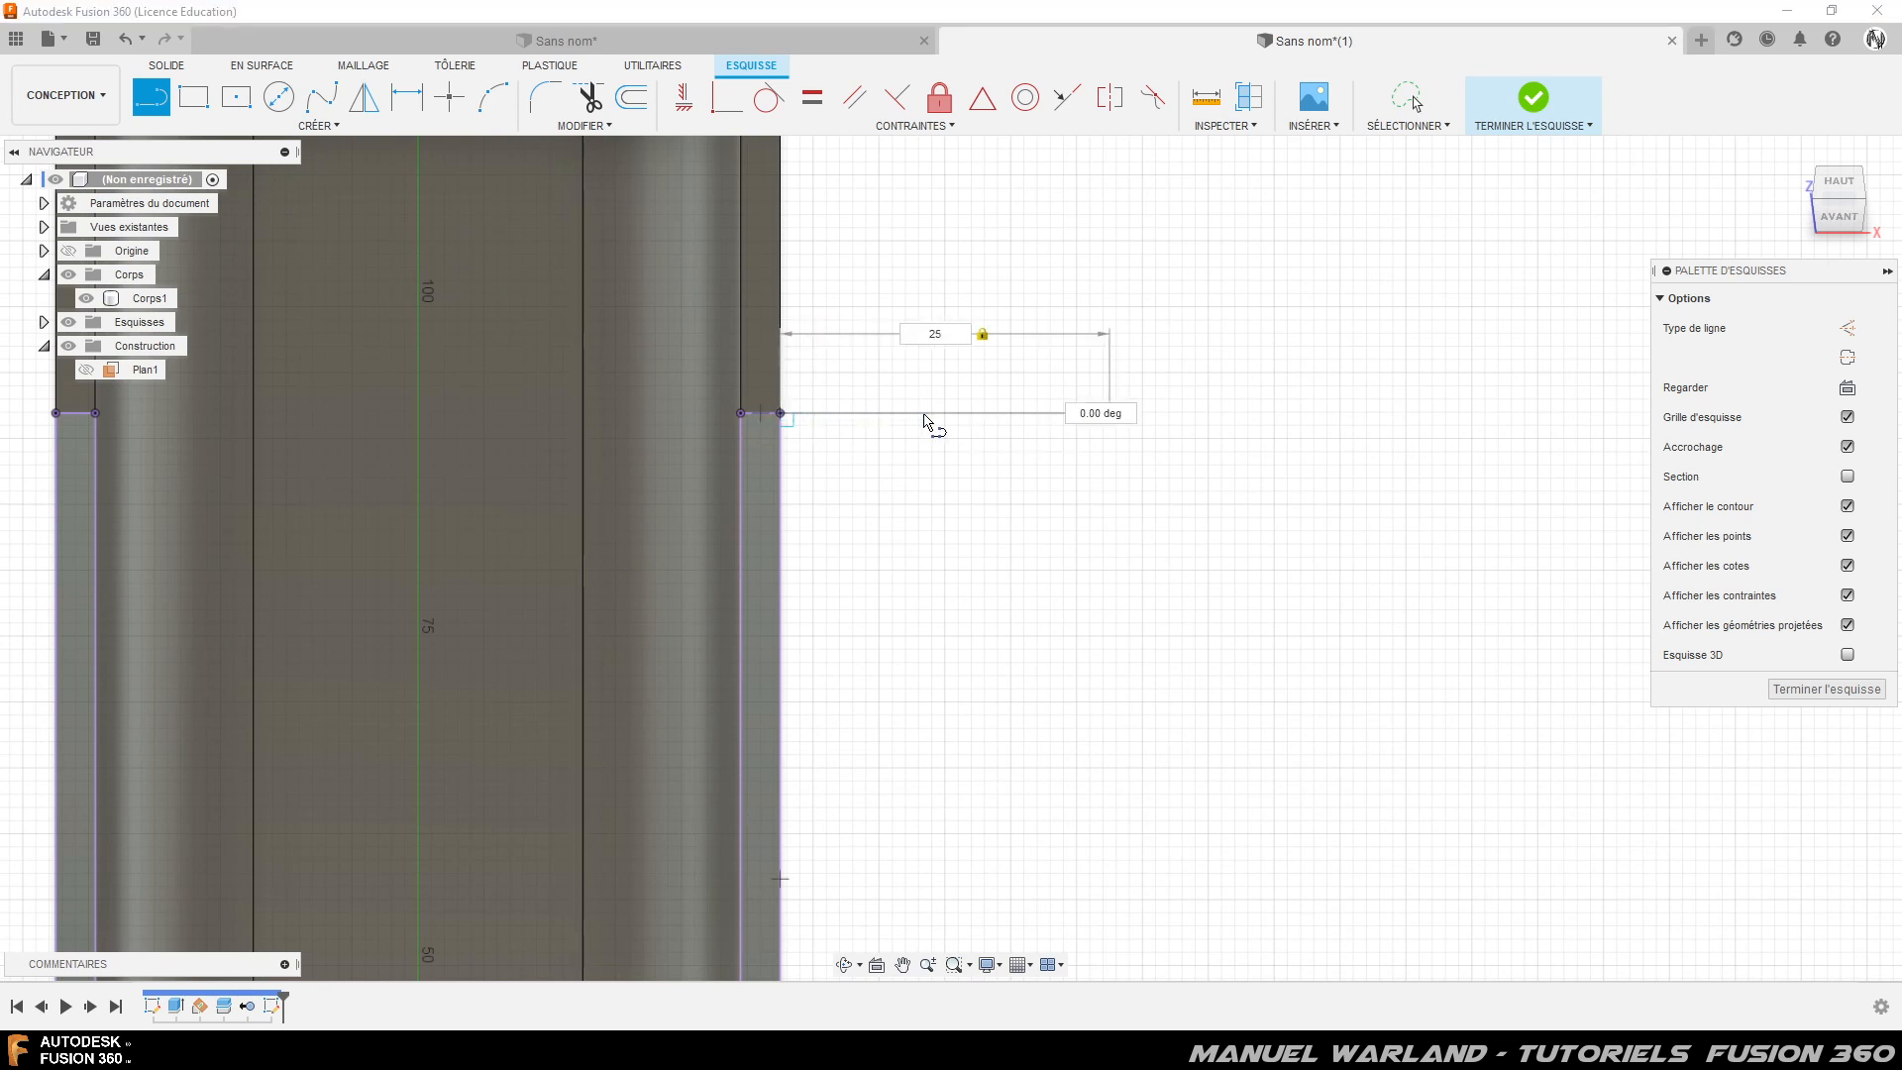
{"action": "key", "text": "Return"}
{"action": "key", "text": "Escape"}
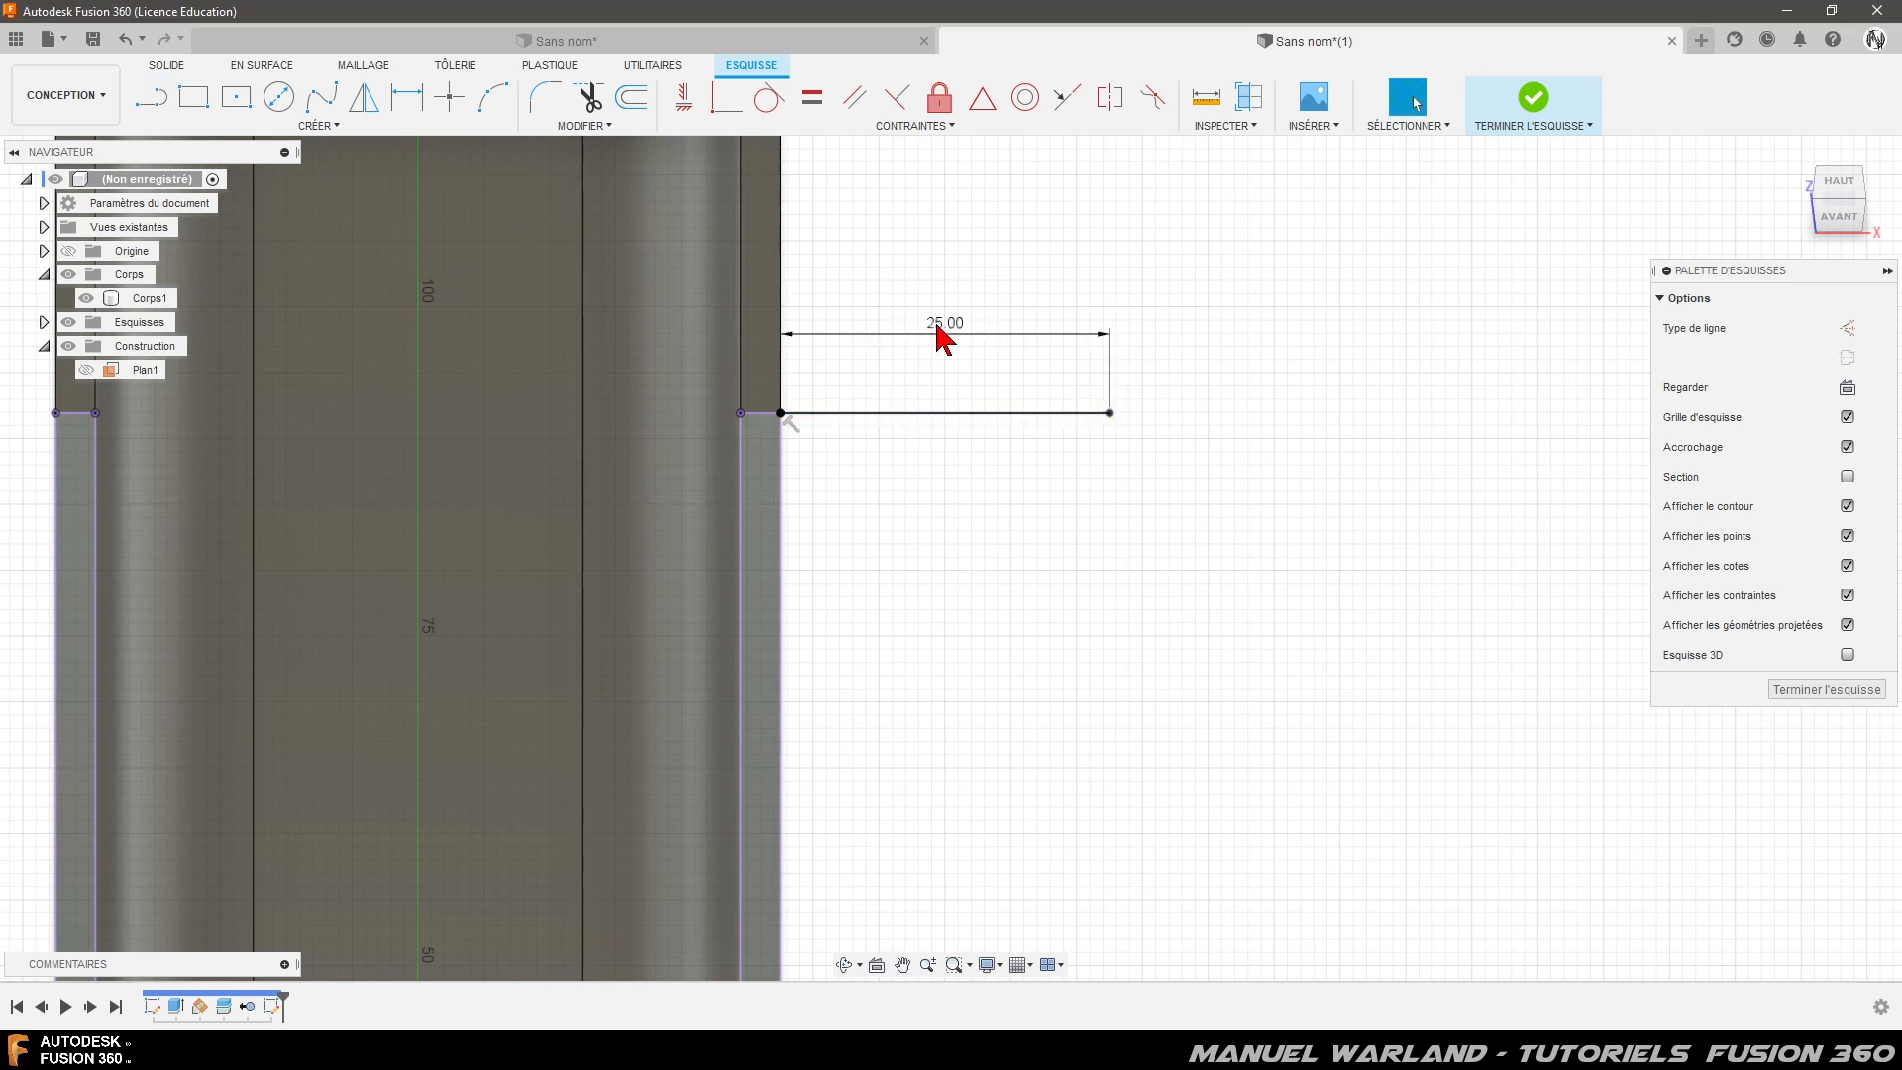
- Draw a vertical line about 92 mm long from the 25 mm line's free end down to the horizontal axis
{"action": "scroll", "coordinate": [949, 238], "scroll_direction": "down", "scroll_amount": 5}
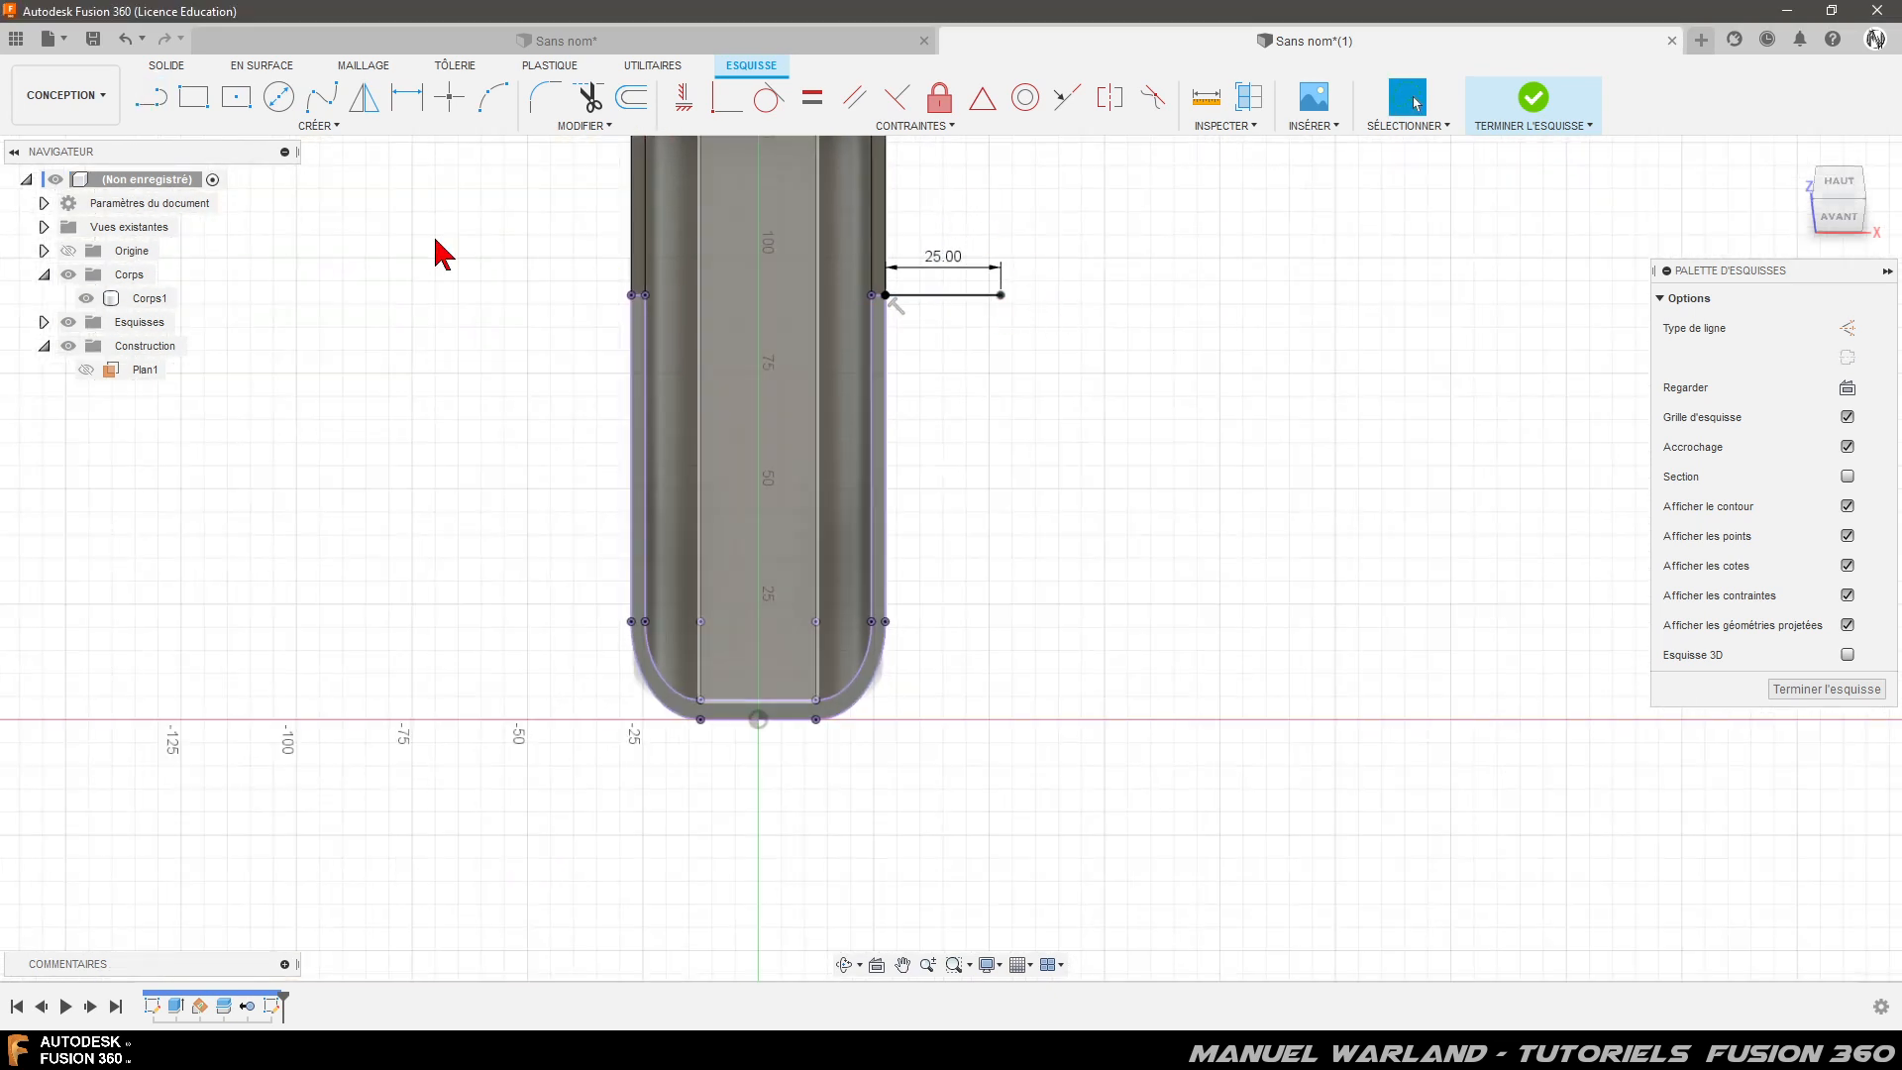
{"action": "left_click", "coordinate": [151, 96]}
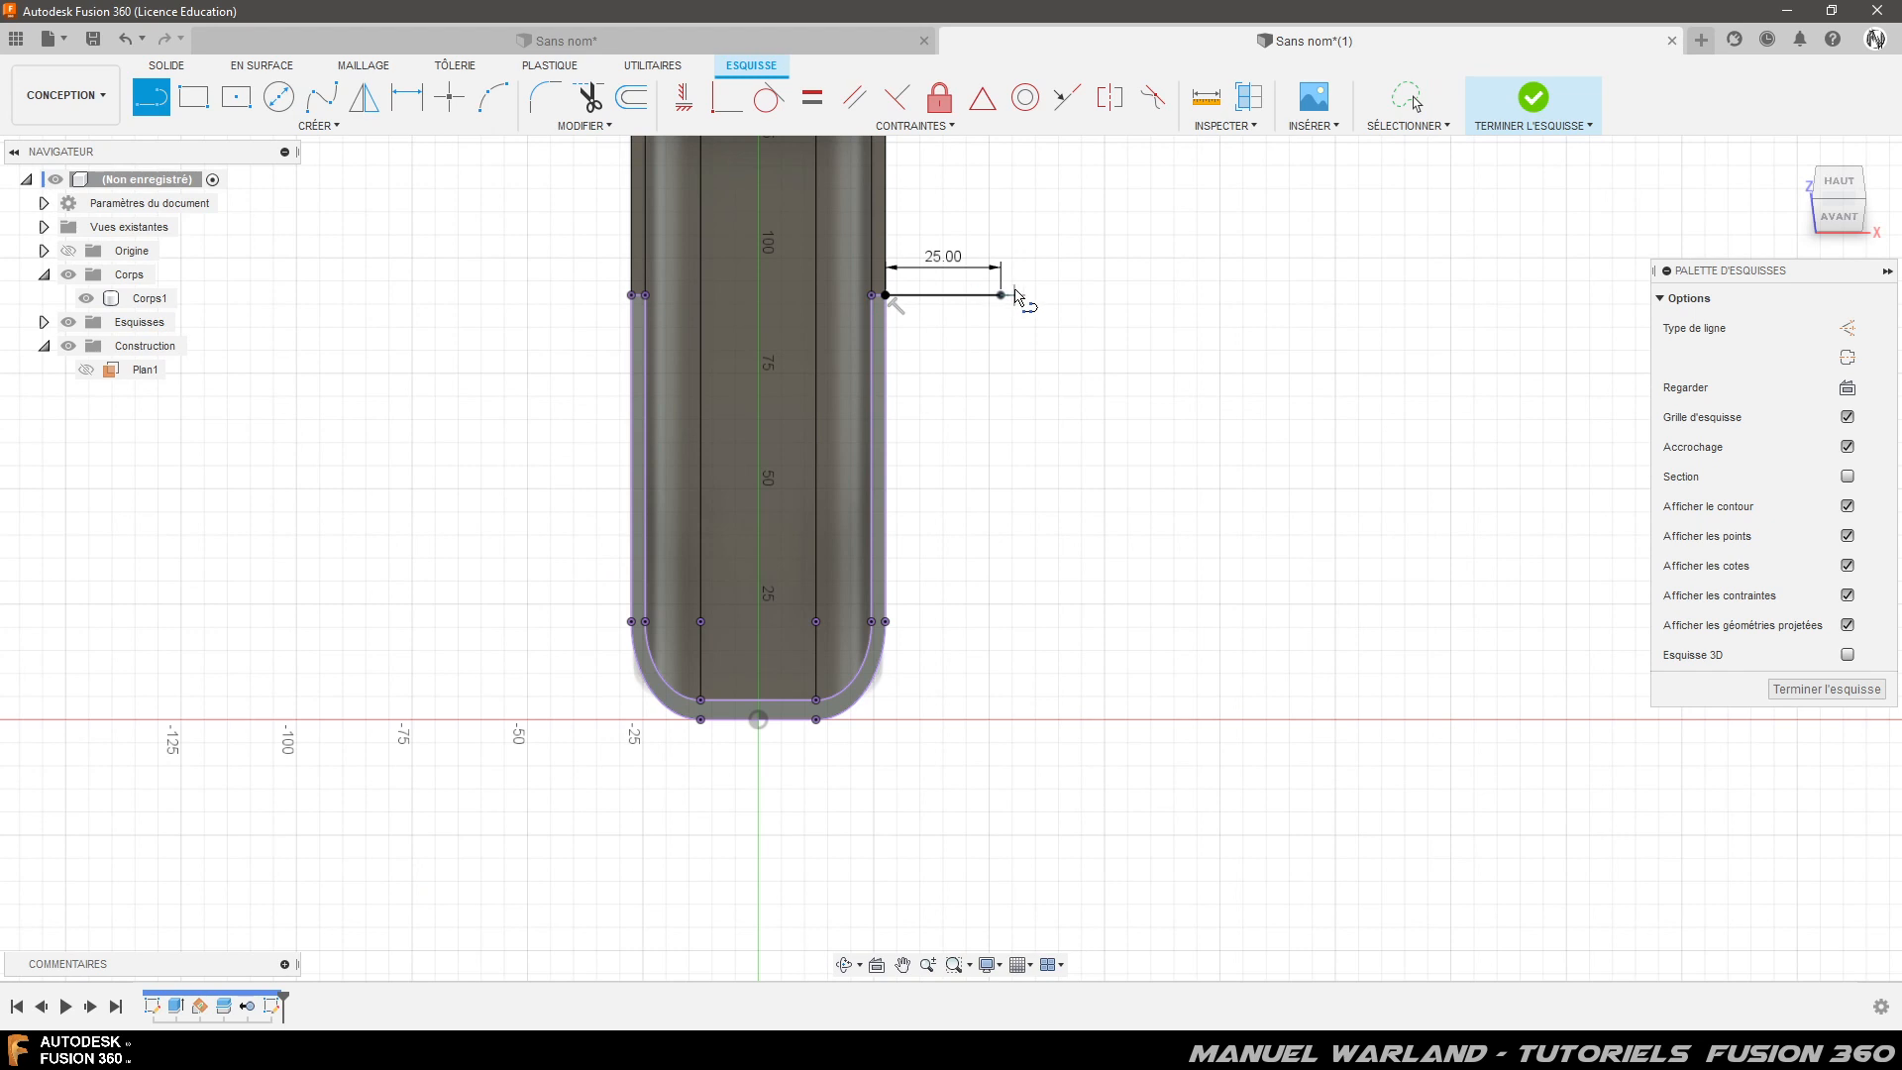
{"action": "left_click_drag", "start_coordinate": [1000, 295], "coordinate": [1005, 731]}
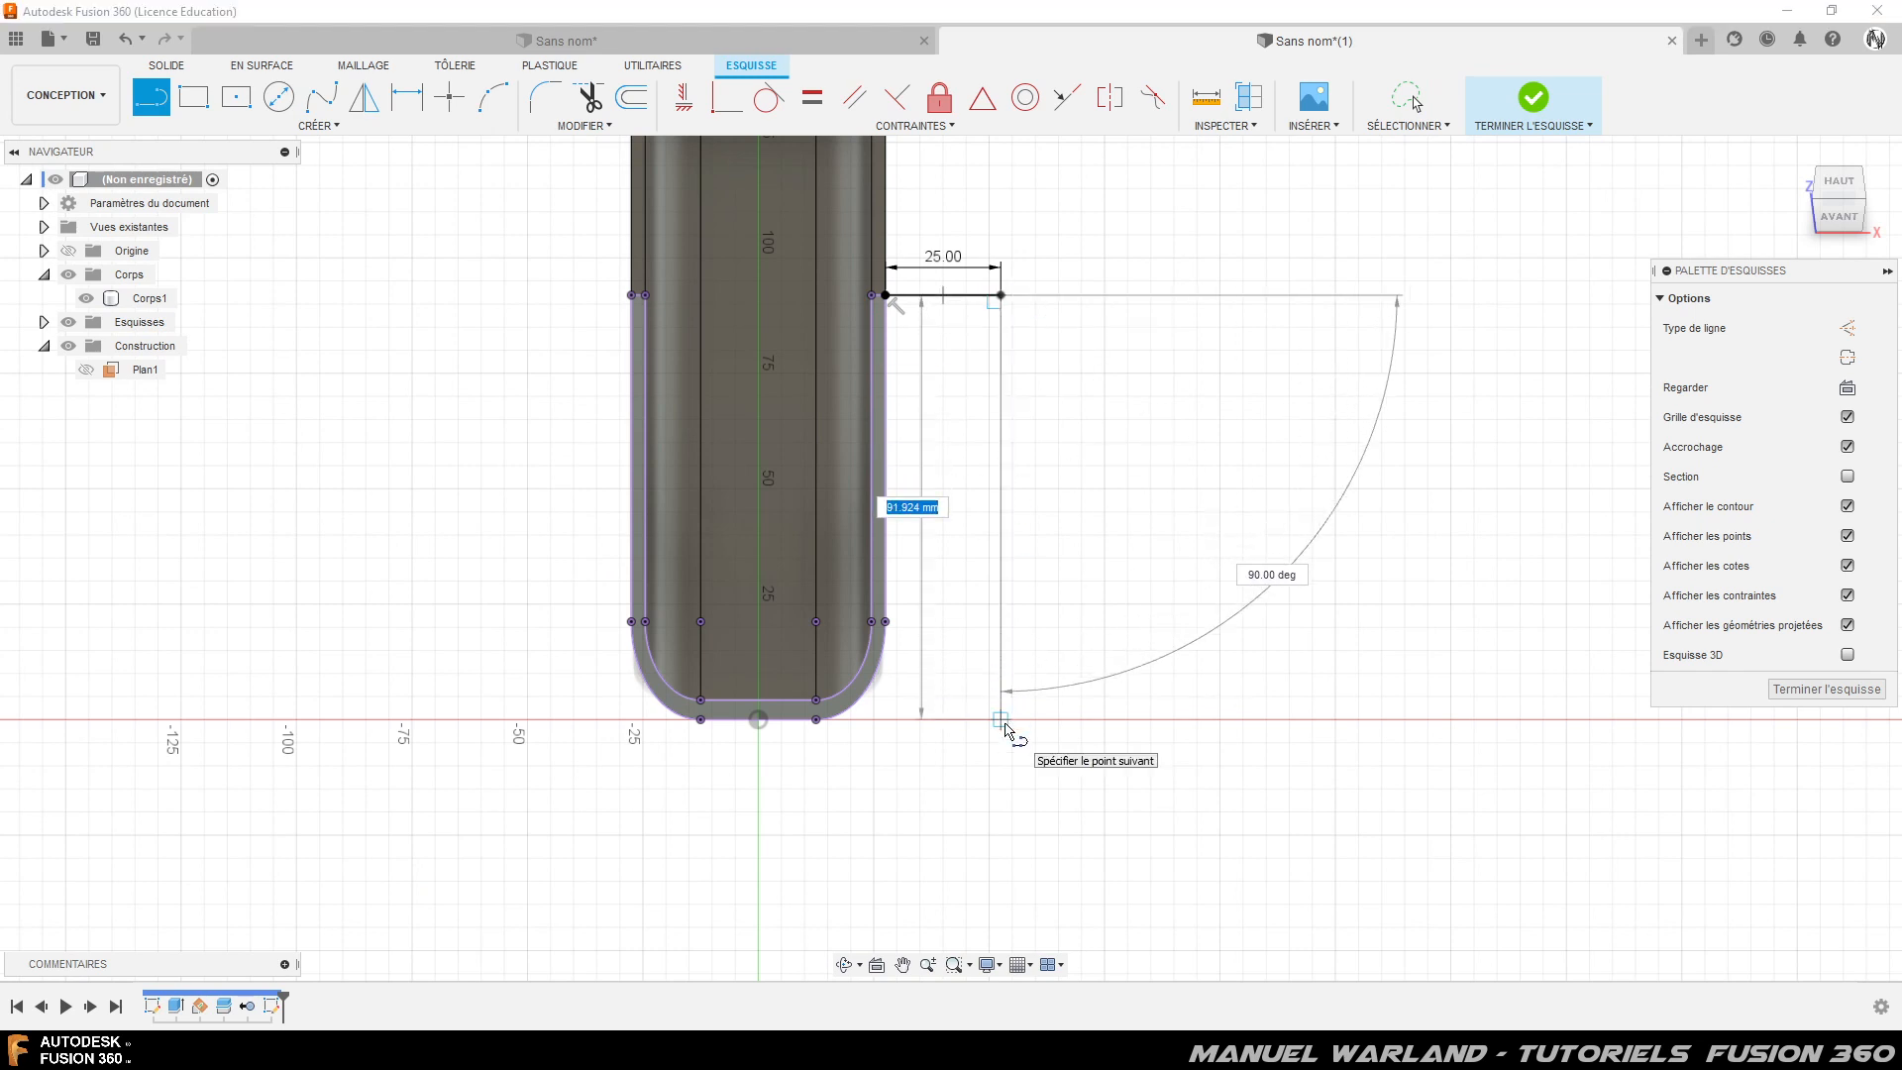
{"action": "left_click", "coordinate": [1004, 726]}
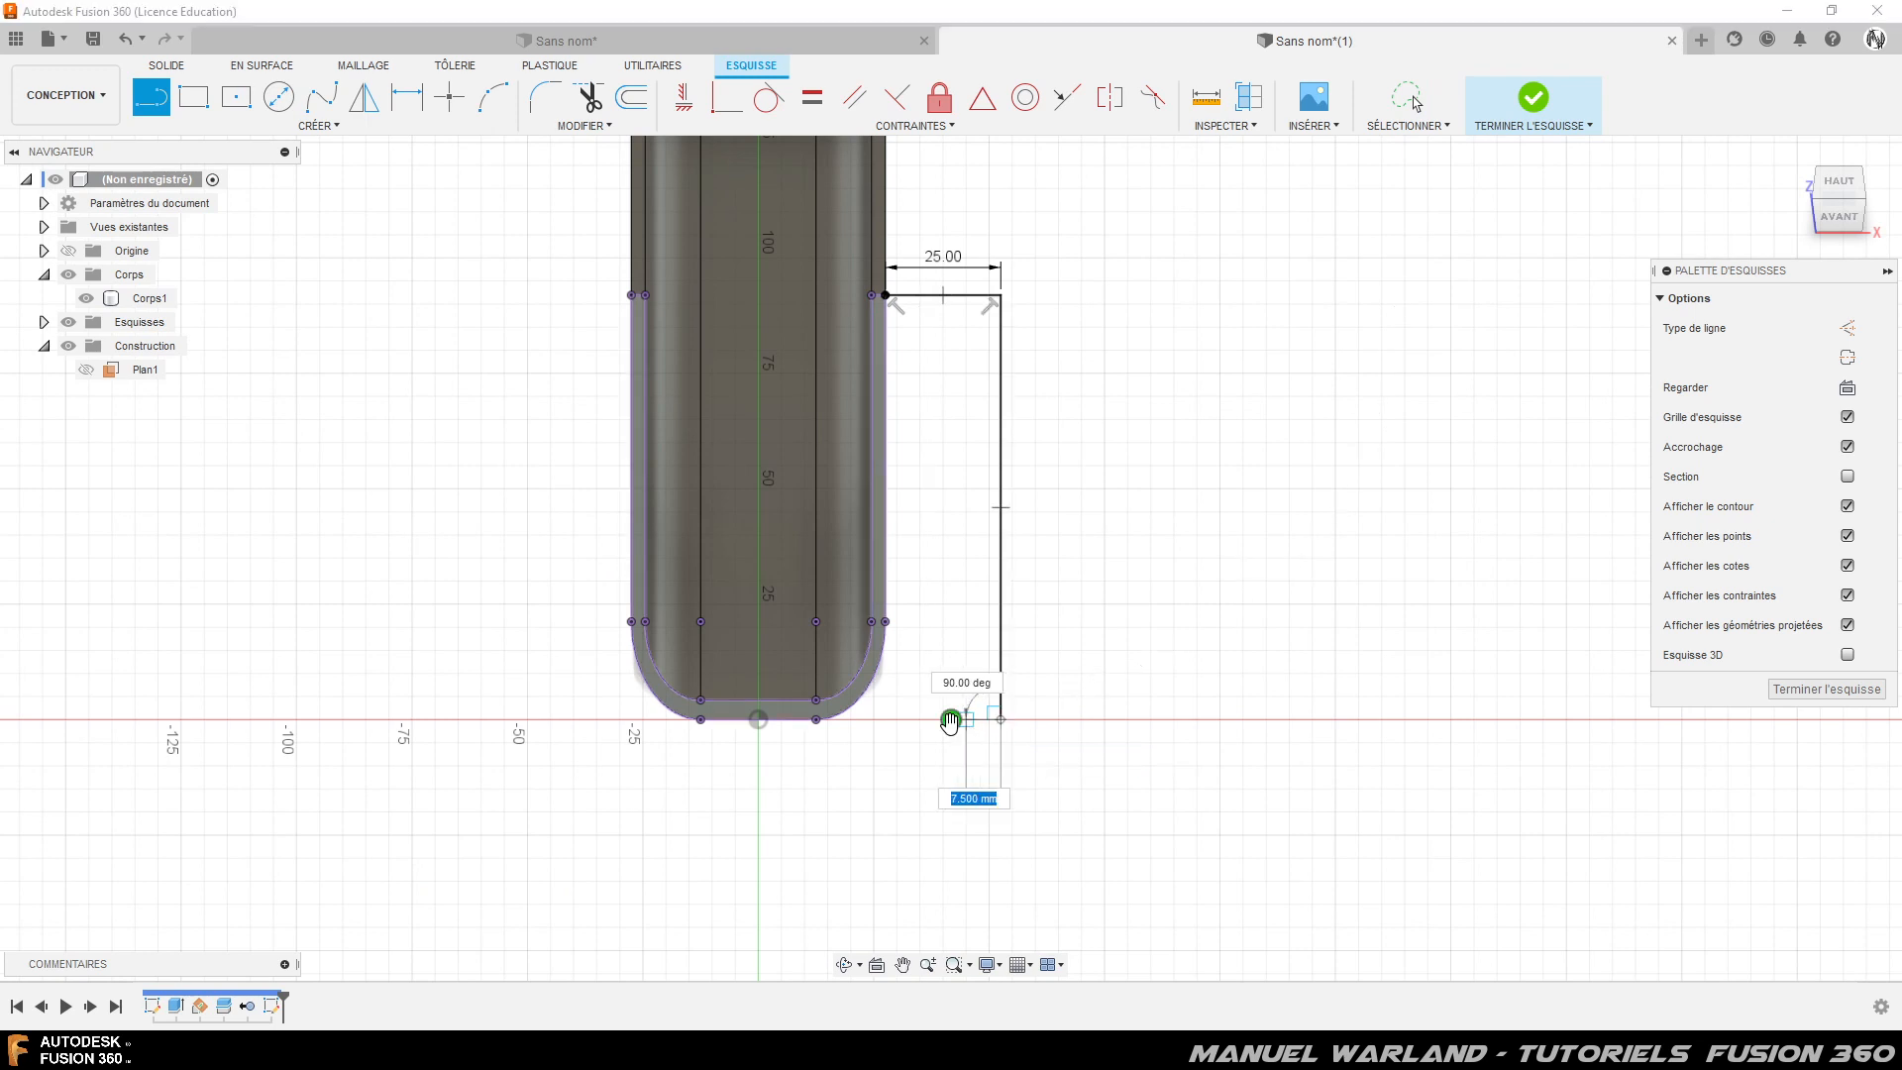
{"action": "left_click", "coordinate": [951, 720]}
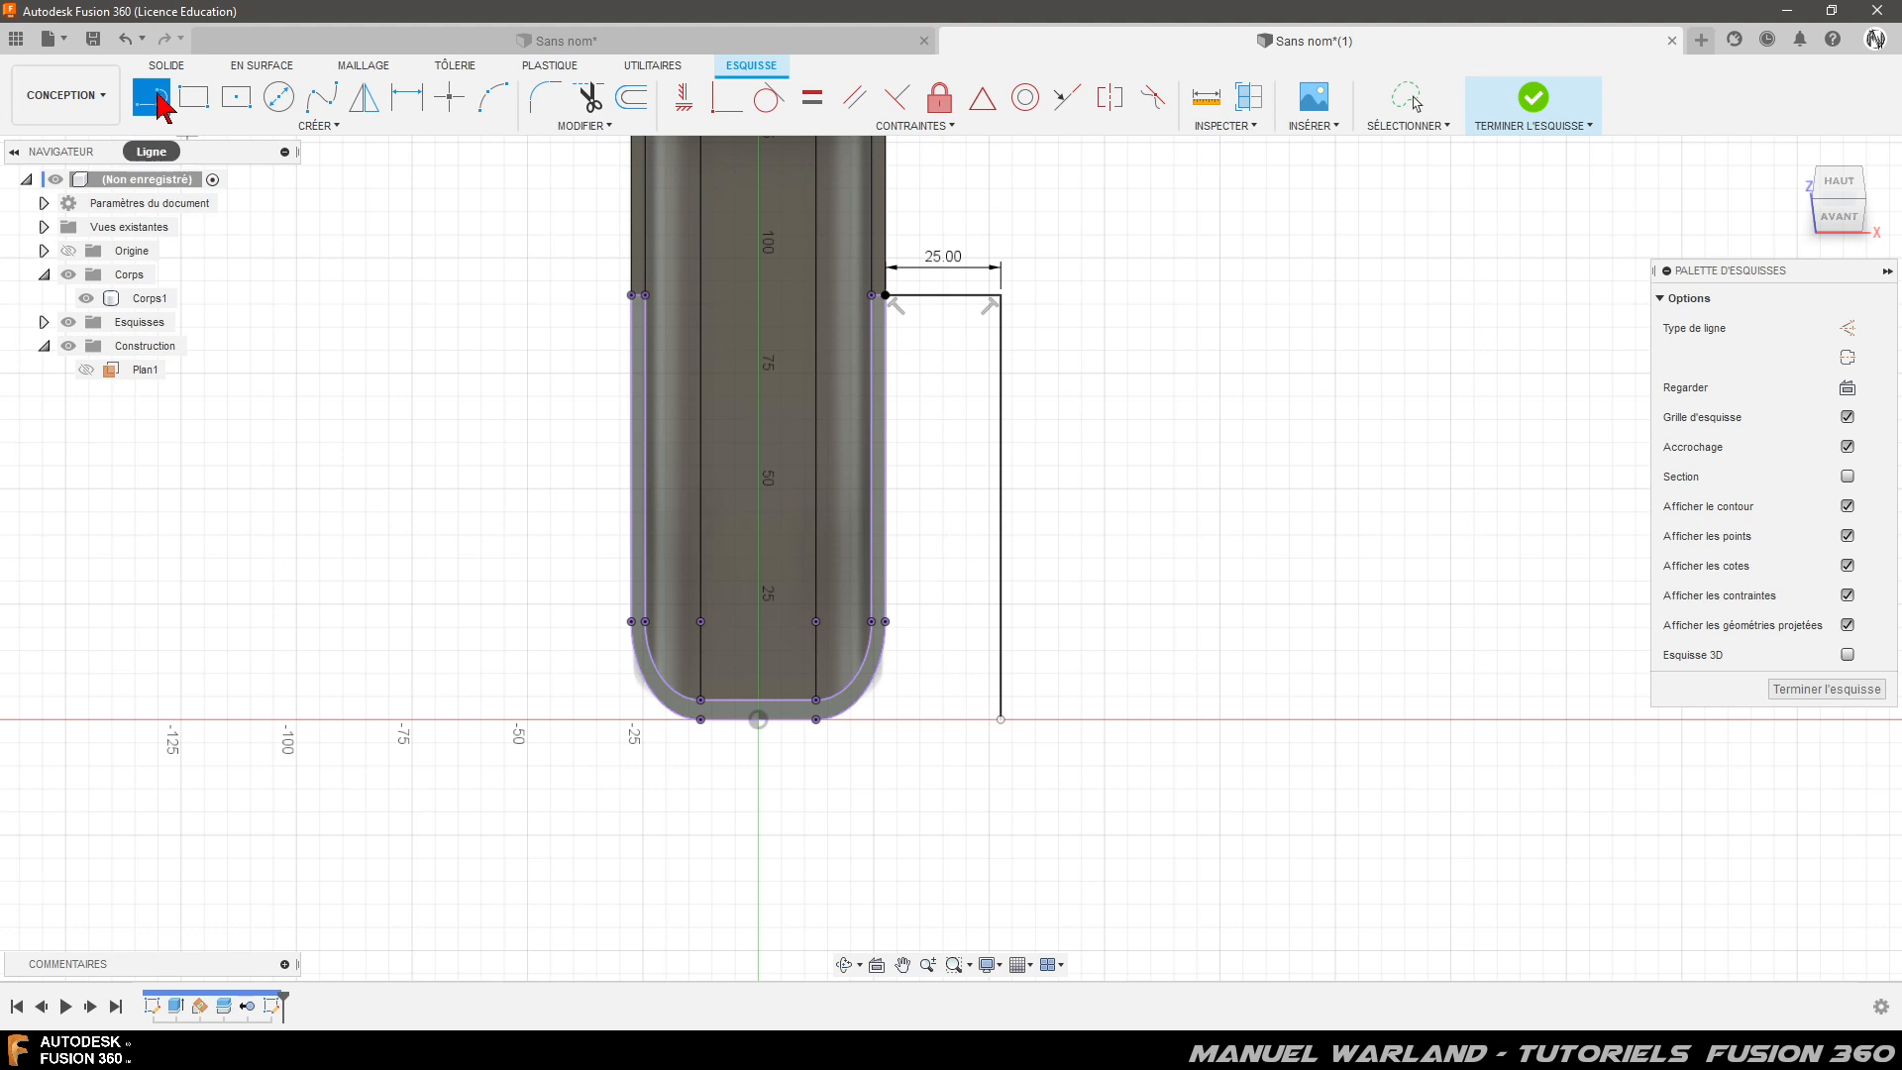
- Draw a line about 21 mm down from the U's left outer tangent point to the horizontal axis, continuing with a line sloping down and inward
{"action": "left_click", "coordinate": [144, 102]}
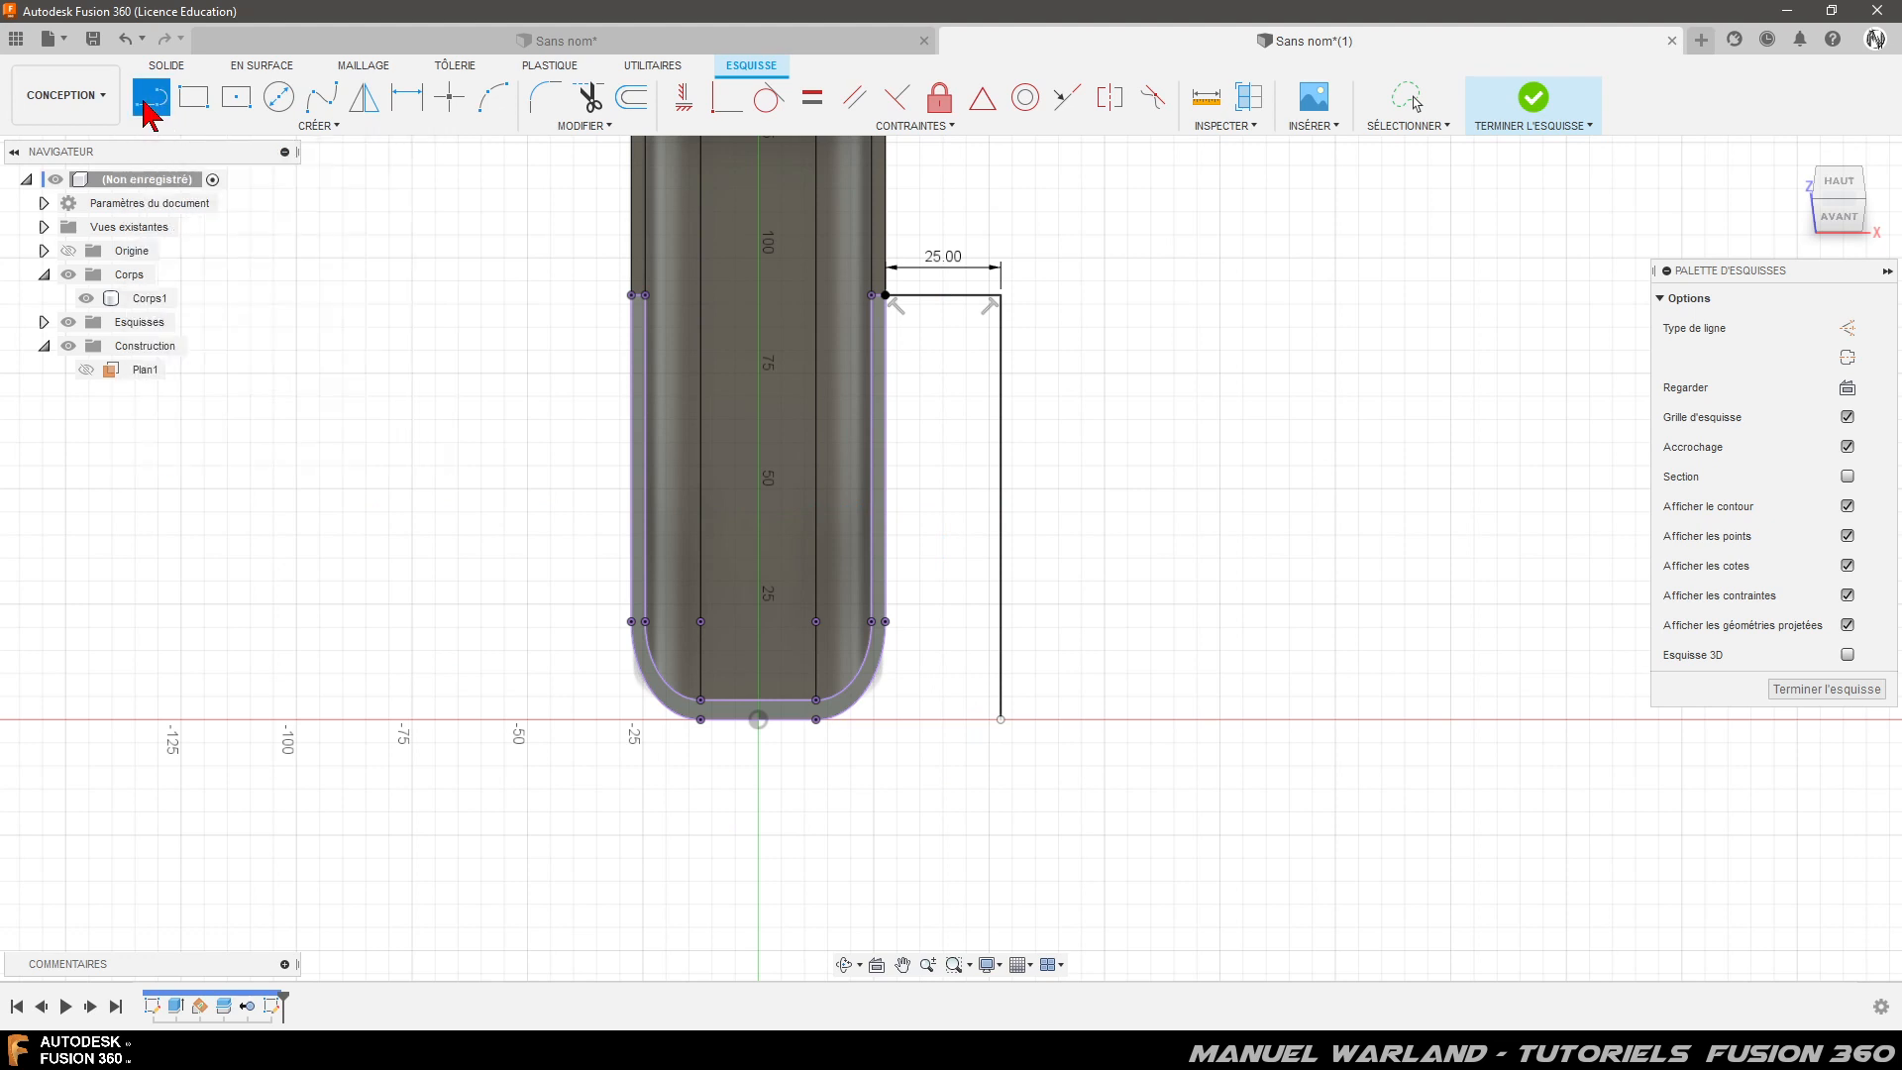
{"action": "left_click", "coordinate": [632, 622]}
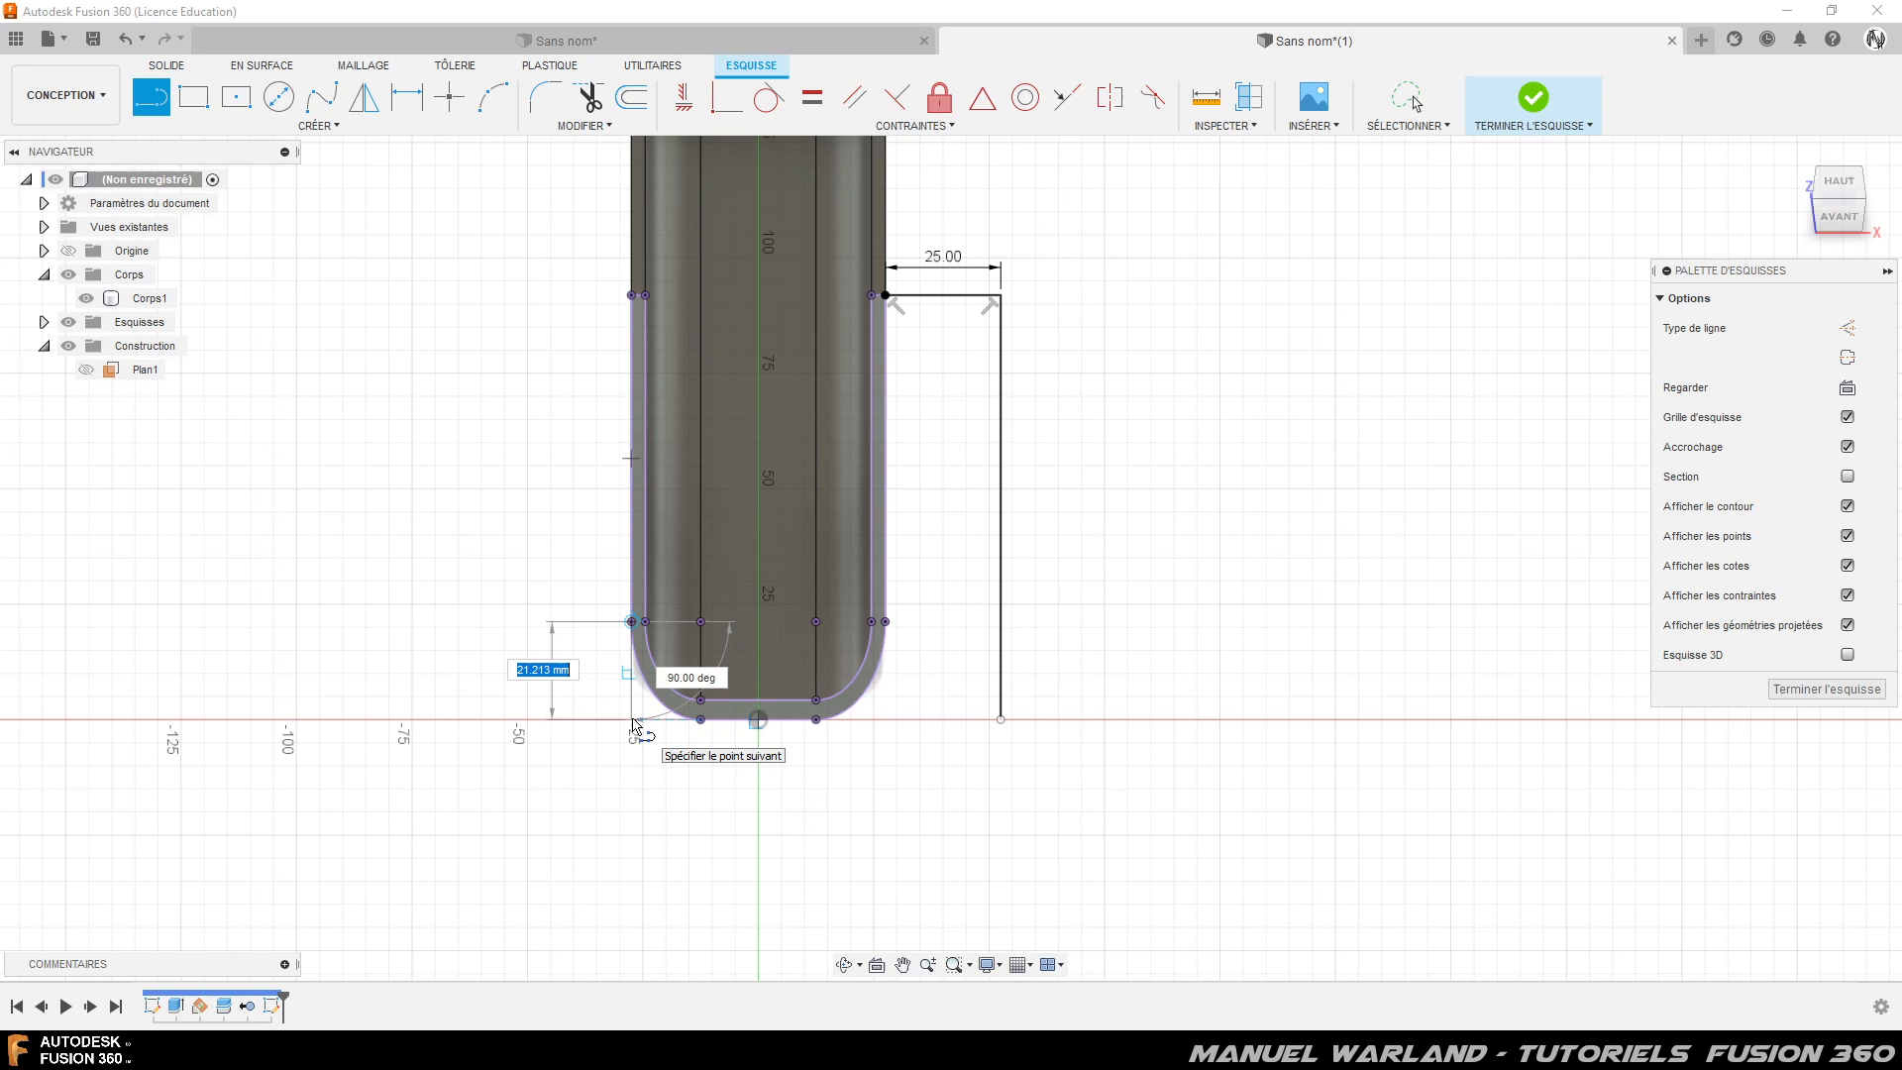
{"action": "left_click", "coordinate": [633, 721]}
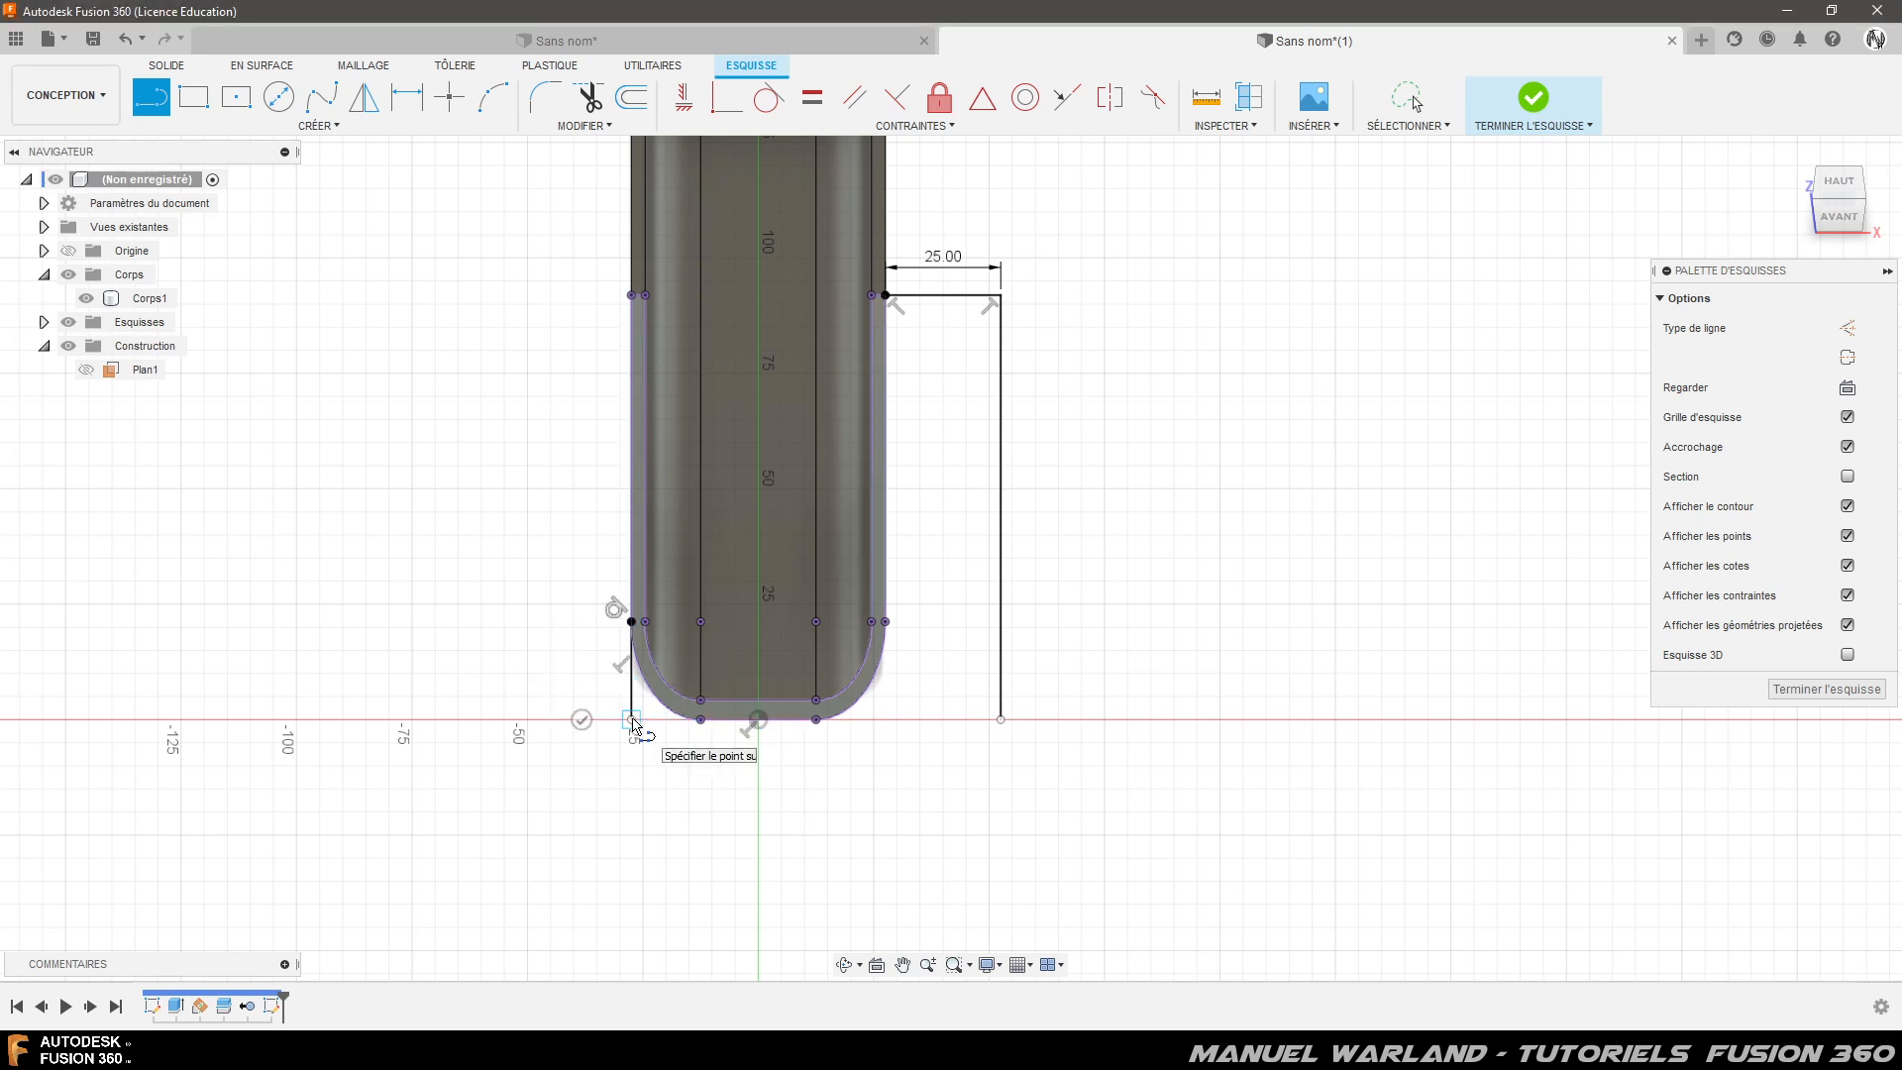
{"action": "left_click_drag", "start_coordinate": [633, 723], "coordinate": [702, 845]}
{"action": "left_click", "coordinate": [701, 842]}
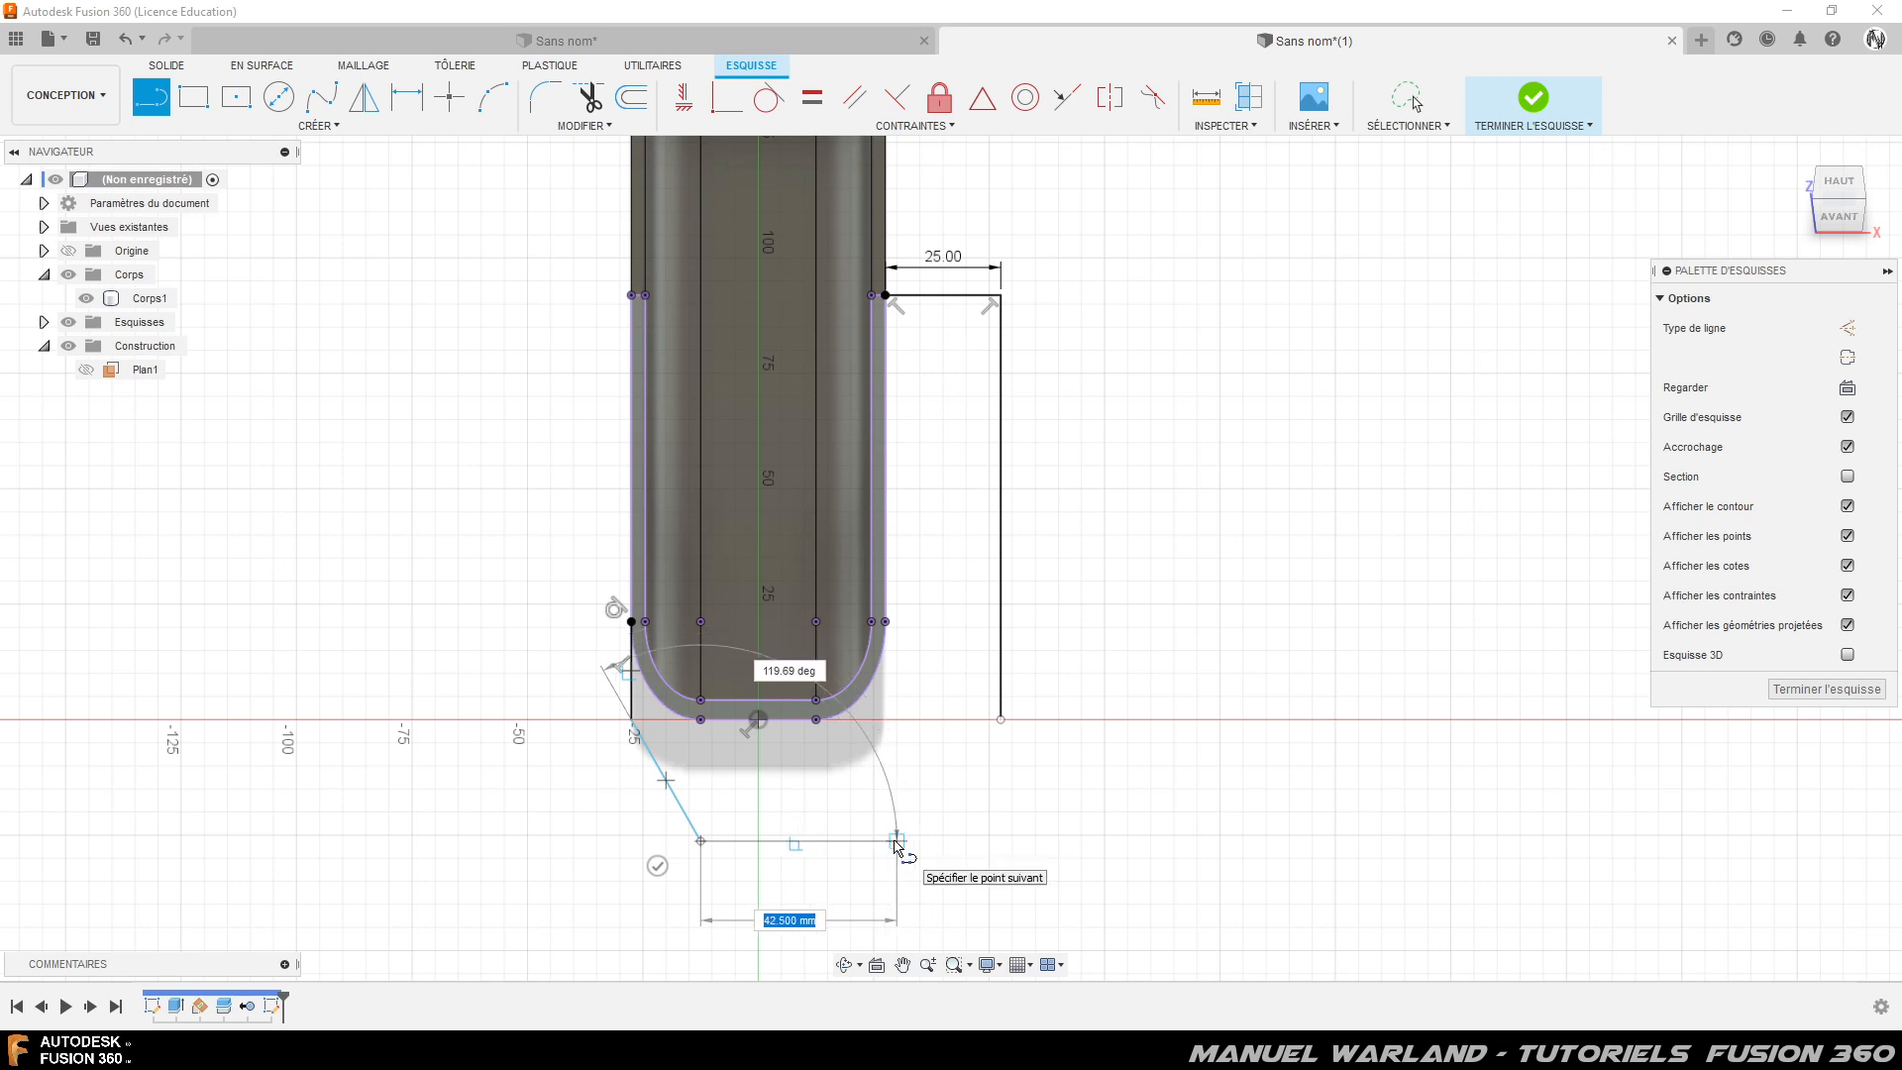
- Continue with a horizontal bottom line about 42.5 mm long and close the flange outline with a tangent arc up to the right vertical line
{"action": "left_click", "coordinate": [897, 843]}
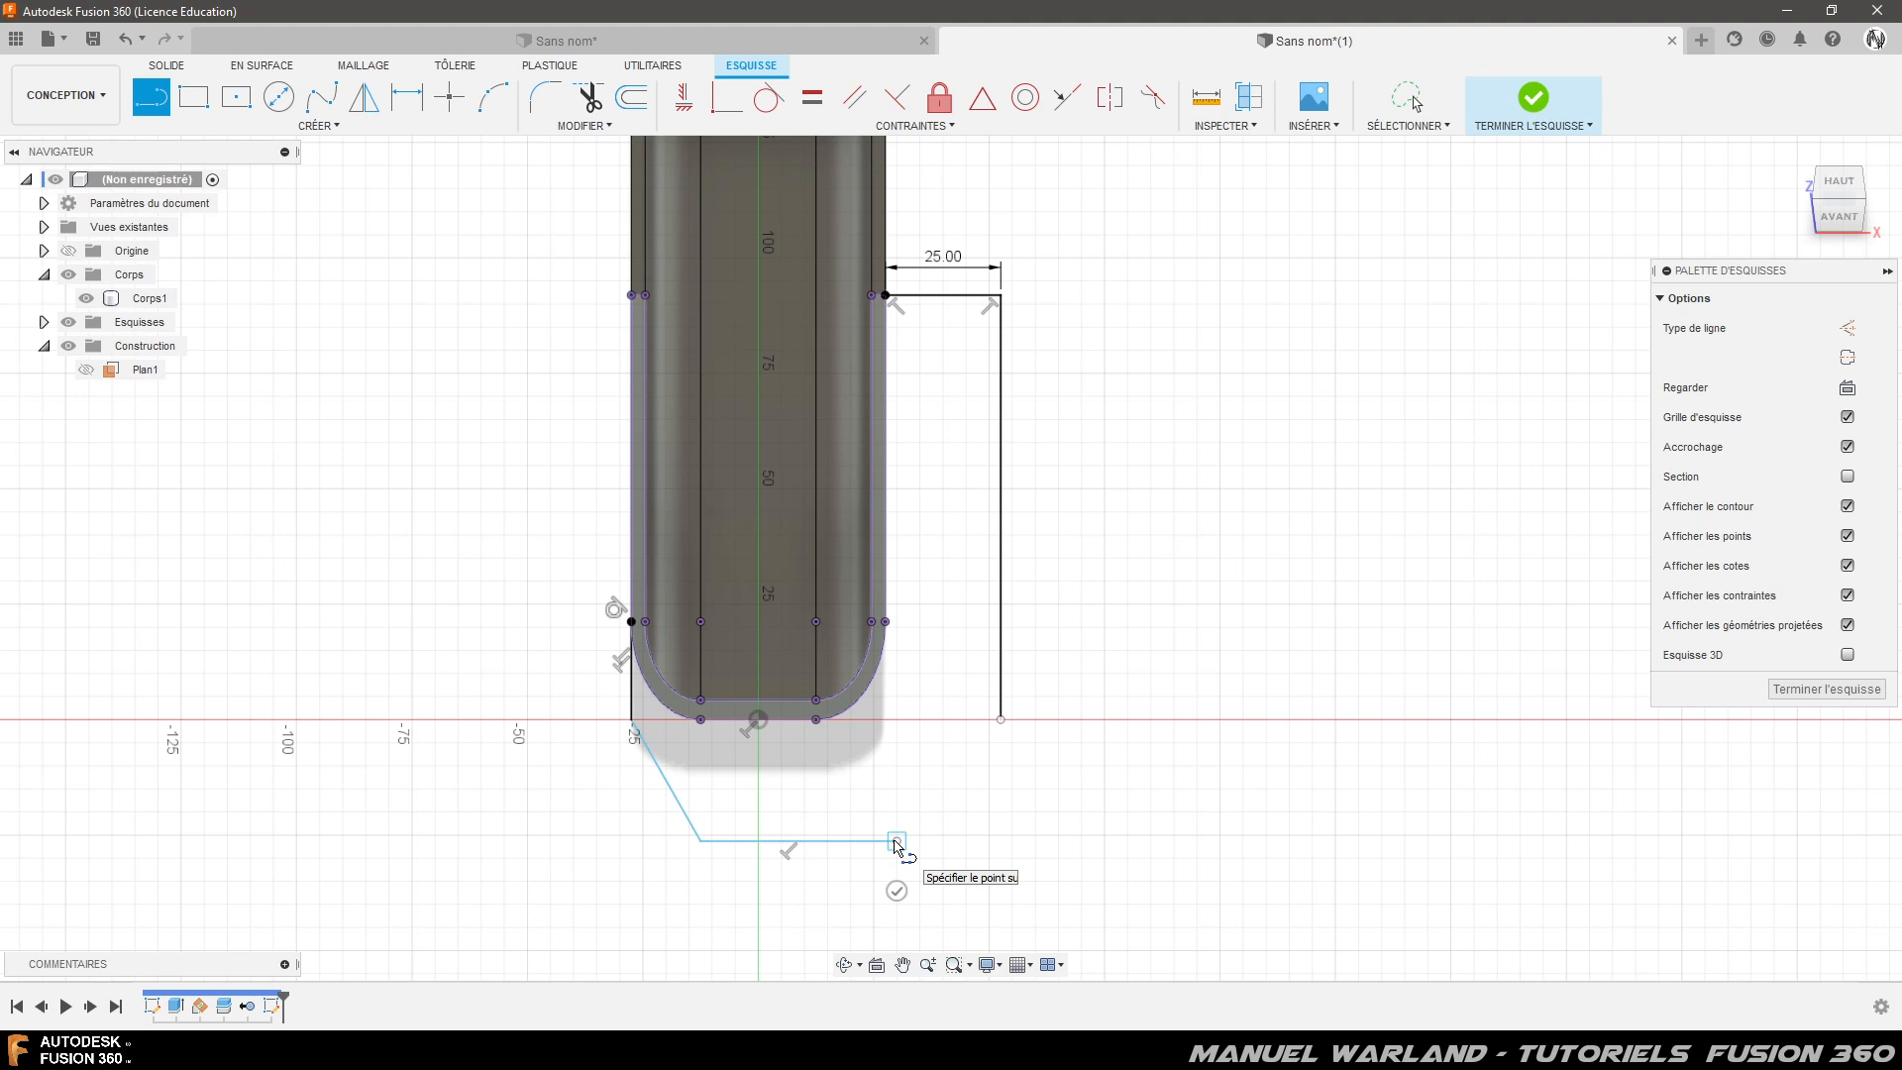
{"action": "mouse_move", "coordinate": [897, 841]}
{"action": "left_mouse_down"}
{"action": "mouse_move", "coordinate": [968, 819]}
{"action": "mouse_move", "coordinate": [1001, 728]}
{"action": "left_mouse_up"}
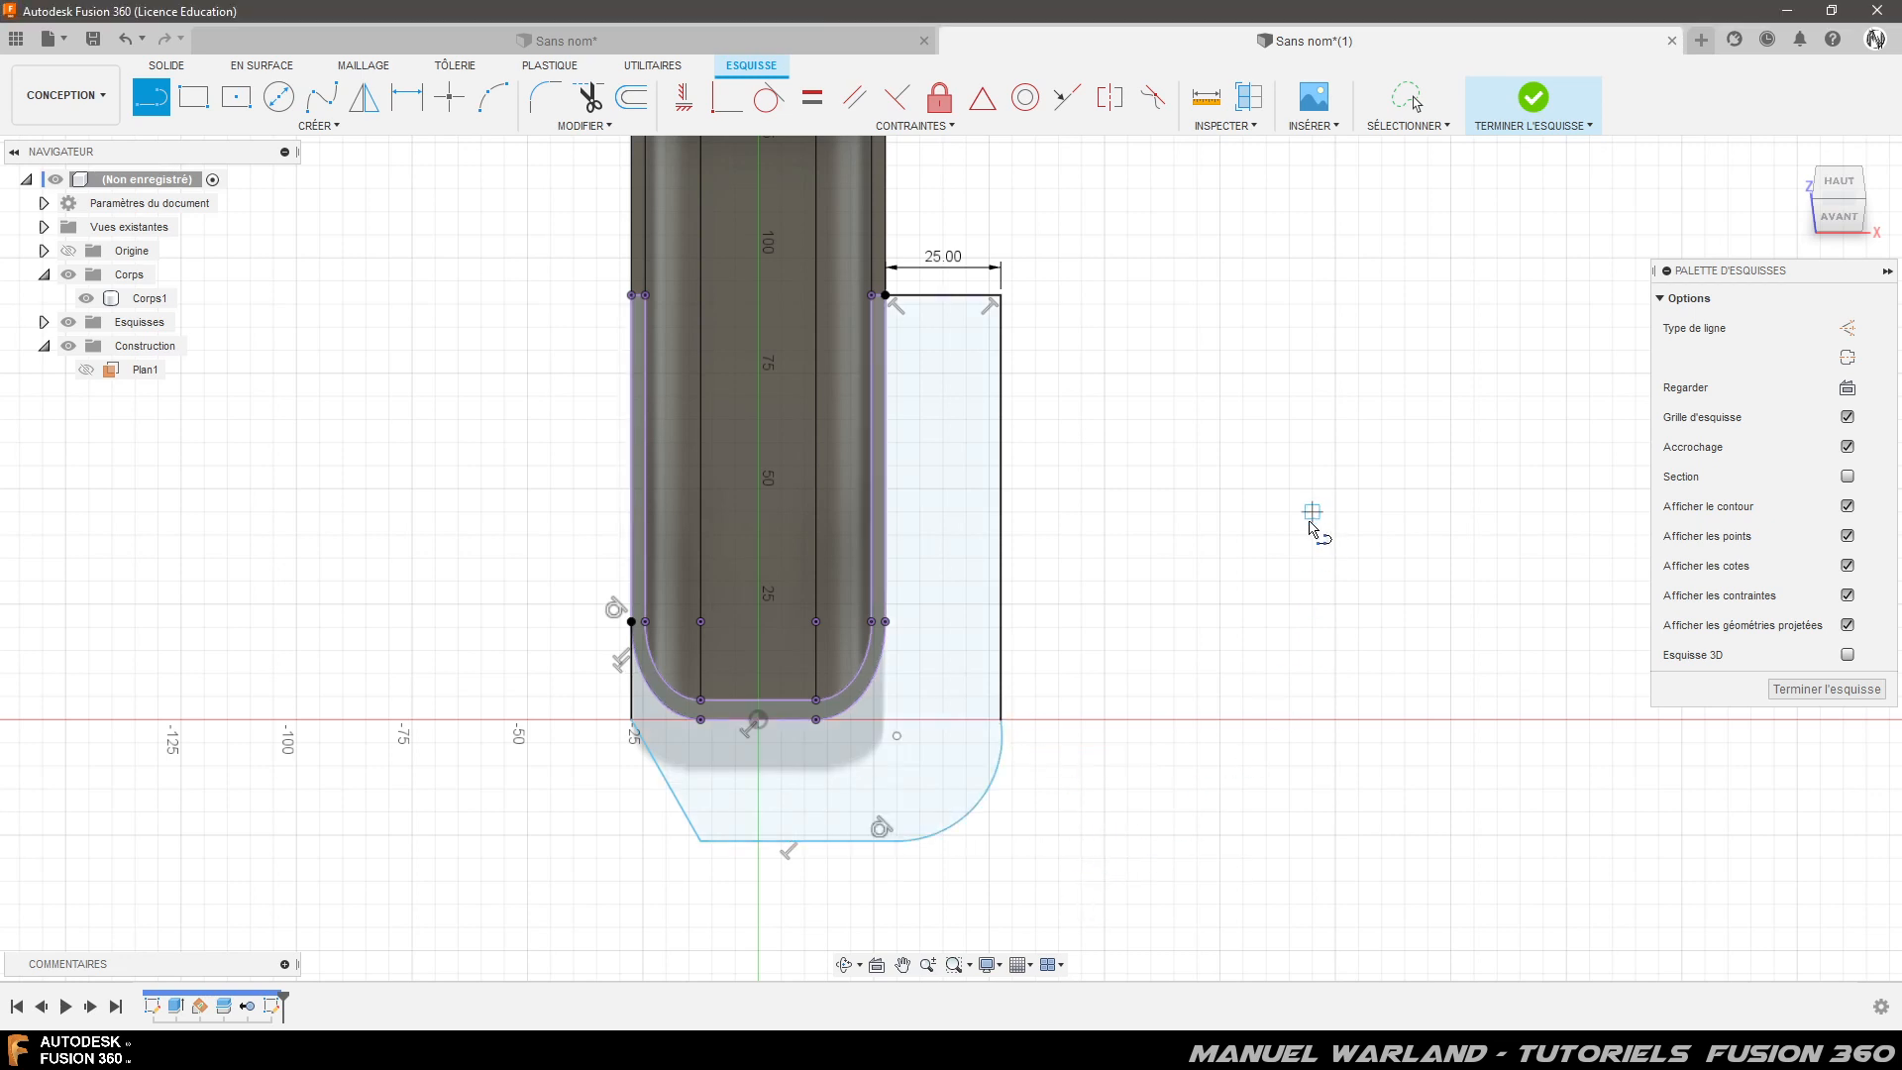
{"action": "key", "text": "Escape"}
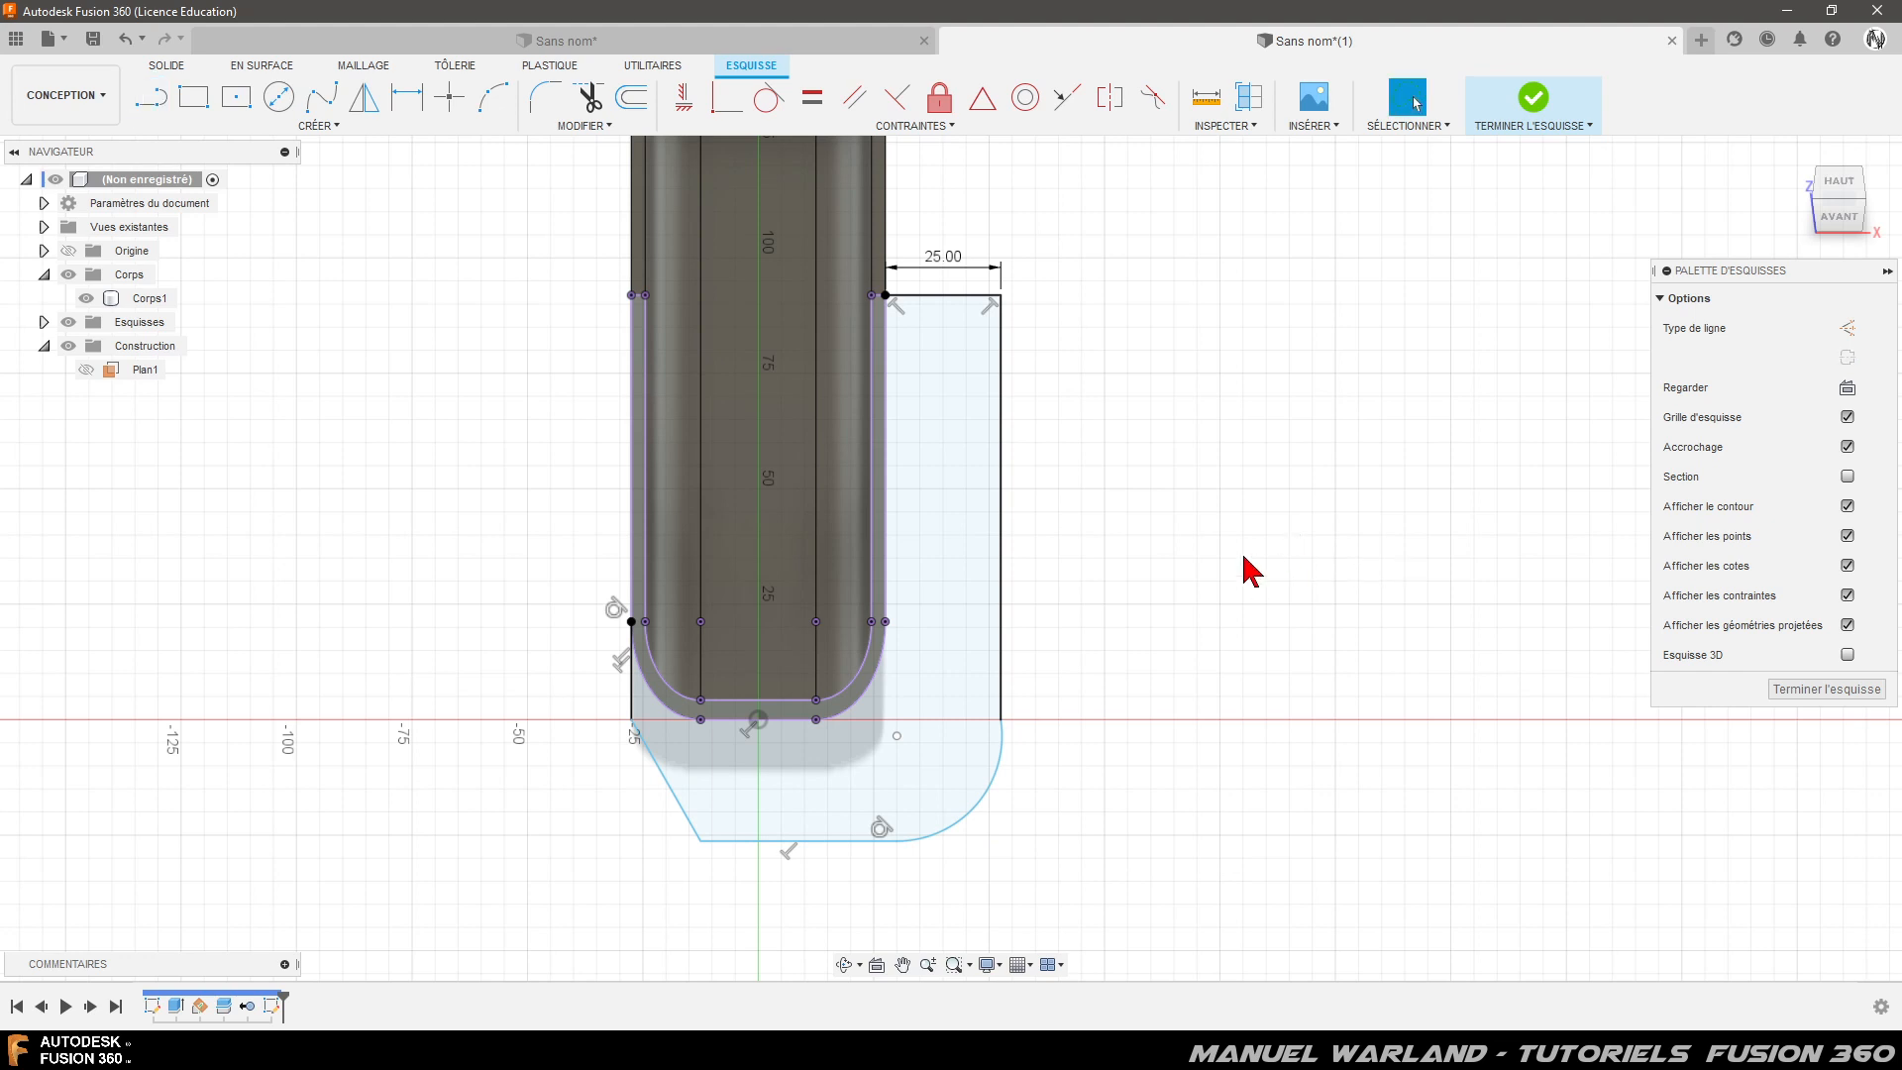
- Make the lower-right arc tangent to the flange outline's right vertical line
{"action": "left_click", "coordinate": [767, 103]}
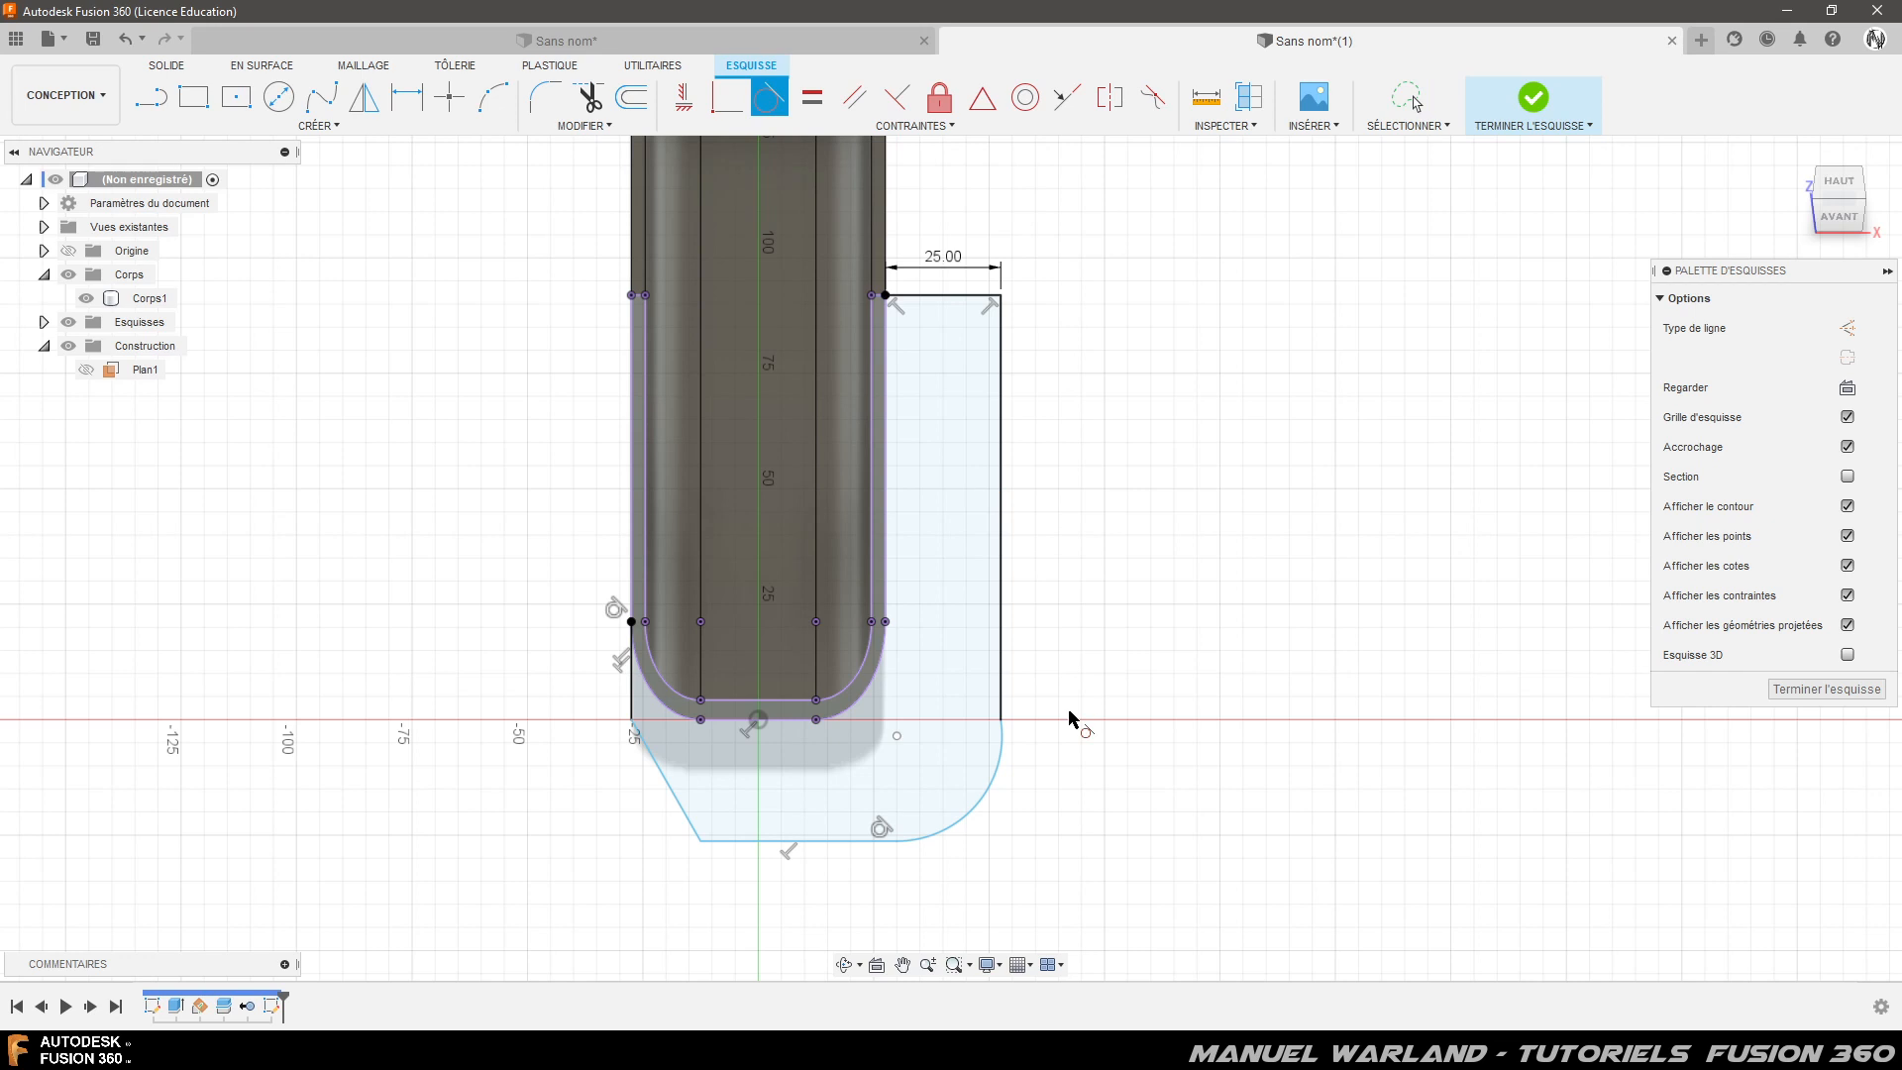
{"action": "left_click", "coordinate": [1000, 764]}
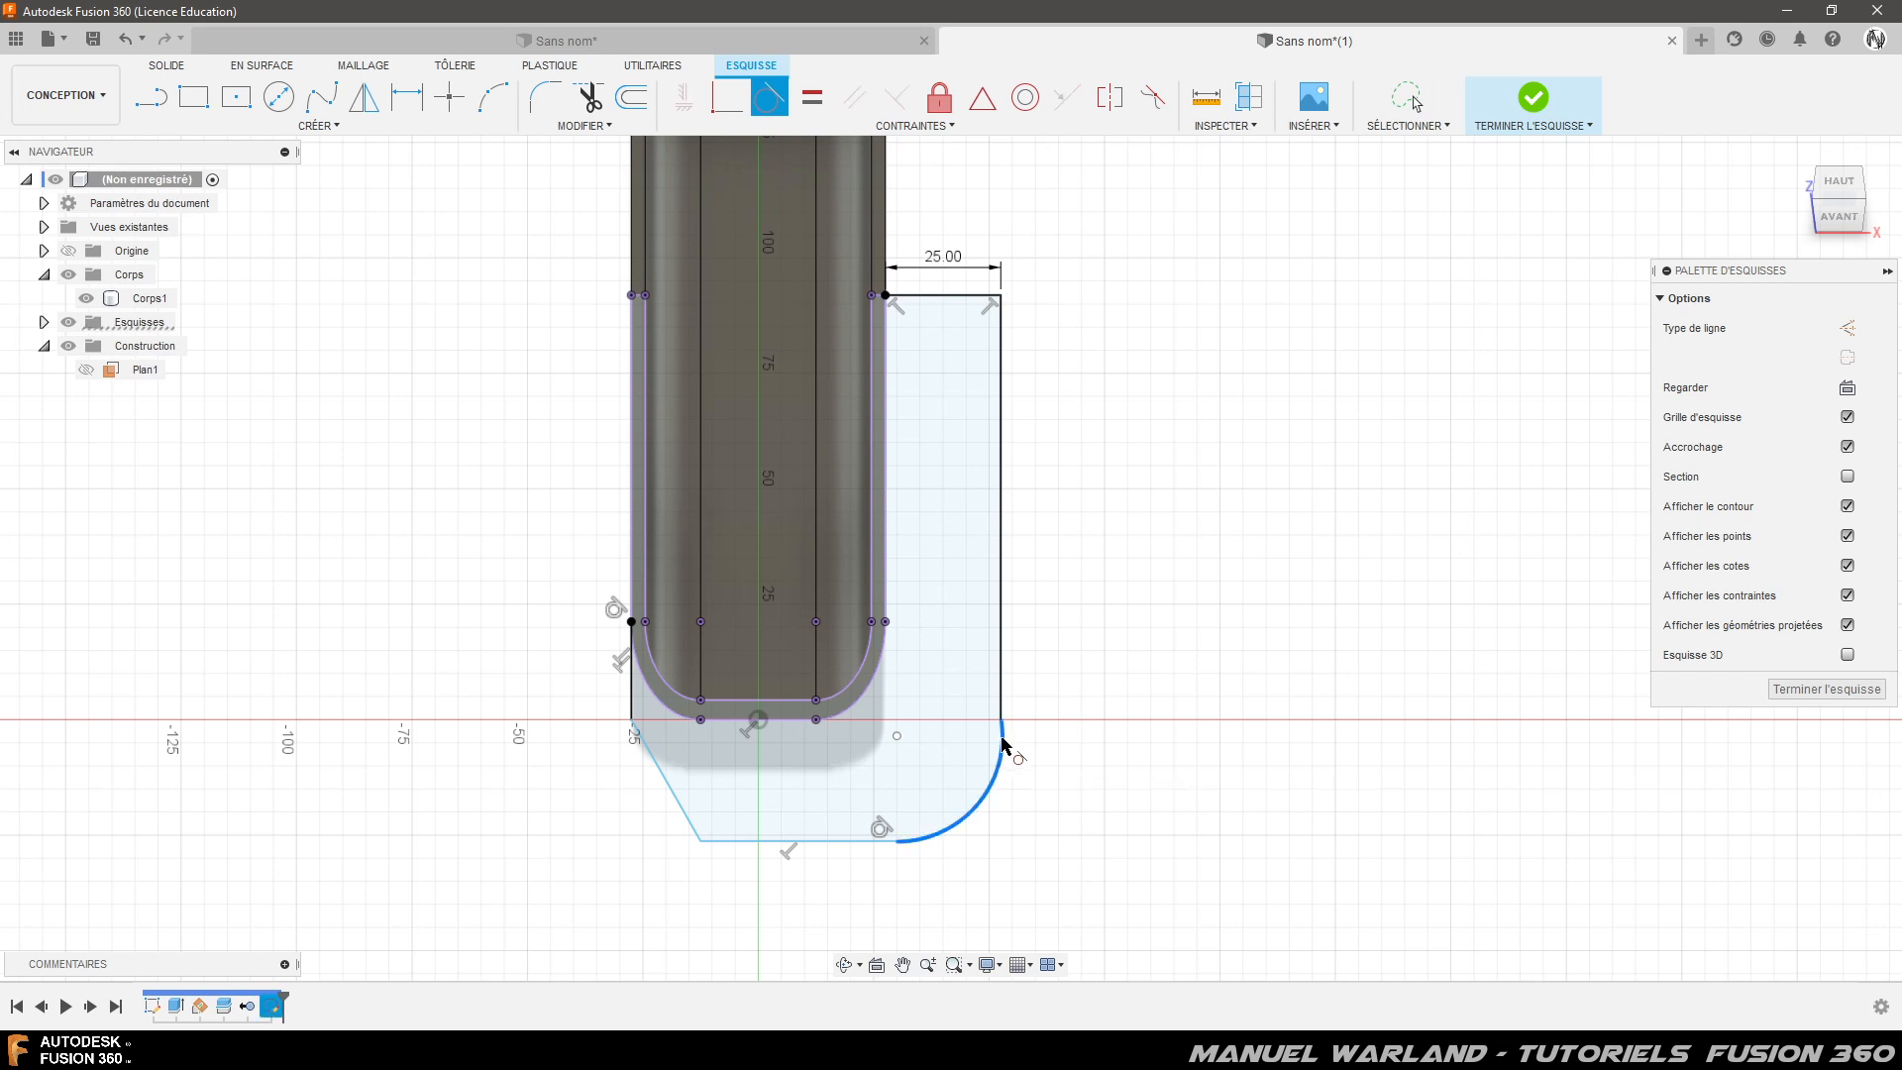
{"action": "left_click", "coordinate": [1001, 691]}
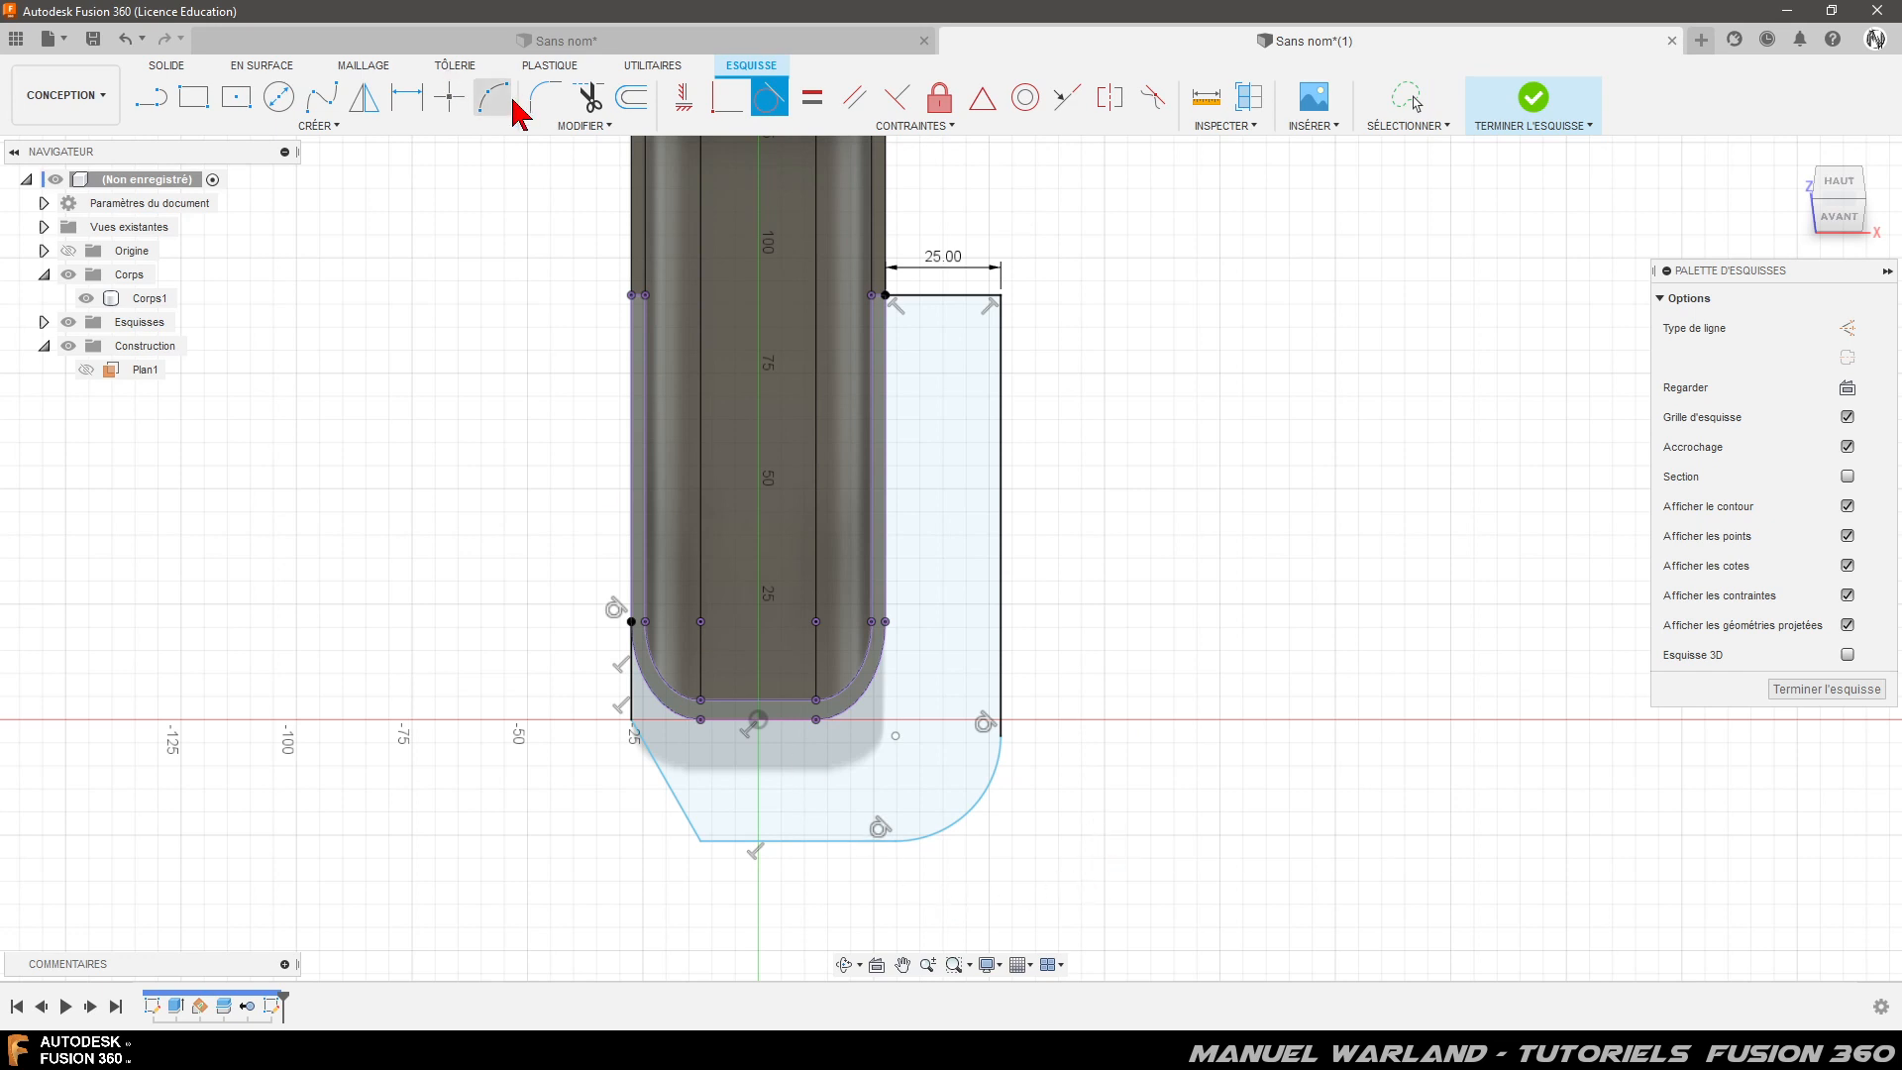
- Fillet the flange outline's lower-left corner, between the sloped and bottom lines, with a 20 mm radius
{"action": "left_click", "coordinate": [544, 101]}
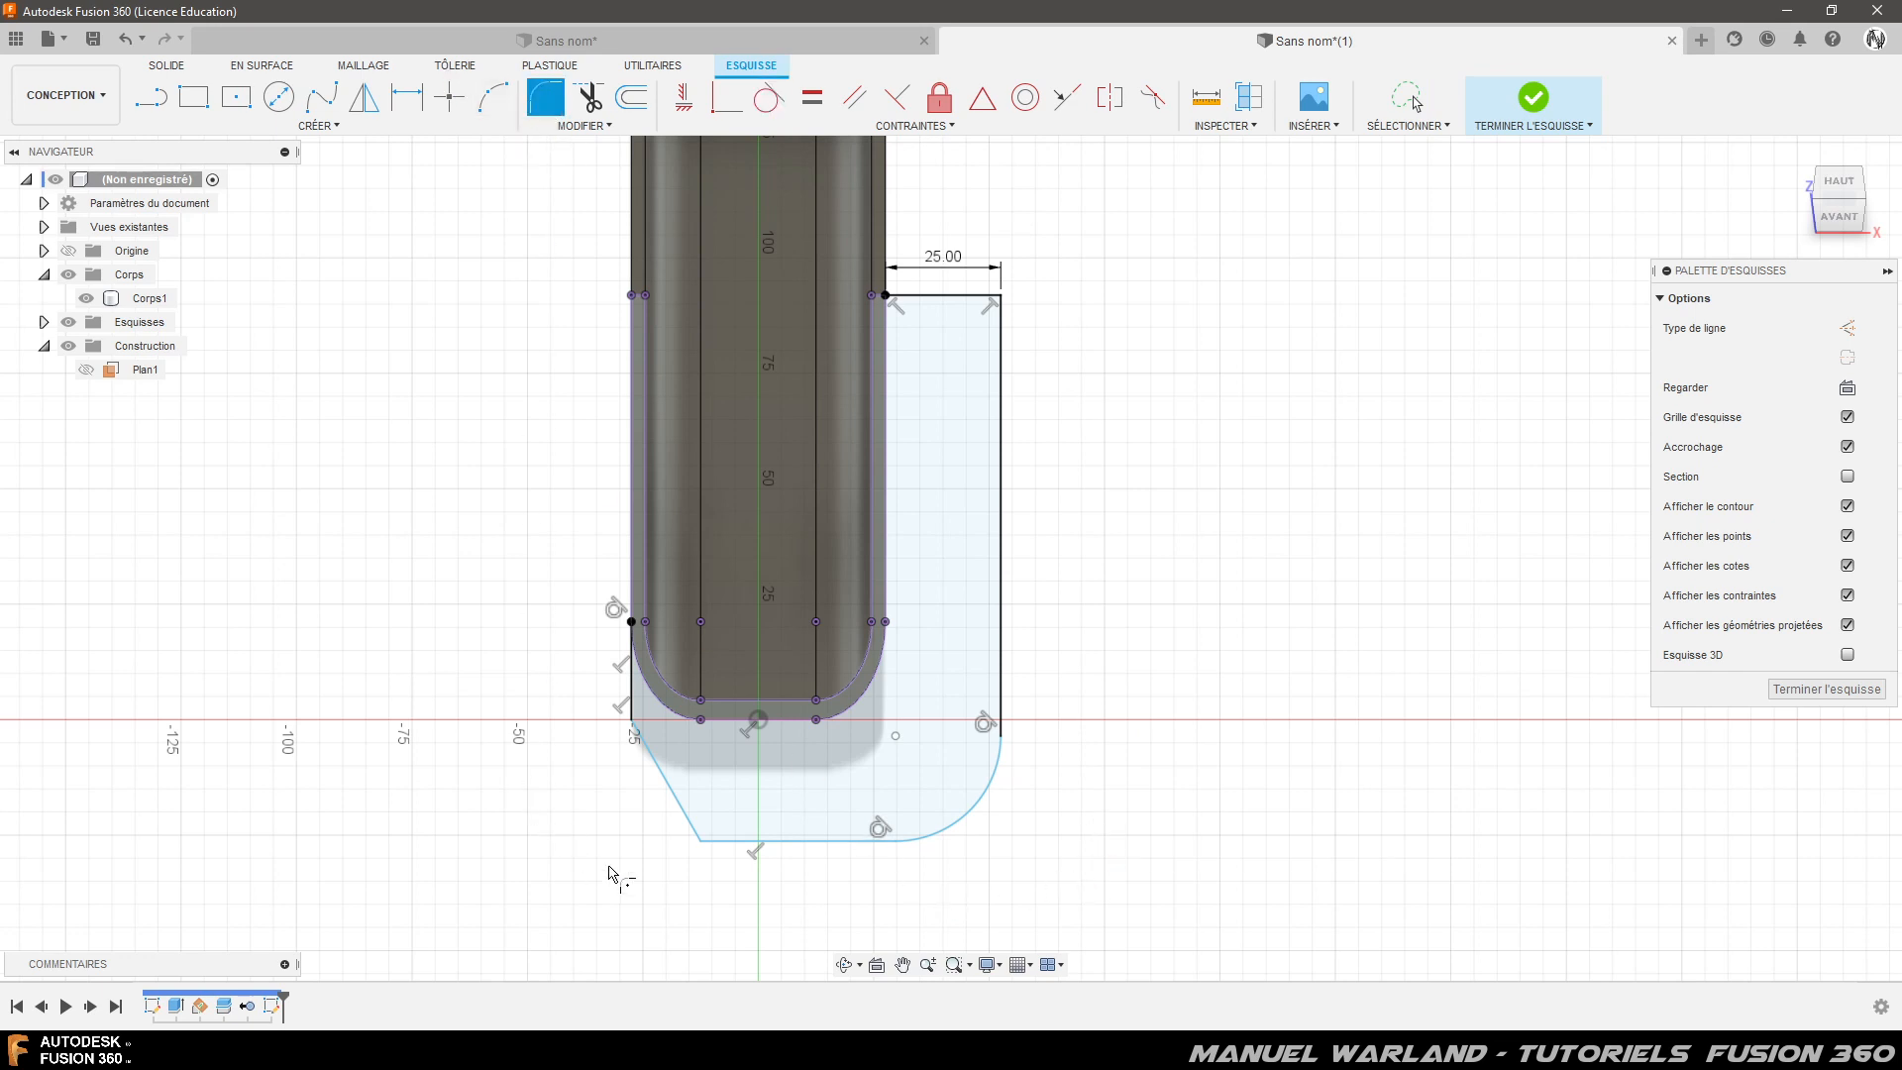
{"action": "left_click", "coordinate": [696, 842]}
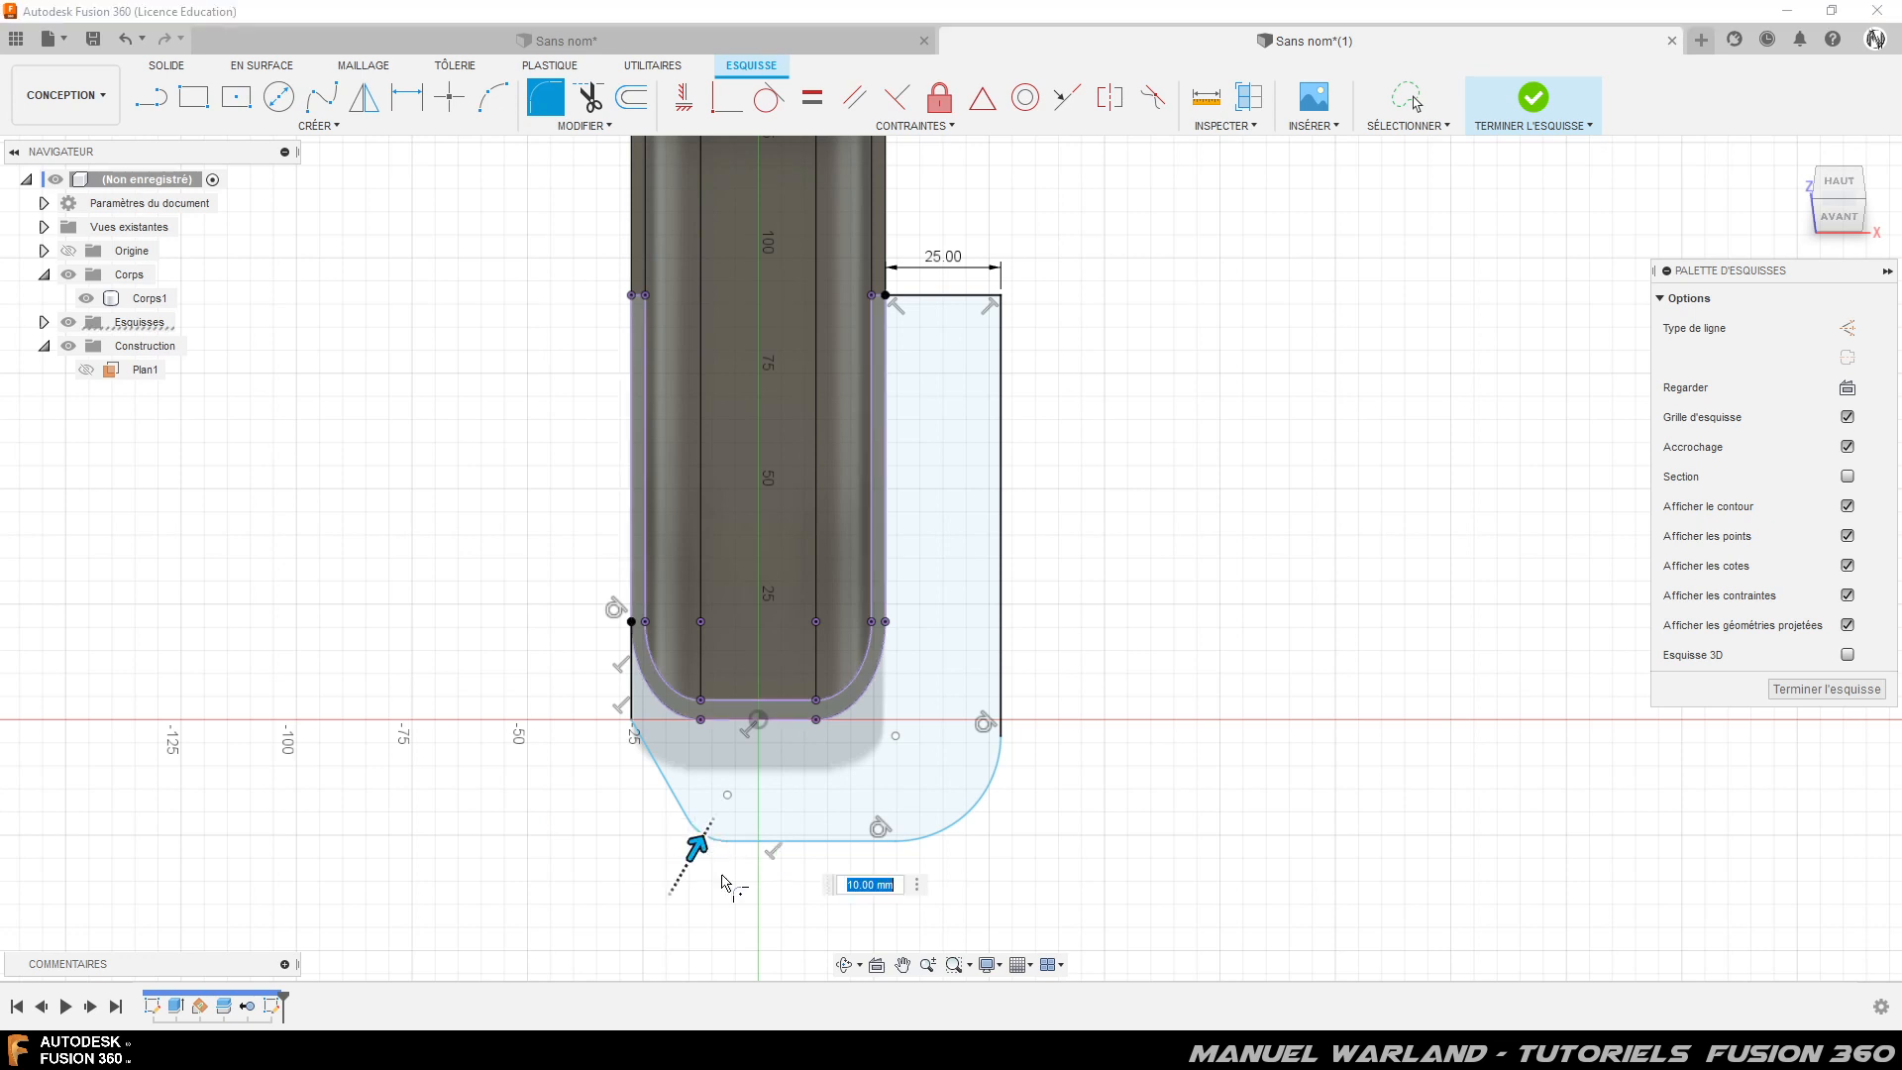
{"action": "type", "text": "20"}
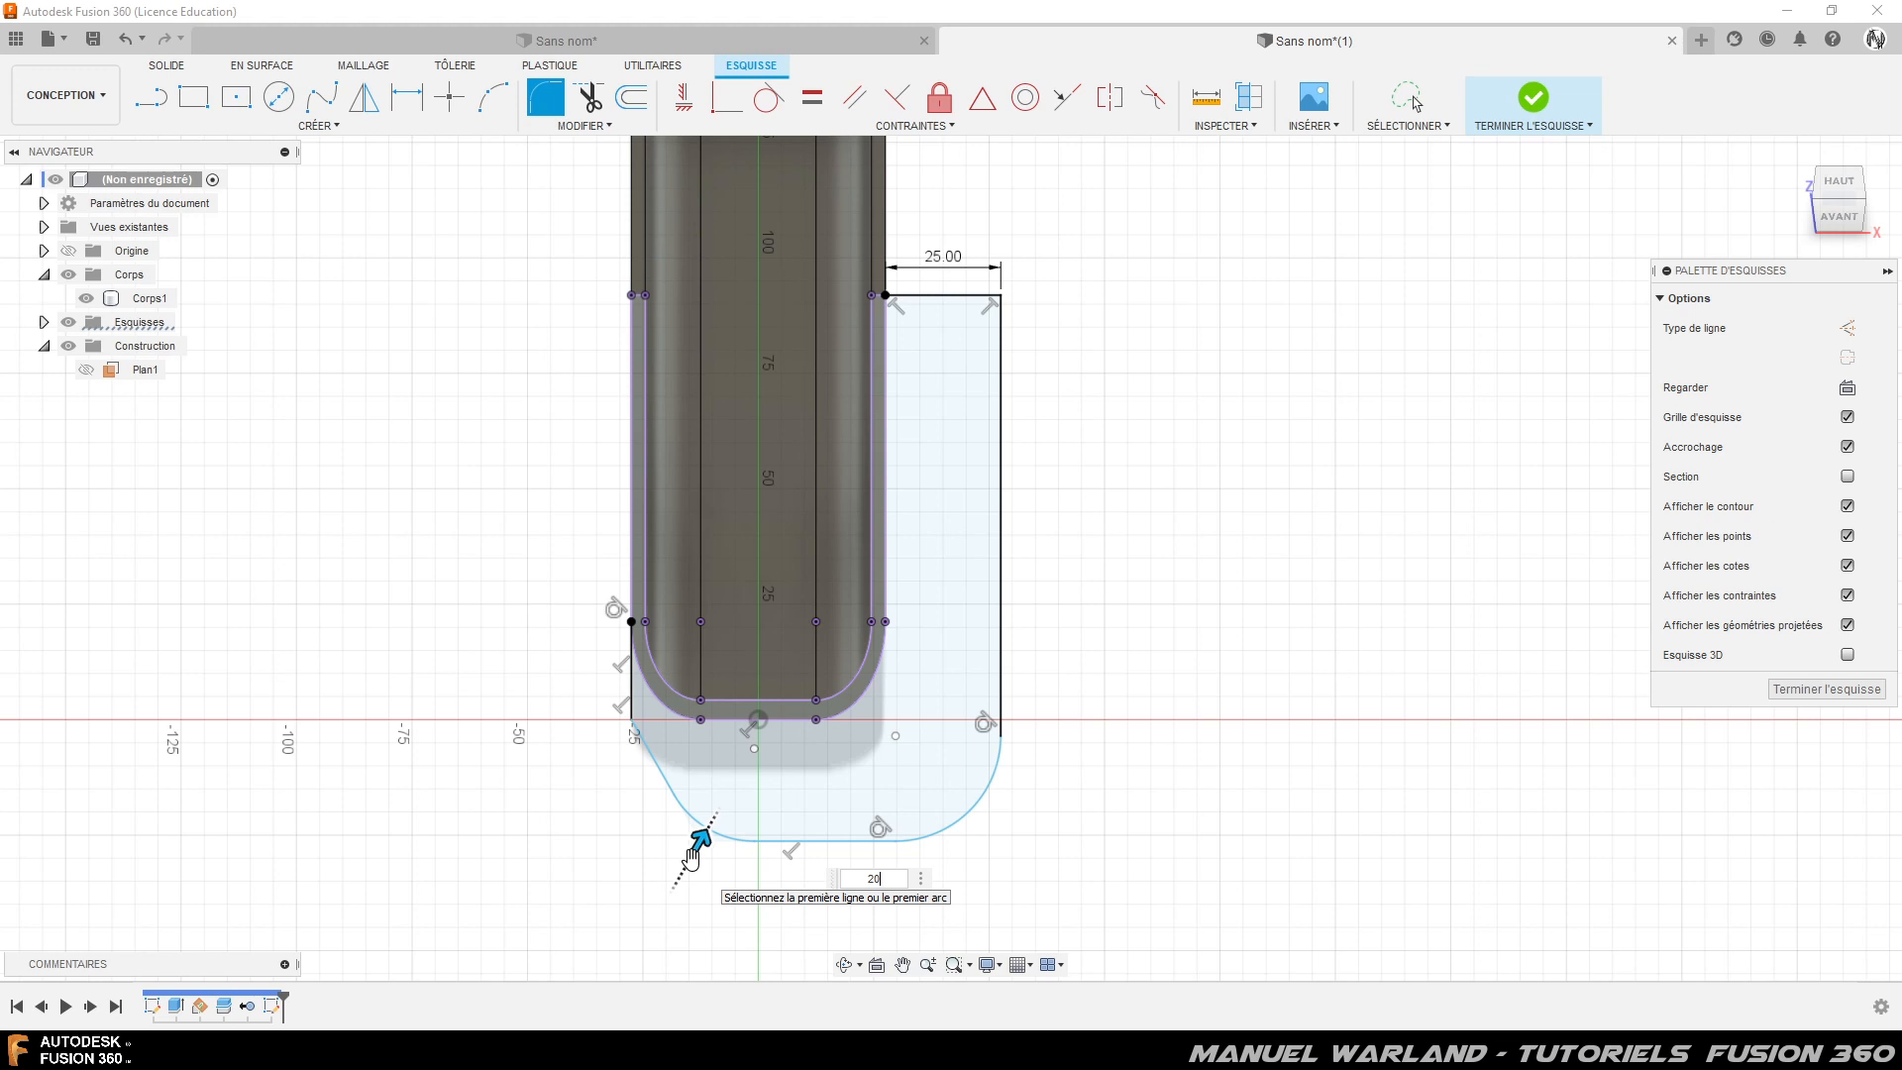
{"action": "key", "text": "Return"}
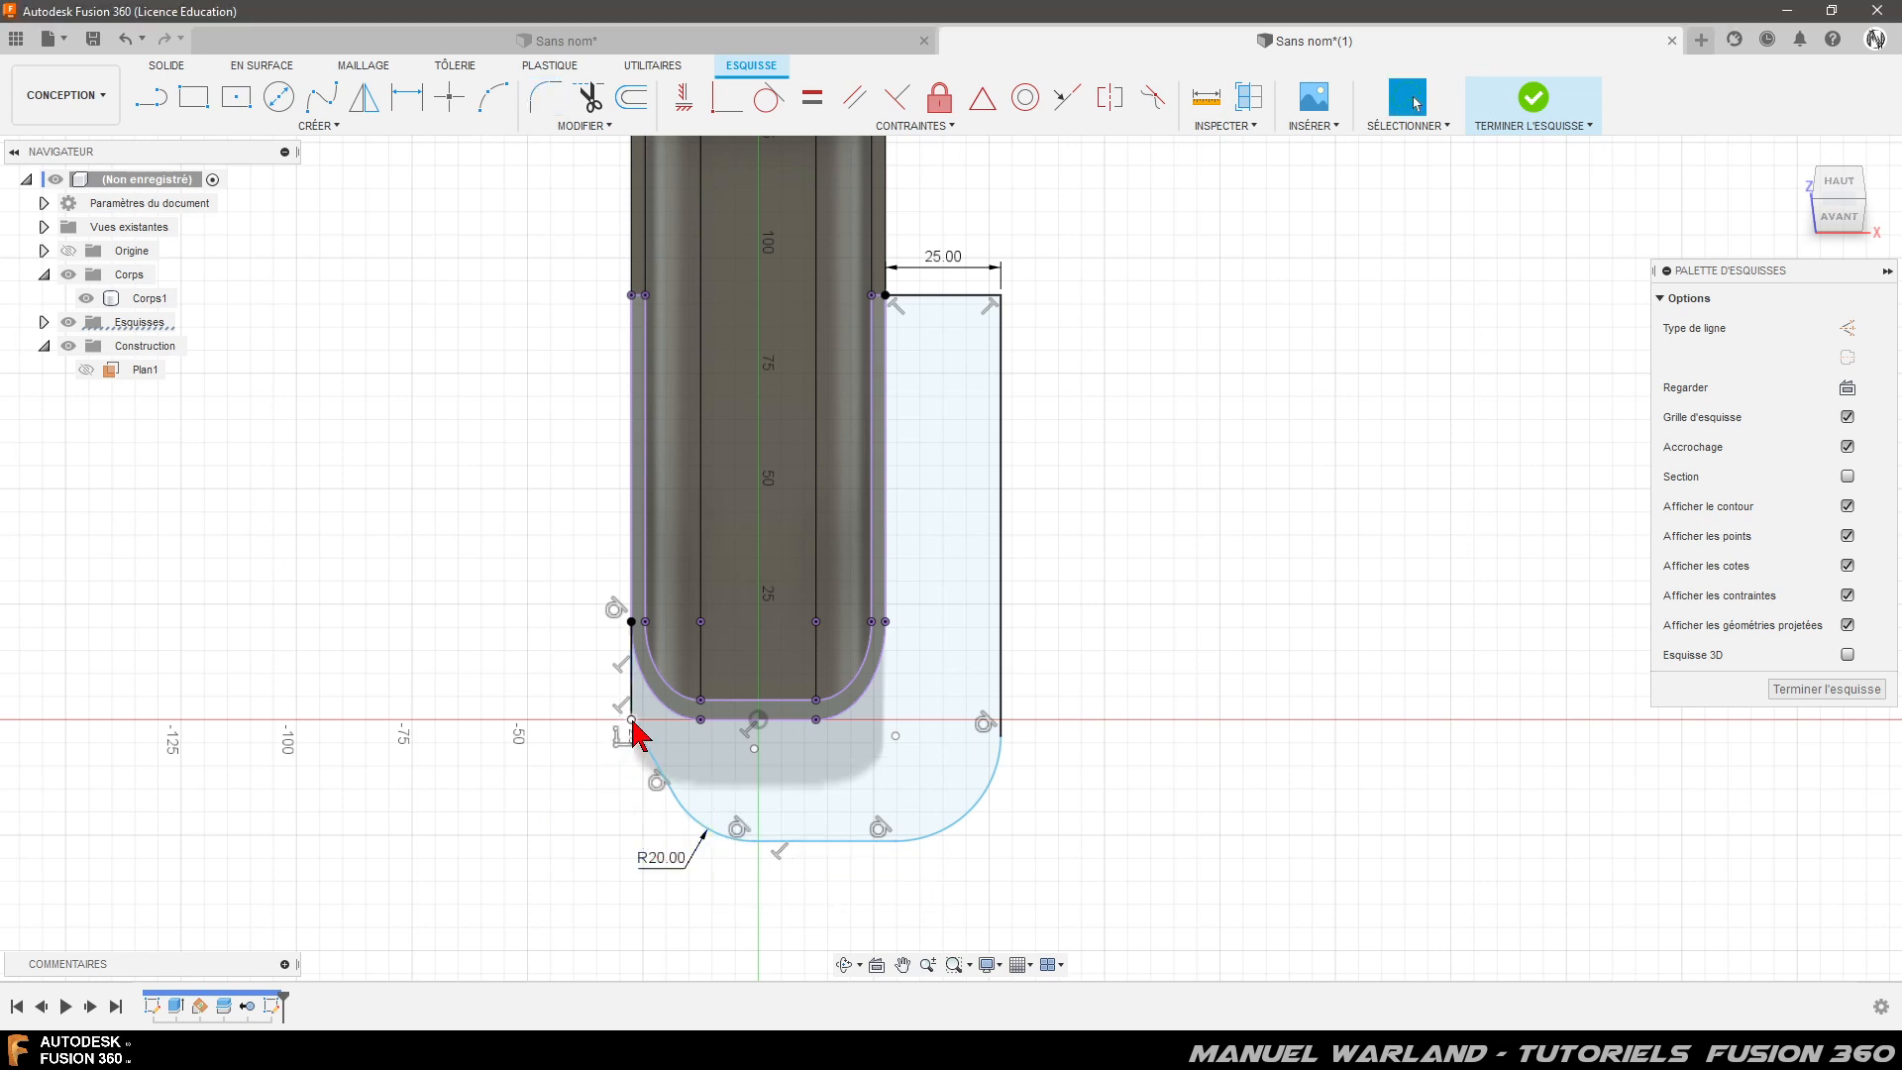
- Fillet the corner between the short left vertical line and the sloped line with a 15 mm radius
{"action": "left_click", "coordinate": [544, 97]}
{"action": "left_click", "coordinate": [633, 721]}
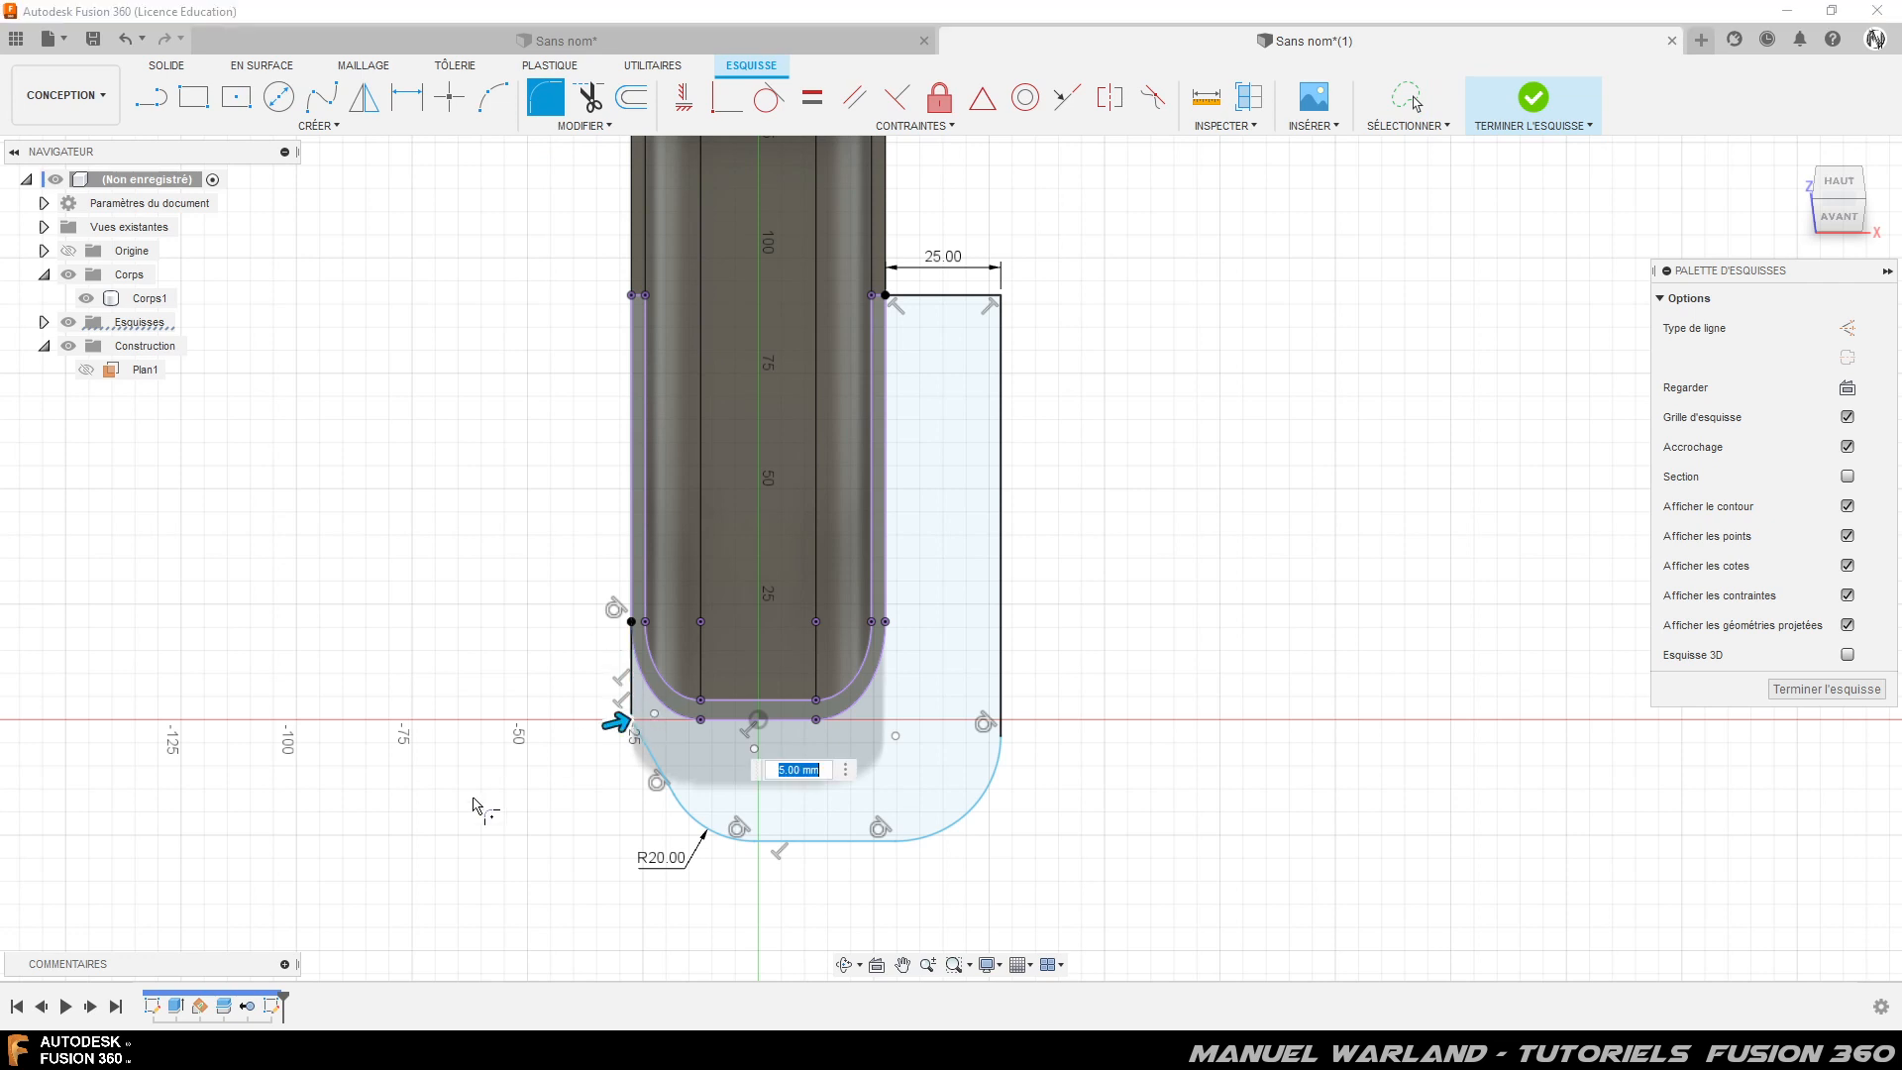
{"action": "type", "text": "15"}
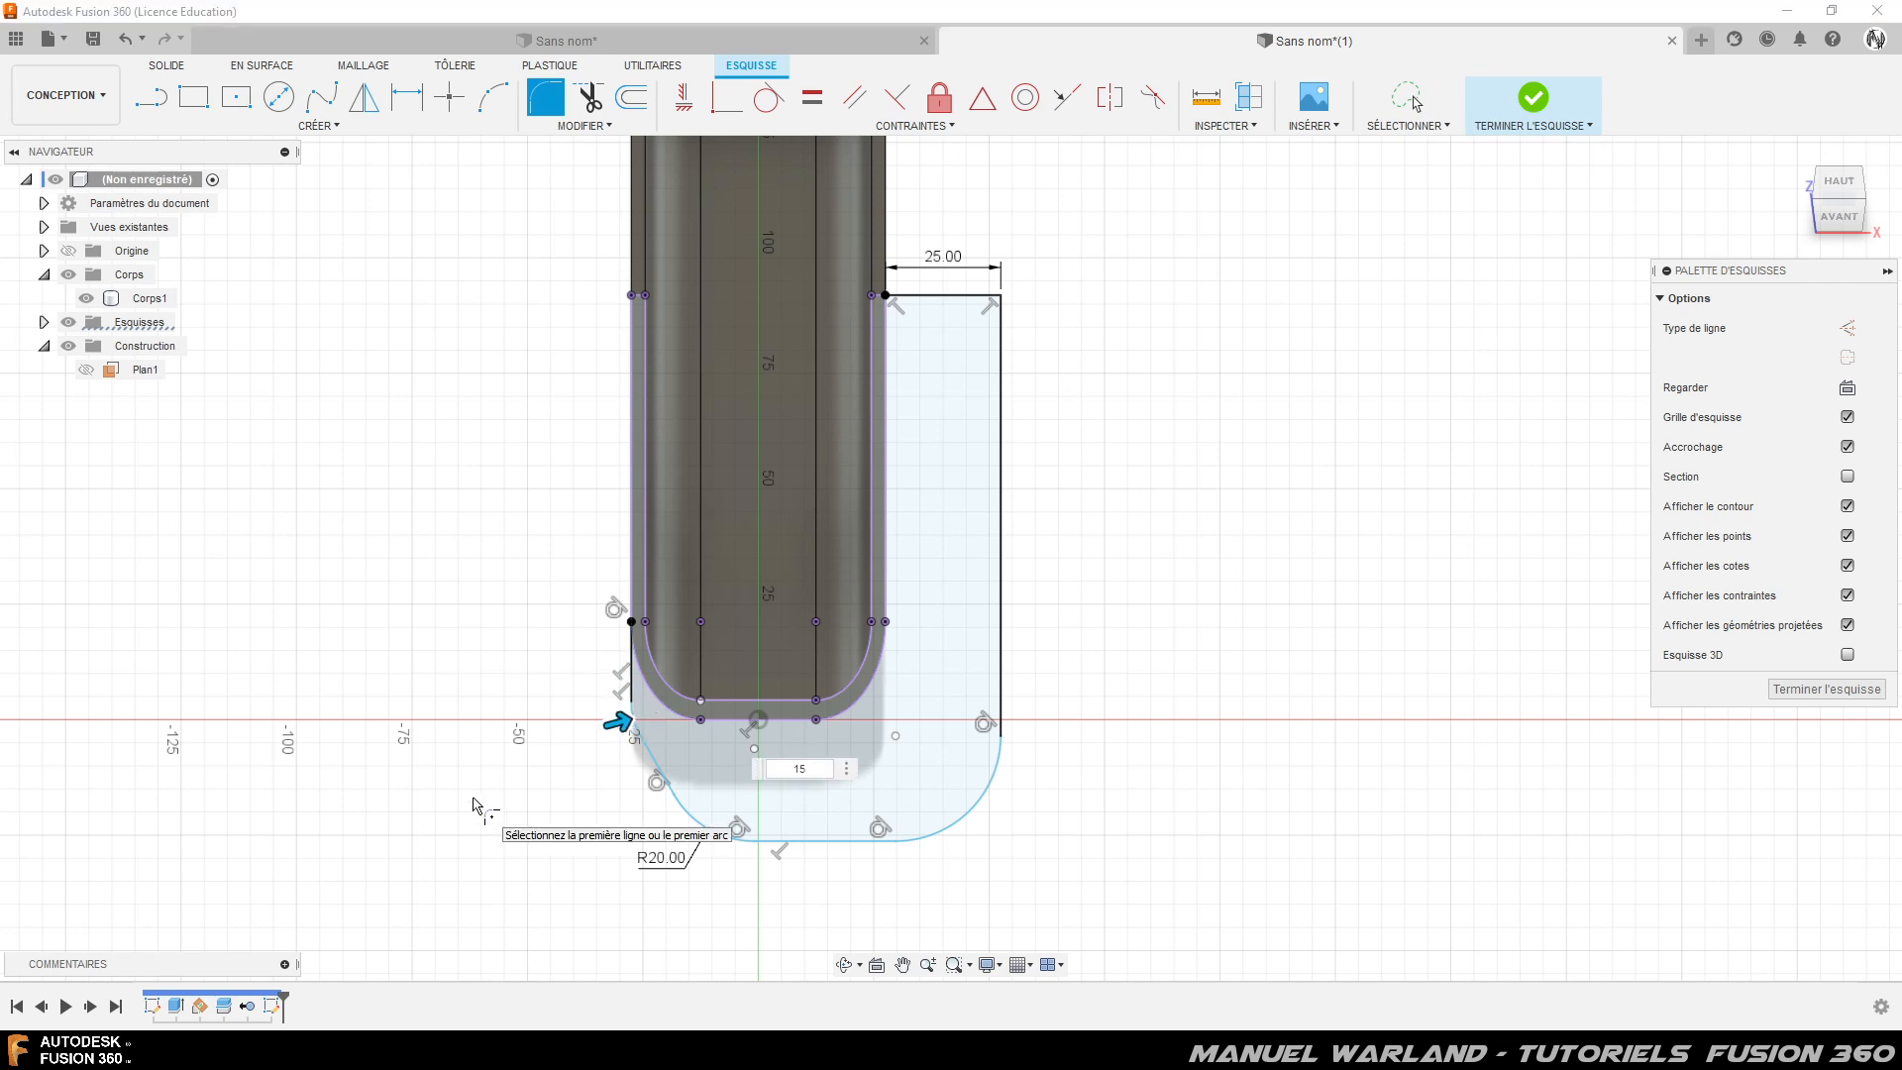
{"action": "key", "text": "Return"}
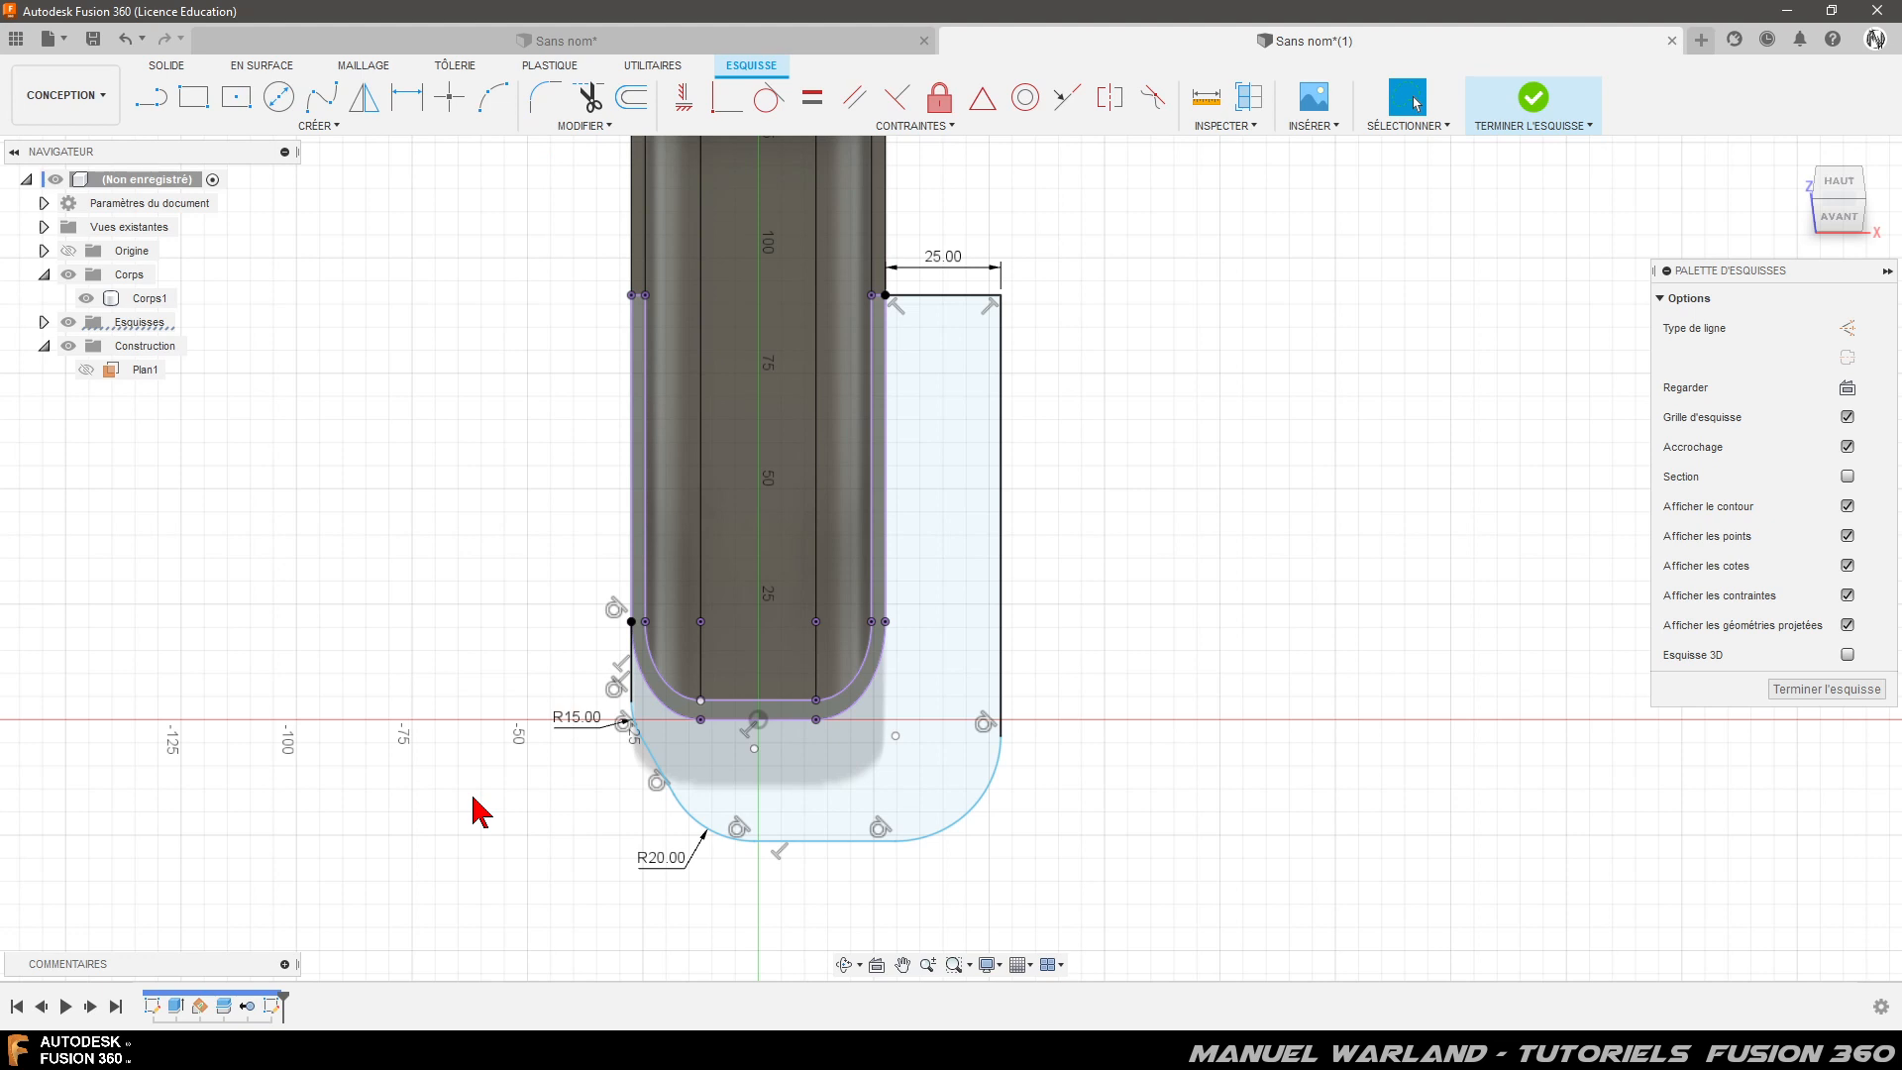
- Constrain the 15 mm fillet's centre point coincident with the projected U profile's lower-left inner point
{"action": "scroll", "coordinate": [743, 734], "scroll_direction": "up", "scroll_amount": 8}
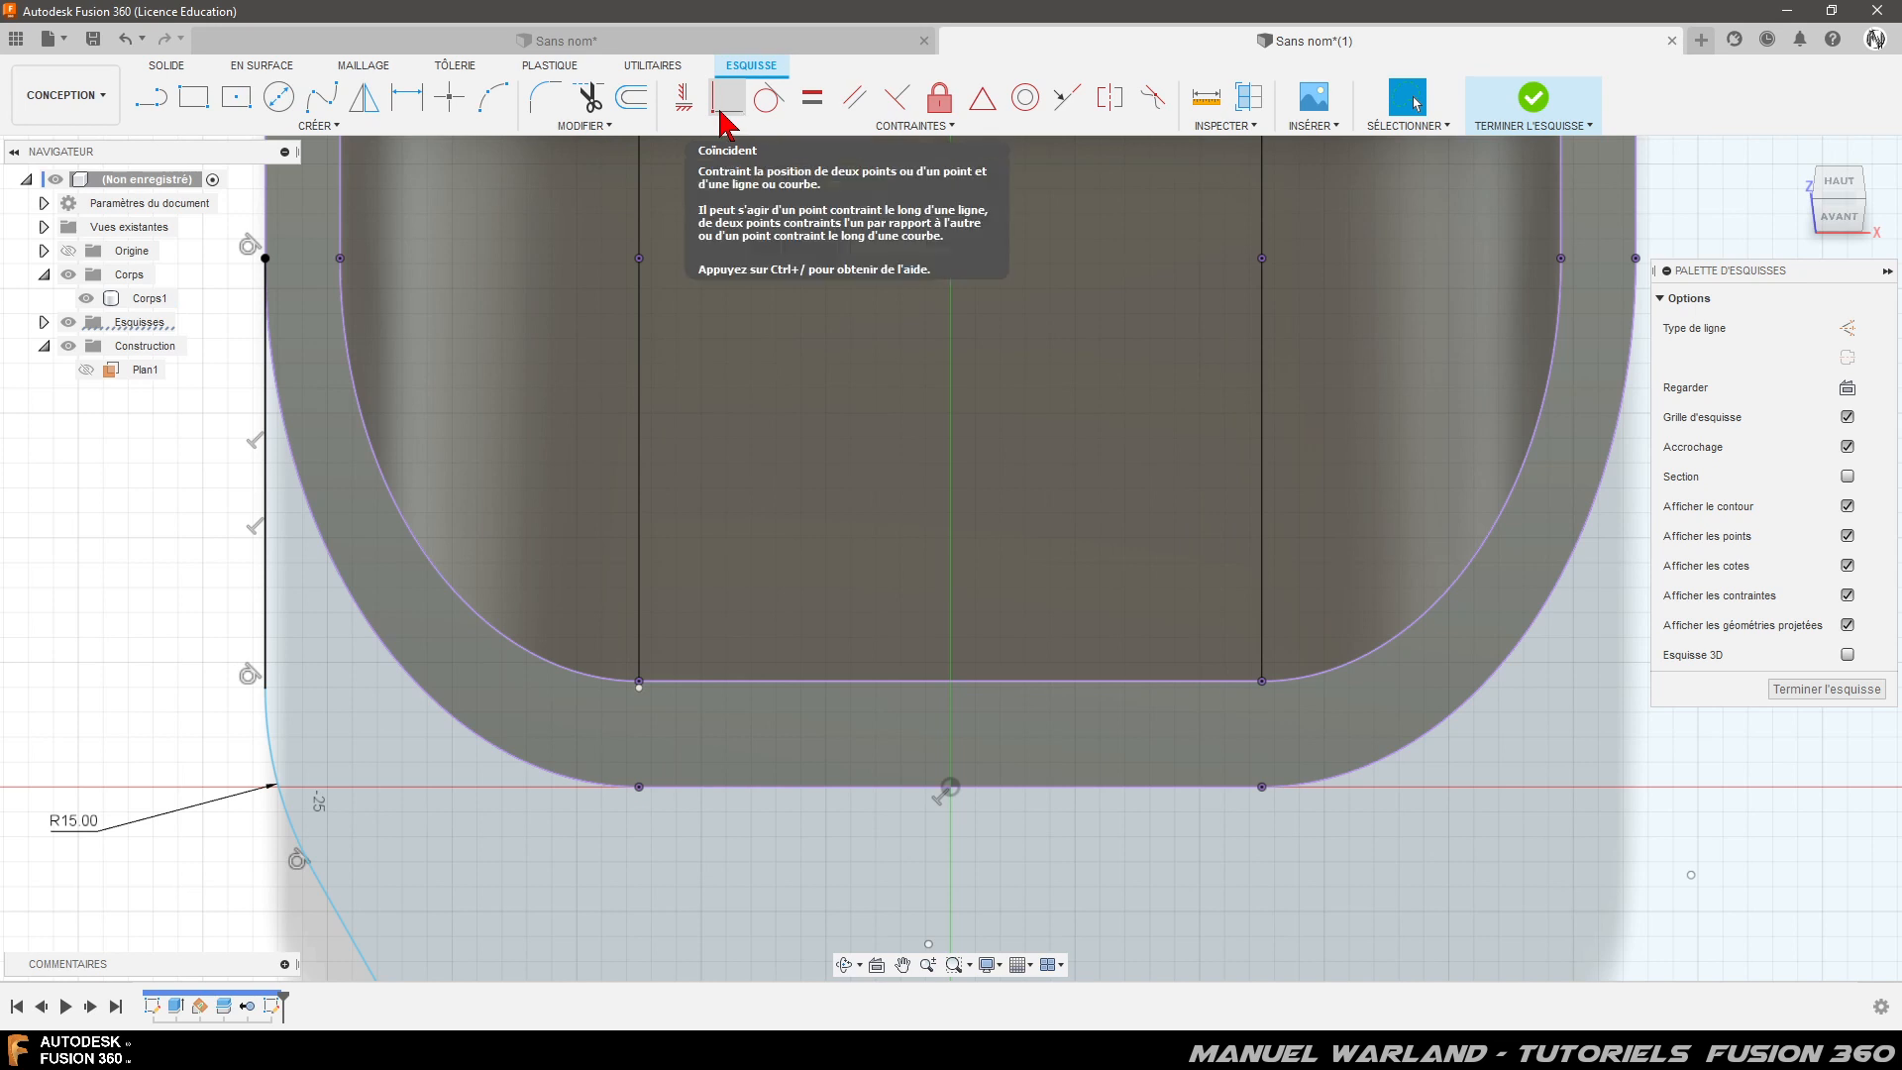
{"action": "left_click", "coordinate": [722, 113]}
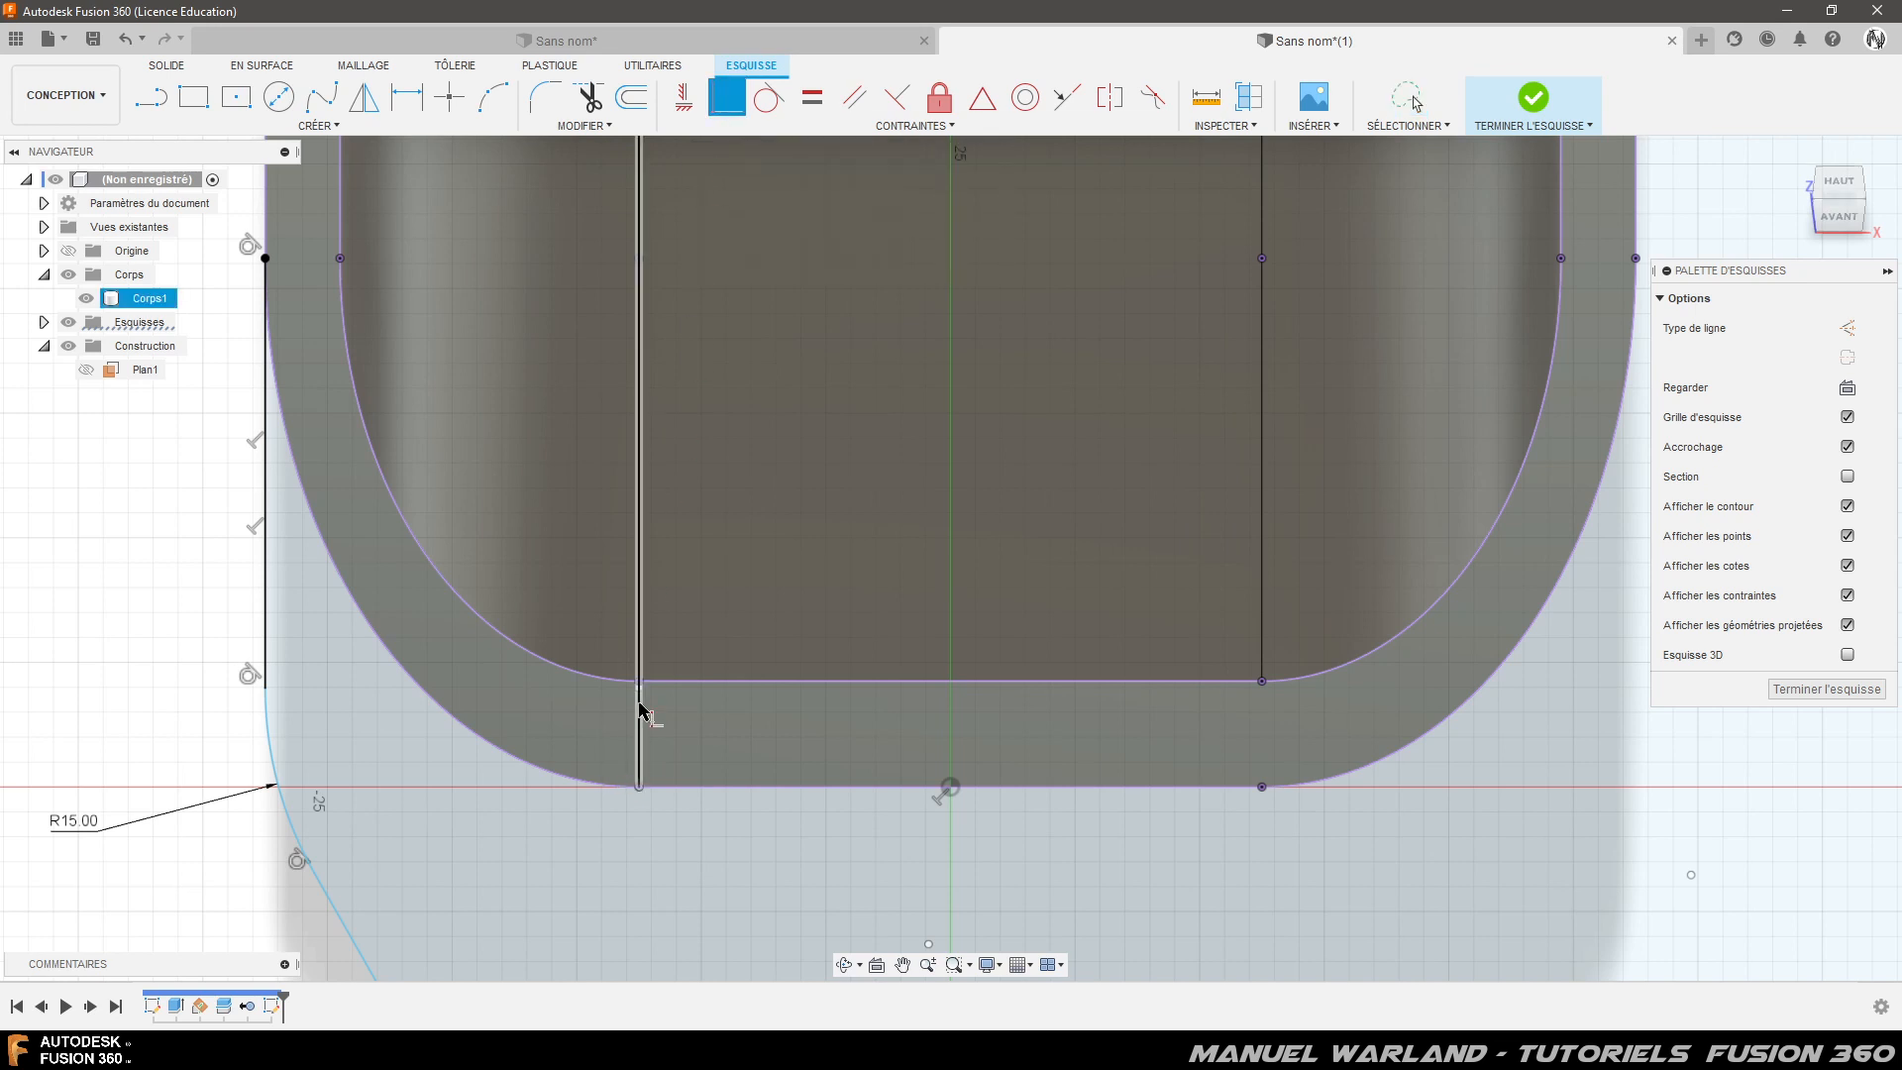
{"action": "scroll", "coordinate": [641, 709], "scroll_direction": "up", "scroll_amount": 2}
{"action": "left_click", "coordinate": [639, 684]}
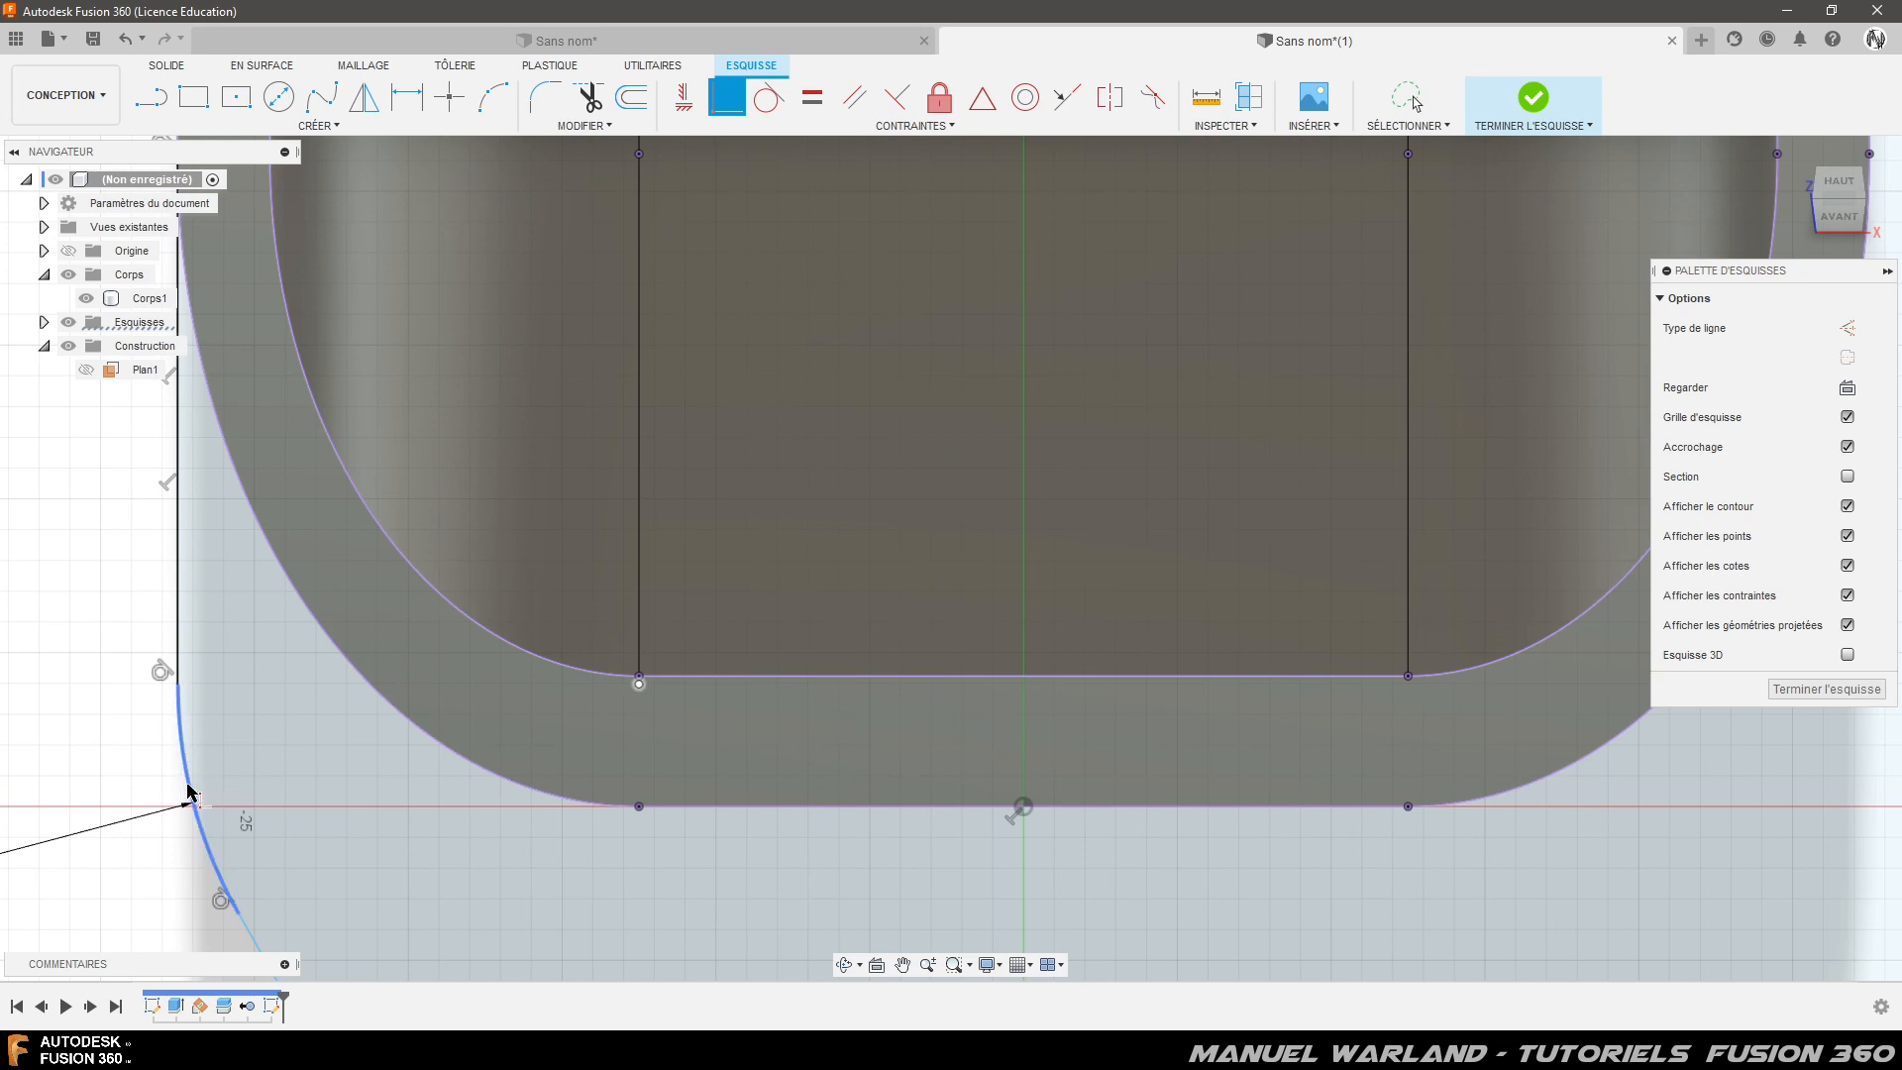
{"action": "left_click", "coordinate": [640, 685]}
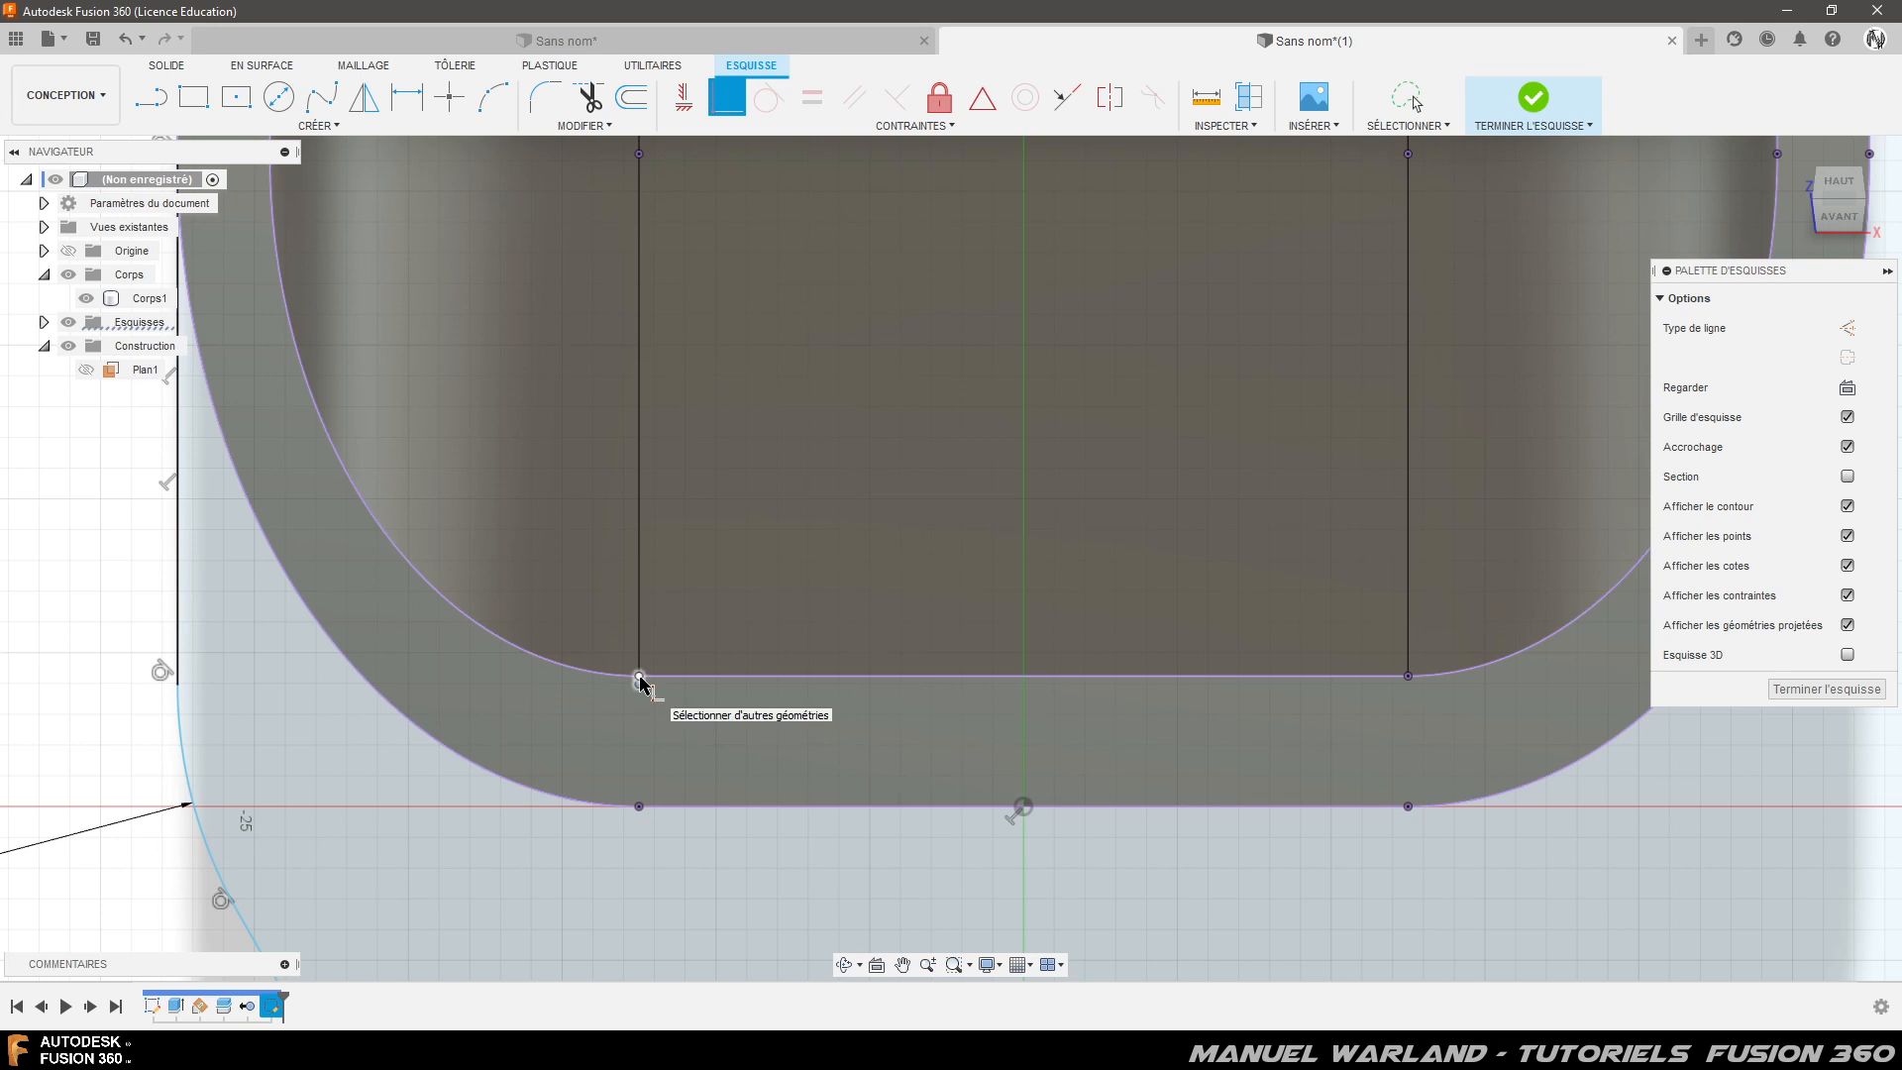
{"action": "left_click", "coordinate": [640, 684]}
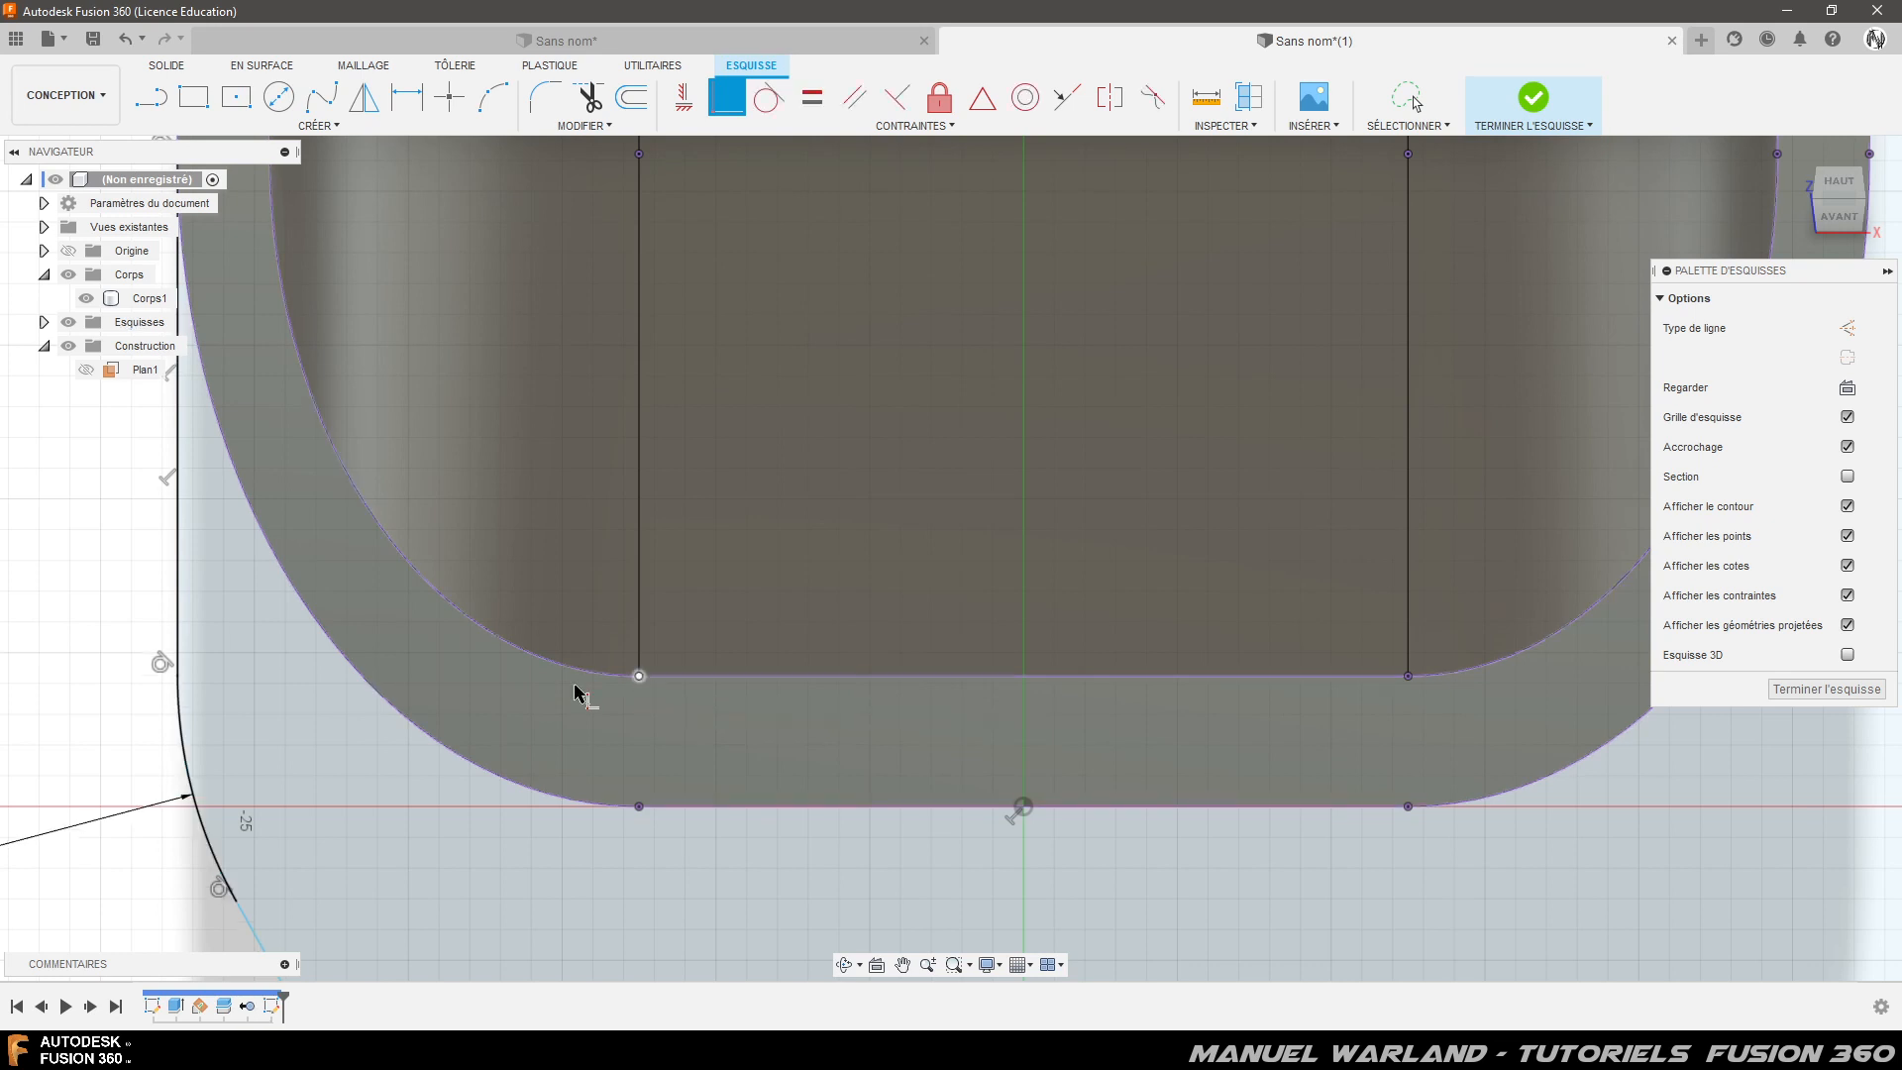
- Dimension the distance from the projected U profile's outer bottom line to the flange outline's bottom line as 30 mm
{"action": "scroll", "coordinate": [198, 386], "scroll_direction": "down", "scroll_amount": 3}
{"action": "scroll", "coordinate": [241, 402], "scroll_direction": "down", "scroll_amount": 2}
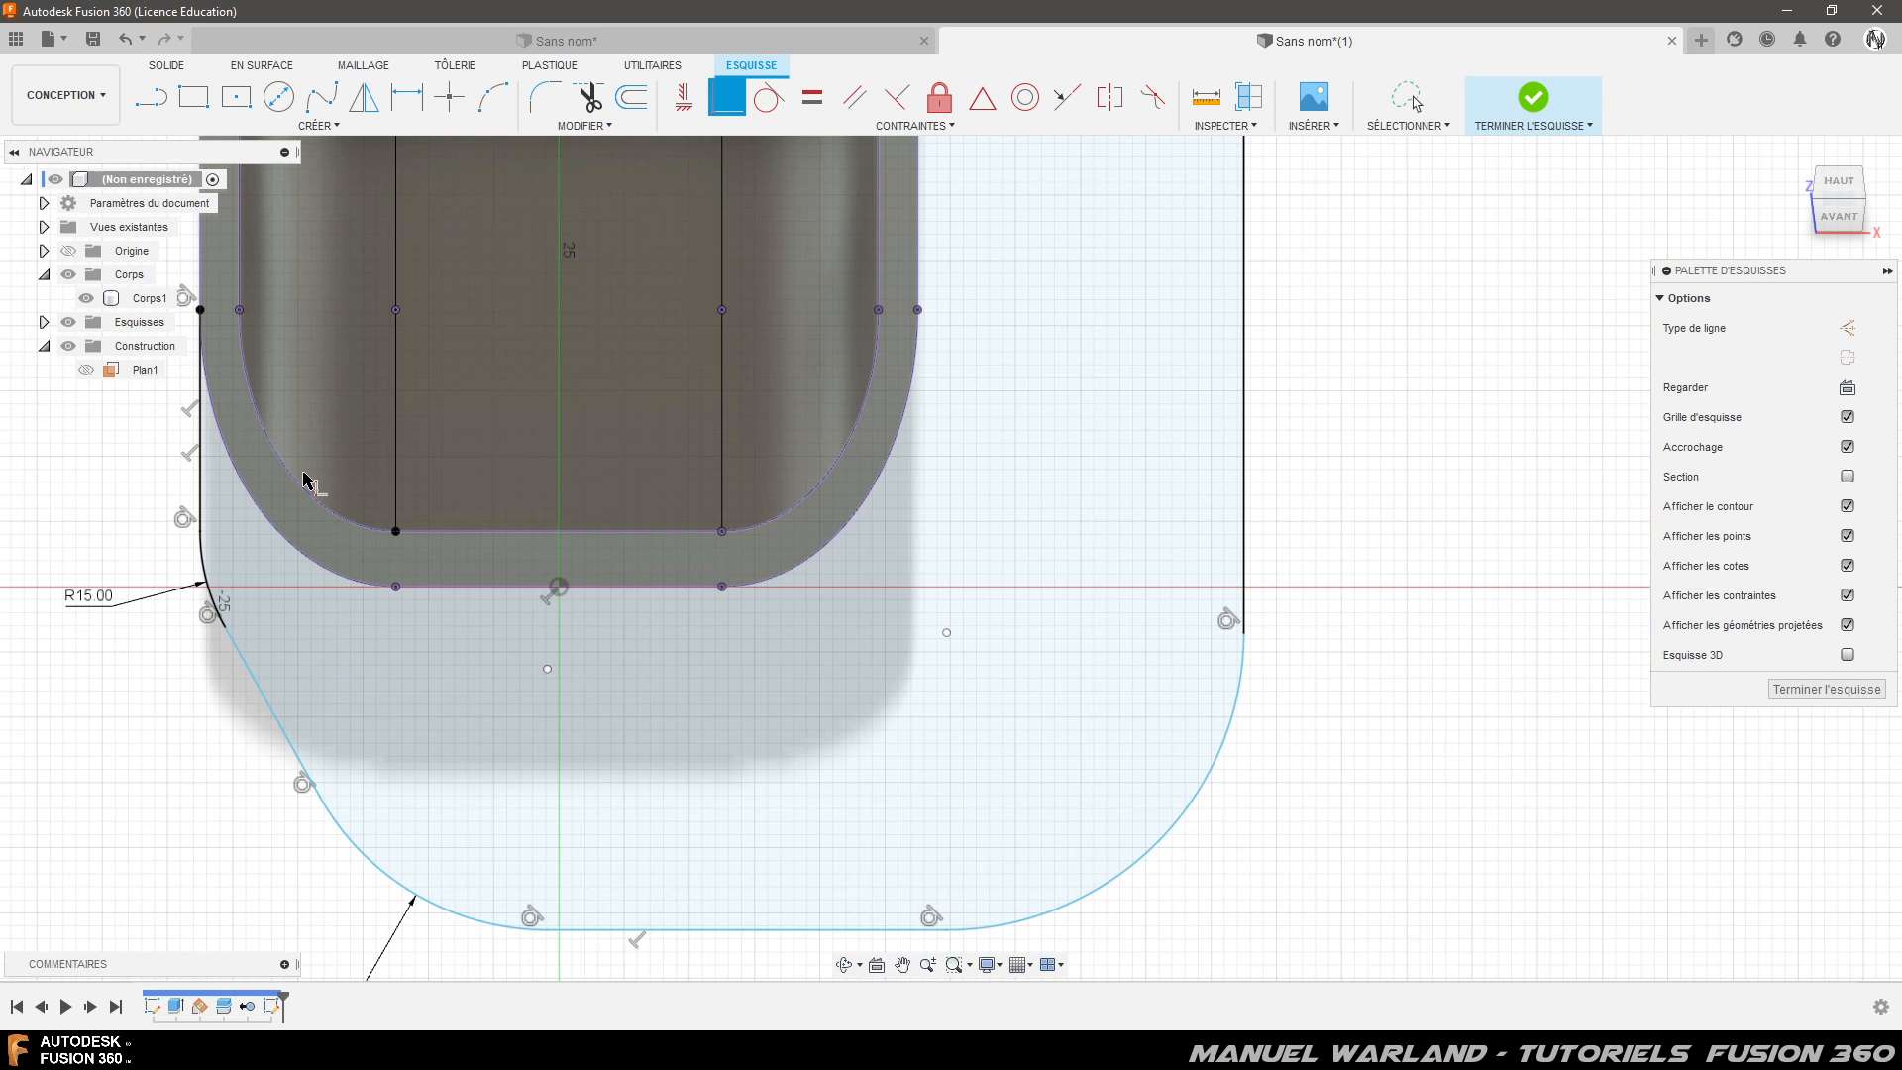
{"action": "scroll", "coordinate": [399, 646], "scroll_direction": "down", "scroll_amount": 2}
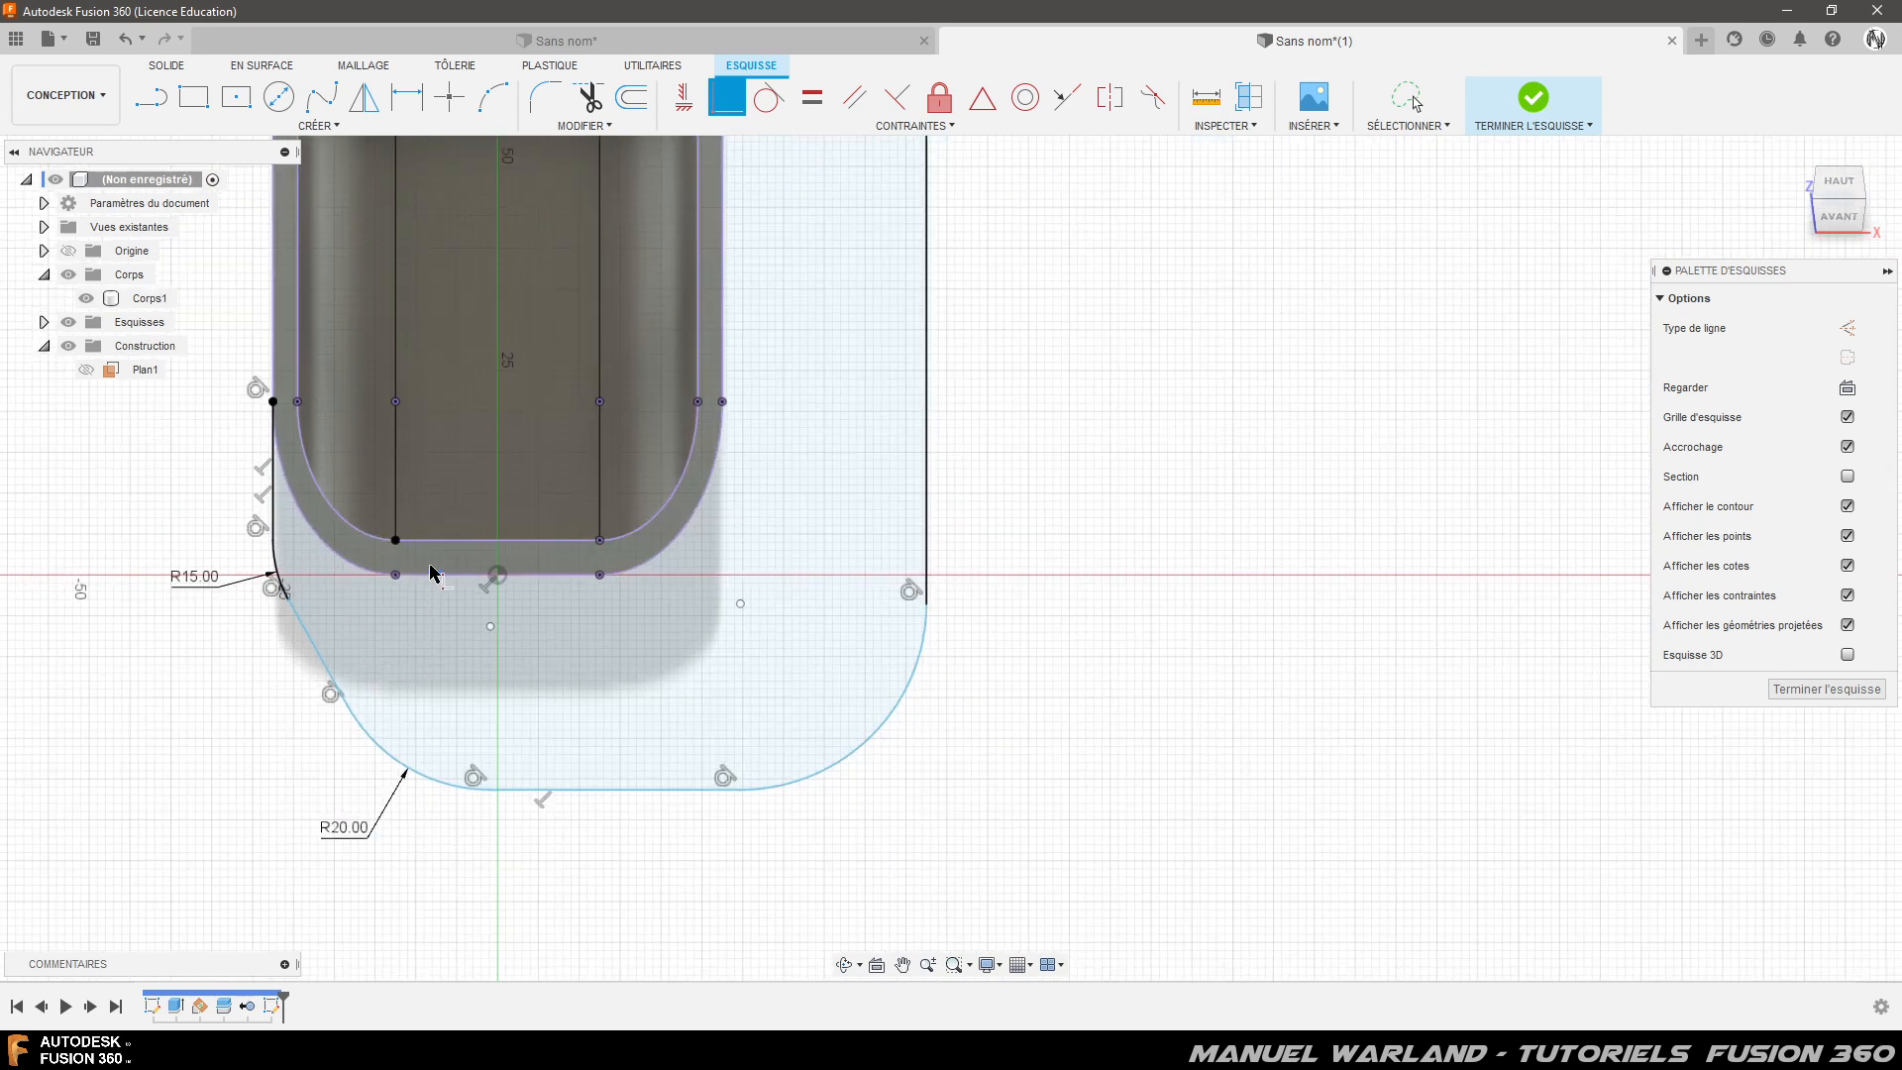
{"action": "key", "text": "d"}
{"action": "left_click", "coordinate": [551, 581]}
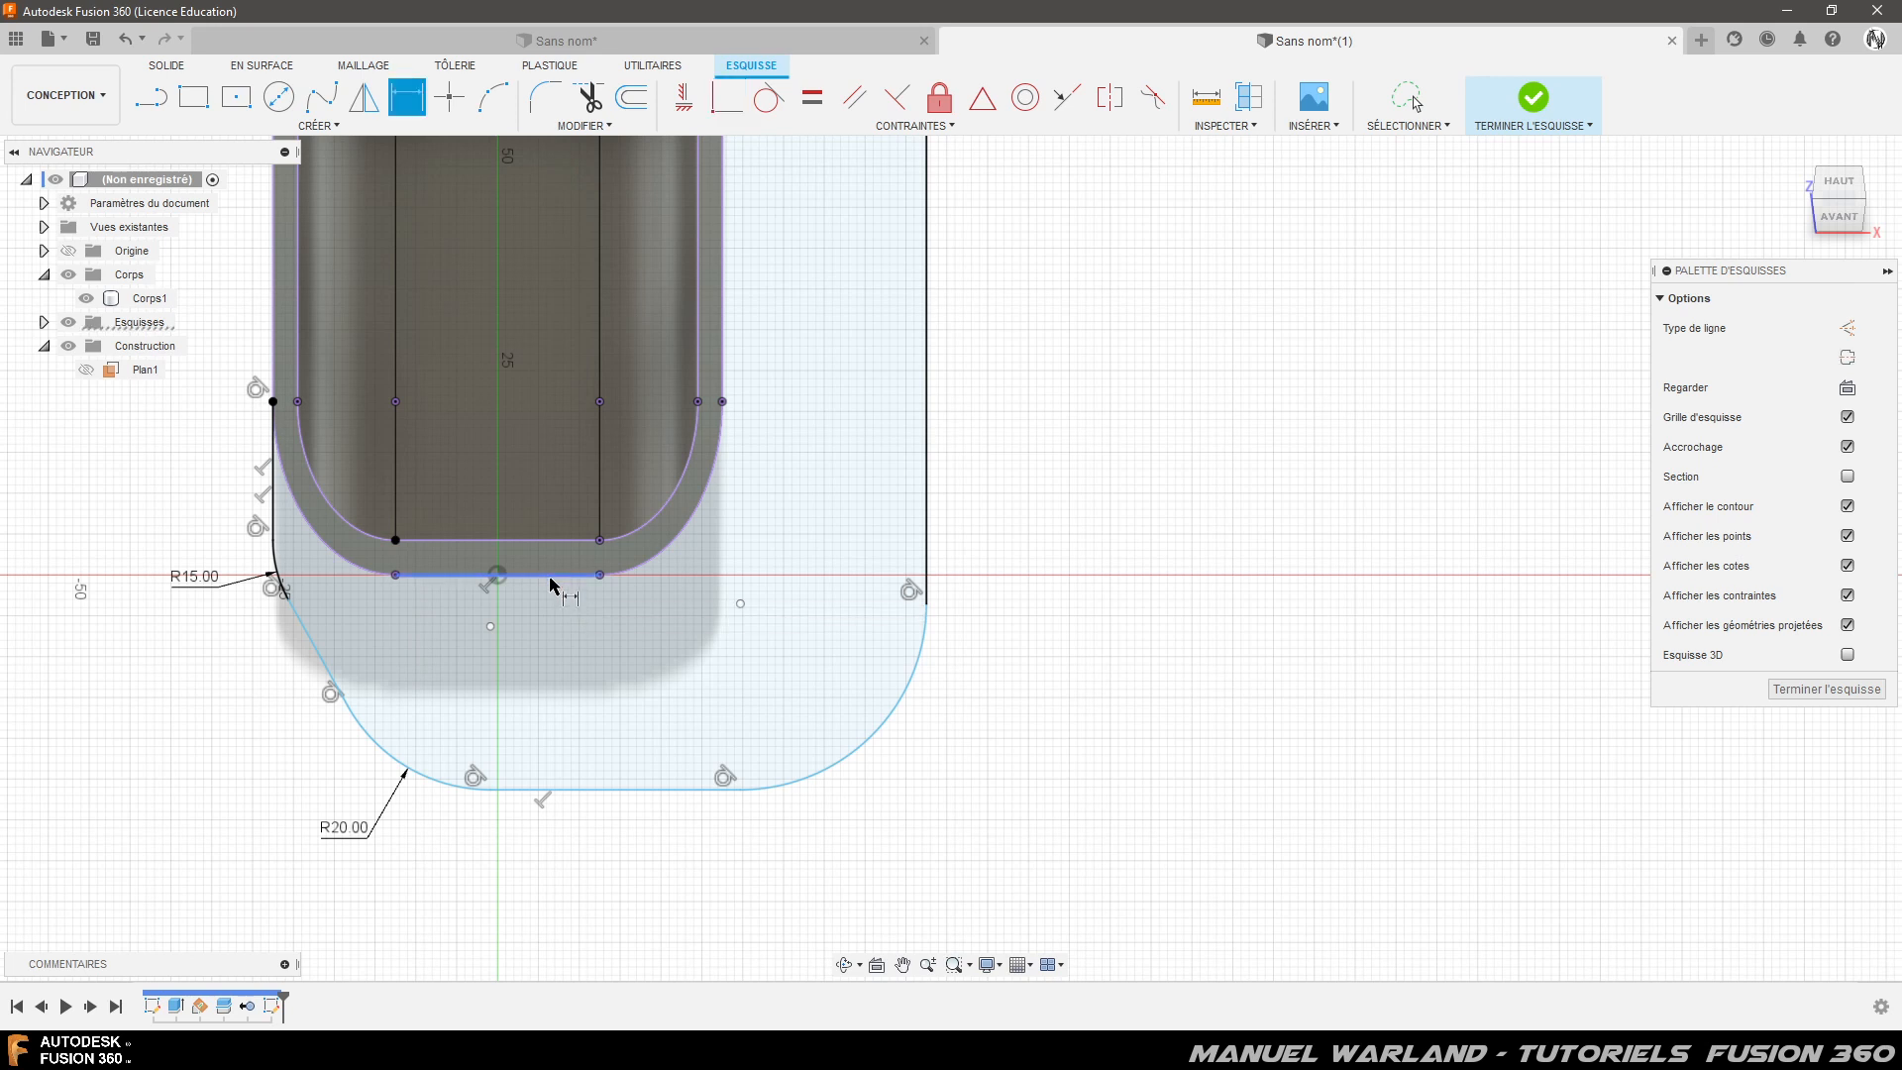
{"action": "left_click", "coordinate": [575, 790]}
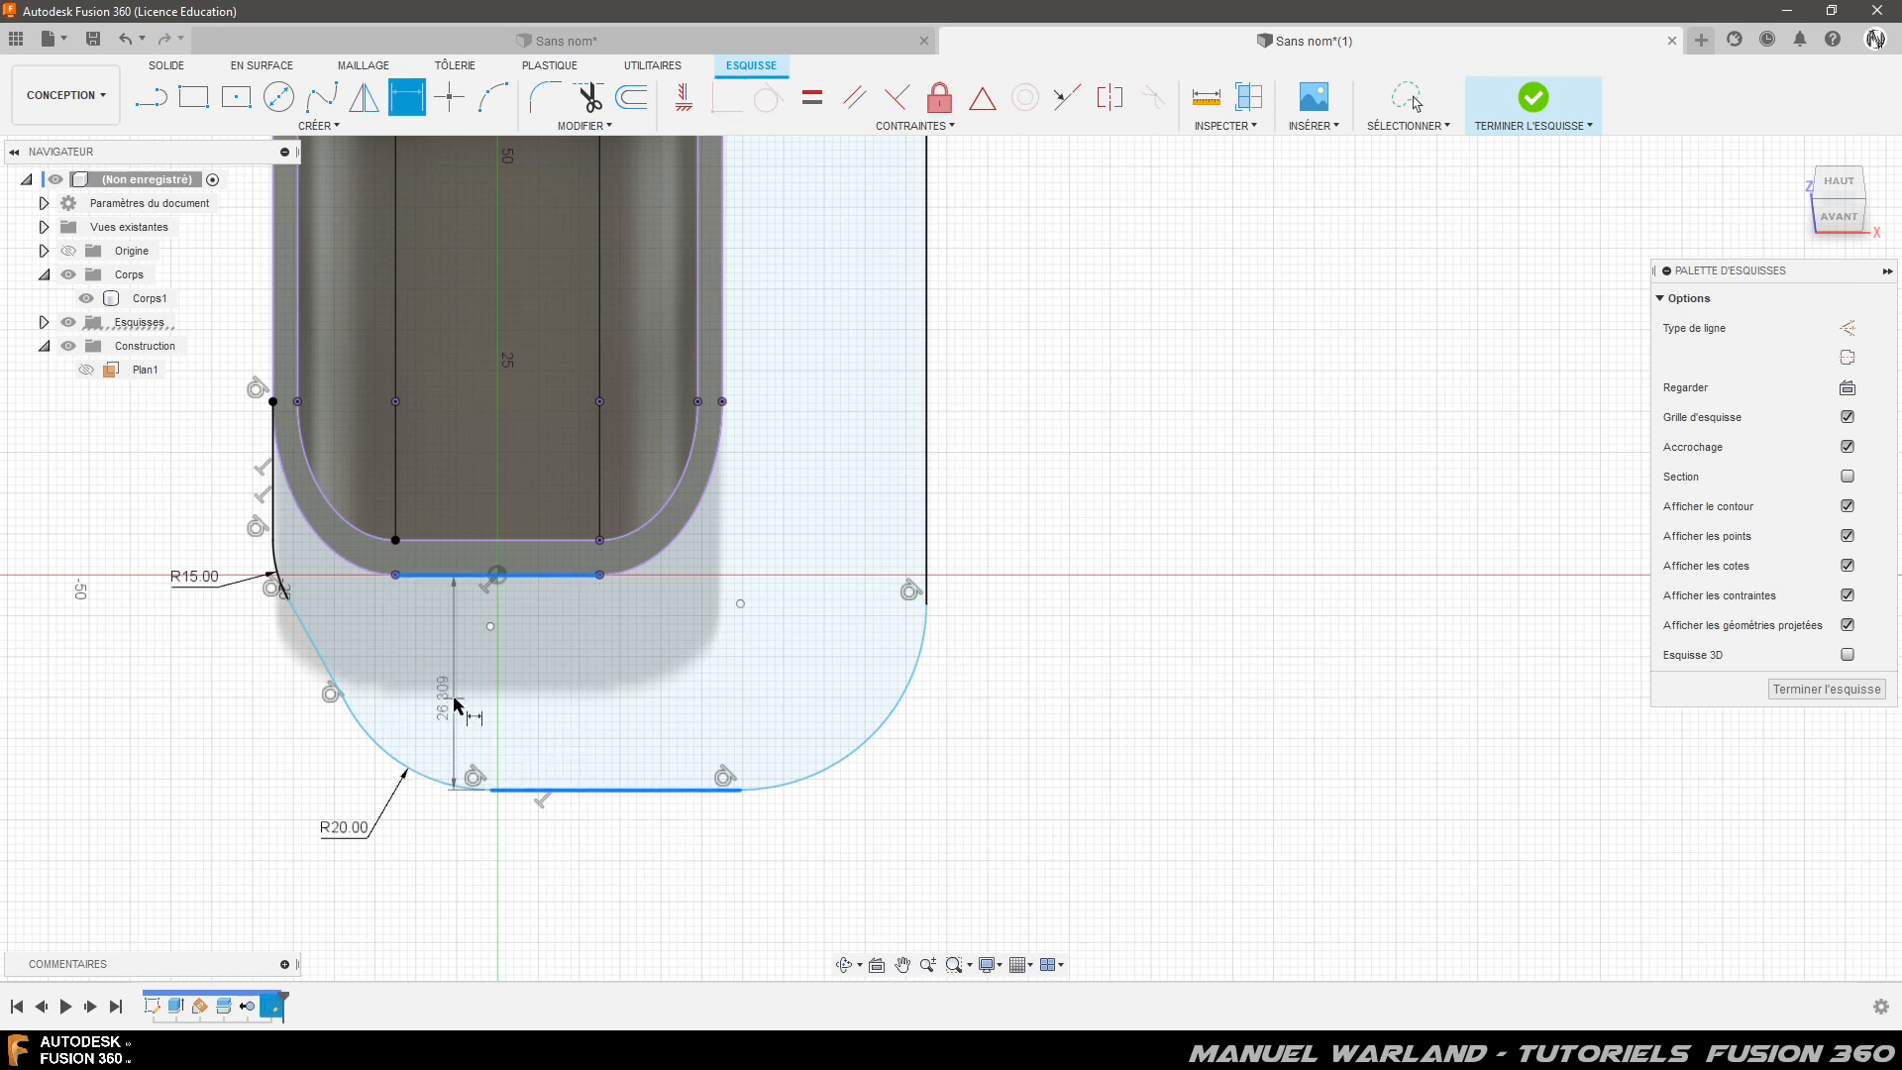
{"action": "left_click", "coordinate": [547, 683]}
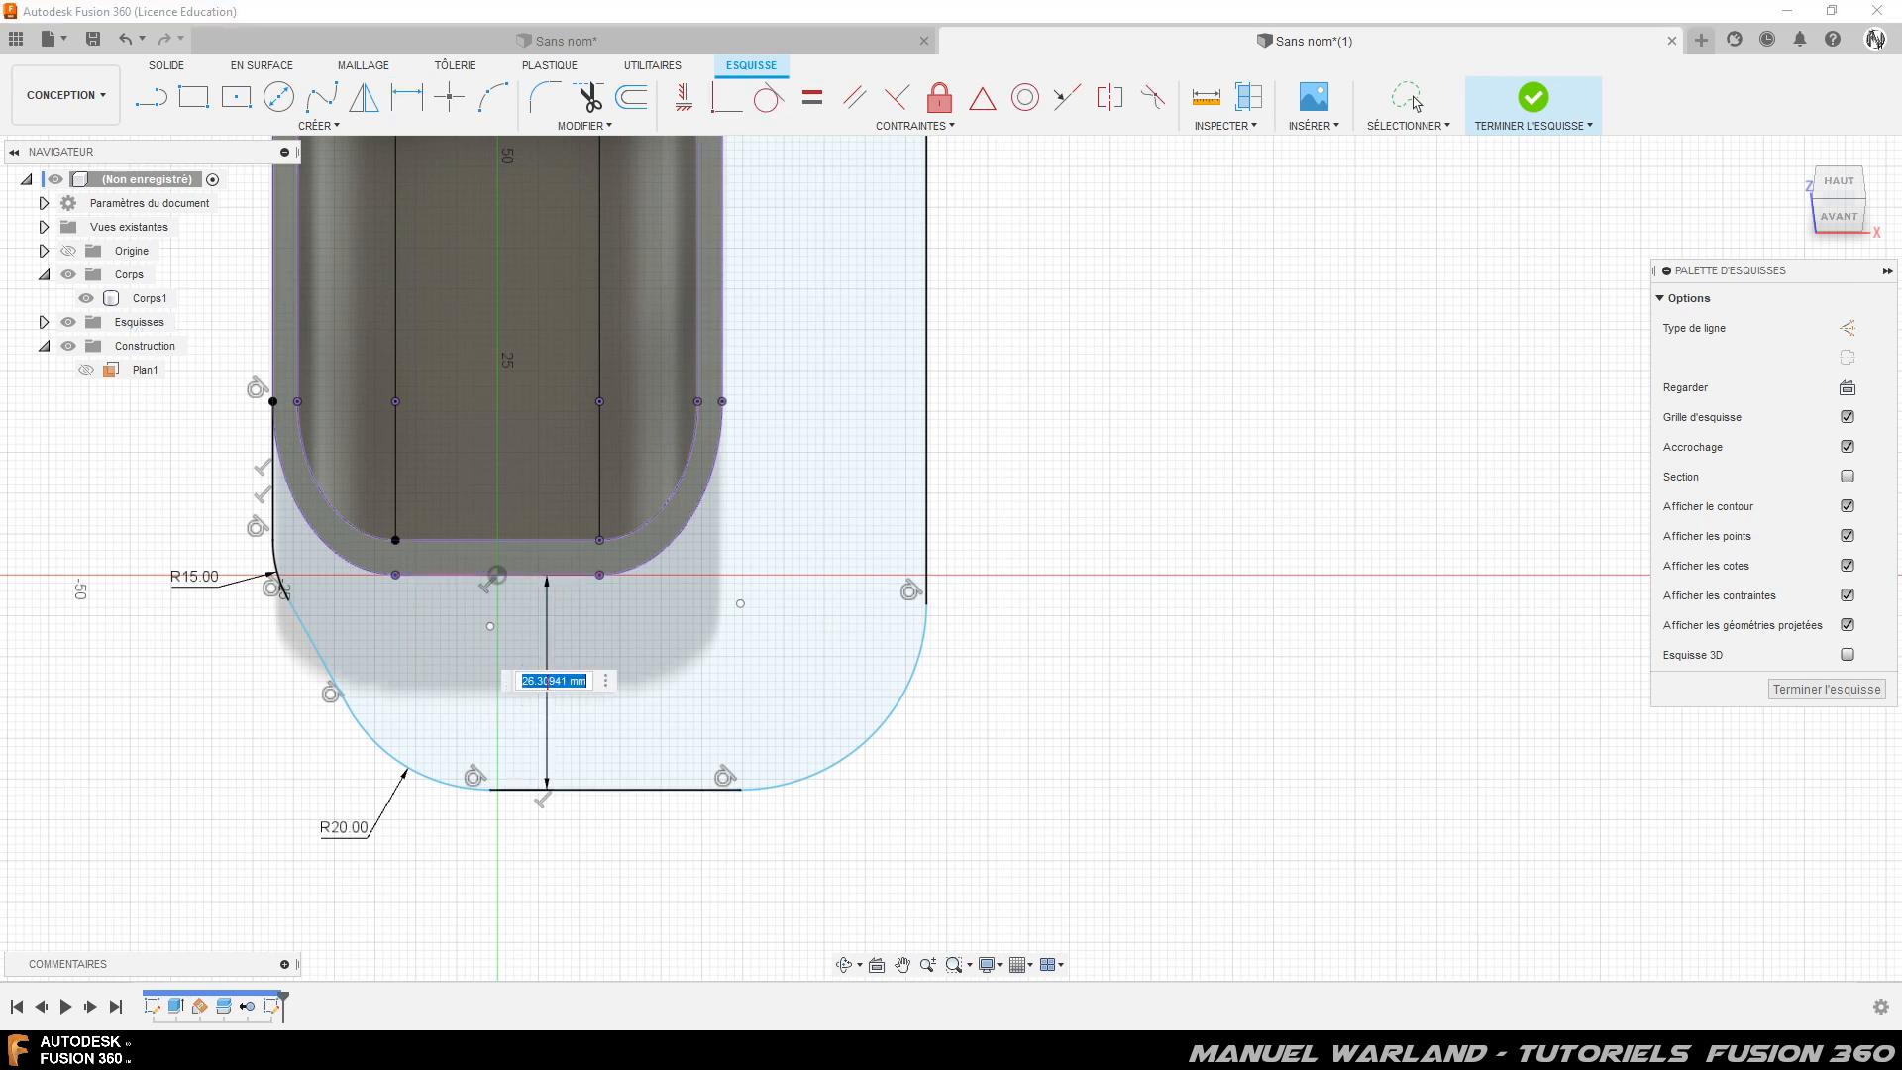
{"action": "type", "text": "30"}
{"action": "key", "text": "Return"}
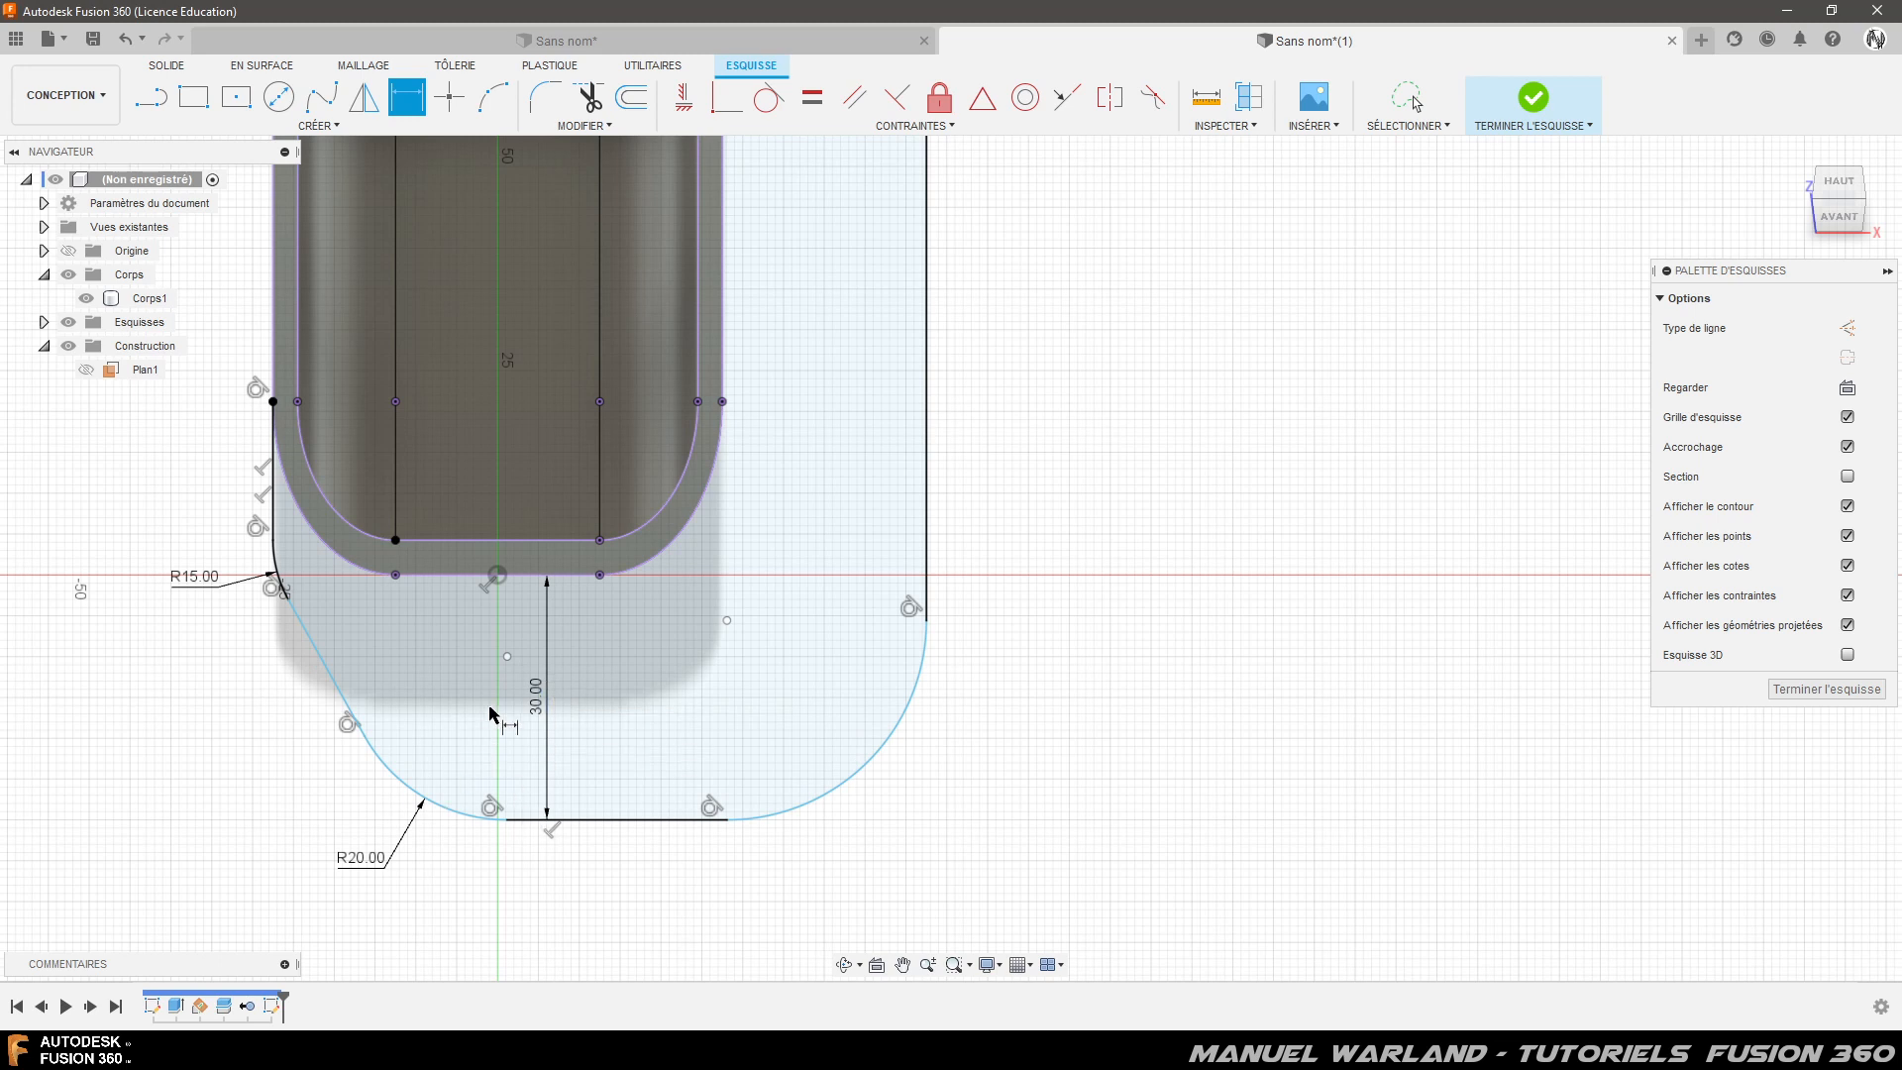
- Constrain the centre point of the flange's lower-left 20 mm fillet vertically in line with the sketch origin
{"action": "left_click", "coordinate": [683, 99]}
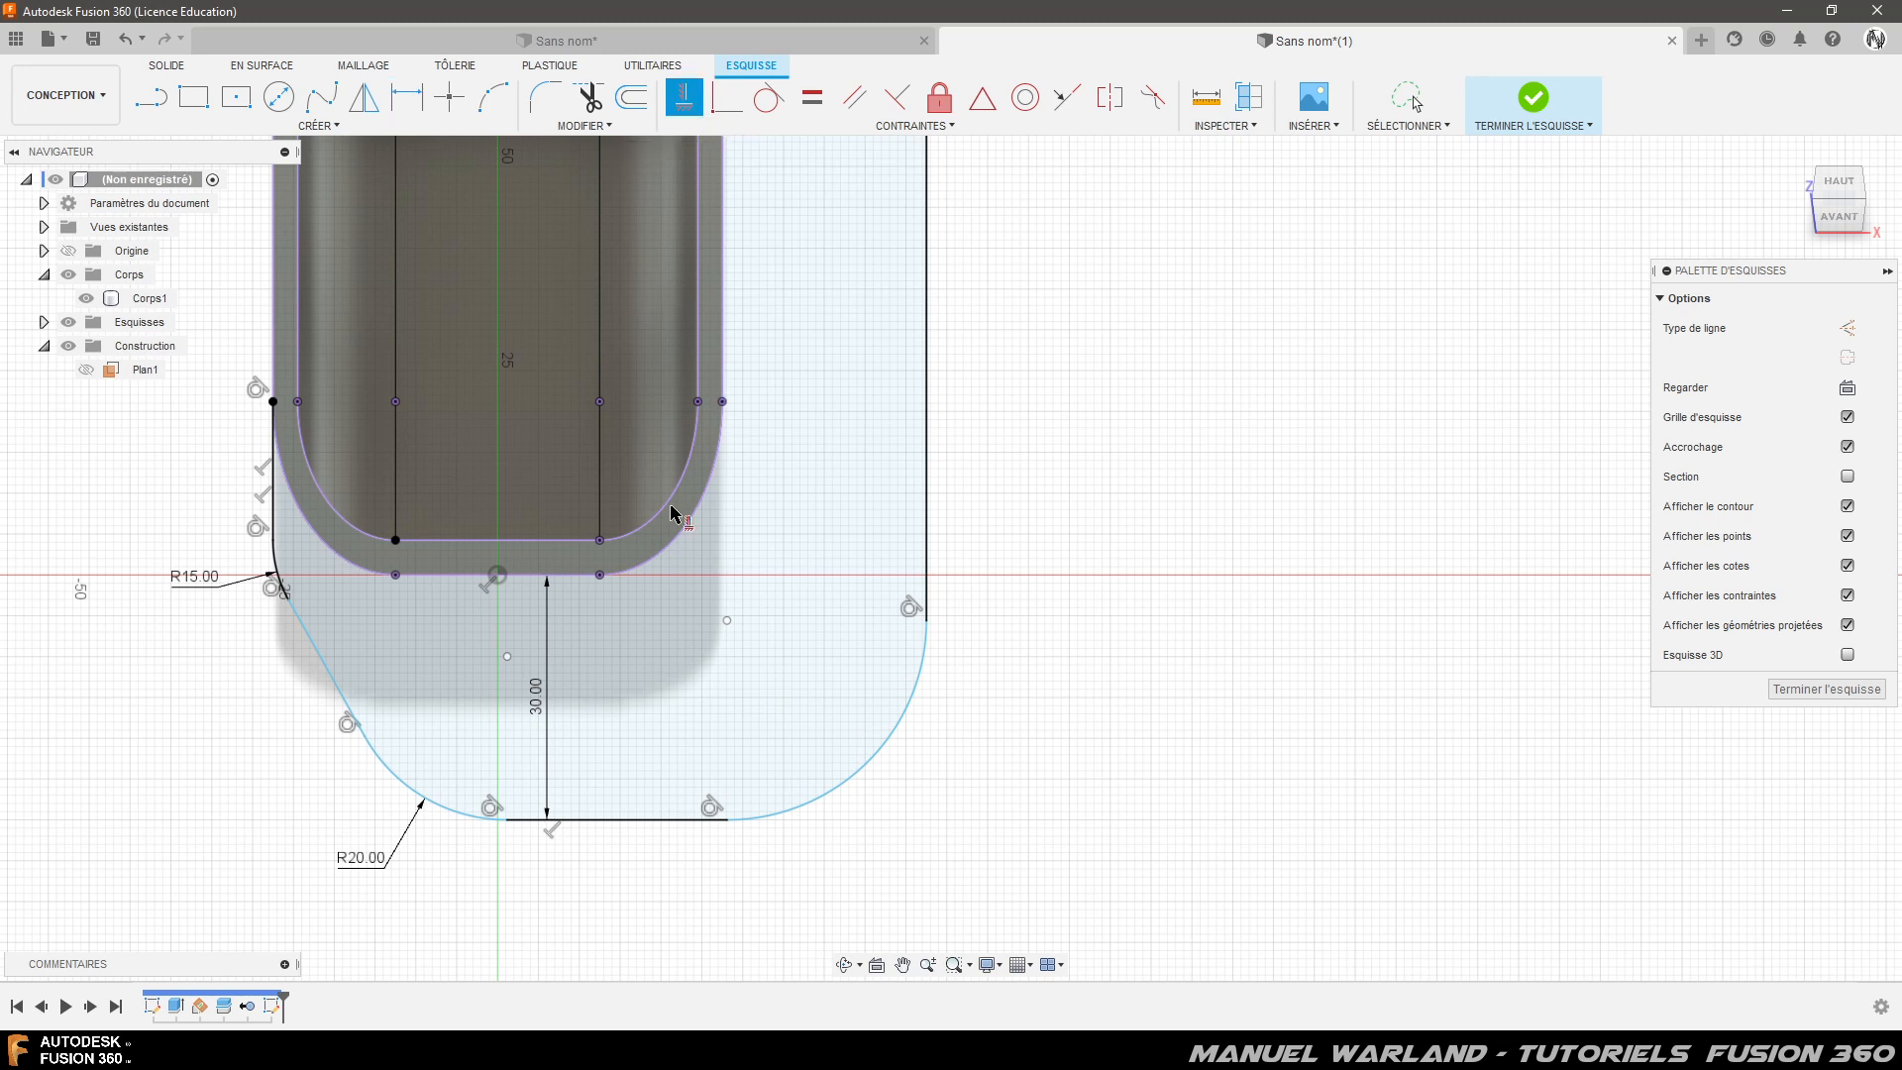
{"action": "left_click", "coordinate": [507, 657]}
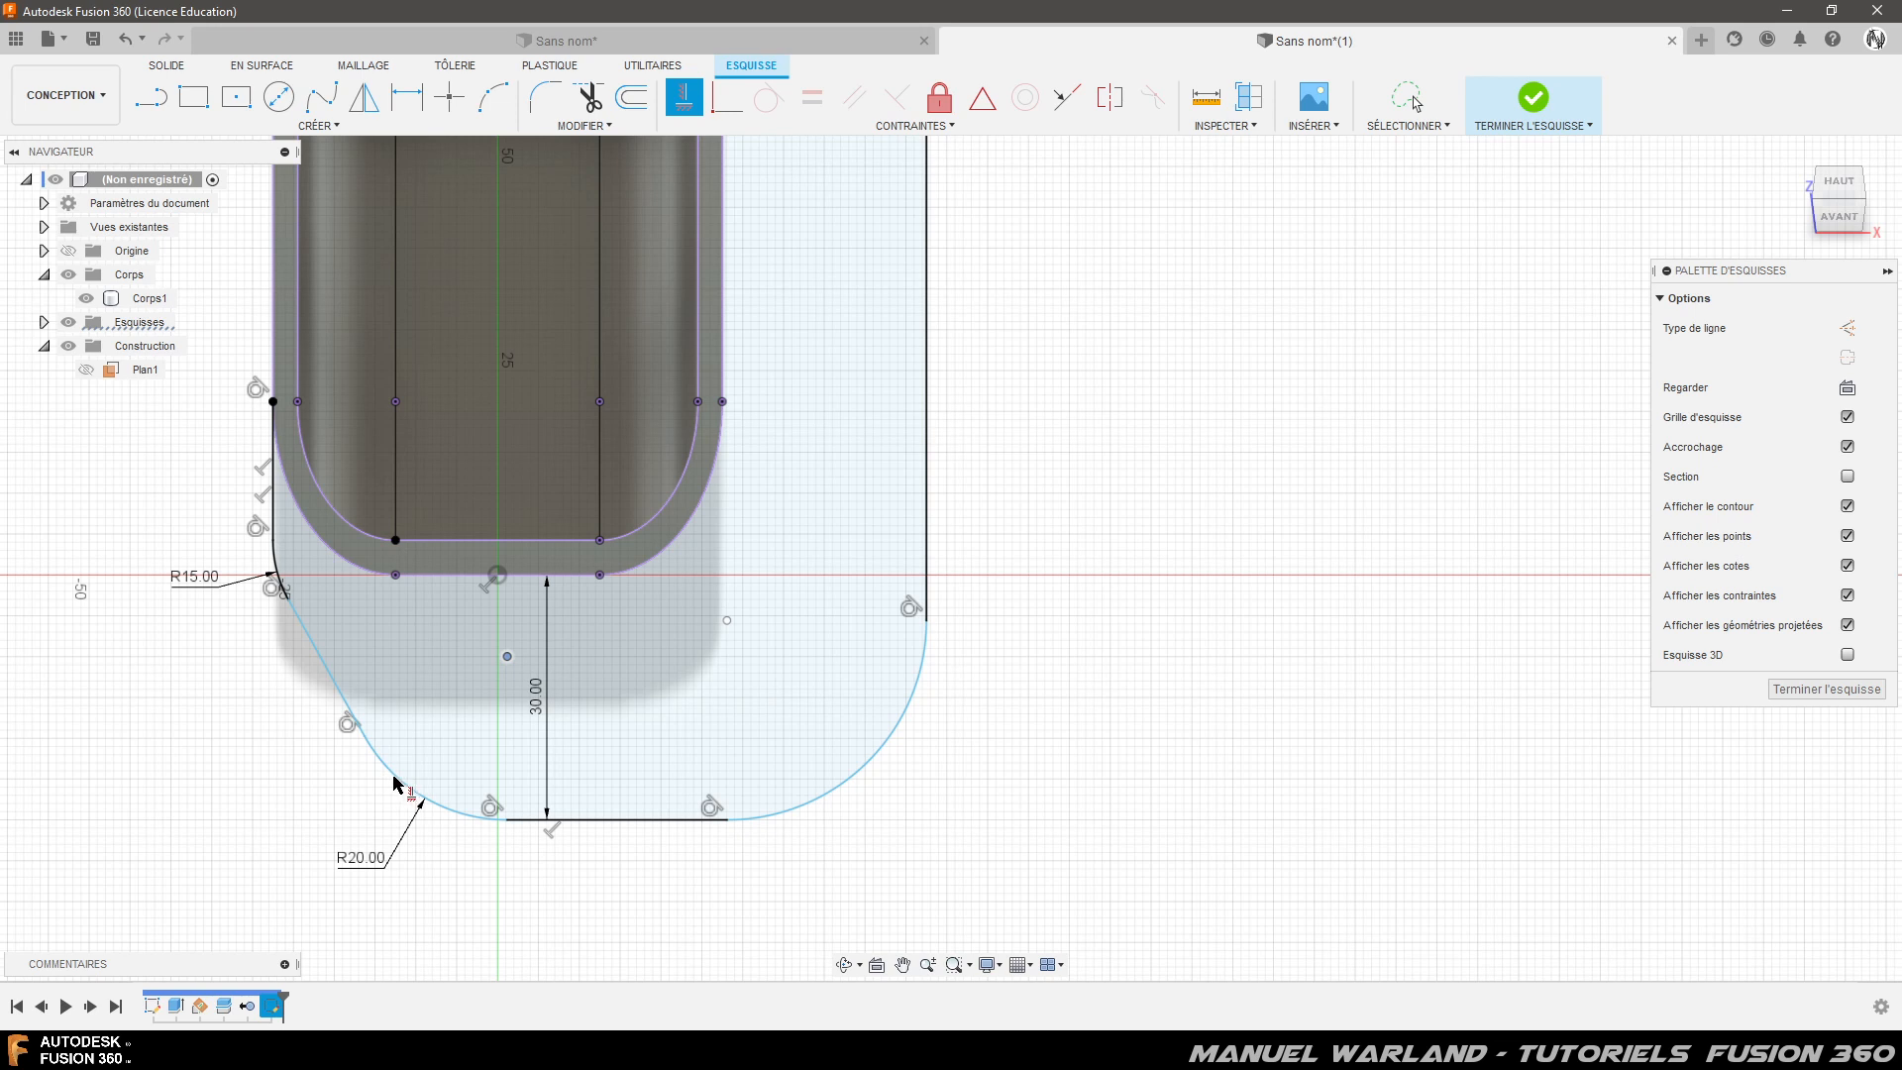
{"action": "left_click", "coordinate": [498, 576]}
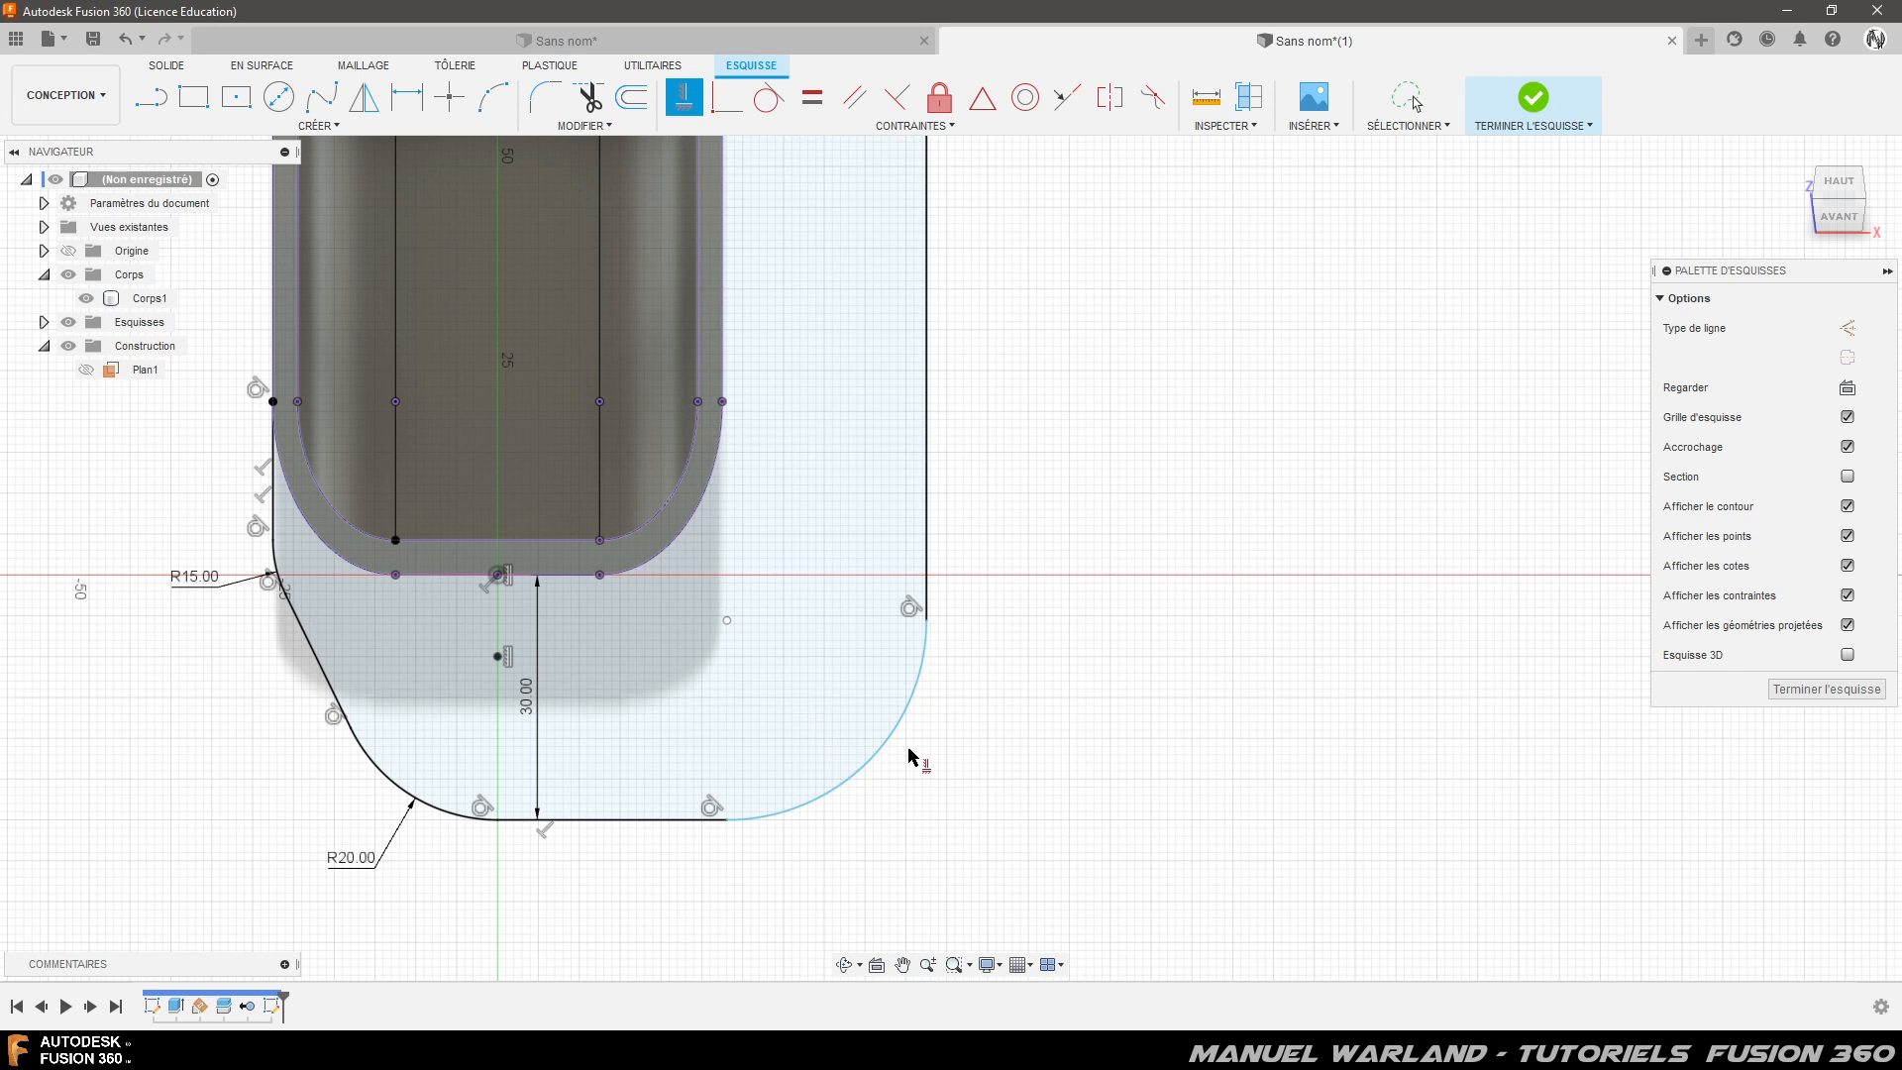
- Dimension the flange outline's lower-right arc with a 20 mm radius
{"action": "key", "text": "d"}
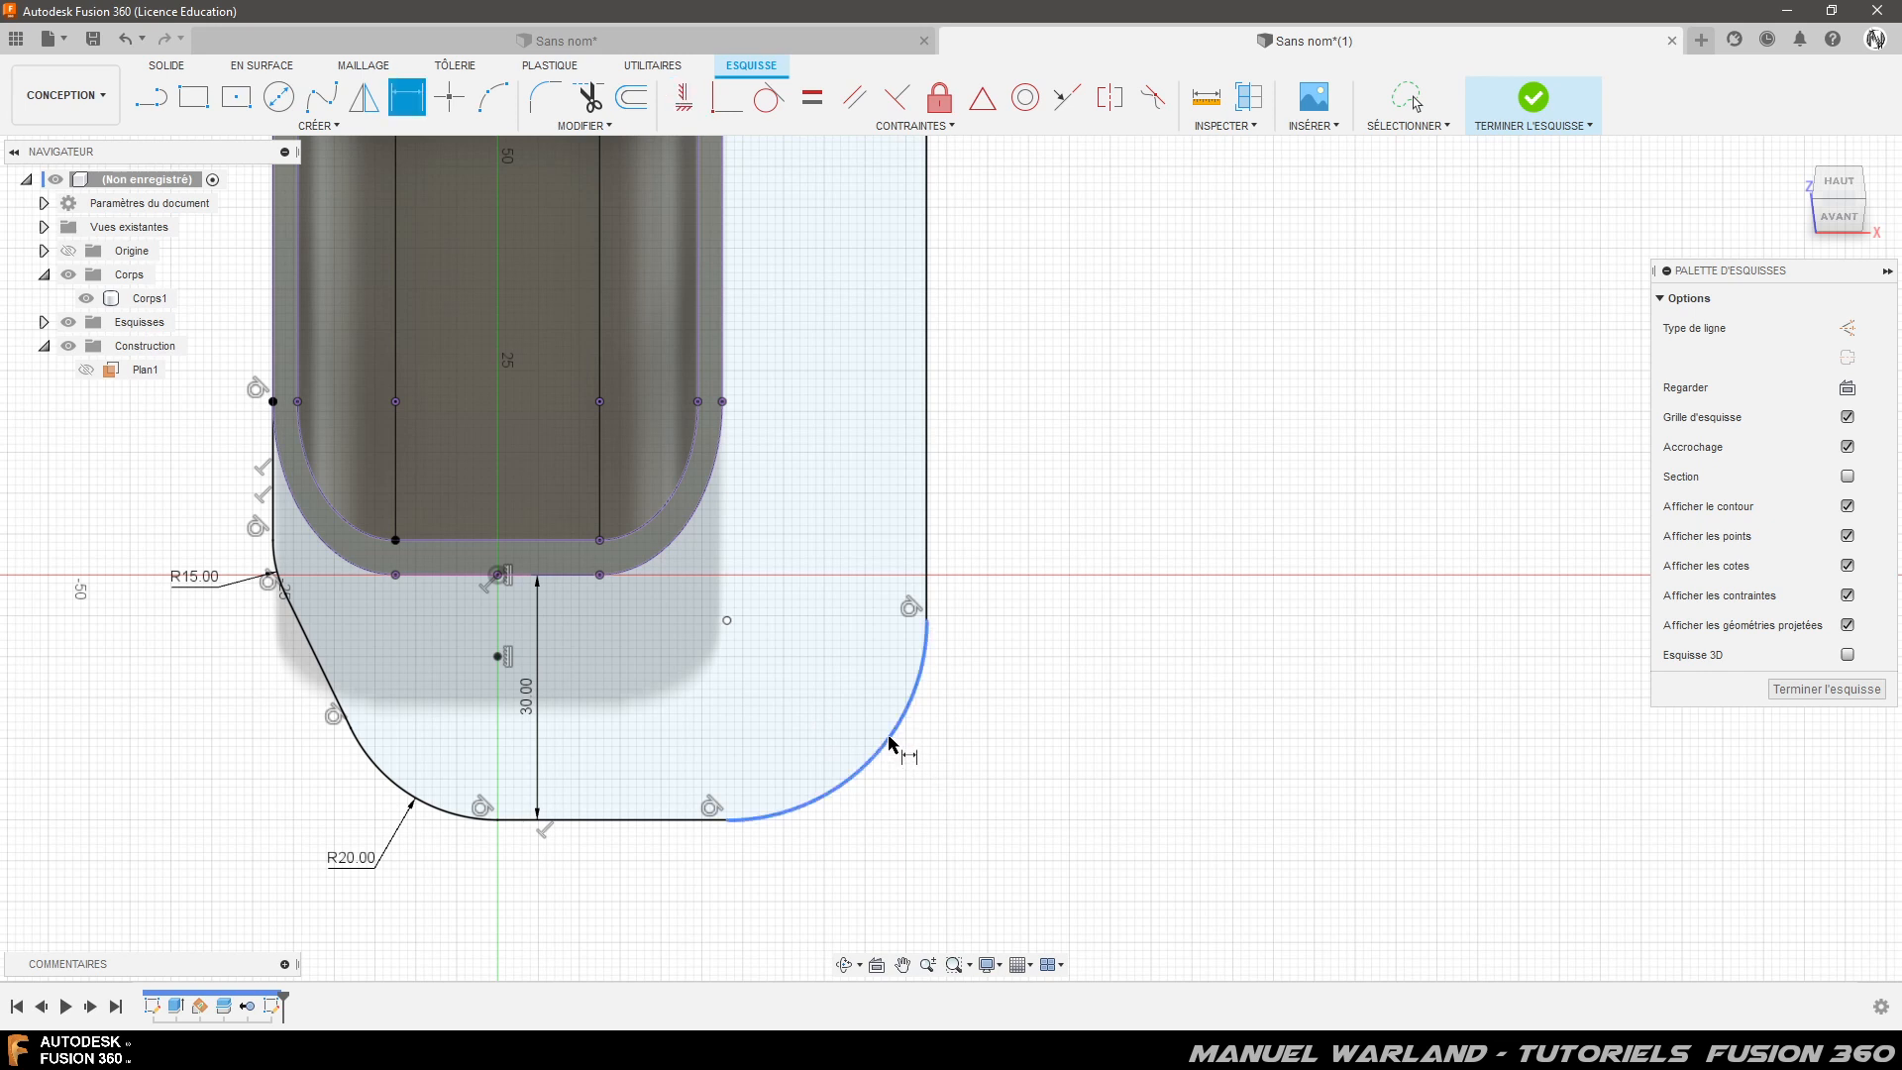
{"action": "left_click", "coordinate": [899, 750]}
{"action": "left_click", "coordinate": [966, 778]}
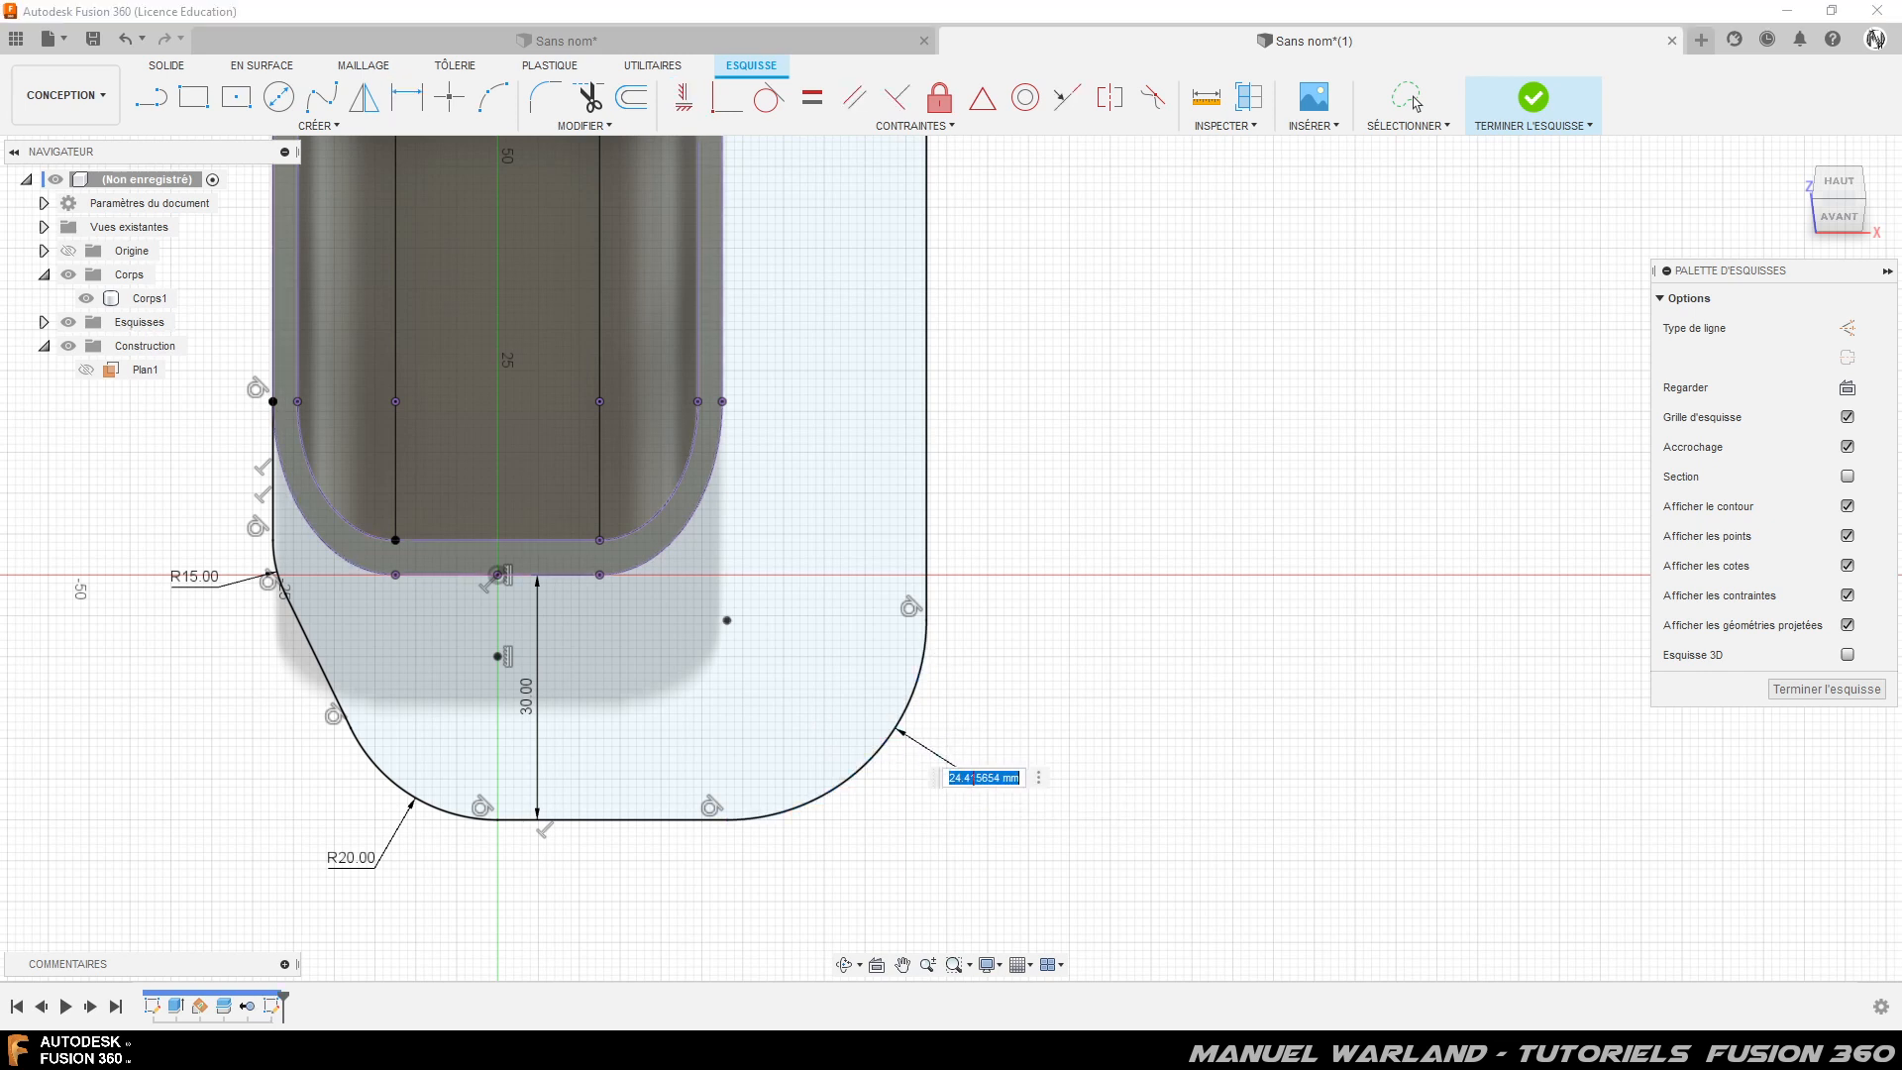
{"action": "type", "text": "20"}
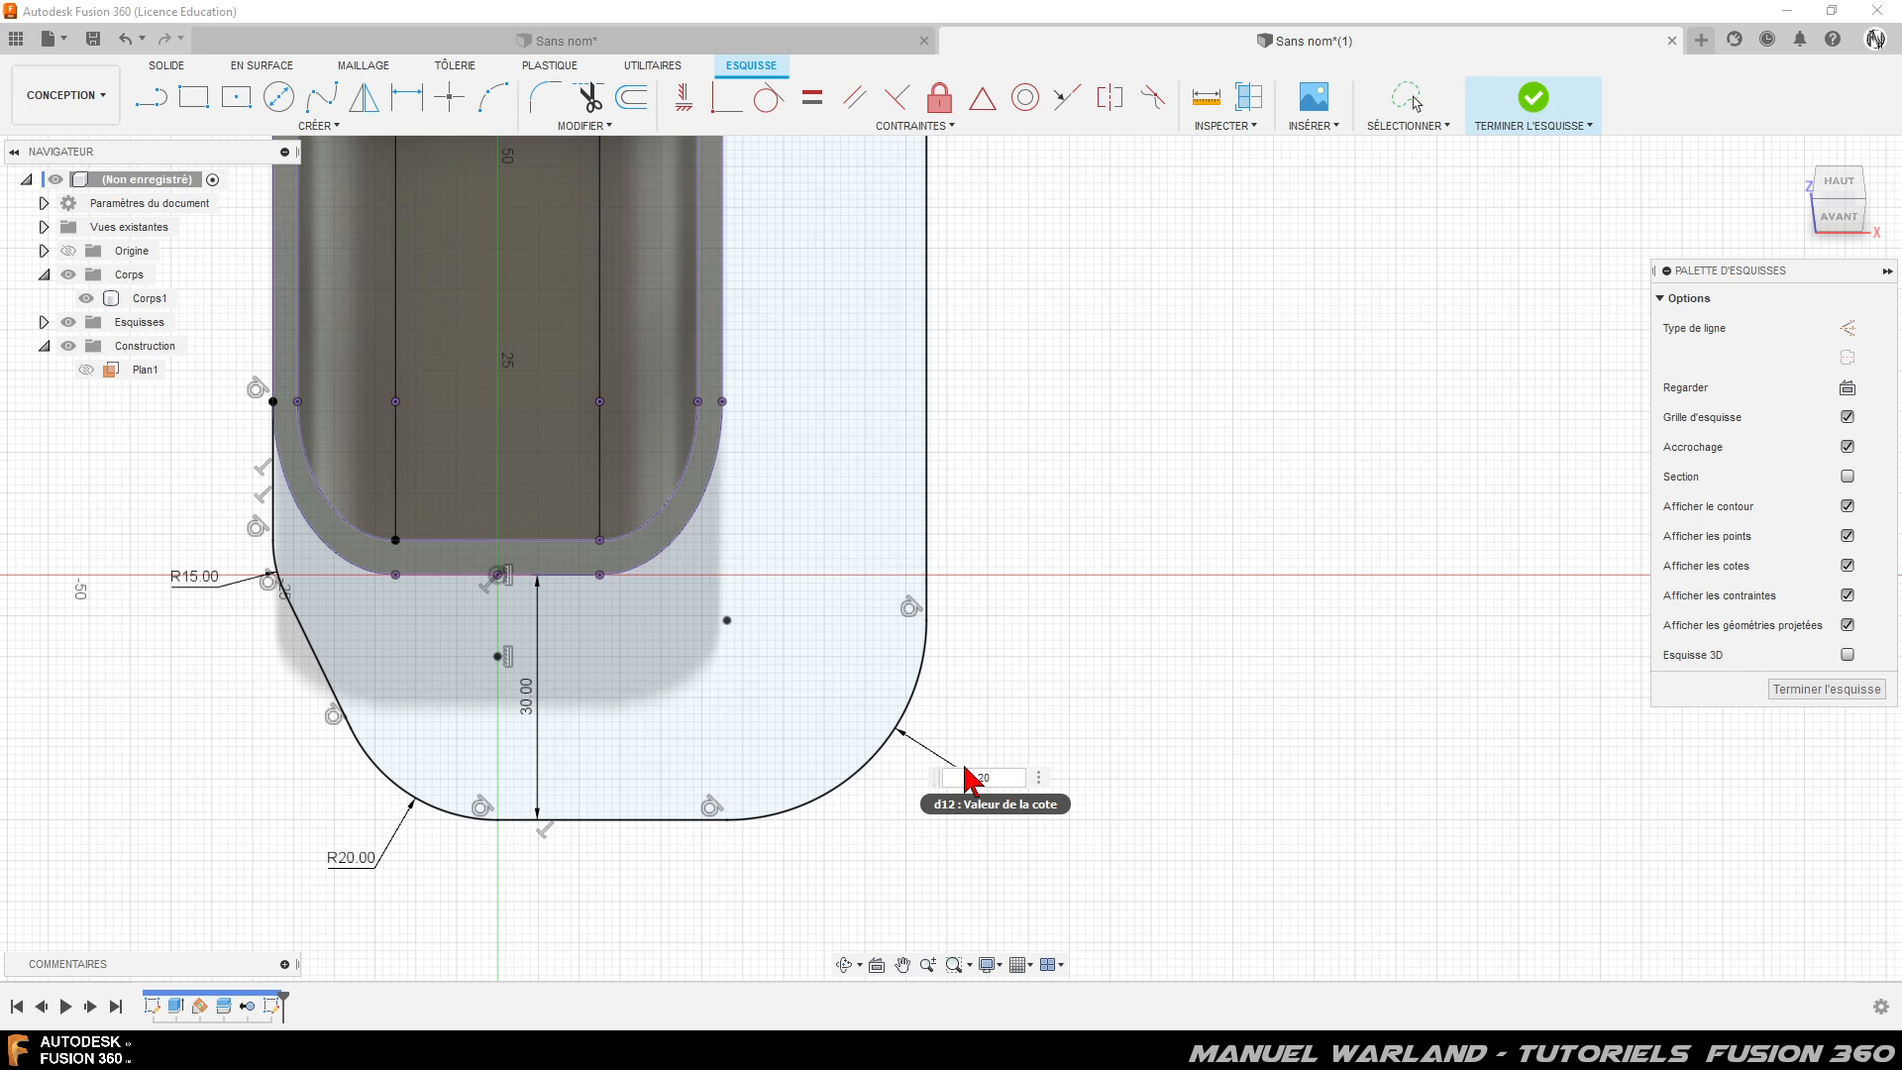
{"action": "key", "text": "Return"}
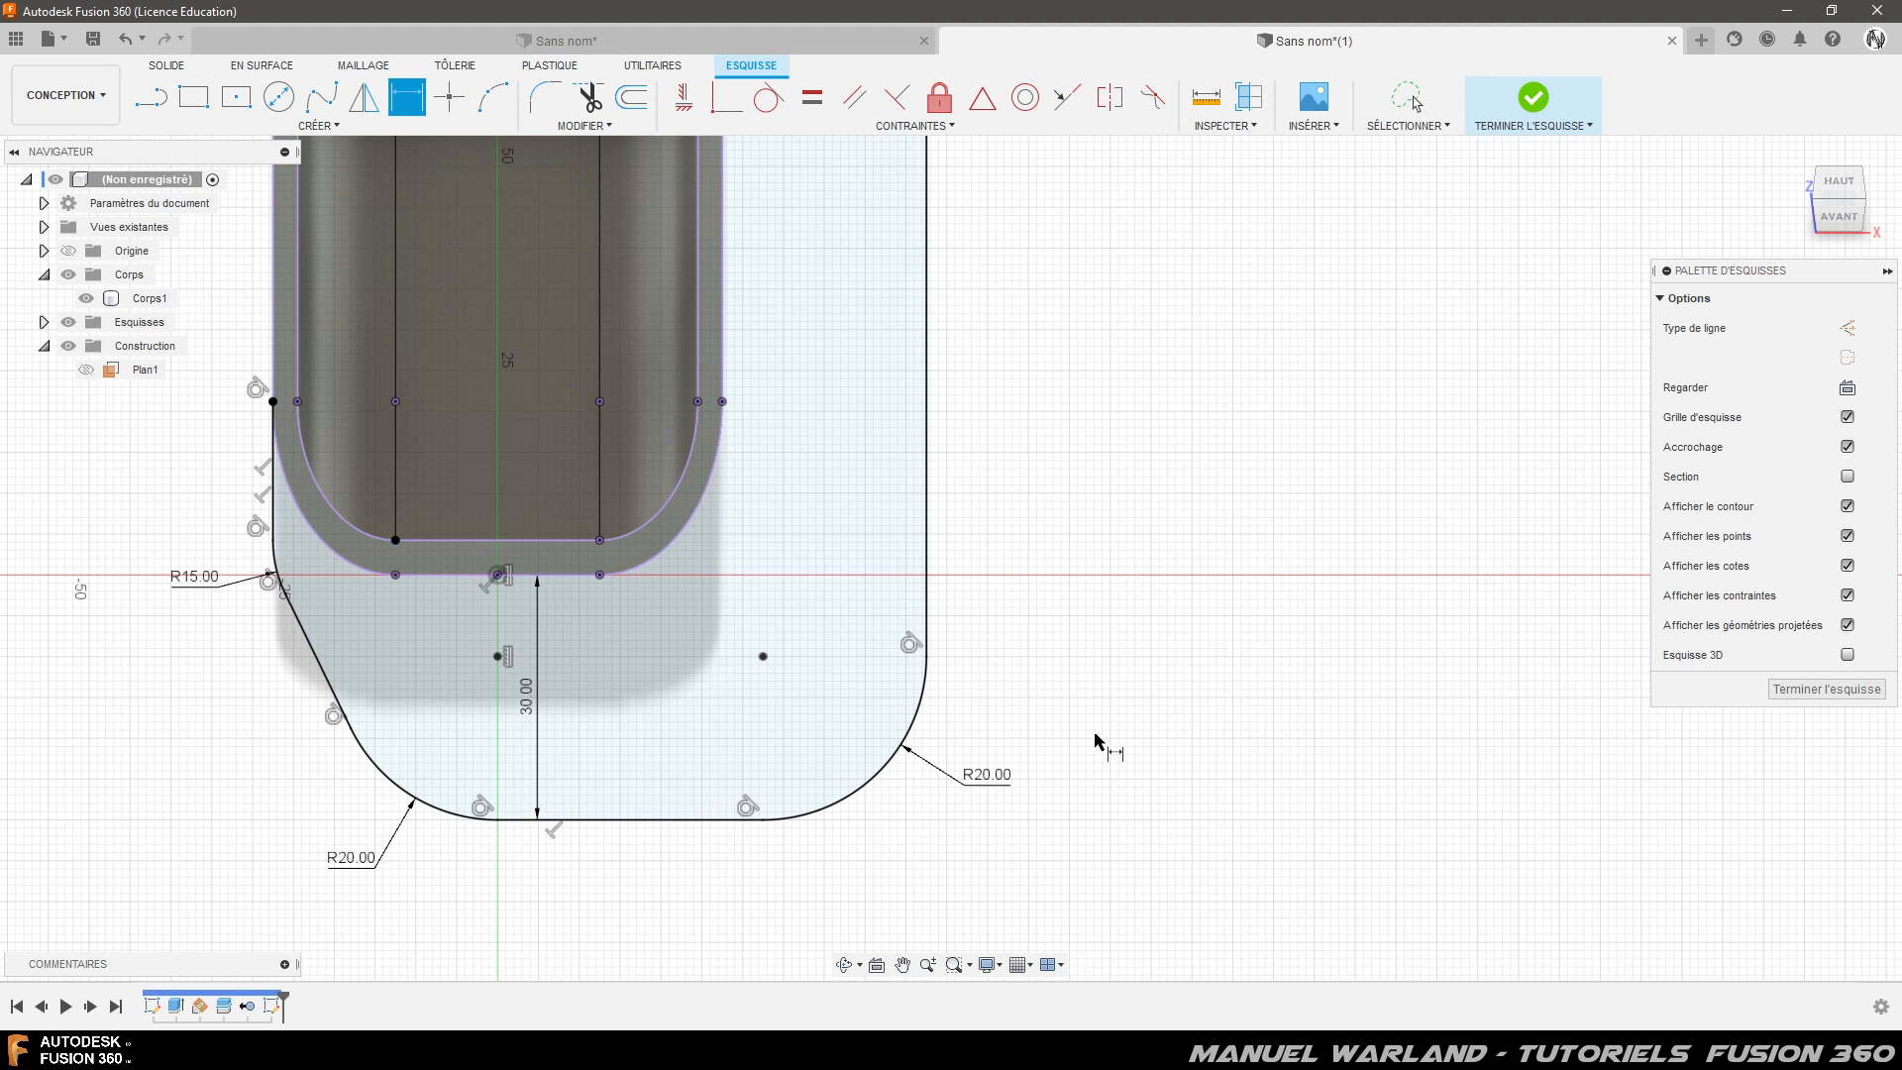
- Finish the flange sketch and extrude the flange and U-shaped wall profiles 3 mm, joined to the gutter body
{"action": "scroll", "coordinate": [628, 871], "scroll_direction": "down", "scroll_amount": 3}
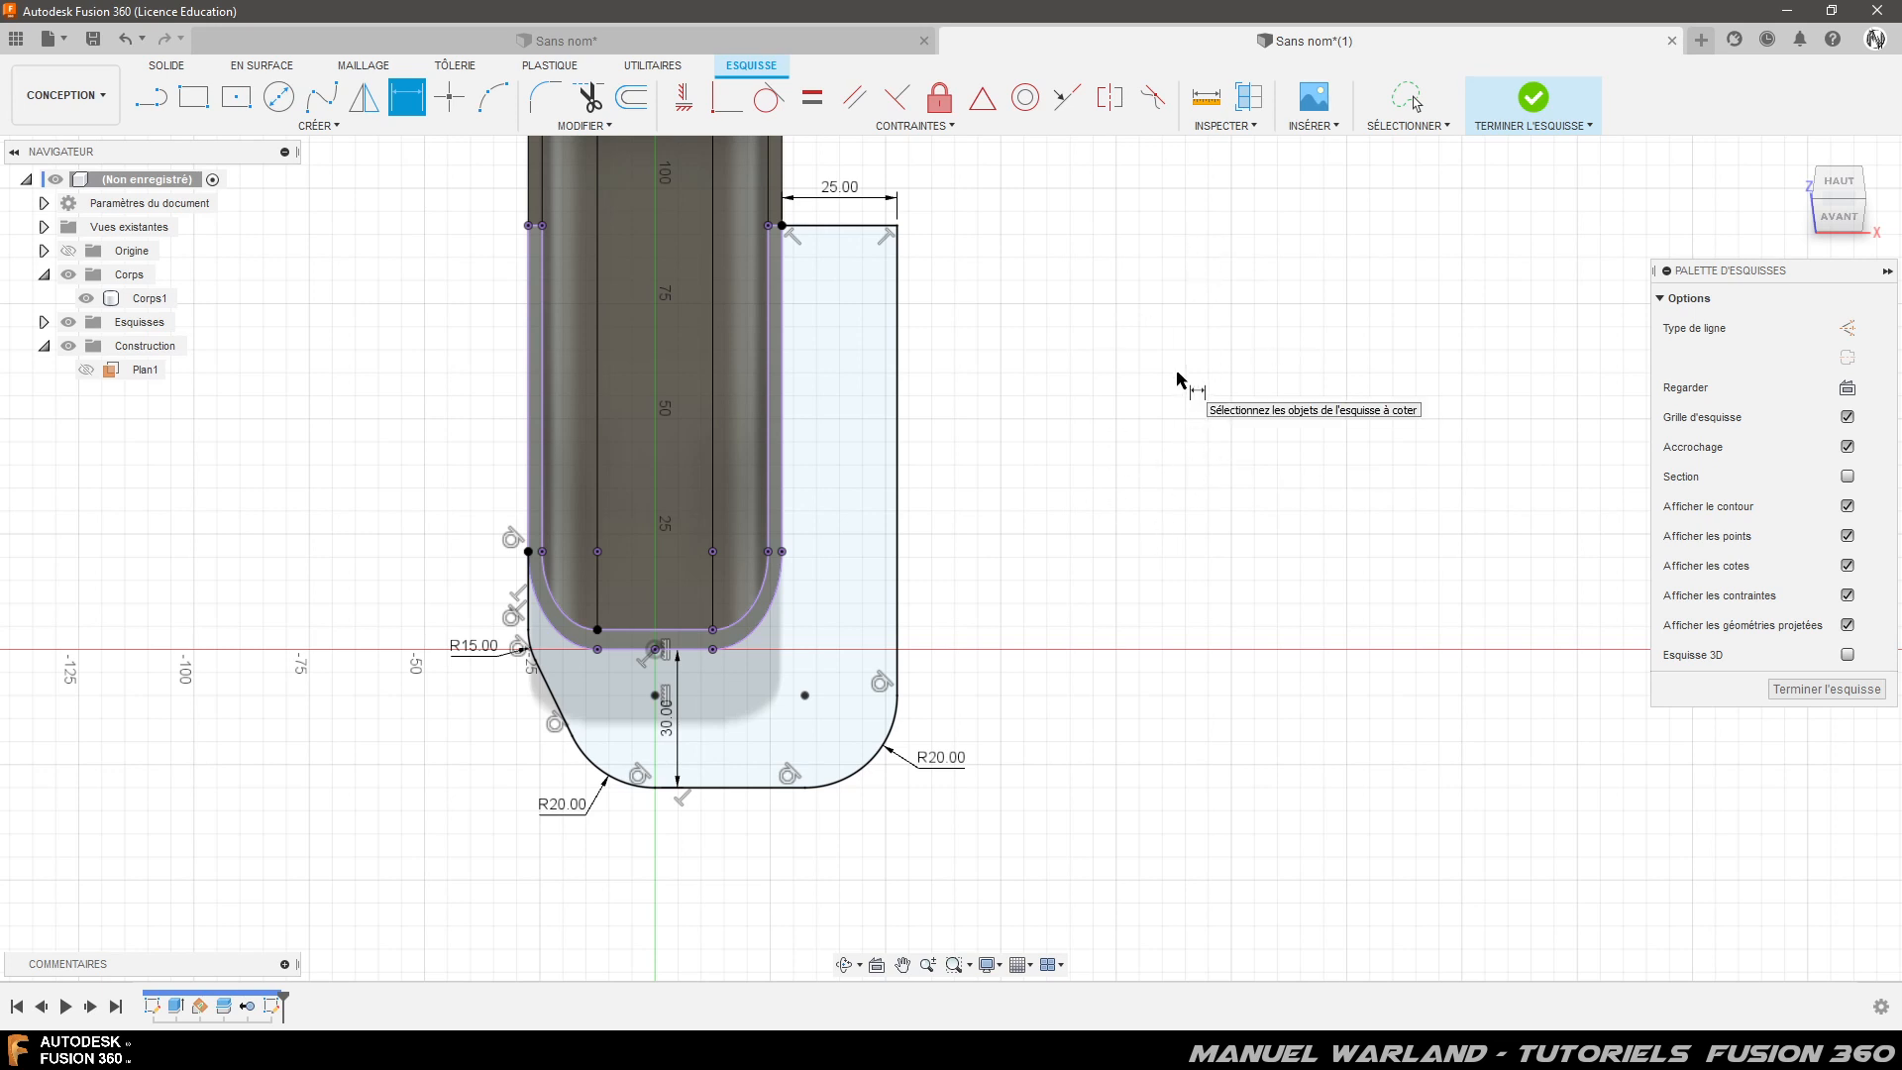
{"action": "scroll", "coordinate": [949, 188], "scroll_direction": "up", "scroll_amount": 1}
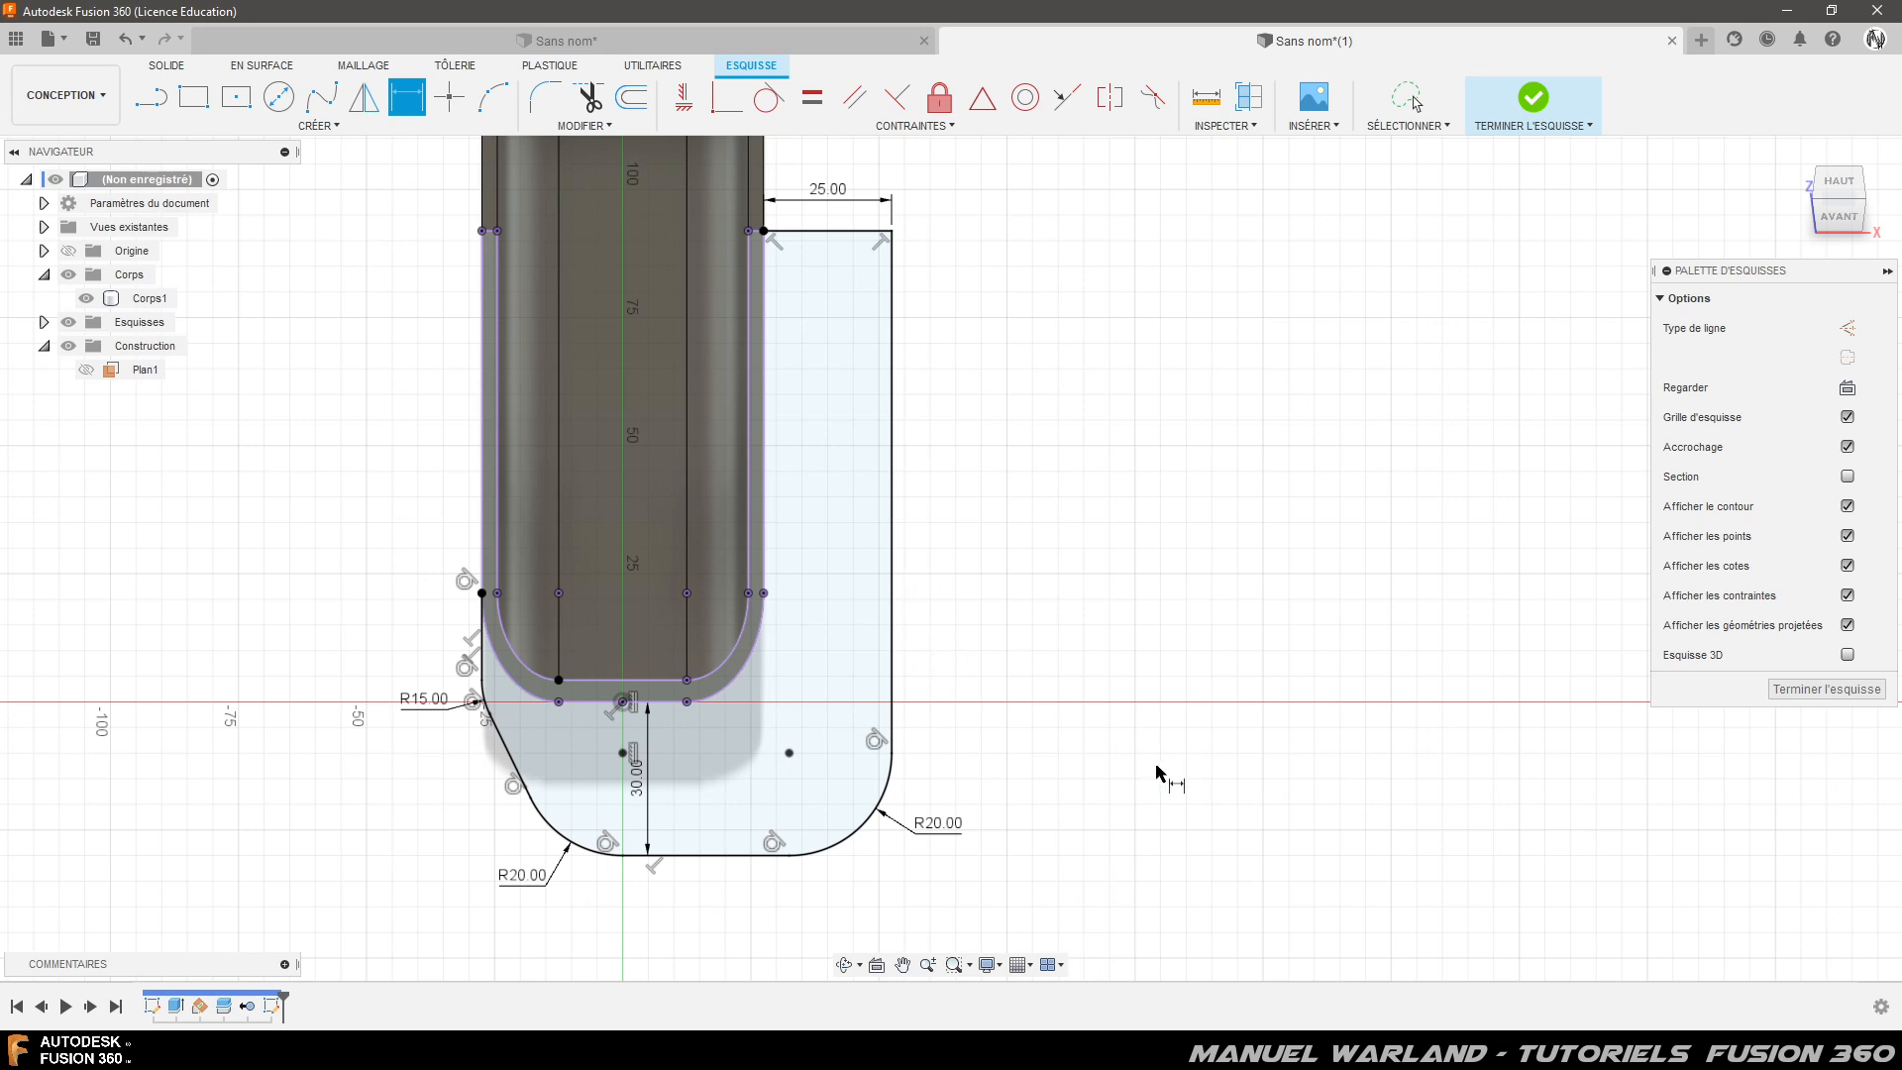
{"action": "left_click", "coordinate": [1832, 692]}
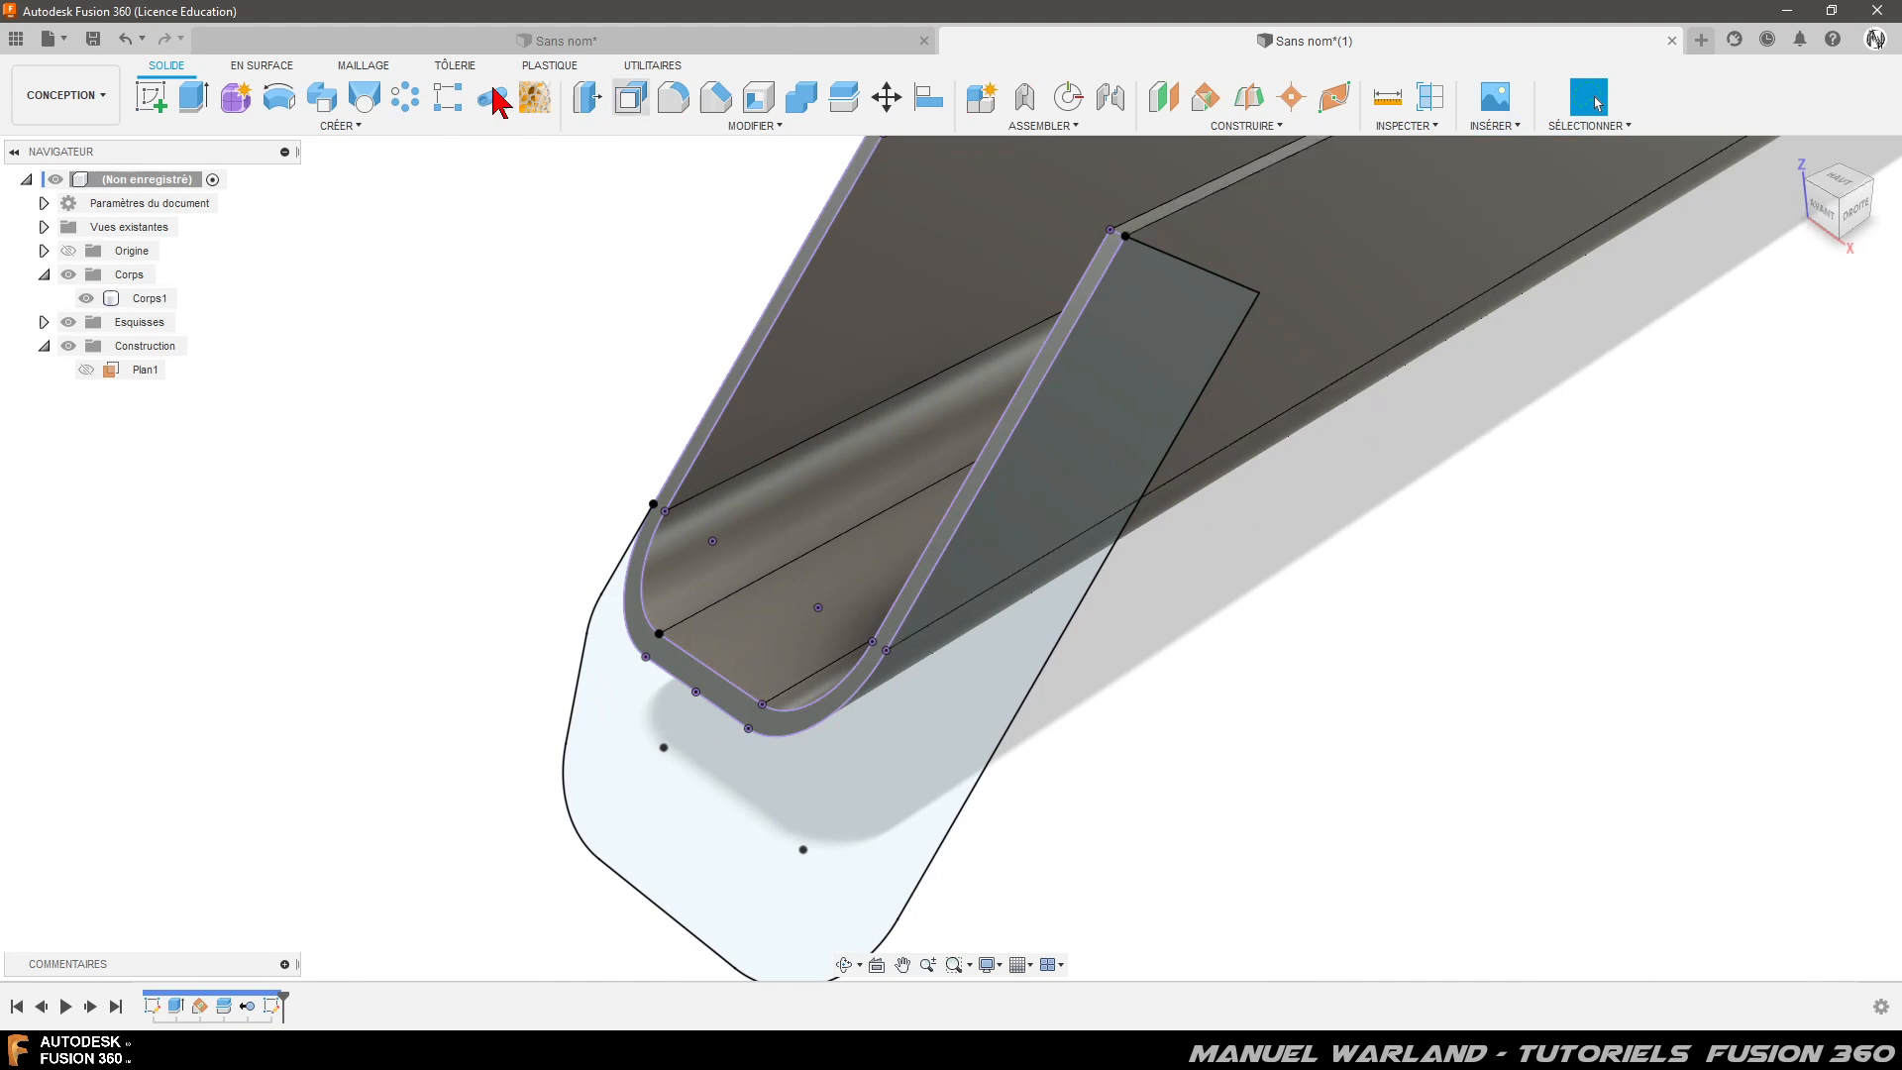
{"action": "left_click", "coordinate": [195, 100]}
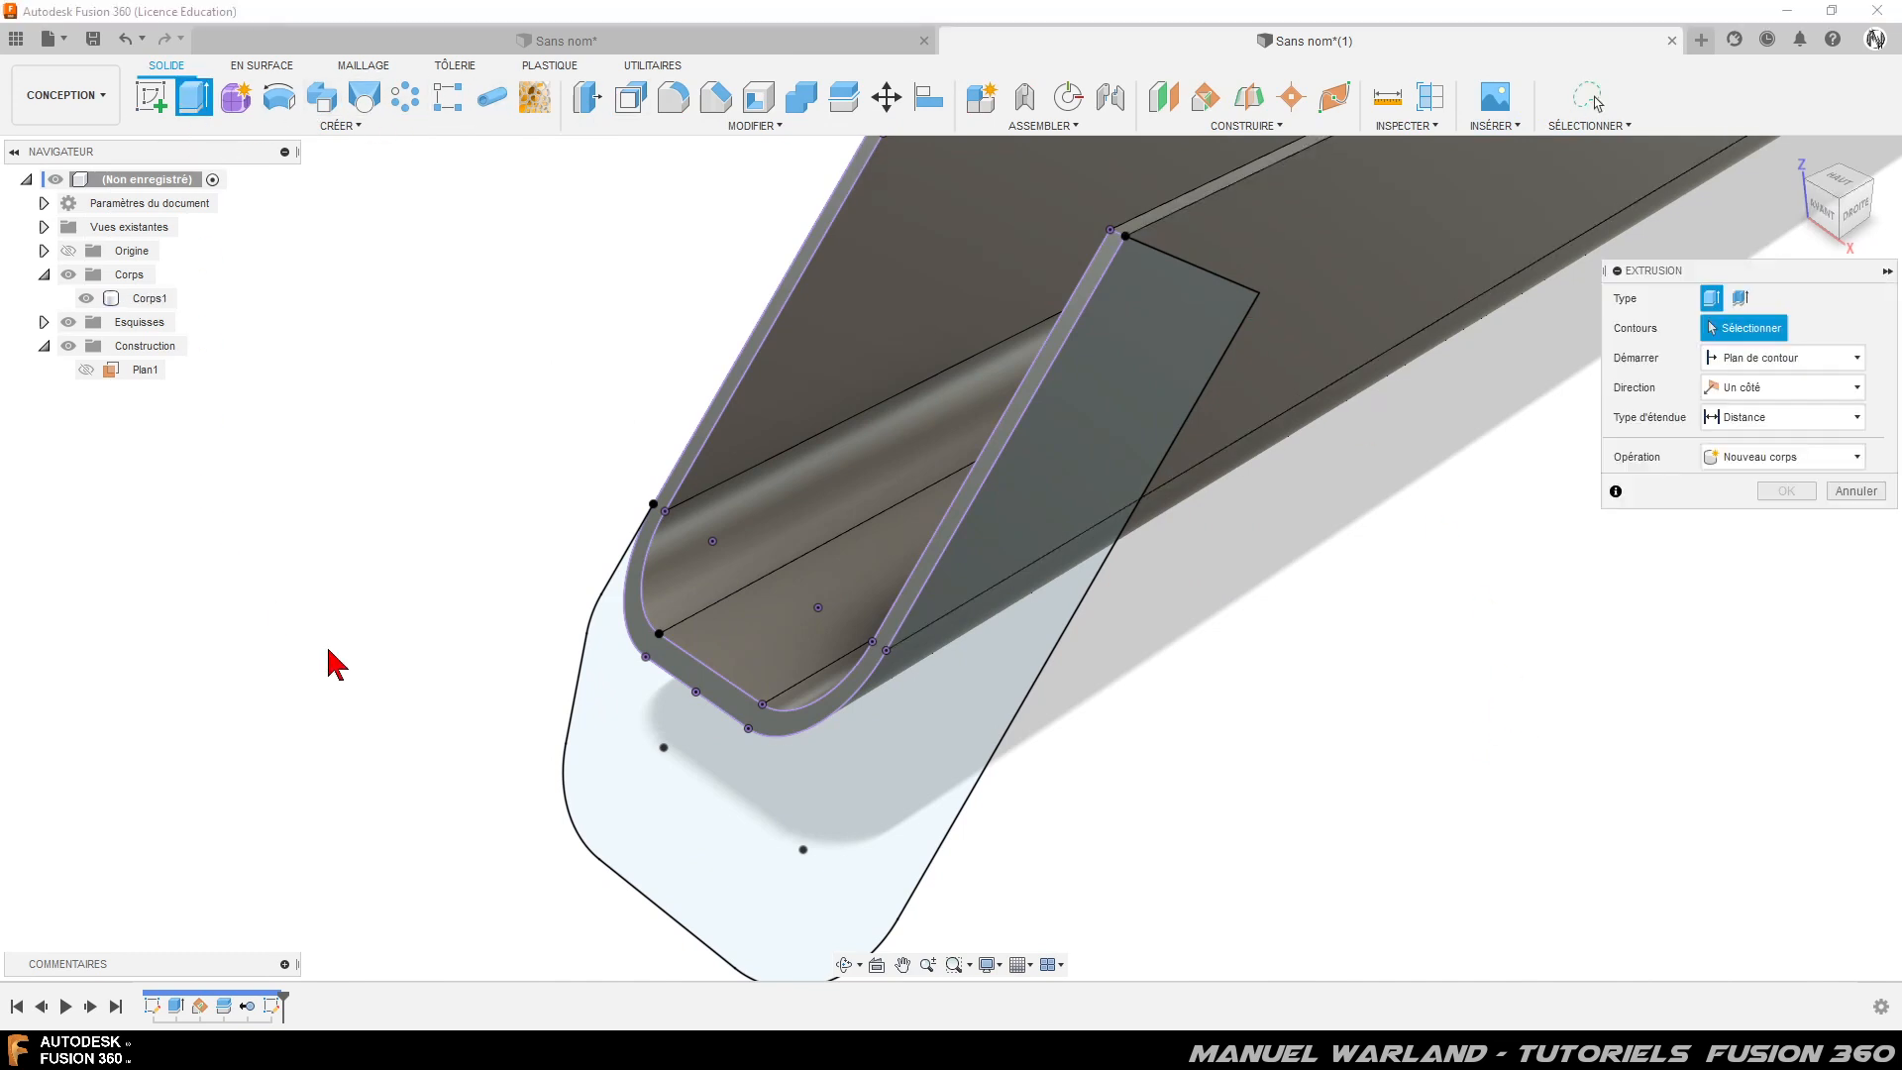
{"action": "left_click", "coordinate": [680, 763]}
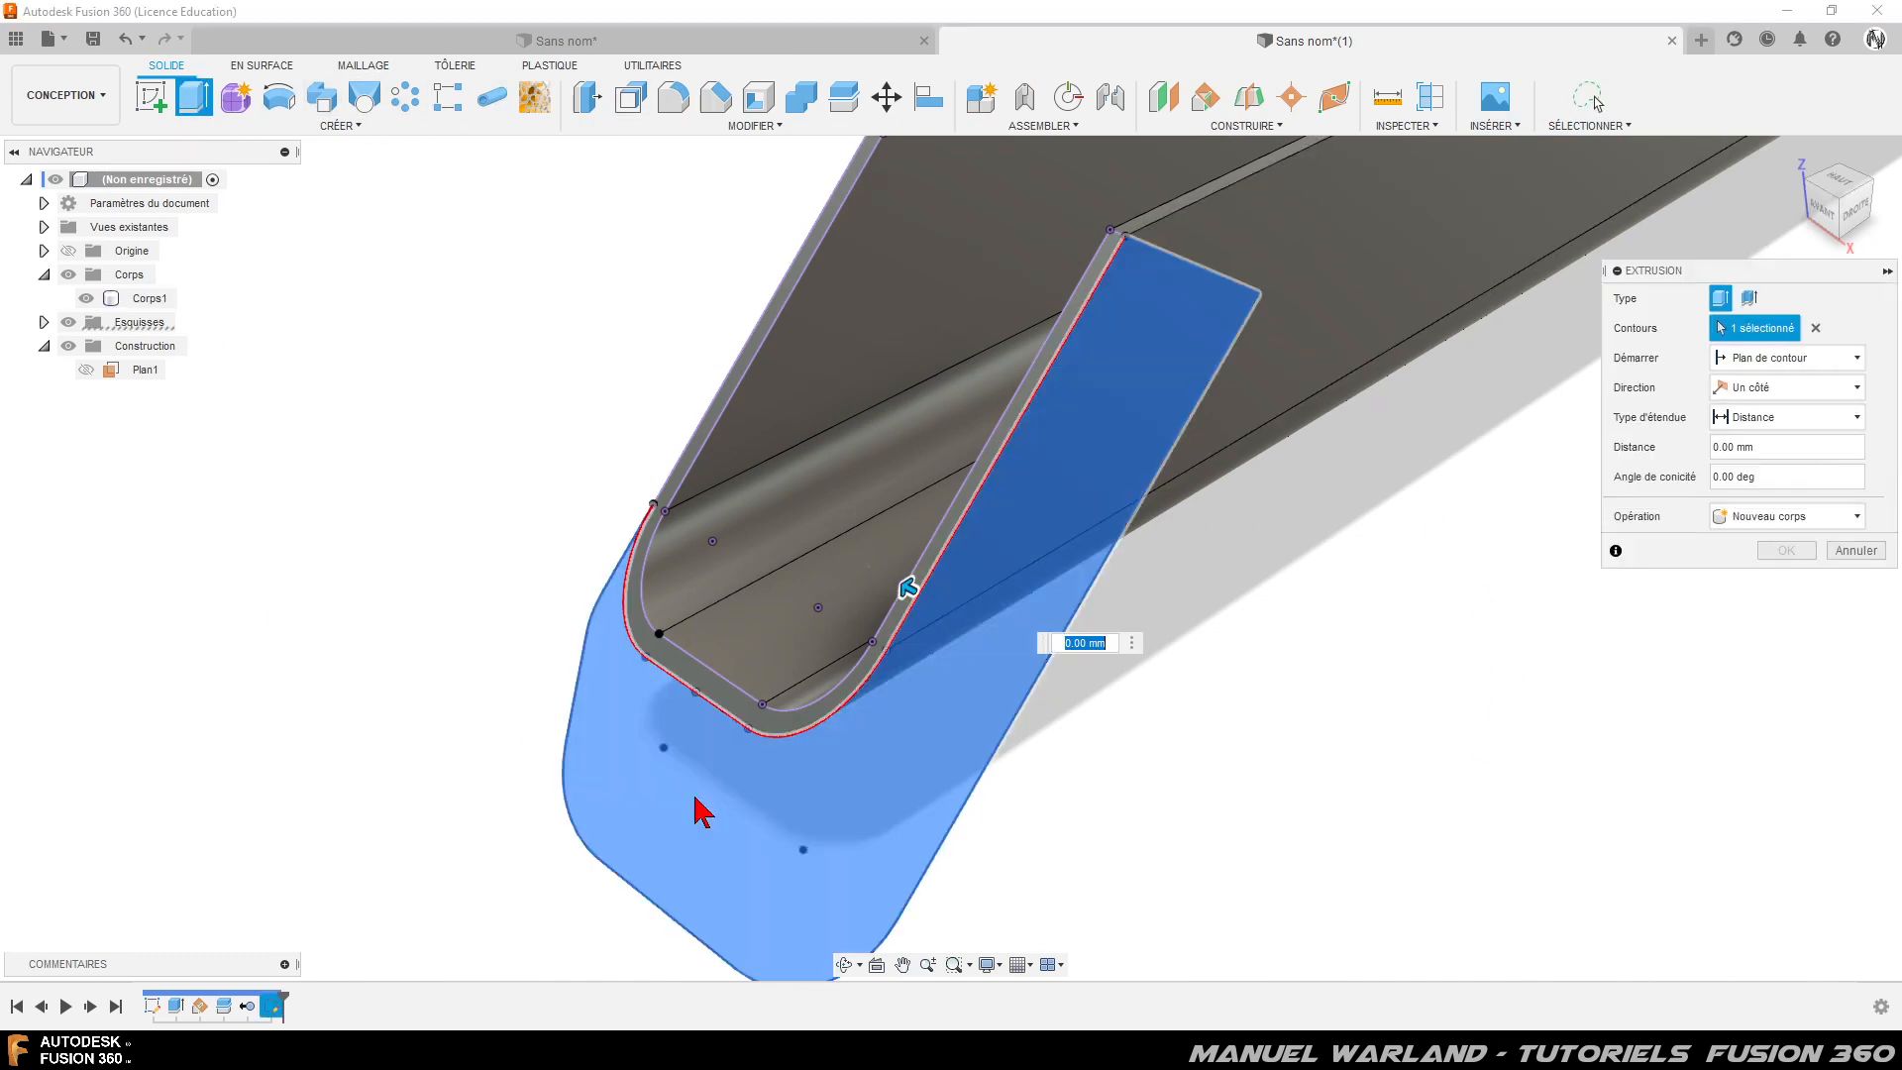
{"action": "left_click", "coordinate": [692, 686]}
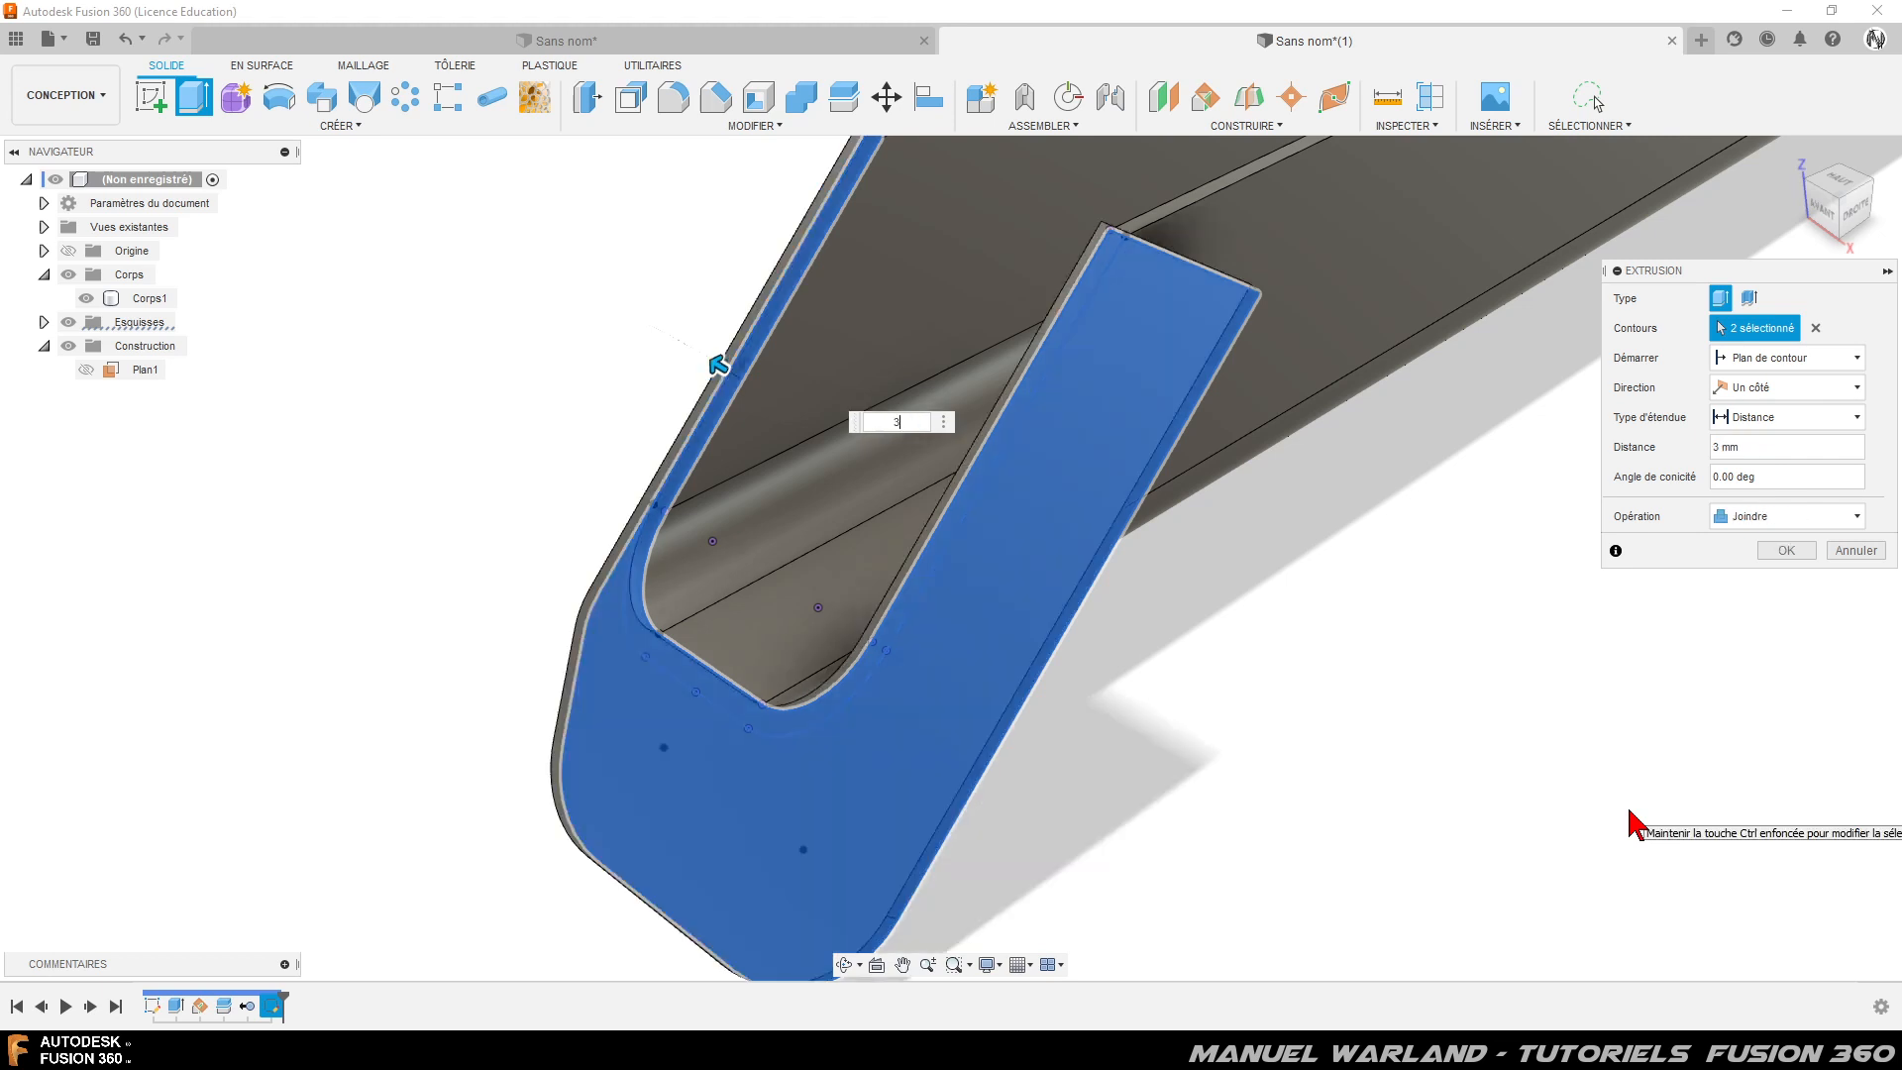
{"action": "key", "text": "Return"}
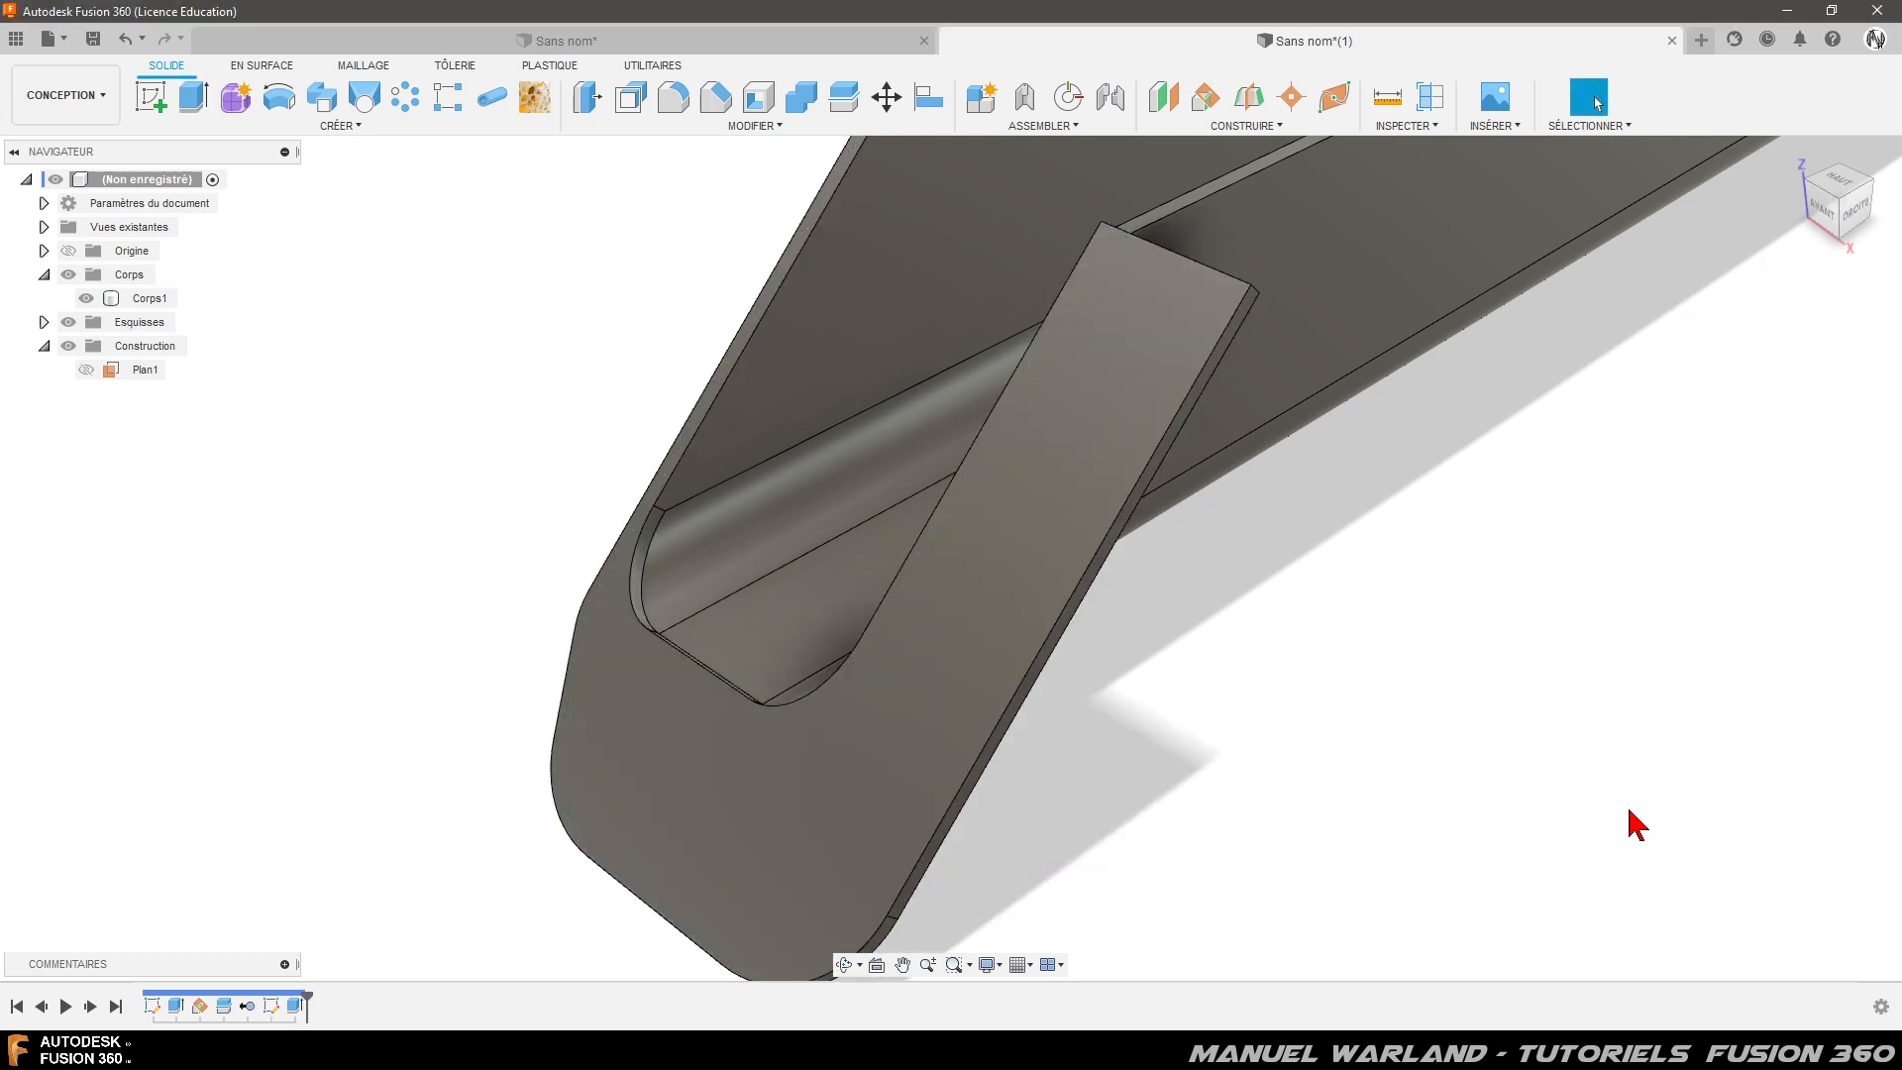
- Examine the flange from the side and above where its thickness meets the gutter's slanted front end
{"action": "scroll", "coordinate": [865, 746], "scroll_direction": "down", "scroll_amount": 2}
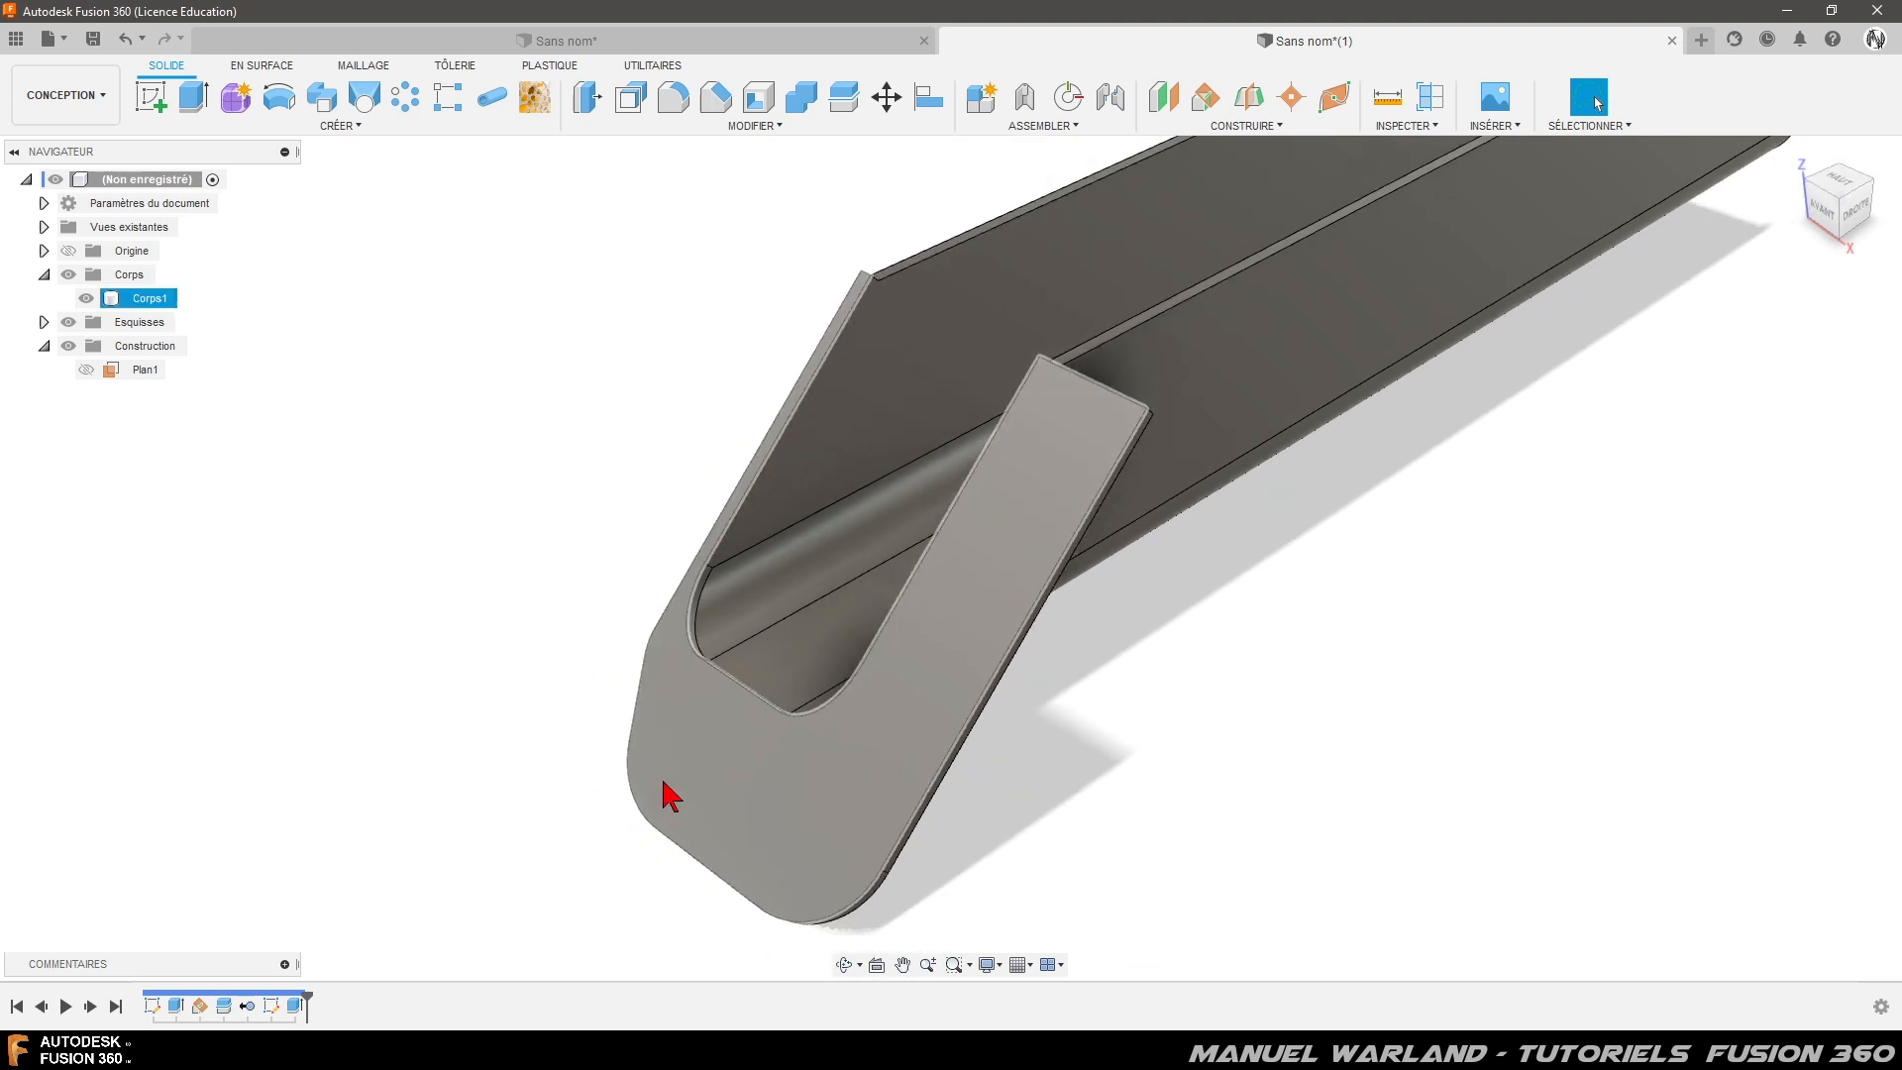
{"action": "middle_click_drag", "start_coordinate": [1020, 806], "coordinate": [833, 751], "text": "shift"}
{"action": "scroll", "coordinate": [555, 684], "scroll_direction": "down", "scroll_amount": 2}
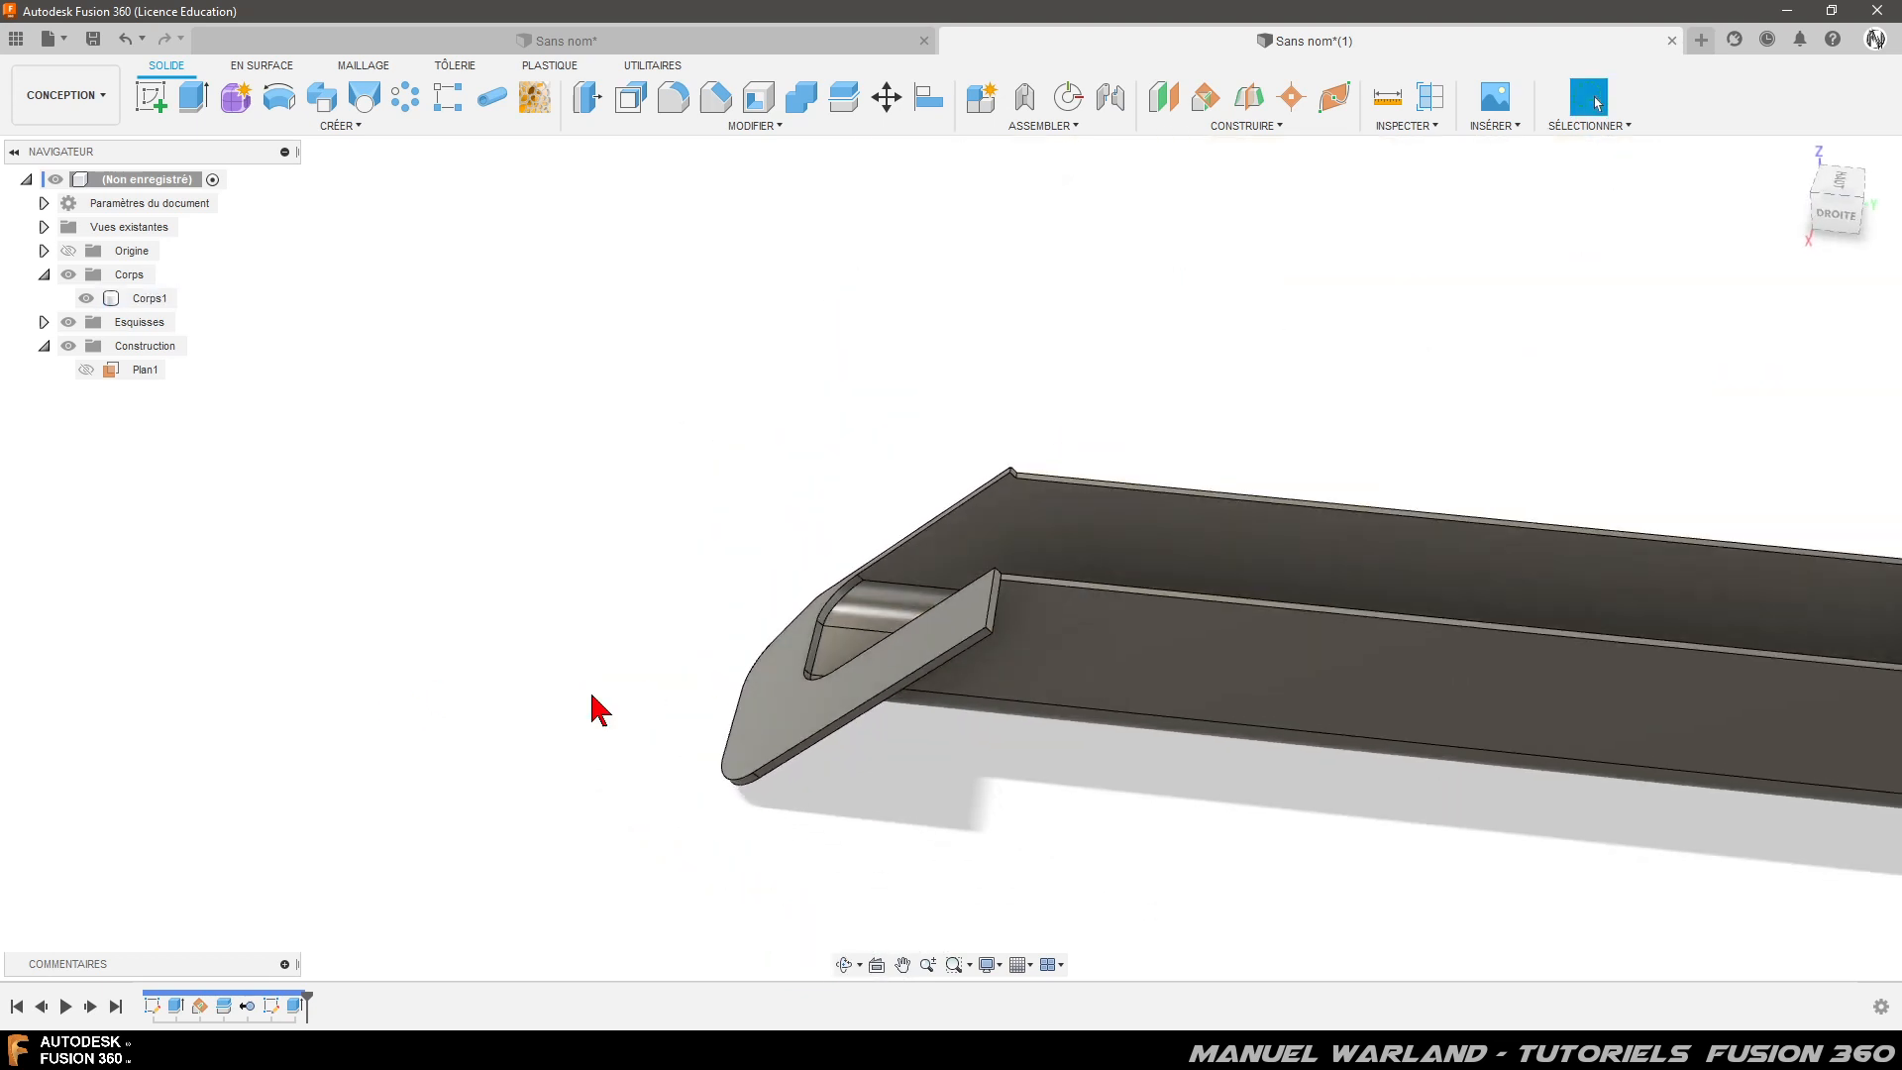
{"action": "scroll", "coordinate": [1212, 541], "scroll_direction": "up", "scroll_amount": 3}
{"action": "scroll", "coordinate": [1028, 301], "scroll_direction": "up", "scroll_amount": 3}
{"action": "scroll", "coordinate": [819, 395], "scroll_direction": "down", "scroll_amount": 2}
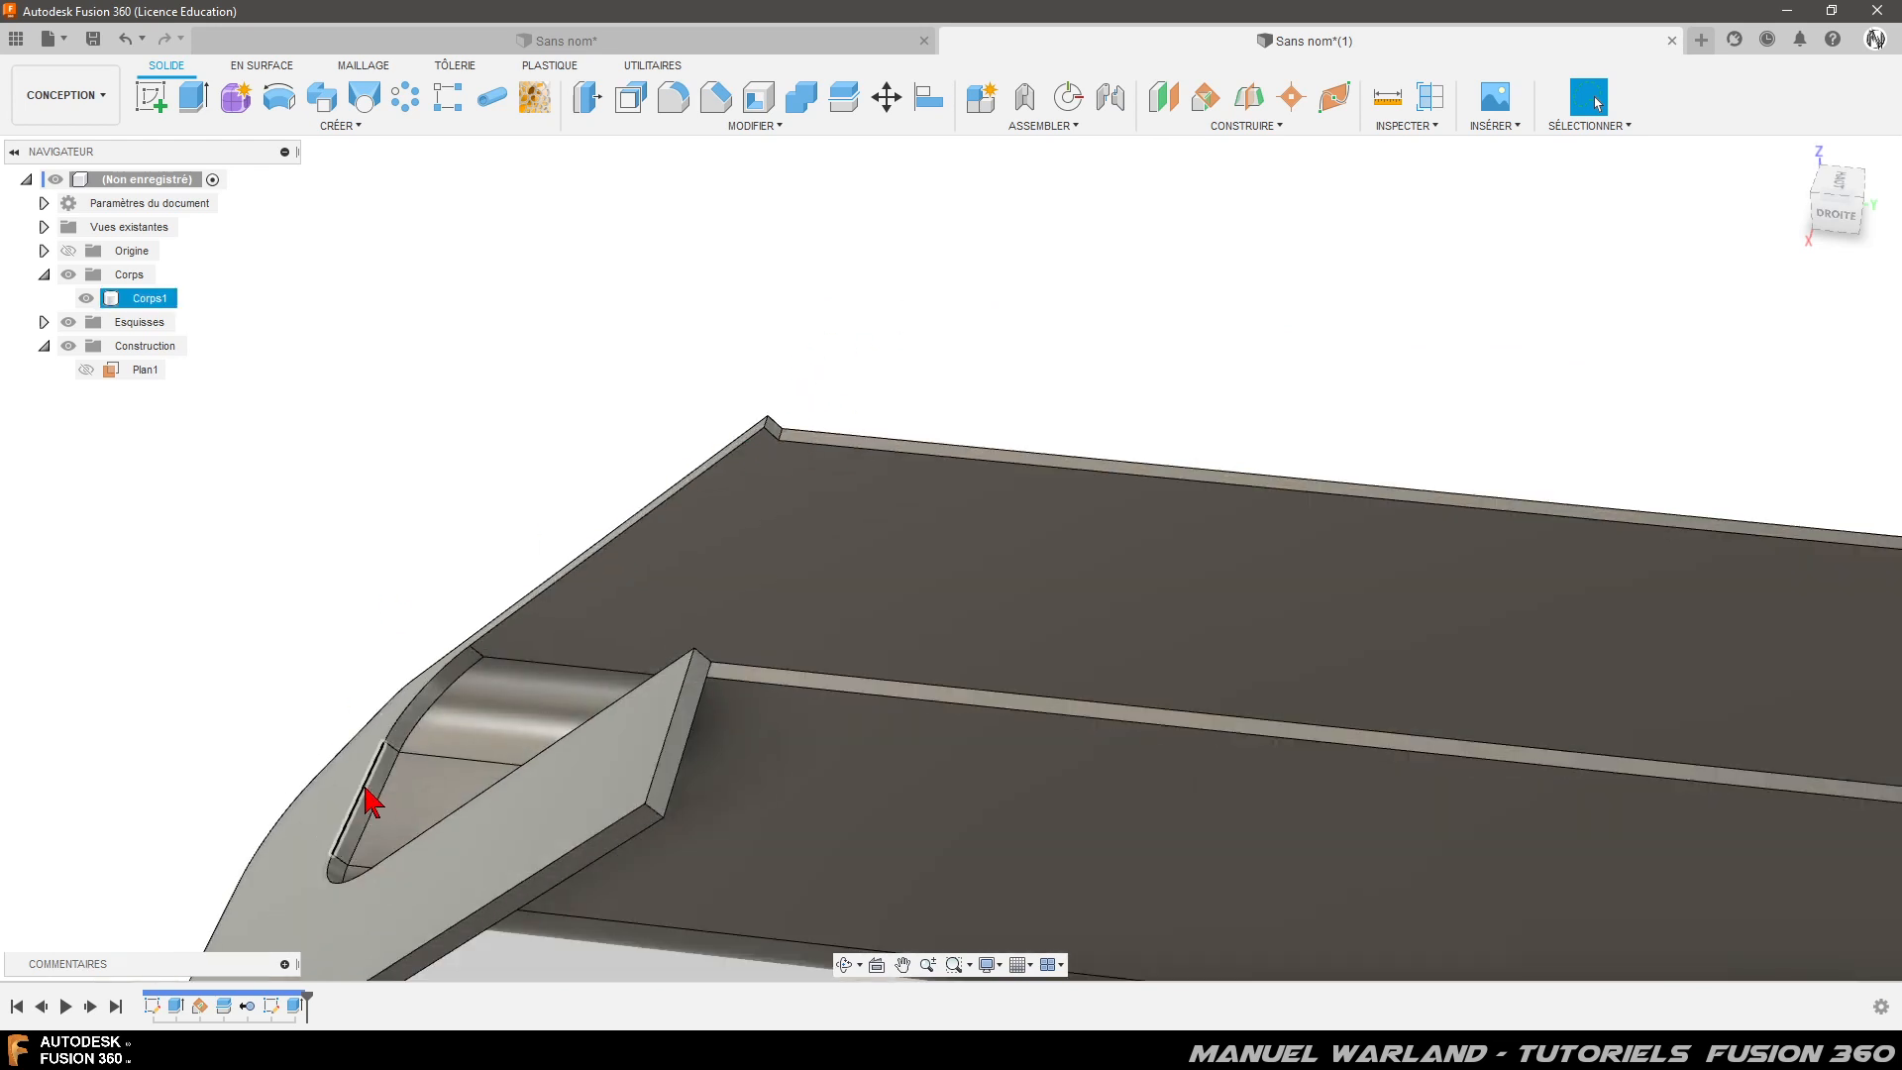
{"action": "key", "text": "Escape"}
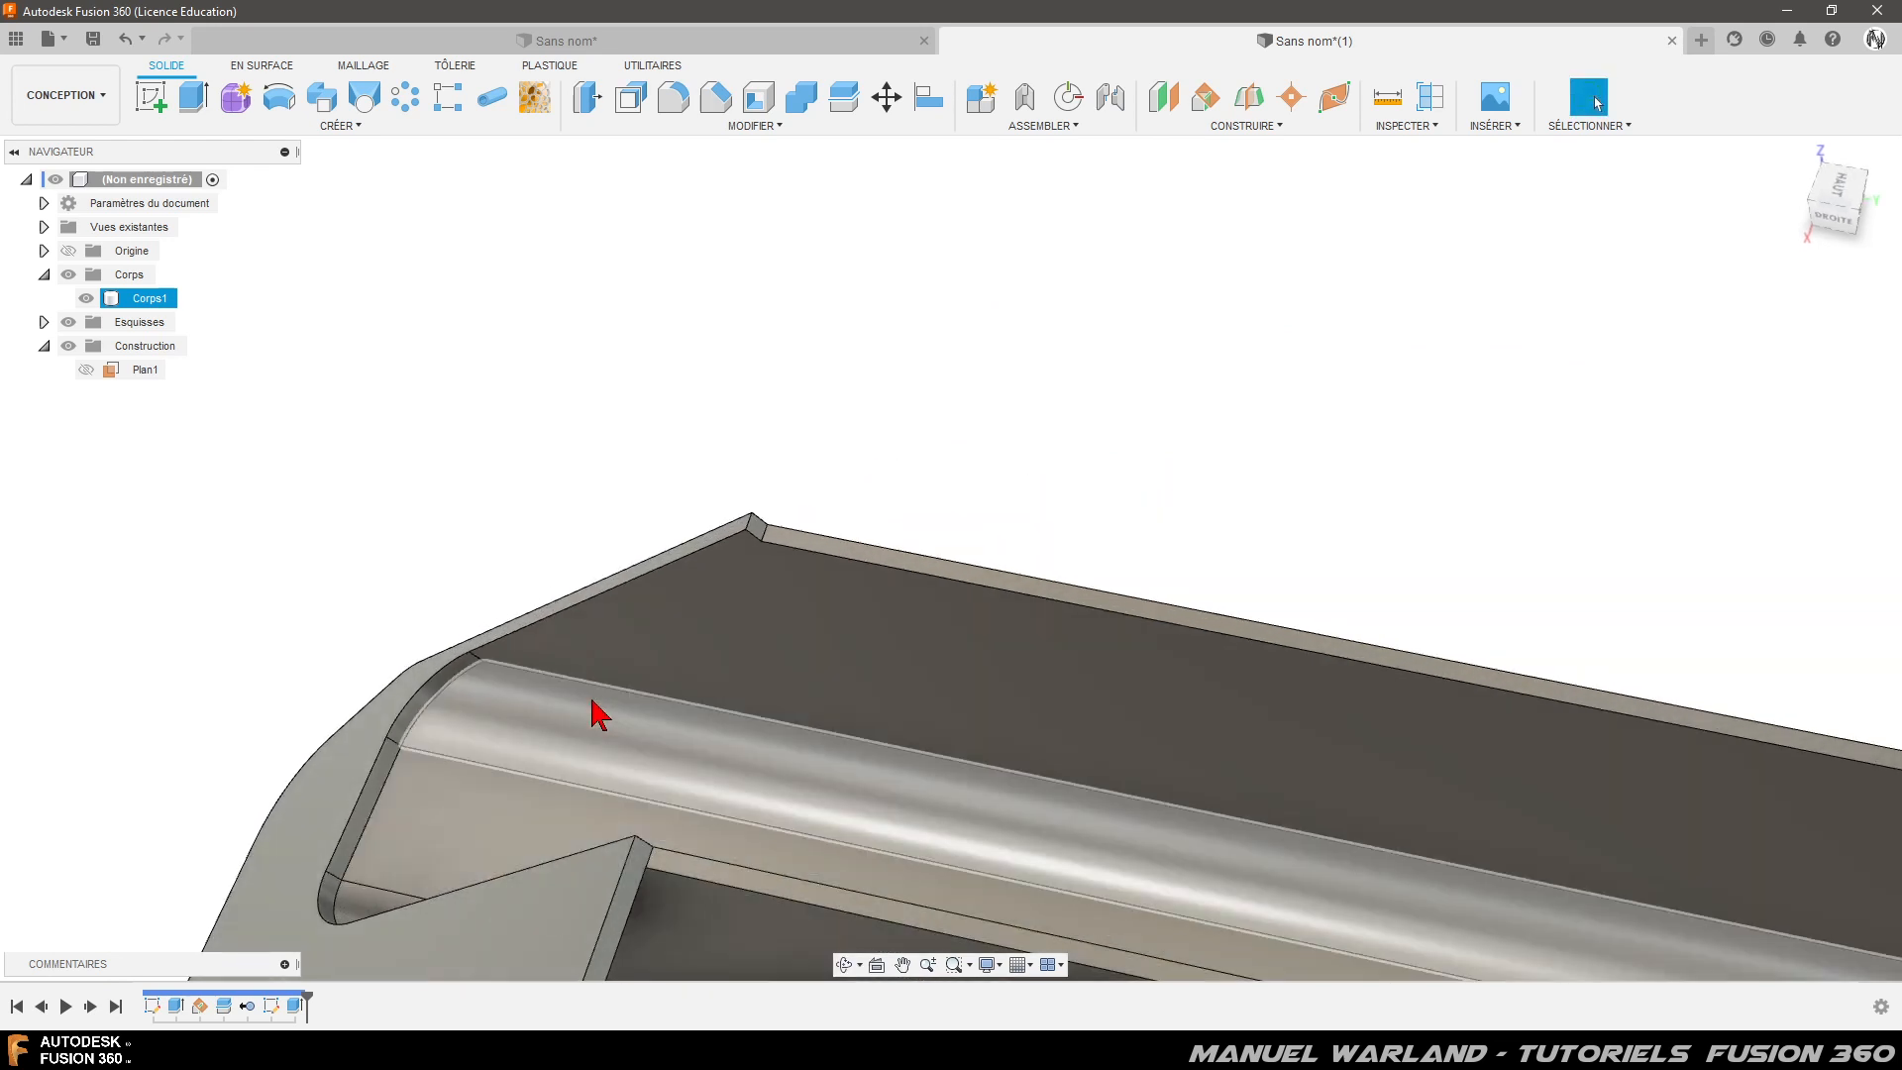
{"action": "scroll", "coordinate": [771, 336], "scroll_direction": "down", "scroll_amount": 3}
{"action": "scroll", "coordinate": [557, 748], "scroll_direction": "up", "scroll_amount": 3}
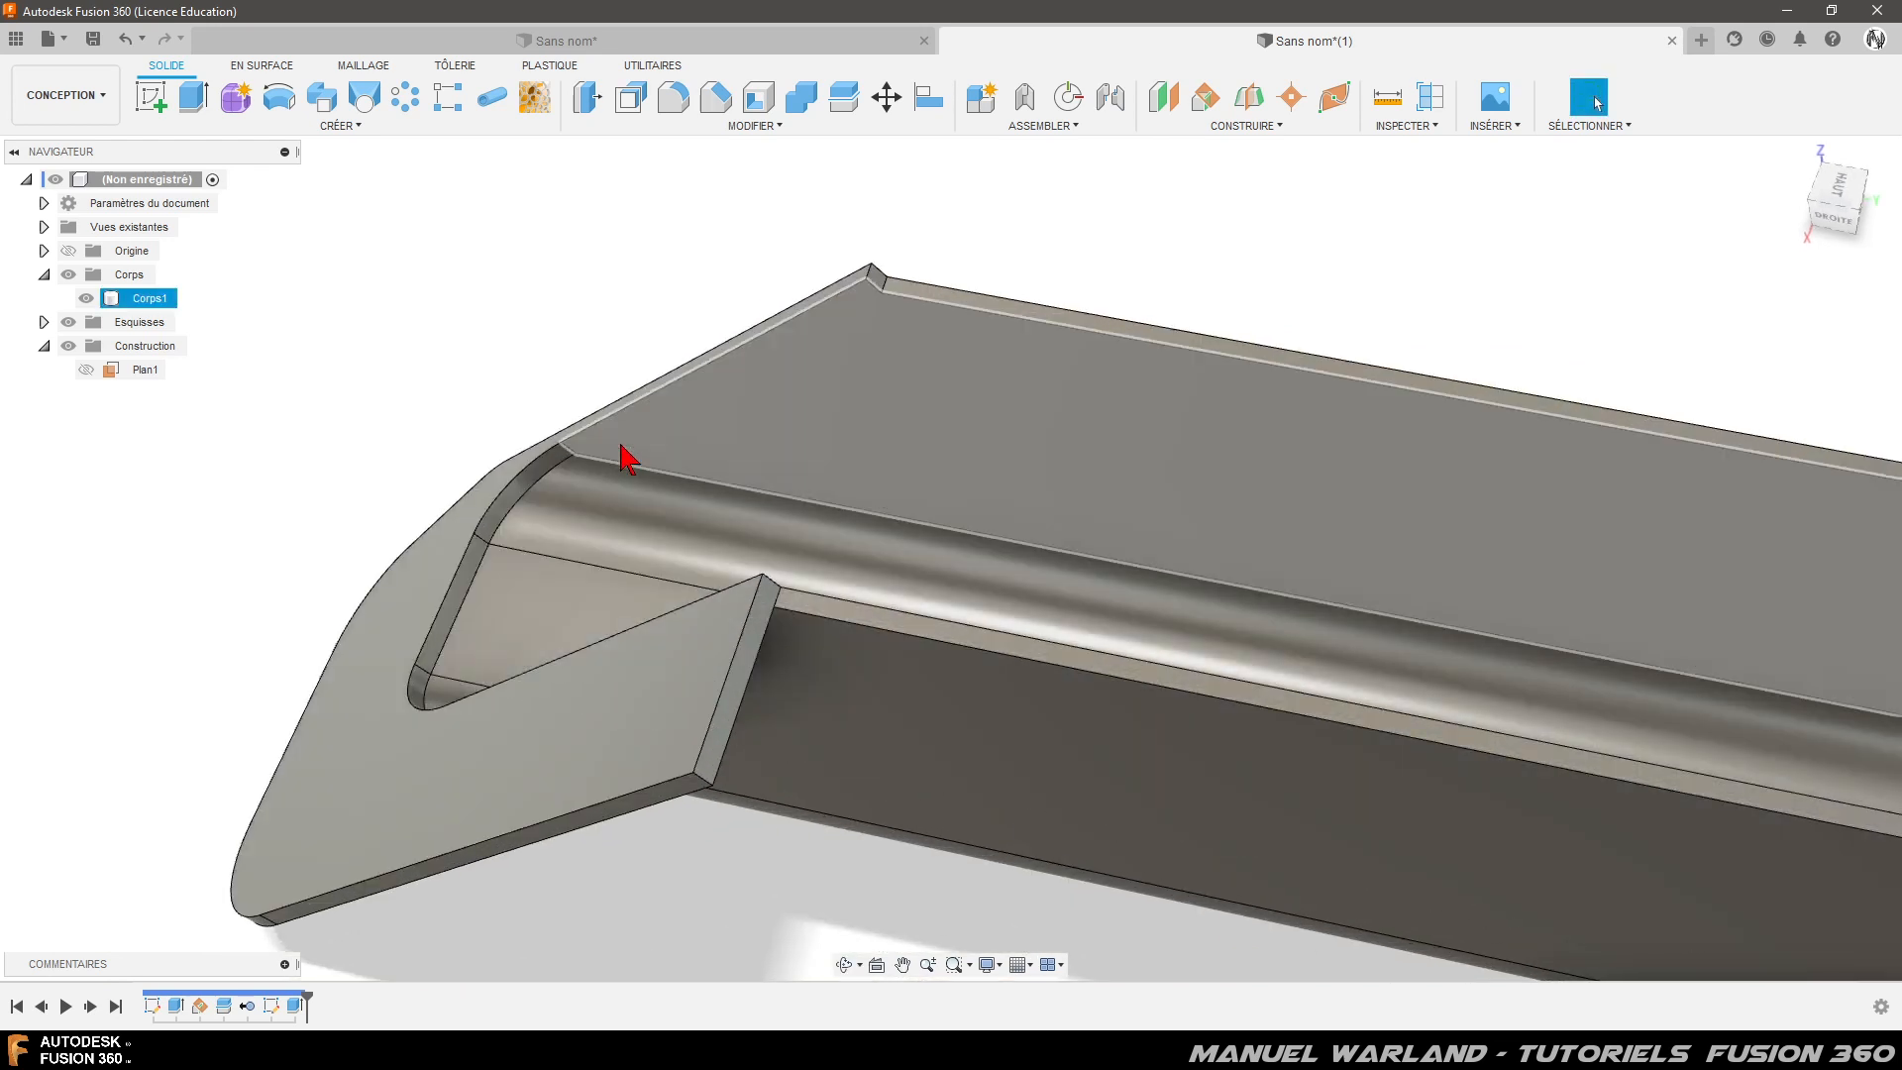
- Delete the extrusion's end faces at the tops of both gutter walls and its inner faces along the U's bottom and two rounded corners
{"action": "left_click", "coordinate": [817, 268]}
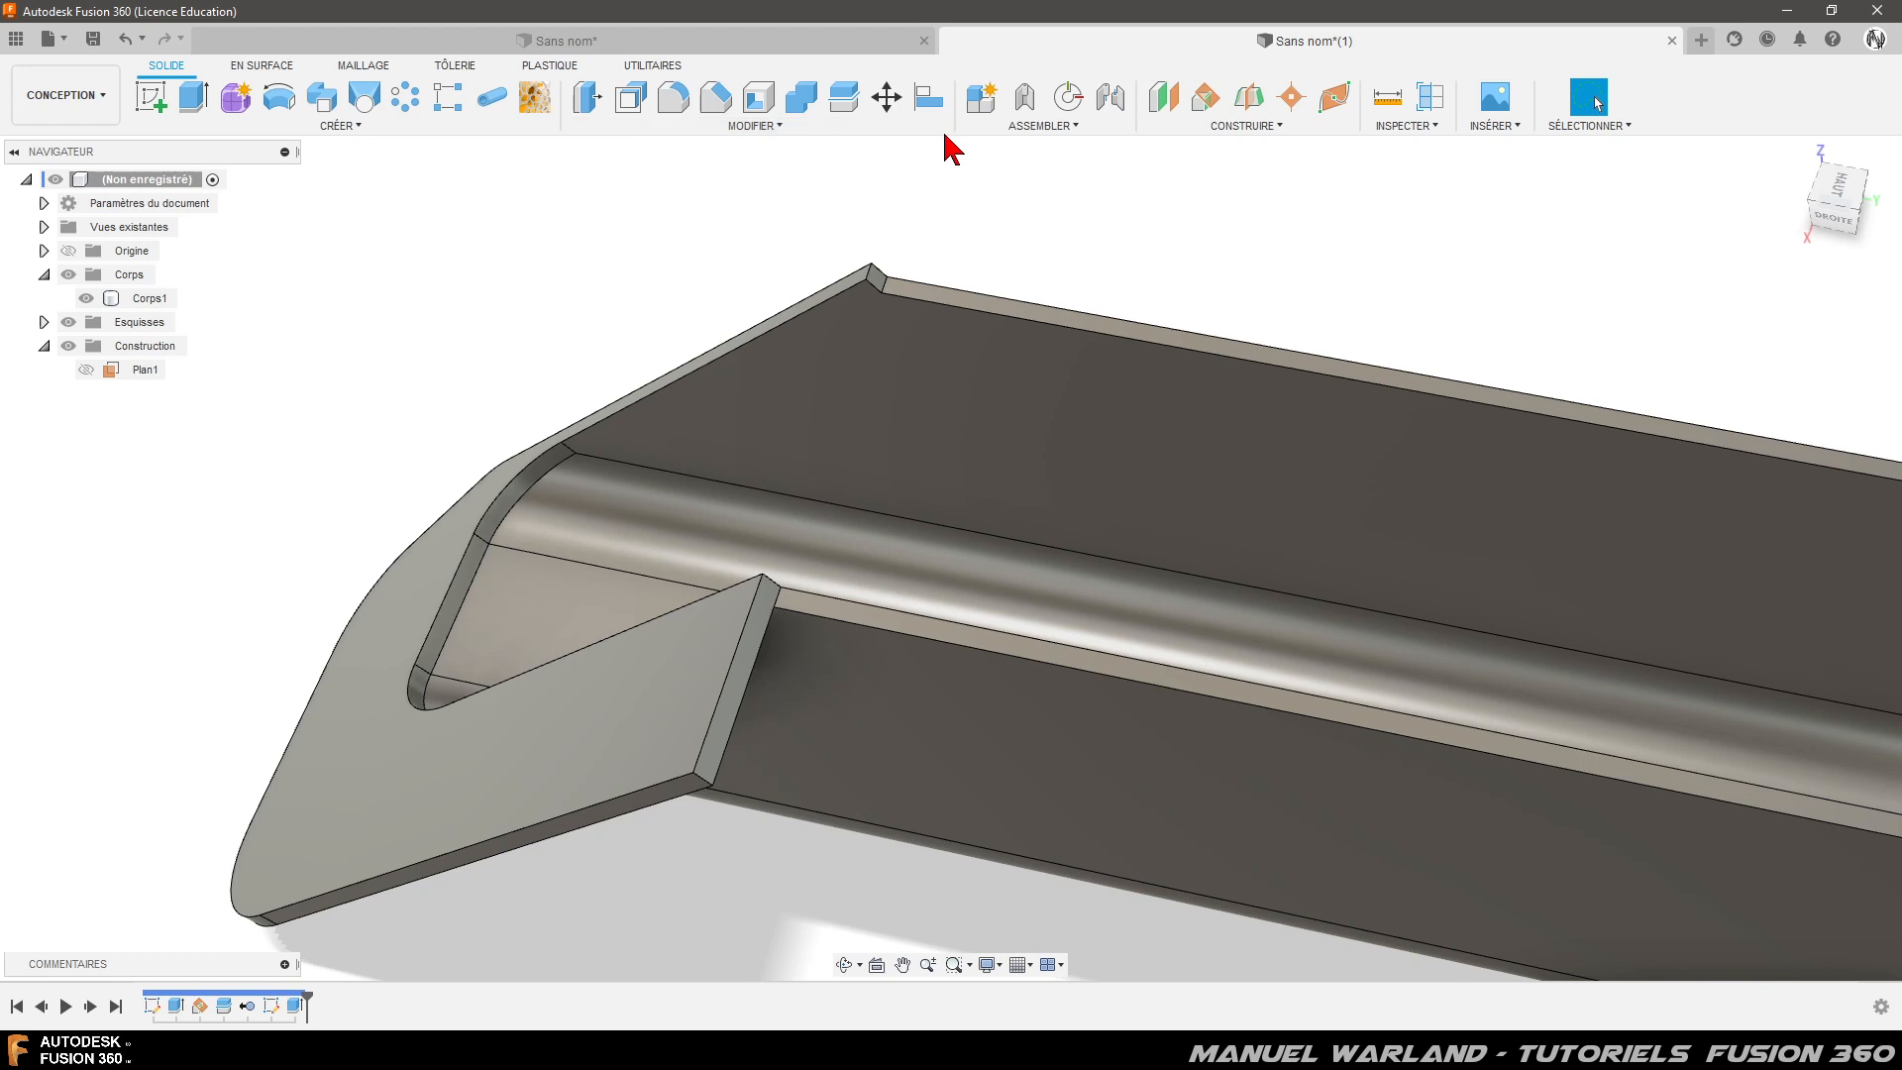
{"action": "left_click", "coordinate": [884, 282]}
{"action": "scroll", "coordinate": [885, 287], "scroll_direction": "up", "scroll_amount": 3}
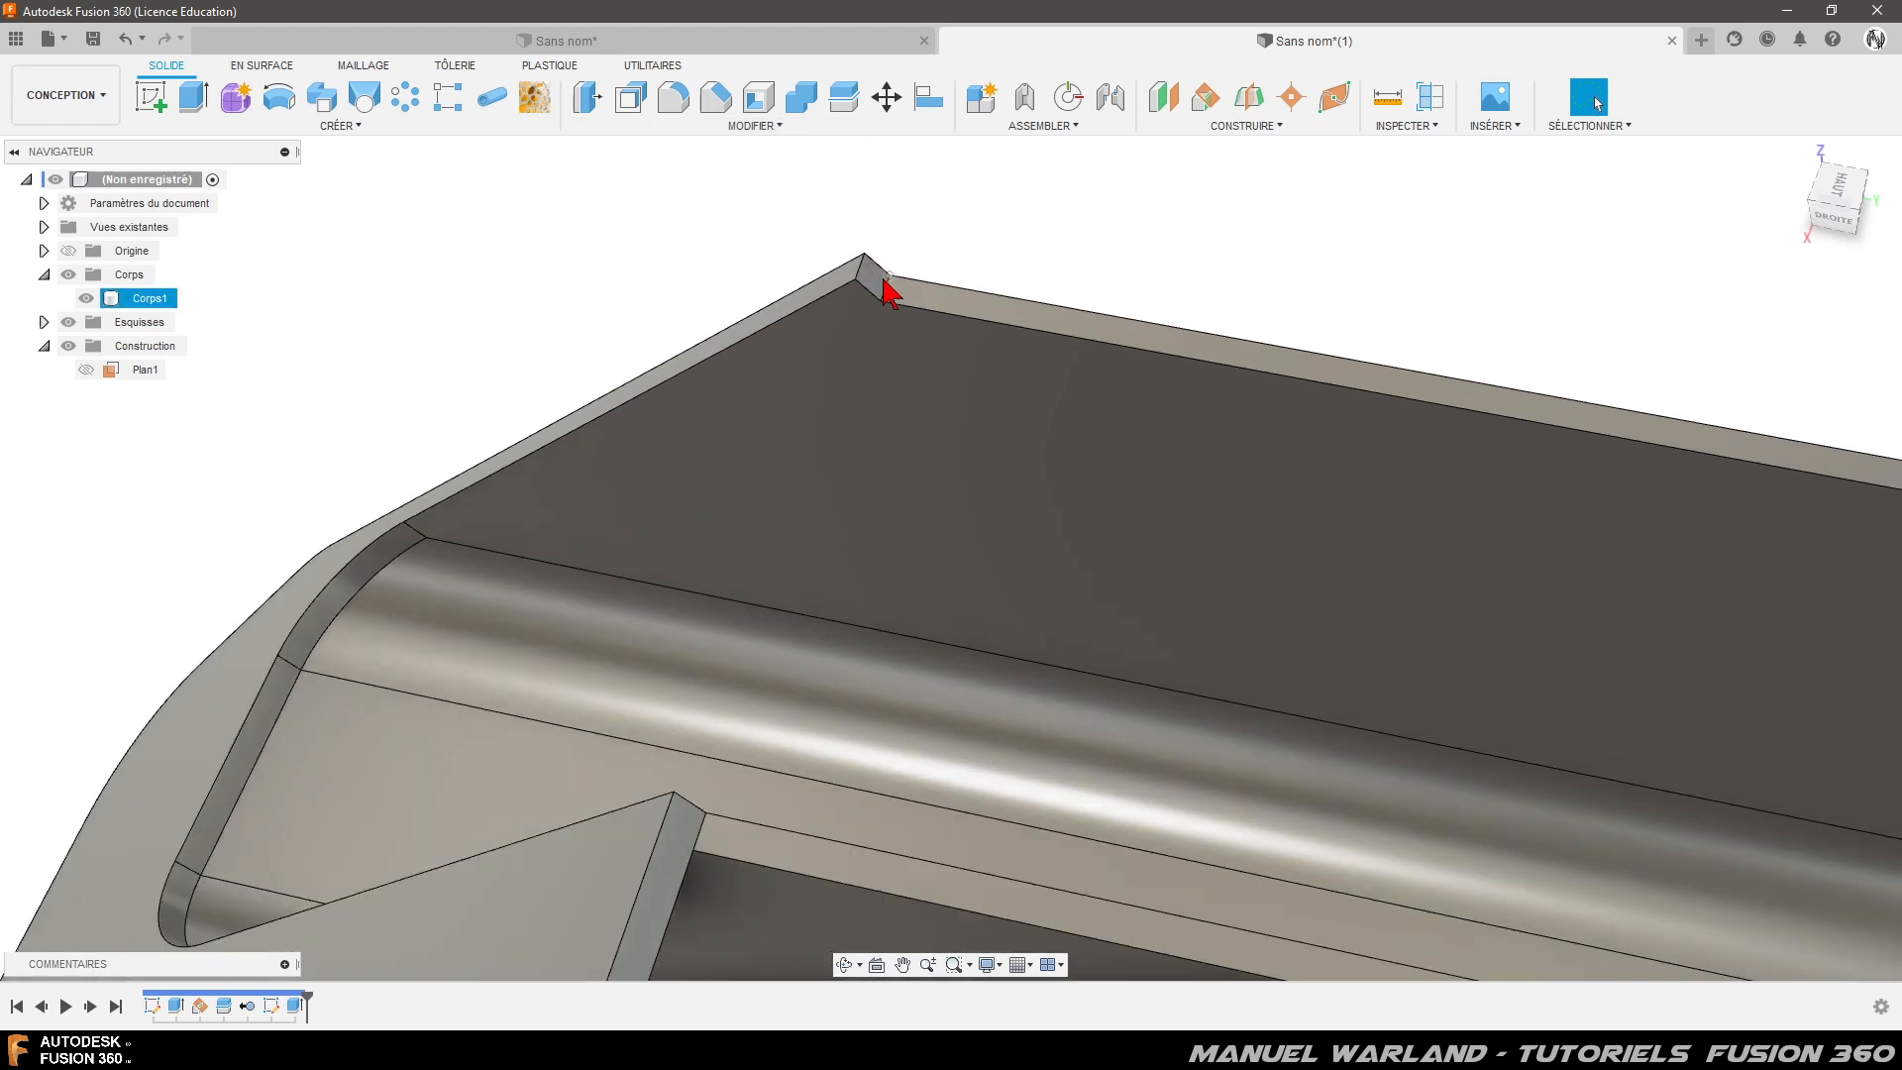
{"action": "left_click", "coordinate": [874, 287]}
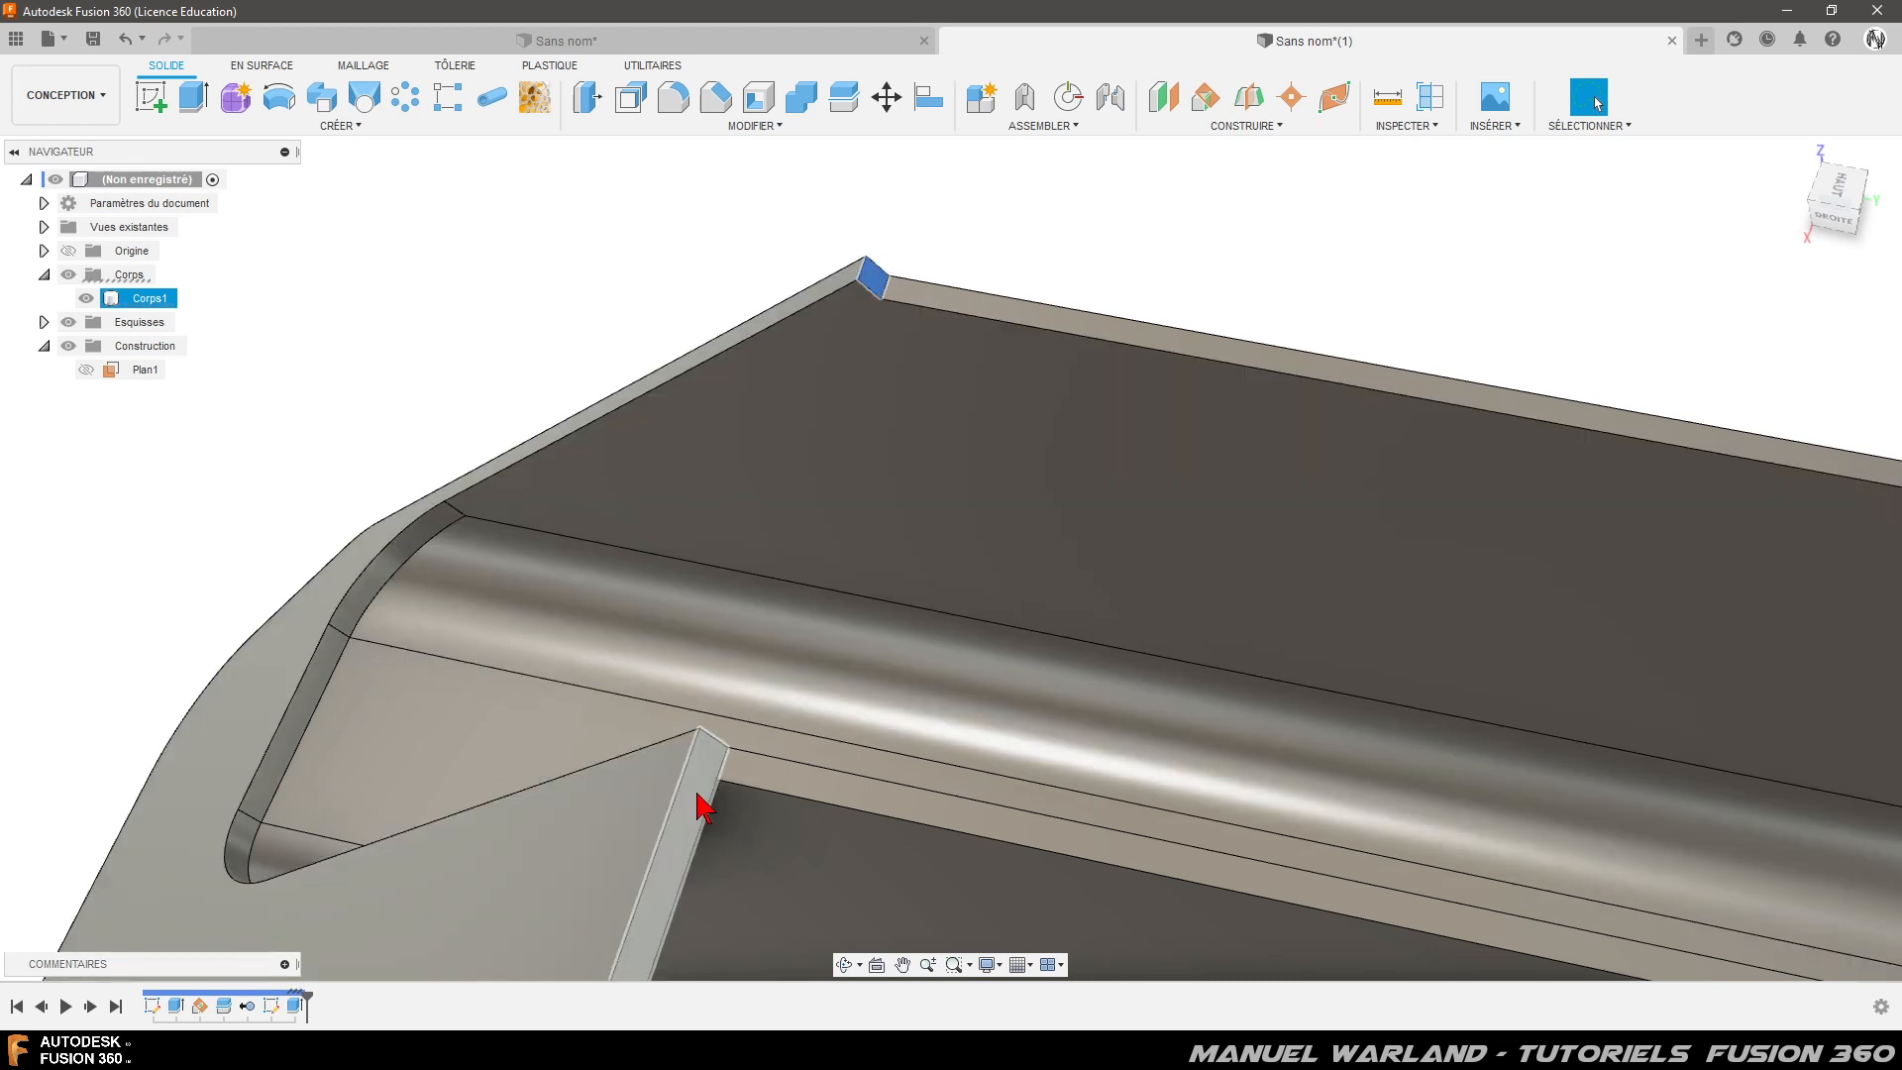
{"action": "left_click", "coordinate": [700, 808], "text": "ctrl"}
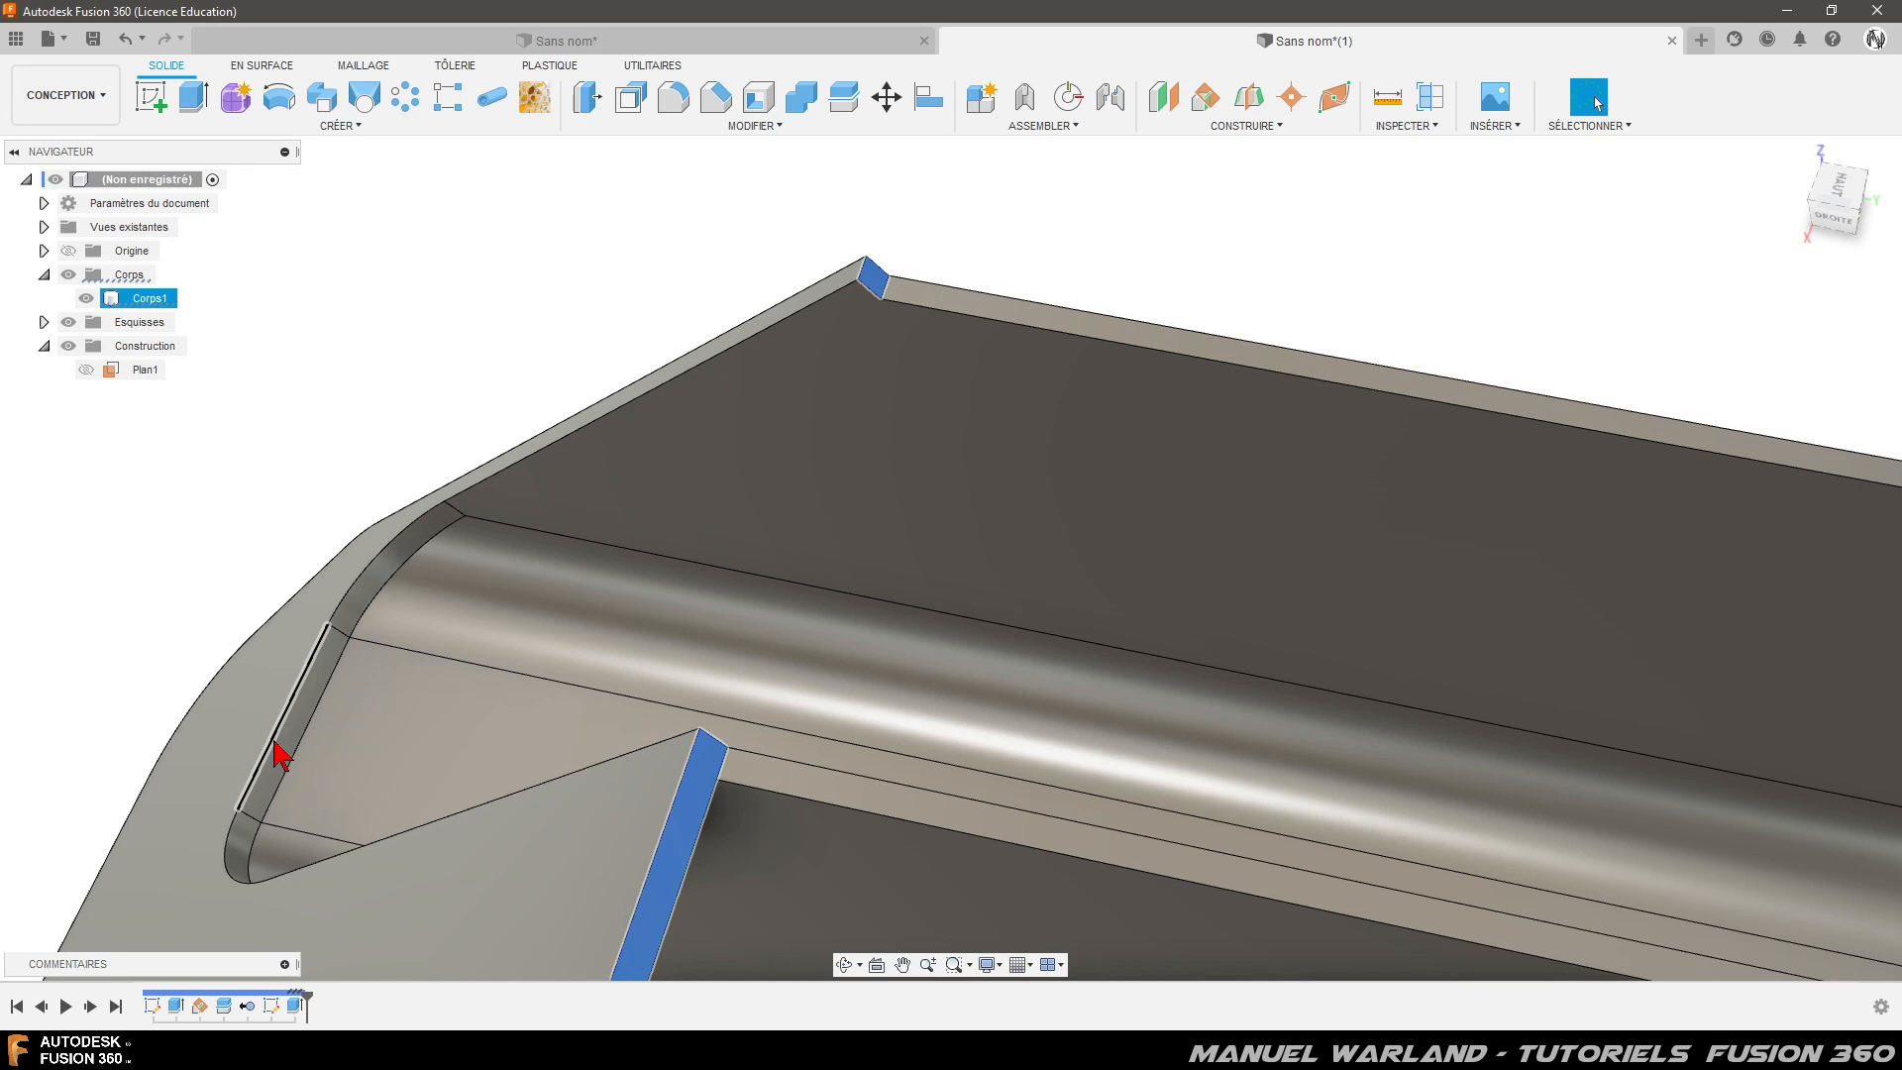
{"action": "left_click", "coordinate": [290, 745], "text": "ctrl"}
{"action": "left_click", "coordinate": [371, 592], "text": "ctrl"}
{"action": "left_click", "coordinate": [262, 842], "text": "ctrl"}
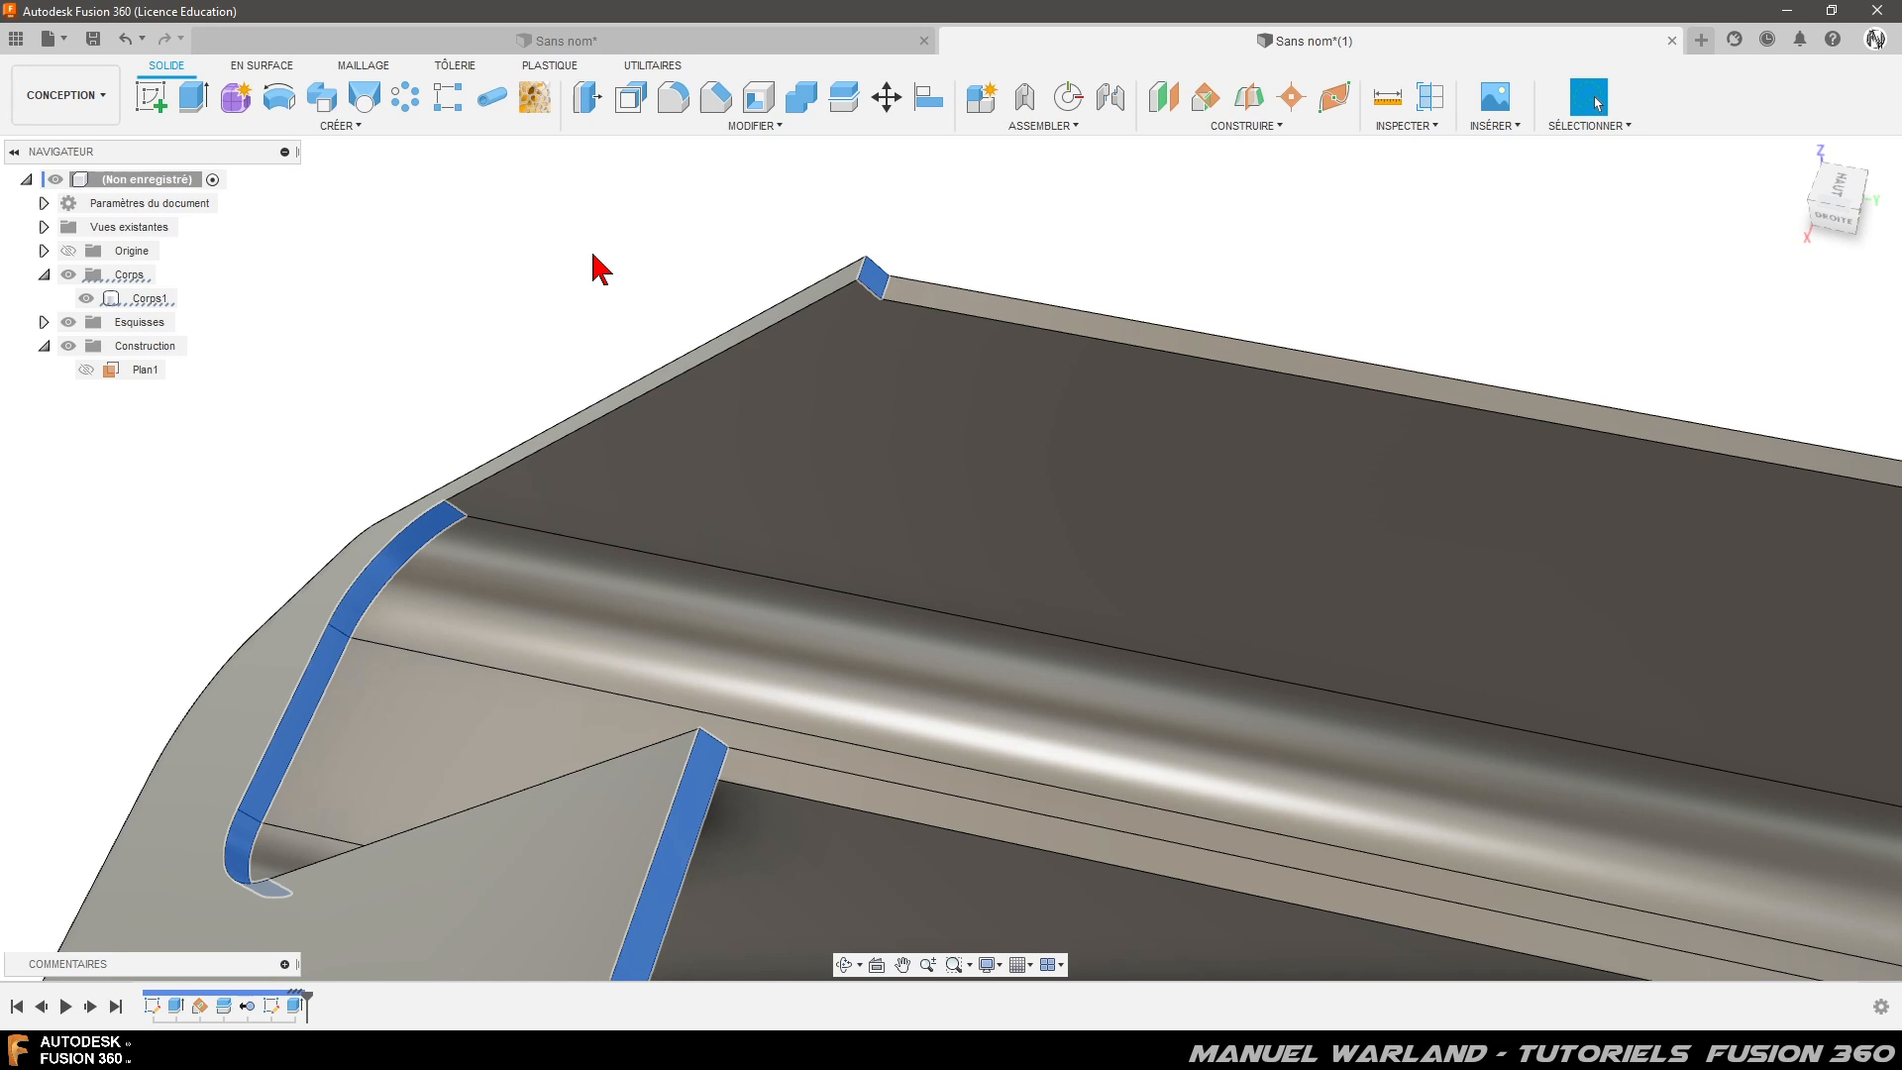
{"action": "key", "text": "Delete"}
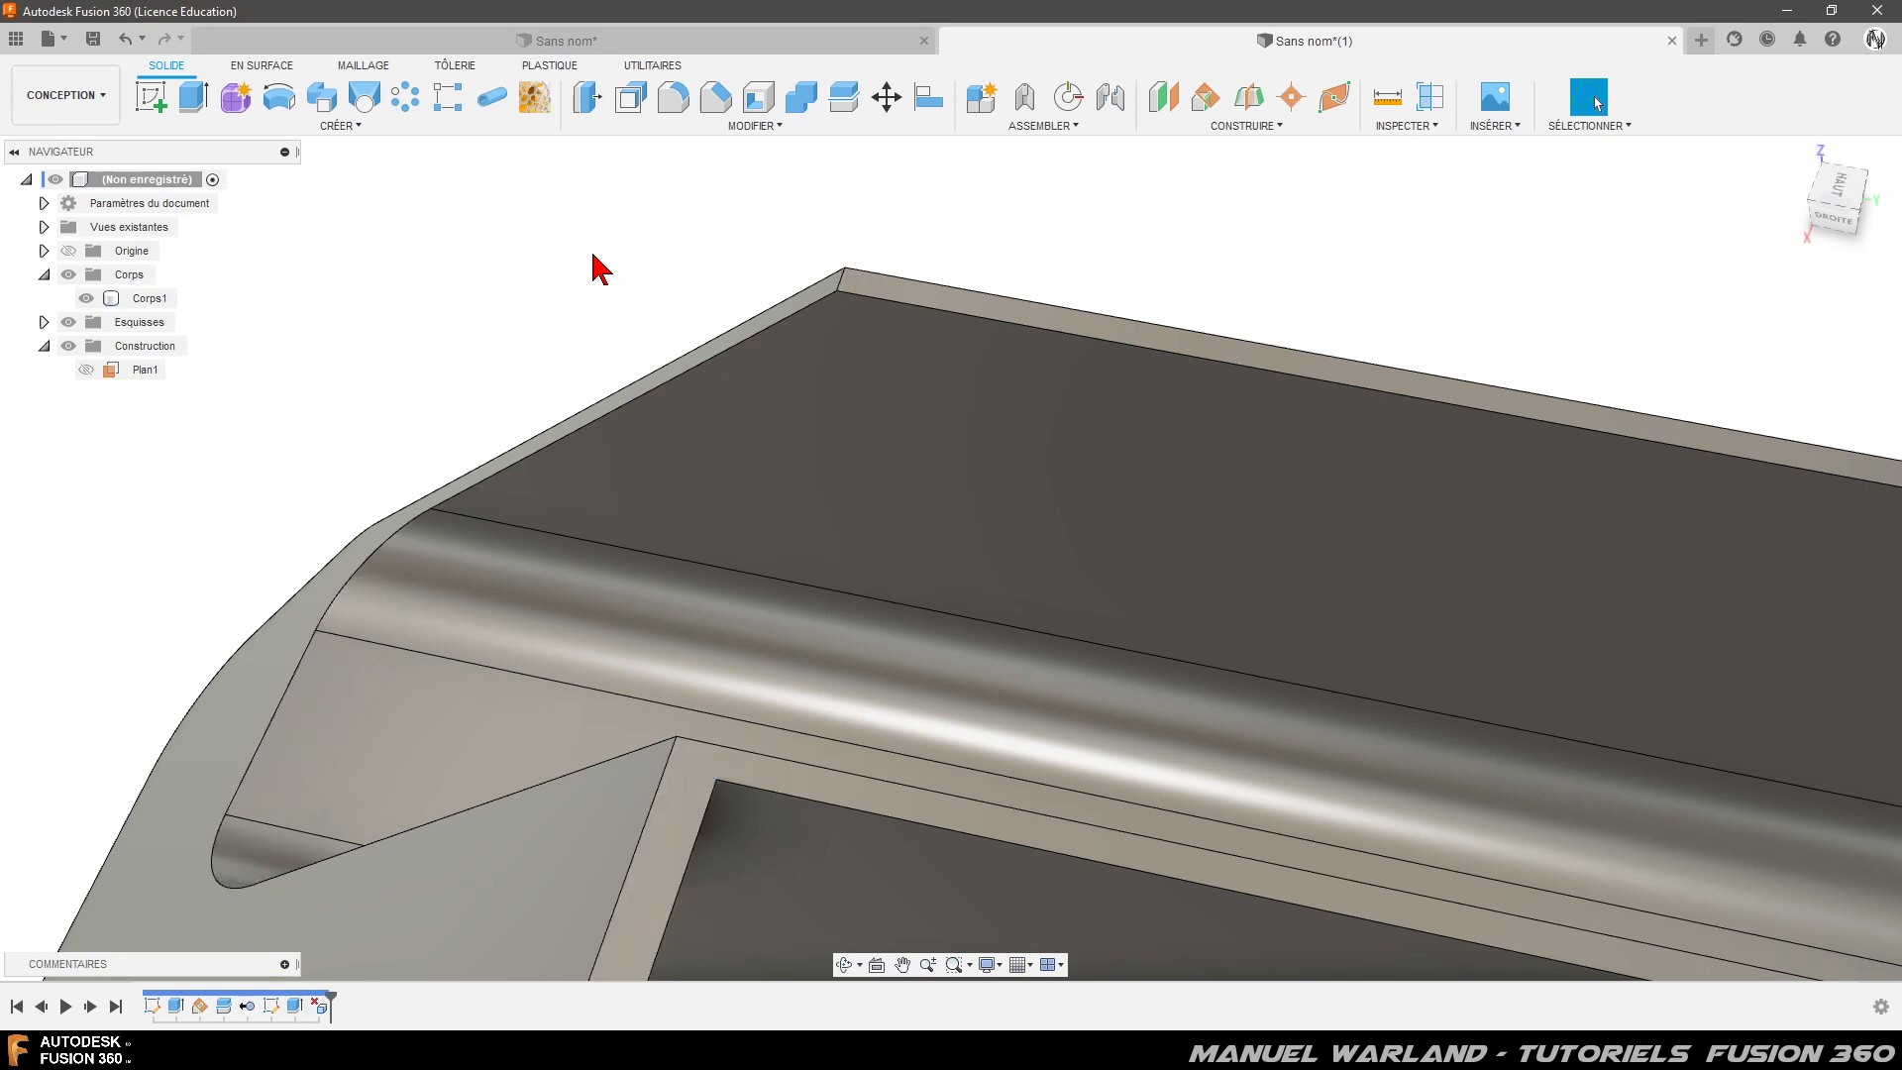
- Create a new sketch on the vertical YZ origin plane running along the gutter's length
{"action": "middle_click_drag", "start_coordinate": [616, 253], "coordinate": [663, 663], "text": "shift"}
{"action": "scroll", "coordinate": [829, 307], "scroll_direction": "down", "scroll_amount": 2}
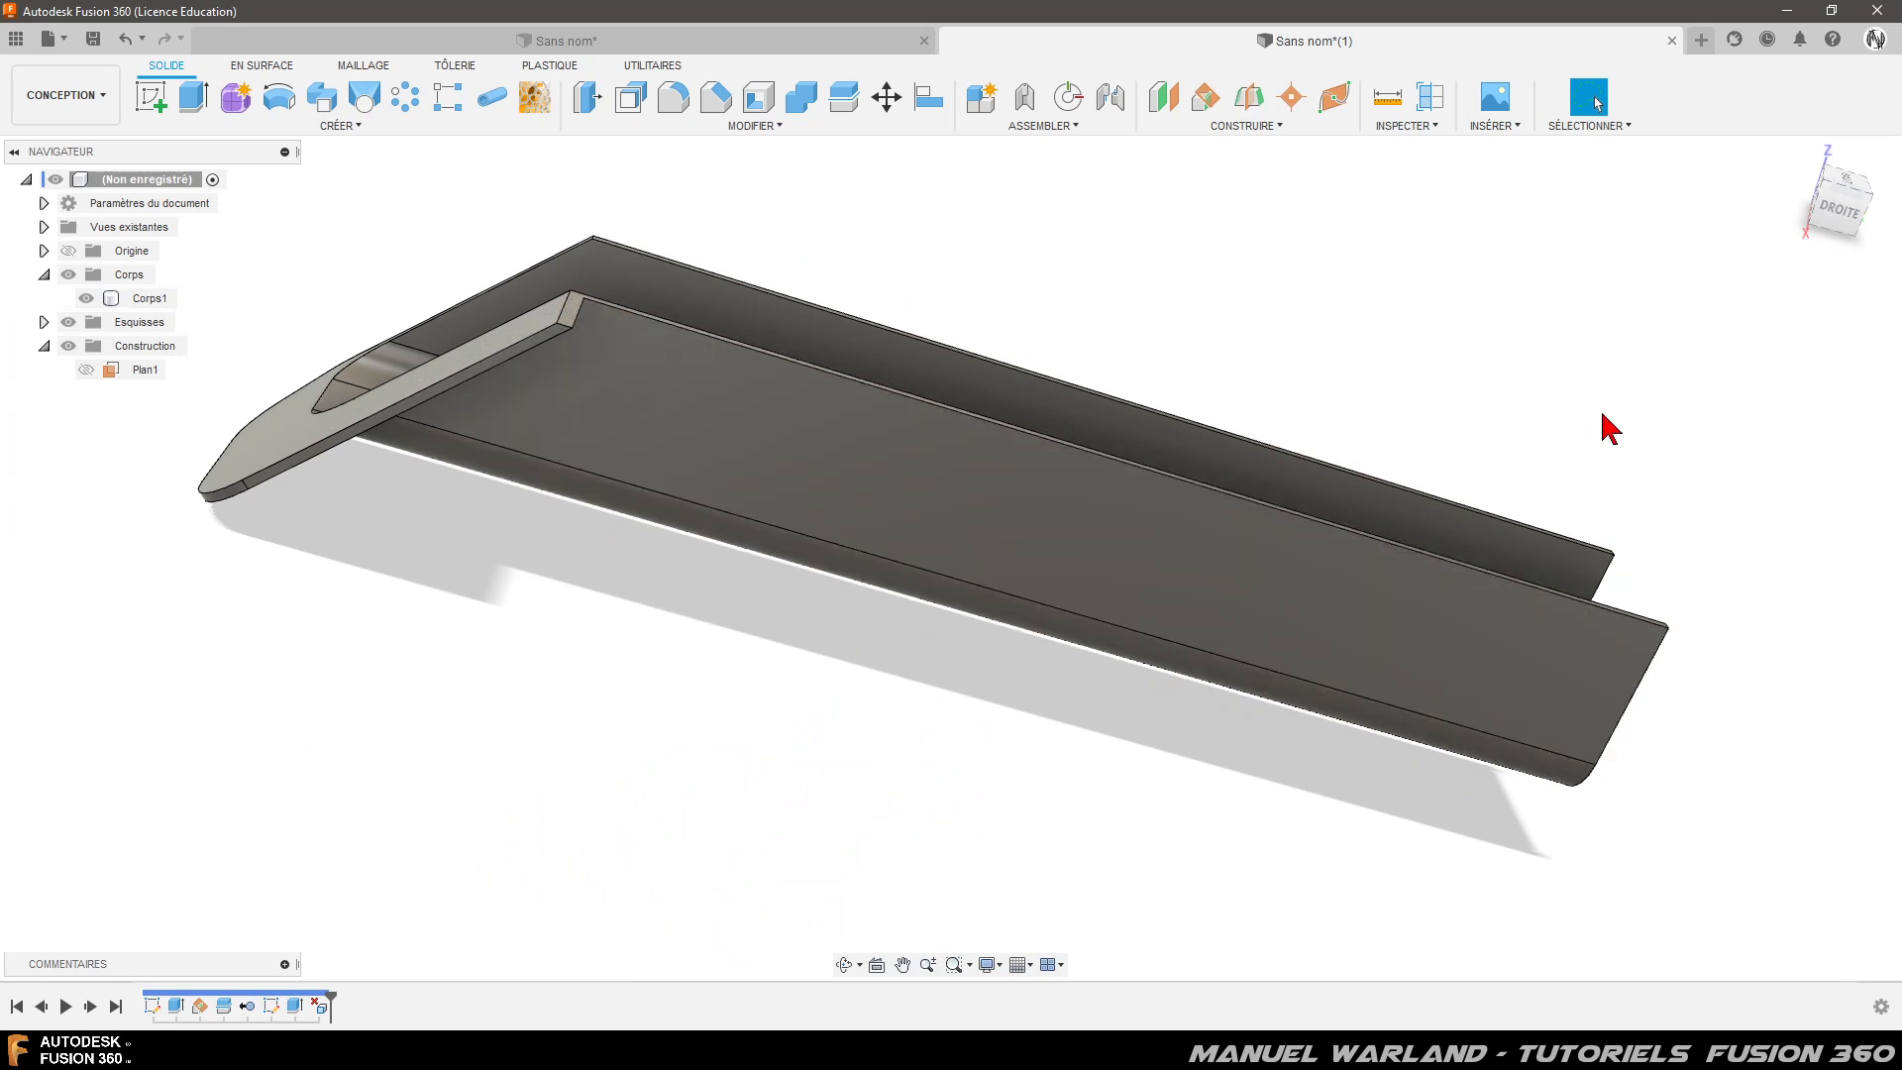
{"action": "middle_click_drag", "start_coordinate": [827, 661], "coordinate": [808, 840], "text": "shift"}
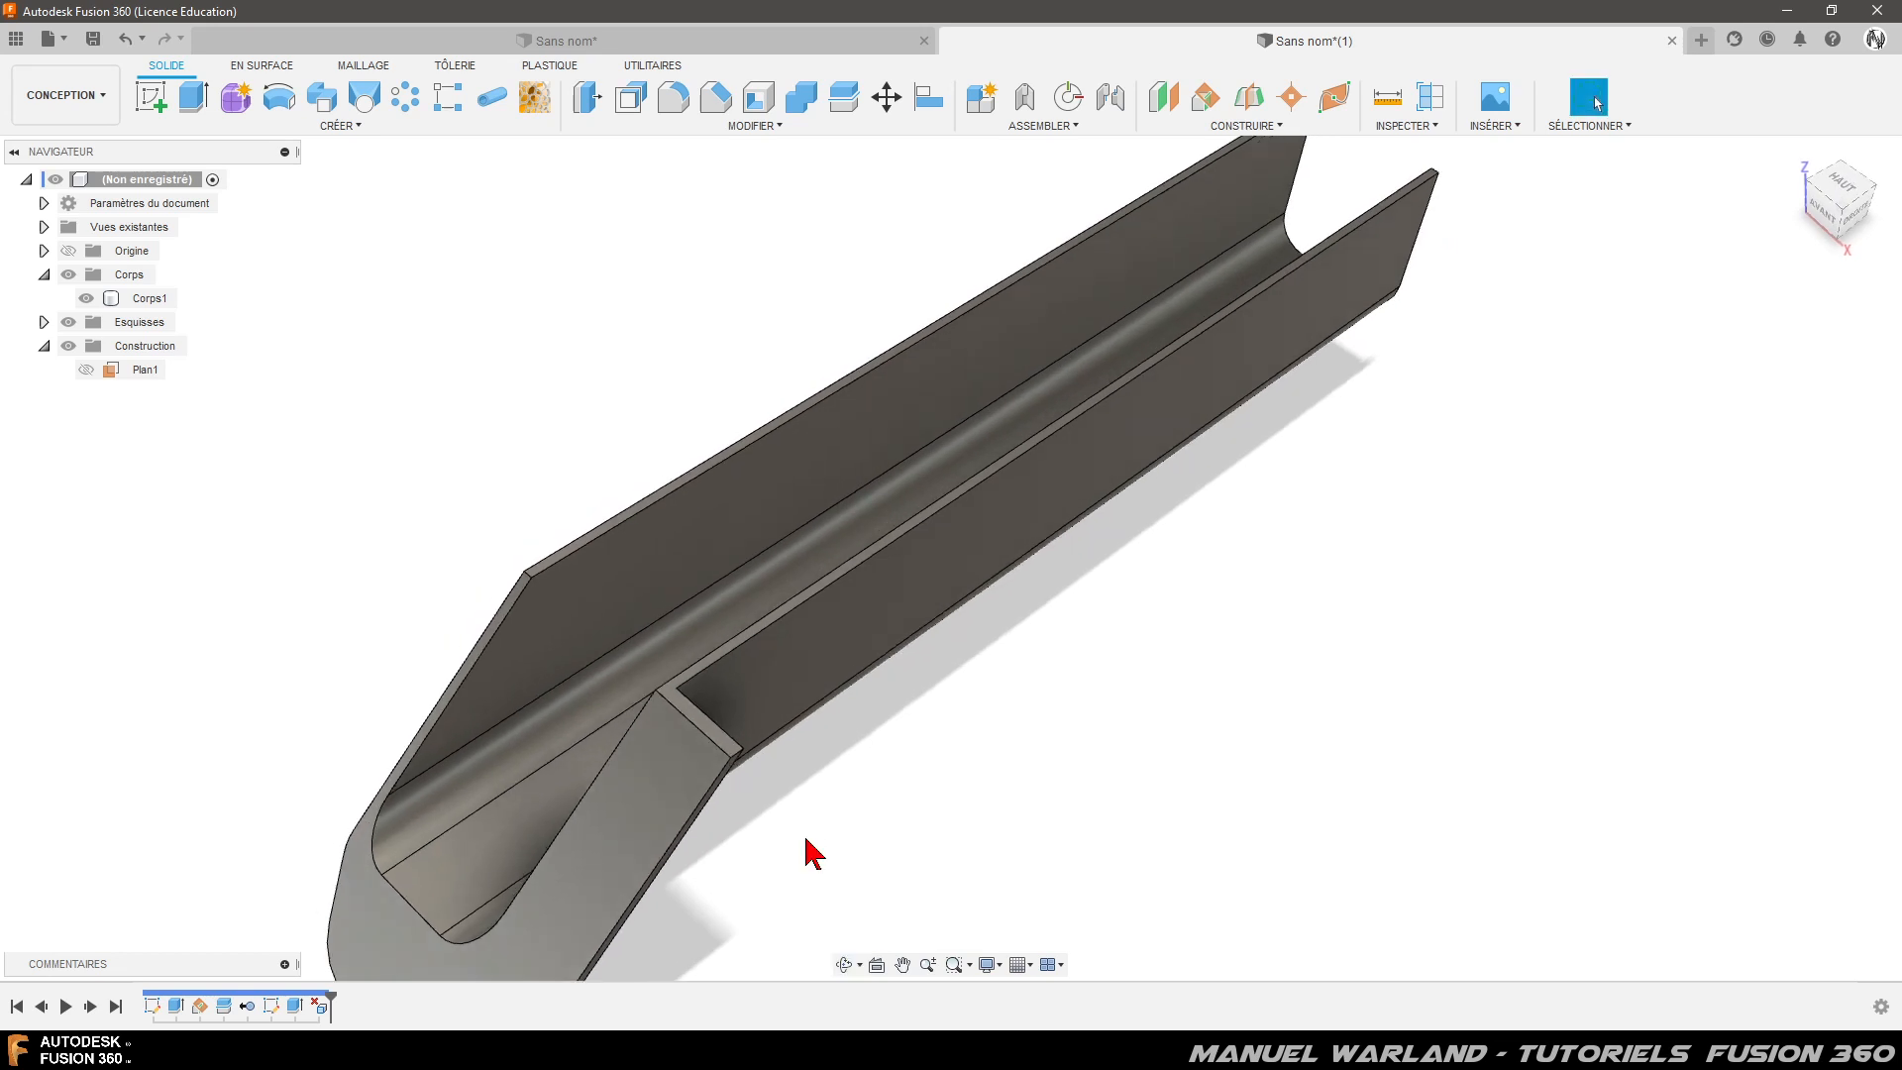
{"action": "left_click", "coordinate": [151, 96]}
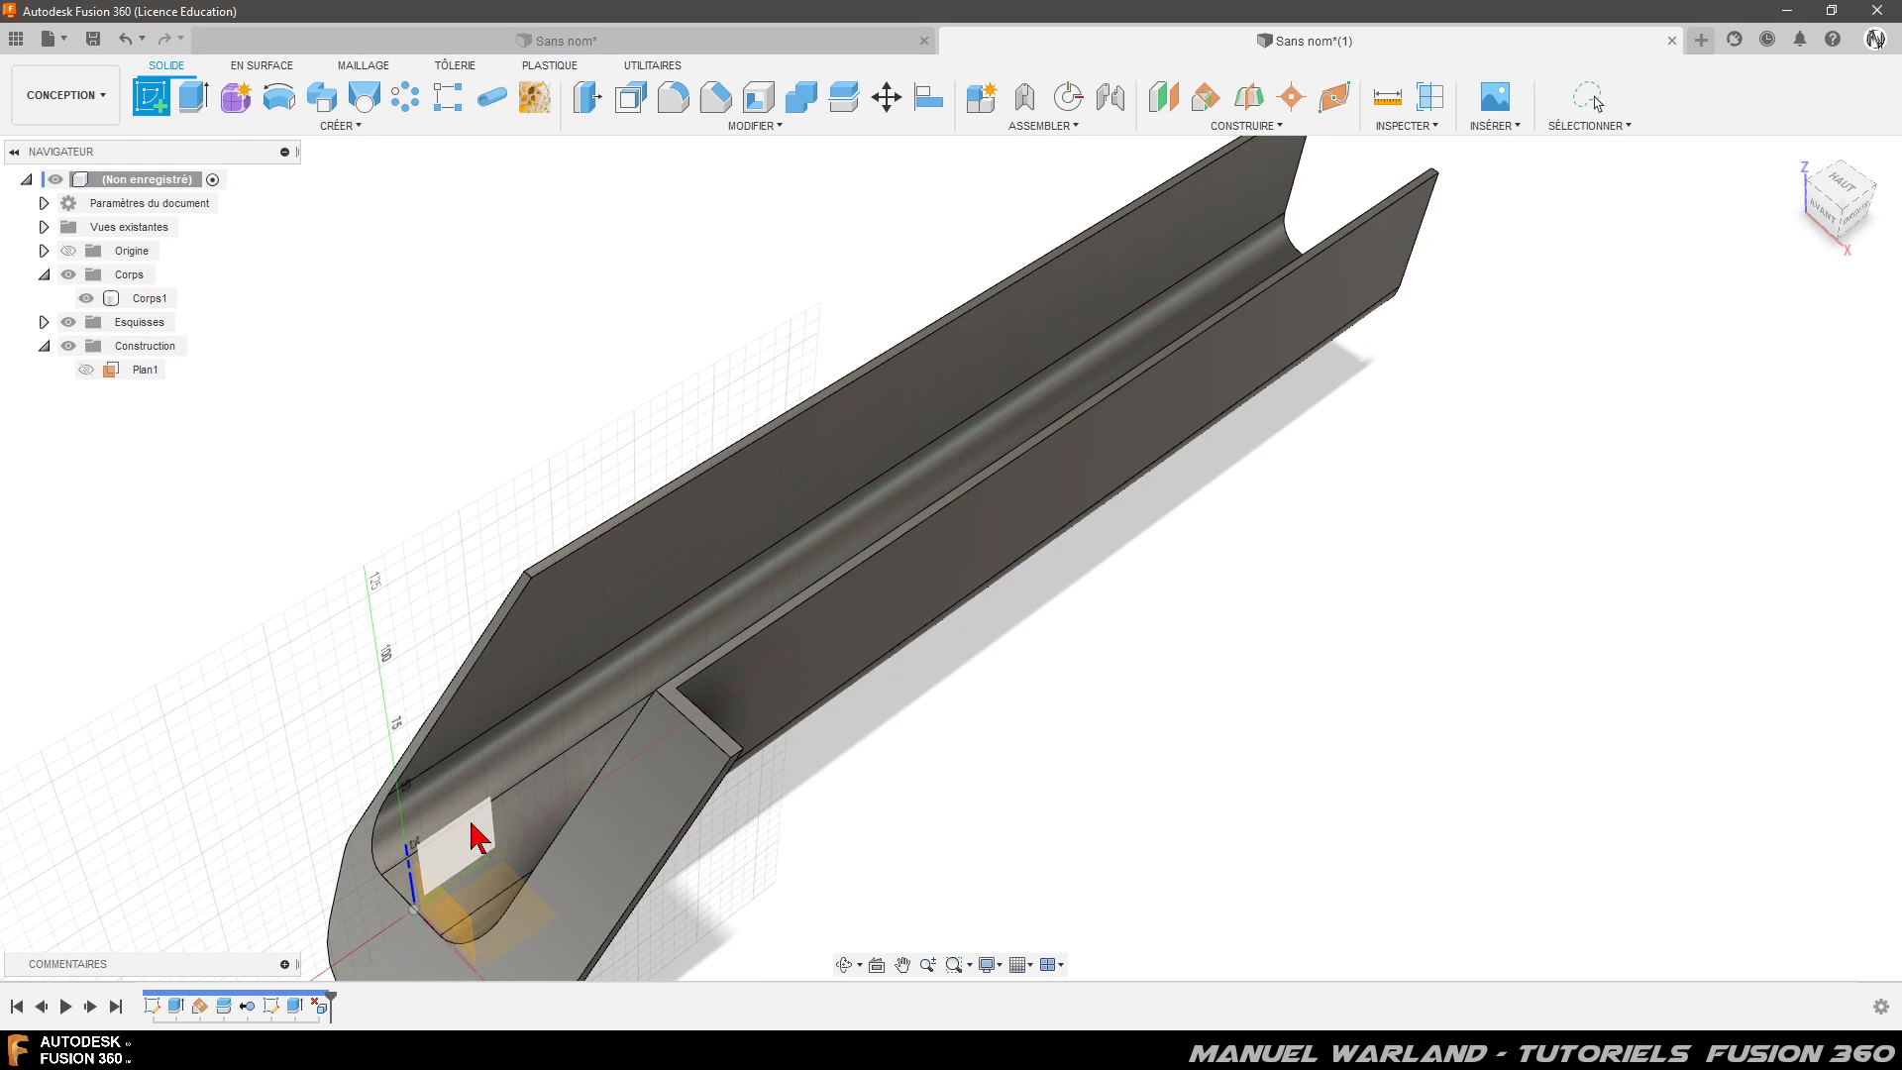
{"action": "left_click", "coordinate": [478, 843]}
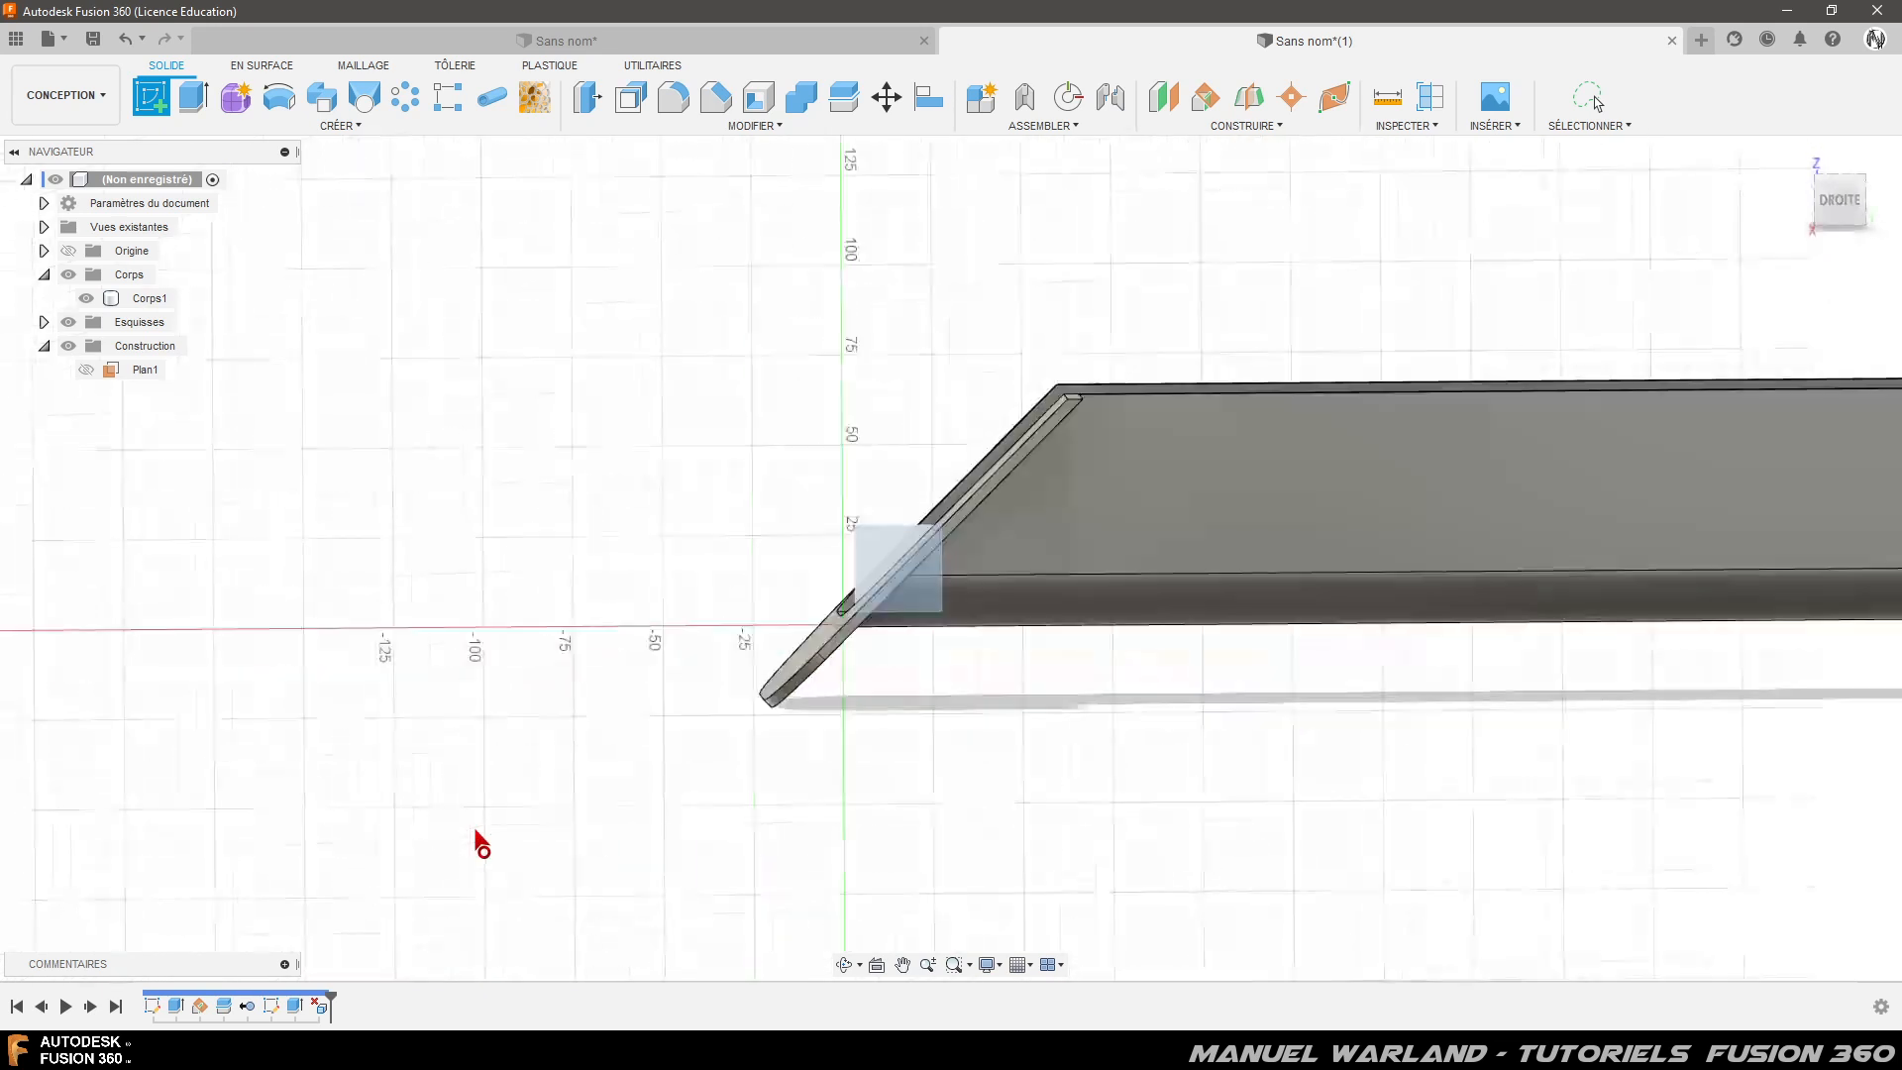
- Turn on the section display so the gutter body is cut away at the sketch plane
{"action": "scroll", "coordinate": [210, 562], "scroll_direction": "down", "scroll_amount": 2}
{"action": "scroll", "coordinate": [403, 598], "scroll_direction": "up", "scroll_amount": 5}
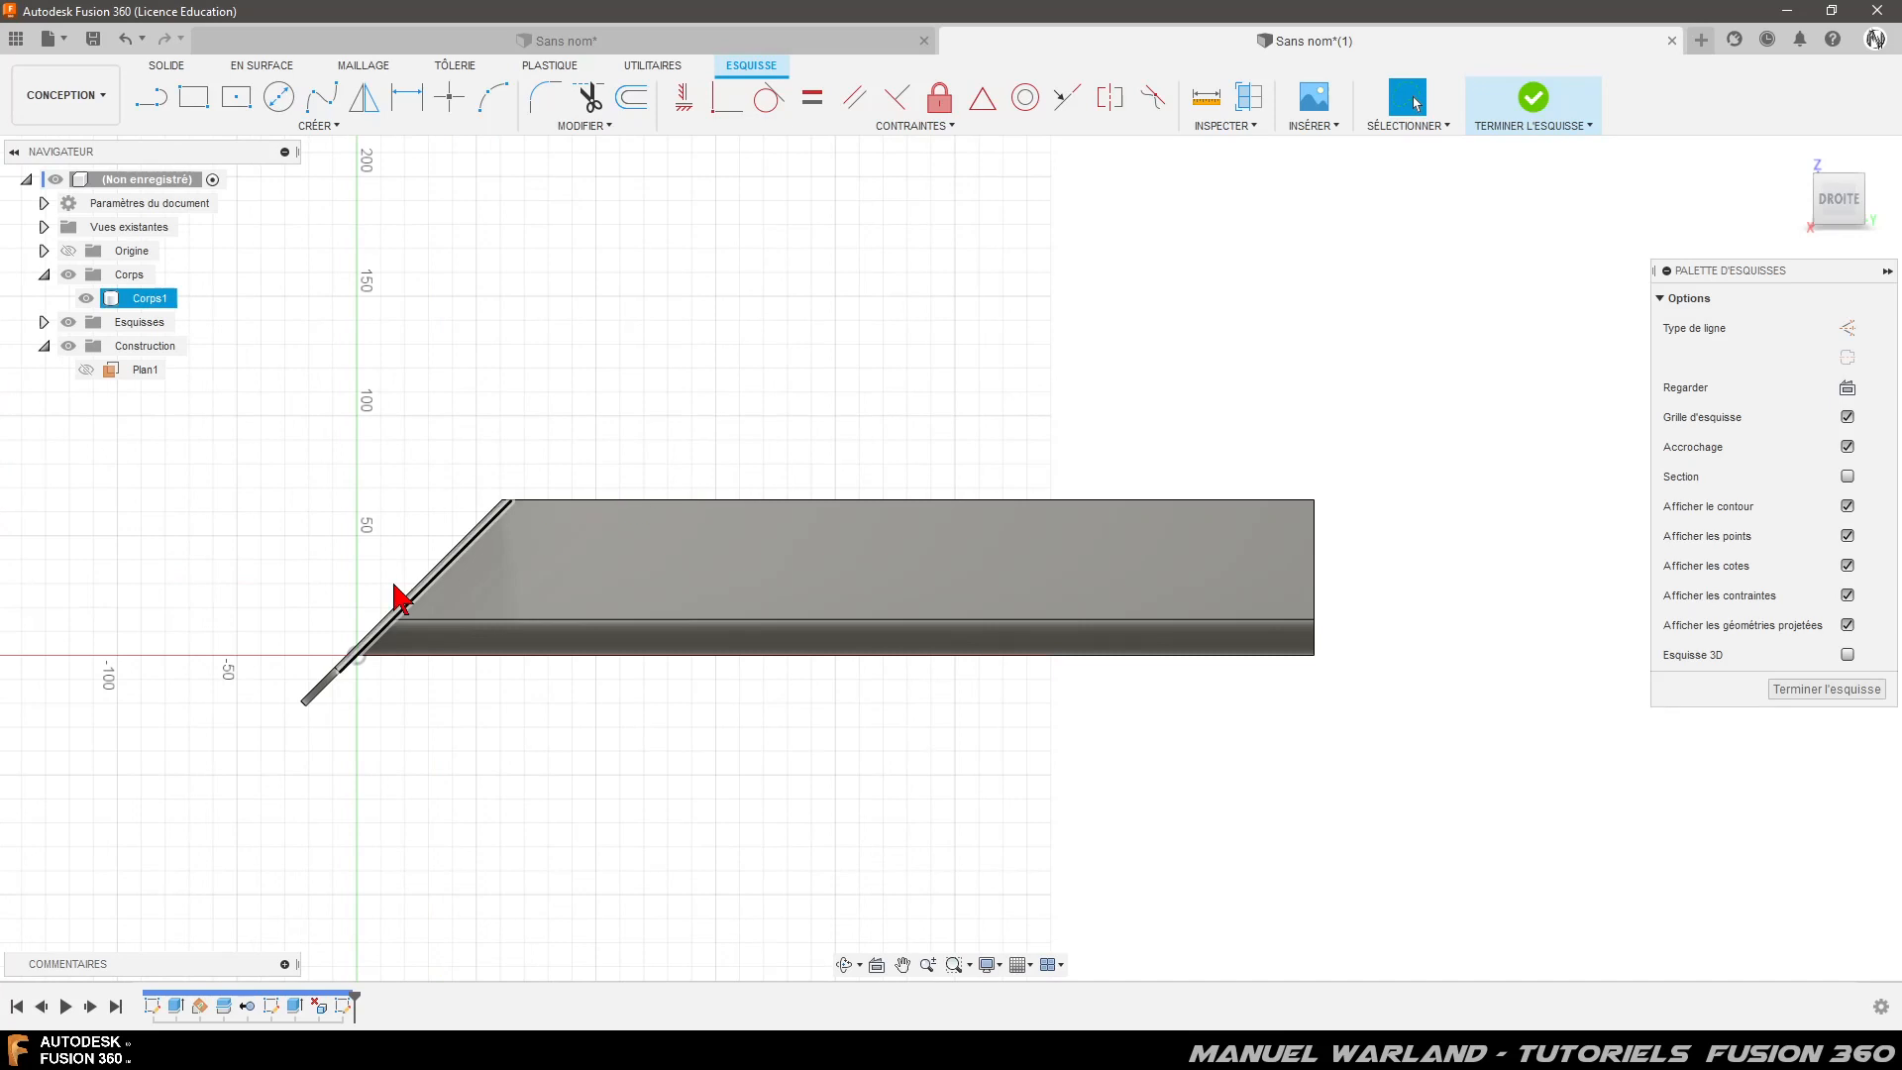
{"action": "scroll", "coordinate": [352, 627], "scroll_direction": "down", "scroll_amount": 2}
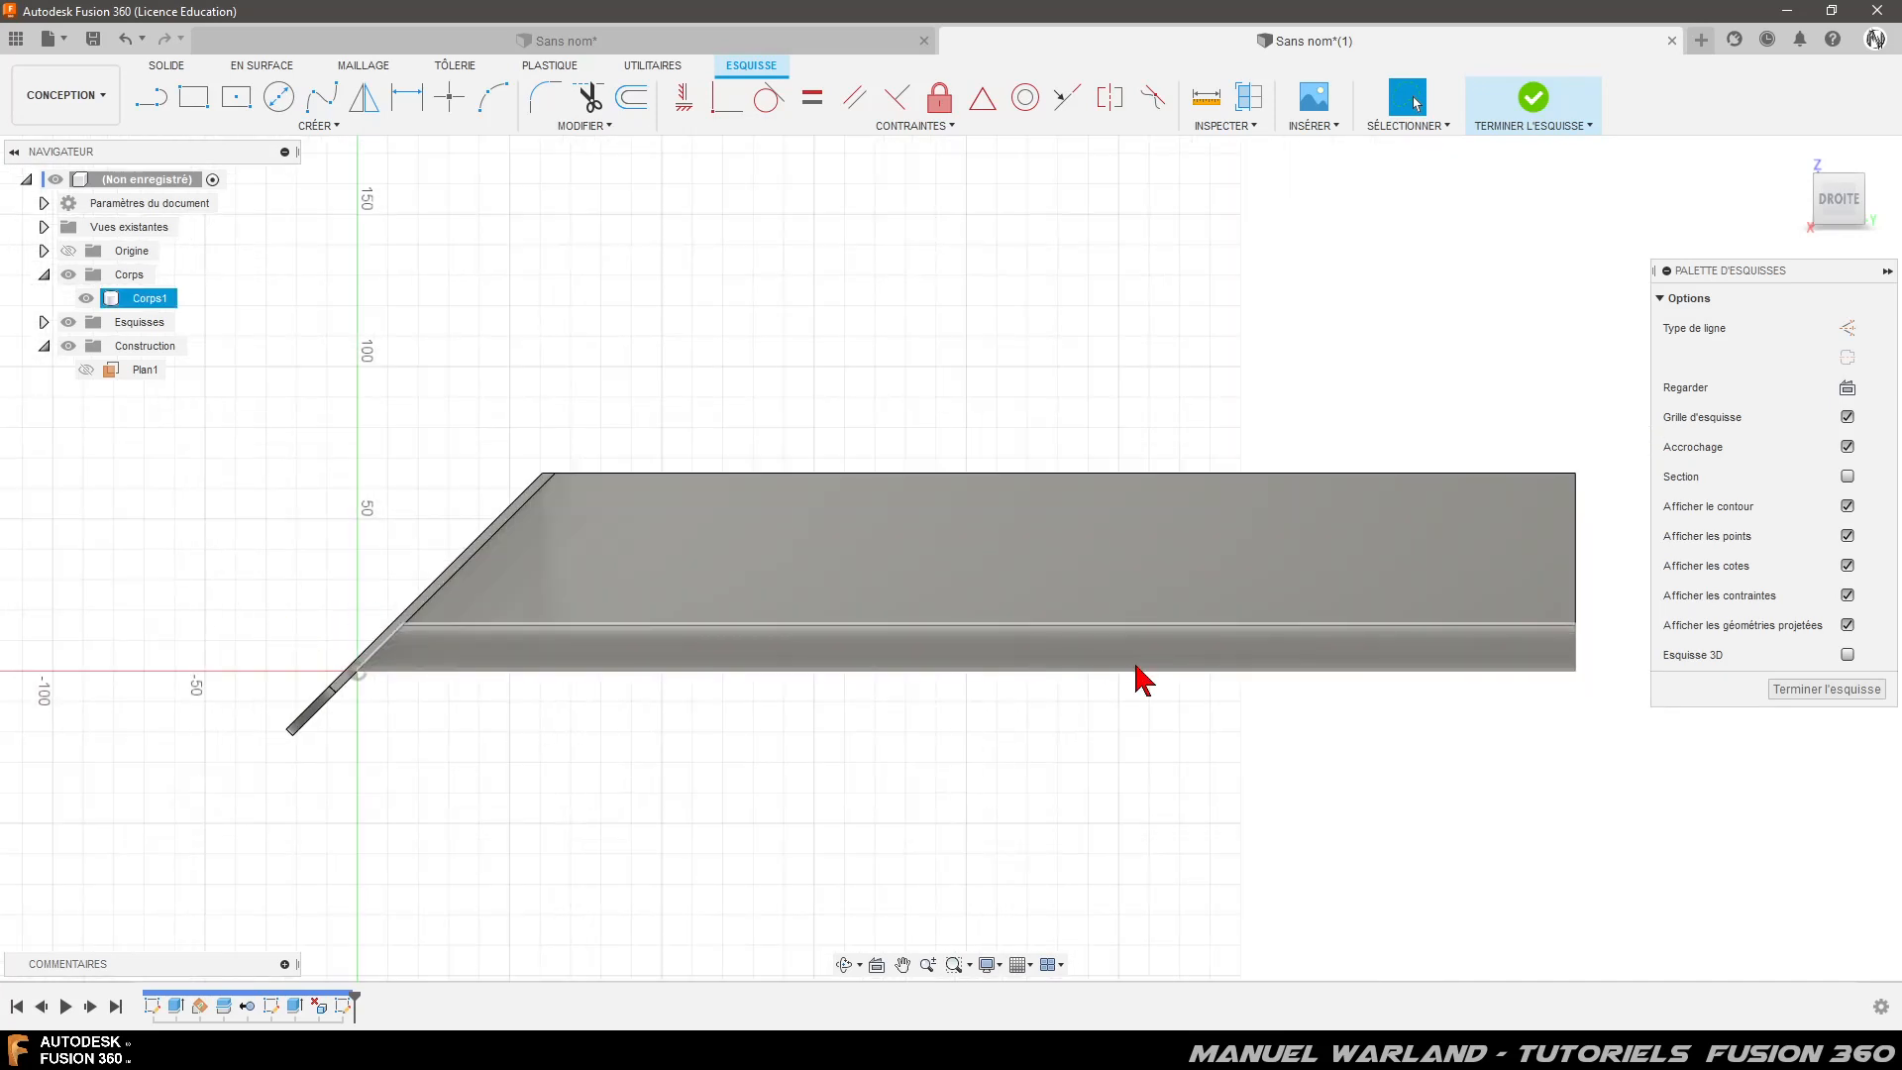
{"action": "key", "text": "p"}
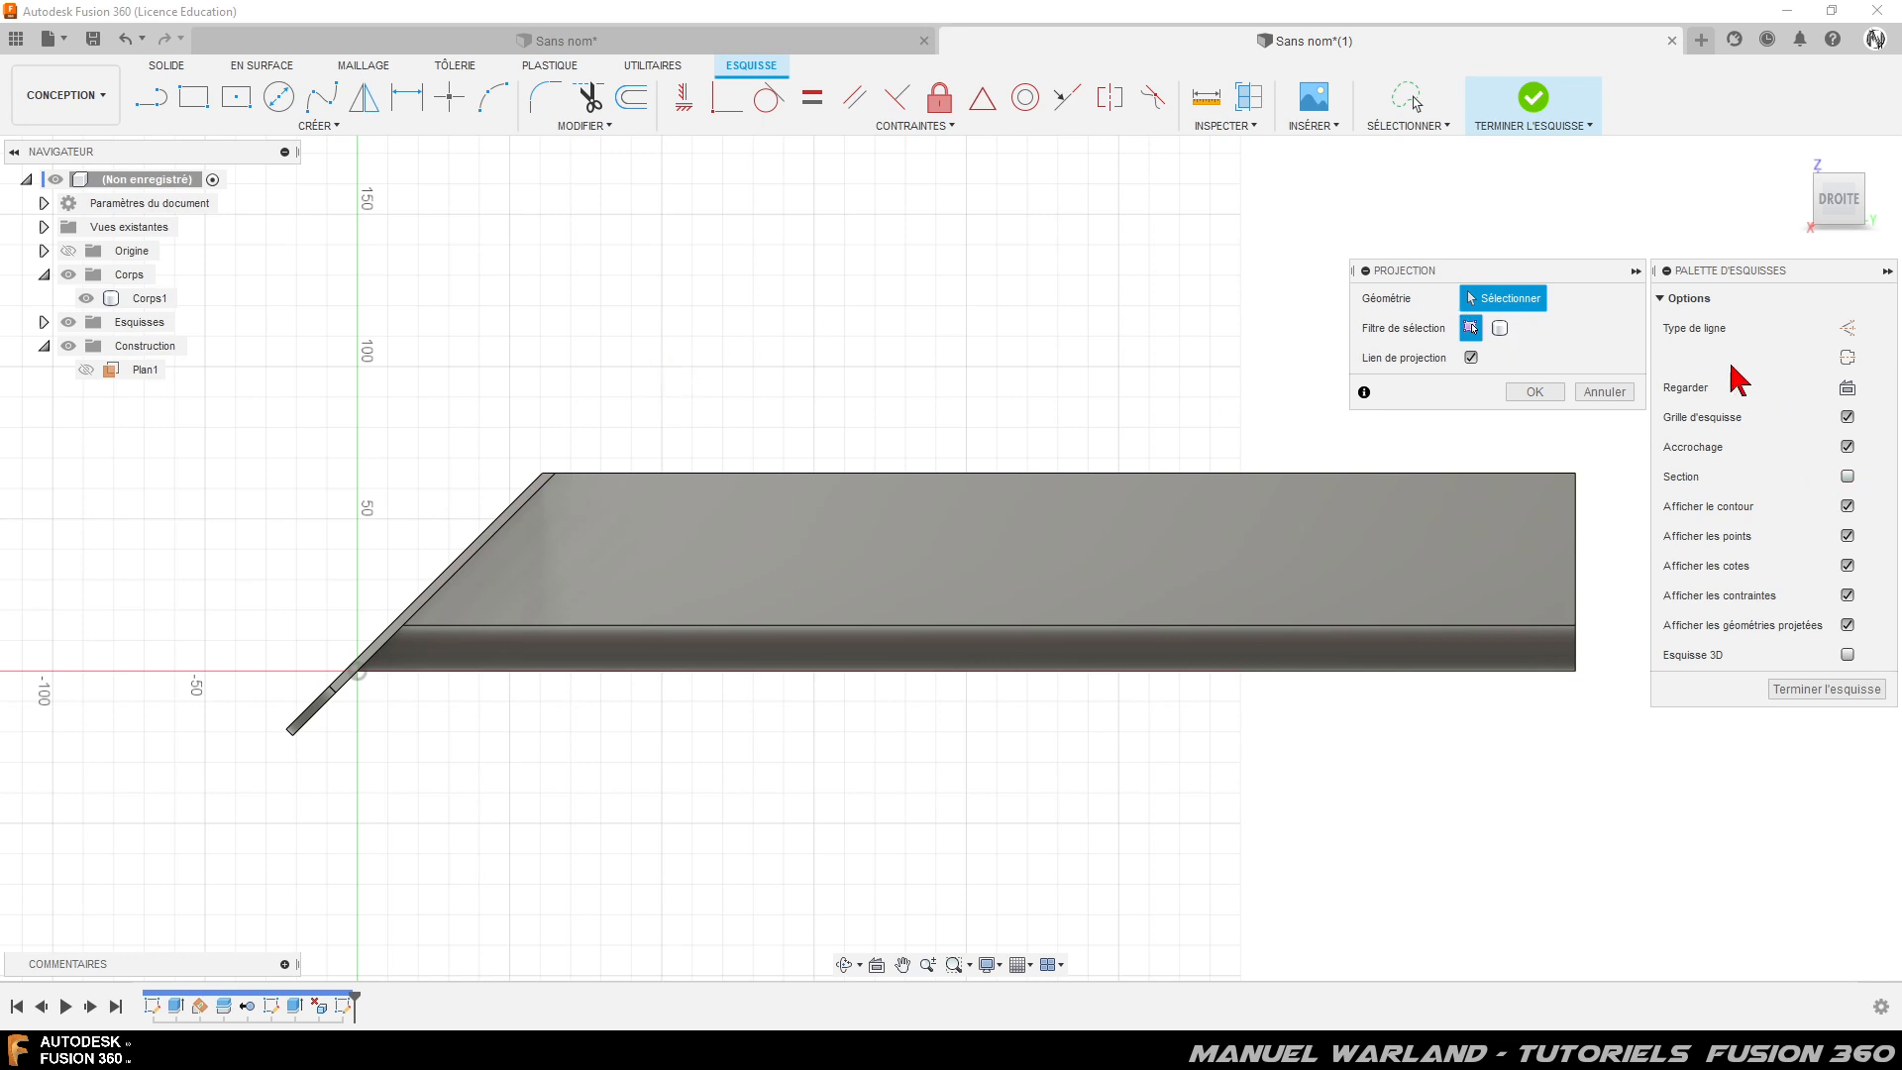
{"action": "left_click", "coordinate": [1604, 392]}
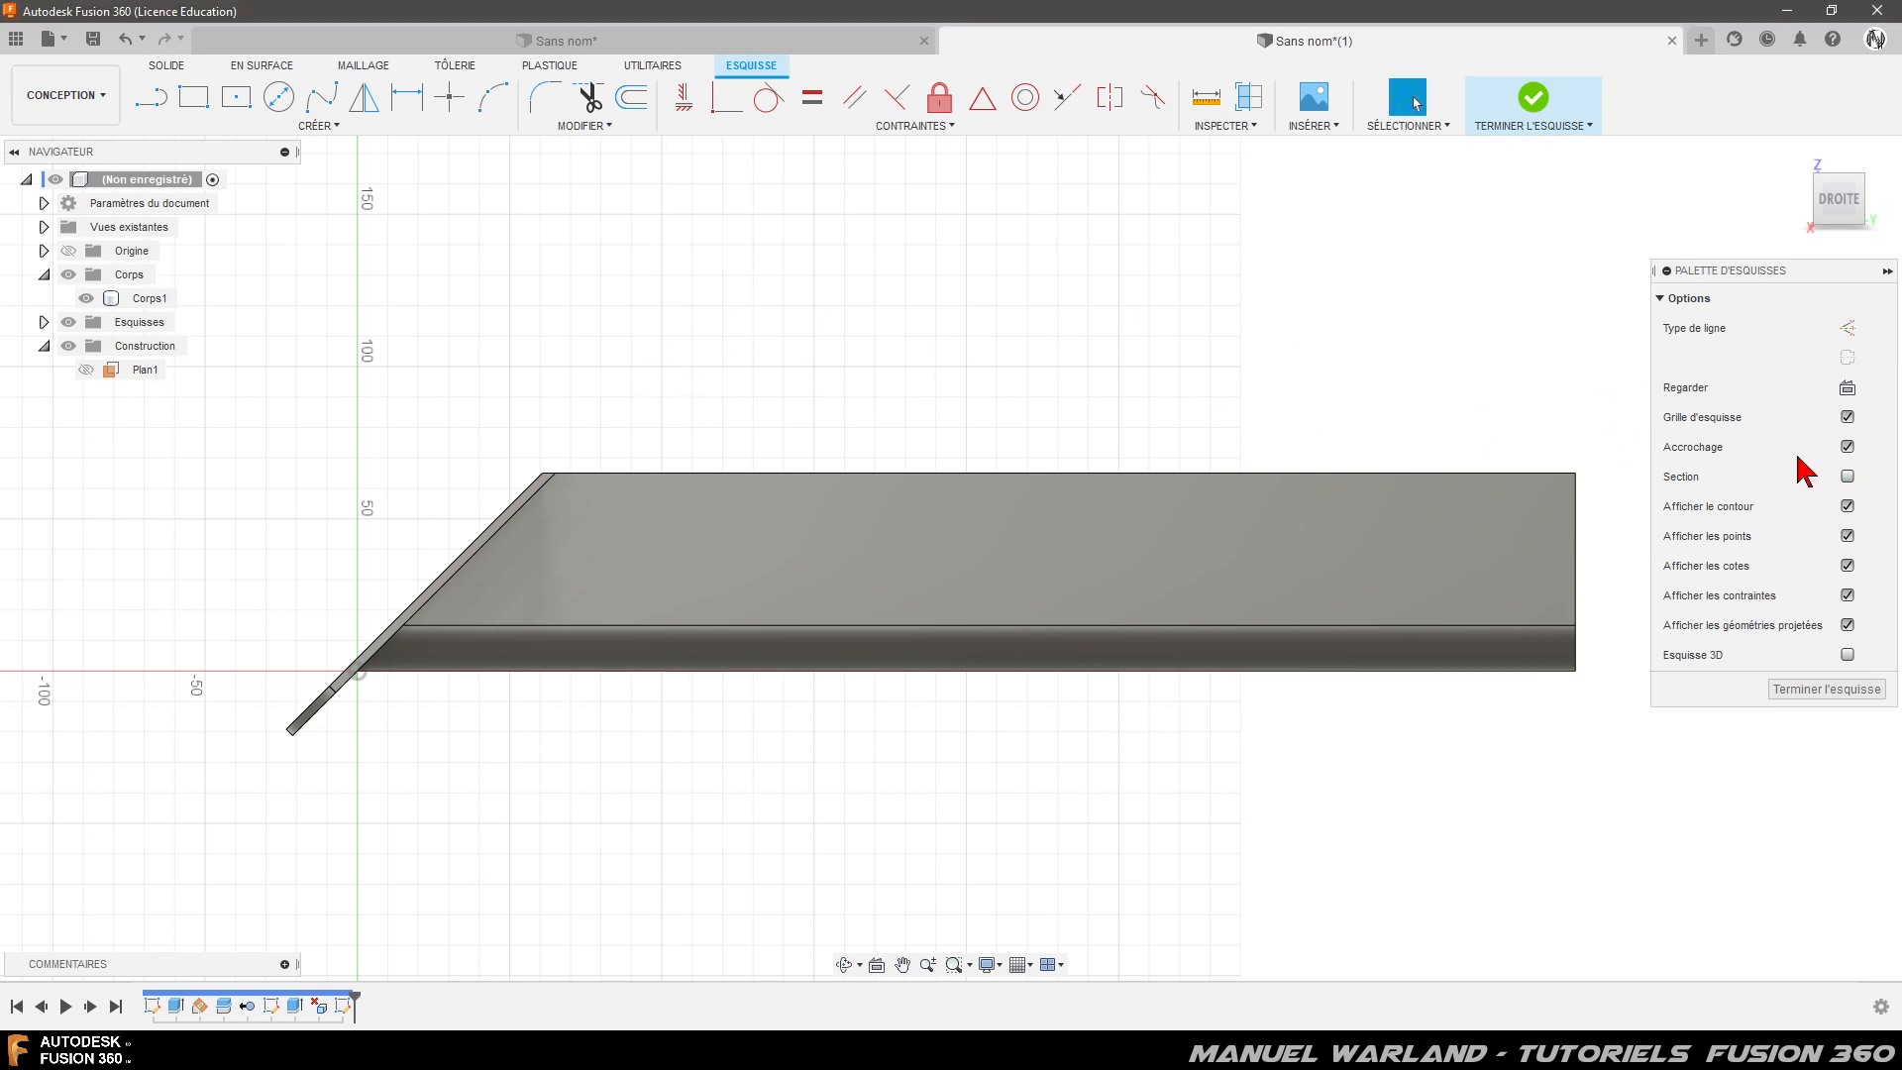
{"action": "left_click", "coordinate": [1848, 476]}
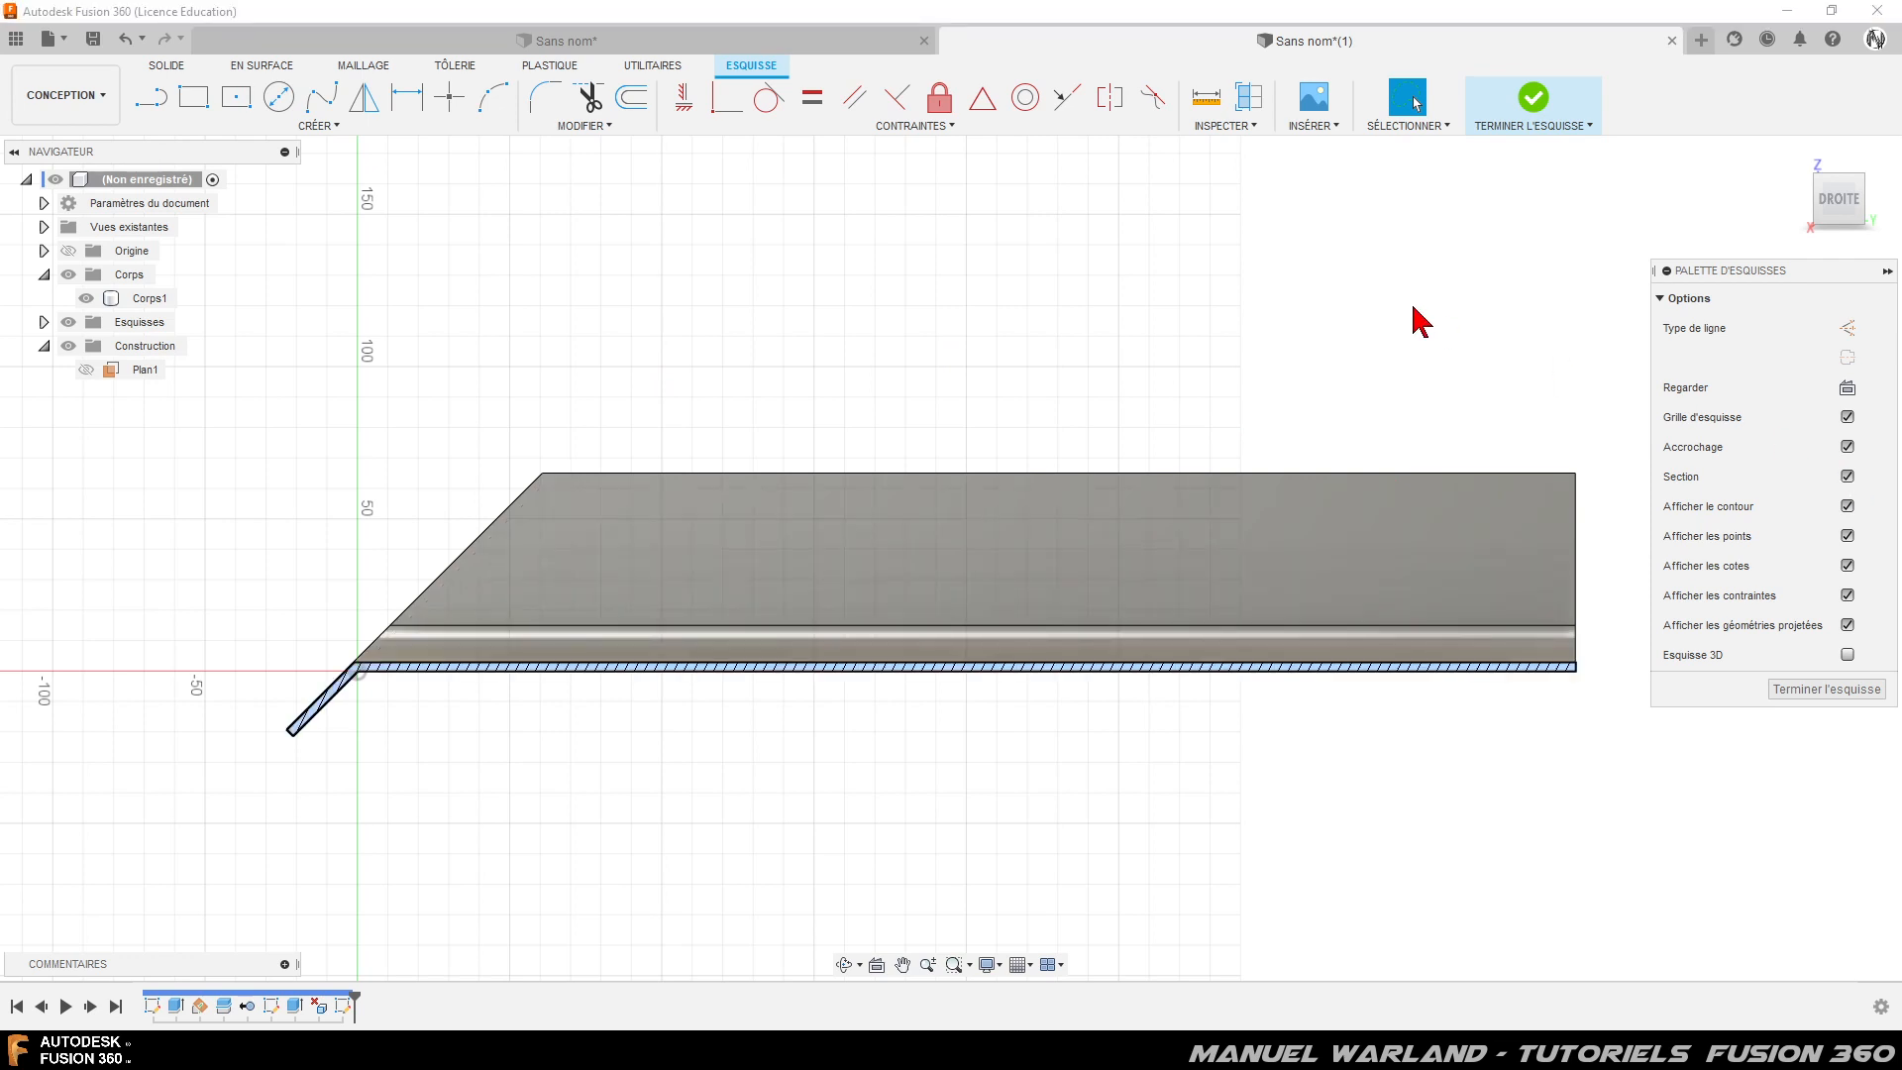
- Project the inner face of the gutter's side wall into the sketch
{"action": "key", "text": "p"}
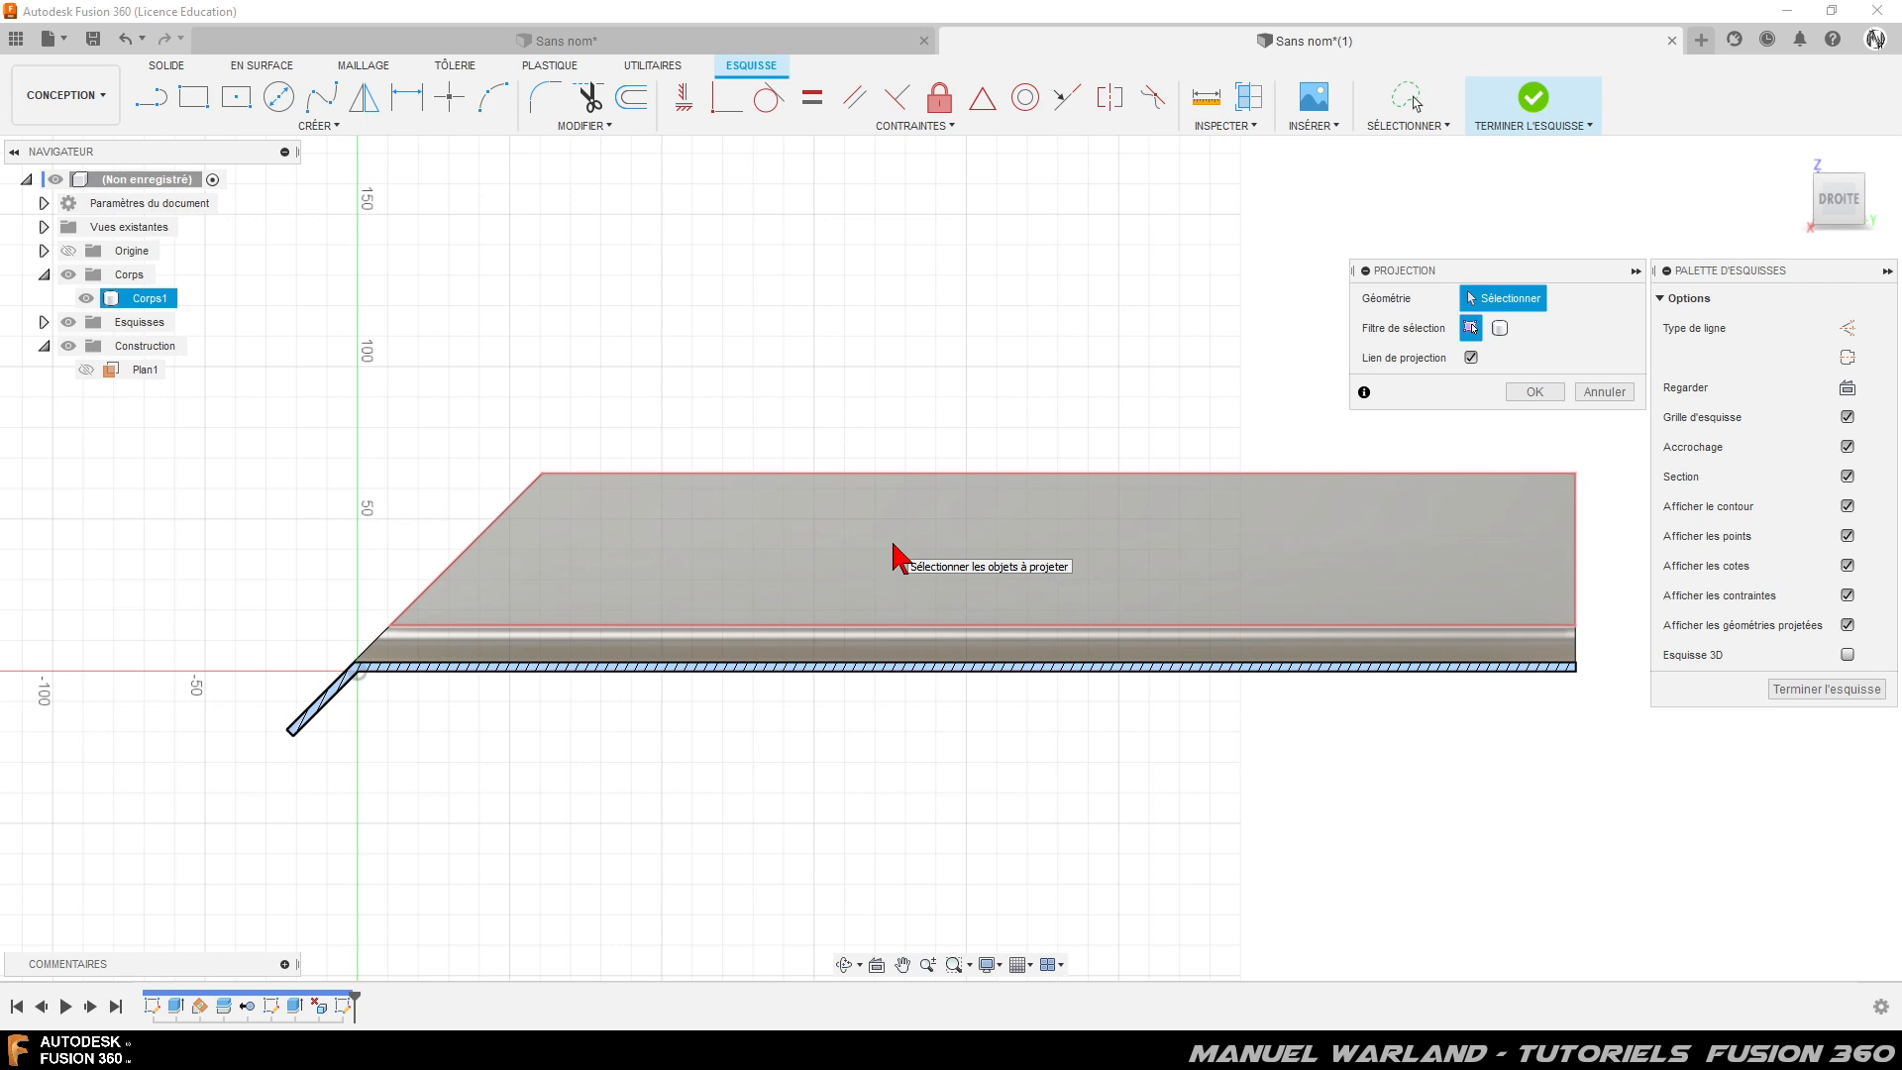
{"action": "left_click", "coordinate": [995, 548]}
{"action": "left_click", "coordinate": [1548, 392]}
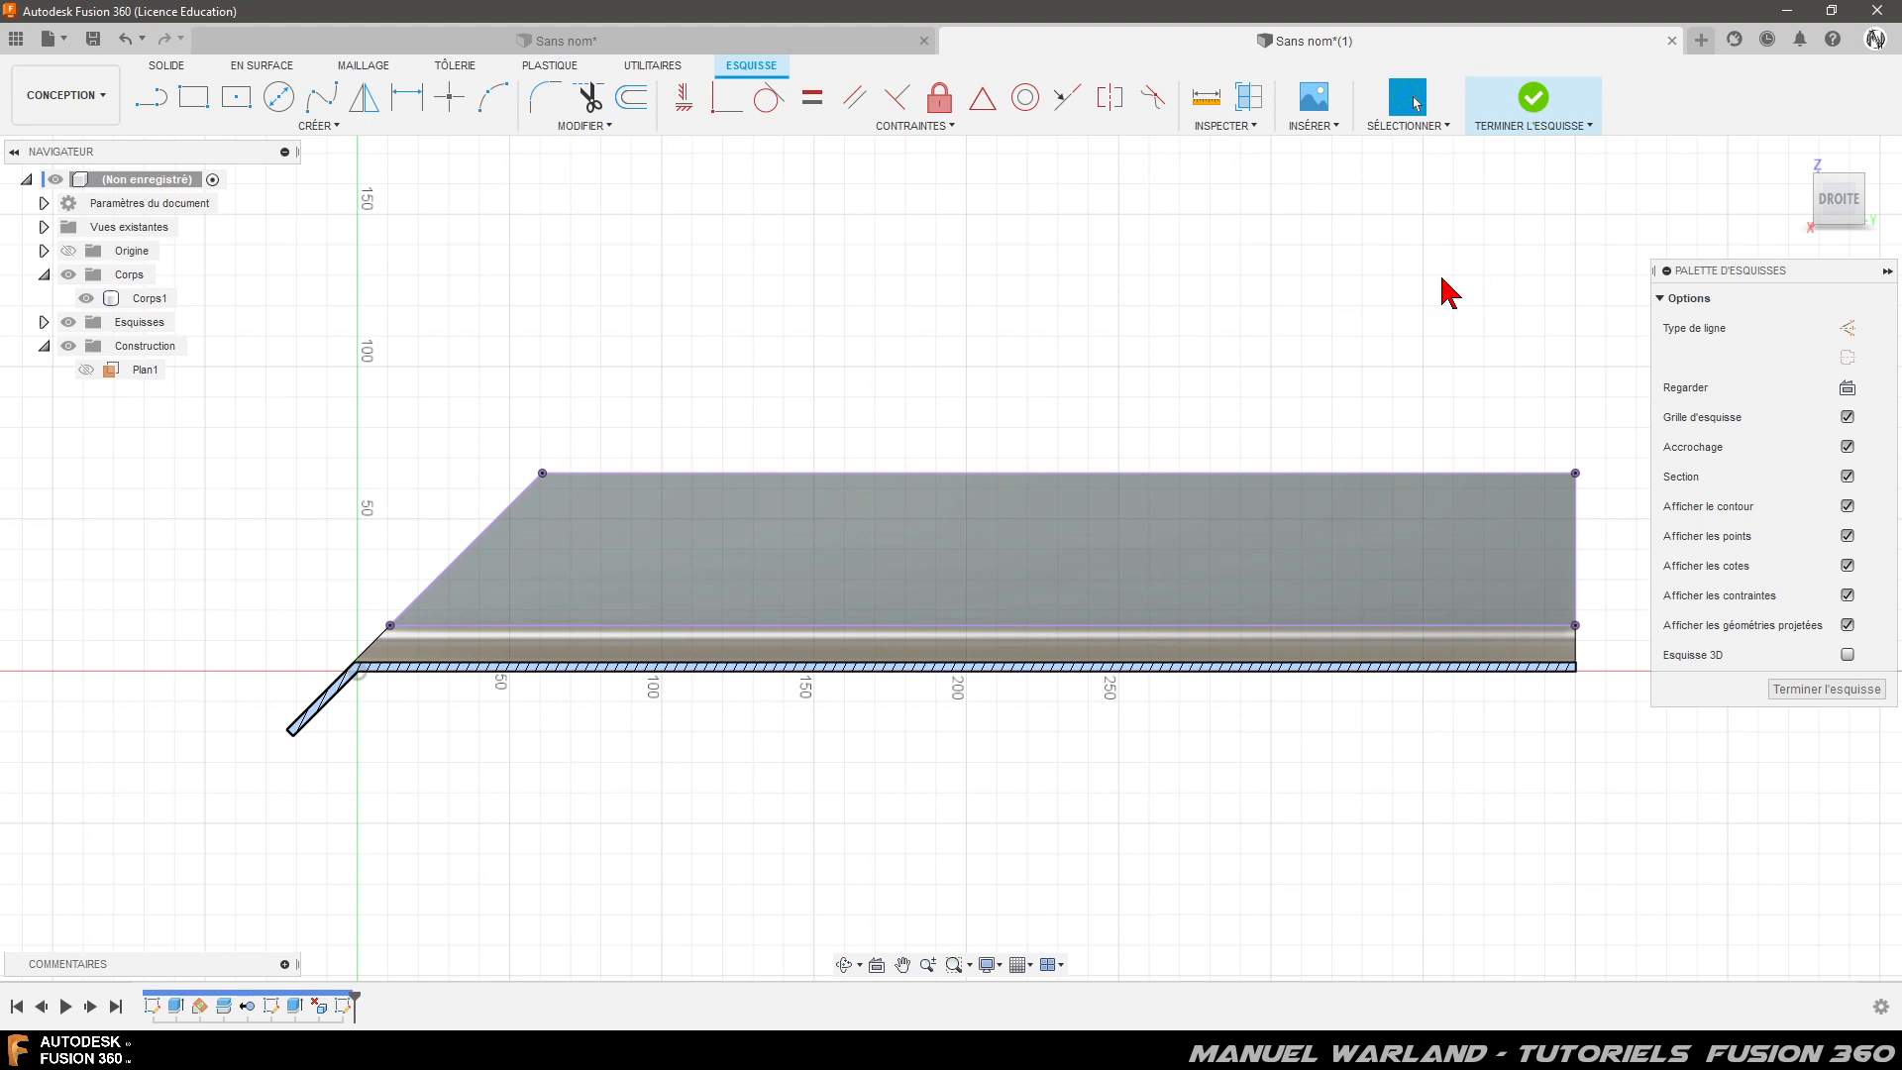
- Draw a horizontal line just below the wall's upper edge, from the slanted front edge to the vertical rear edge
{"action": "scroll", "coordinate": [798, 370], "scroll_direction": "up", "scroll_amount": 2}
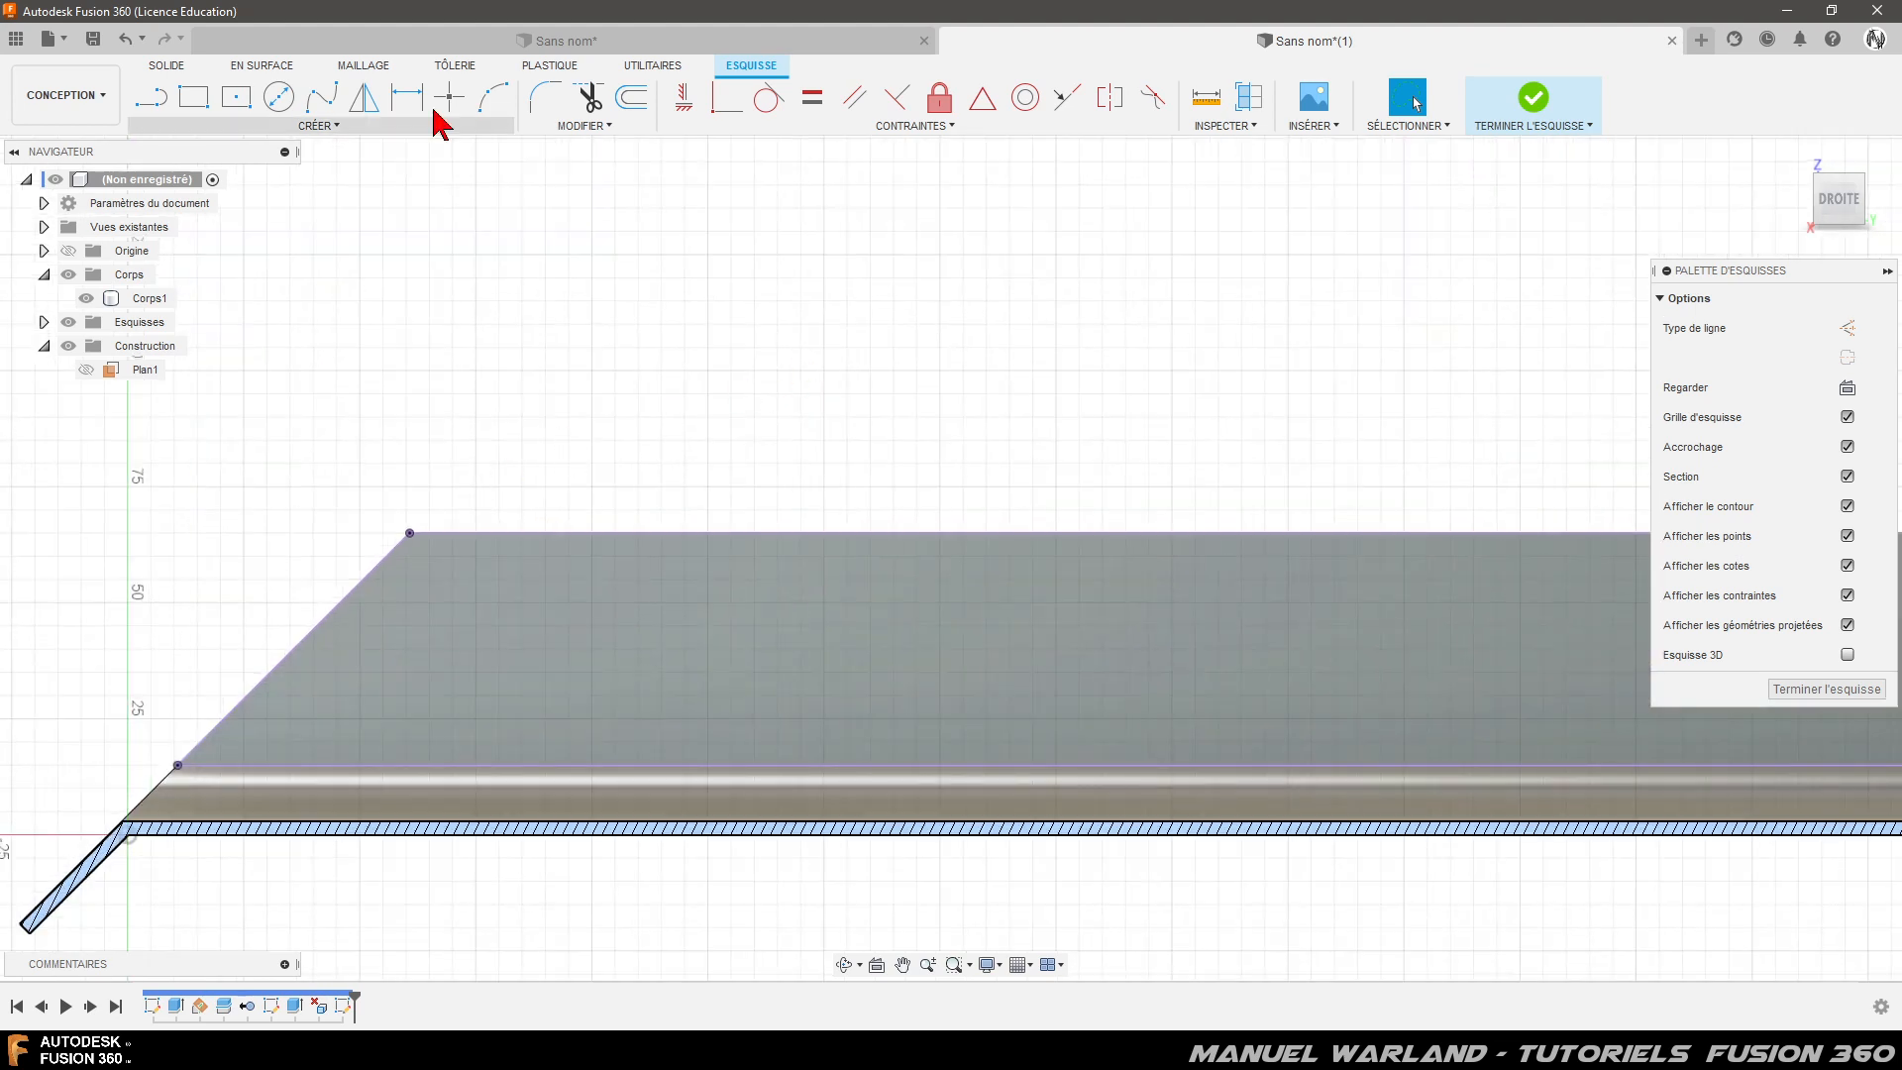
{"action": "left_click", "coordinate": [153, 104]}
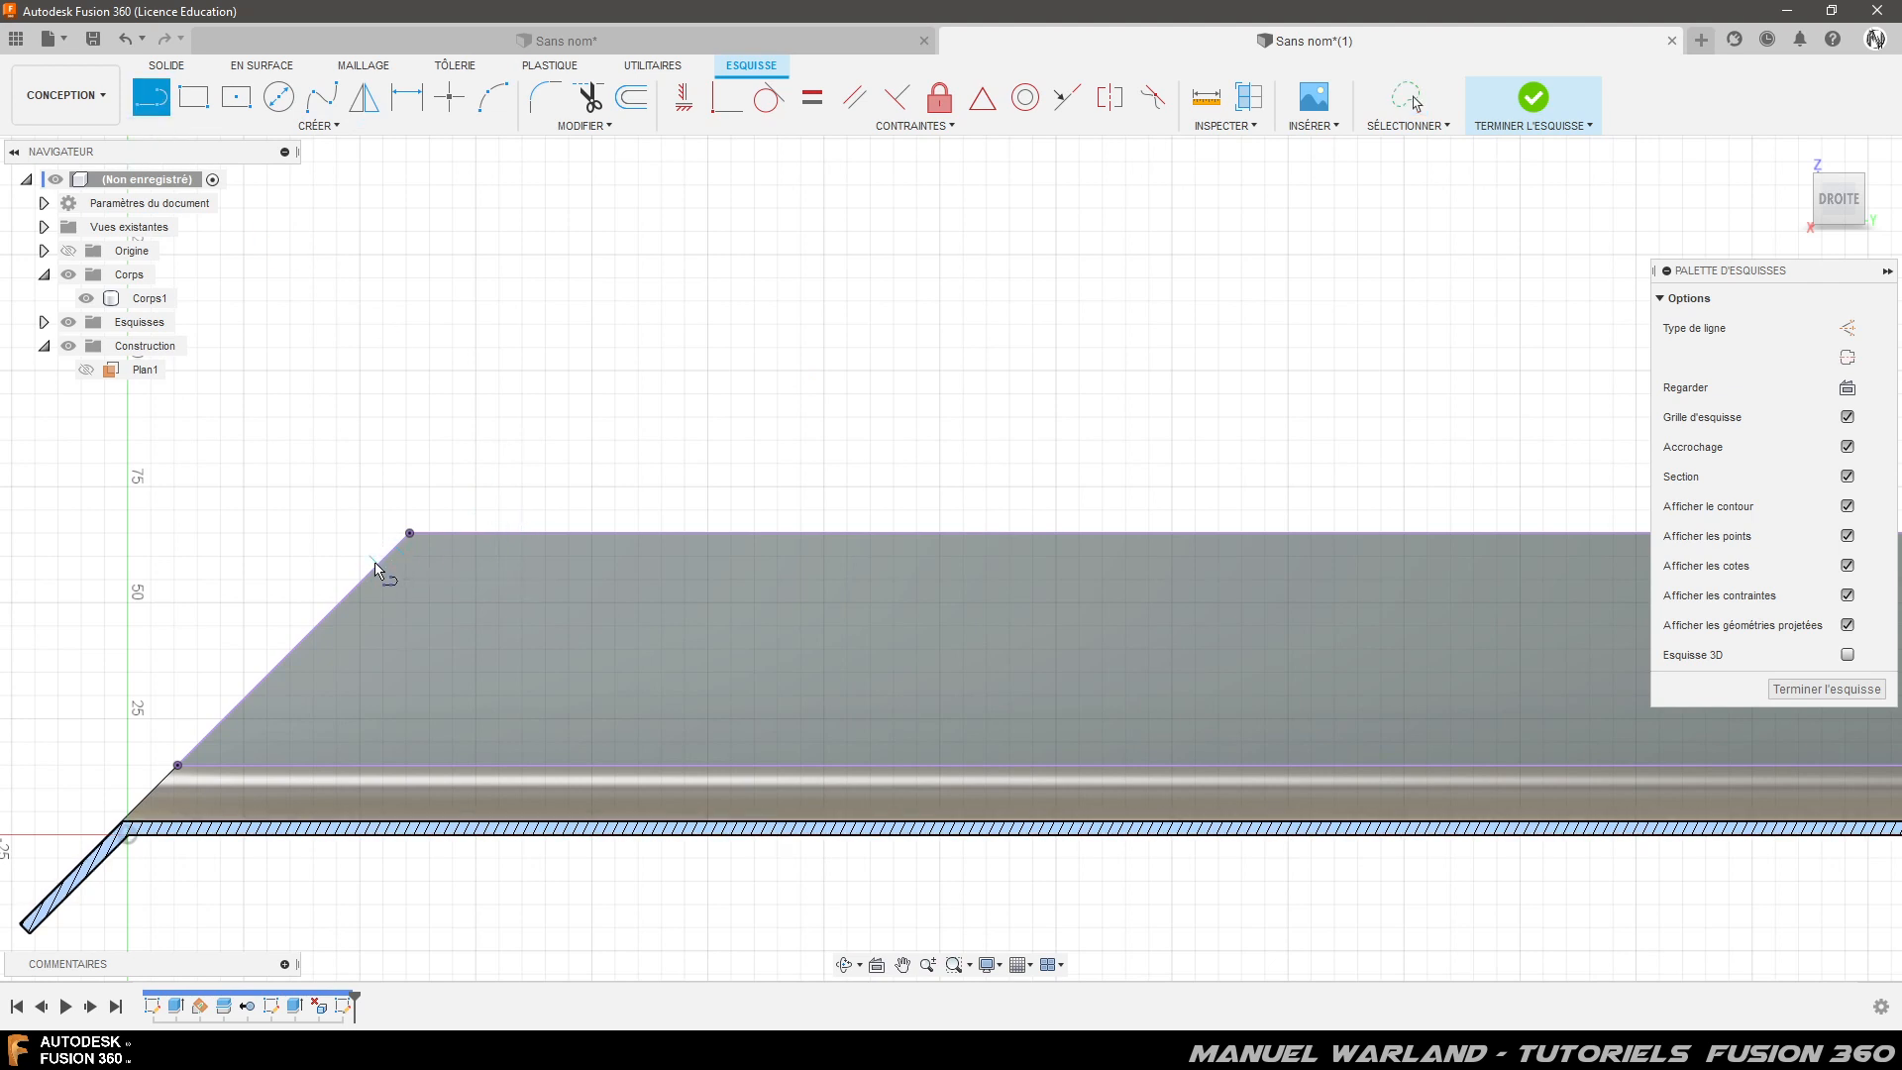
{"action": "left_click", "coordinate": [388, 554]}
{"action": "scroll", "coordinate": [298, 570], "scroll_direction": "down", "scroll_amount": 1}
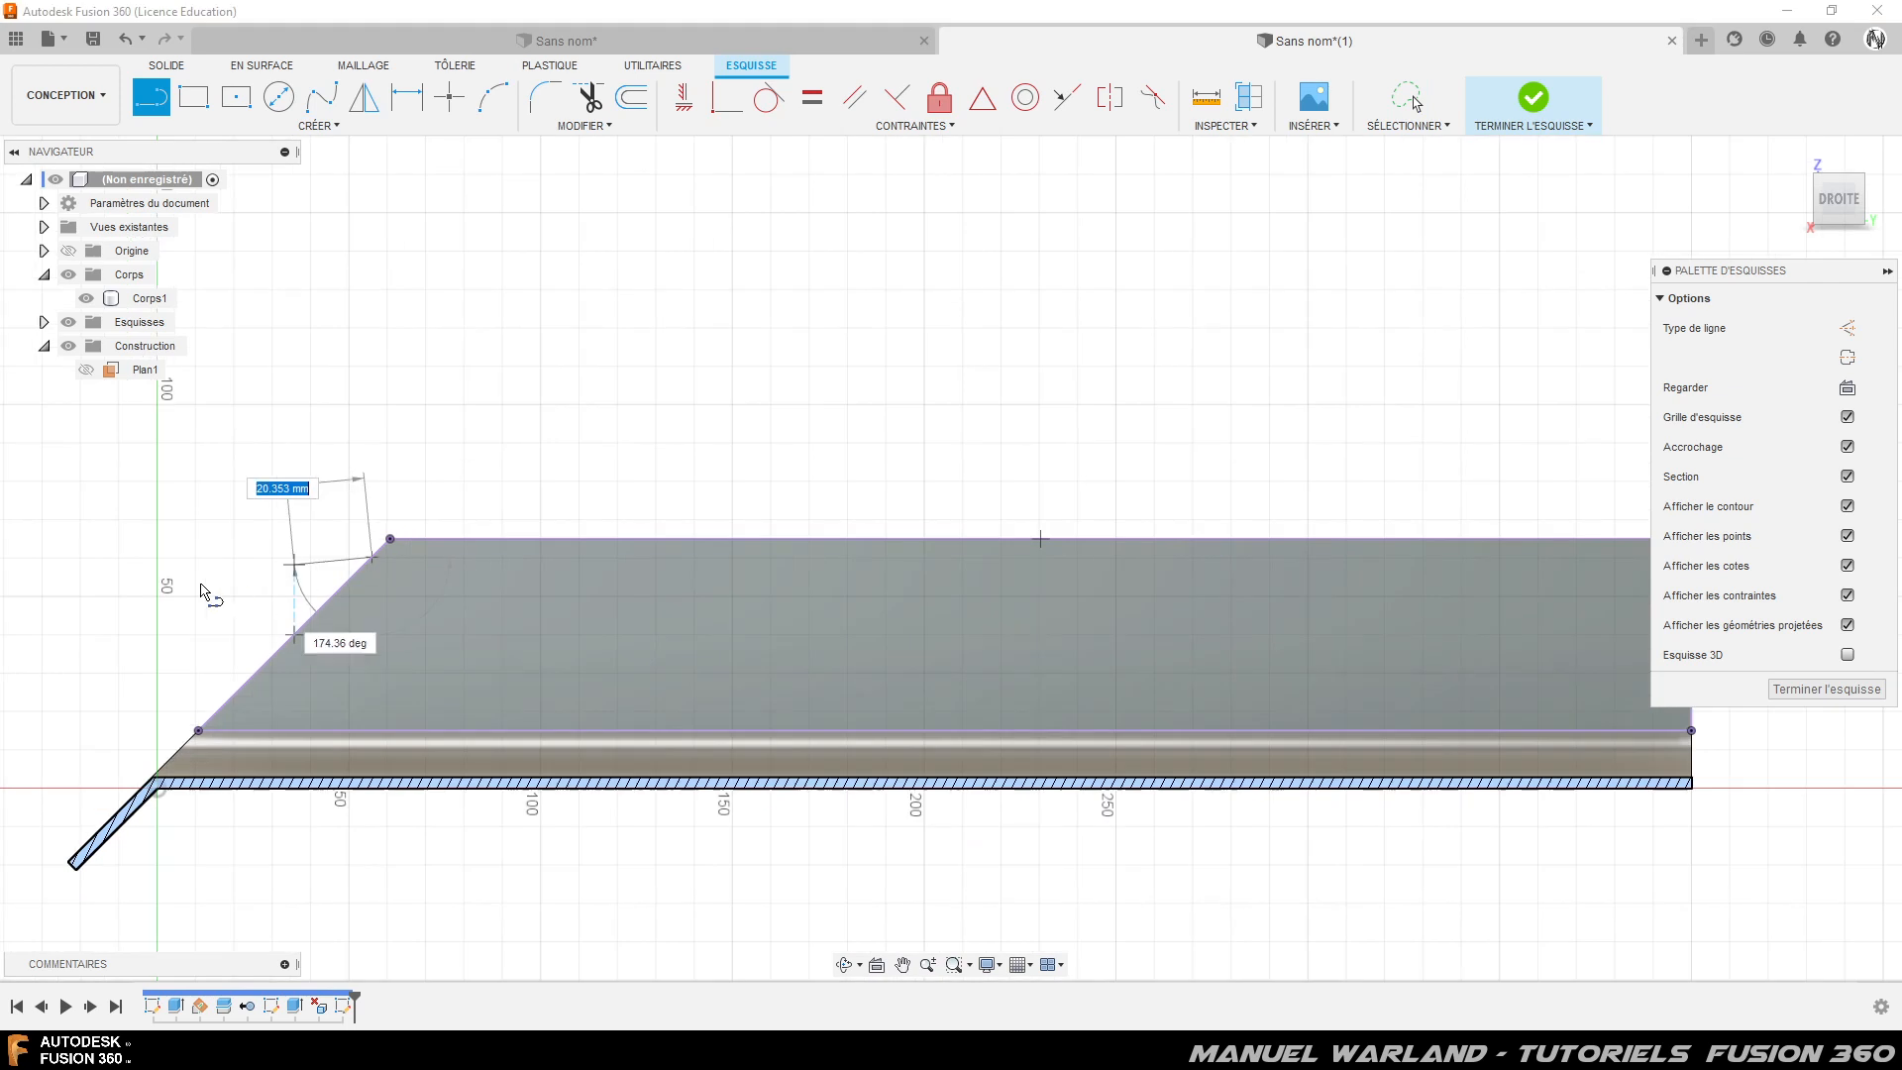
{"action": "scroll", "coordinate": [158, 592], "scroll_direction": "down", "scroll_amount": 3}
{"action": "scroll", "coordinate": [936, 609], "scroll_direction": "up", "scroll_amount": 5}
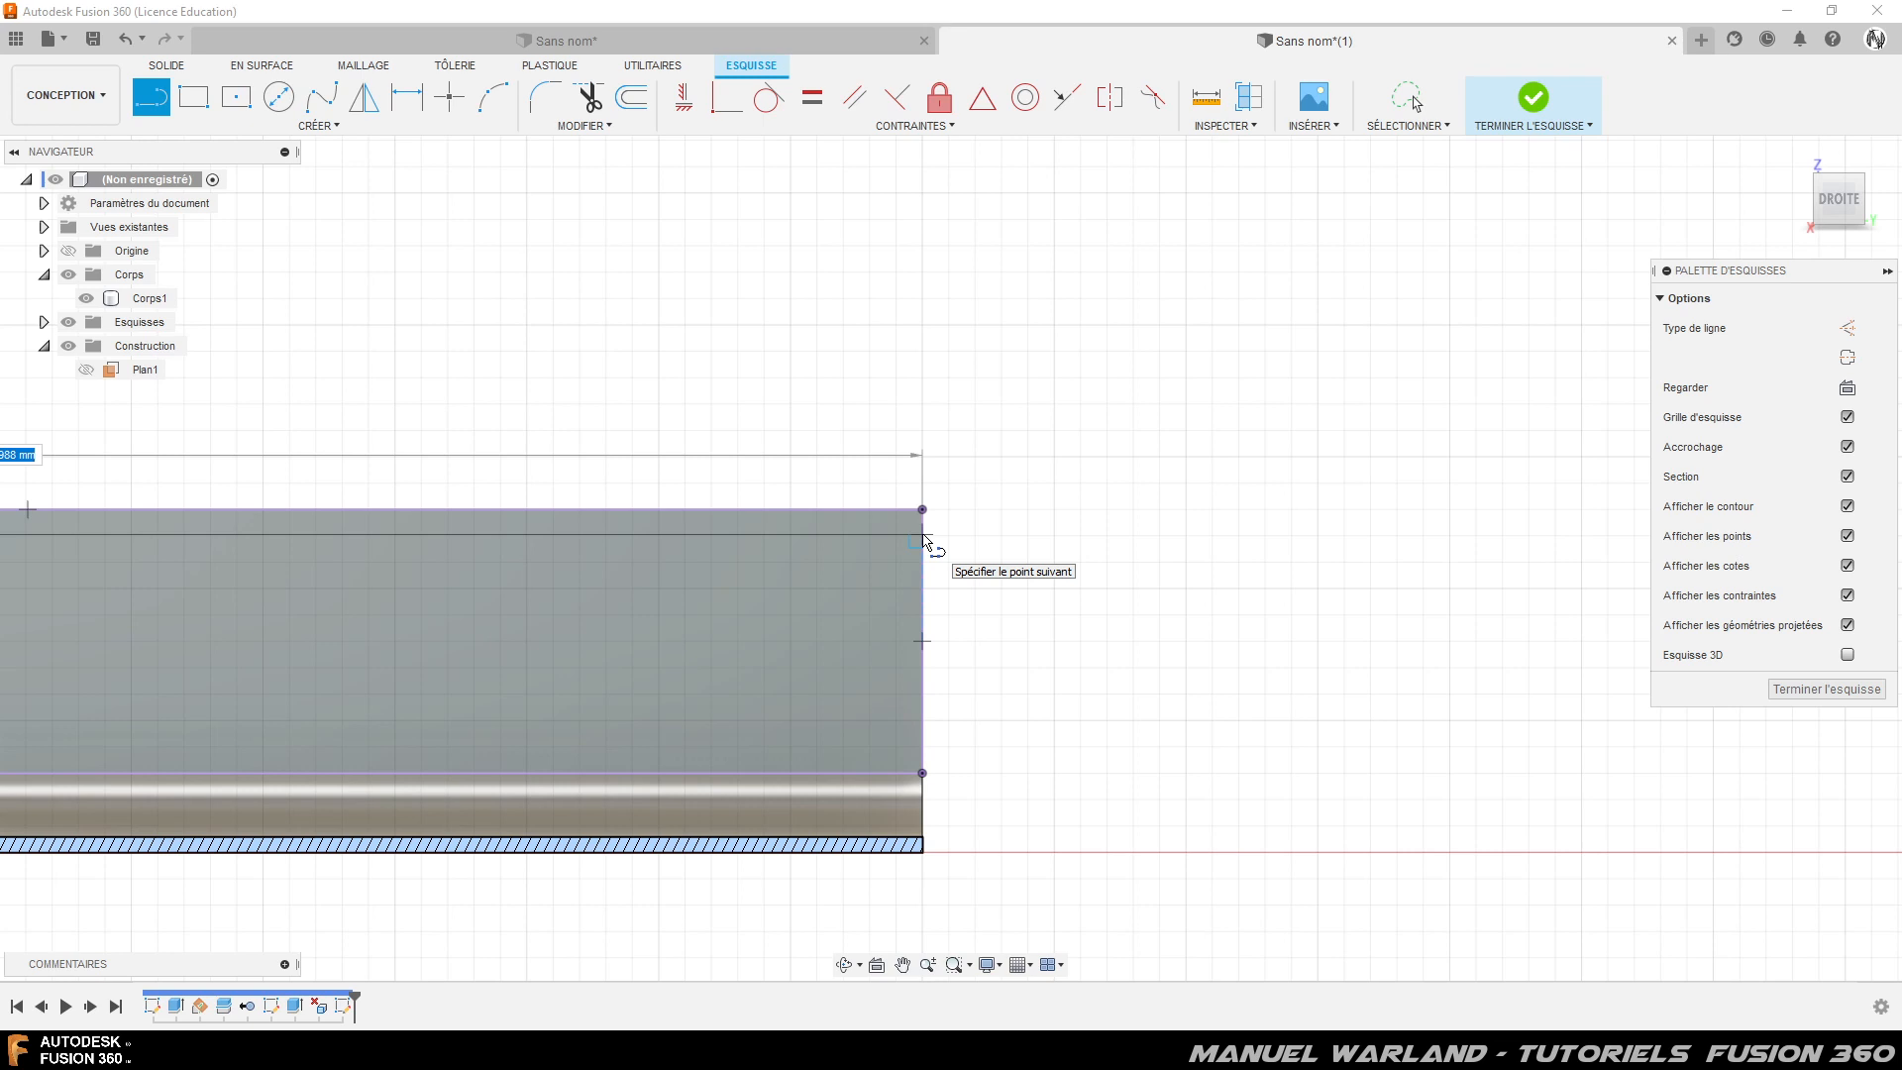
{"action": "left_click", "coordinate": [922, 536]}
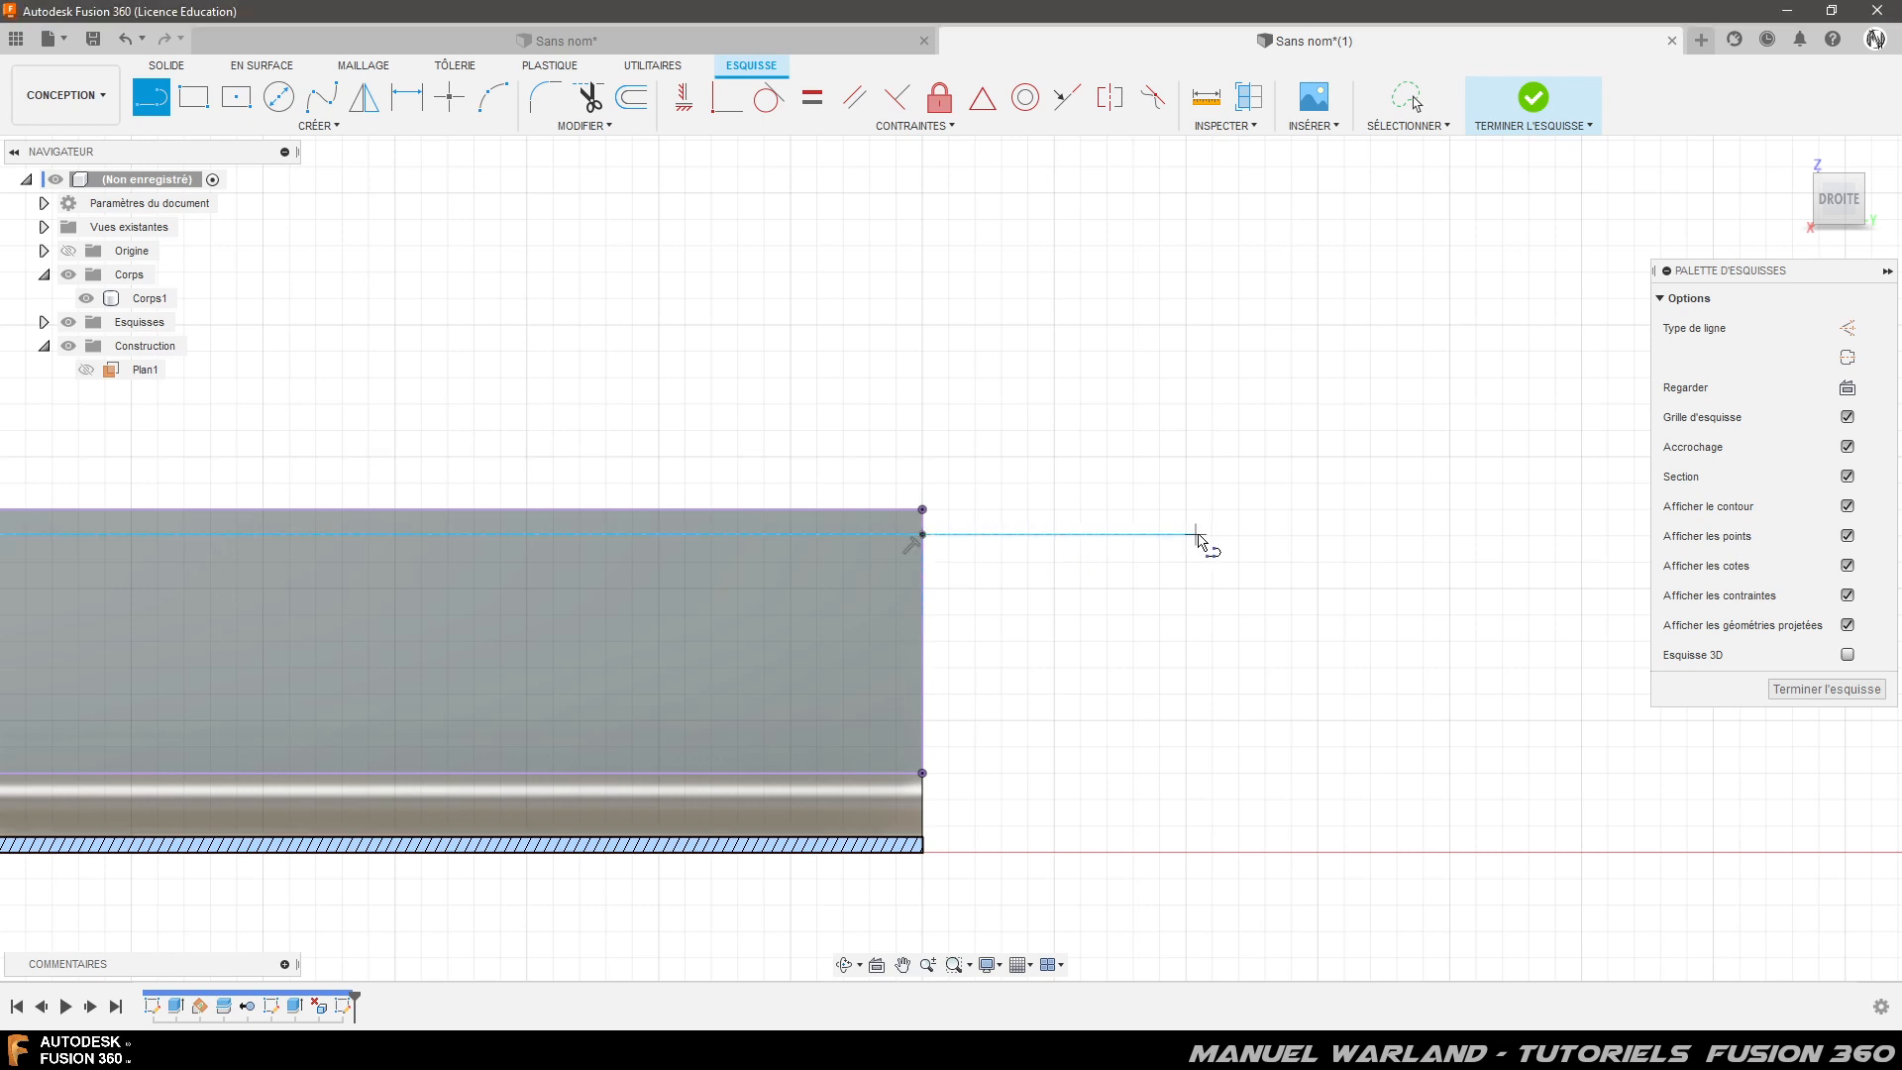
- Dimension the gap between the wall's upper edge and the horizontal line to 3 mm
{"action": "key", "text": "d"}
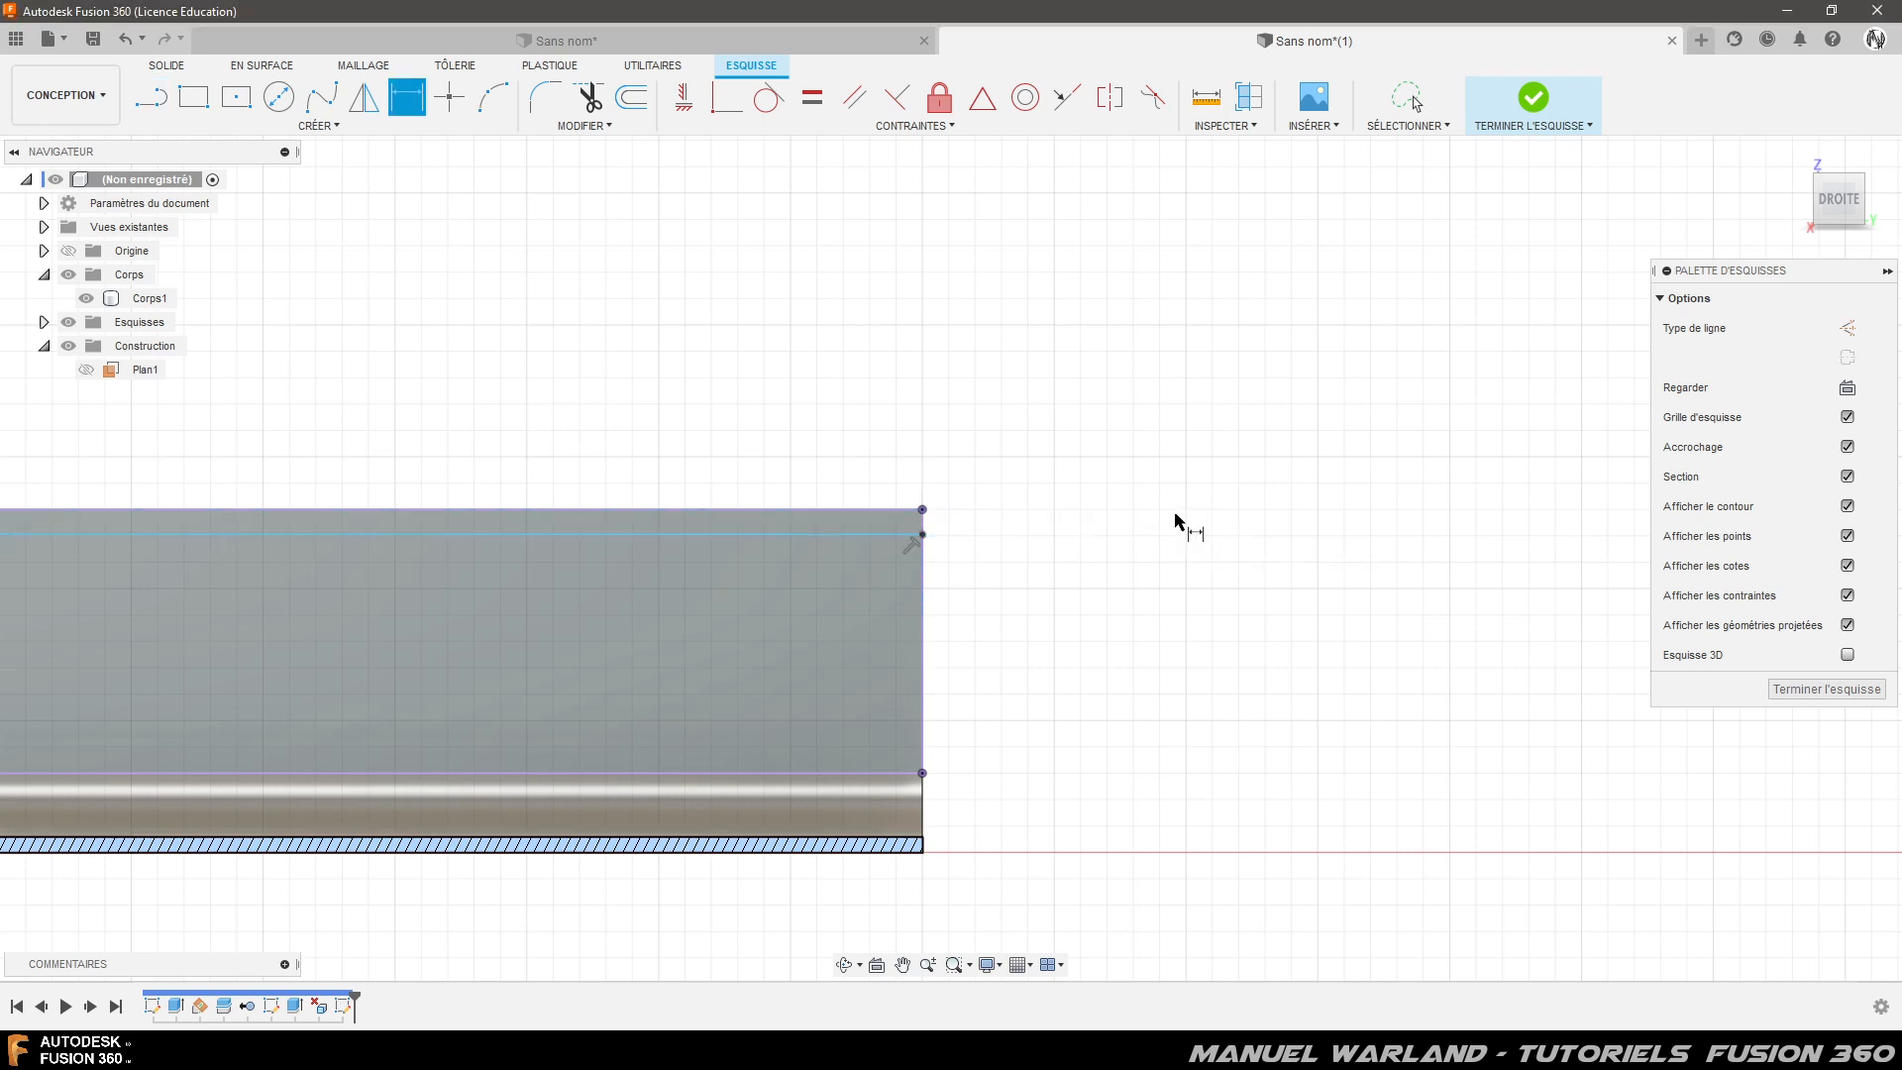
{"action": "left_click", "coordinate": [909, 511]}
{"action": "left_click", "coordinate": [909, 535]}
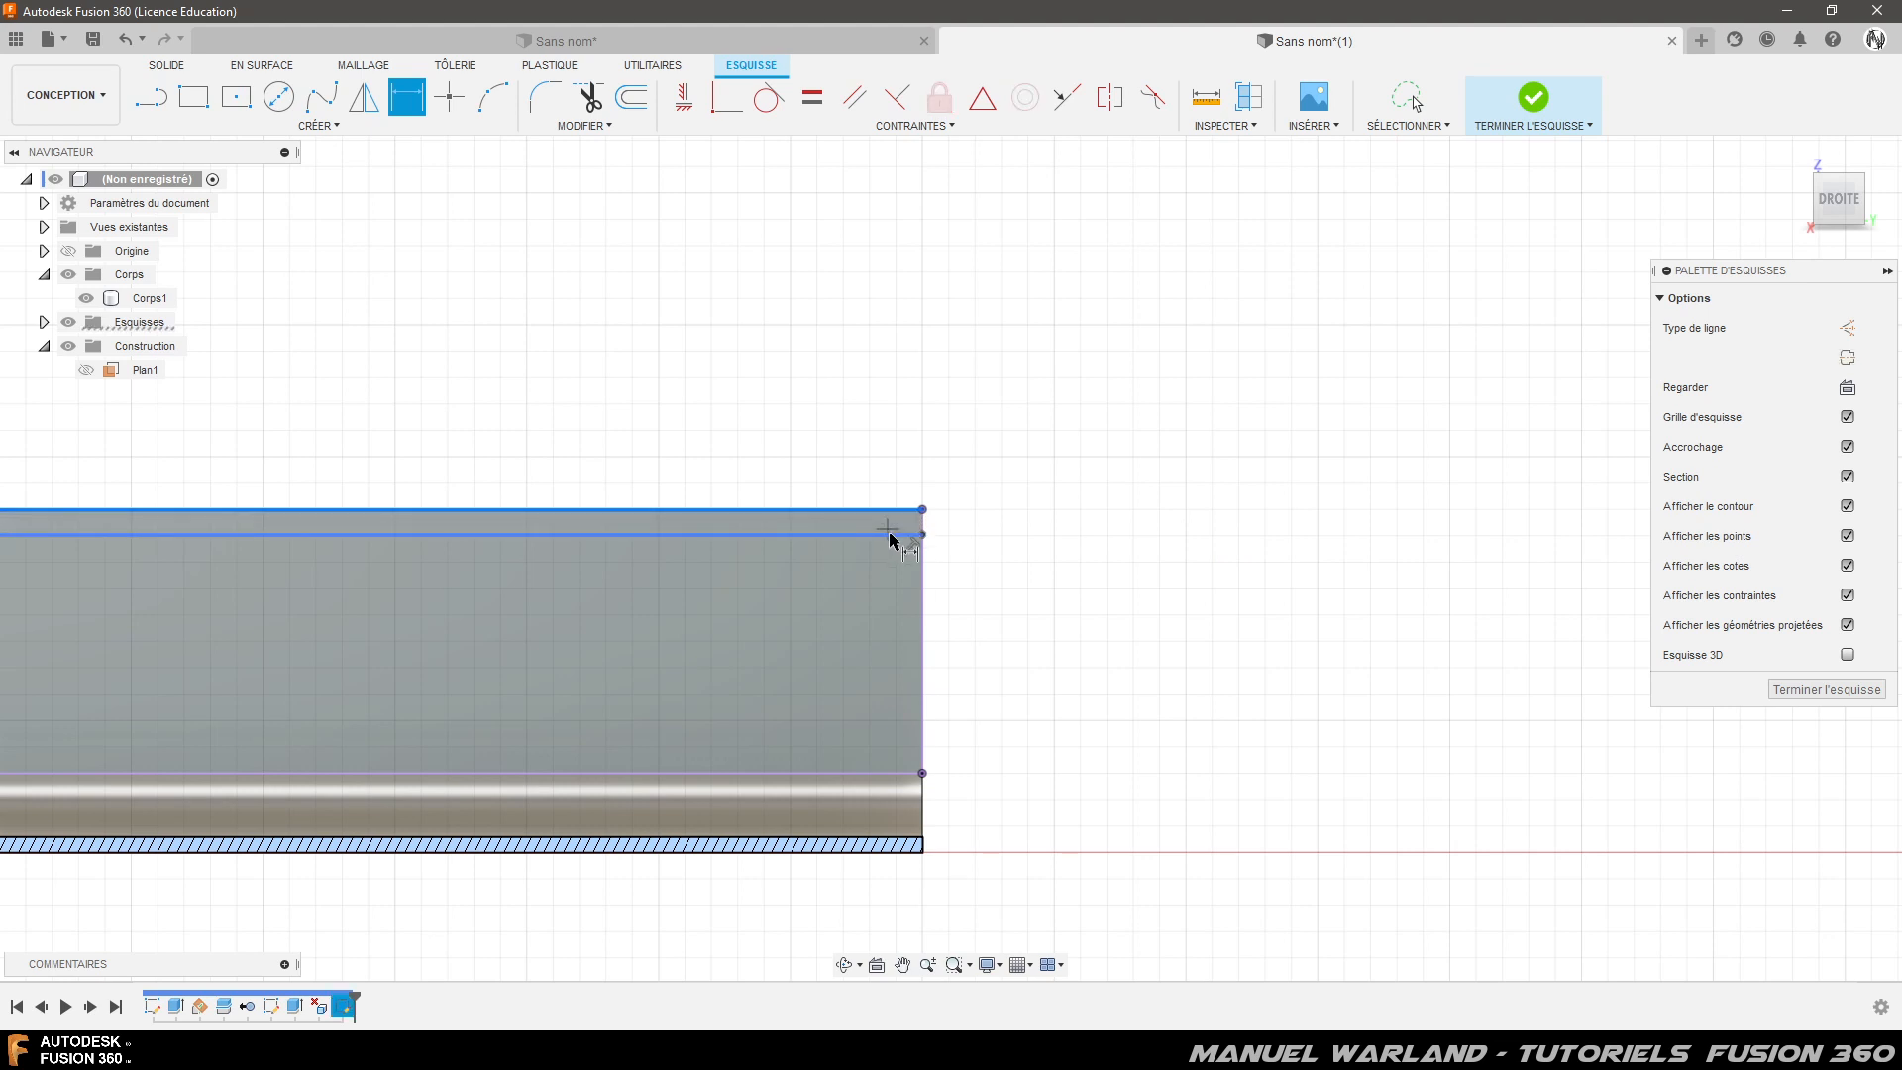
{"action": "left_click", "coordinate": [999, 570]}
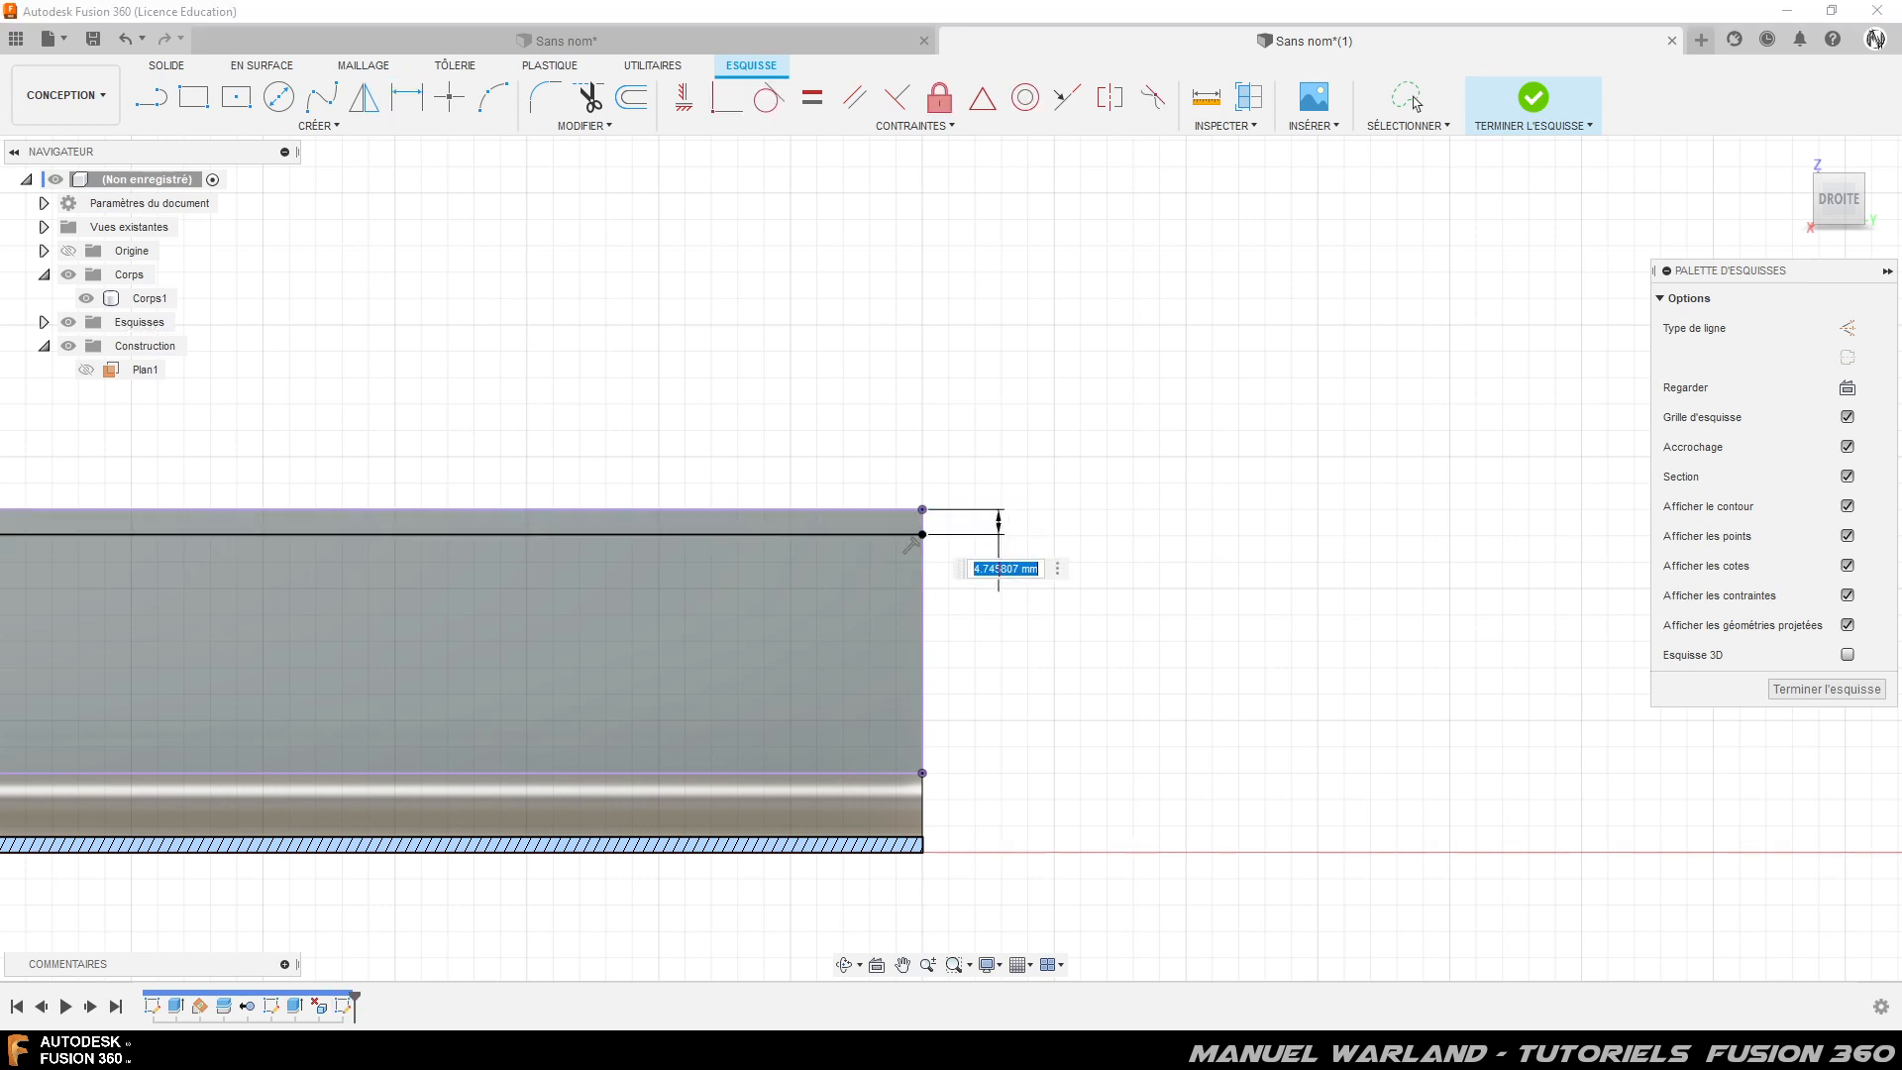
{"action": "type", "text": "3"}
{"action": "key", "text": "Return"}
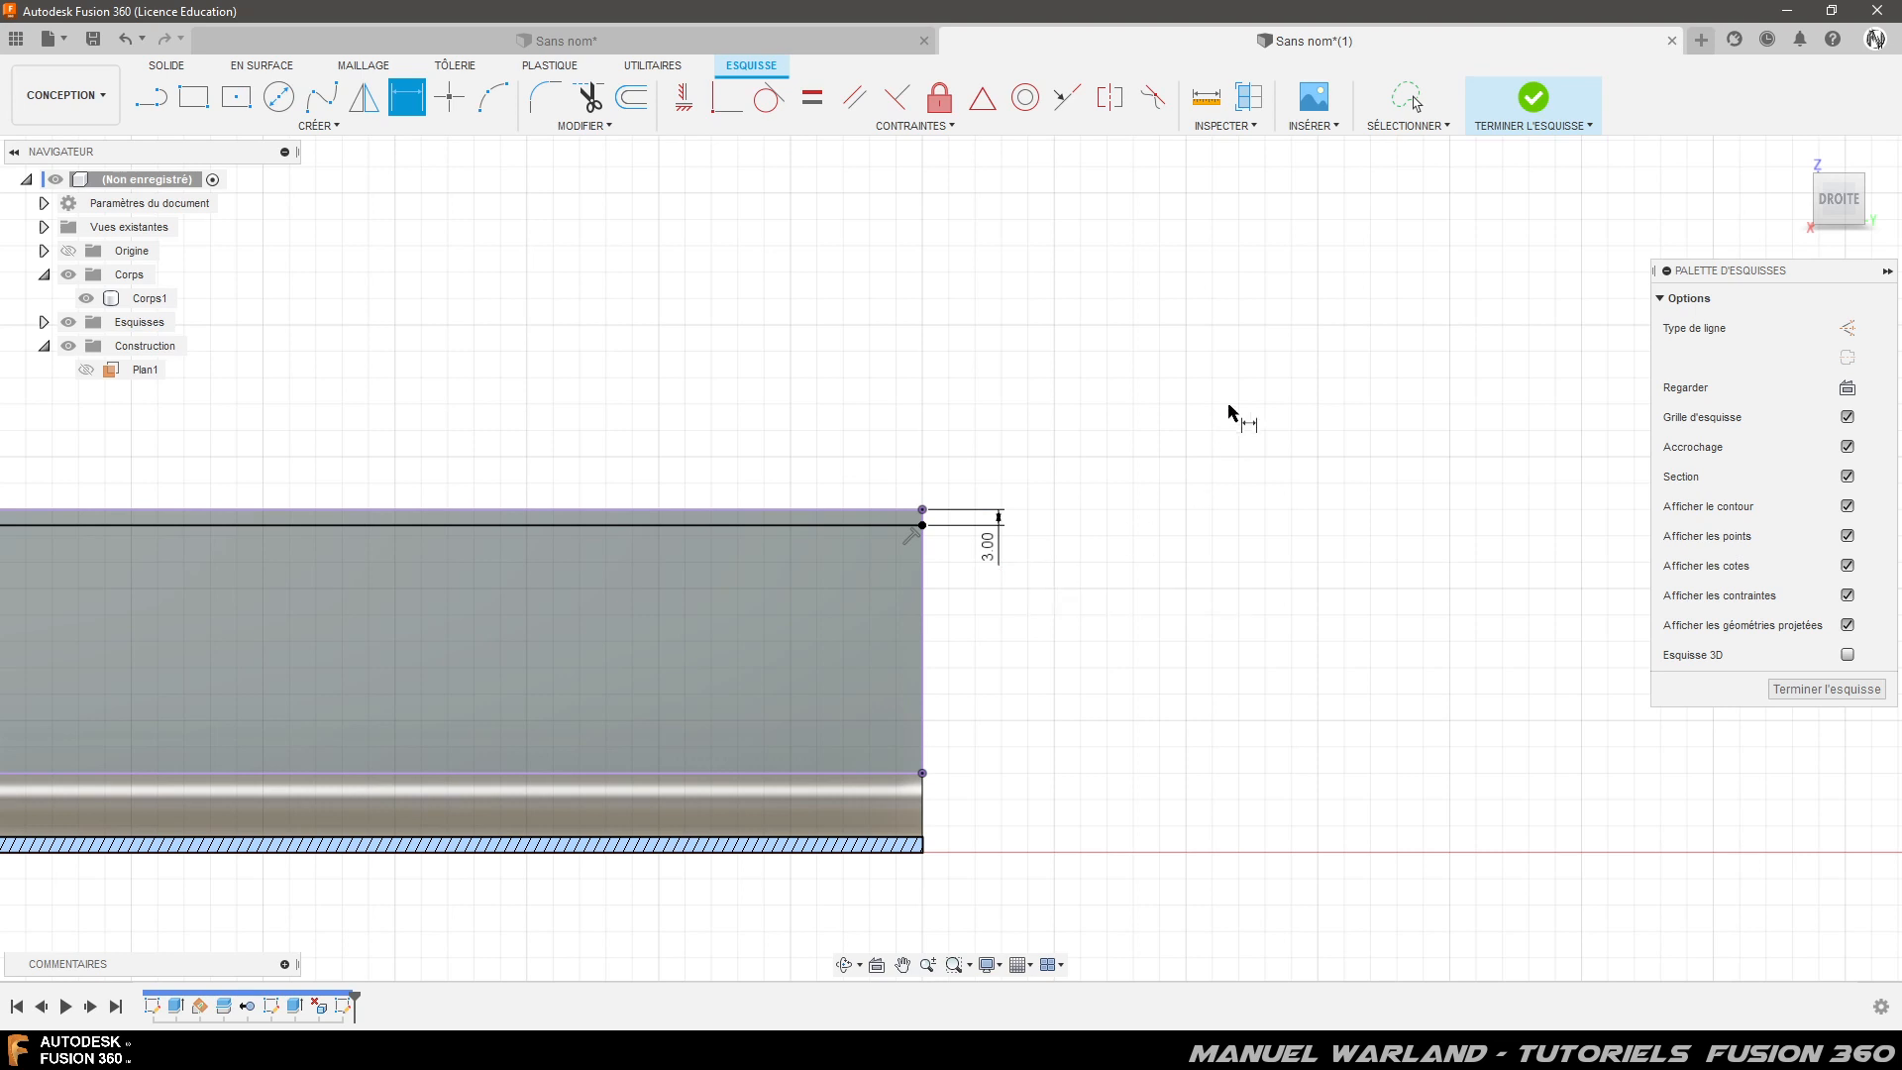
- Draw a 50 mm line upward from the wall's upper front corner at 45°, extending the slanted front edge
{"action": "scroll", "coordinate": [1386, 367], "scroll_direction": "down", "scroll_amount": 2}
{"action": "scroll", "coordinate": [1465, 552], "scroll_direction": "down", "scroll_amount": 2}
{"action": "scroll", "coordinate": [412, 361], "scroll_direction": "up", "scroll_amount": 4}
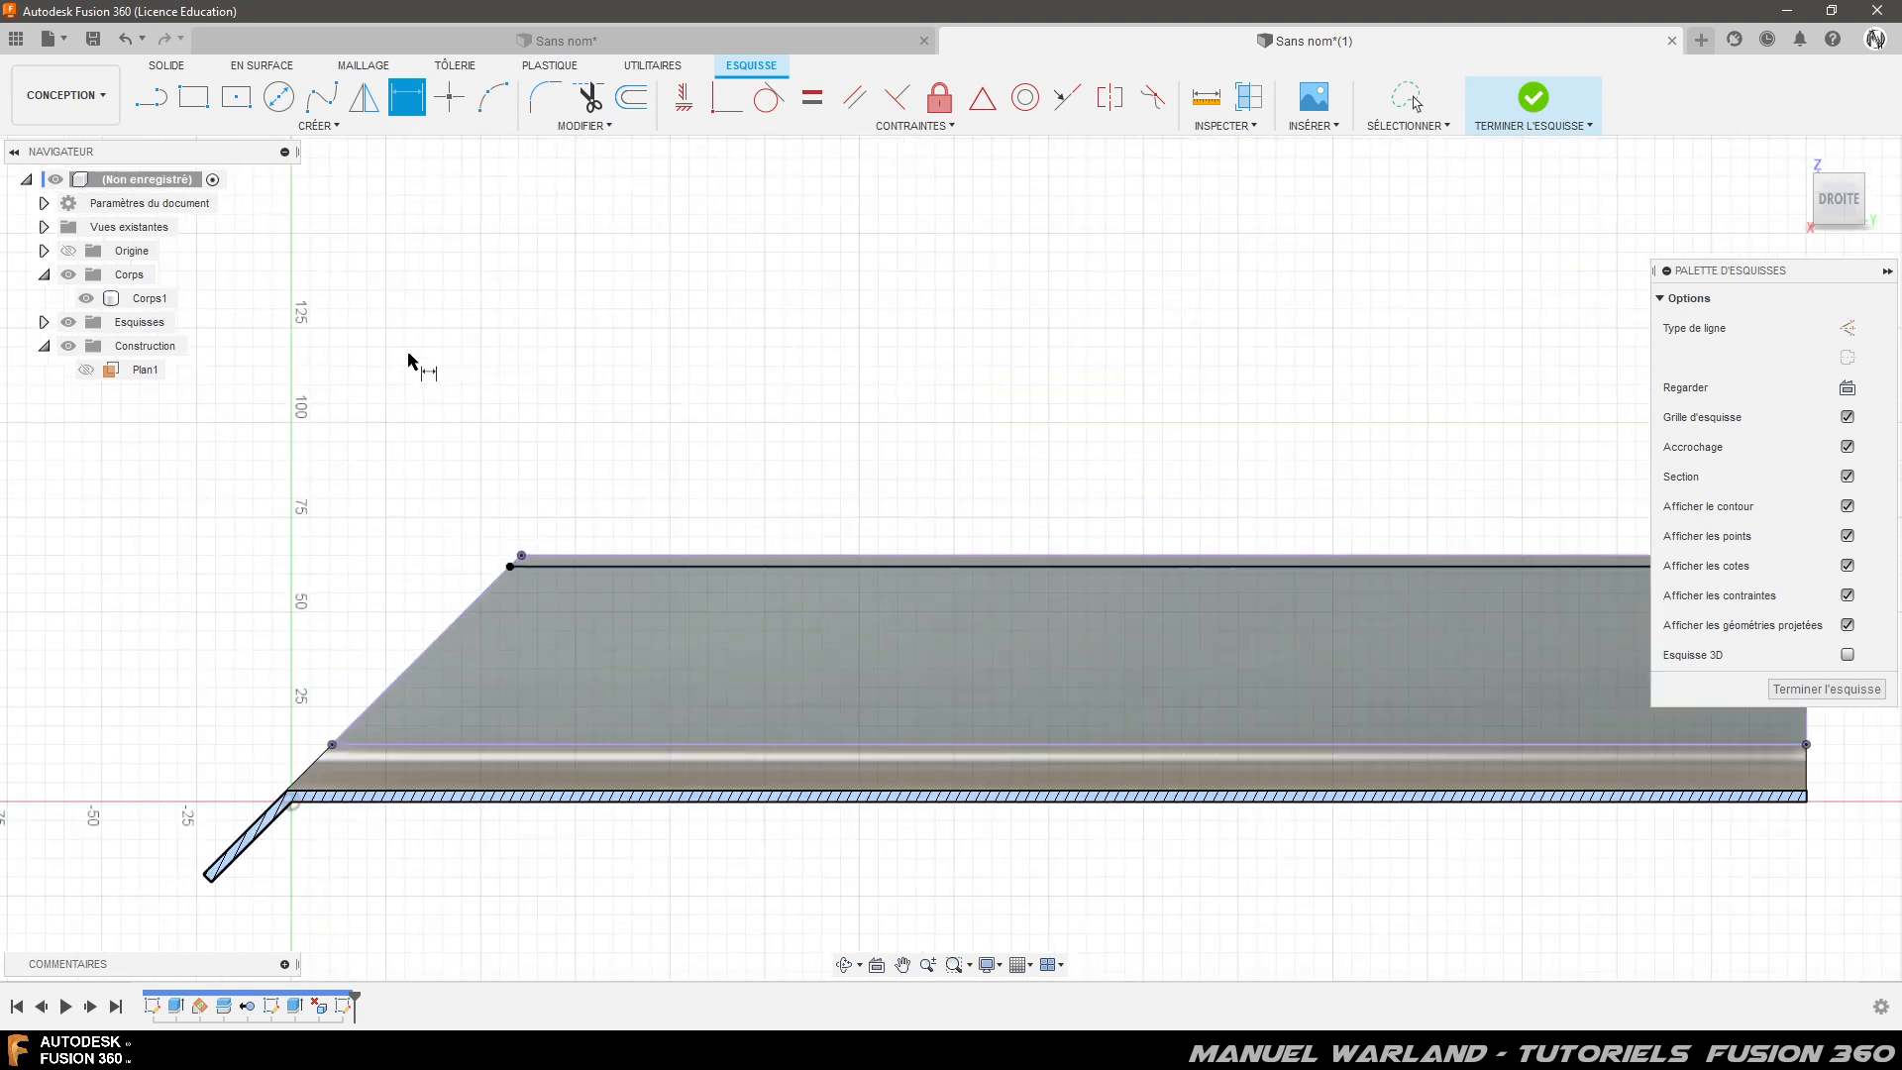
{"action": "scroll", "coordinate": [444, 442], "scroll_direction": "up", "scroll_amount": 1}
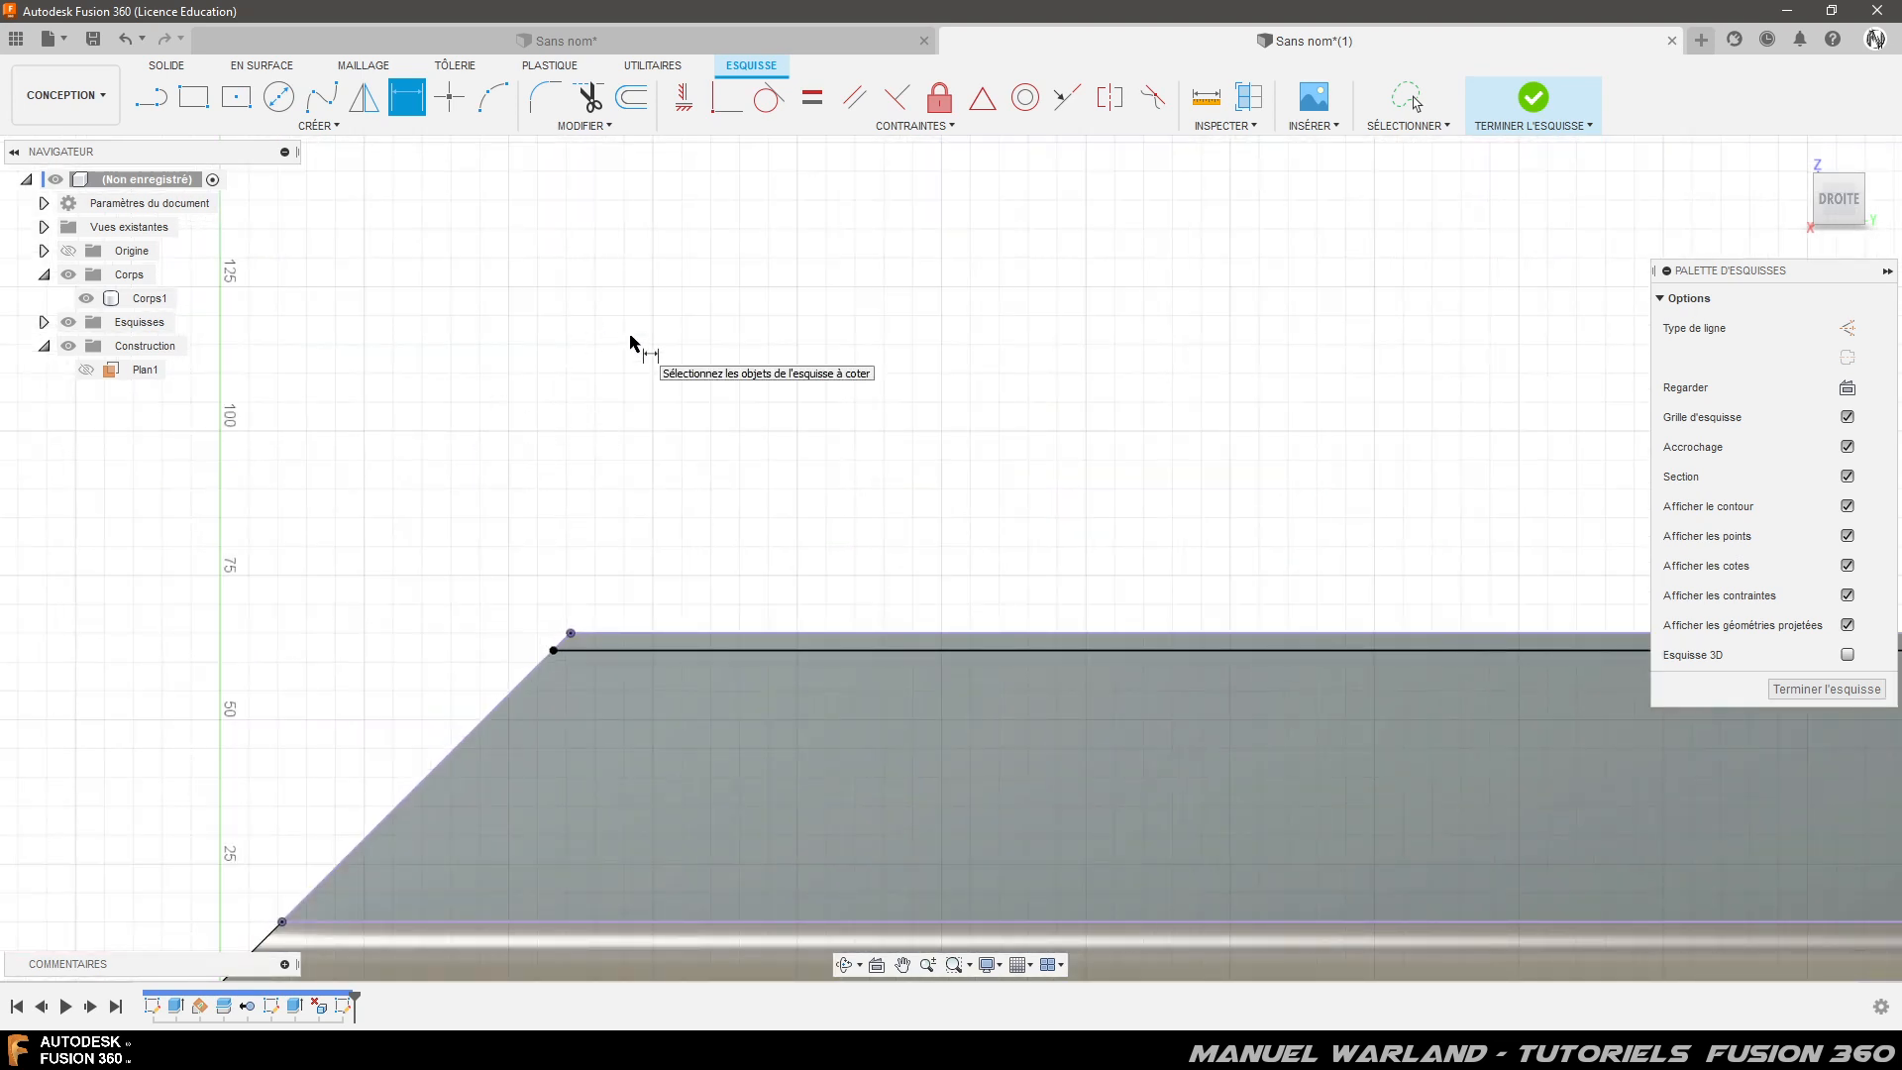
{"action": "left_click", "coordinate": [151, 99]}
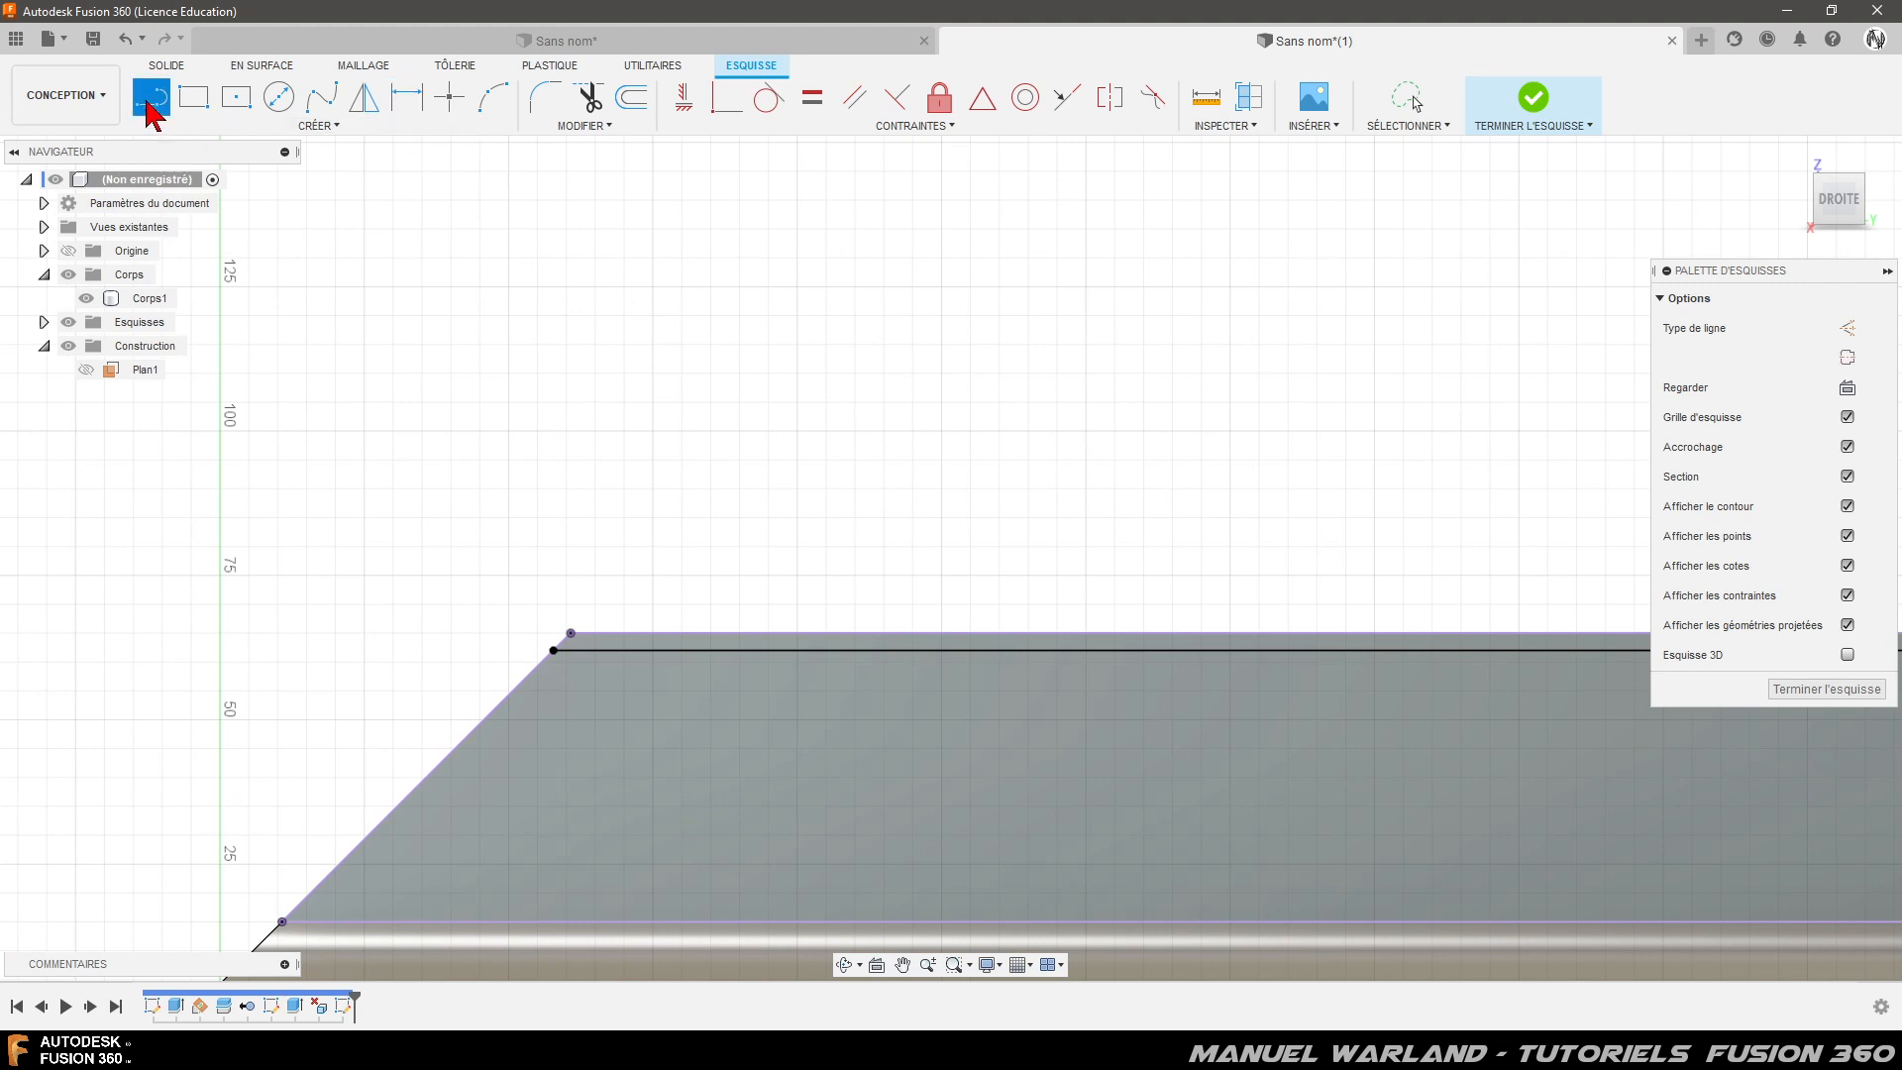
{"action": "left_click", "coordinate": [571, 638]}
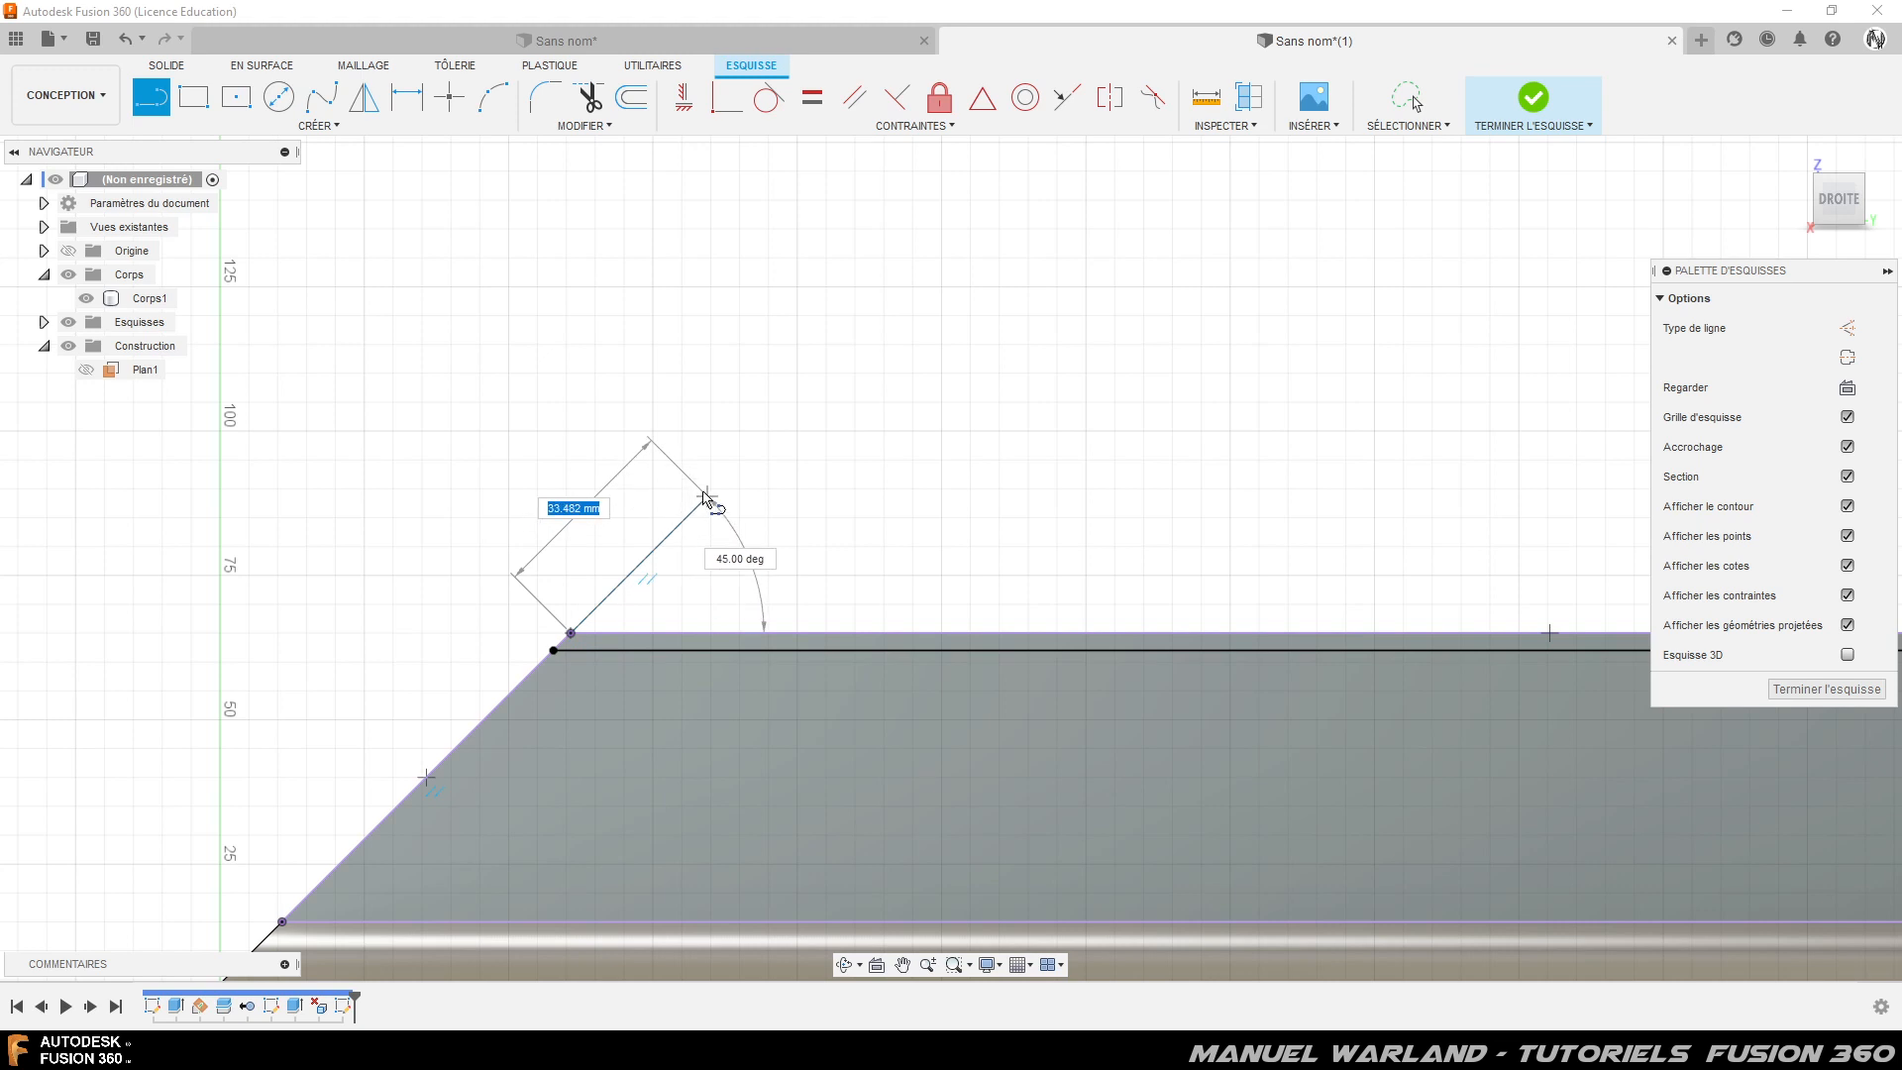
{"action": "type", "text": "6"}
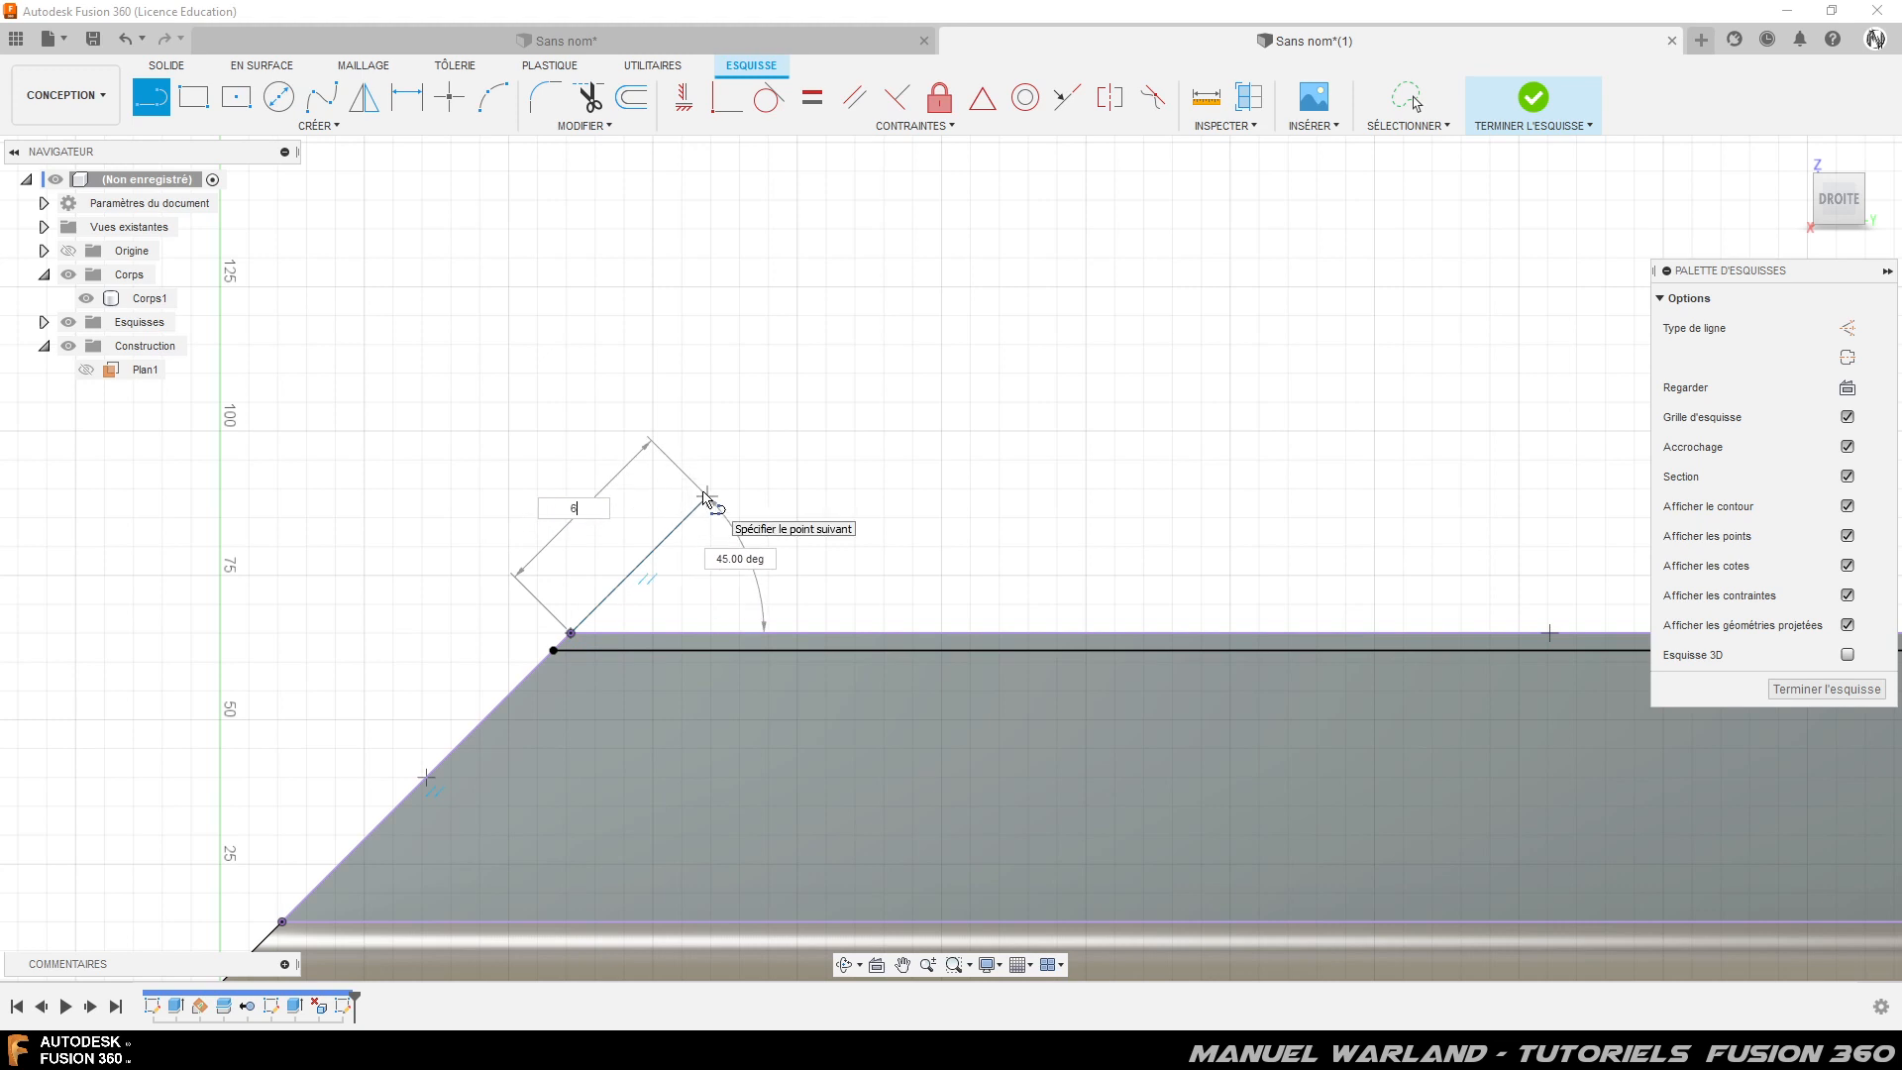
{"action": "type", "text": "0"}
{"action": "key", "text": "Tab"}
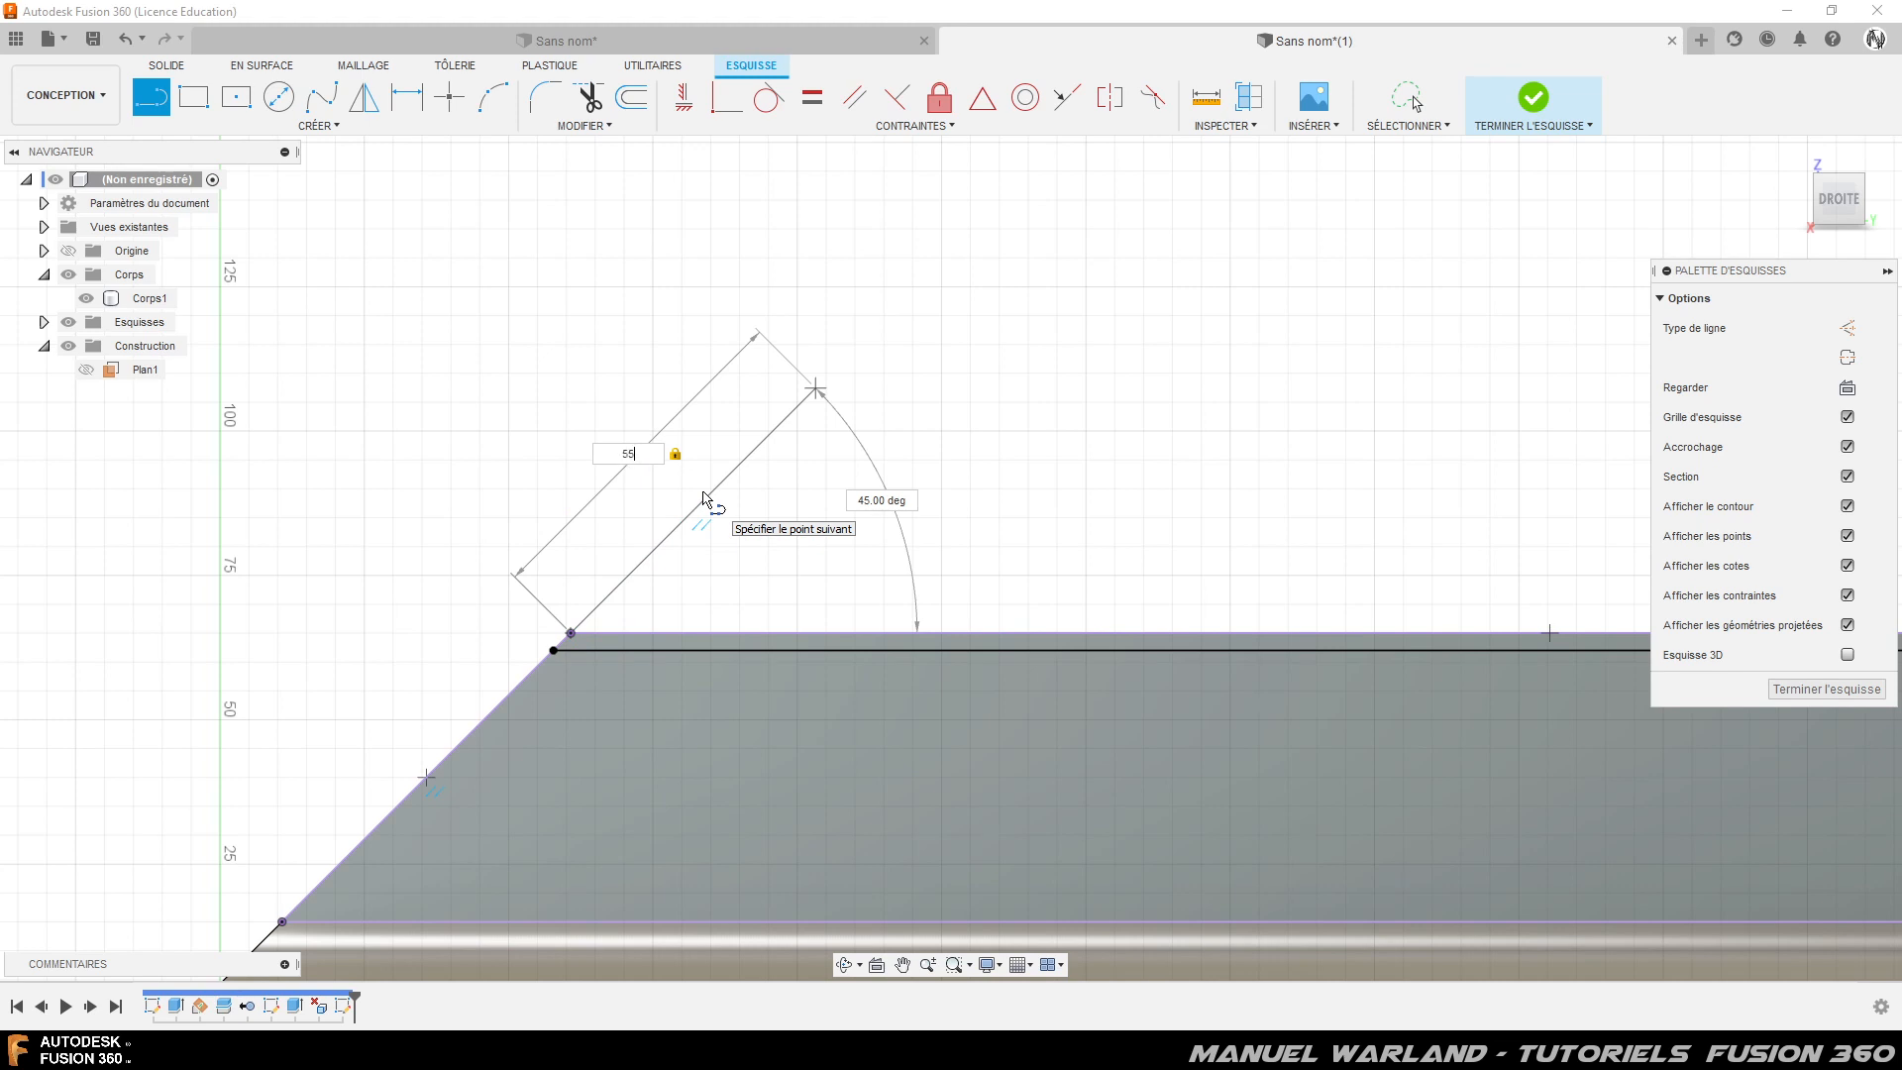
{"action": "key", "text": "Tab"}
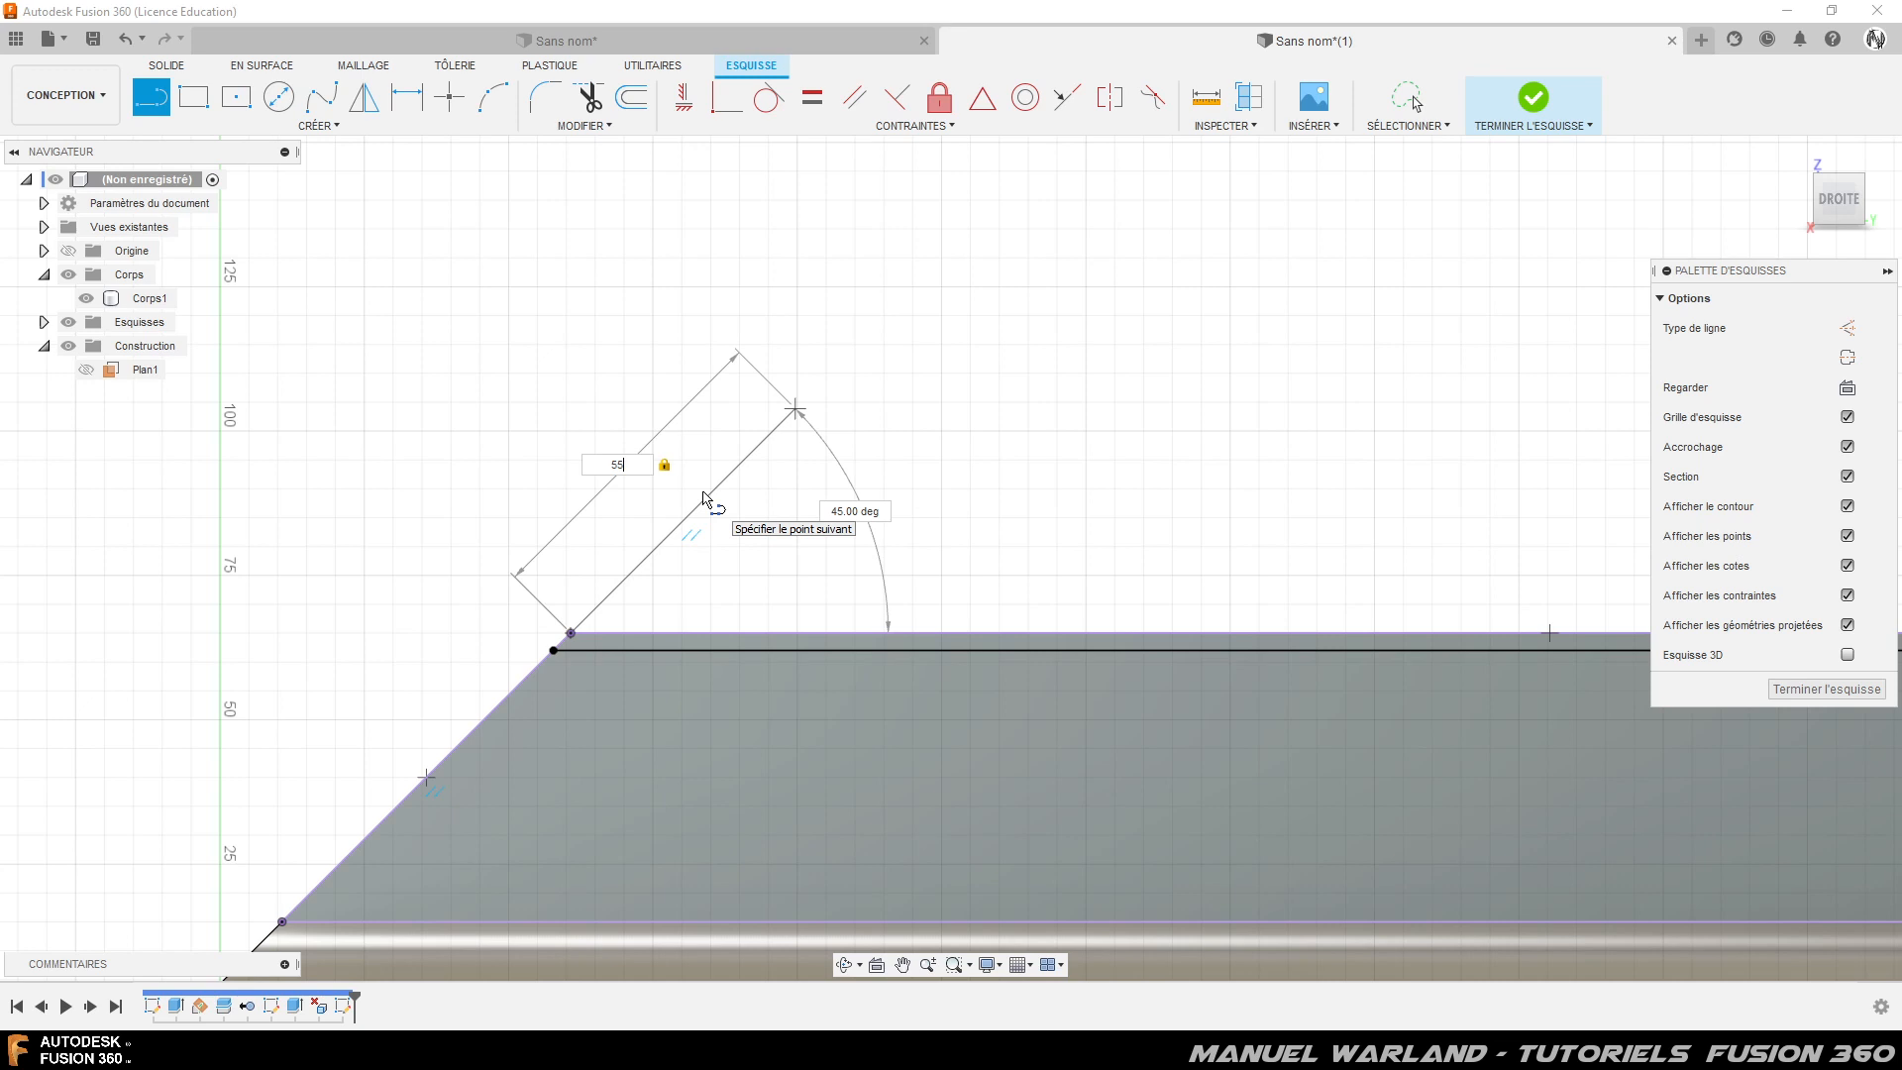
{"action": "key", "text": "Tab"}
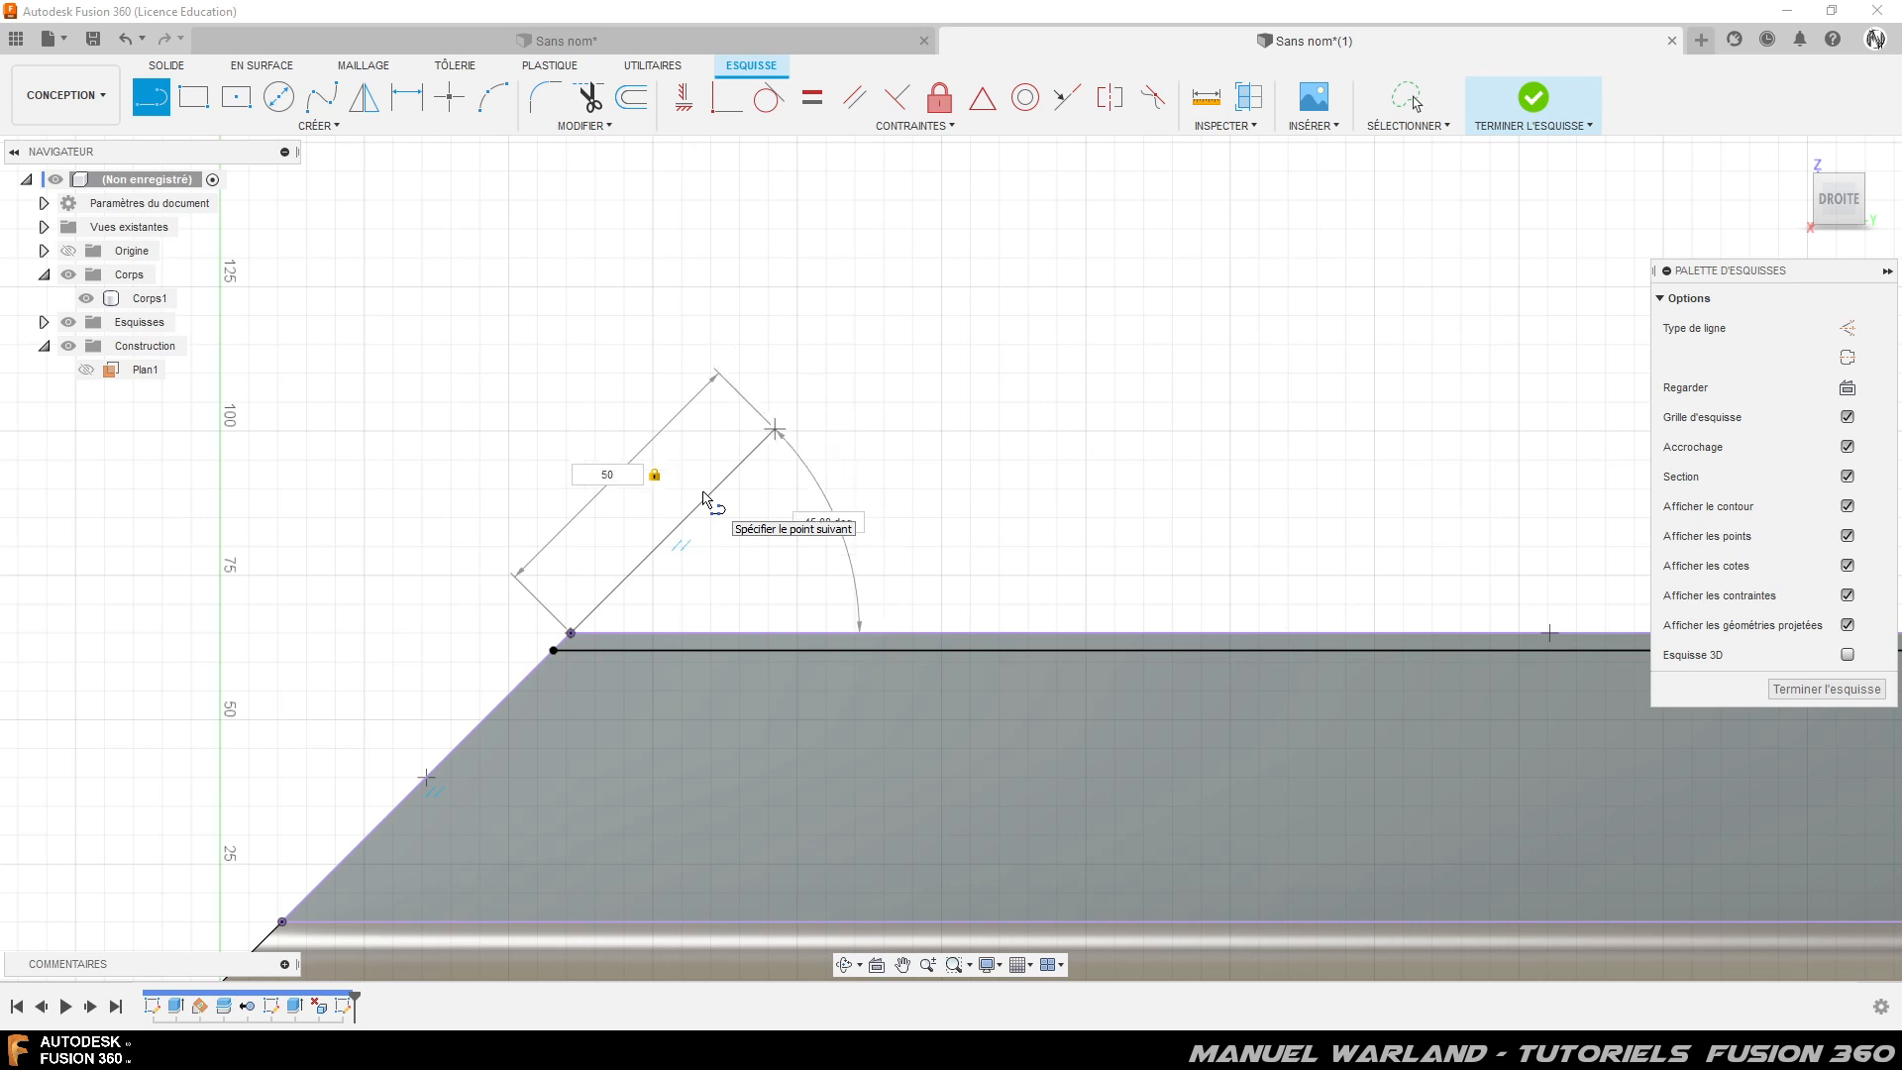
{"action": "key", "text": "Return"}
{"action": "key", "text": "Escape"}
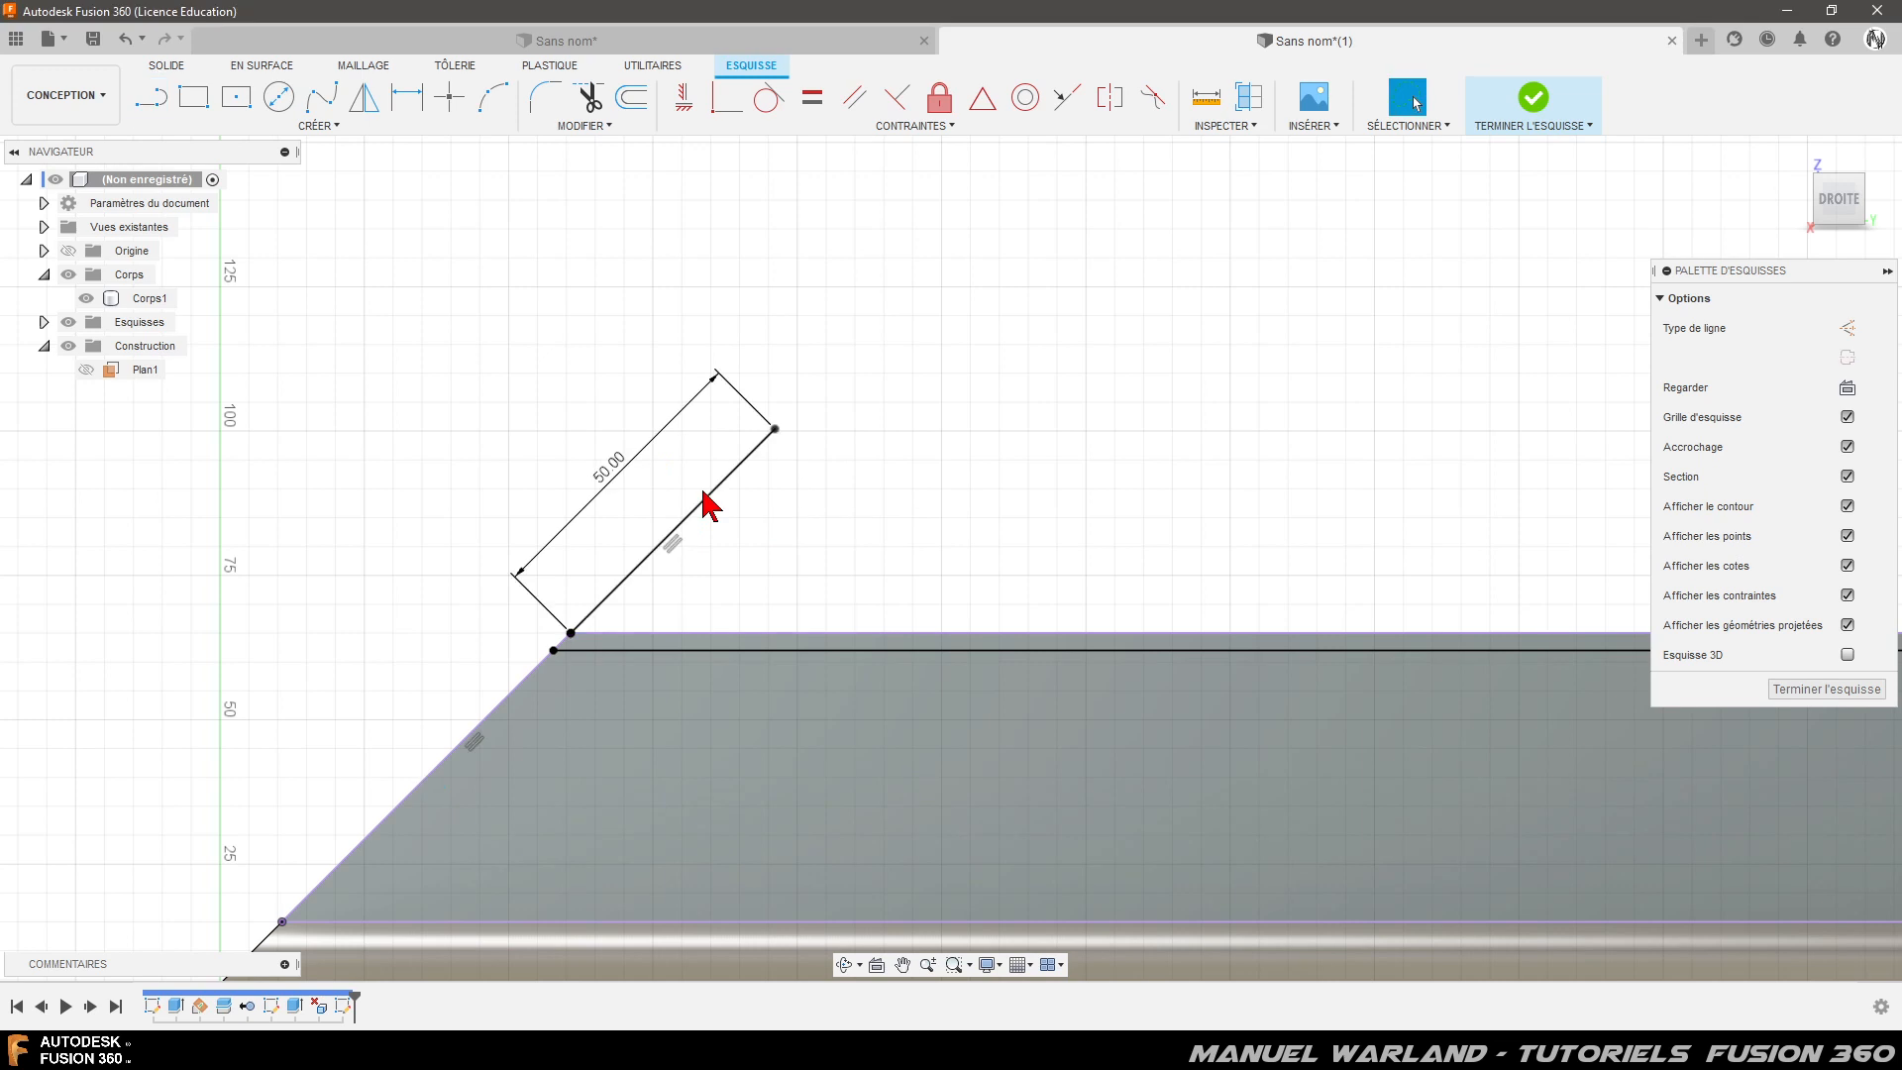
- Draw a line from the upper end of the 50 mm line, perpendicular to it, down to the horizontal line
{"action": "left_click", "coordinate": [155, 107]}
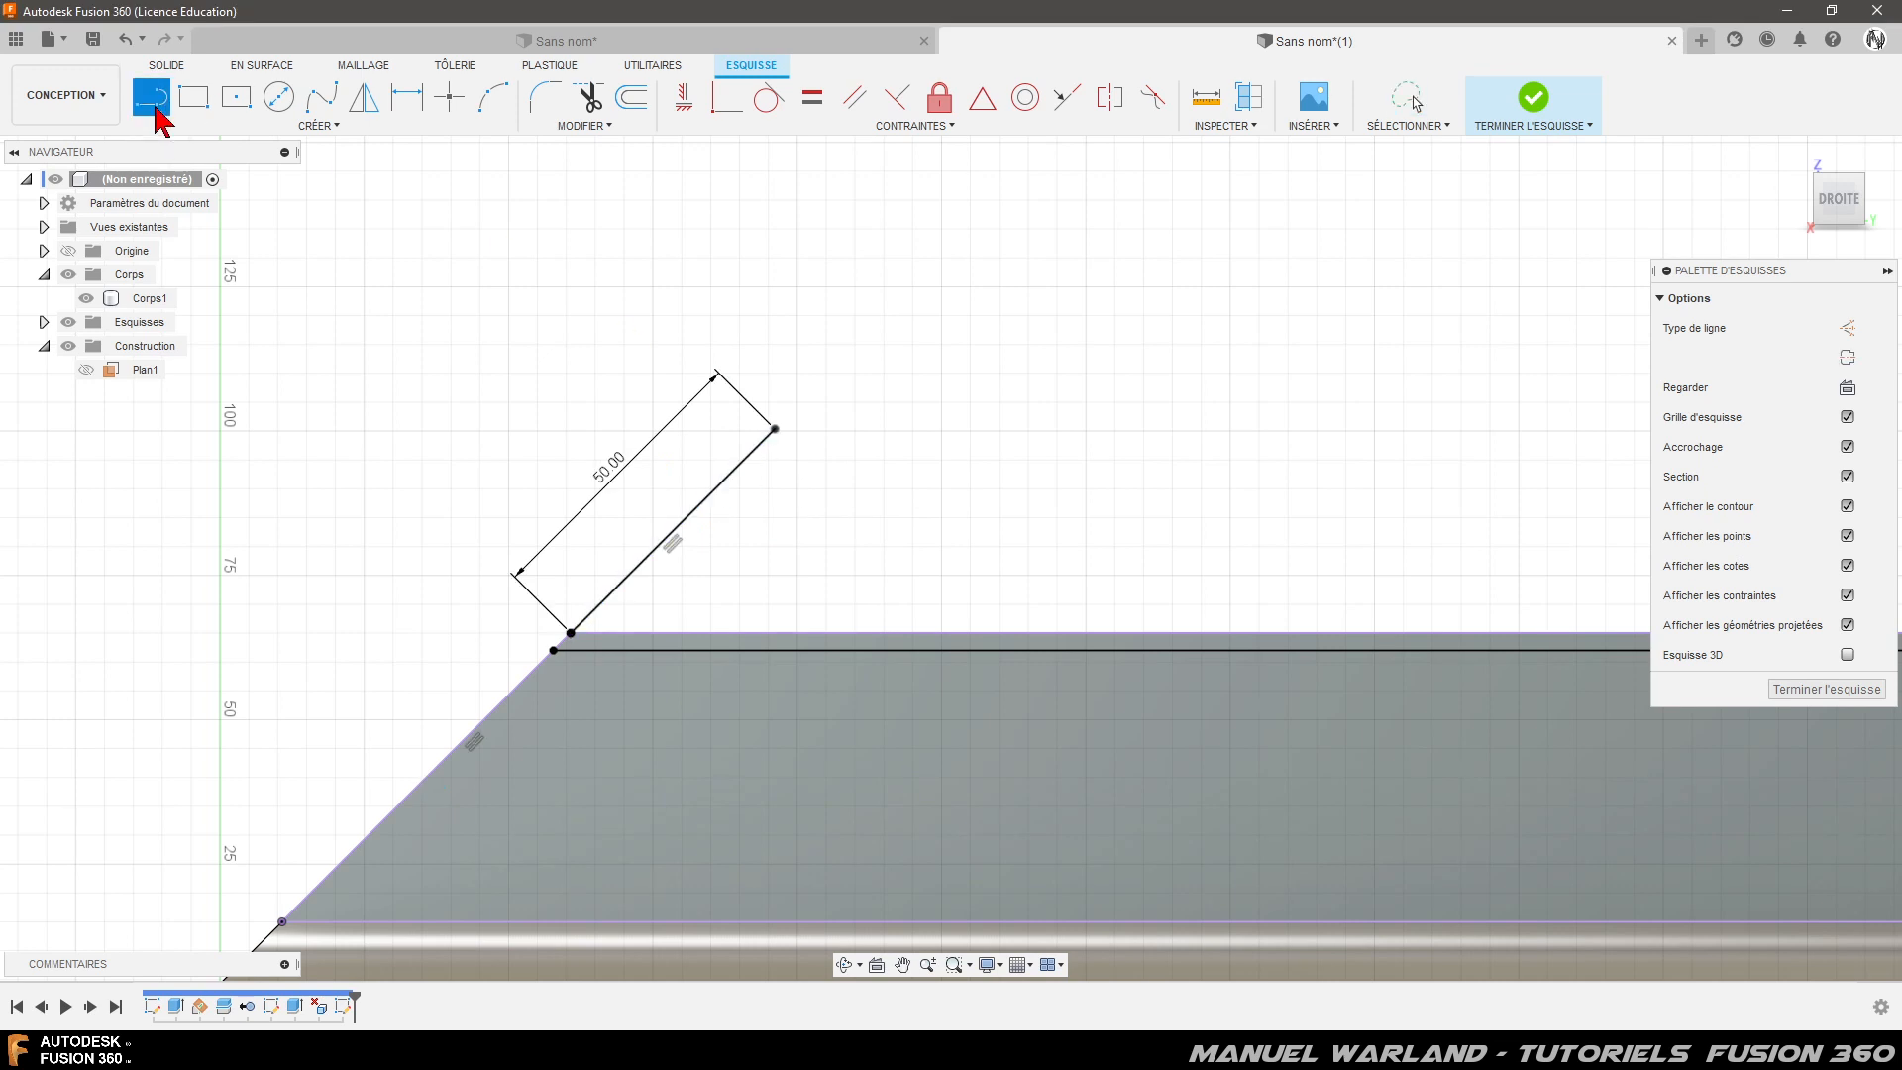
{"action": "left_click", "coordinate": [776, 430]}
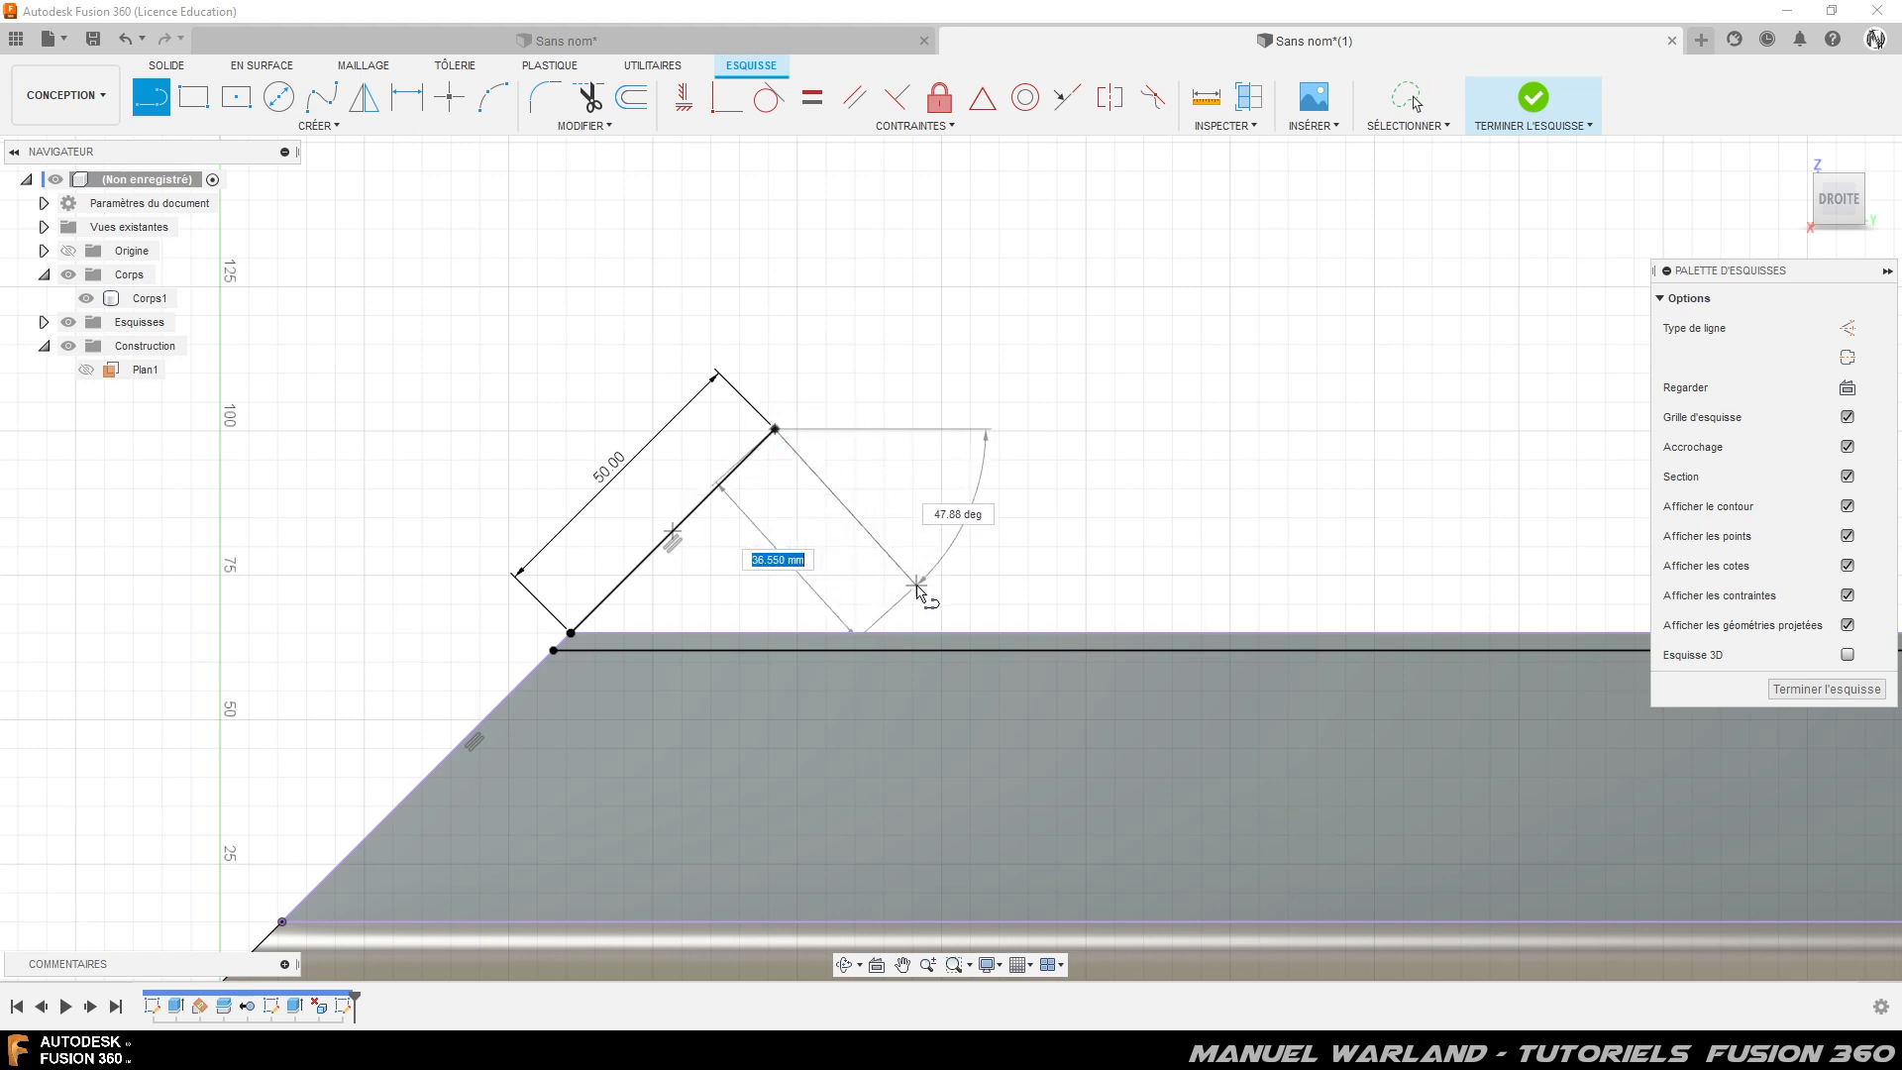
{"action": "left_click", "coordinate": [996, 650]}
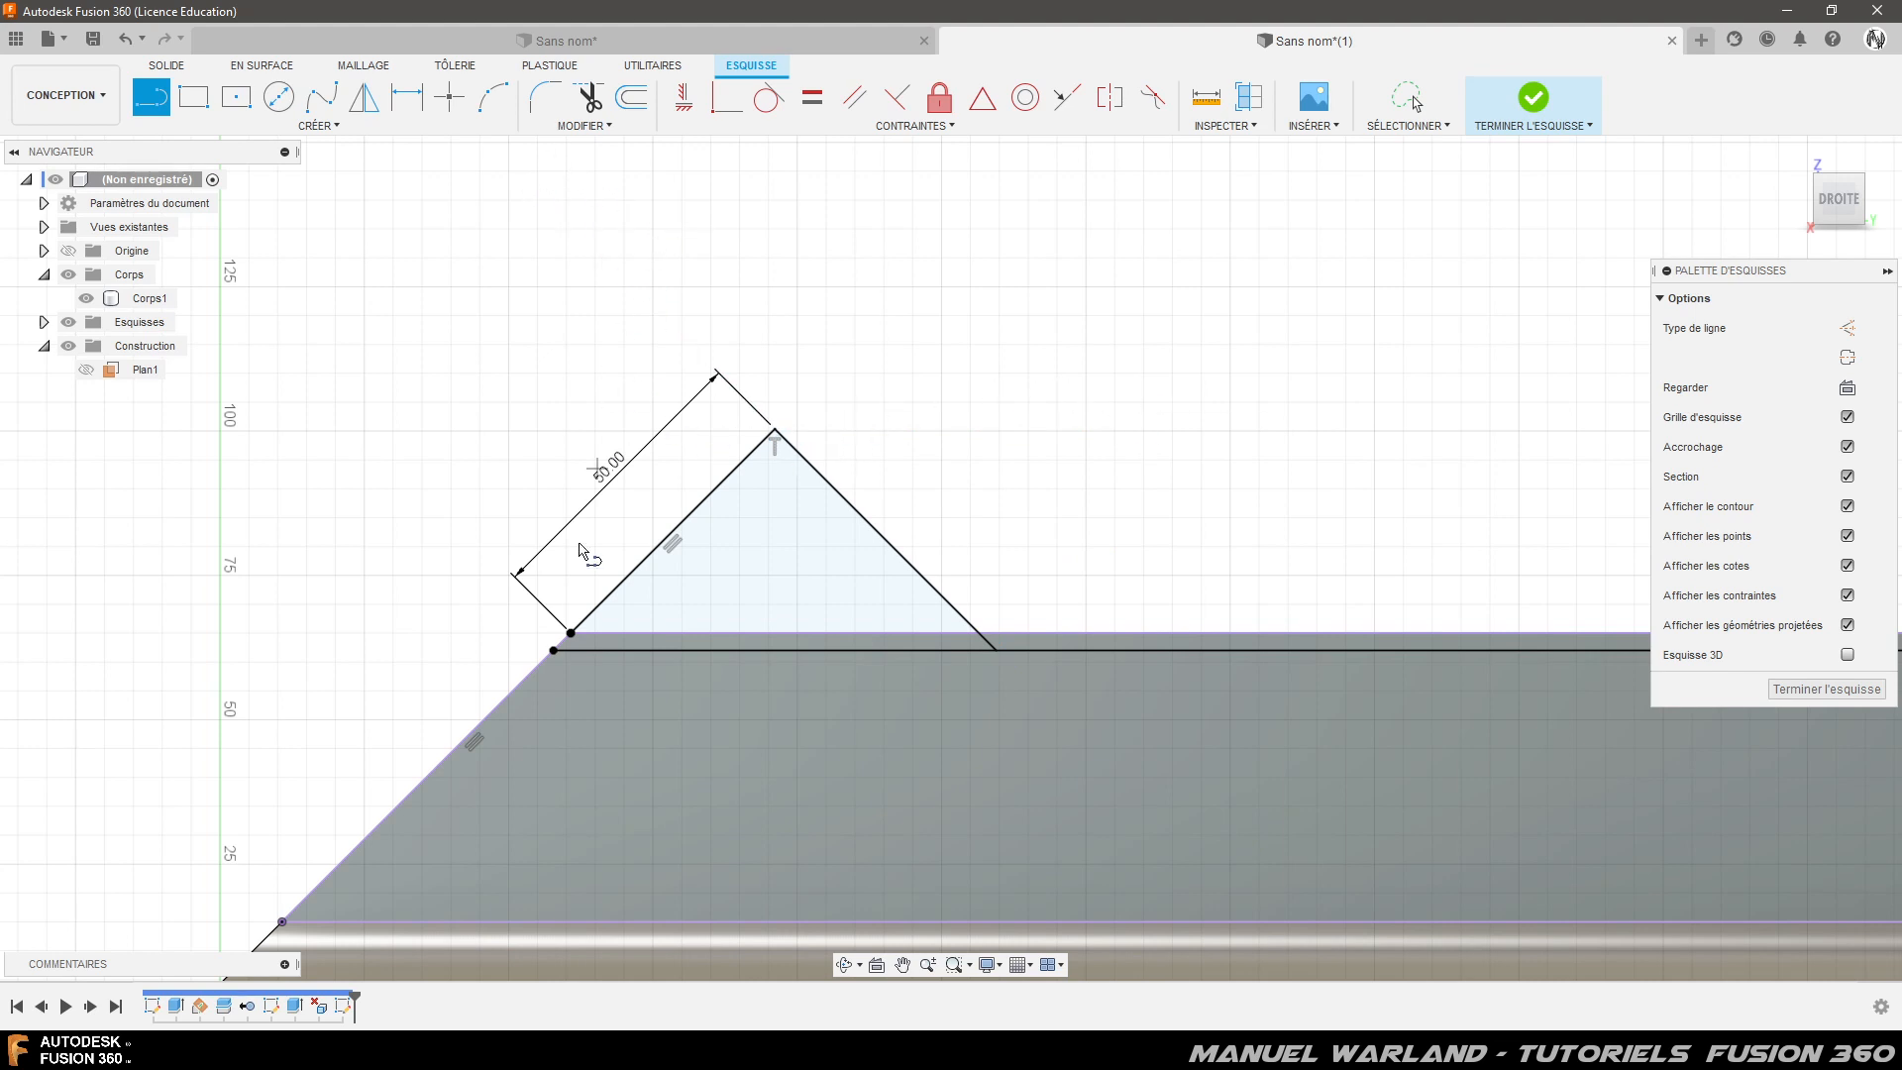
- Draw two inner lines inside the triangle, parallel to its two slanted sides and ending on the horizontal line
{"action": "left_click", "coordinate": [586, 645]}
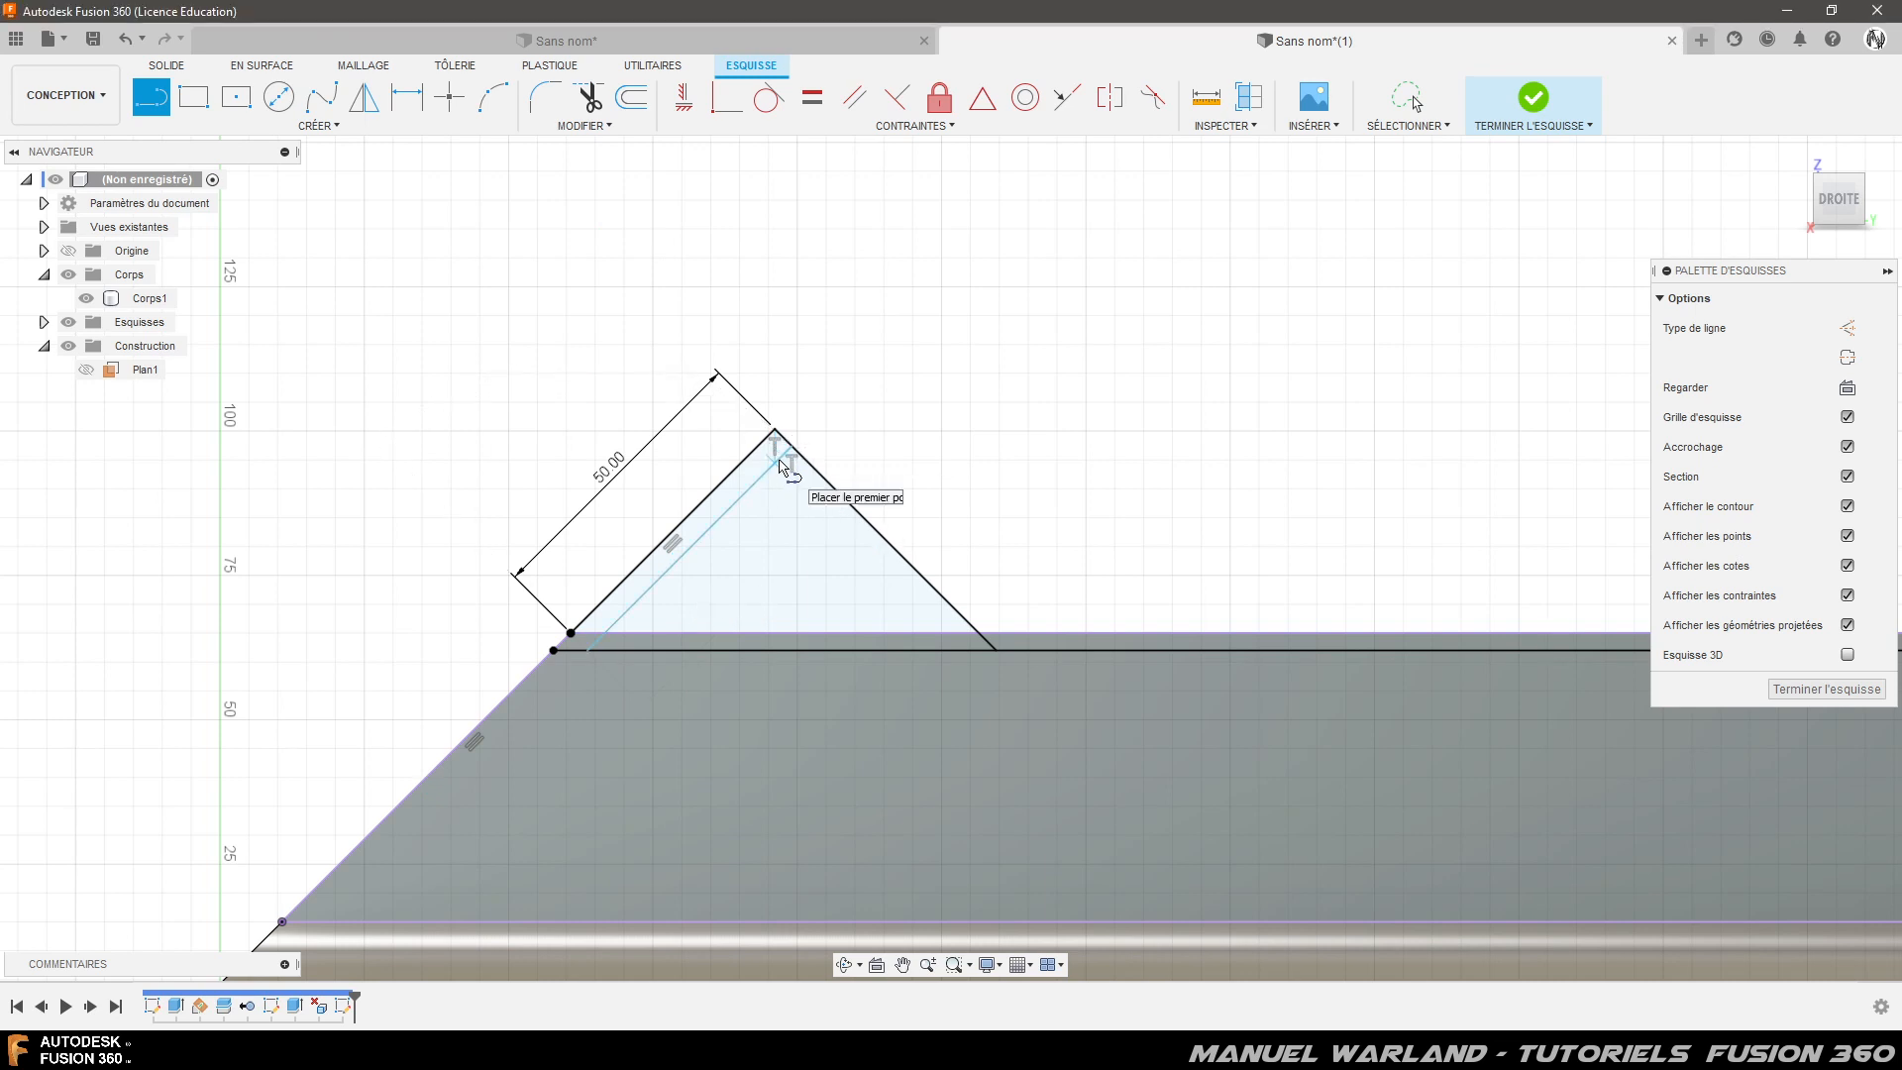
{"action": "left_click", "coordinate": [777, 461]}
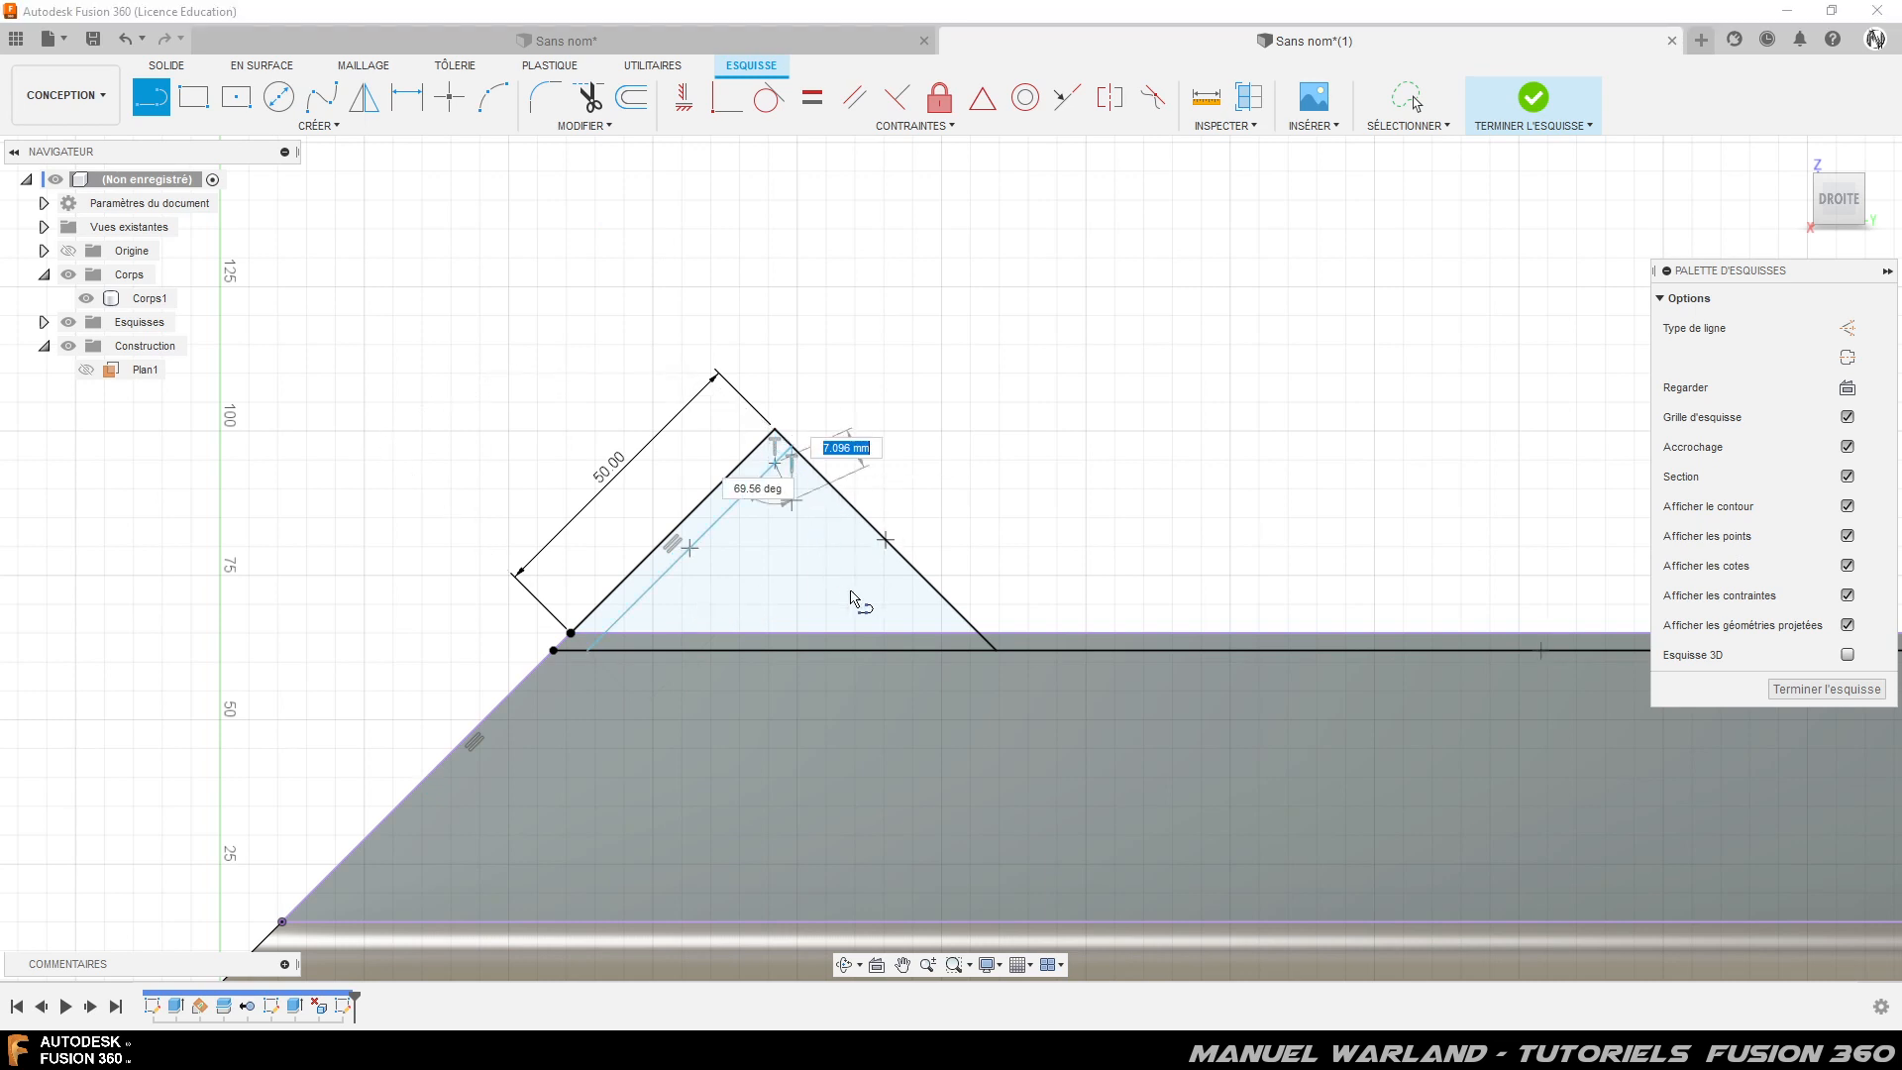
{"action": "double_click", "coordinate": [977, 650]}
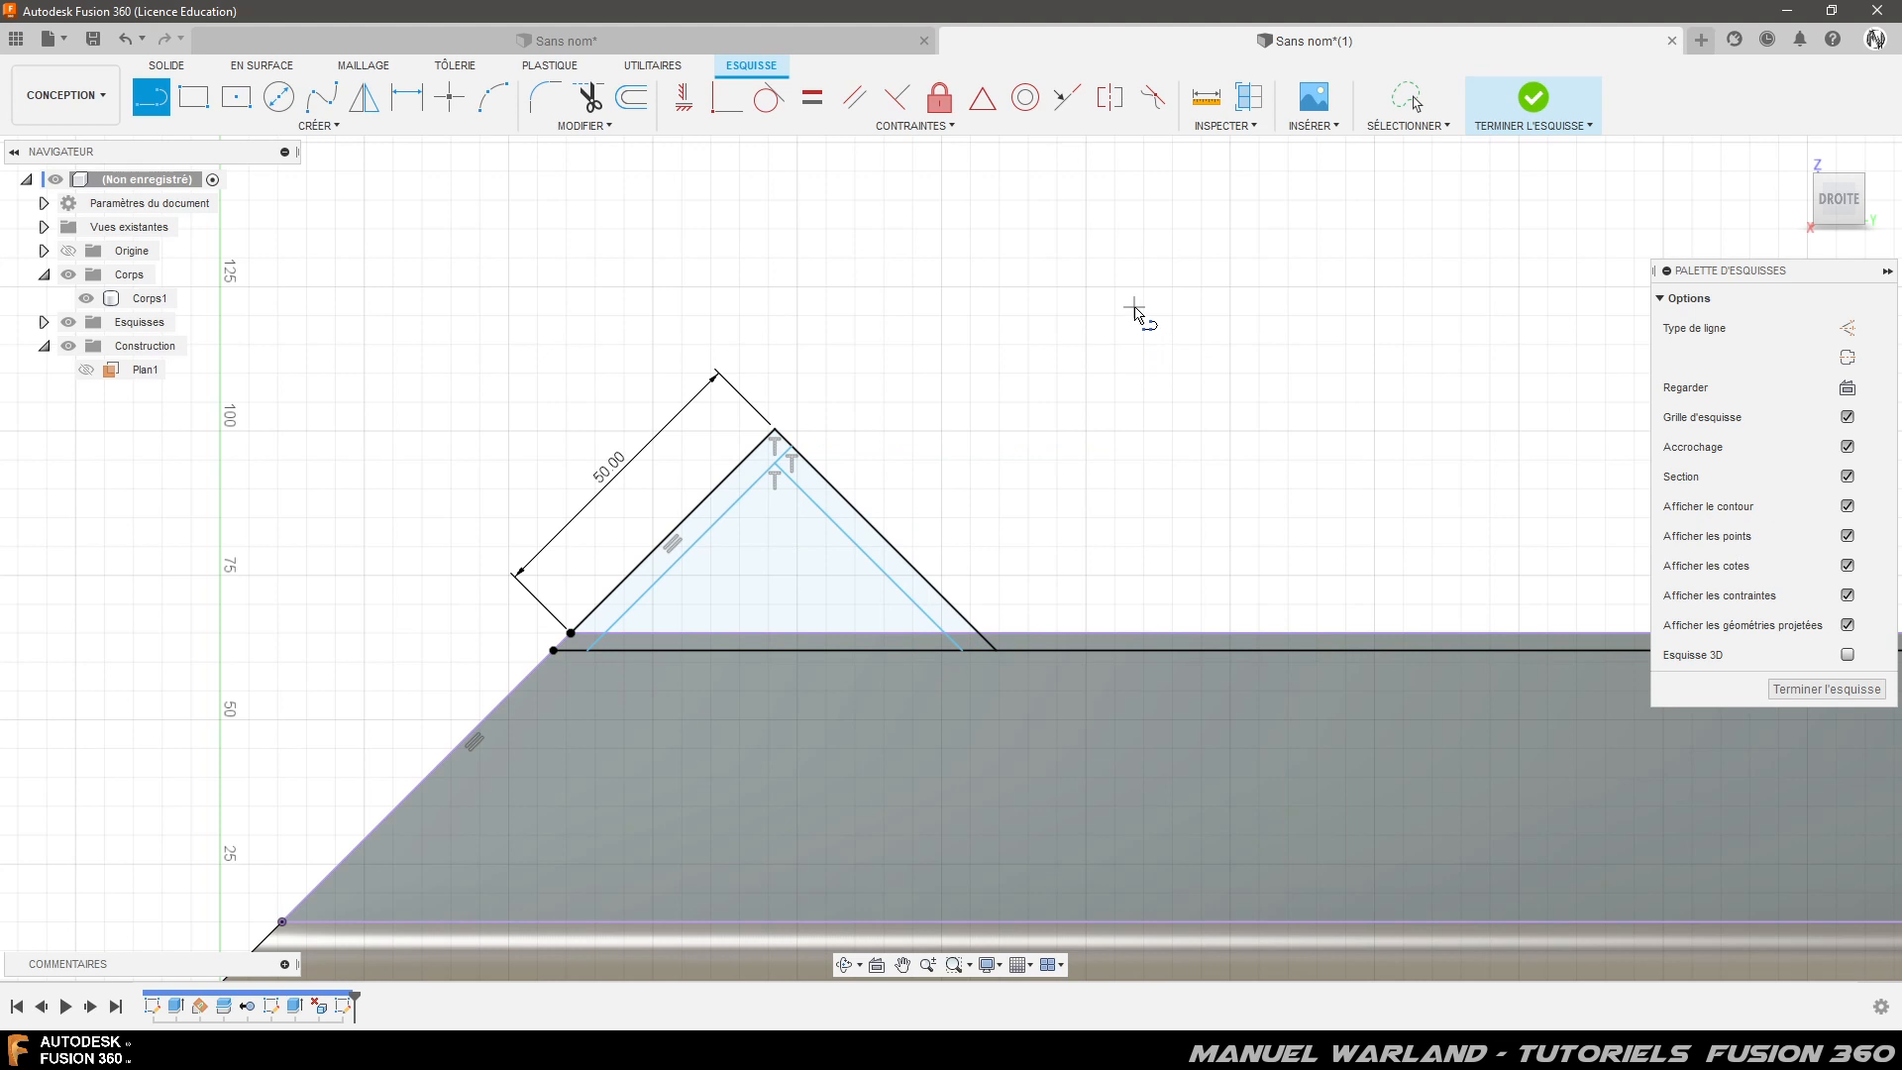
- Dimension the spacing between the 50 mm line and its parallel inner line to 3 mm
{"action": "key", "text": "d"}
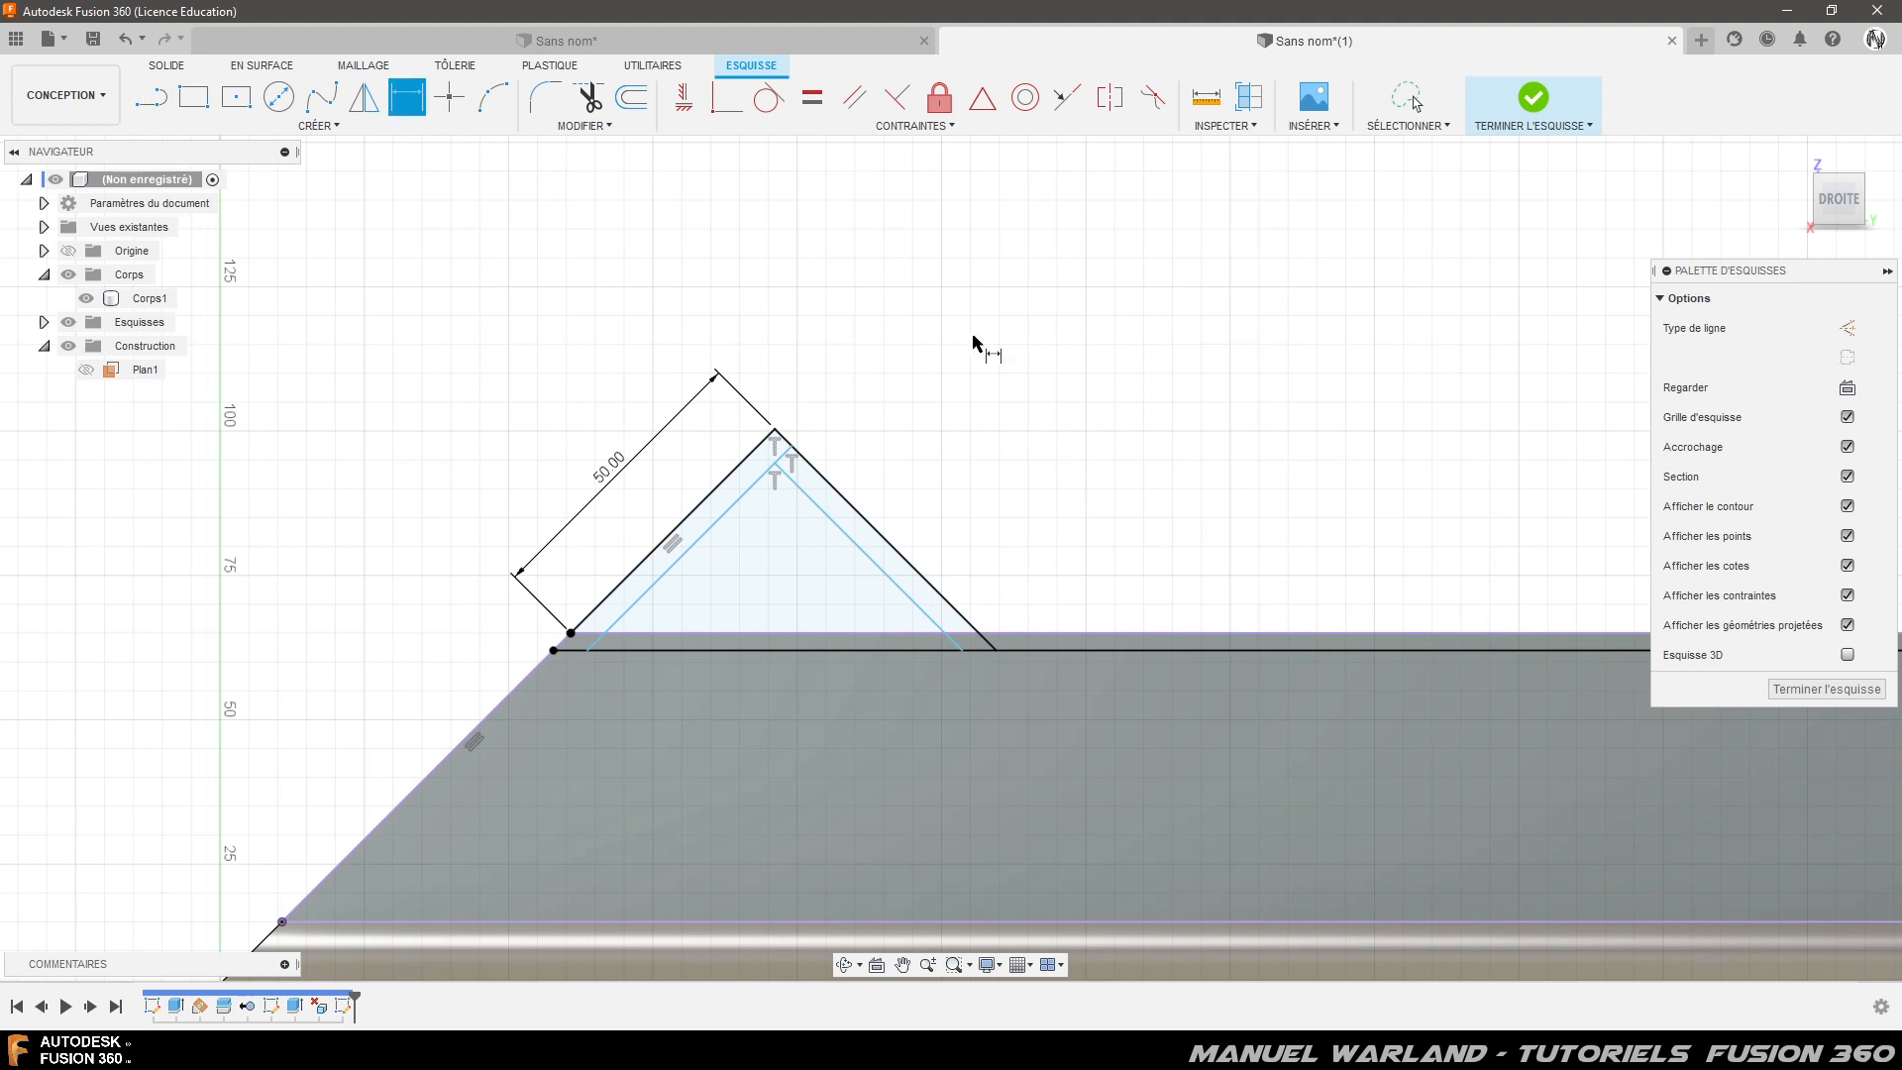
{"action": "left_click", "coordinate": [741, 499]}
{"action": "left_click", "coordinate": [724, 488]}
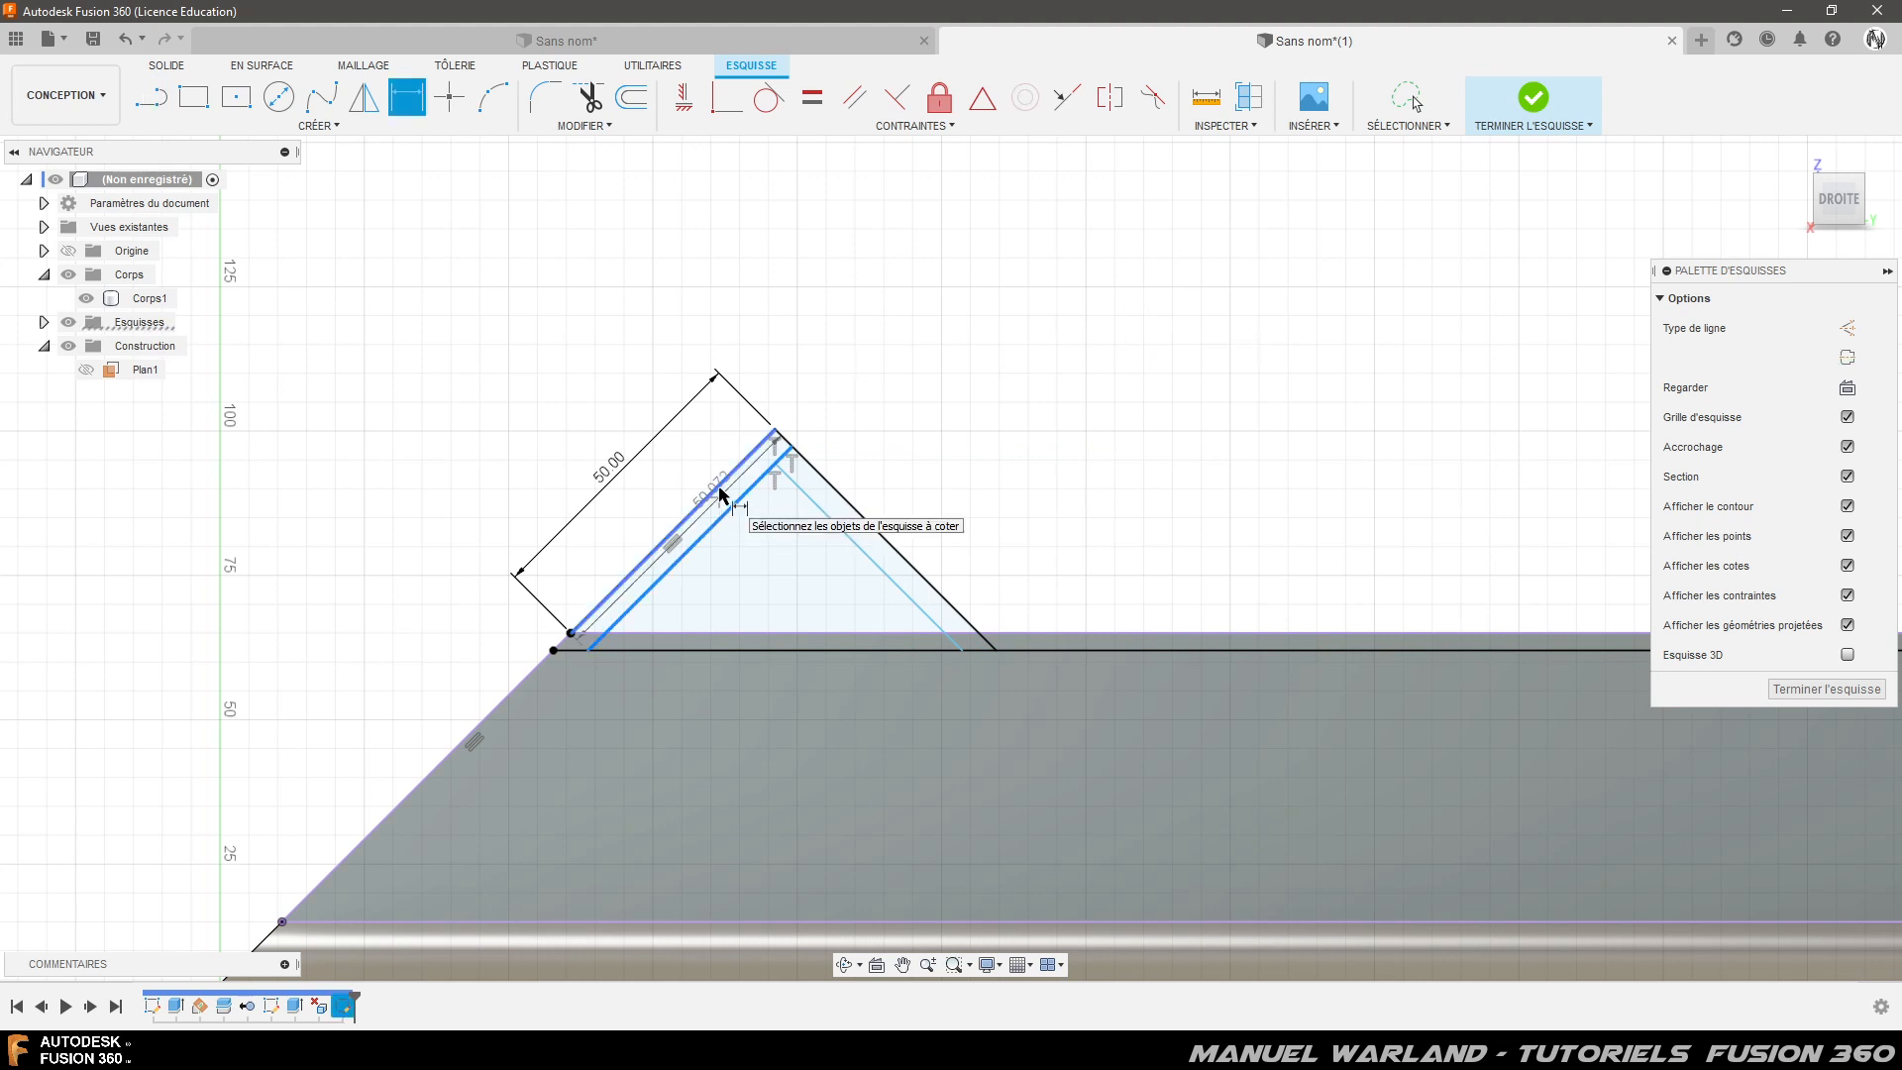
{"action": "left_click", "coordinate": [784, 353]}
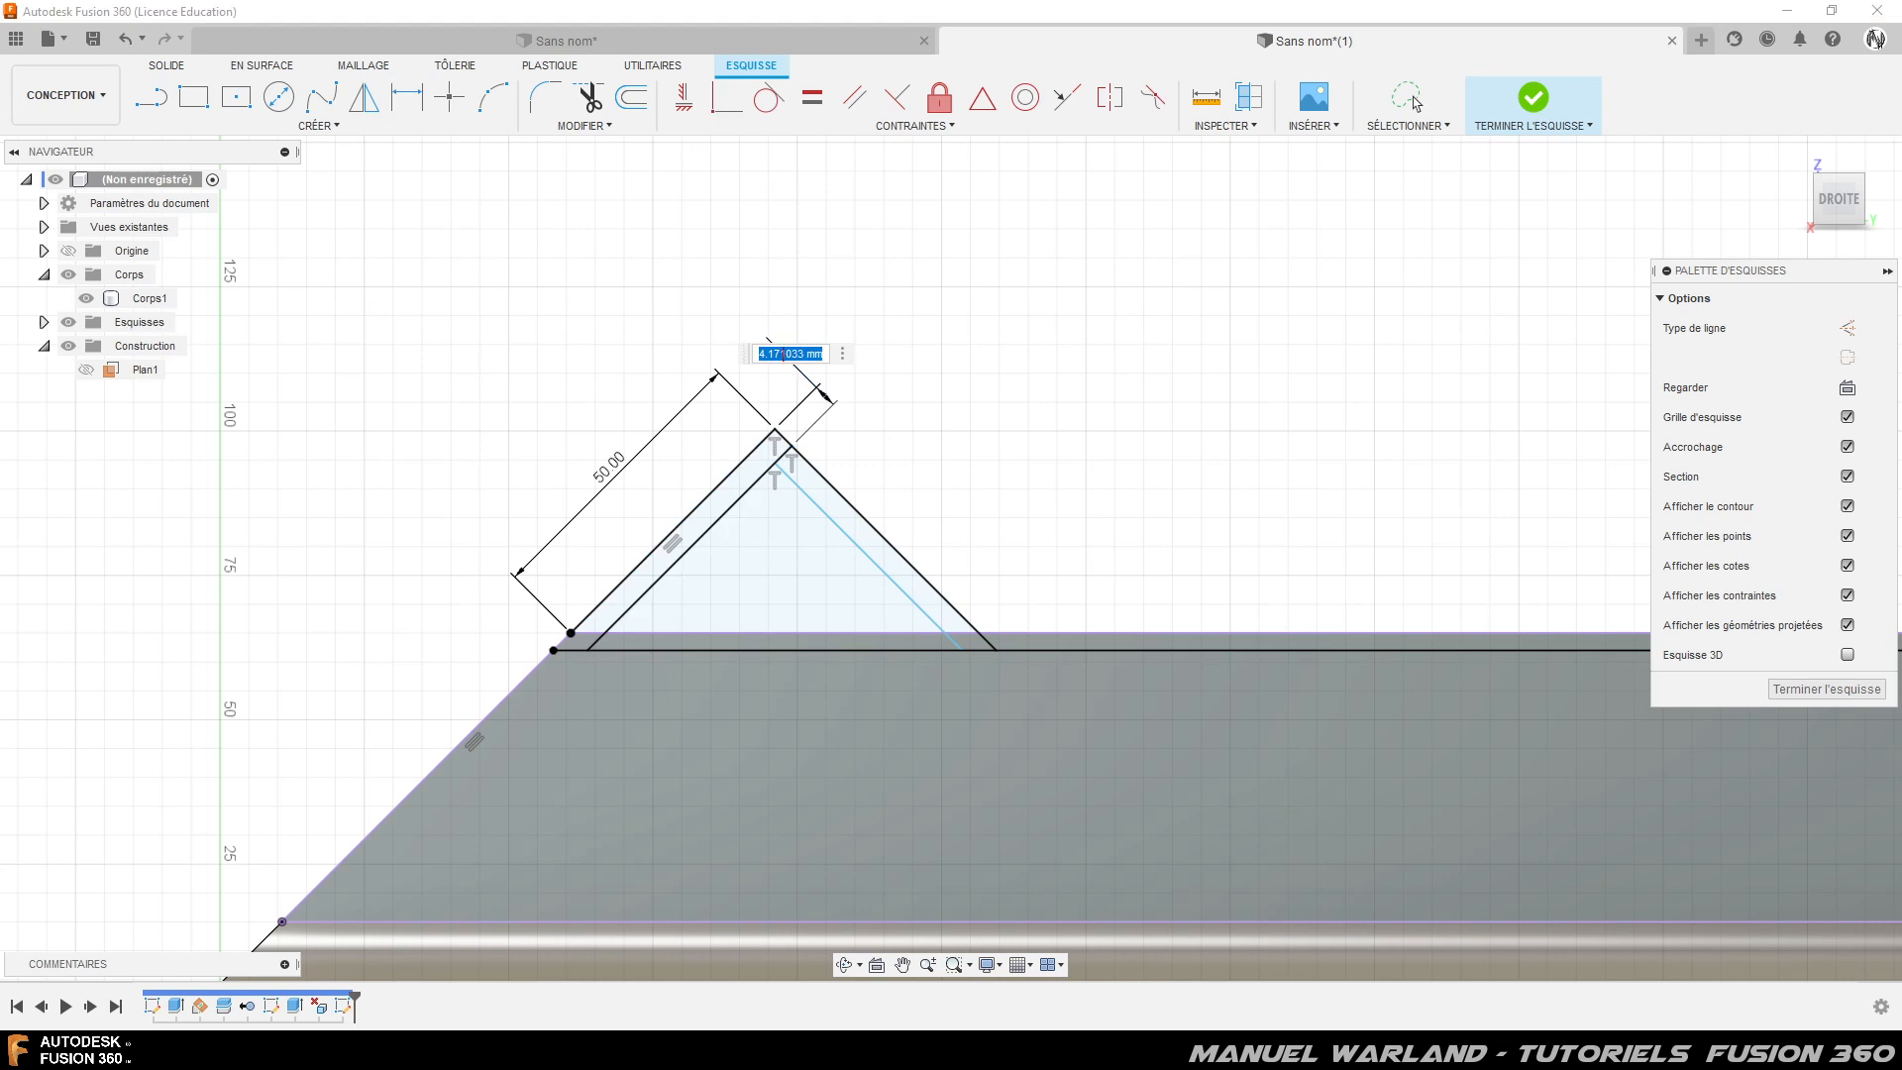
{"action": "type", "text": "3"}
{"action": "key", "text": "Return"}
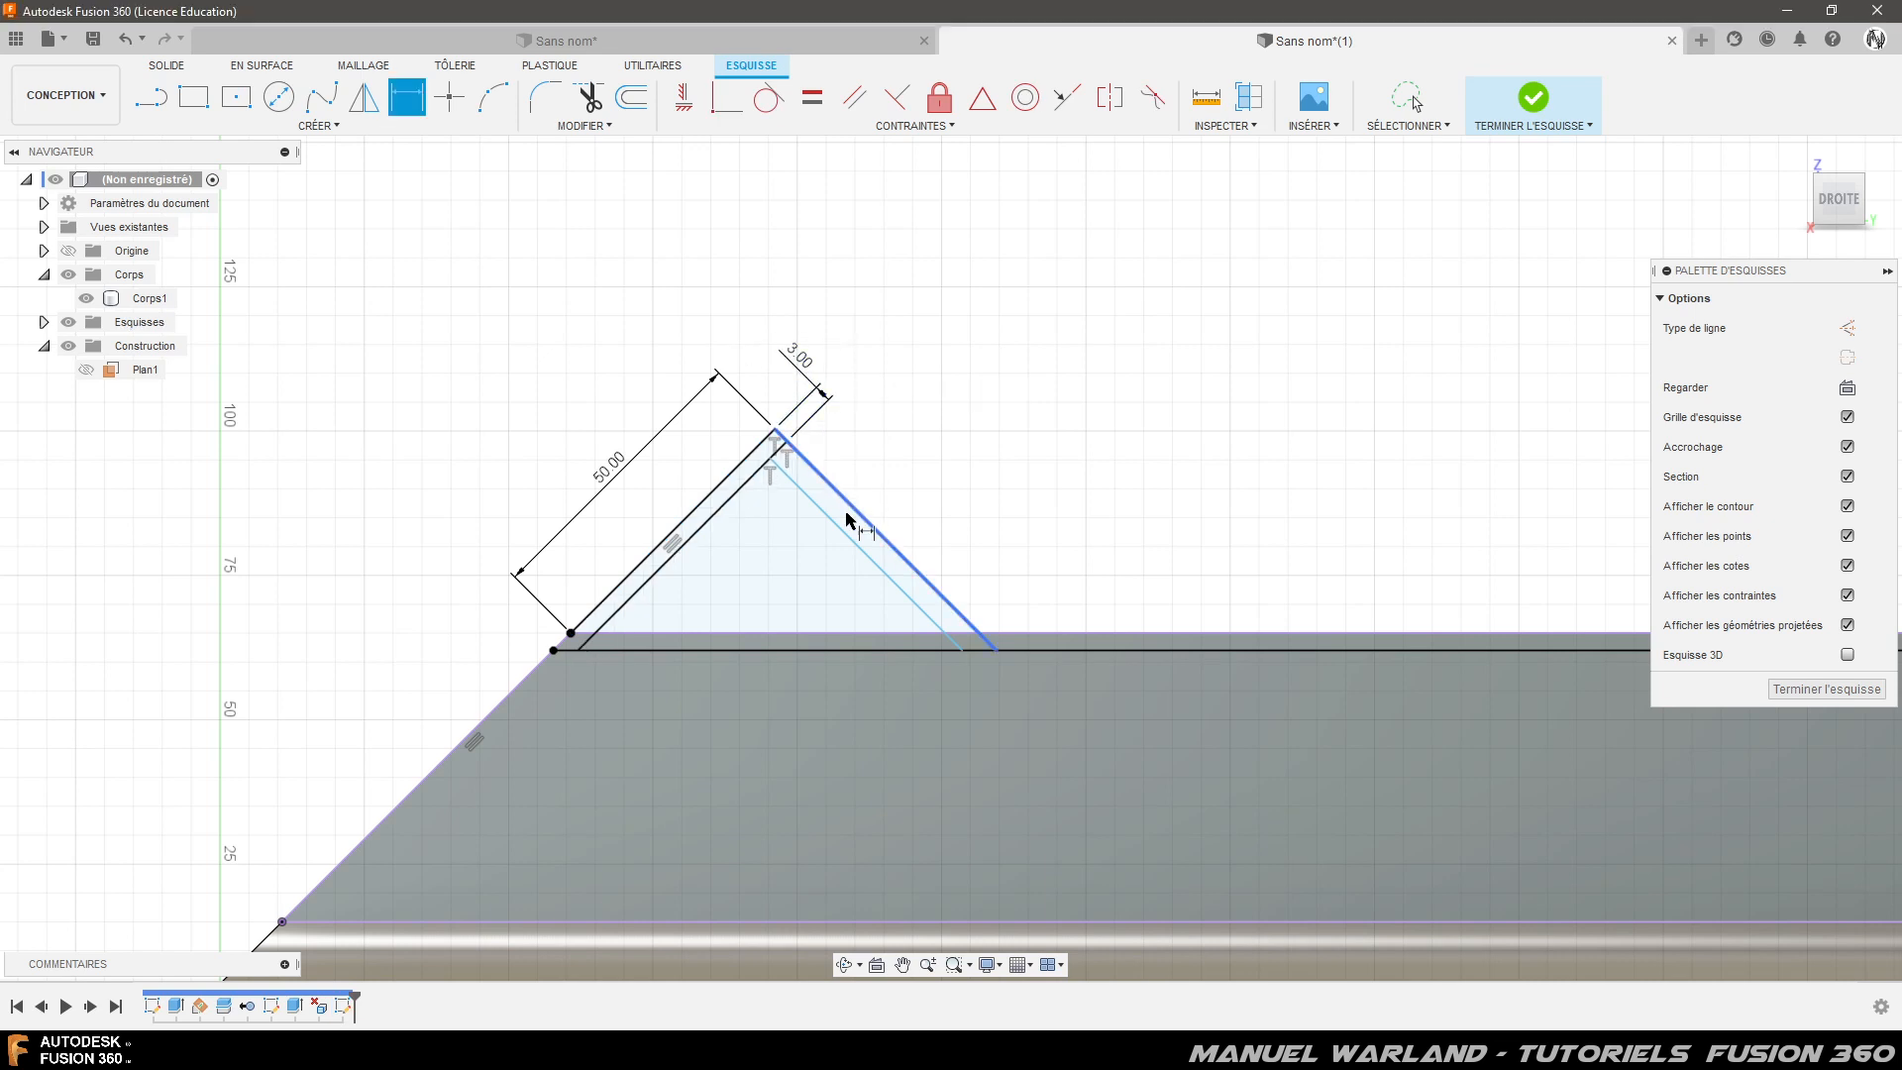
- Dimension the spacing between the triangle's rear slanted side and its parallel inner line to 3 mm
{"action": "left_click", "coordinate": [851, 543]}
{"action": "left_click", "coordinate": [871, 527]}
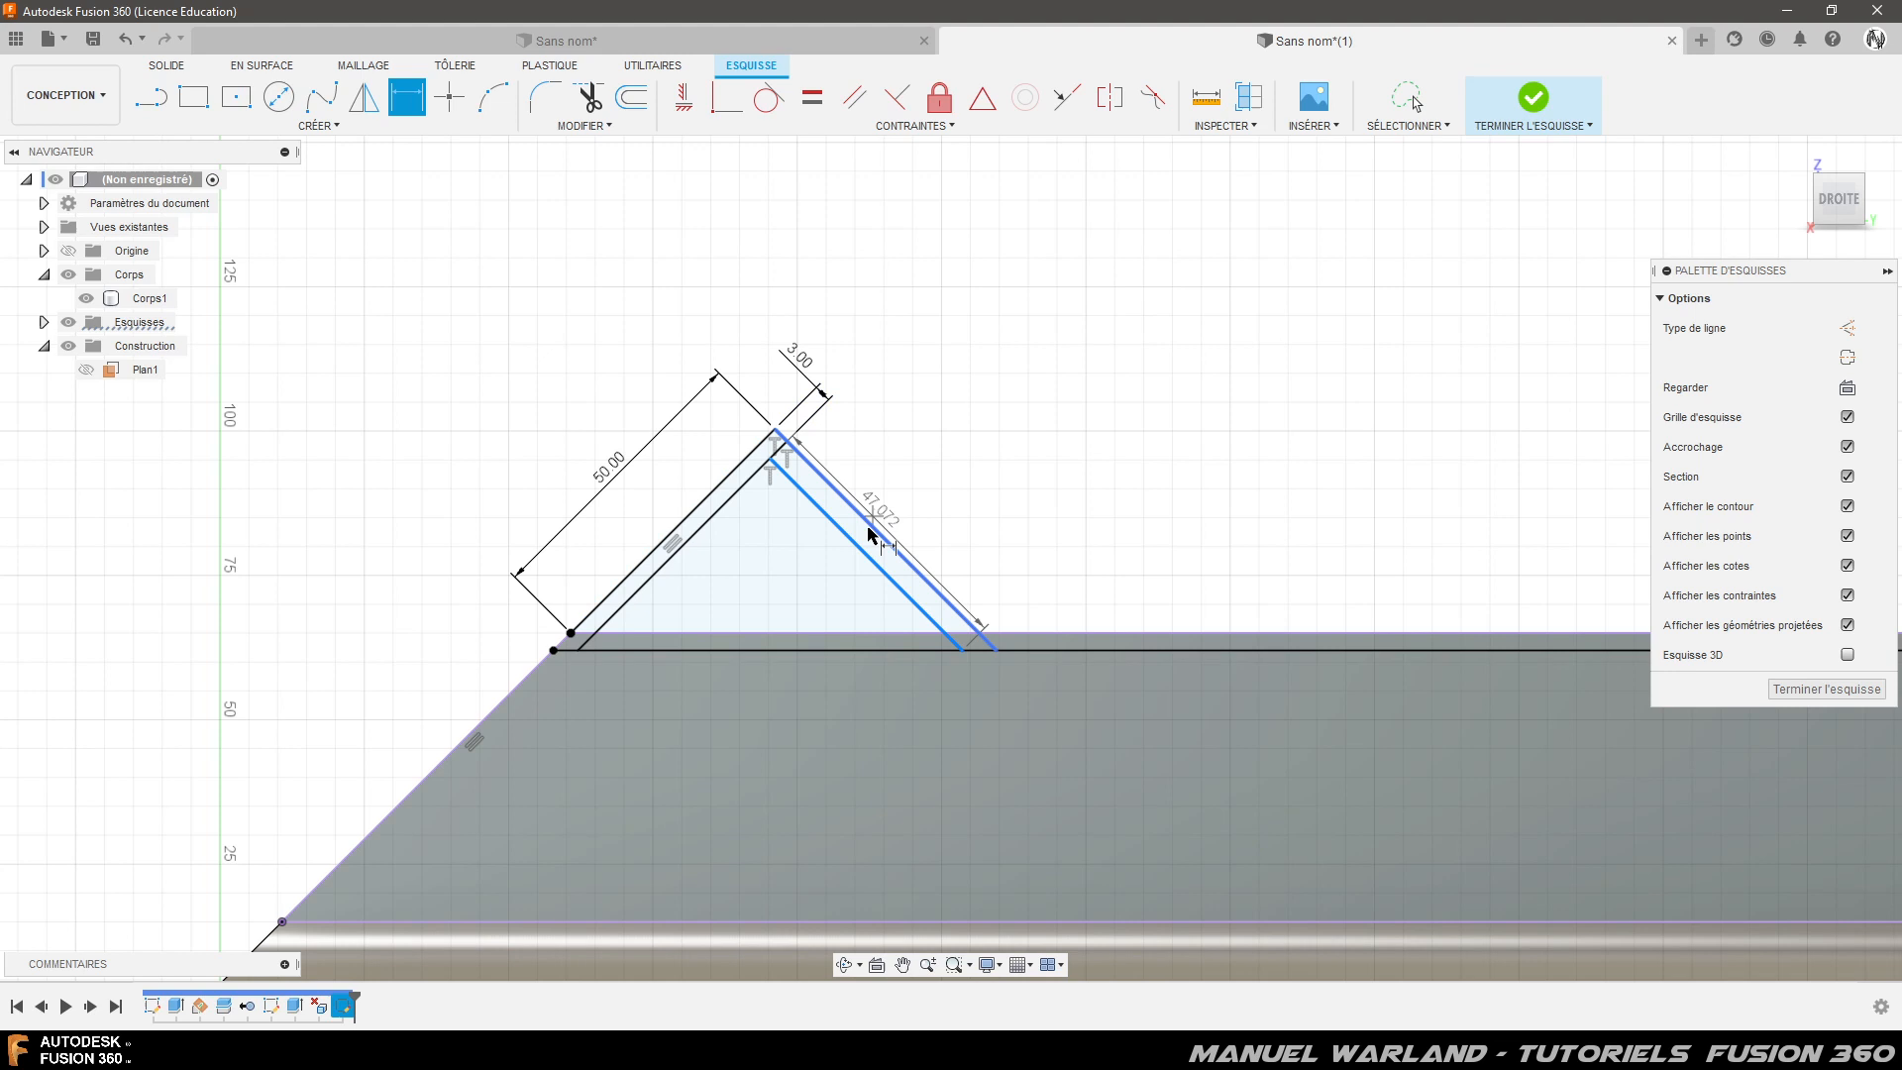
{"action": "left_click", "coordinate": [948, 449]}
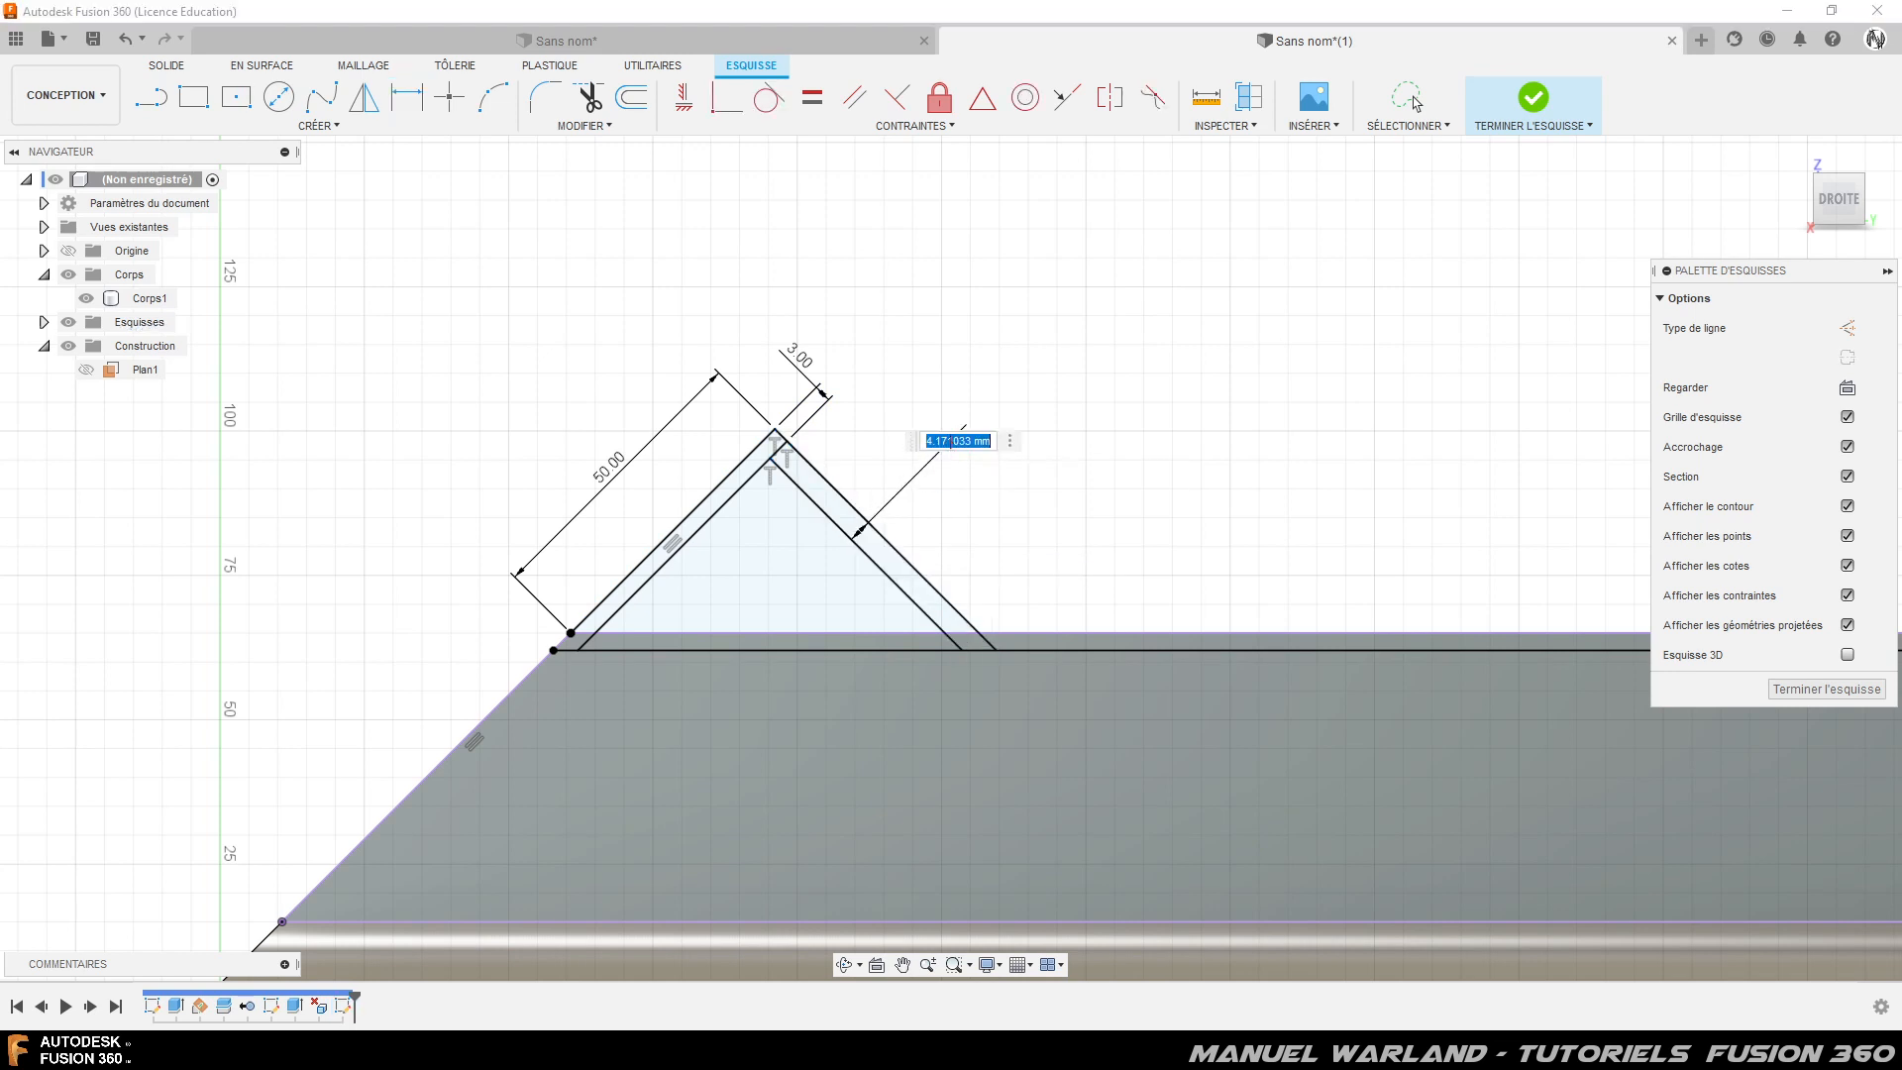
{"action": "type", "text": "3"}
{"action": "key", "text": "Return"}
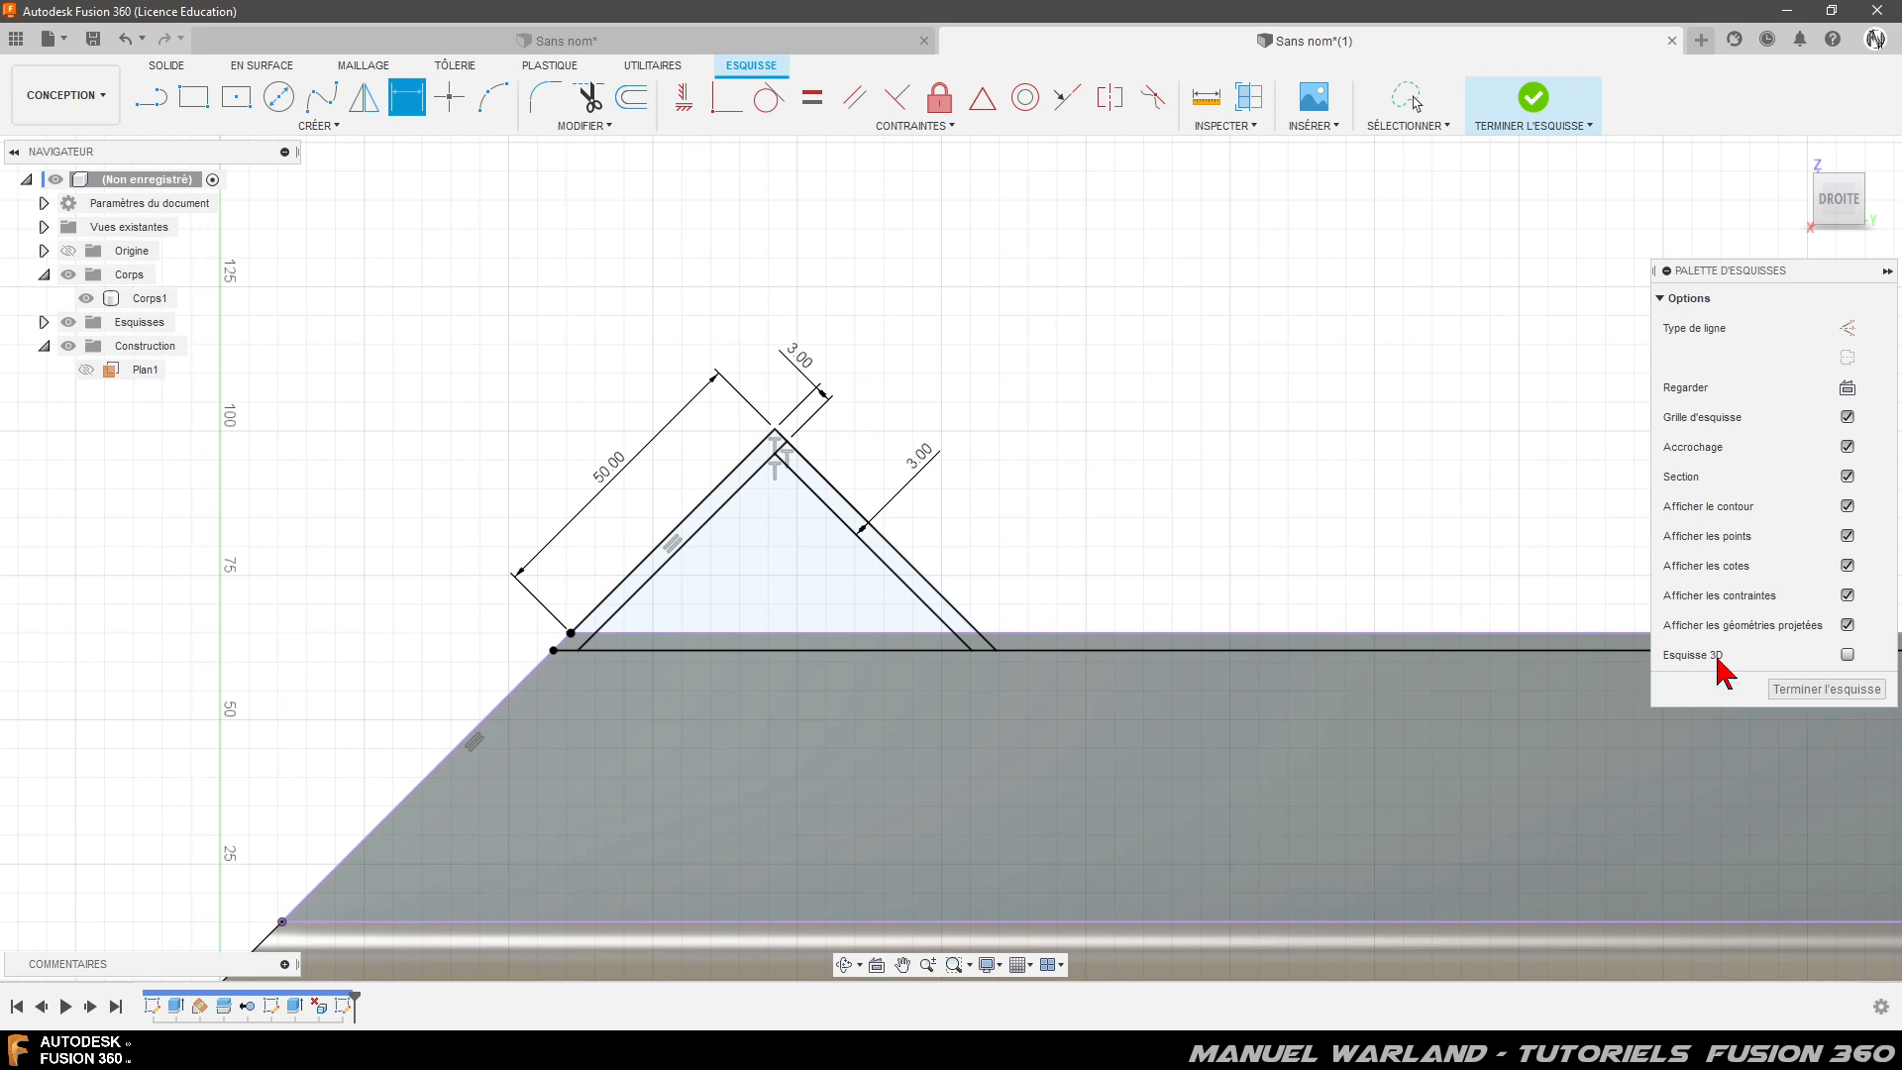
- Draw two short vertical lines between the wall's upper edge and the horizontal line, near the gutter's rear end
{"action": "scroll", "coordinate": [369, 370], "scroll_direction": "down", "scroll_amount": 3}
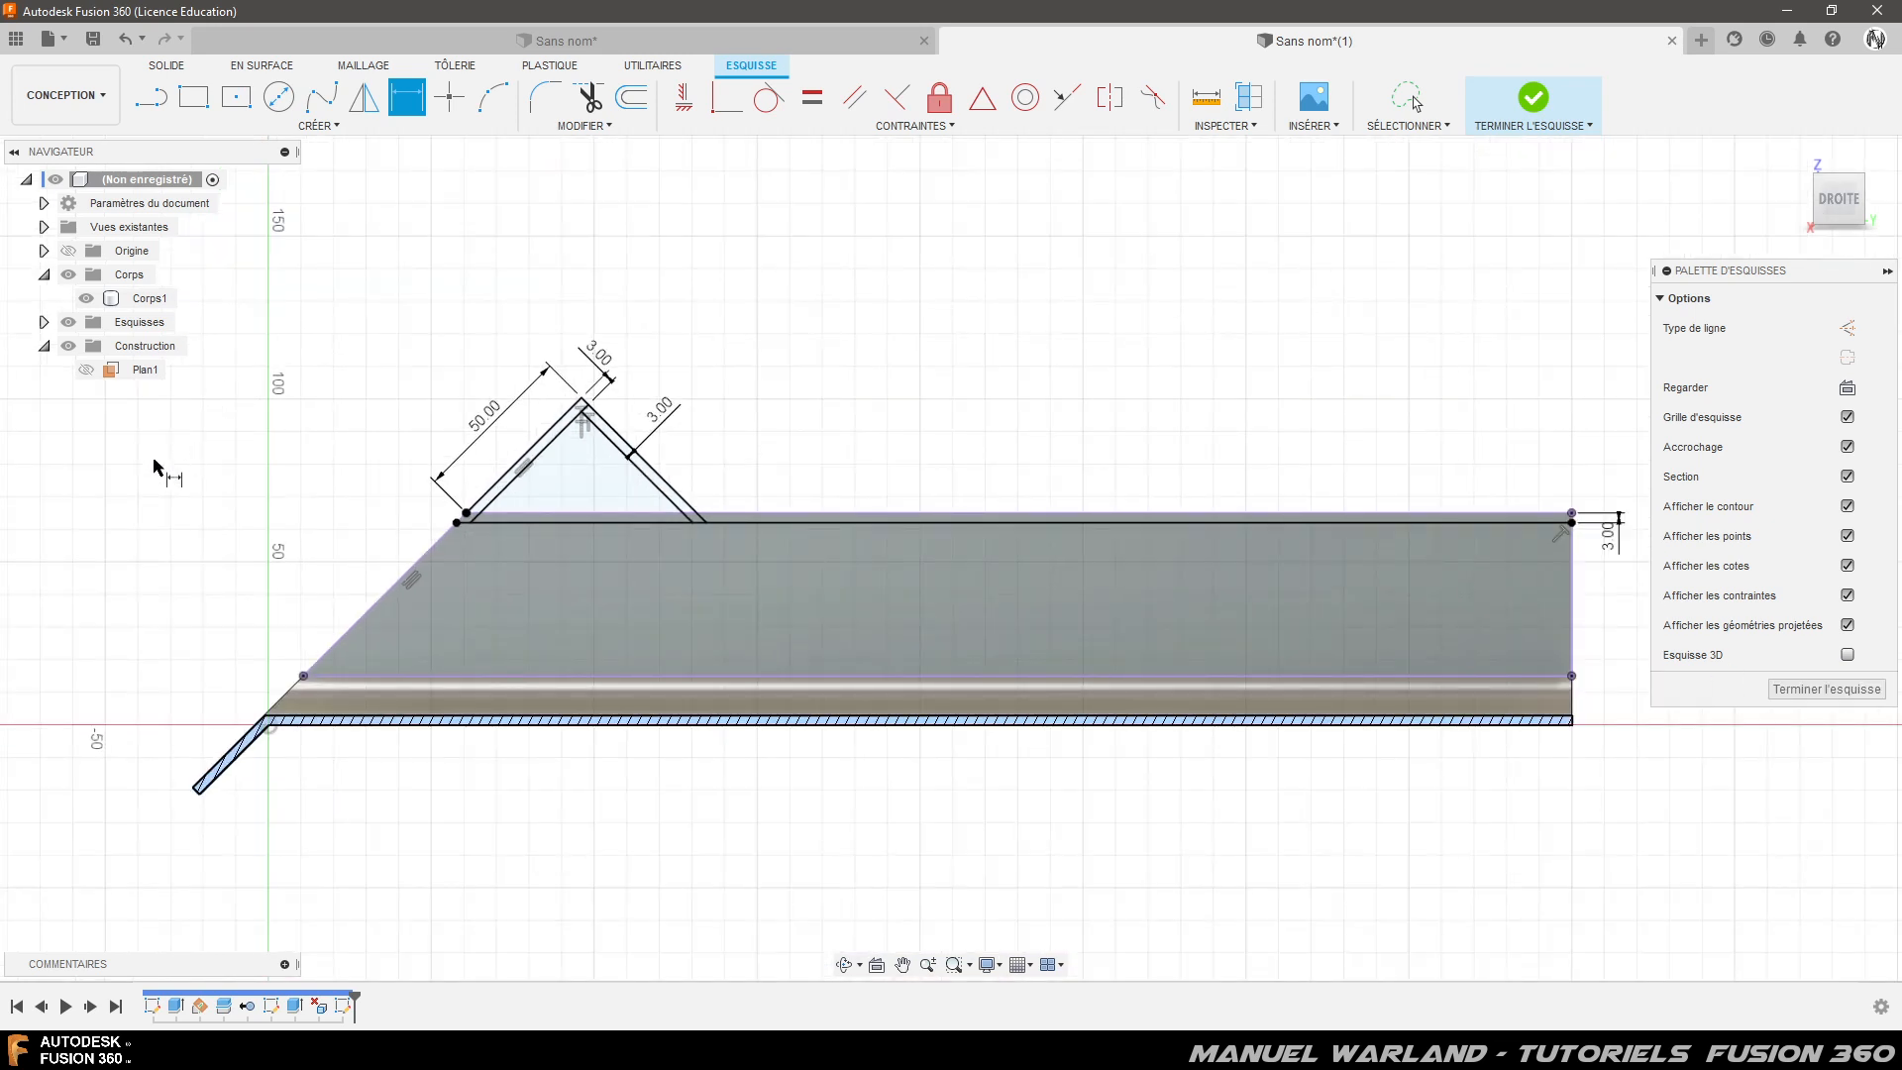
{"action": "scroll", "coordinate": [123, 540], "scroll_direction": "down", "scroll_amount": 2}
{"action": "scroll", "coordinate": [1116, 500], "scroll_direction": "up", "scroll_amount": 3}
{"action": "scroll", "coordinate": [778, 583], "scroll_direction": "up", "scroll_amount": 3}
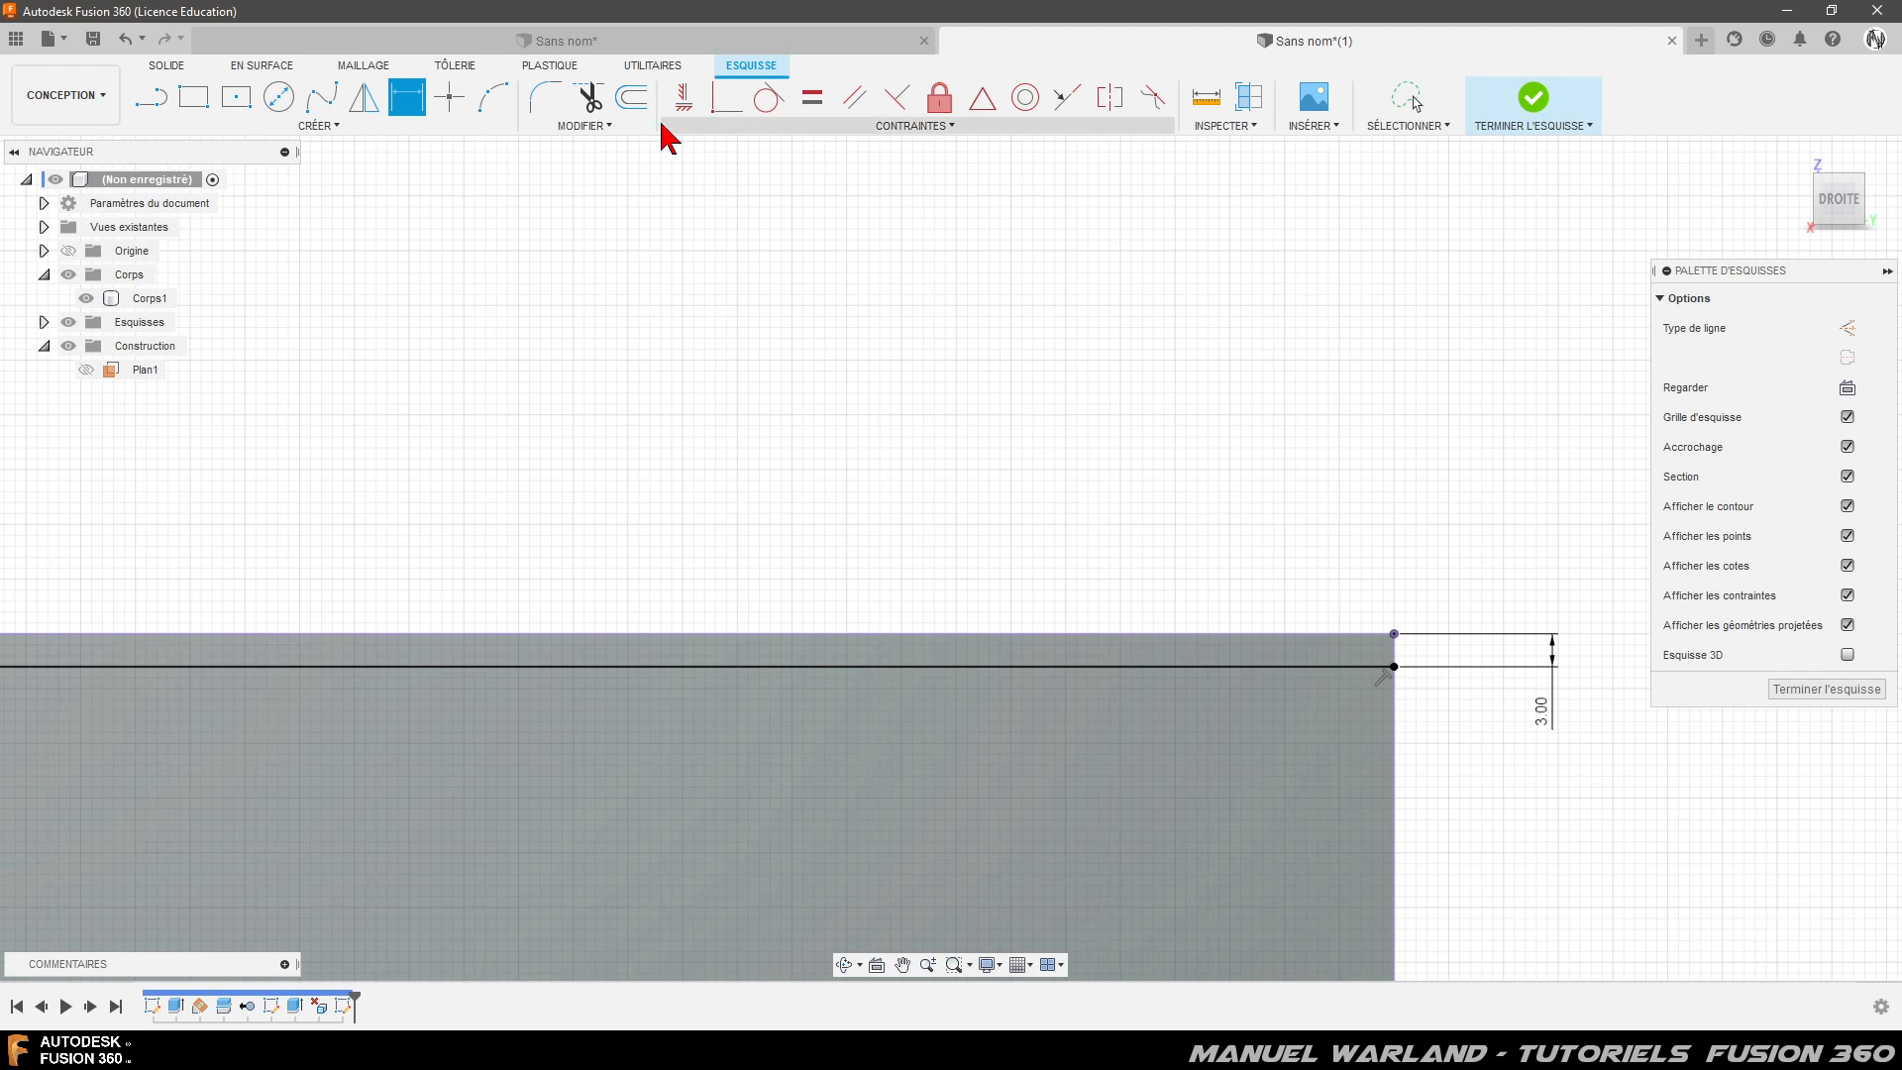
{"action": "left_click", "coordinate": [150, 103]}
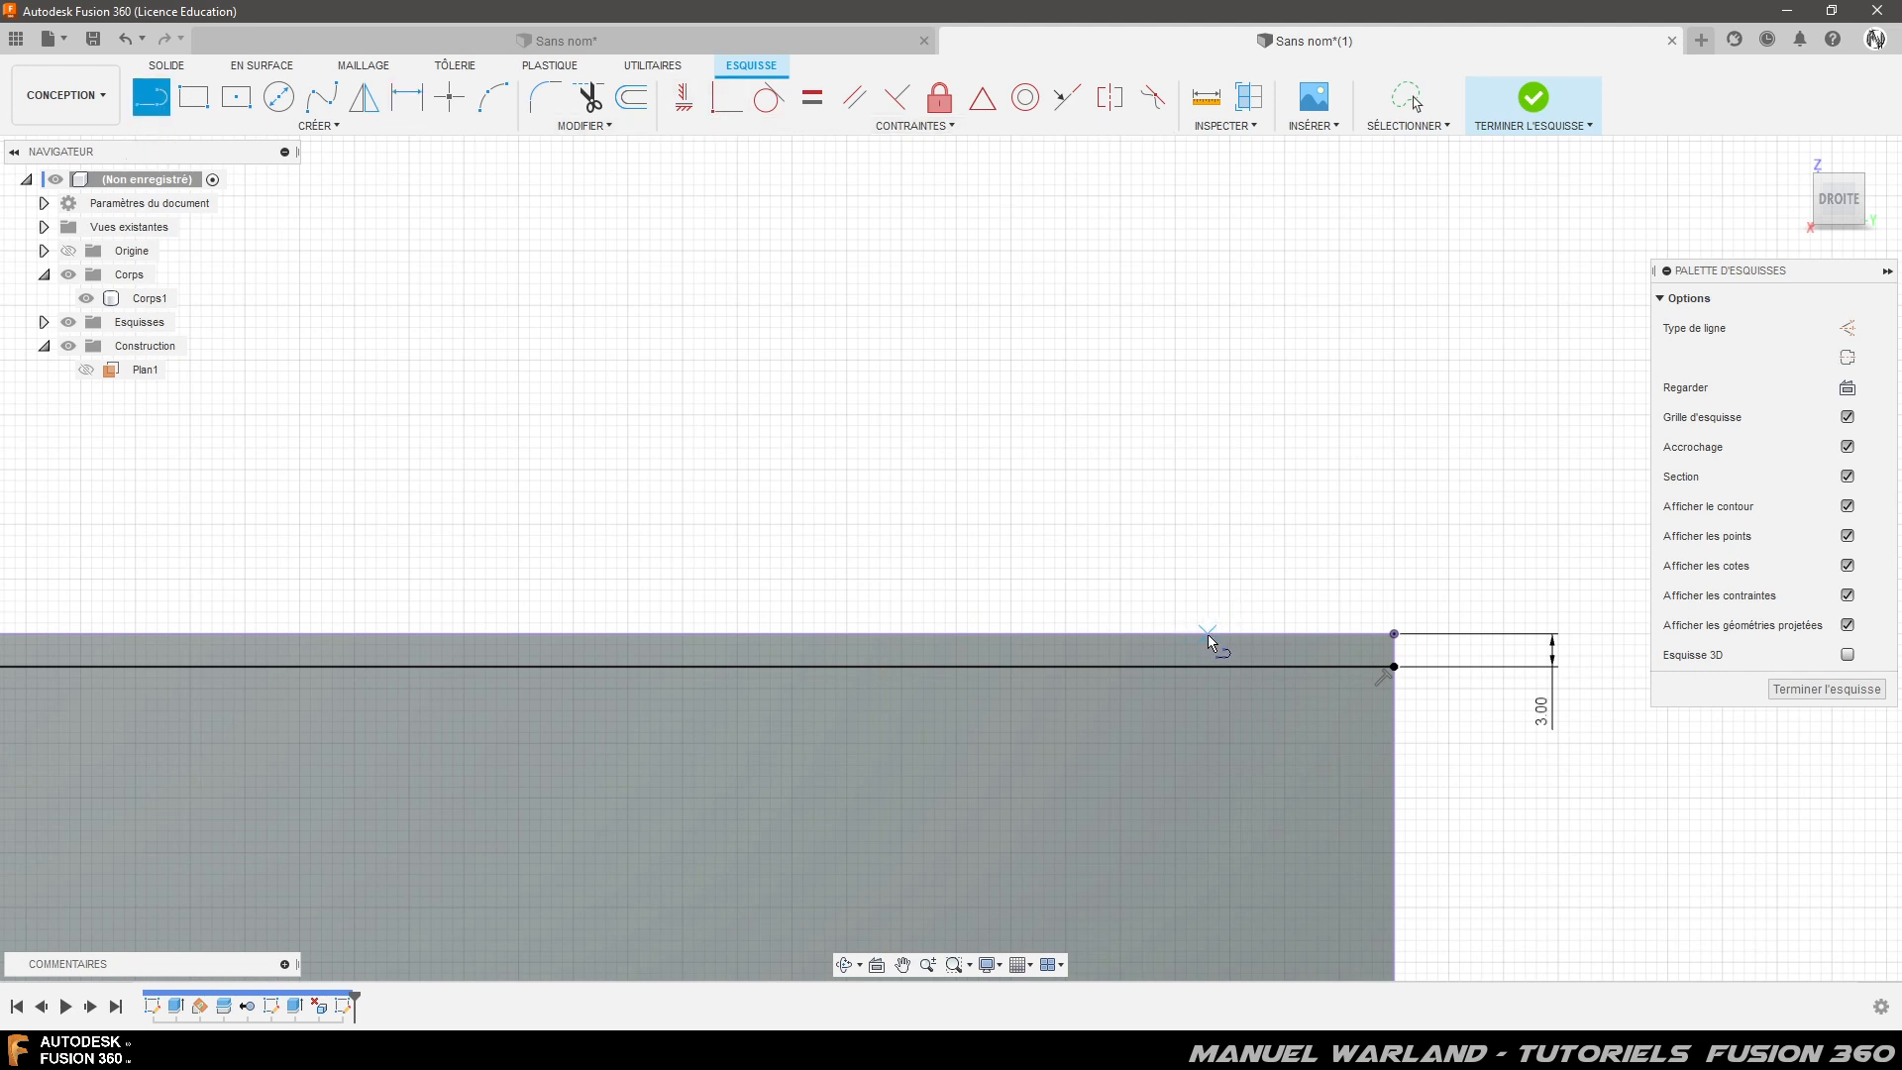
{"action": "left_click", "coordinate": [1208, 635]}
{"action": "left_click", "coordinate": [897, 635]}
{"action": "double_click", "coordinate": [899, 676]}
- Dimension the distance from the rearmost short vertical line to the wall's rear edge as 20 mm
{"action": "key", "text": "d"}
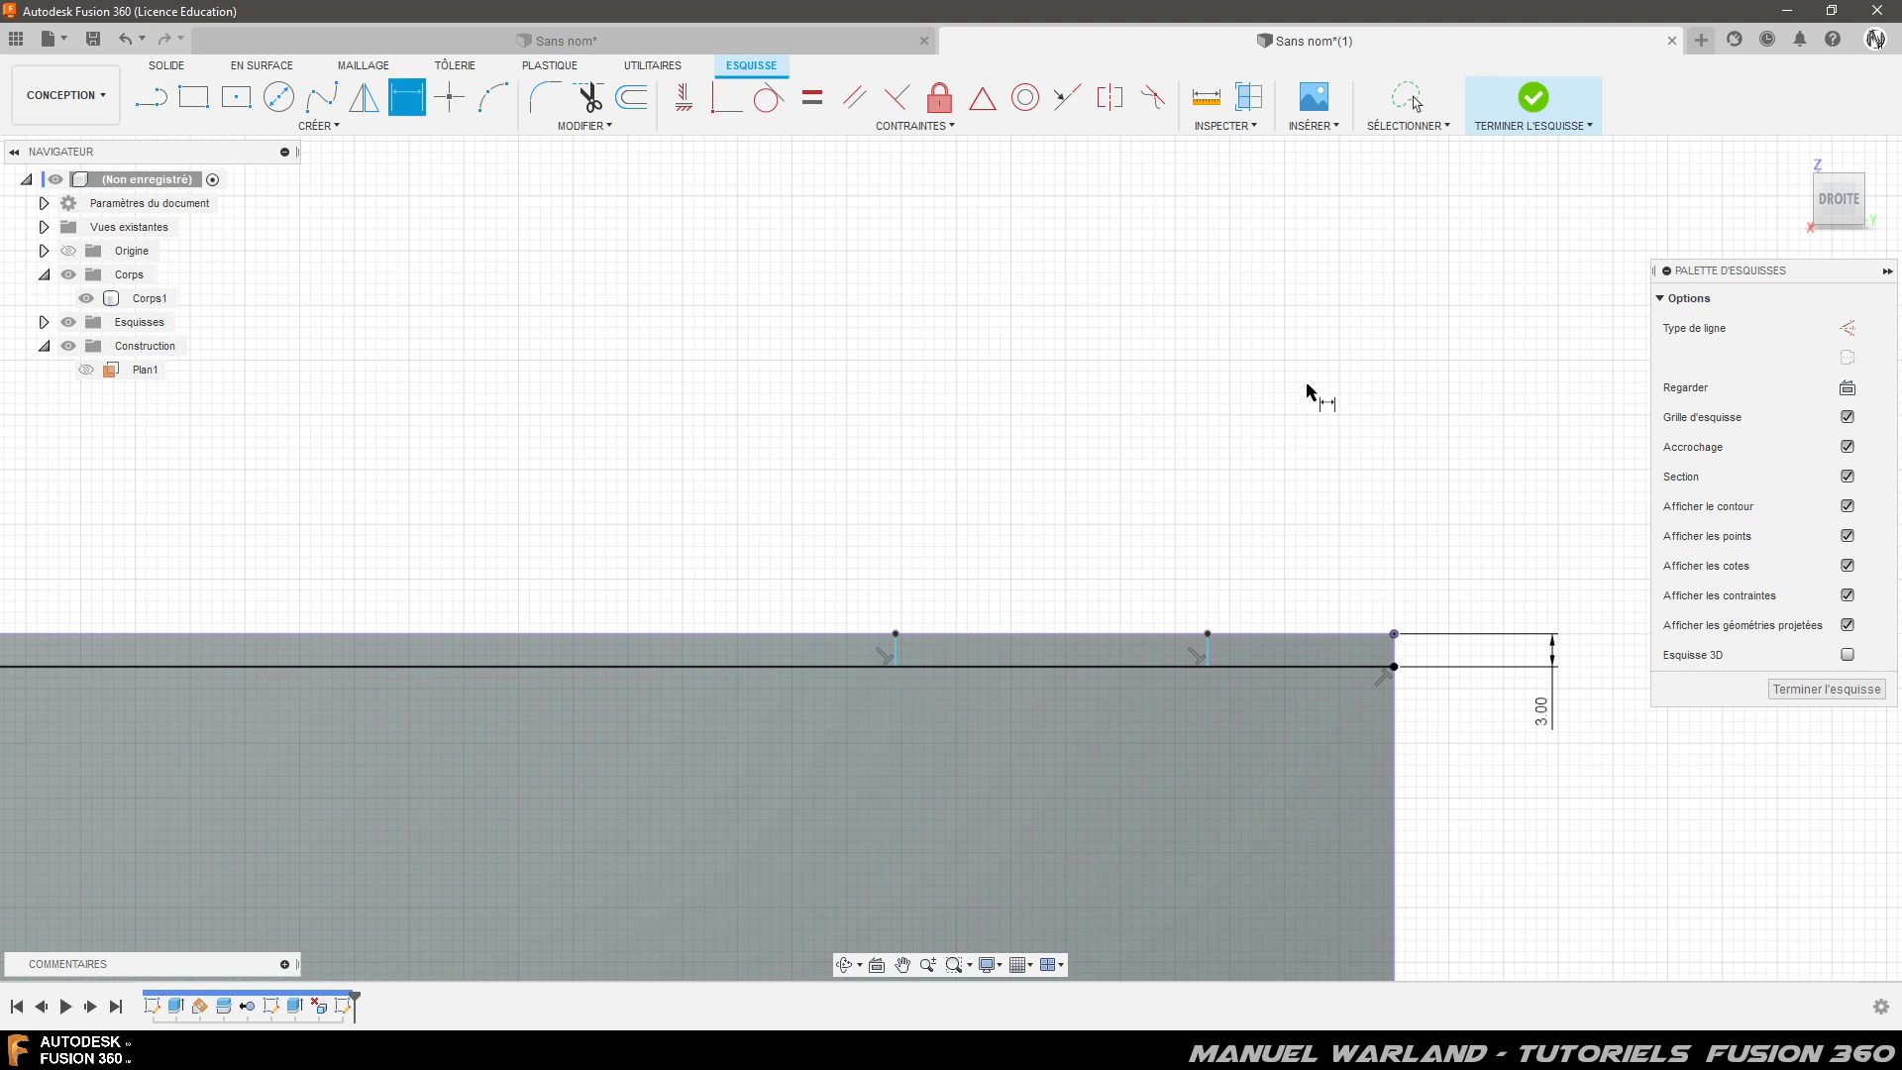
{"action": "left_click", "coordinate": [1208, 649]}
{"action": "left_click", "coordinate": [1396, 647]}
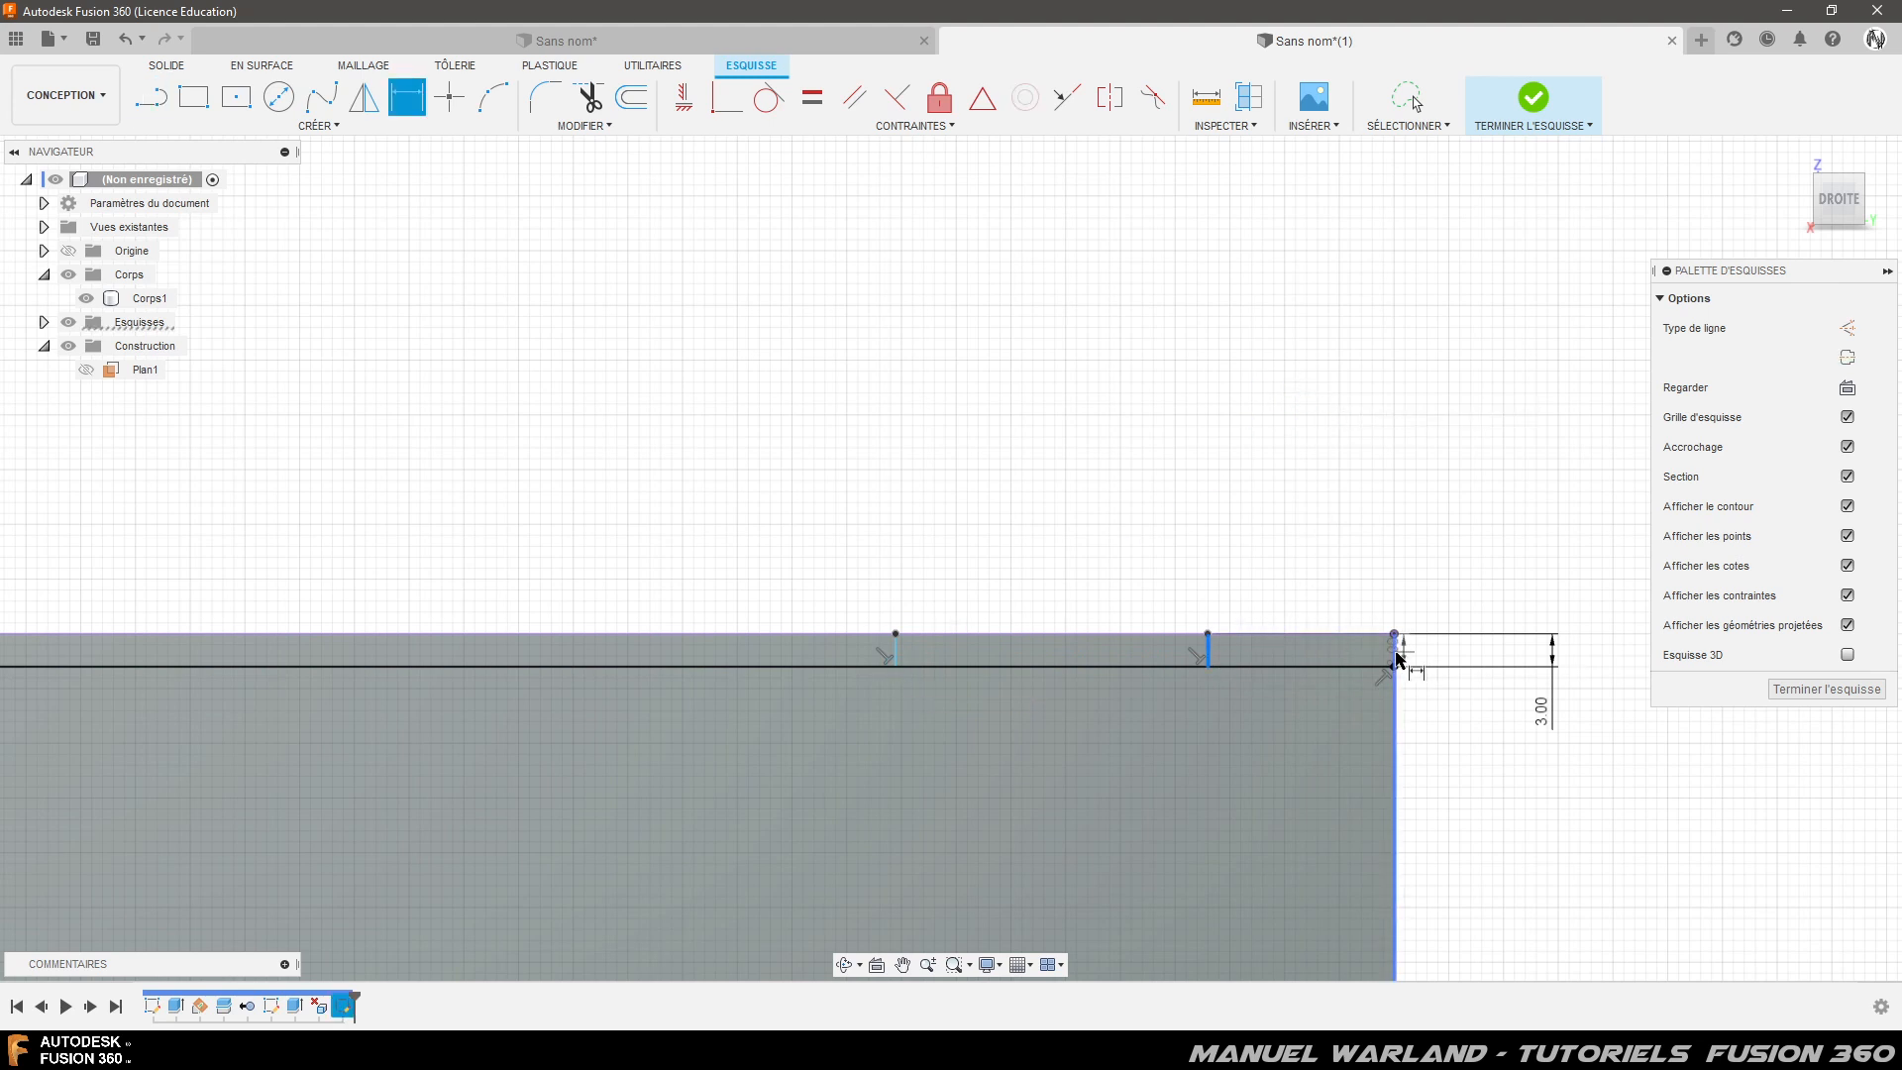
{"action": "left_click", "coordinate": [1299, 553]}
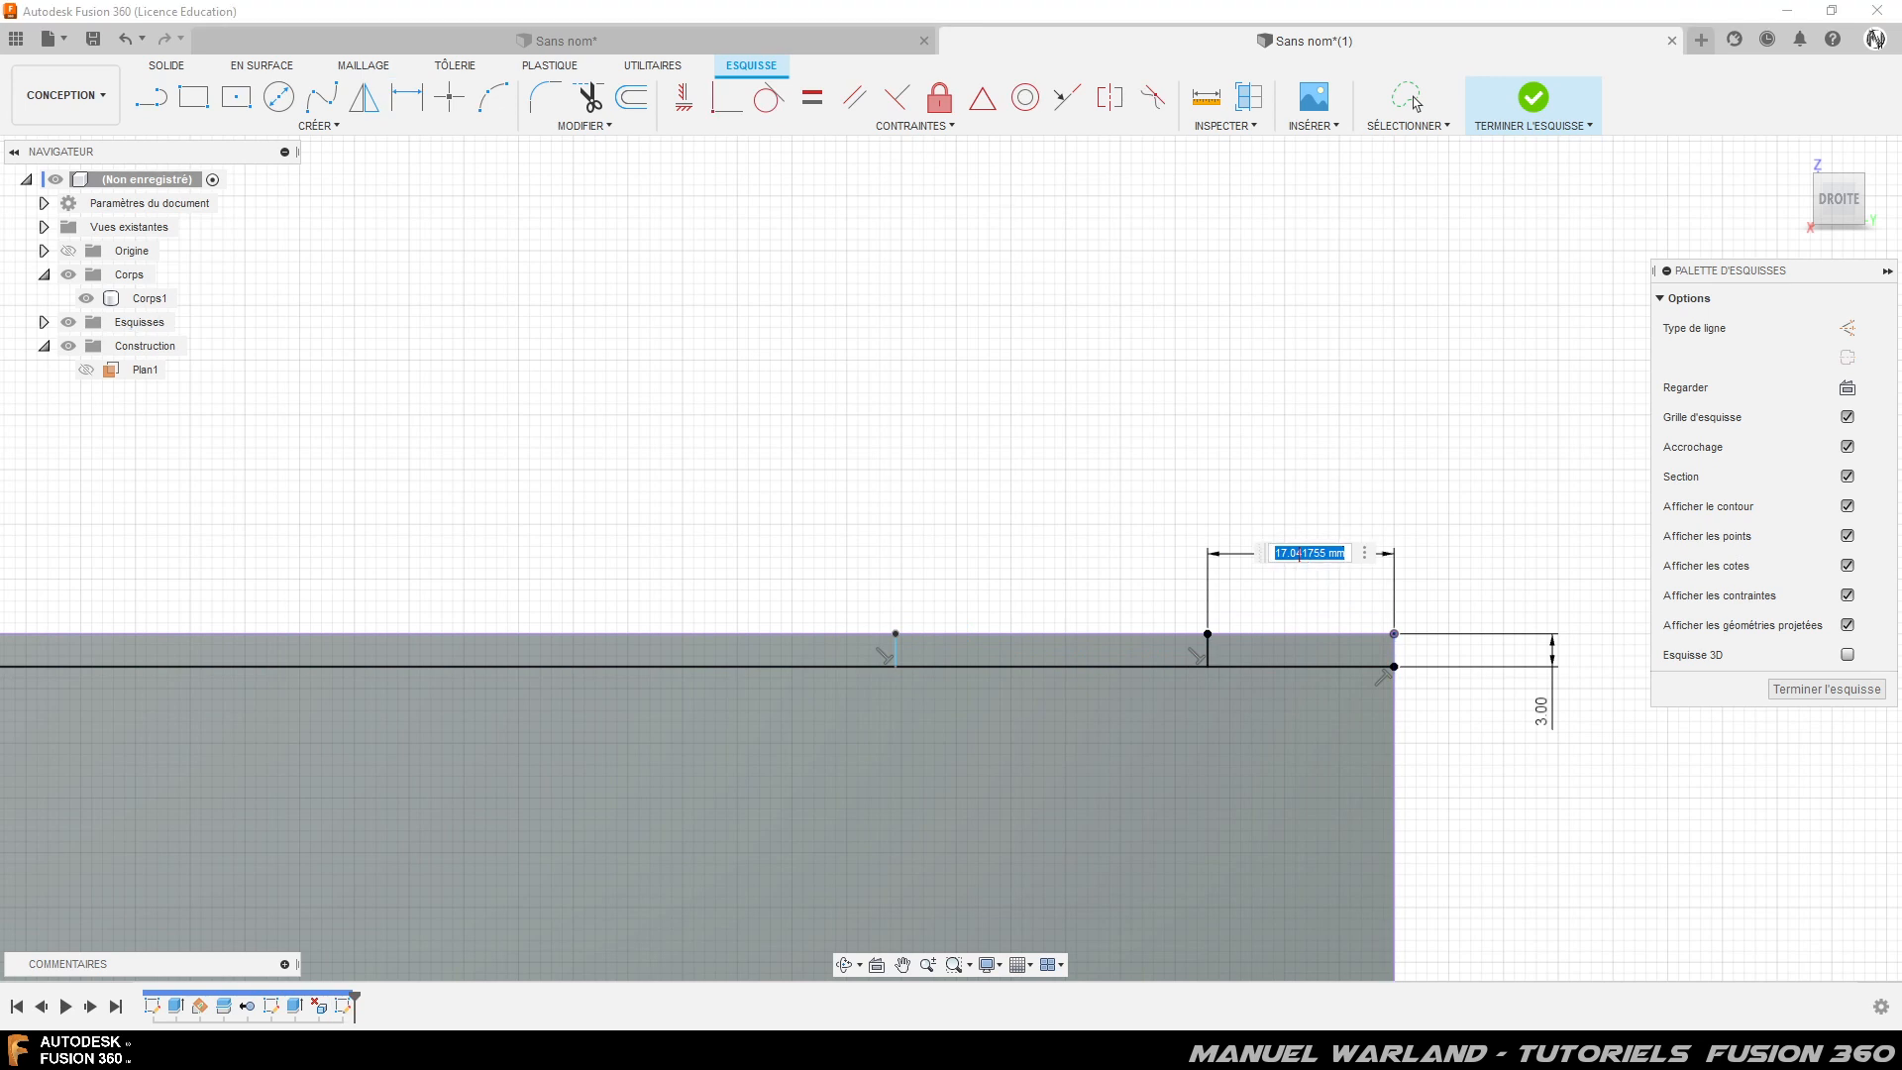
{"action": "type", "text": "20"}
{"action": "key", "text": "Return"}
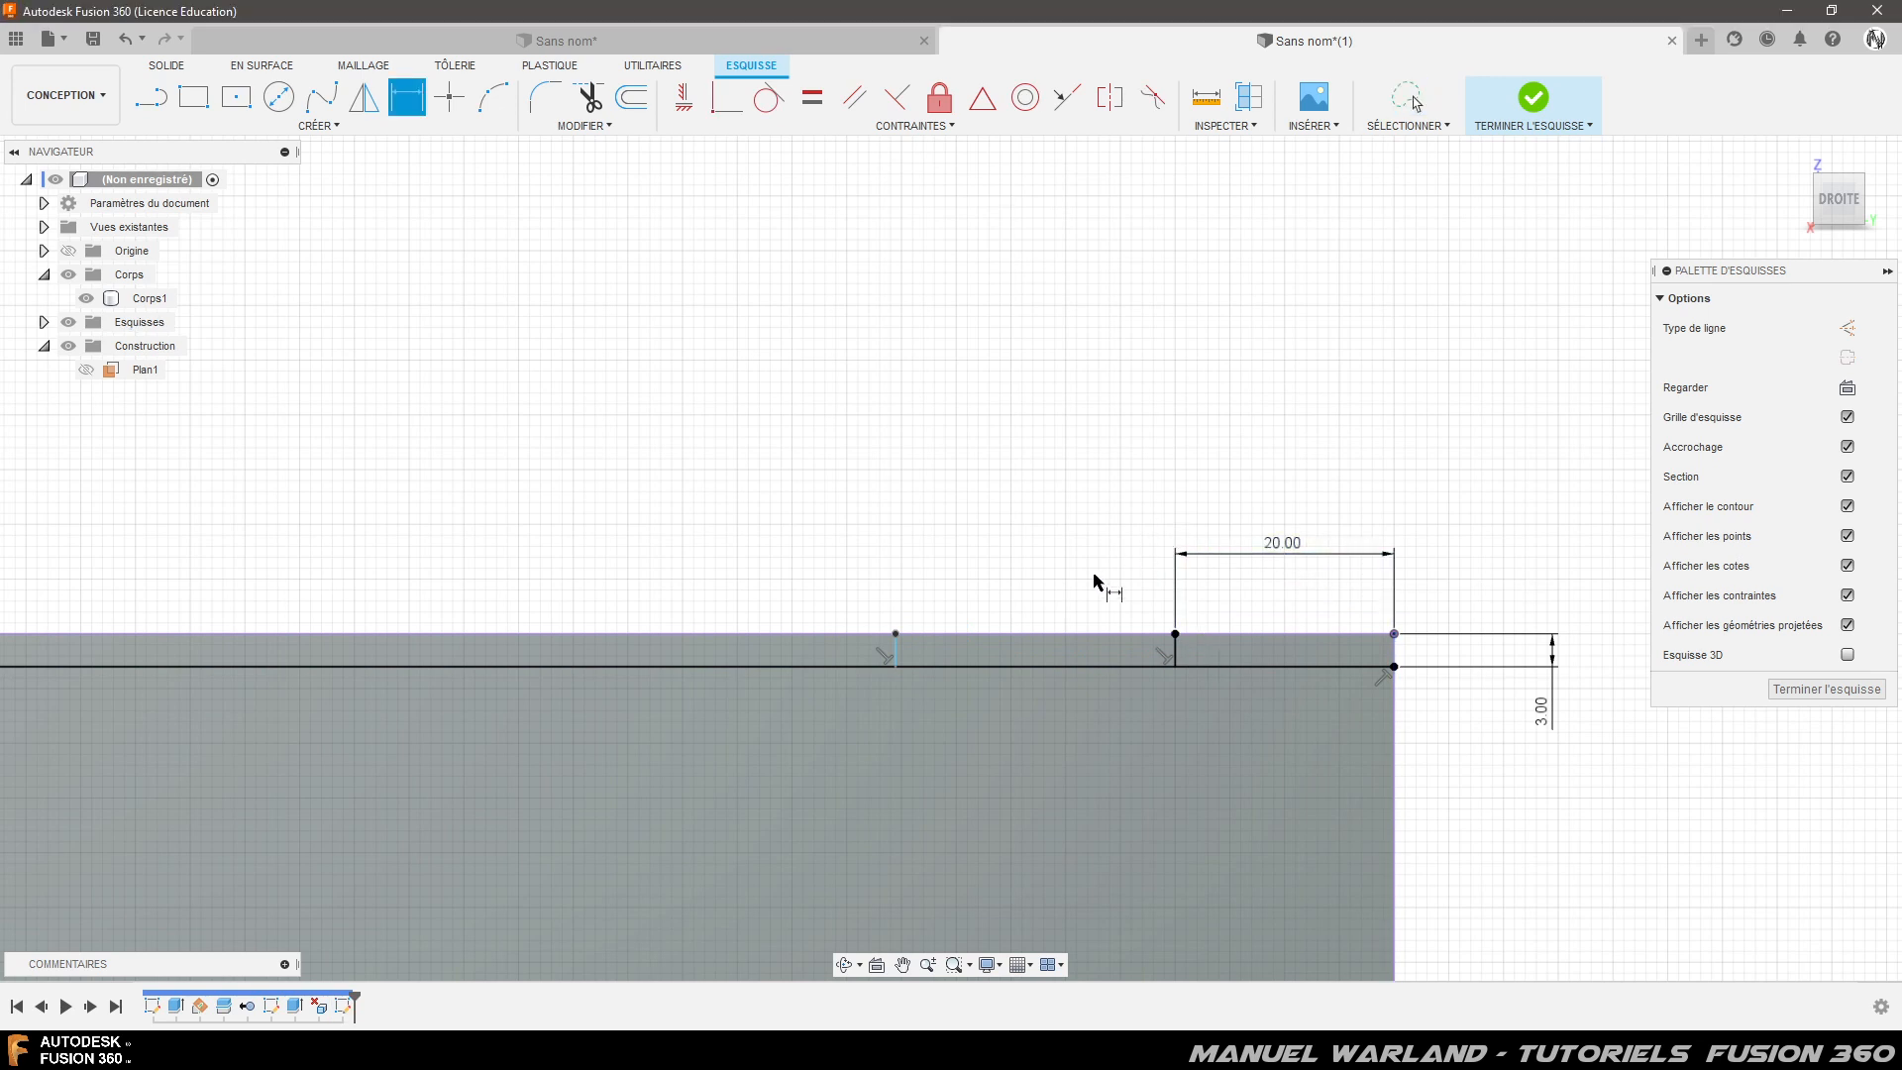
- Dimension the distance between the two short vertical lines as 45 mm
{"action": "left_click", "coordinate": [1176, 651]}
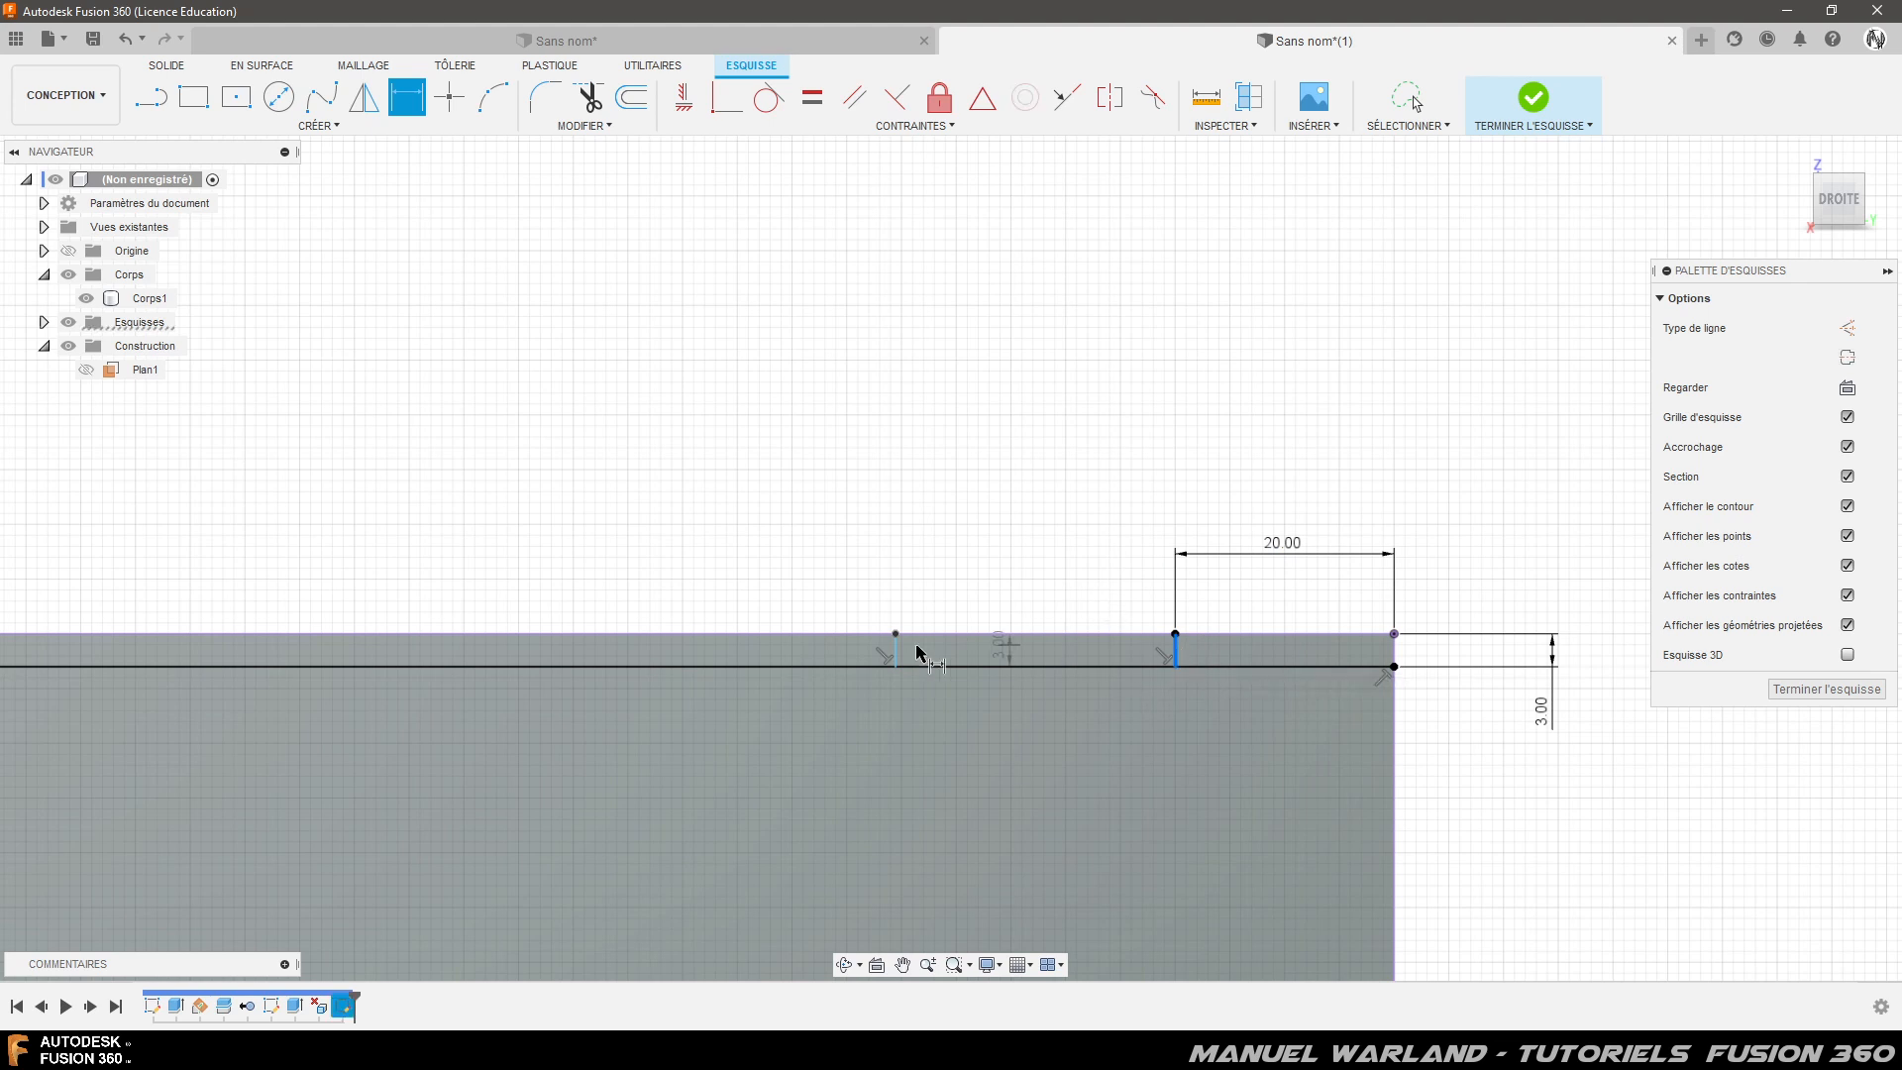
{"action": "left_click", "coordinate": [894, 650]}
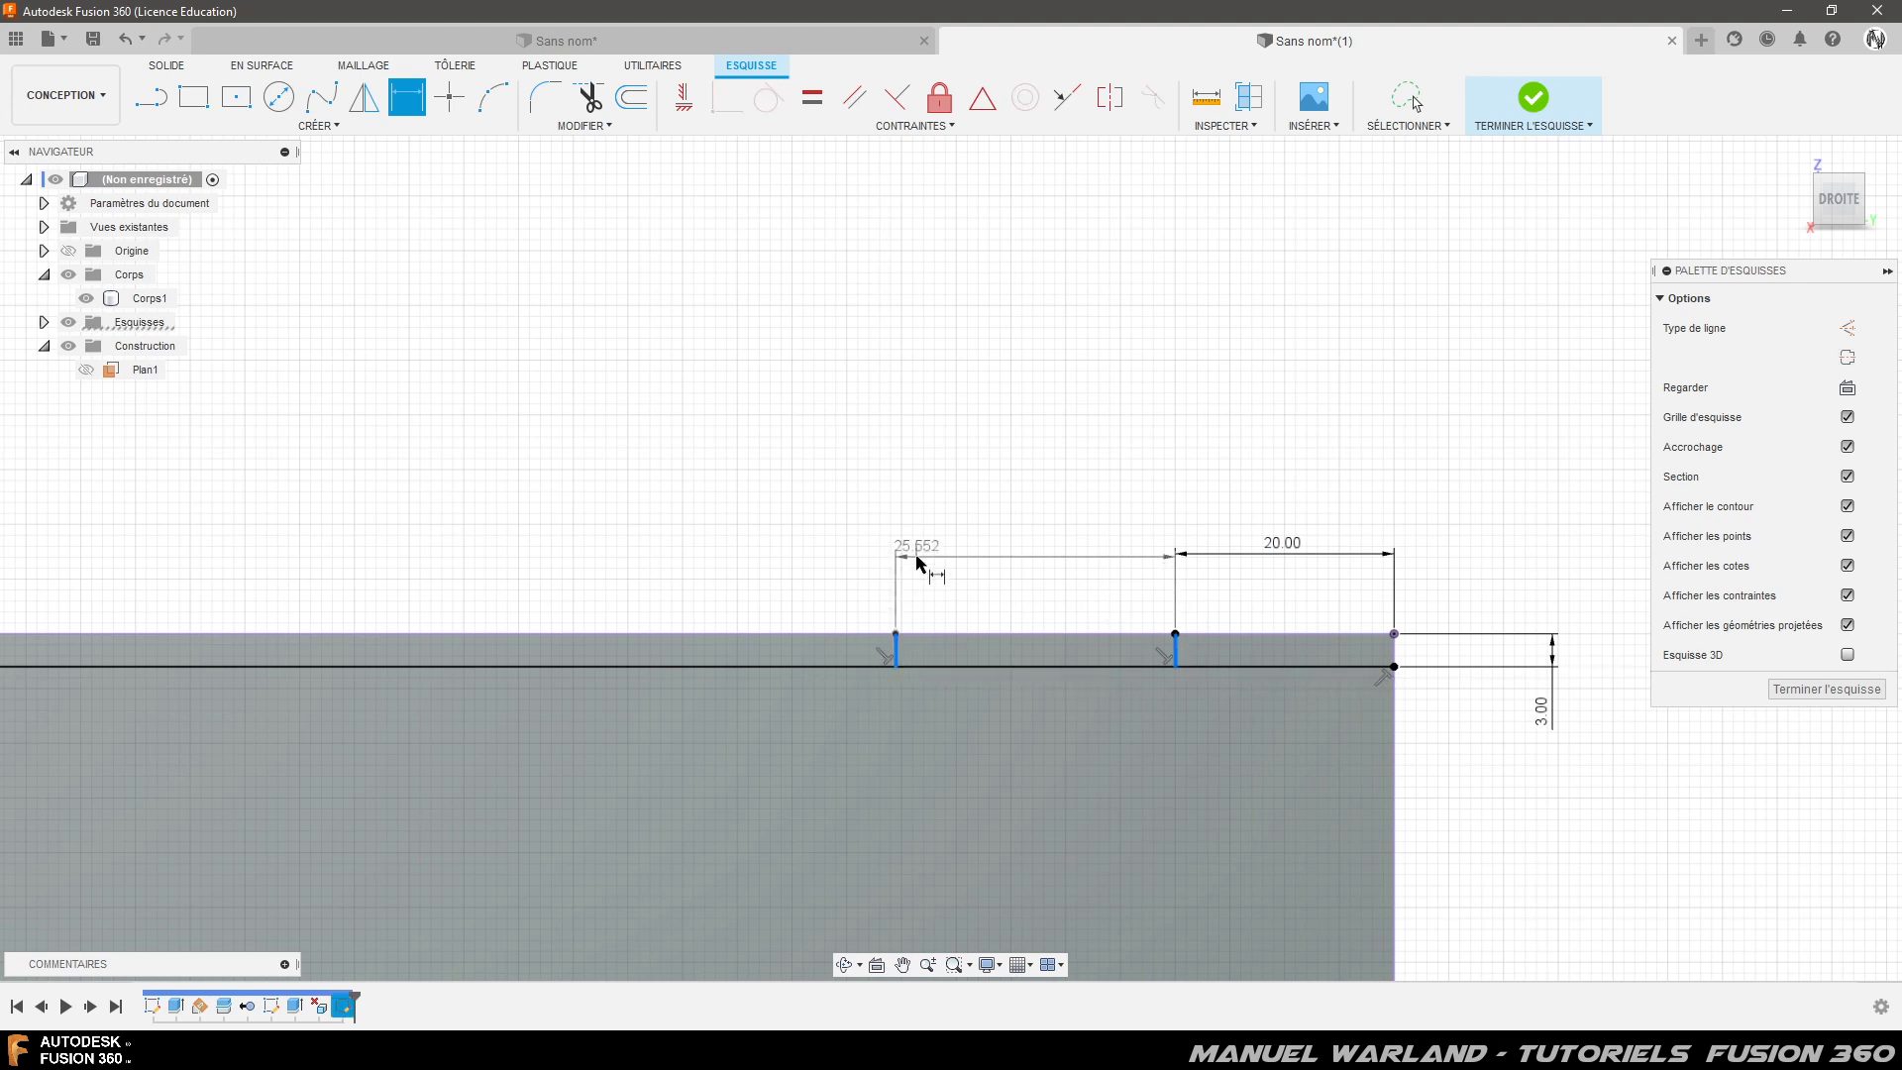
{"action": "left_click", "coordinate": [981, 552]}
{"action": "type", "text": "45"}
{"action": "key", "text": "Return"}
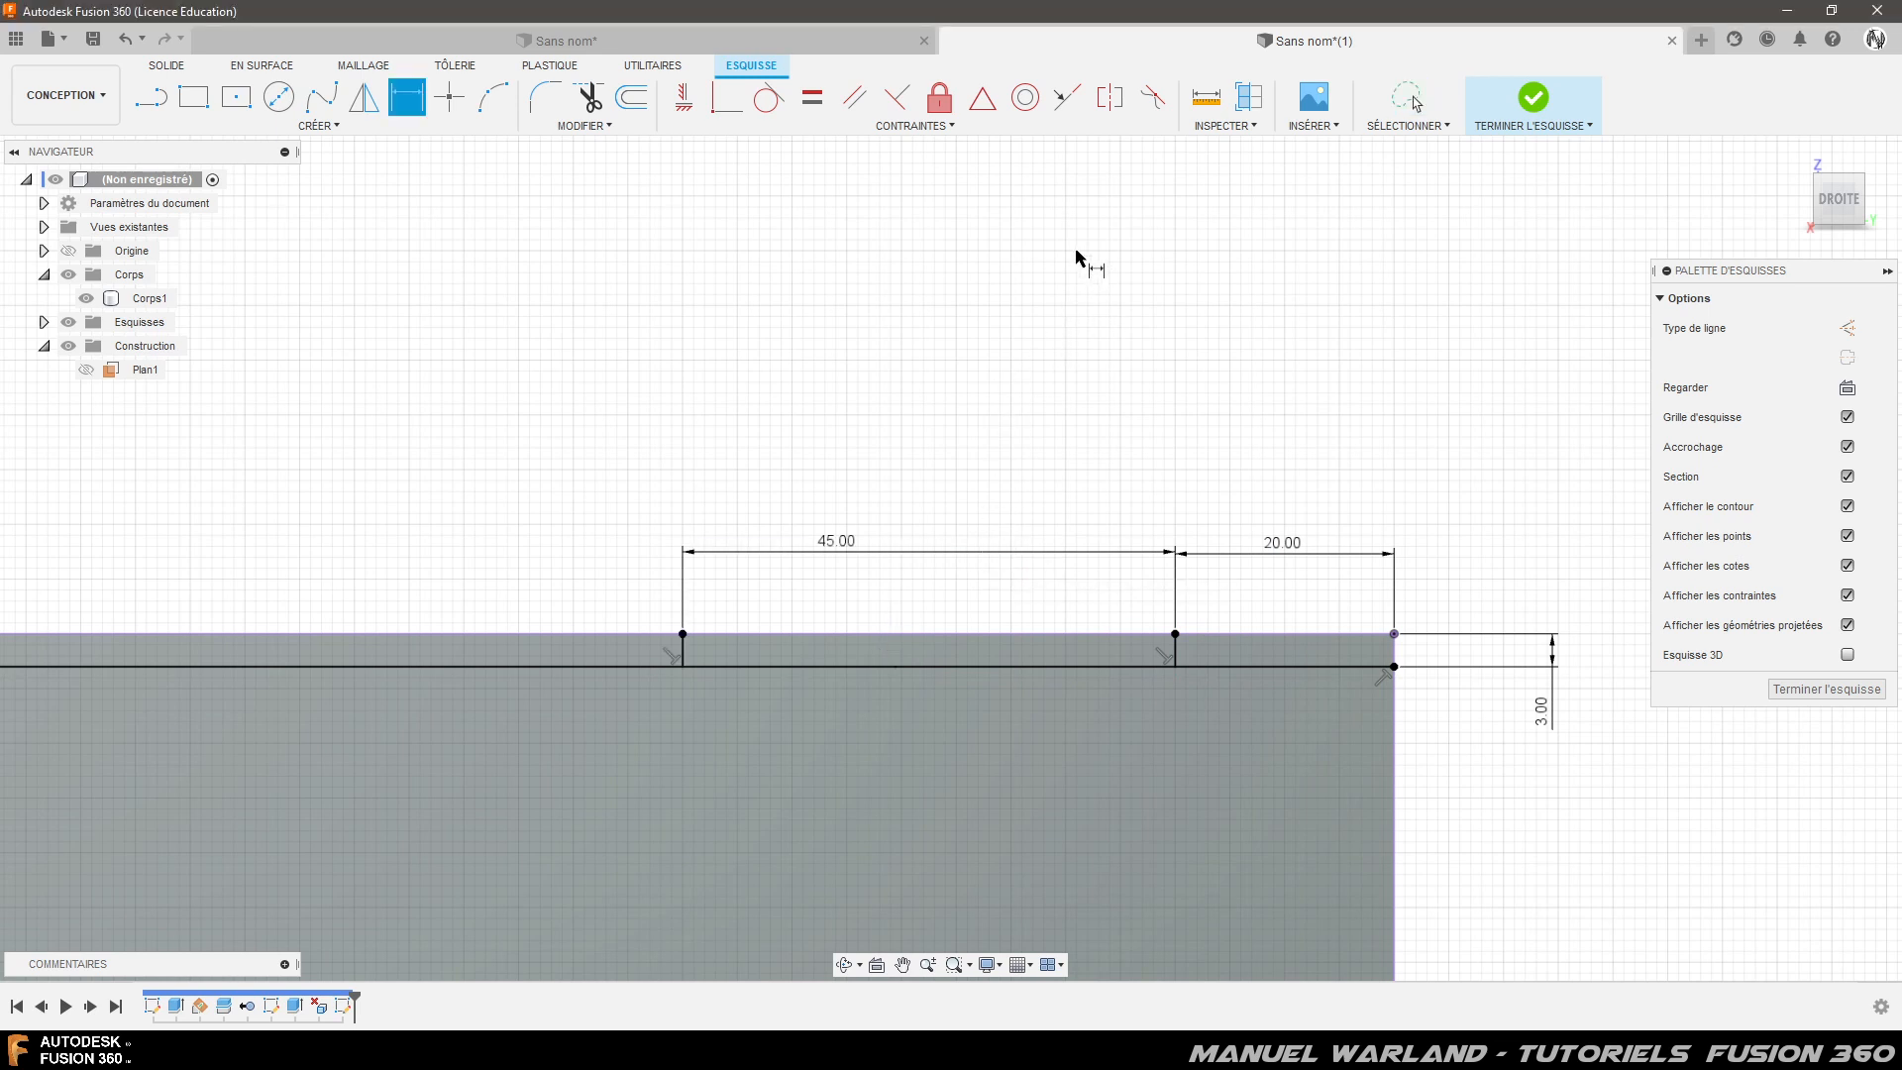
- Draw a horizontal line across the wall from its rear edge, extending forward past the front short vertical line
{"action": "scroll", "coordinate": [1024, 203], "scroll_direction": "down", "scroll_amount": 3}
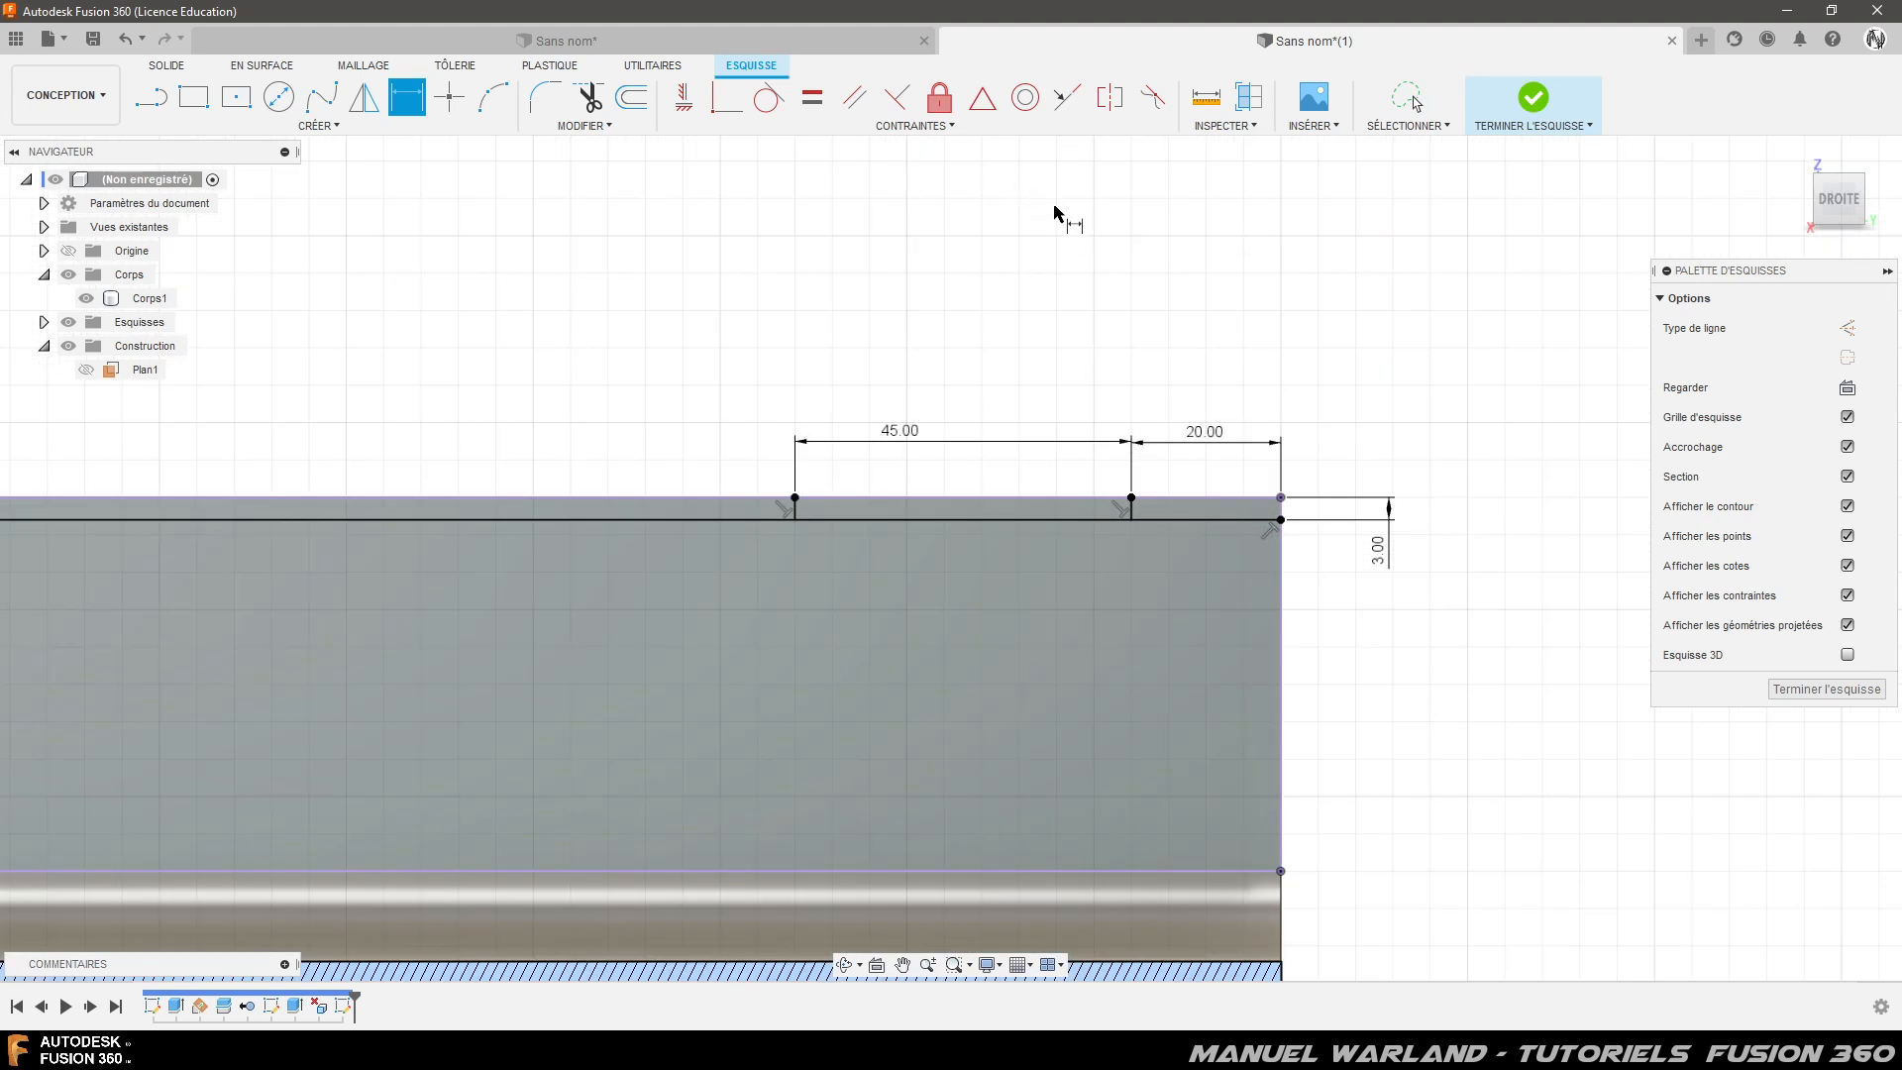
{"action": "left_click", "coordinate": [150, 99]}
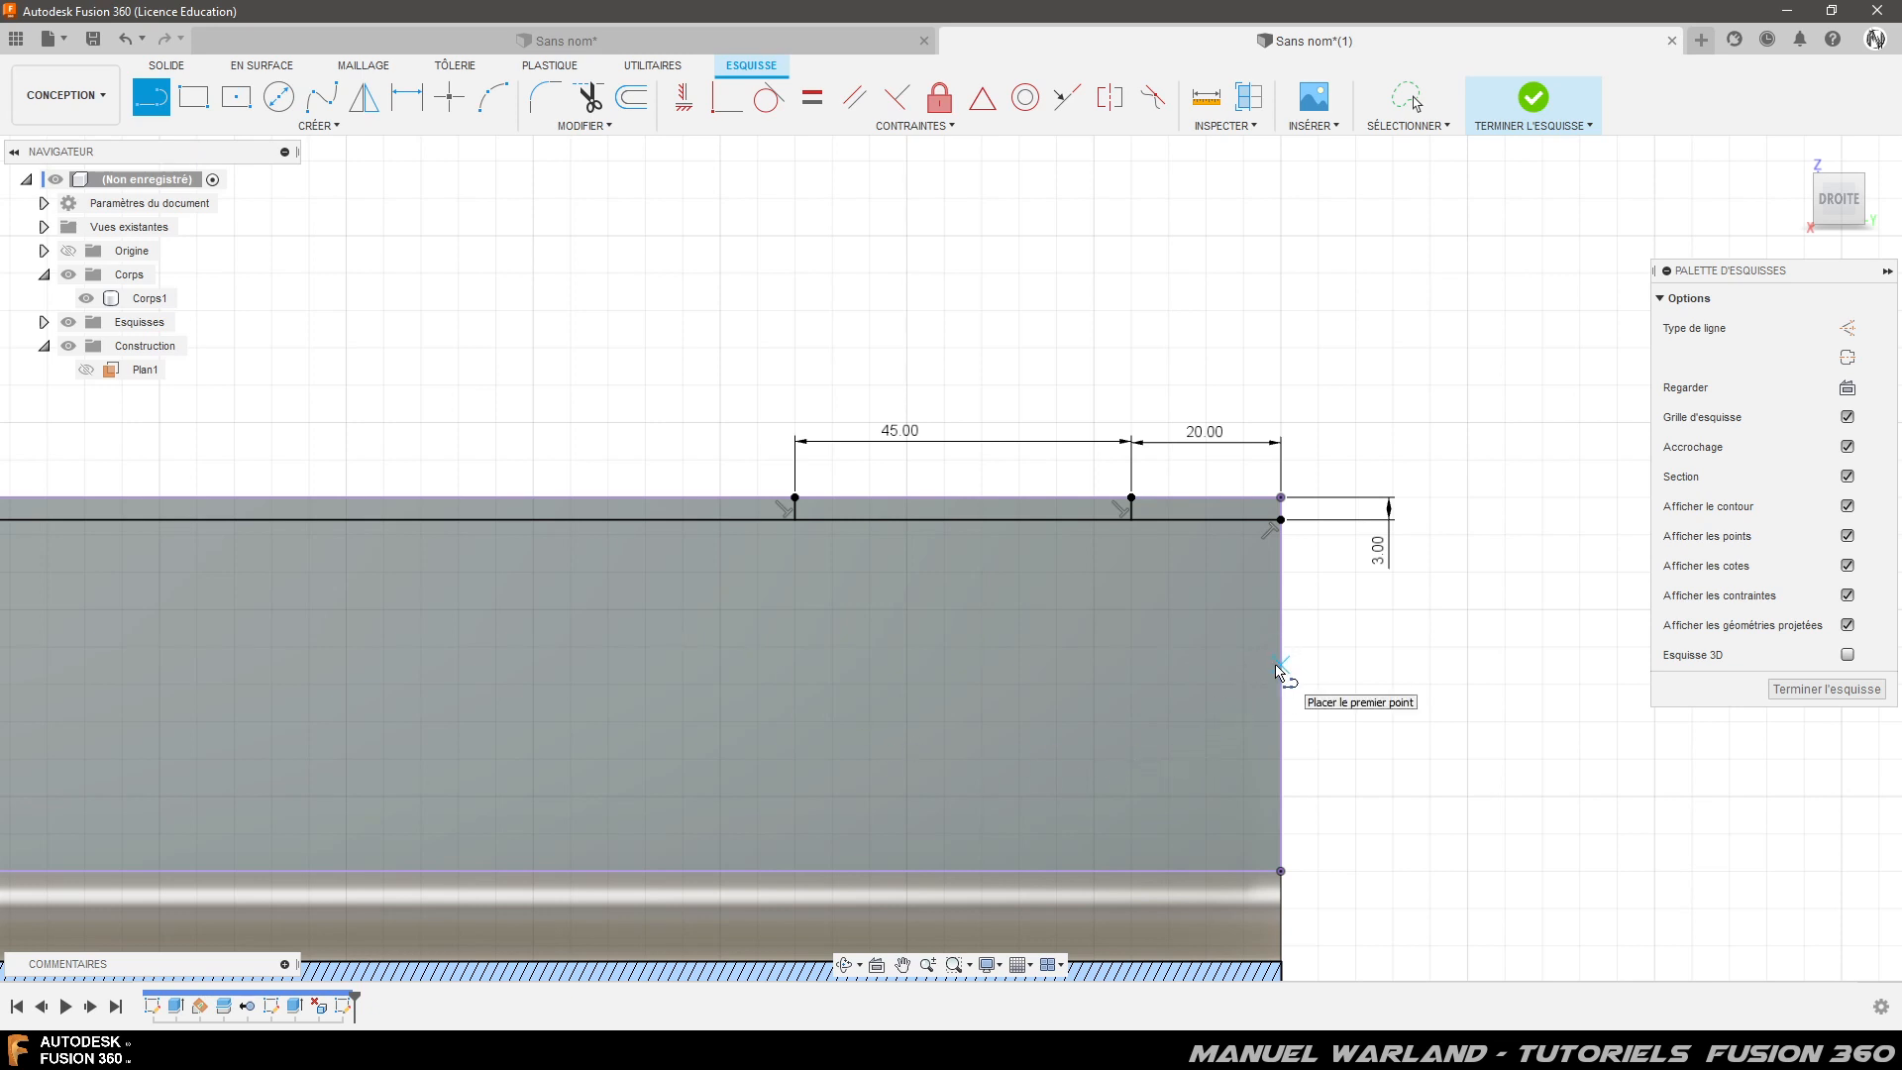
{"action": "left_click", "coordinate": [1280, 666]}
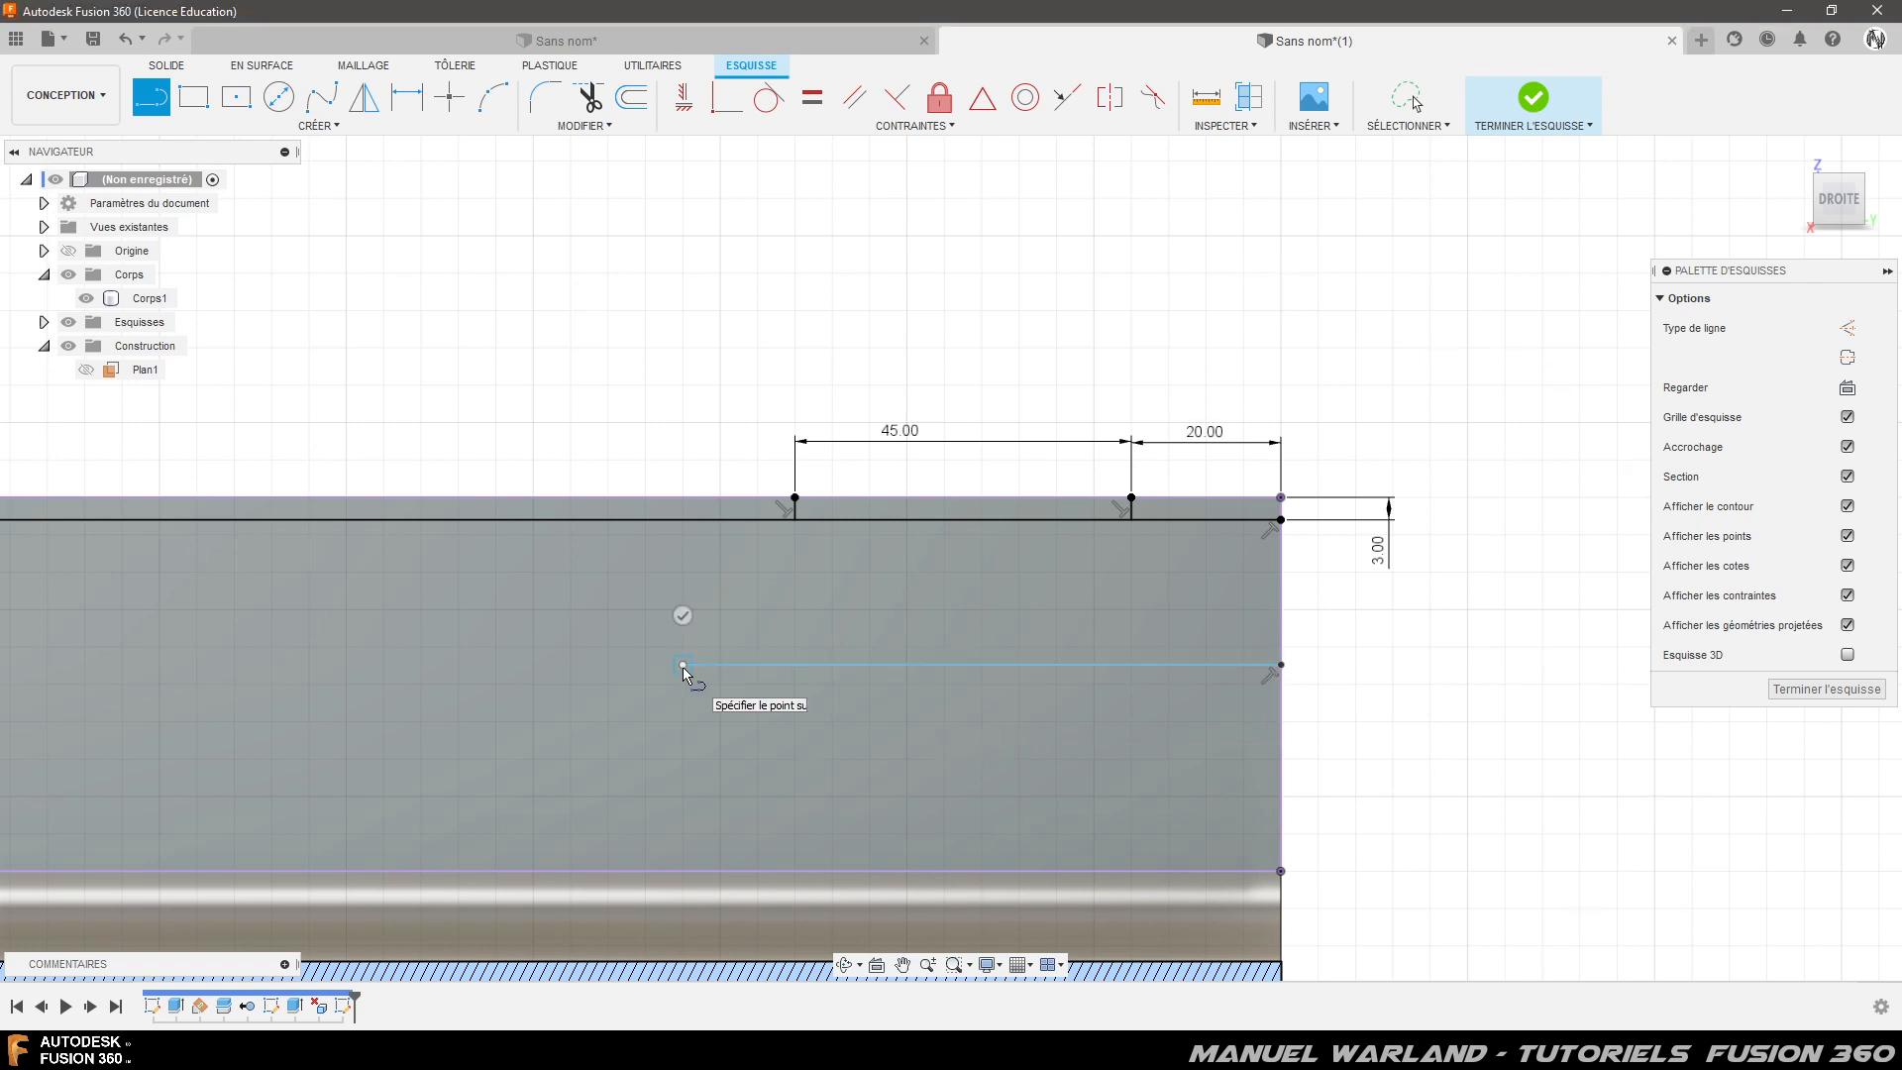
{"action": "left_click", "coordinate": [683, 615]}
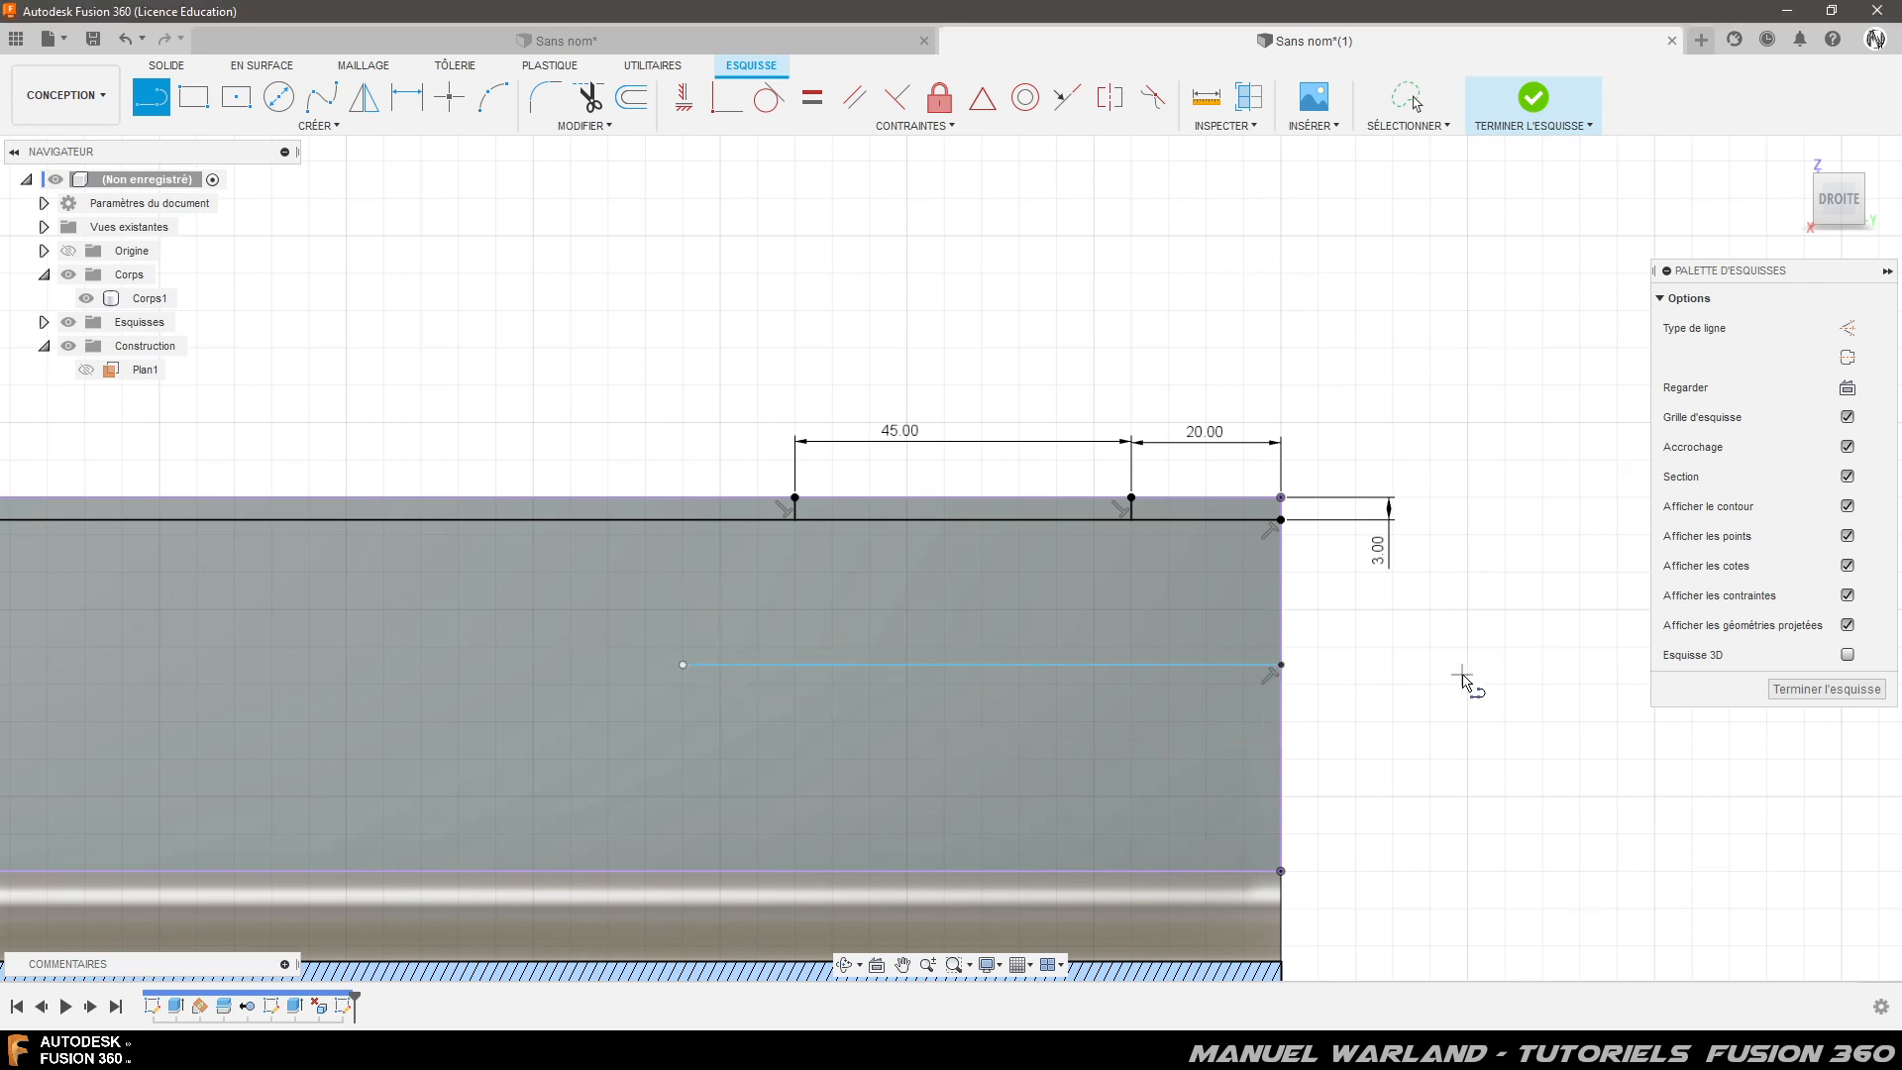
- Draw two vertical lines from the lower ends of the short lines down to the new horizontal line
{"action": "left_click", "coordinate": [796, 505]}
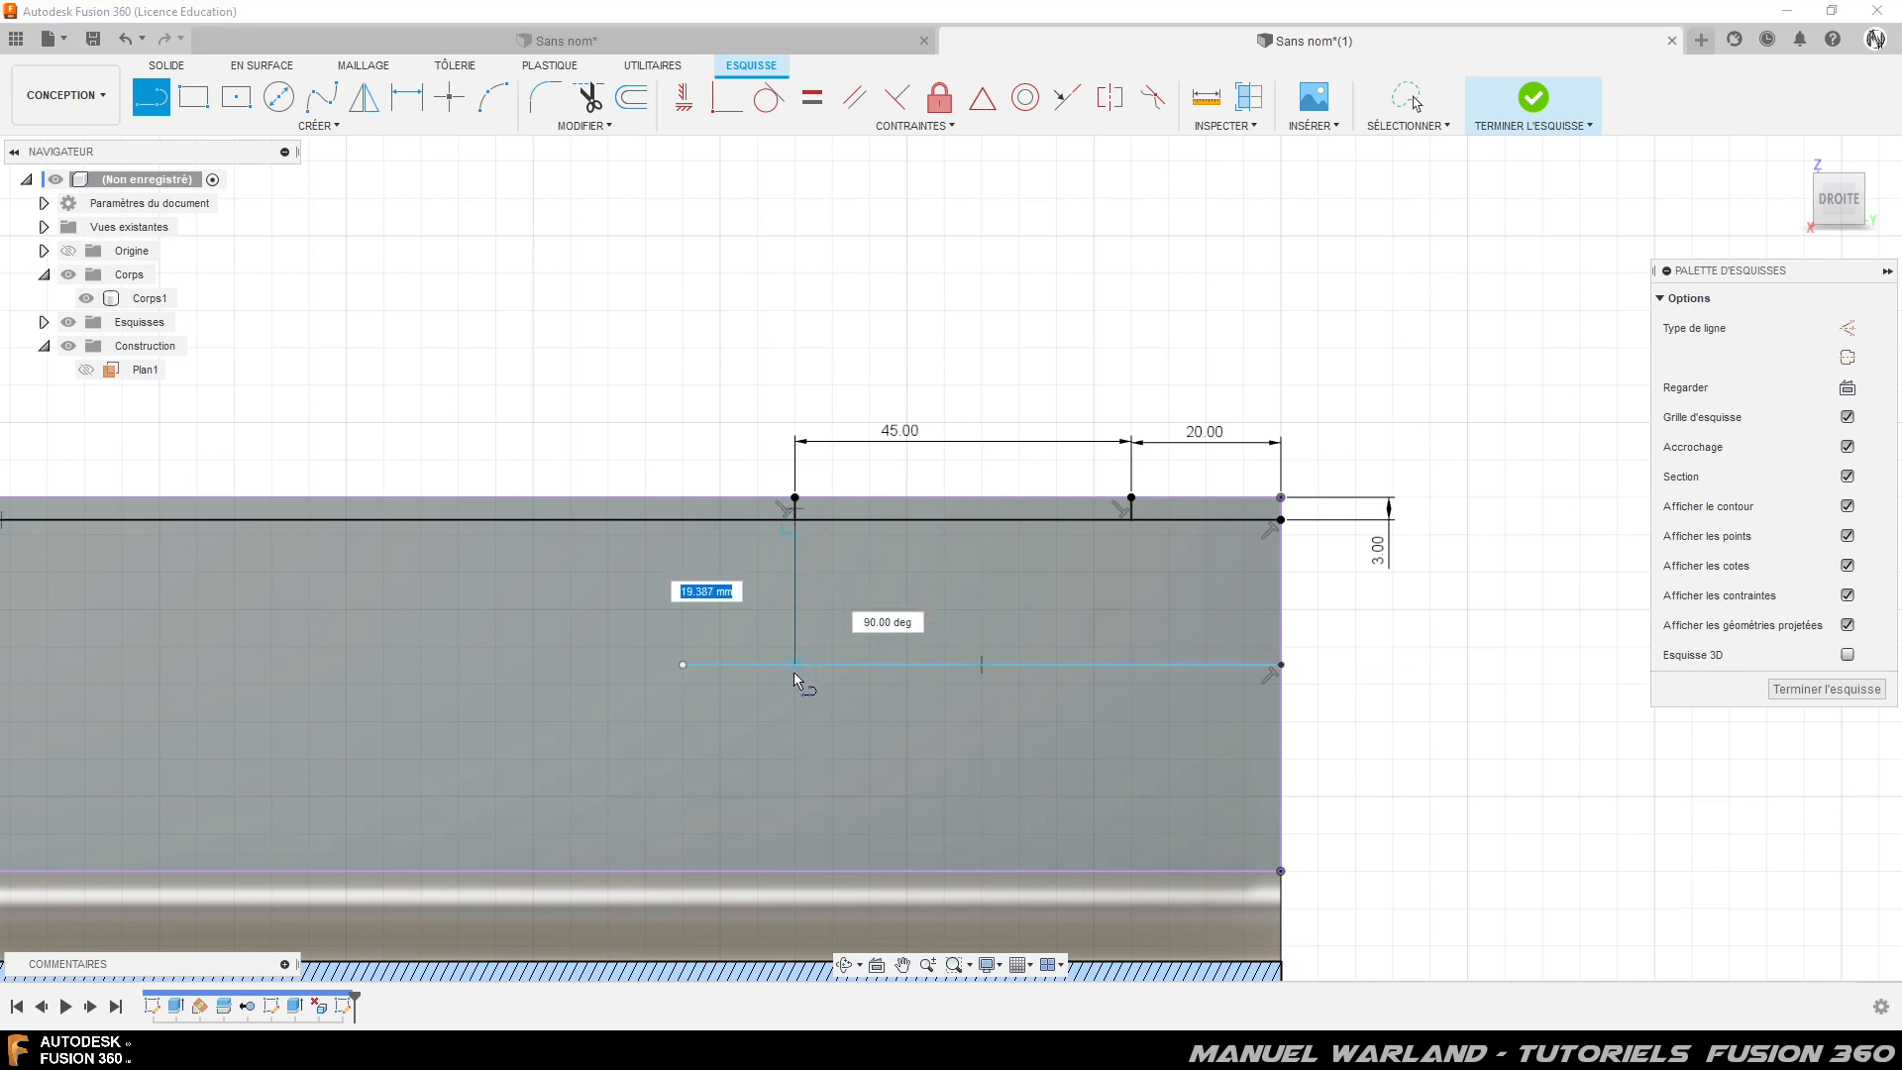
{"action": "left_click", "coordinate": [794, 664]}
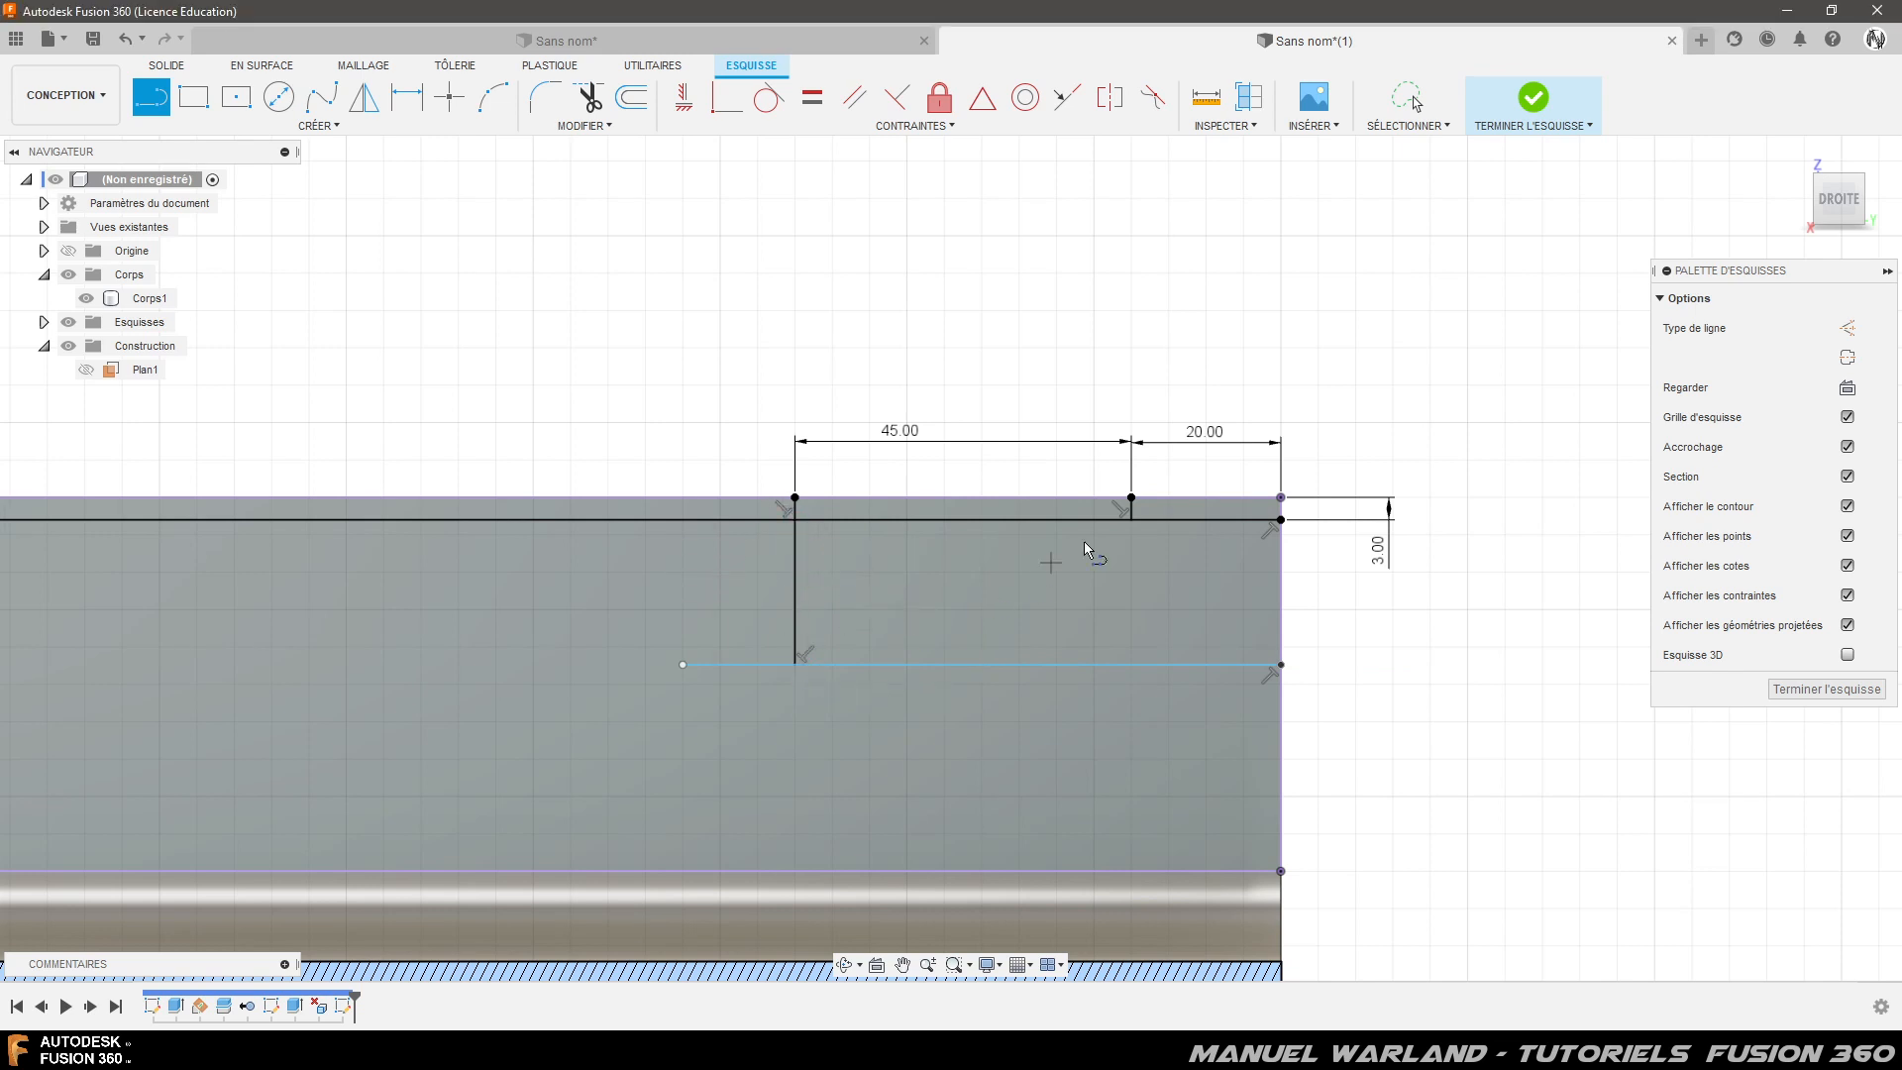
{"action": "left_click", "coordinate": [1132, 507]}
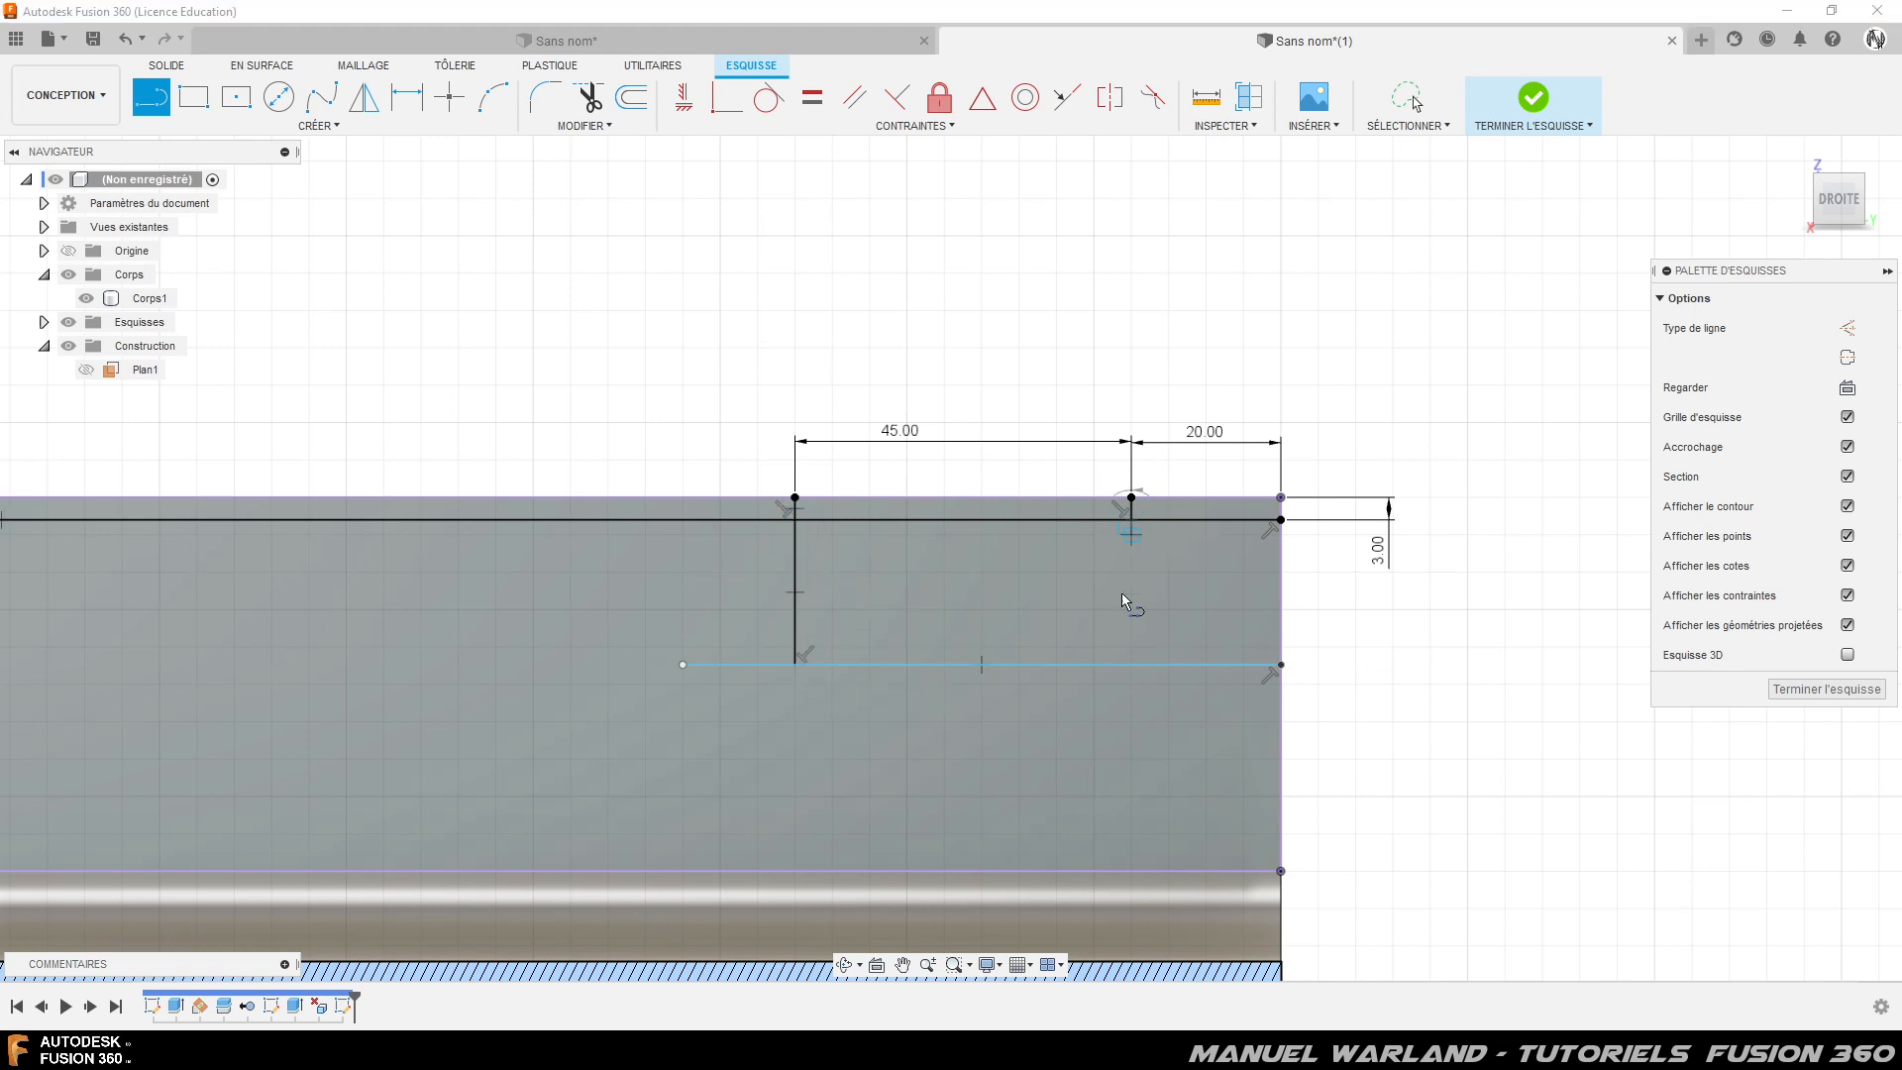
{"action": "left_click", "coordinate": [1131, 664]}
{"action": "key", "text": "Escape"}
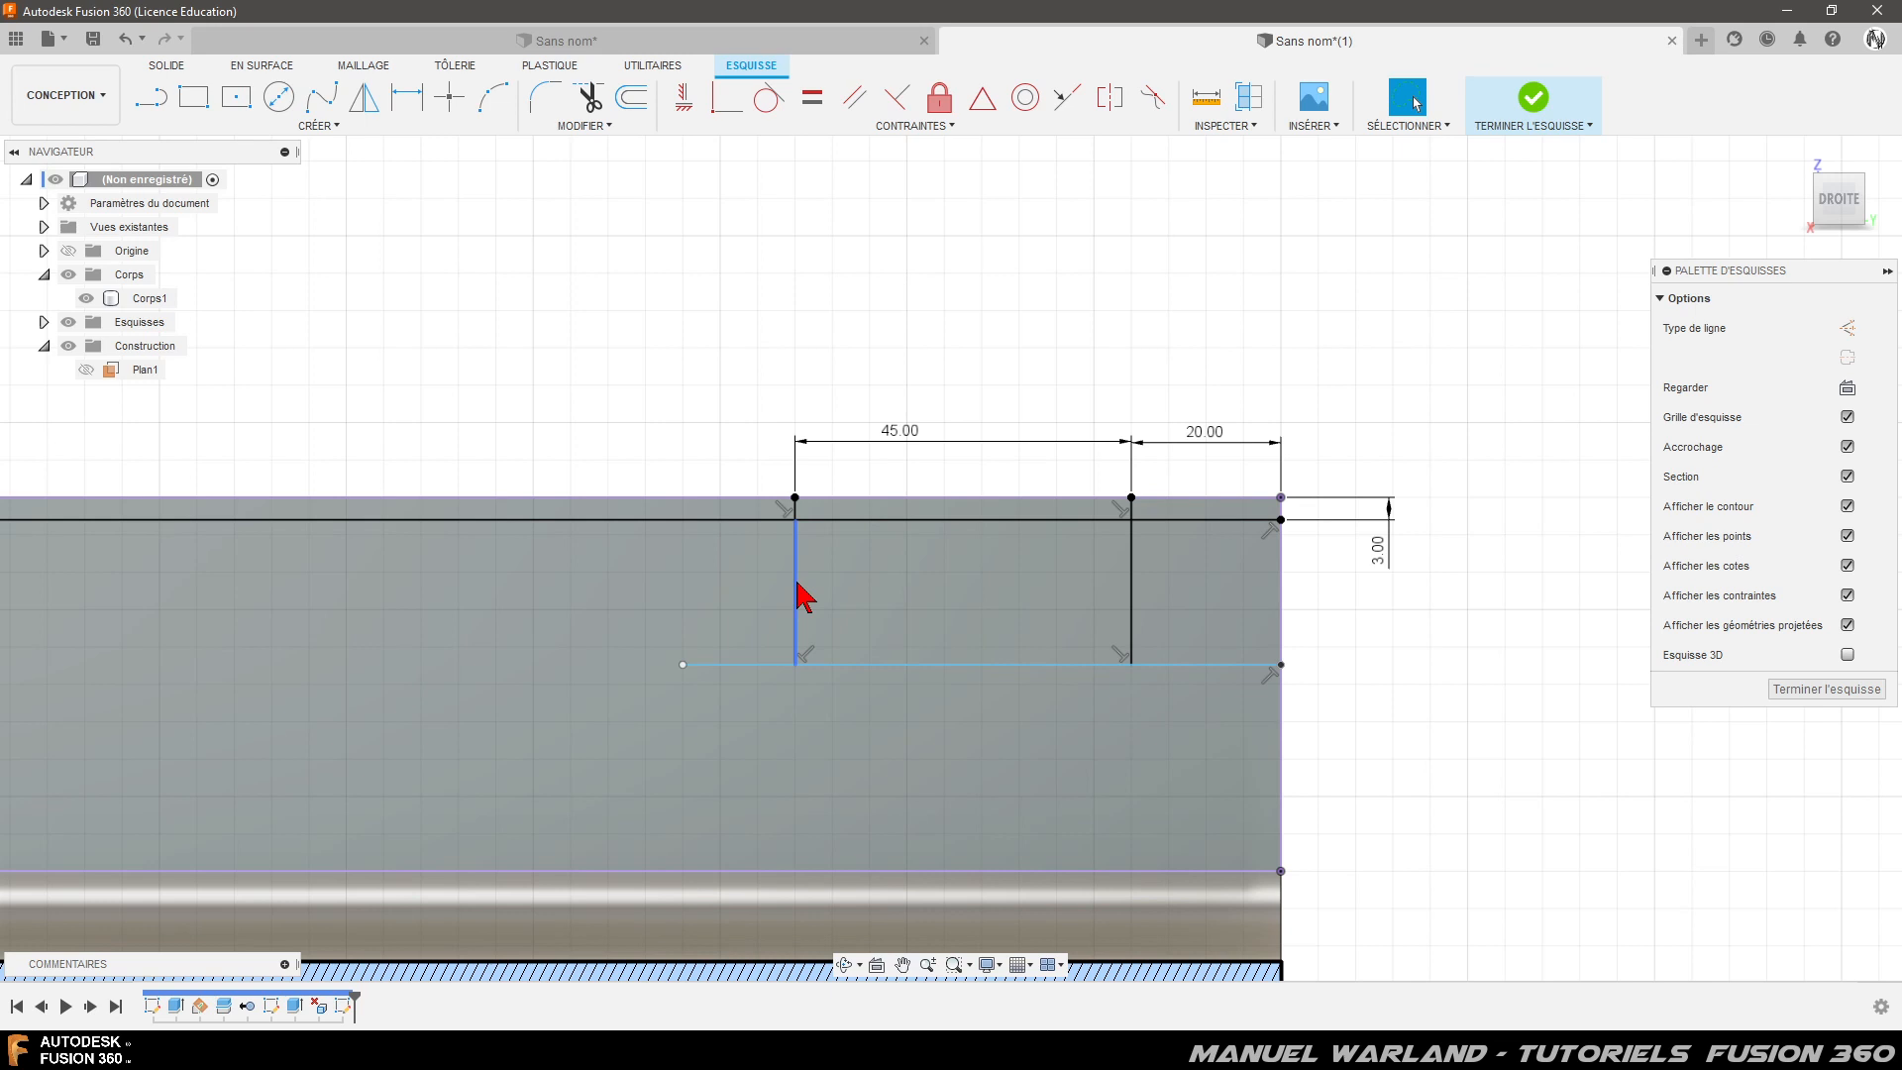
- Convert the two long vertical lines and the lower horizontal line to construction lines
{"action": "left_click", "coordinate": [977, 639]}
{"action": "double_click", "coordinate": [956, 665]}
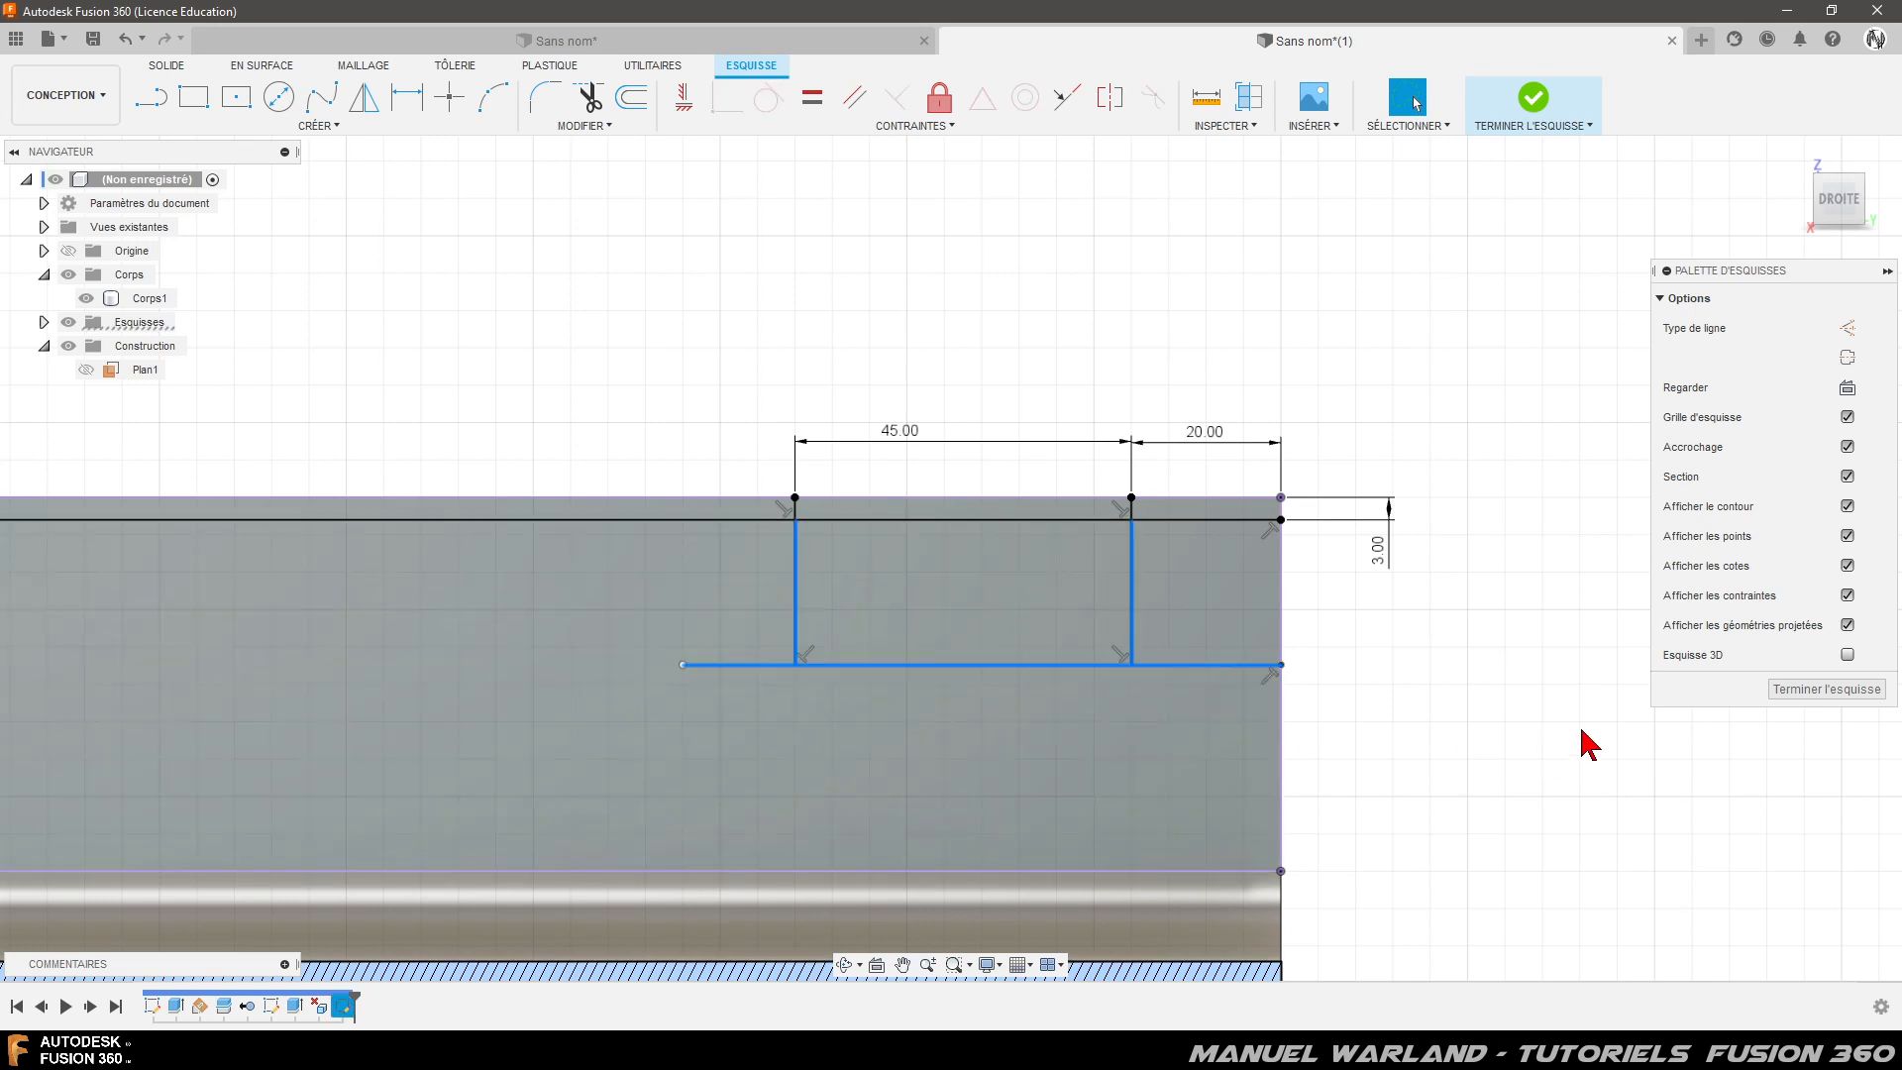
{"action": "key", "text": "x"}
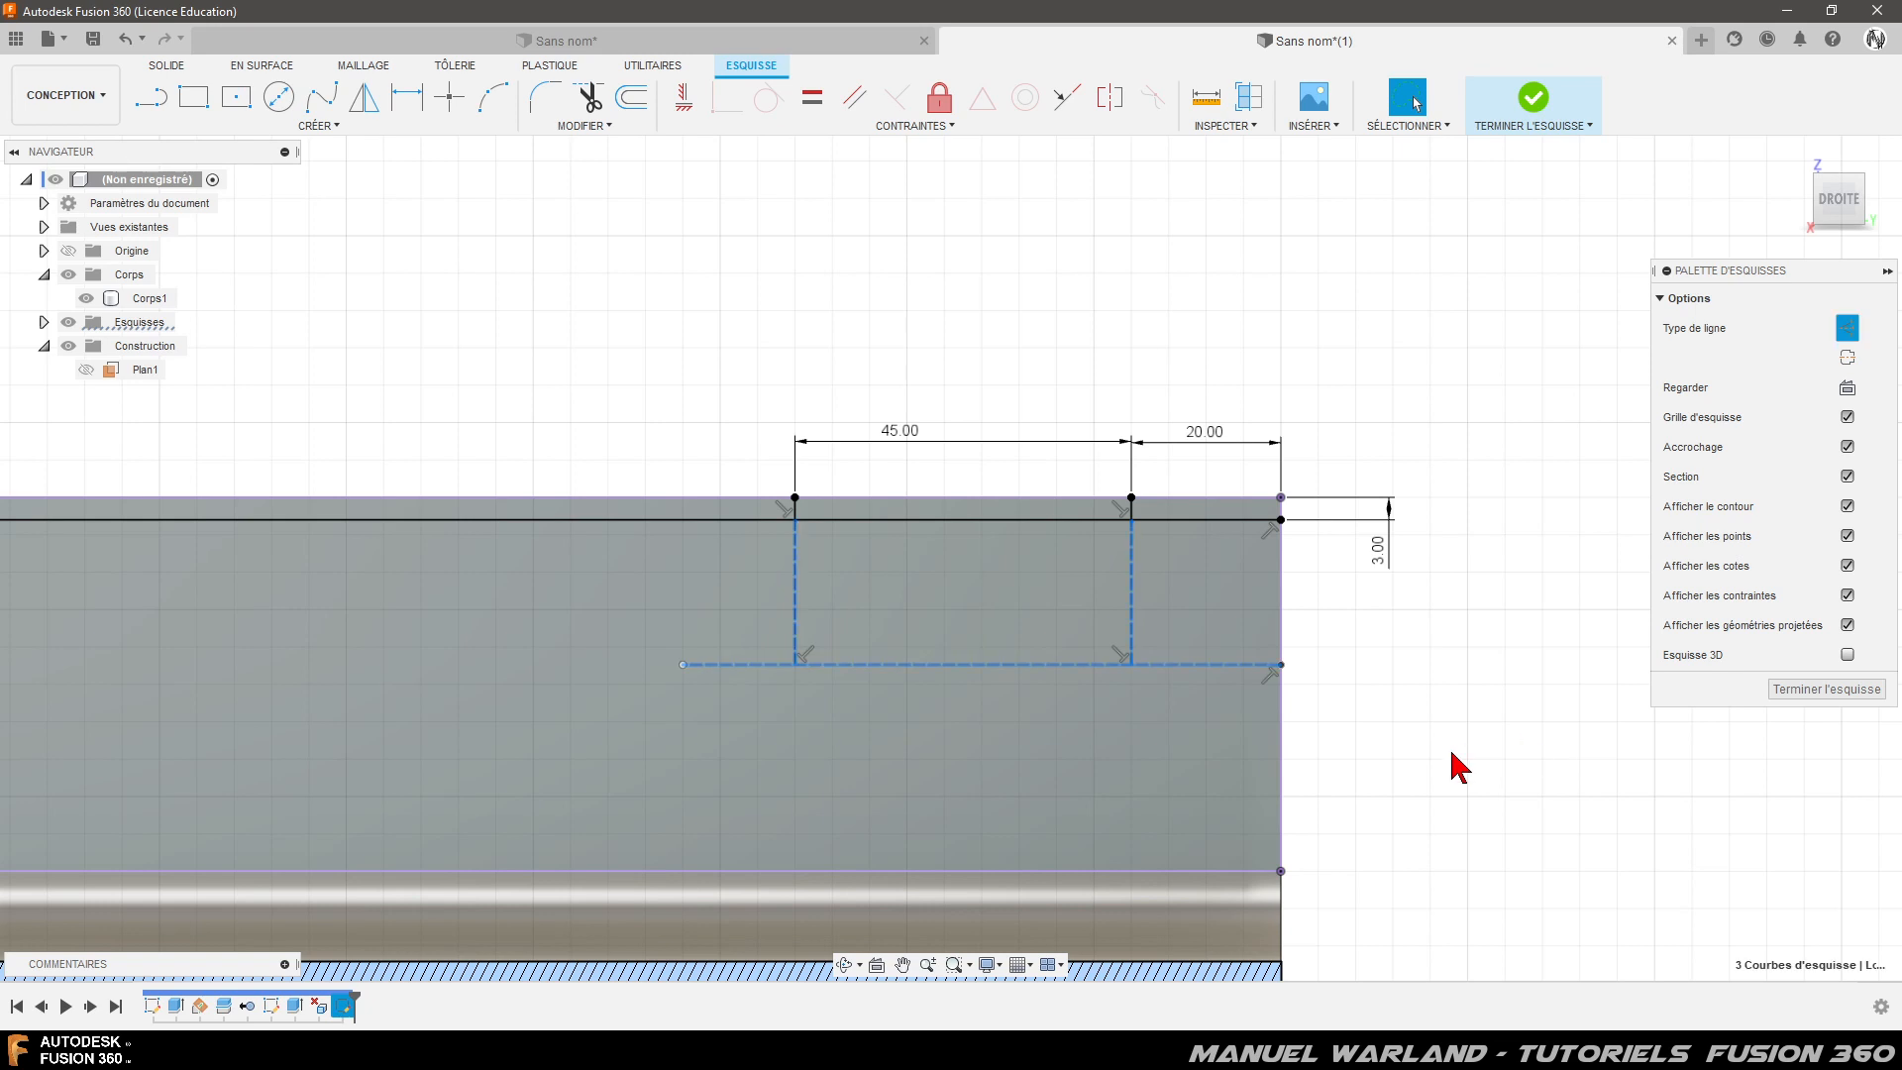
{"action": "left_click", "coordinate": [1432, 773]}
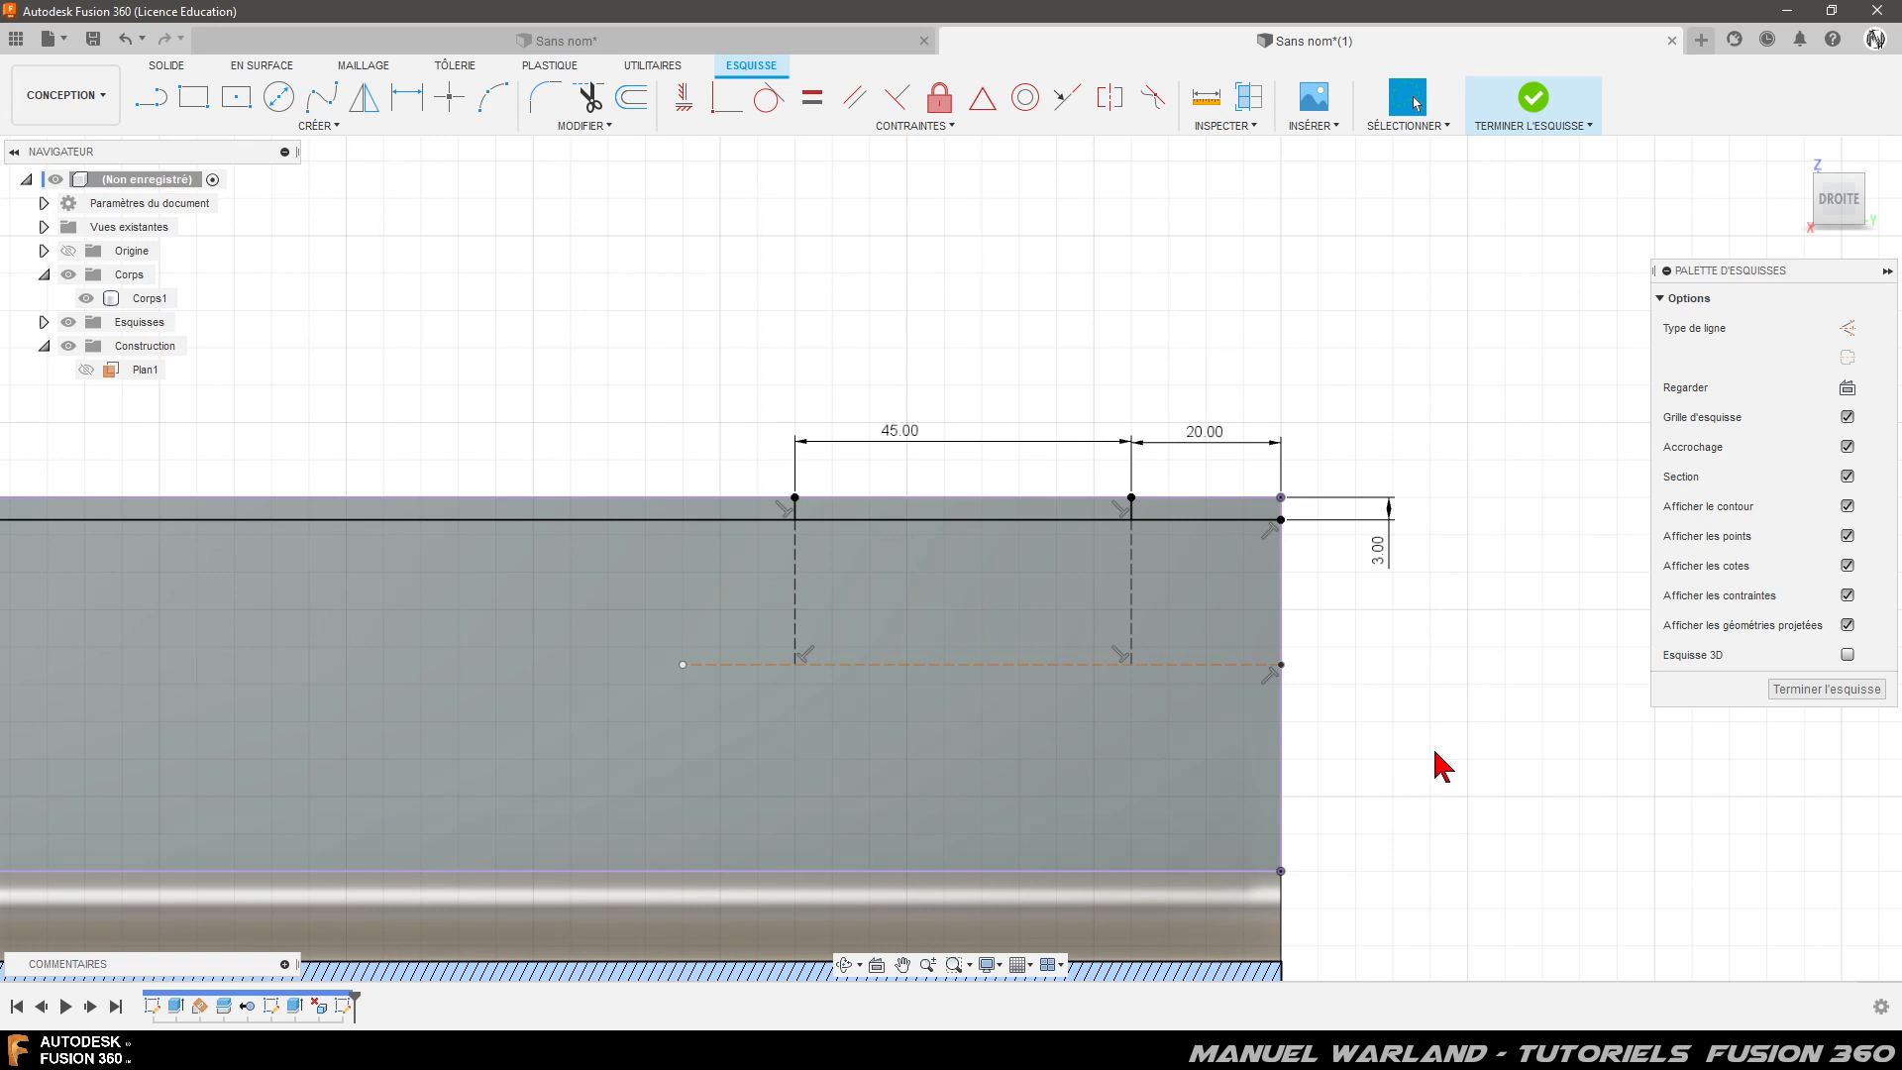
- Dimension the distance between the horizontal construction line and the upper horizontal line as 20 mm
{"action": "key", "text": "d"}
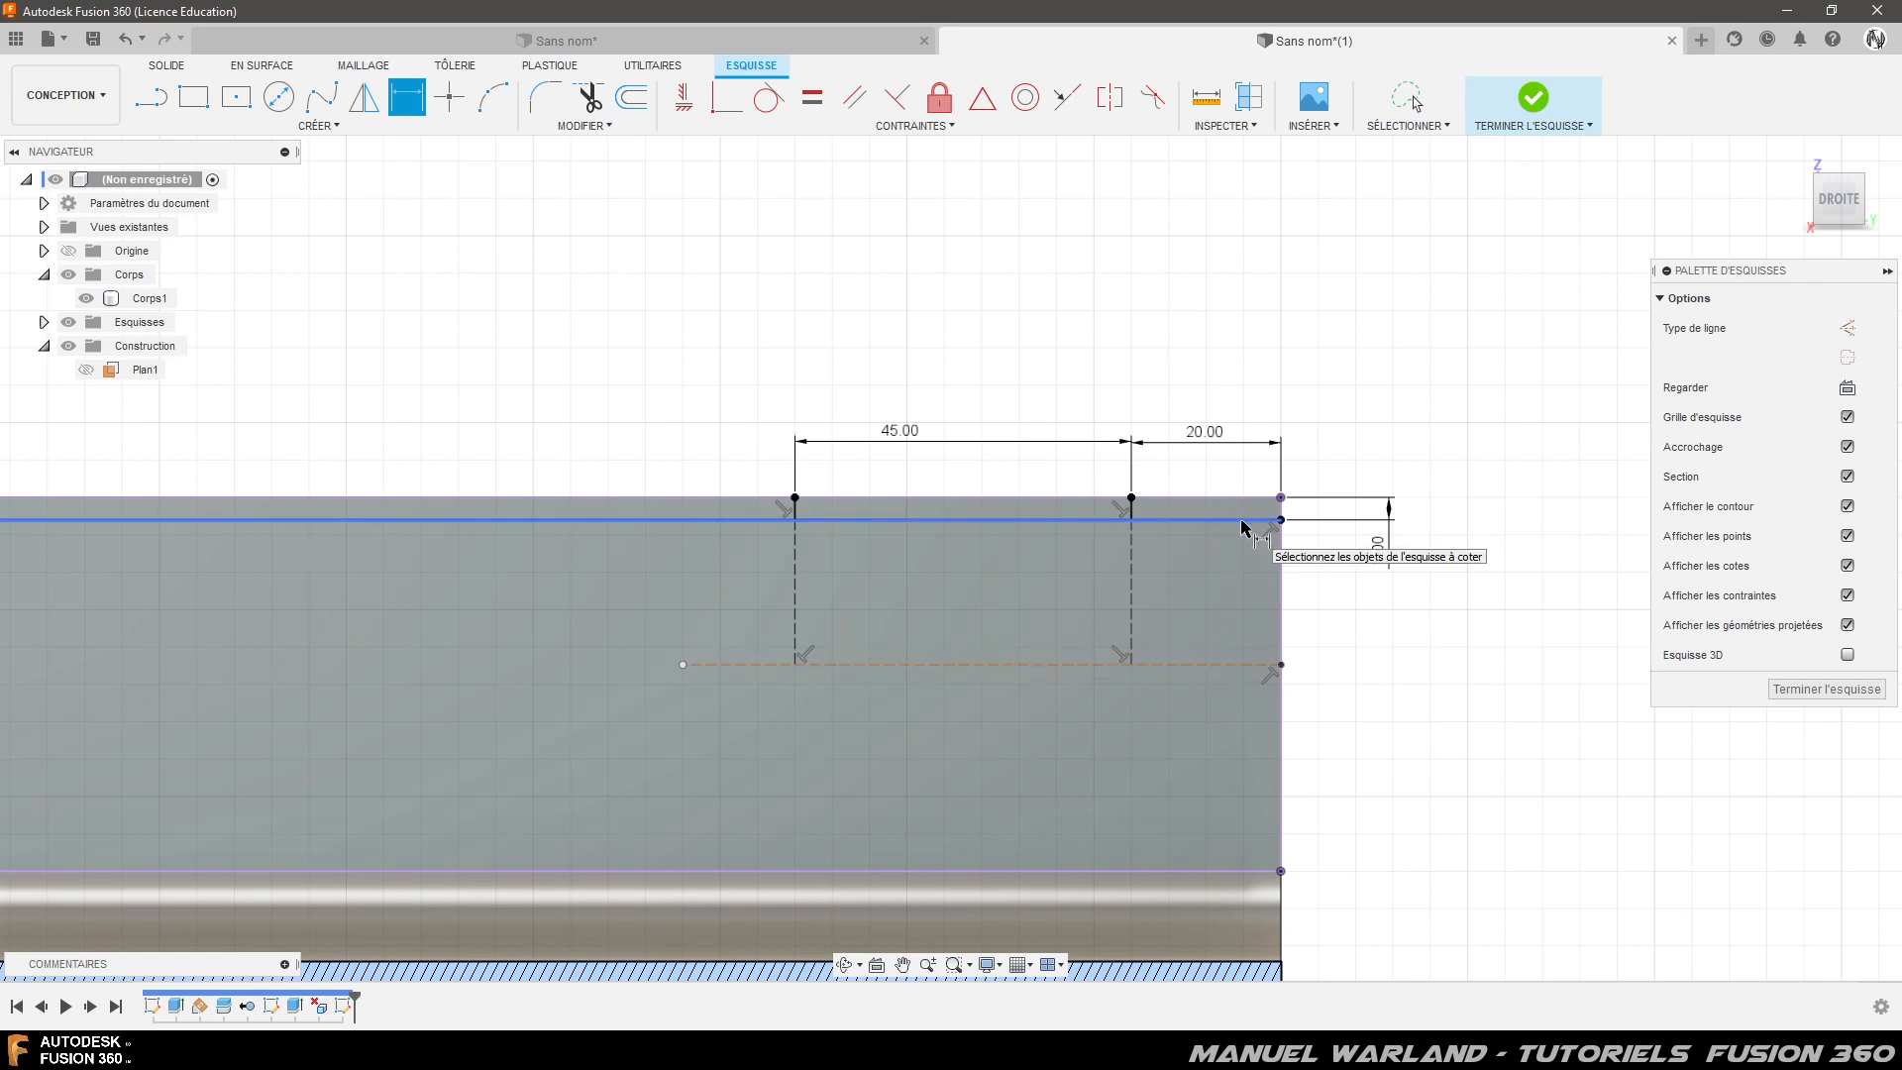
{"action": "left_click", "coordinate": [1245, 665]}
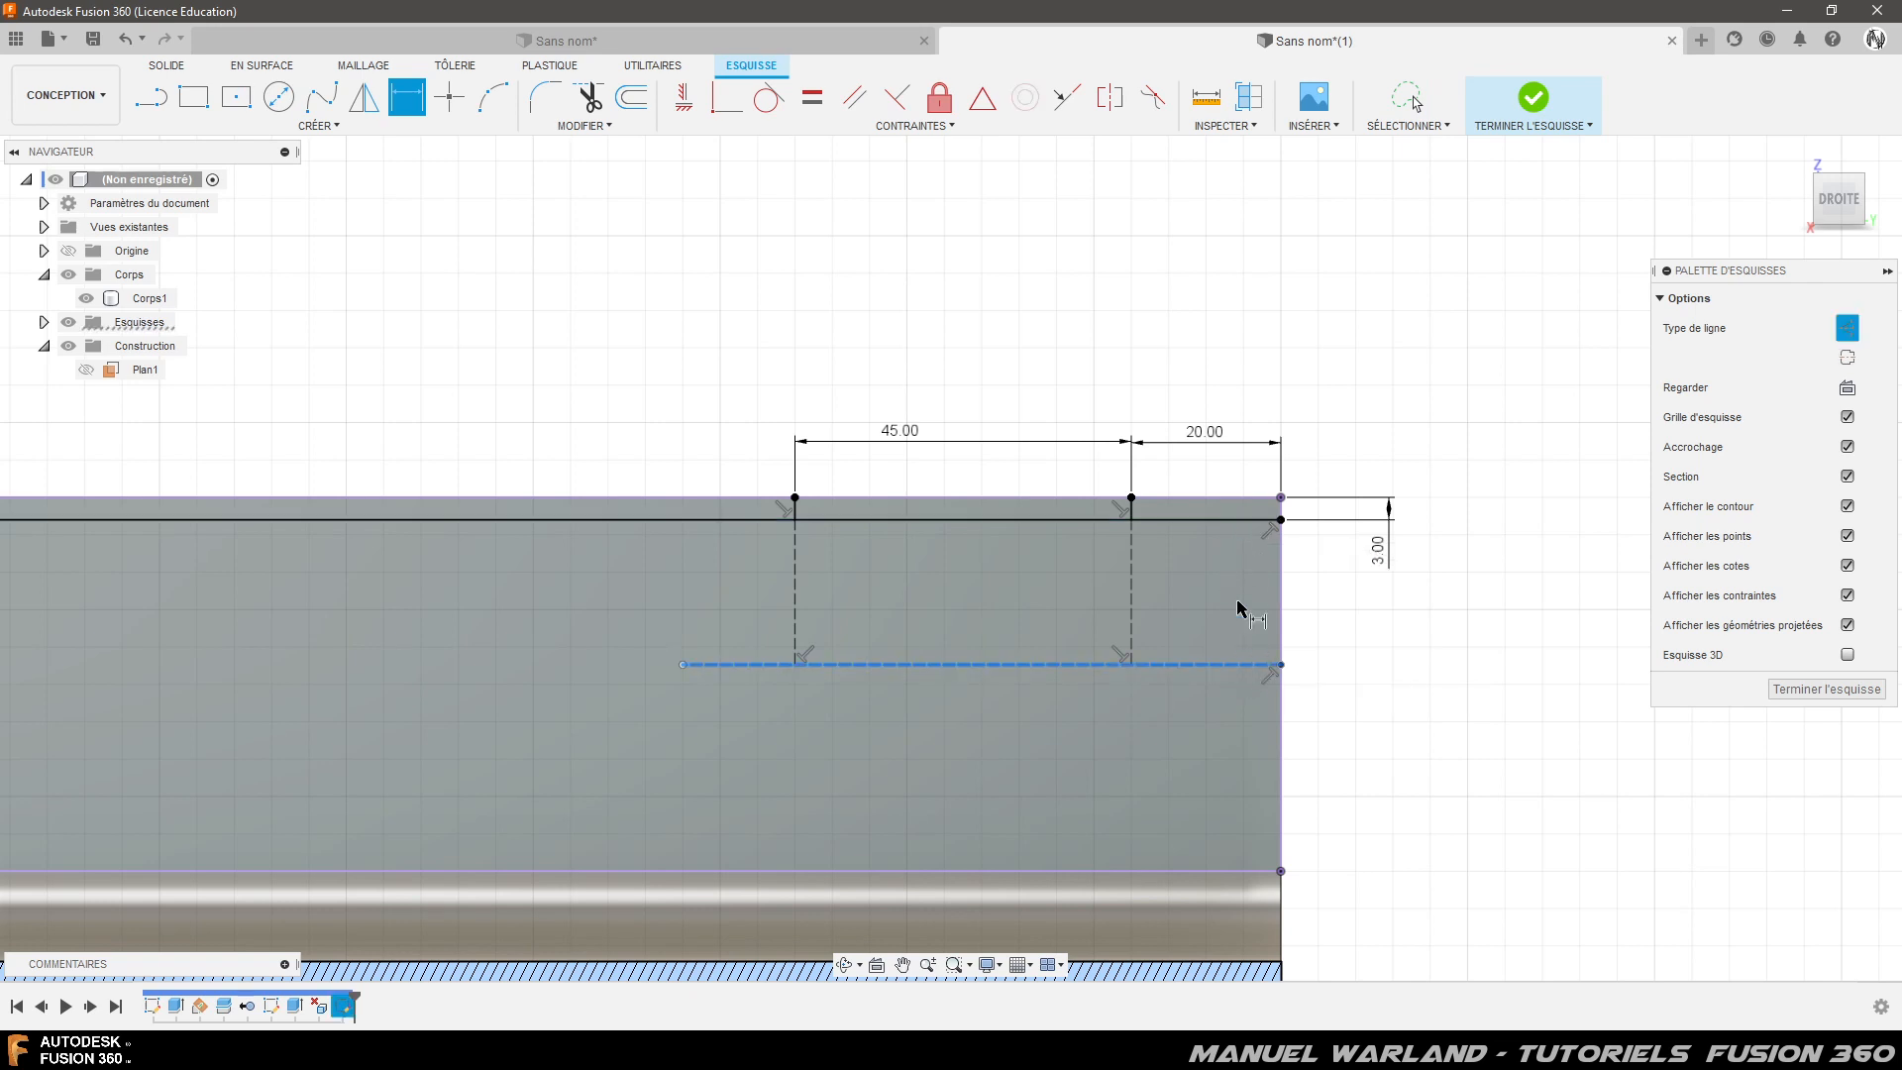
{"action": "left_click", "coordinate": [1253, 522]}
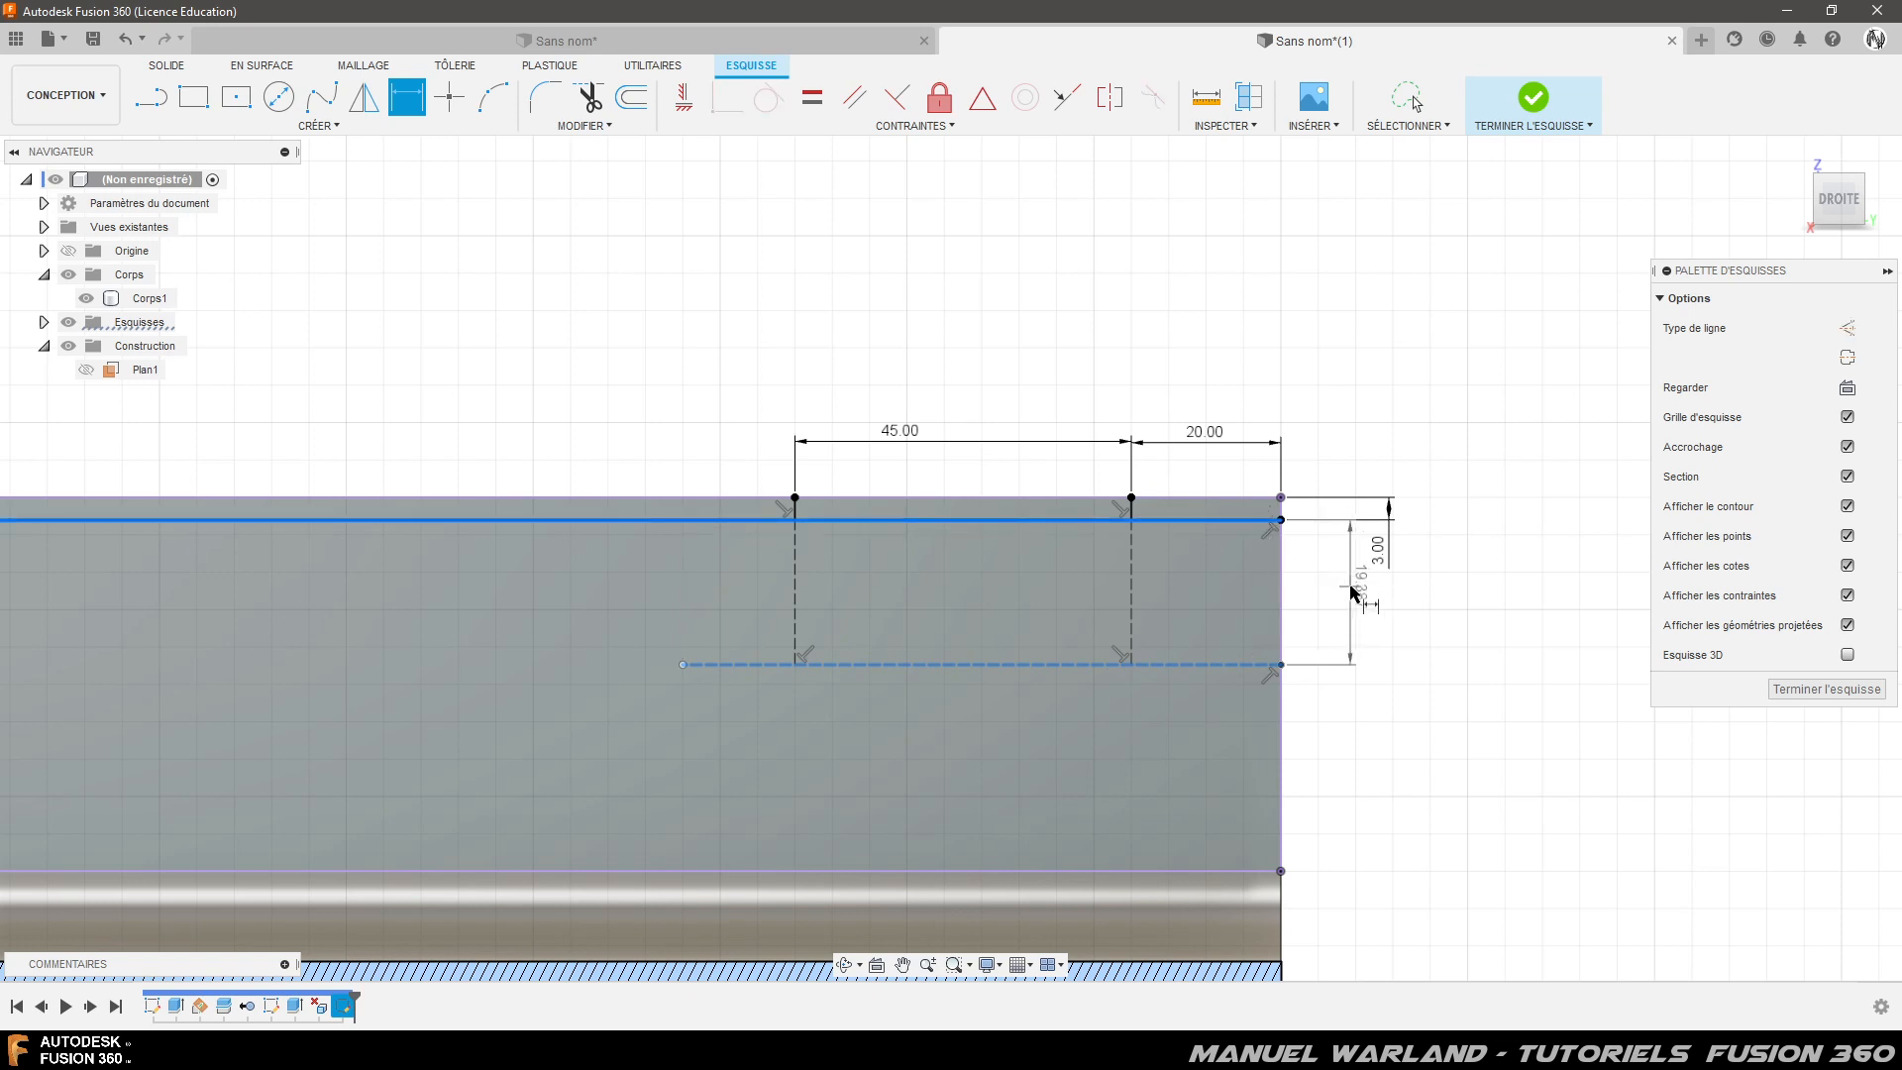
{"action": "left_click", "coordinate": [1347, 600]}
{"action": "type", "text": "20"}
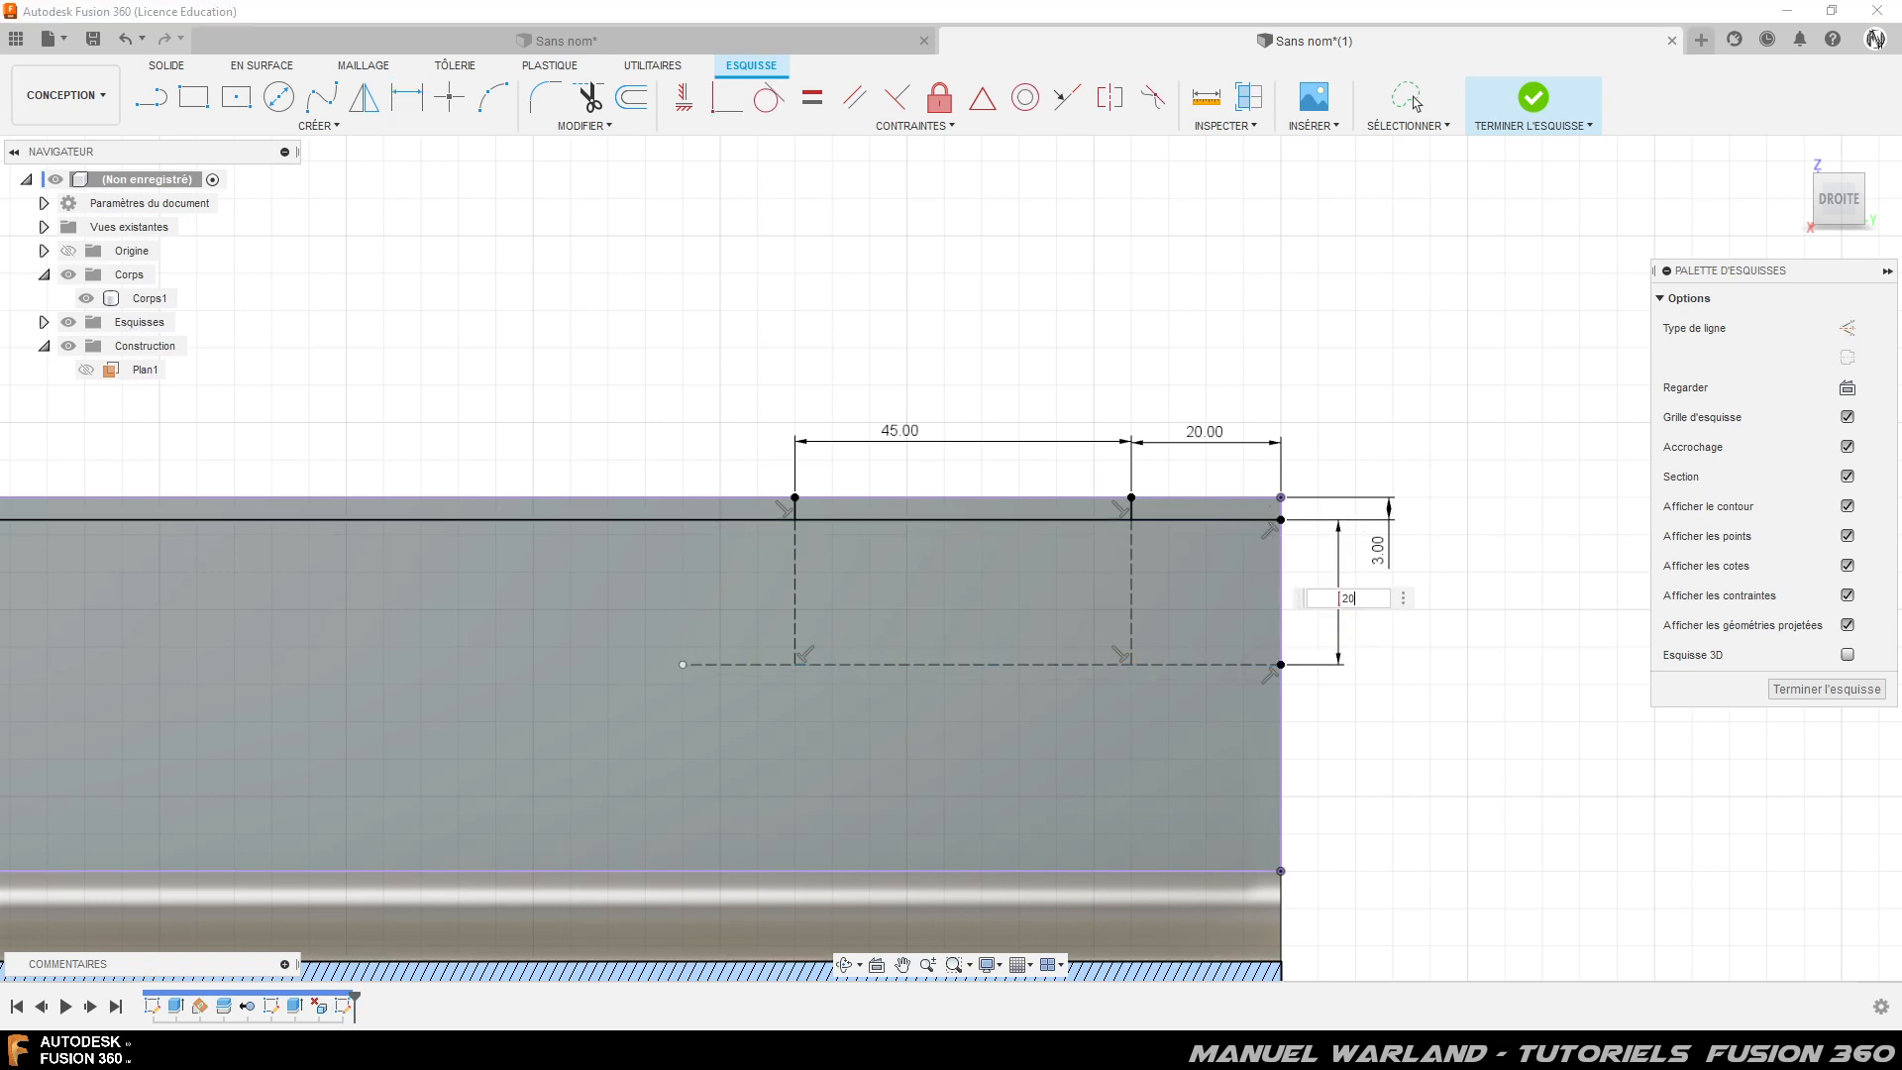
{"action": "key", "text": "Return"}
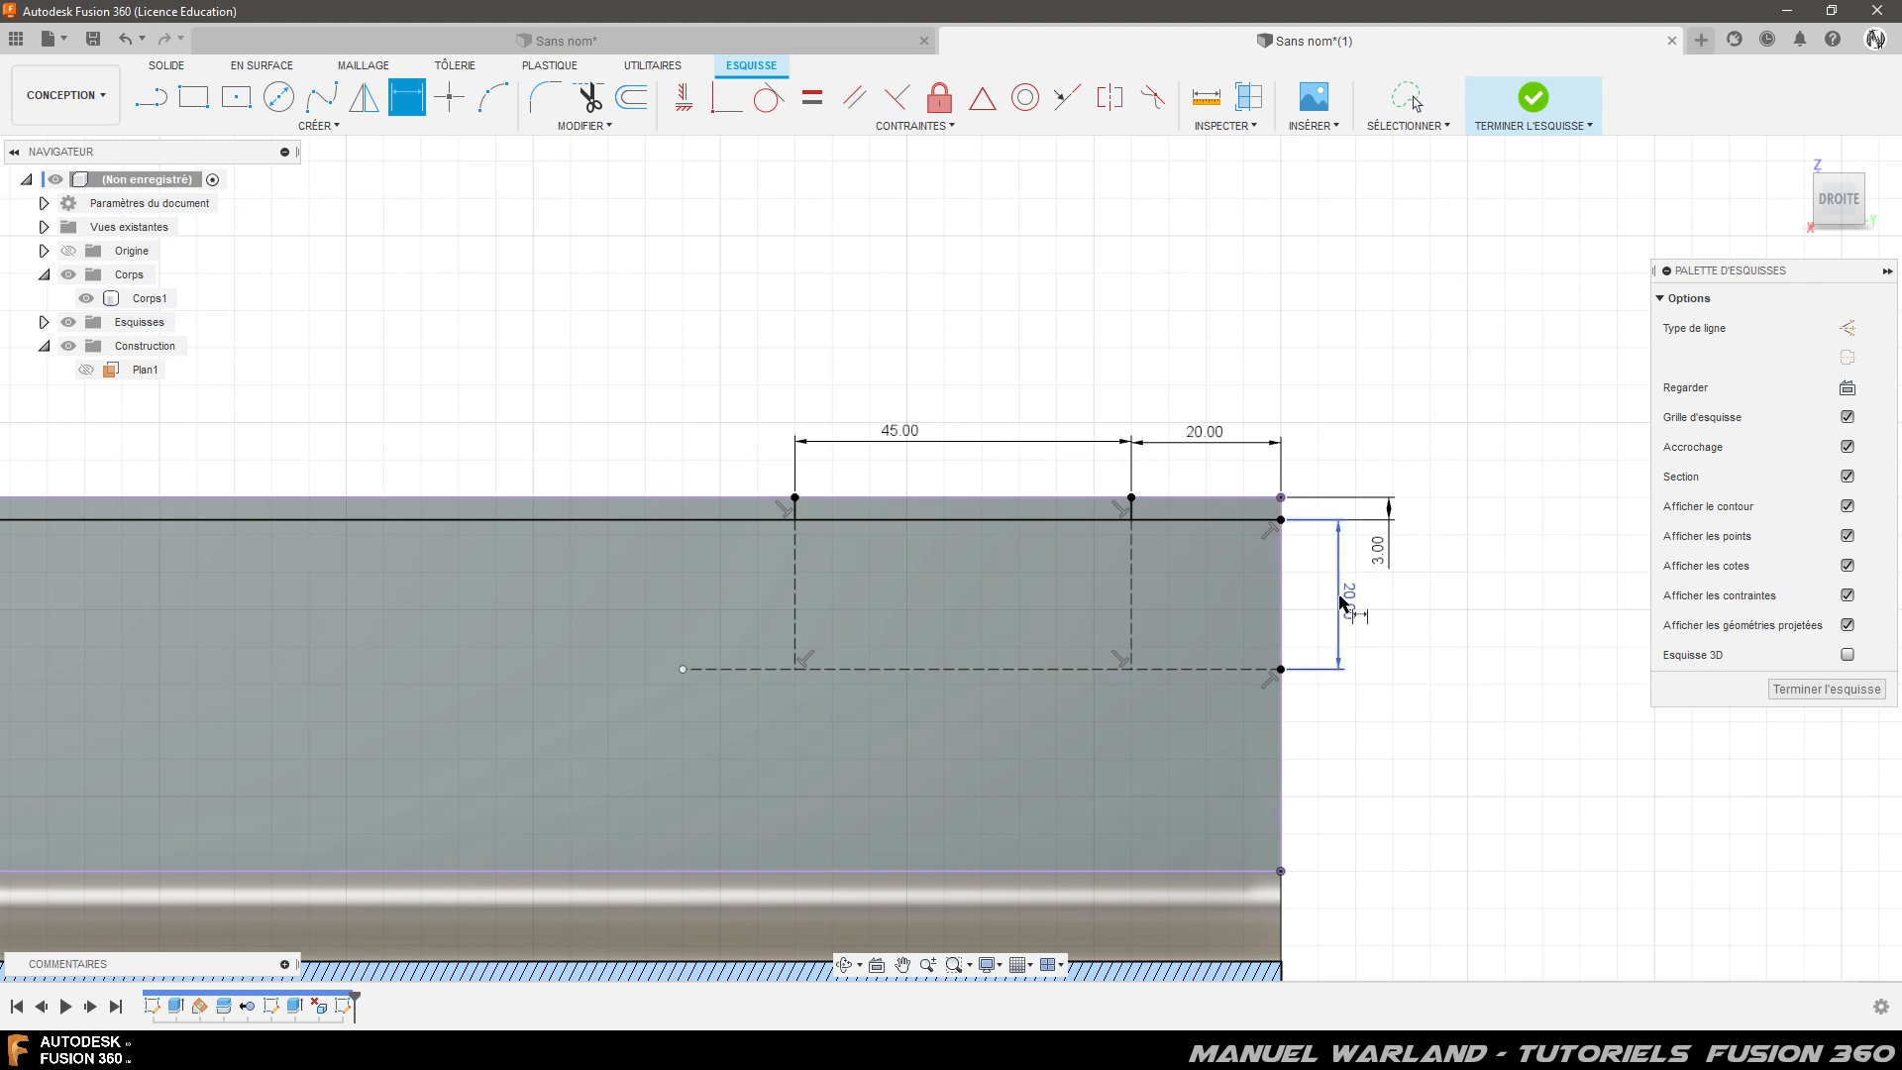
- Draw a 10 × 10 mm rectangle up and rearward from the intersection of the front vertical and horizontal construction lines
{"action": "key", "text": "r"}
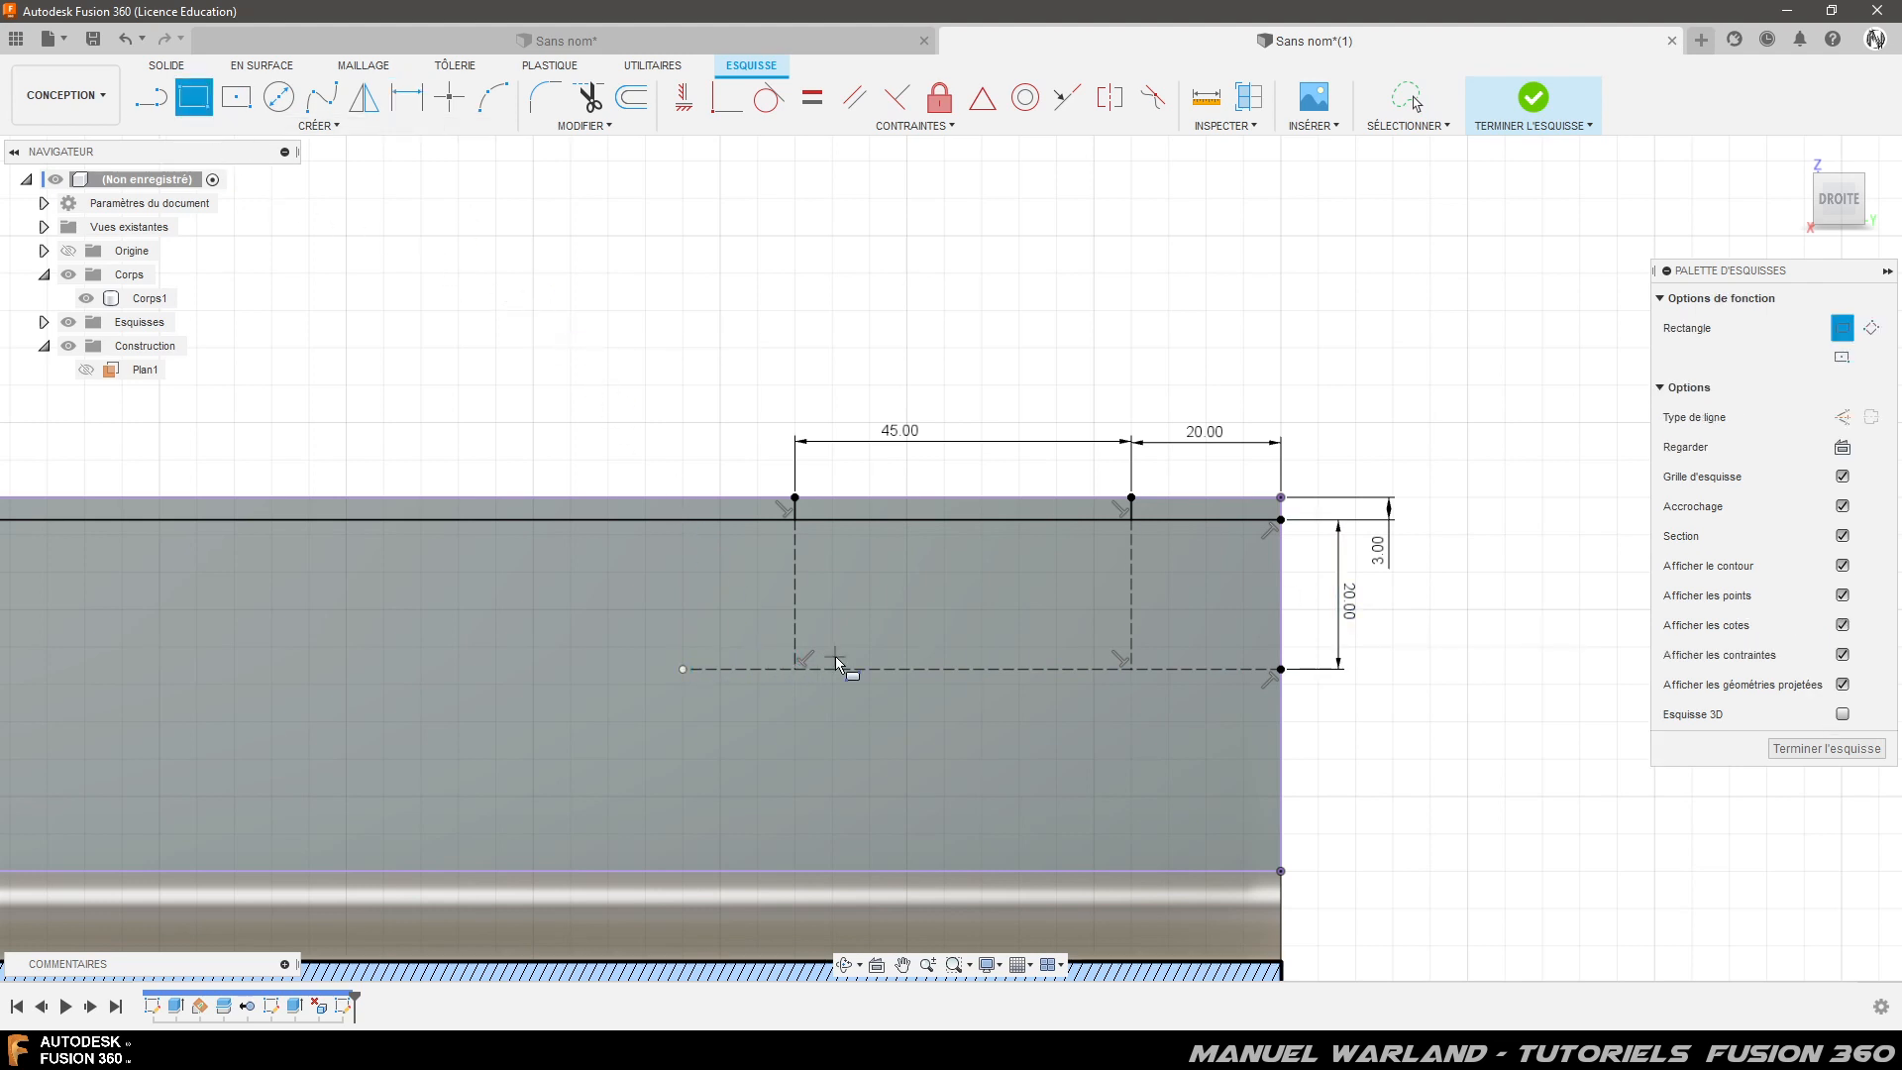
{"action": "left_click", "coordinate": [796, 671]}
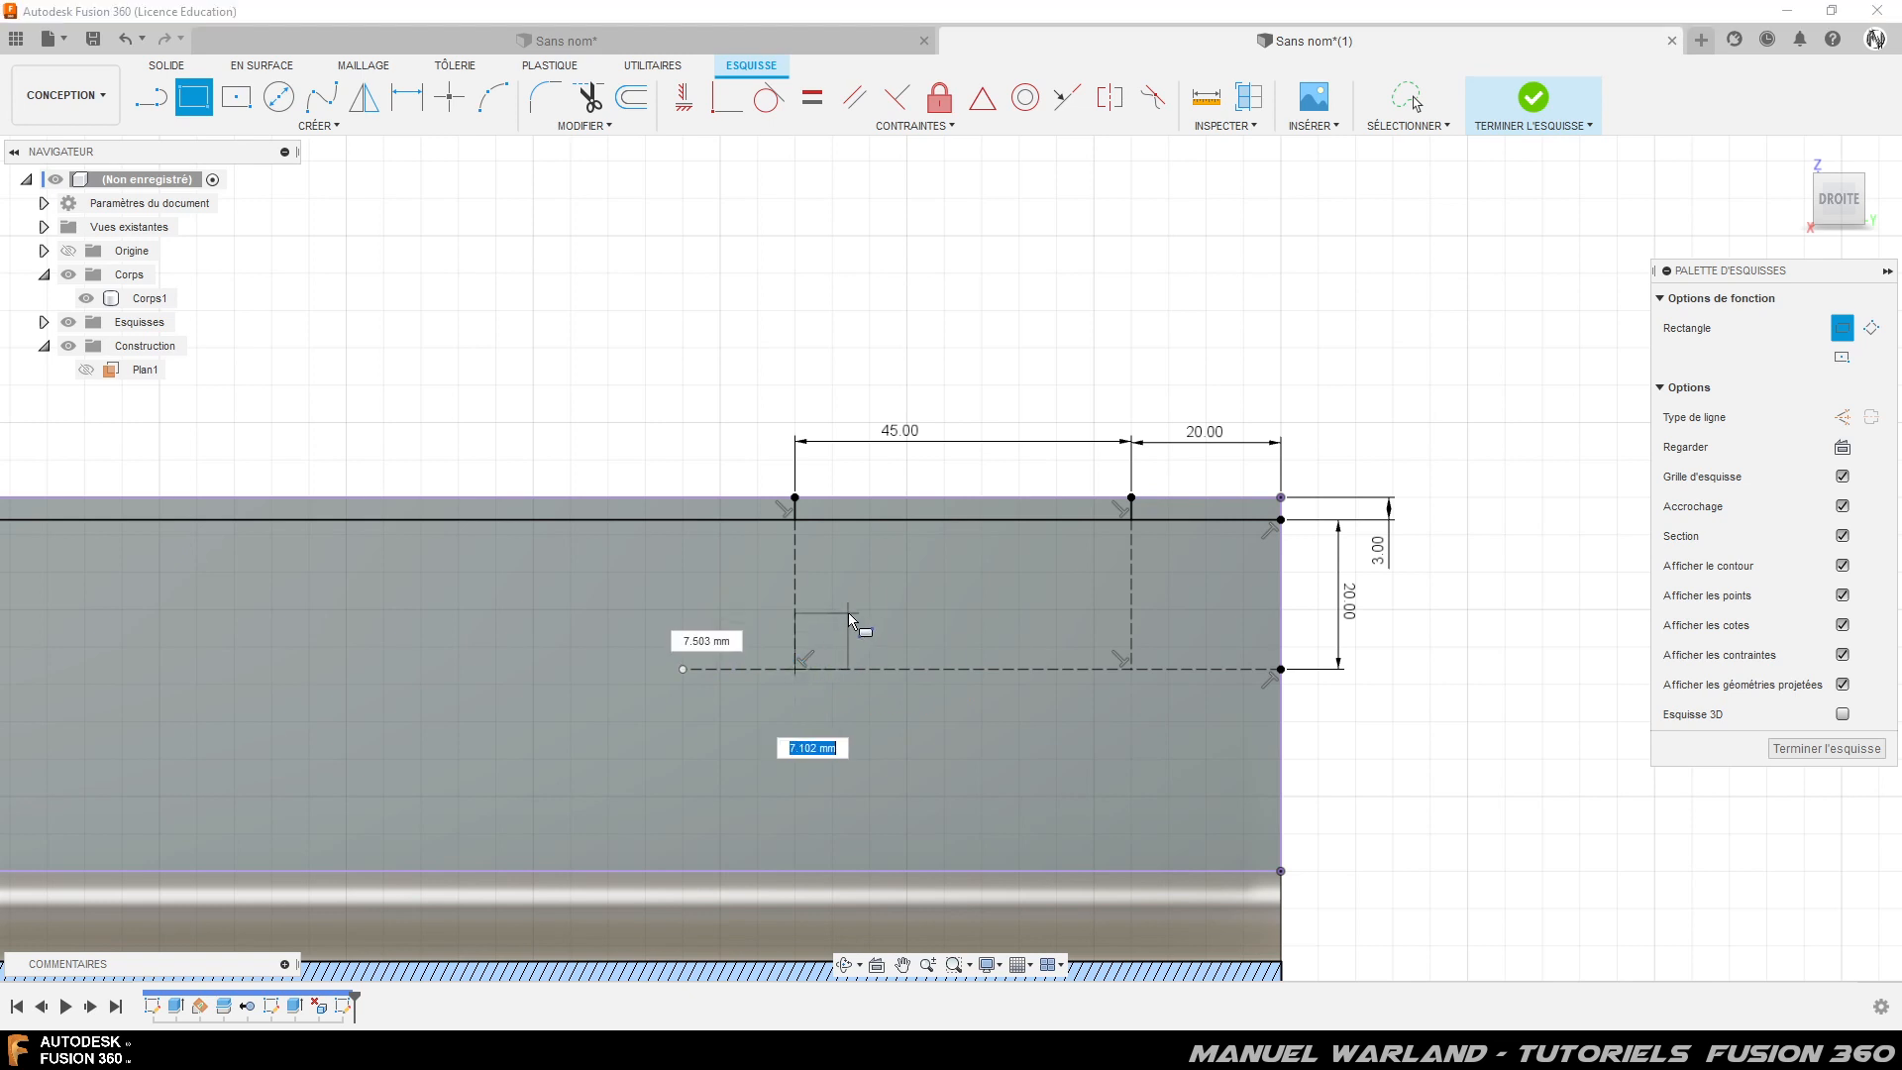
{"action": "type", "text": "10"}
{"action": "key", "text": "Tab"}
{"action": "type", "text": "10"}
{"action": "key", "text": "Tab"}
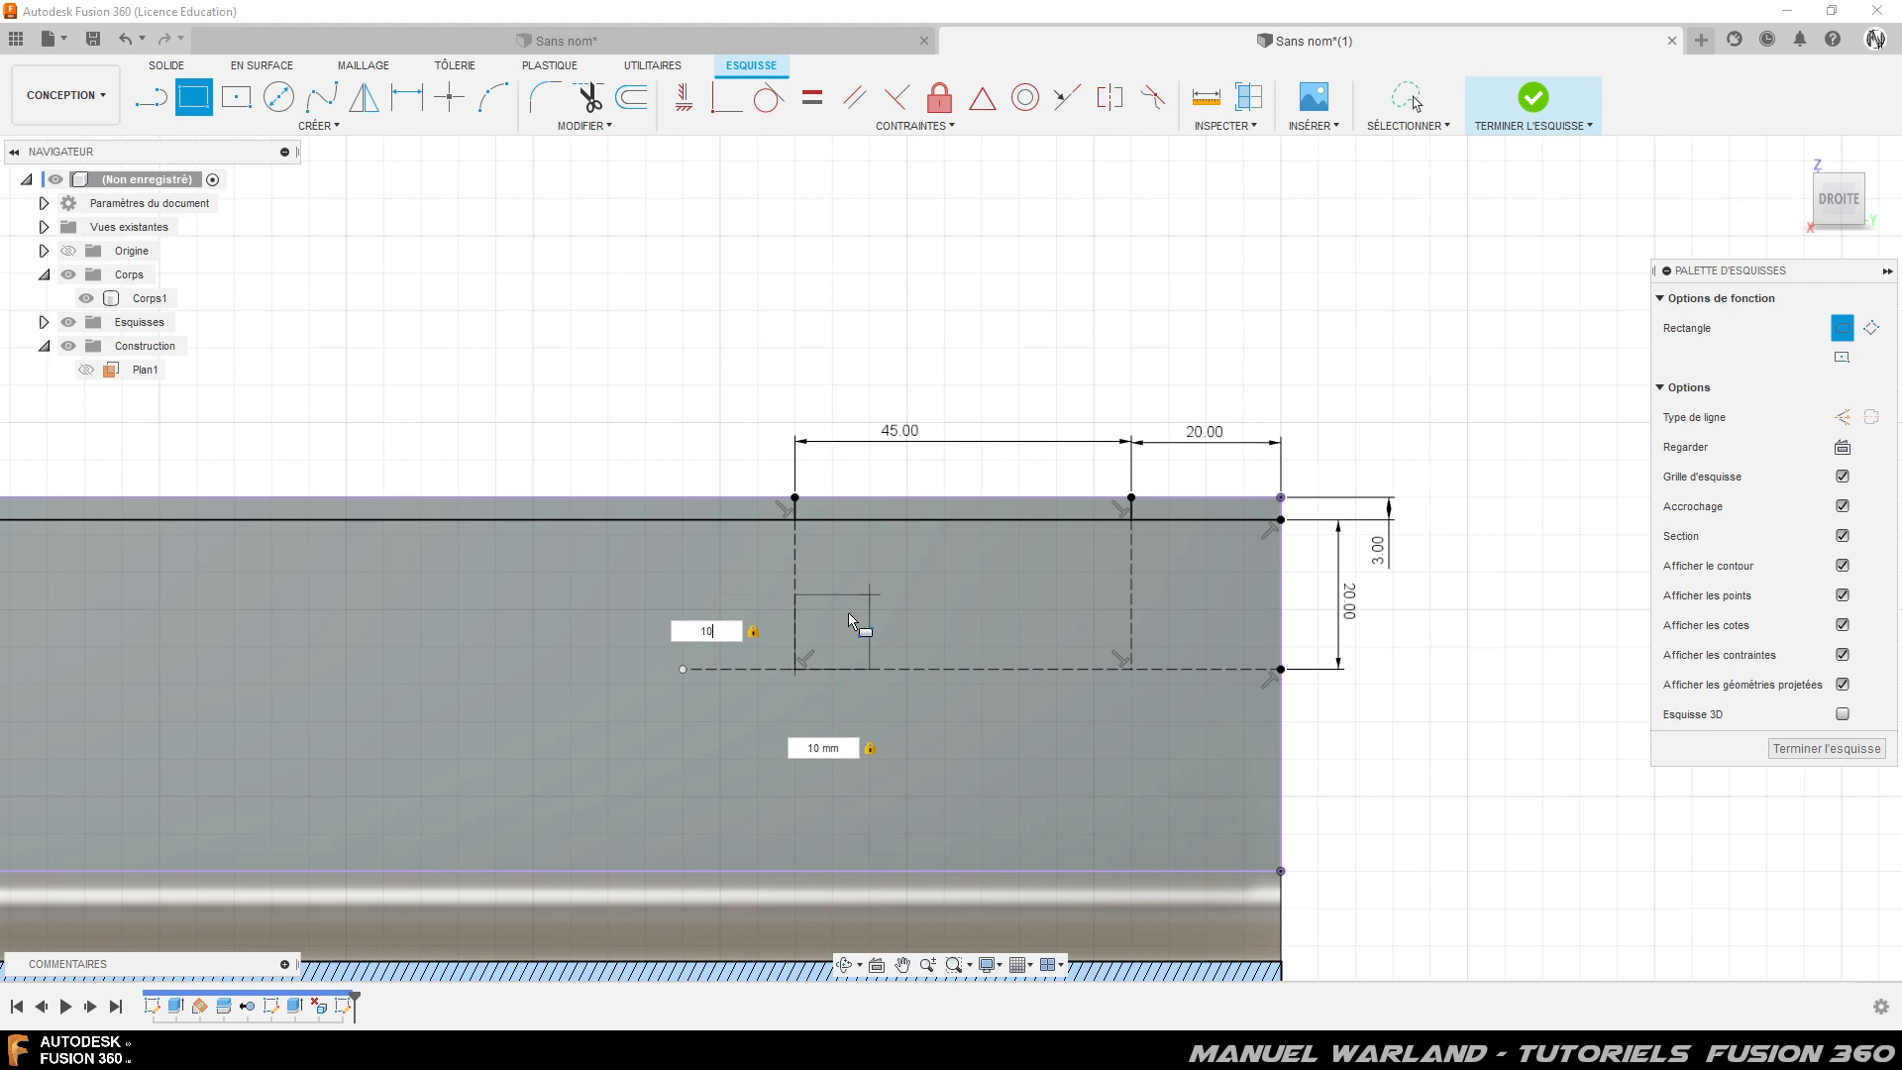
{"action": "key", "text": "Return"}
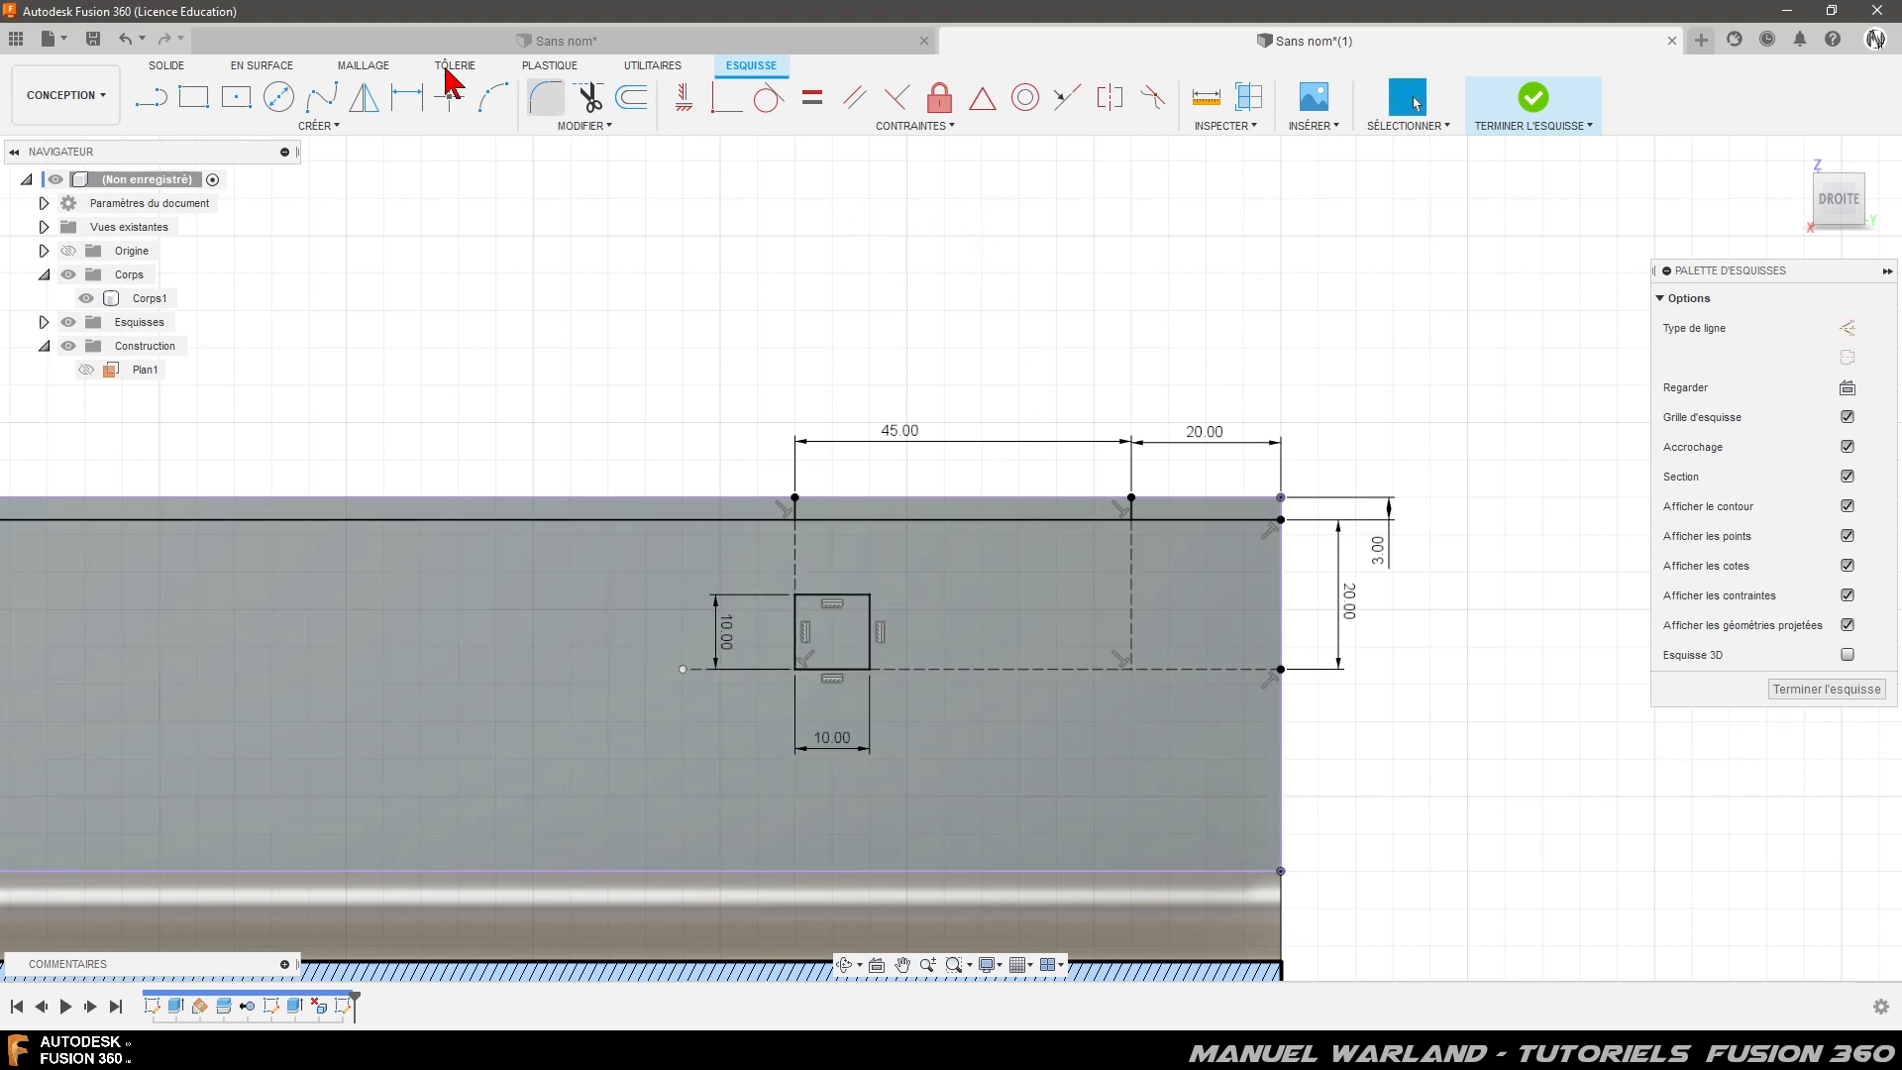
- Draw a 10 × 10 mm rectangle up and forward from the intersection of the rear vertical and horizontal construction lines
{"action": "left_click", "coordinate": [193, 96]}
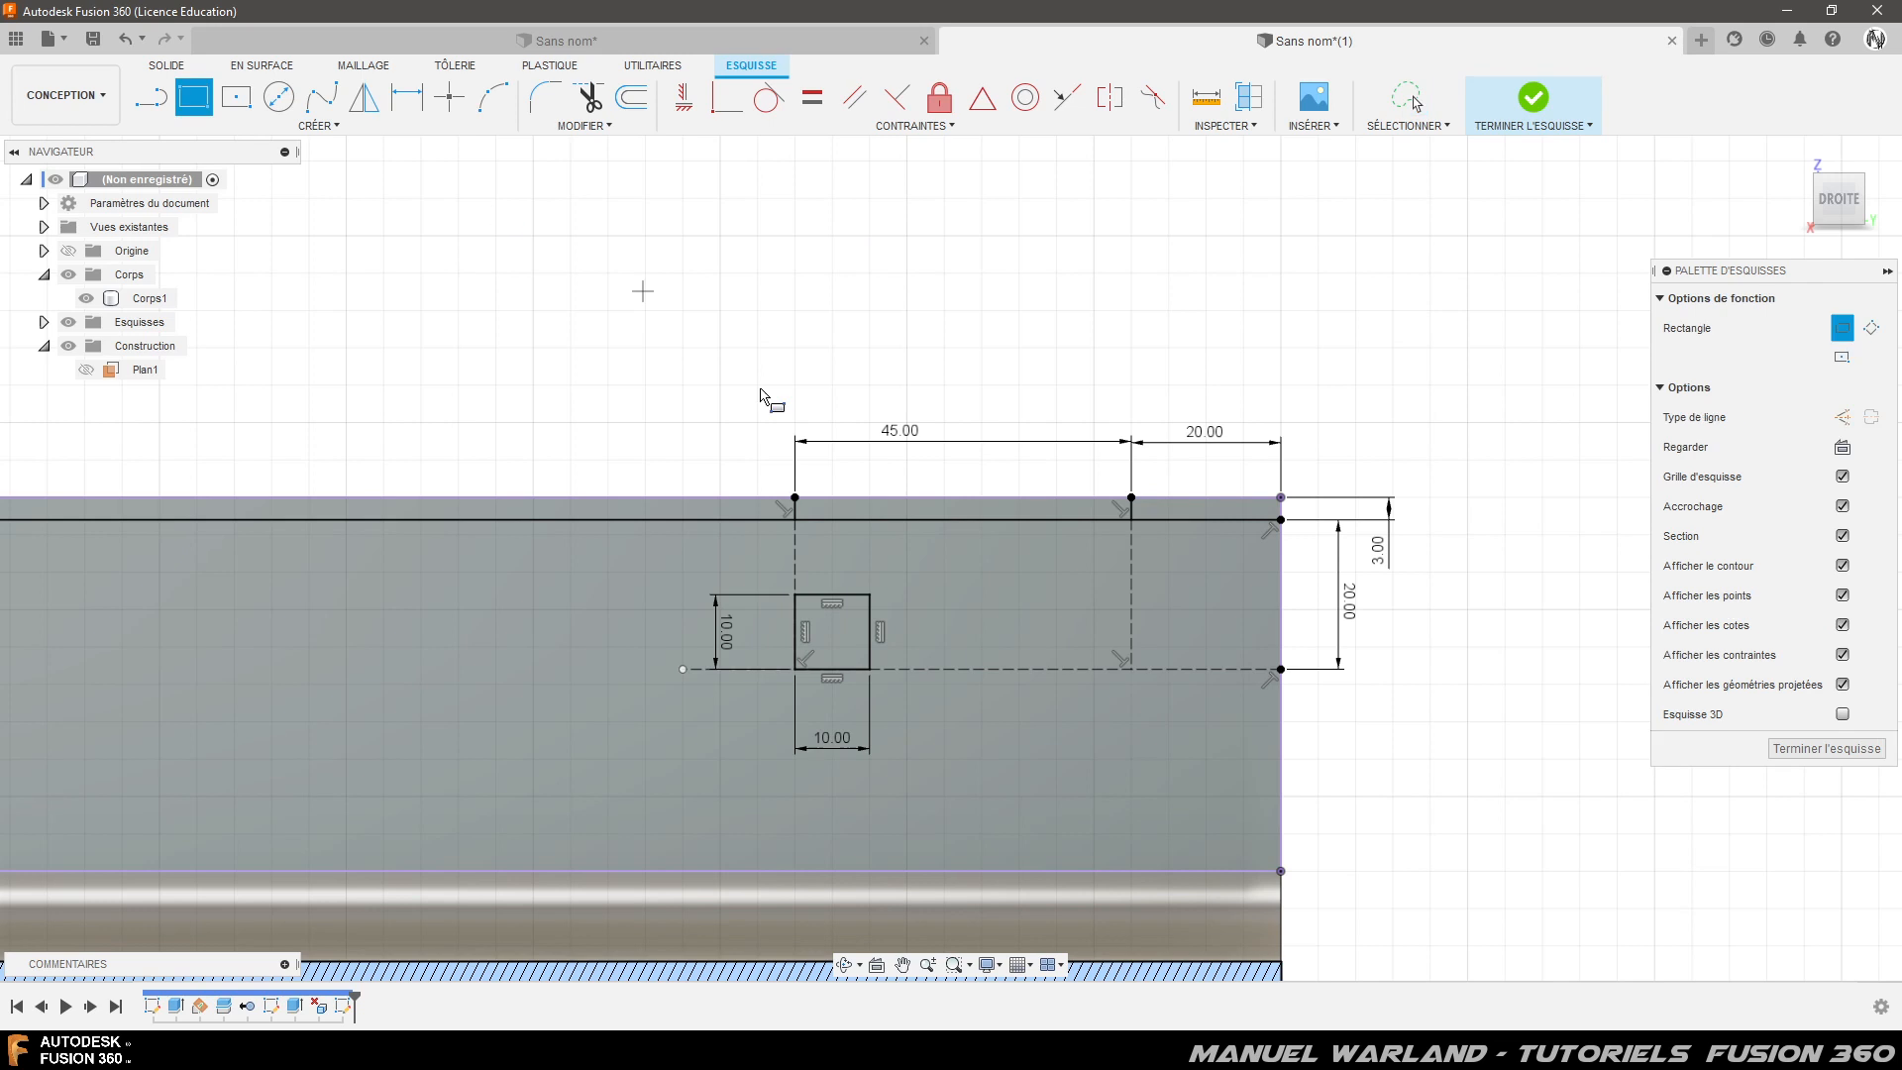
{"action": "left_click", "coordinate": [1134, 668]}
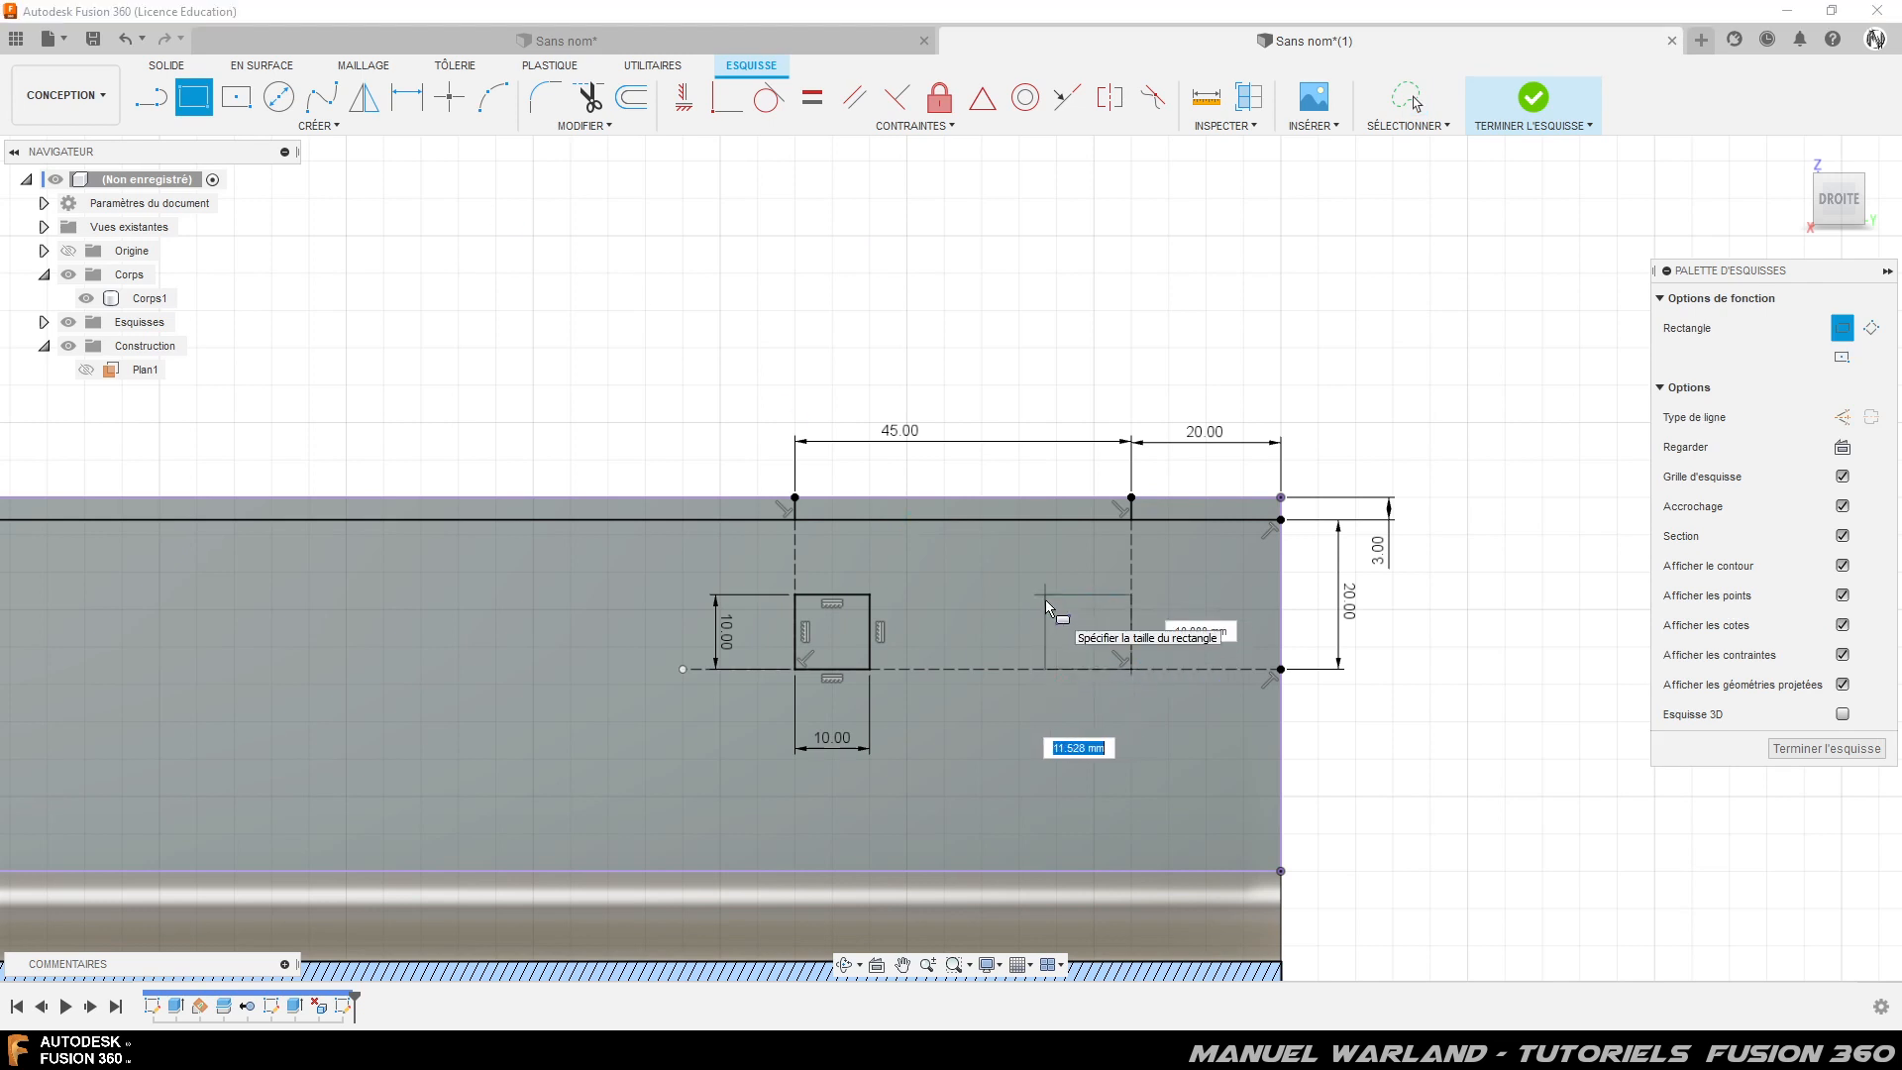
{"action": "type", "text": "10"}
{"action": "key", "text": "Tab"}
{"action": "type", "text": "10"}
{"action": "left_click", "coordinate": [1045, 600]}
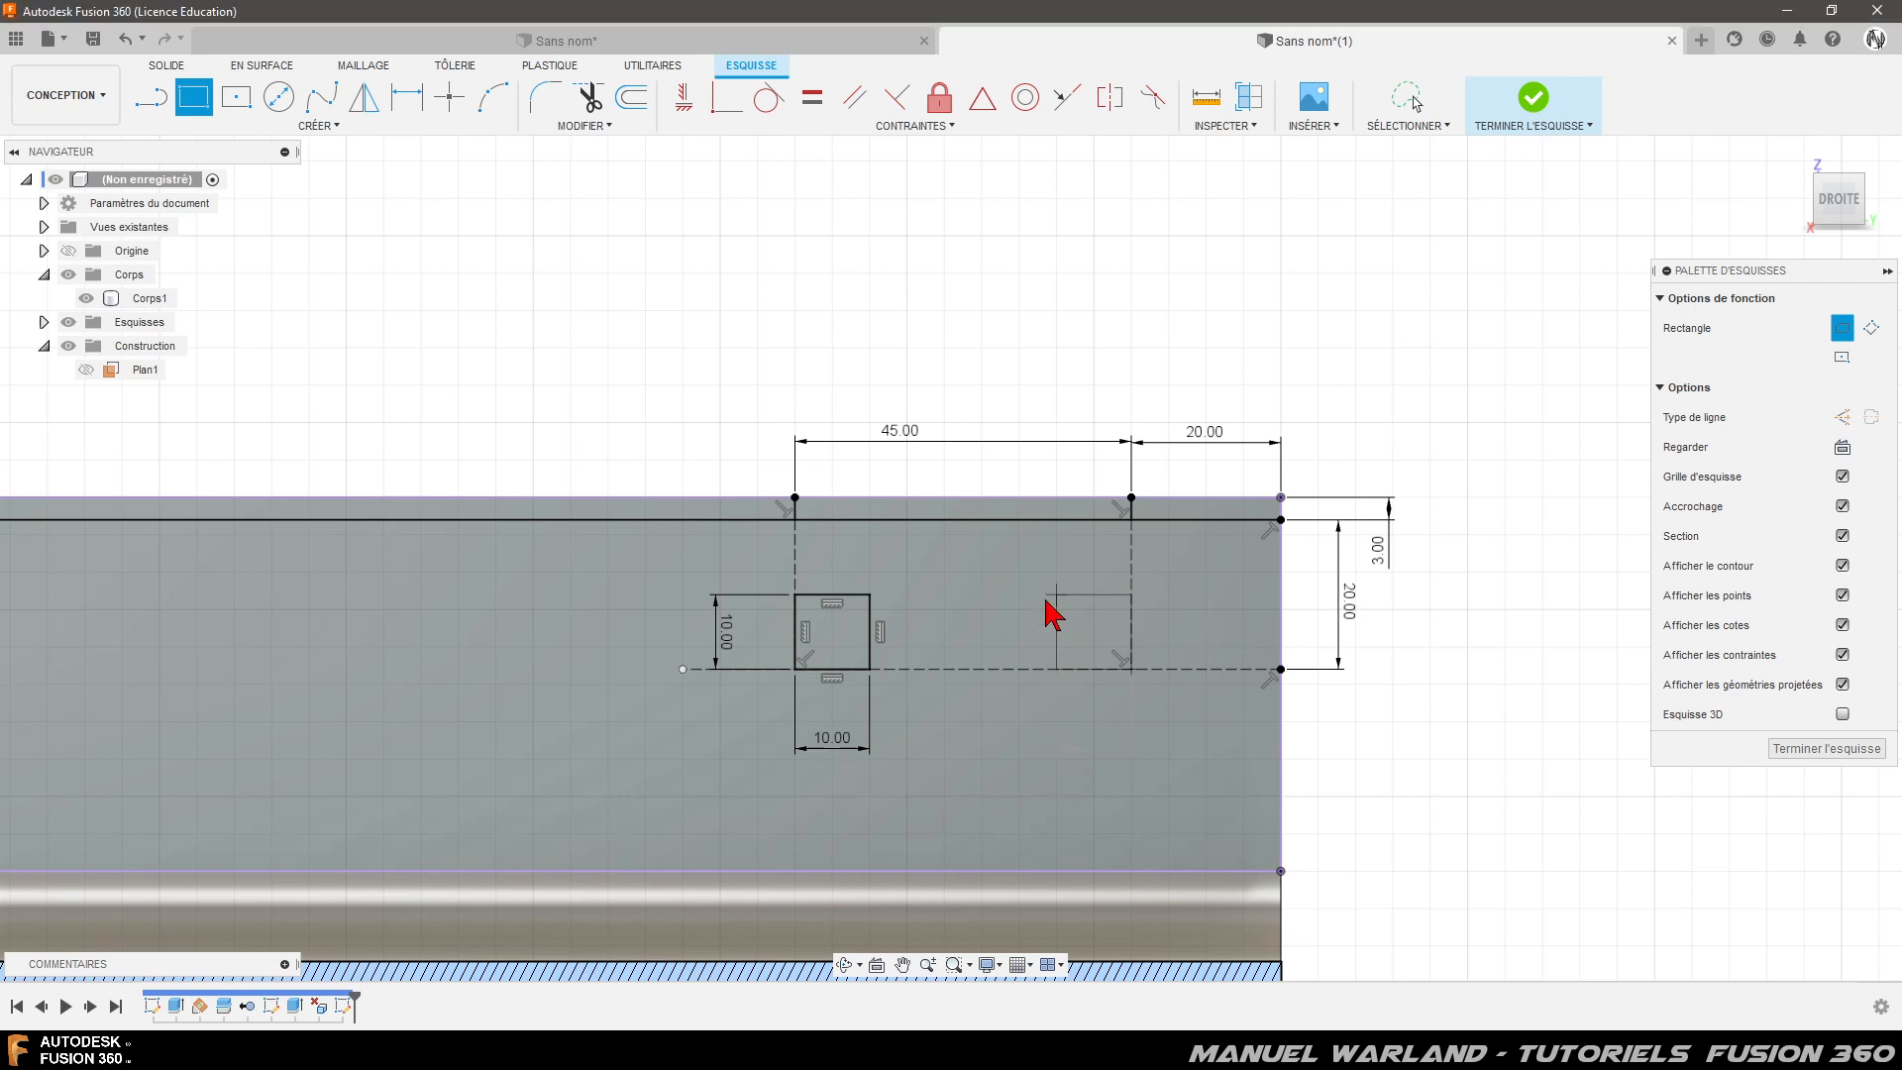
{"action": "key", "text": "Escape"}
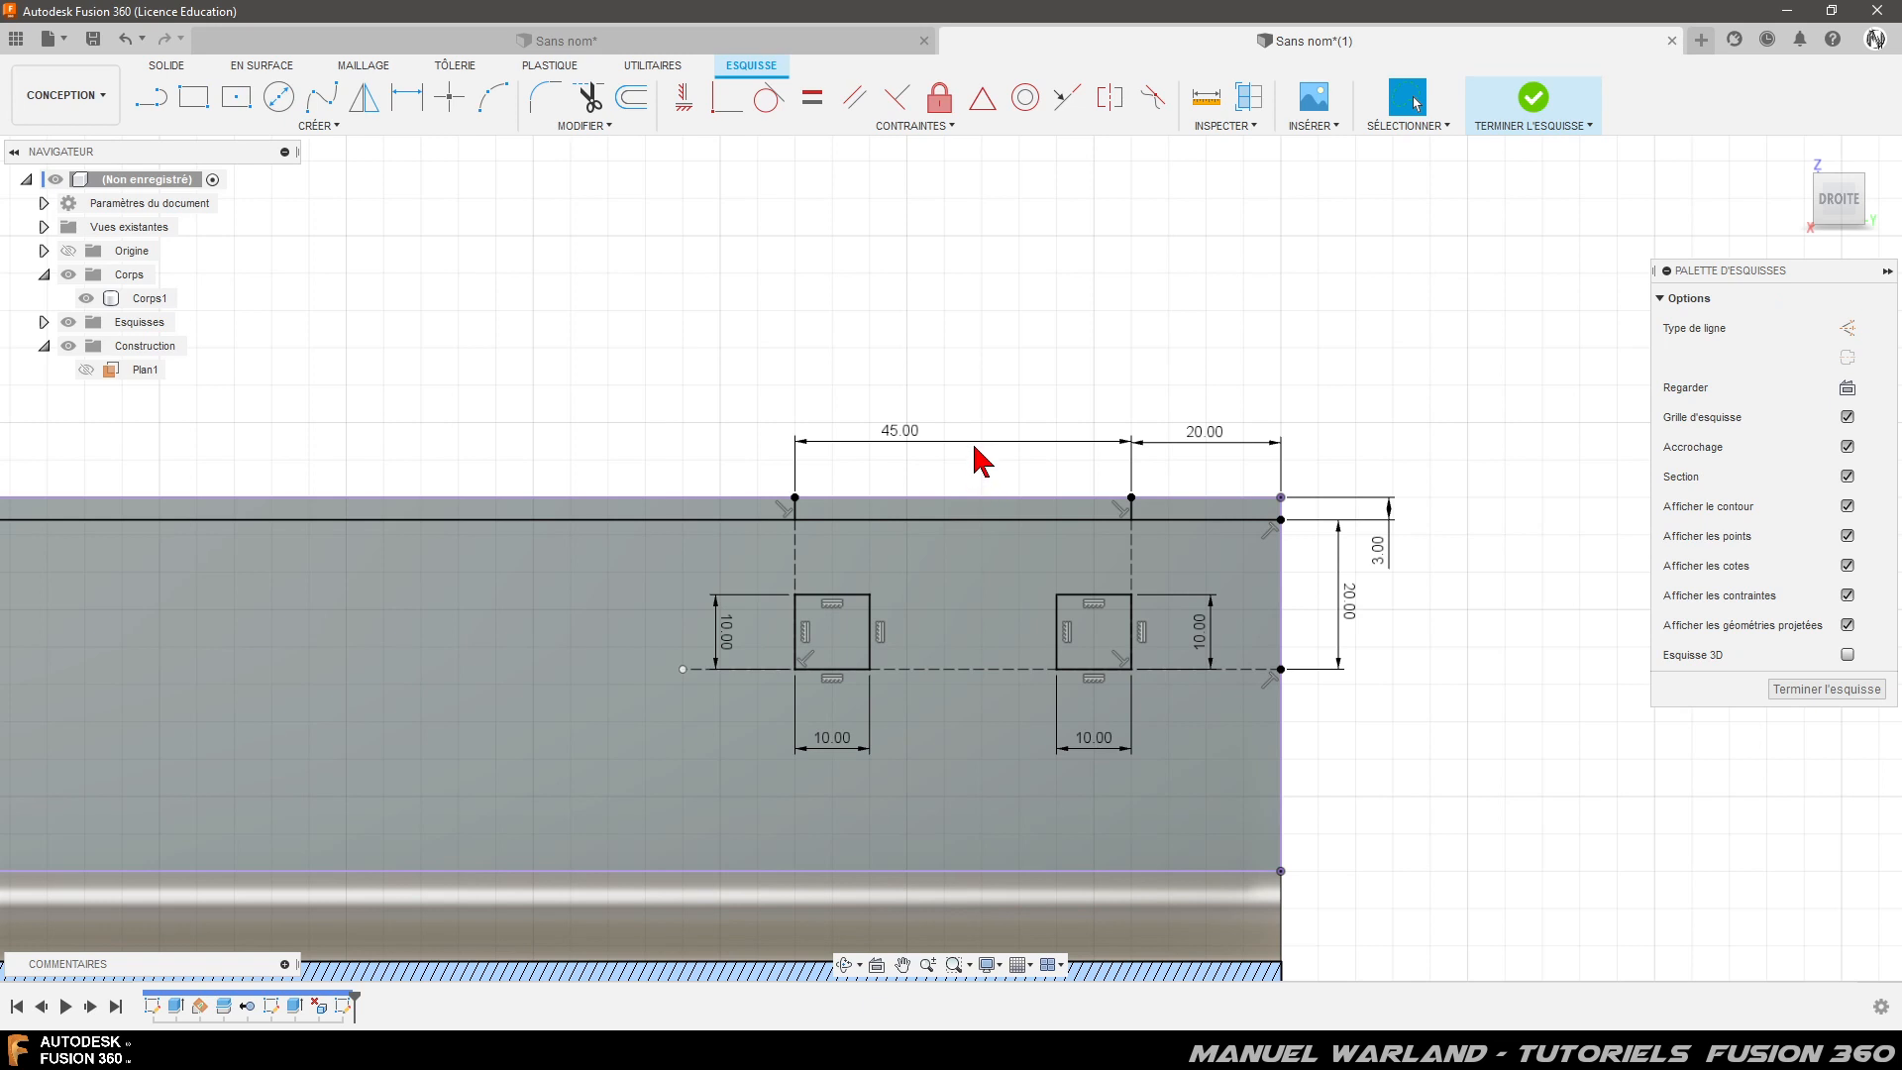
- Finish the wall sketch containing the triangular support and the two rear squares
{"action": "scroll", "coordinate": [989, 323], "scroll_direction": "down", "scroll_amount": 5}
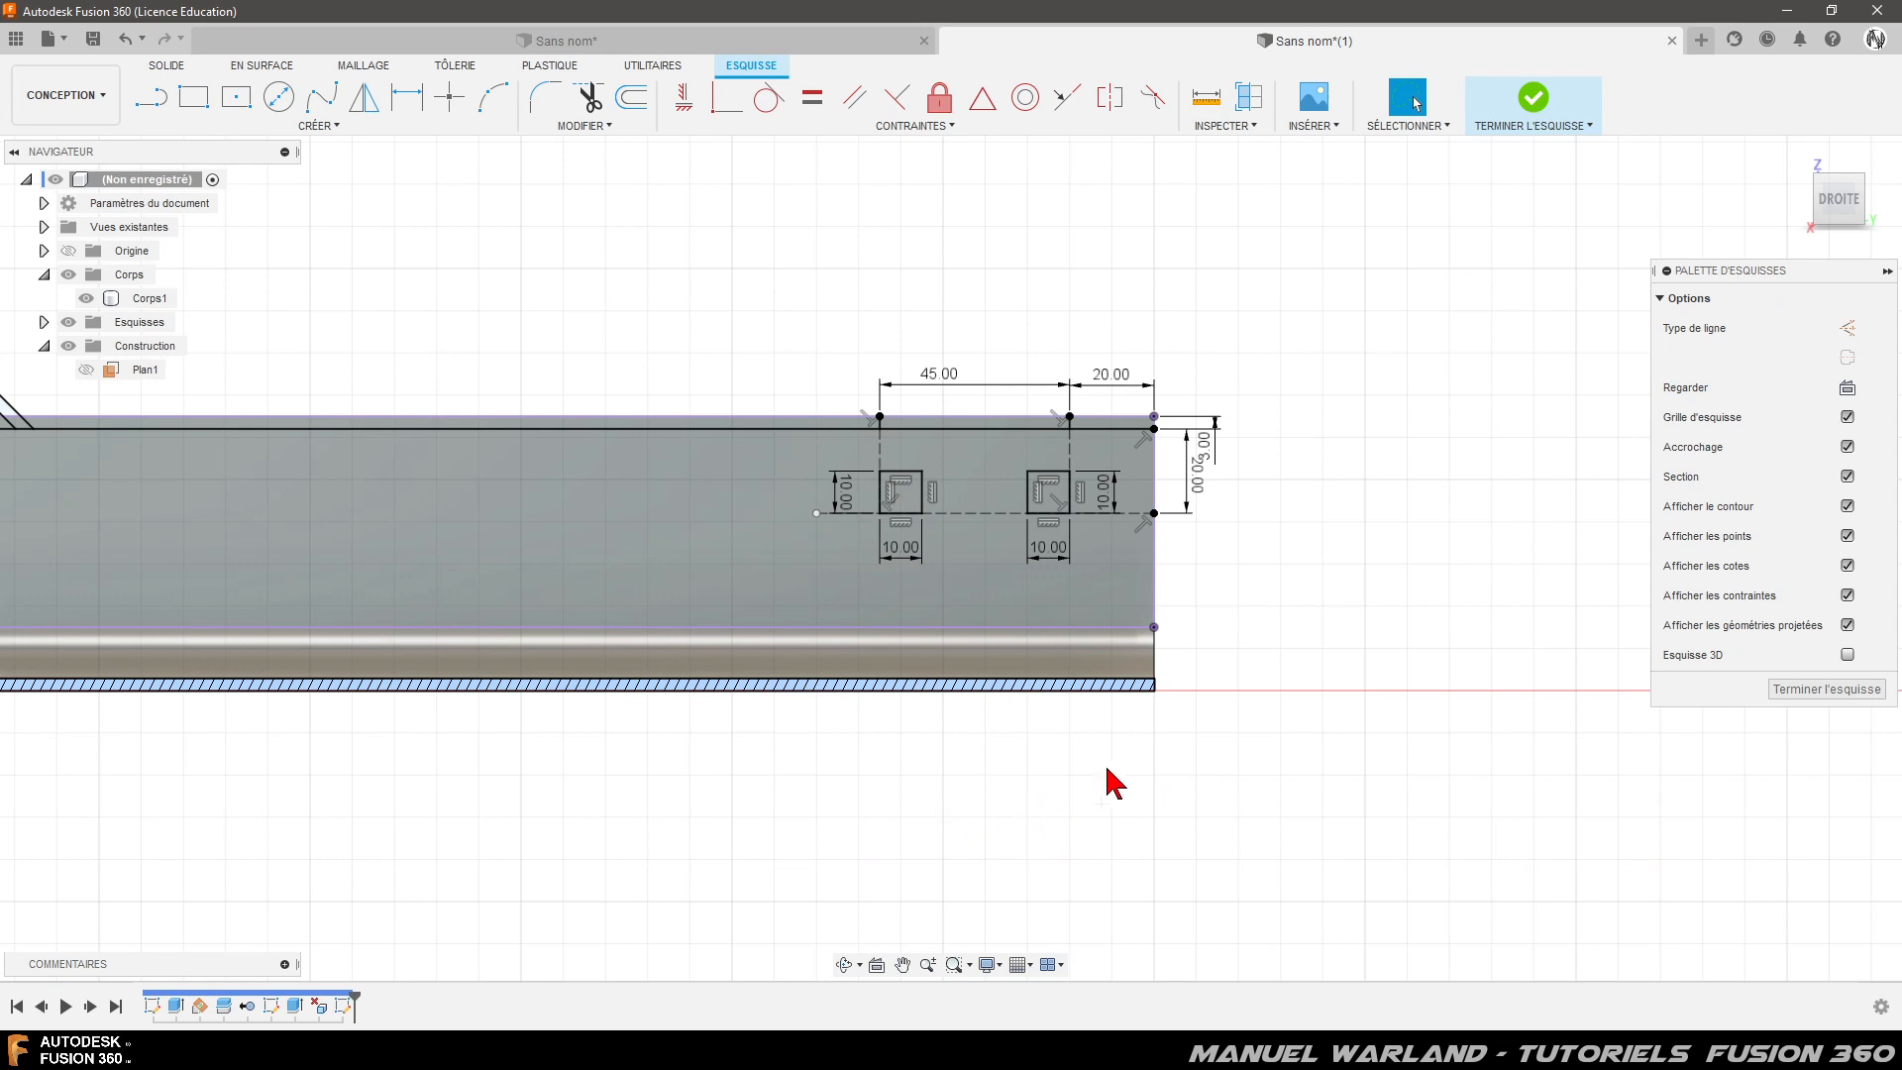
{"action": "scroll", "coordinate": [1178, 748], "scroll_direction": "down", "scroll_amount": 3}
{"action": "scroll", "coordinate": [1074, 331], "scroll_direction": "down", "scroll_amount": 1}
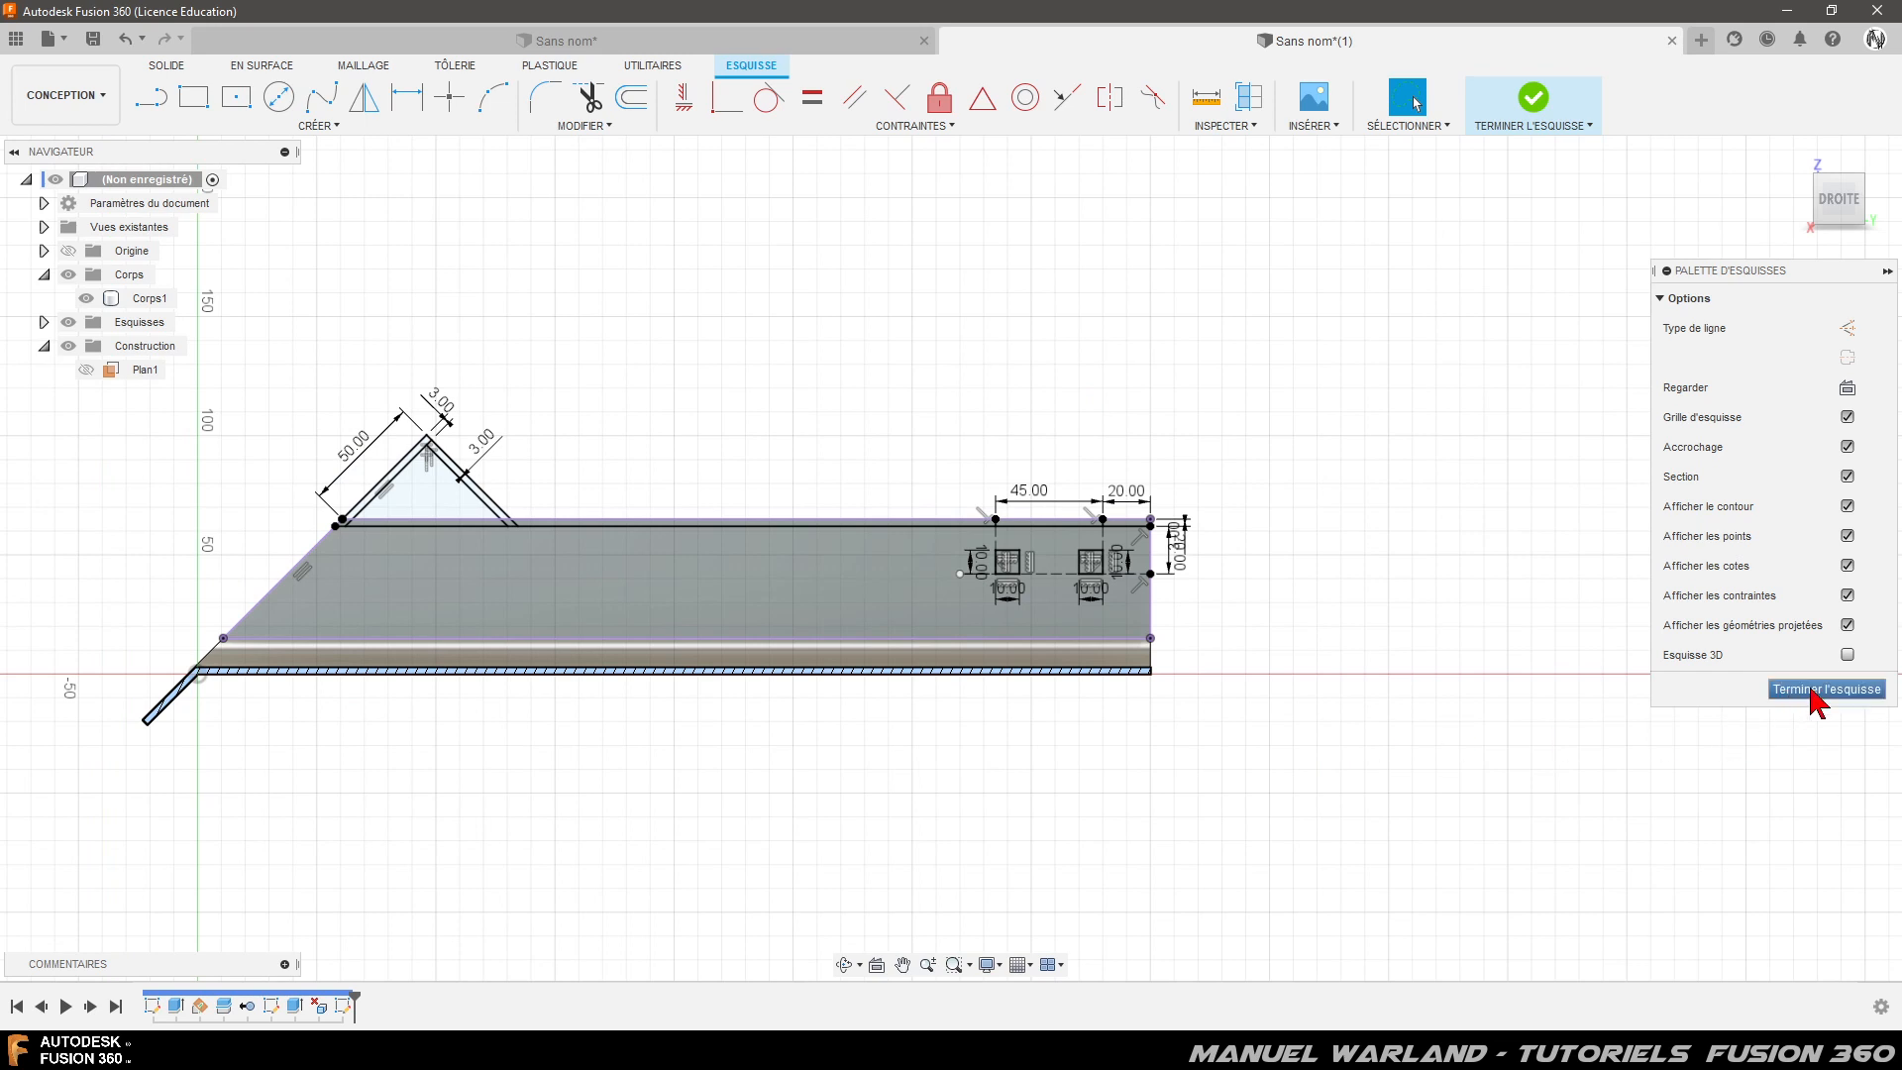
{"action": "left_click", "coordinate": [1813, 691]}
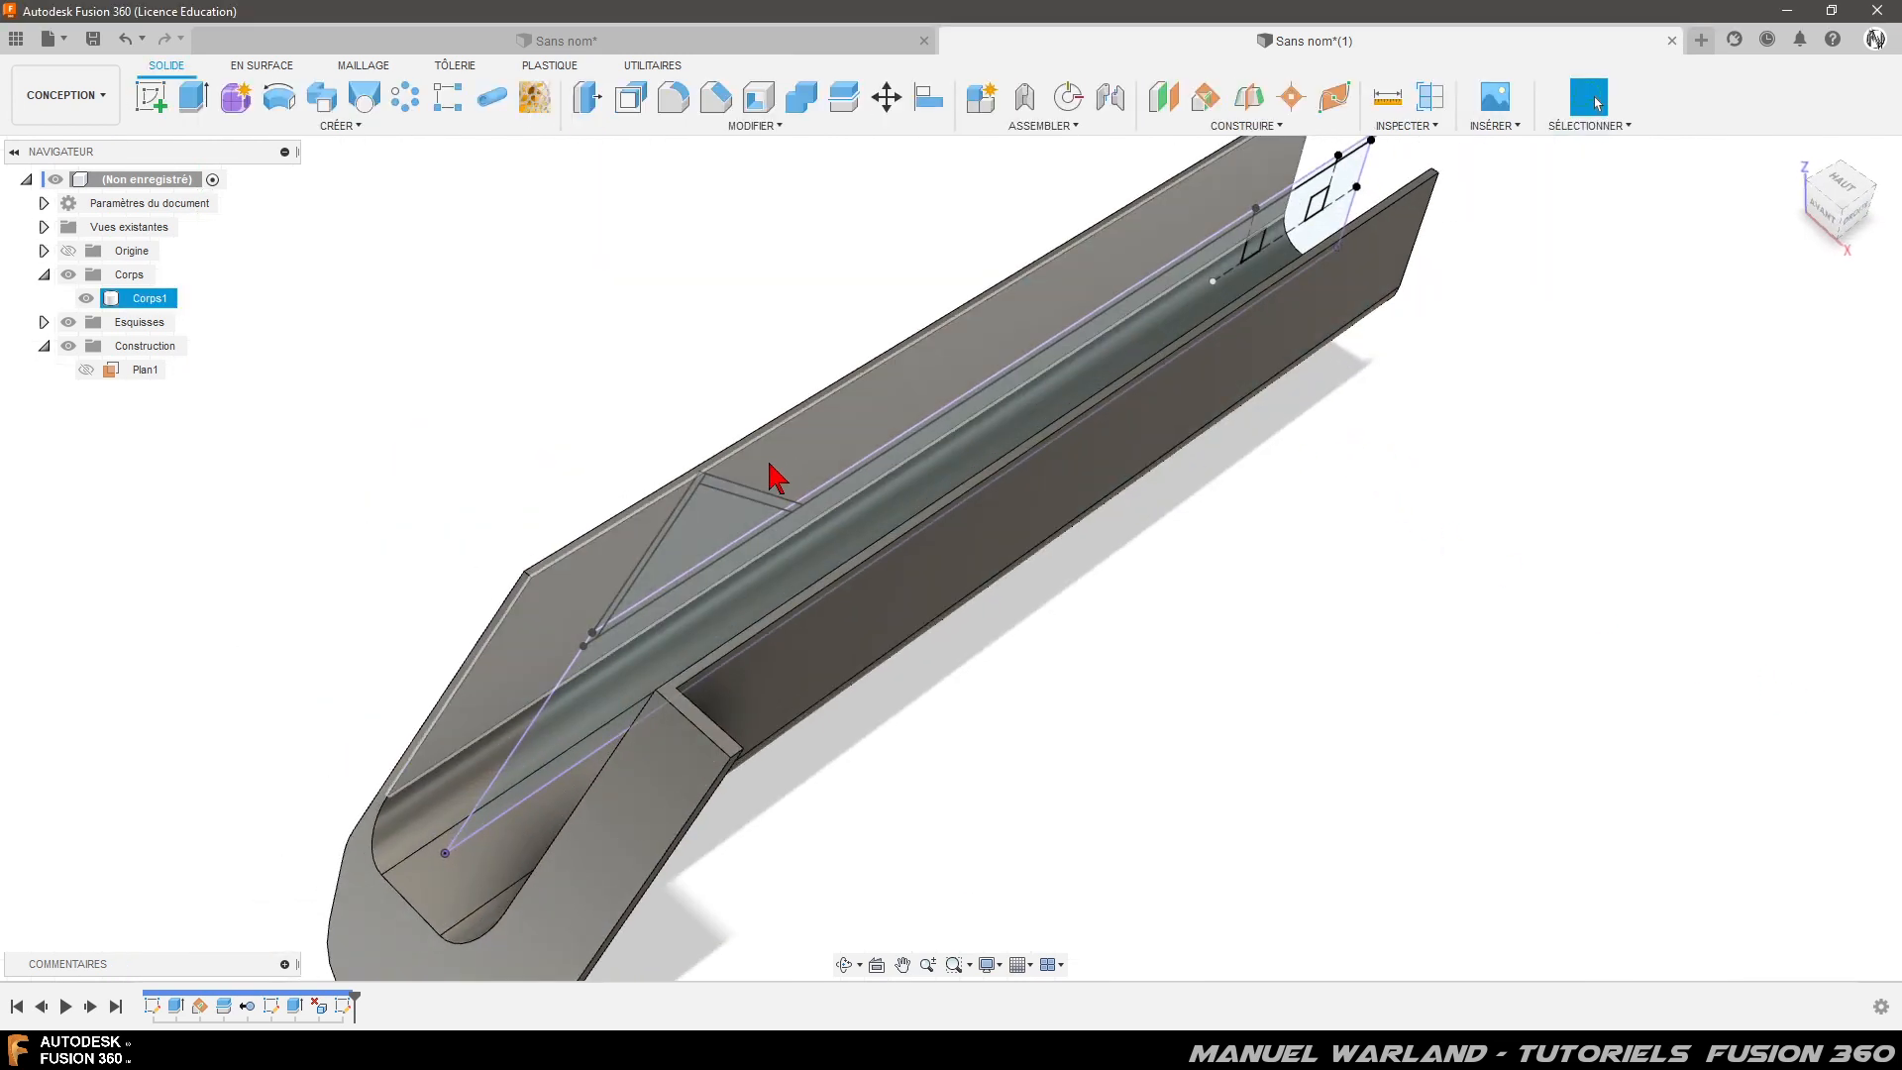
- Start an extrusion of the triangle's front sloped strip, using the adjacent side wall's inner face as its start object
{"action": "scroll", "coordinate": [701, 496], "scroll_direction": "up", "scroll_amount": 6}
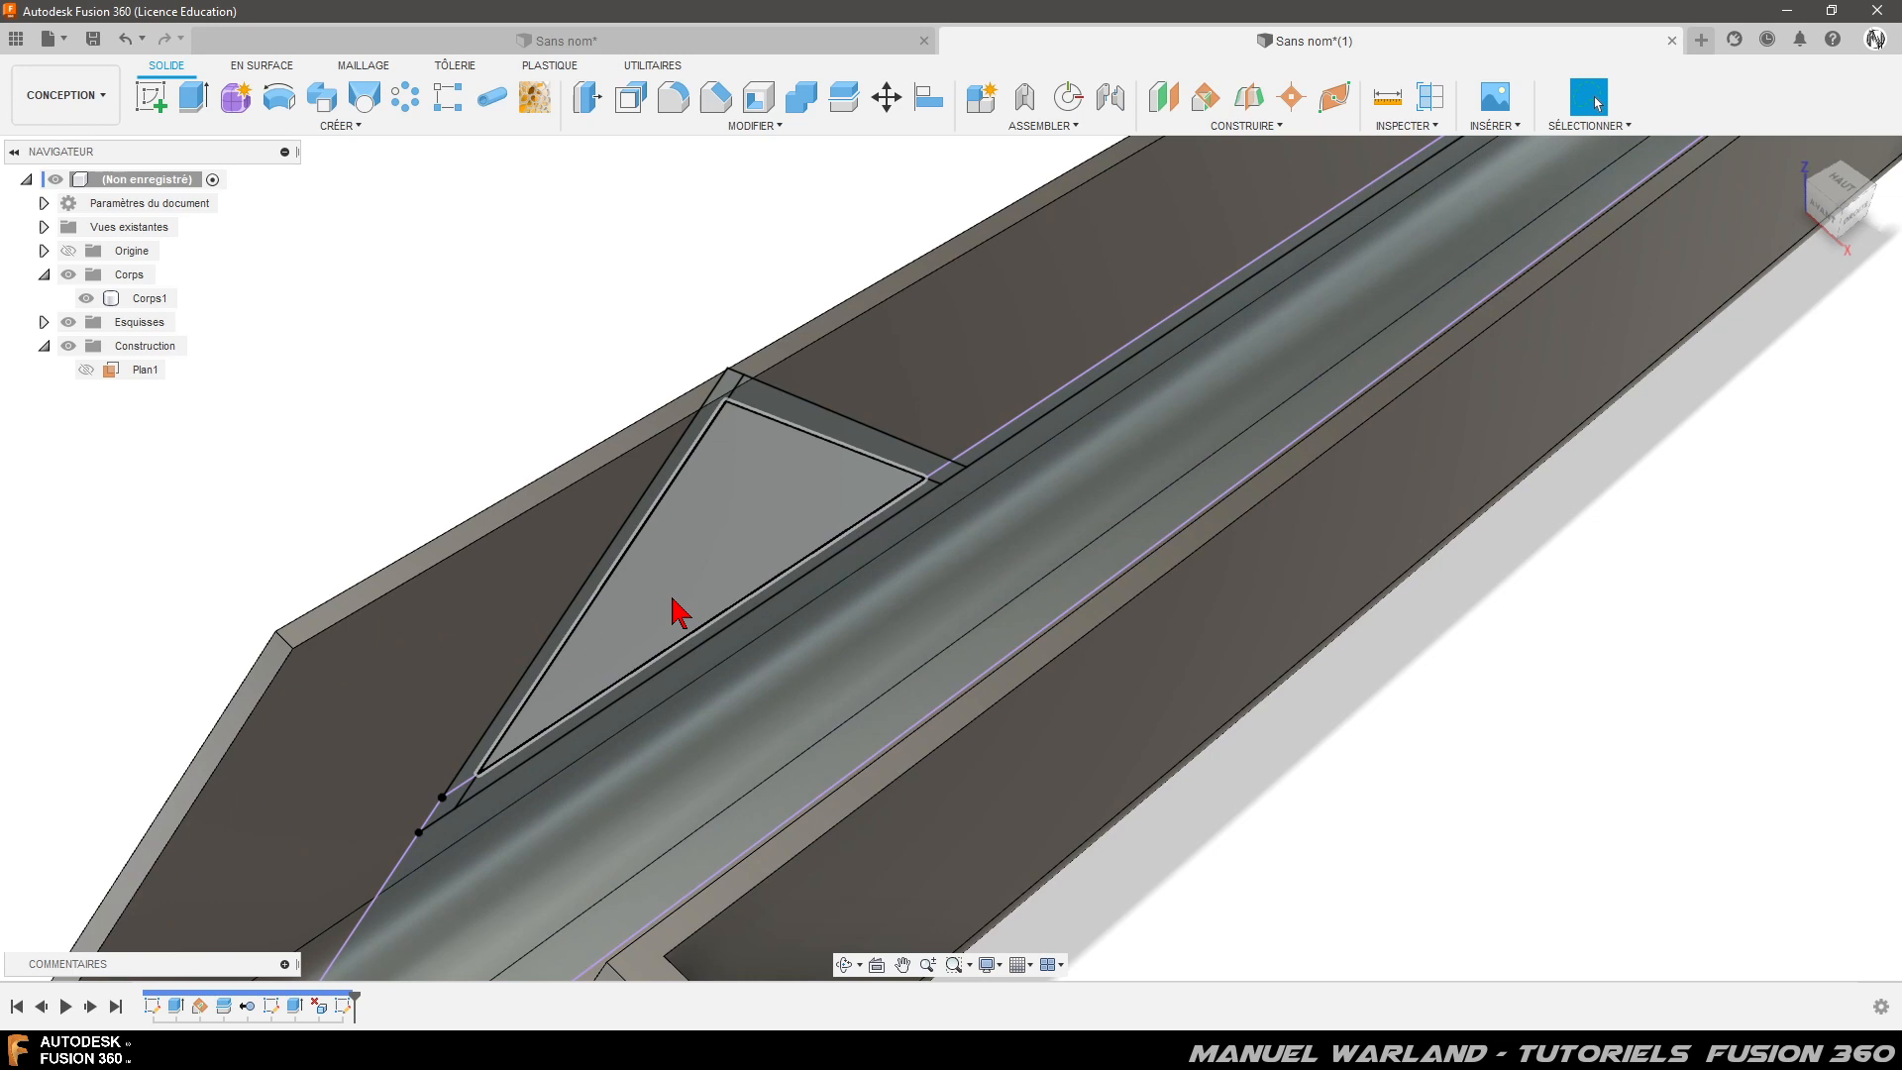
{"action": "left_click", "coordinate": [615, 556]}
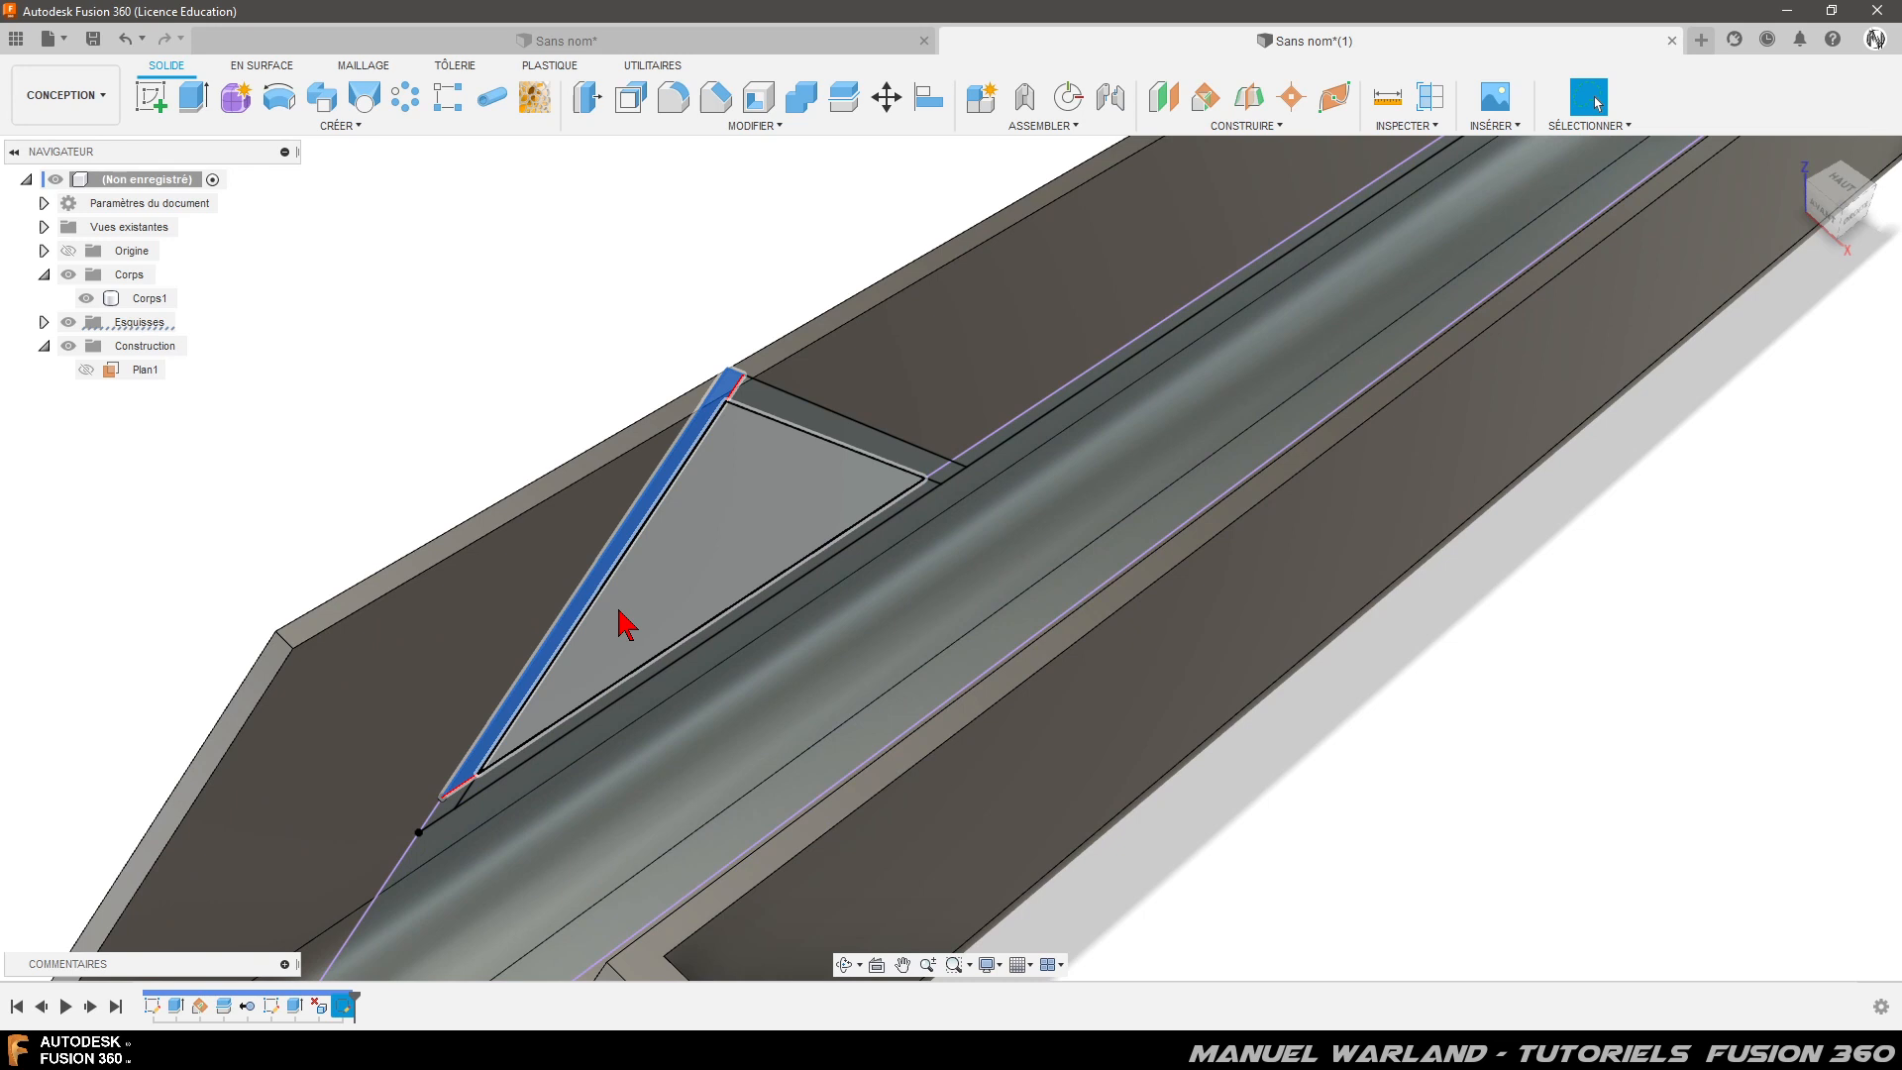
{"action": "scroll", "coordinate": [666, 561], "scroll_direction": "down", "scroll_amount": 2}
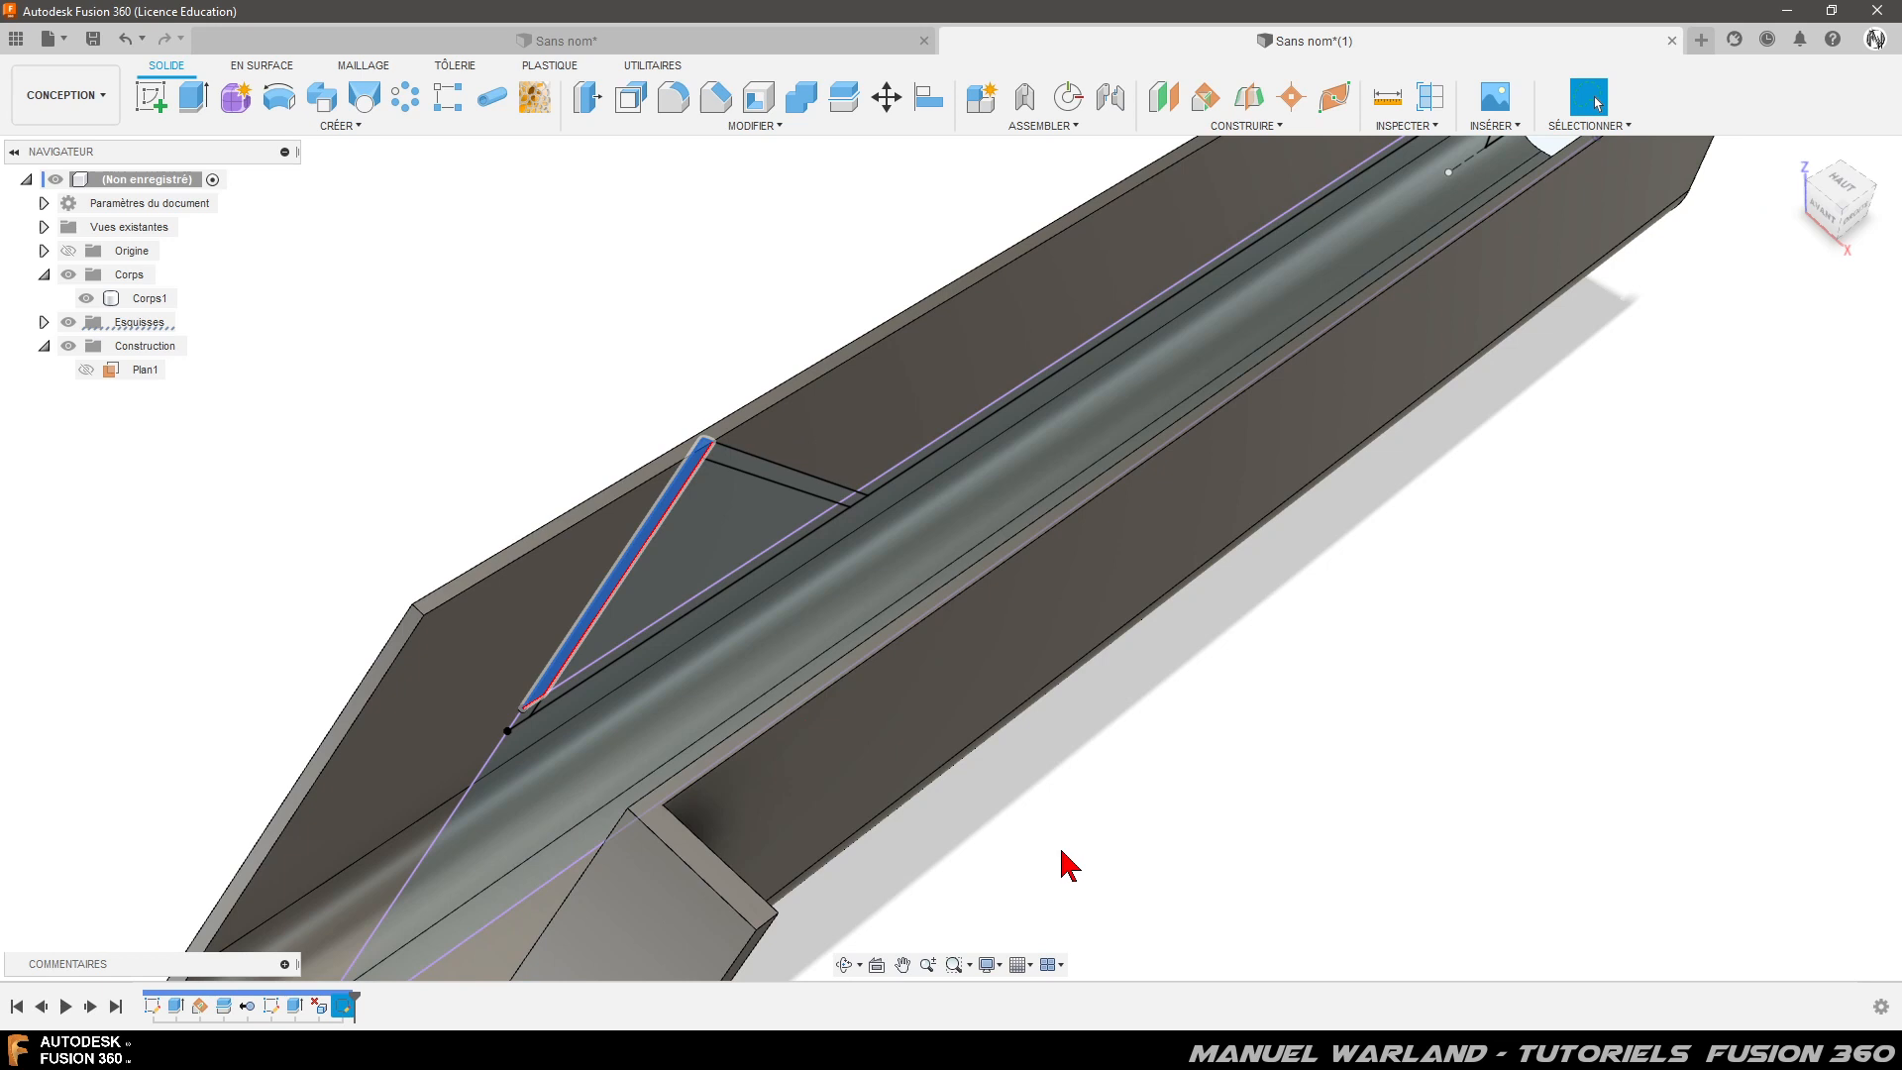
{"action": "middle_click_drag", "start_coordinate": [1026, 832], "coordinate": [1030, 515], "text": "shift"}
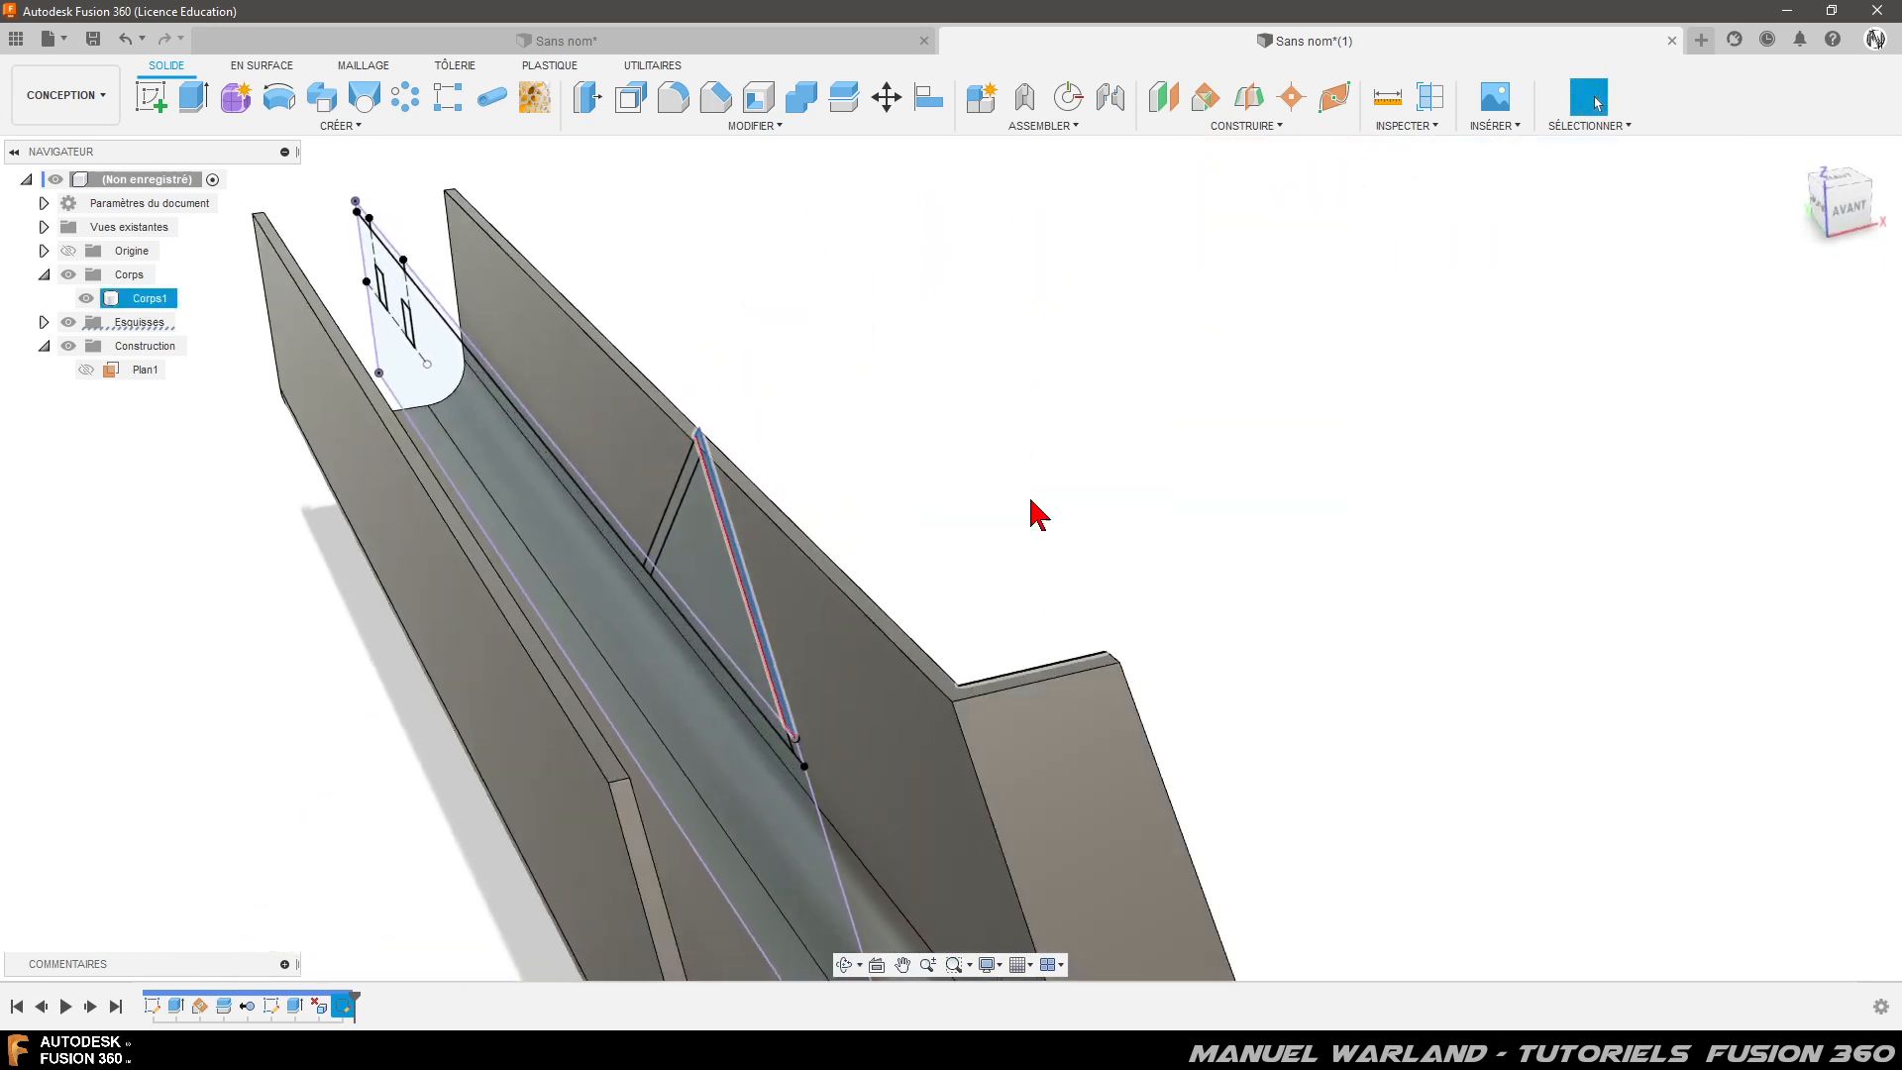
{"action": "left_click", "coordinate": [191, 104]}
{"action": "left_click", "coordinate": [1832, 364]}
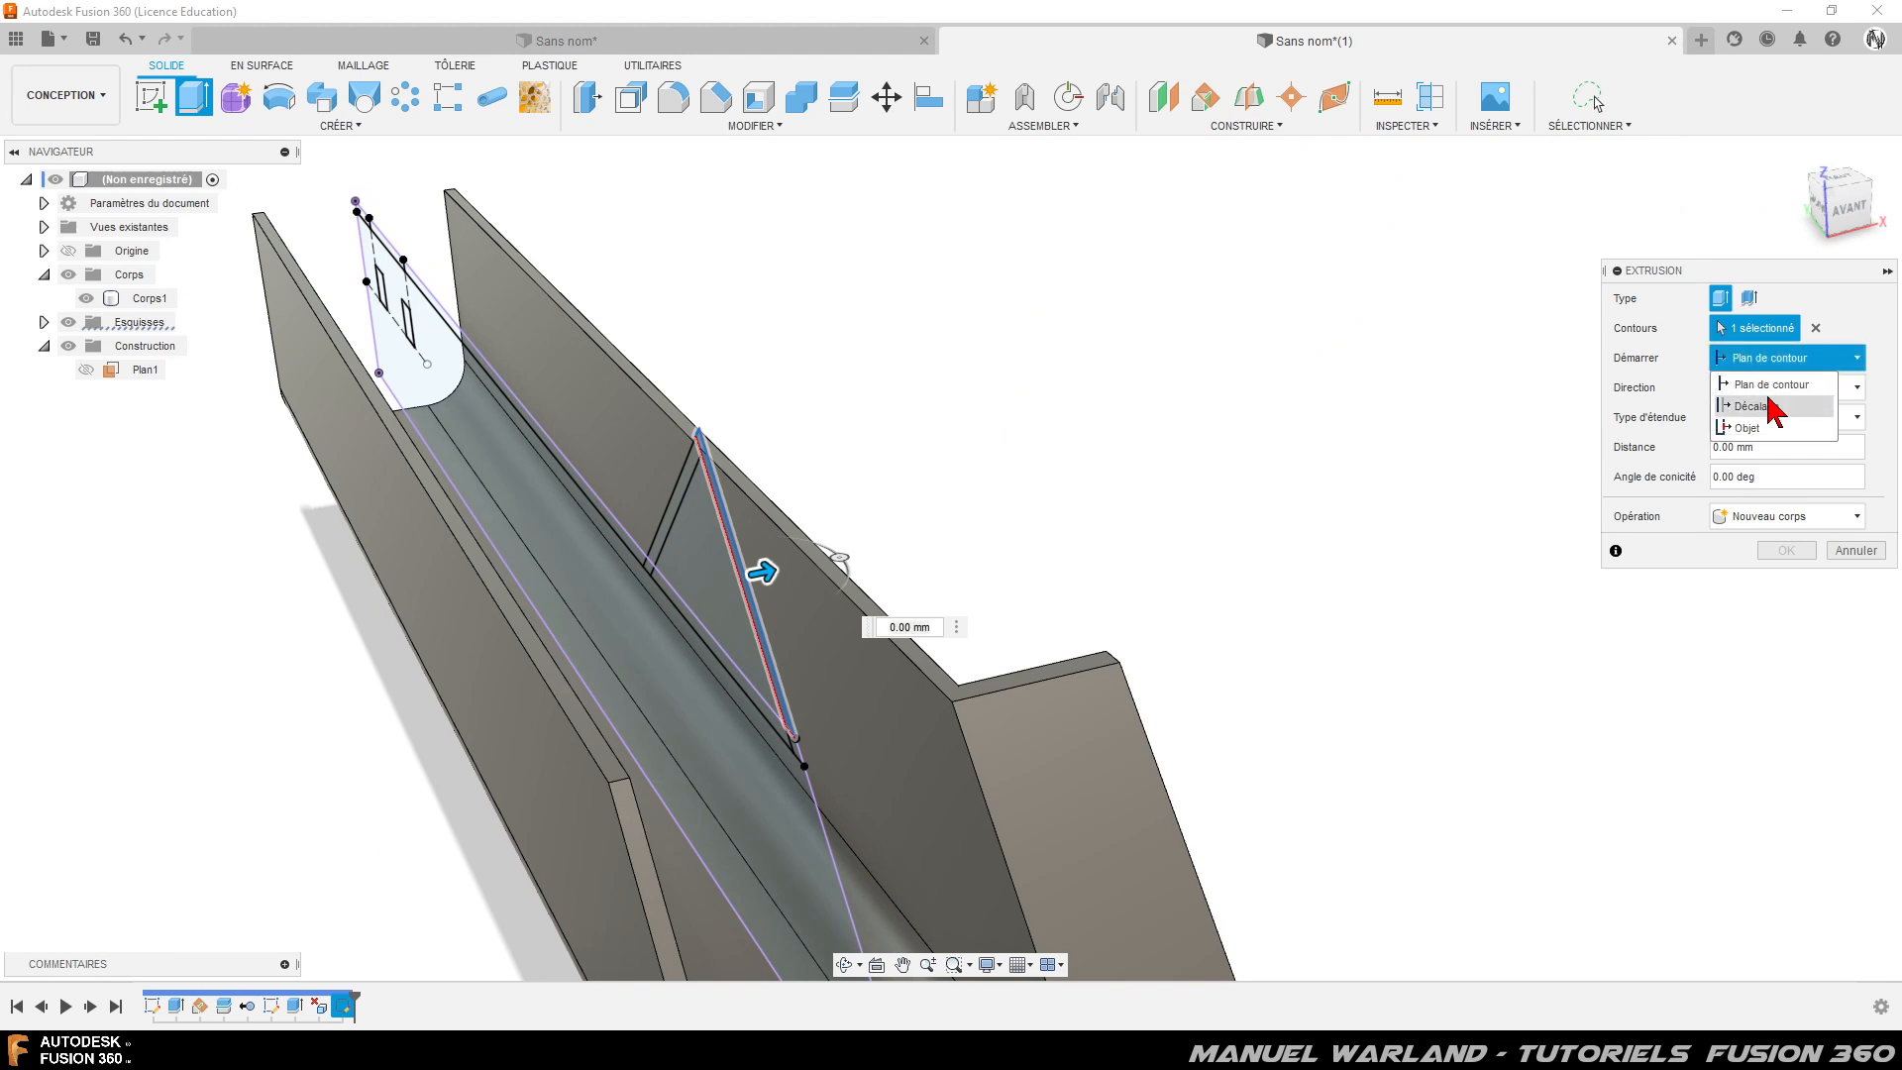
{"action": "left_click", "coordinate": [1767, 433]}
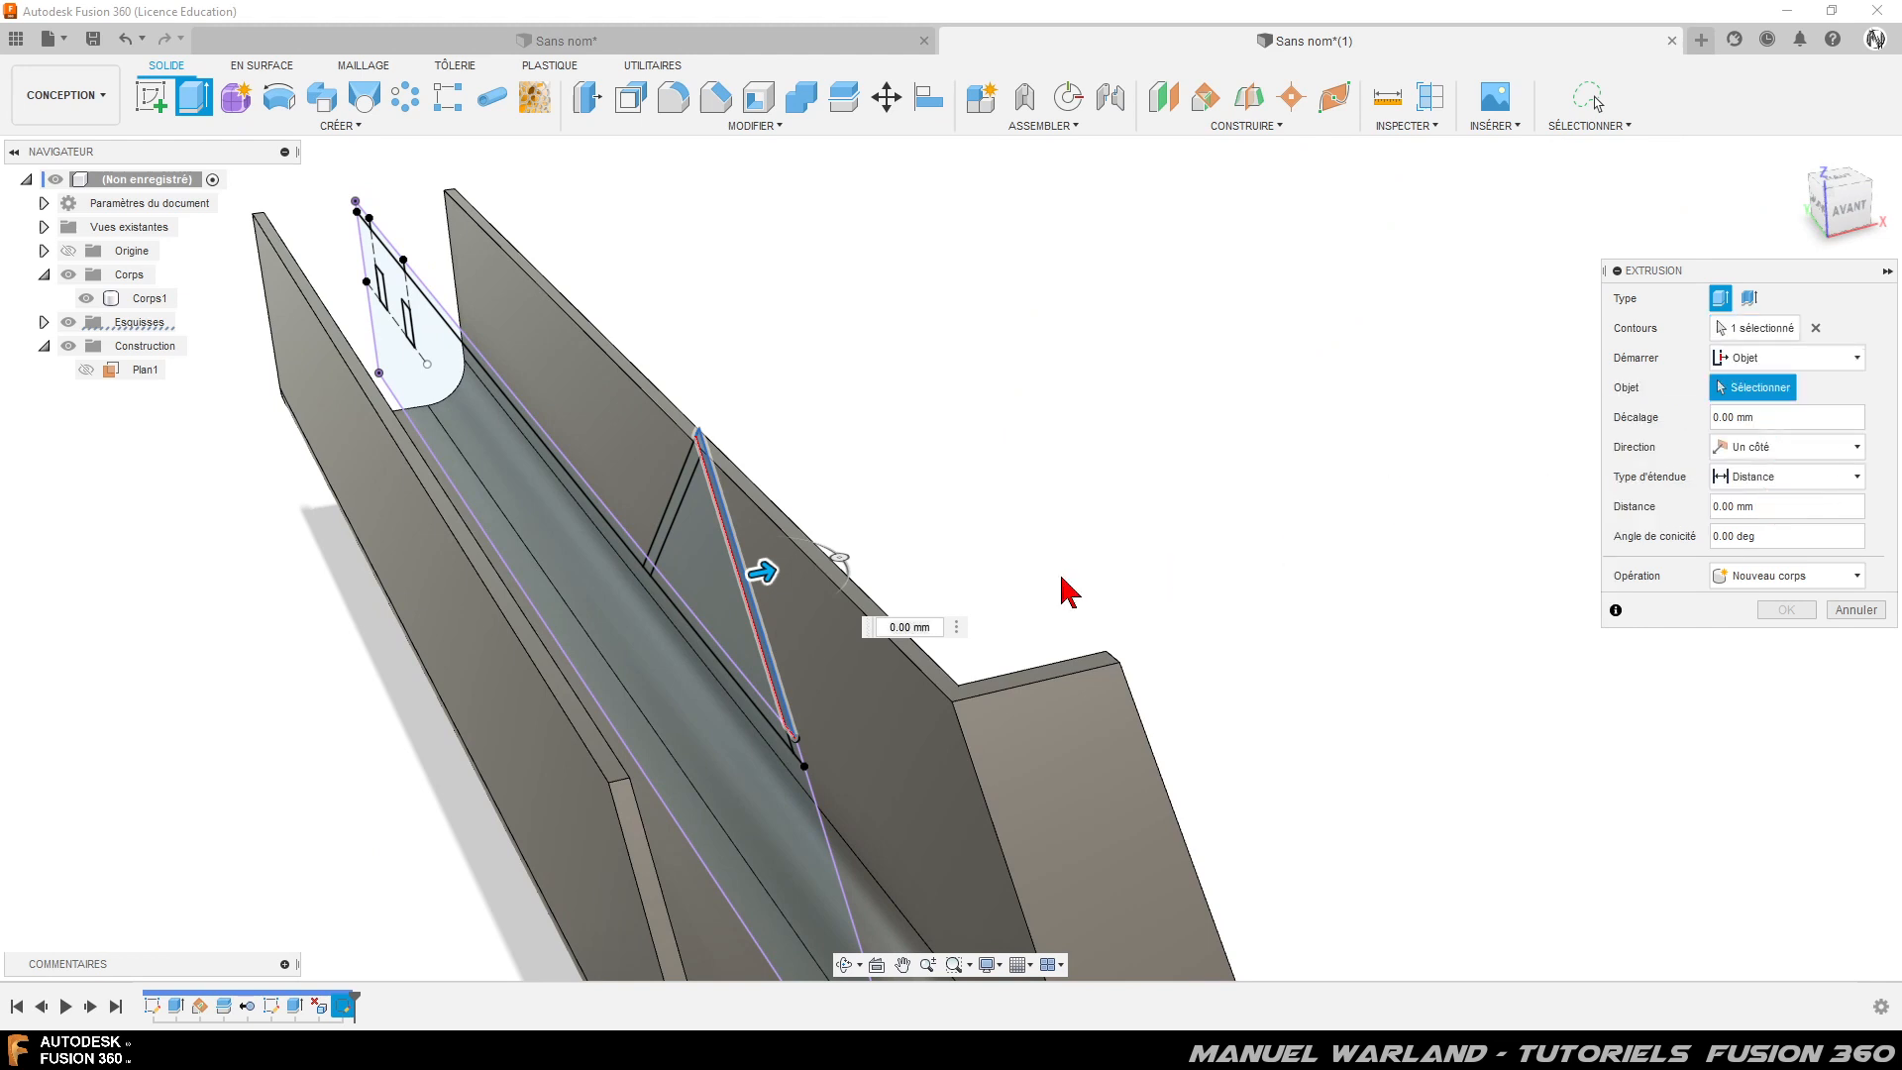
{"action": "left_click", "coordinate": [898, 741]}
{"action": "middle_click_drag", "start_coordinate": [1272, 718], "coordinate": [1275, 659], "text": "shift"}
- Extend the front strip's extrusion up to the flange's outer side face and join it to the gutter body
{"action": "left_click", "coordinate": [1772, 478]}
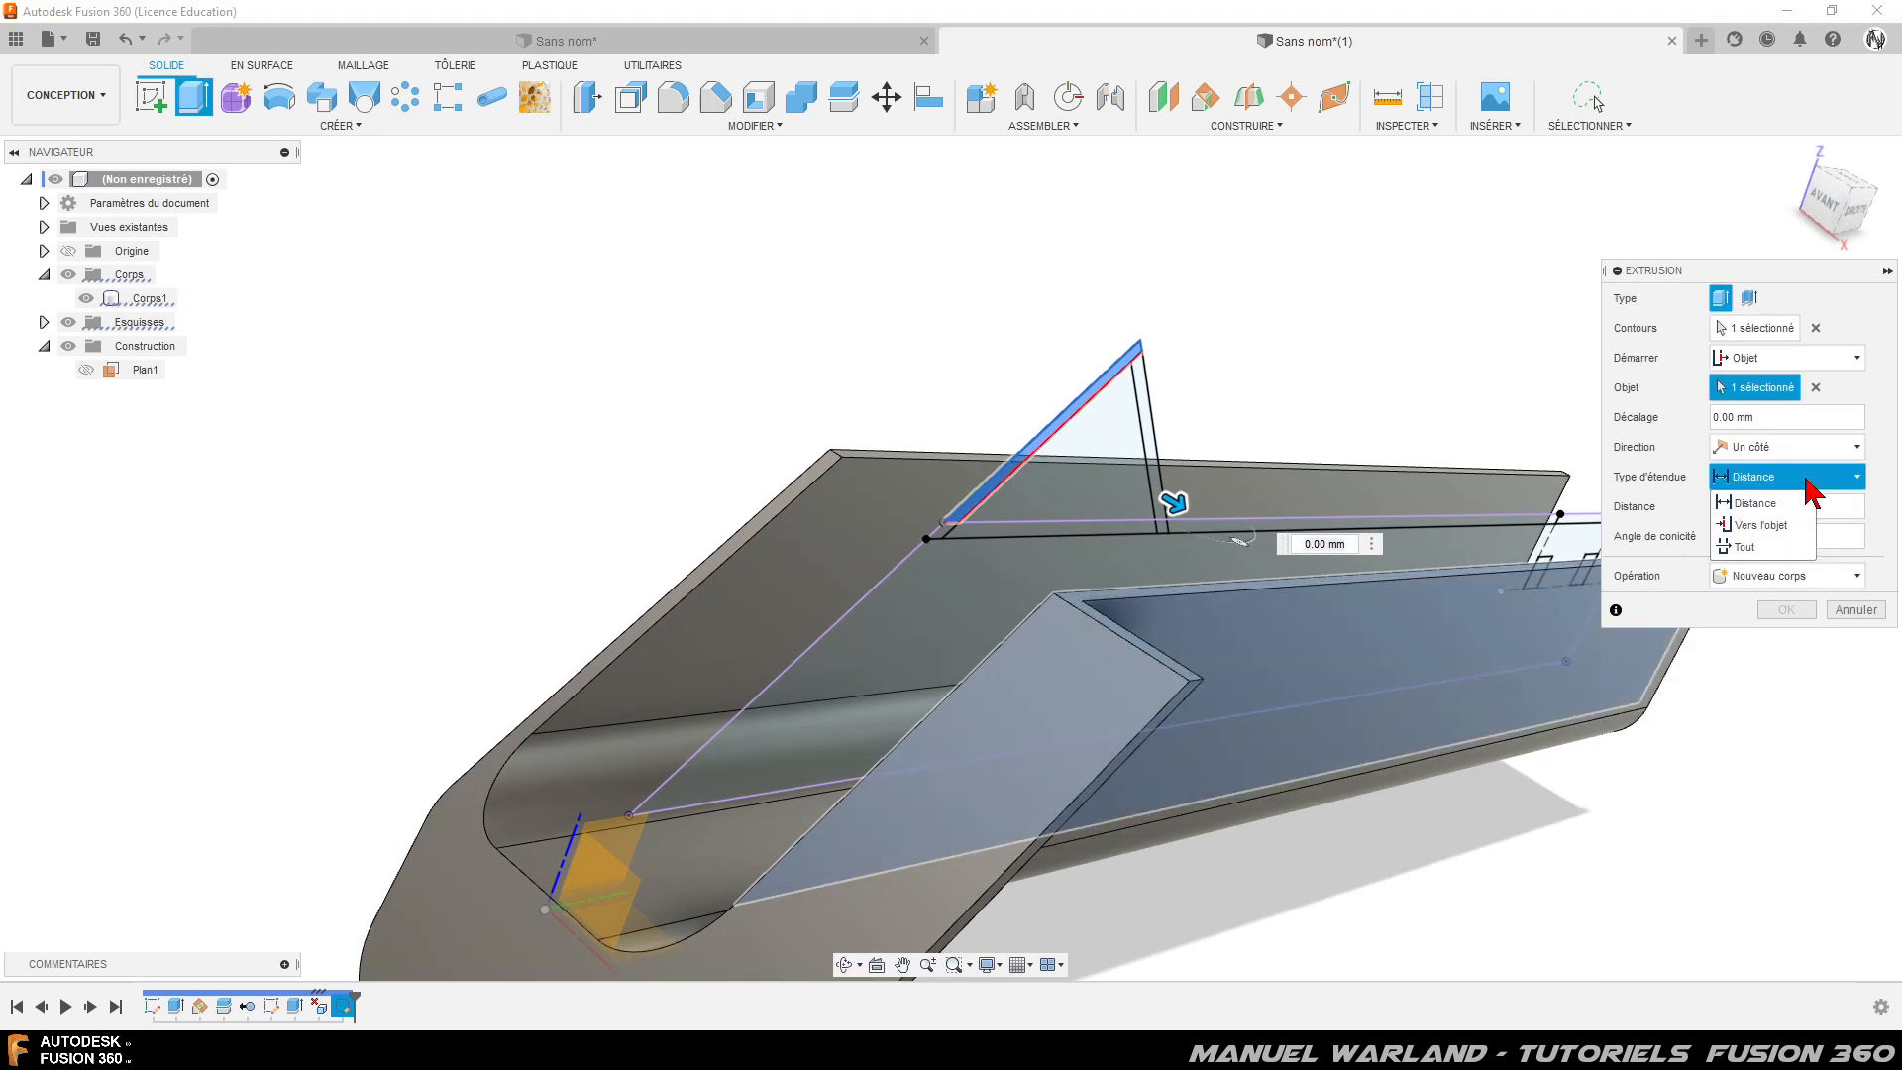
{"action": "left_click", "coordinate": [1760, 528]}
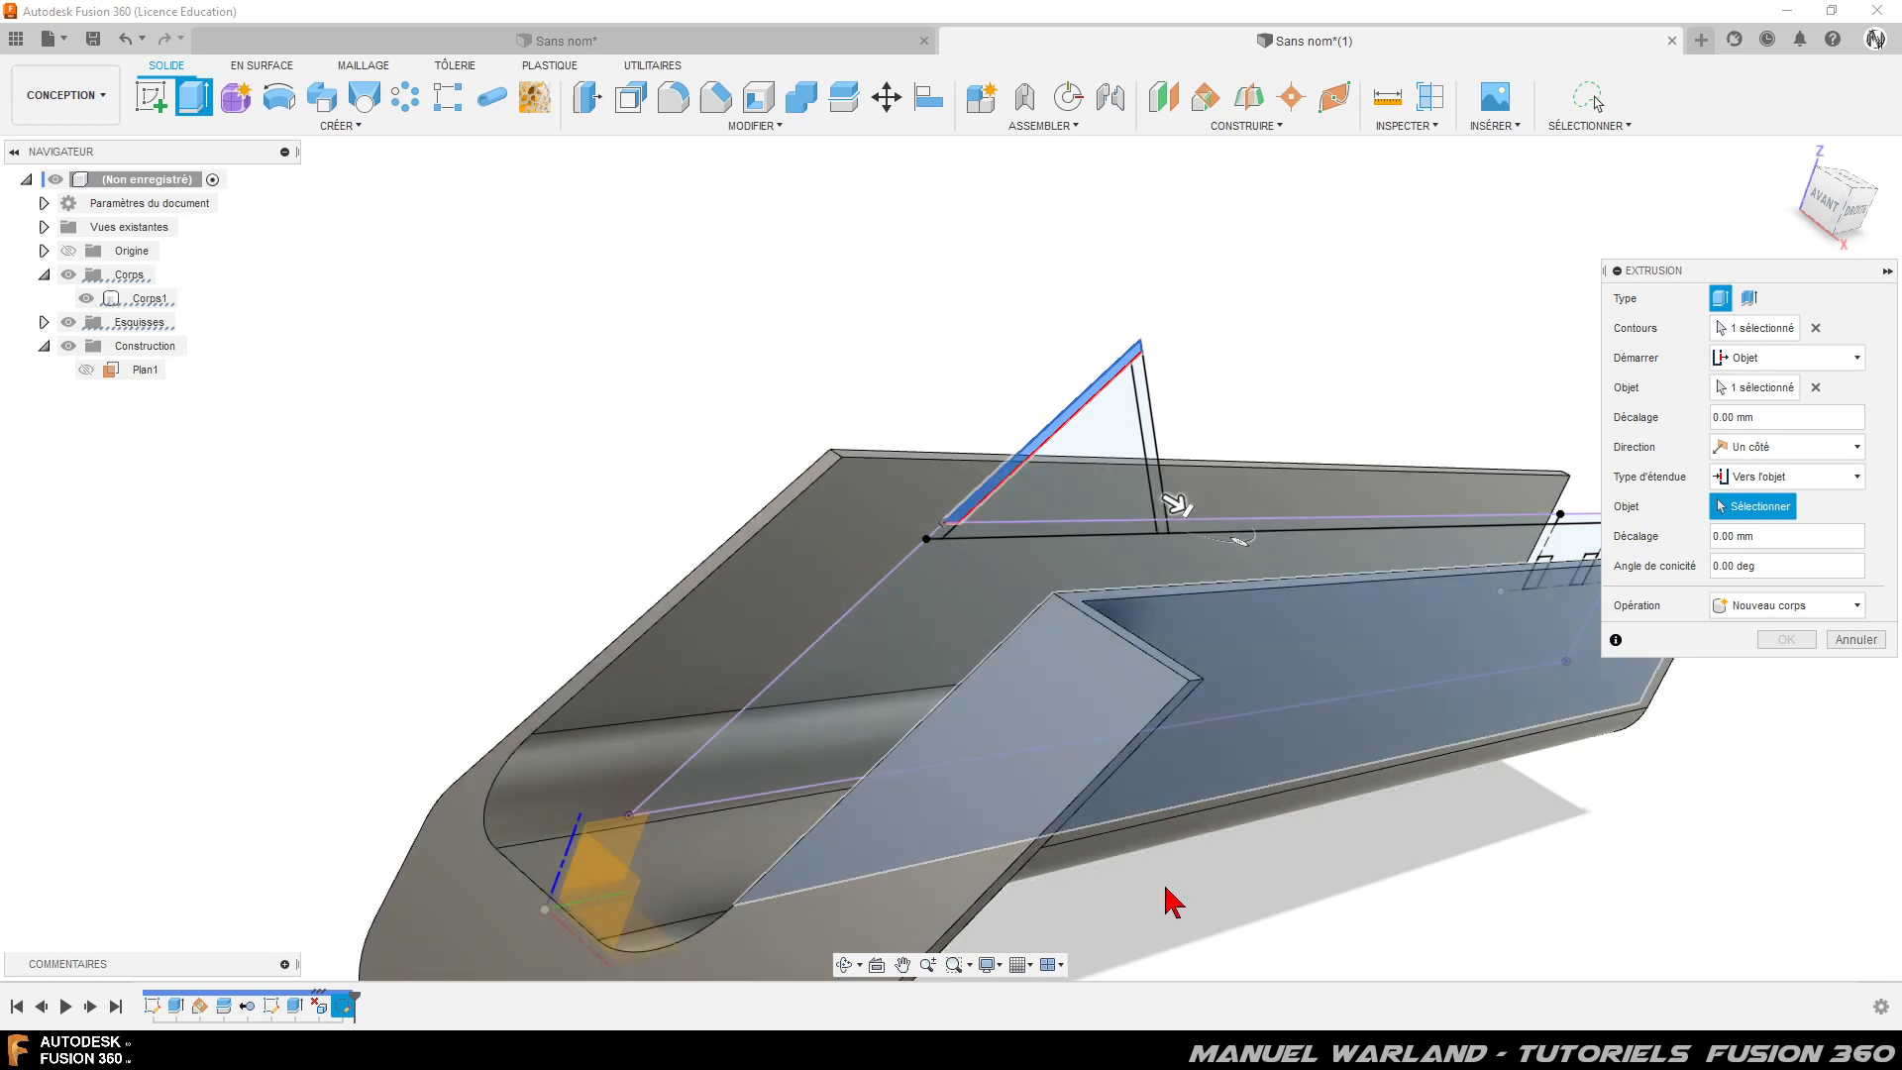
{"action": "middle_click_drag", "start_coordinate": [1208, 925], "coordinate": [1210, 889], "text": "shift"}
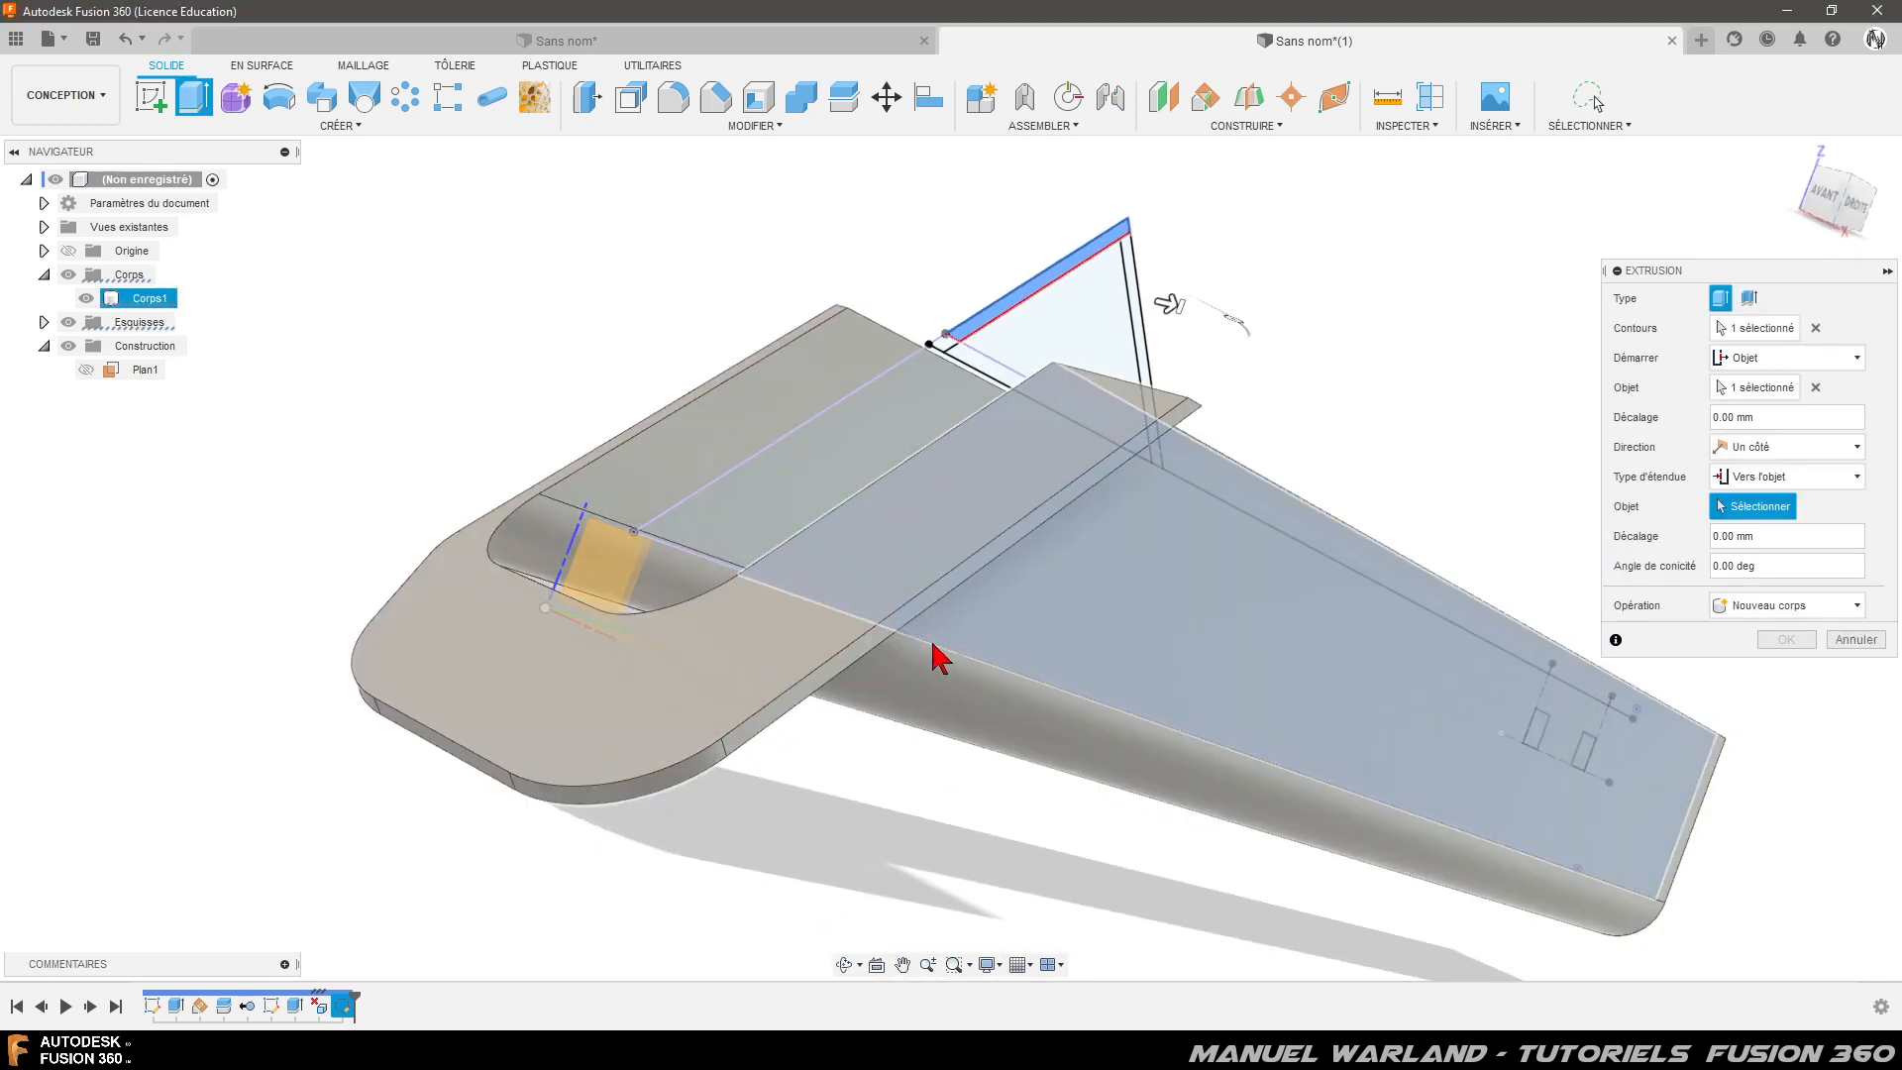
{"action": "left_click", "coordinate": [847, 662]}
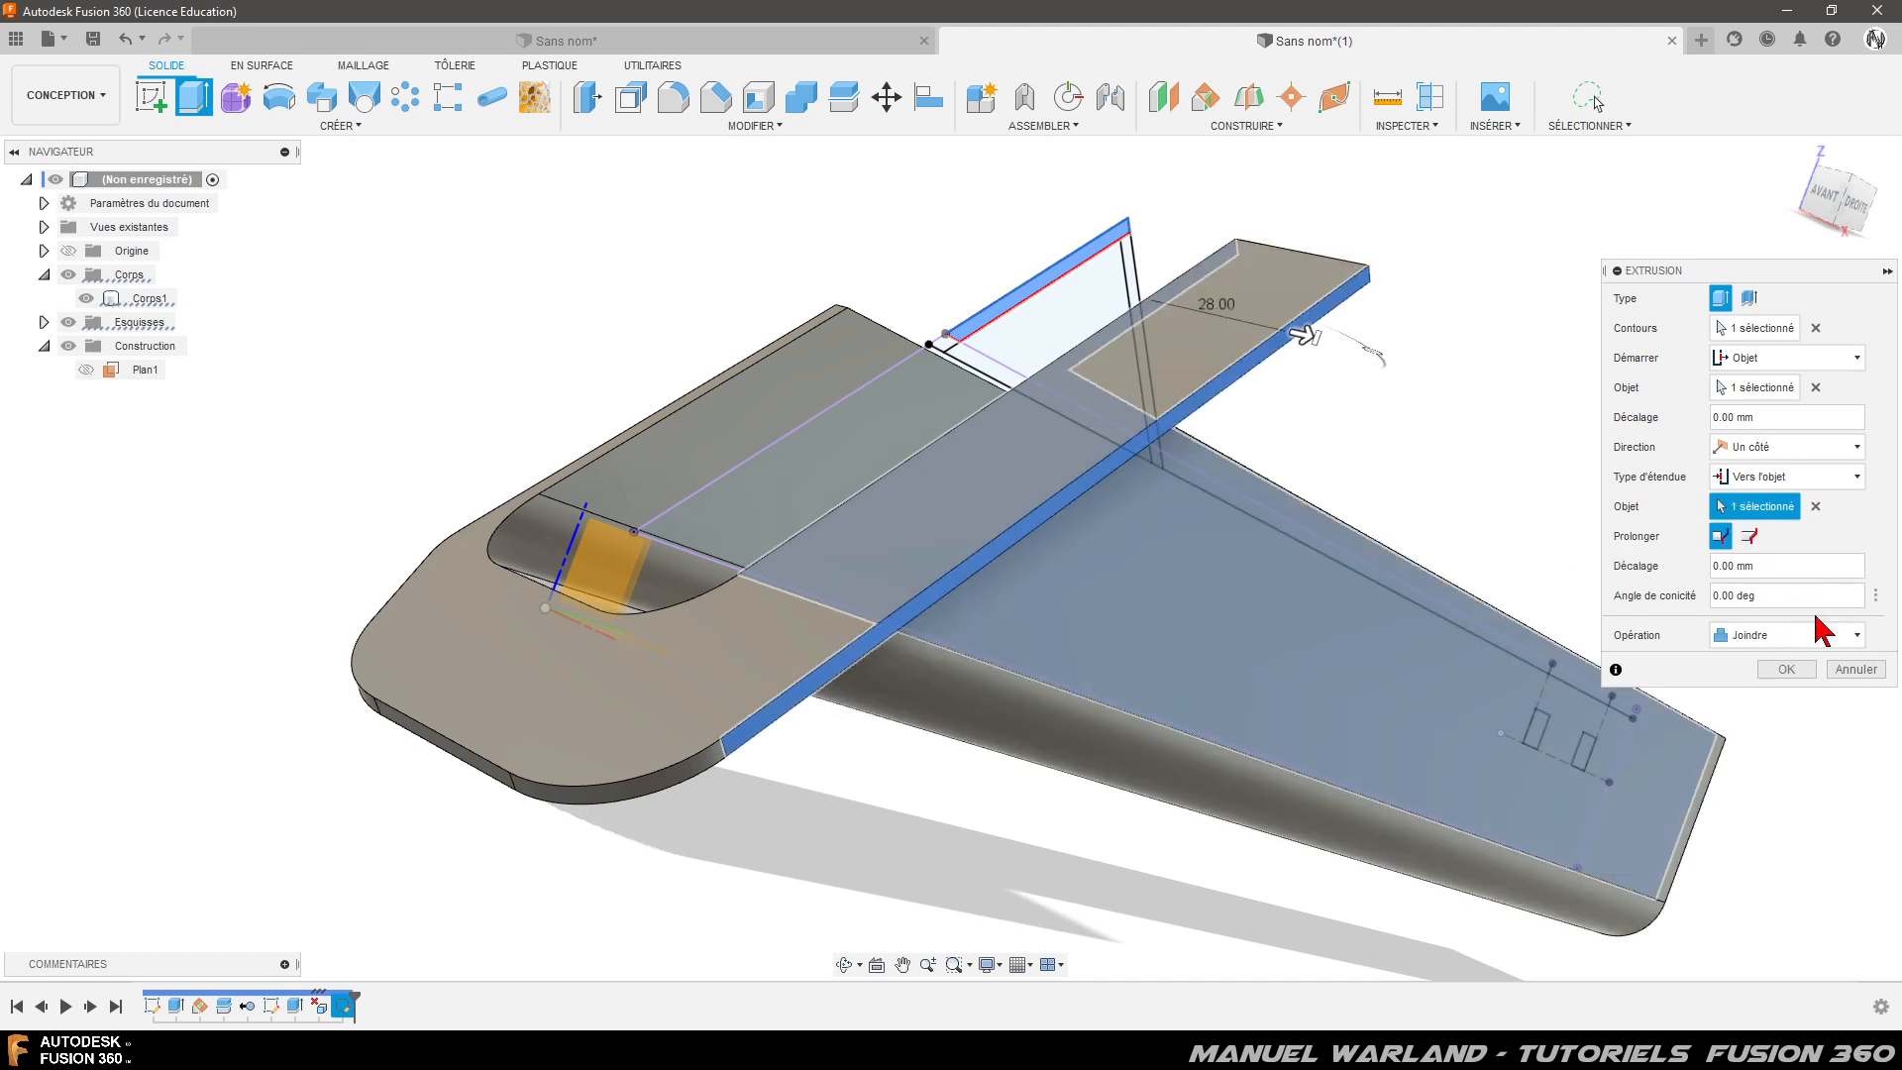
{"action": "left_click", "coordinate": [1784, 669]}
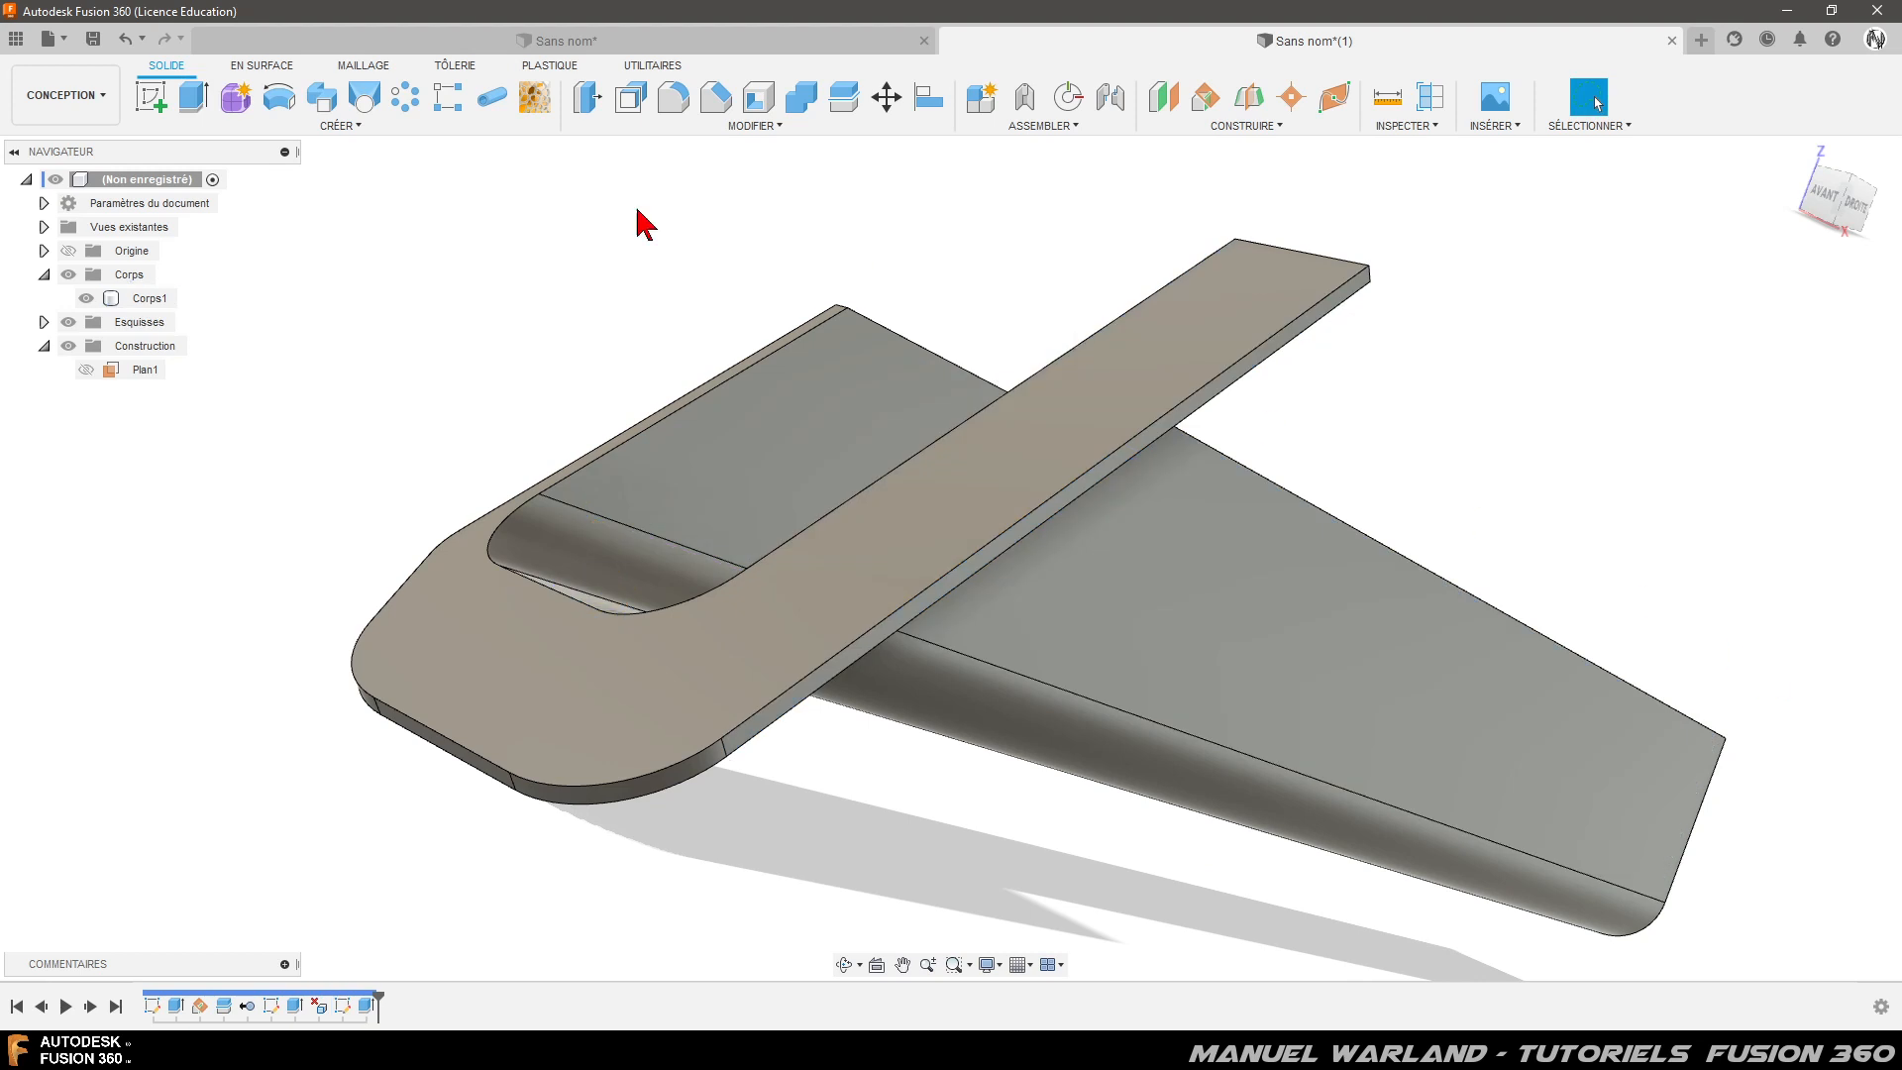
- Make the sketch Esquisse3 visible again for reuse of its triangular profiles
{"action": "left_click", "coordinate": [44, 322]}
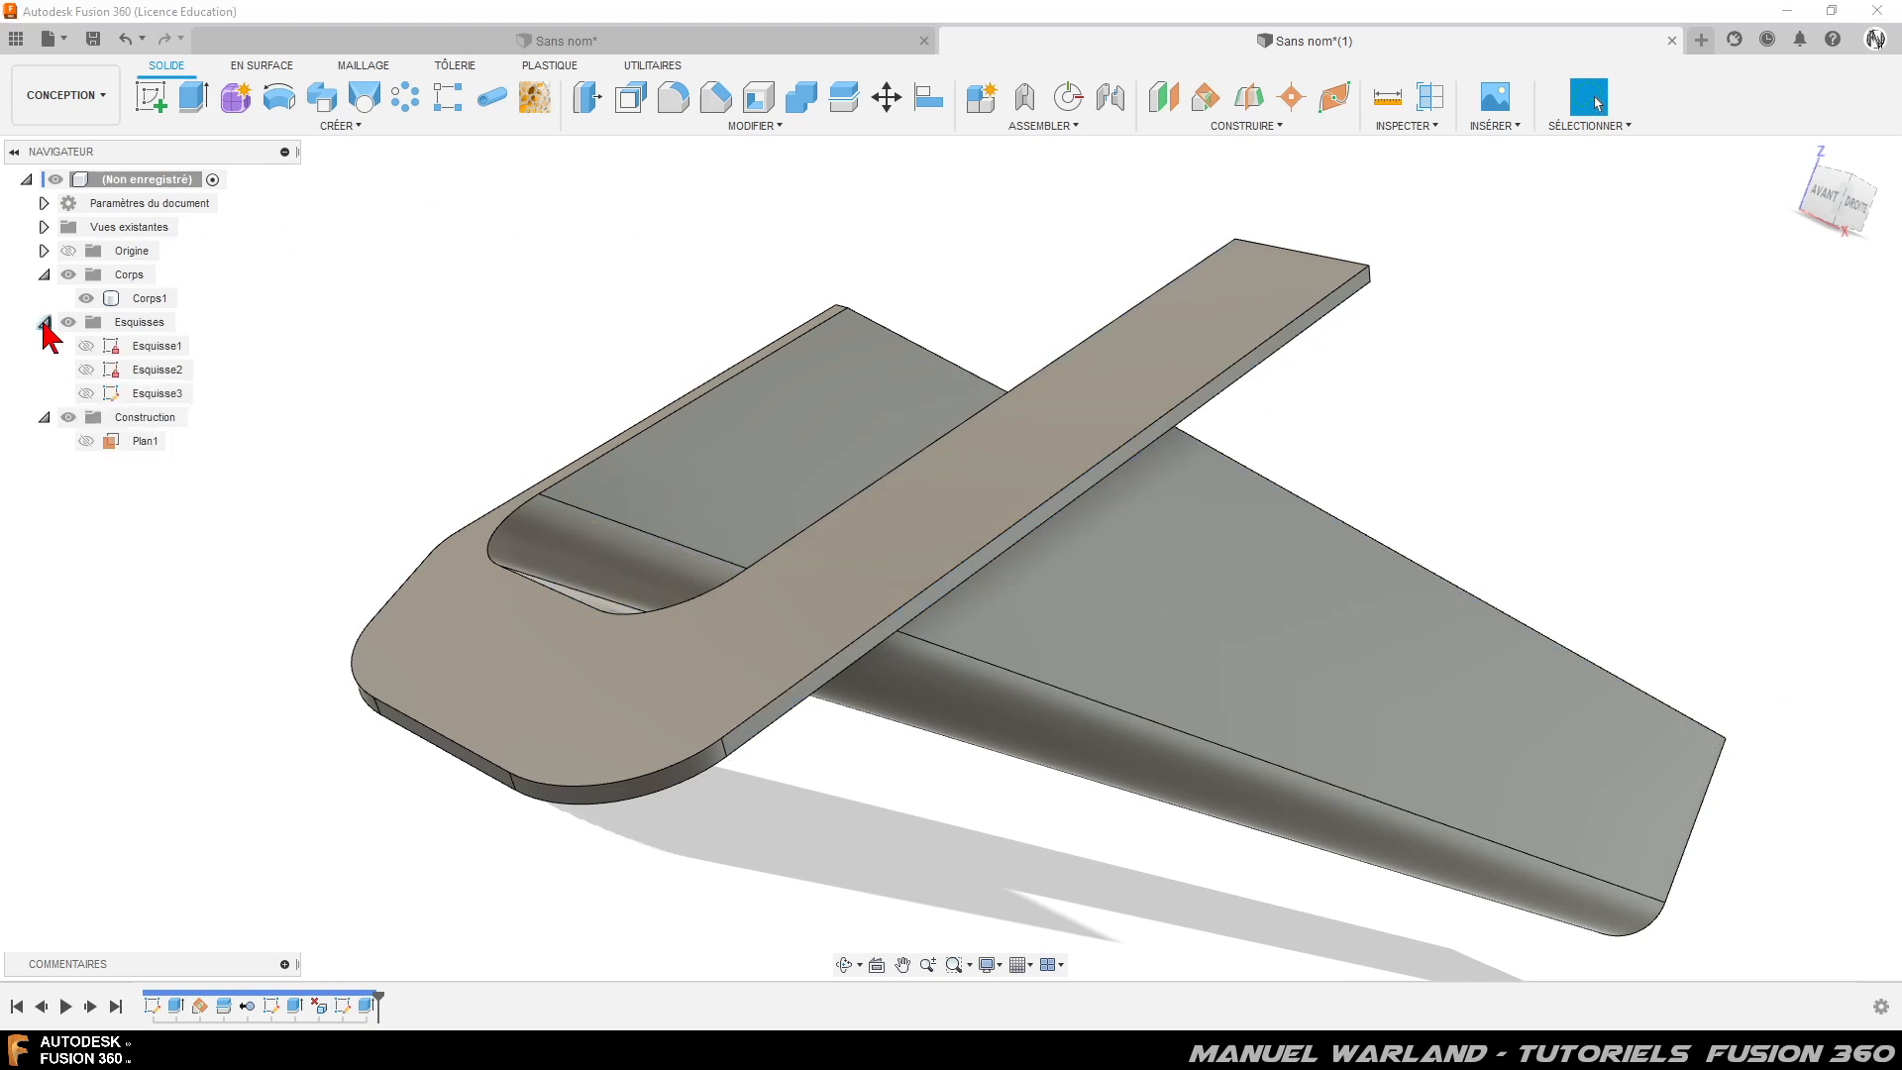
{"action": "left_click", "coordinate": [86, 393]}
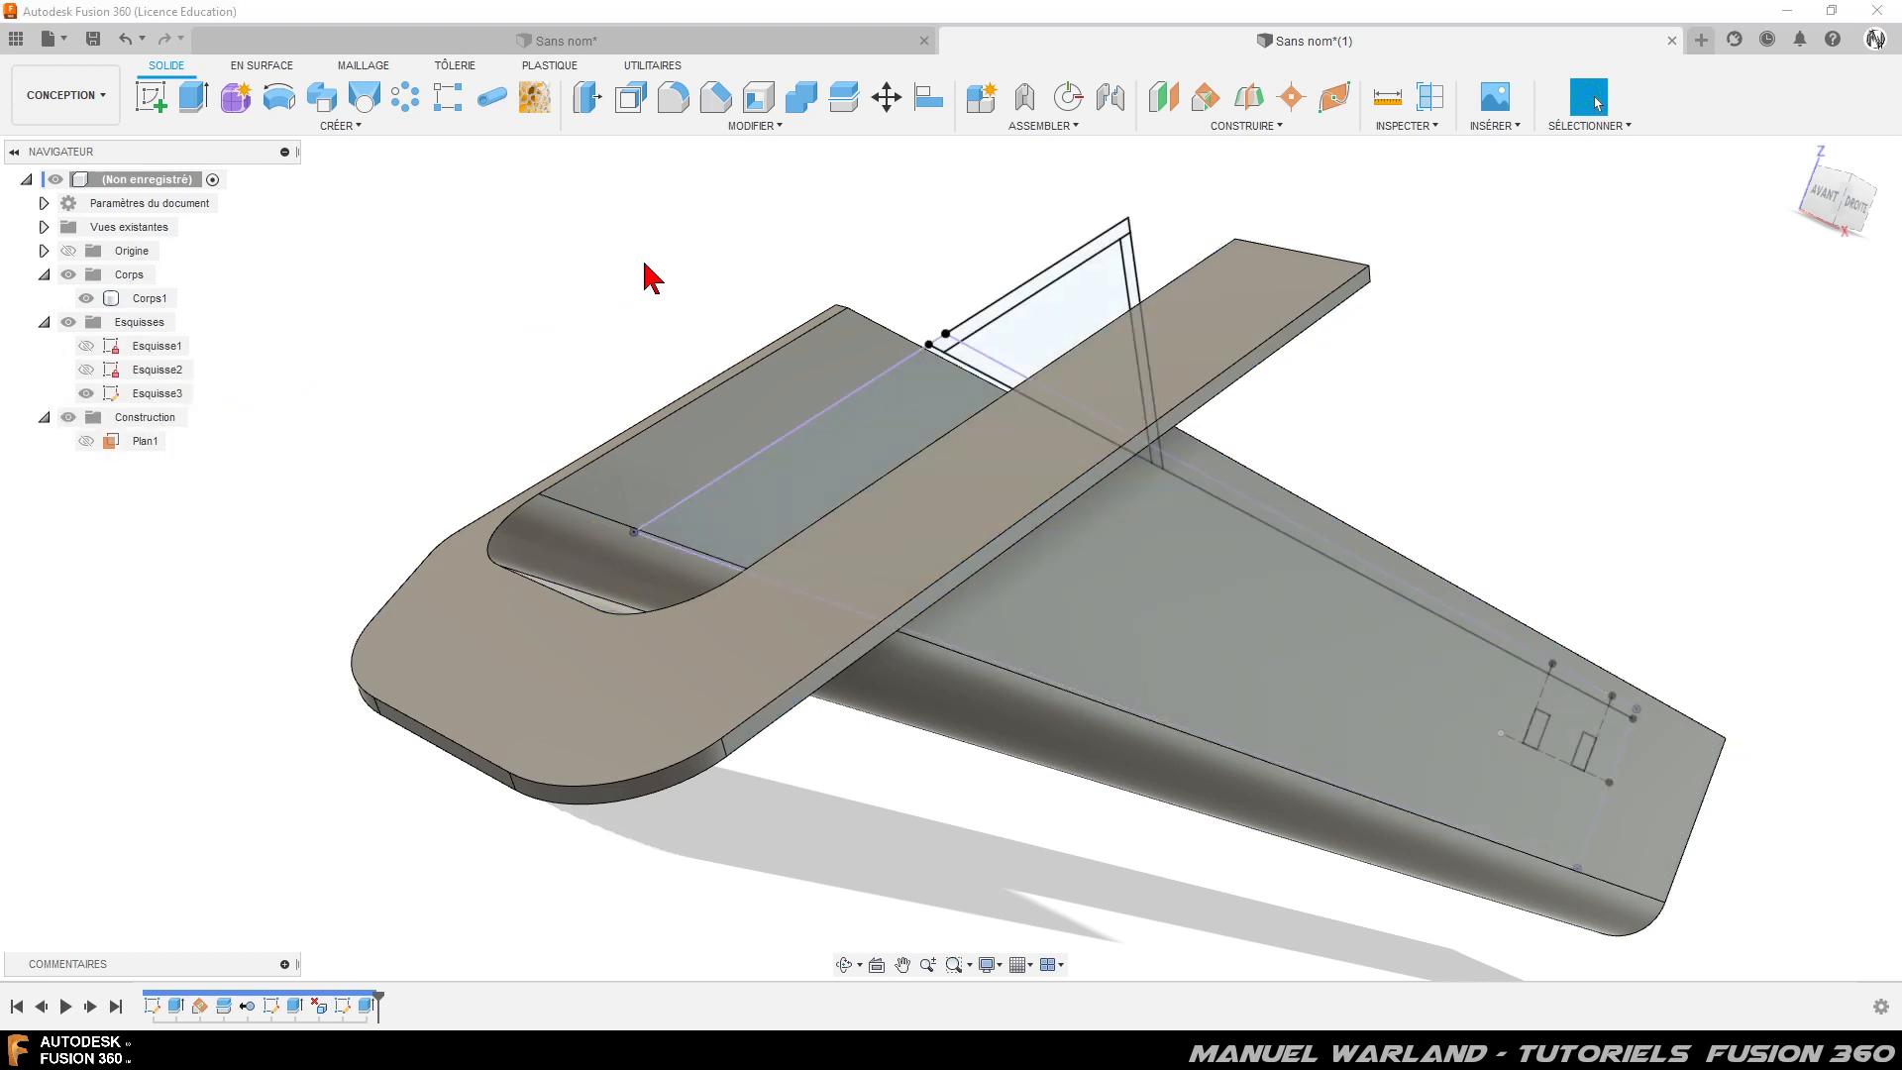
{"action": "middle_click_drag", "start_coordinate": [561, 305], "coordinate": [446, 306], "text": "shift"}
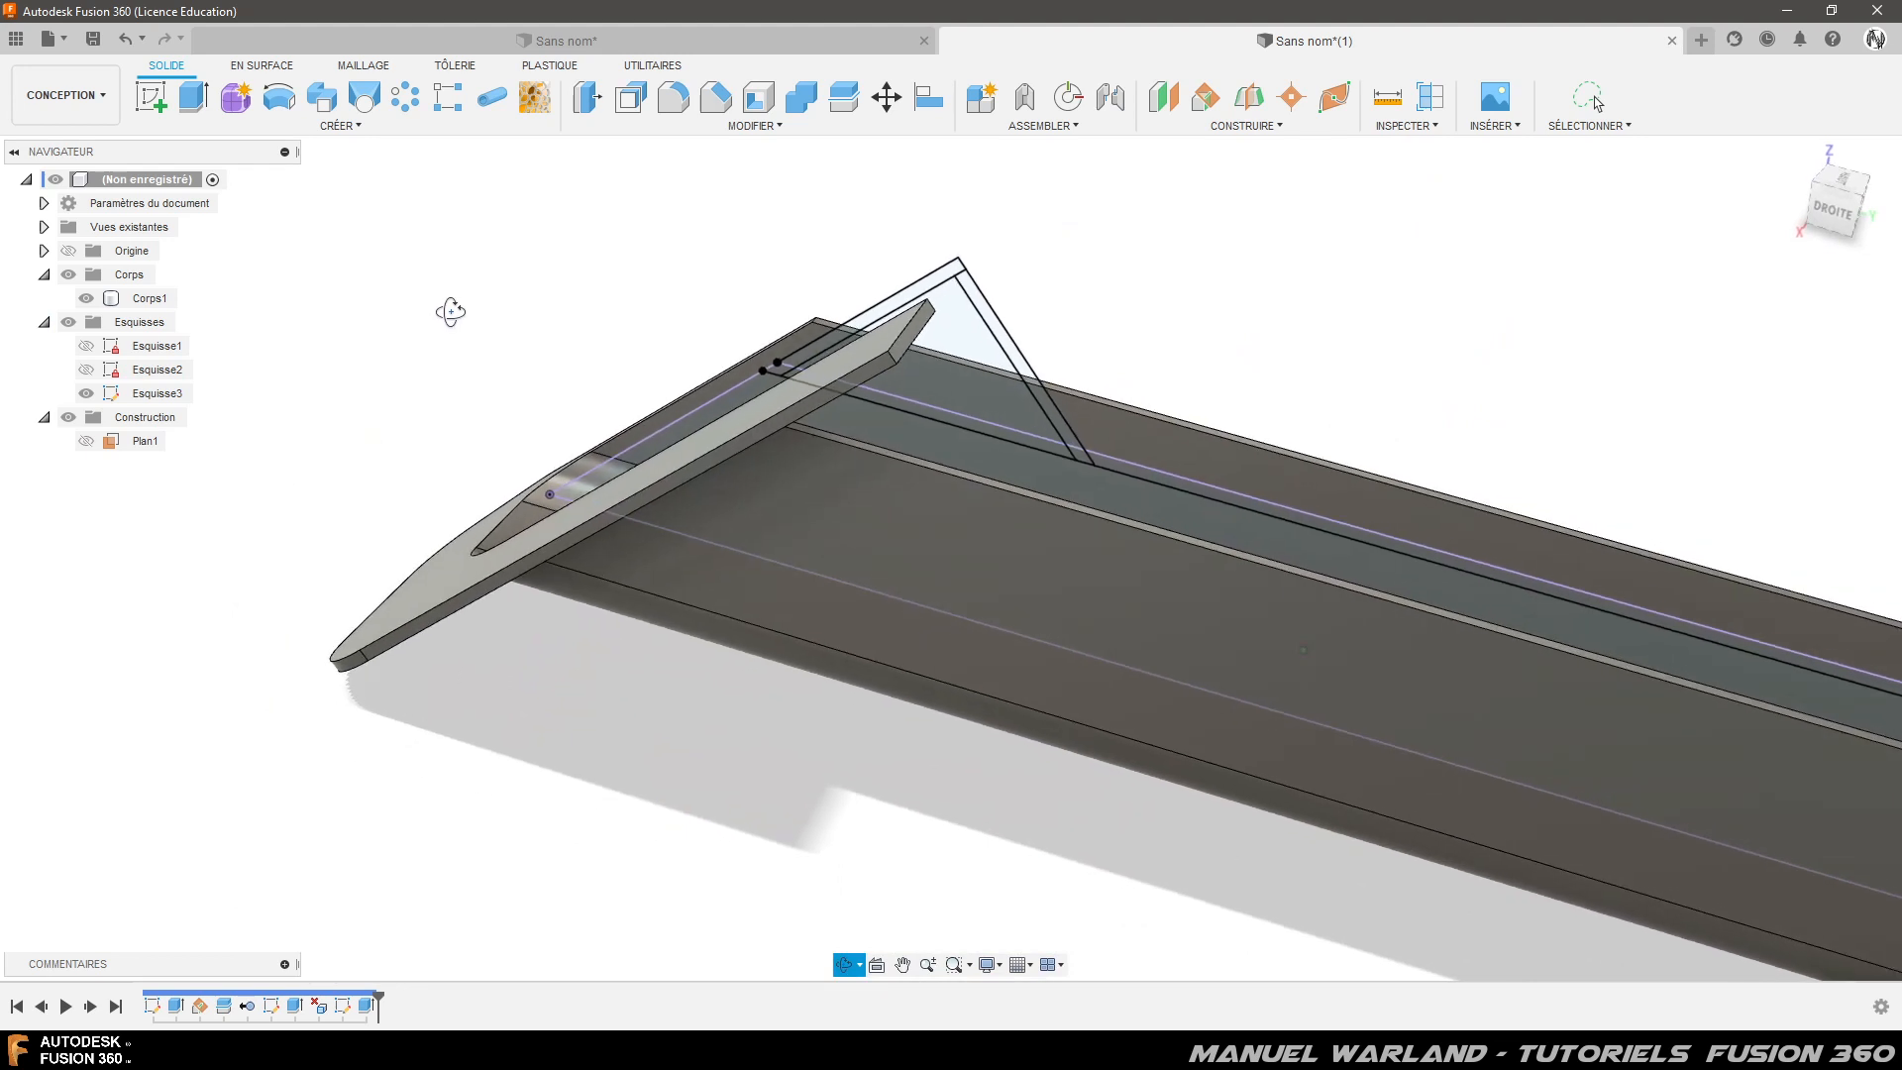
{"action": "left_click", "coordinate": [999, 401]}
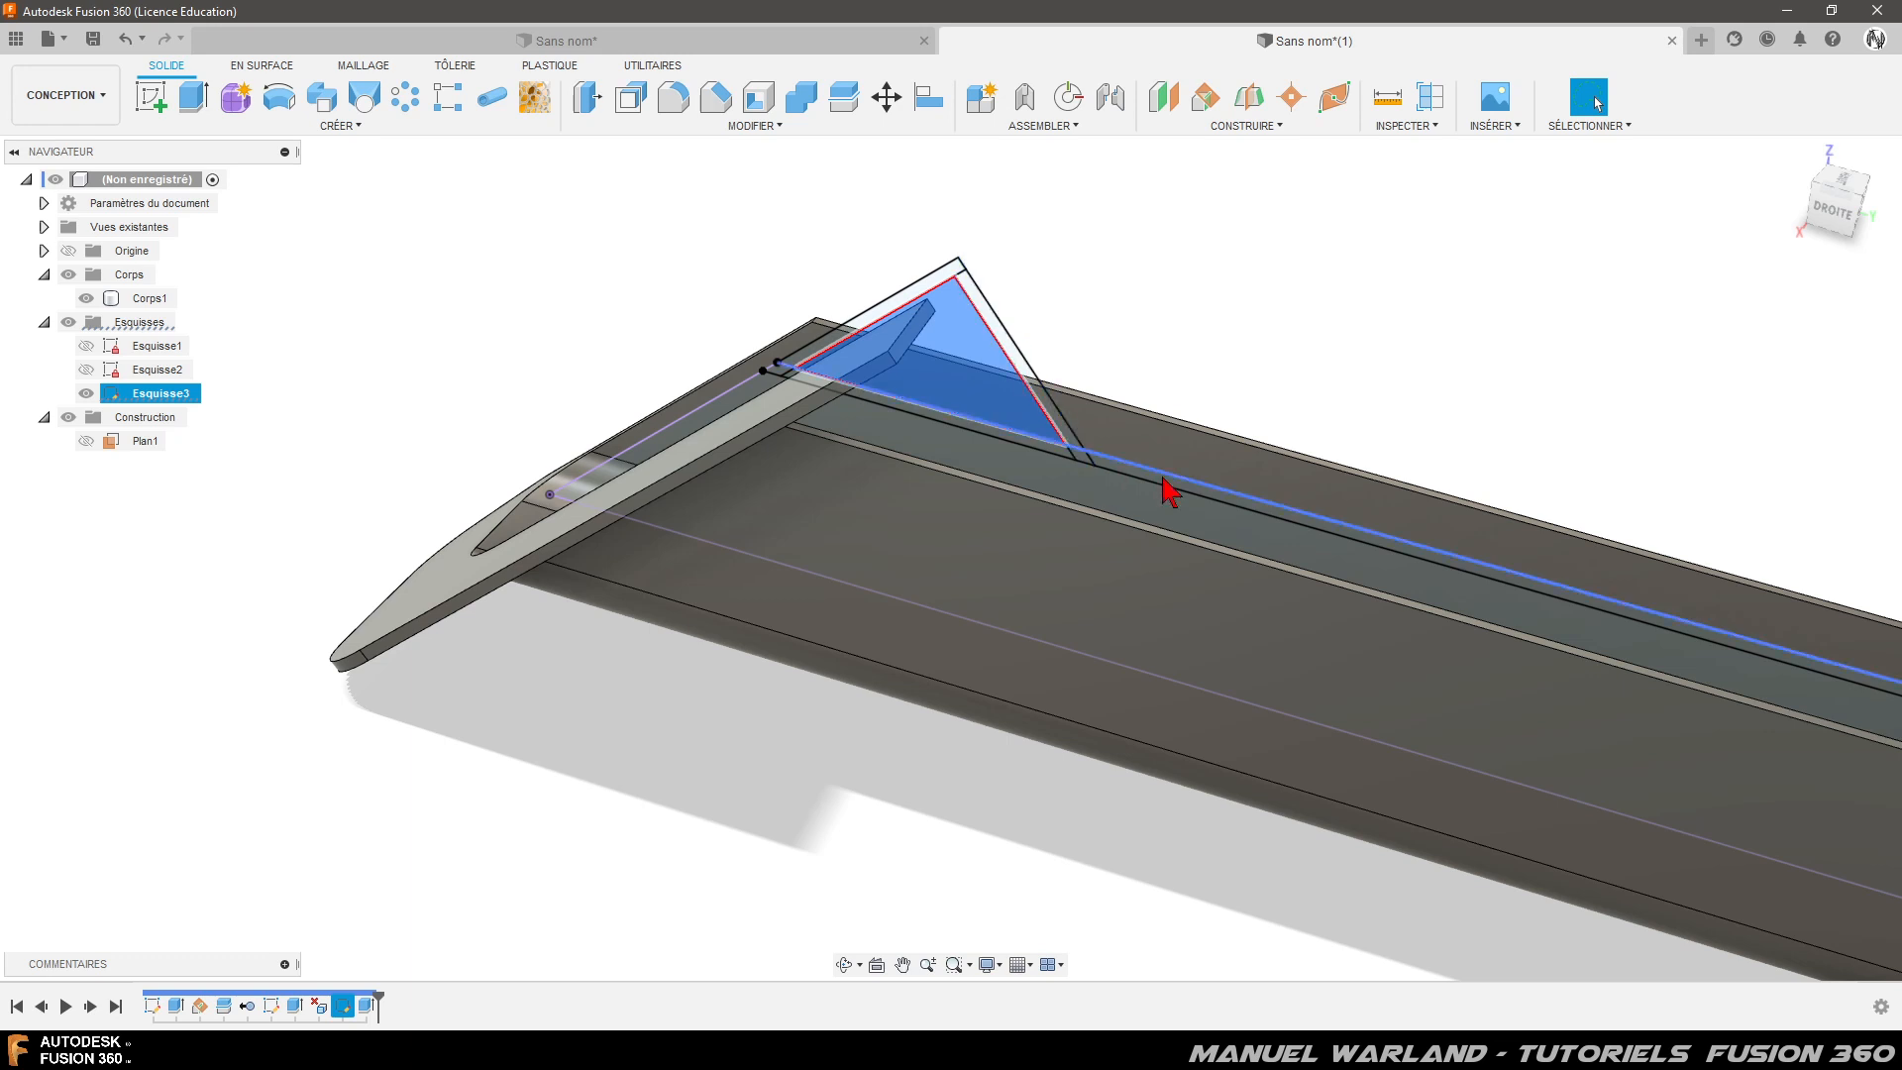
{"action": "scroll", "coordinate": [1104, 419], "scroll_direction": "up", "scroll_amount": 2}
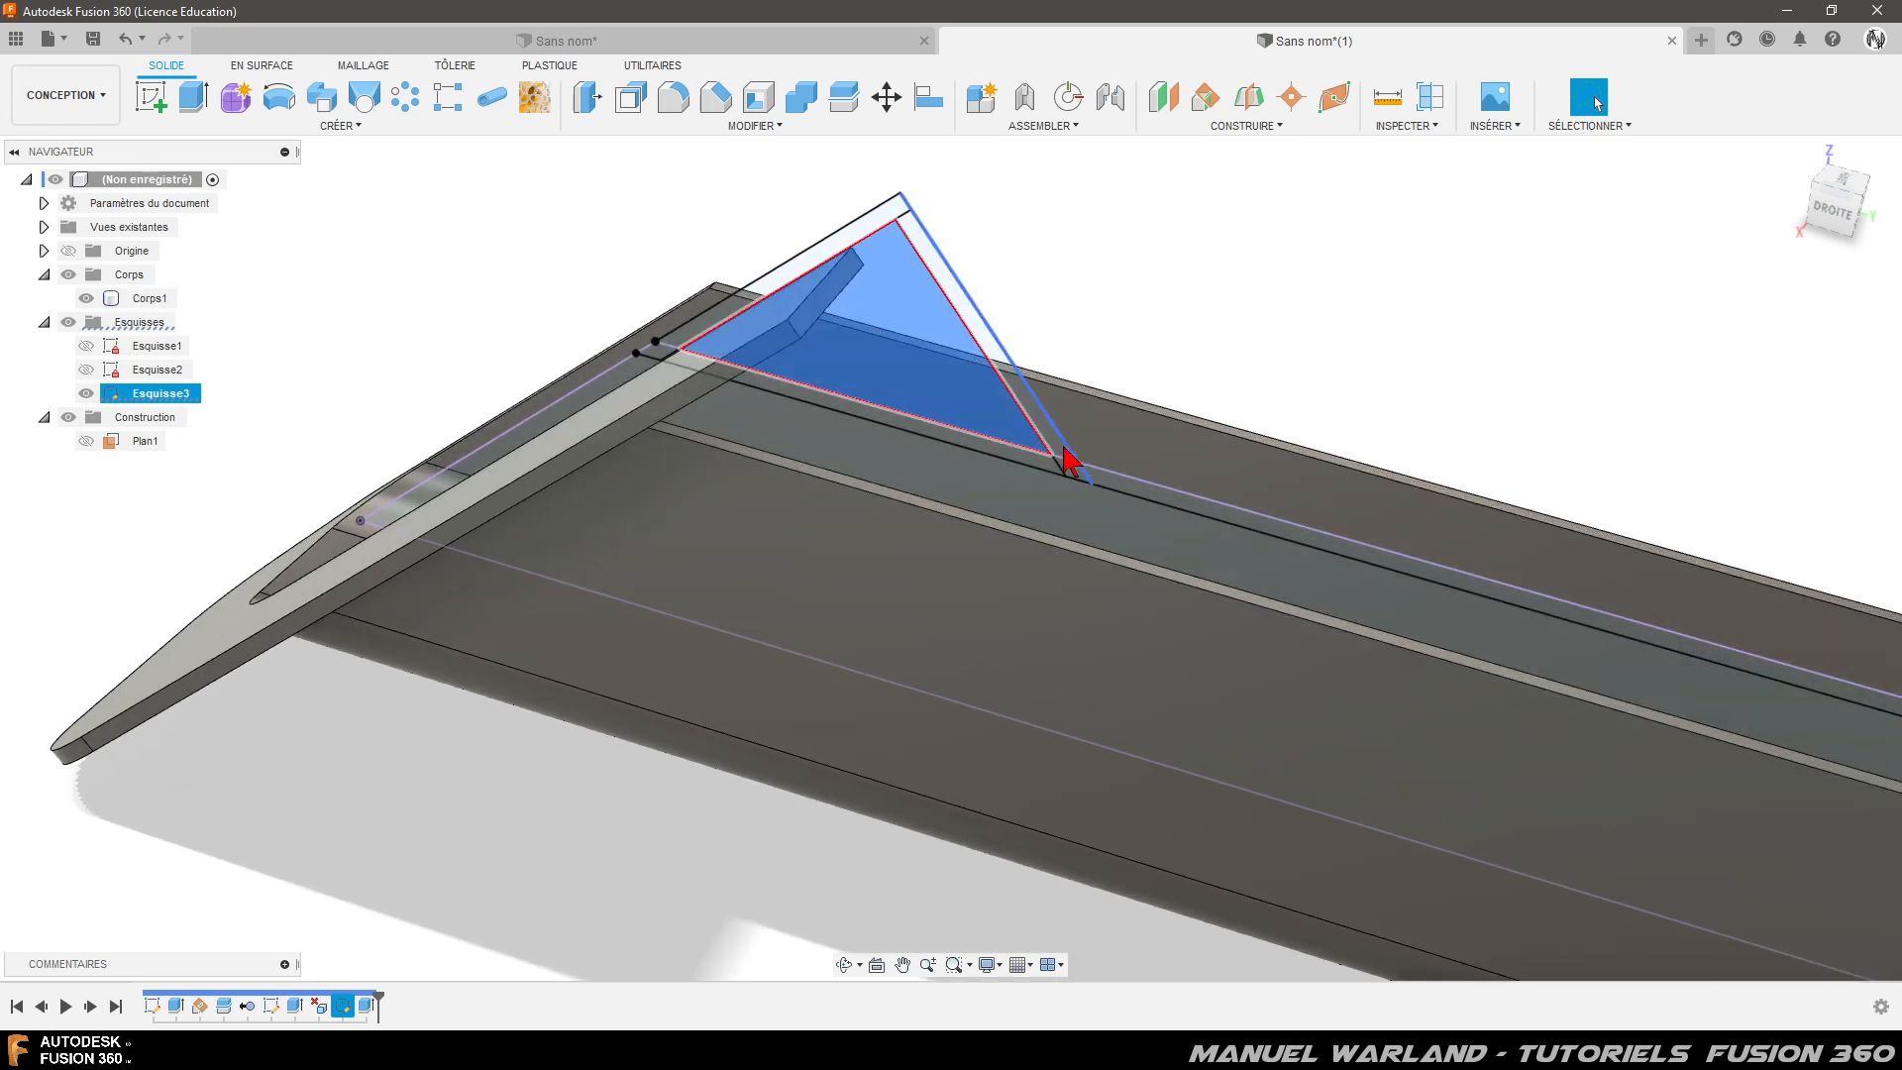
{"action": "scroll", "coordinate": [1063, 455], "scroll_direction": "up", "scroll_amount": 1}
{"action": "left_click", "coordinate": [1063, 456]}
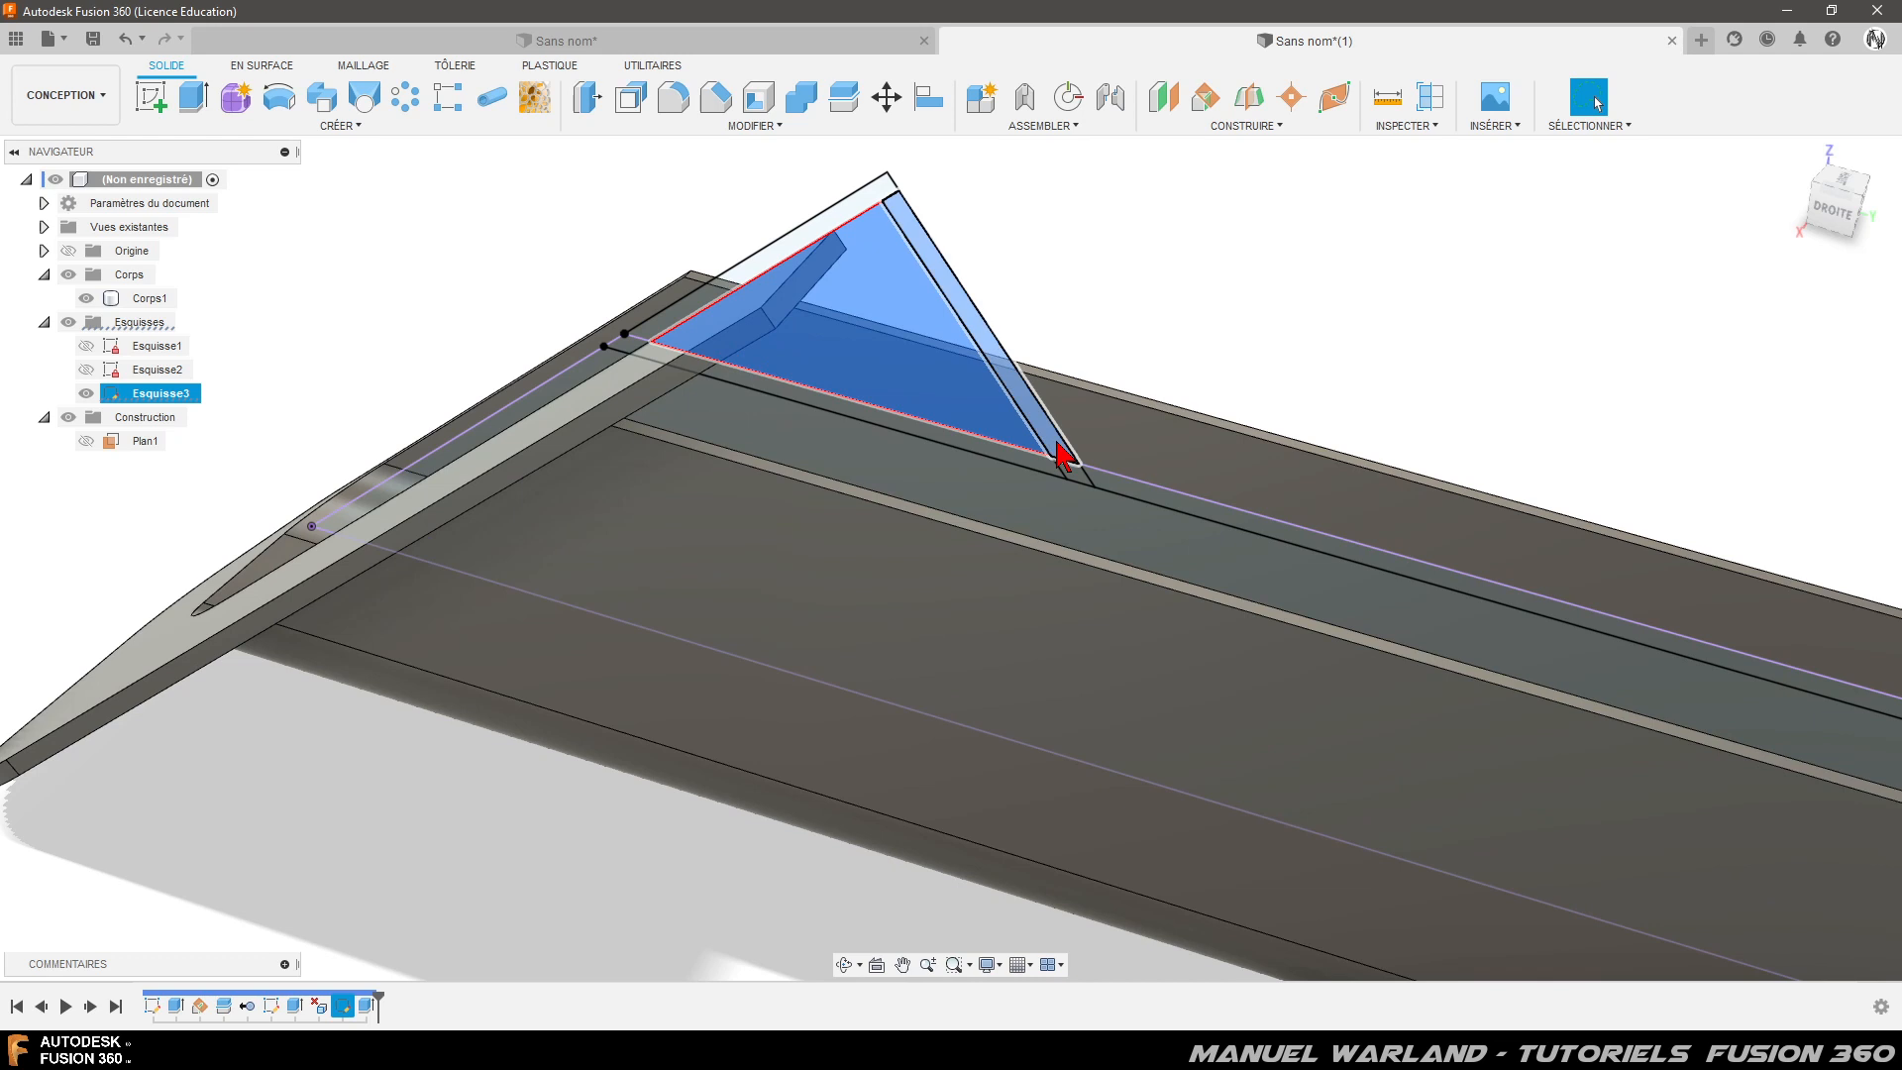
{"action": "left_click", "coordinate": [152, 98]}
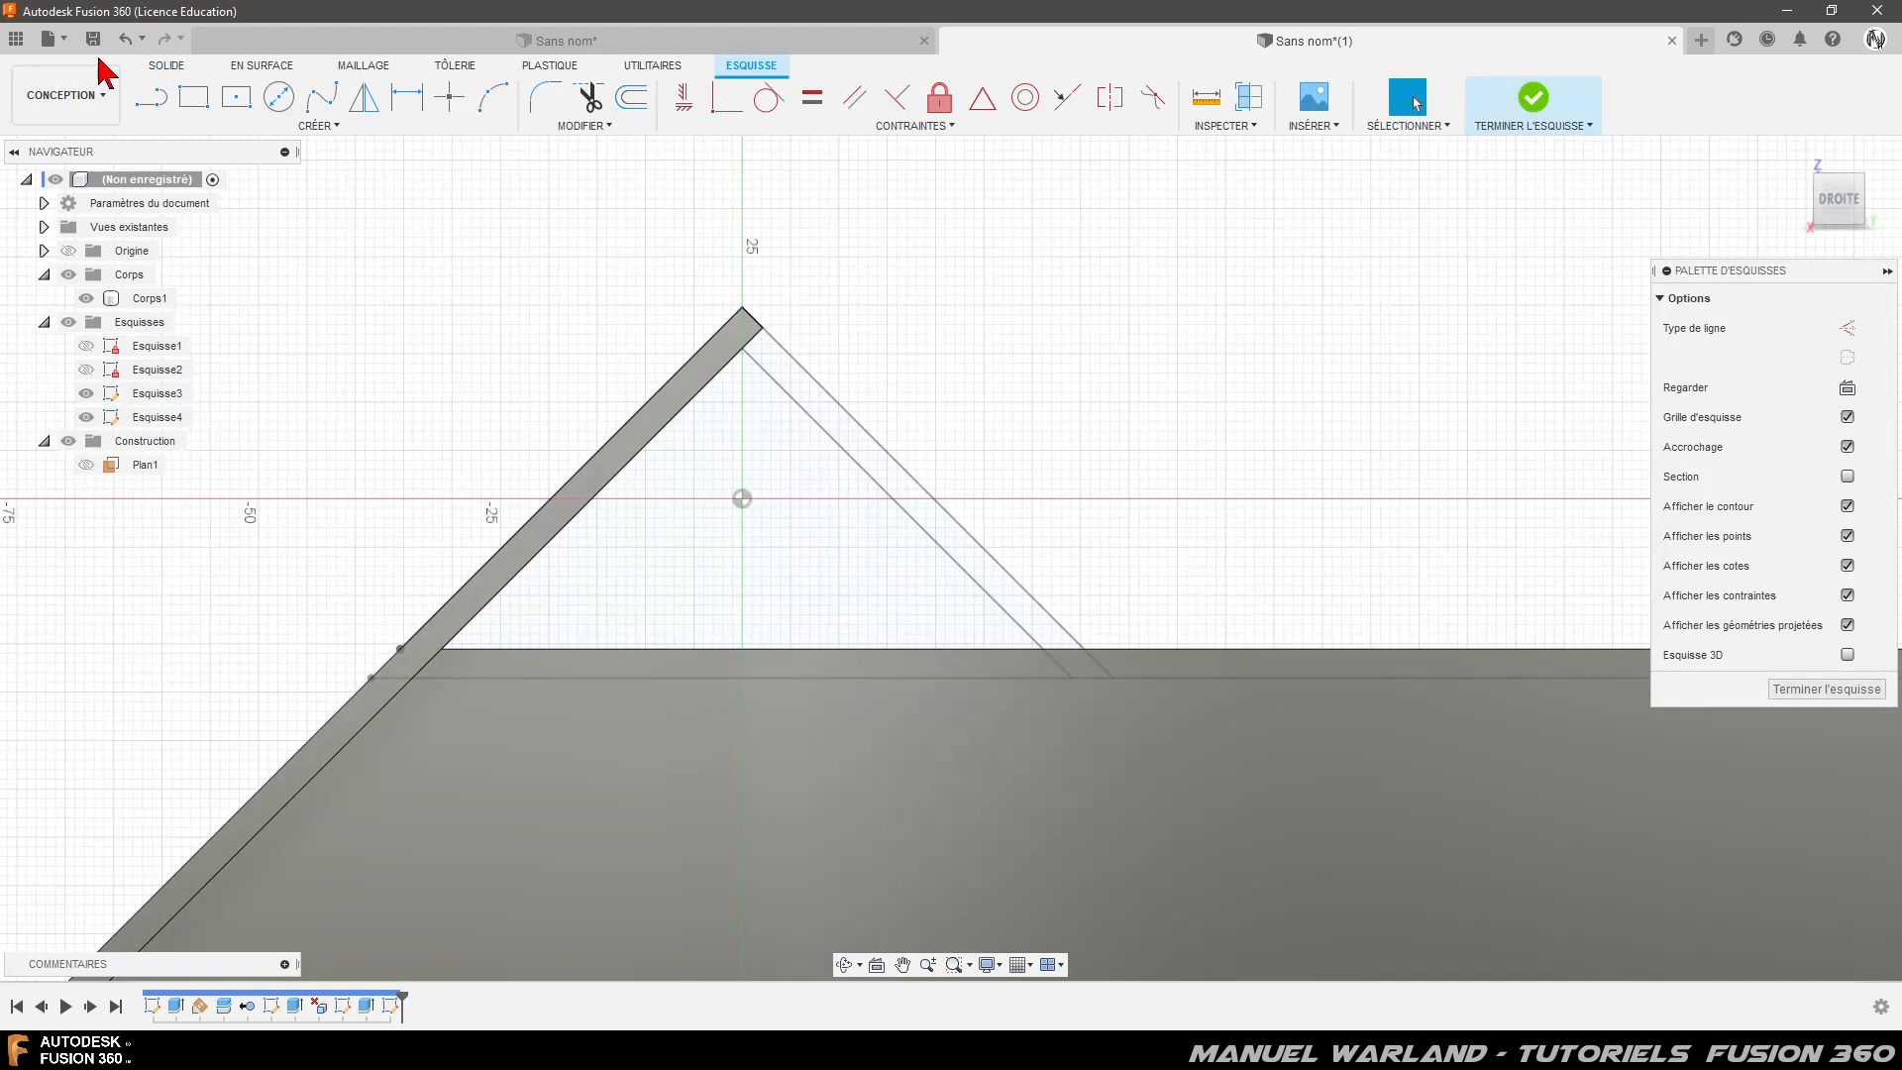
{"action": "left_click", "coordinate": [127, 42]}
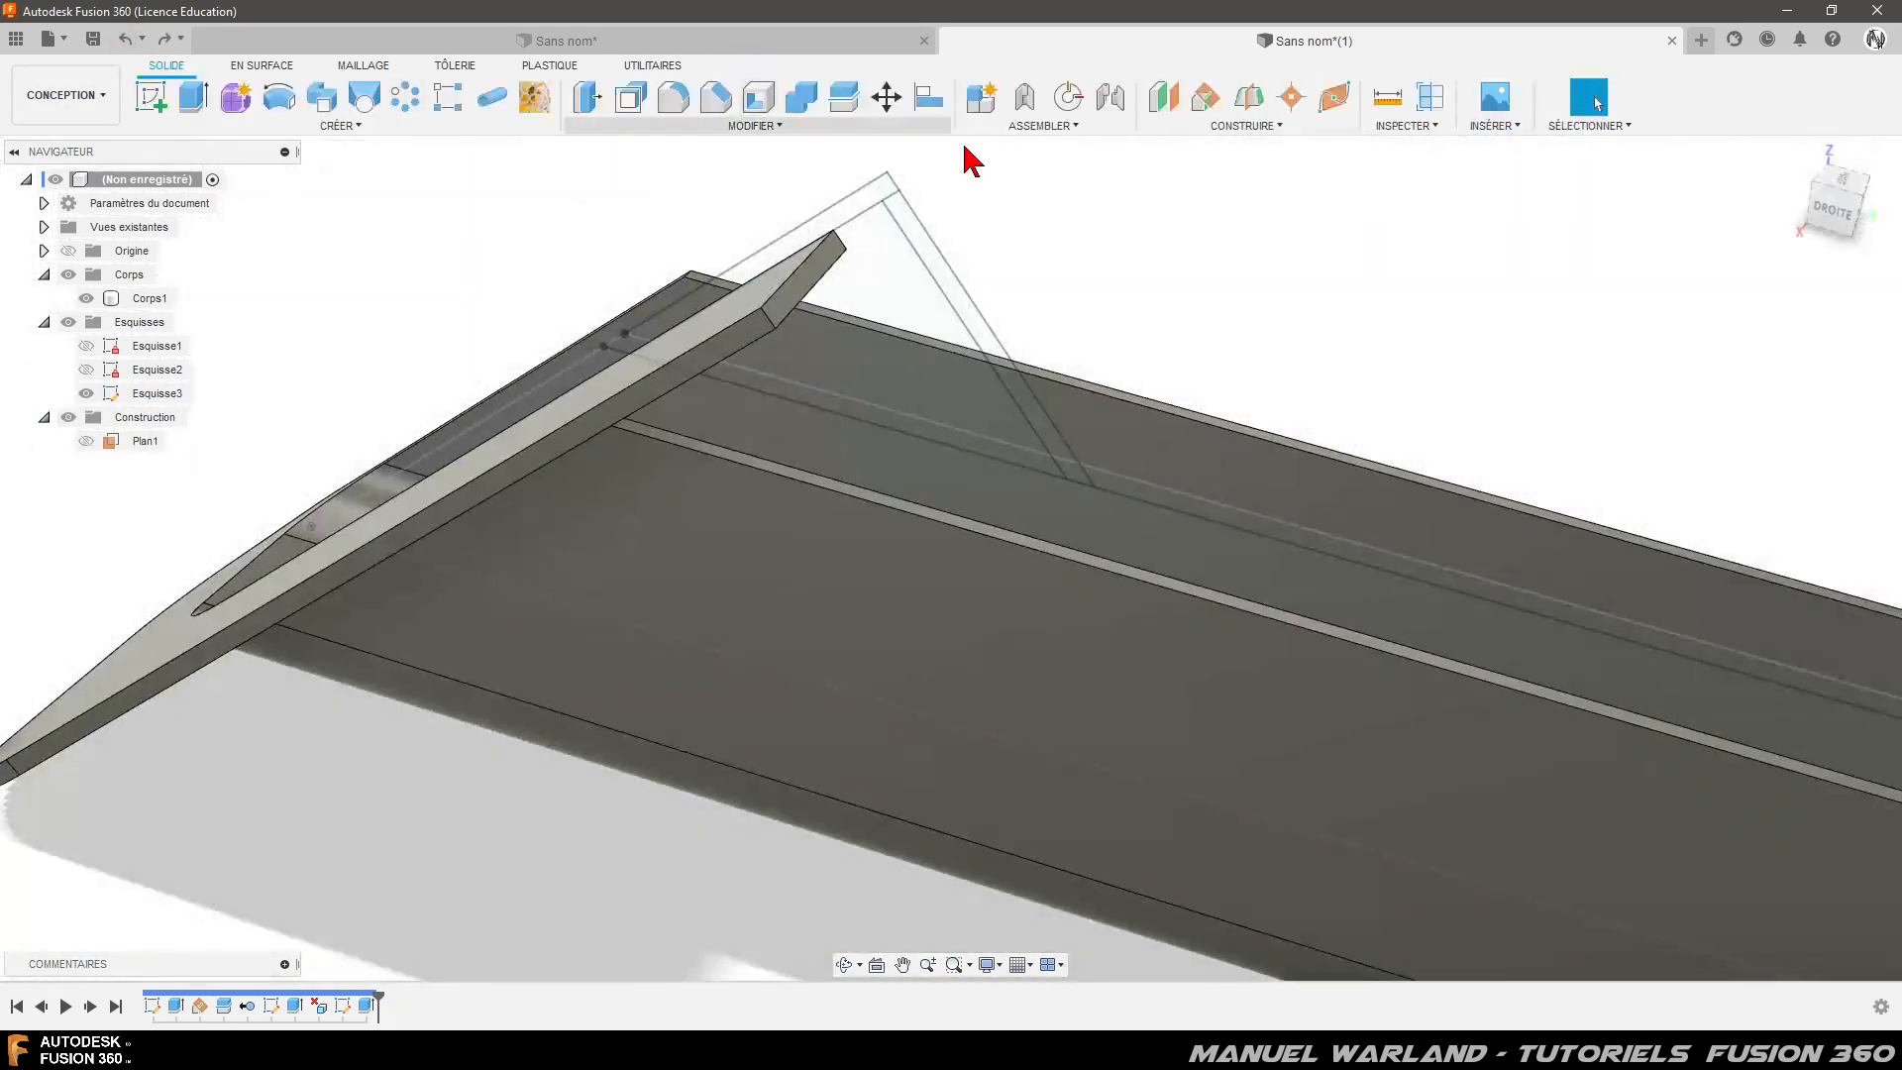
- Start an extrusion of the triangle's rear sloped strip and its small lower end from the same side wall's inner face
{"action": "left_click", "coordinate": [194, 97]}
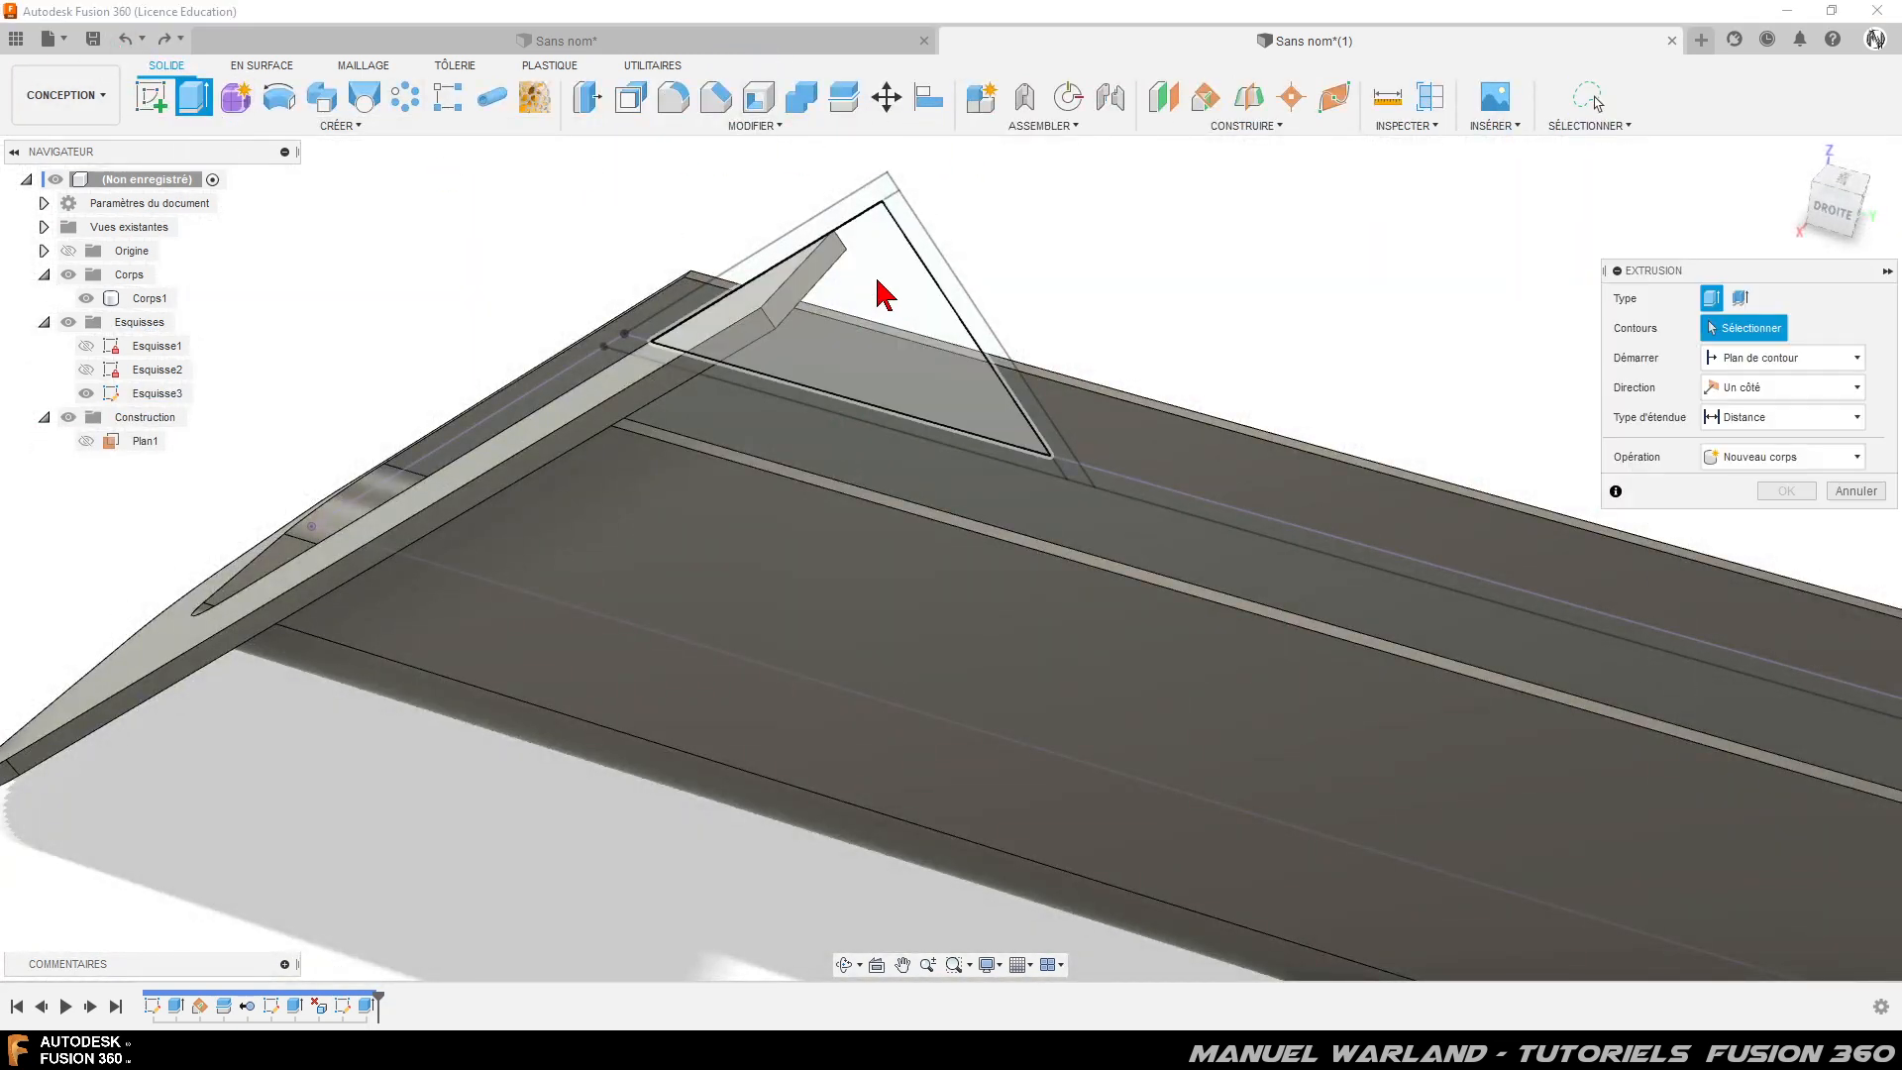
{"action": "left_click", "coordinate": [953, 297]}
{"action": "left_click", "coordinate": [1083, 477]}
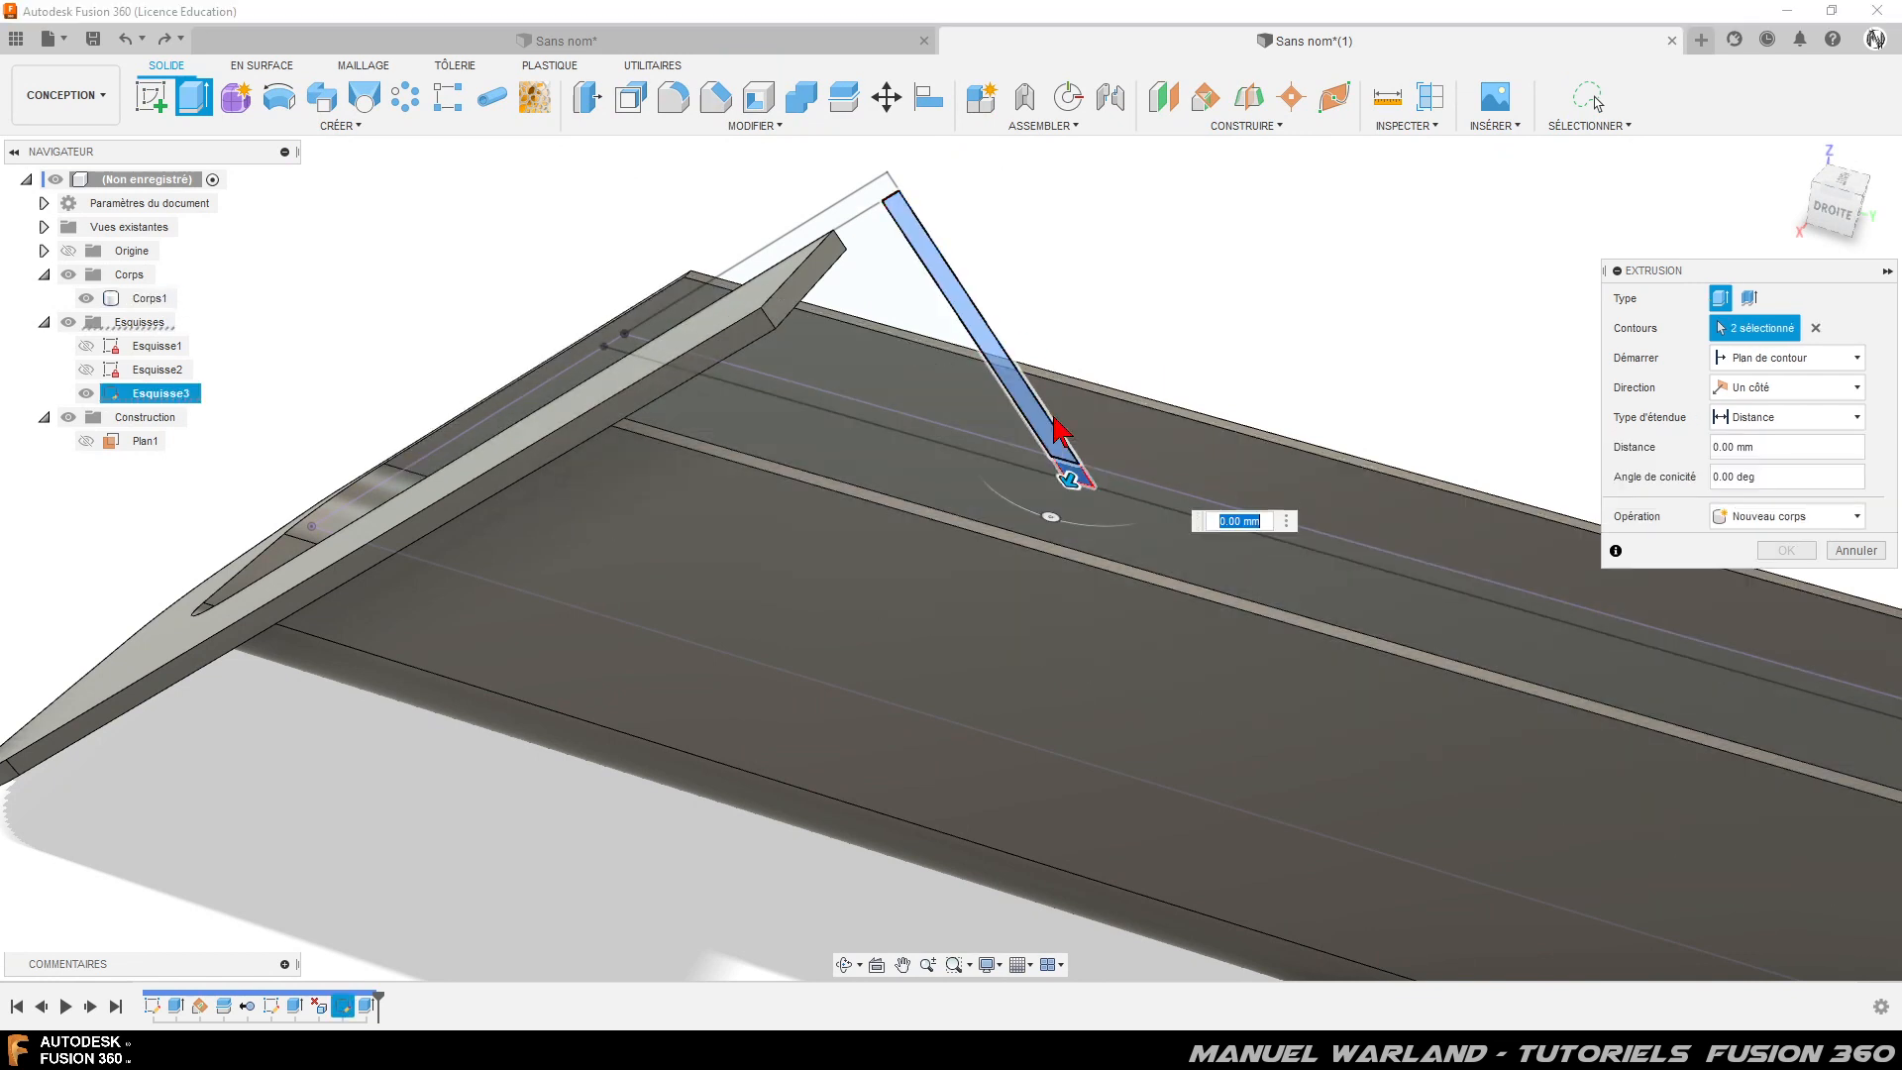
{"action": "left_click", "coordinate": [1783, 358]}
{"action": "left_click", "coordinate": [1749, 417]}
{"action": "middle_click_drag", "start_coordinate": [888, 548], "coordinate": [696, 541], "text": "shift"}
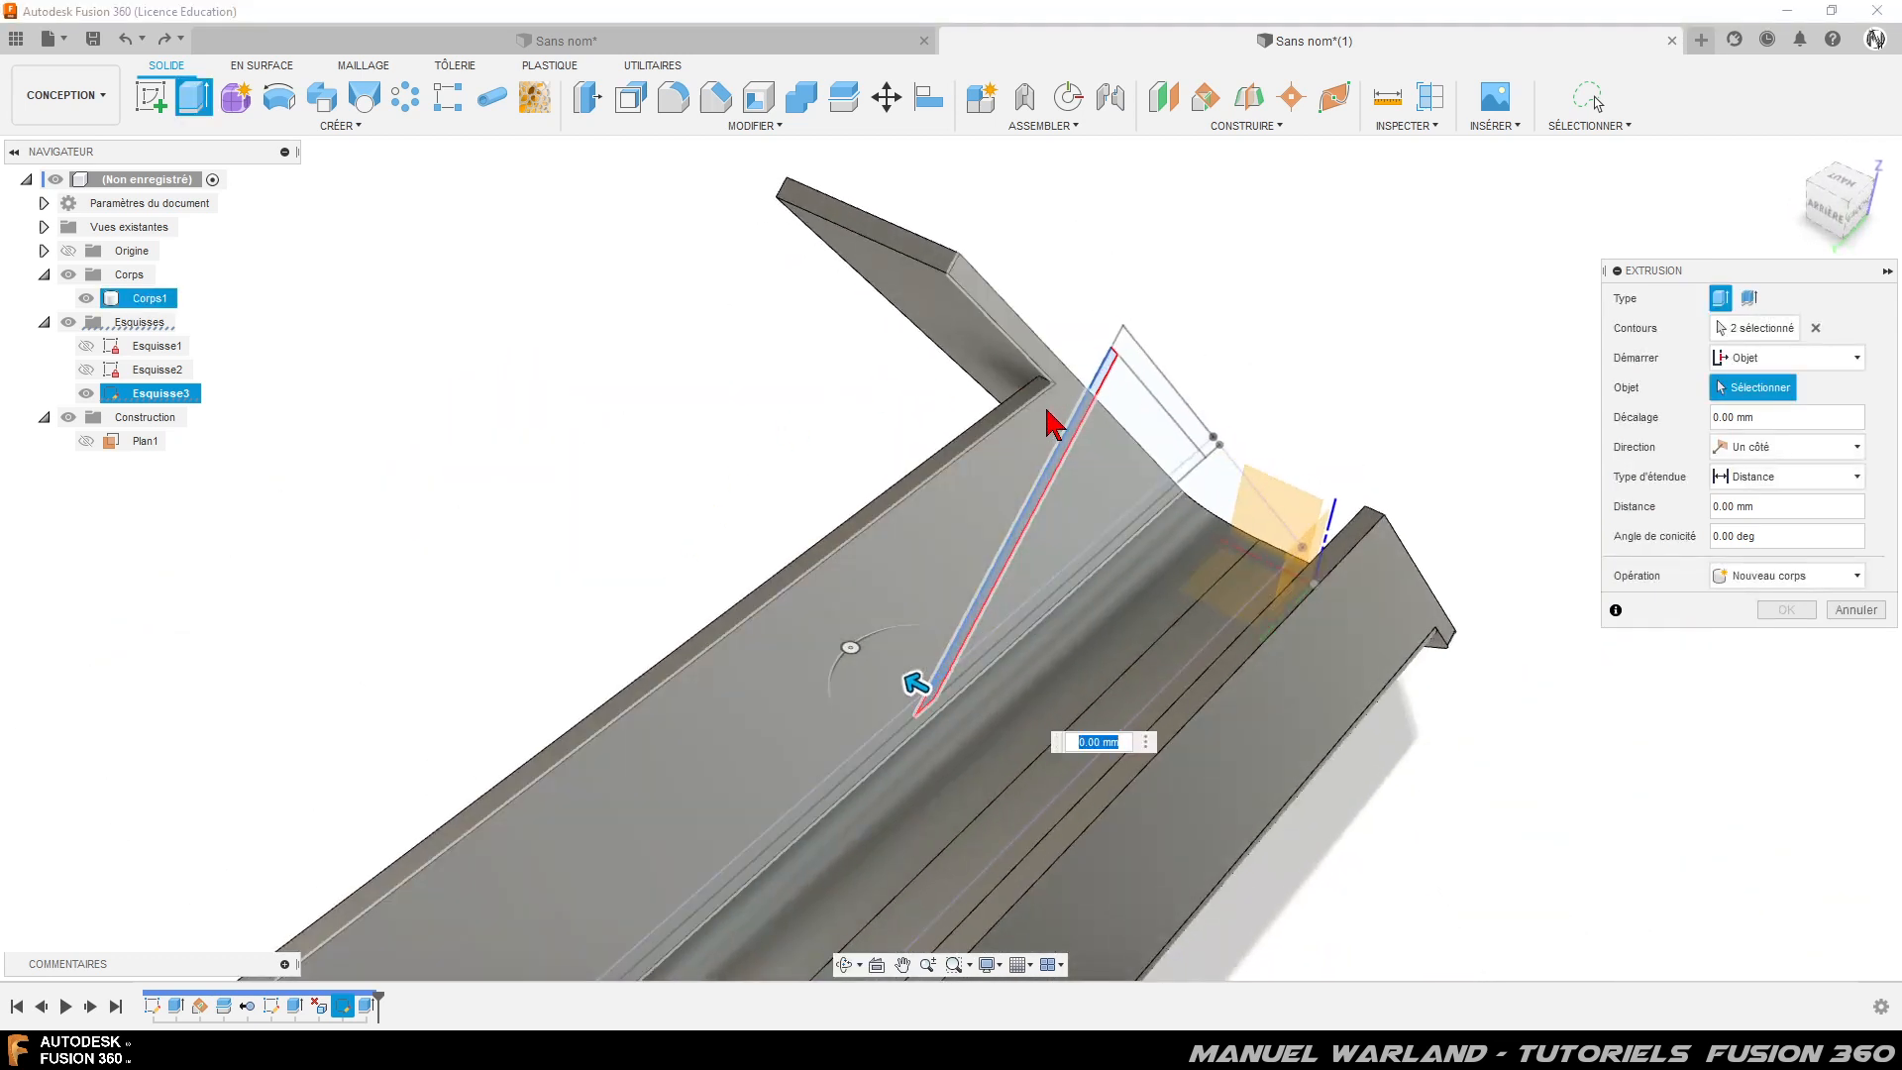
{"action": "left_click", "coordinate": [1038, 418]}
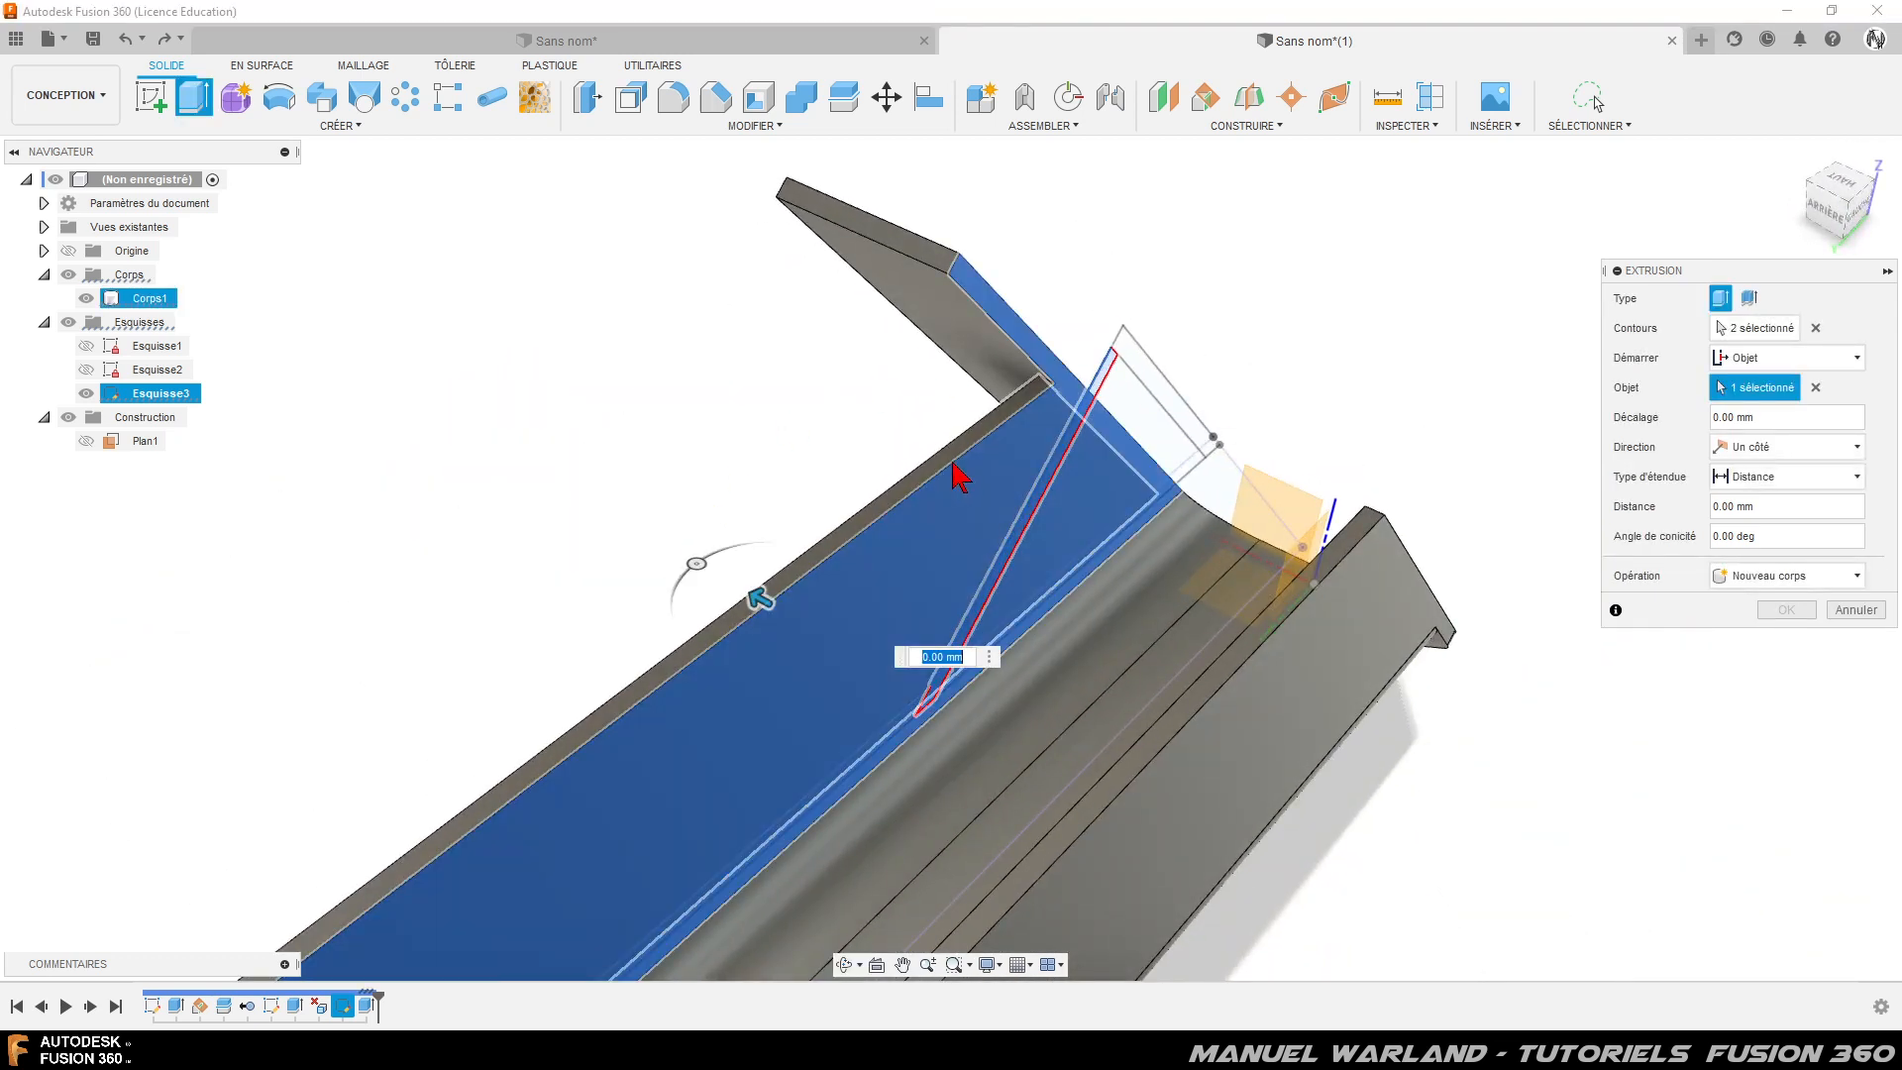
{"action": "middle_click_drag", "start_coordinate": [931, 450], "coordinate": [1037, 437], "text": "shift"}
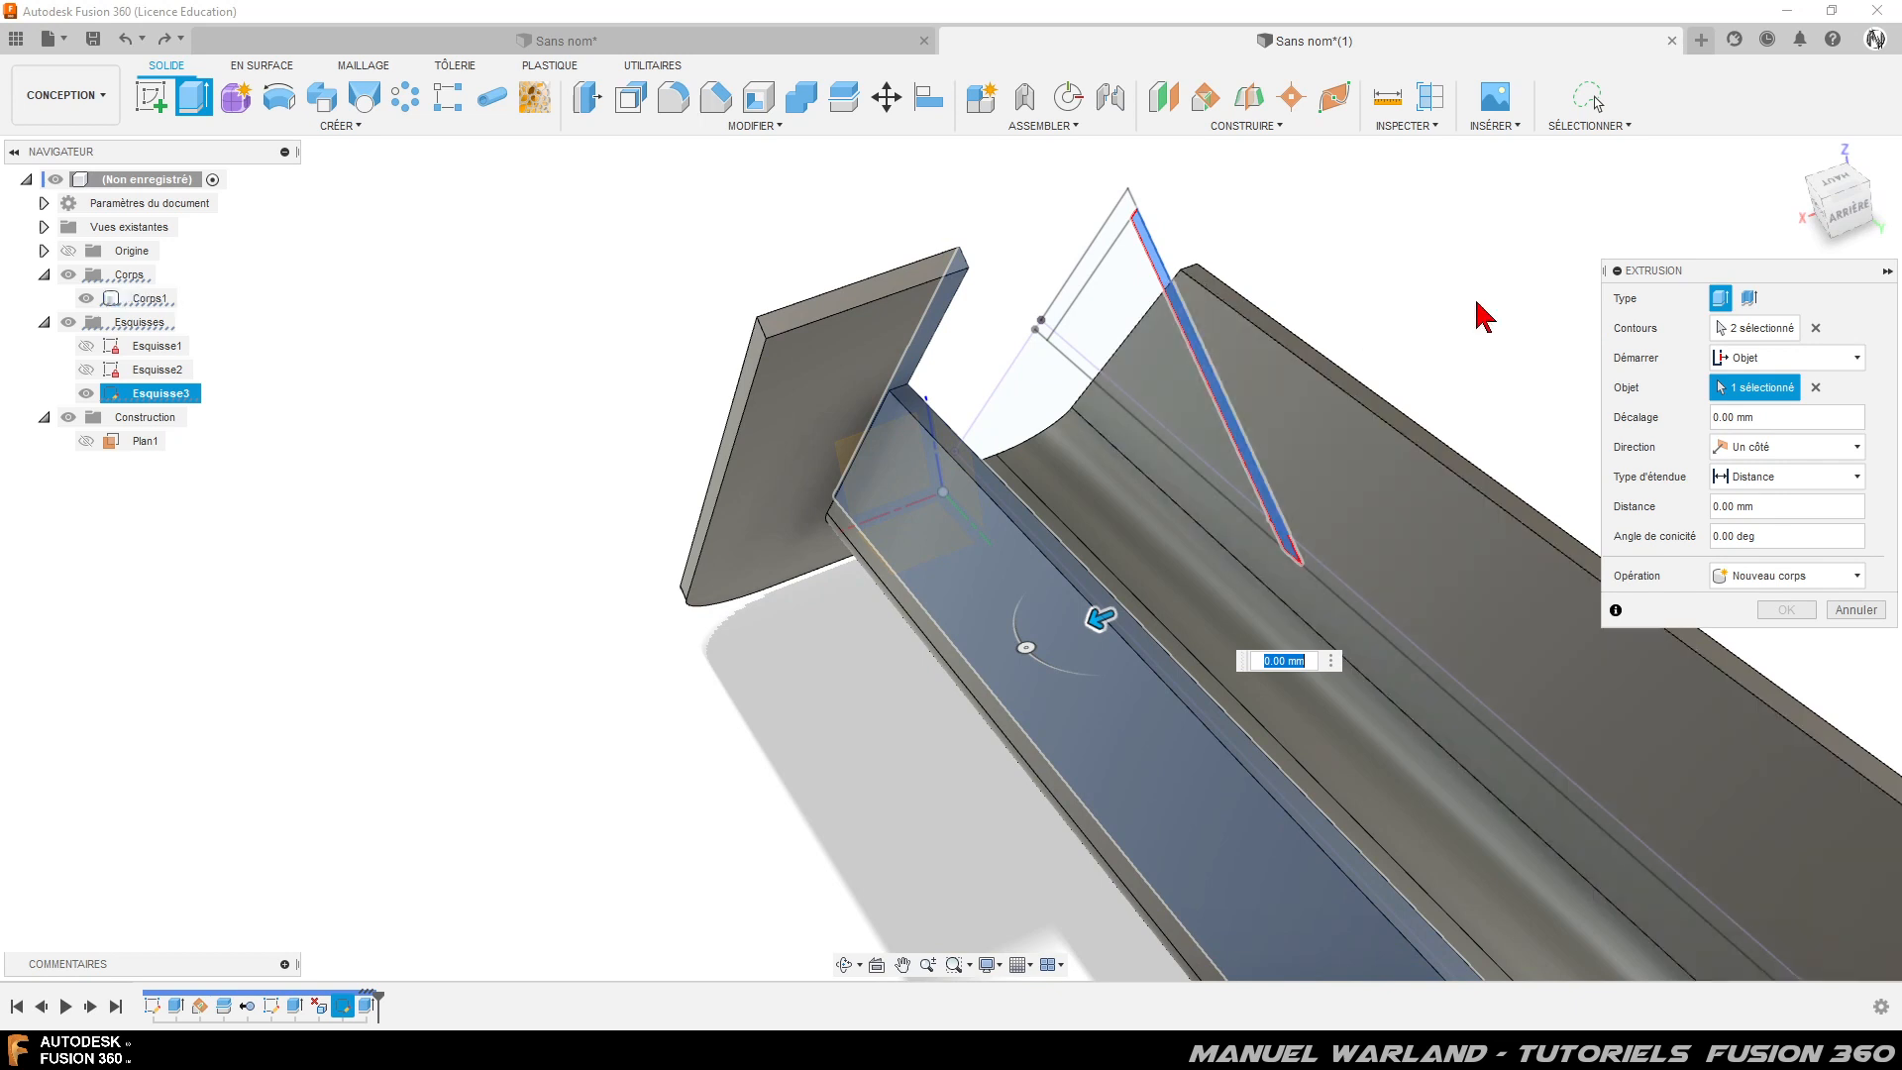
- Add the inner triangle to the extrusion profiles, remove the small lower end, and extrude 3 mm joined to the body
{"action": "left_click", "coordinate": [1755, 328]}
{"action": "left_click", "coordinate": [1144, 336]}
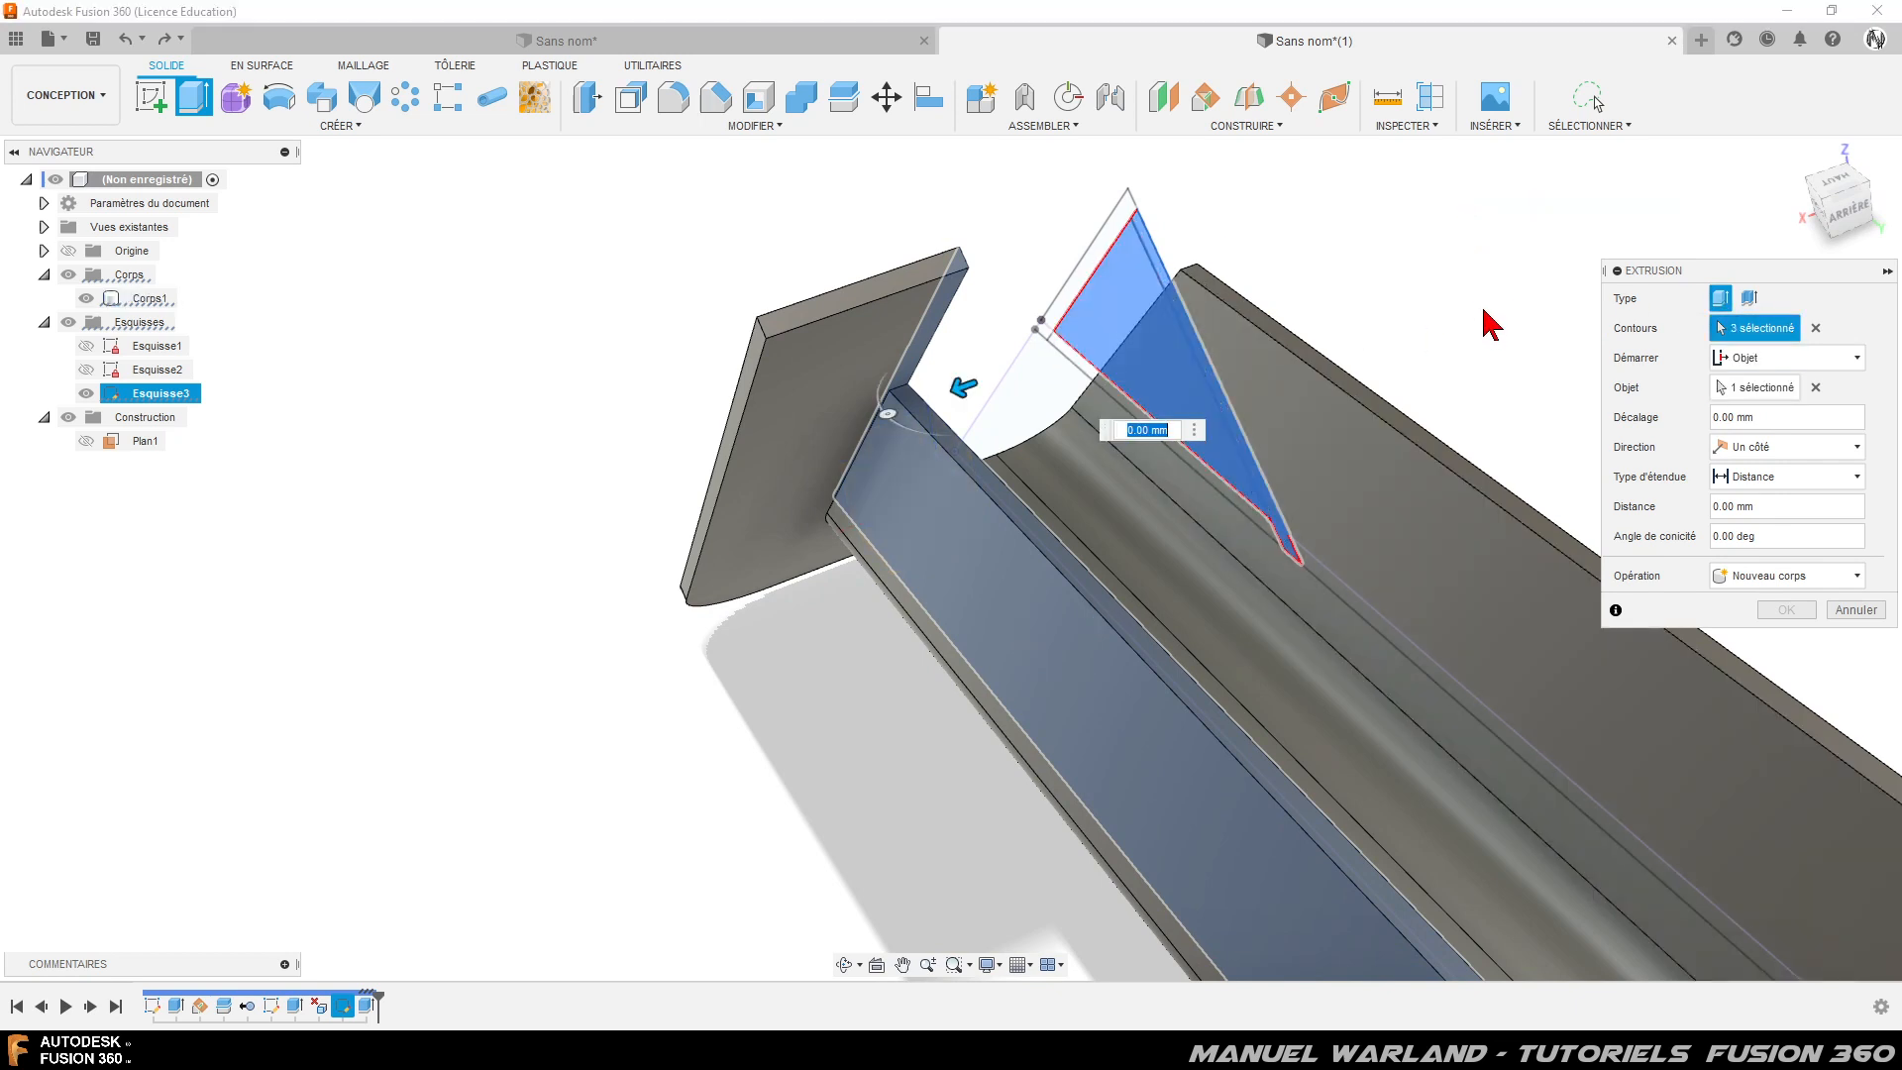
{"action": "left_click", "coordinate": [1284, 543]}
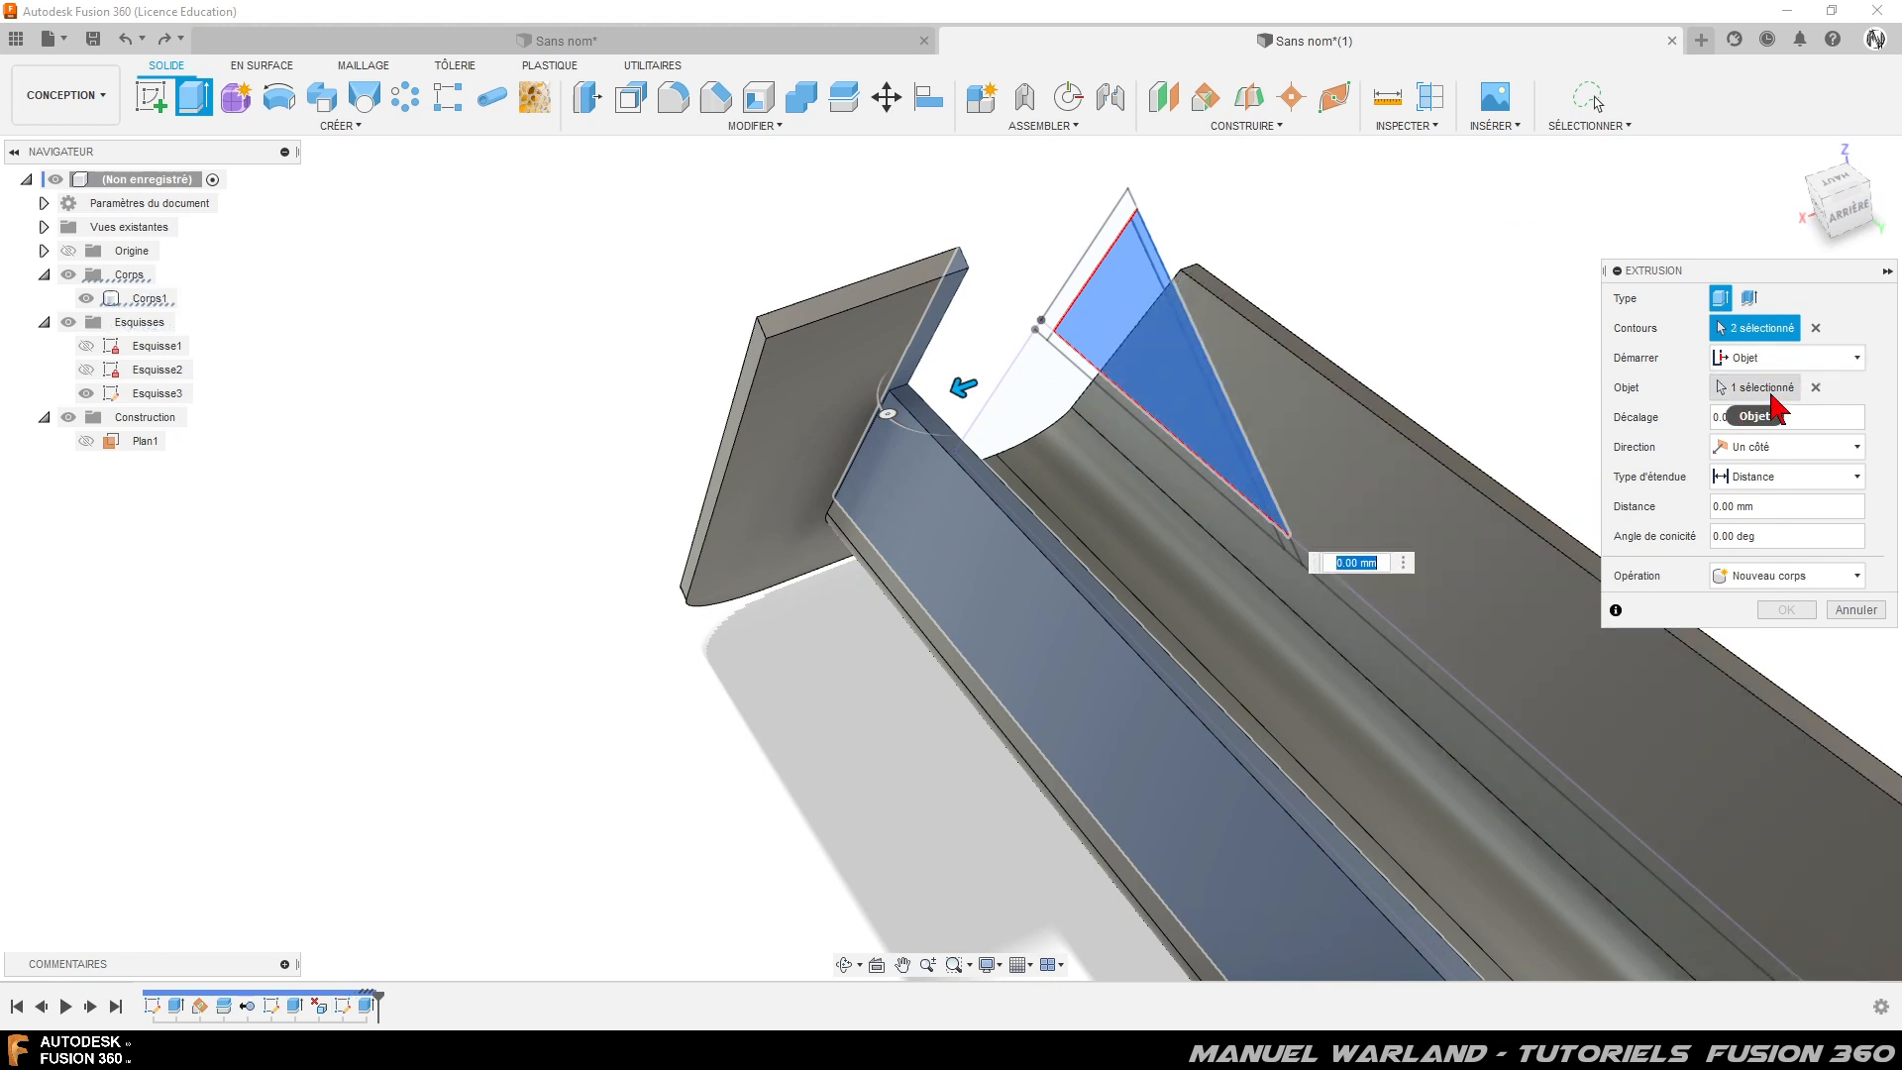
{"action": "left_click", "coordinate": [1789, 507]}
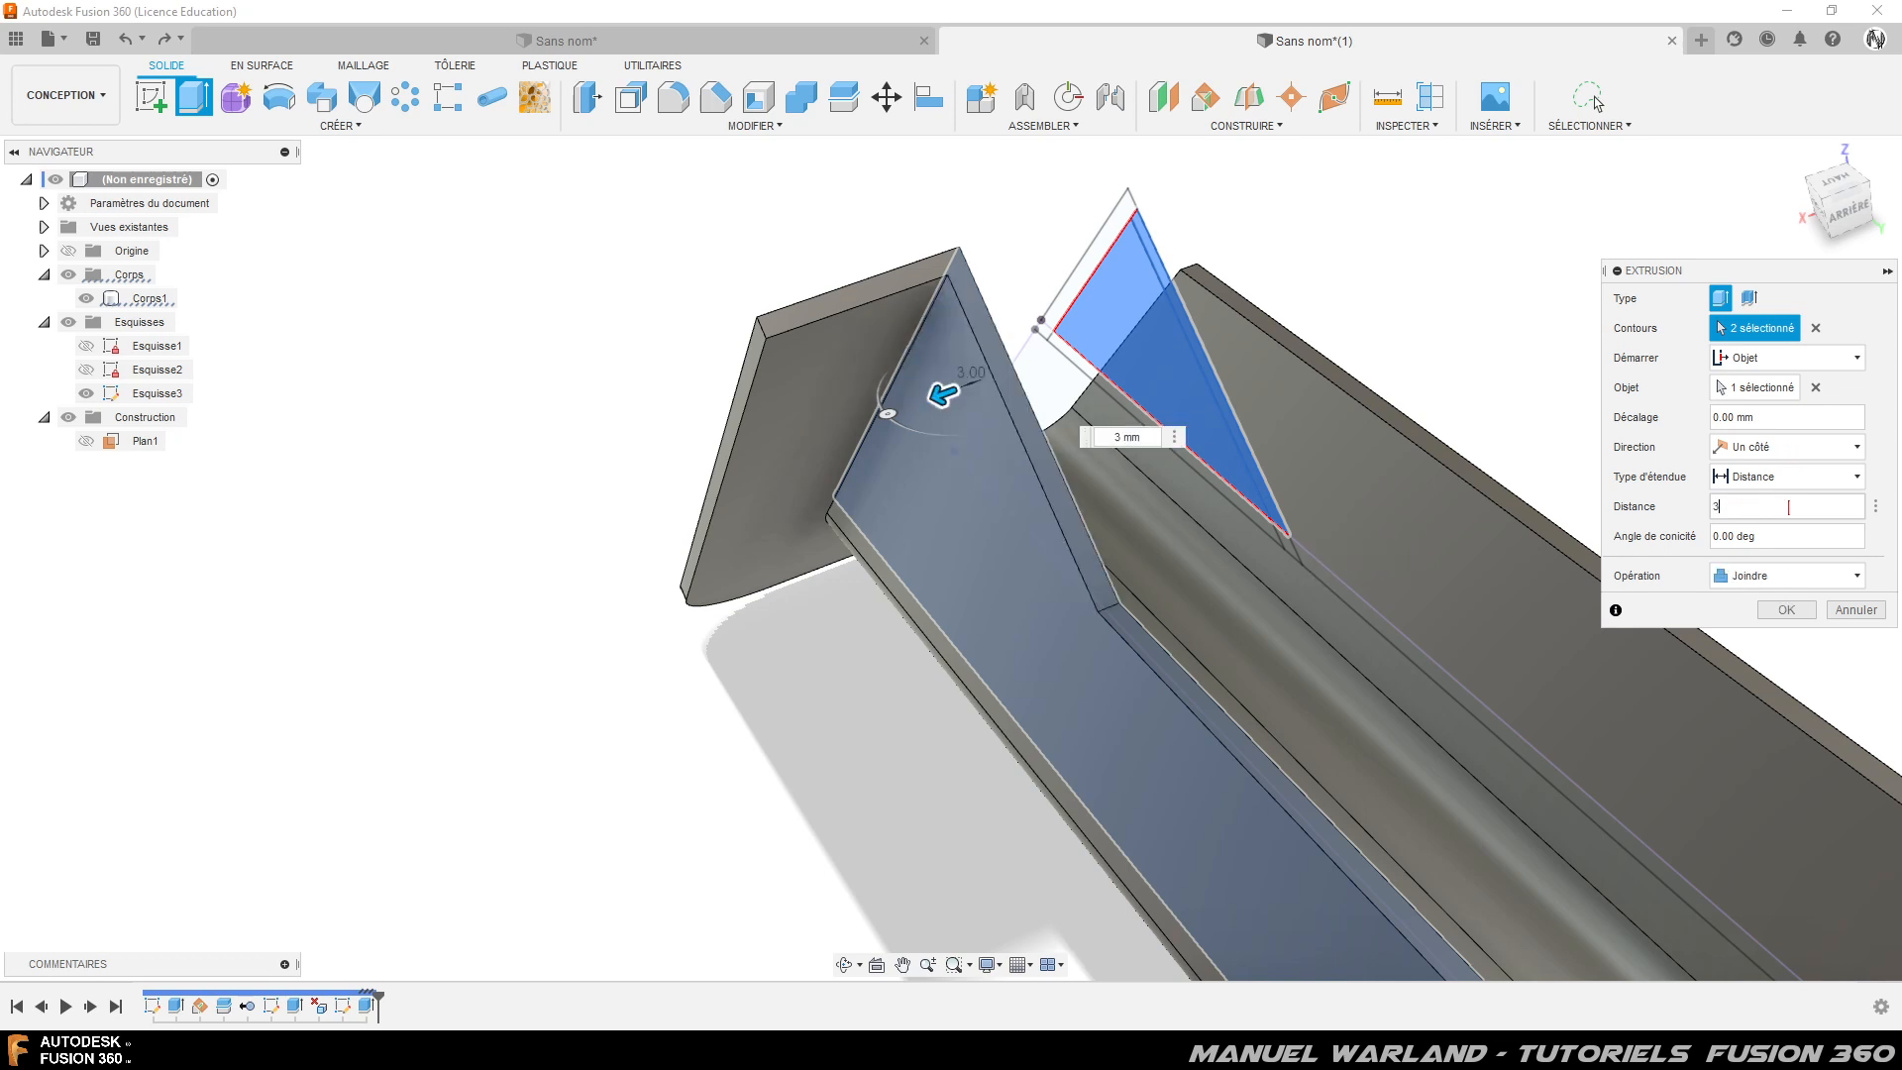
{"action": "key", "text": "Return"}
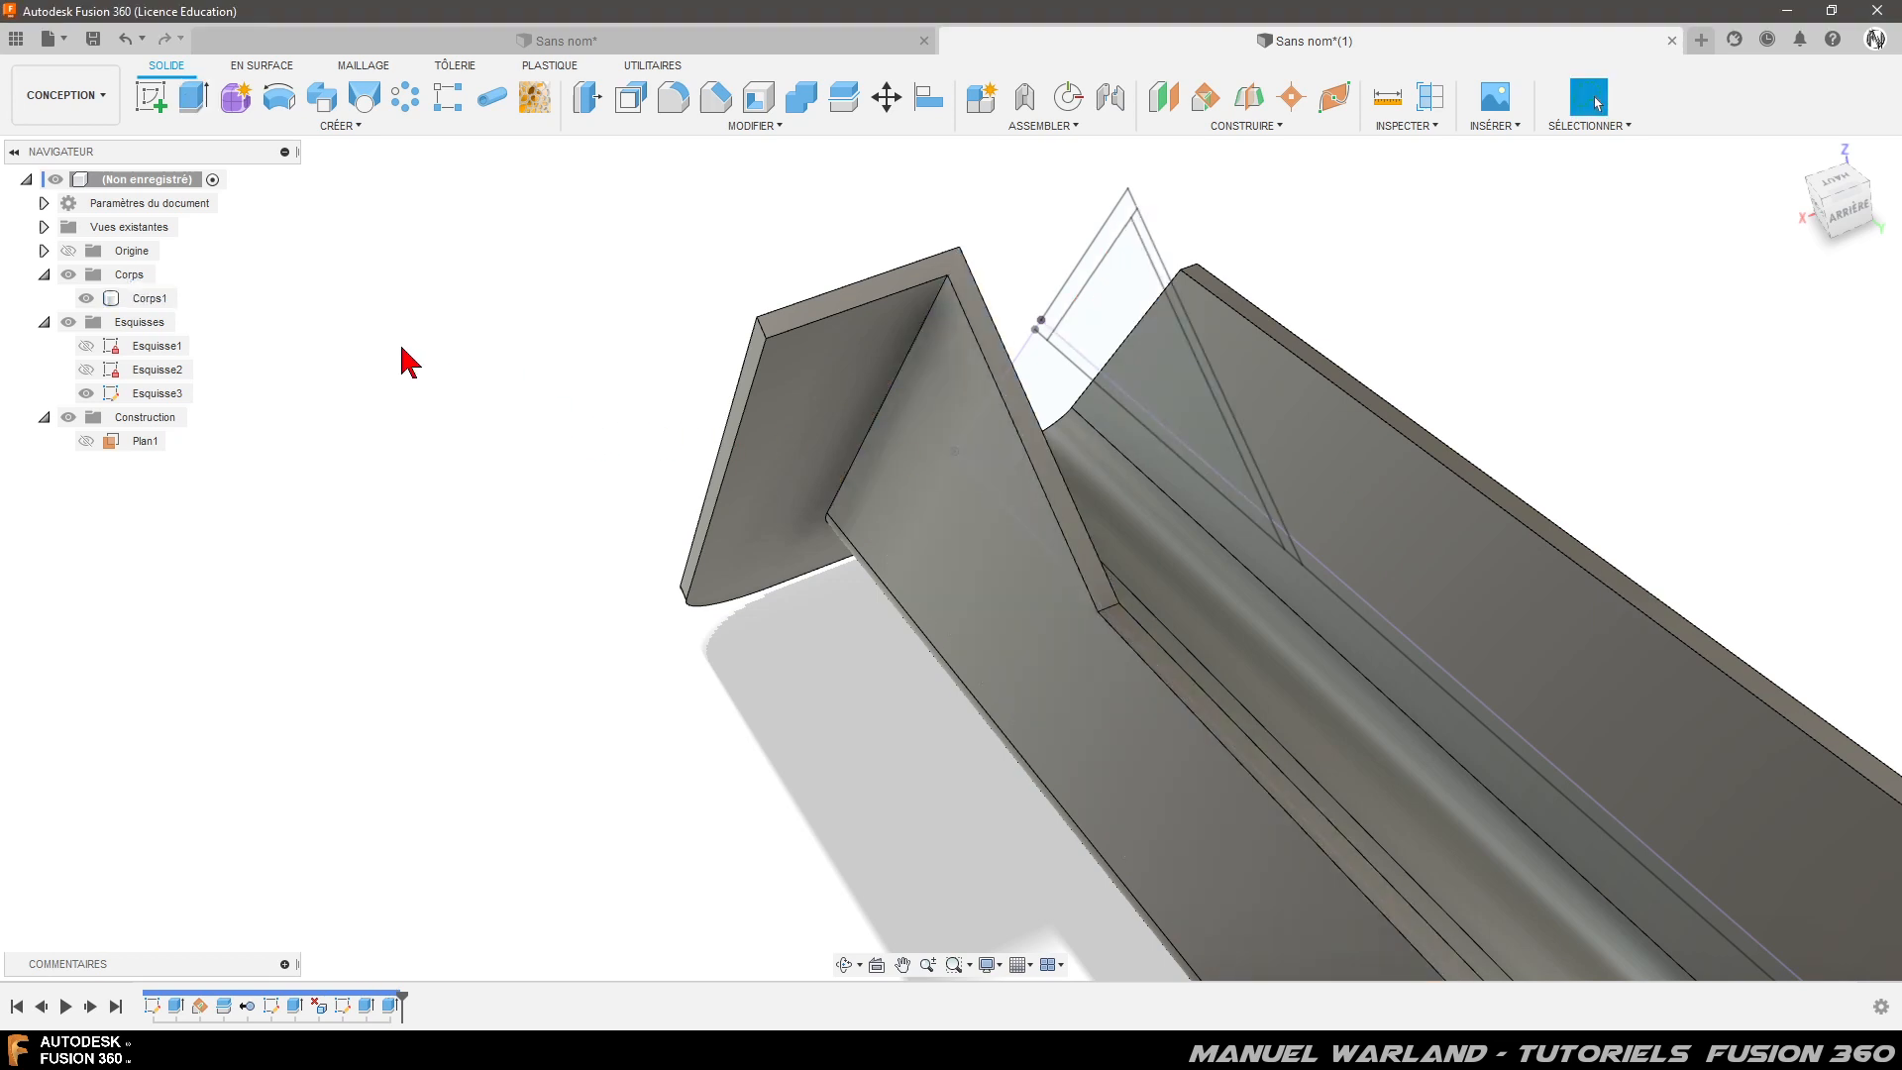
- Start an extrusion of the triangle's rear sloped strip together with the adjoining narrow strip segments along the side wall's upper edge
{"action": "middle_click_drag", "start_coordinate": [336, 400], "coordinate": [434, 474], "text": "shift"}
{"action": "scroll", "coordinate": [597, 580], "scroll_direction": "down", "scroll_amount": 2}
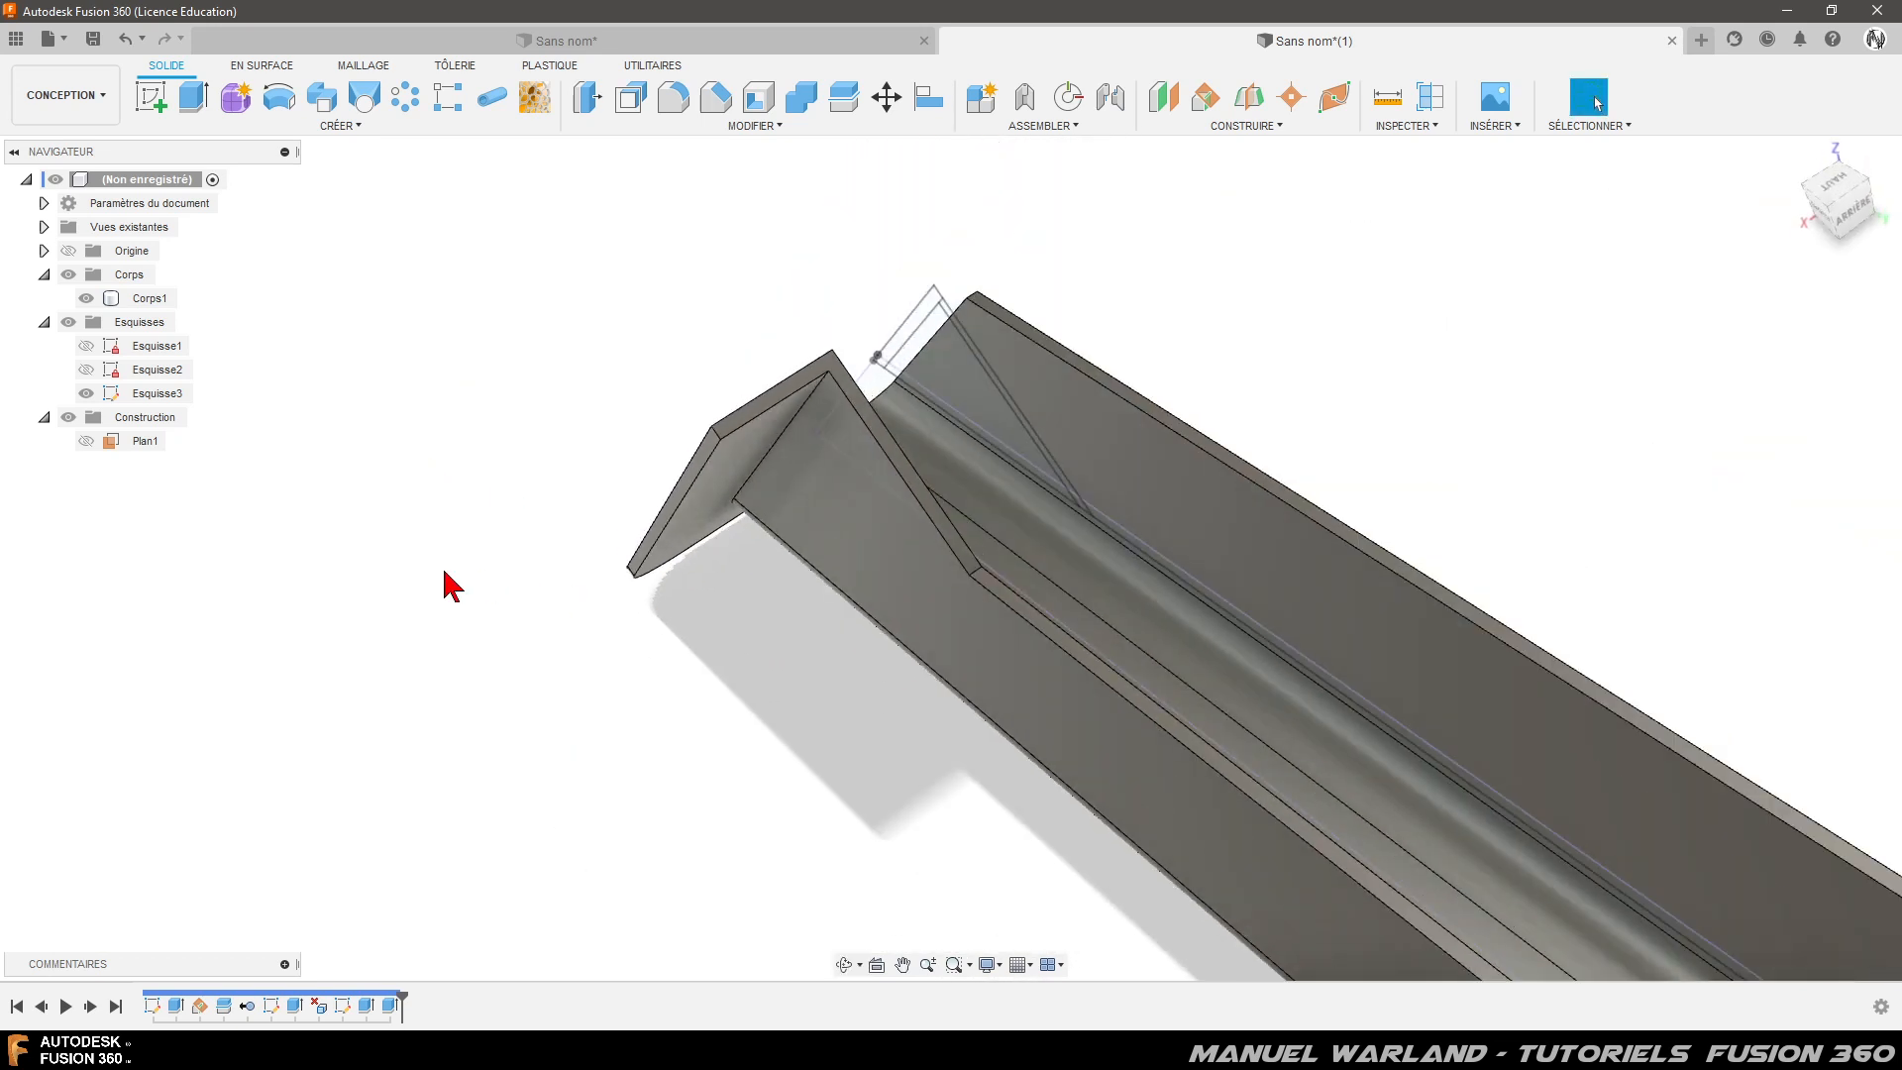
{"action": "left_click", "coordinate": [194, 99]}
{"action": "scroll", "coordinate": [934, 416], "scroll_direction": "up", "scroll_amount": 4}
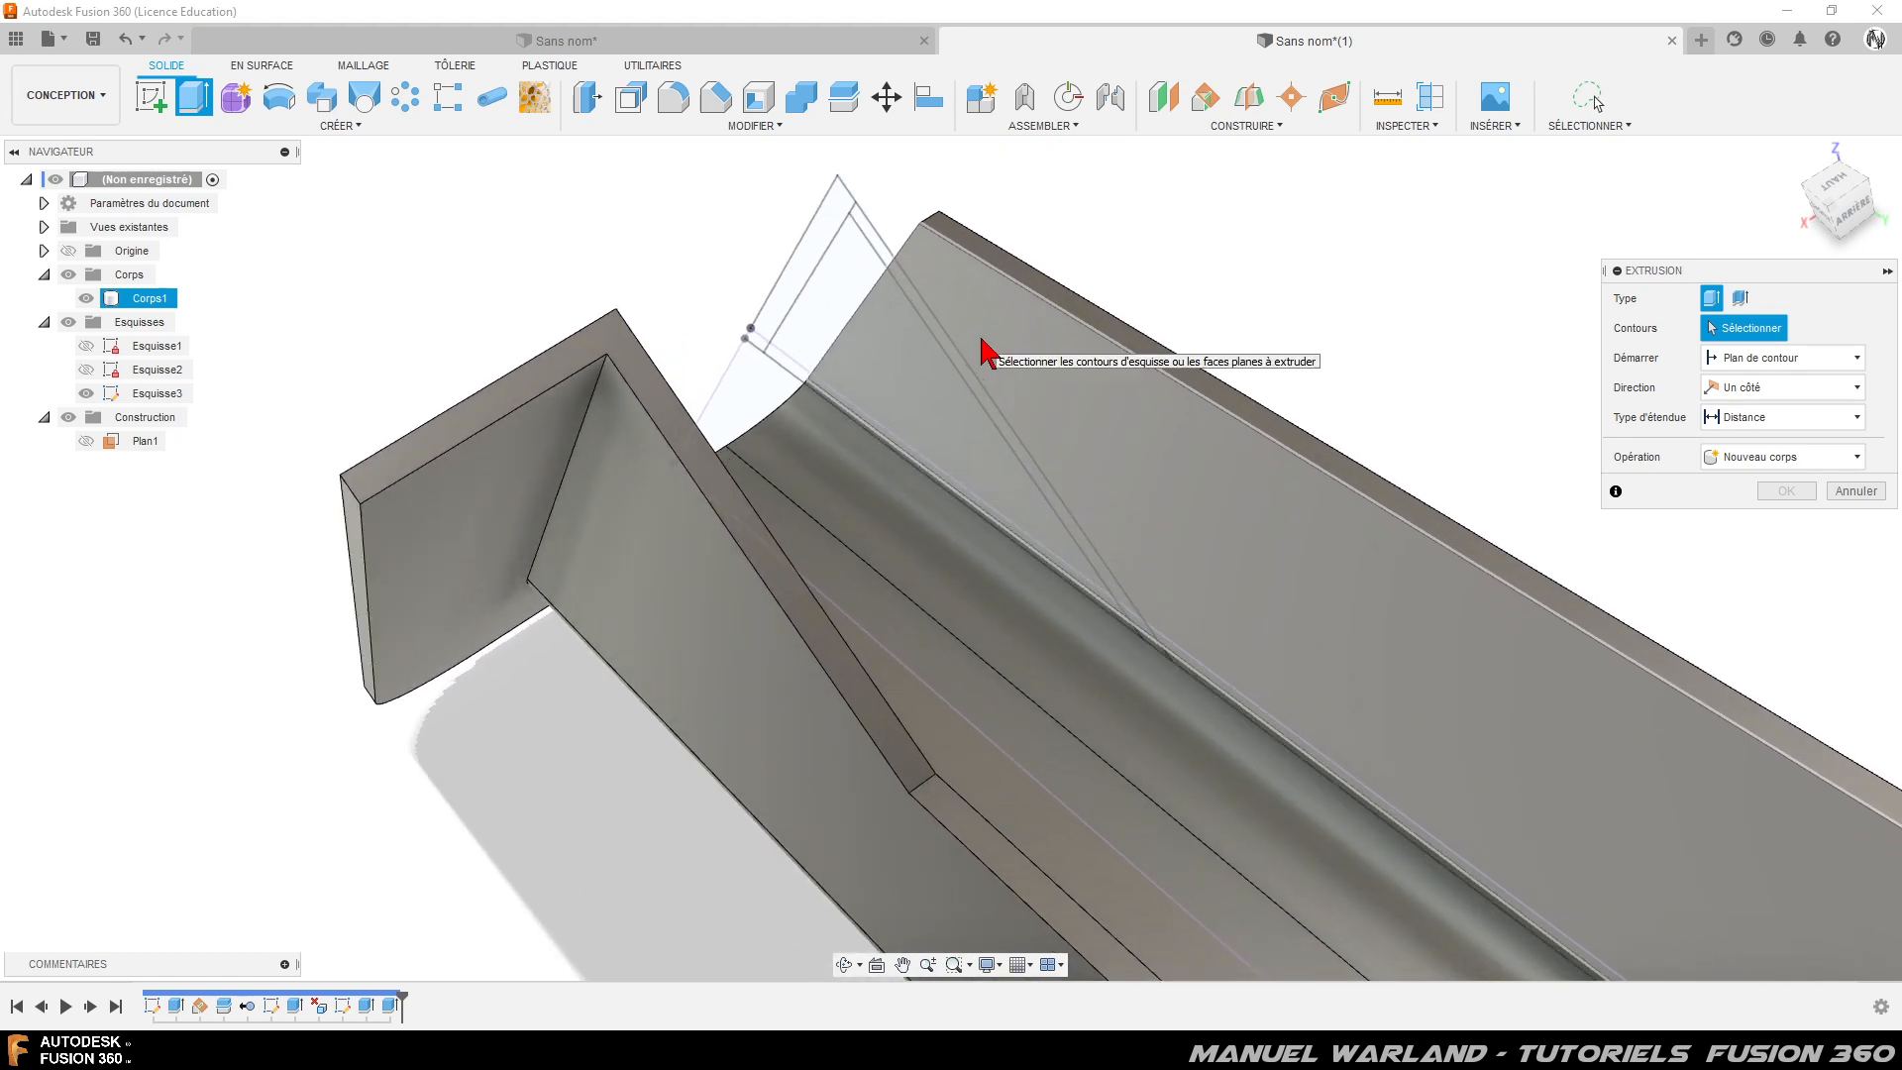
{"action": "left_click", "coordinate": [975, 391]}
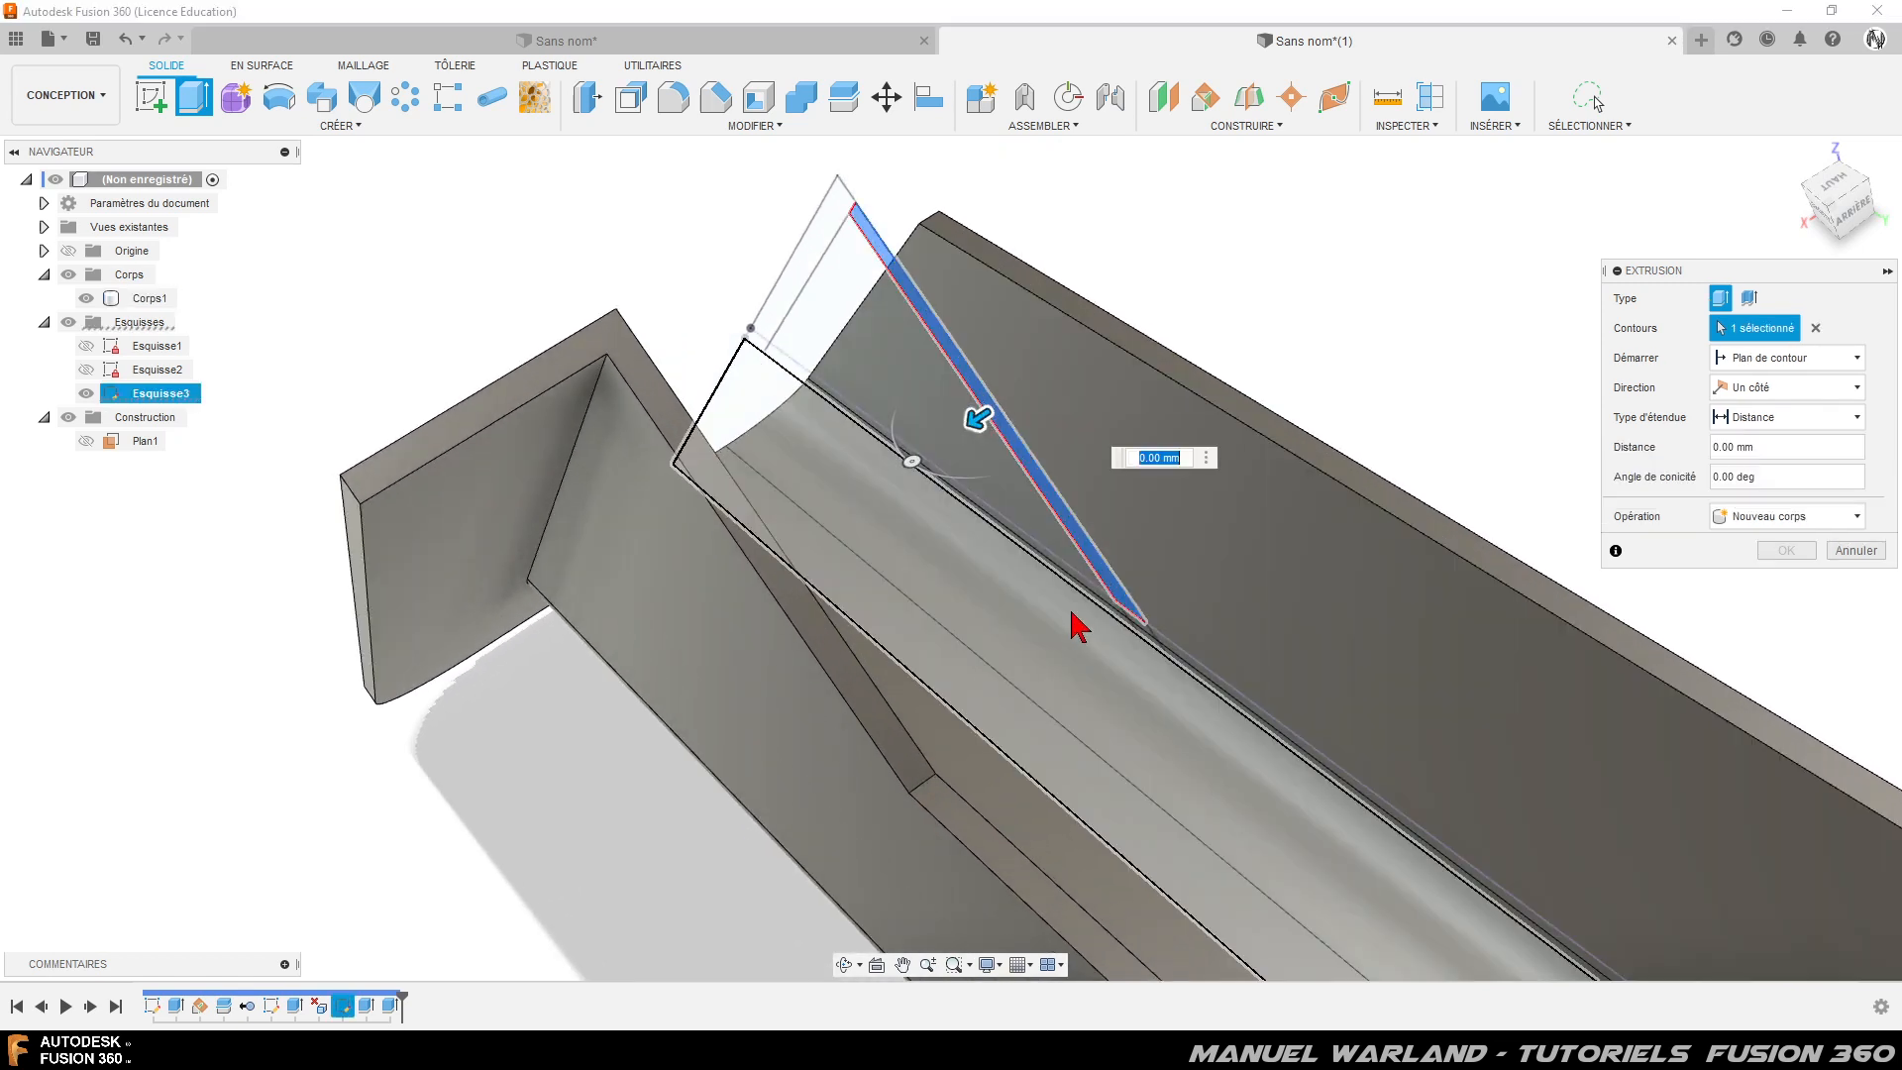
{"action": "left_click", "coordinate": [1145, 642]}
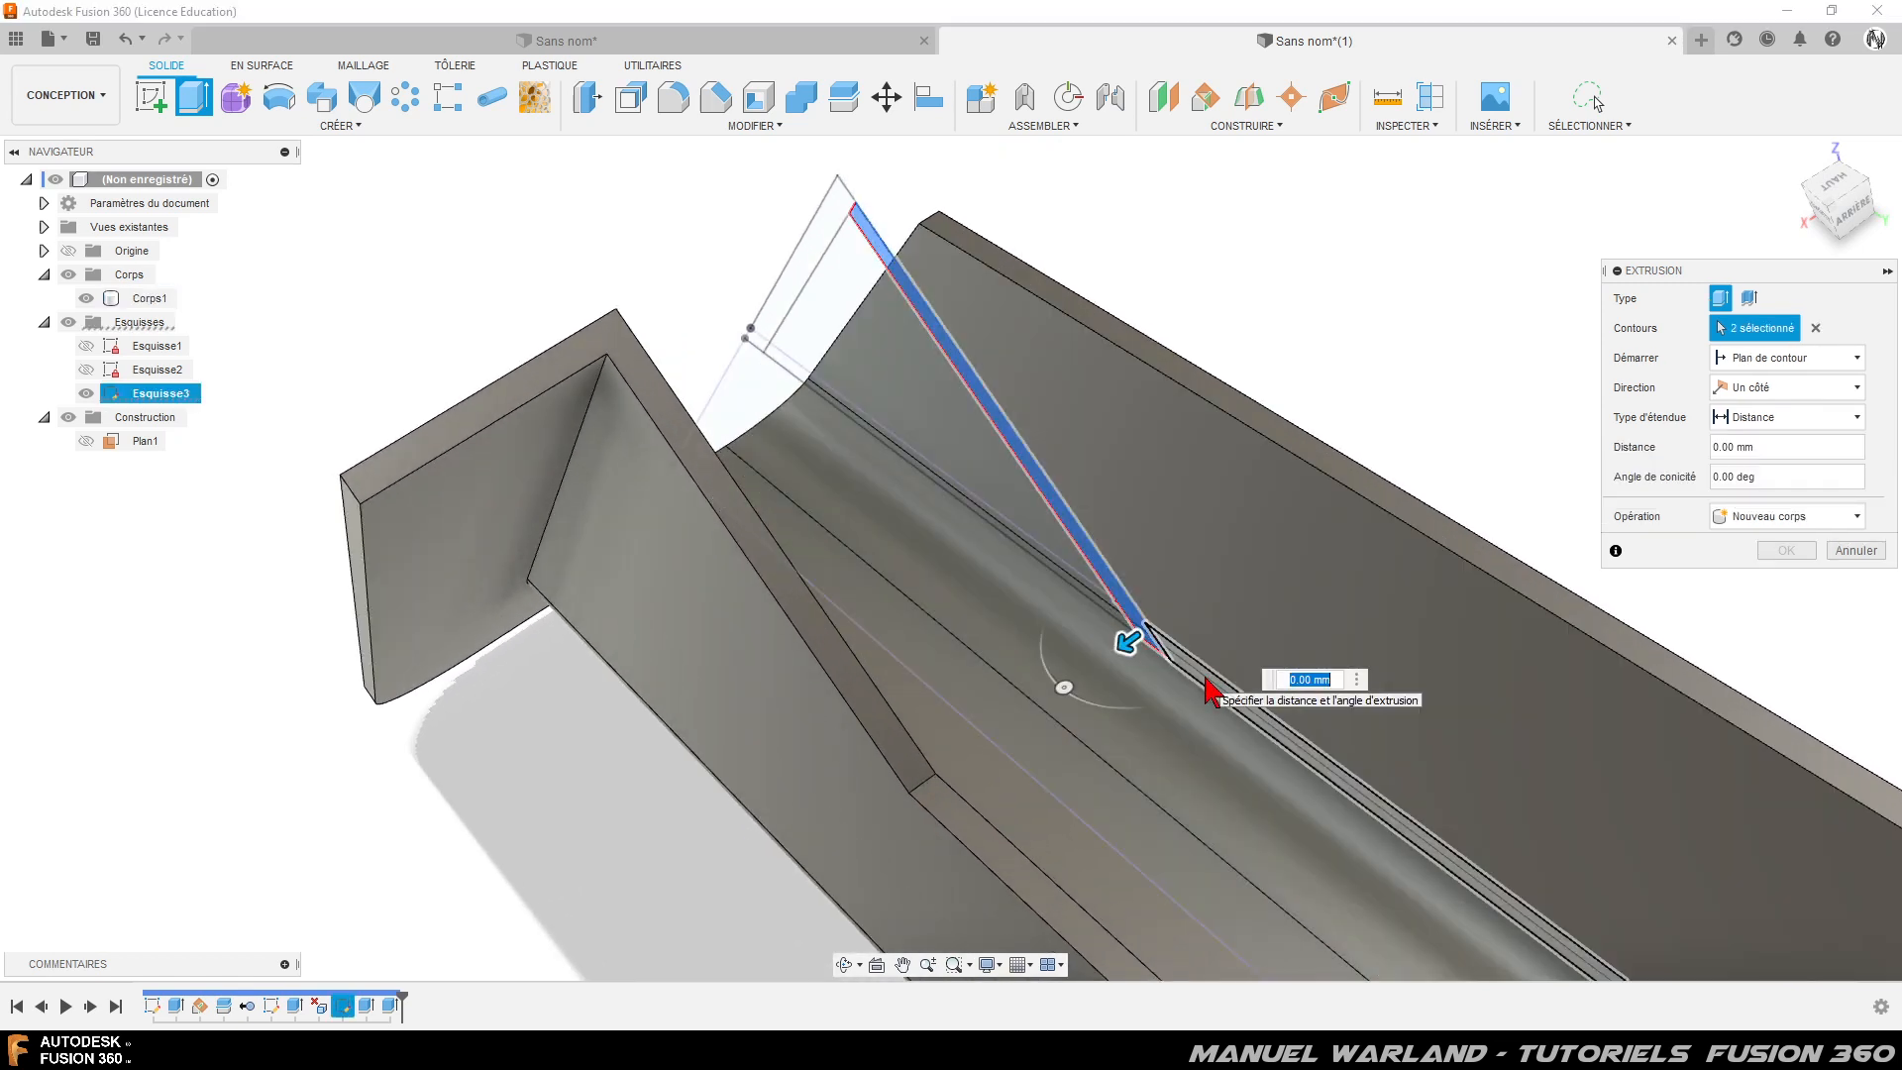
{"action": "left_click", "coordinate": [1208, 689]}
{"action": "scroll", "coordinate": [461, 183], "scroll_direction": "down", "scroll_amount": 2}
{"action": "middle_click_drag", "start_coordinate": [758, 845], "coordinate": [738, 773], "text": "shift"}
{"action": "scroll", "coordinate": [1185, 328], "scroll_direction": "down", "scroll_amount": 1}
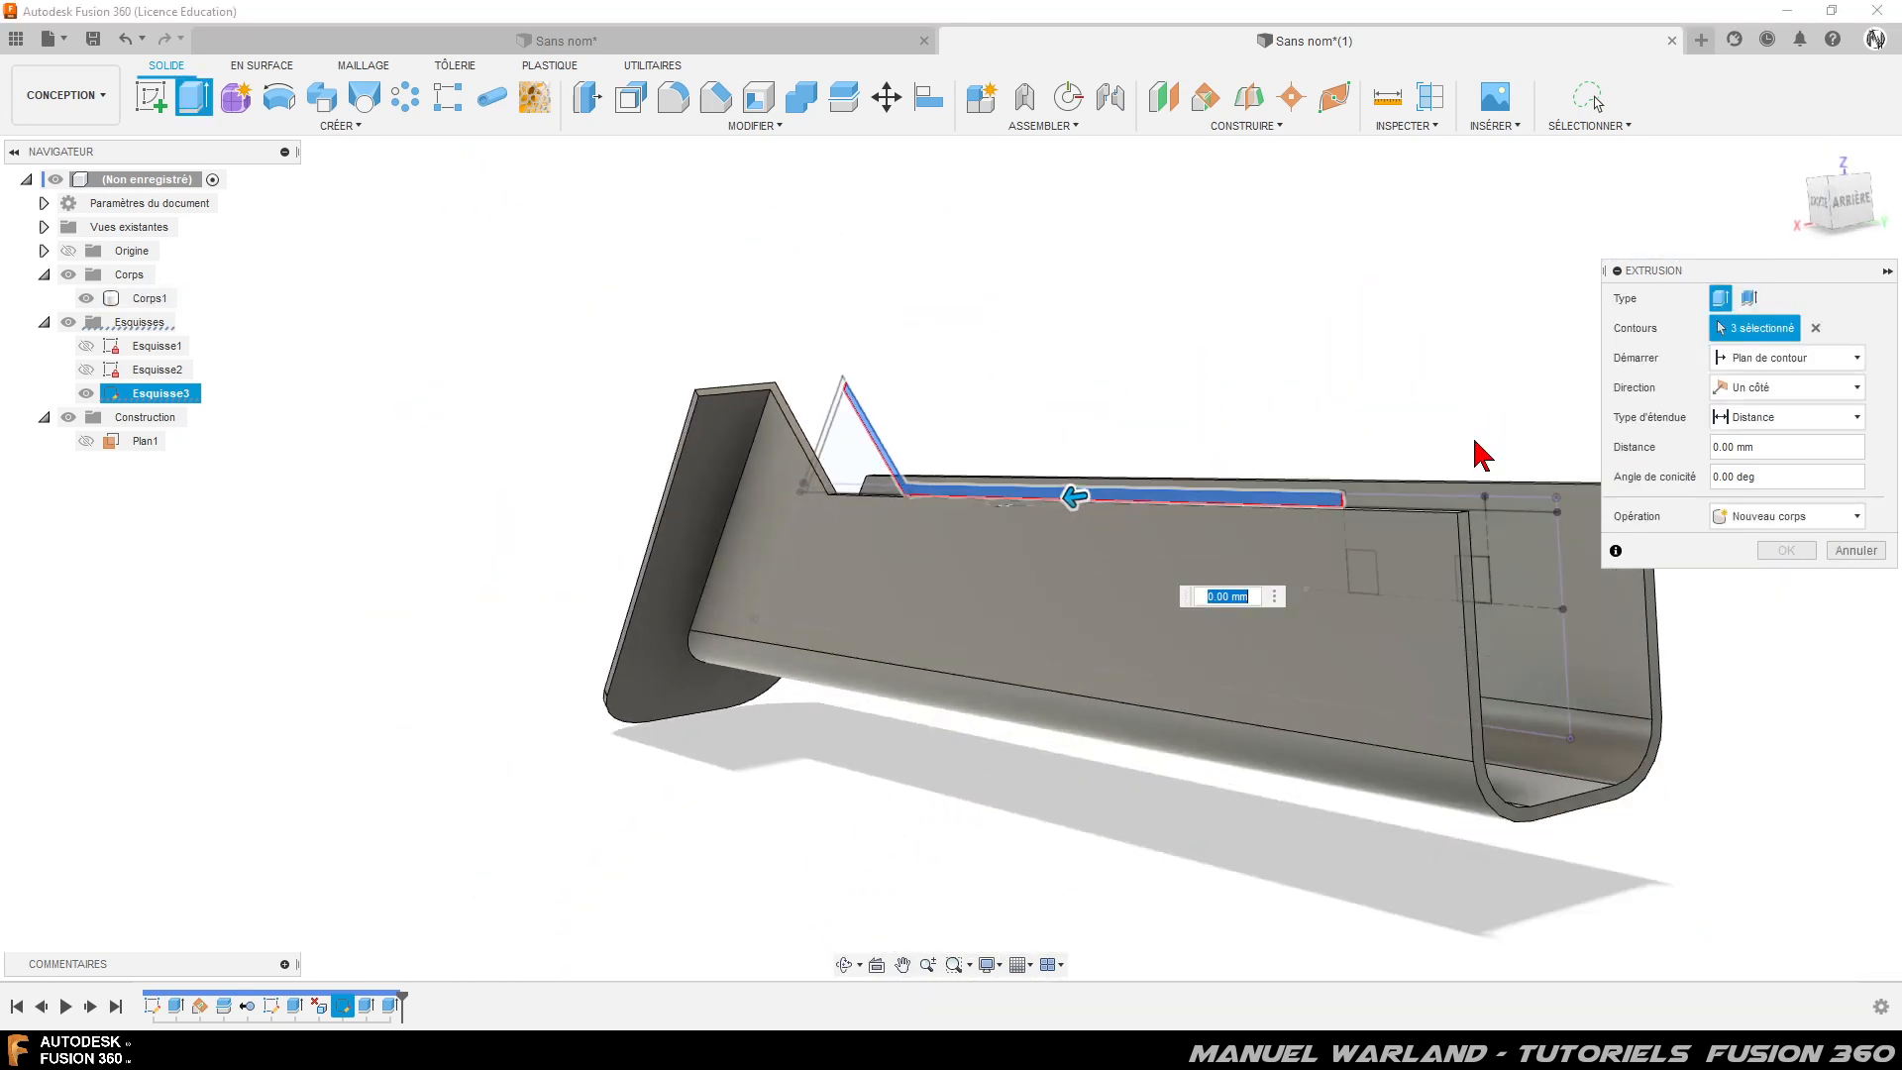
{"action": "scroll", "coordinate": [1486, 451], "scroll_direction": "up", "scroll_amount": 2}
{"action": "left_click", "coordinate": [1462, 572]}
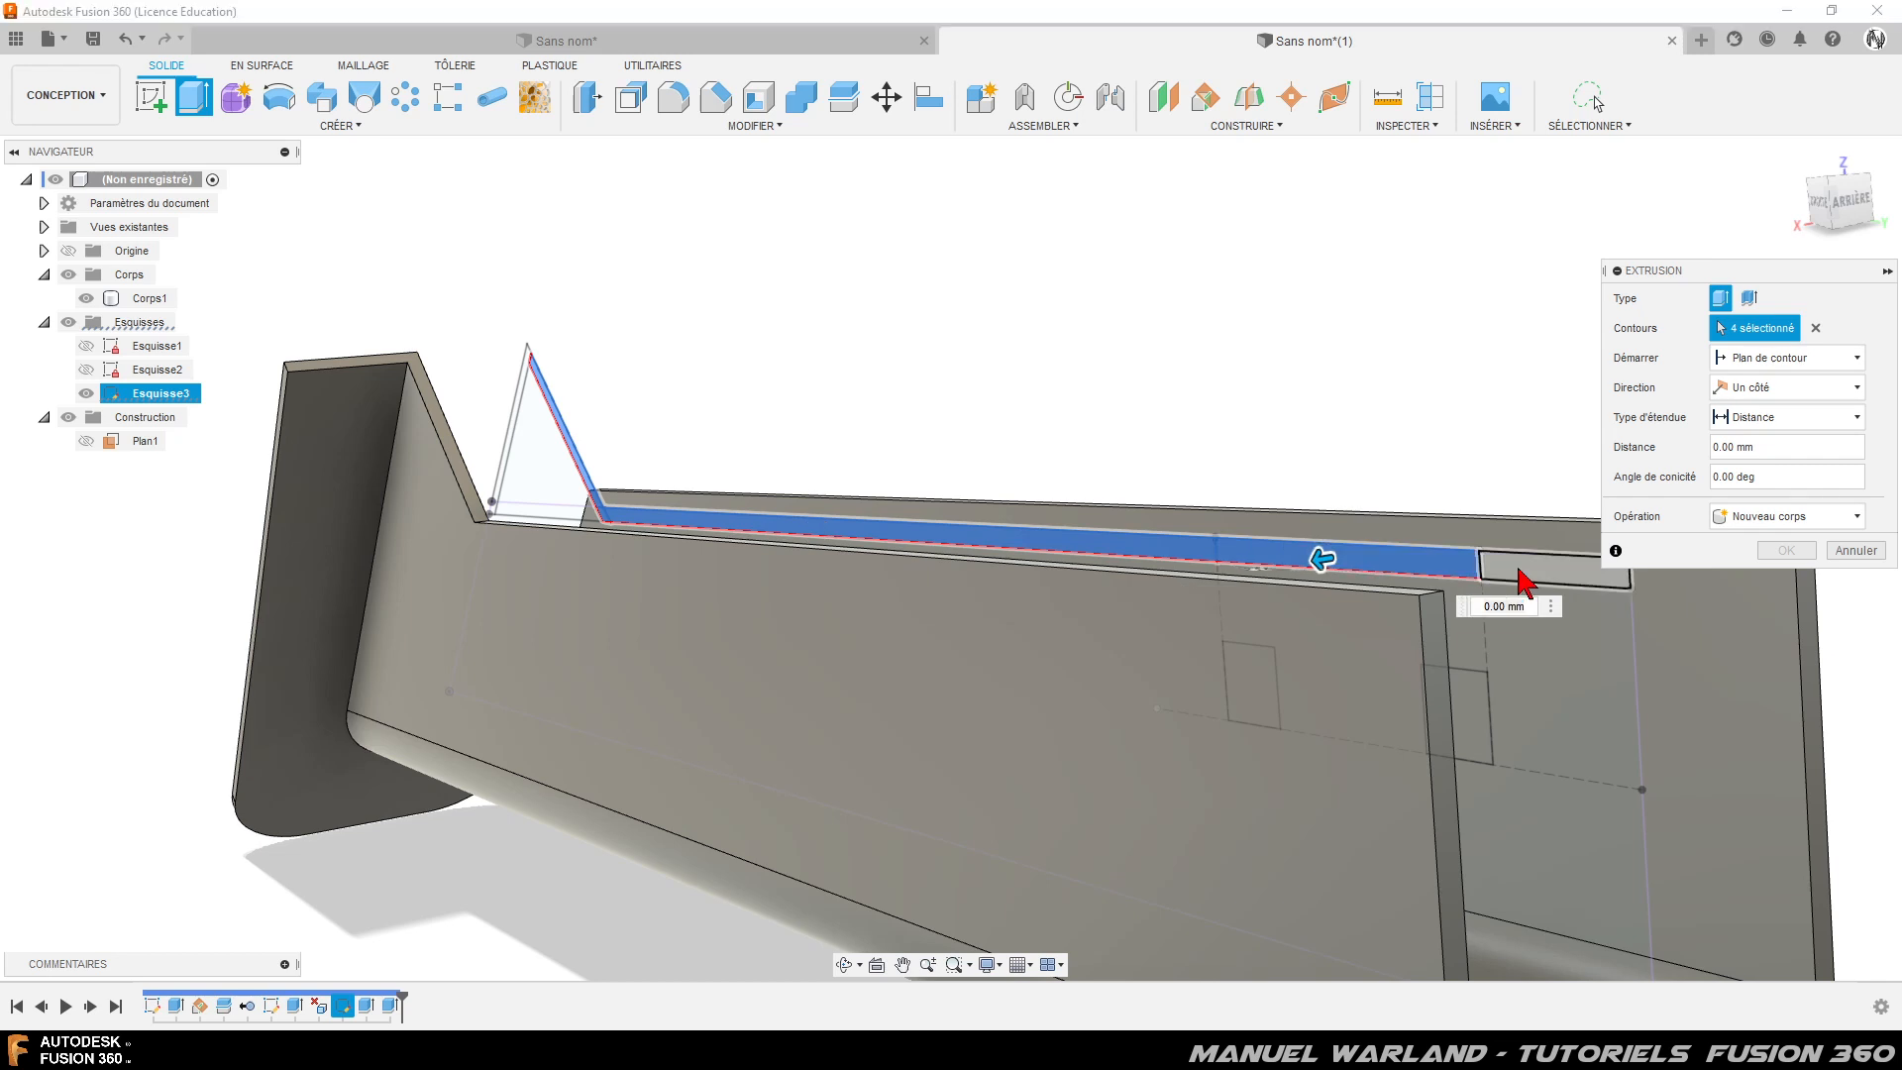
{"action": "left_click", "coordinate": [1523, 577]}
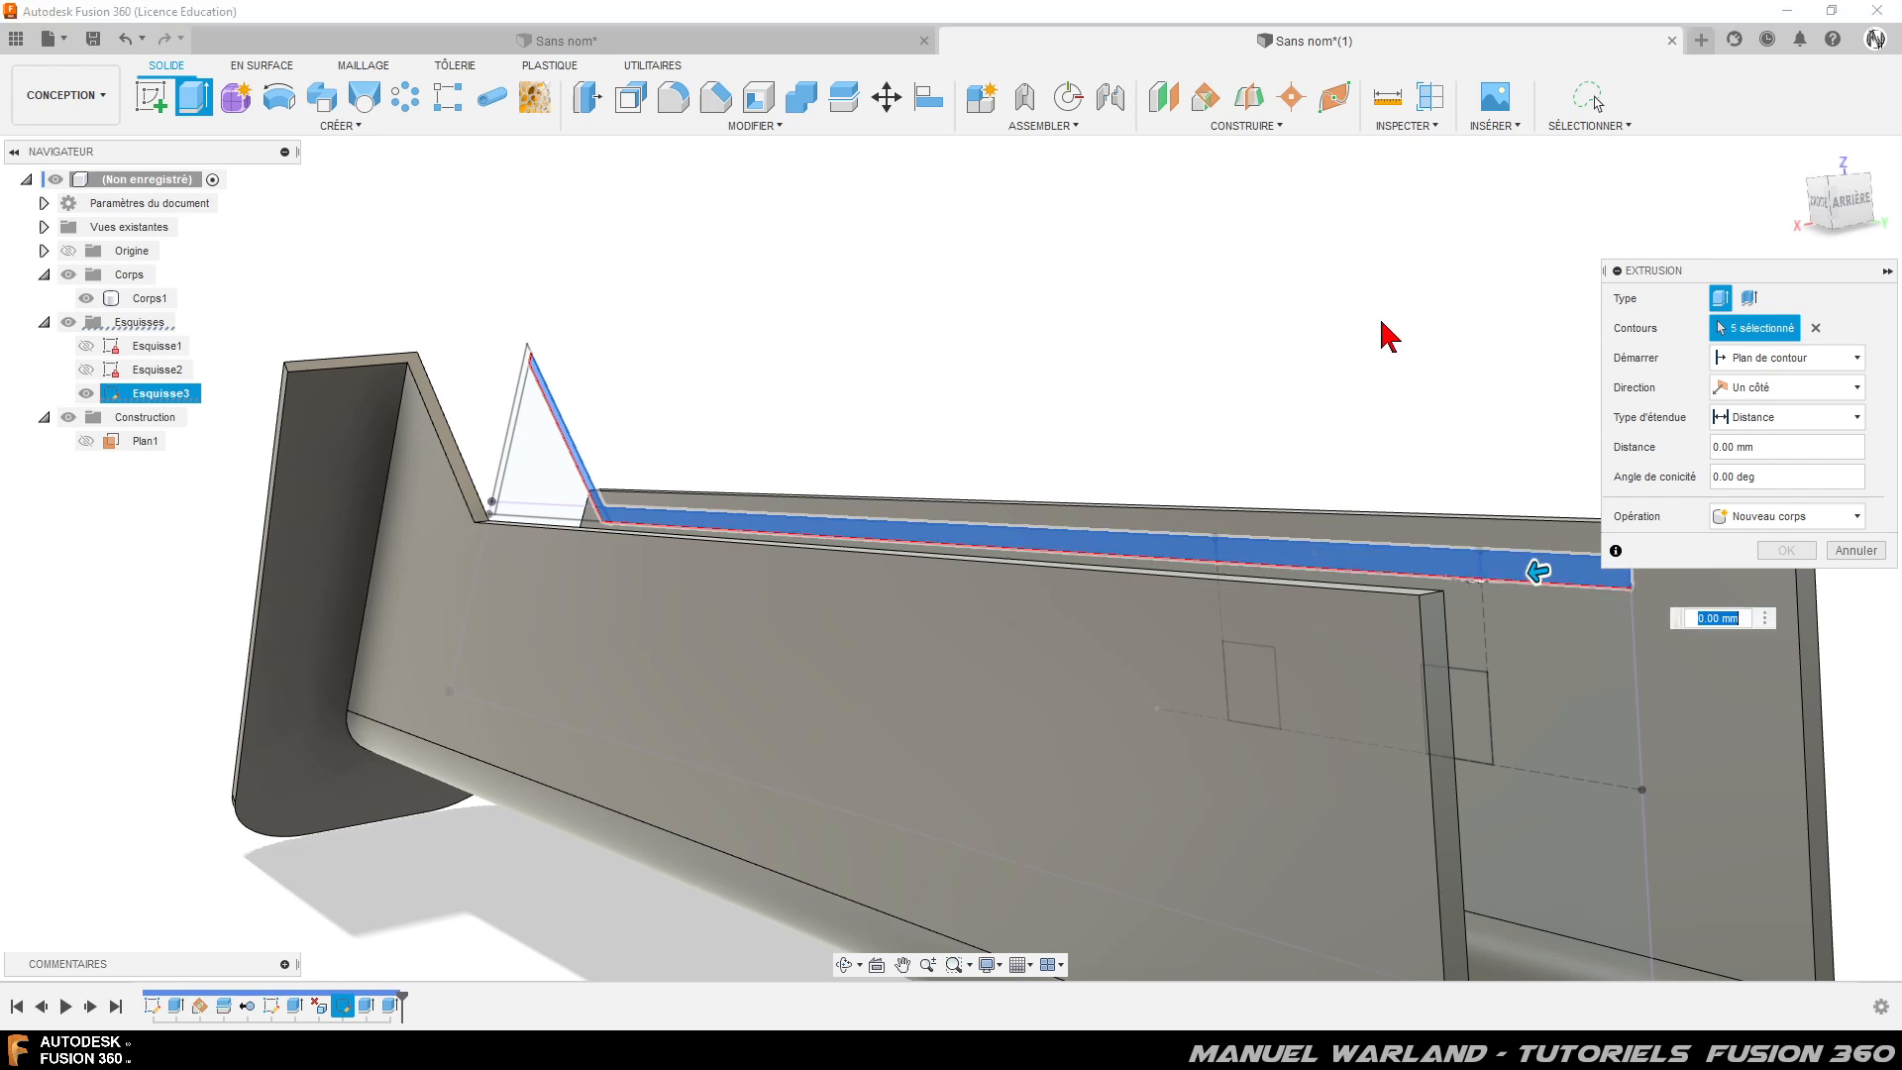
- Set the extrusion to start from the side wall's outer face and extrude the strips 10 mm, joined to the gutter body
{"action": "left_click", "coordinate": [1795, 371]}
{"action": "left_click", "coordinate": [1768, 429]}
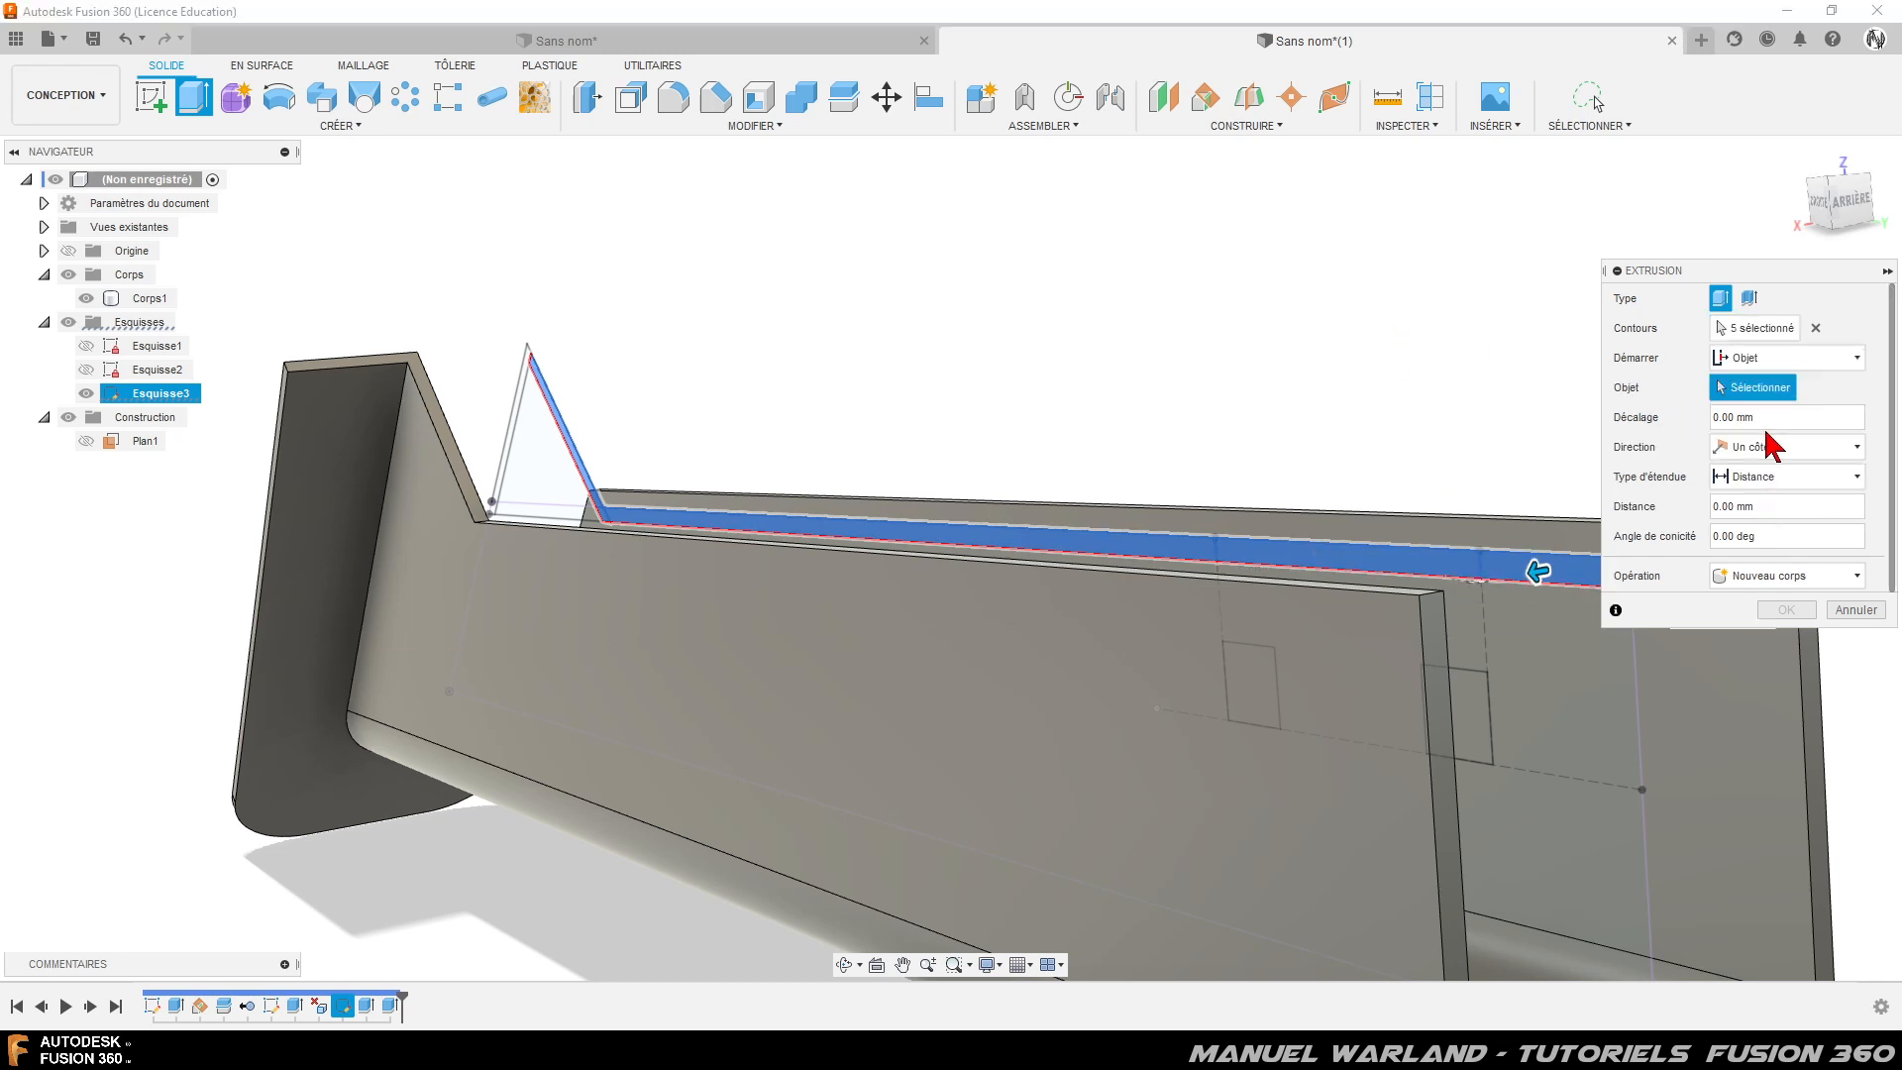
{"action": "left_click", "coordinate": [961, 652]}
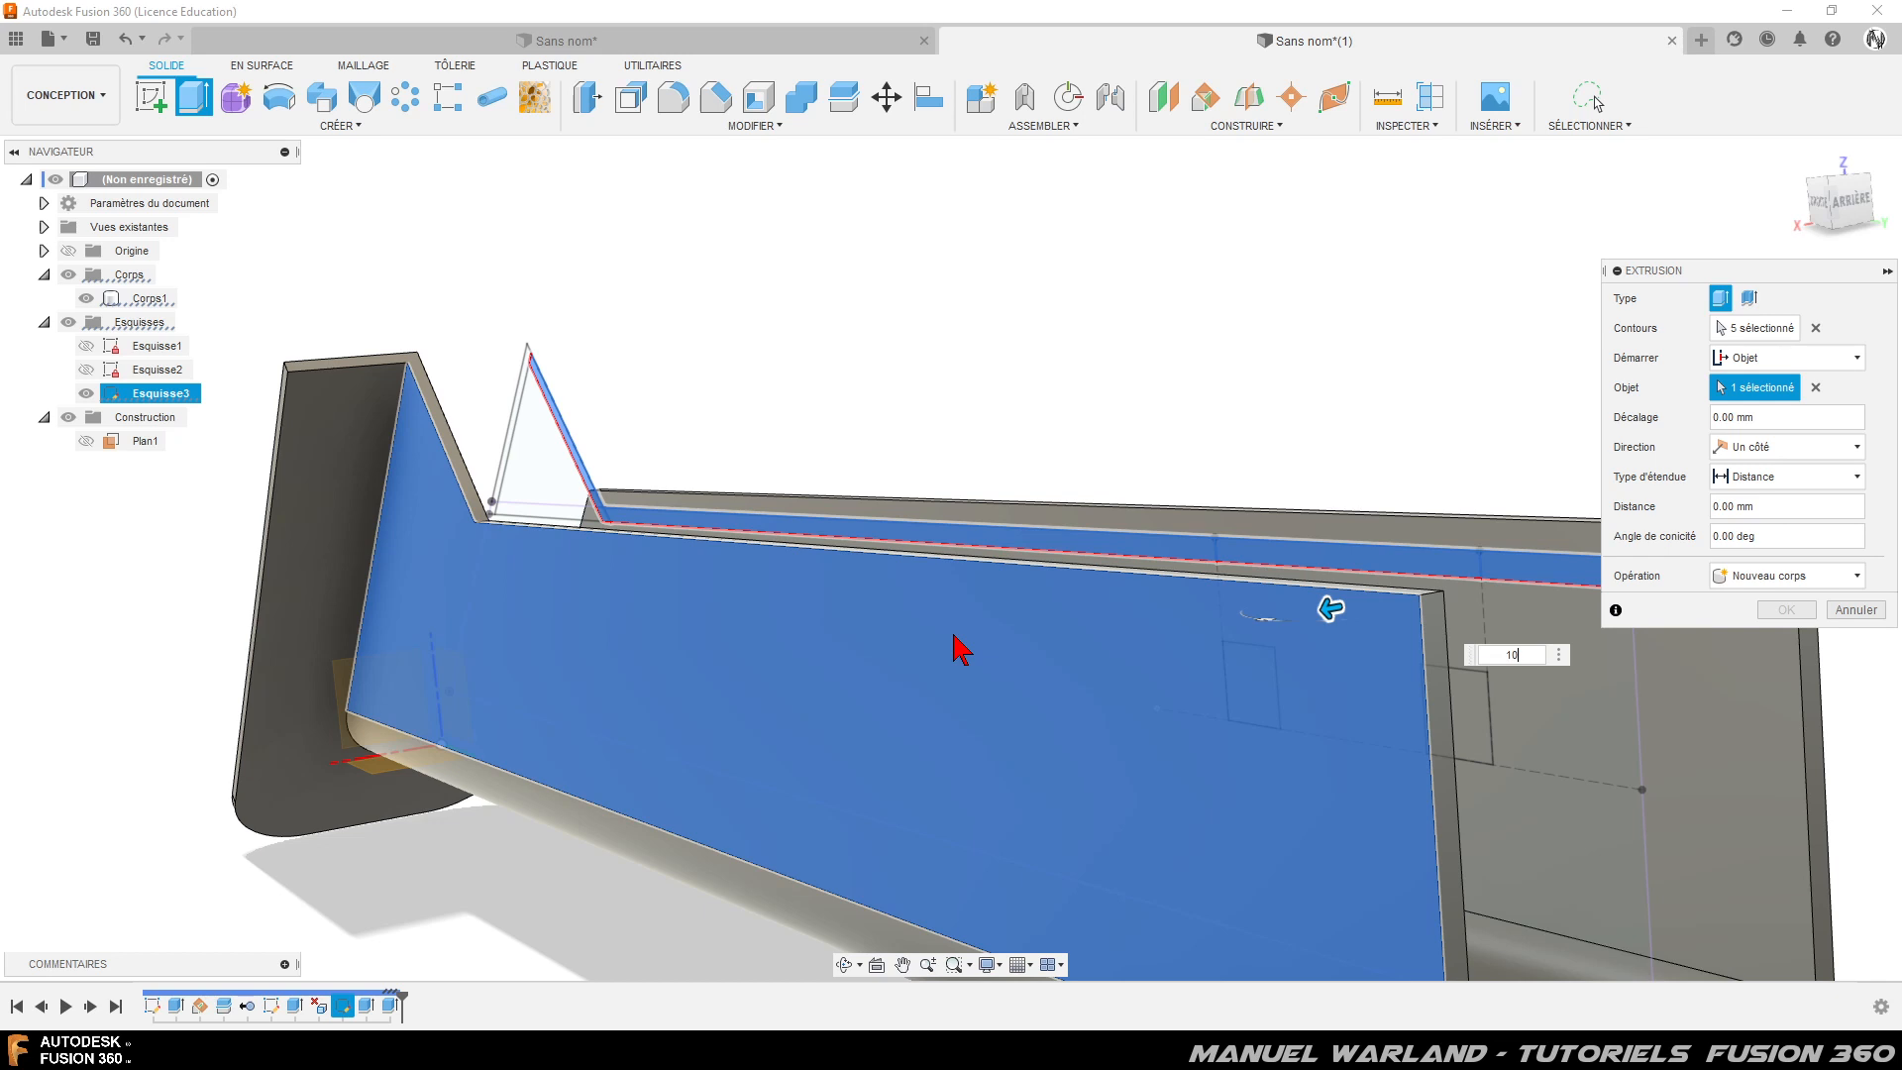
{"action": "type", "text": "10"}
{"action": "key", "text": "Return"}
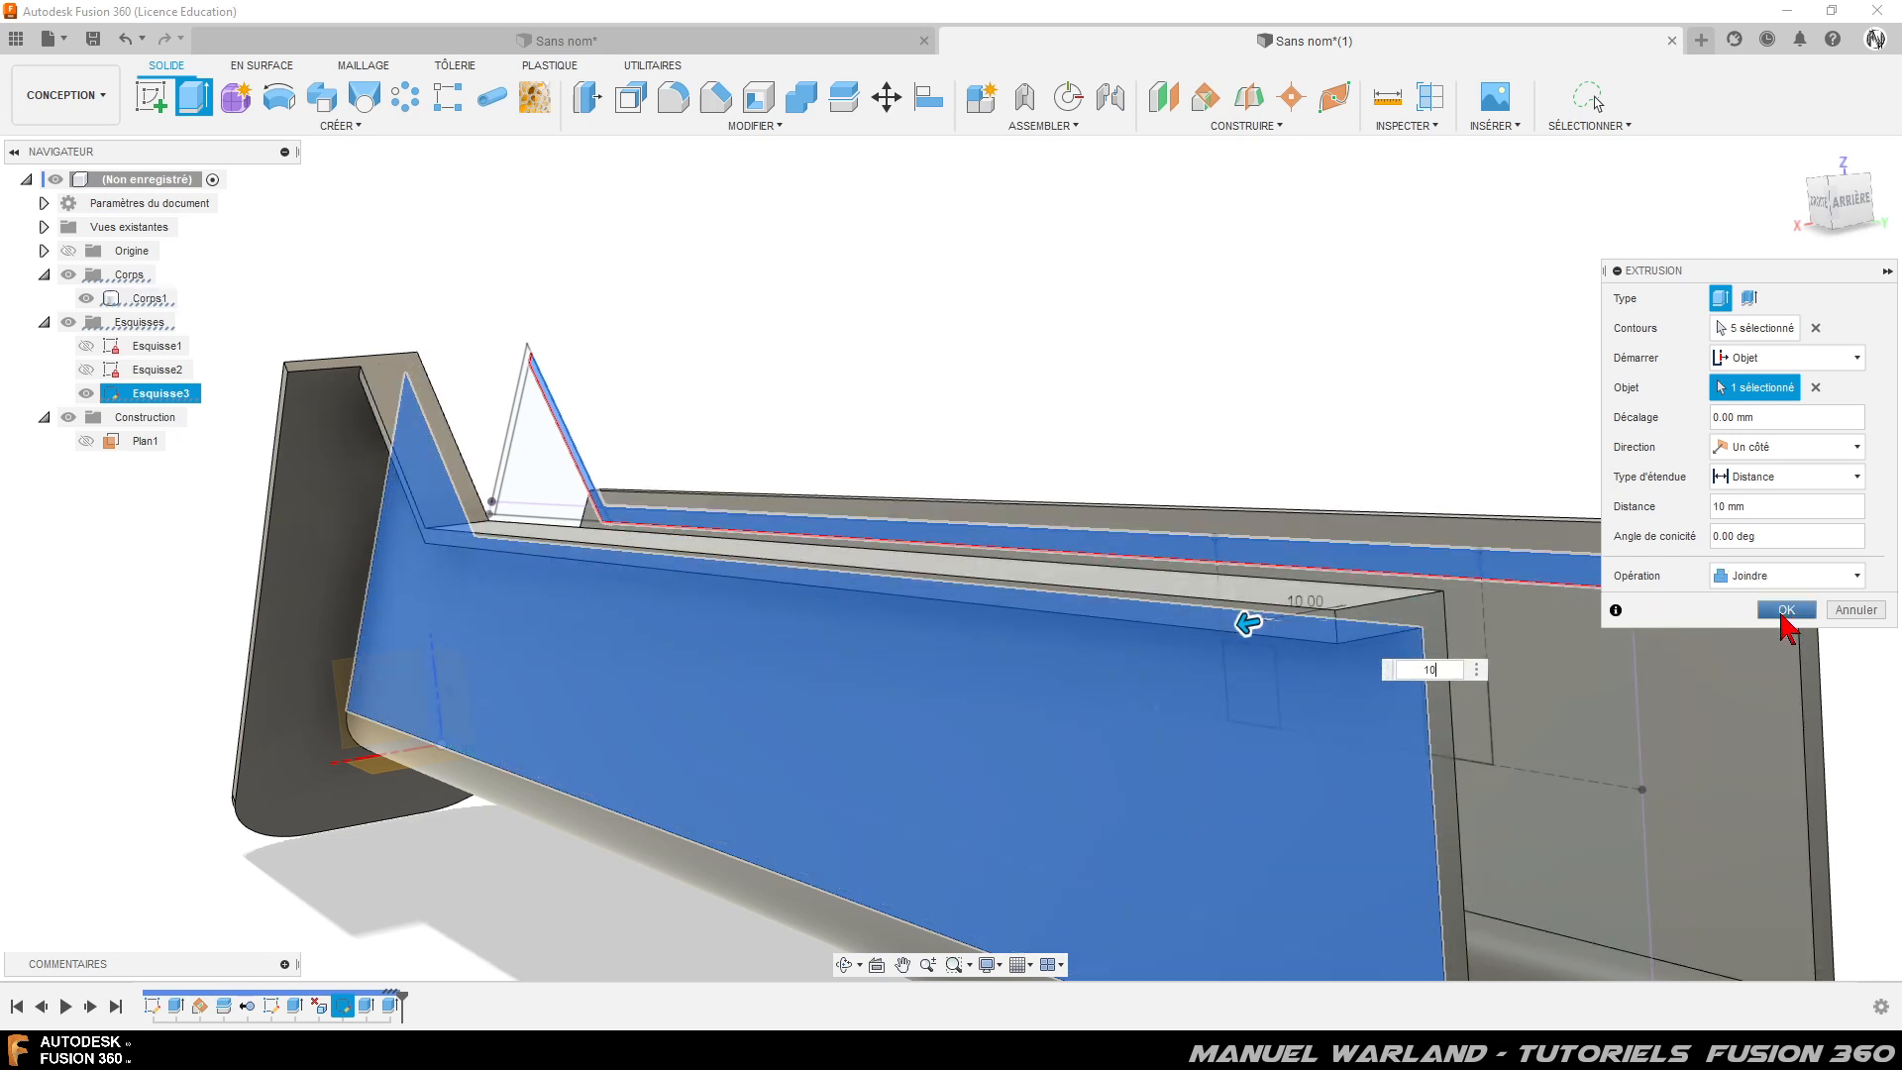
{"action": "left_click", "coordinate": [1786, 610]}
{"action": "middle_click_drag", "start_coordinate": [1066, 713], "coordinate": [429, 360], "text": "shift"}
{"action": "middle_click_drag", "start_coordinate": [1012, 782], "coordinate": [1087, 816], "text": "shift"}
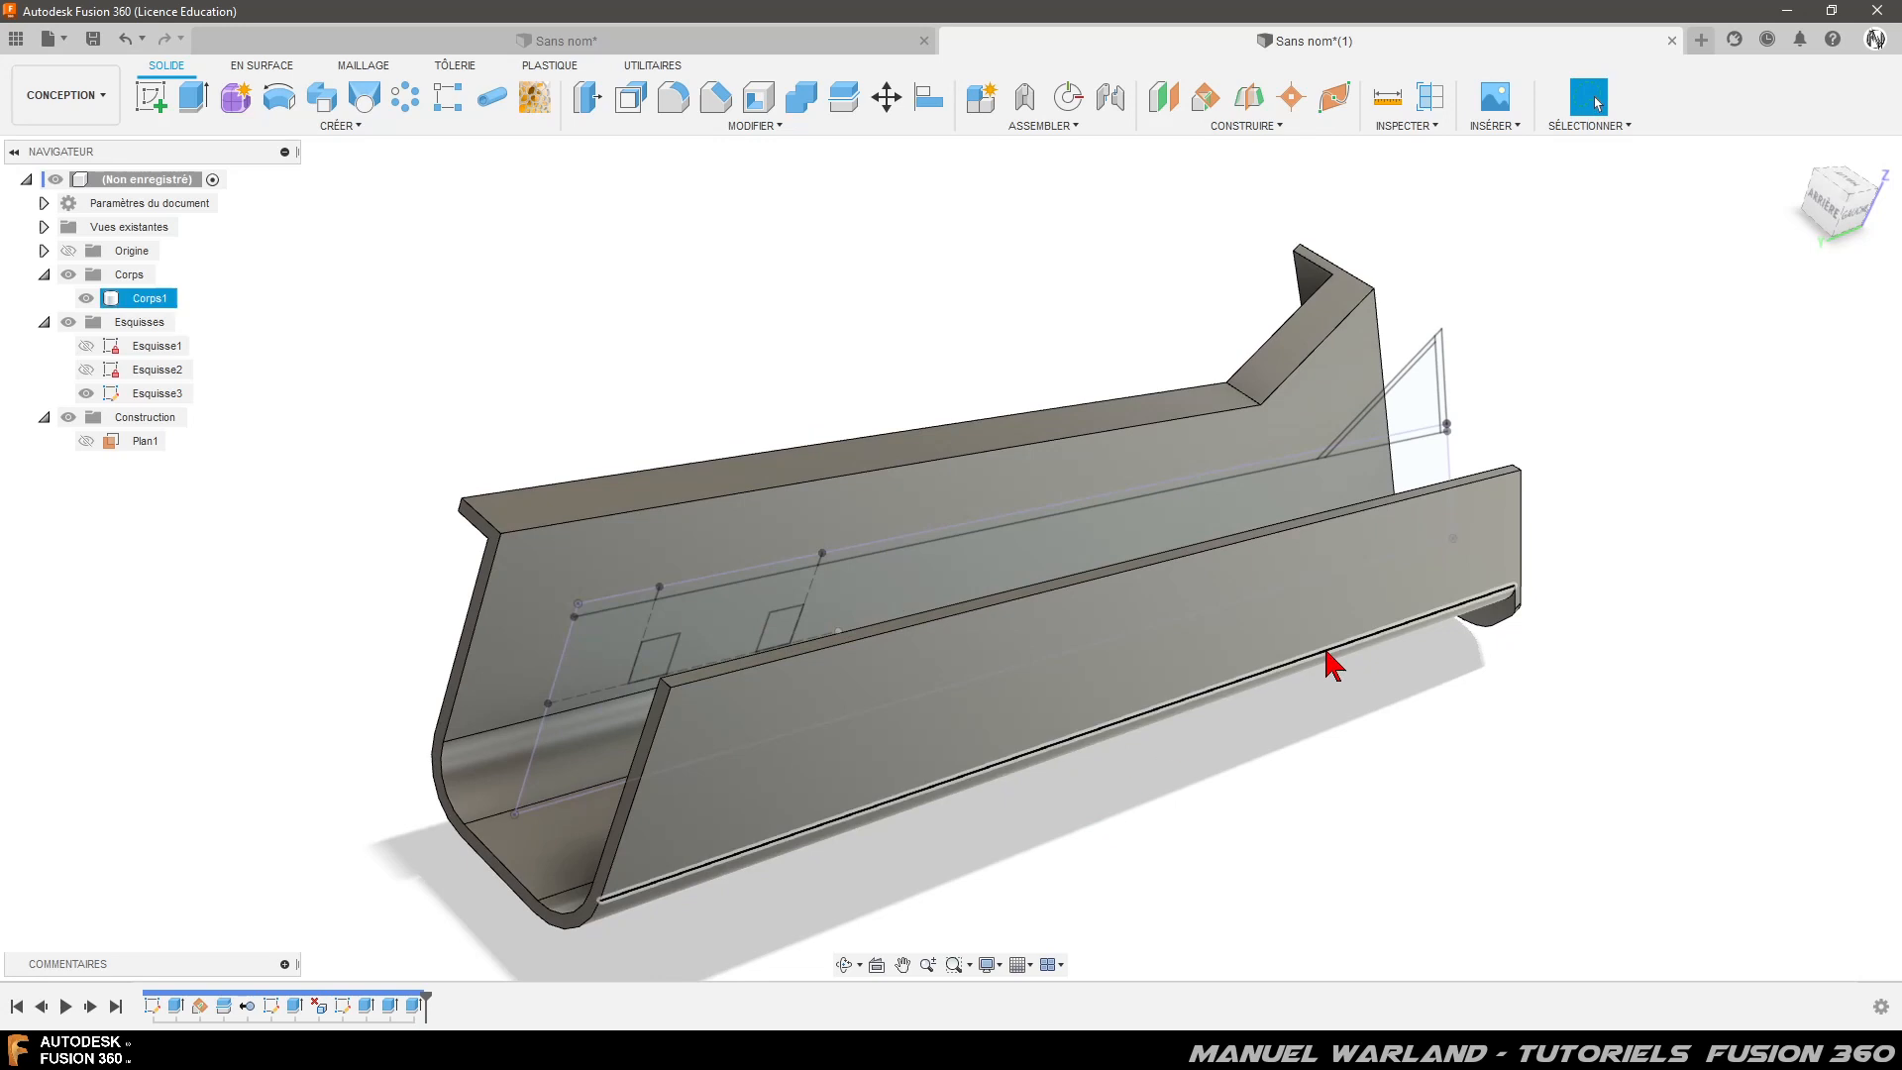
{"action": "scroll", "coordinate": [1592, 346], "scroll_direction": "up", "scroll_amount": 2}
{"action": "left_click", "coordinate": [1339, 268]}
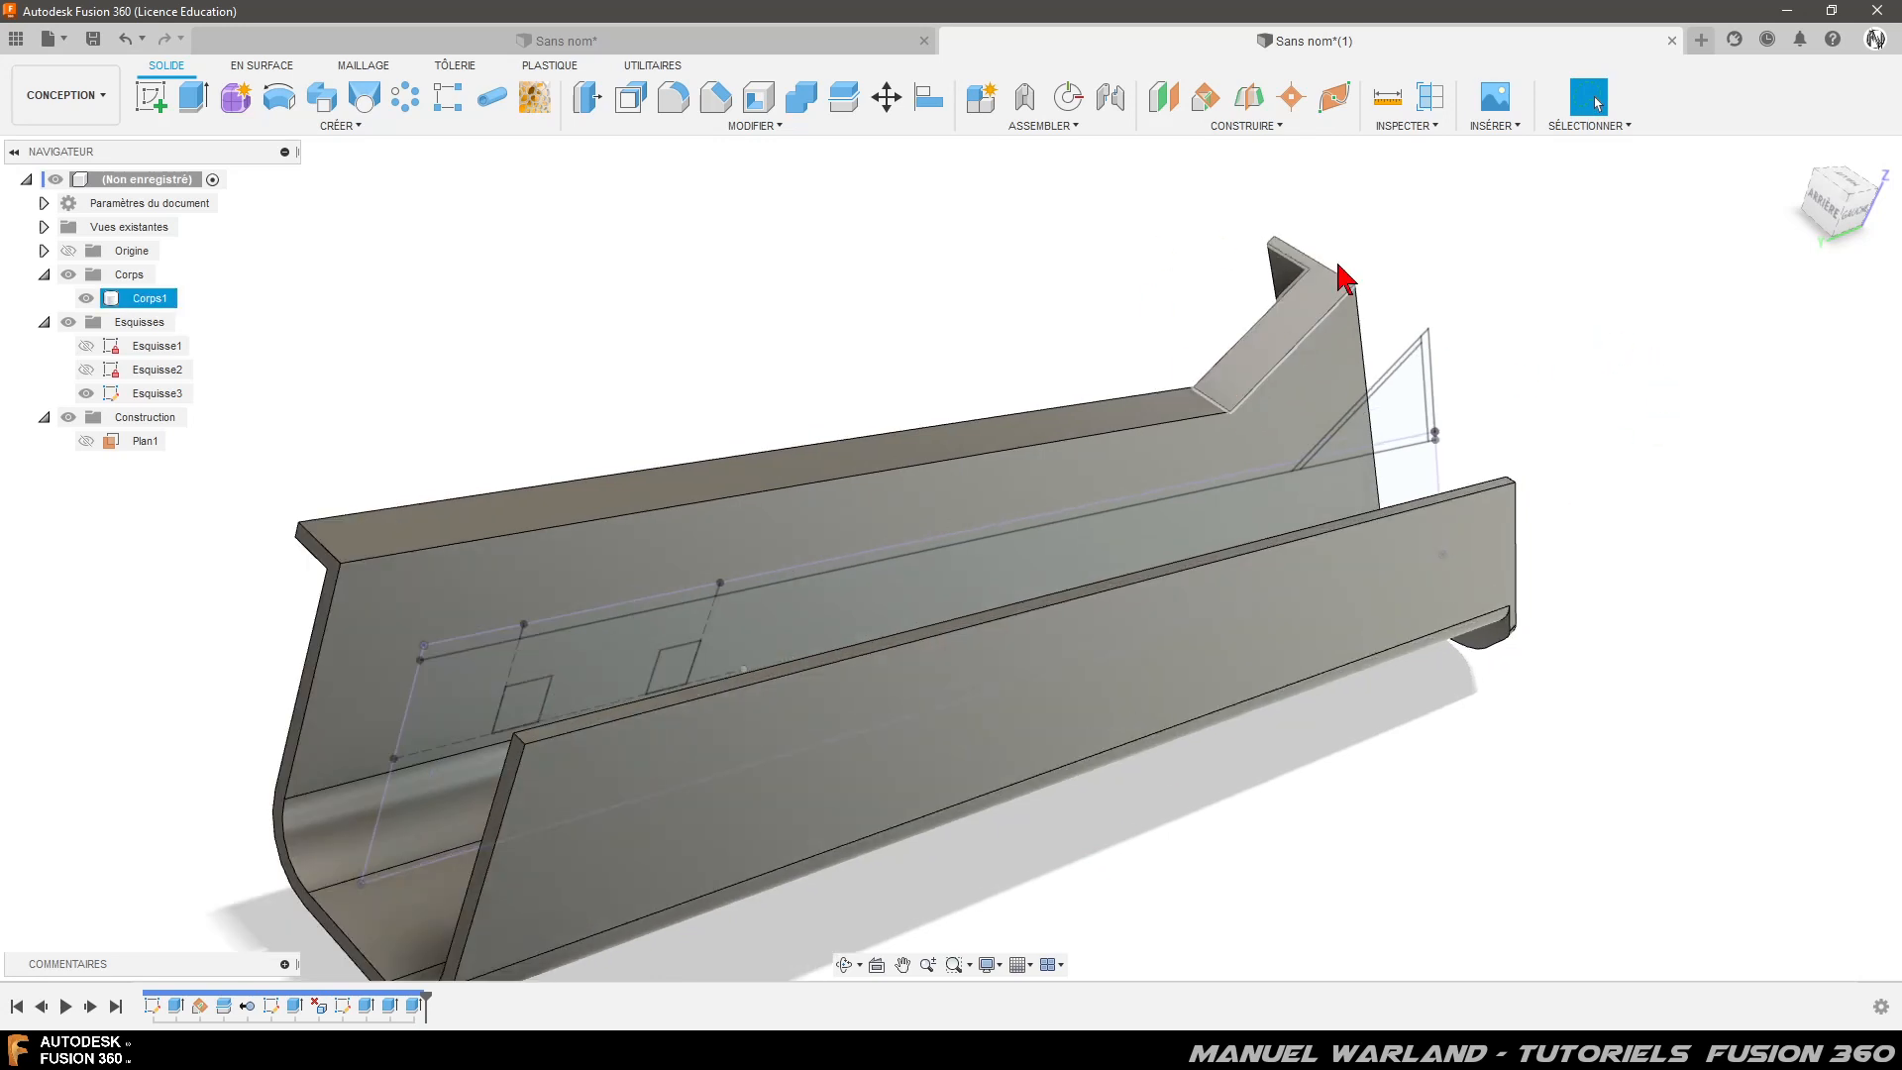
{"action": "left_click", "coordinate": [1220, 343]}
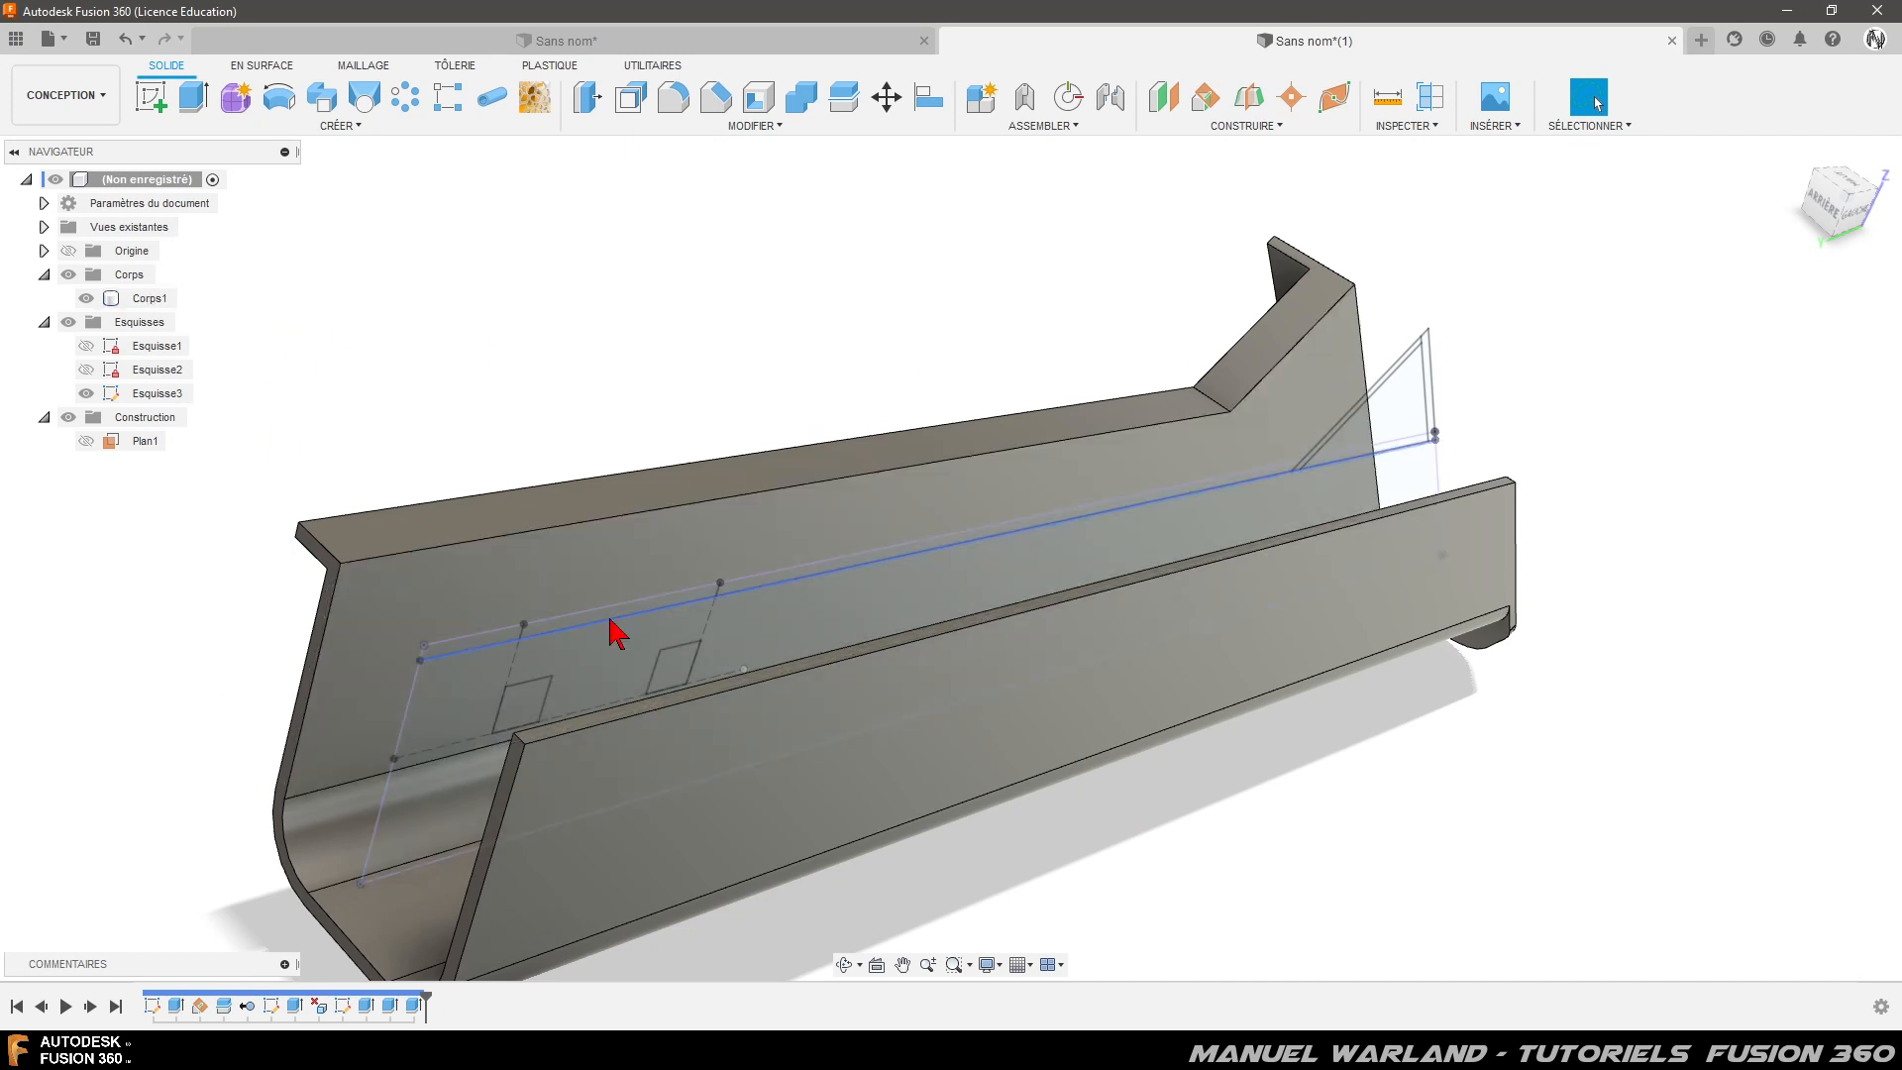
- Extrude the six thin upper-strip contours of Esquisse3, starting from the outer face of the near side wall, to form an outward flange
{"action": "left_click", "coordinate": [193, 96]}
{"action": "left_click", "coordinate": [459, 649]}
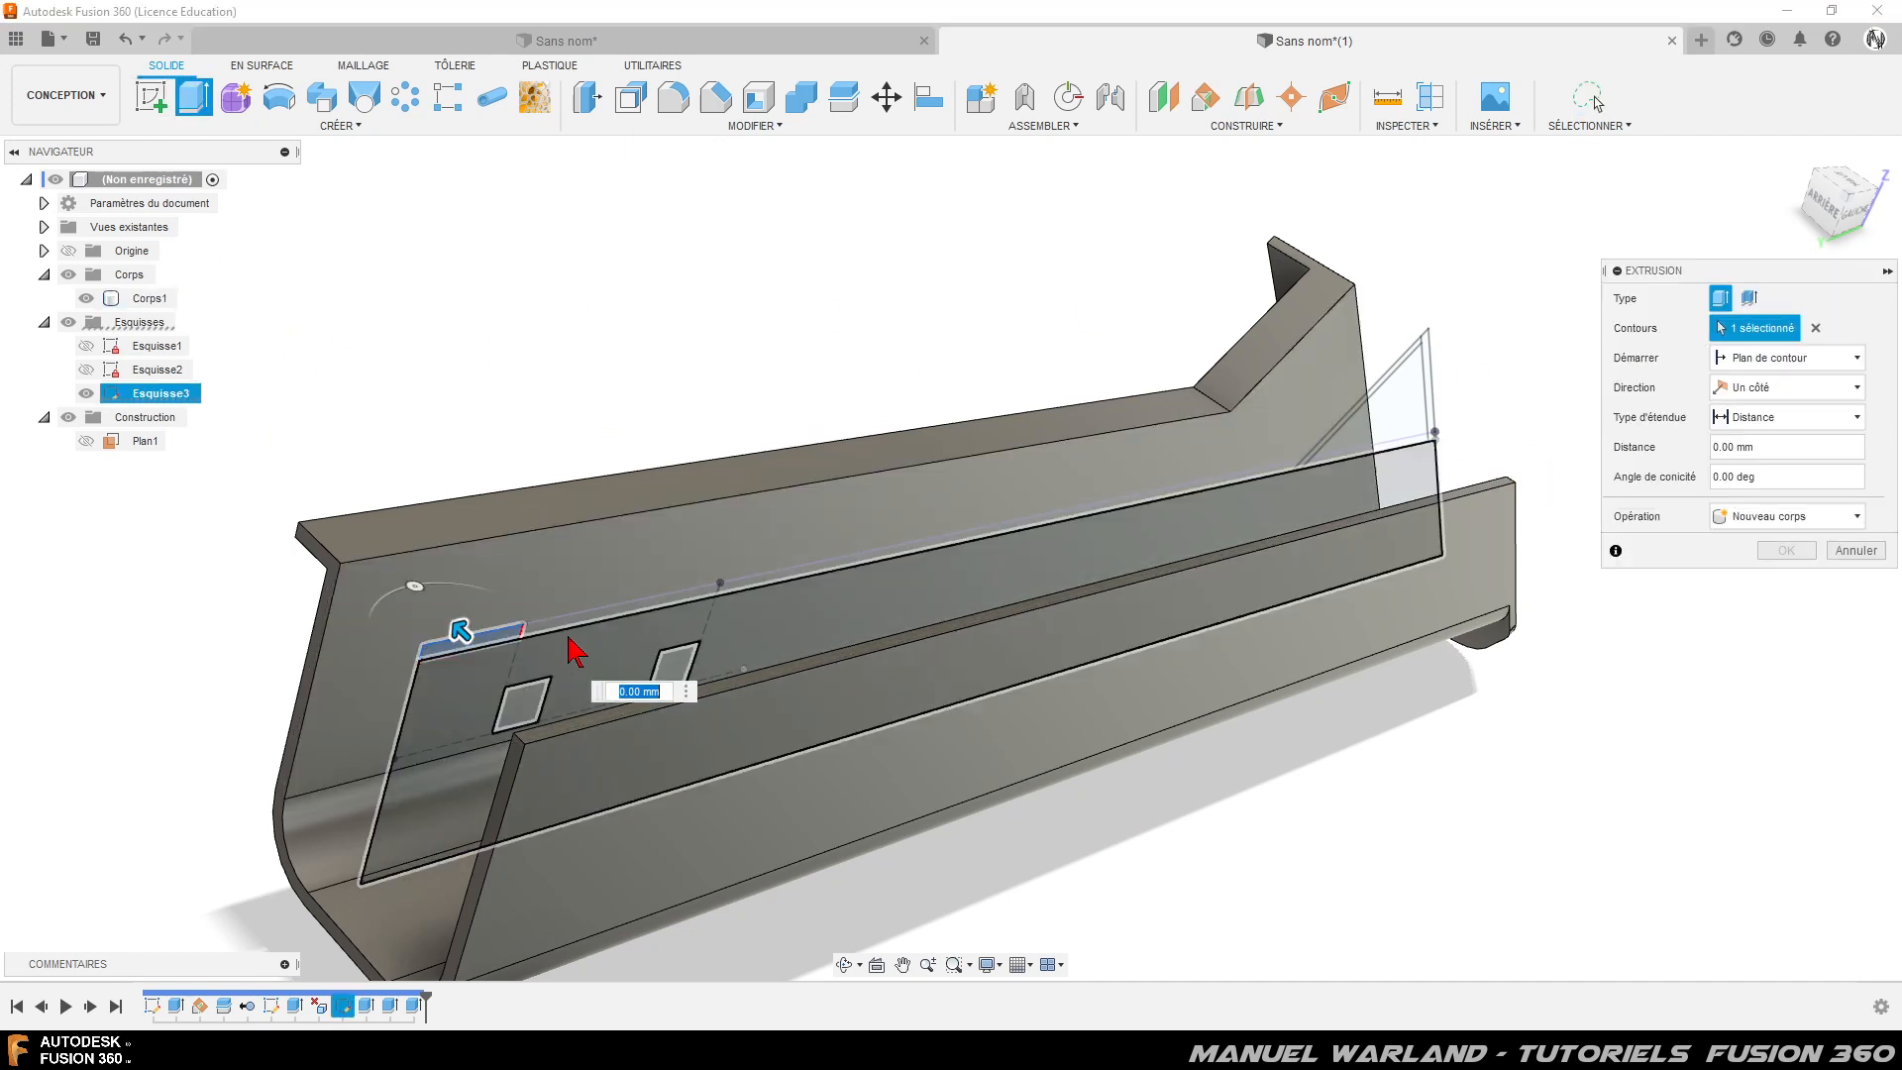
{"action": "left_click", "coordinate": [594, 615]}
{"action": "left_click", "coordinate": [768, 581]}
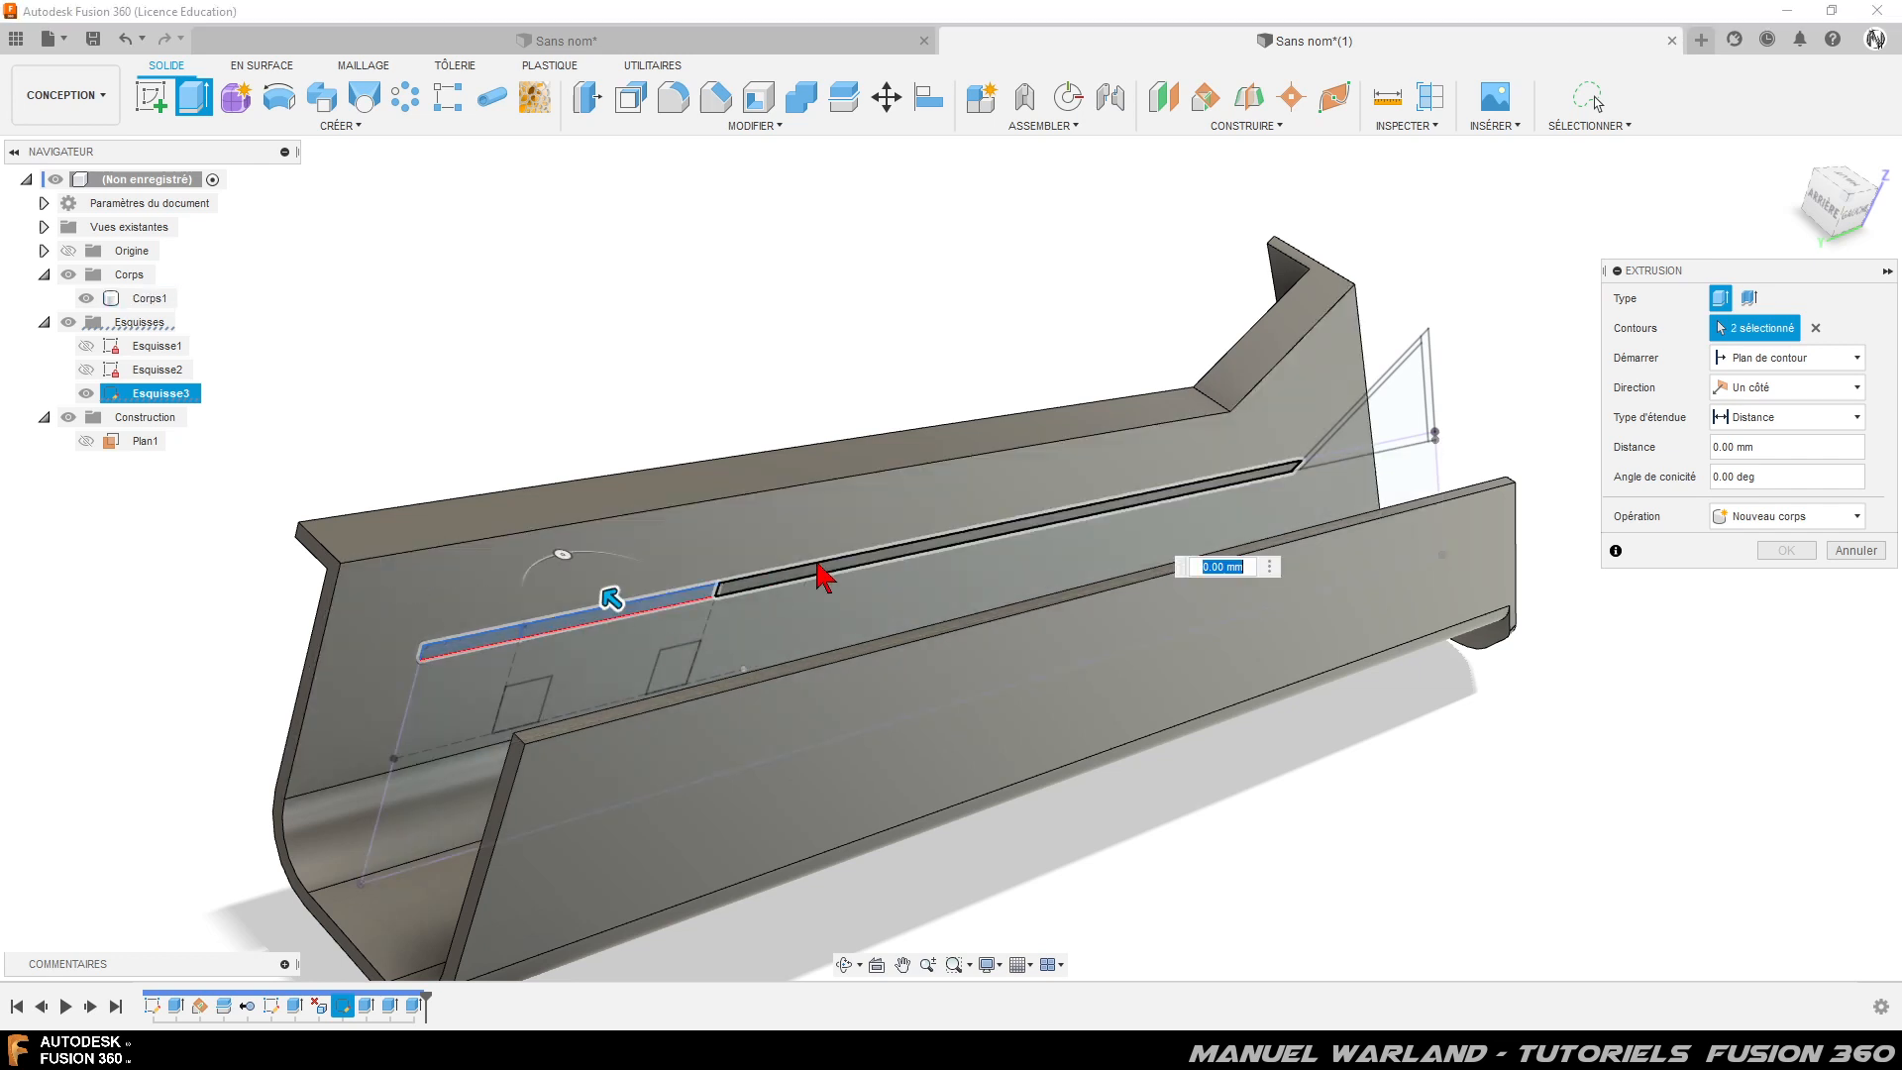
{"action": "scroll", "coordinate": [1387, 457], "scroll_direction": "up", "scroll_amount": 5}
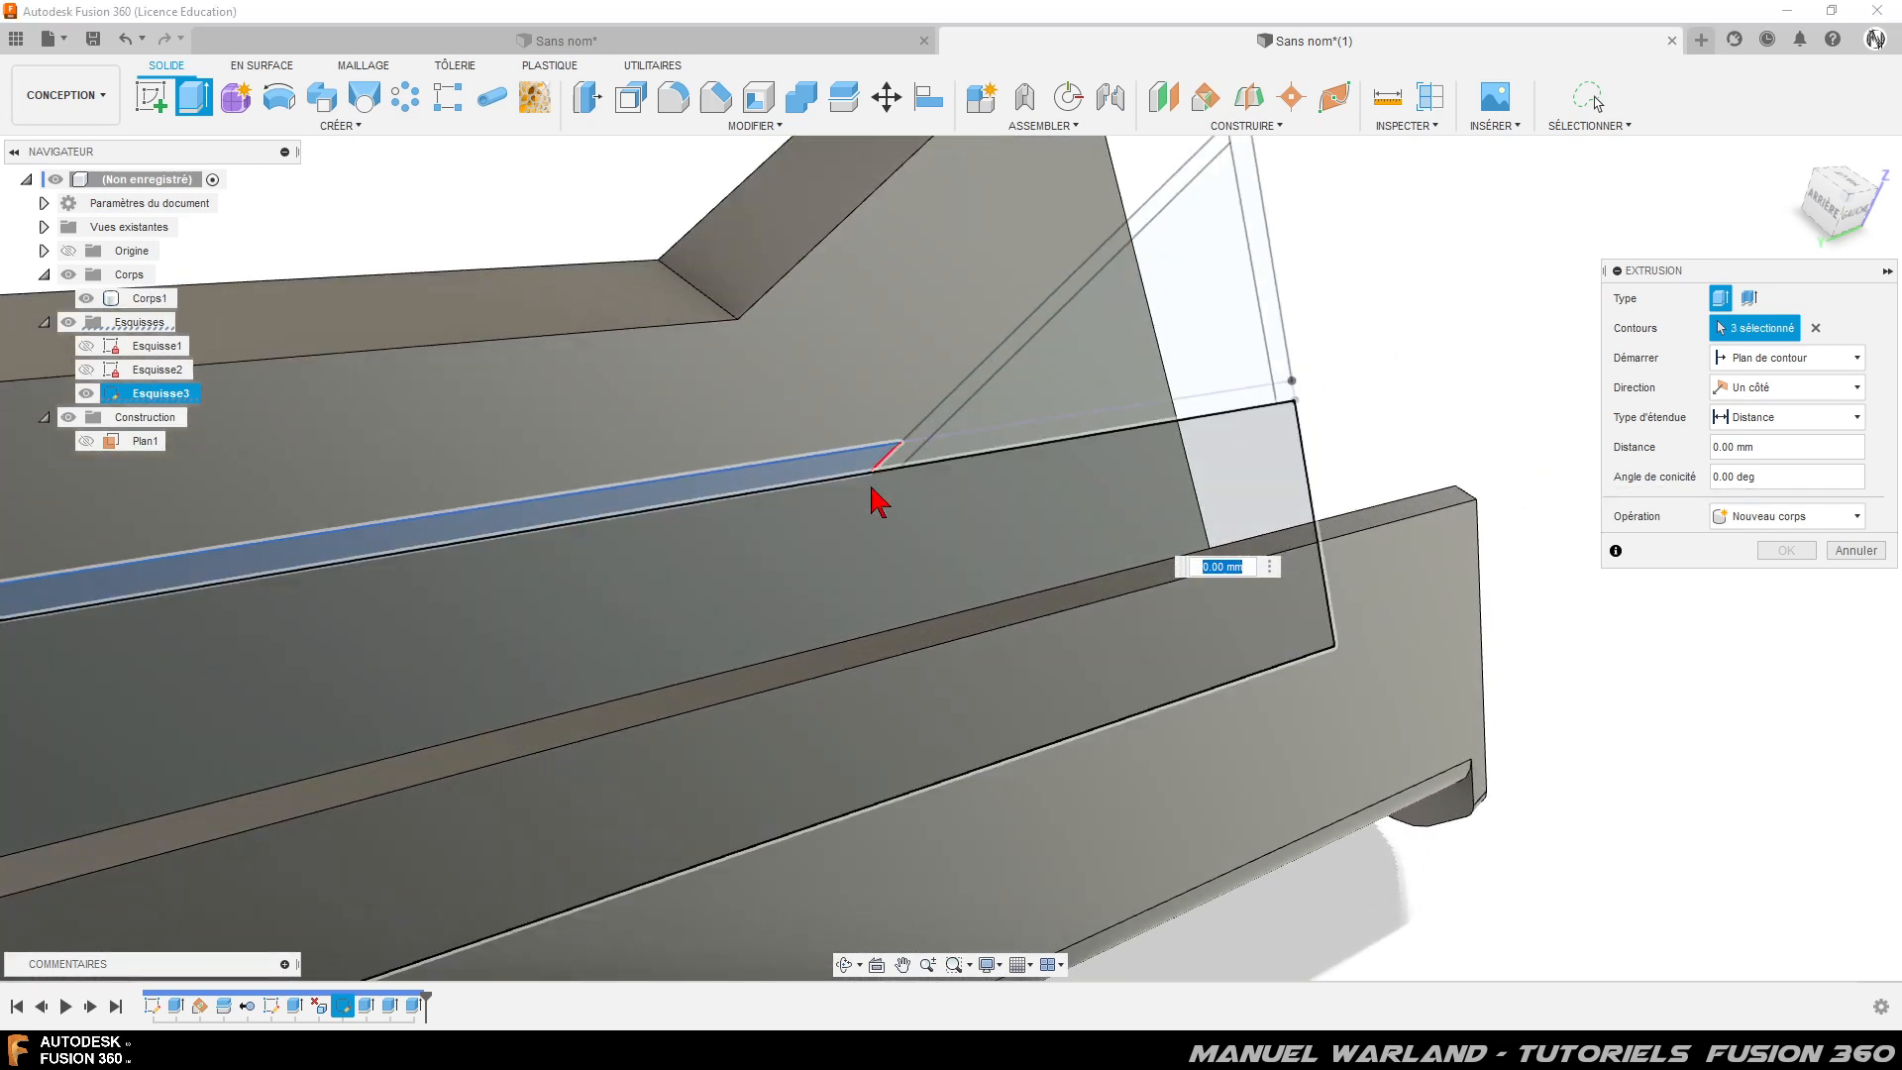
{"action": "left_click", "coordinate": [908, 446]}
{"action": "left_click", "coordinate": [994, 437]}
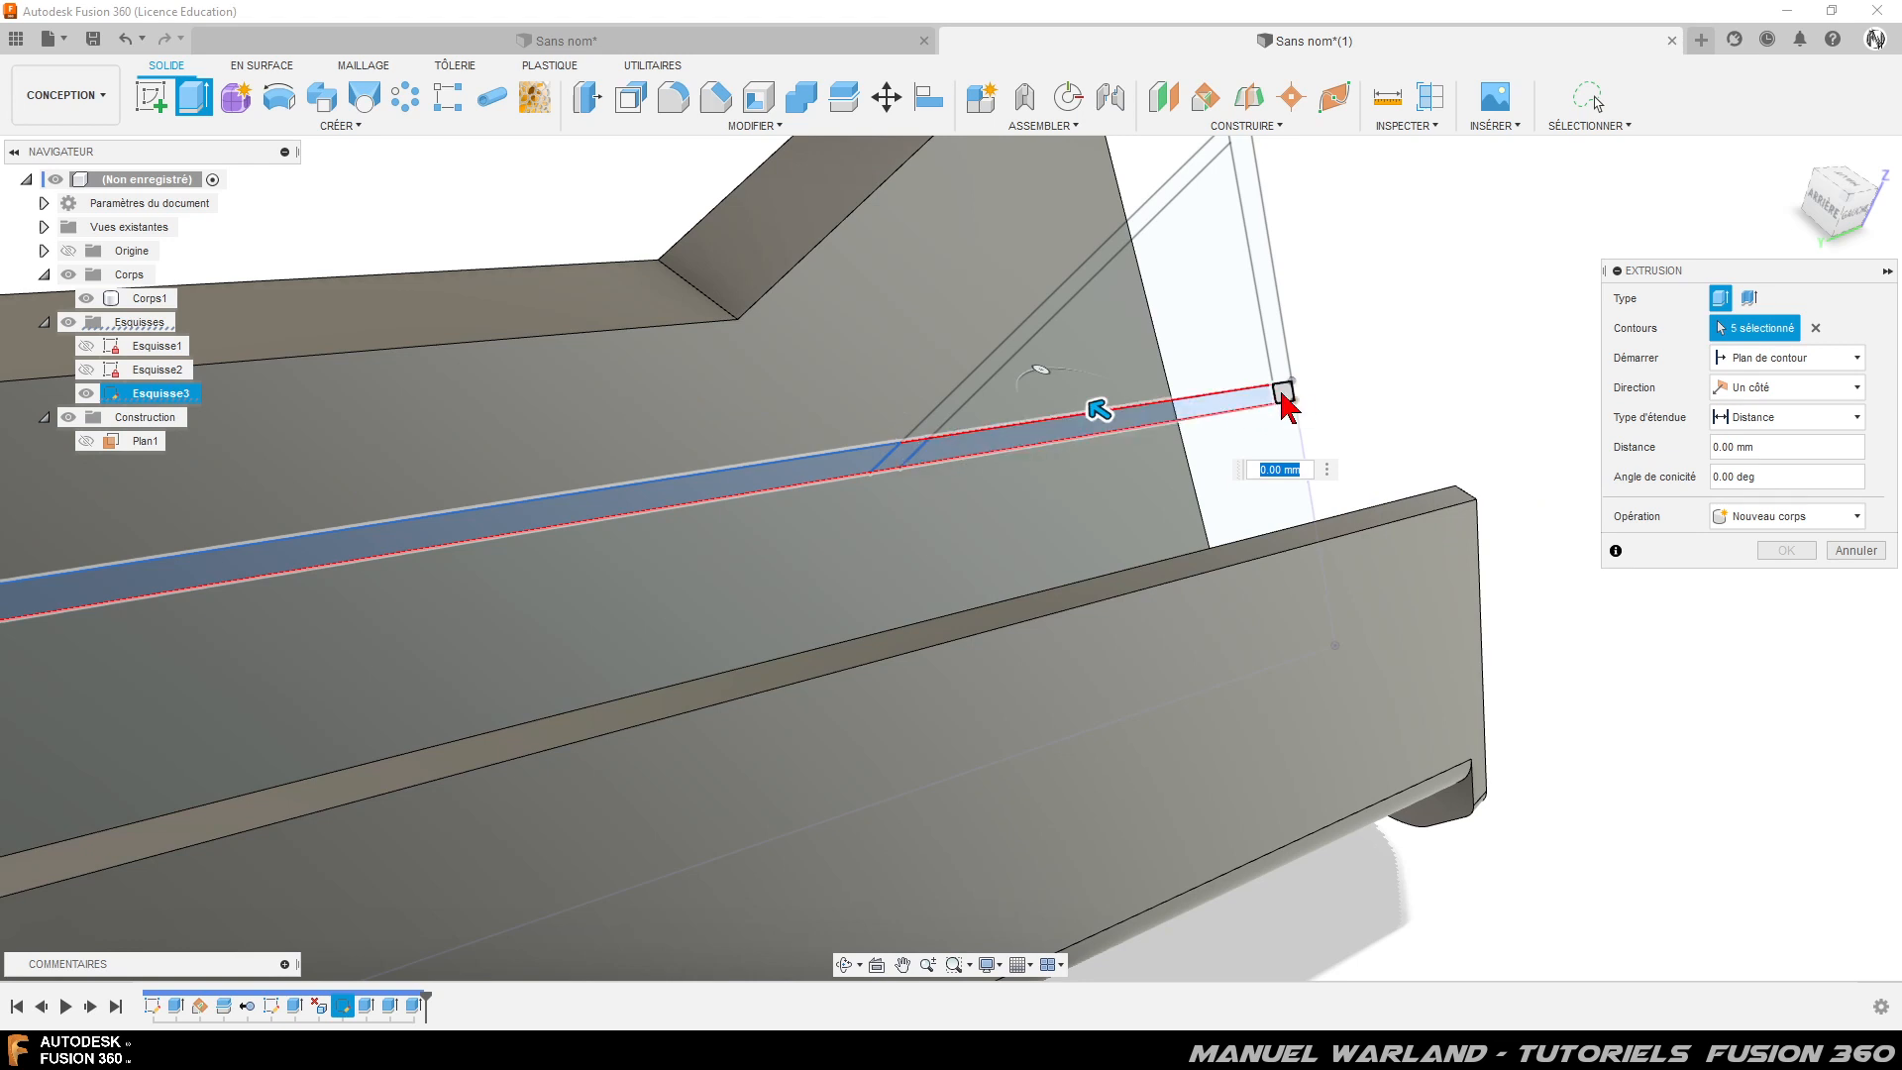
{"action": "left_click", "coordinate": [1284, 391]}
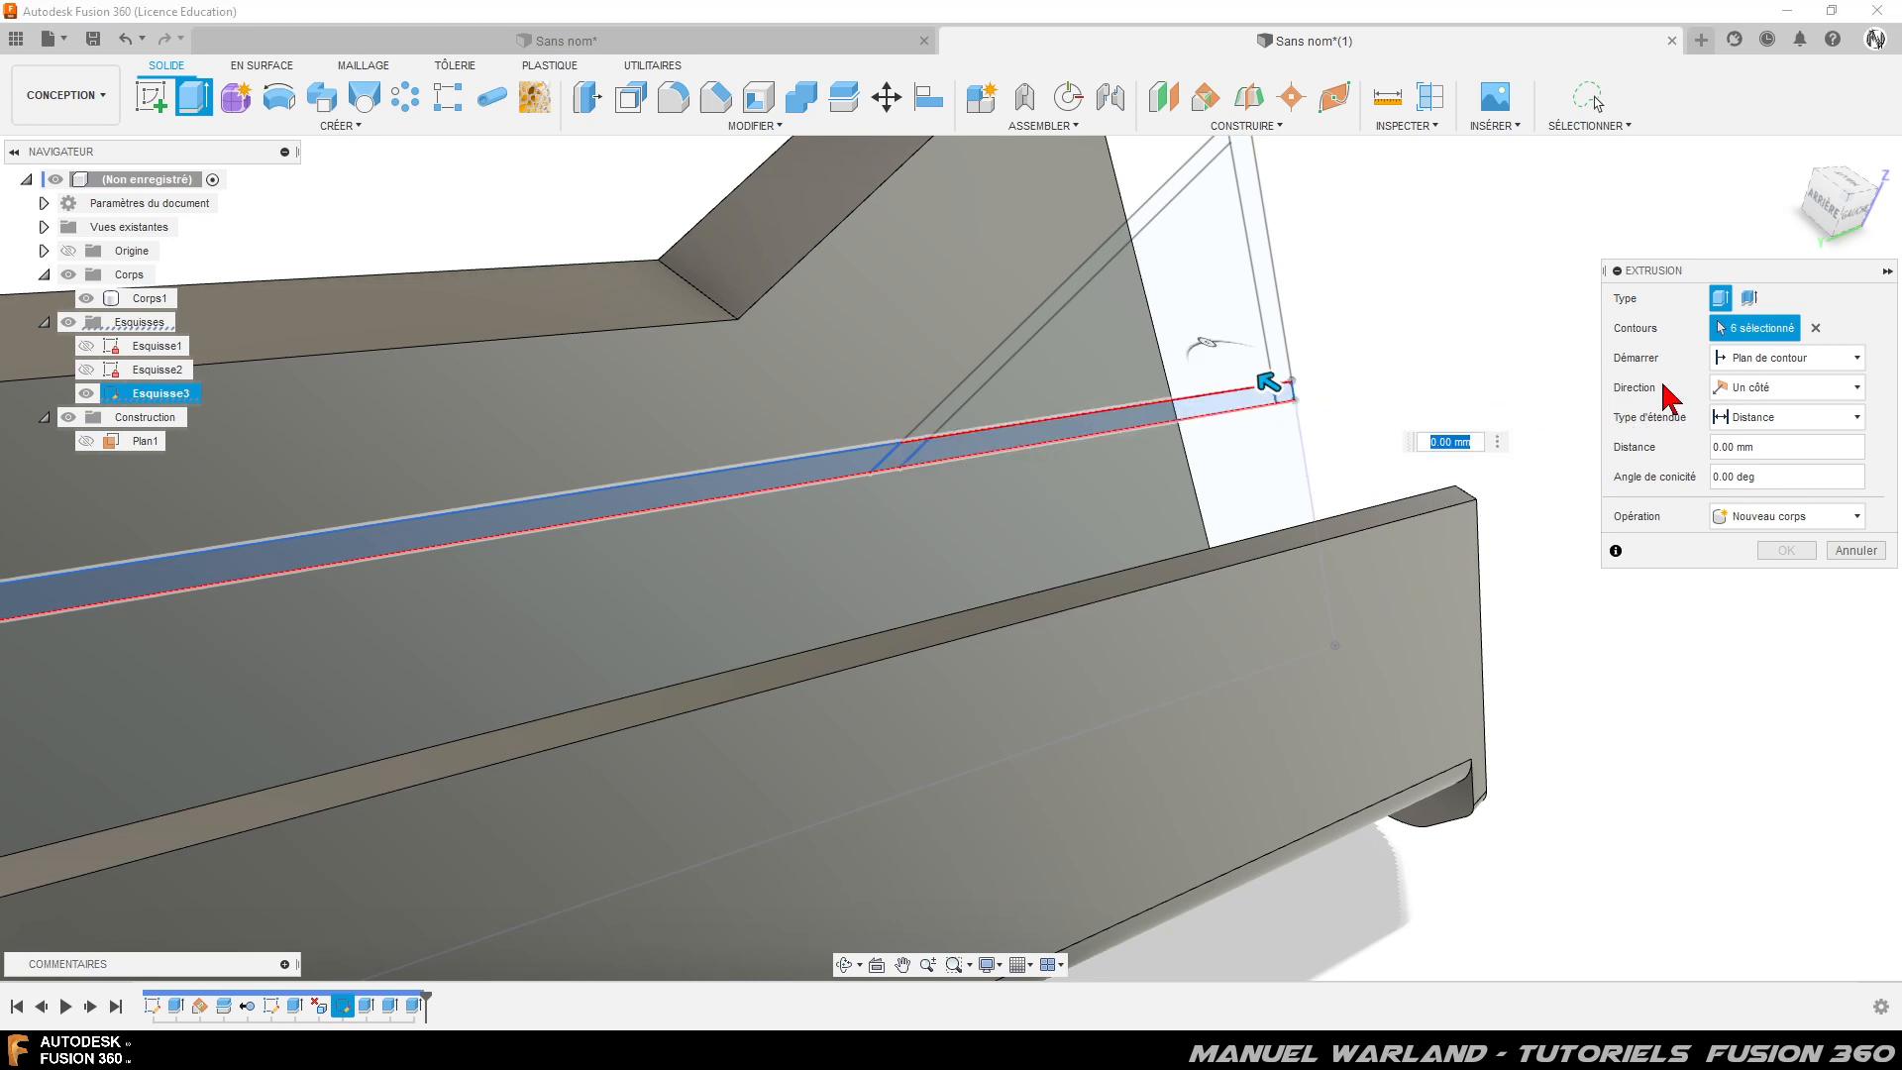
{"action": "left_click", "coordinate": [1788, 358]}
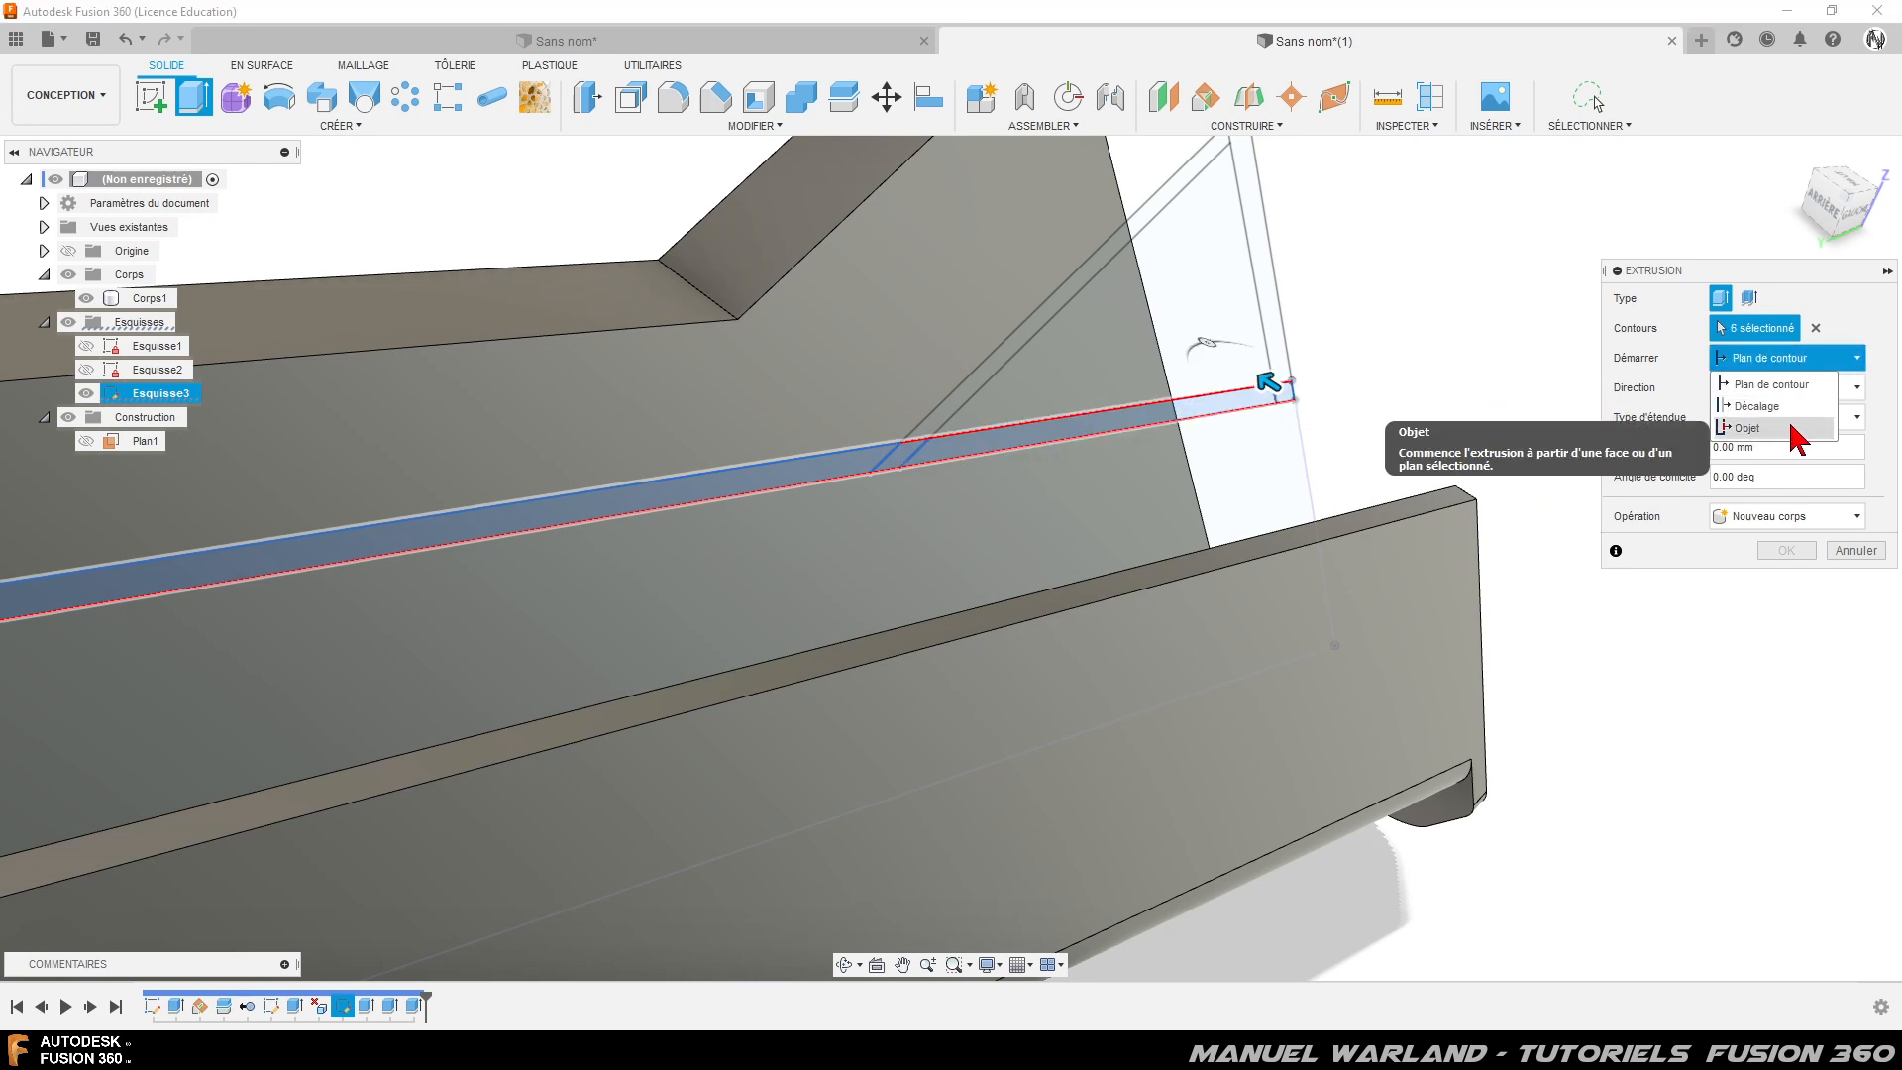
{"action": "left_click", "coordinate": [1754, 428]}
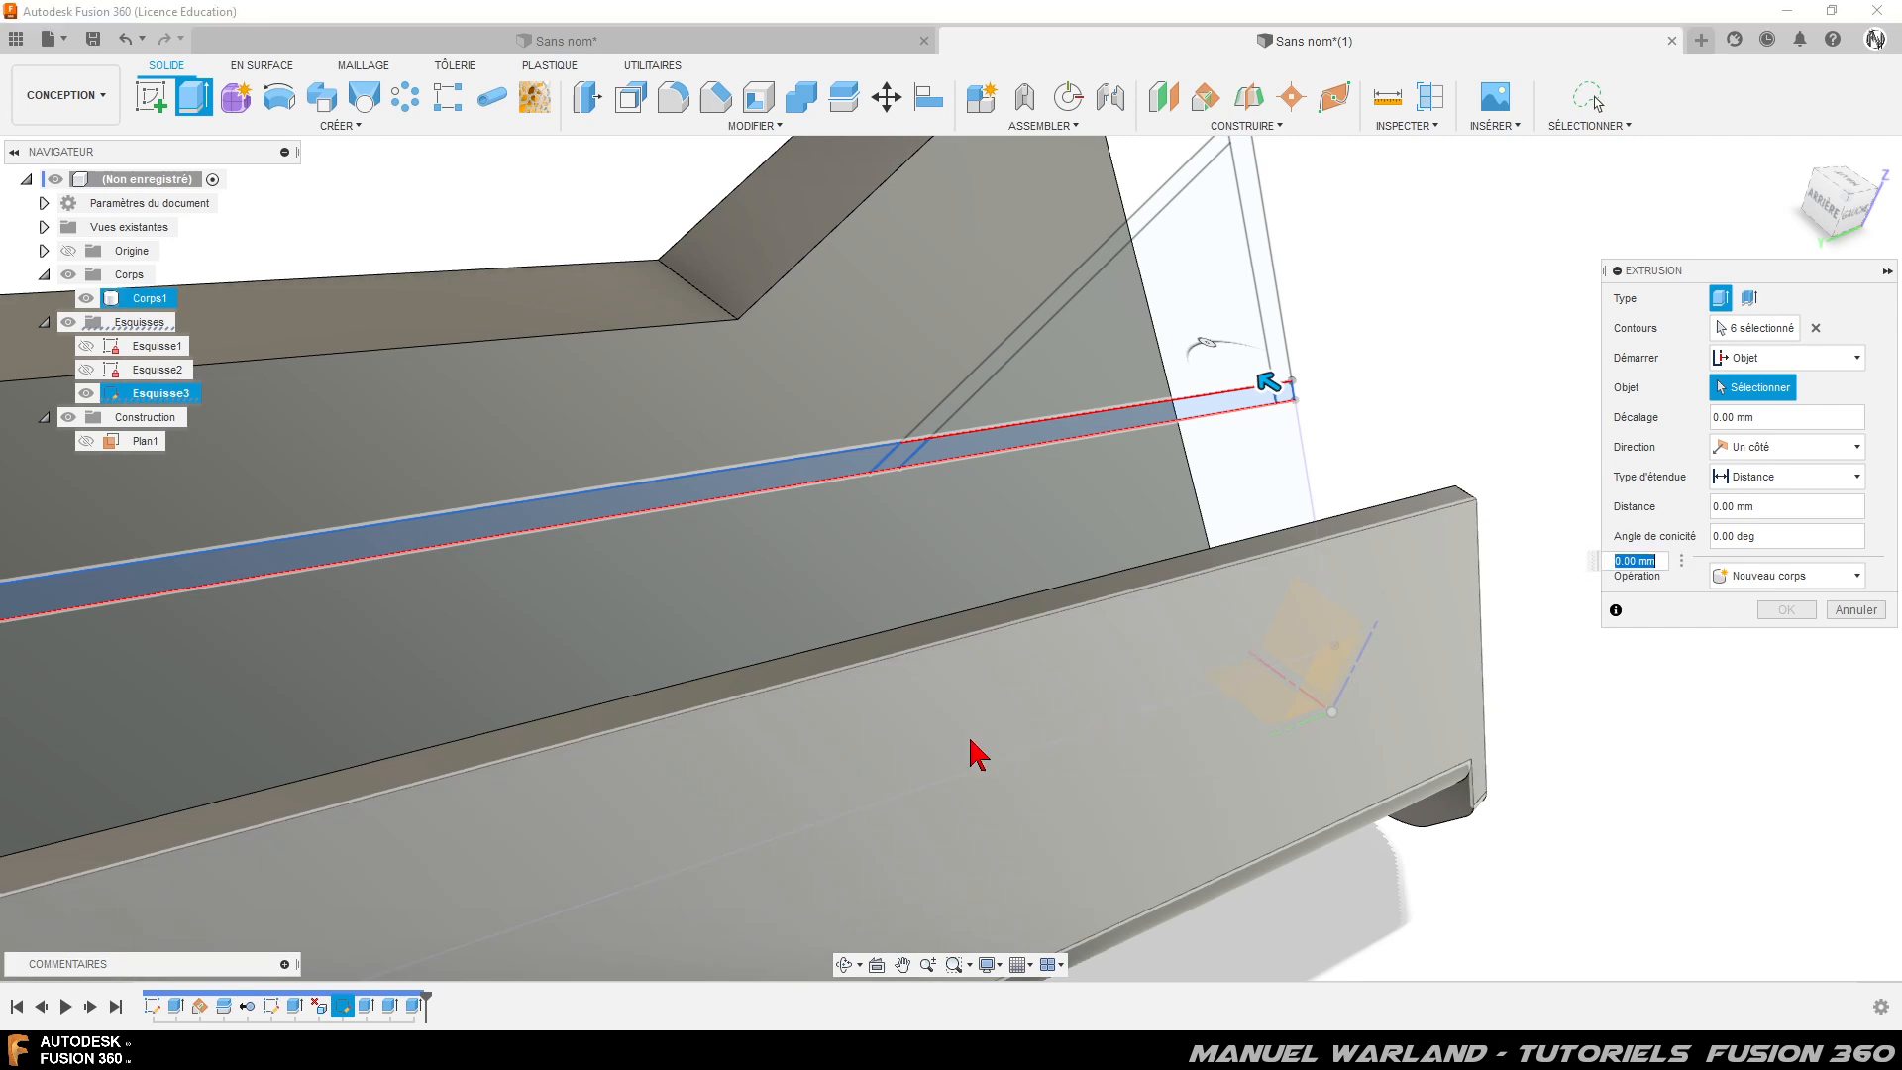
{"action": "left_click", "coordinate": [977, 753]}
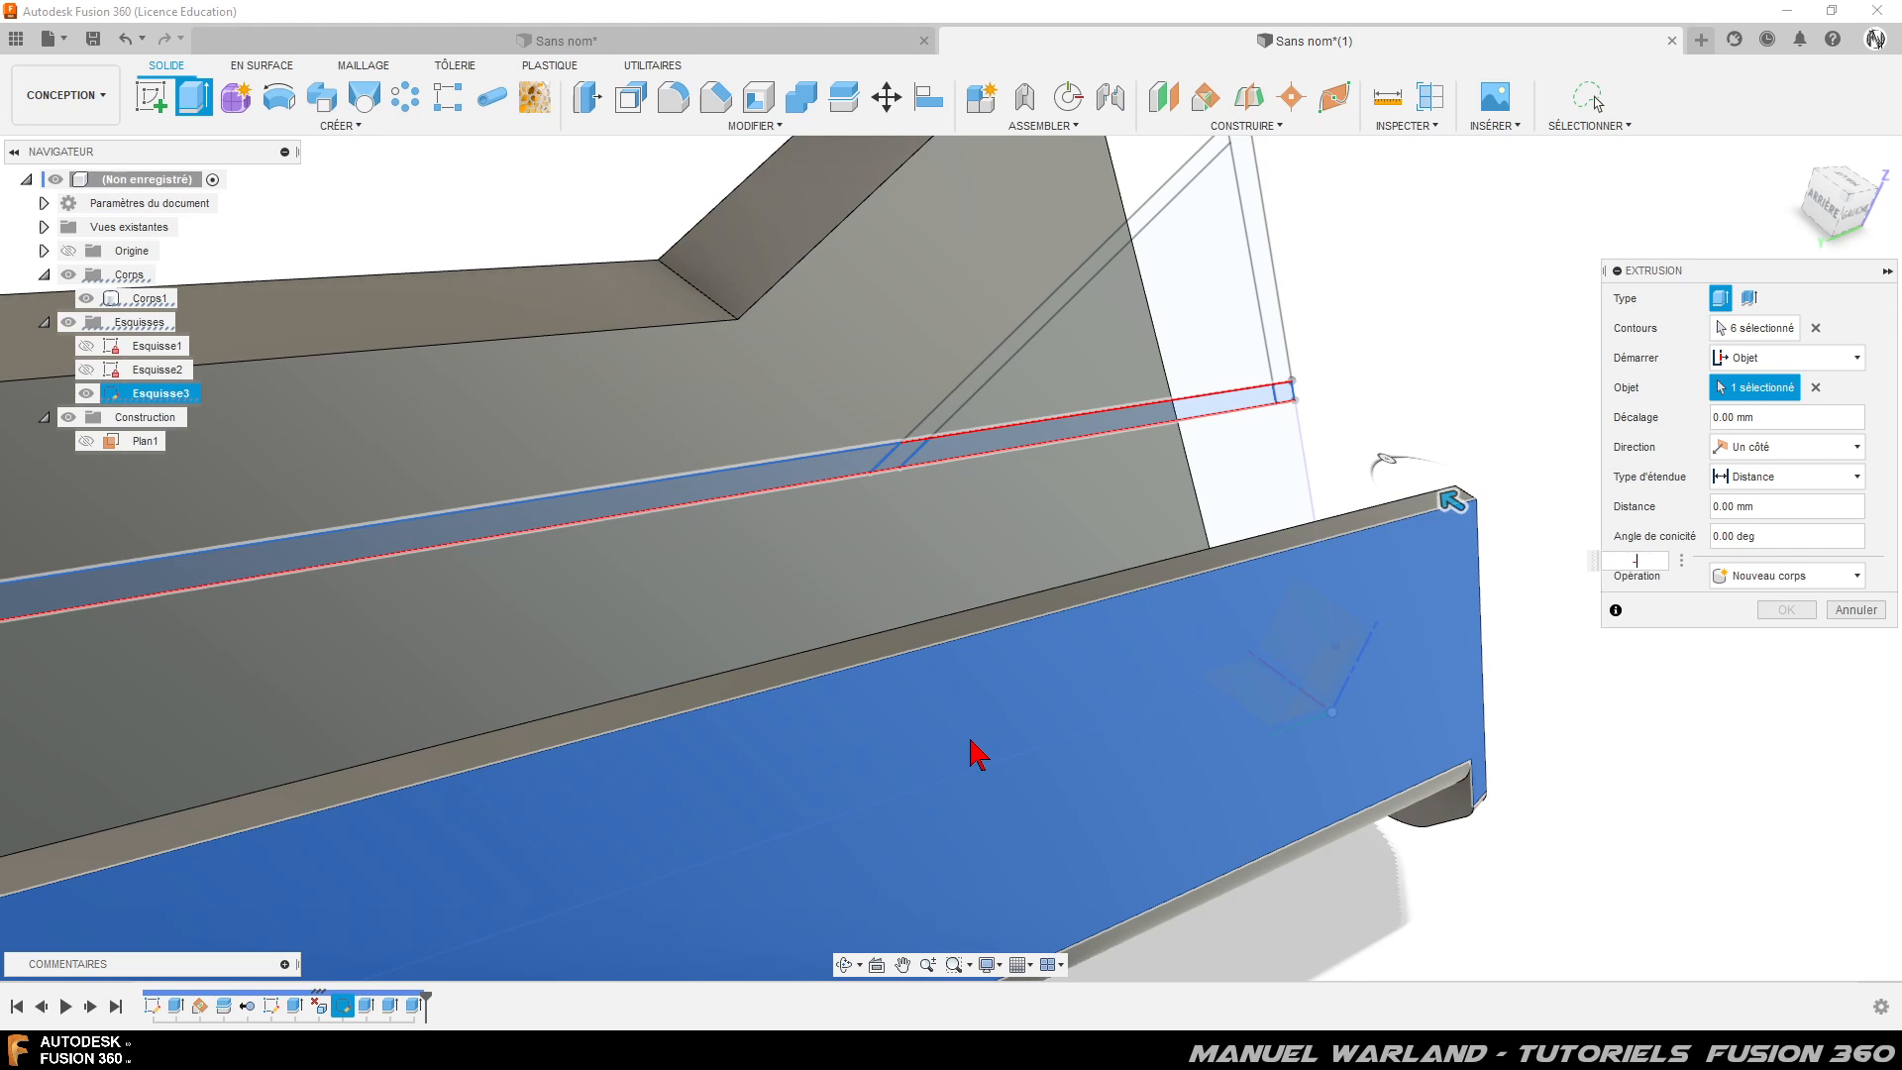
{"action": "key", "text": "Return"}
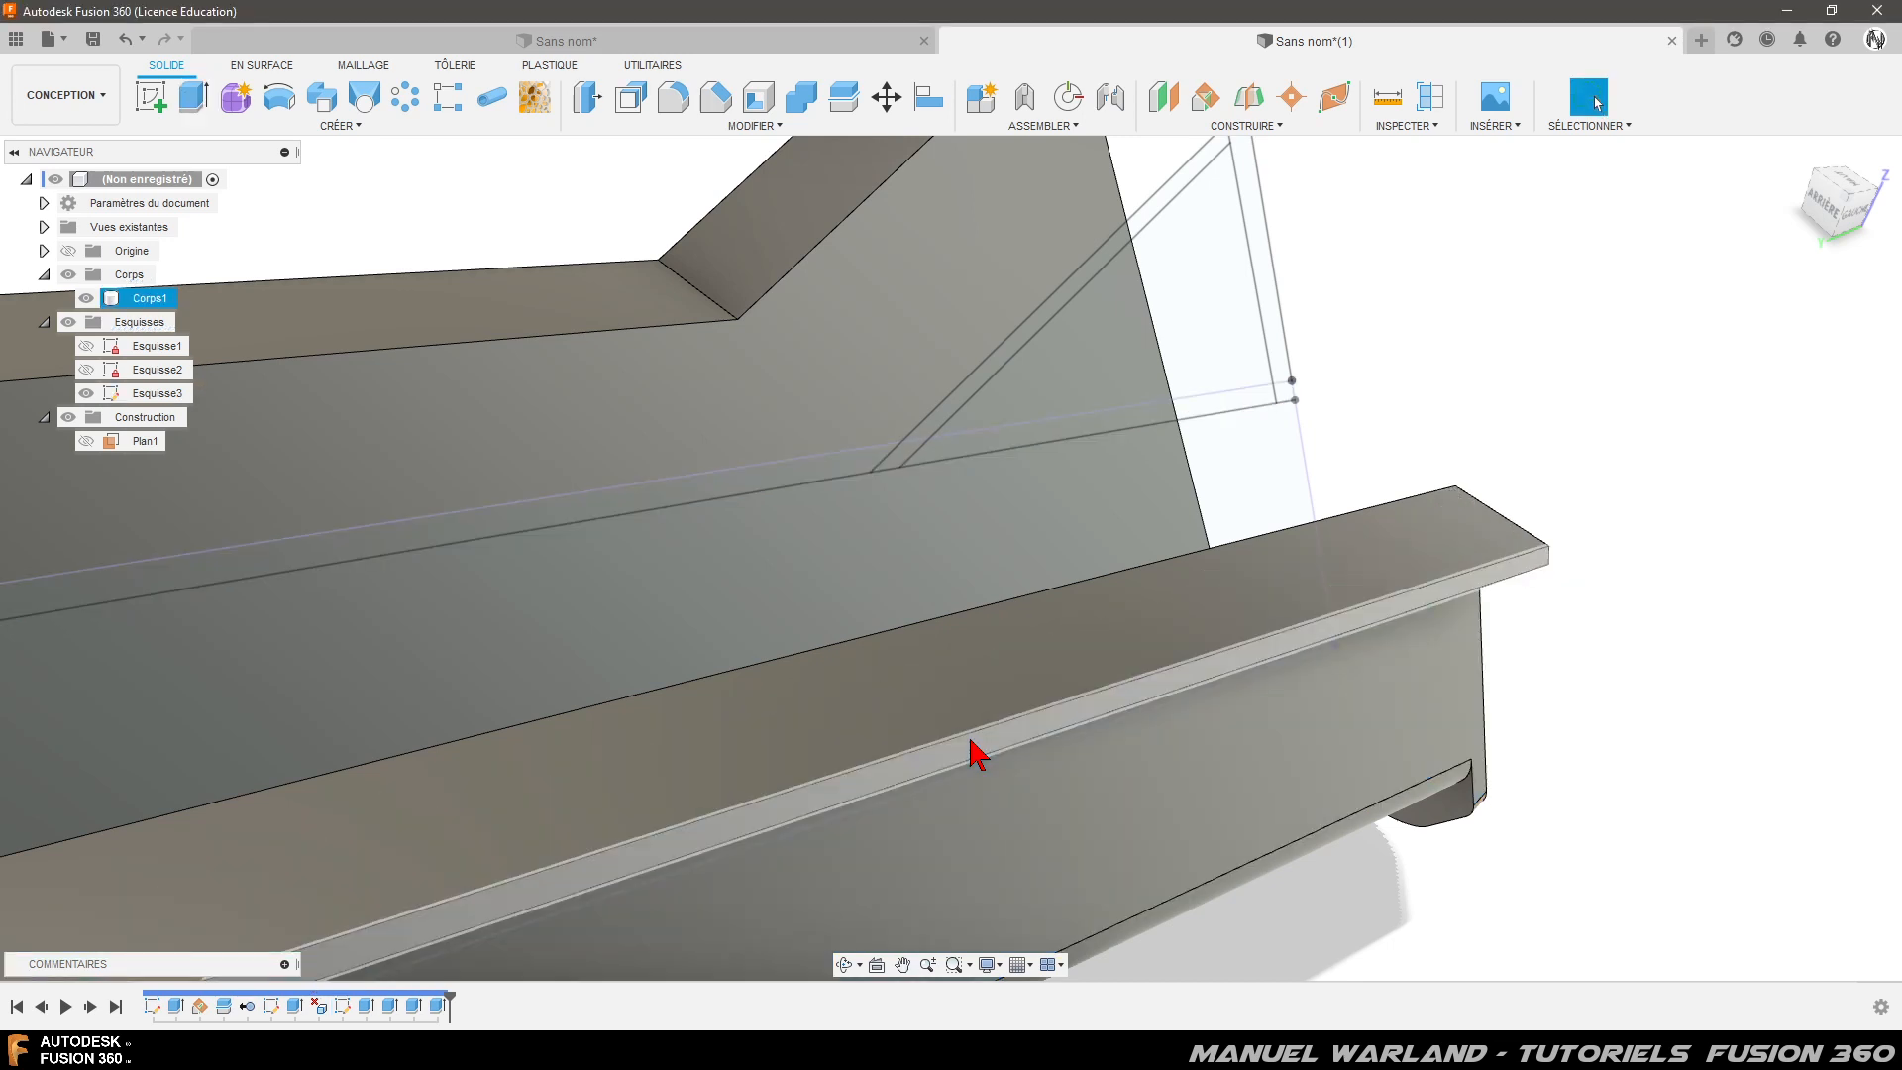
- Chamfer the outer corner edge at the end of the new flange with an equal distance of 10 mm
{"action": "middle_click_drag", "start_coordinate": [977, 429], "coordinate": [985, 781], "text": "shift"}
{"action": "scroll", "coordinate": [834, 414], "scroll_direction": "down", "scroll_amount": 5}
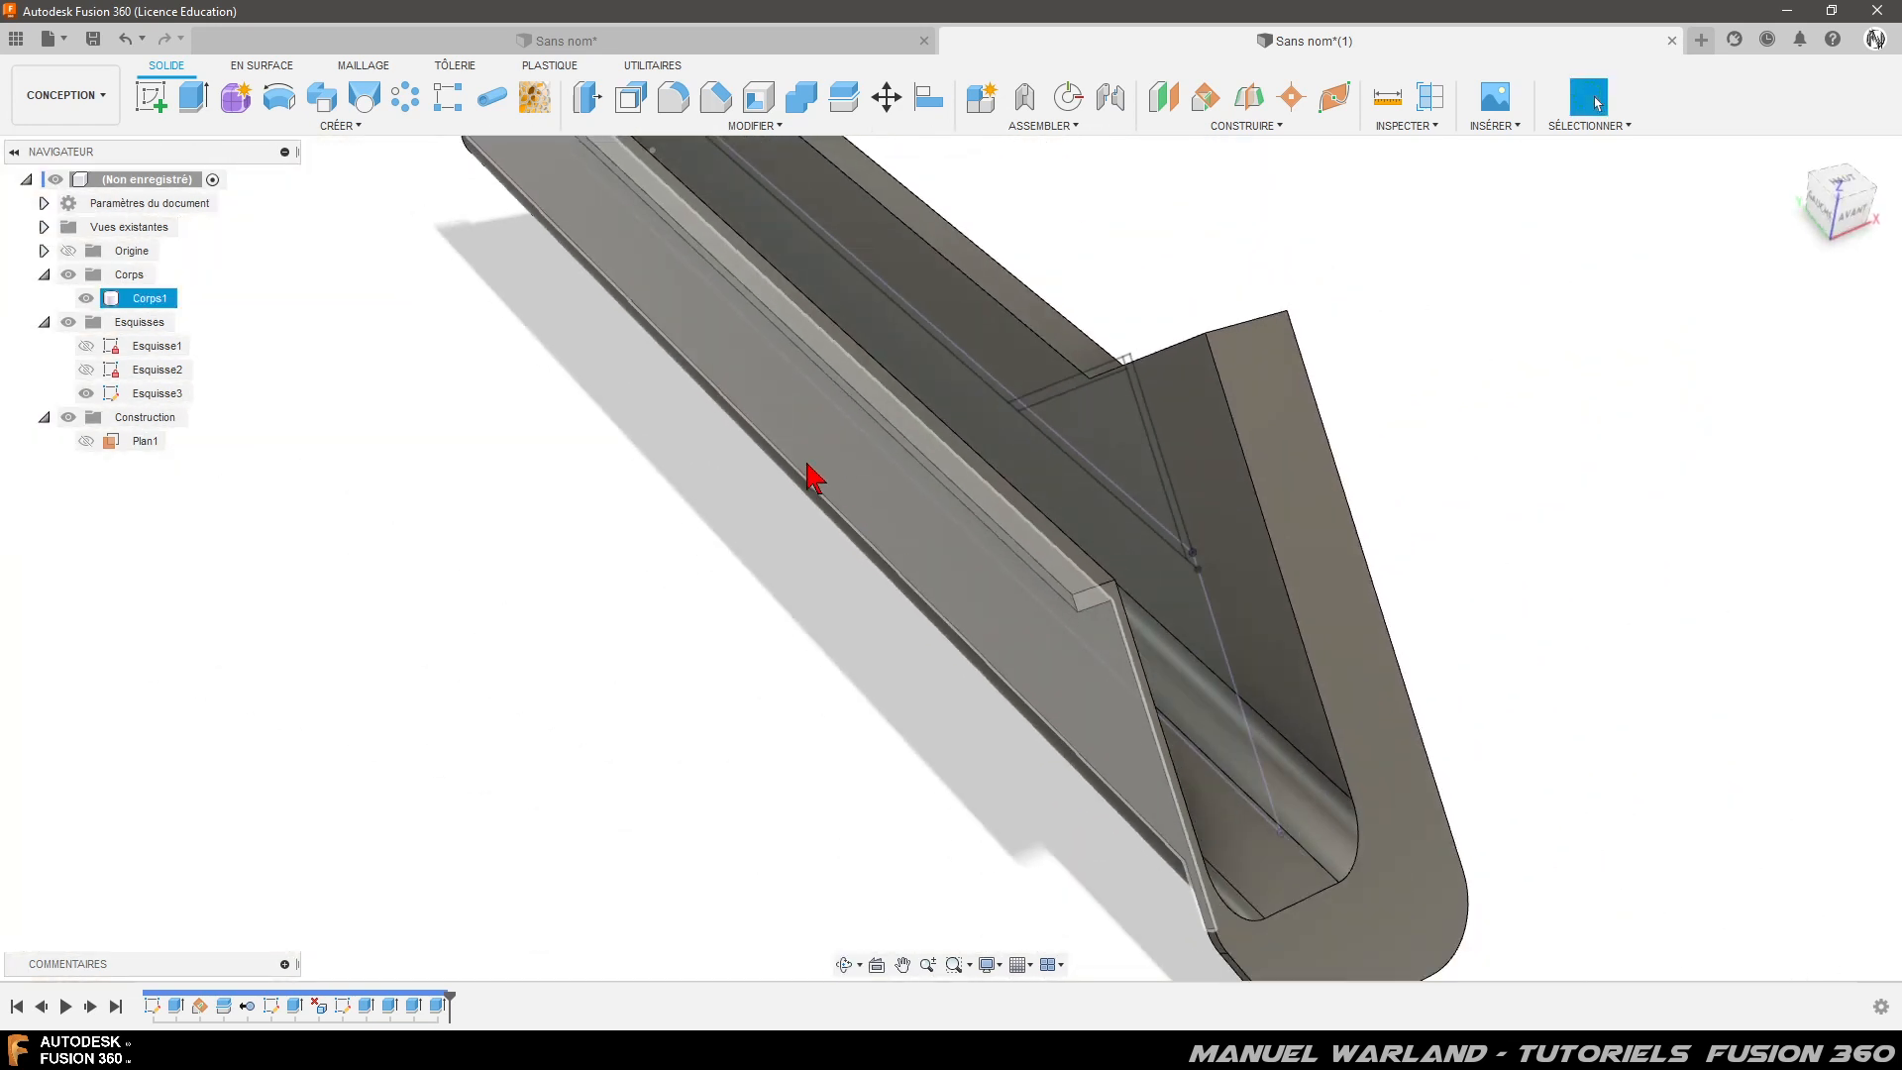
{"action": "scroll", "coordinate": [1031, 610], "scroll_direction": "up", "scroll_amount": 5}
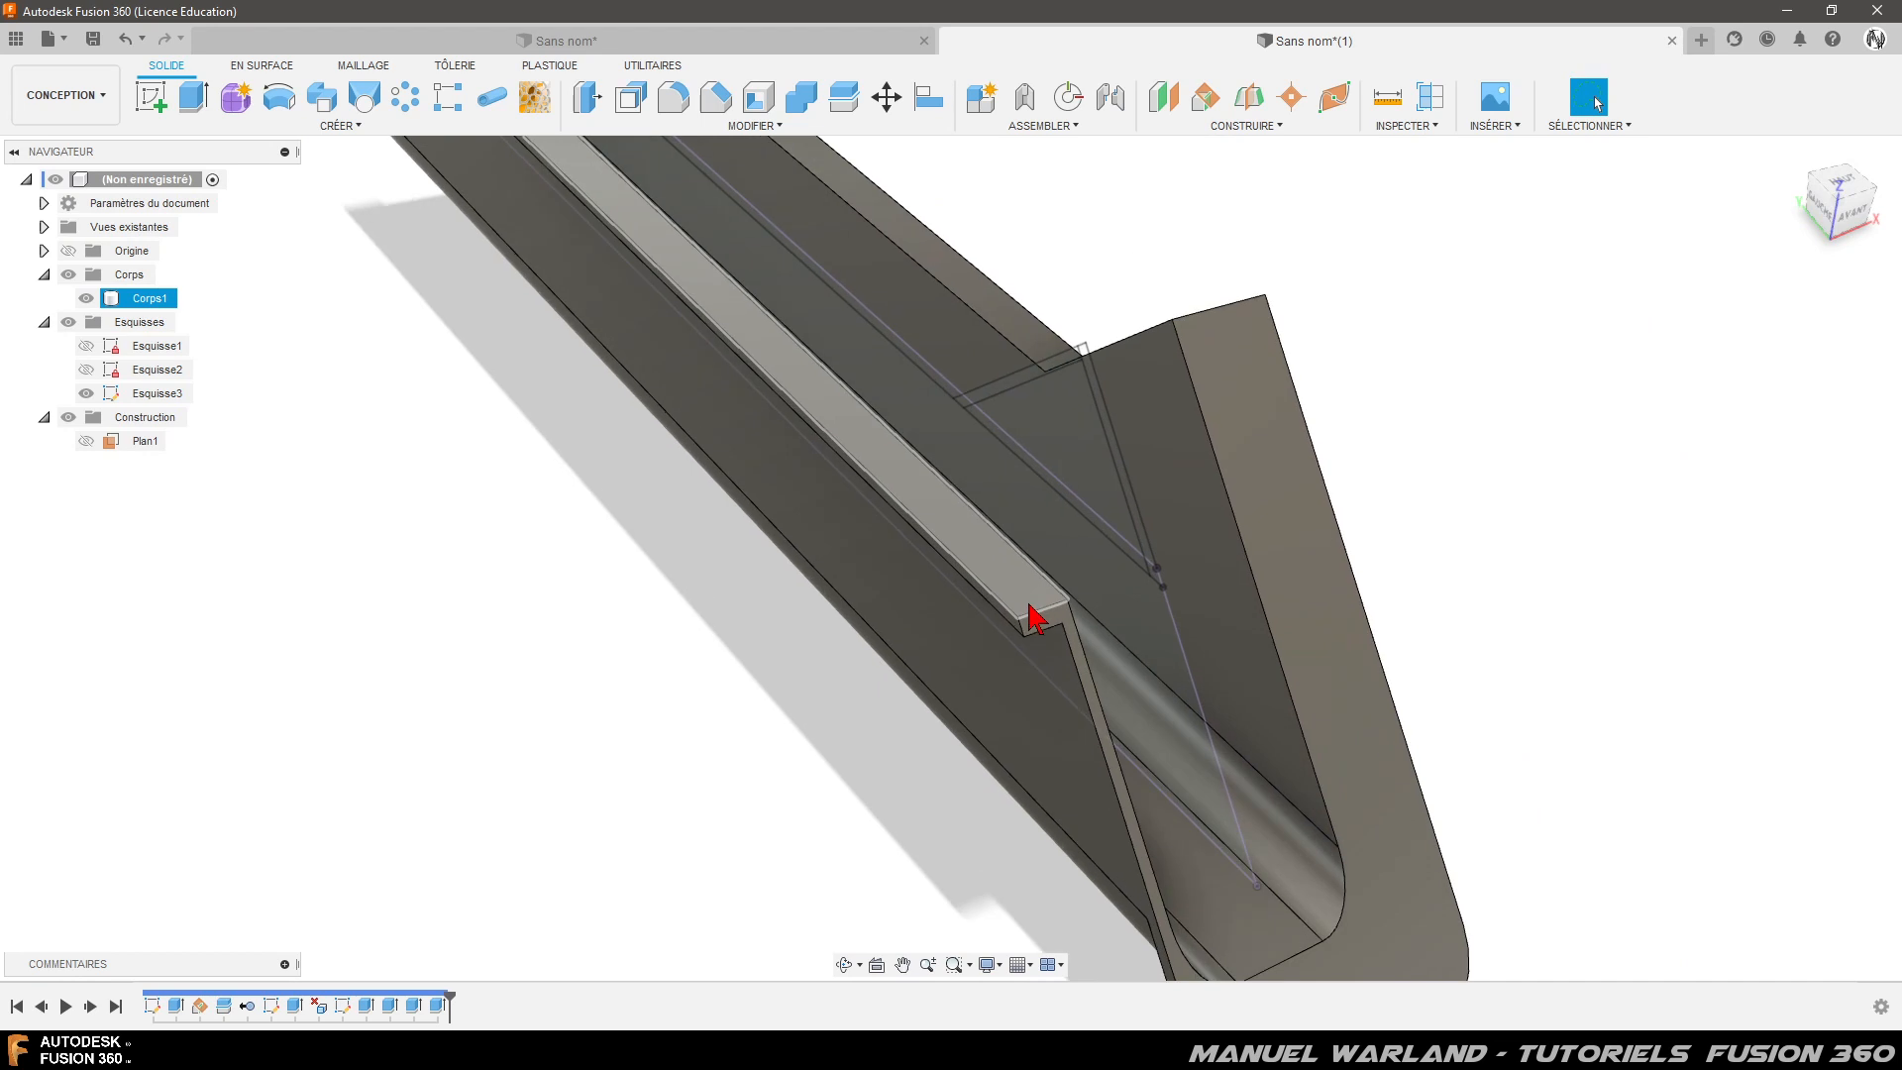
{"action": "scroll", "coordinate": [1031, 620], "scroll_direction": "up", "scroll_amount": 1}
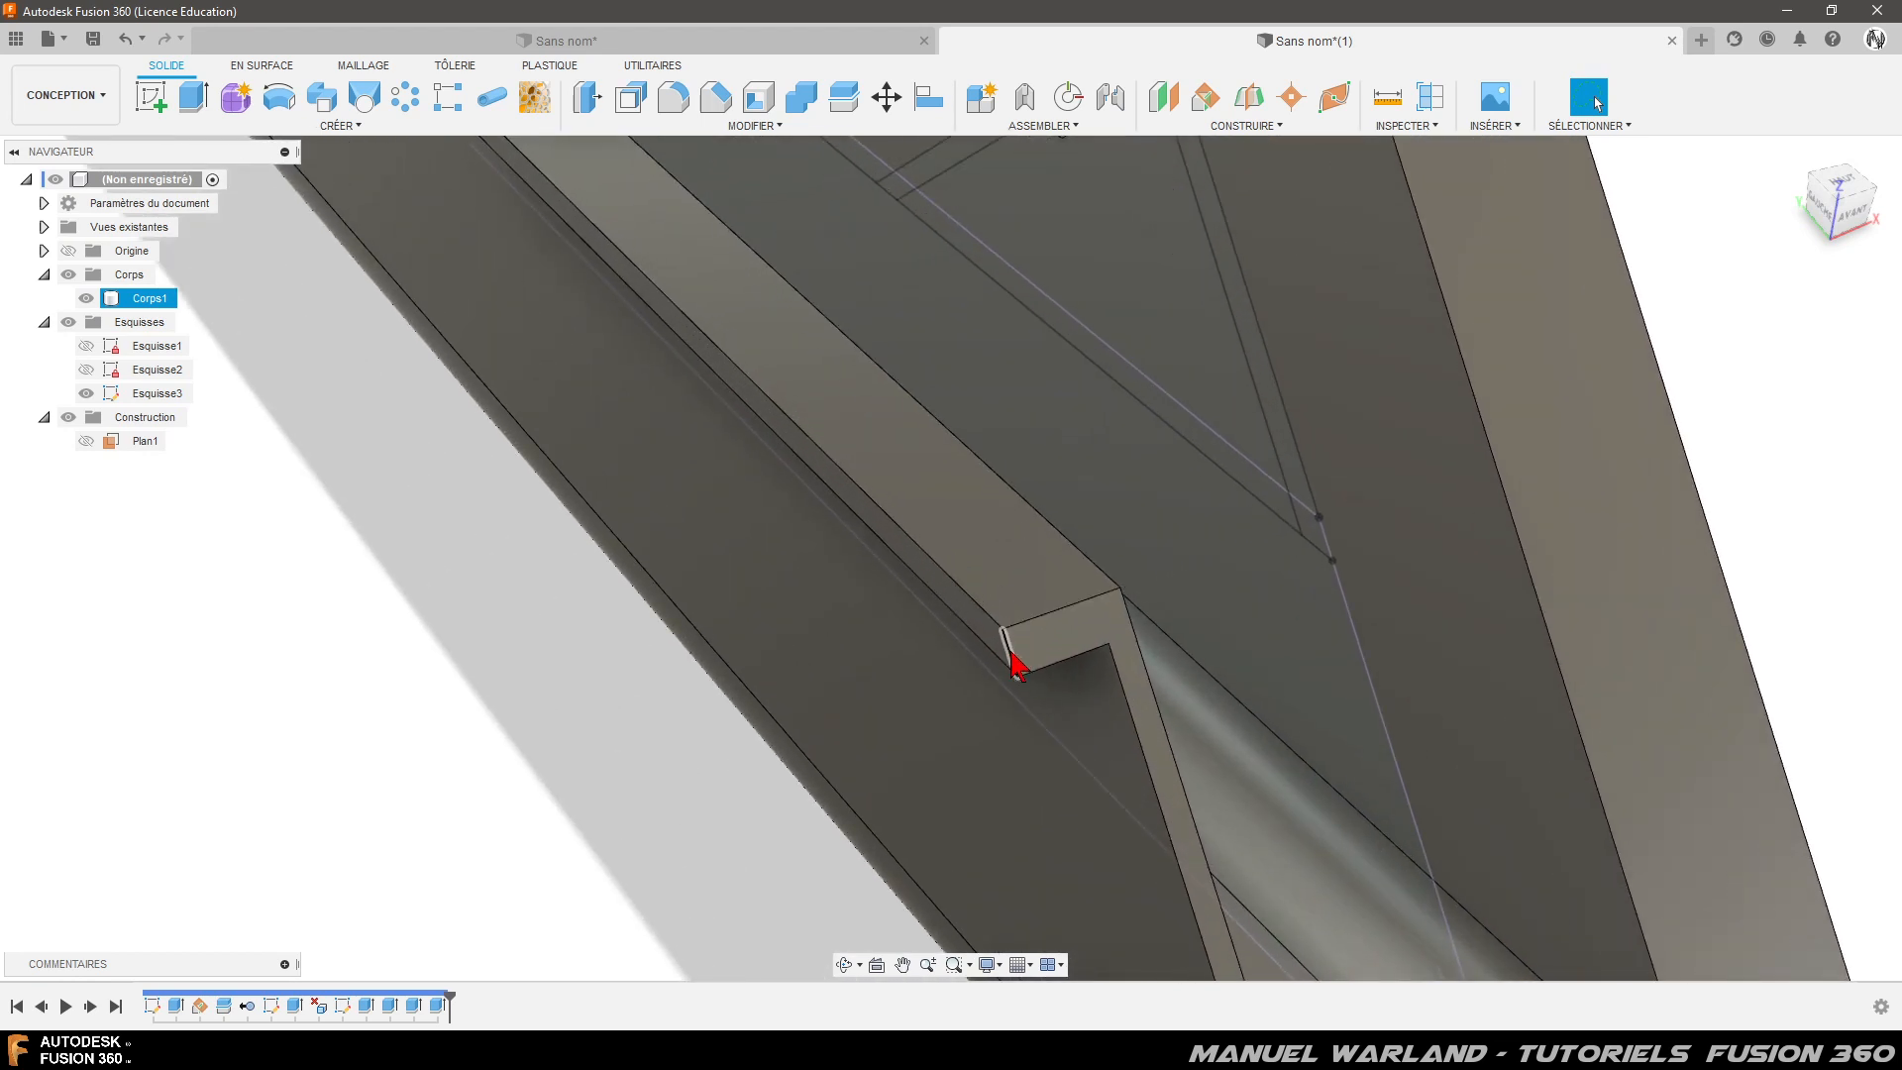
{"action": "left_click", "coordinate": [1010, 652]}
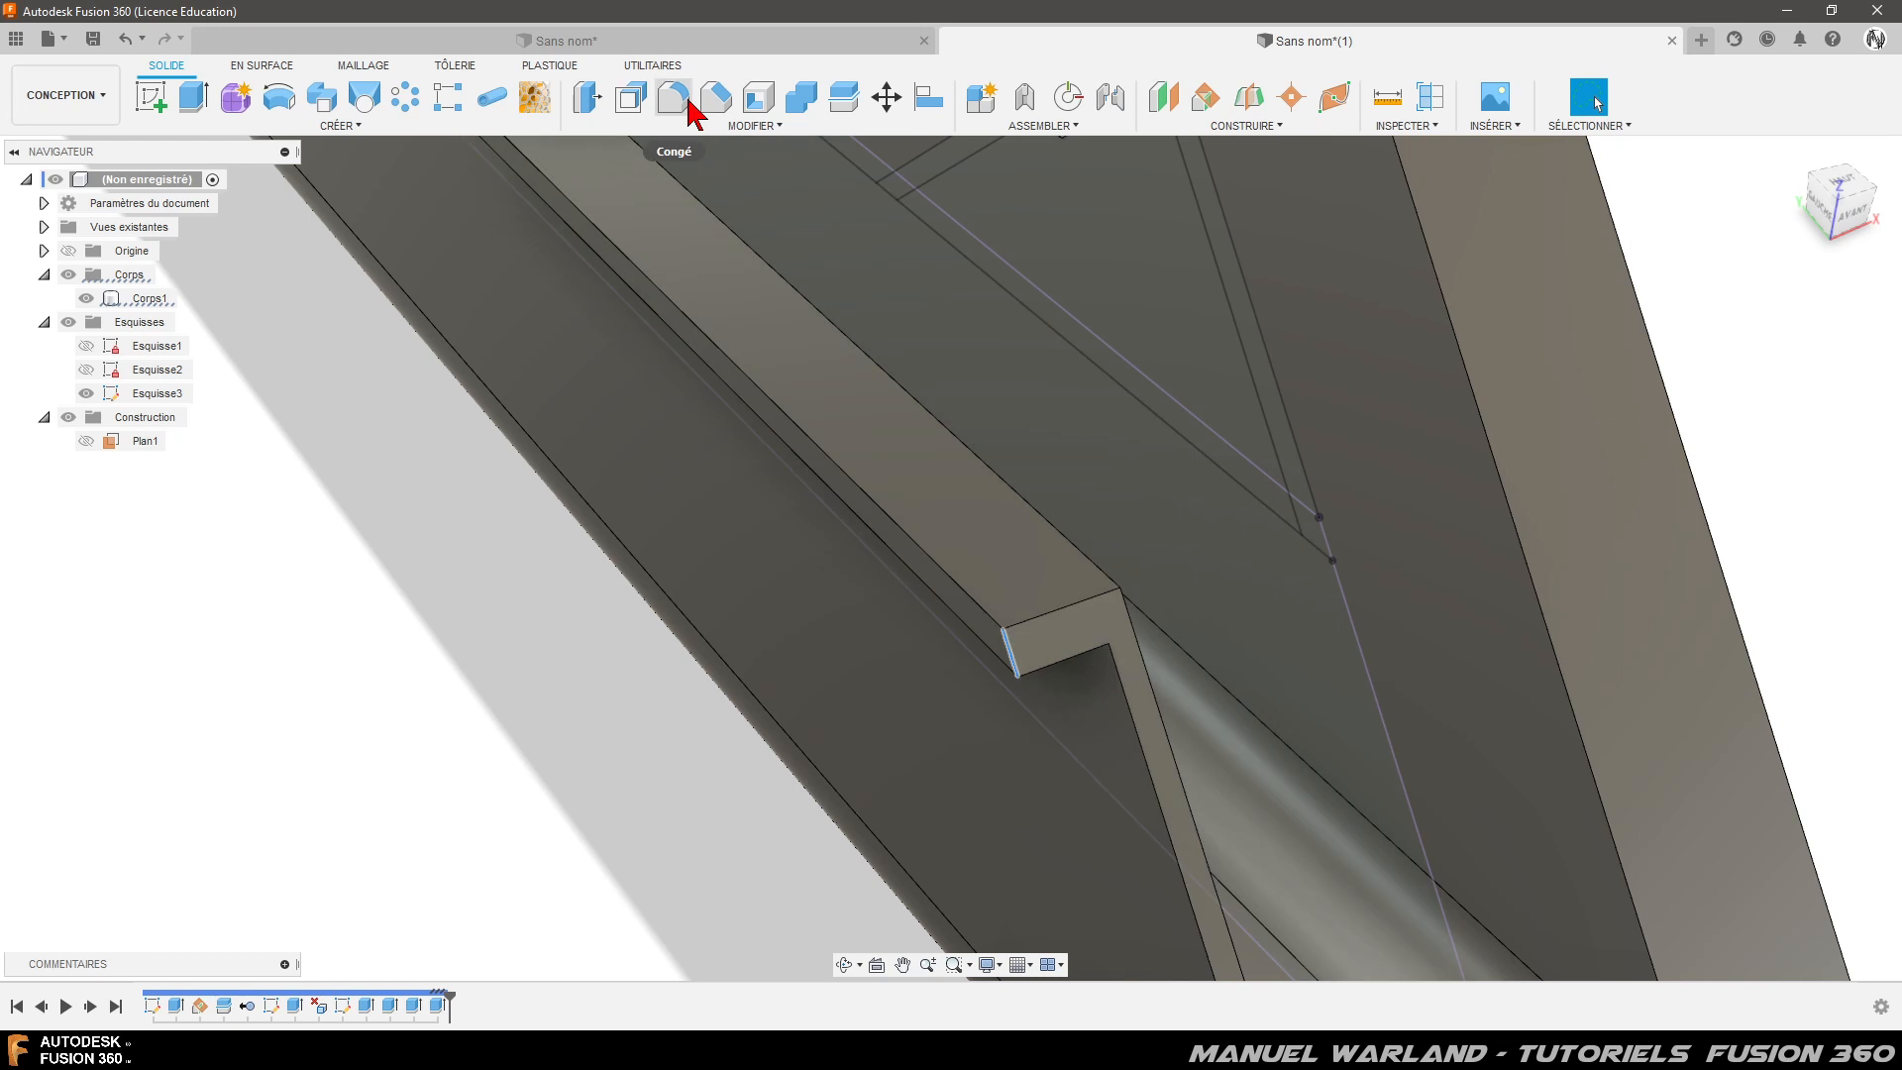
{"action": "left_click", "coordinate": [715, 104]}
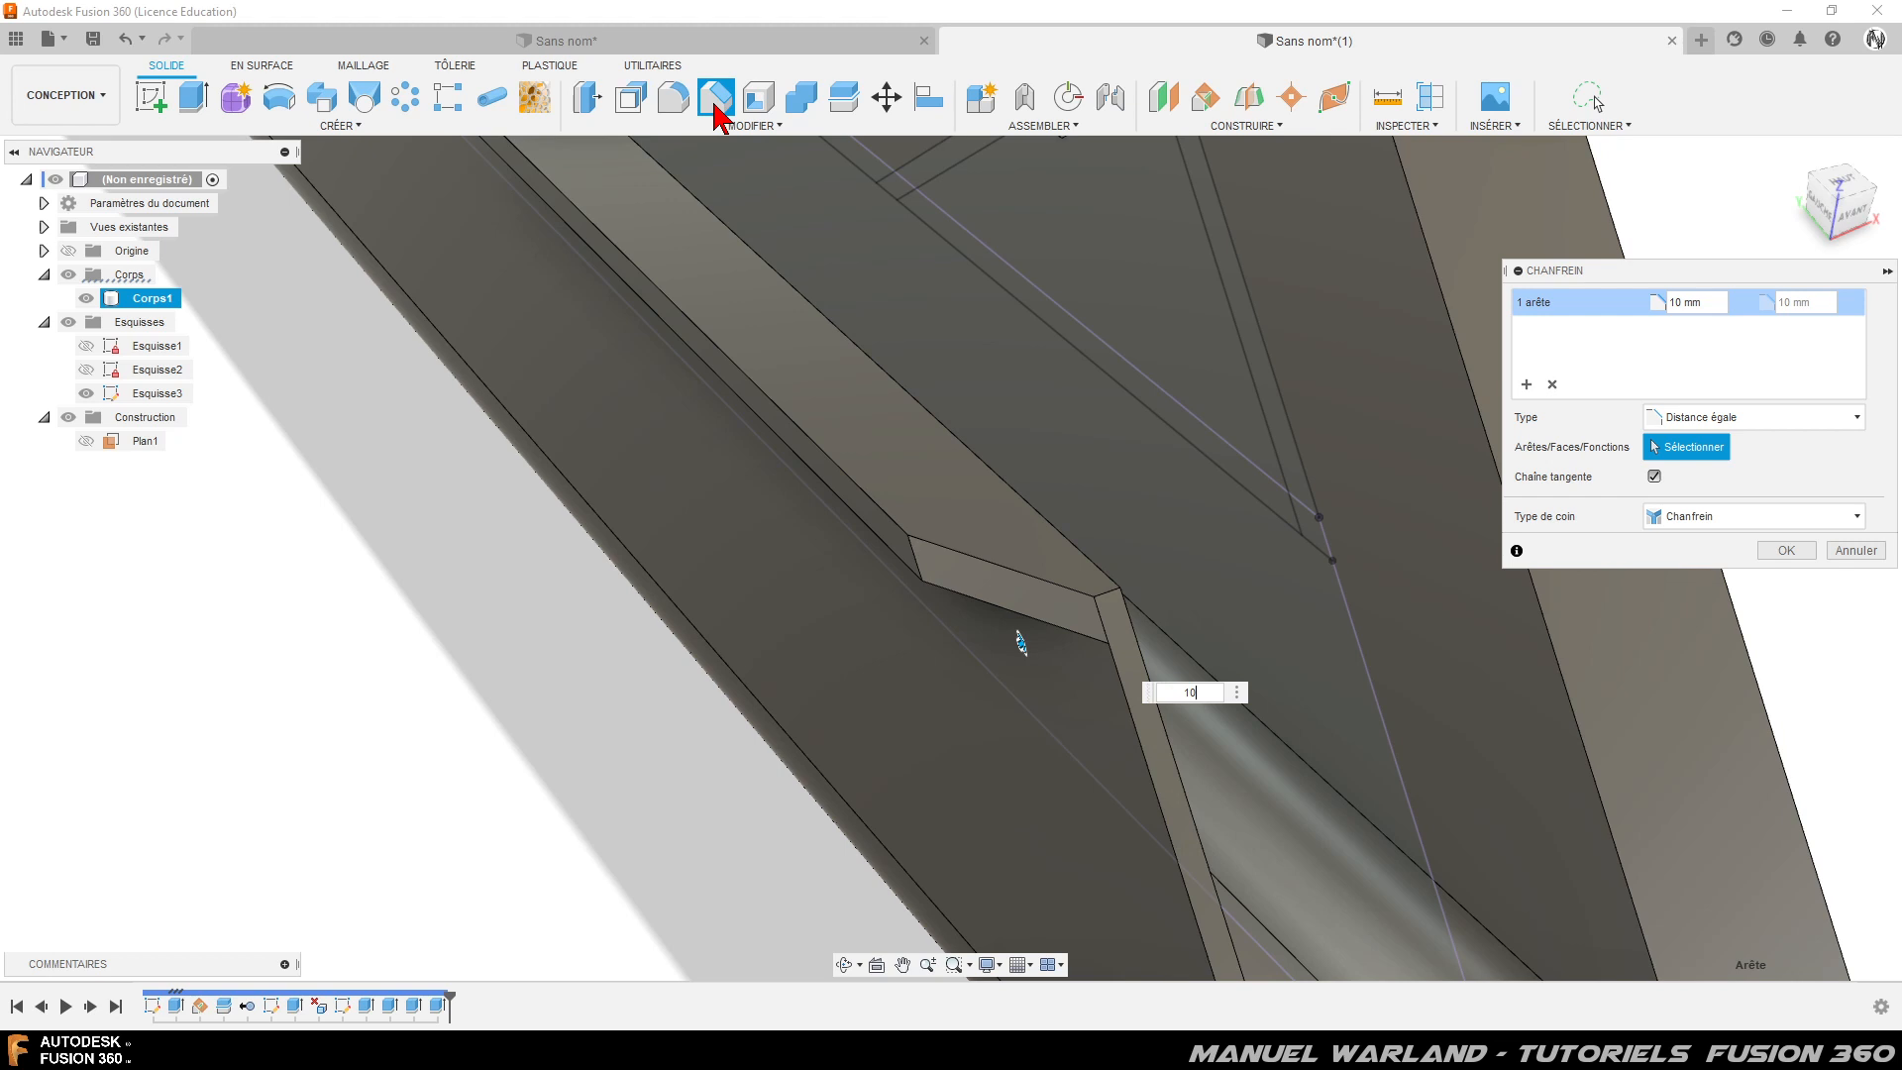
{"action": "key", "text": "Return"}
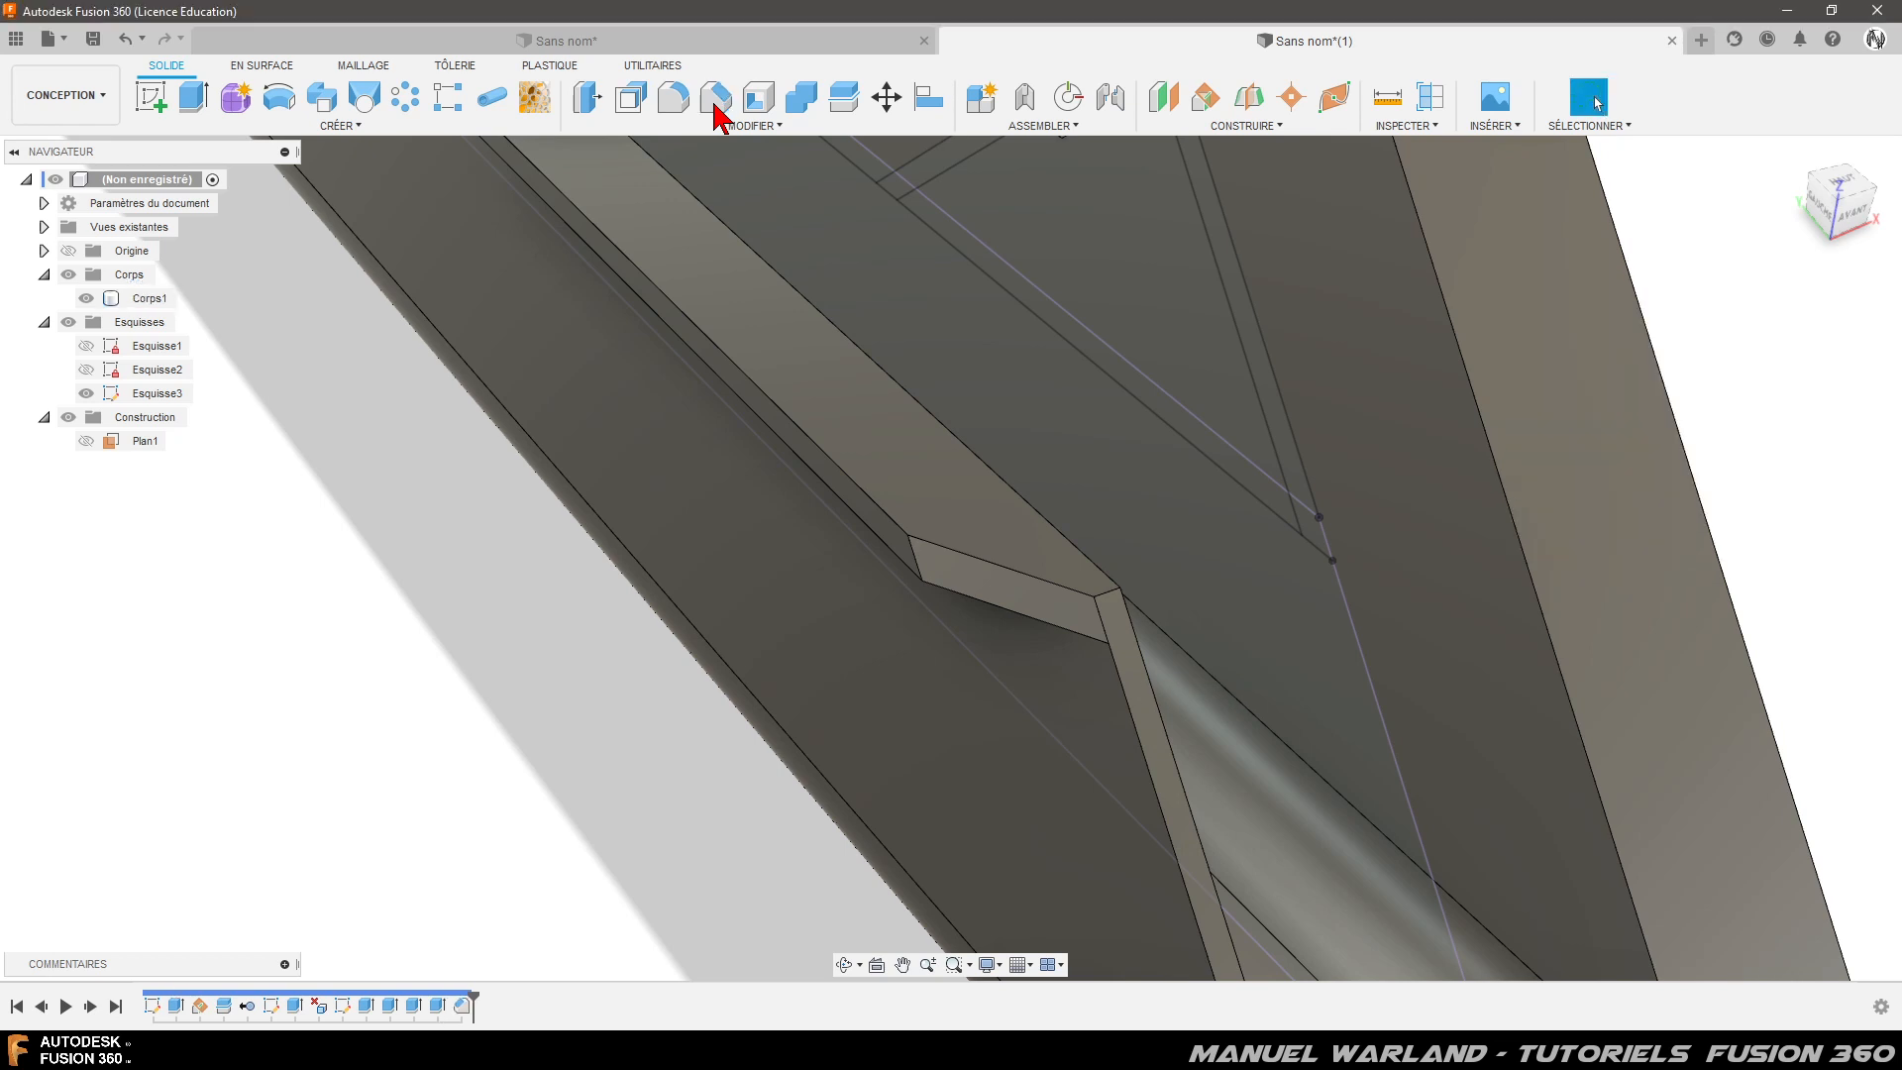
- Start an extrusion of the short strip contour of Esquisse3 above the two small squares
{"action": "scroll", "coordinate": [645, 607], "scroll_direction": "down", "scroll_amount": 5}
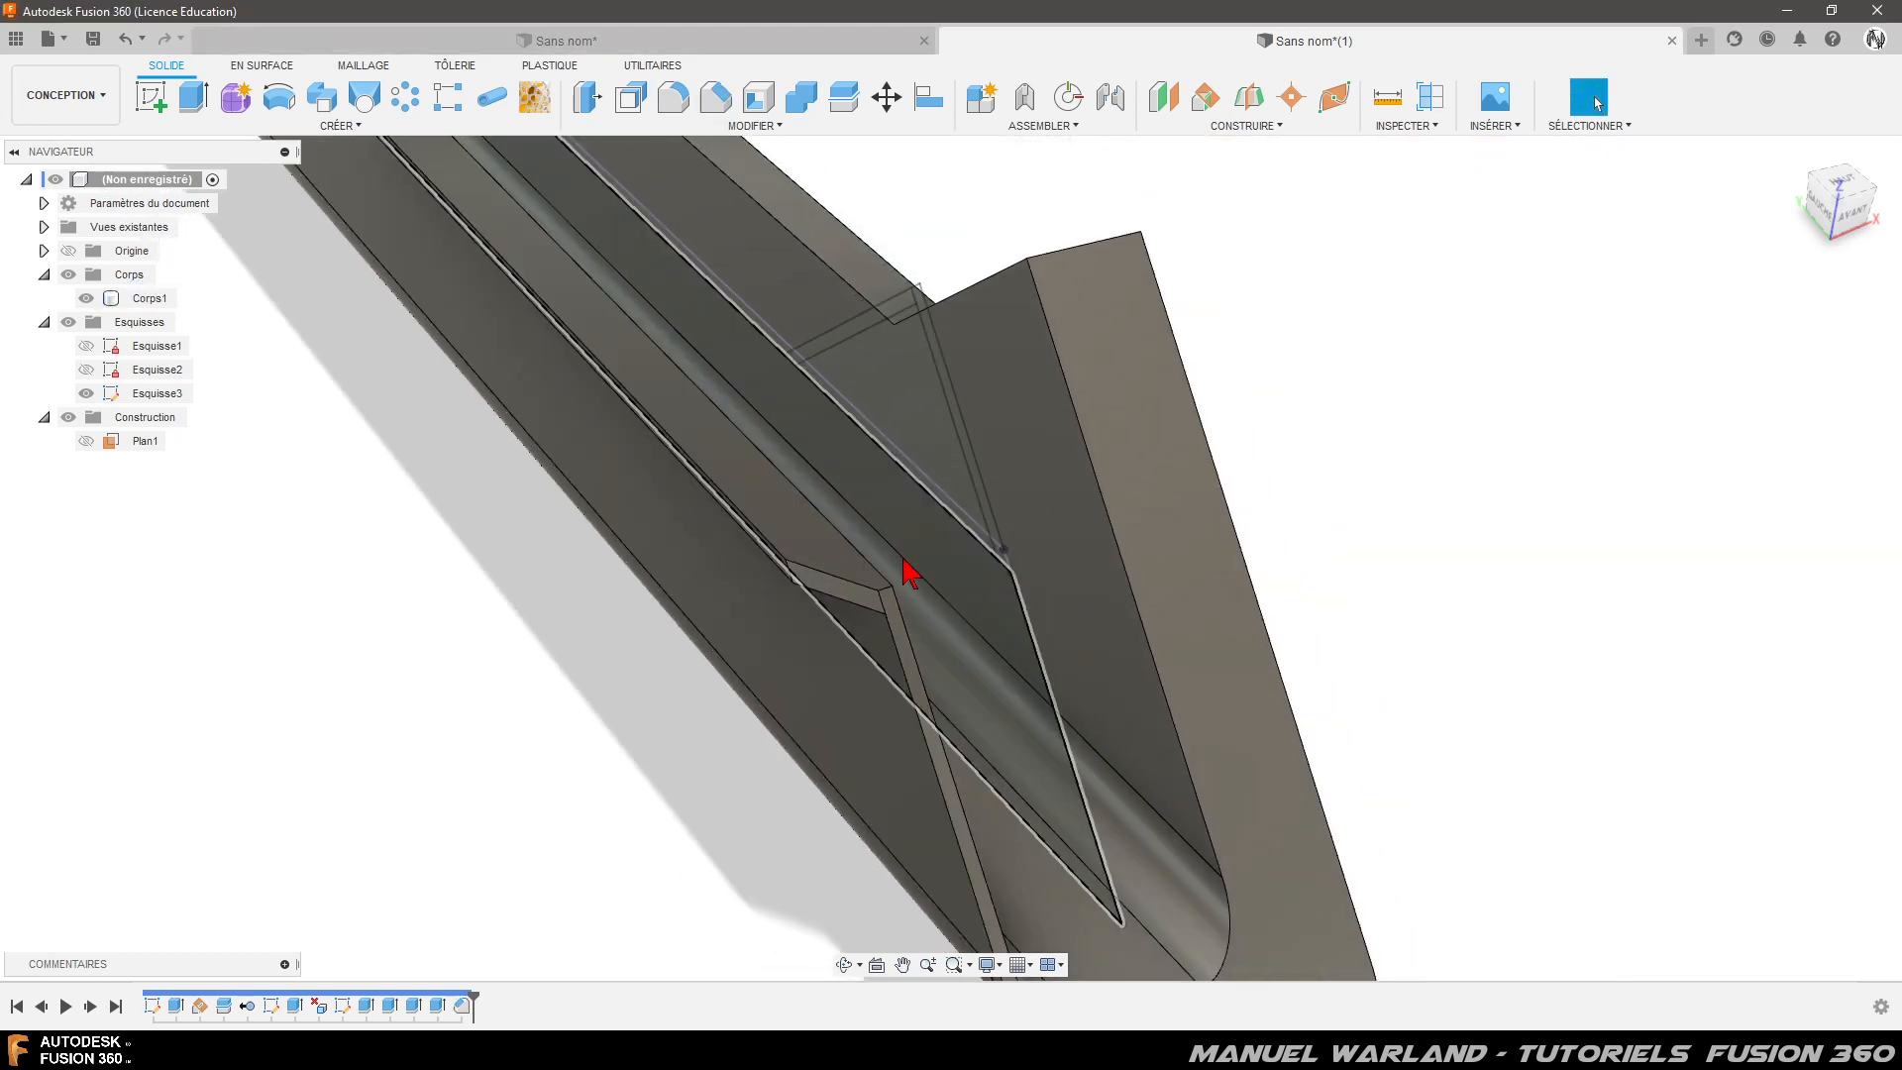
{"action": "scroll", "coordinate": [903, 559], "scroll_direction": "down", "scroll_amount": 4}
{"action": "middle_click_drag", "start_coordinate": [860, 814], "coordinate": [941, 862], "text": "shift"}
{"action": "middle_click_drag", "start_coordinate": [791, 614], "coordinate": [847, 644], "text": "shift"}
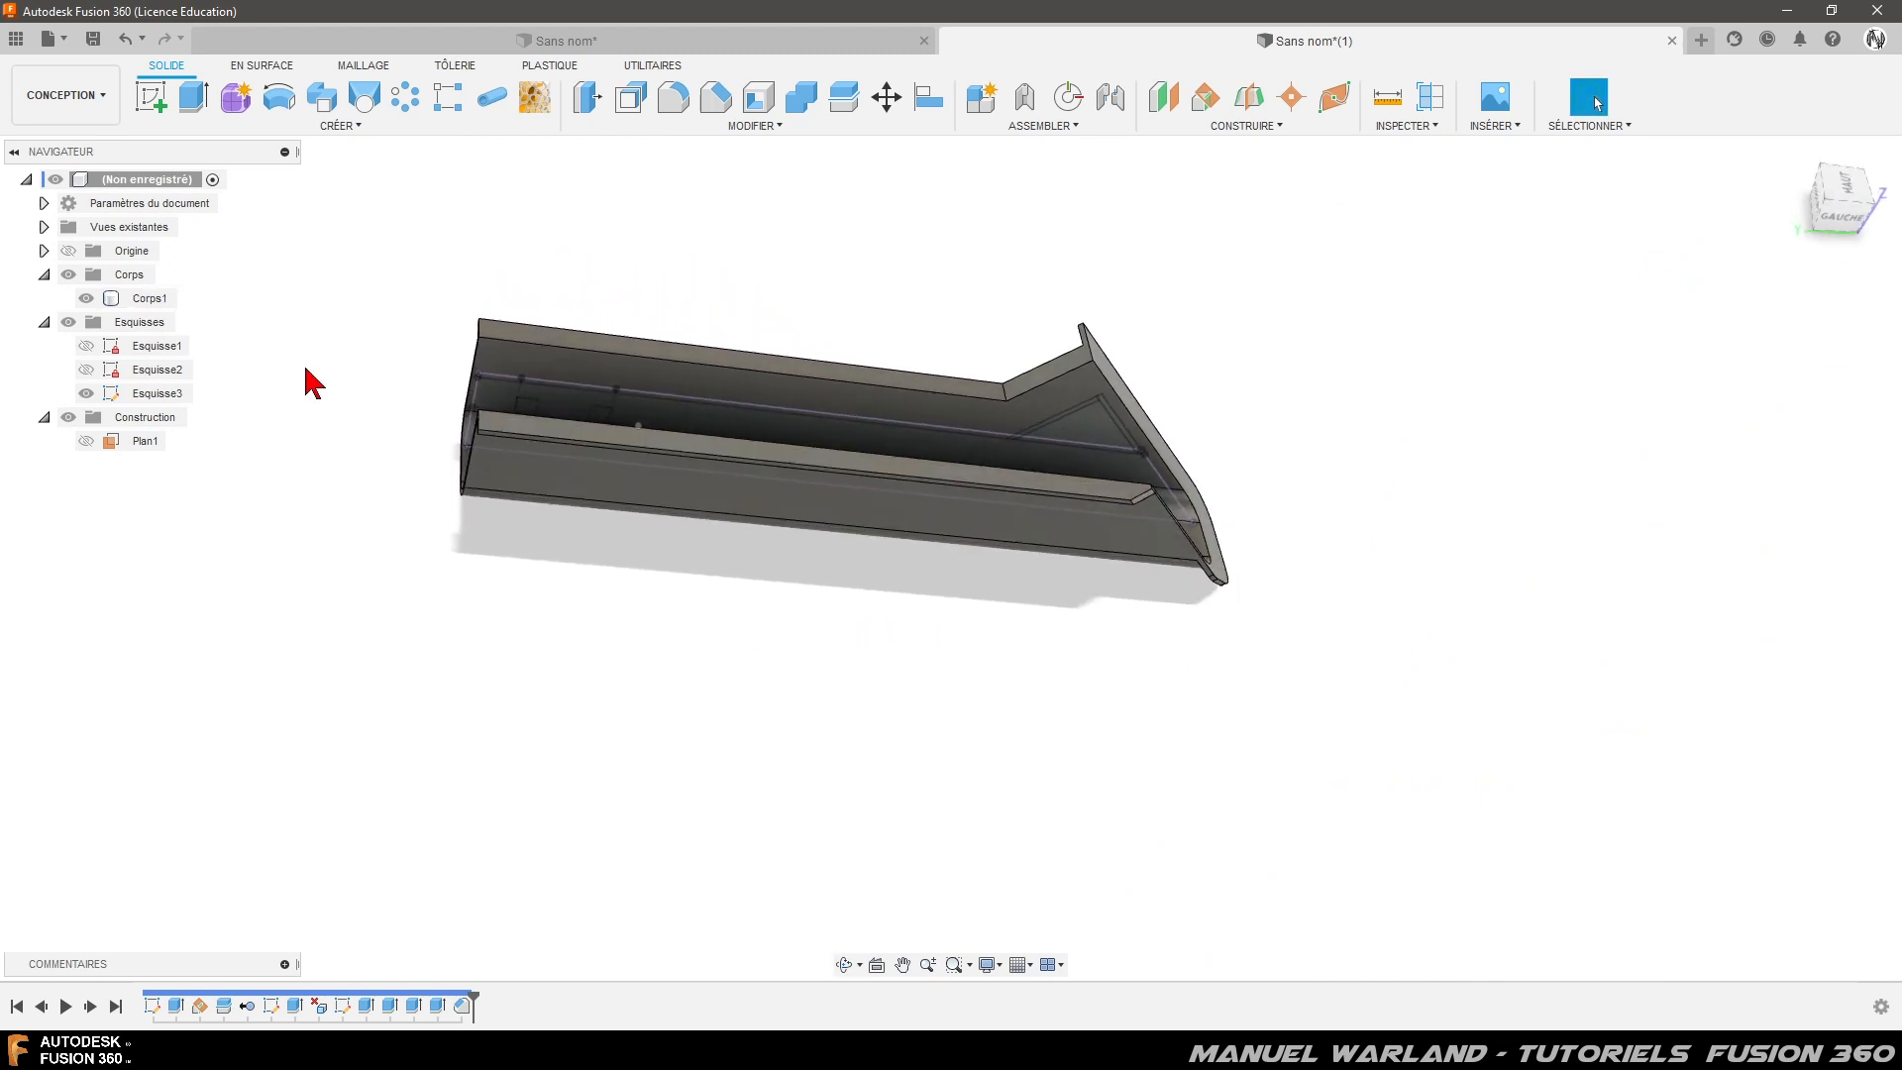
{"action": "scroll", "coordinate": [307, 381], "scroll_direction": "up", "scroll_amount": 4}
{"action": "scroll", "coordinate": [830, 401], "scroll_direction": "up", "scroll_amount": 5}
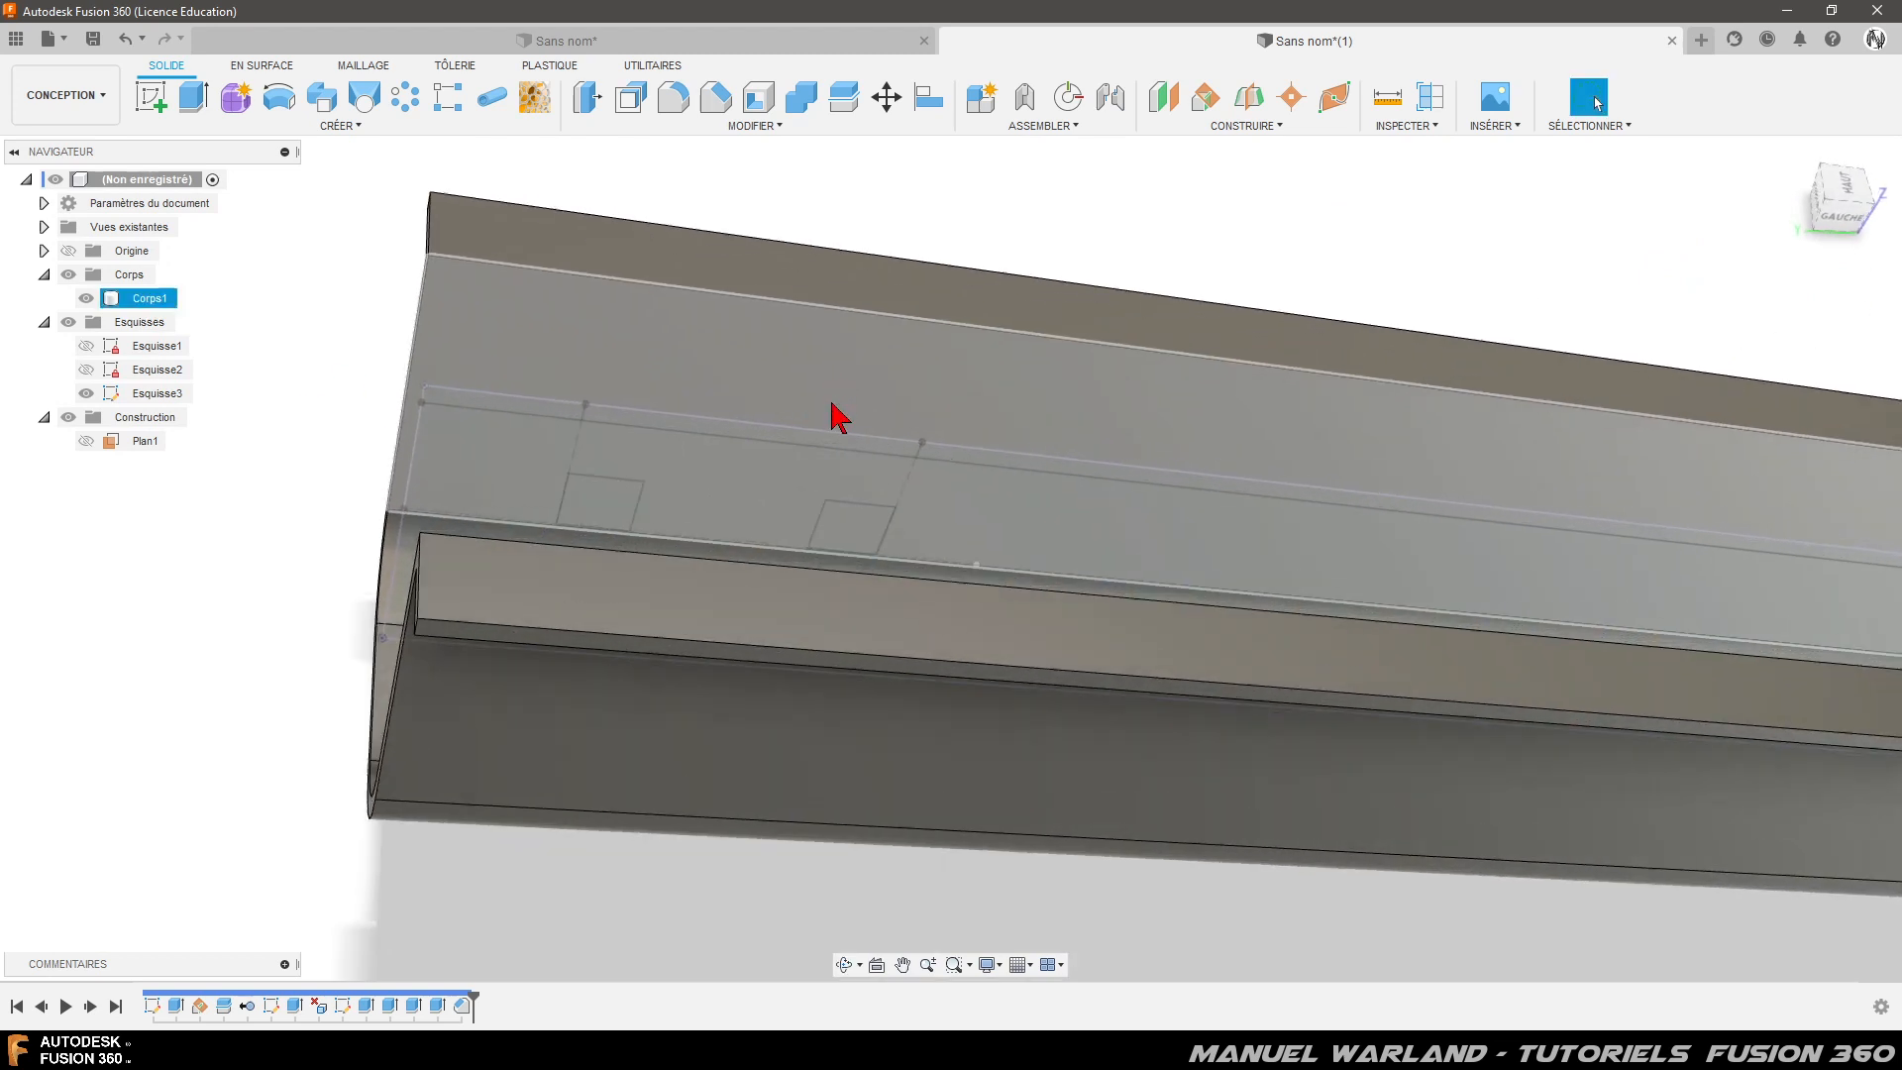
{"action": "scroll", "coordinate": [832, 416], "scroll_direction": "up", "scroll_amount": 2}
{"action": "left_click", "coordinate": [768, 466]}
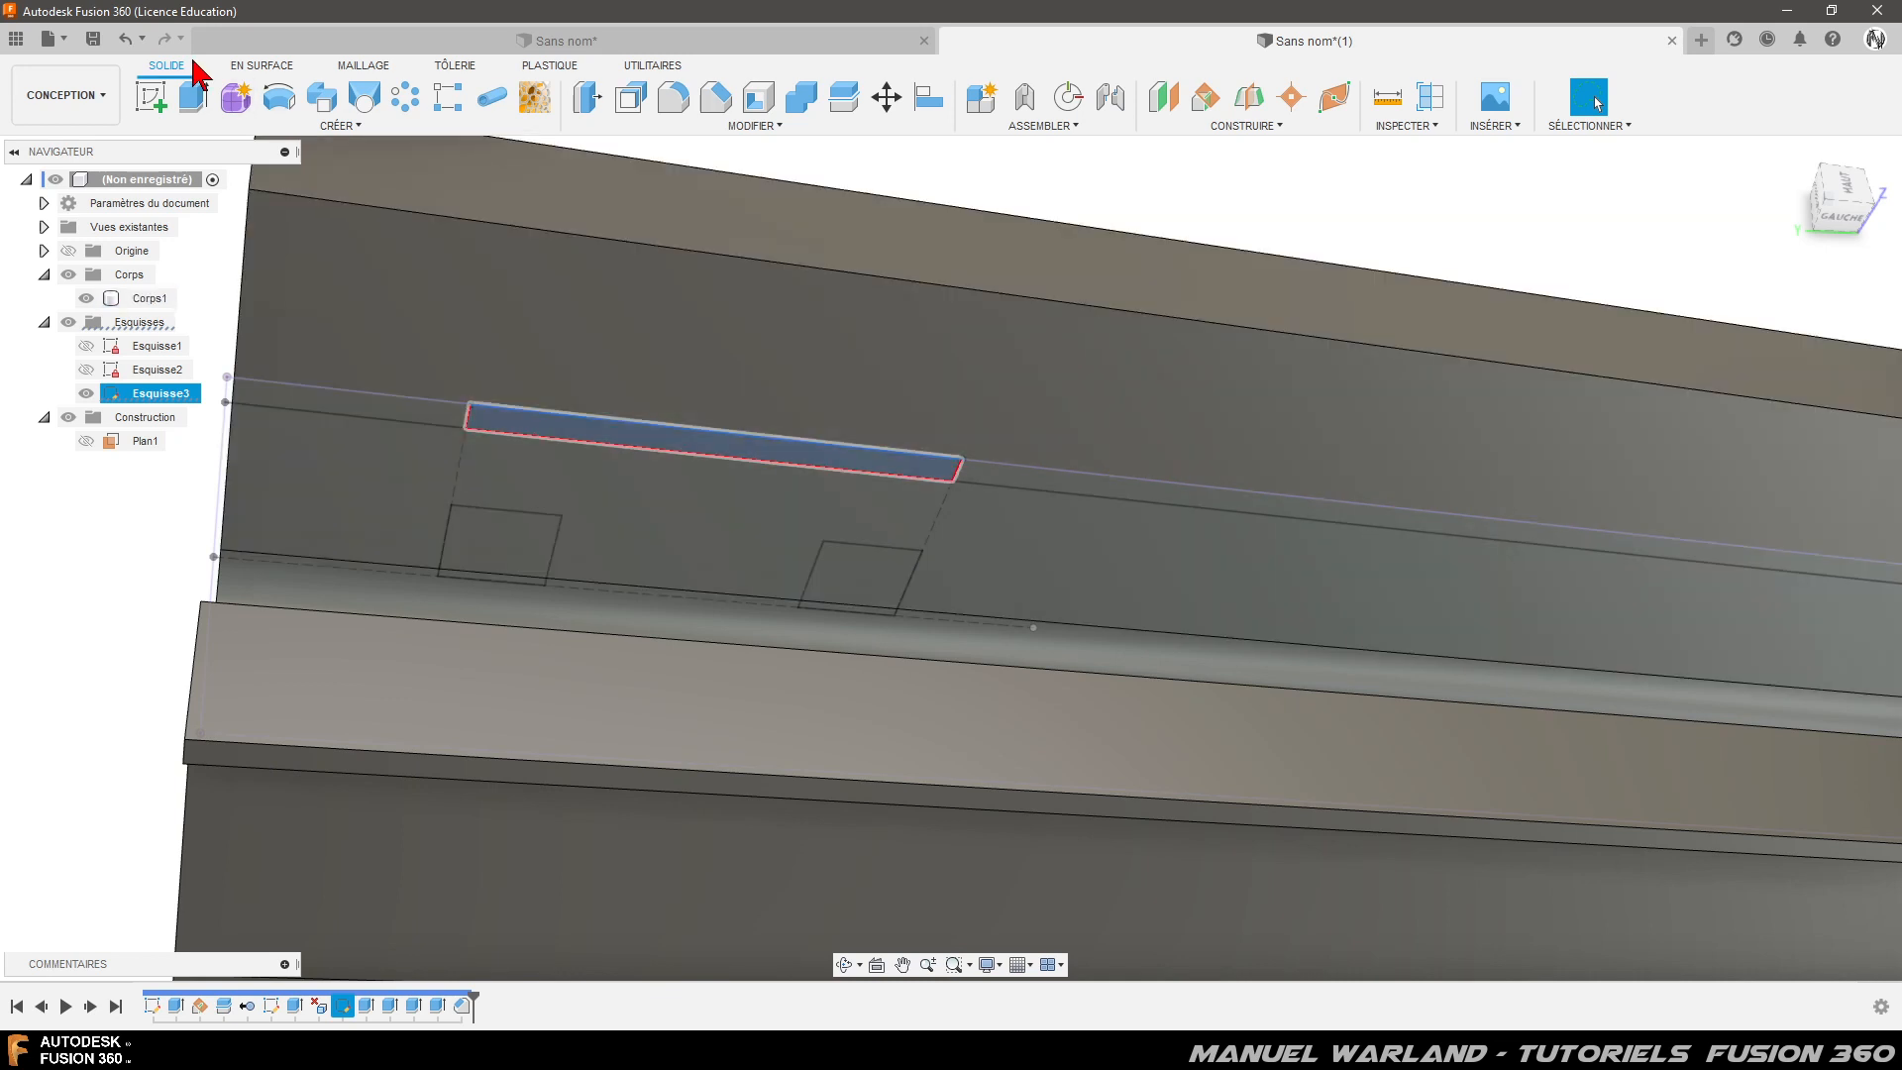
{"action": "left_click", "coordinate": [193, 99]}
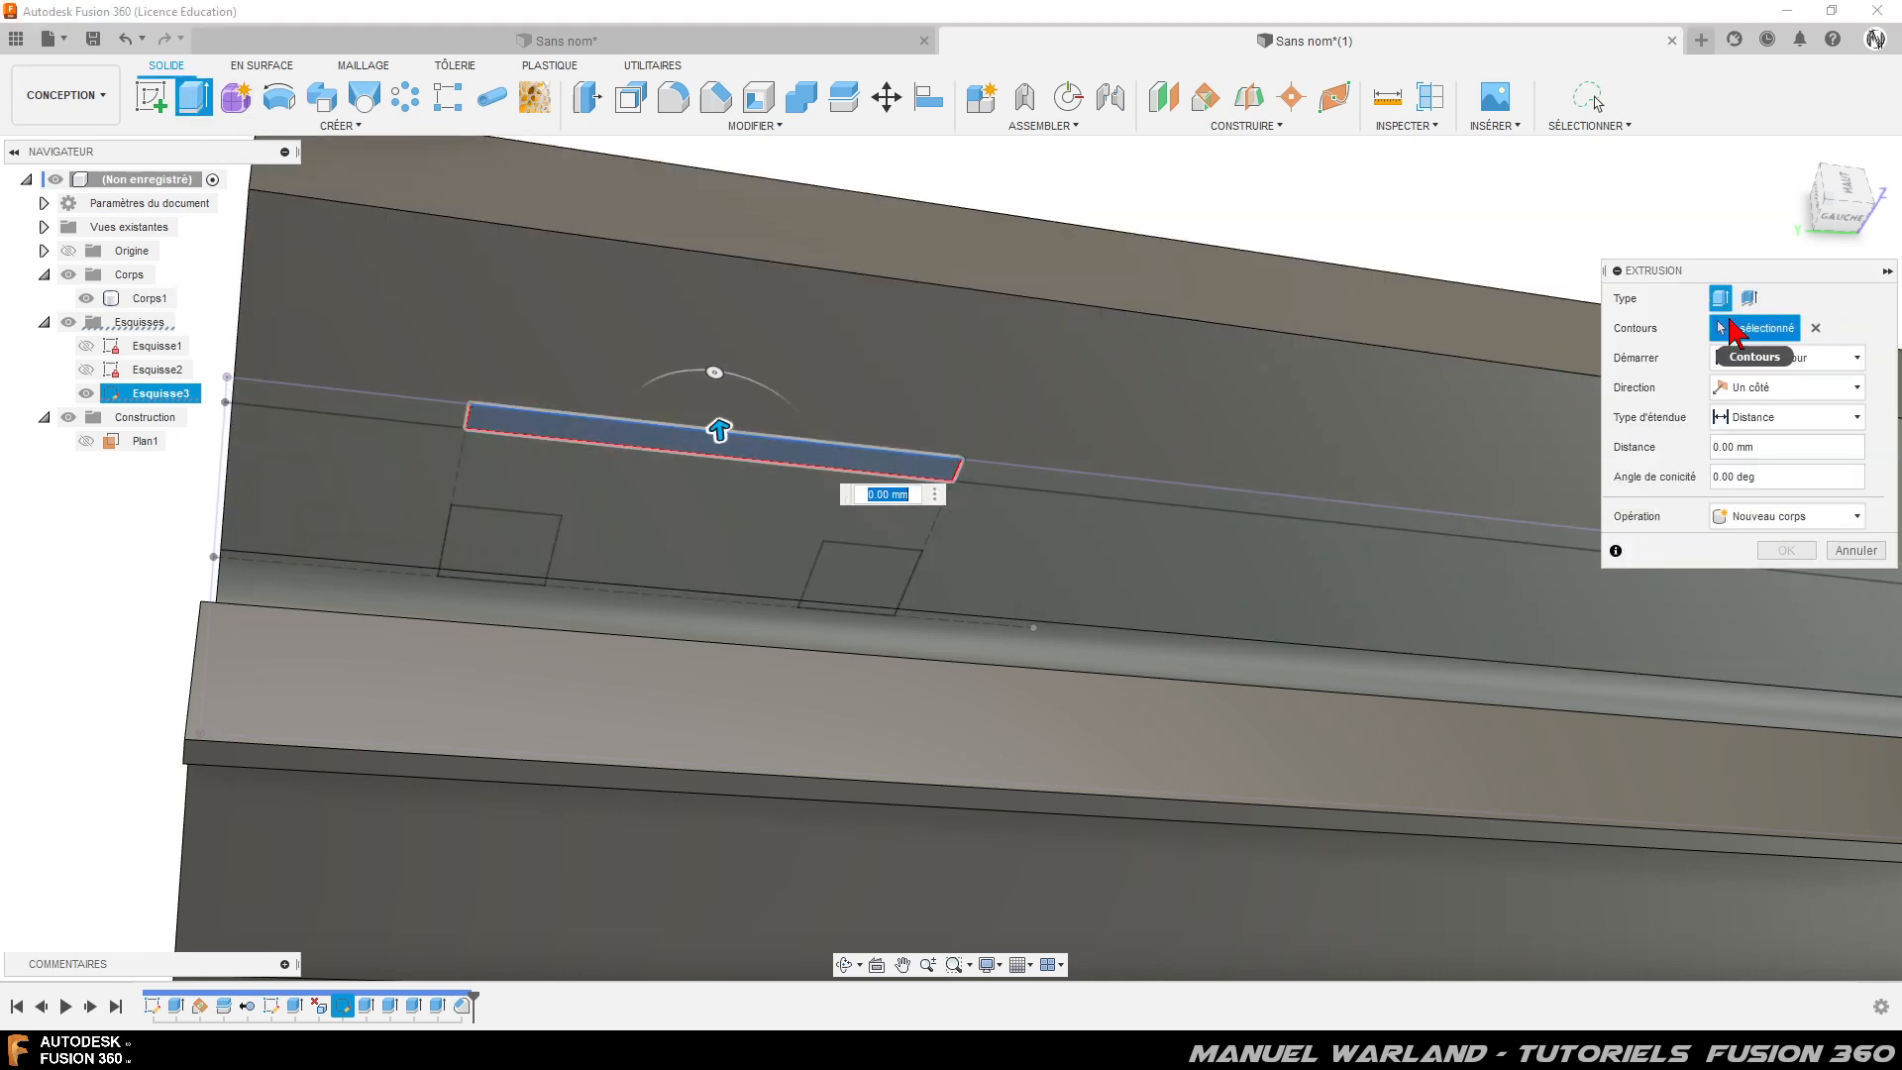
{"action": "left_click", "coordinate": [1728, 359]}
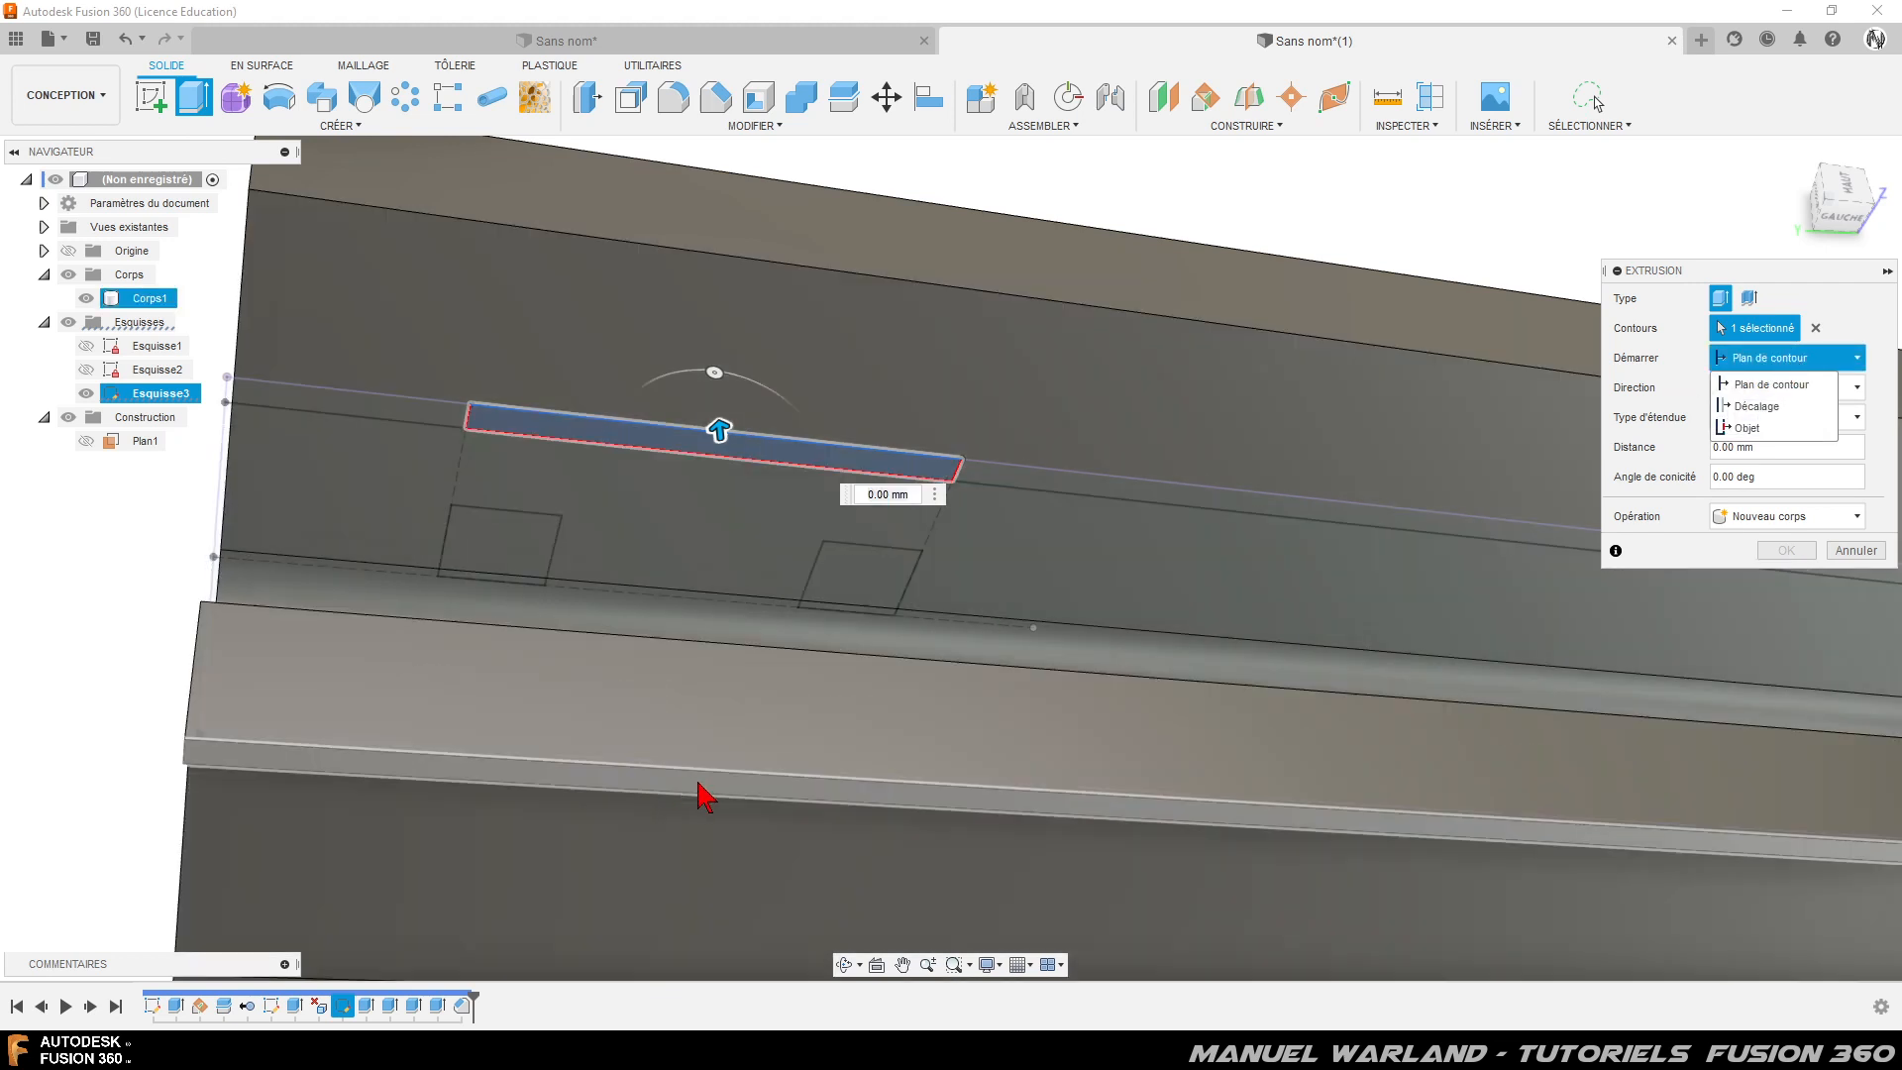
{"action": "left_click", "coordinate": [753, 800]}
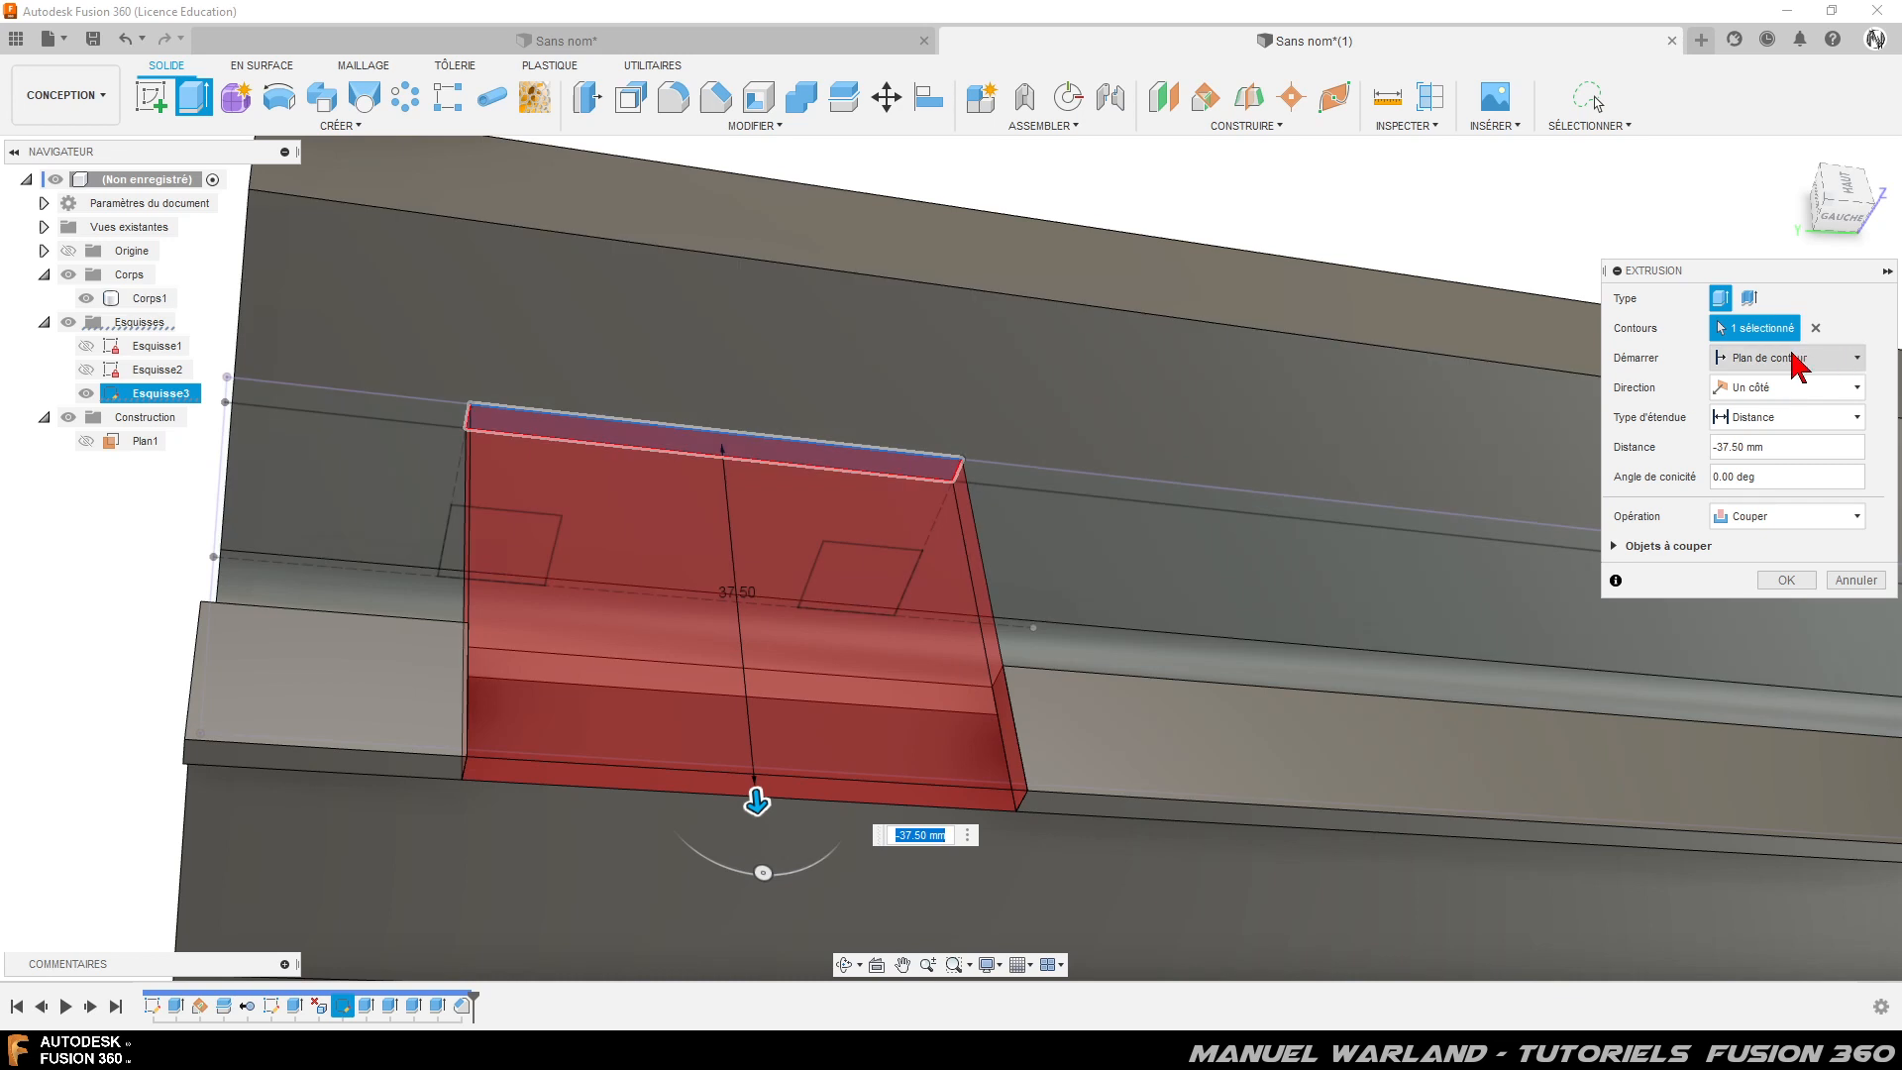
{"action": "left_click", "coordinate": [1795, 359]}
{"action": "left_click", "coordinate": [1753, 428]}
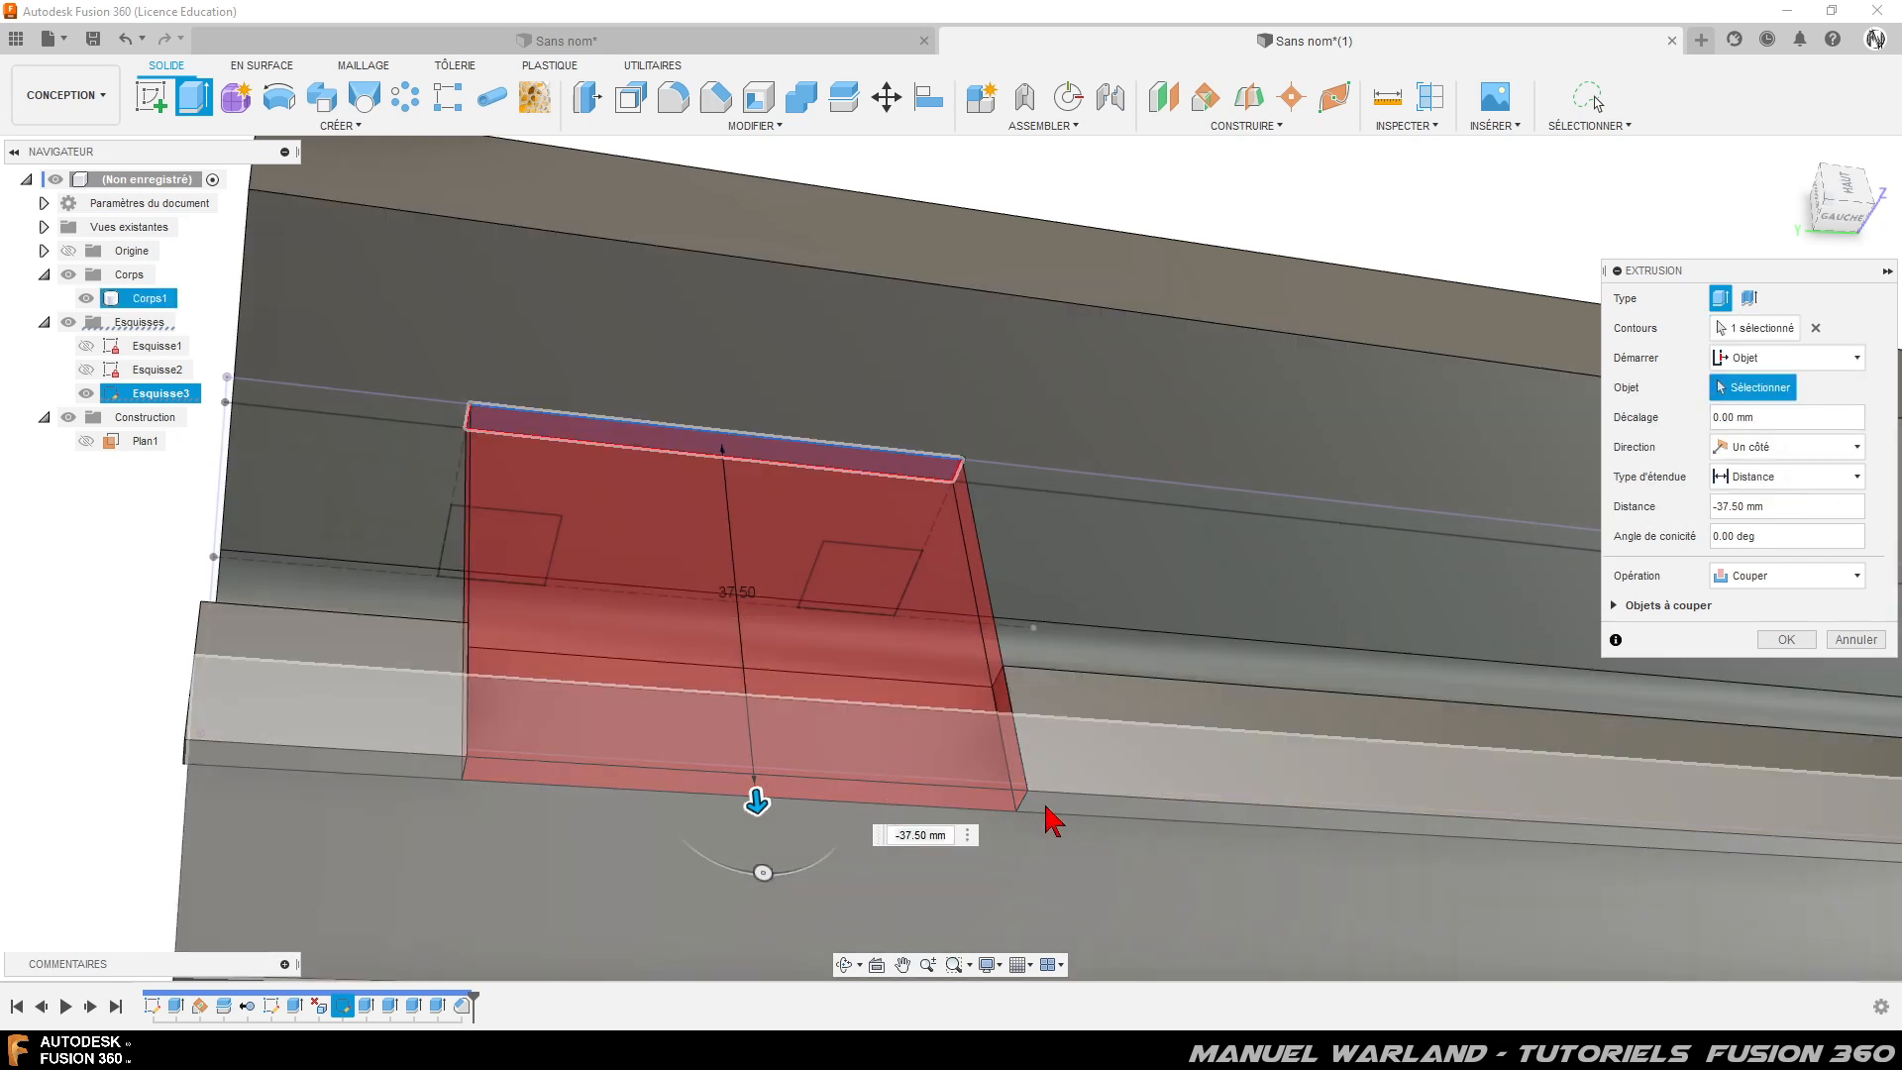
{"action": "left_click", "coordinate": [1816, 330]}
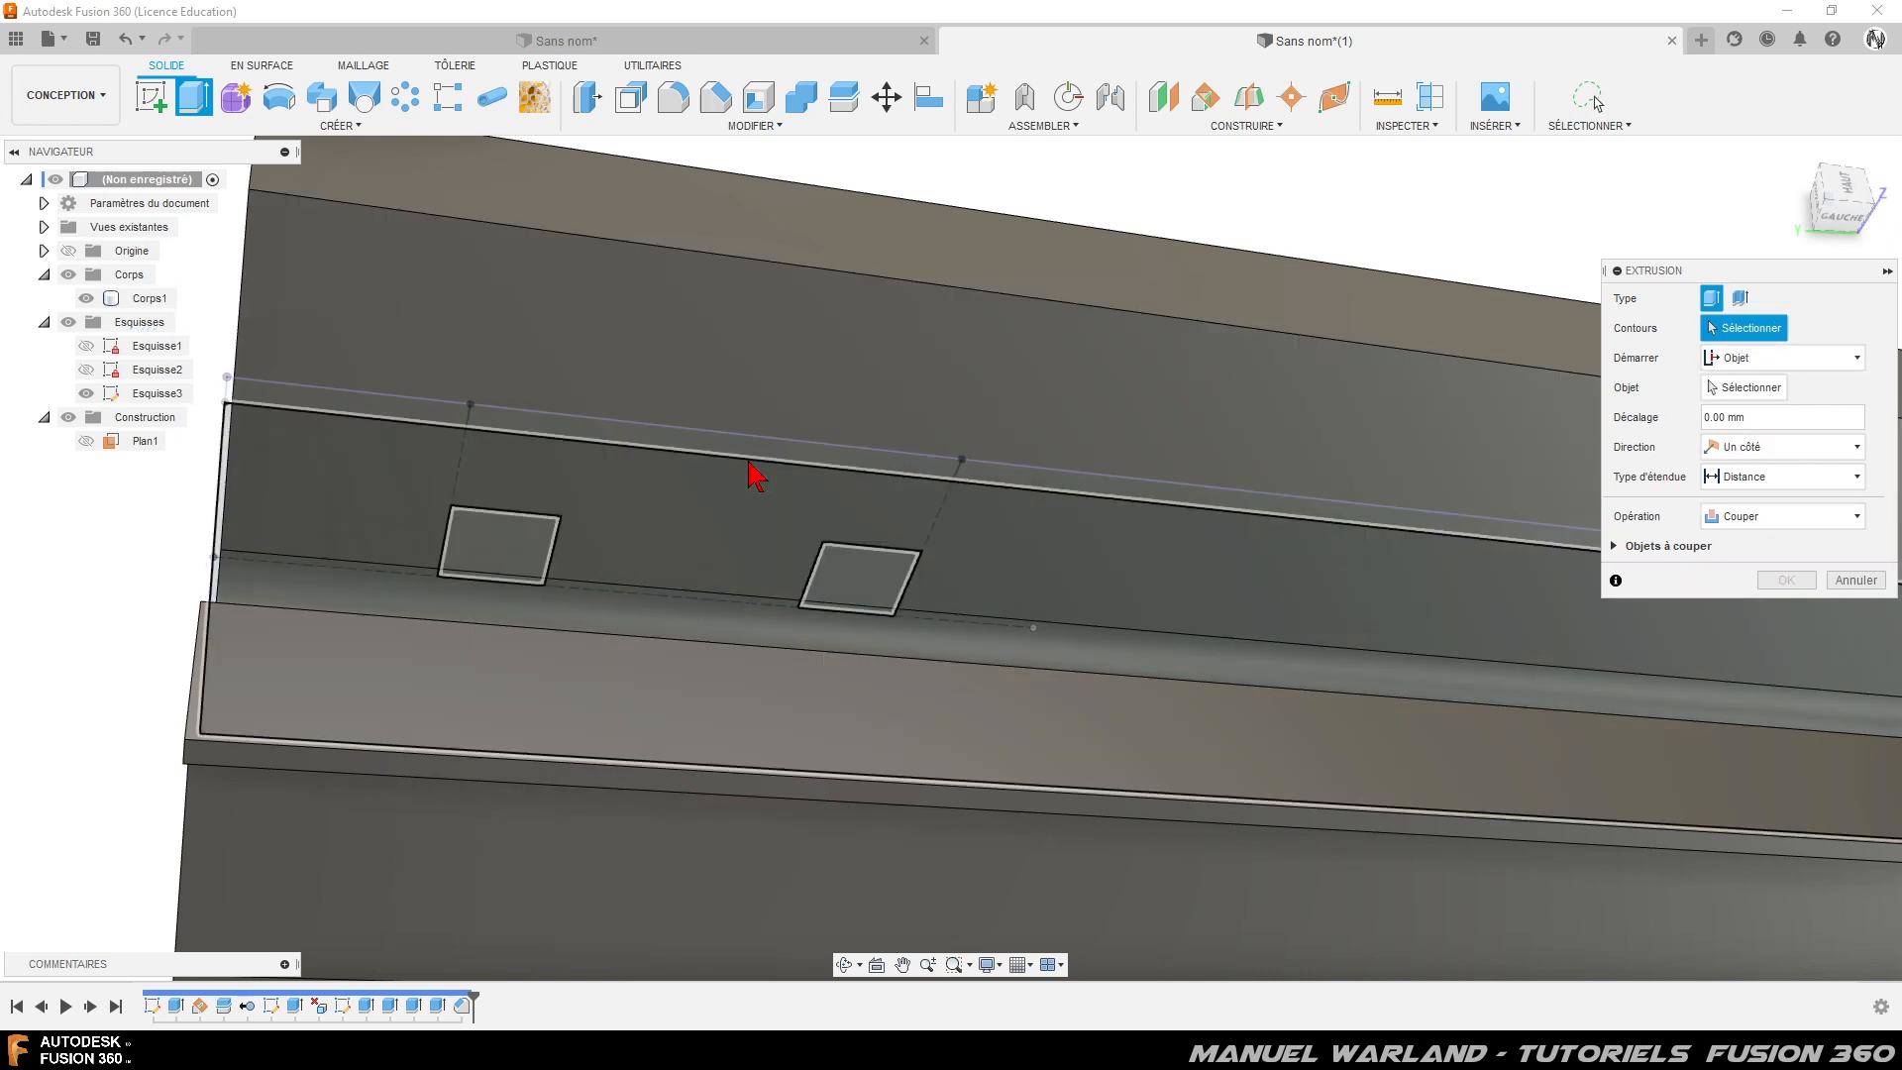
{"action": "left_click", "coordinate": [782, 464]}
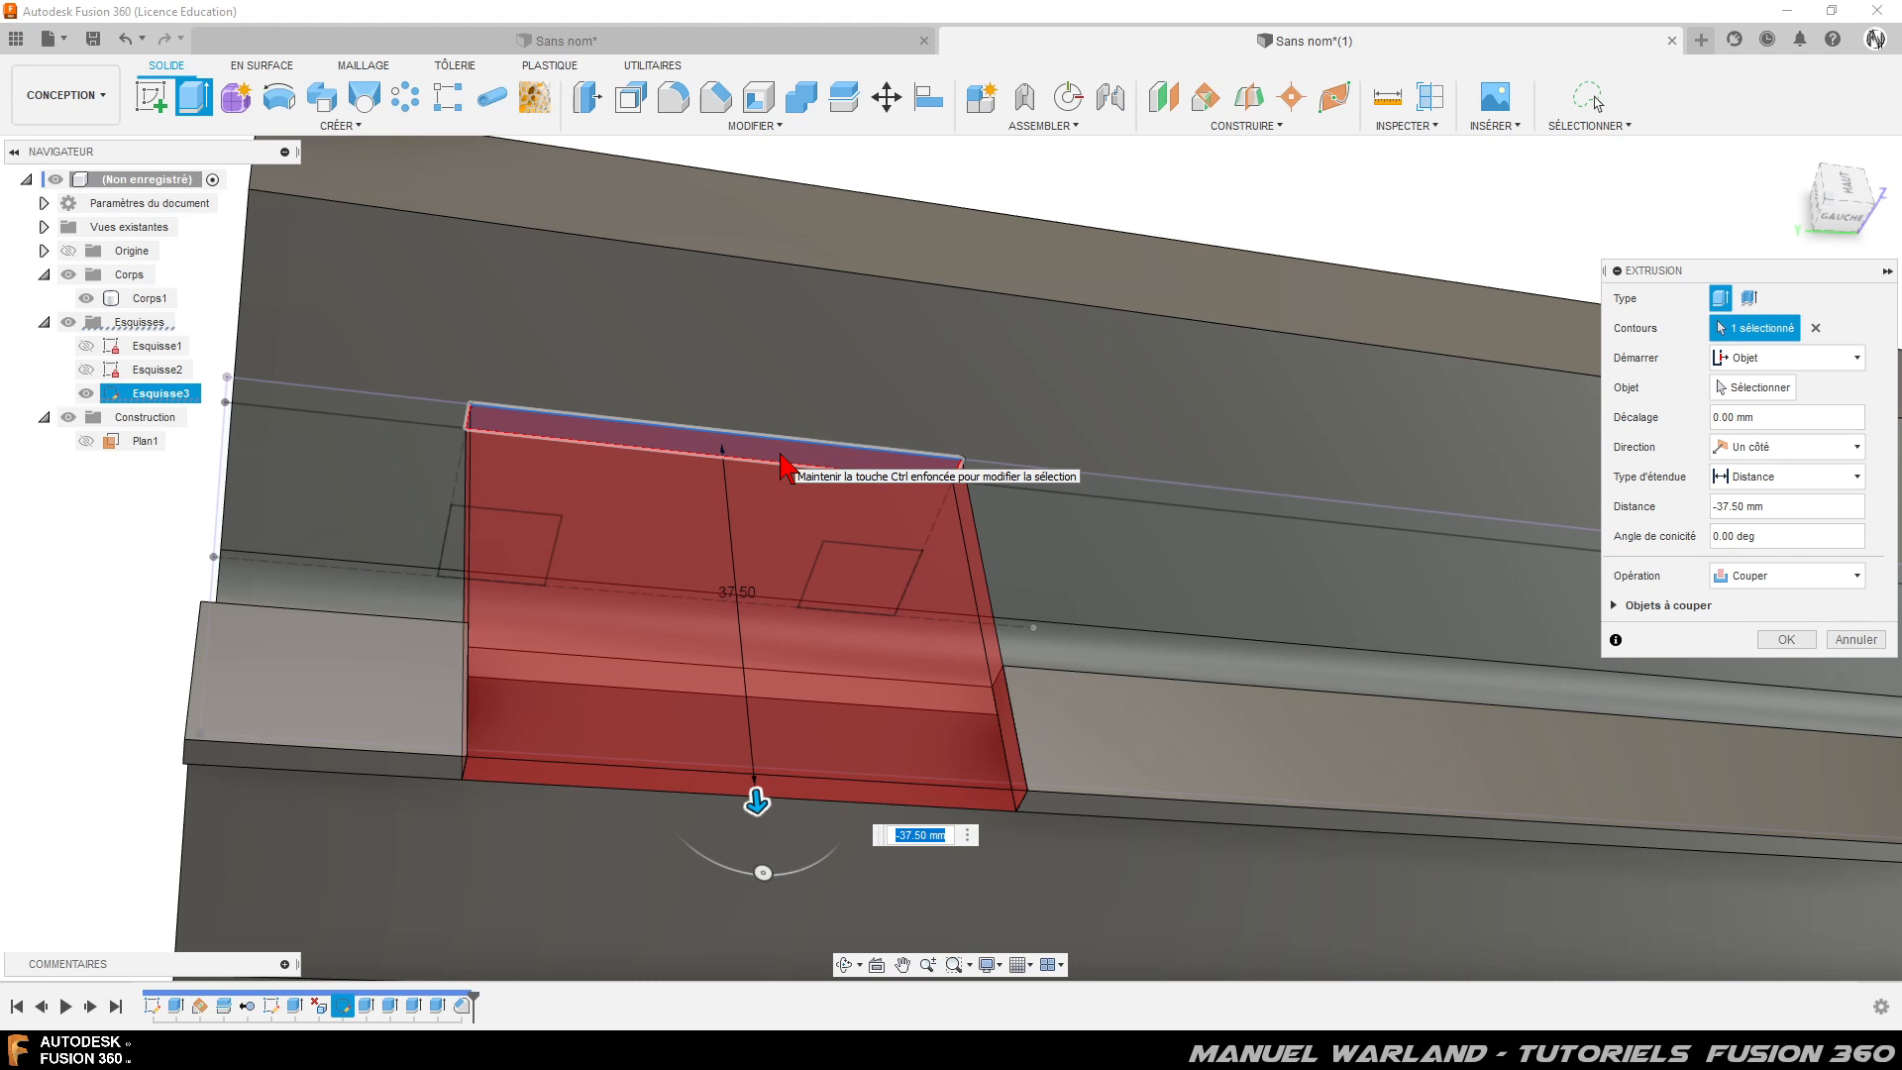
{"action": "left_click_drag", "start_coordinate": [755, 800], "coordinate": [720, 429]}
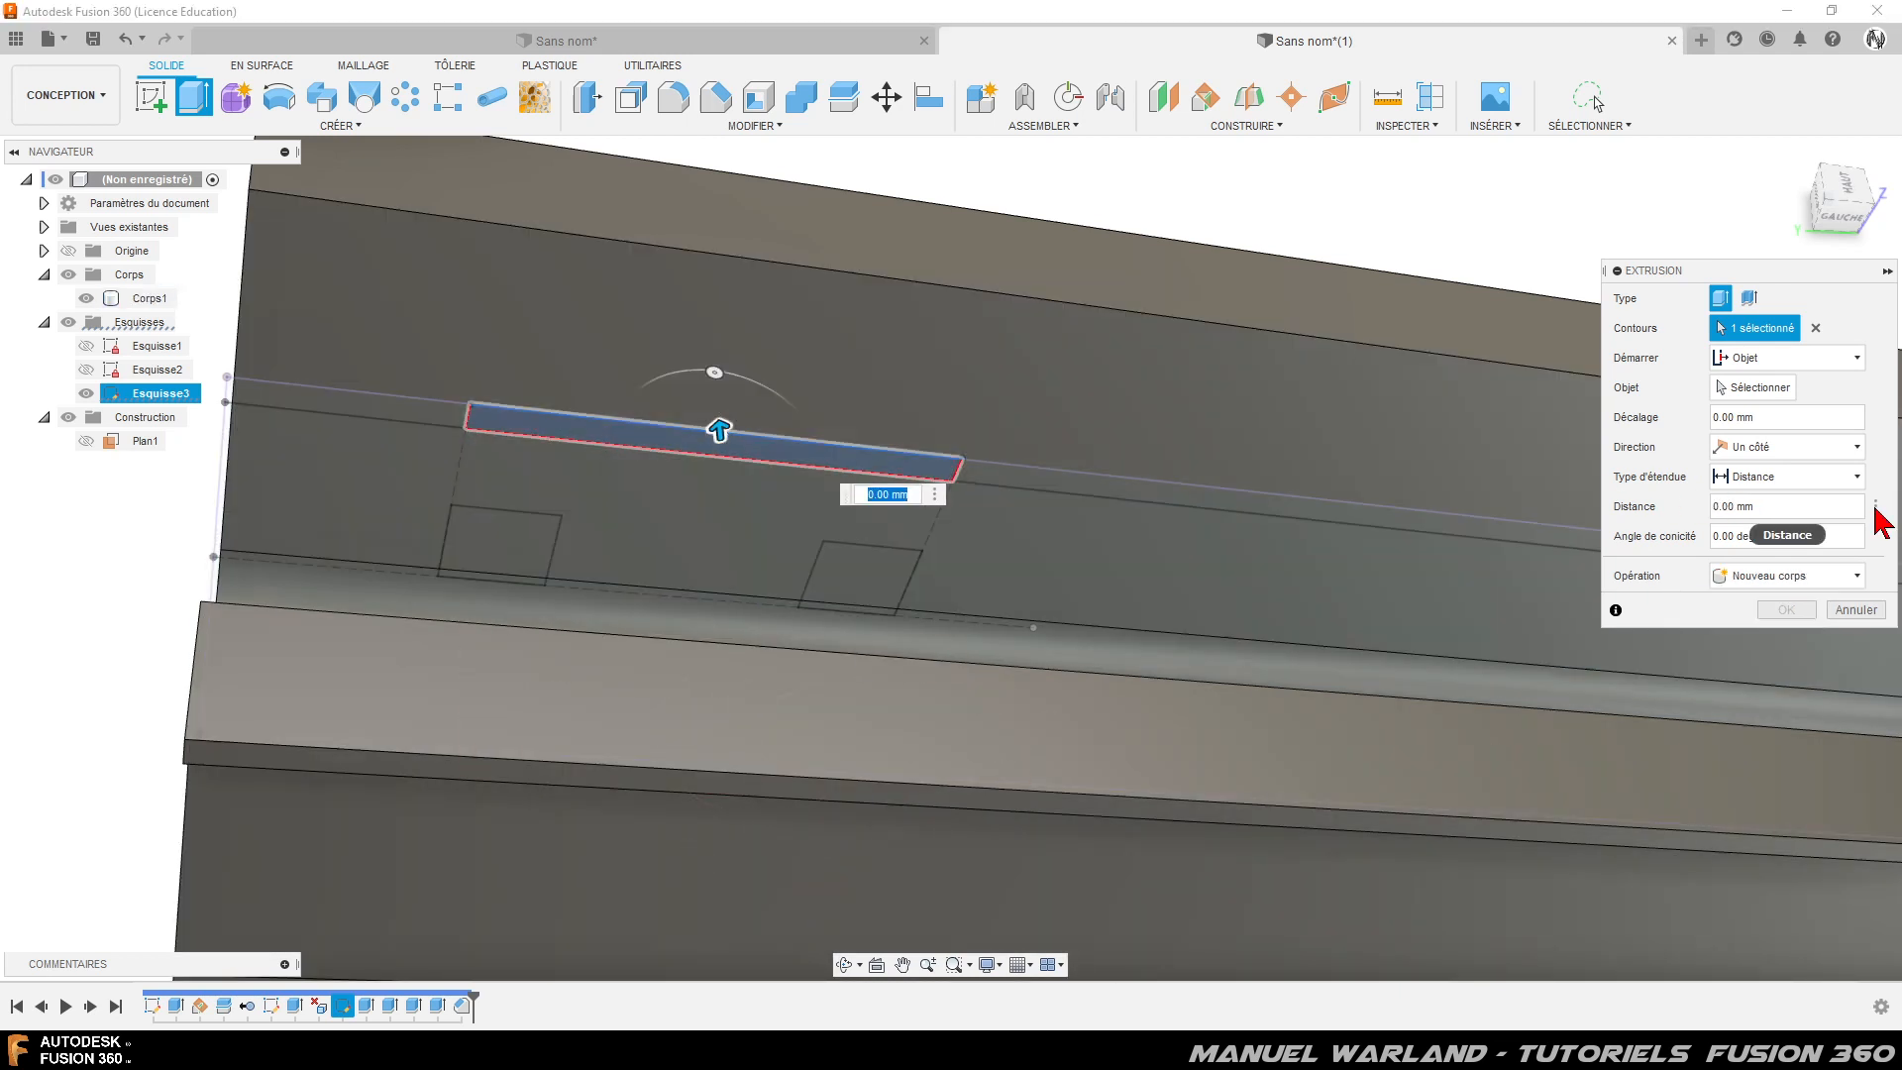
- Extrude the short strip contour -10 mm from the flange's outer edge face, joining it to the body as a tab
{"action": "left_click", "coordinate": [1789, 359]}
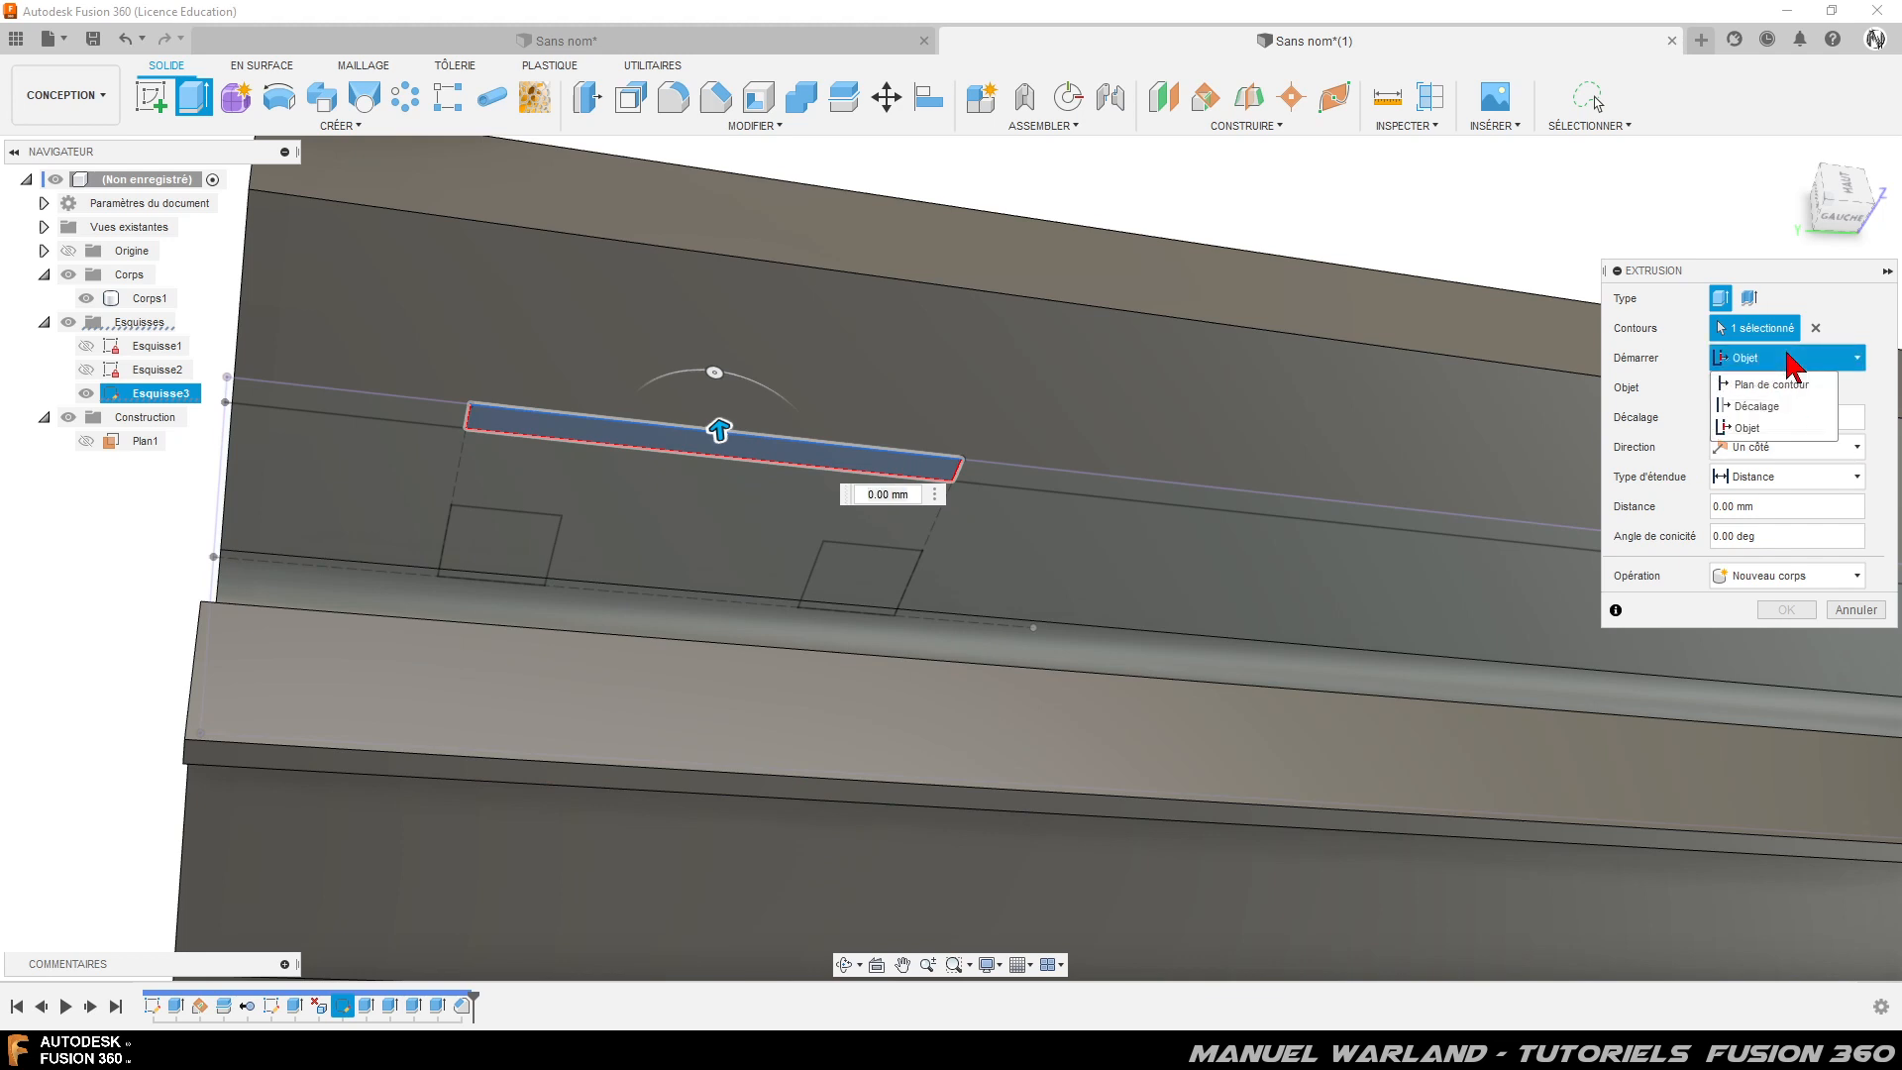
{"action": "left_click", "coordinate": [1744, 428]}
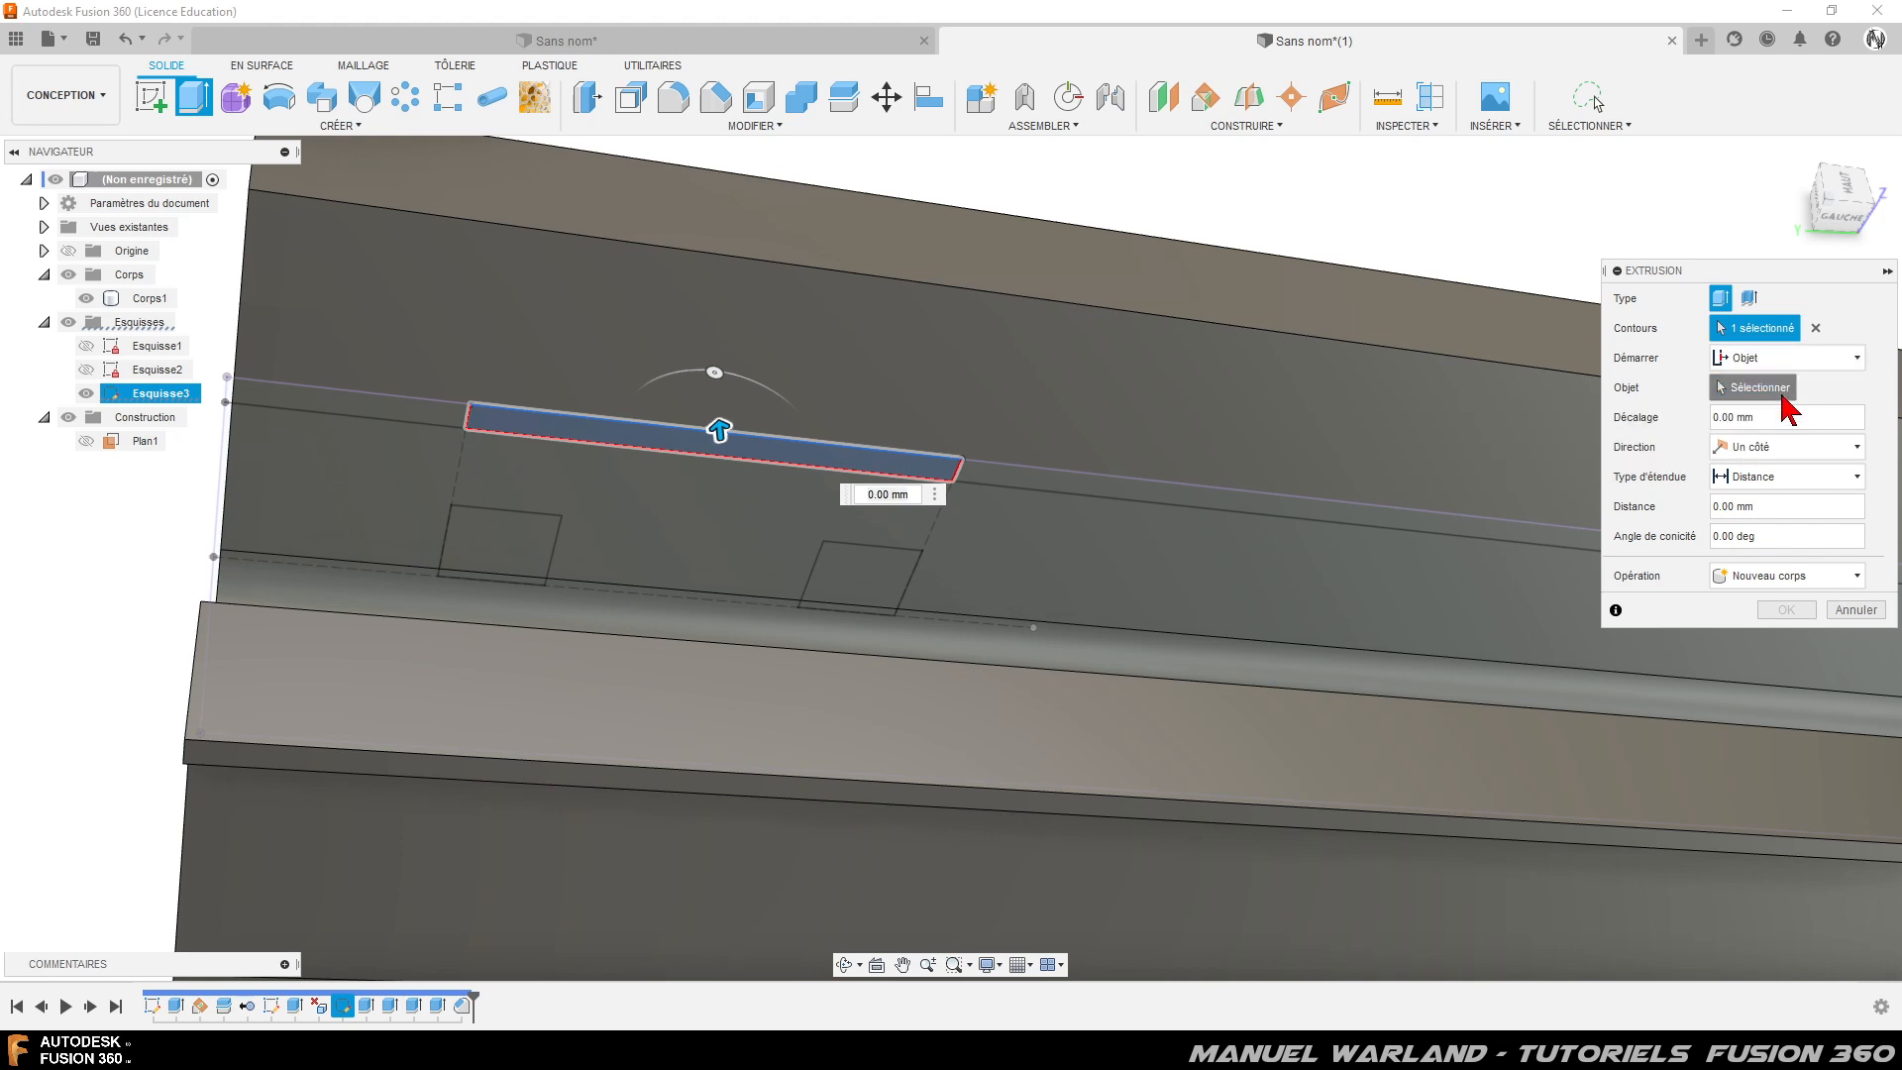
{"action": "left_click", "coordinate": [861, 797]}
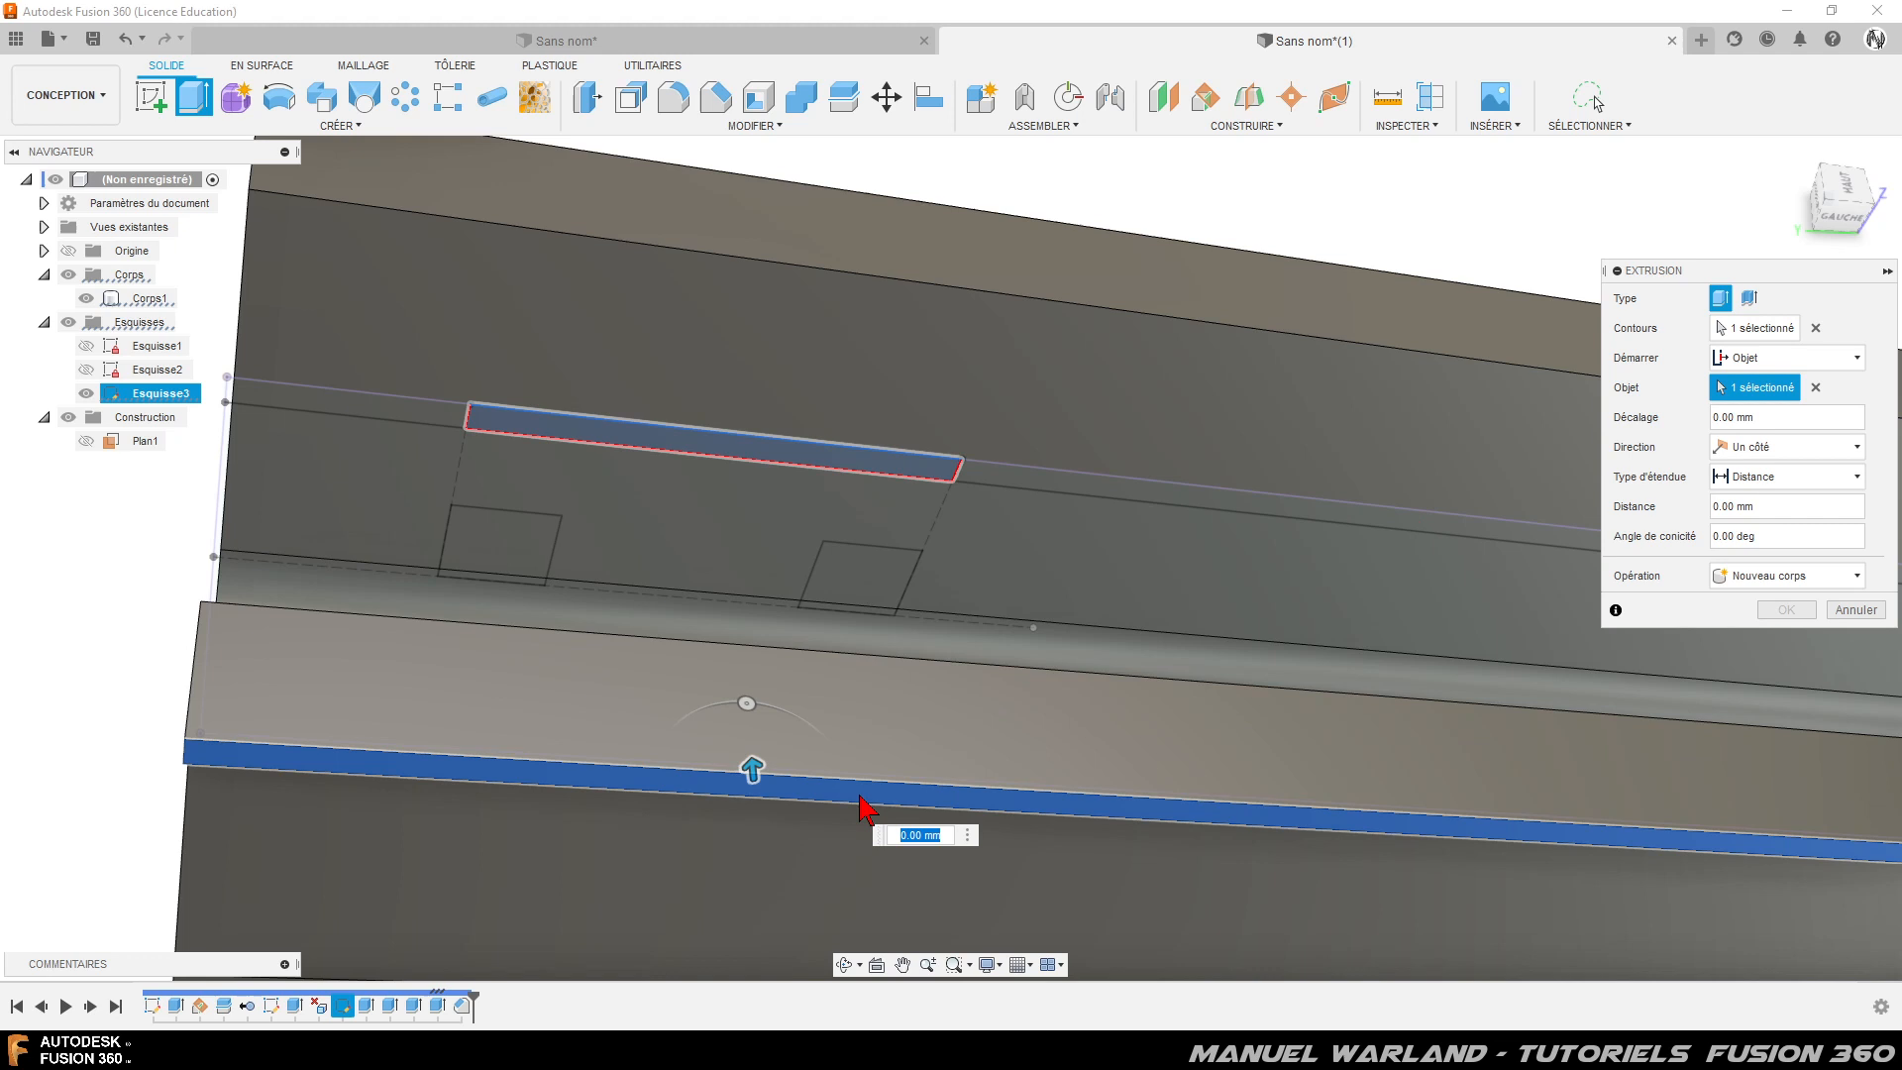
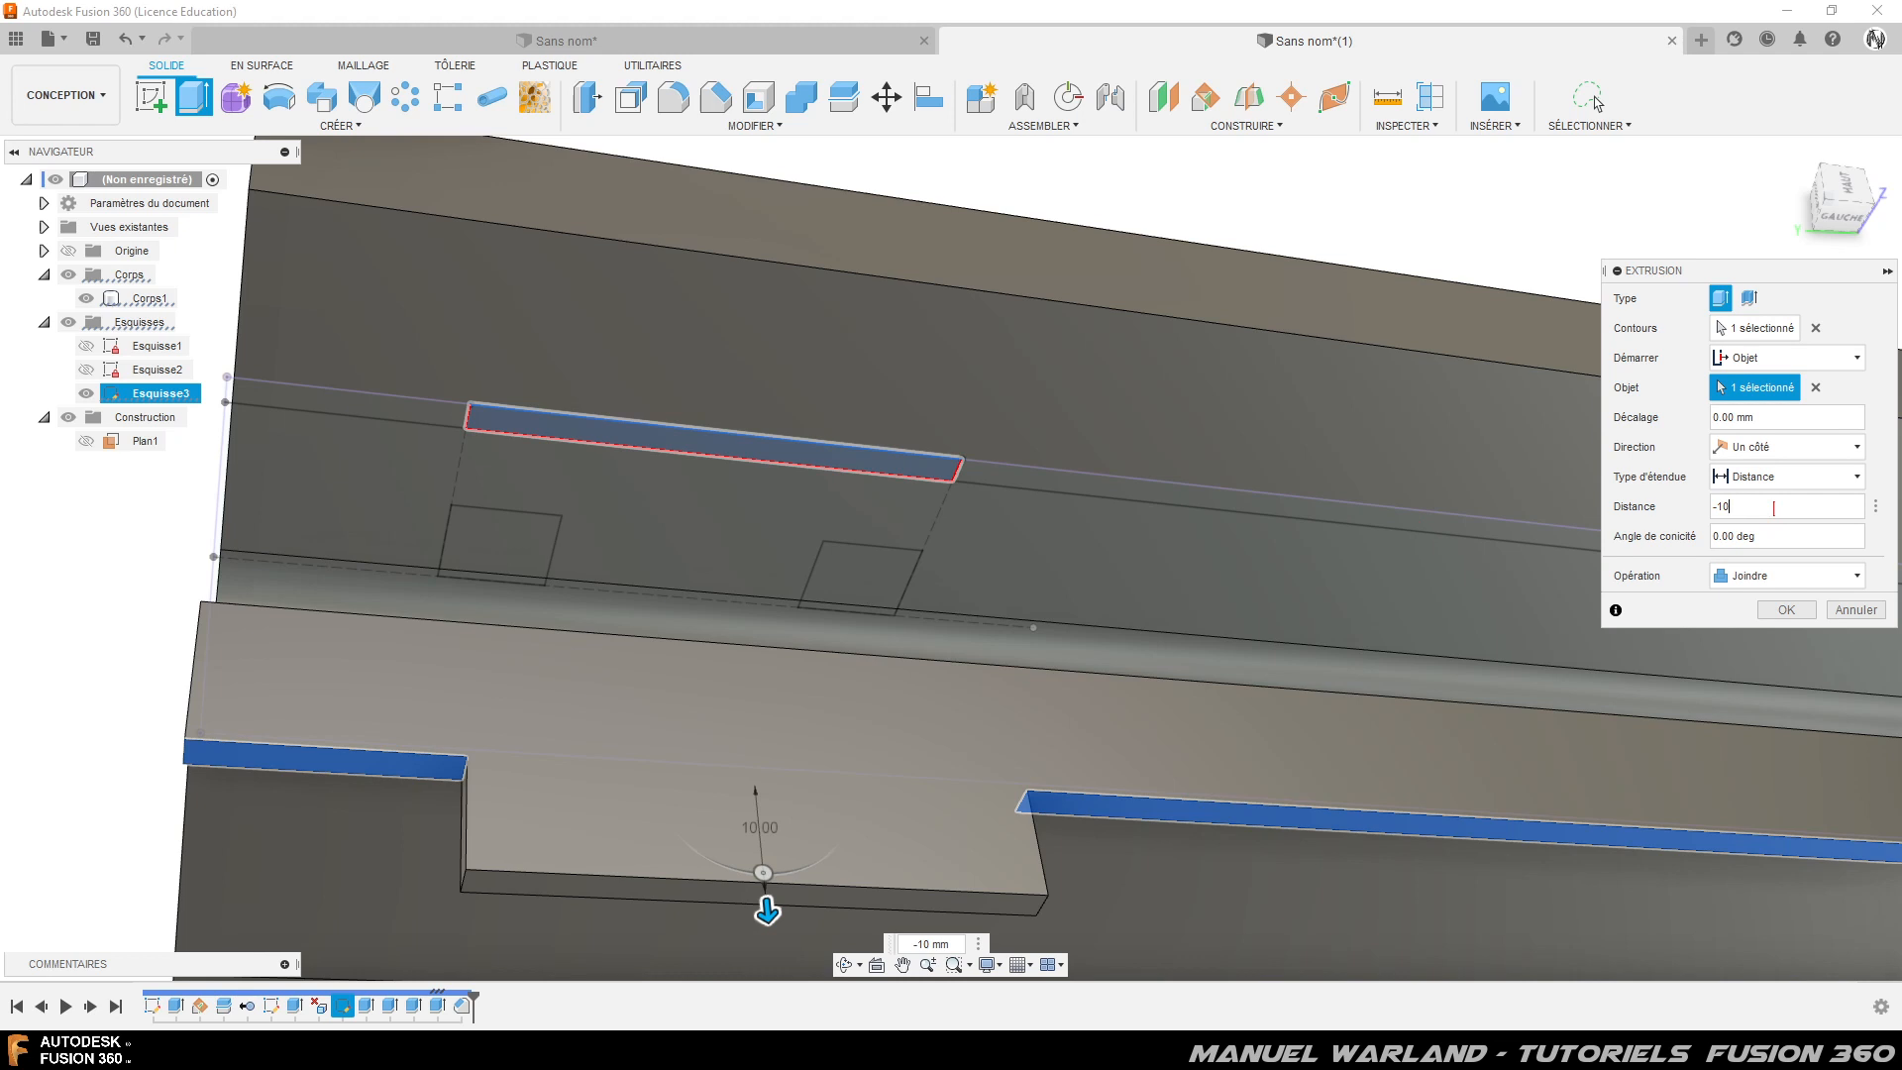
{"action": "left_click", "coordinate": [1588, 98]}
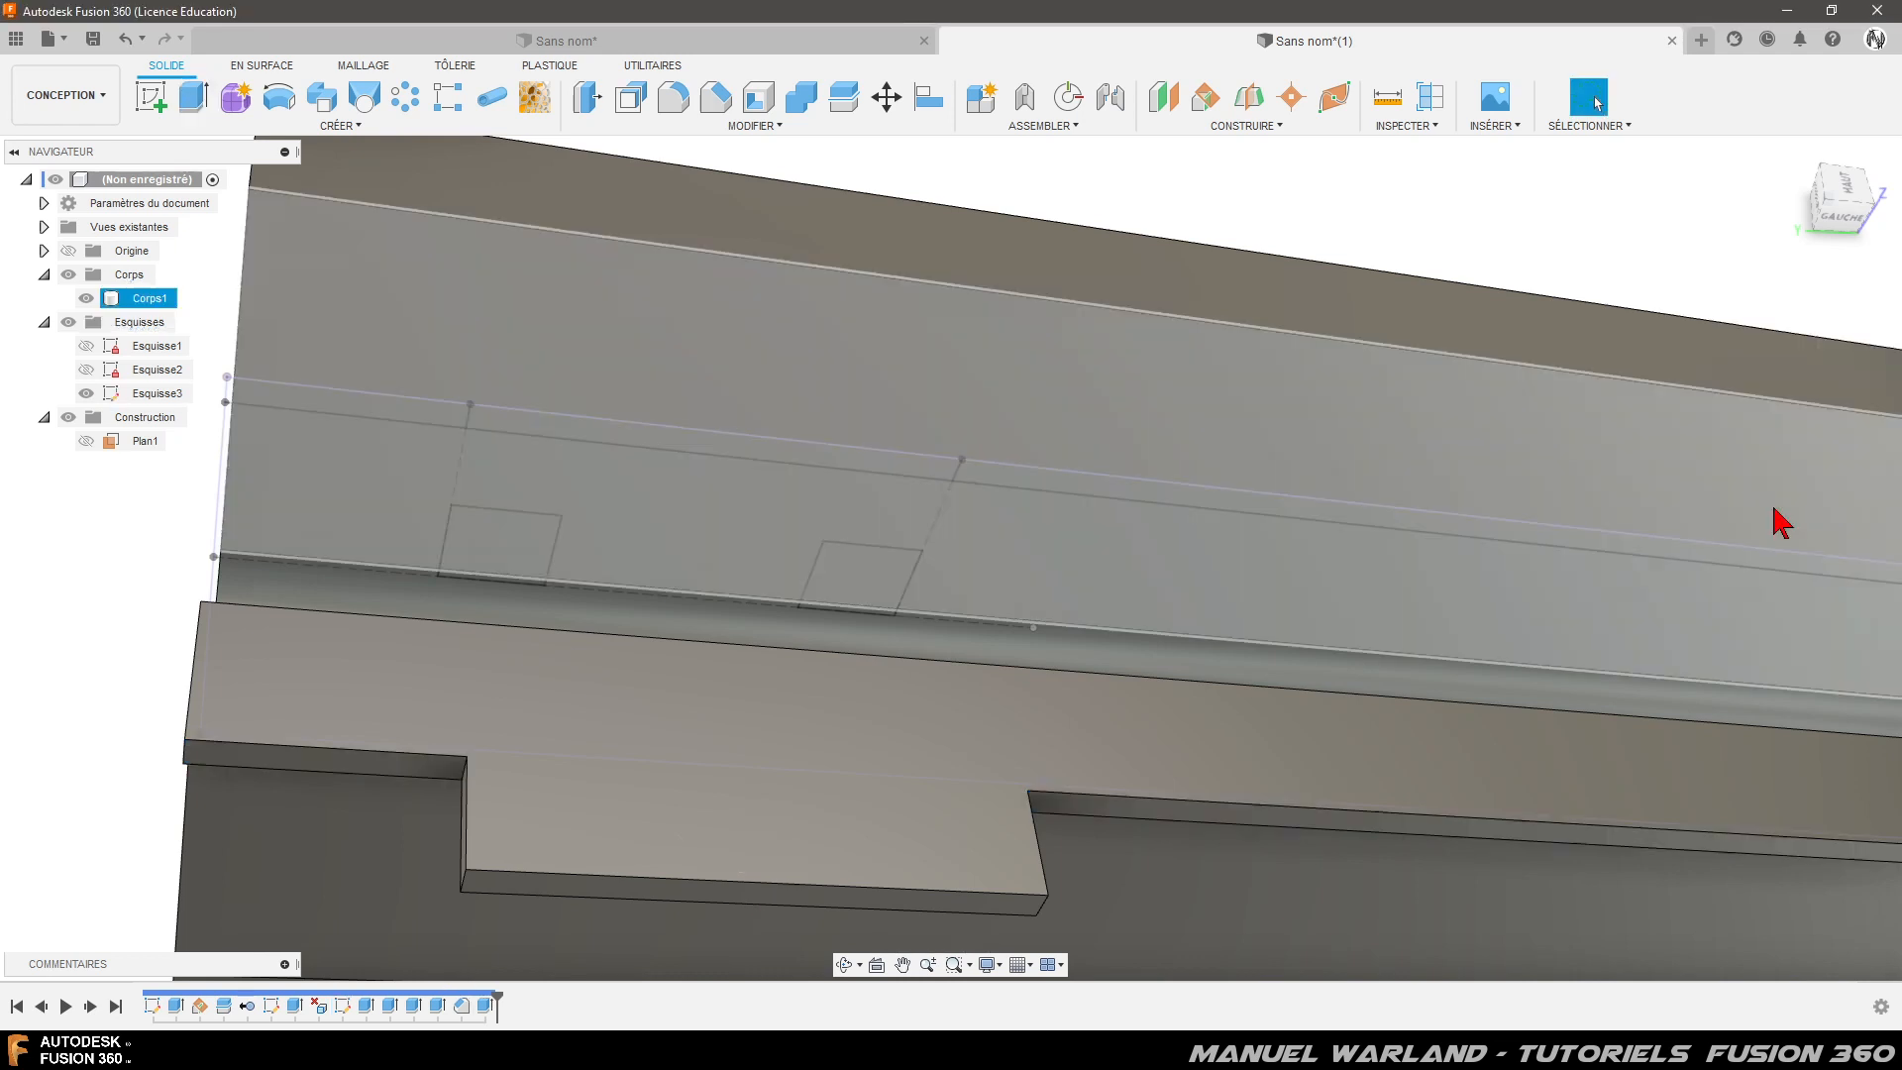
- Extrude the short strip contour of Esquisse3 10 mm from the opposite flange's outer edge face to form the matching tab
{"action": "scroll", "coordinate": [1262, 426], "scroll_direction": "down", "scroll_amount": 5}
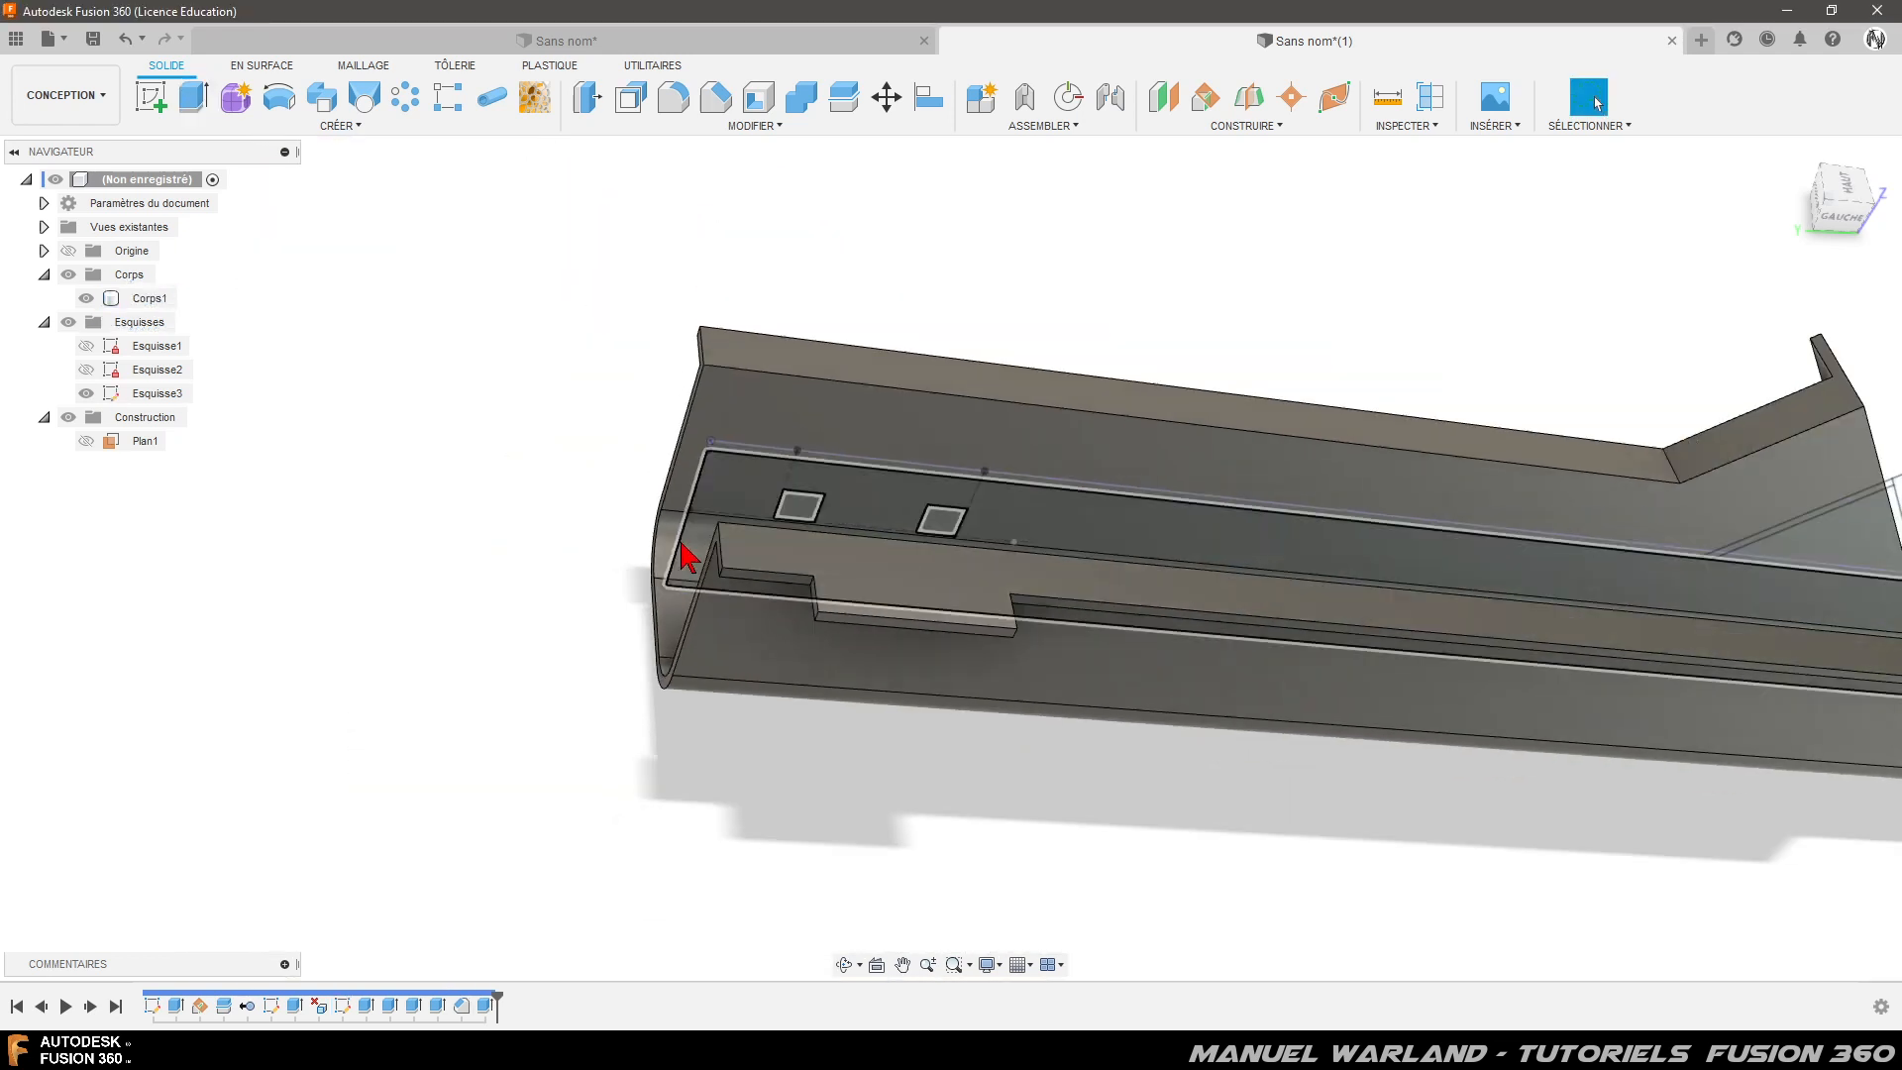
{"action": "left_click", "coordinate": [767, 732]}
{"action": "middle_click_drag", "start_coordinate": [768, 734], "coordinate": [1076, 664], "text": "shift"}
{"action": "scroll", "coordinate": [1210, 540], "scroll_direction": "down", "scroll_amount": 3}
{"action": "scroll", "coordinate": [1206, 325], "scroll_direction": "up", "scroll_amount": 5}
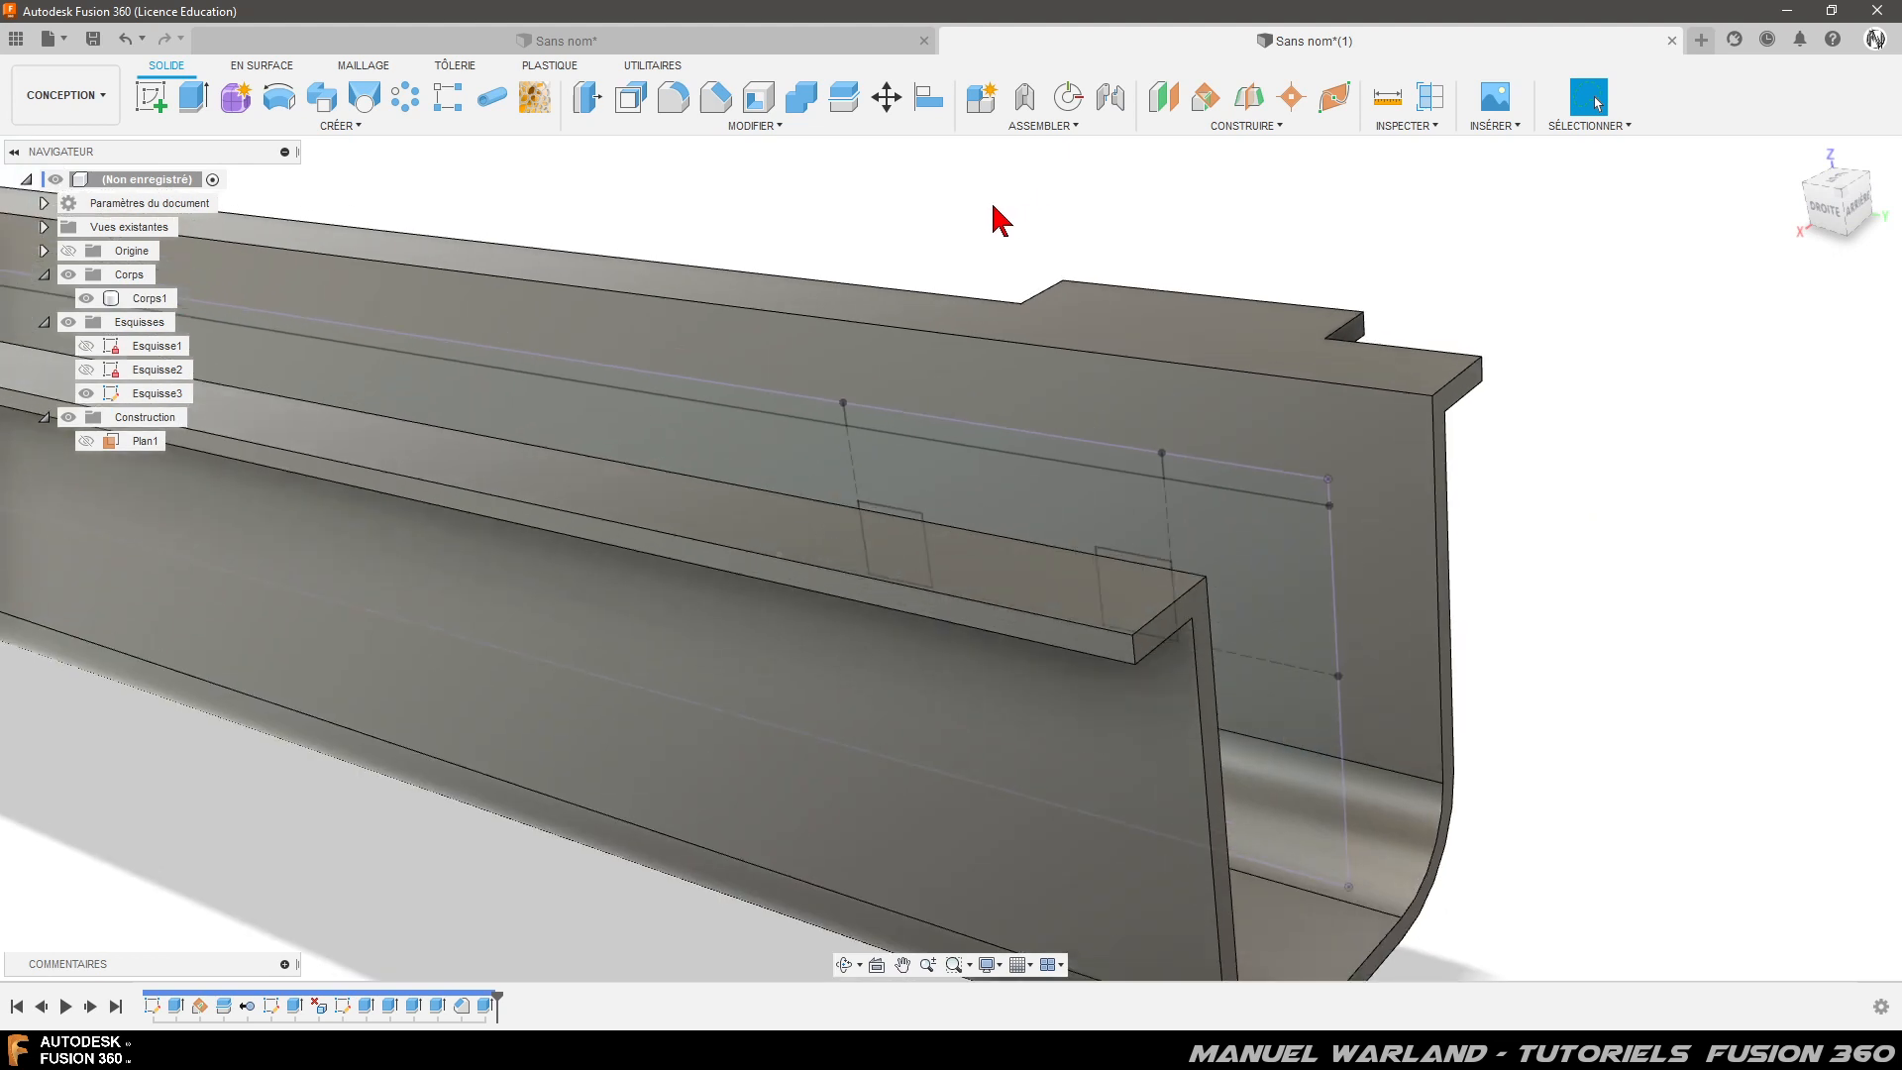
{"action": "scroll", "coordinate": [984, 224], "scroll_direction": "up", "scroll_amount": 1}
{"action": "left_click", "coordinate": [998, 469]}
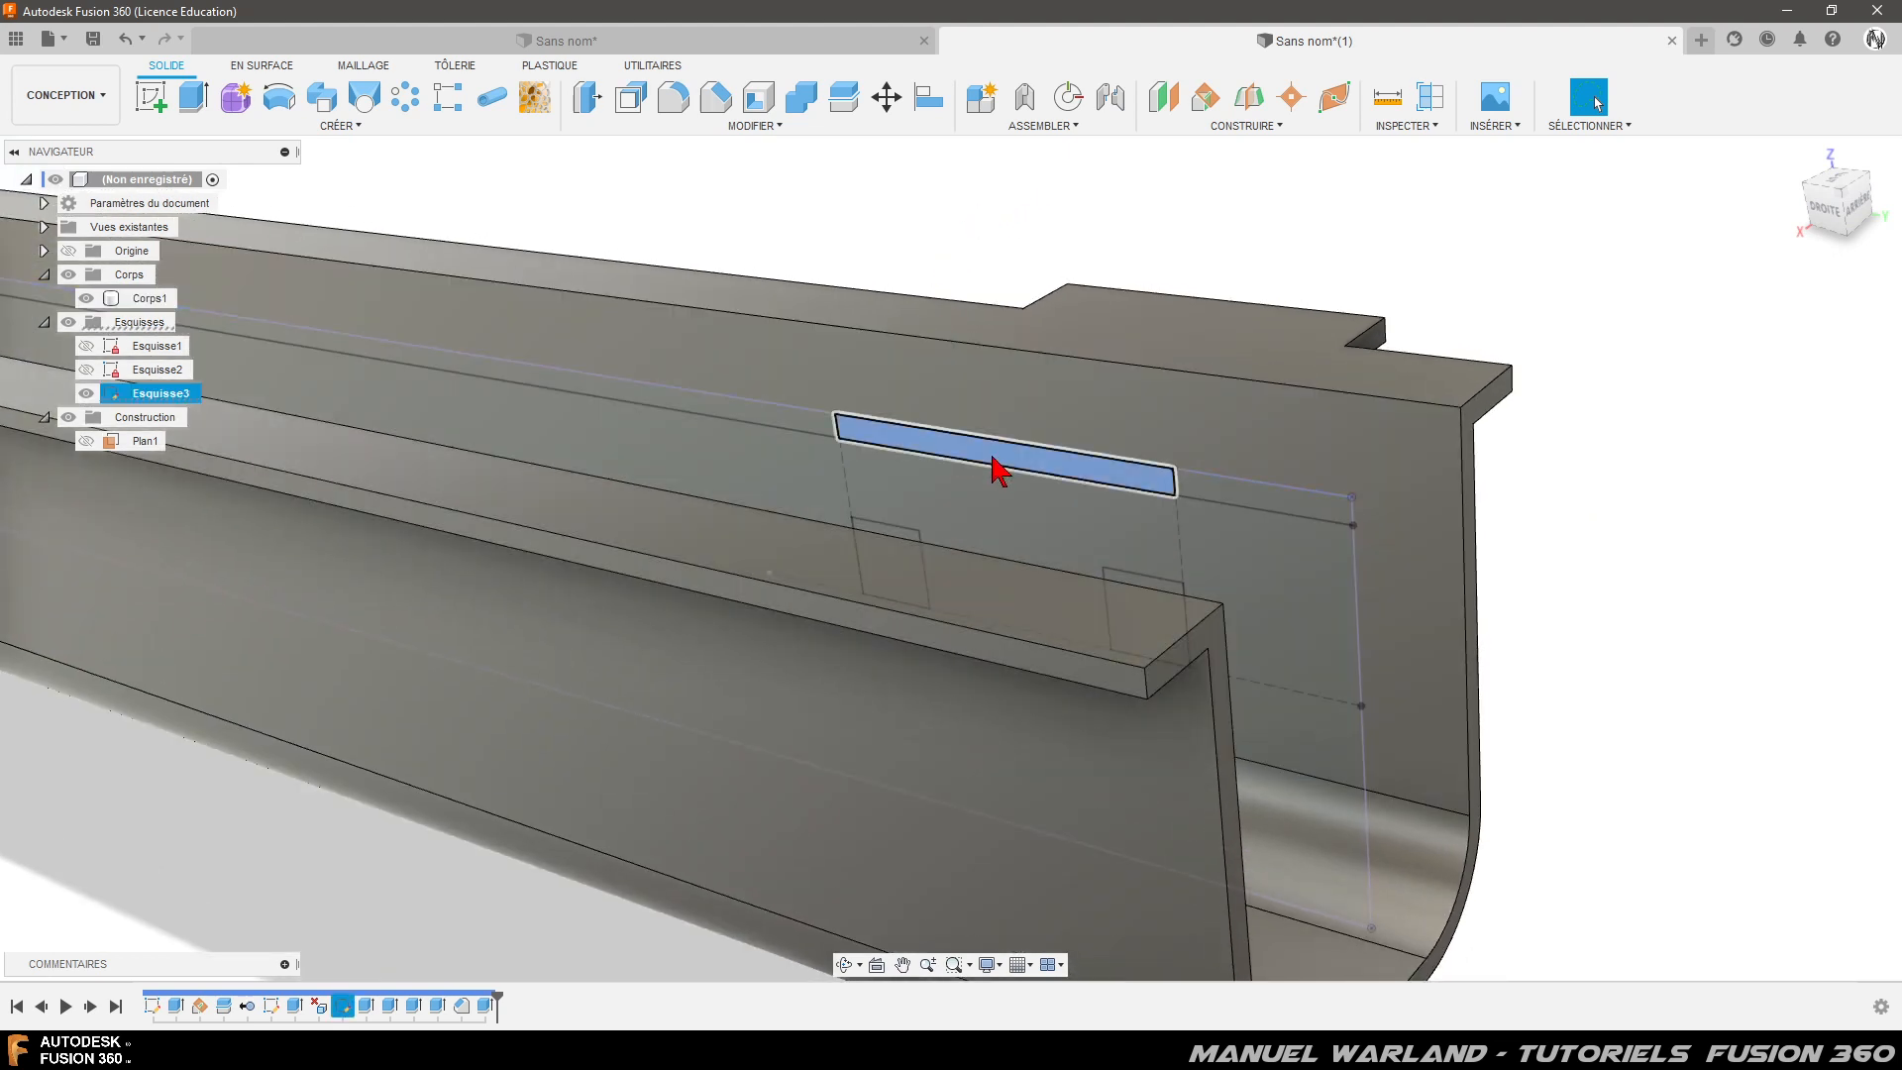
{"action": "left_click", "coordinate": [193, 96]}
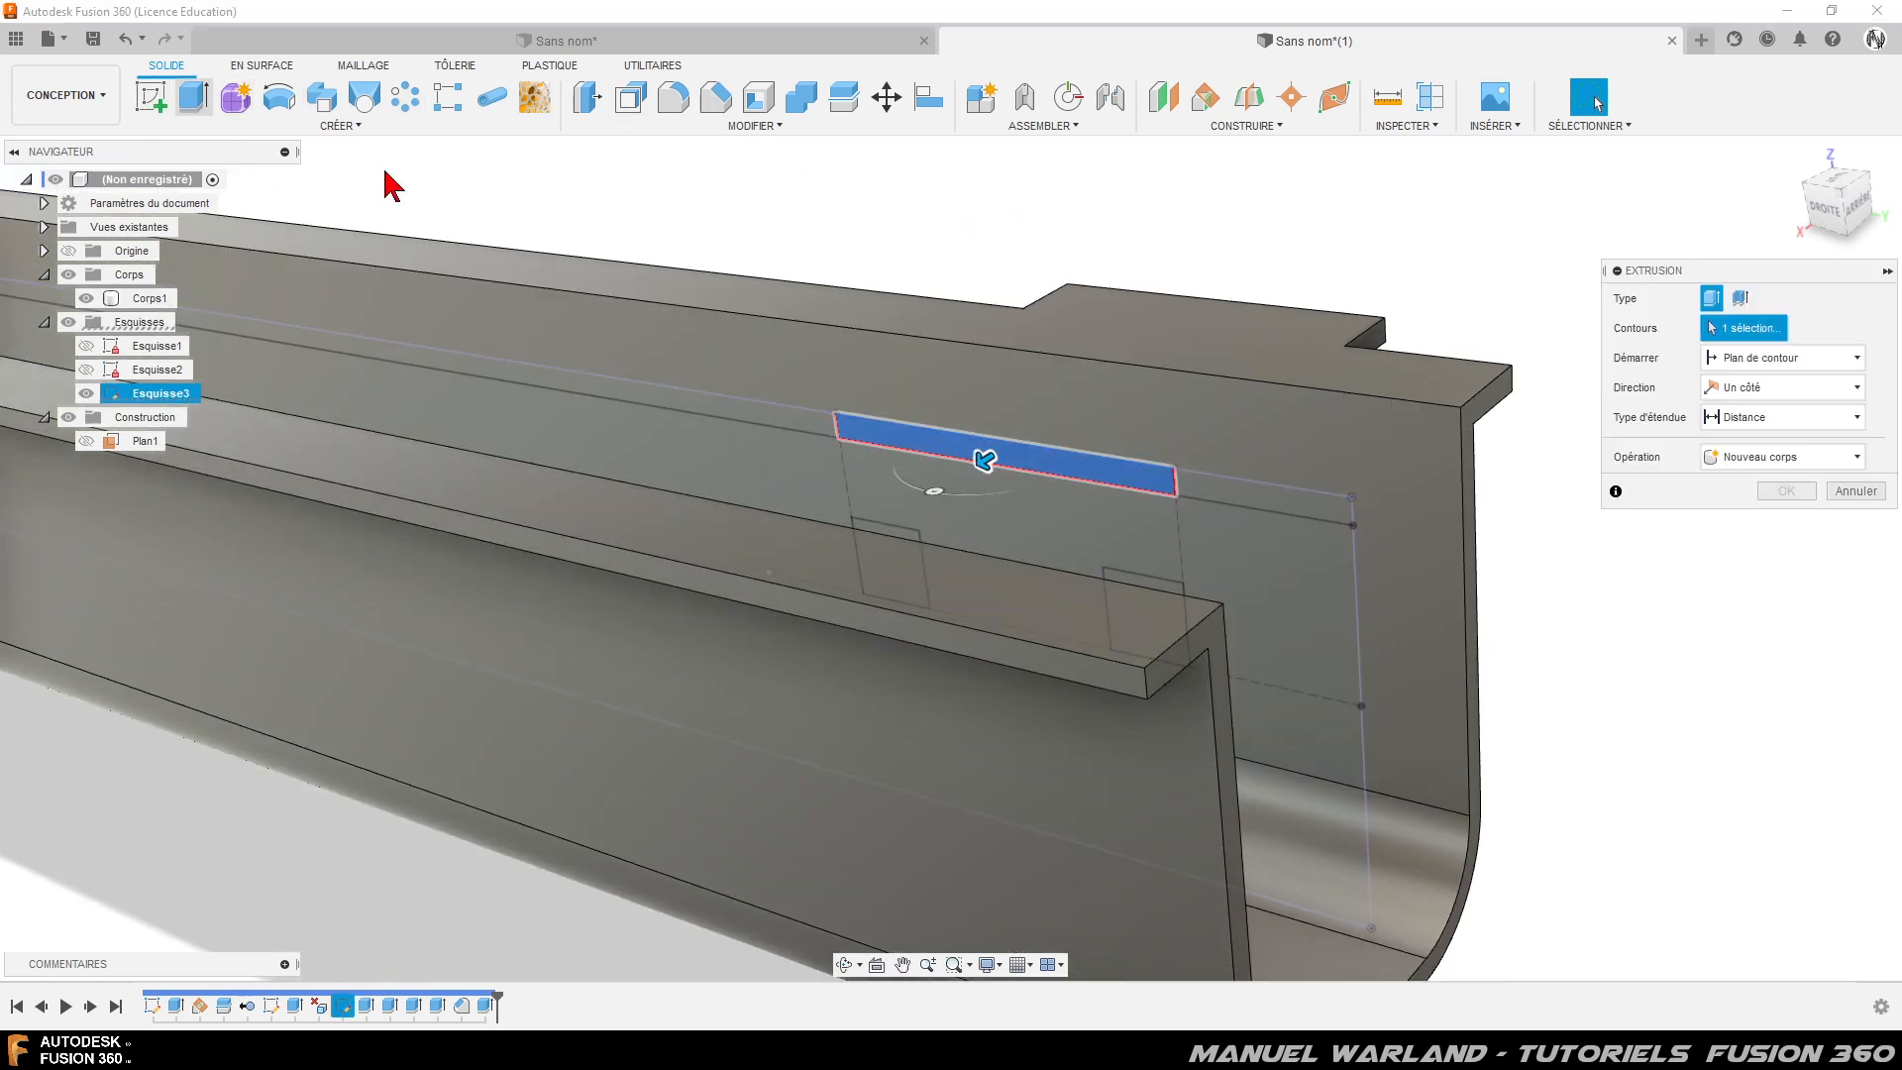
{"action": "left_click", "coordinate": [1771, 364]}
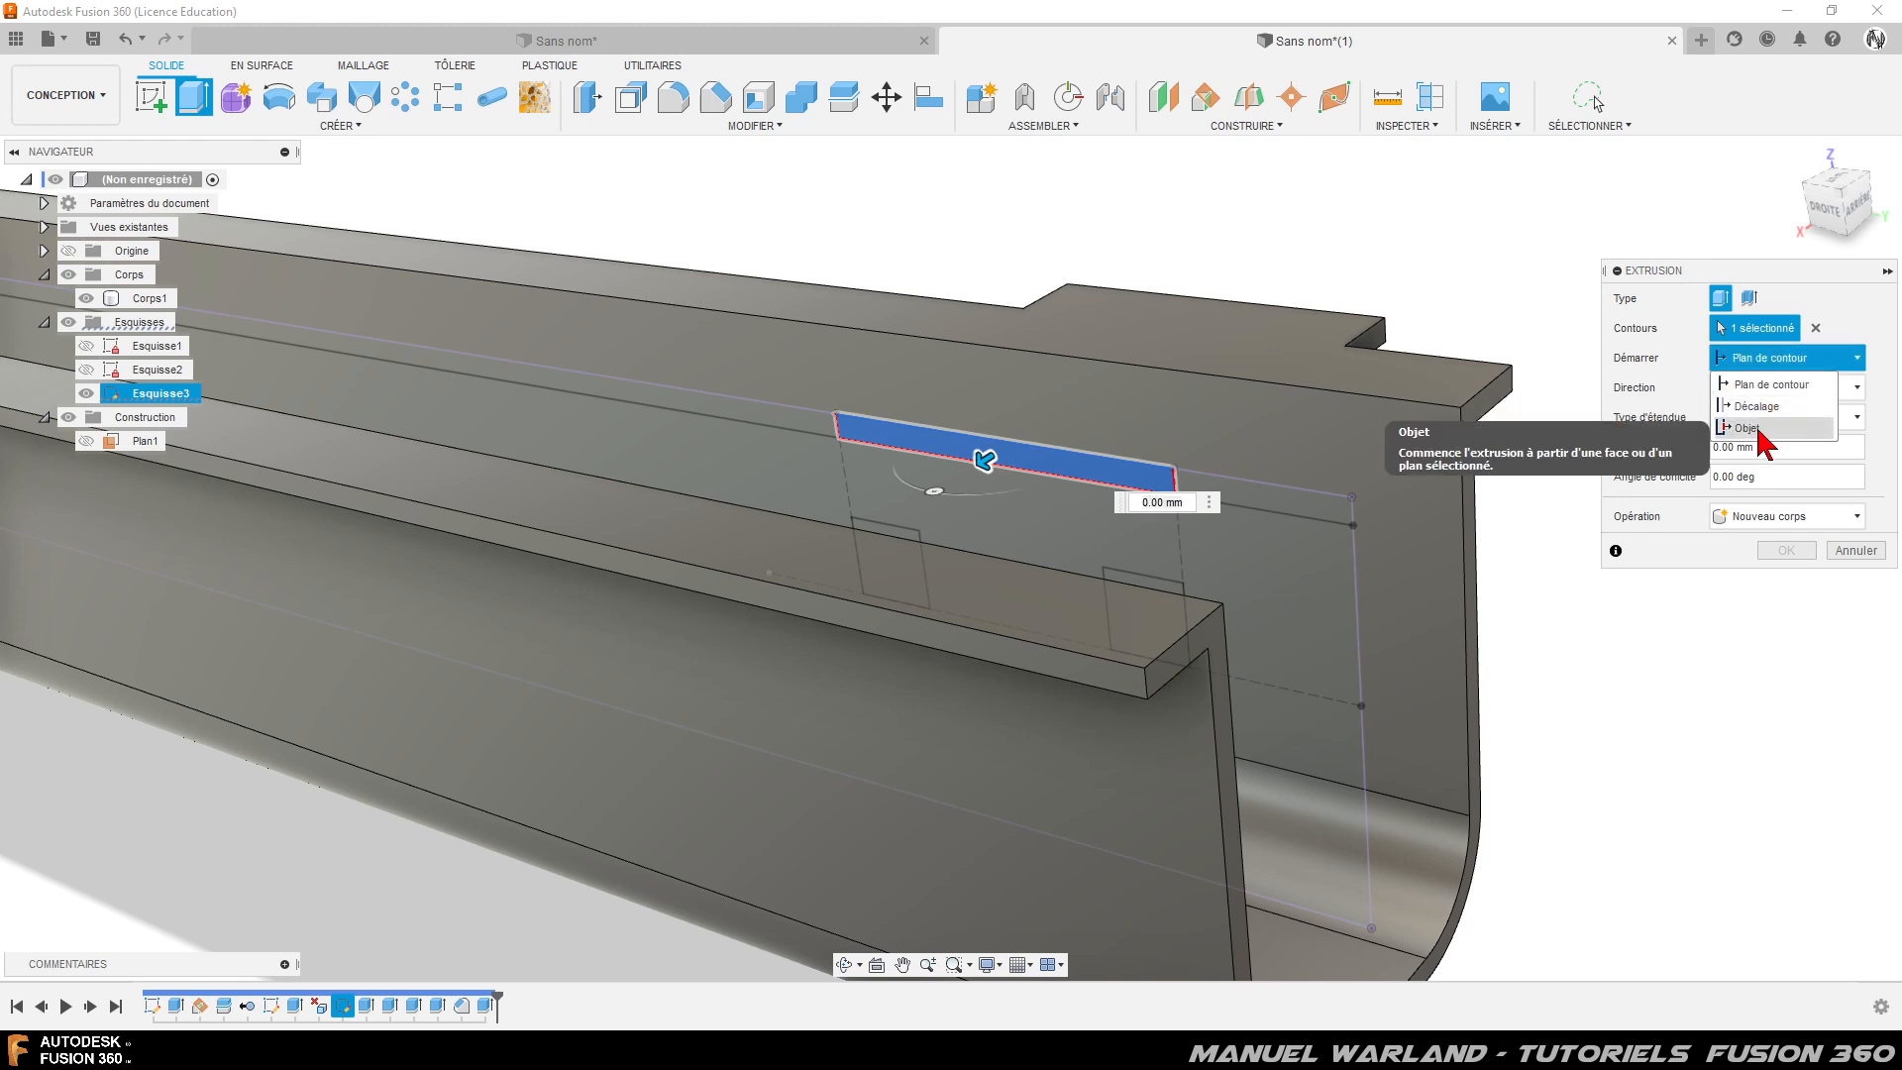
{"action": "left_click", "coordinate": [1768, 437]}
{"action": "left_click", "coordinate": [852, 624]}
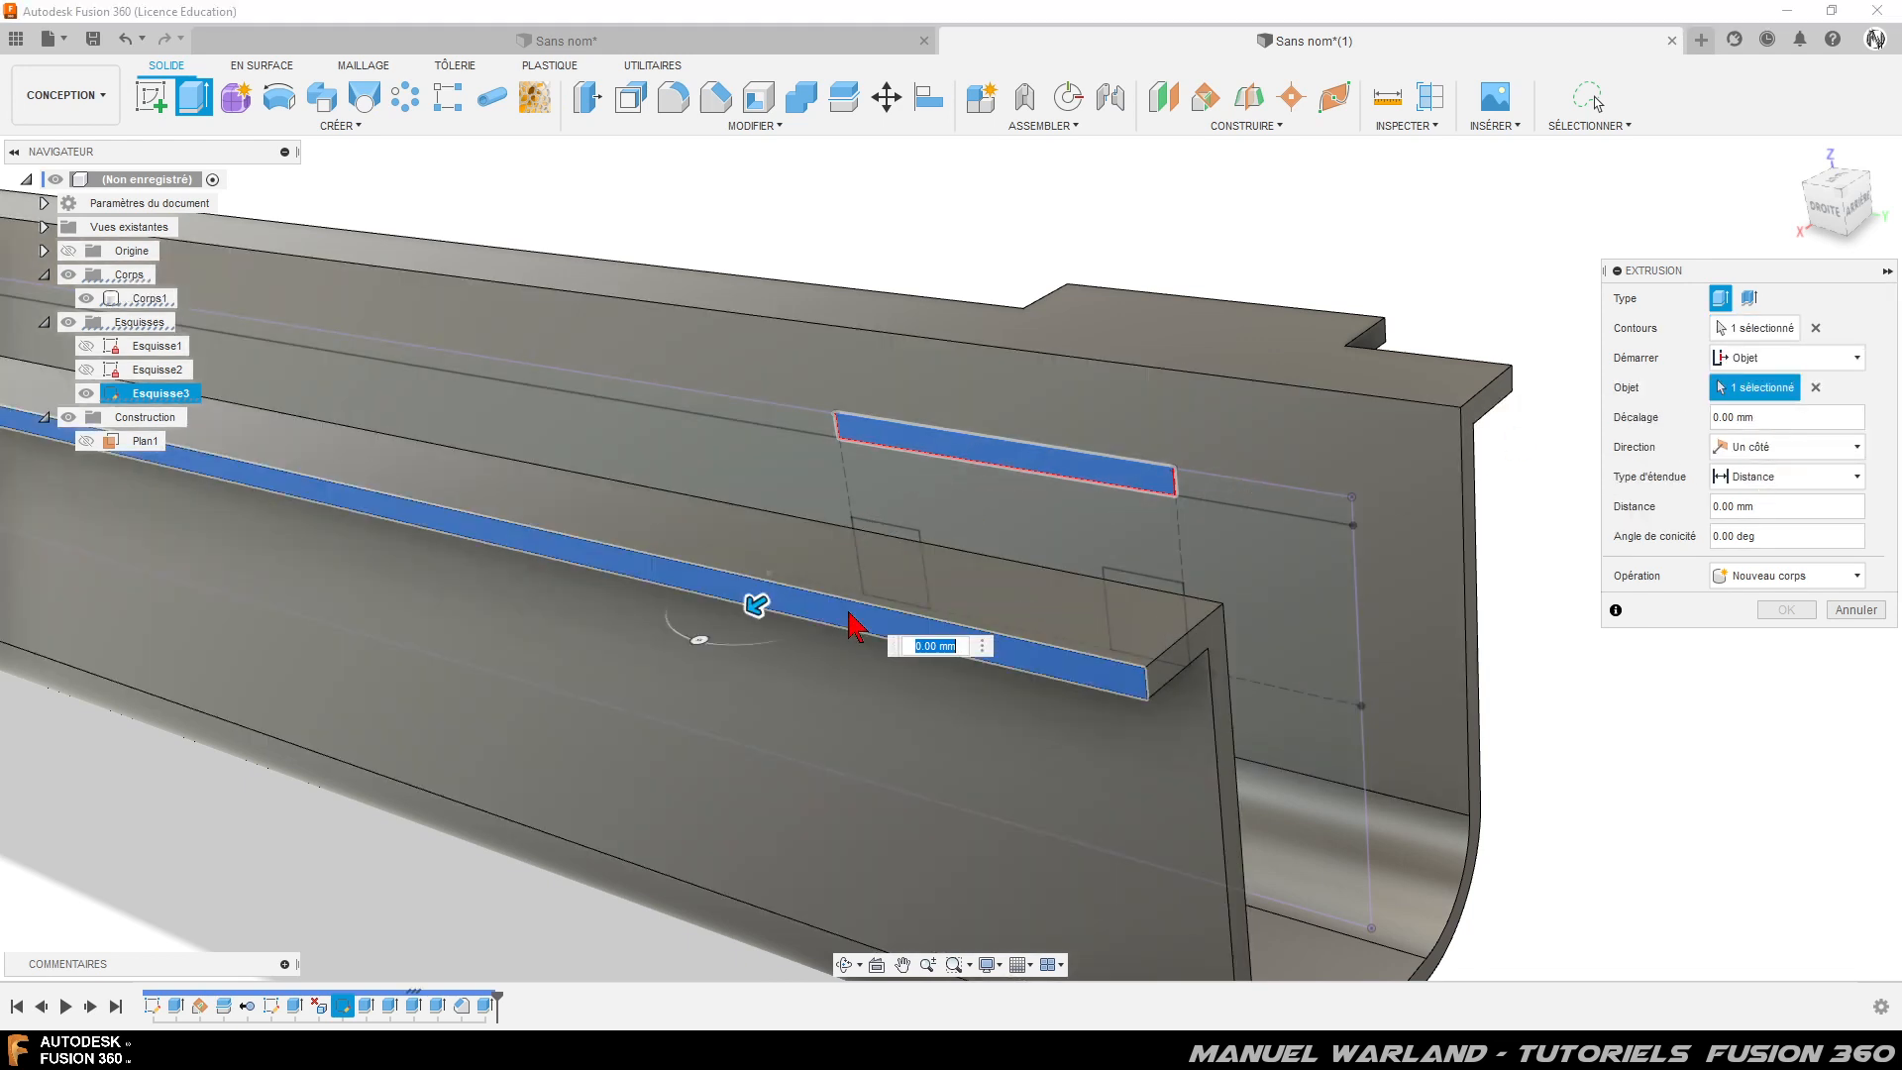
{"action": "type", "text": "10"}
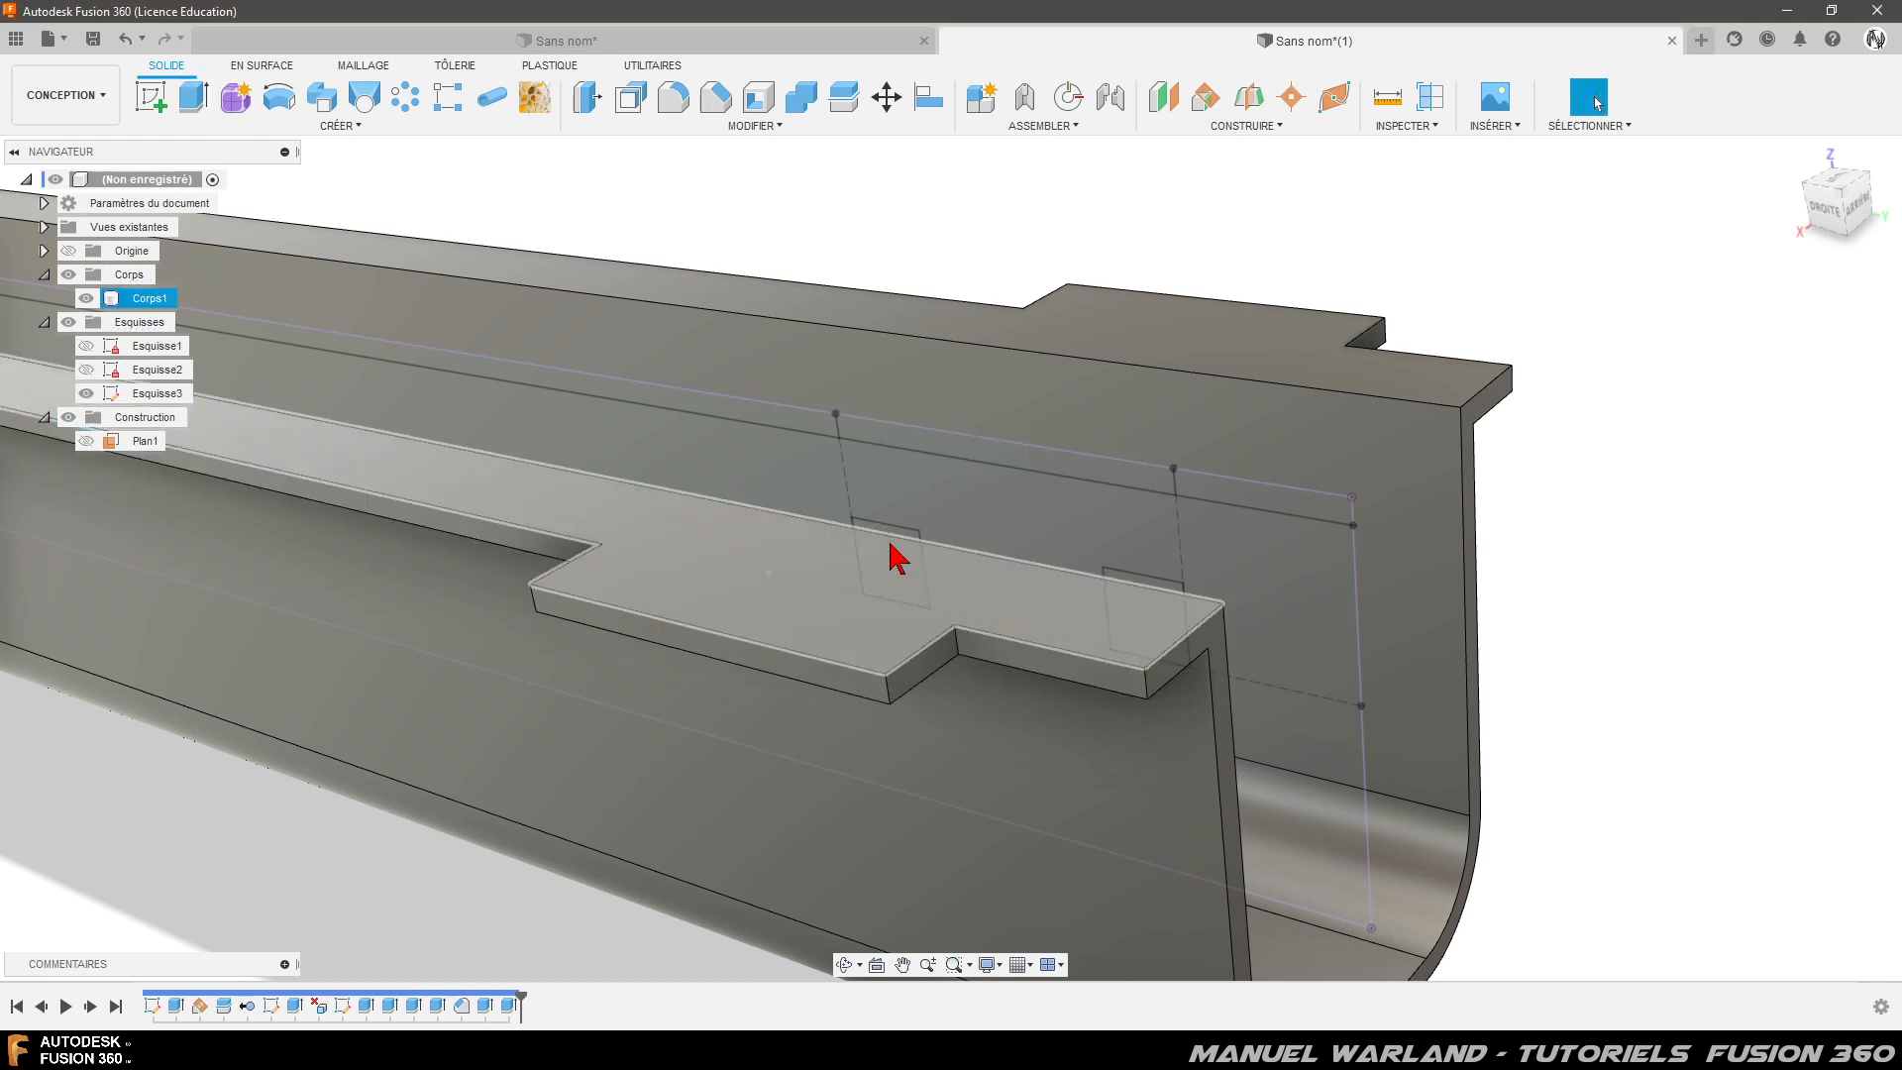
- Extrude the two small square contours of Esquisse3 5 mm outward, starting from the outer face of the side wall below the new tab
{"action": "scroll", "coordinate": [1010, 348], "scroll_direction": "down", "scroll_amount": 5}
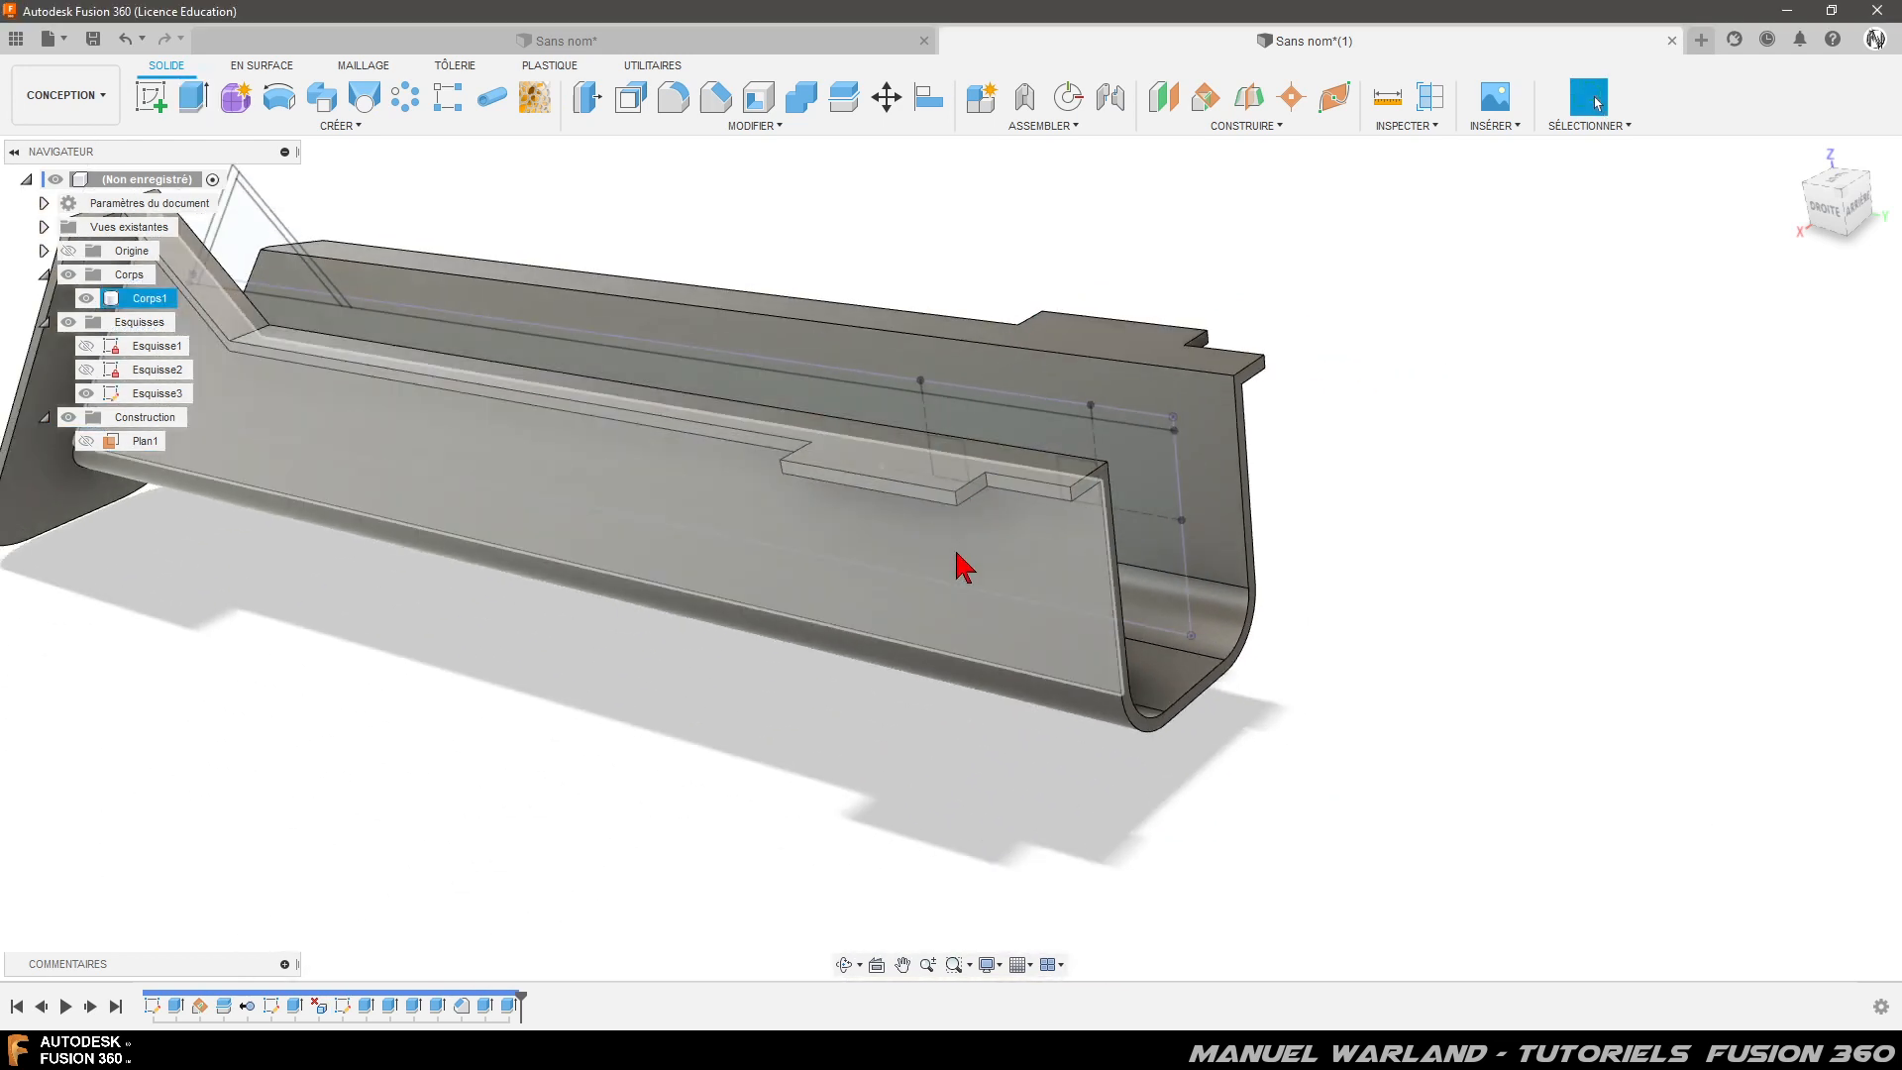
{"action": "middle_click_drag", "start_coordinate": [1265, 611], "coordinate": [1015, 602], "text": "shift"}
{"action": "key", "text": "Escape"}
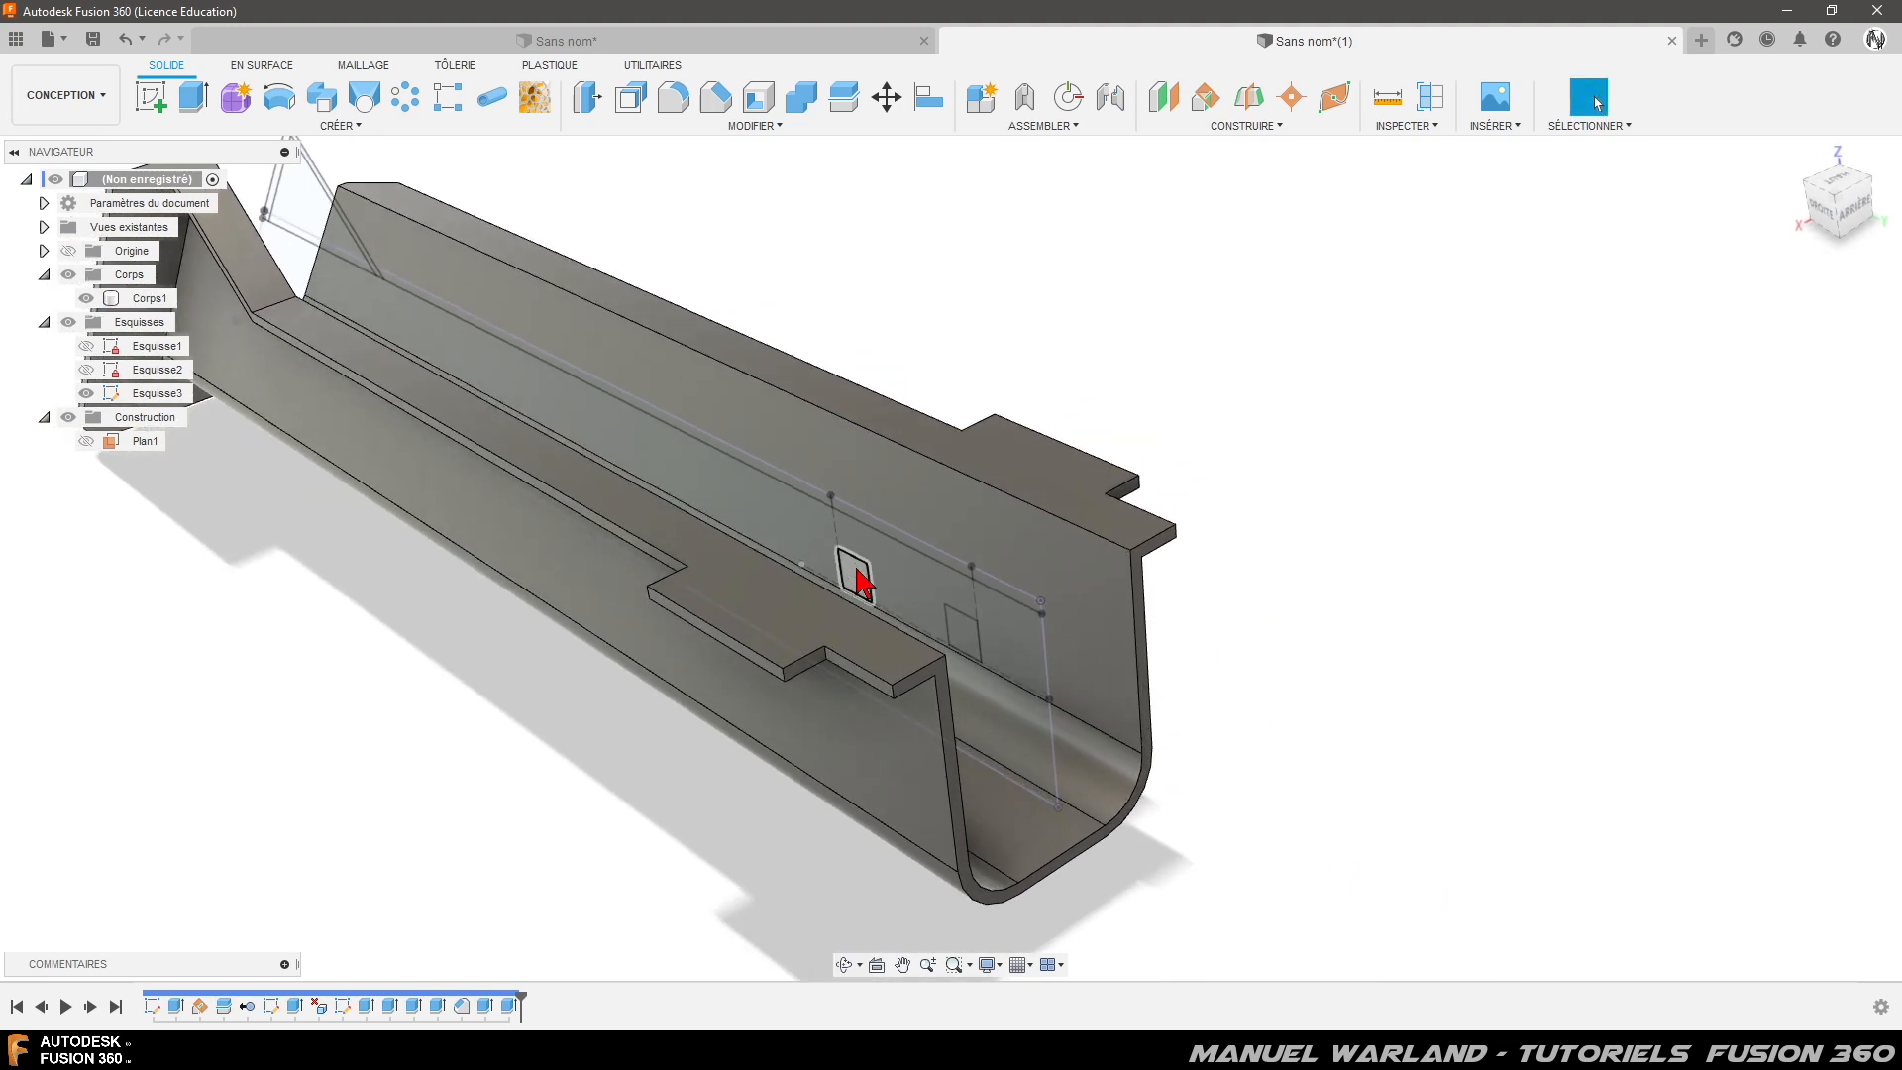
{"action": "left_click", "coordinate": [193, 100]}
{"action": "left_click", "coordinate": [857, 583]}
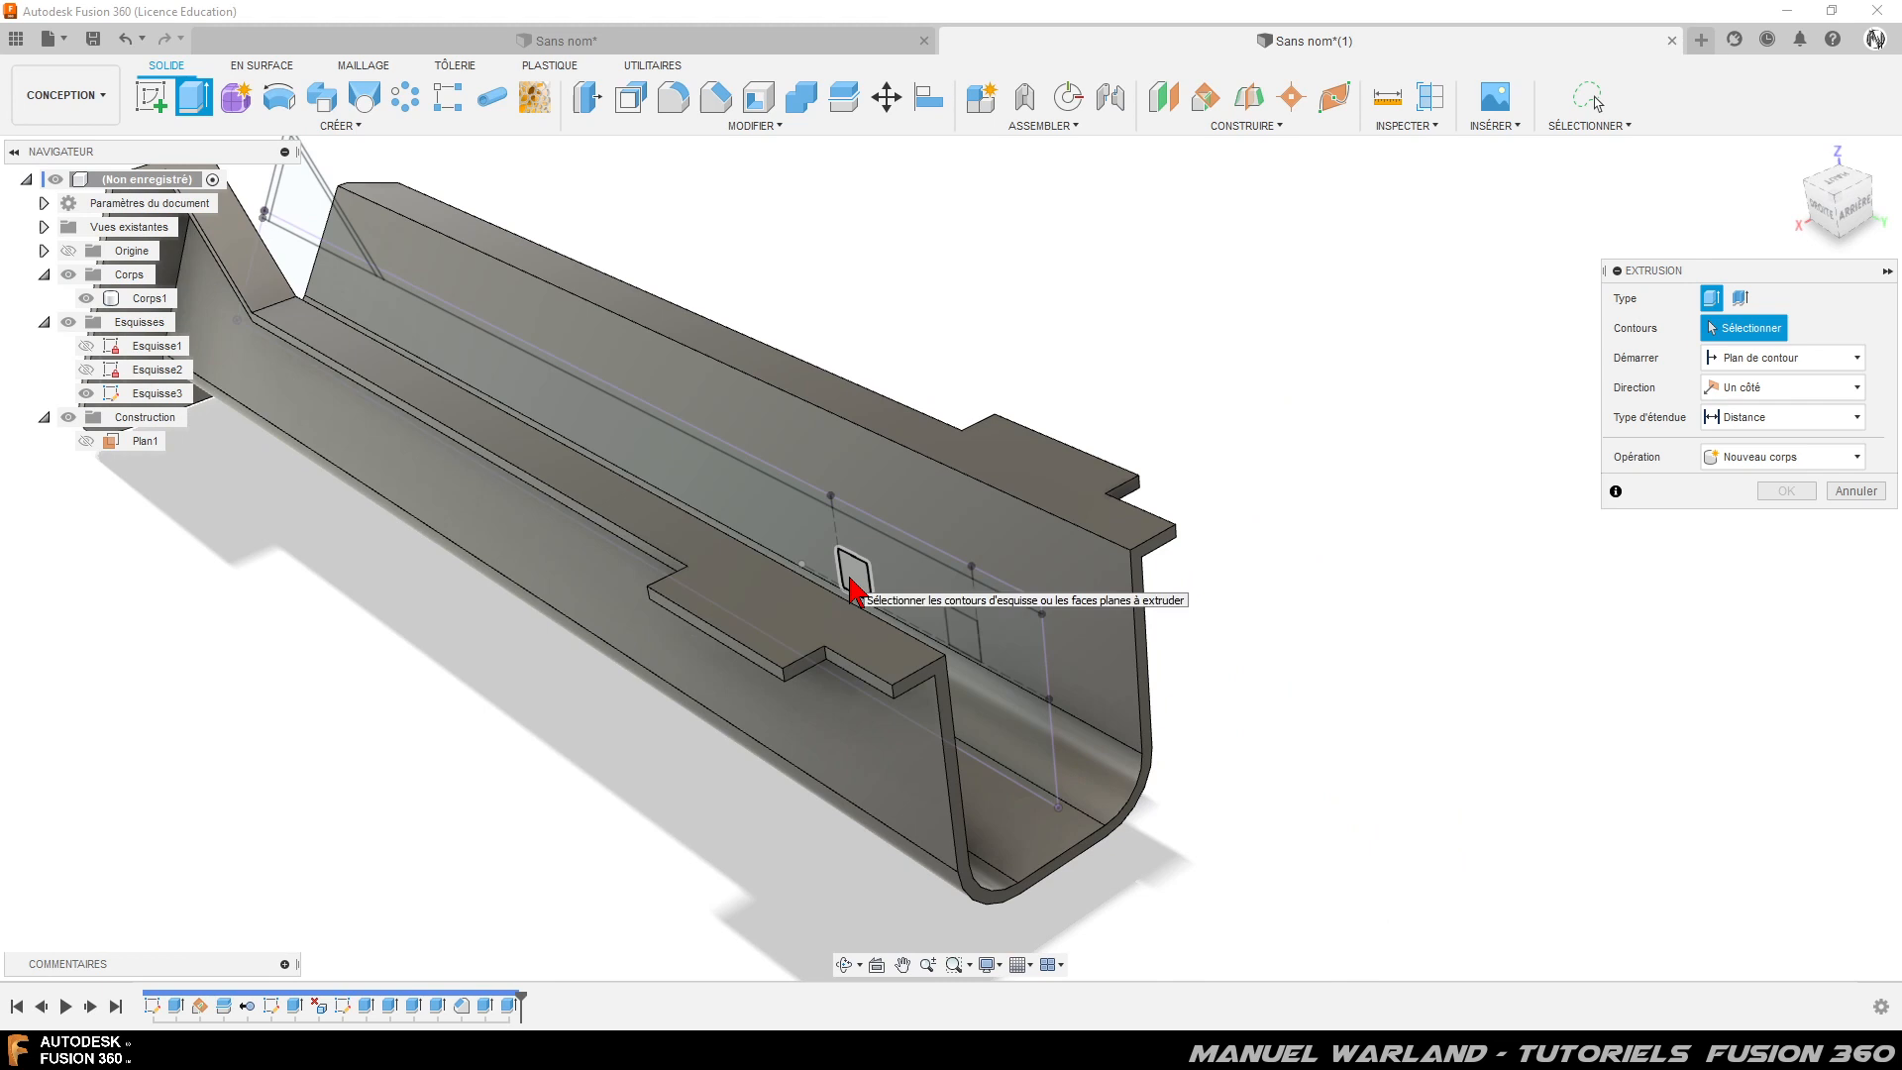
{"action": "left_click", "coordinate": [959, 634]}
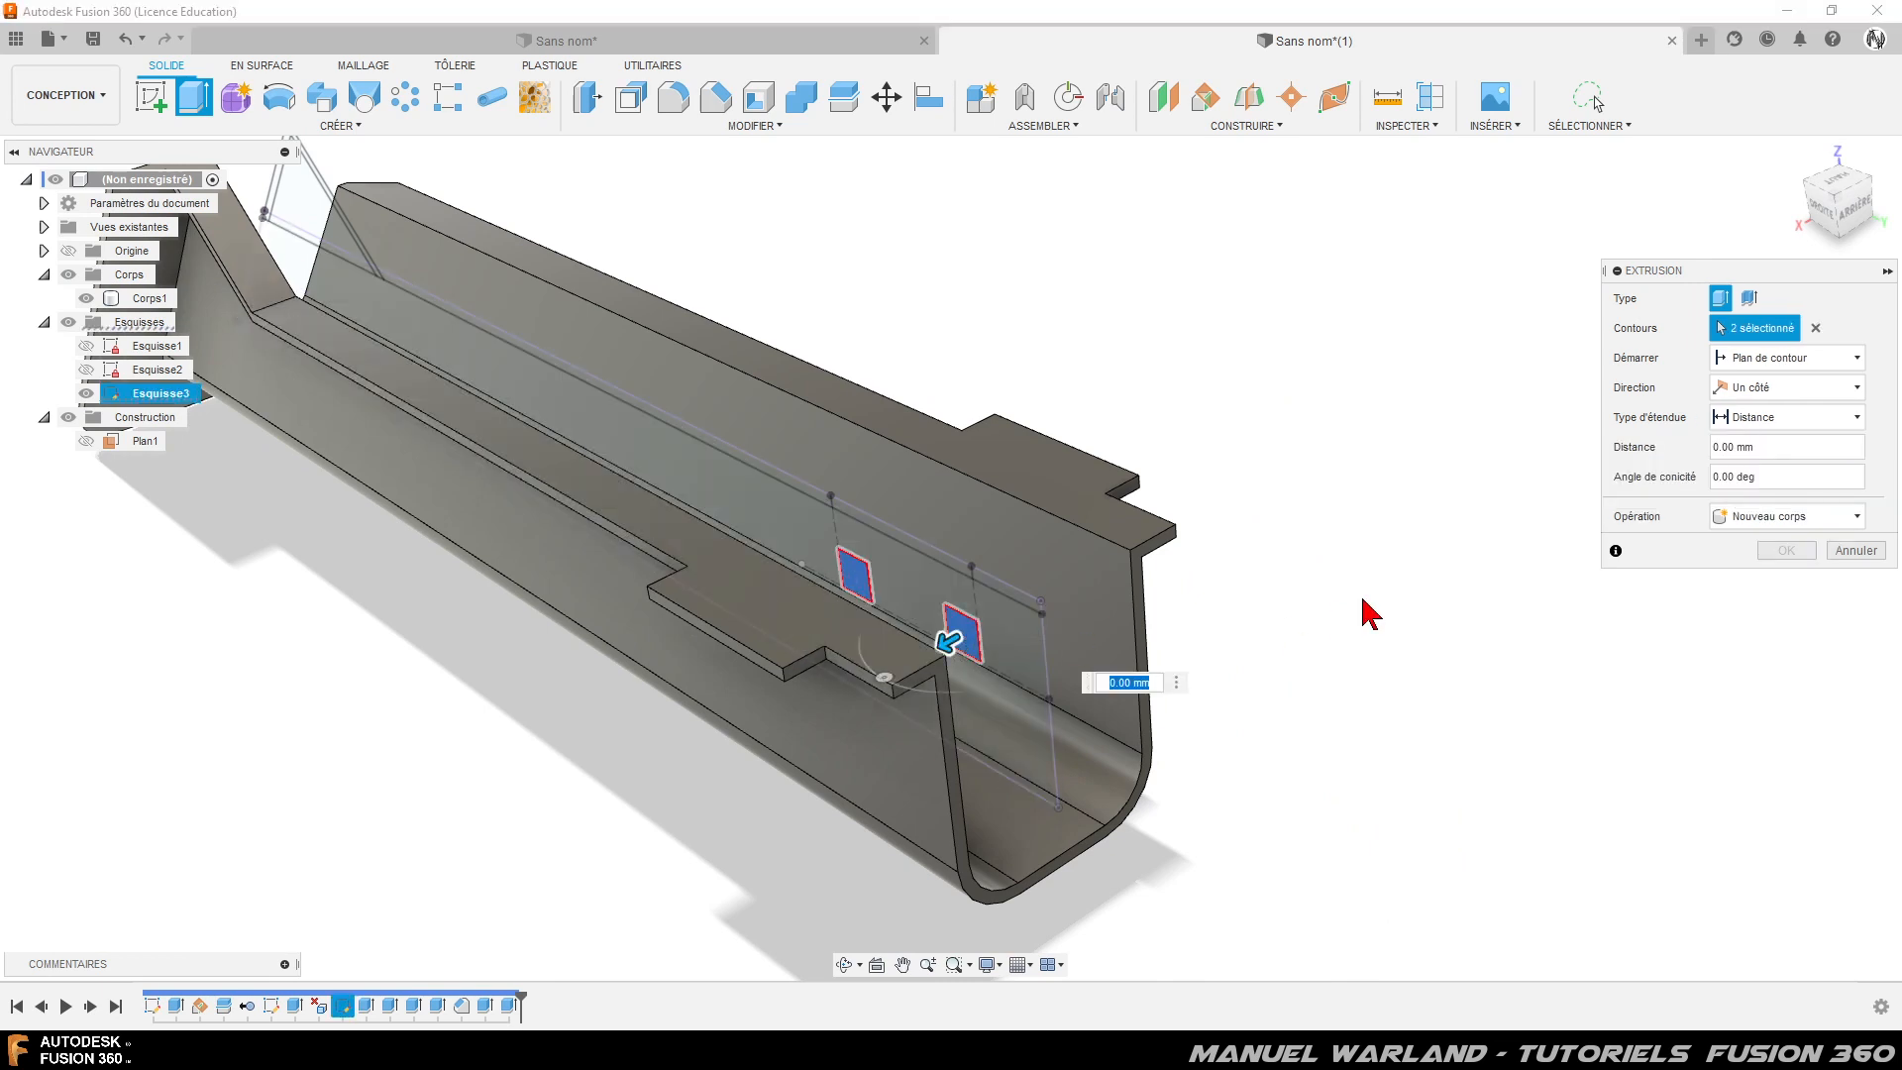
{"action": "left_click", "coordinate": [1769, 361]}
{"action": "left_click", "coordinate": [1773, 428]}
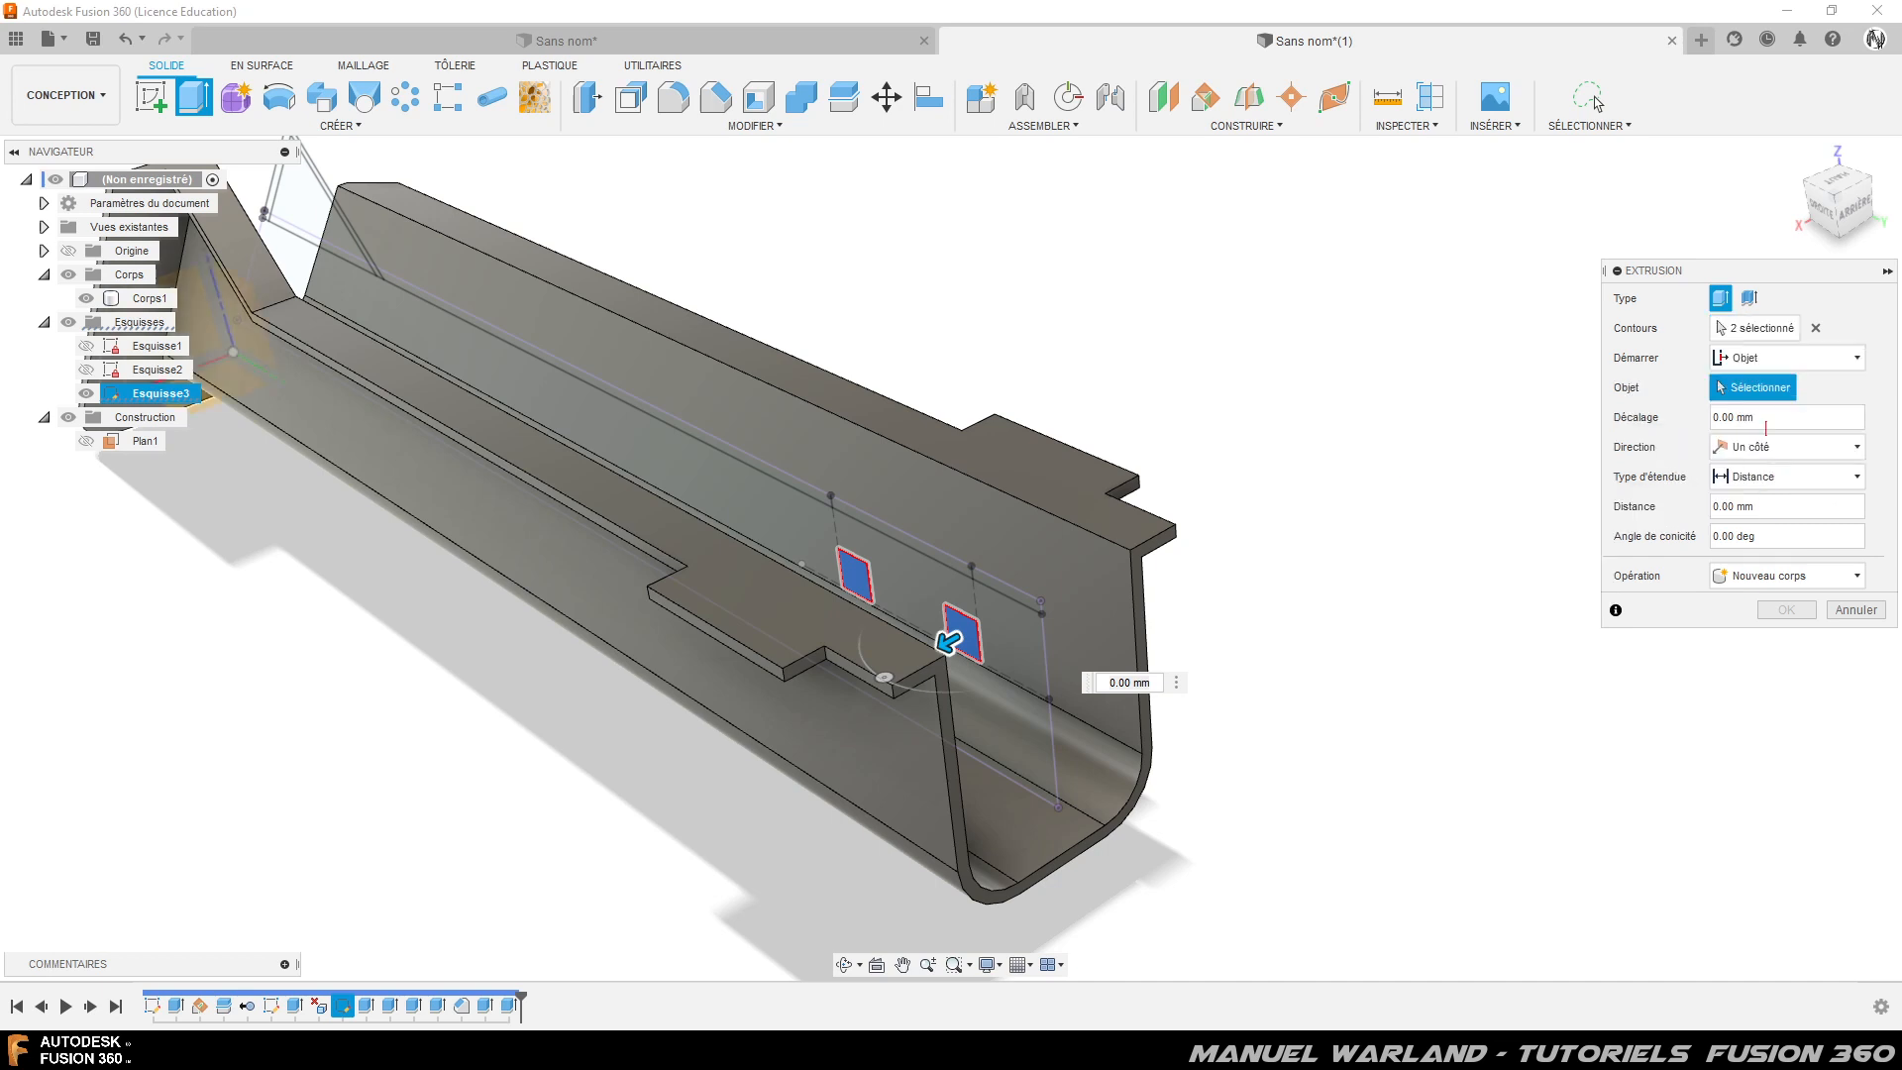
{"action": "left_click", "coordinate": [852, 751]}
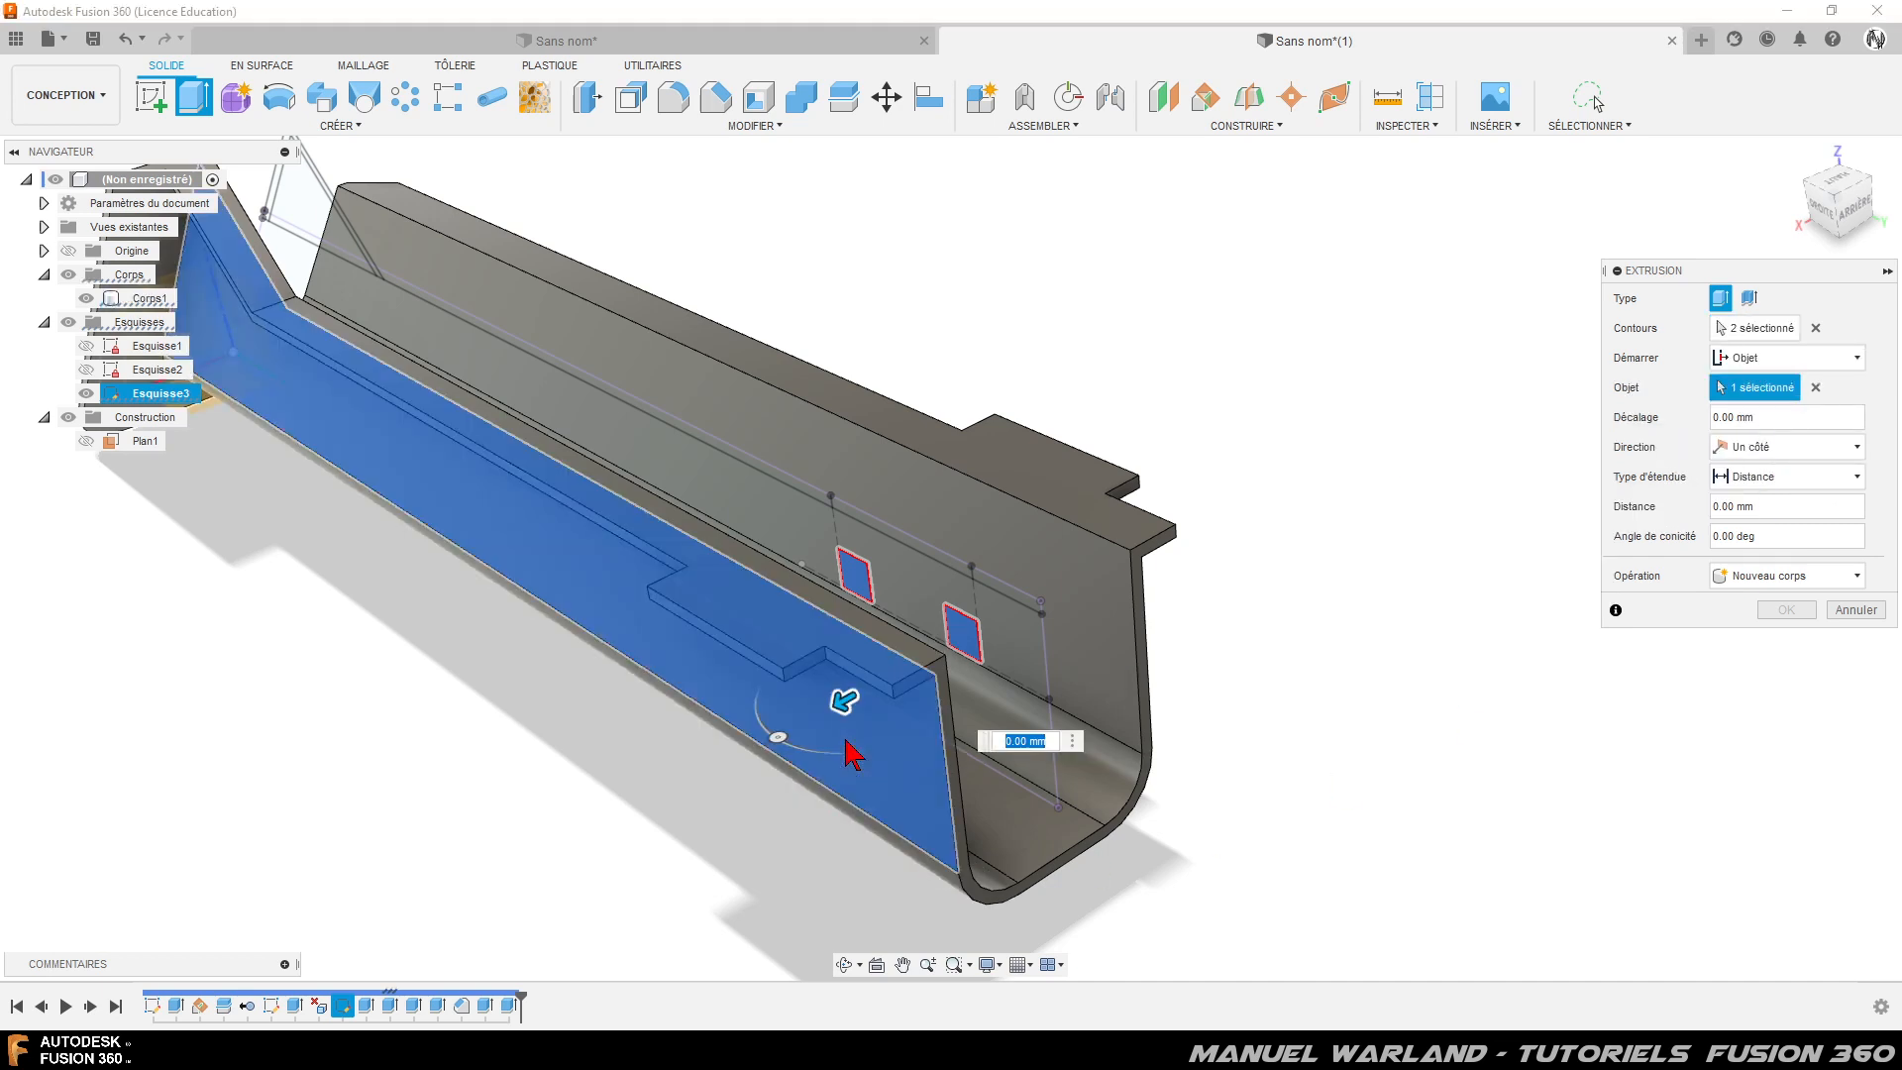
{"action": "type", "text": "5"}
{"action": "key", "text": "Return"}
{"action": "key", "text": "Return"}
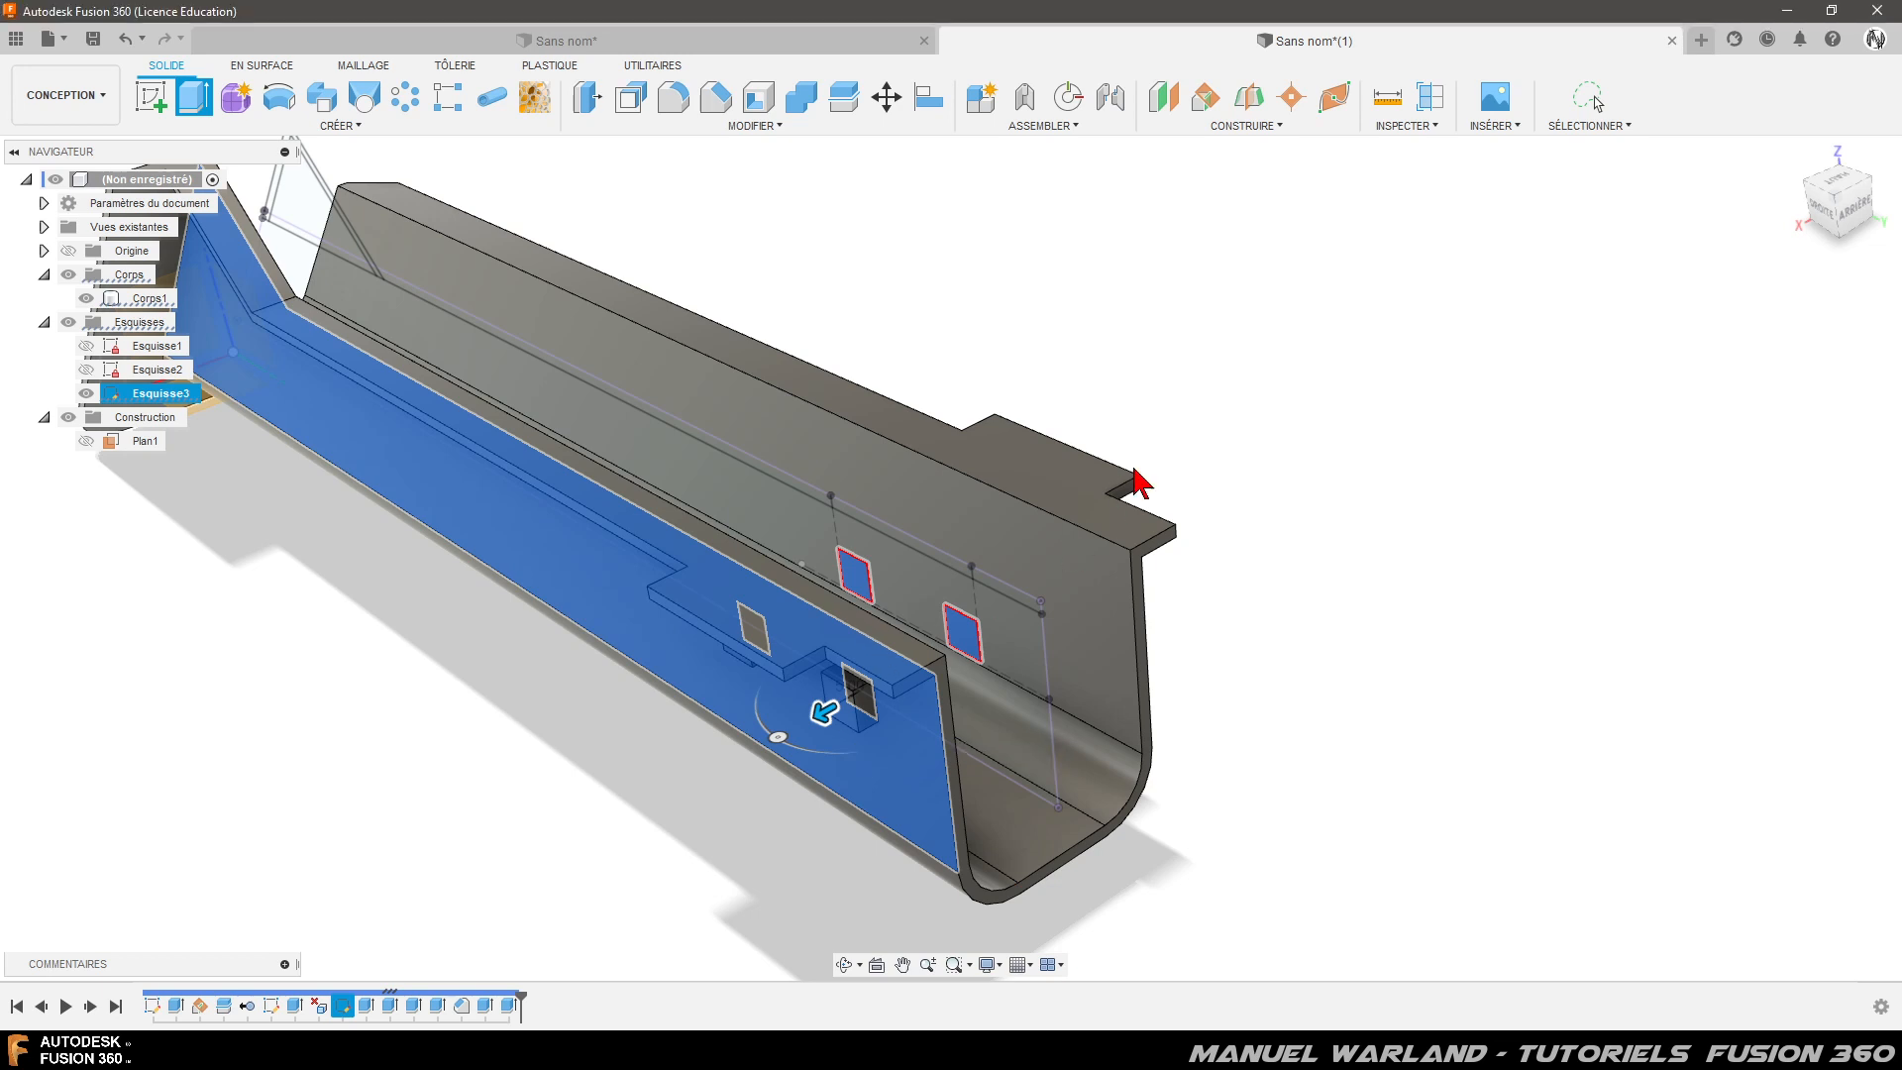
{"action": "left_click", "coordinate": [1275, 416]}
- Extrude the same two square contours -5 mm from the outer face of the opposite side wall, joining them to the body
{"action": "middle_click_drag", "start_coordinate": [1245, 666], "coordinate": [1094, 671], "text": "shift"}
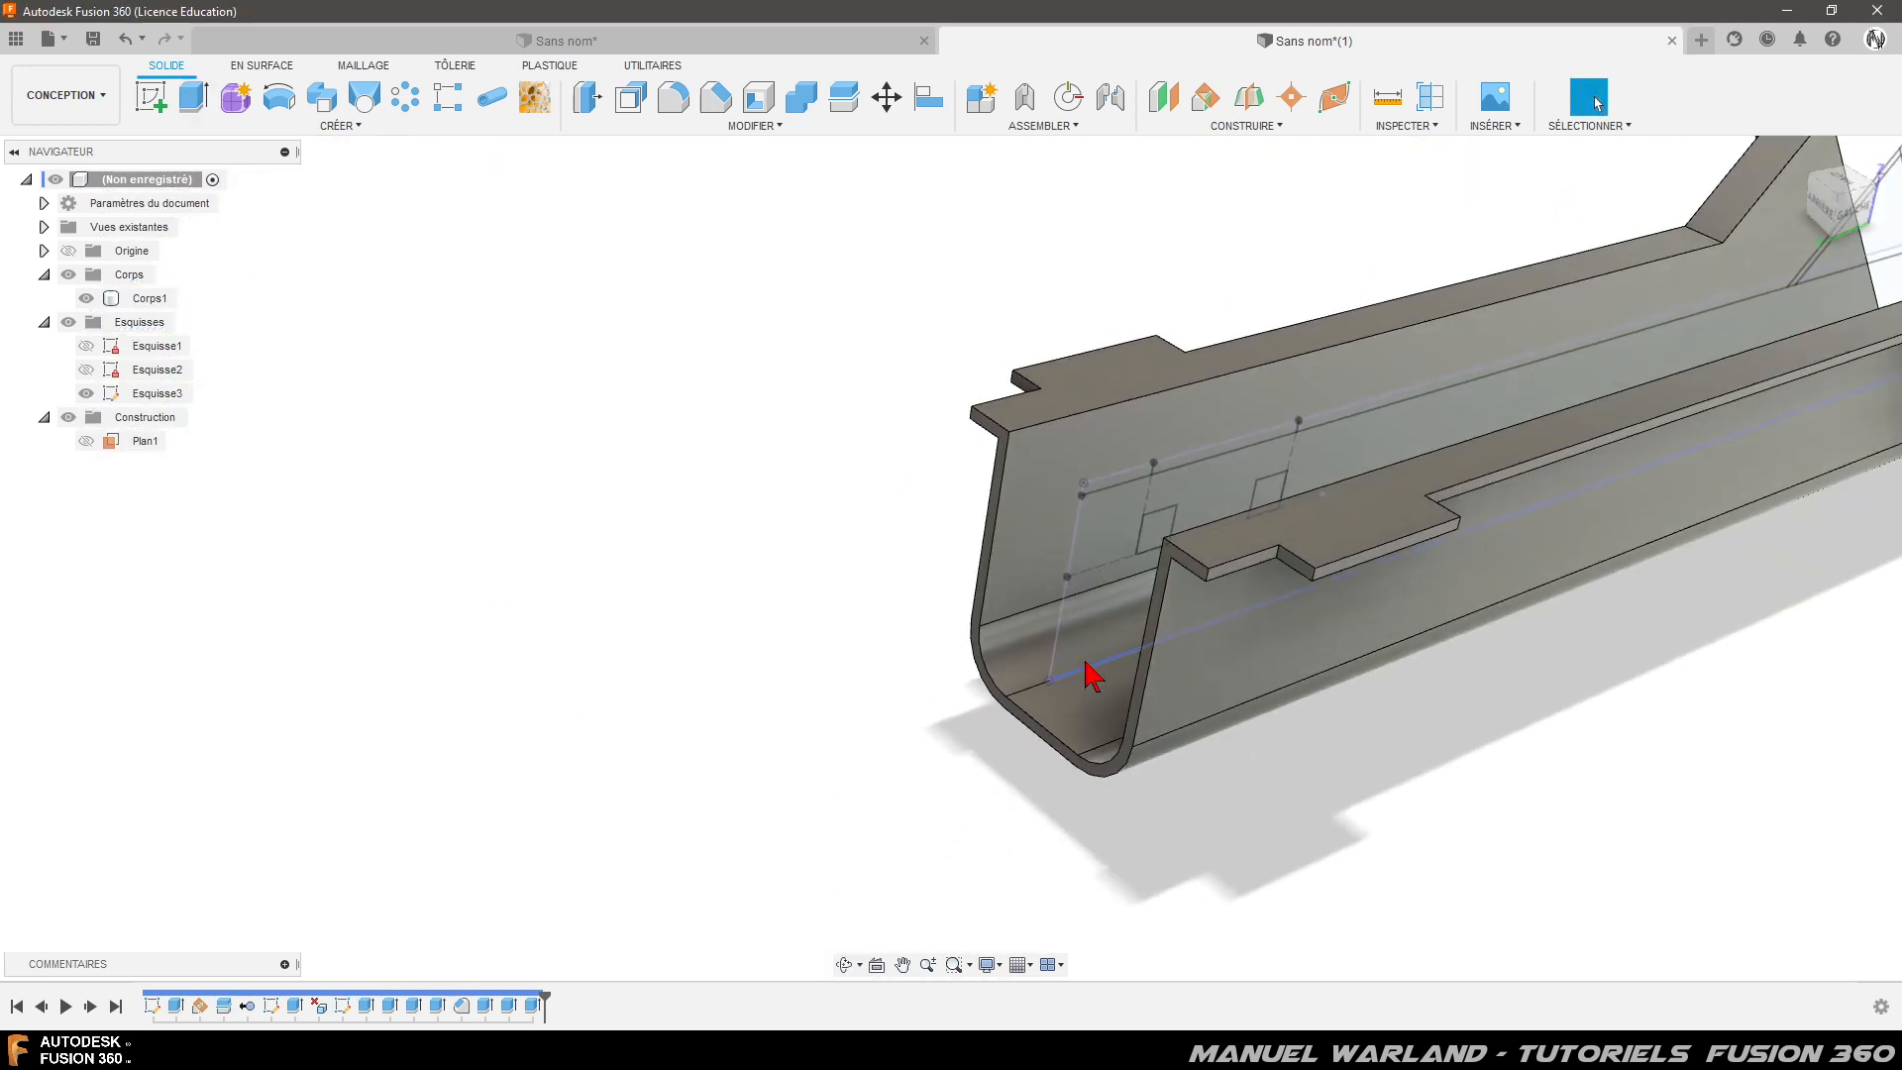
{"action": "left_click", "coordinate": [190, 99]}
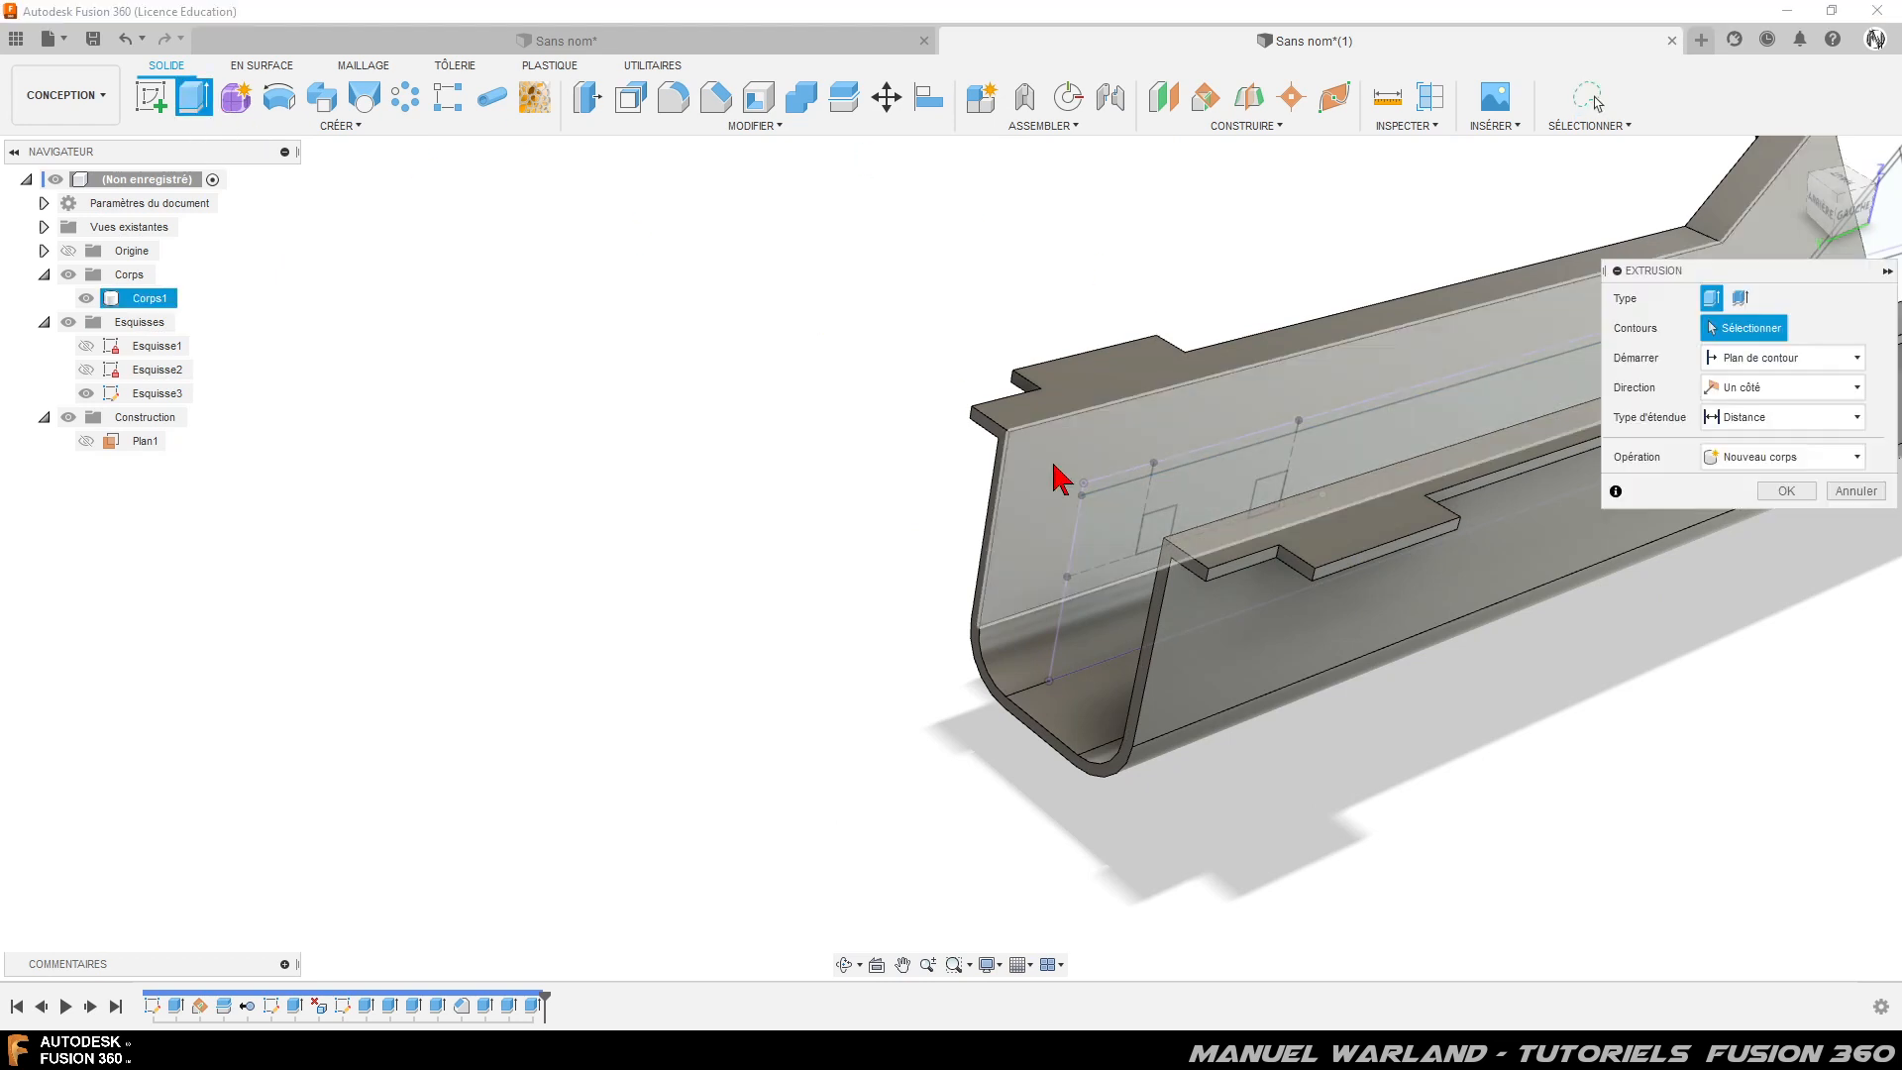
{"action": "left_click", "coordinate": [1151, 535]}
{"action": "left_click", "coordinate": [1268, 500]}
{"action": "left_click", "coordinate": [1798, 359]}
{"action": "left_click", "coordinate": [1778, 441]}
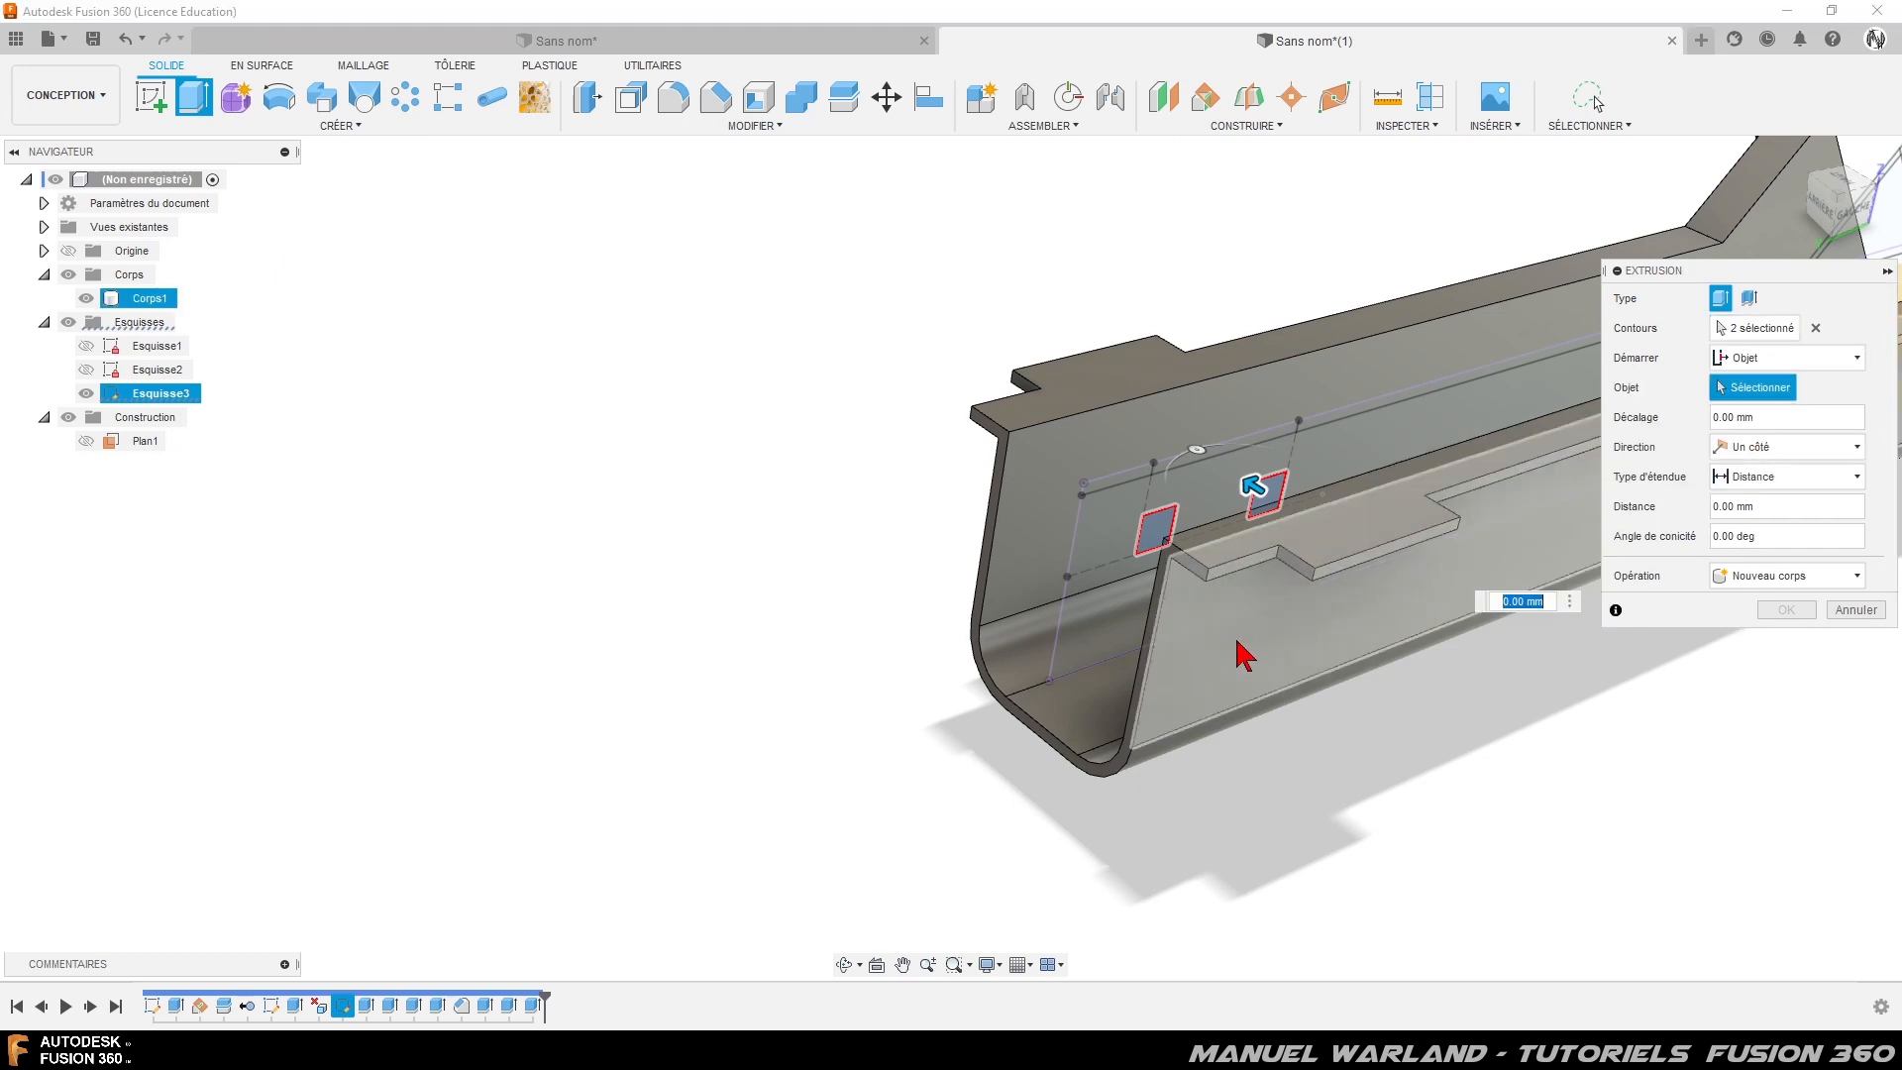
{"action": "left_click", "coordinate": [1244, 655]}
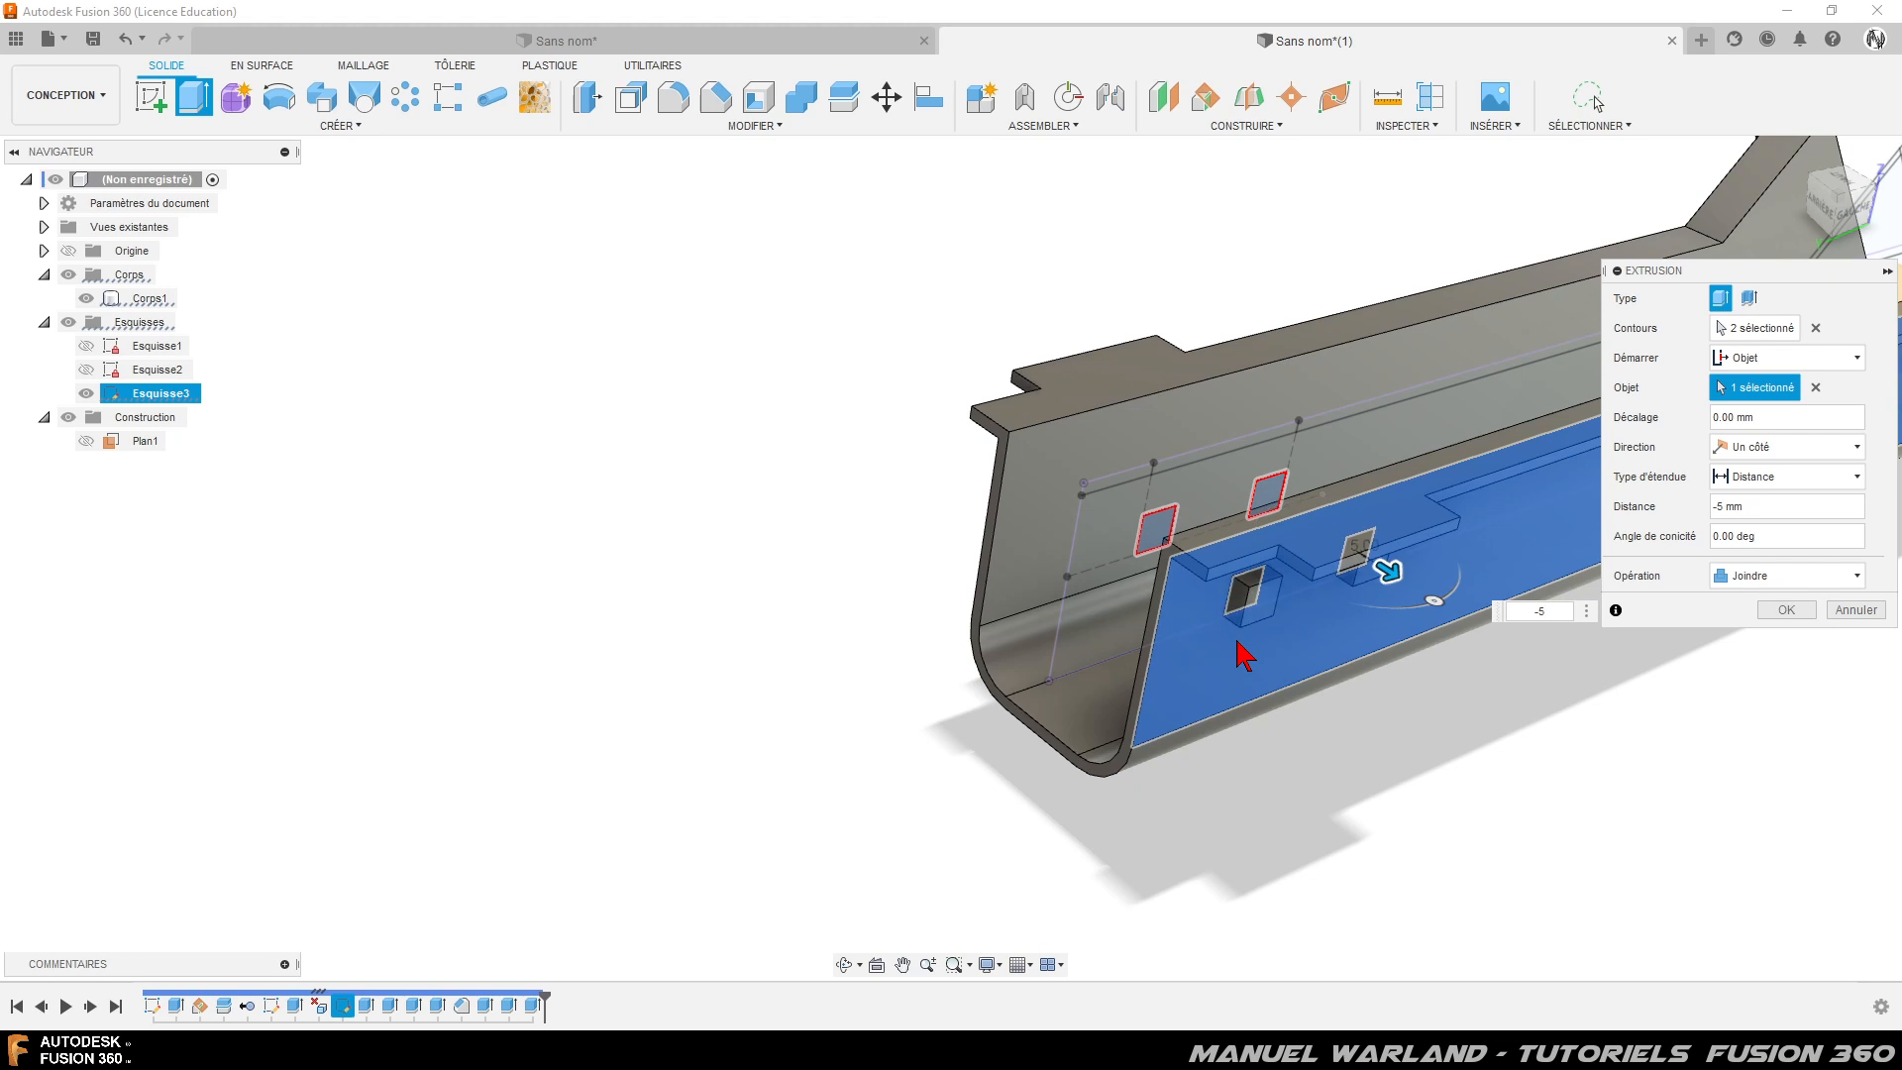
{"action": "key", "text": "Return"}
- Hide Esquisse3 so only the channel body is displayed
{"action": "scroll", "coordinate": [1244, 650], "scroll_direction": "down", "scroll_amount": 5}
{"action": "scroll", "coordinate": [685, 551], "scroll_direction": "down", "scroll_amount": 2}
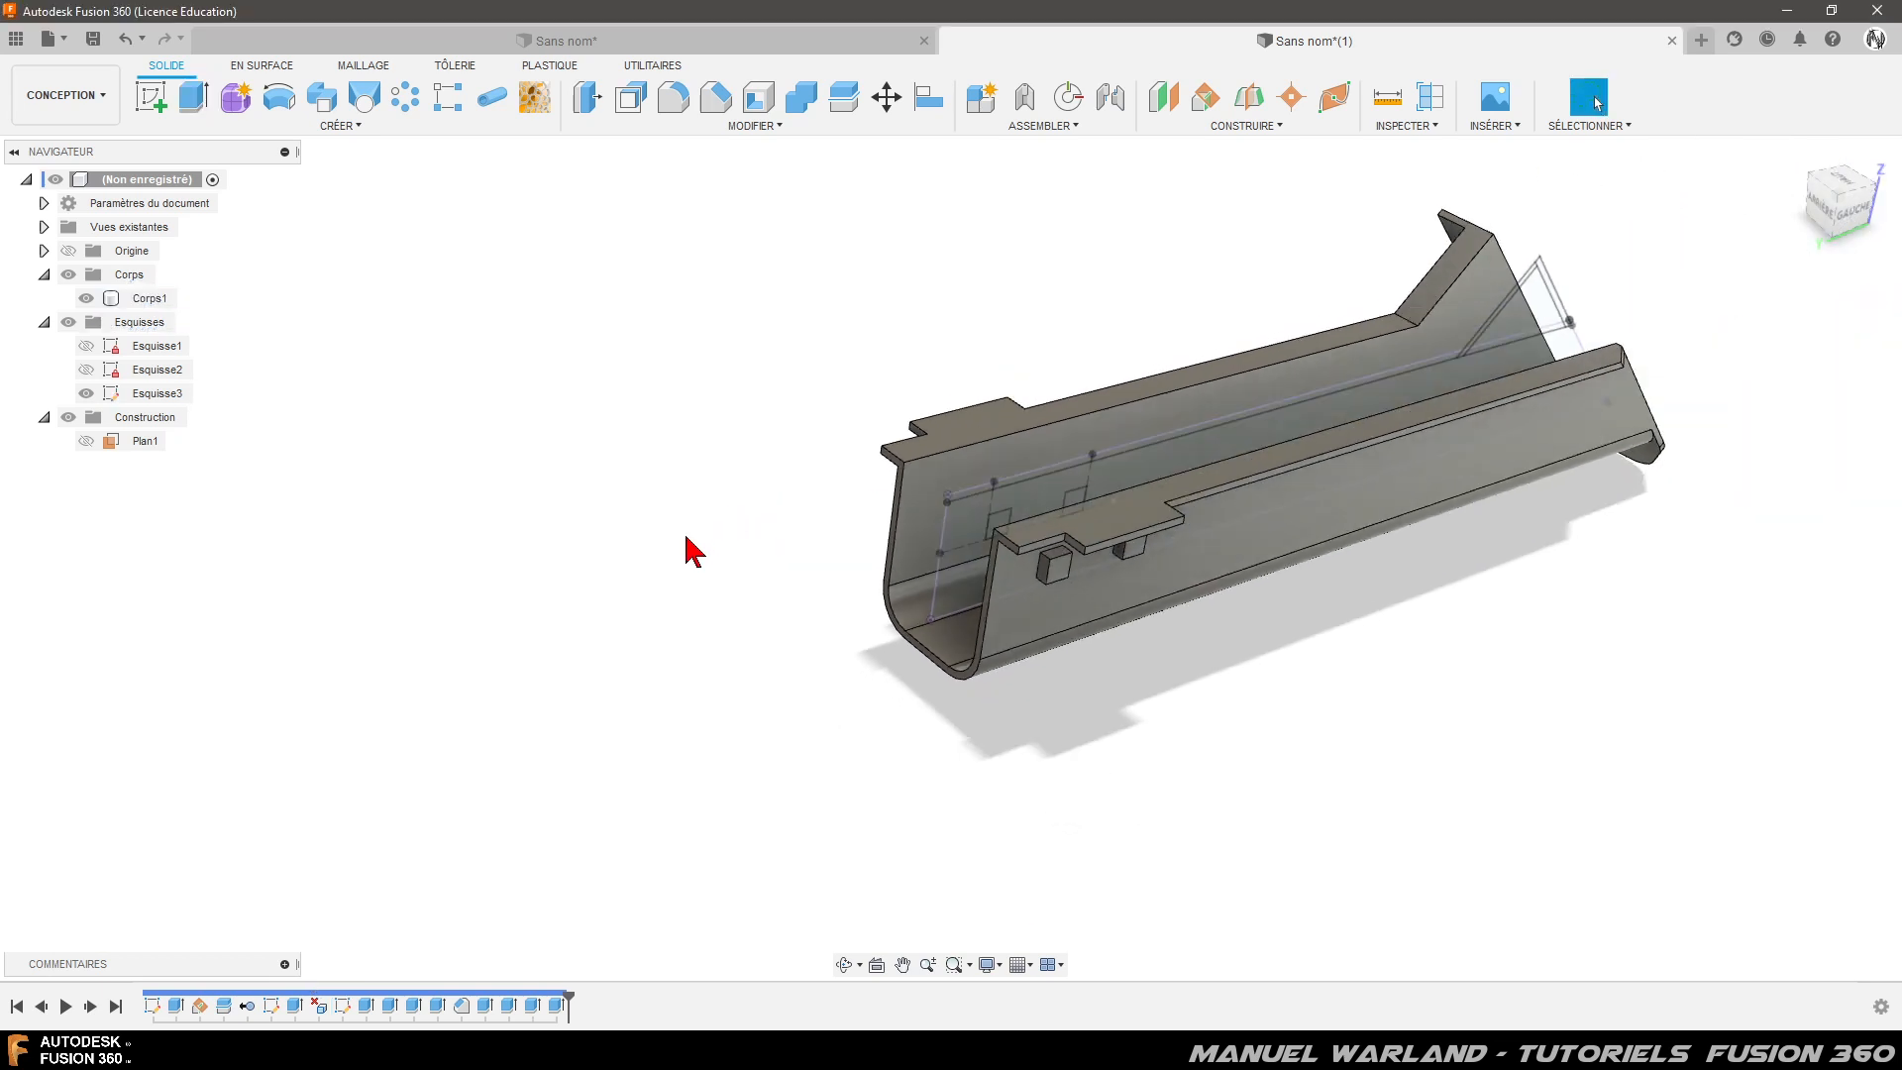
{"action": "middle_click_drag", "start_coordinate": [1250, 773], "coordinate": [844, 626], "text": "shift"}
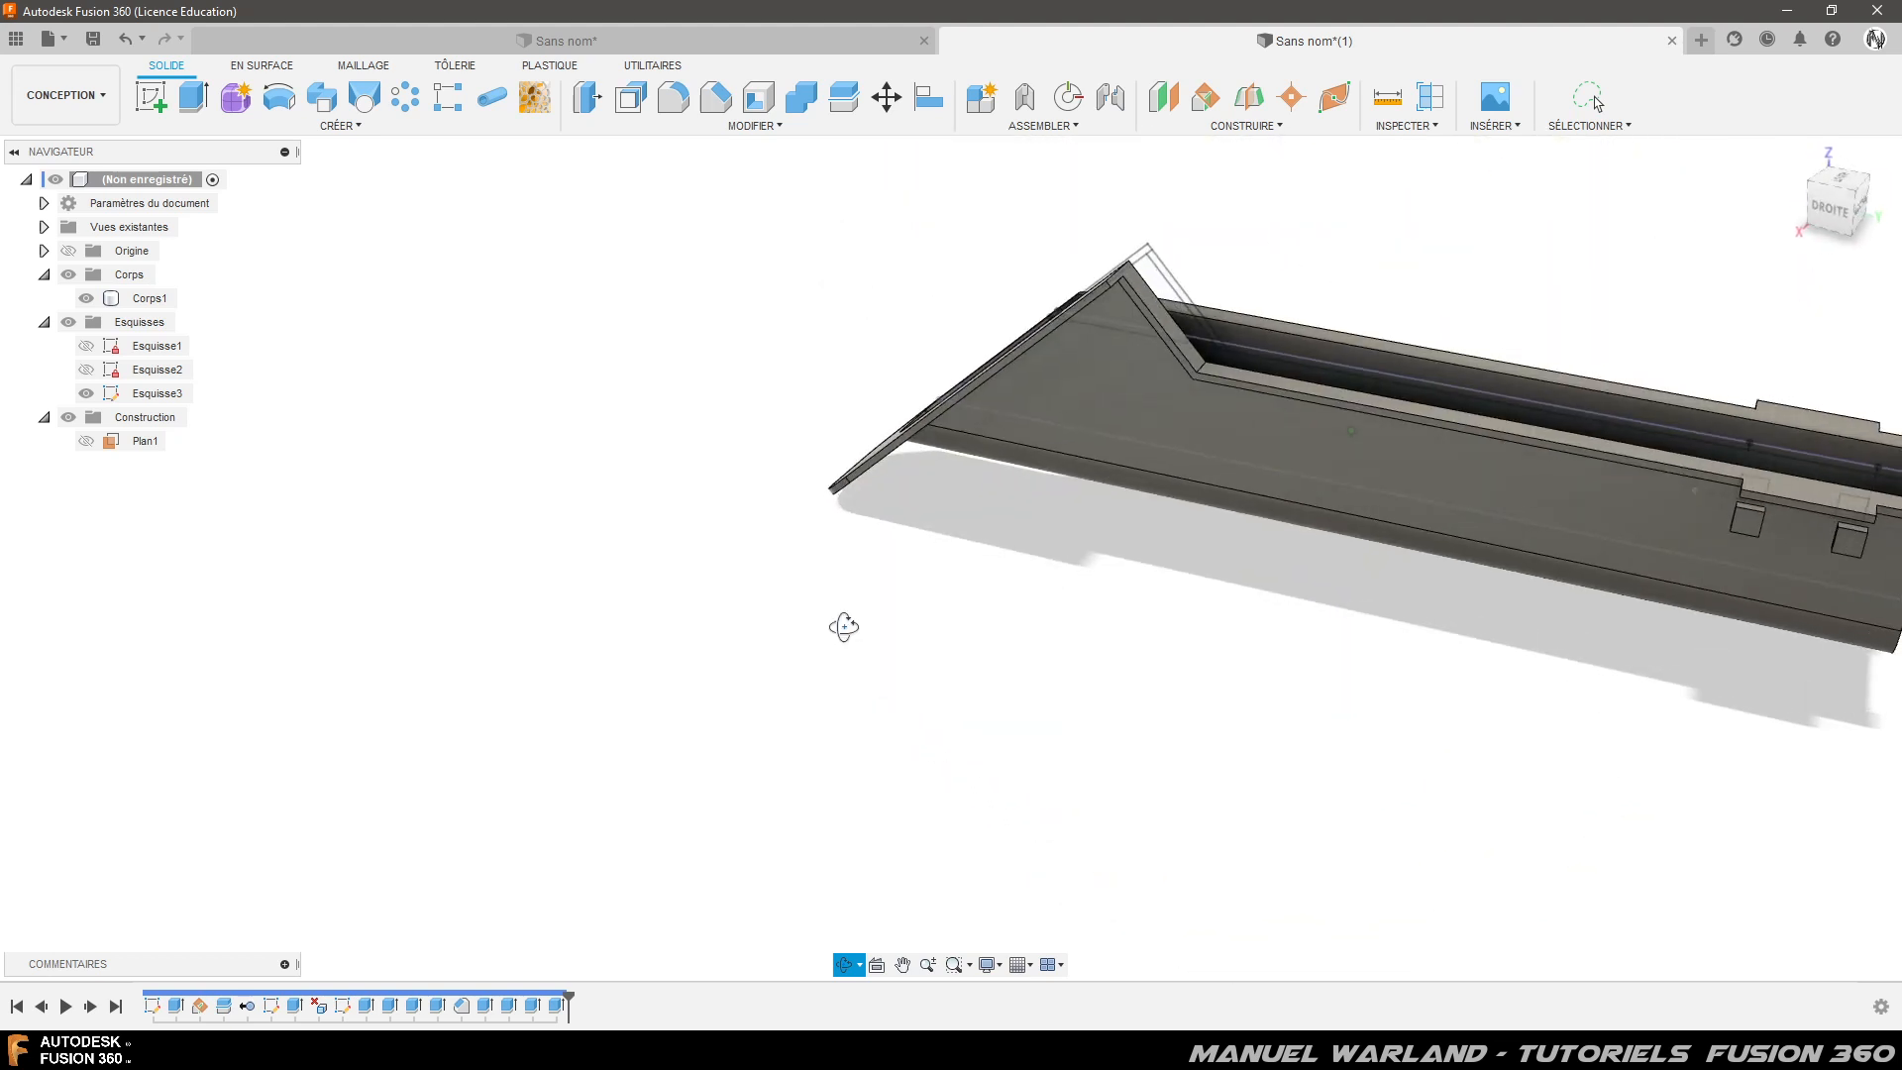
{"action": "scroll", "coordinate": [317, 641], "scroll_direction": "down", "scroll_amount": 3}
{"action": "scroll", "coordinate": [1030, 436], "scroll_direction": "up", "scroll_amount": 4}
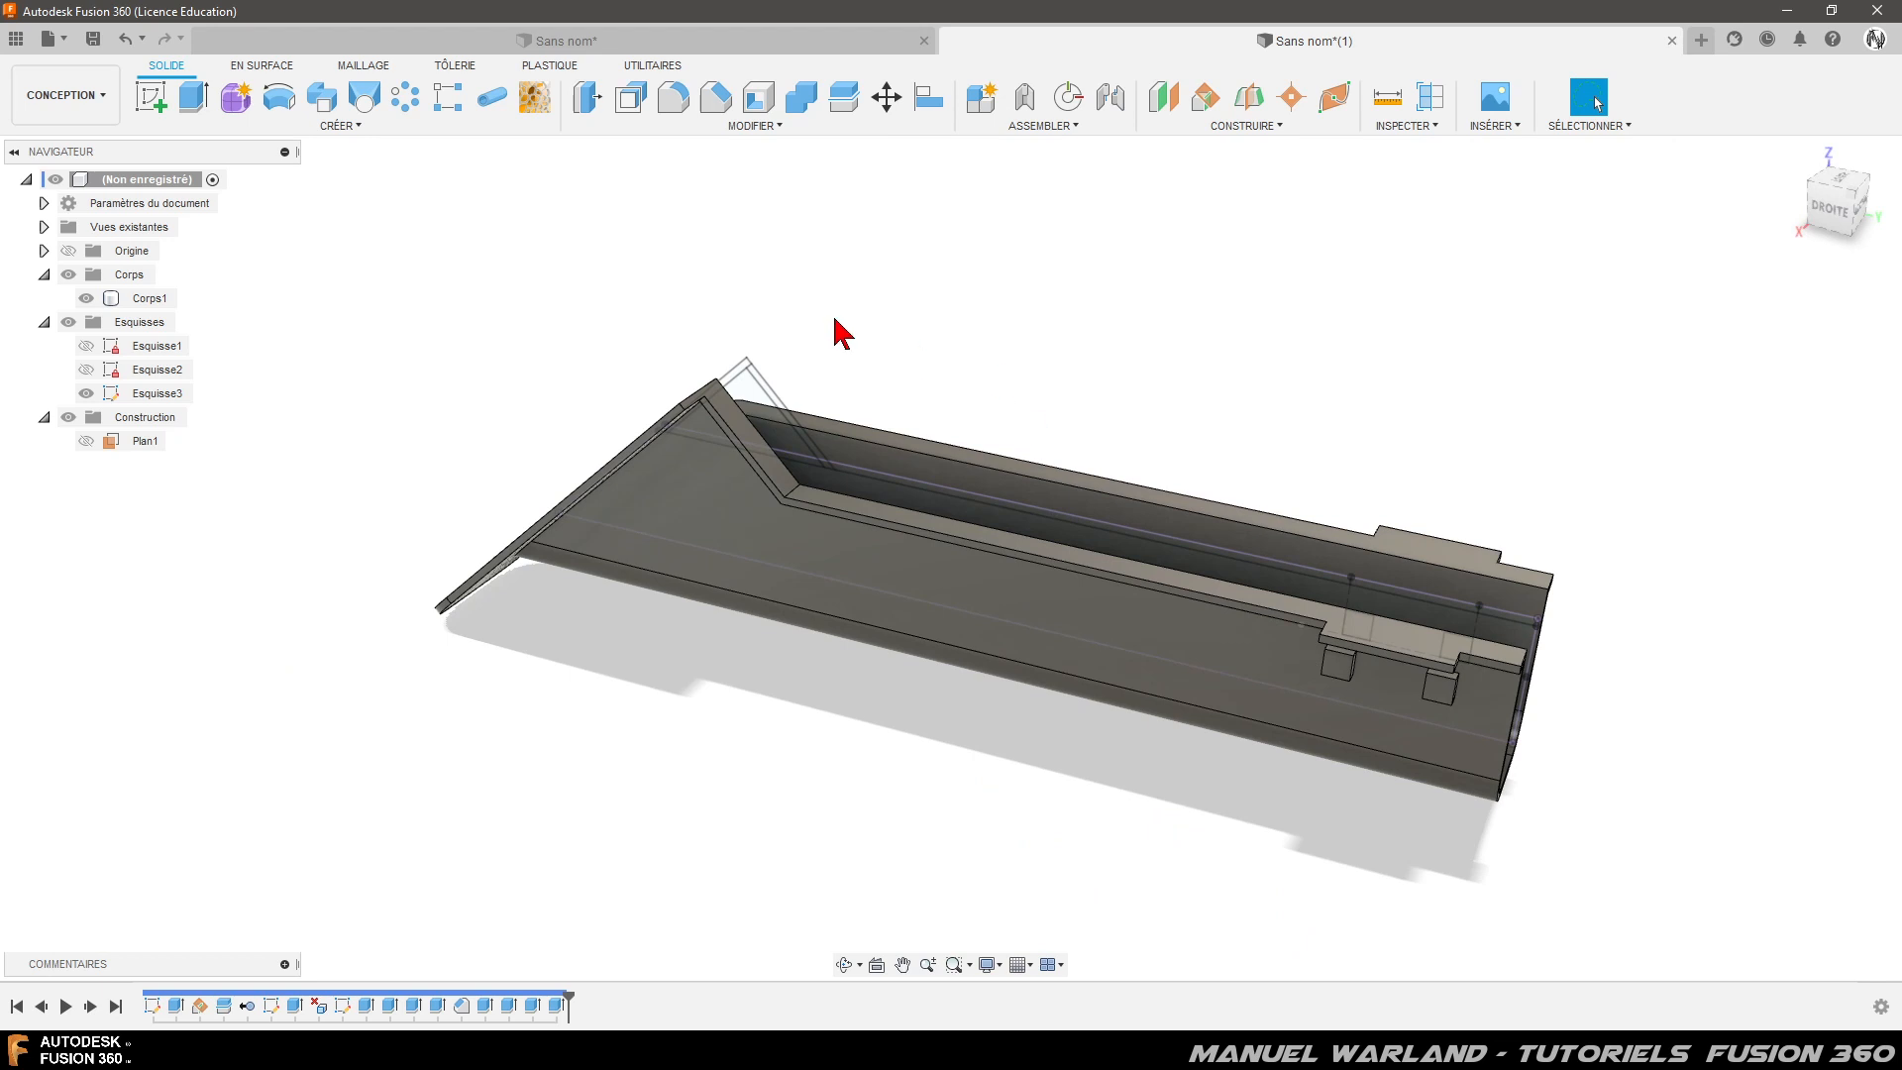
{"action": "left_click", "coordinate": [86, 393]}
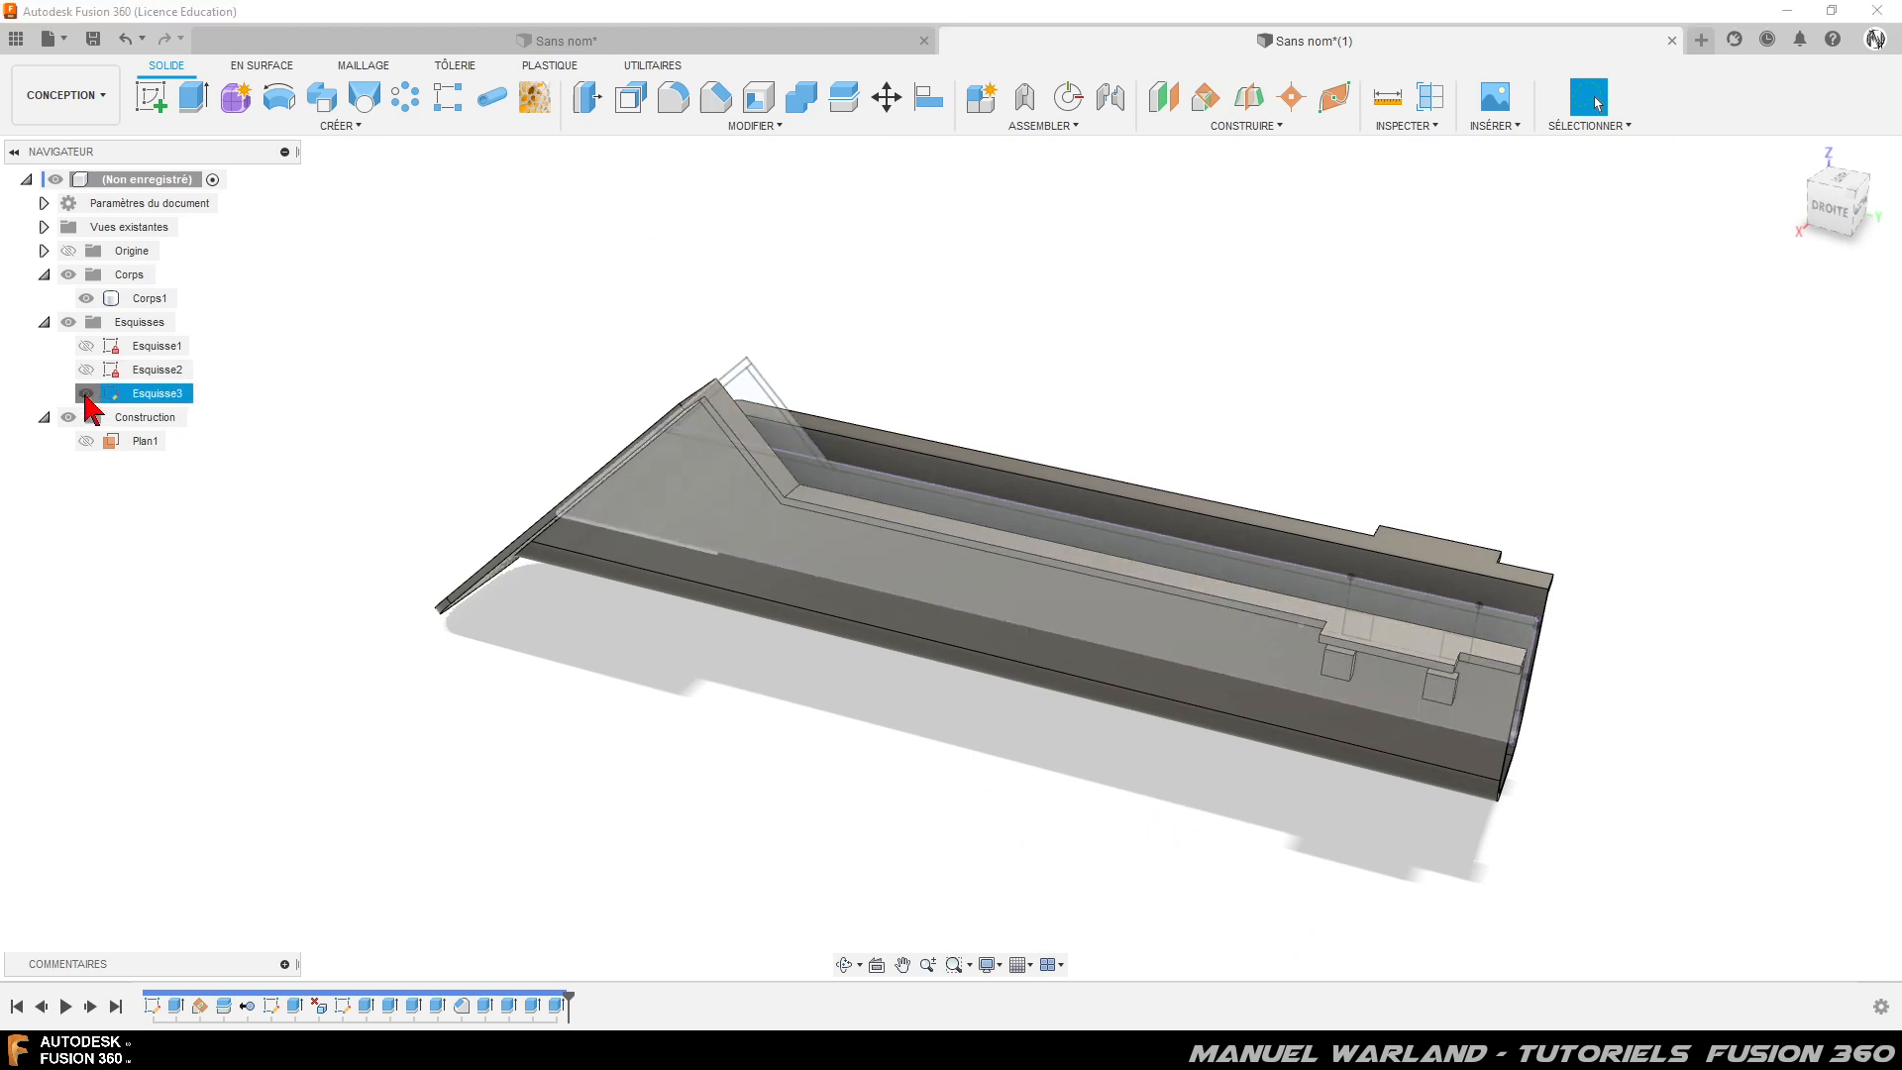
{"action": "left_click", "coordinate": [86, 393]}
- Create a sketch on the sloped end flange's outer face and project that face's outline into it
{"action": "left_click", "coordinate": [723, 573]}
{"action": "scroll", "coordinate": [855, 526], "scroll_direction": "up", "scroll_amount": 3}
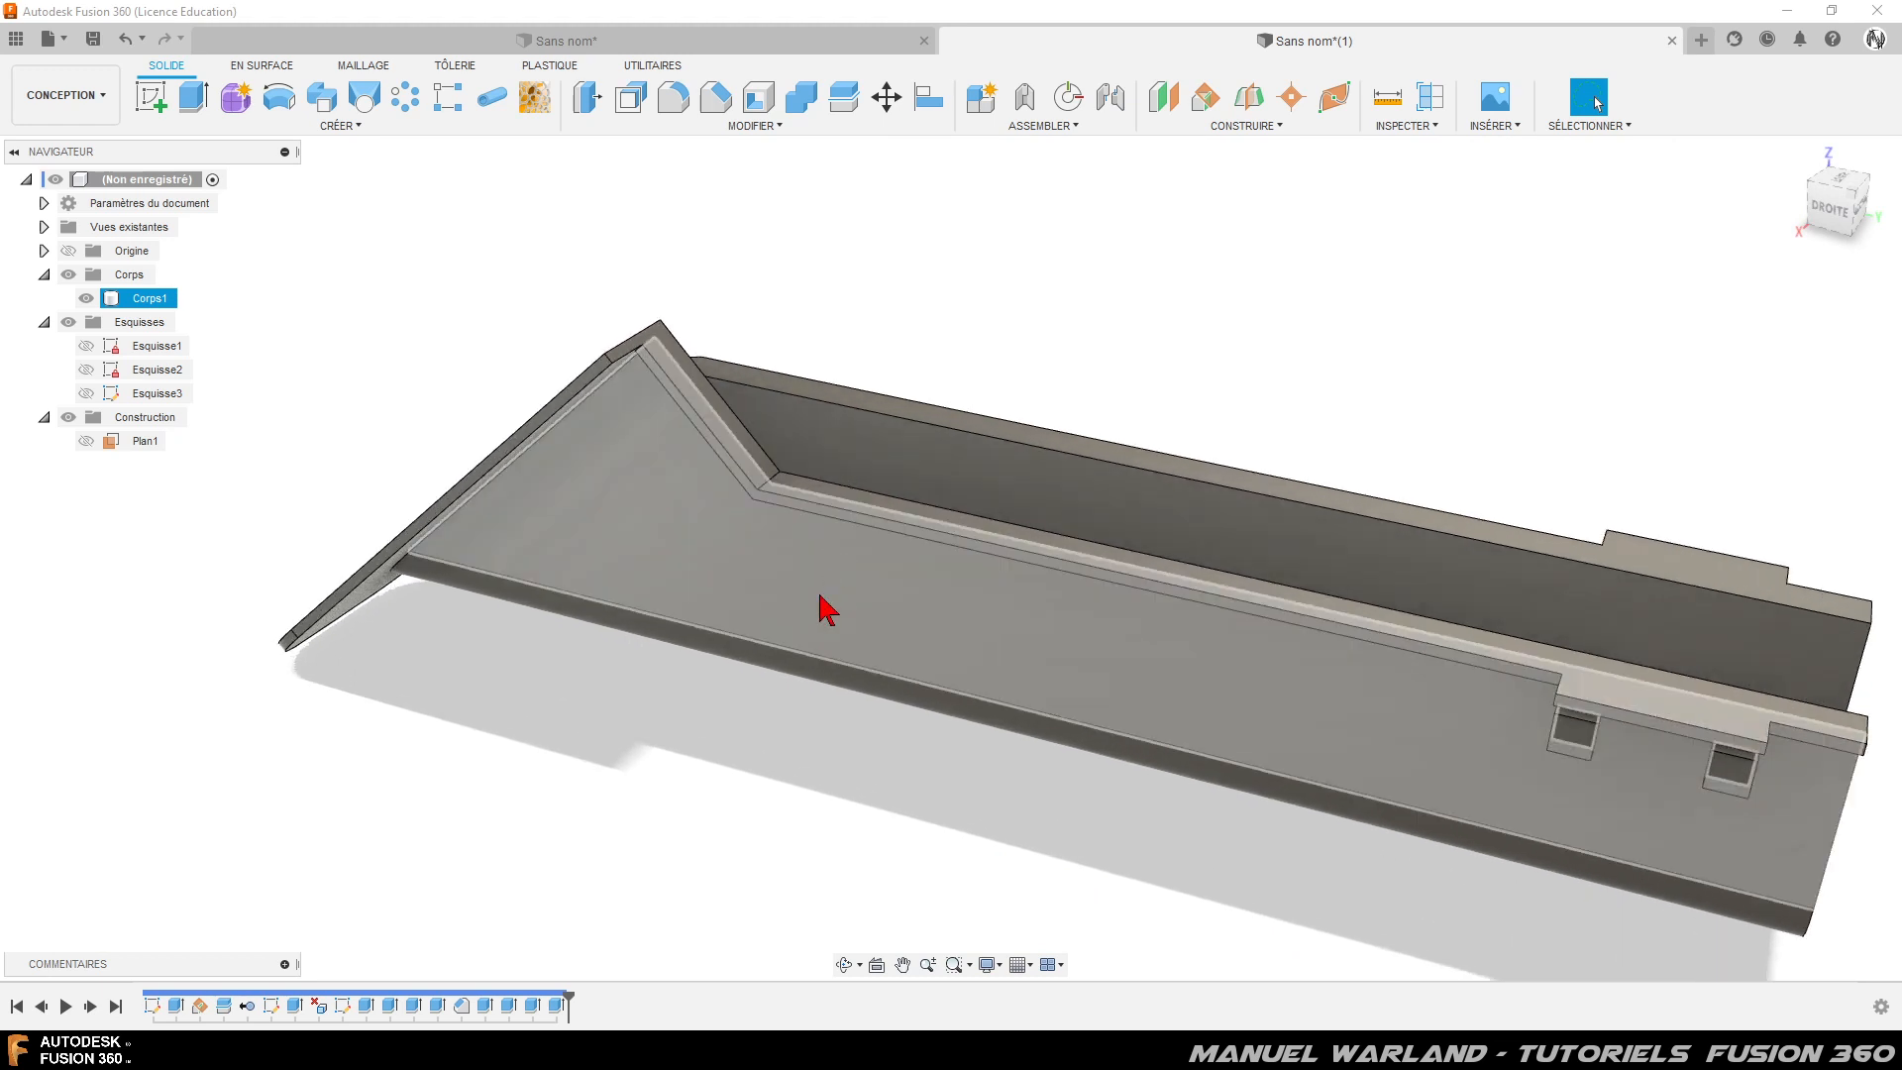
{"action": "mouse_move", "coordinate": [768, 488]}
{"action": "middle_mouse_down", "text": "shift"}
{"action": "mouse_move", "coordinate": [823, 433]}
{"action": "mouse_move", "coordinate": [773, 475]}
{"action": "mouse_move", "coordinate": [710, 619]}
{"action": "mouse_move", "coordinate": [730, 616]}
{"action": "middle_mouse_up", "text": "shift"}
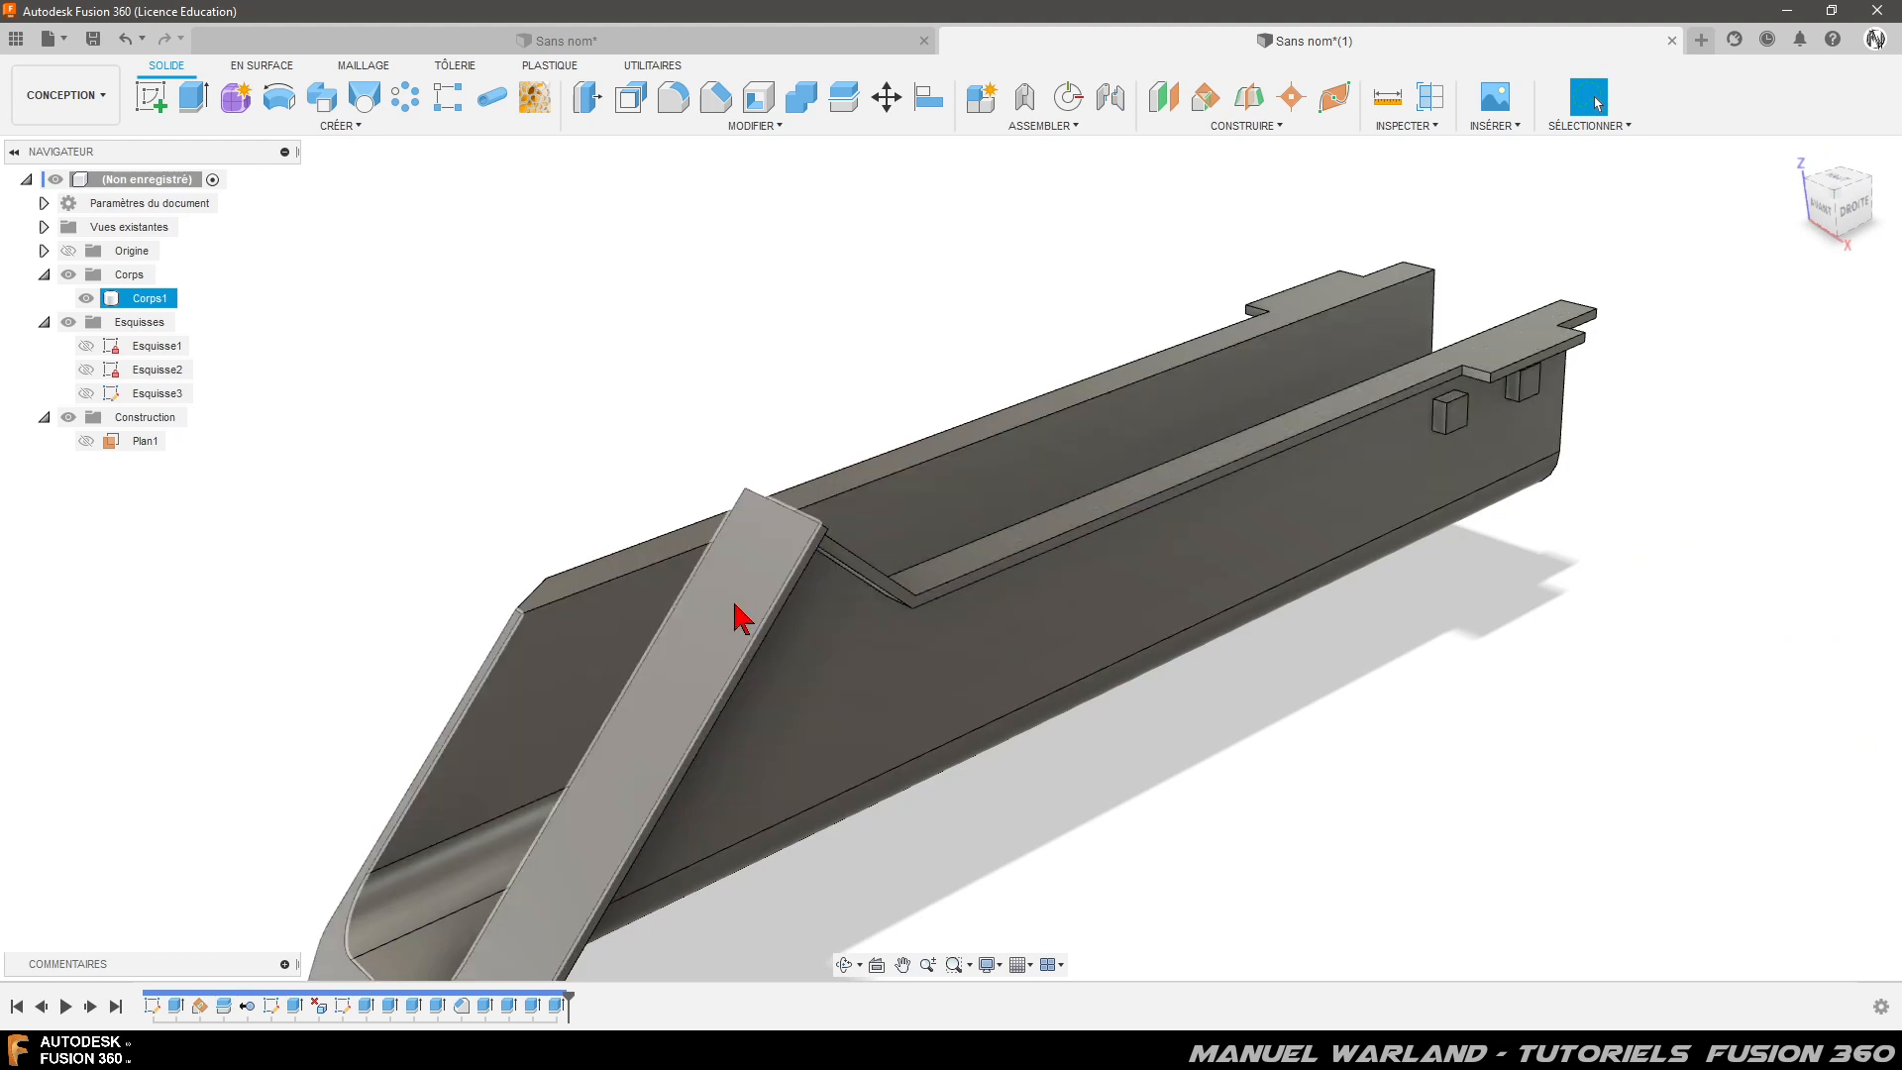
{"action": "left_click", "coordinate": [773, 535]}
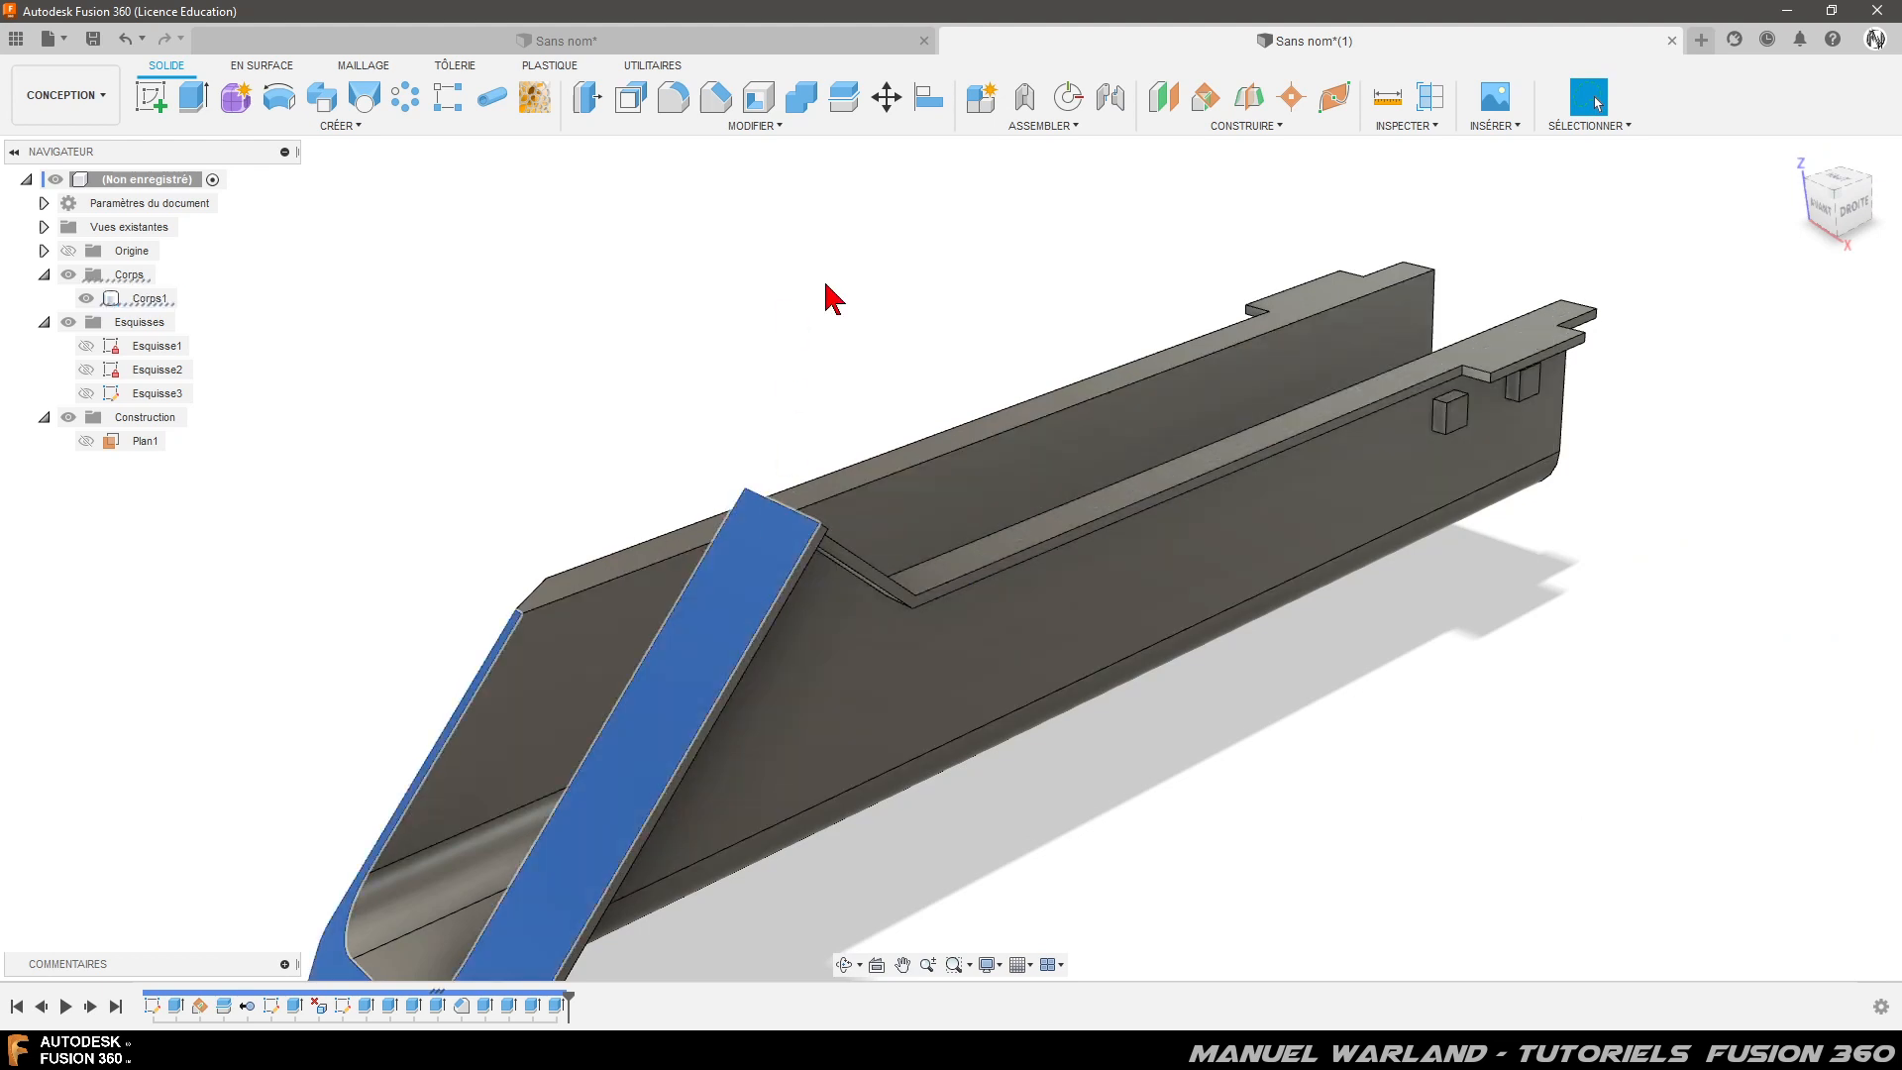
{"action": "left_click", "coordinate": [148, 98]}
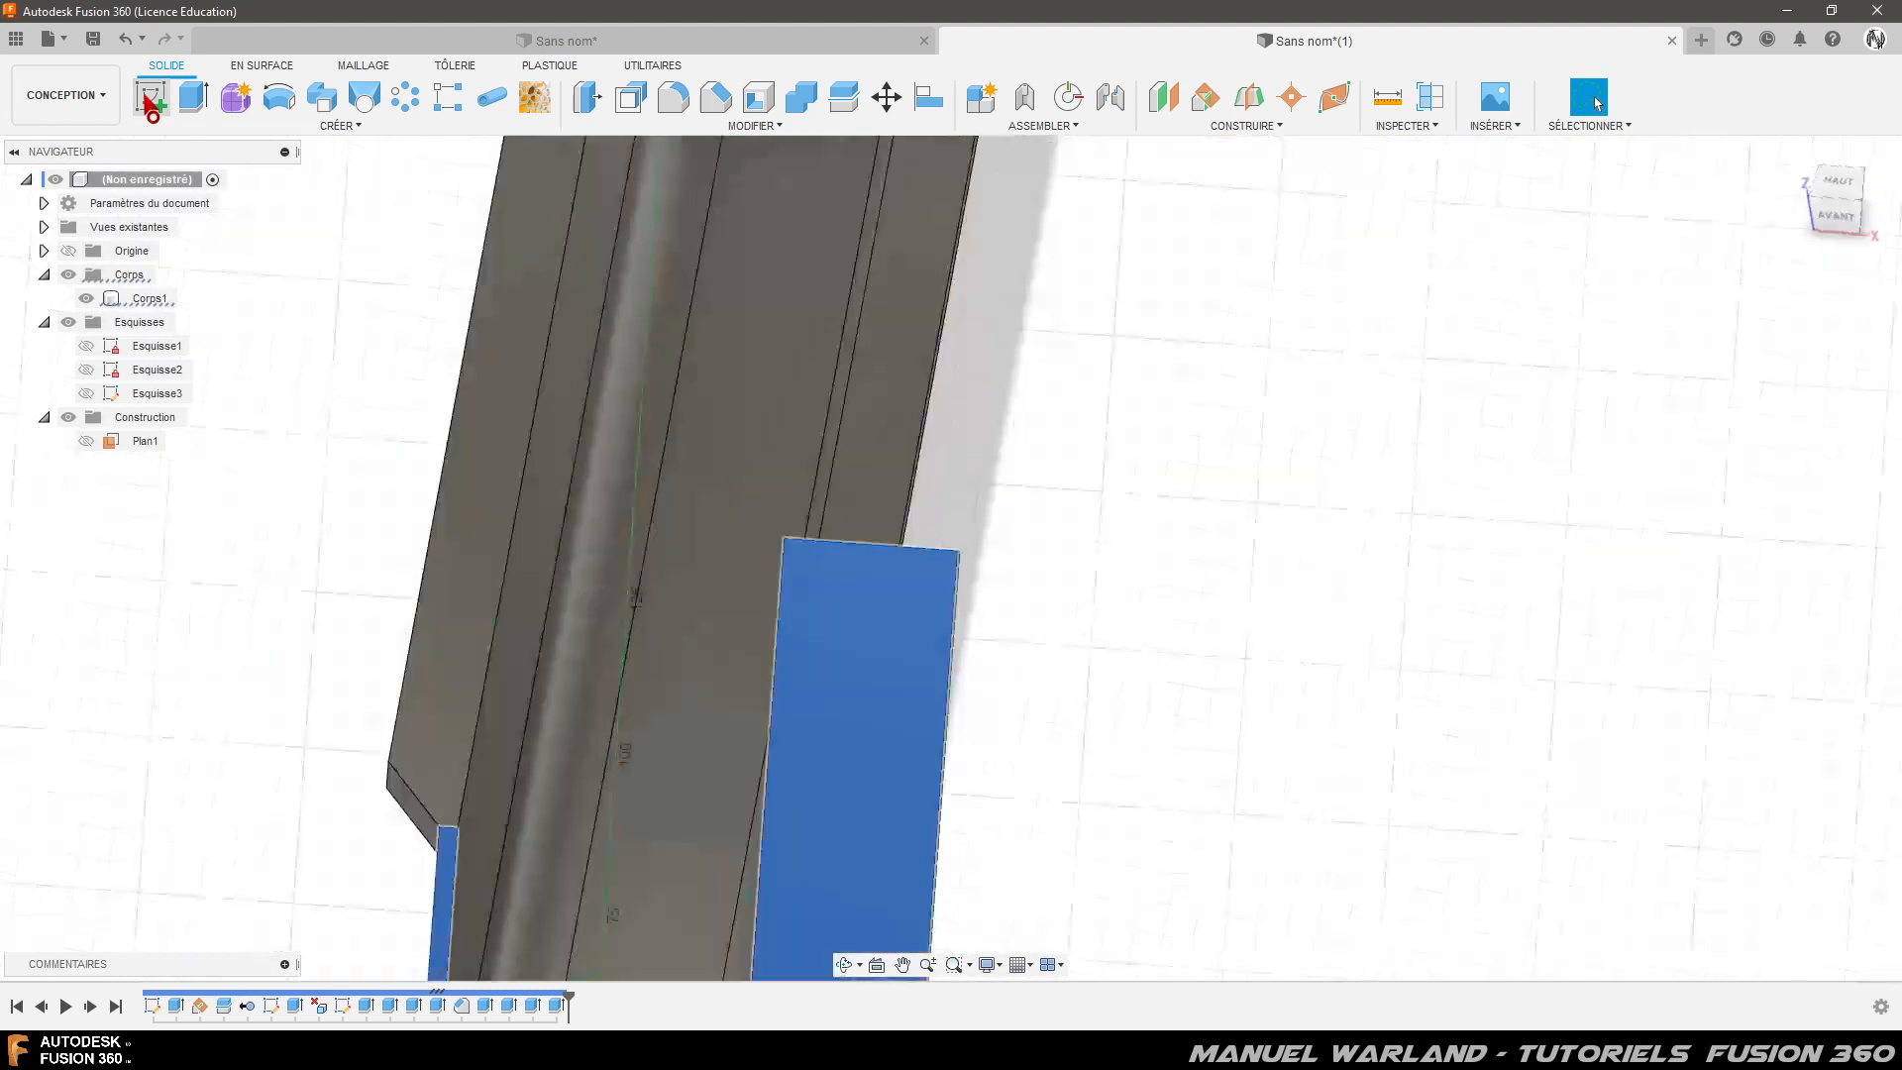
{"action": "scroll", "coordinate": [1143, 238], "scroll_direction": "down", "scroll_amount": 3}
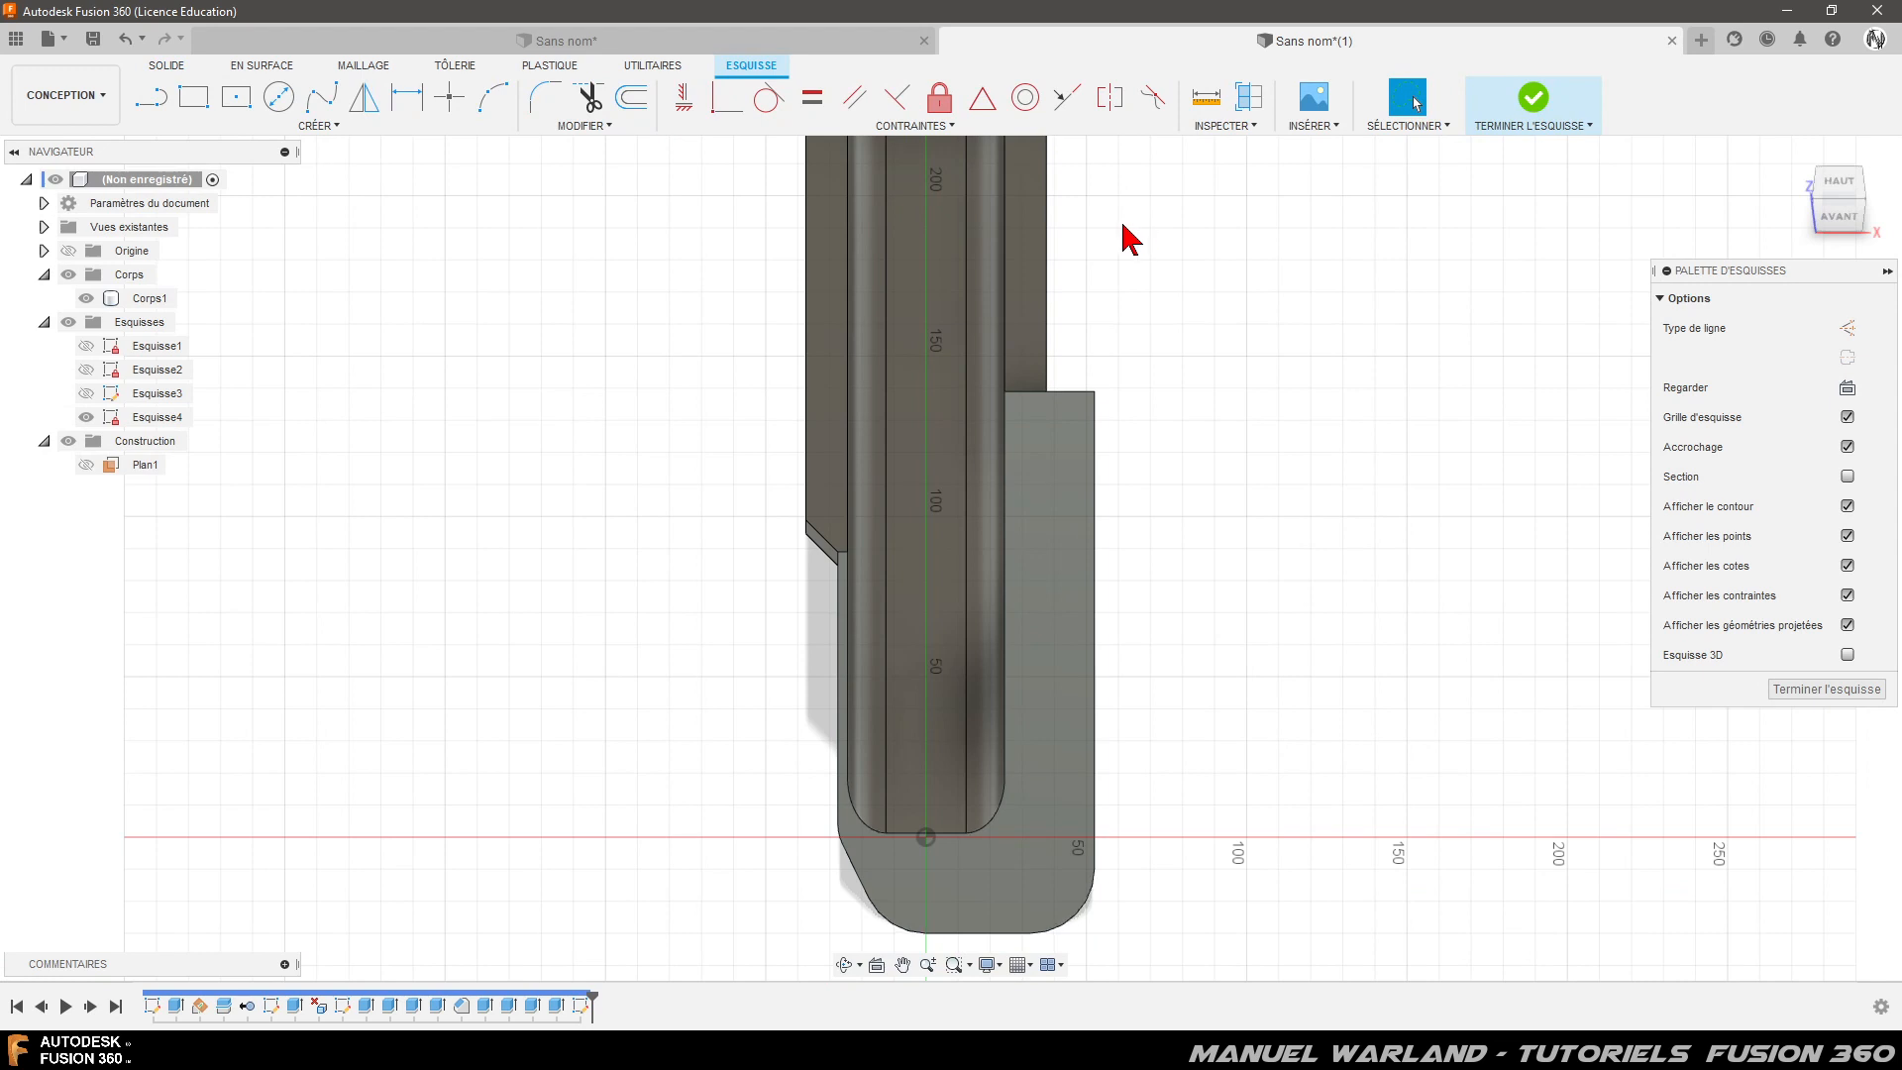
{"action": "key", "text": "p"}
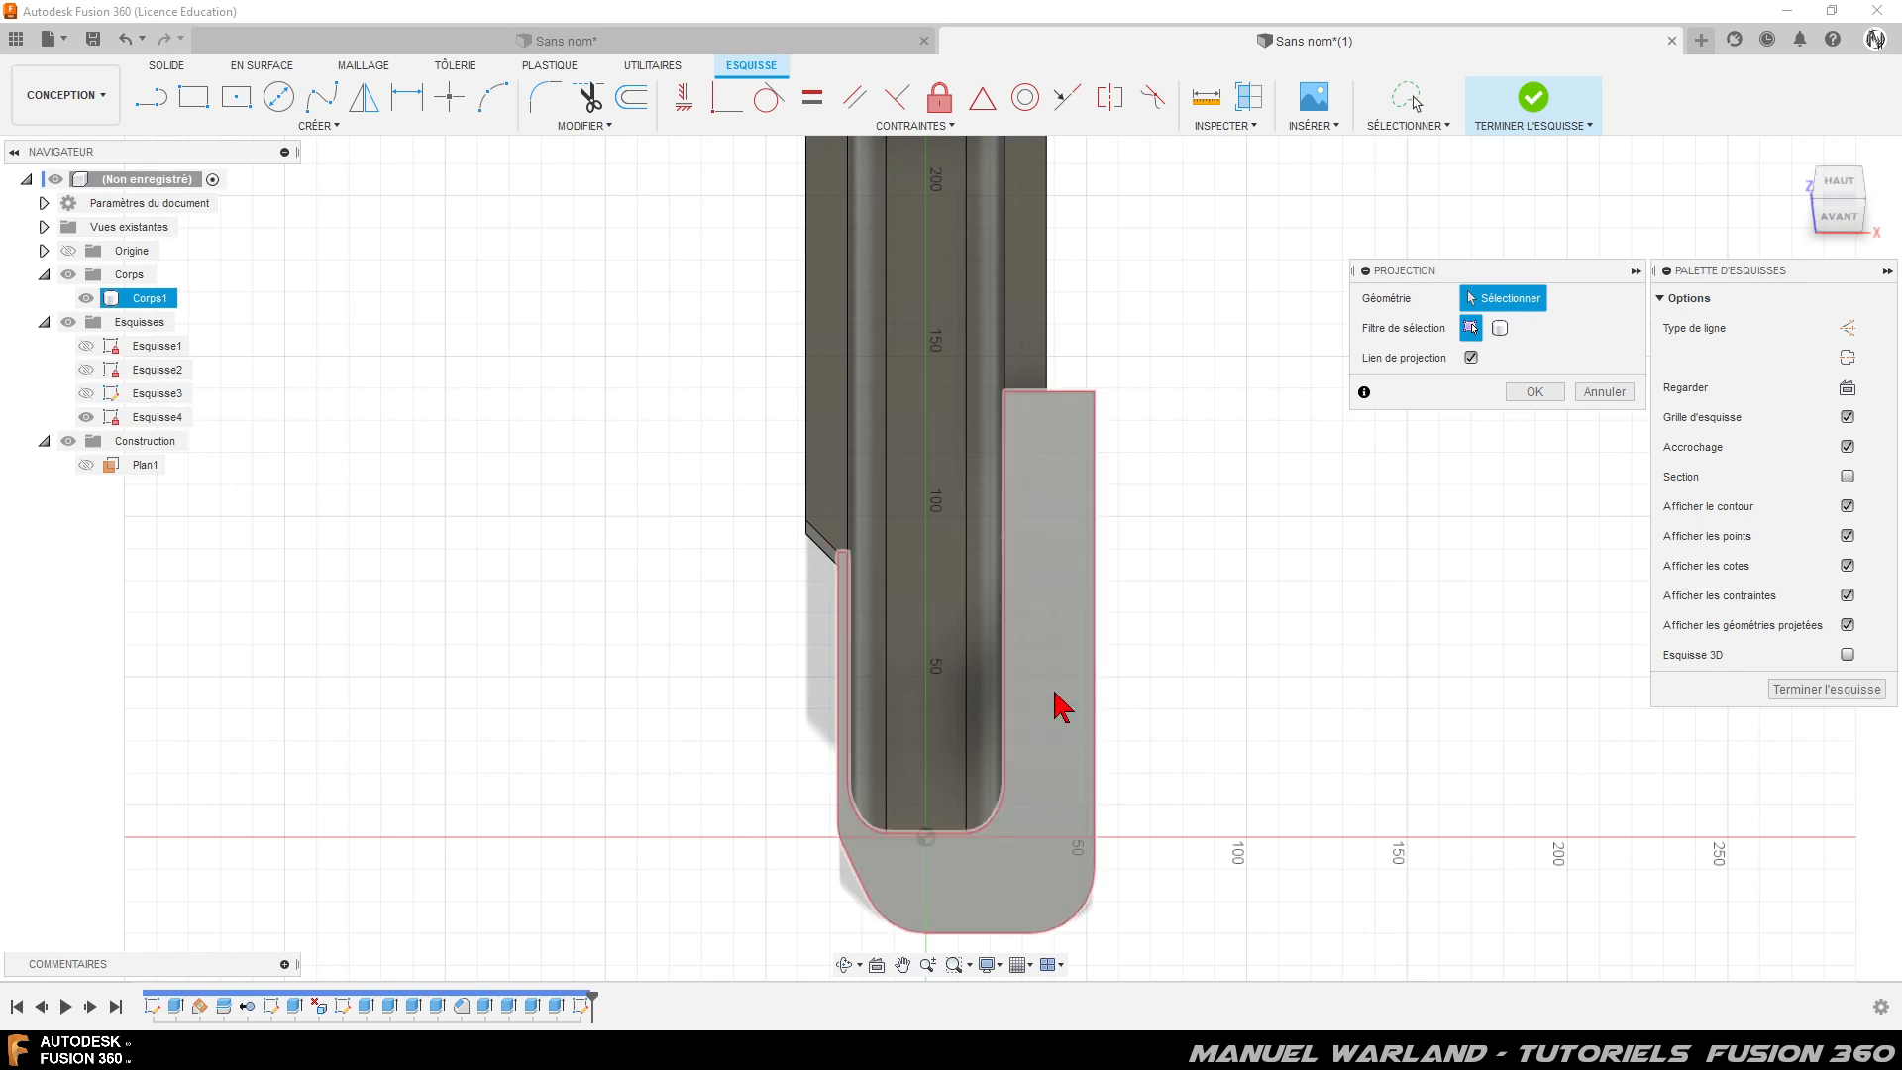
{"action": "left_click", "coordinate": [1057, 626]}
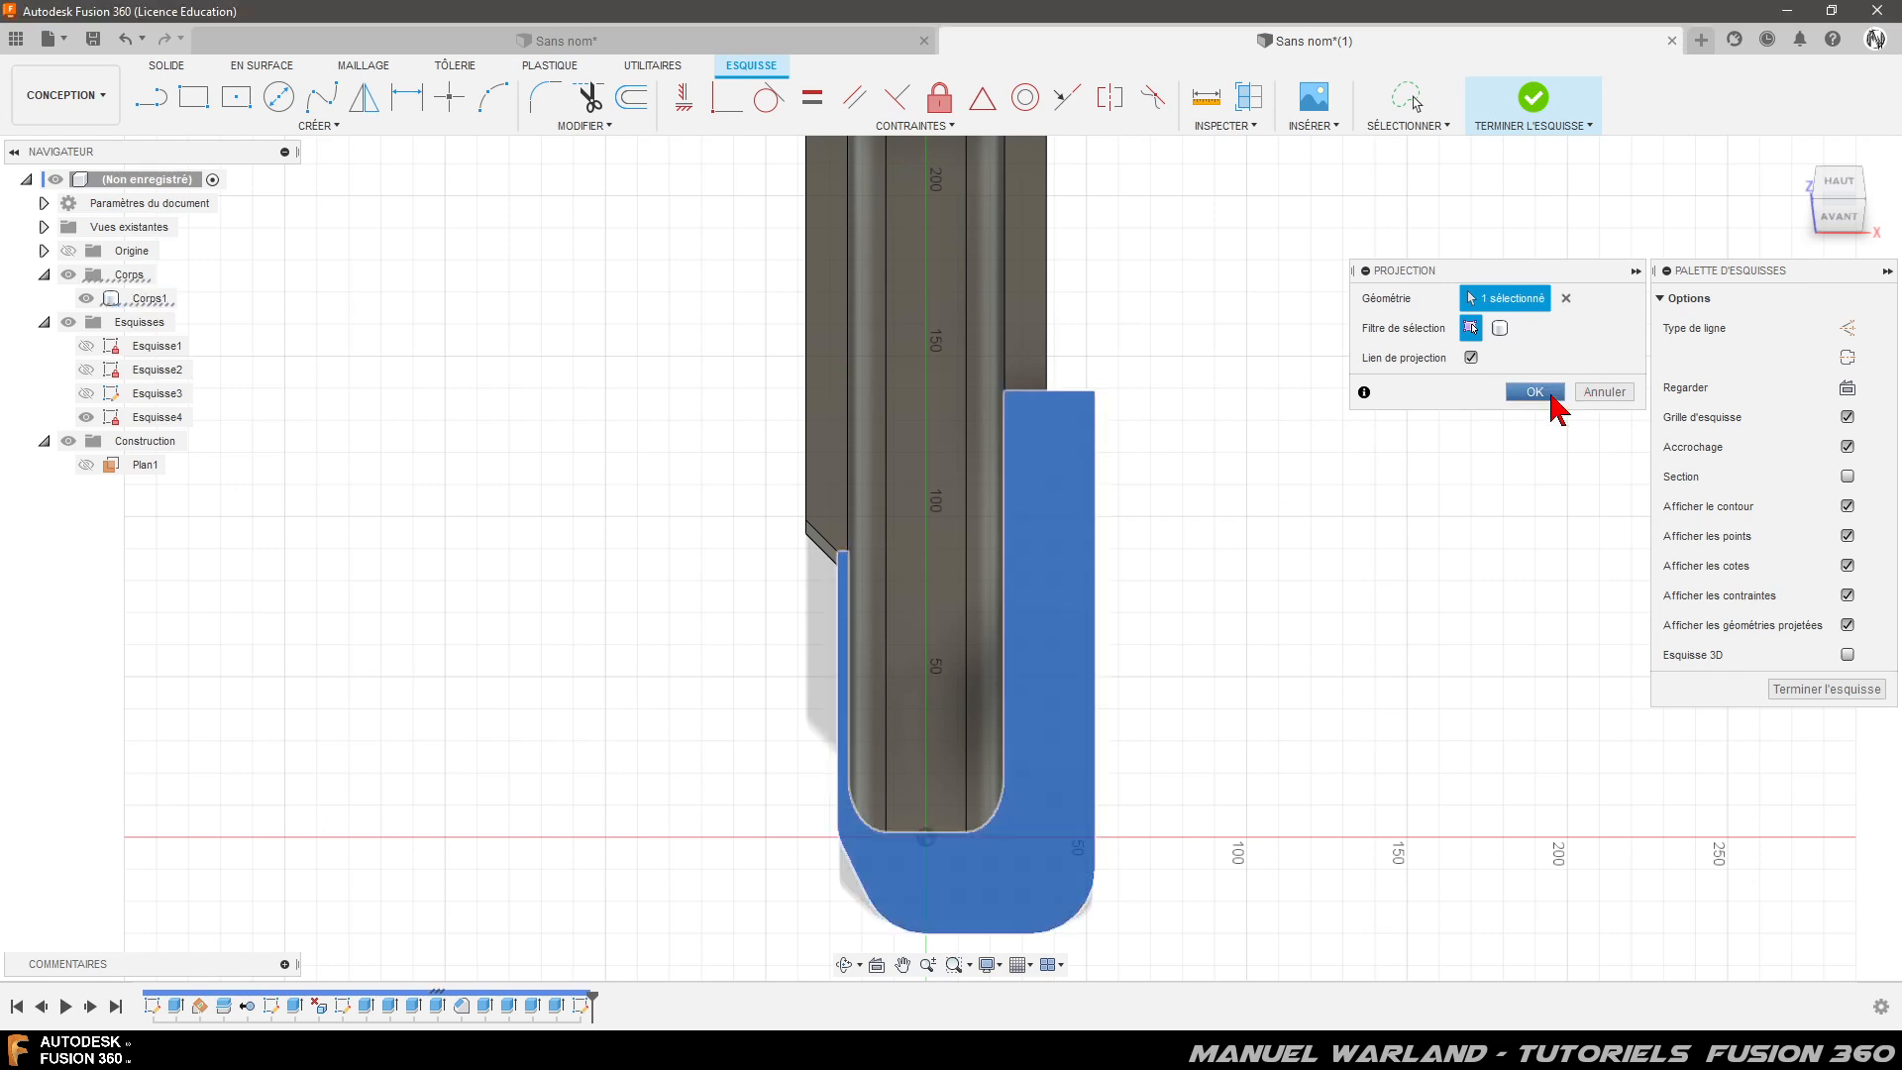
{"action": "left_click", "coordinate": [1534, 392]}
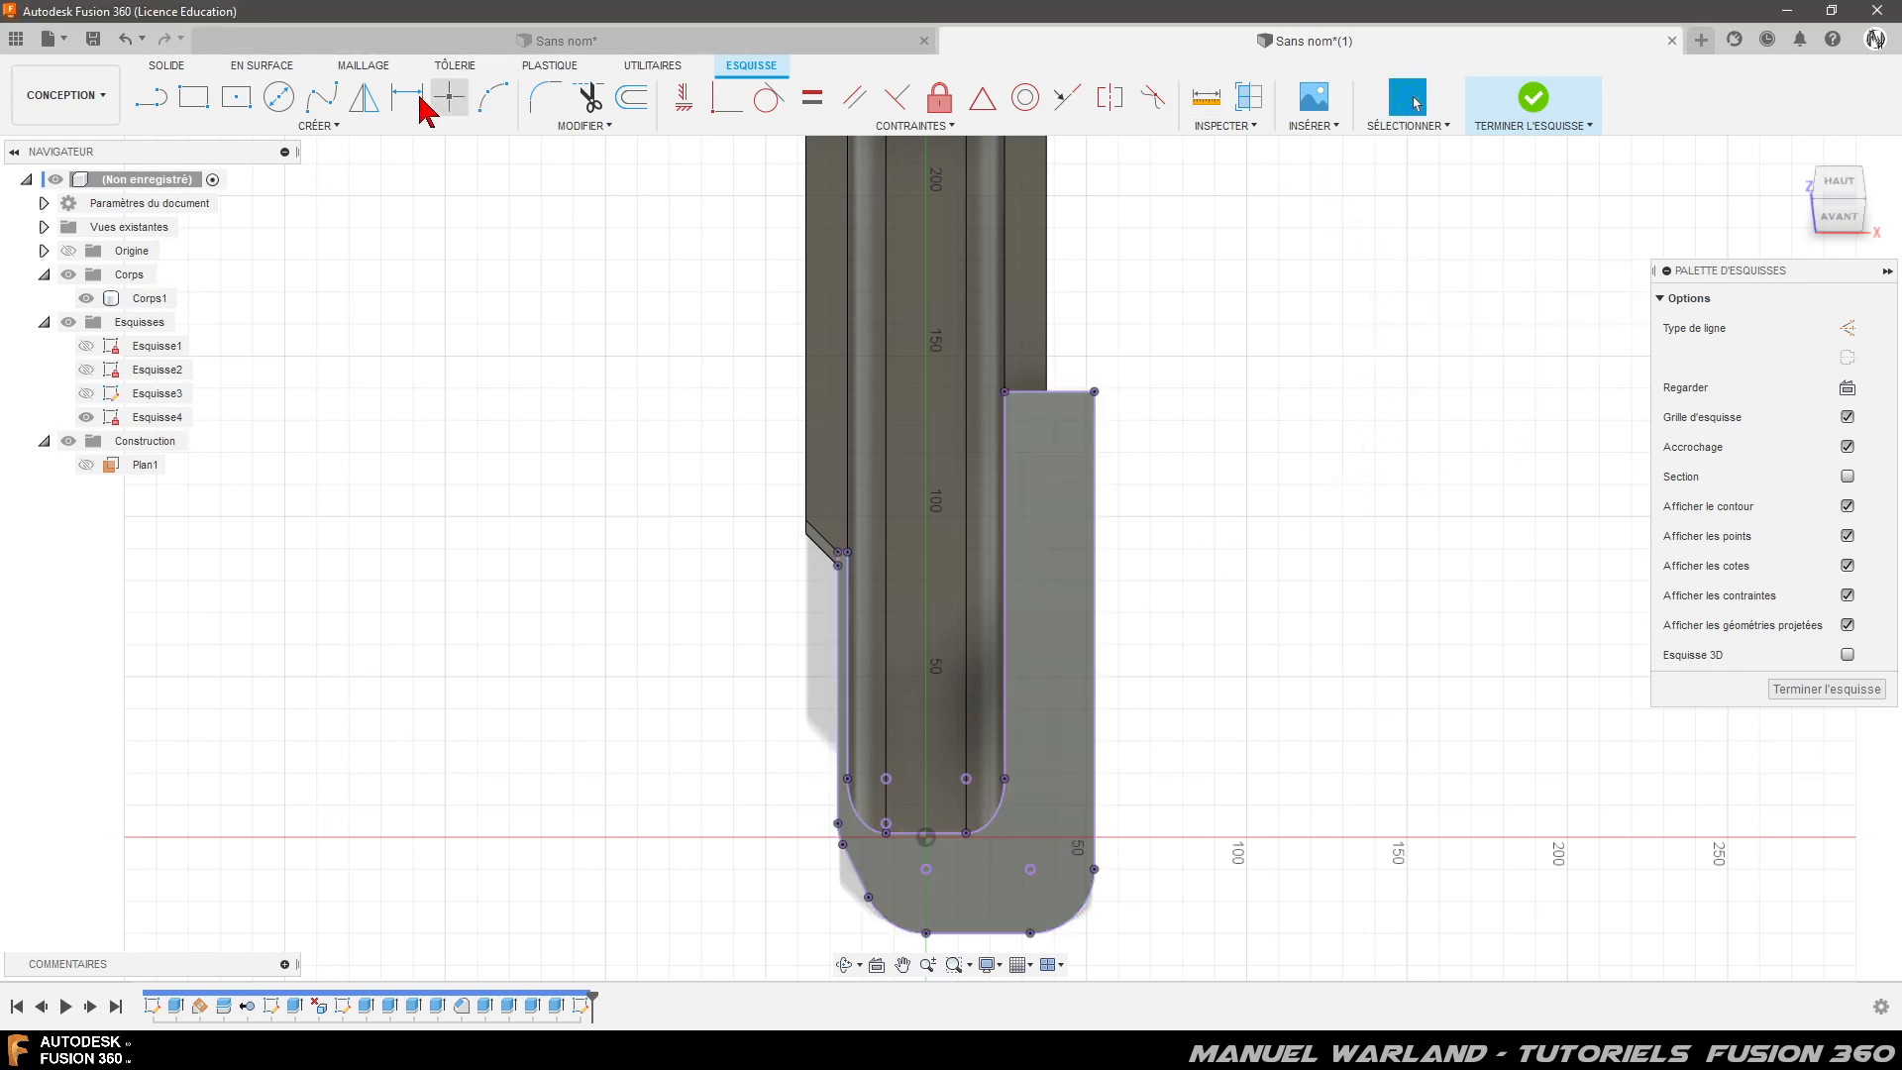
- Offset the long side, both rounded corners, the end edge and the slanted edge by -7.5 mm inward, with chain selection off
{"action": "left_click", "coordinate": [634, 115]}
{"action": "left_click", "coordinate": [1482, 328]}
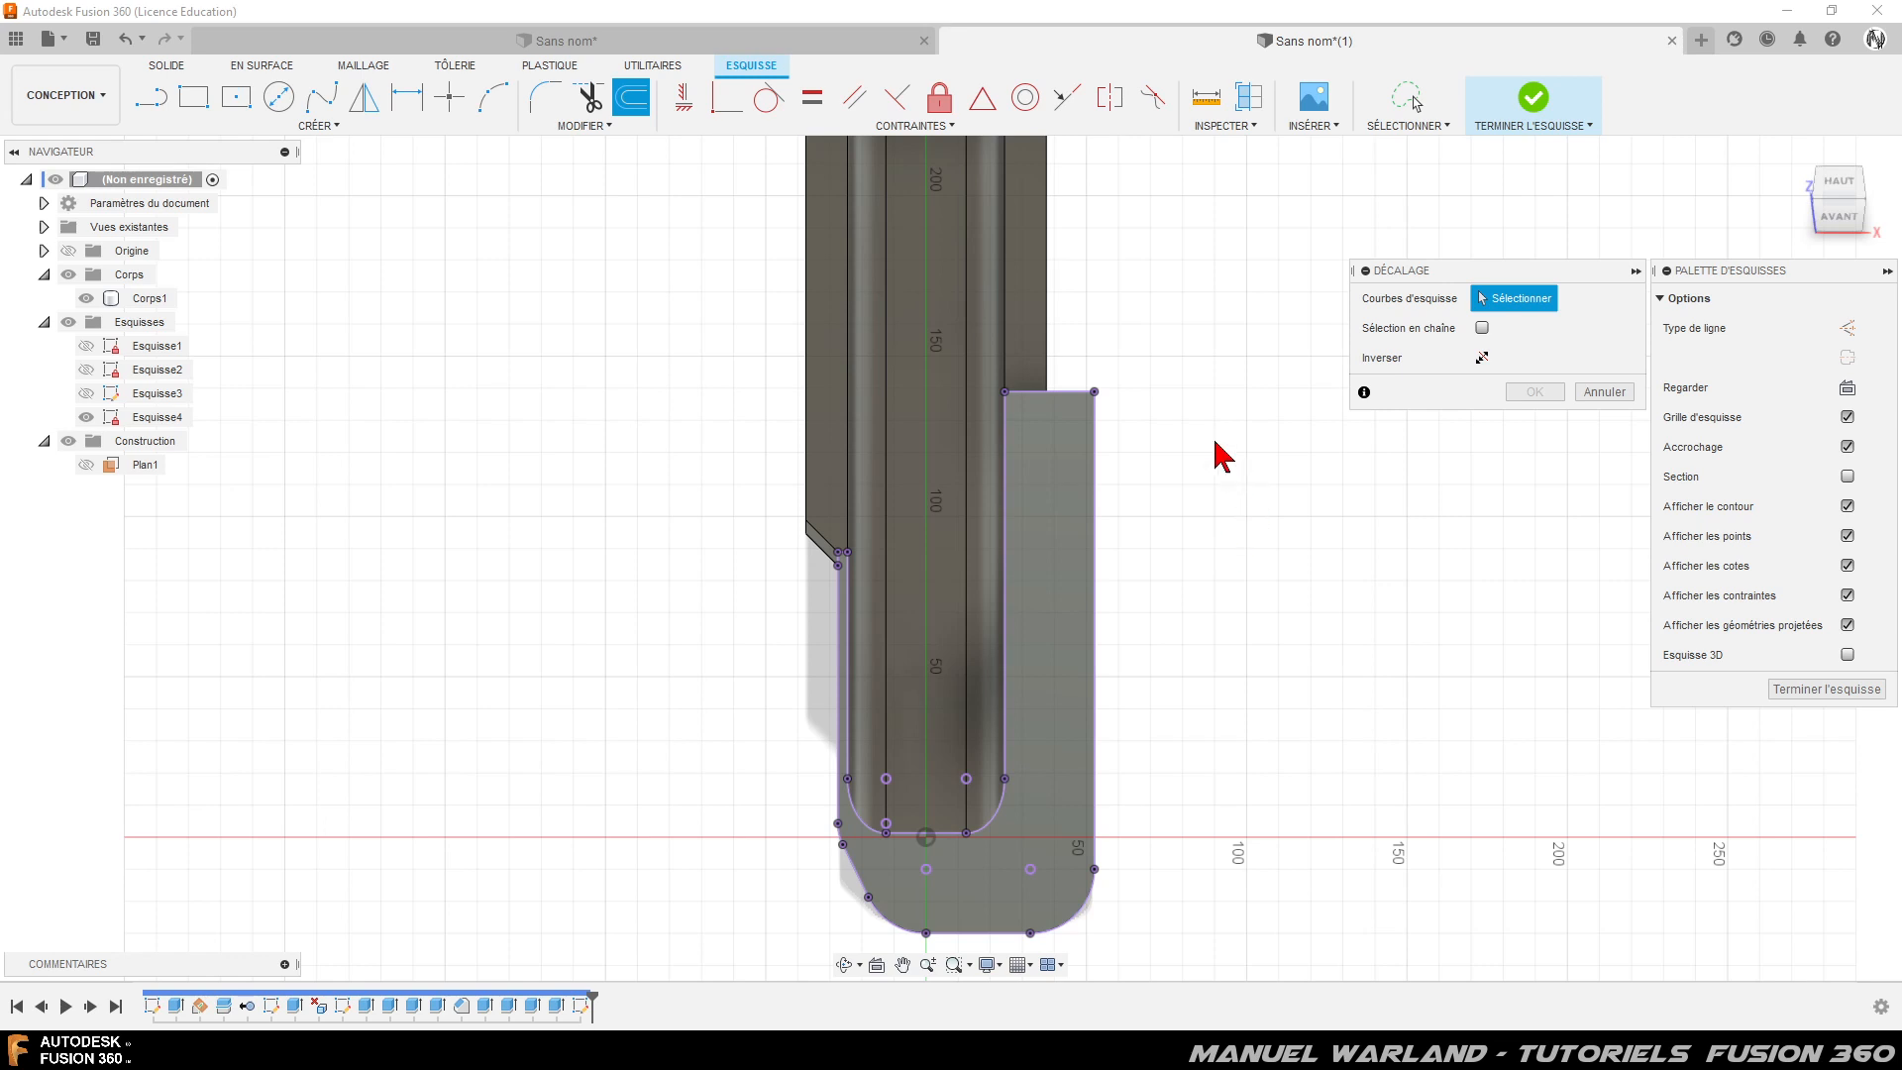
{"action": "left_click", "coordinate": [1097, 486]}
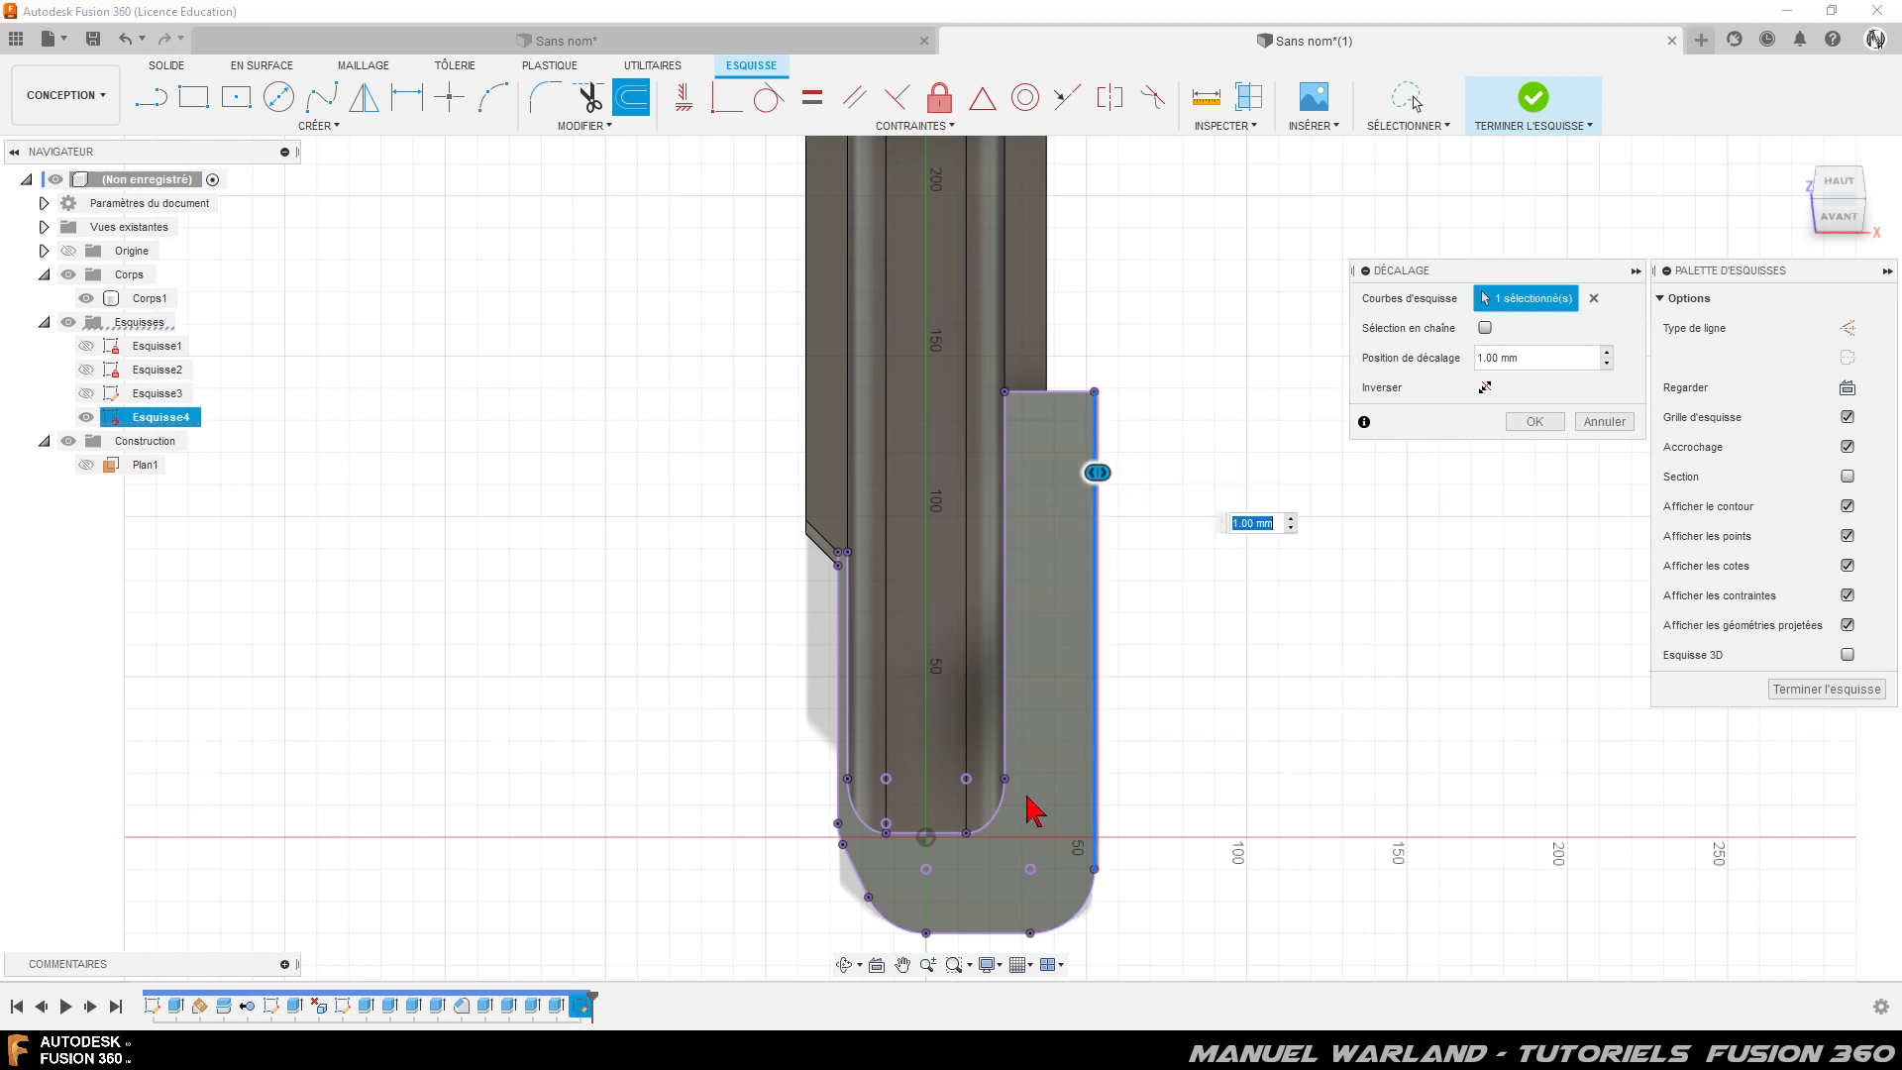
{"action": "left_click", "coordinate": [1083, 908]}
{"action": "left_click", "coordinate": [970, 933]}
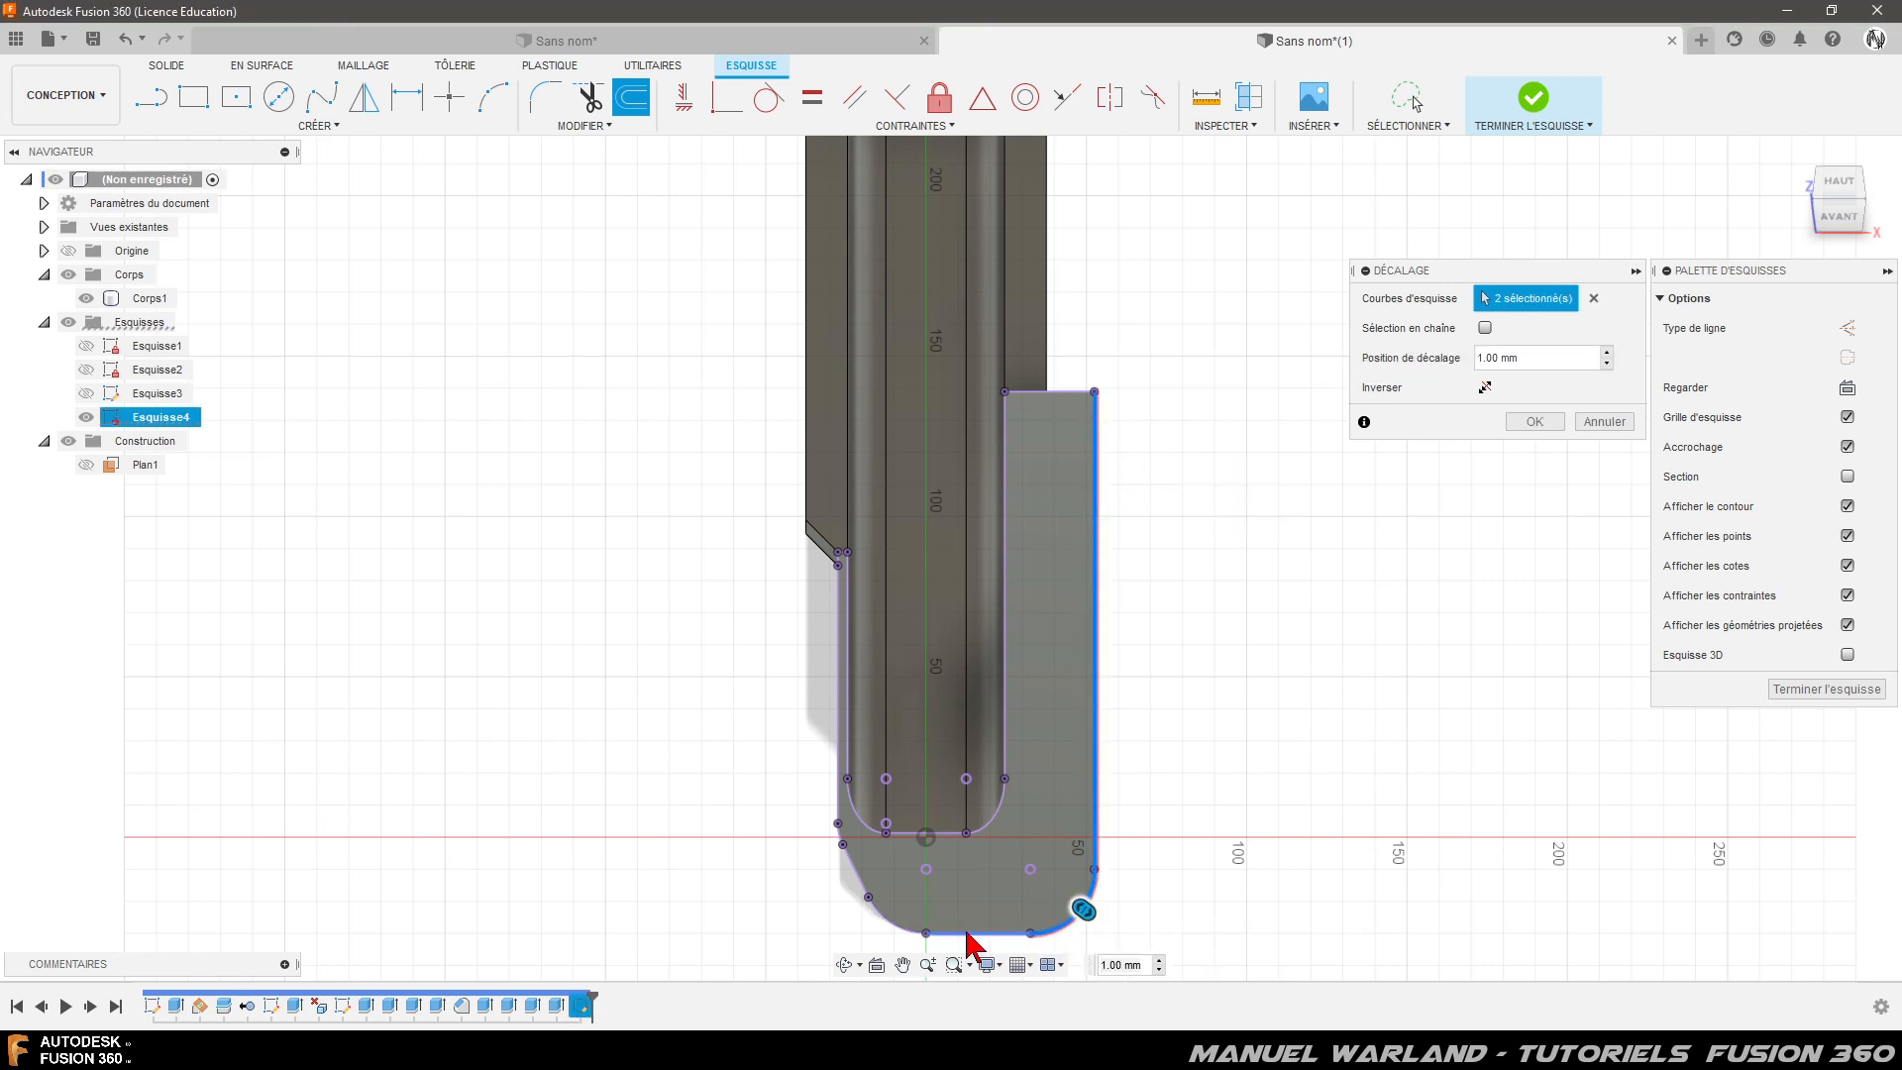
{"action": "left_click", "coordinate": [887, 920]}
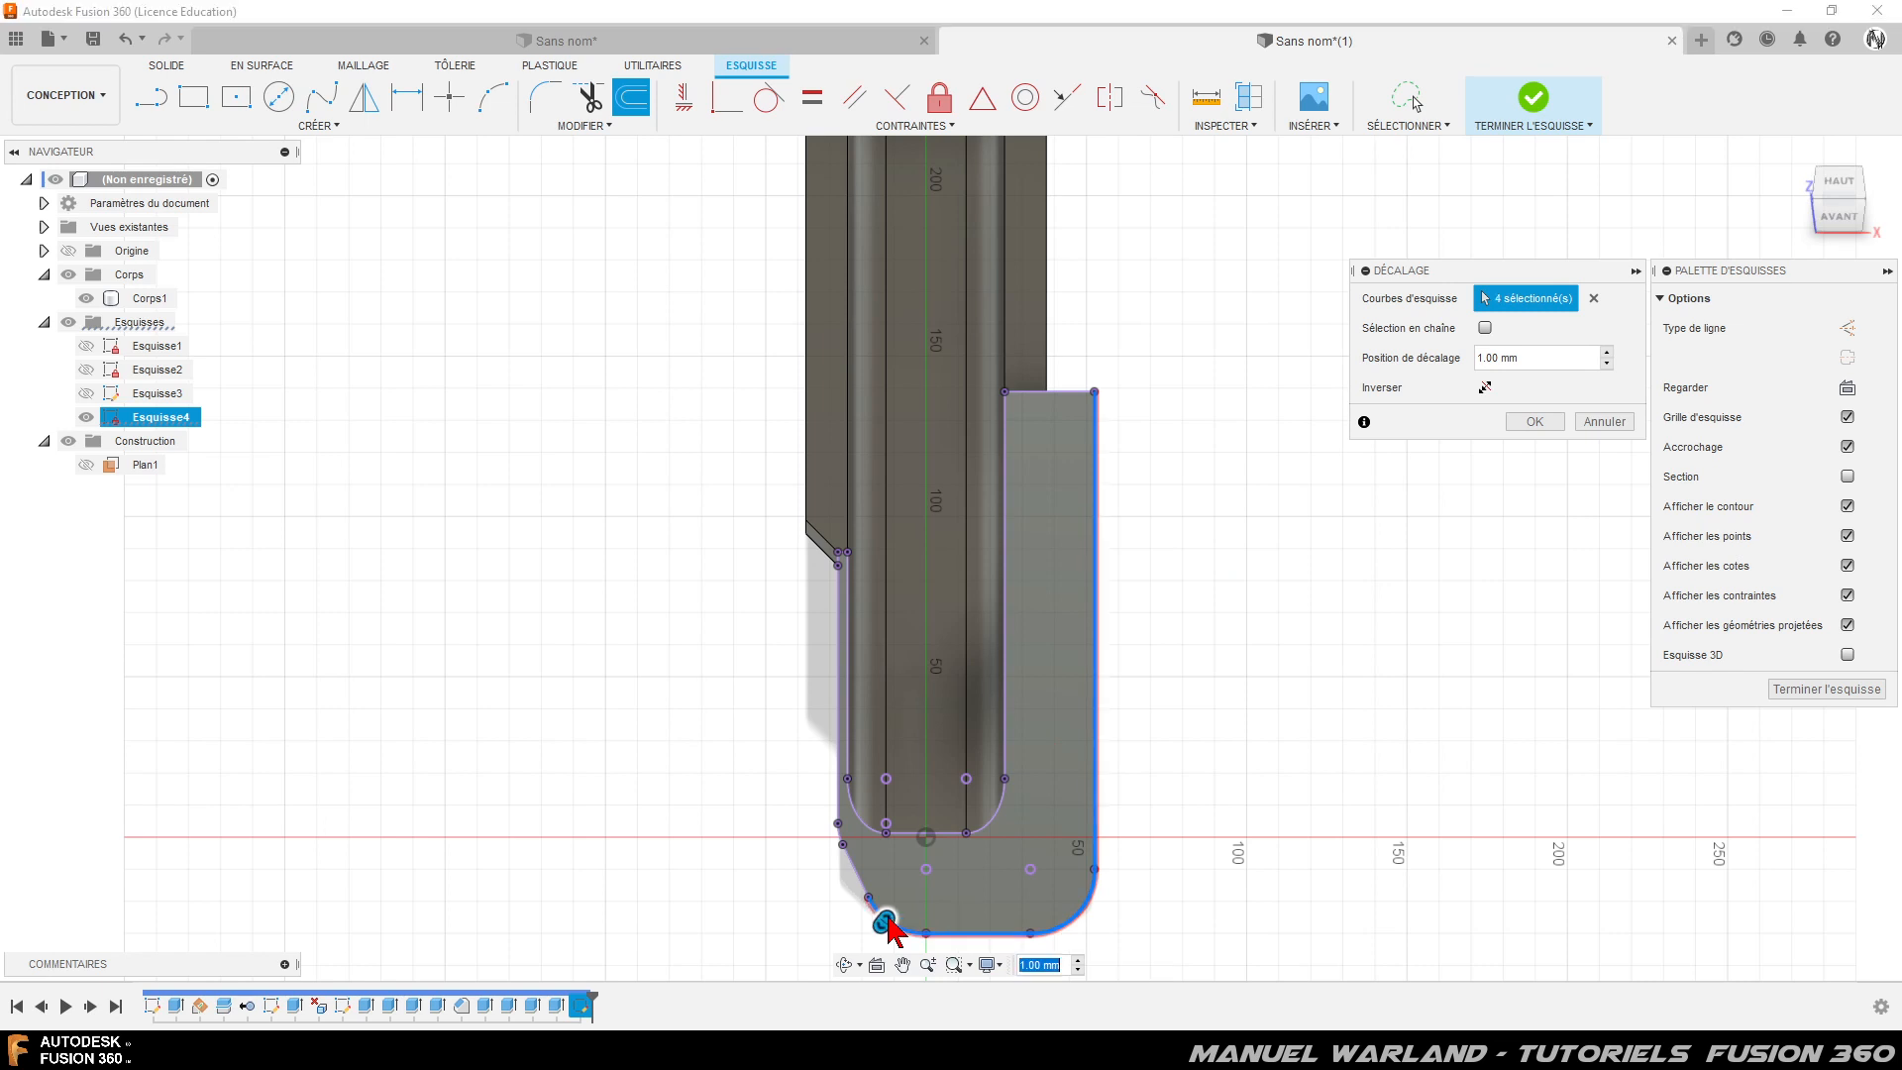
{"action": "left_click", "coordinate": [855, 871]}
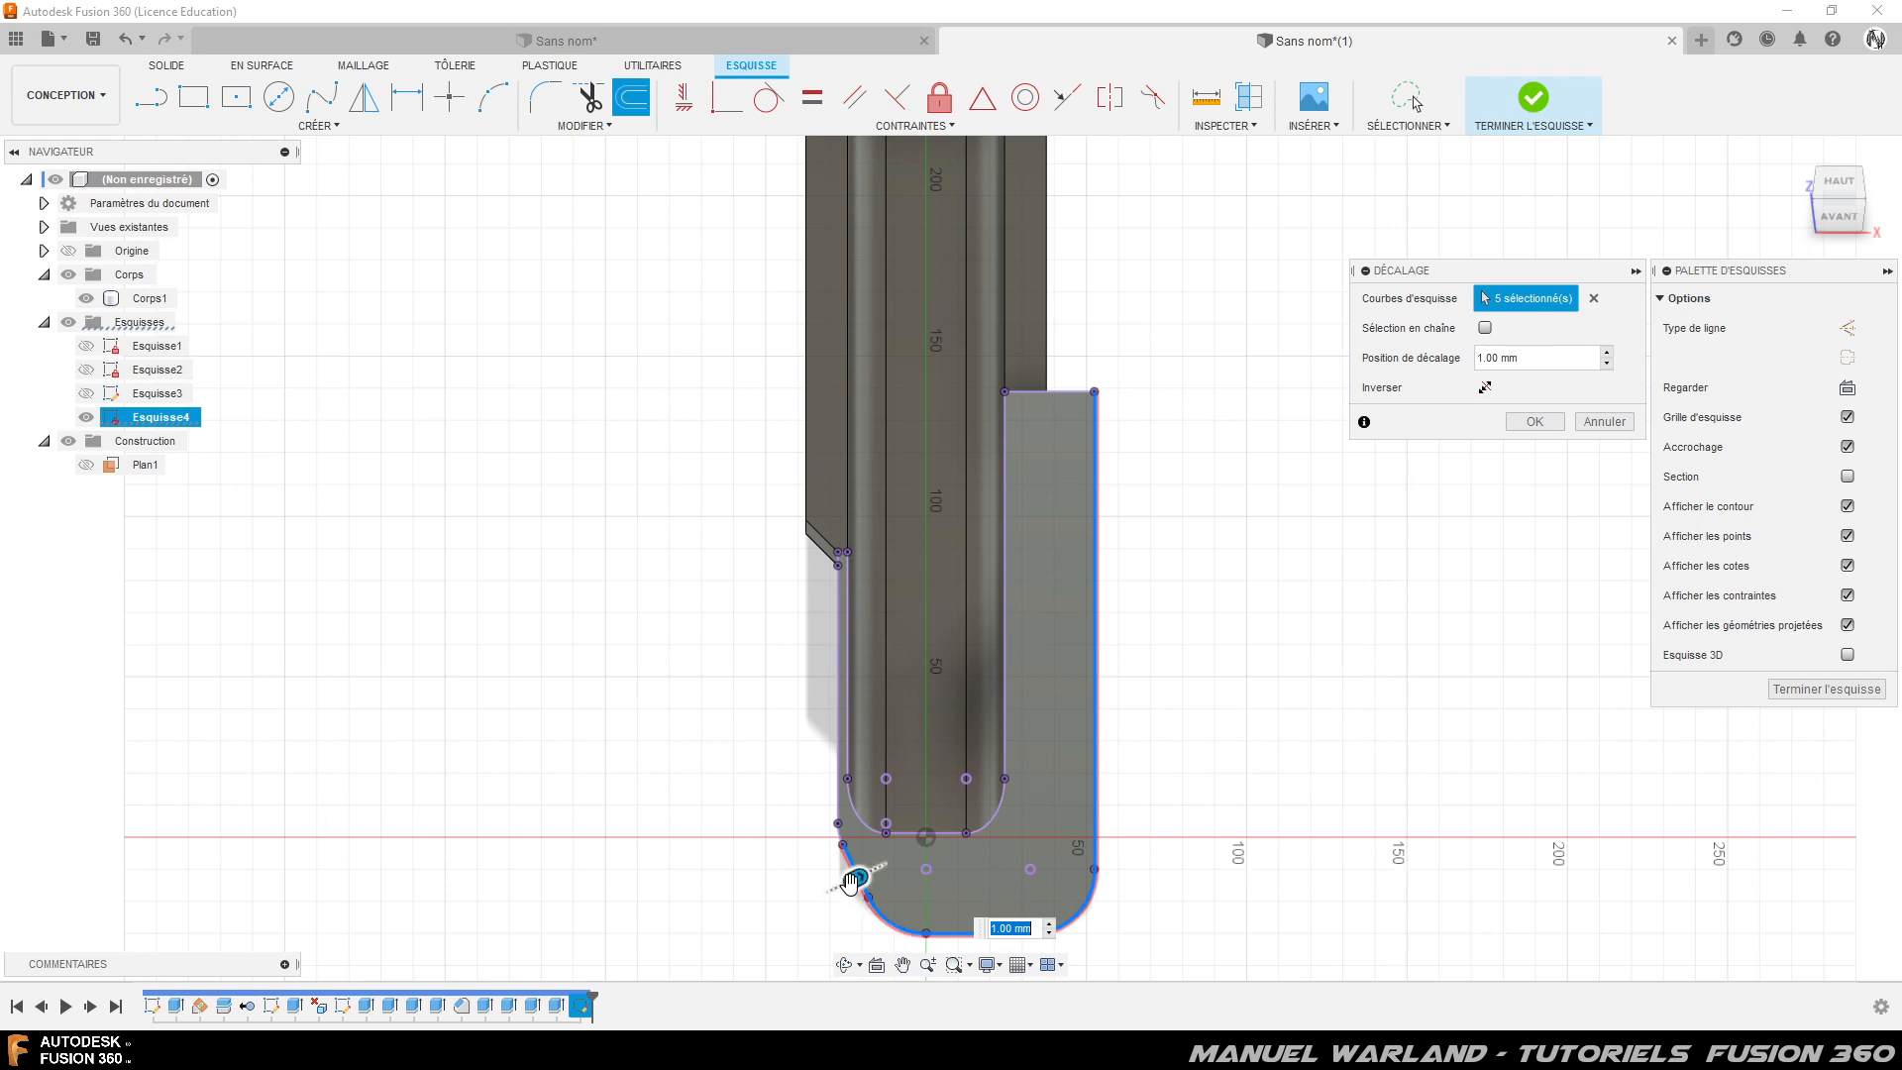
{"action": "left_click_drag", "start_coordinate": [852, 880], "coordinate": [867, 876]}
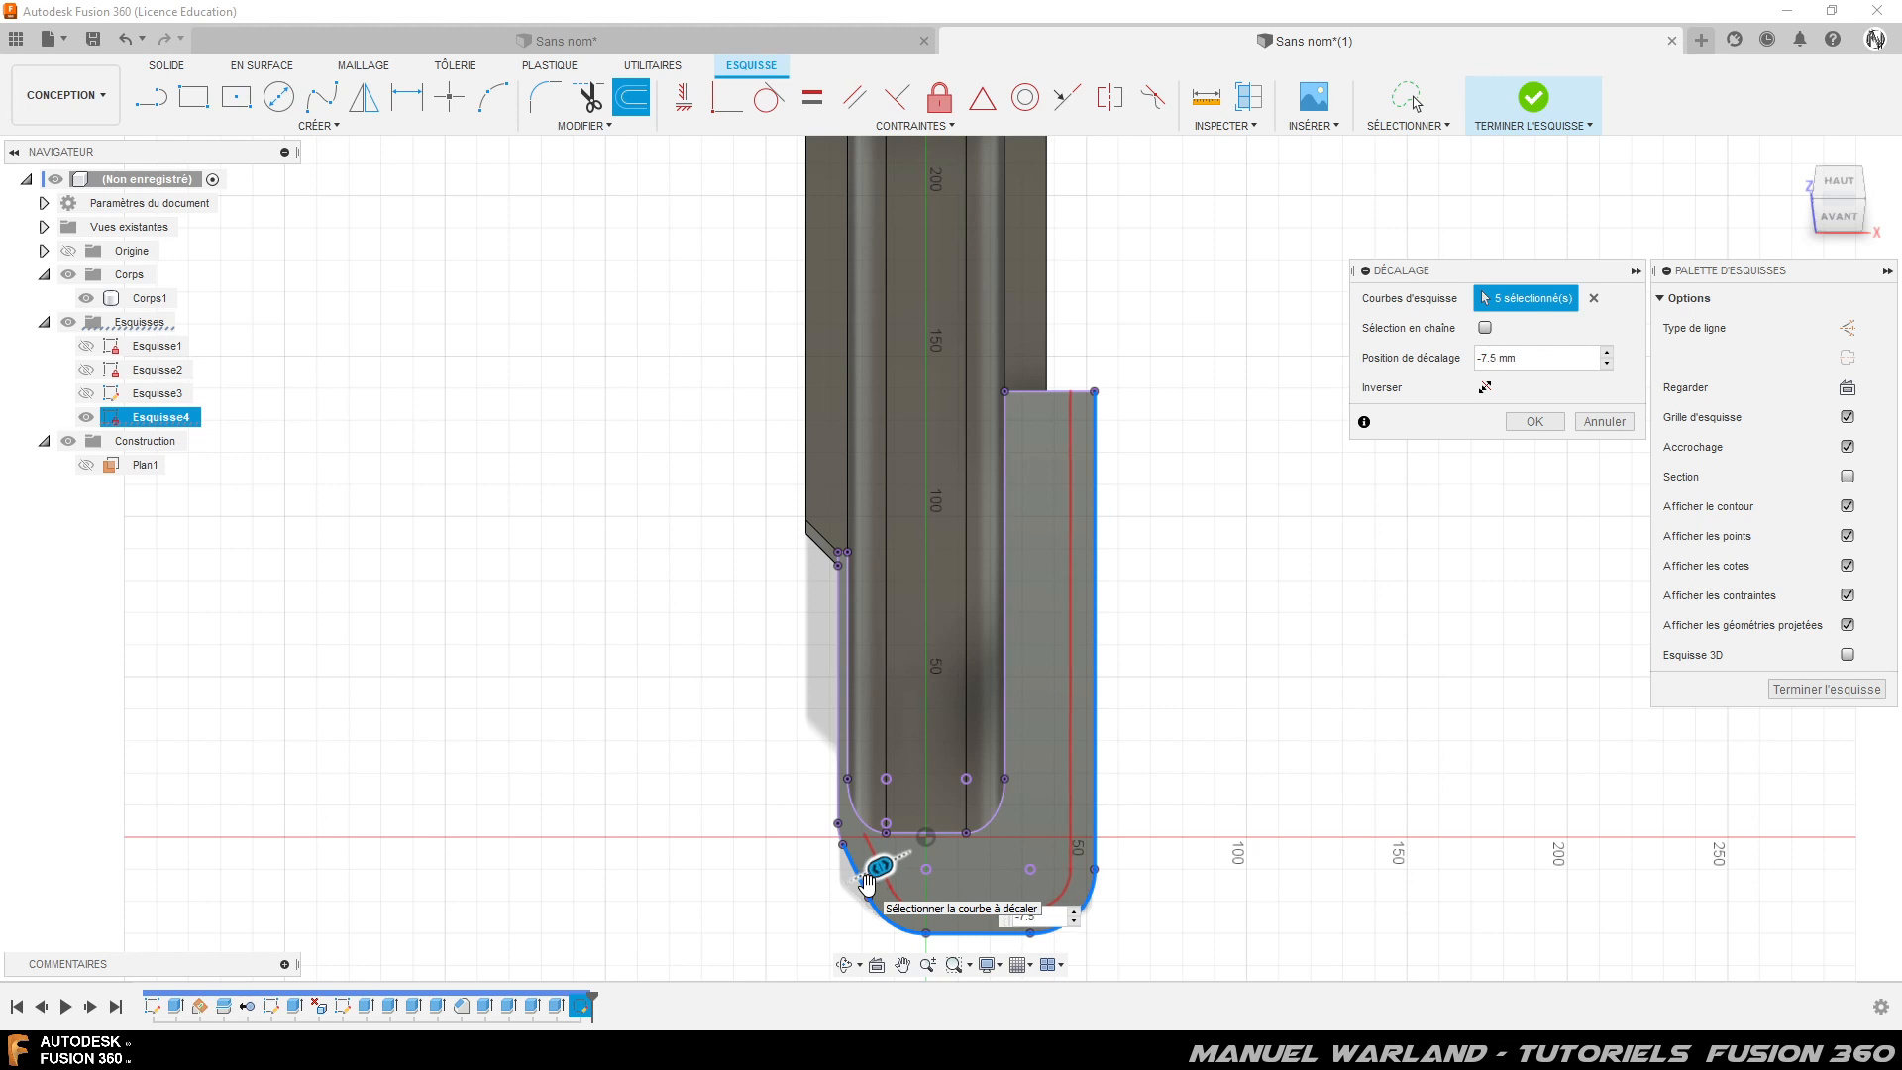
{"action": "key", "text": "Return"}
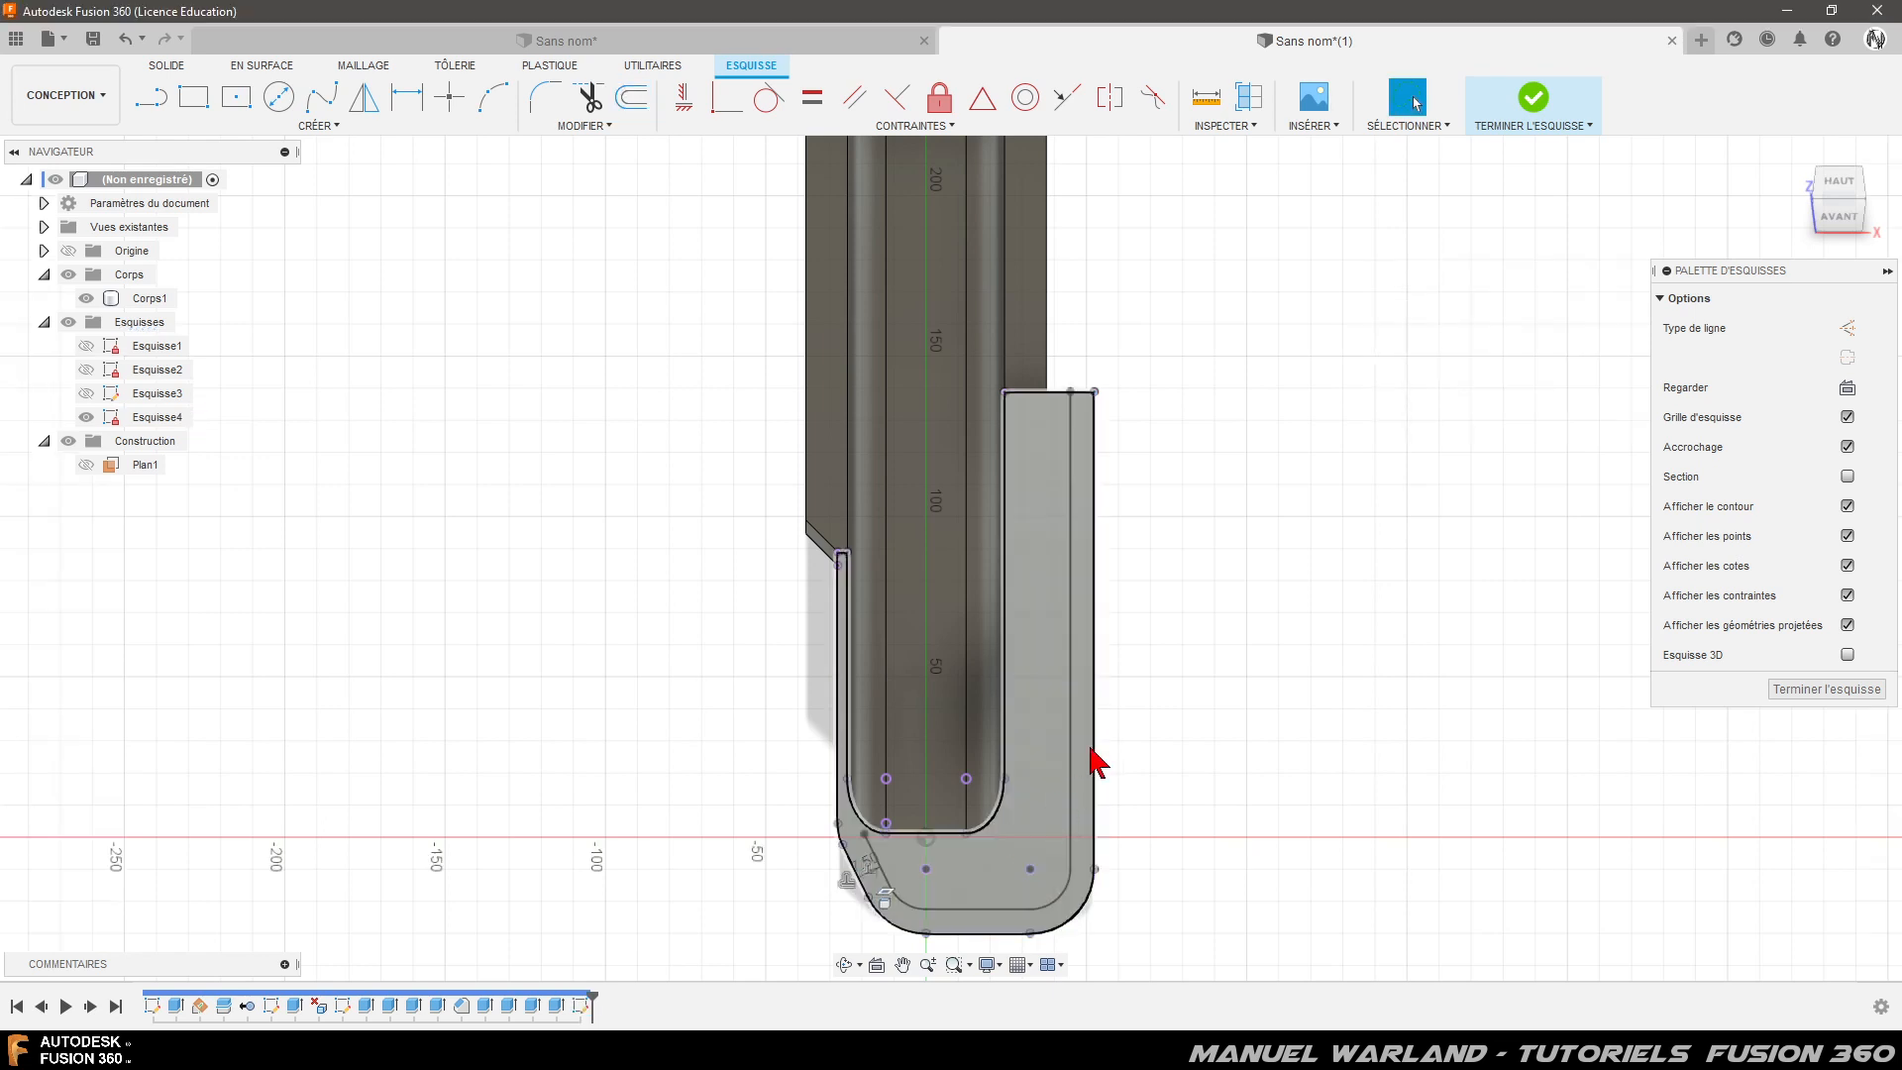
- Convert the whole offset curve chain to construction lines
{"action": "left_click", "coordinate": [1071, 676]}
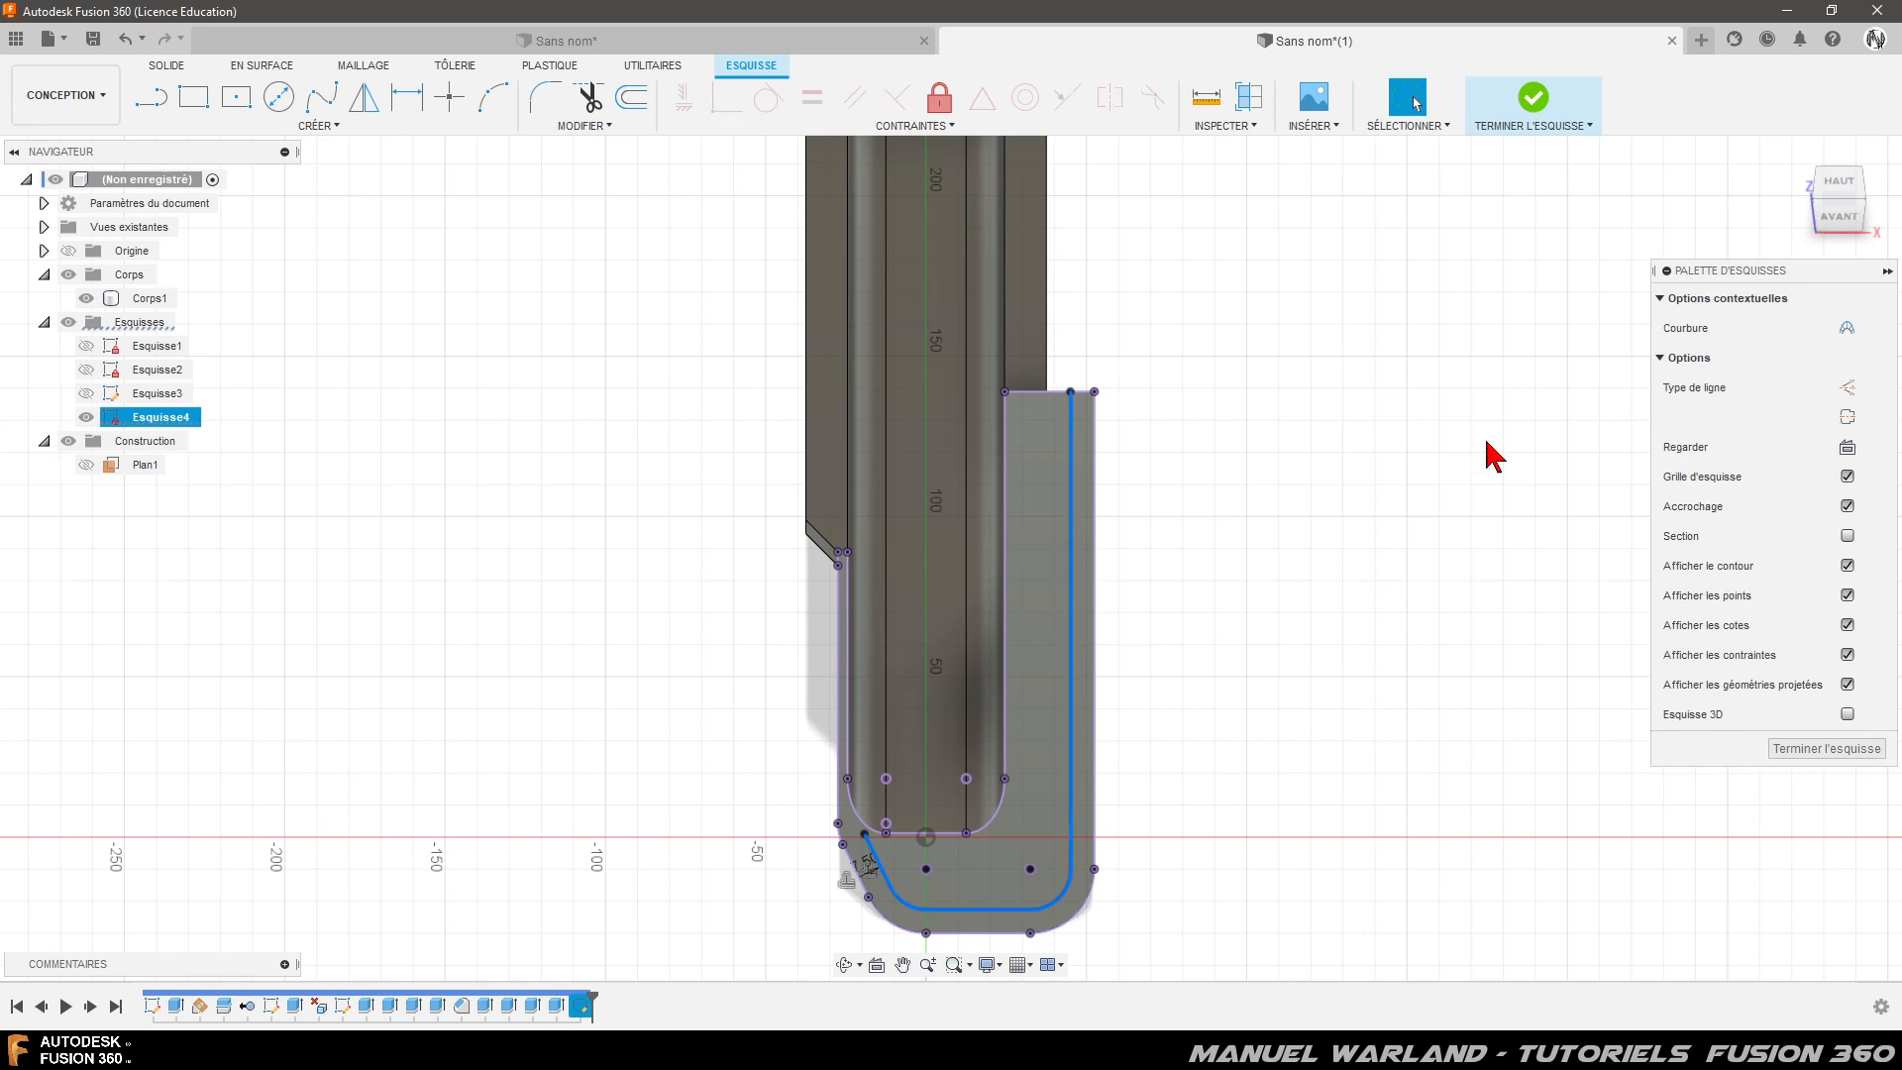
{"action": "left_click", "coordinate": [1848, 388]}
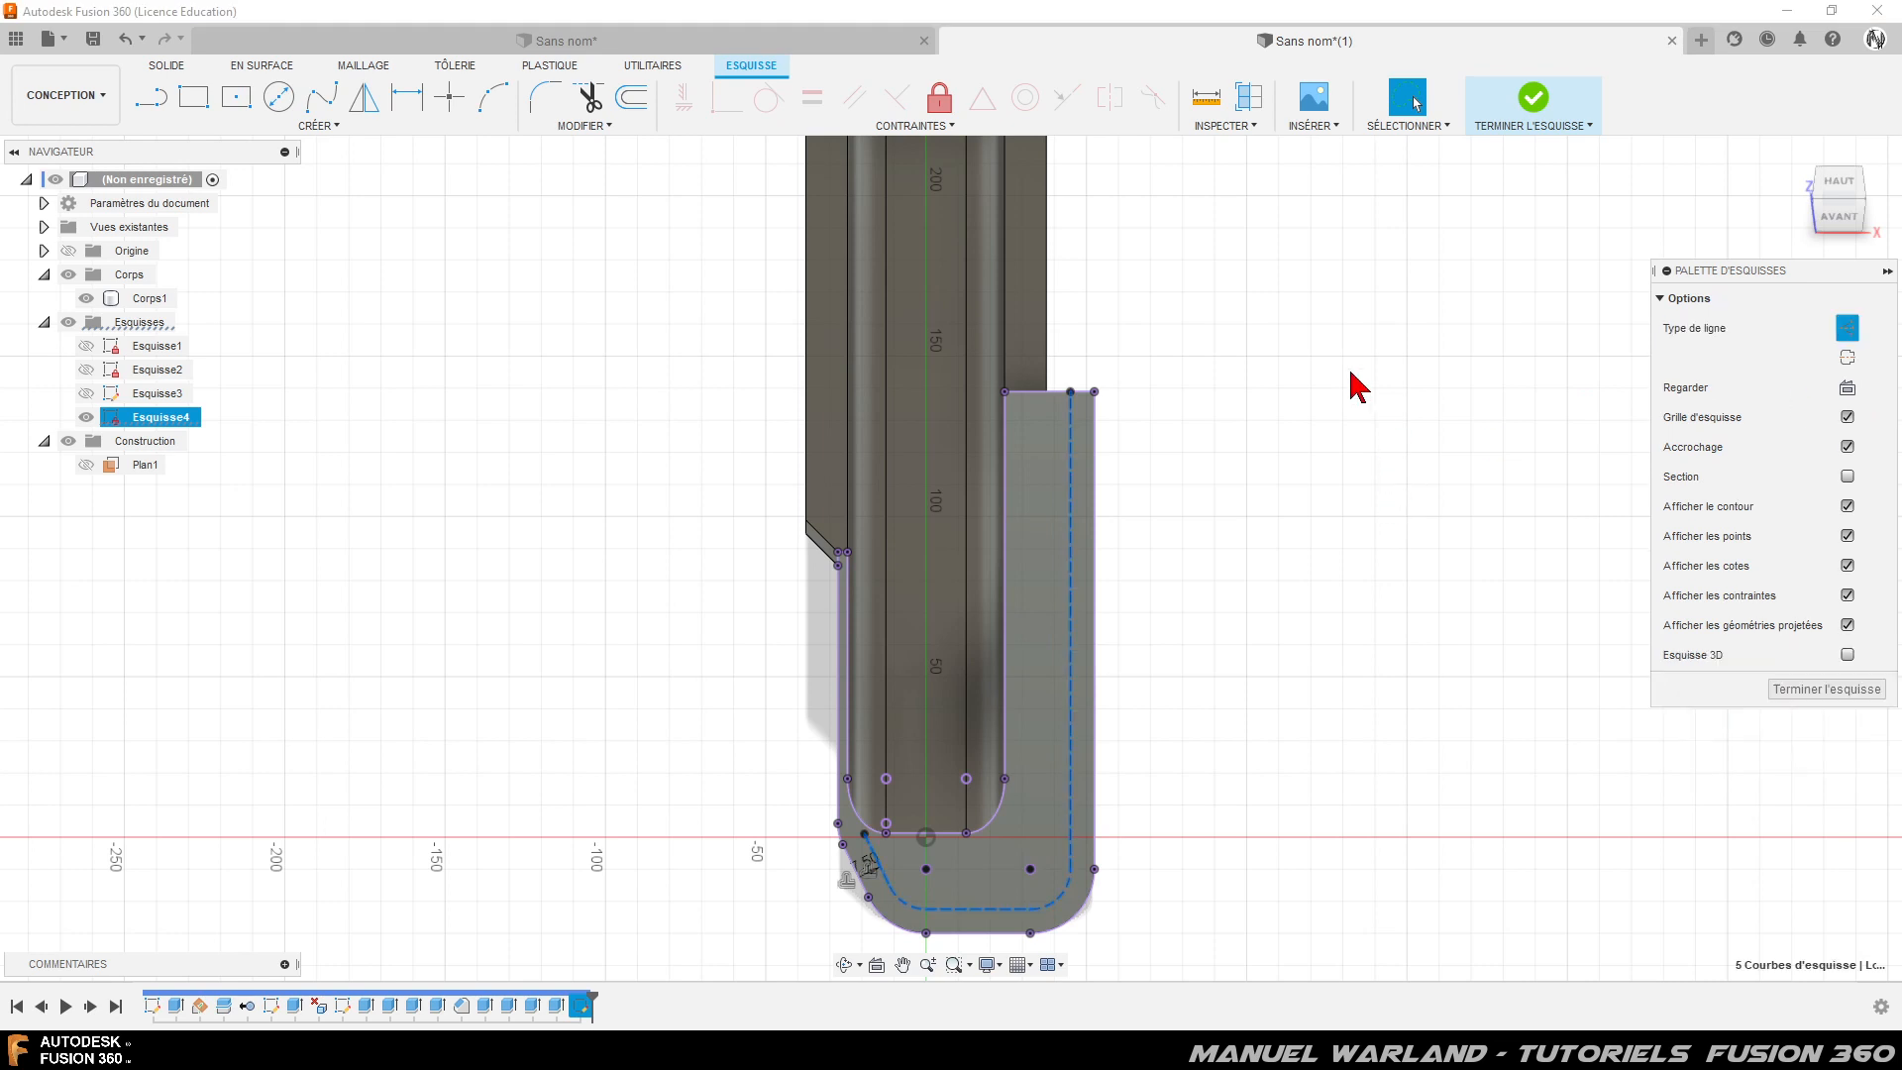
{"action": "left_click", "coordinate": [1219, 639]}
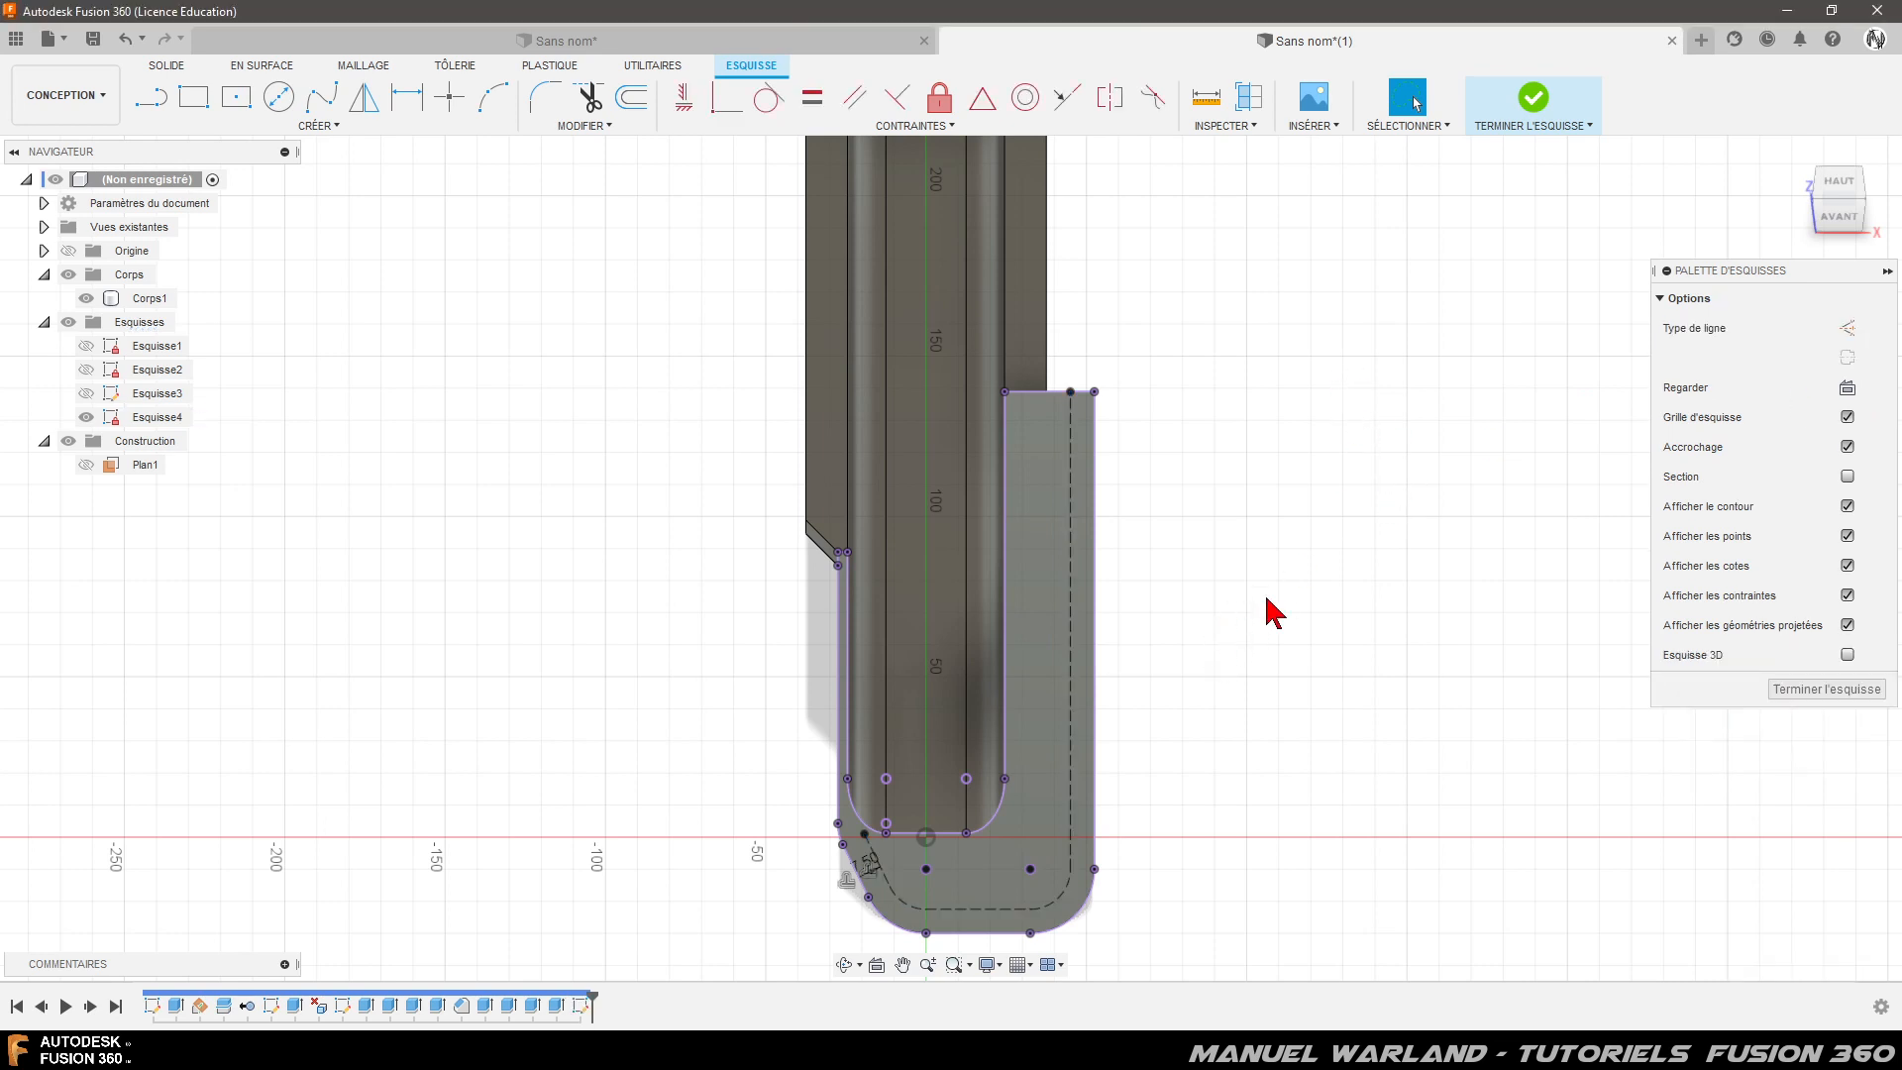
- Sketch a 6 mm diameter circle on the long construction line near its upper end and place its dimension outside the face
{"action": "scroll", "coordinate": [1202, 349], "scroll_direction": "up", "scroll_amount": 2}
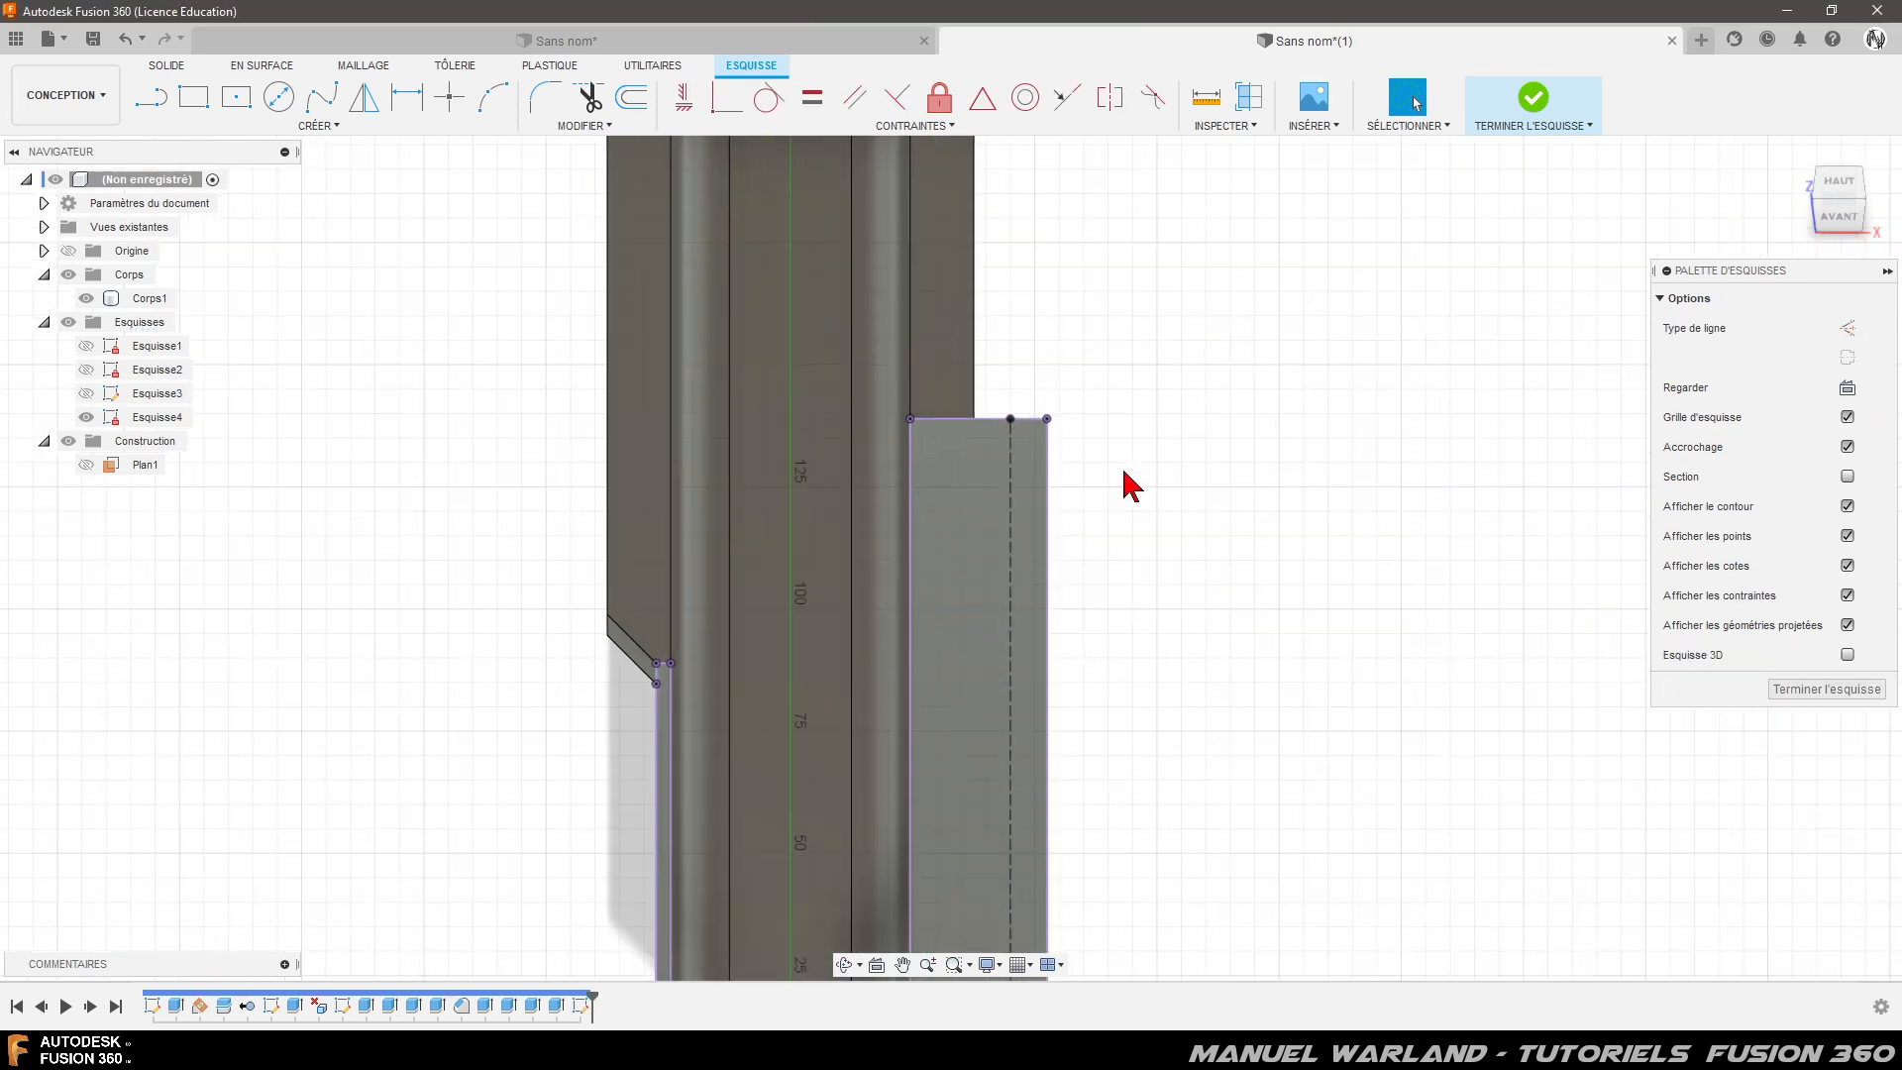
{"action": "left_click", "coordinate": [279, 100]}
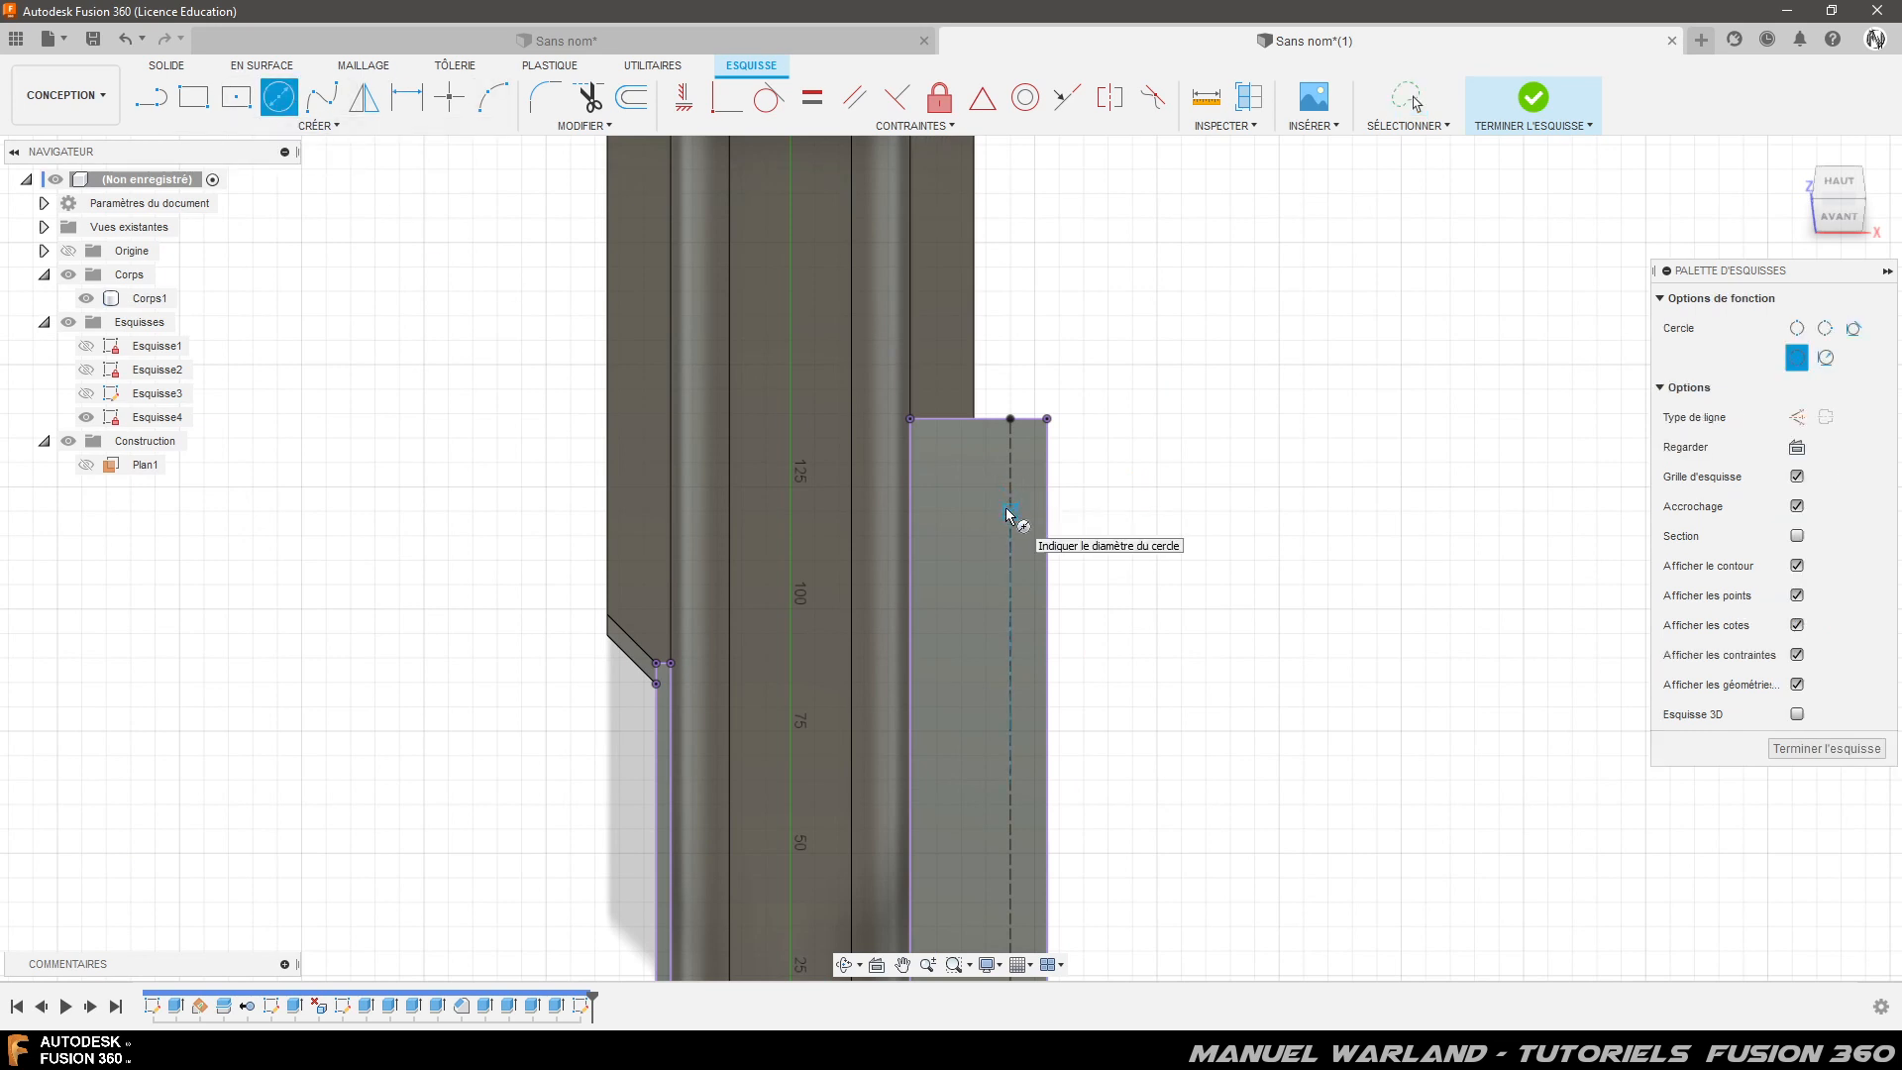
{"action": "left_click", "coordinate": [1010, 511]}
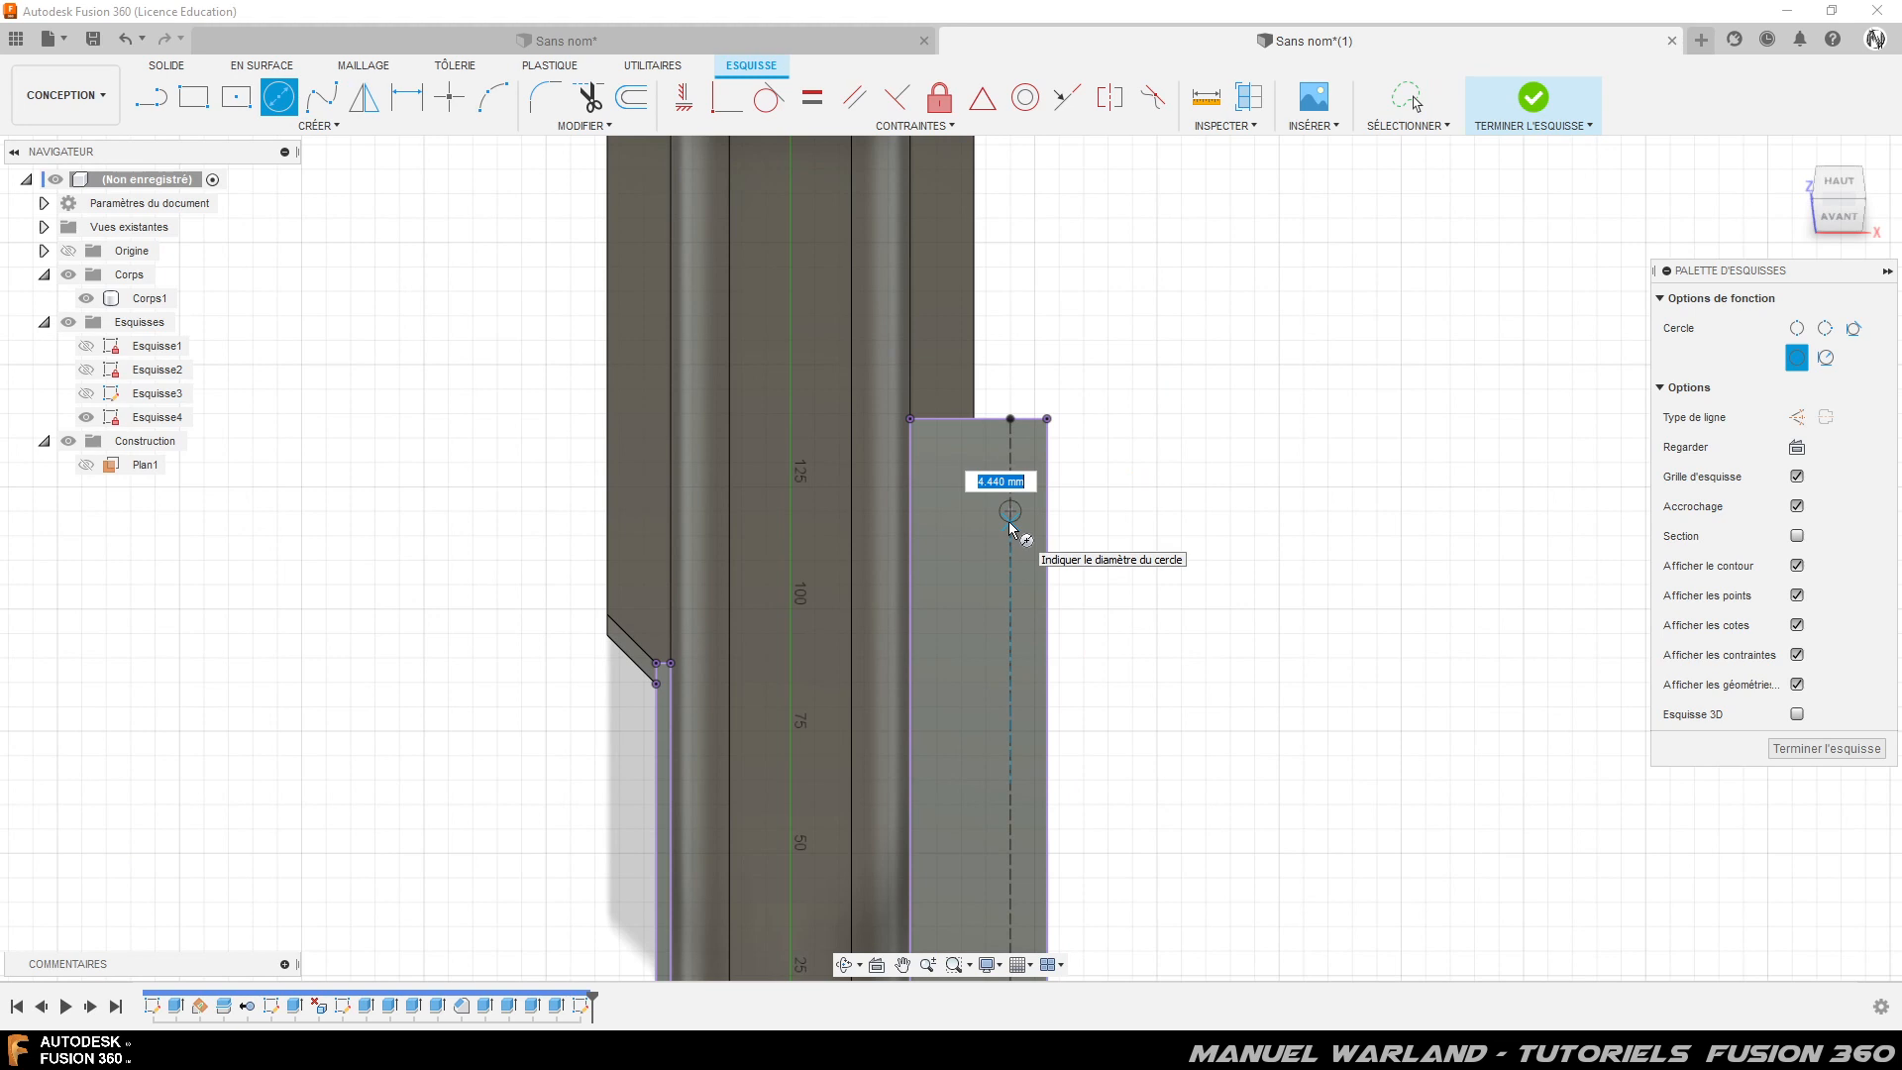
{"action": "type", "text": "5"}
{"action": "key", "text": "Return"}
{"action": "key", "text": "Escape"}
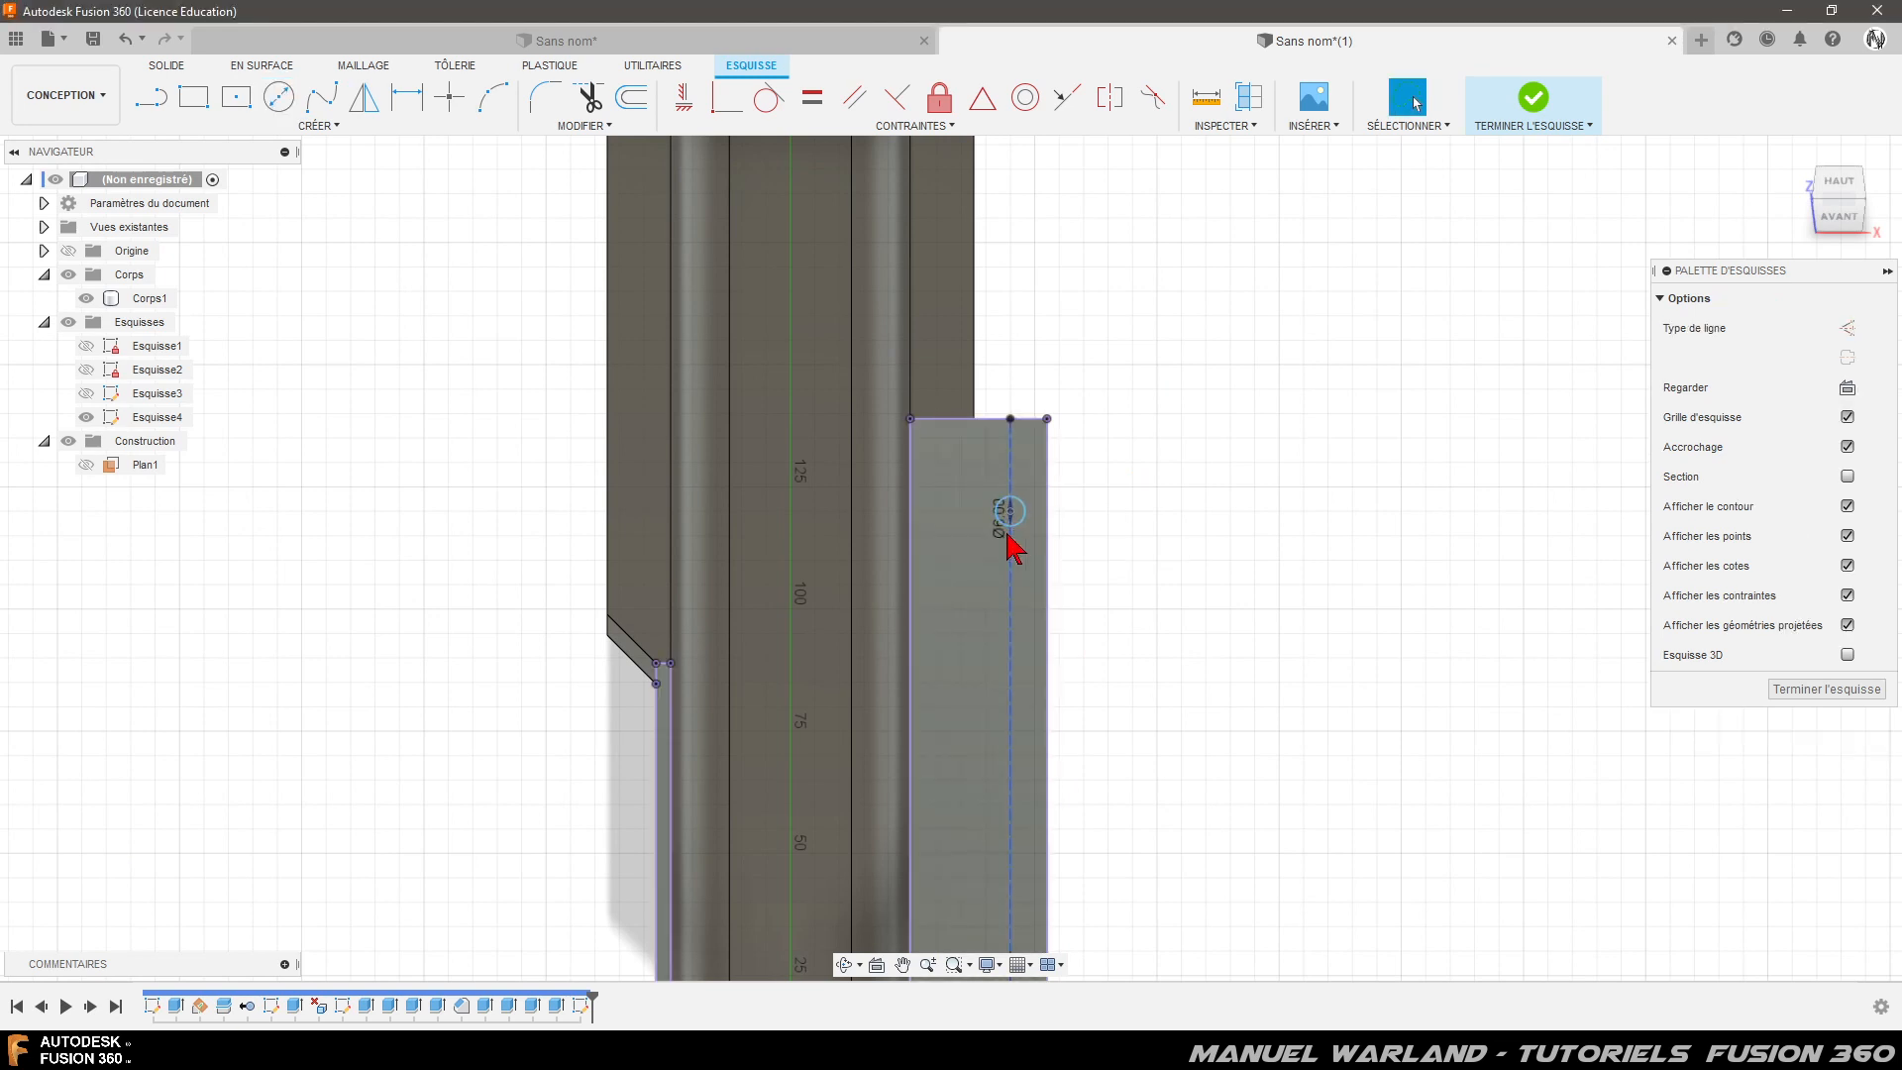
{"action": "left_click_drag", "start_coordinate": [1002, 531], "coordinate": [1090, 543]}
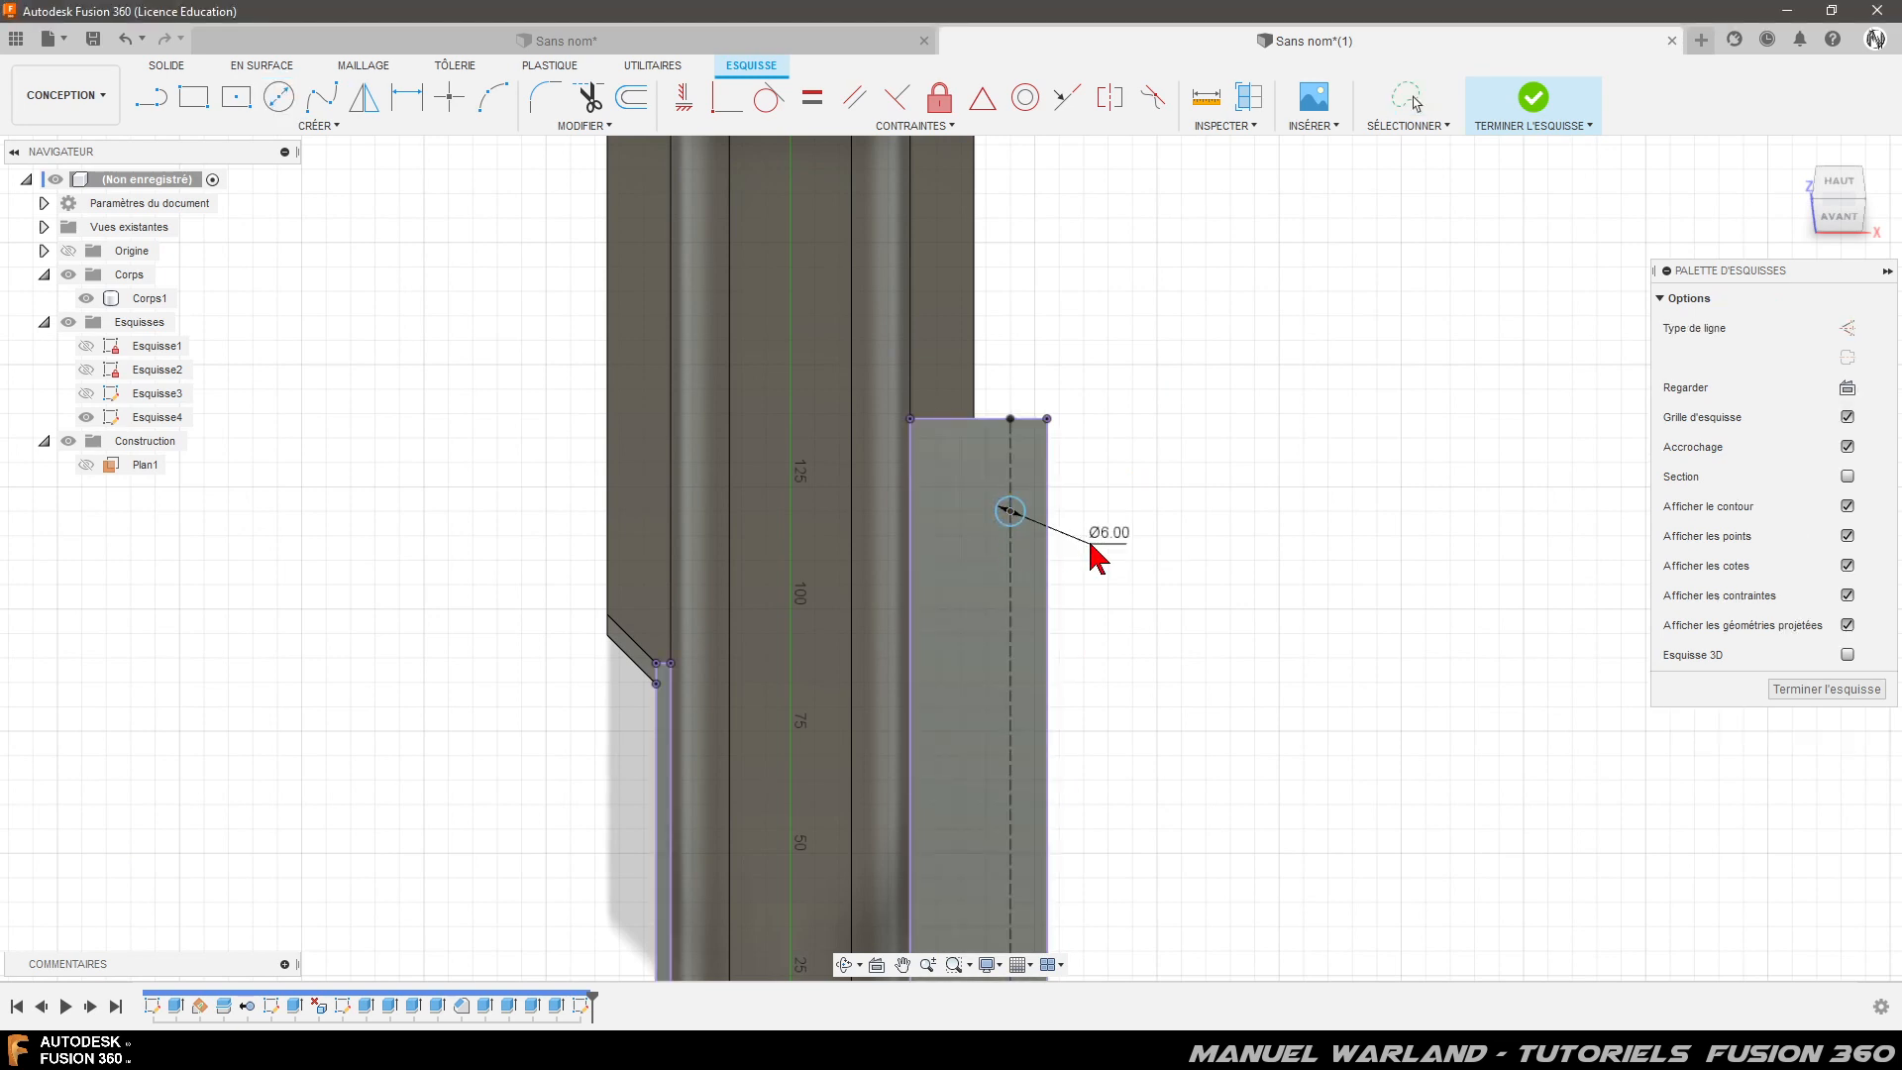
- Sketch three more circles on the construction path: two lower on the long straight line and one on the short slanted segment
{"action": "scroll", "coordinate": [1000, 277], "scroll_direction": "down", "scroll_amount": 3}
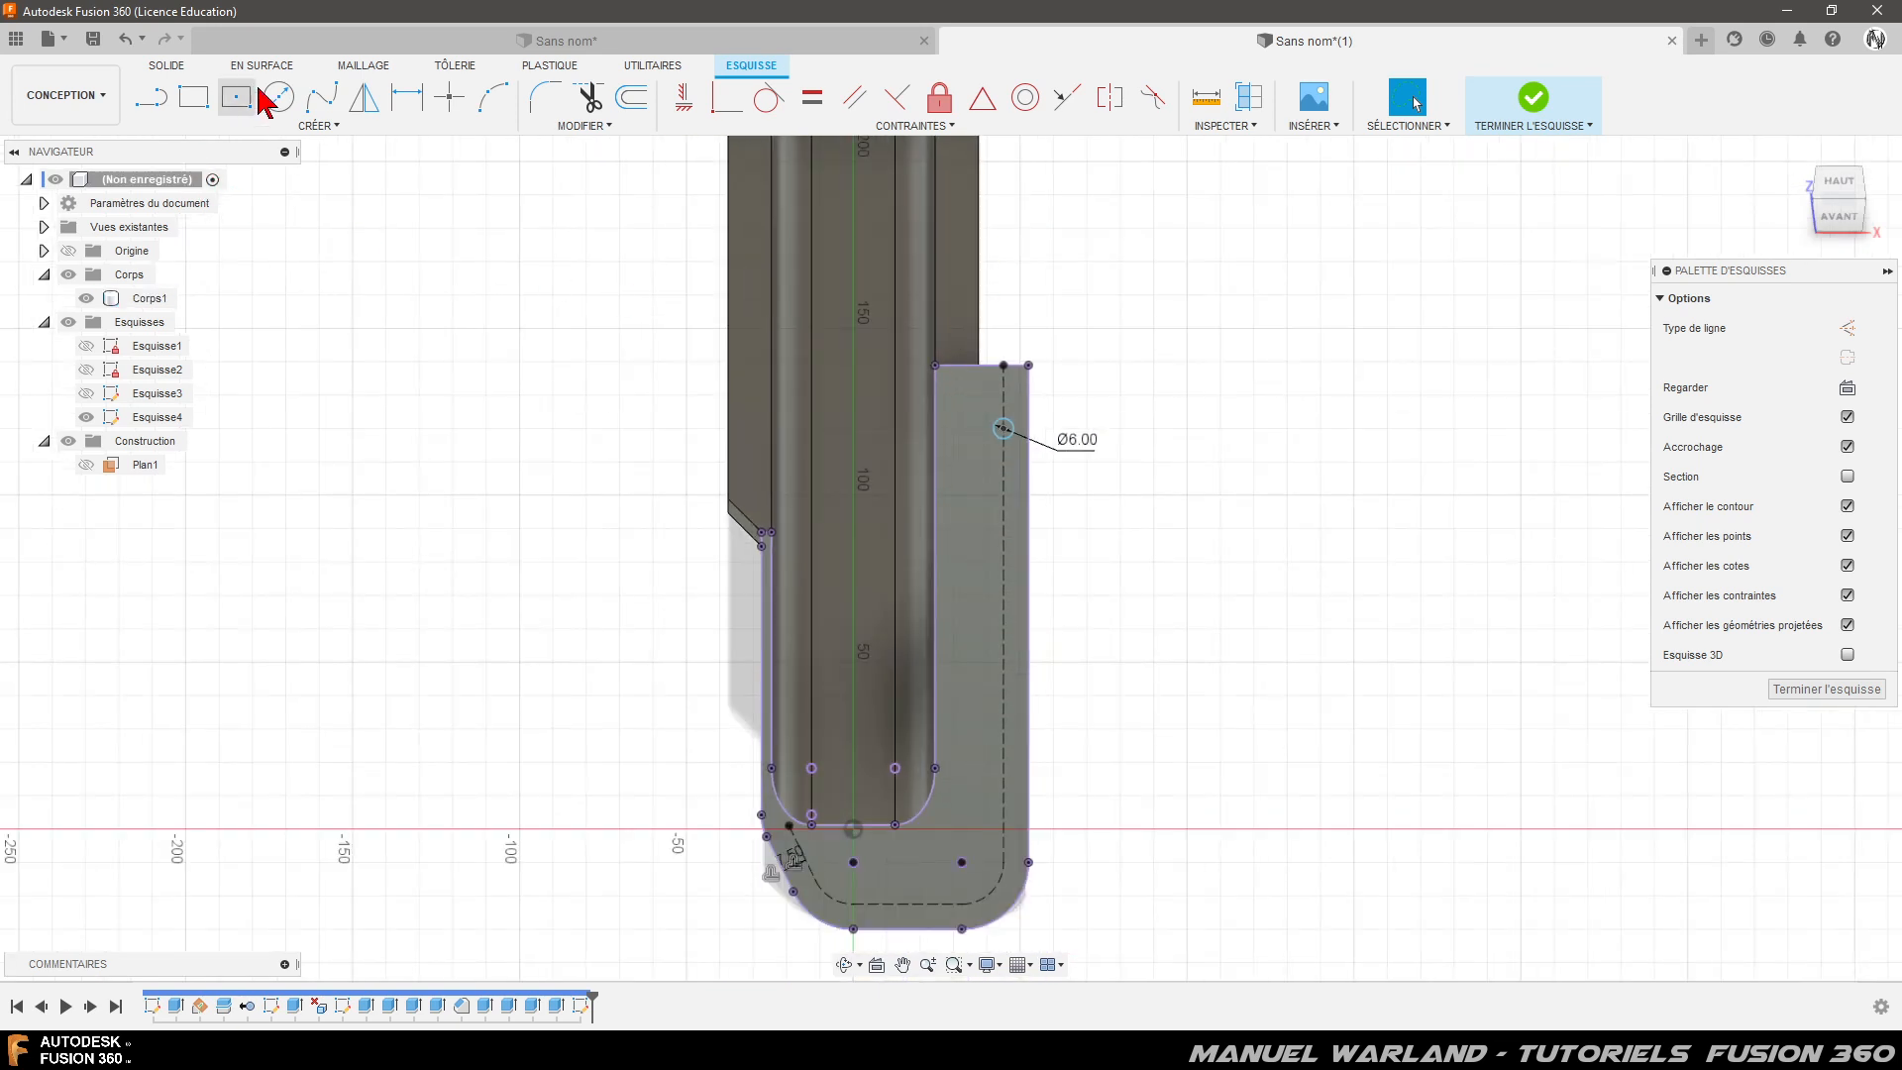
{"action": "left_click", "coordinate": [278, 96]}
{"action": "left_click", "coordinate": [1003, 560]}
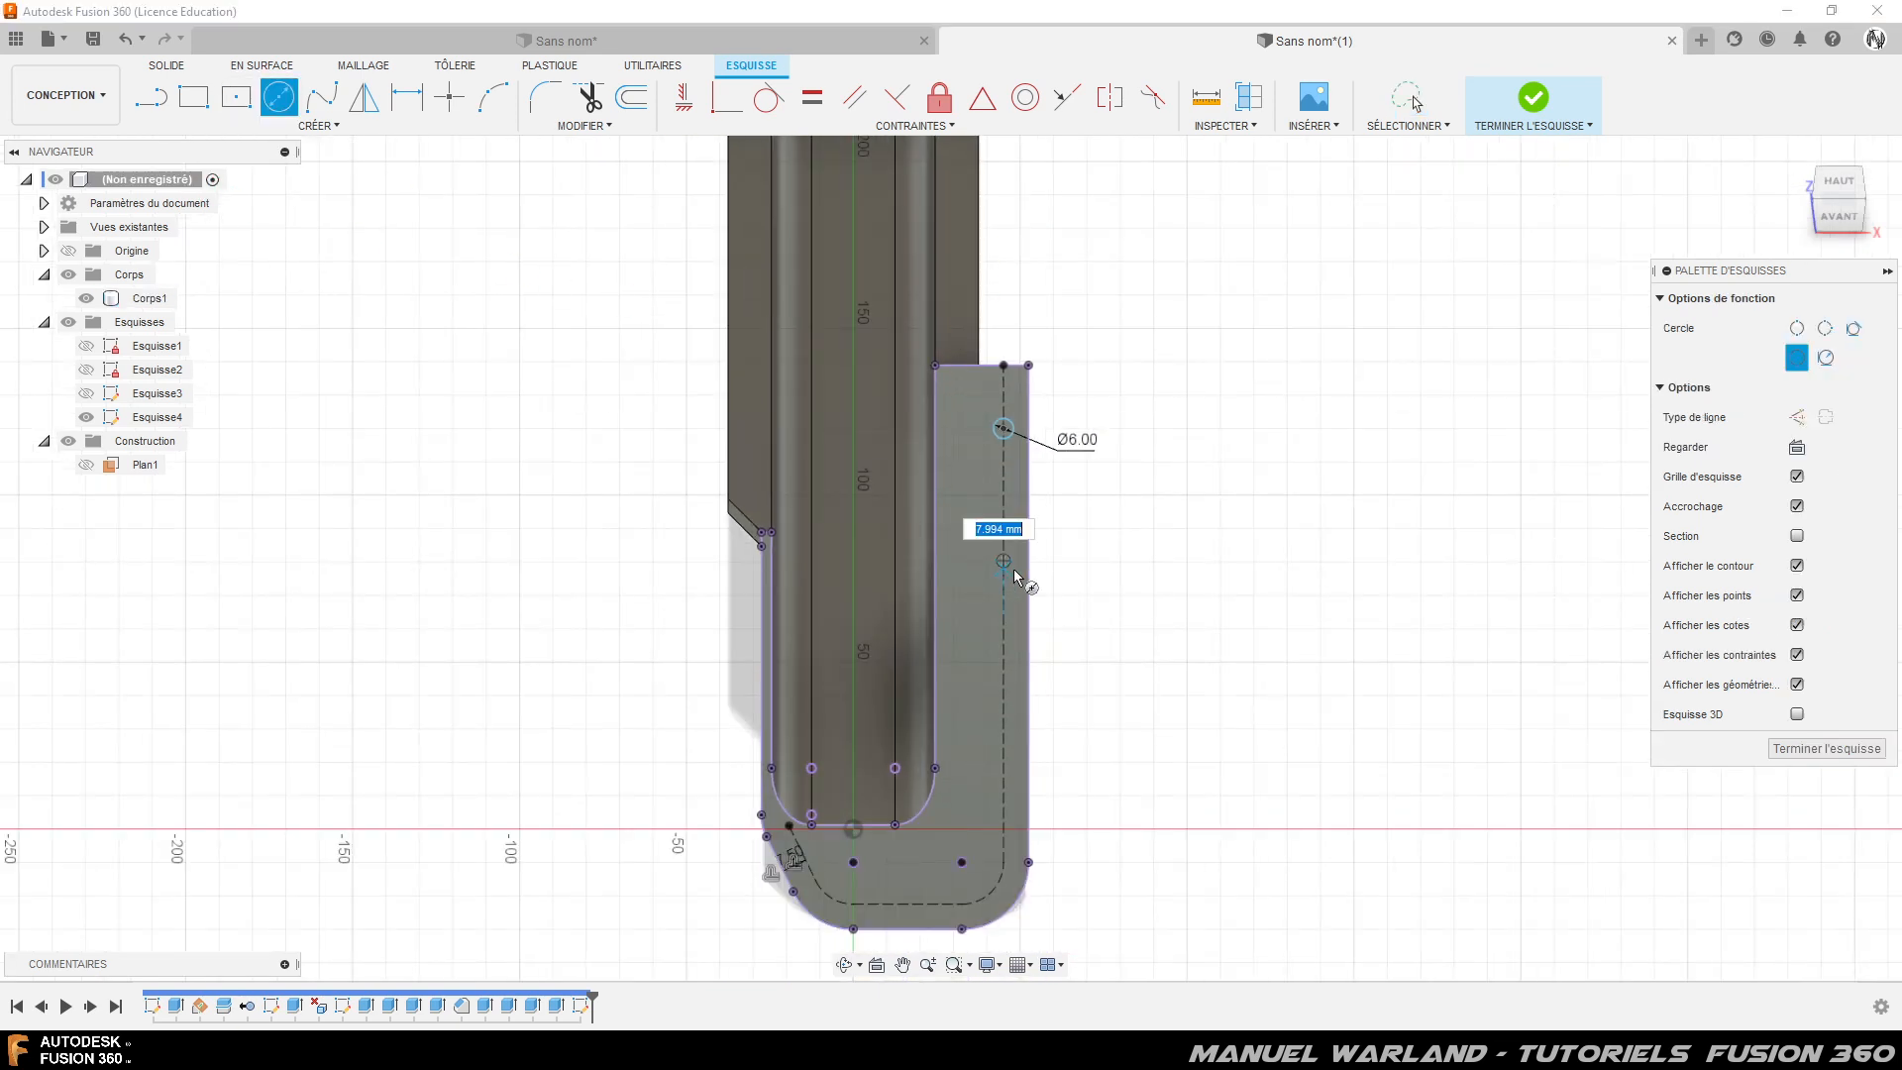
{"action": "left_click", "coordinate": [1013, 569]}
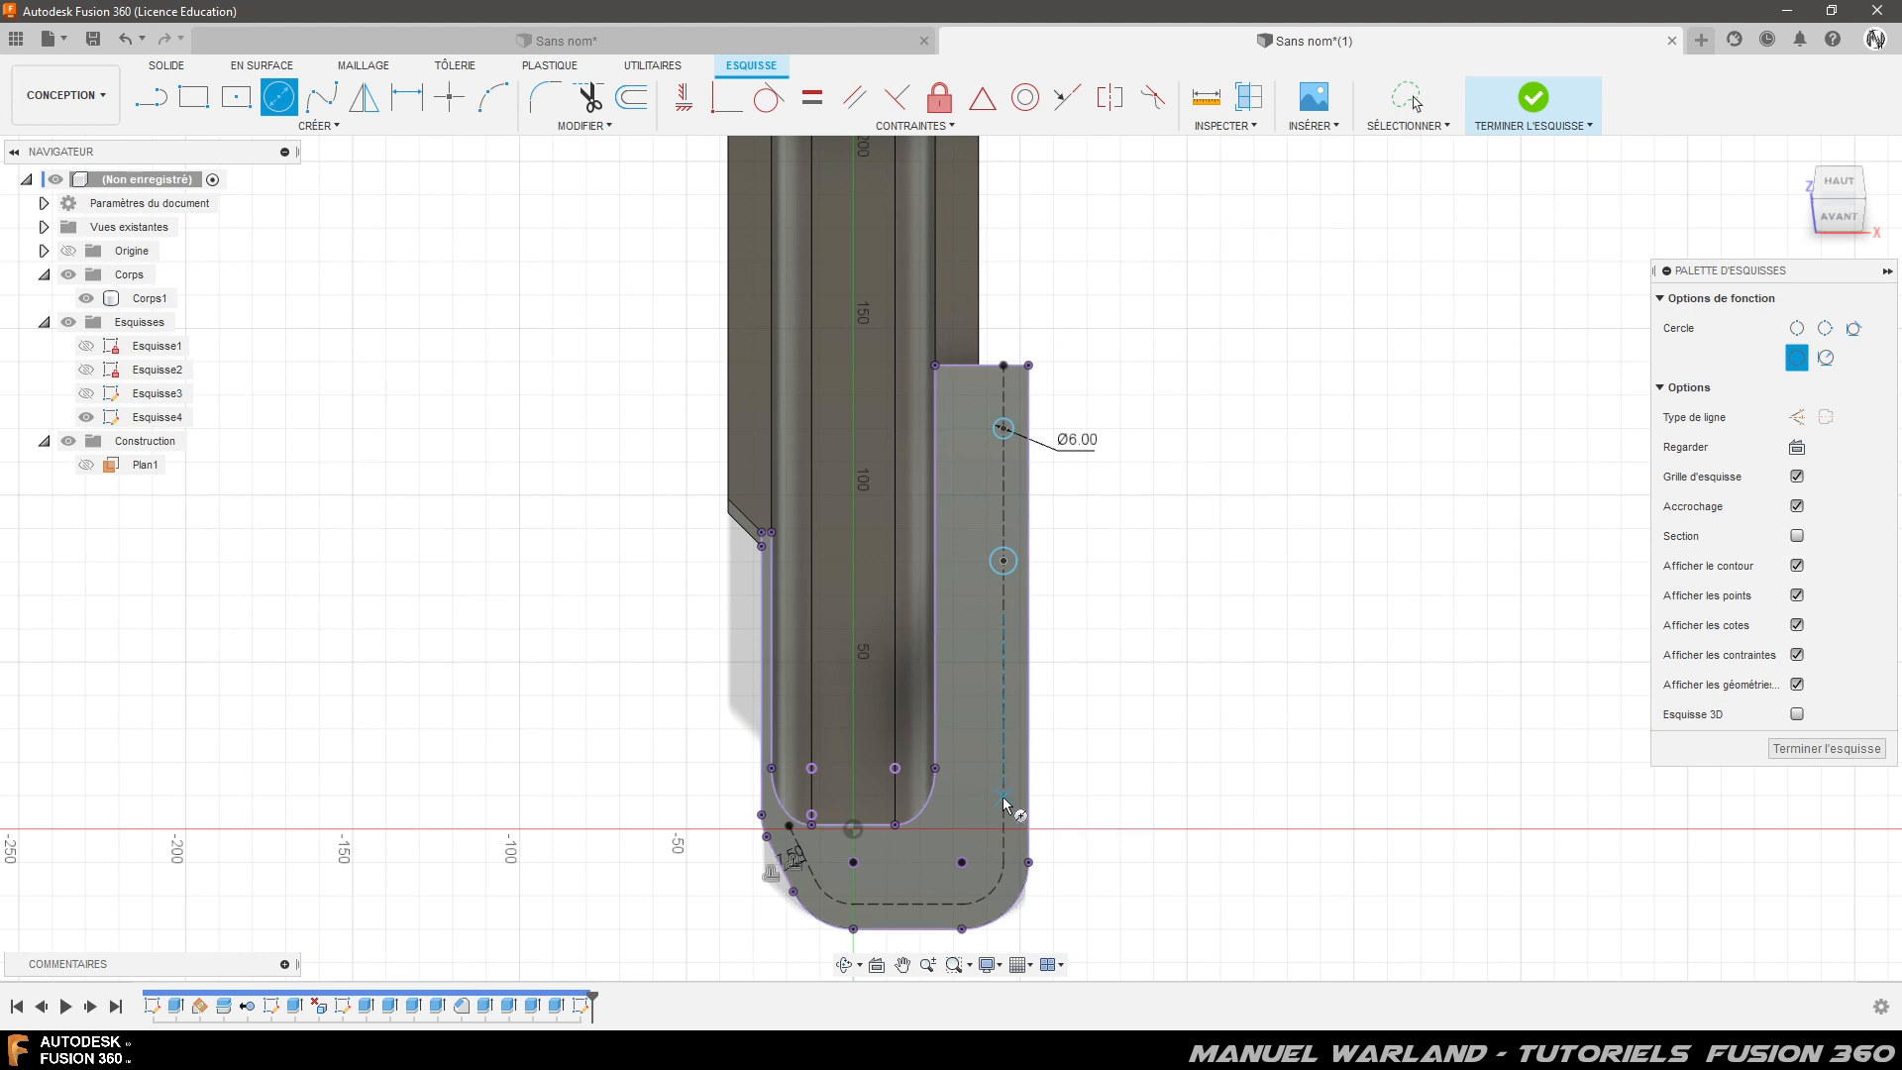
{"action": "left_click", "coordinate": [1004, 800]}
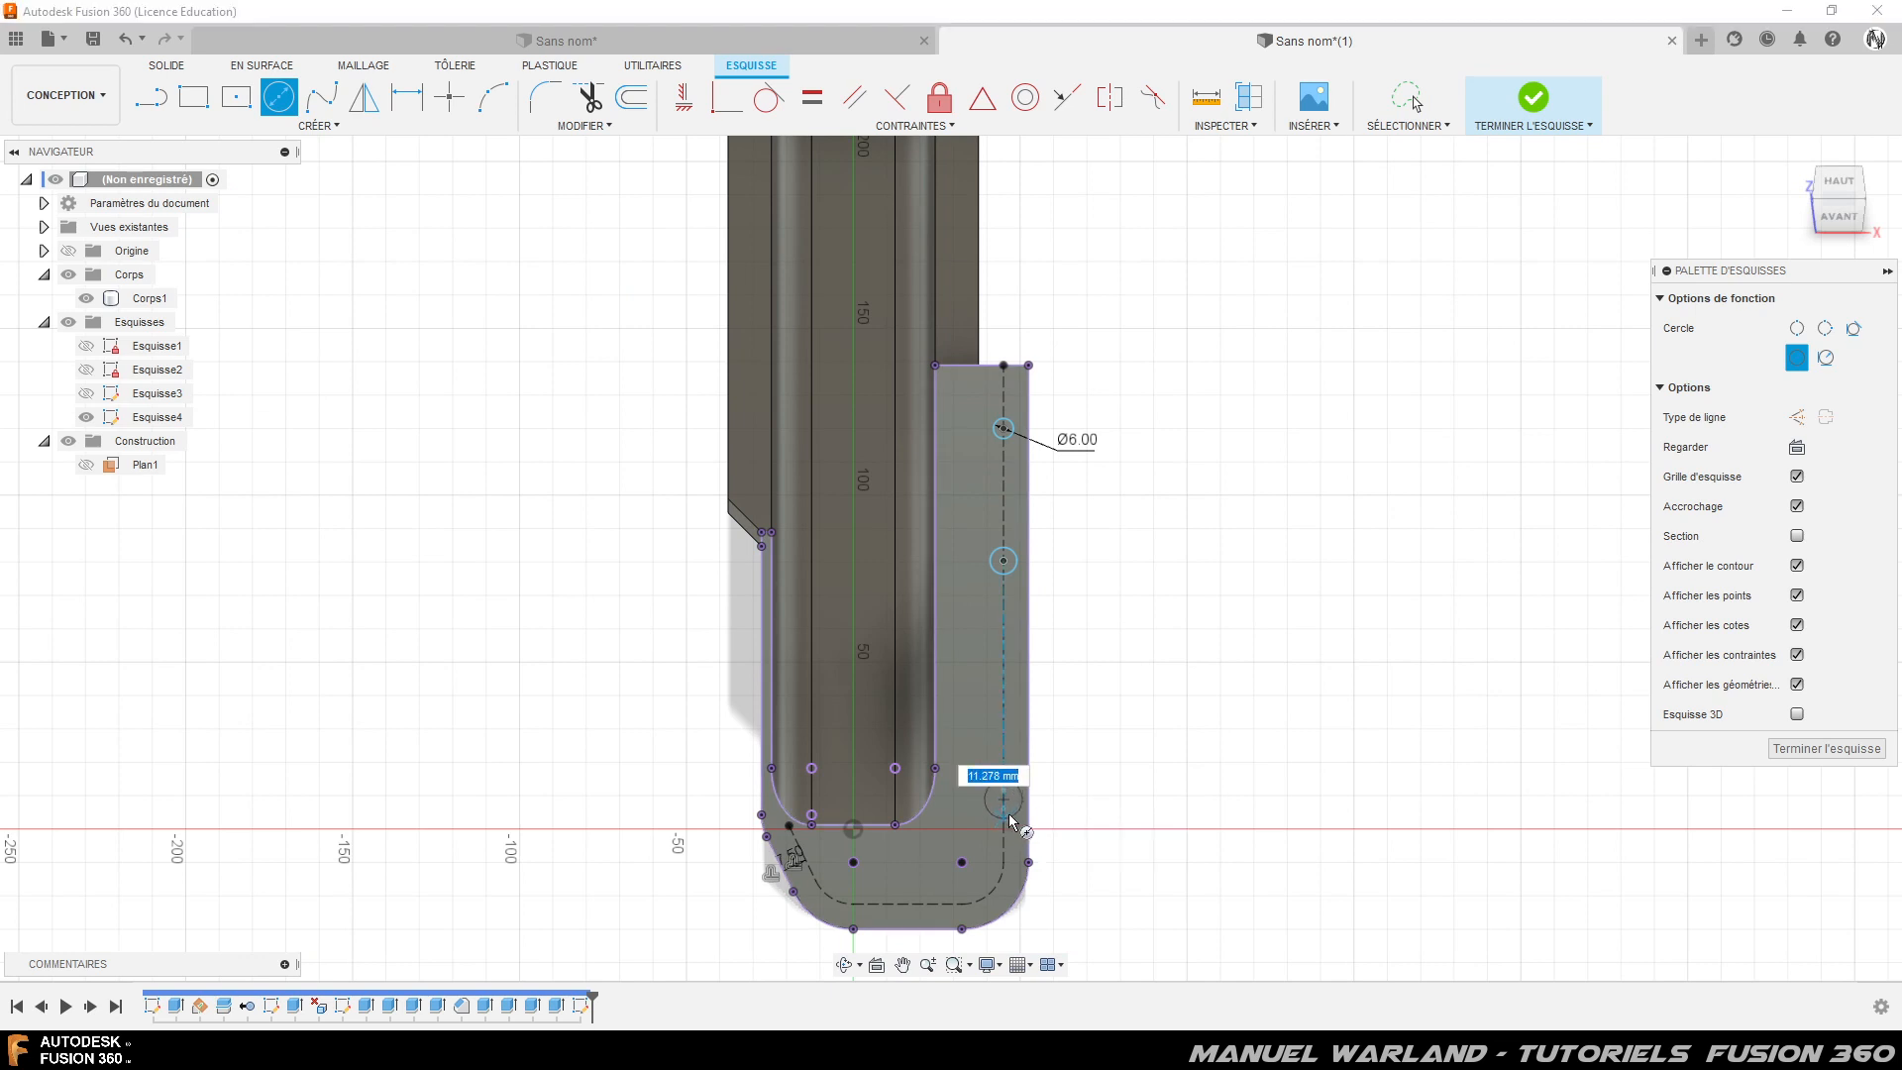
{"action": "left_click", "coordinate": [1009, 811]}
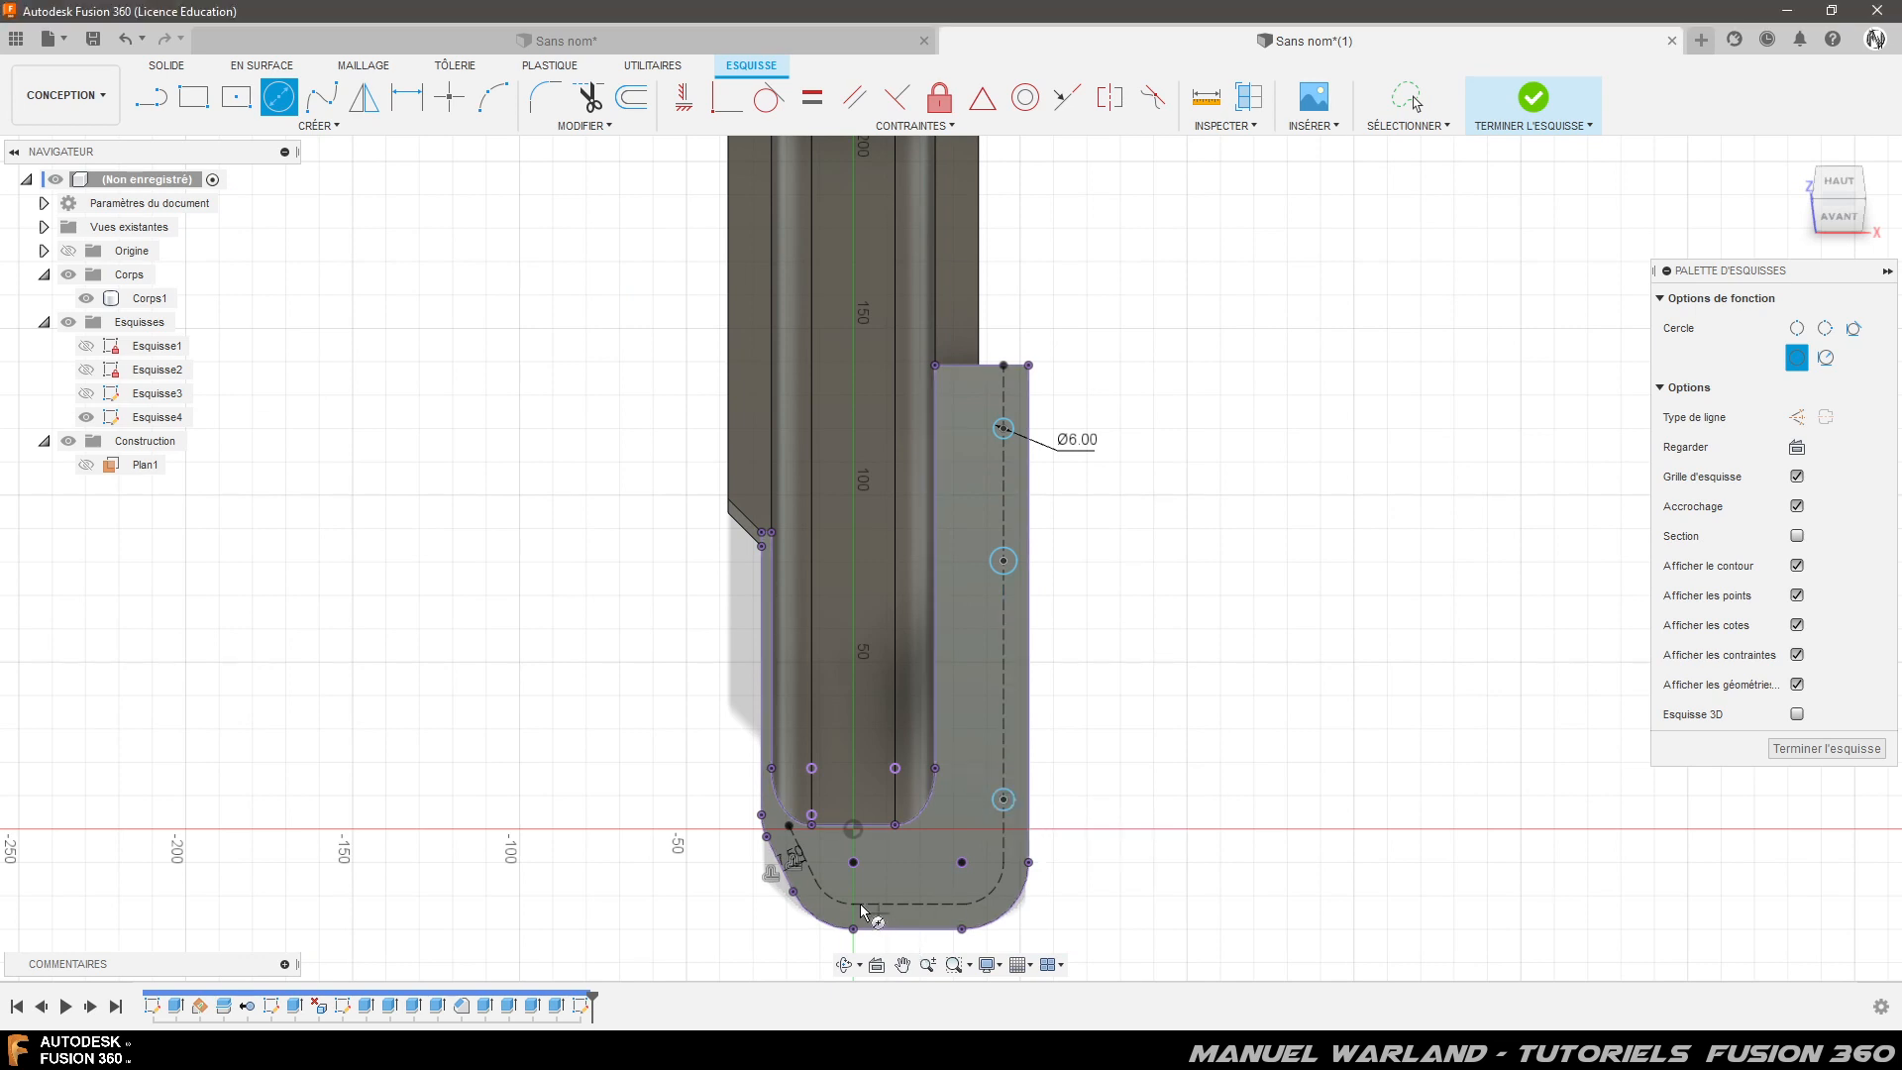
{"action": "left_click", "coordinate": [812, 868]}
{"action": "left_click", "coordinate": [815, 881]}
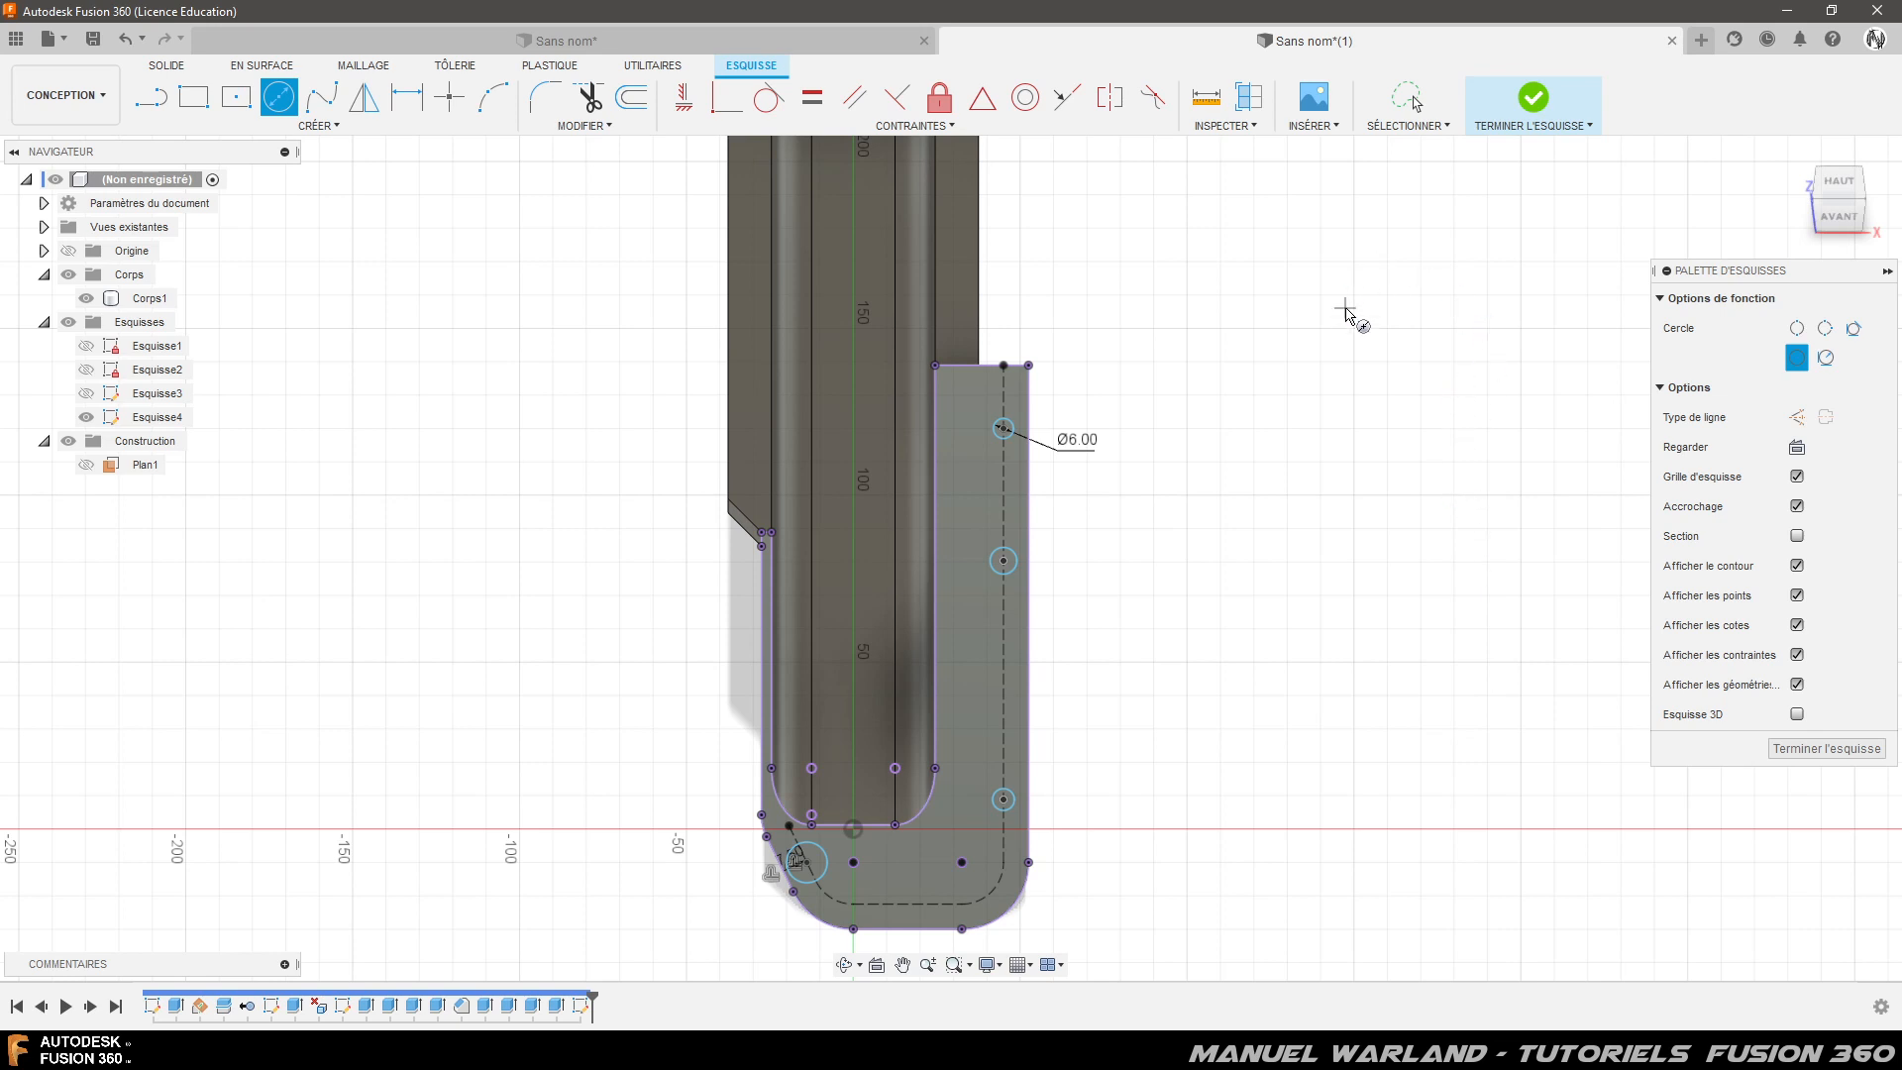
- Apply Equal constraints between successive circles so all four match the 6 mm circle
{"action": "left_click", "coordinate": [818, 104]}
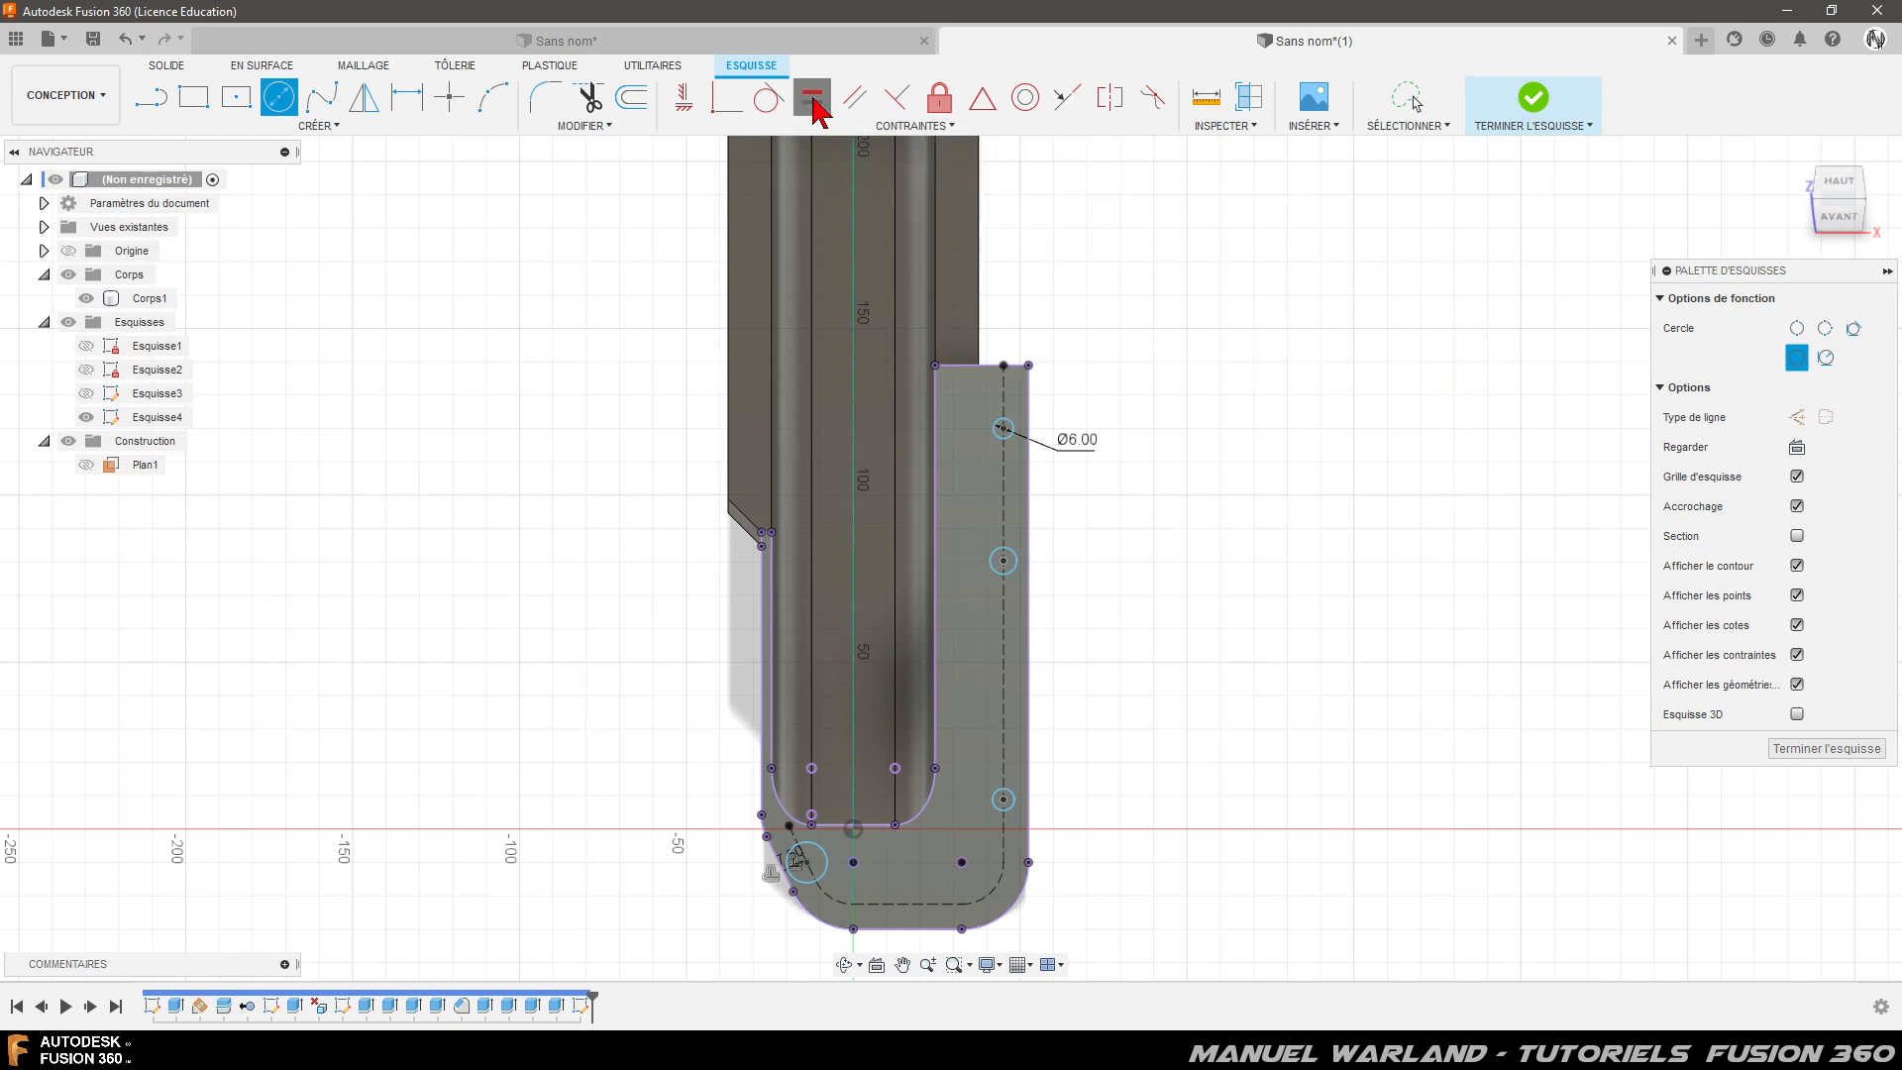
{"action": "left_click", "coordinate": [1003, 428]}
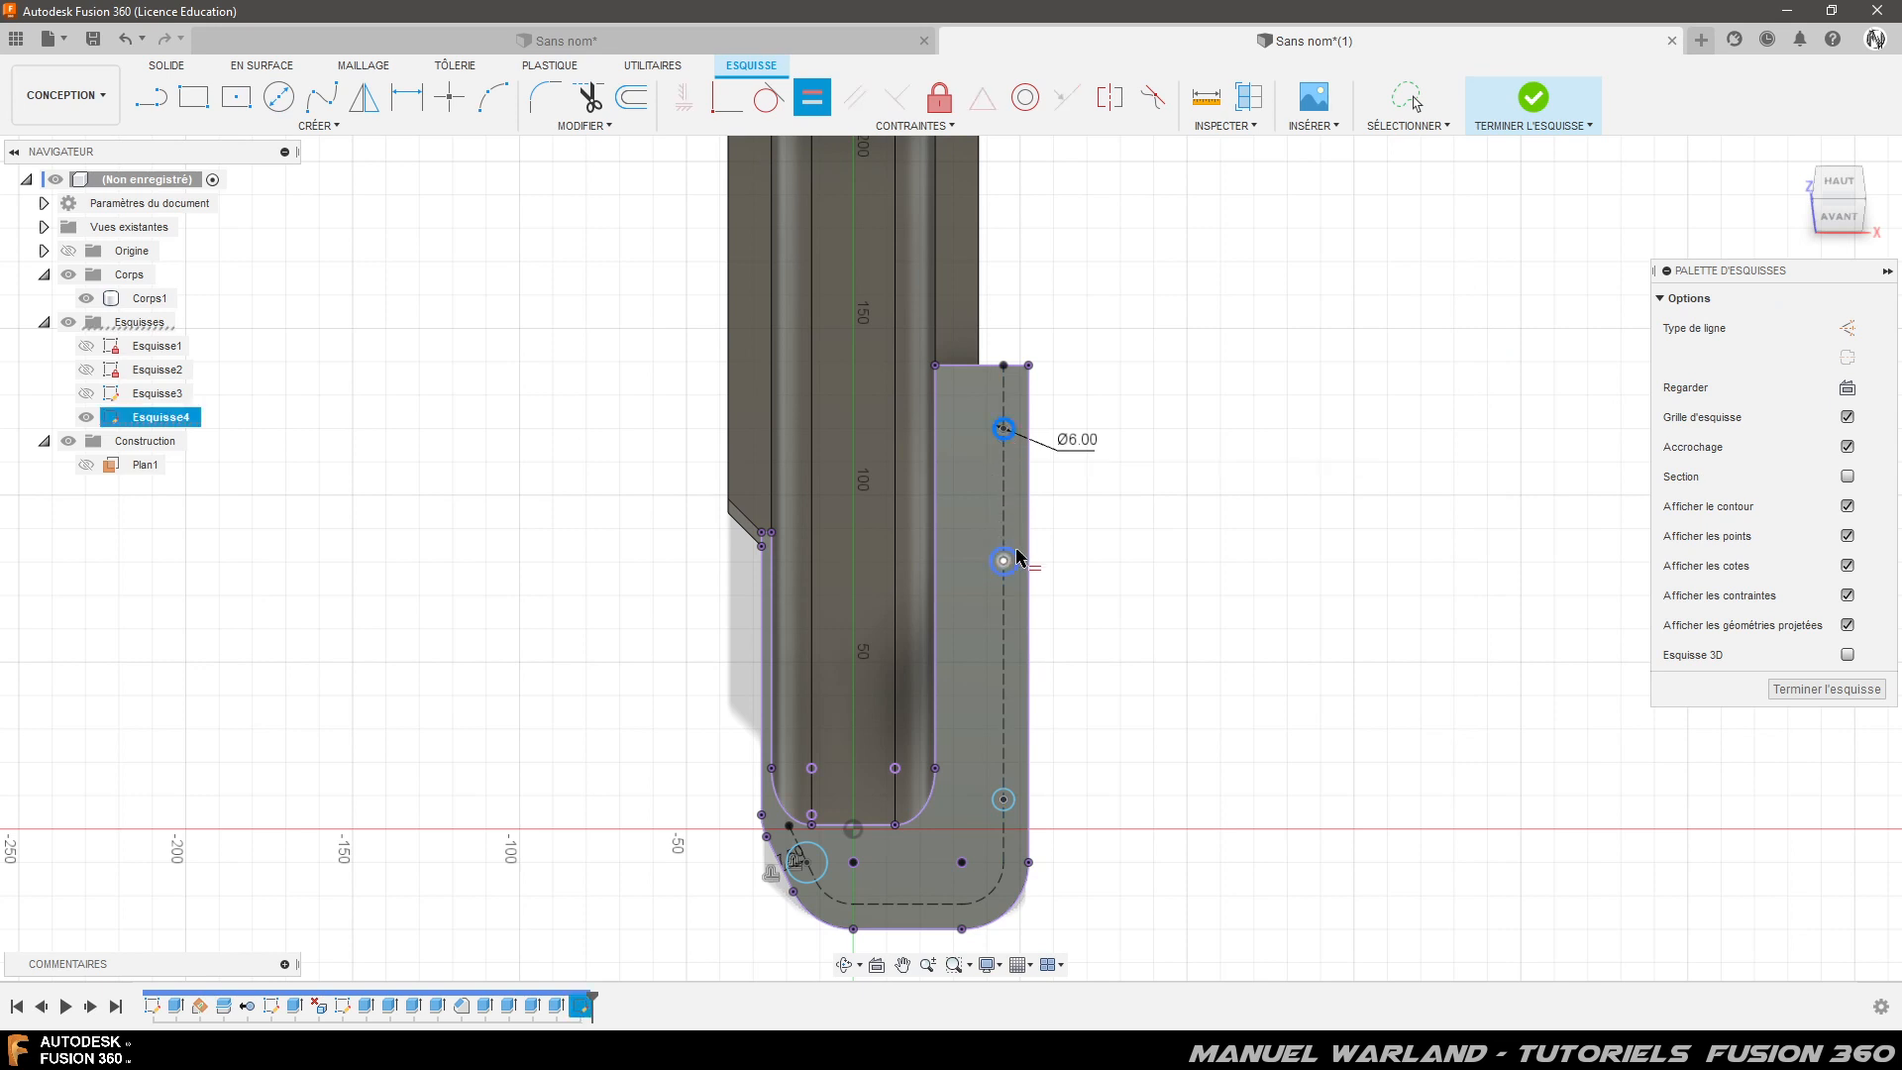
{"action": "left_click", "coordinate": [1015, 553]}
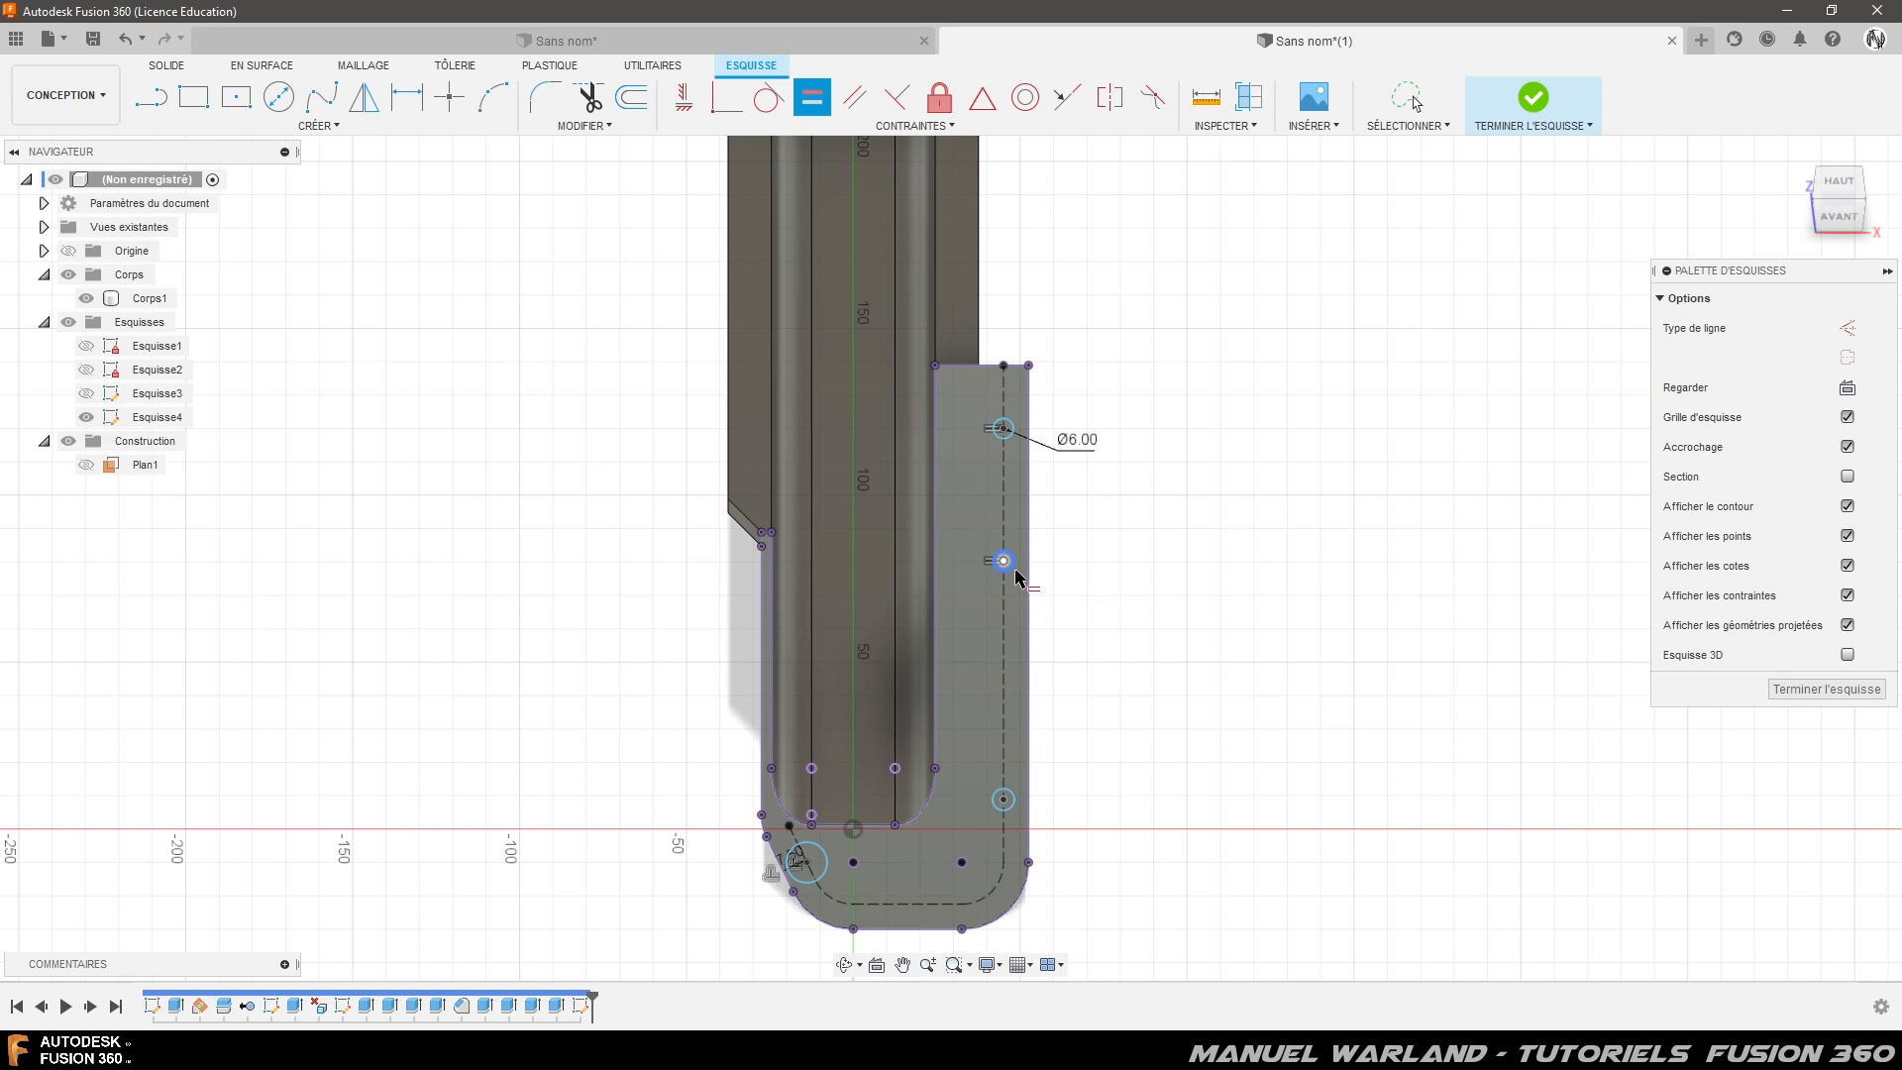
{"action": "left_click", "coordinate": [1016, 573]}
{"action": "left_click", "coordinate": [1026, 798]}
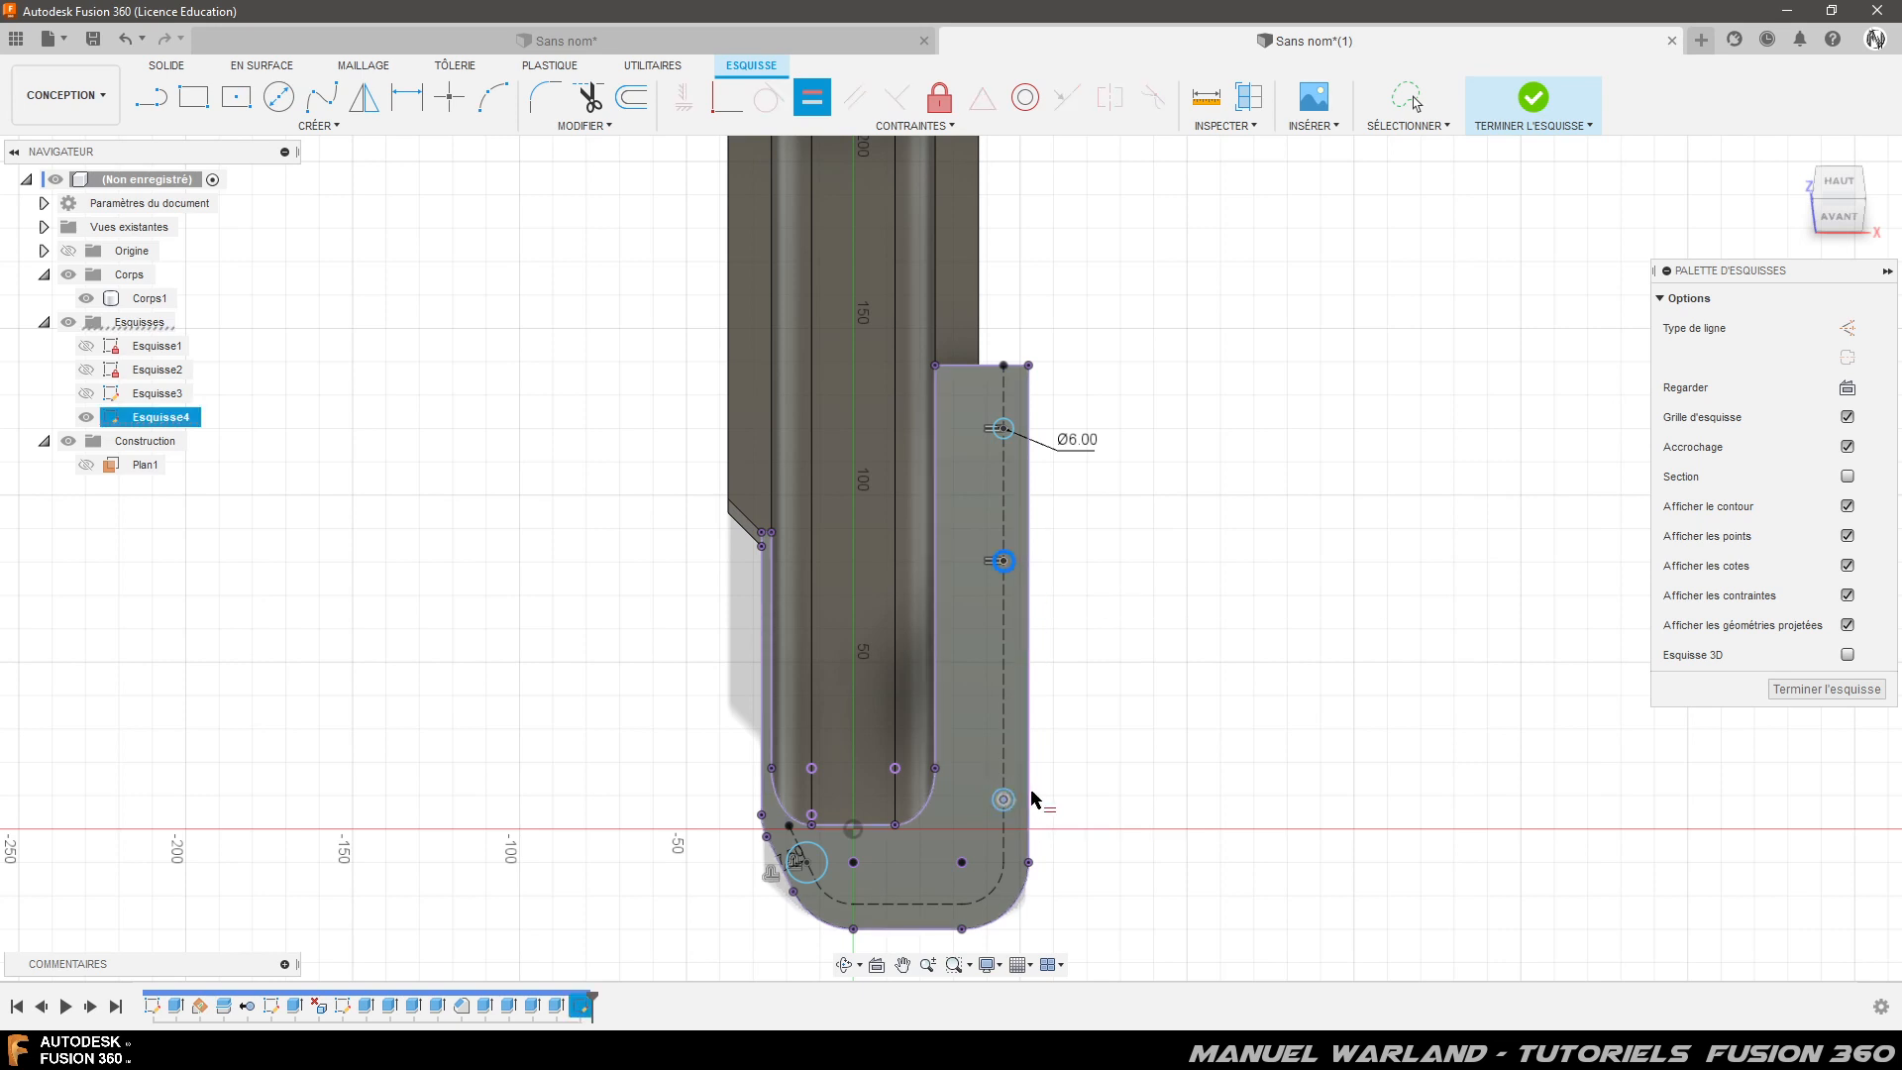
{"action": "left_click", "coordinate": [998, 570]}
{"action": "left_click", "coordinate": [1016, 572]}
{"action": "left_click", "coordinate": [1017, 798]}
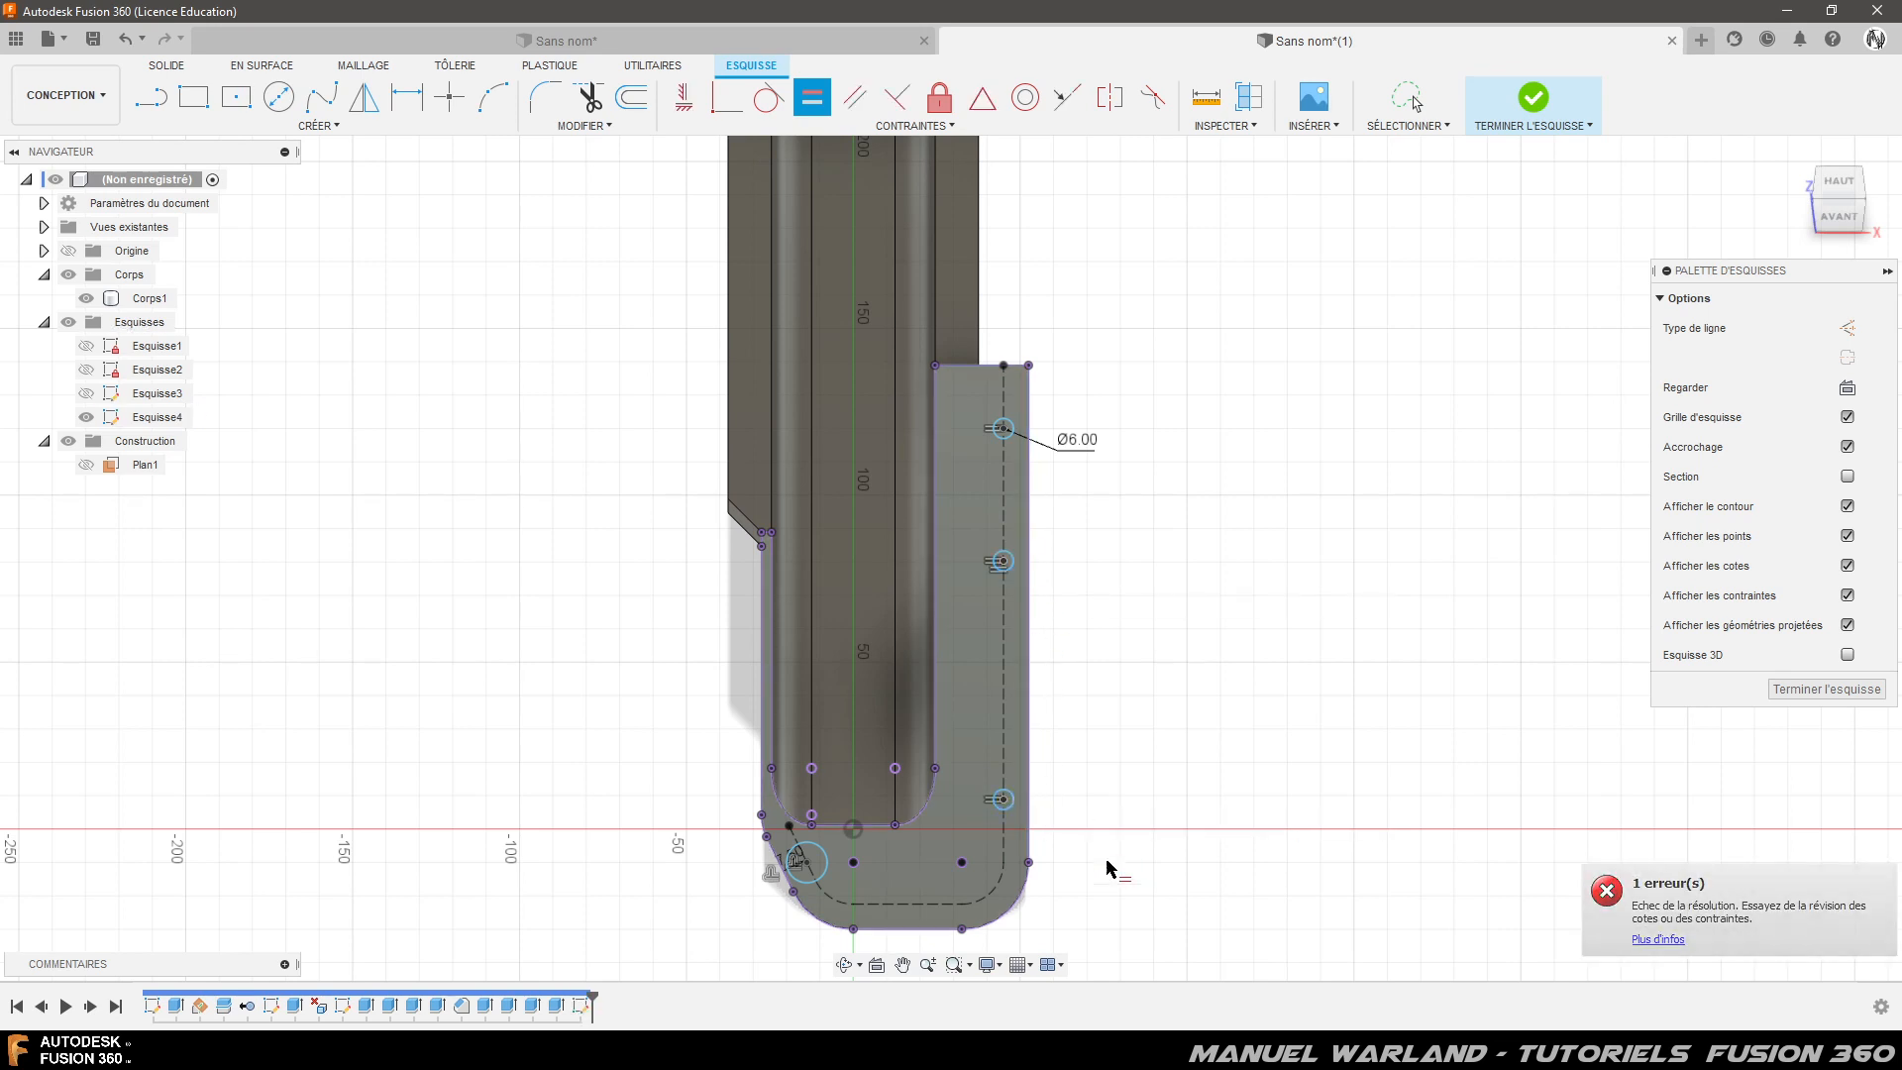
{"action": "left_click", "coordinate": [1016, 811]}
{"action": "left_click", "coordinate": [835, 874]}
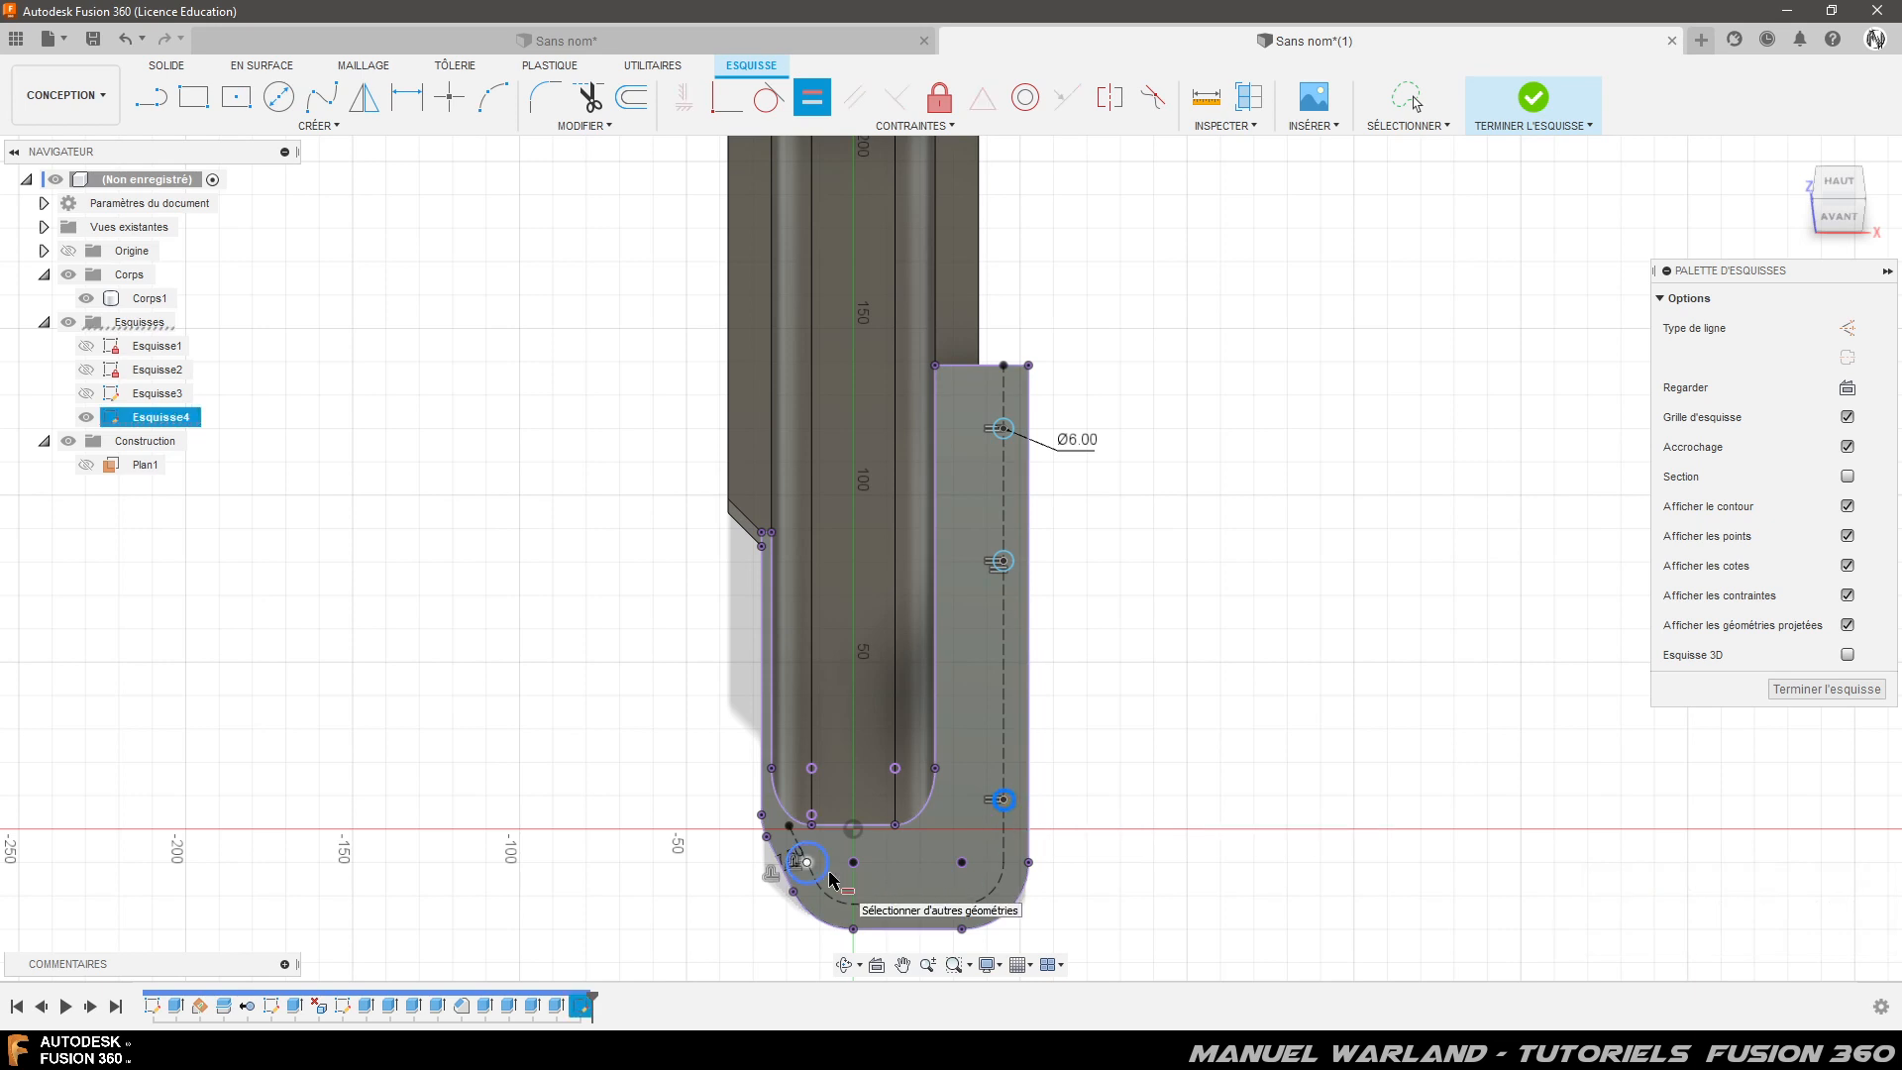
{"action": "scroll", "coordinate": [1221, 840], "scroll_direction": "up", "scroll_amount": 2}
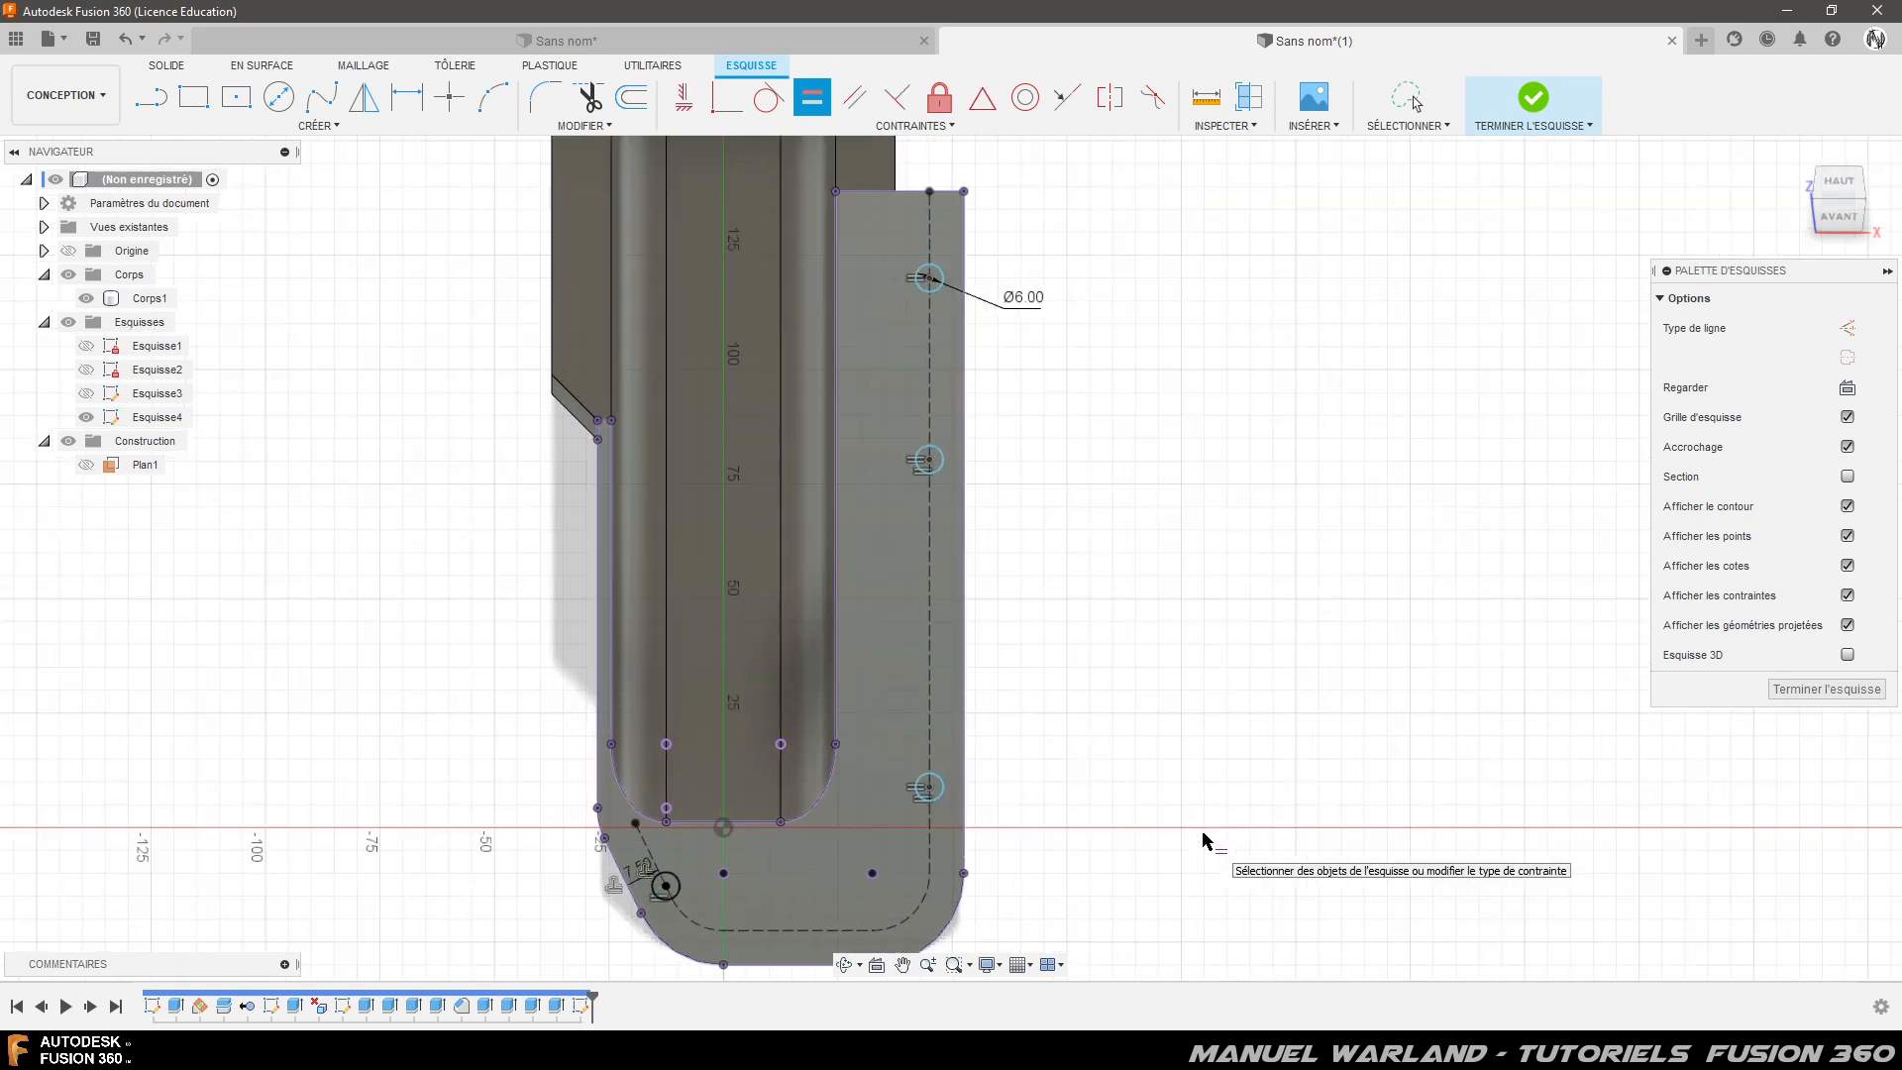
{"action": "scroll", "coordinate": [657, 893], "scroll_direction": "up", "scroll_amount": 3}
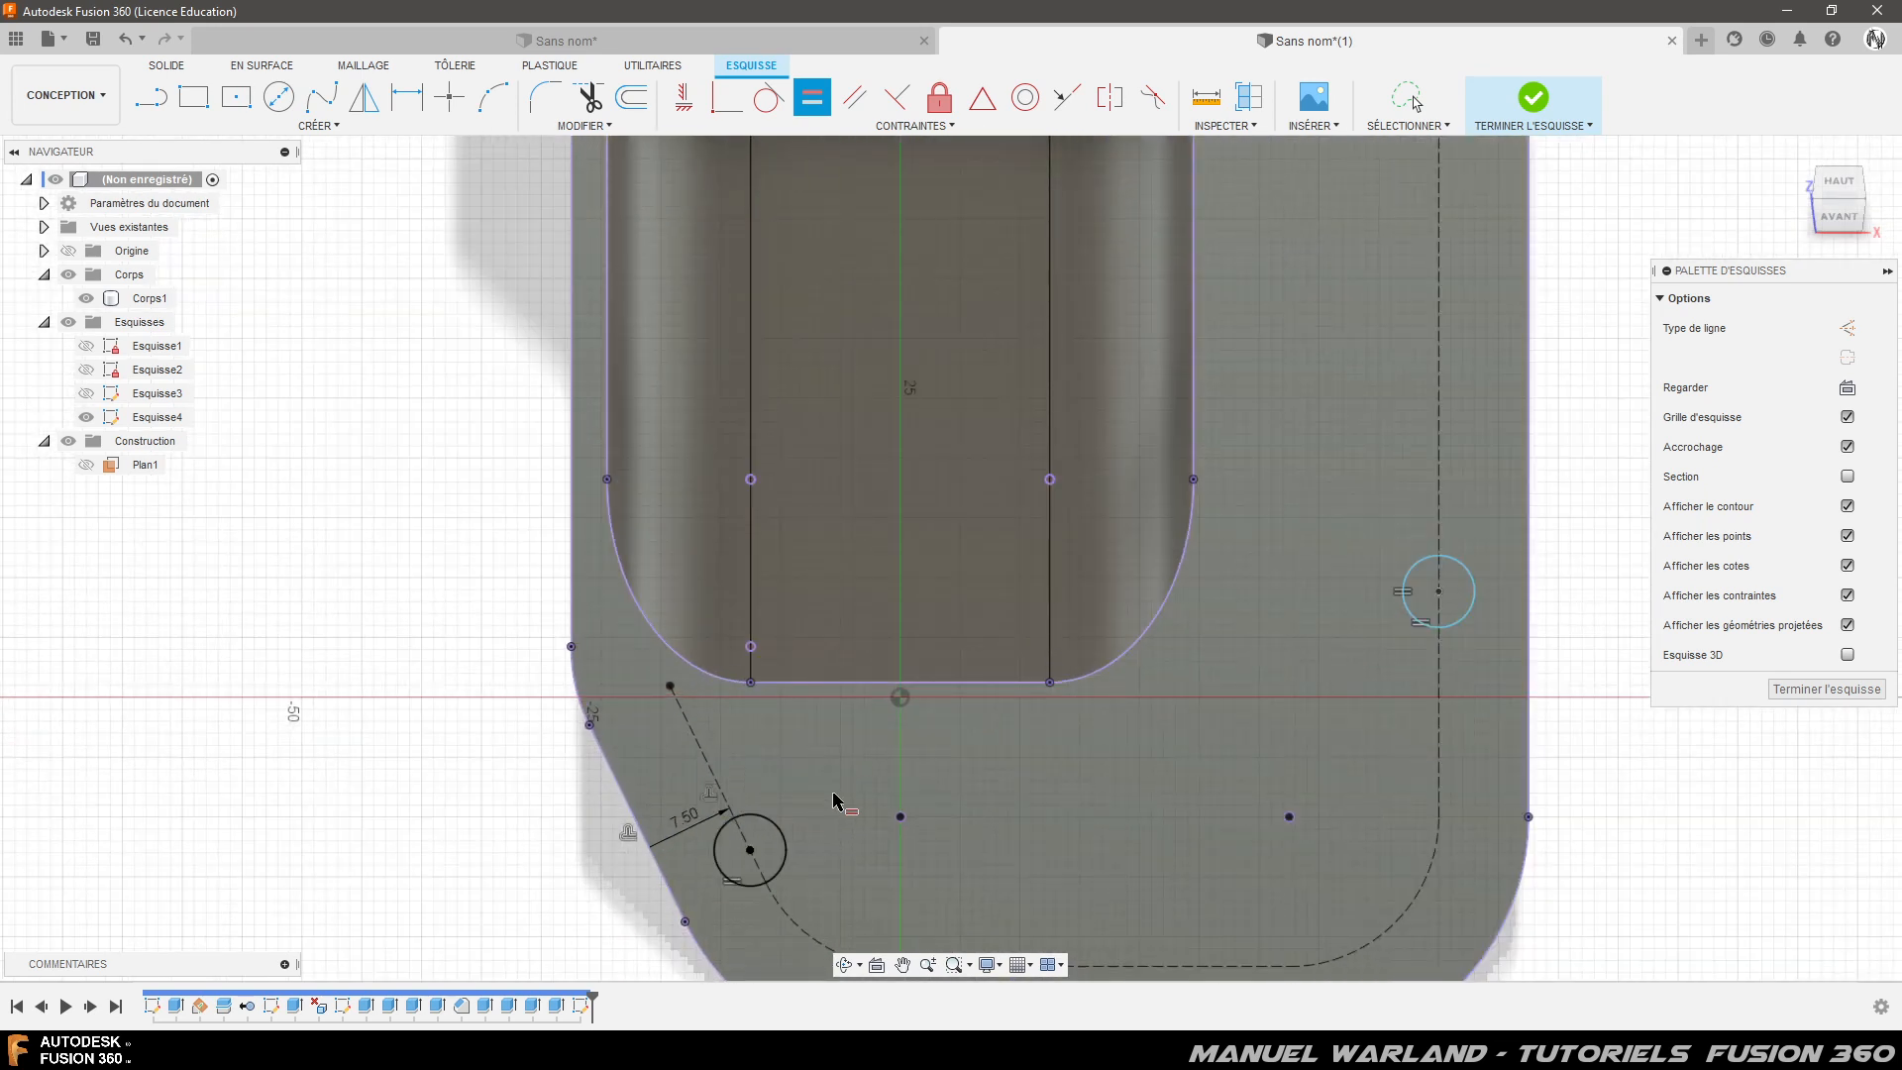
{"action": "key", "text": "Escape"}
- Delete the circle on the slanted segment of the construction path
{"action": "left_click", "coordinate": [785, 830]}
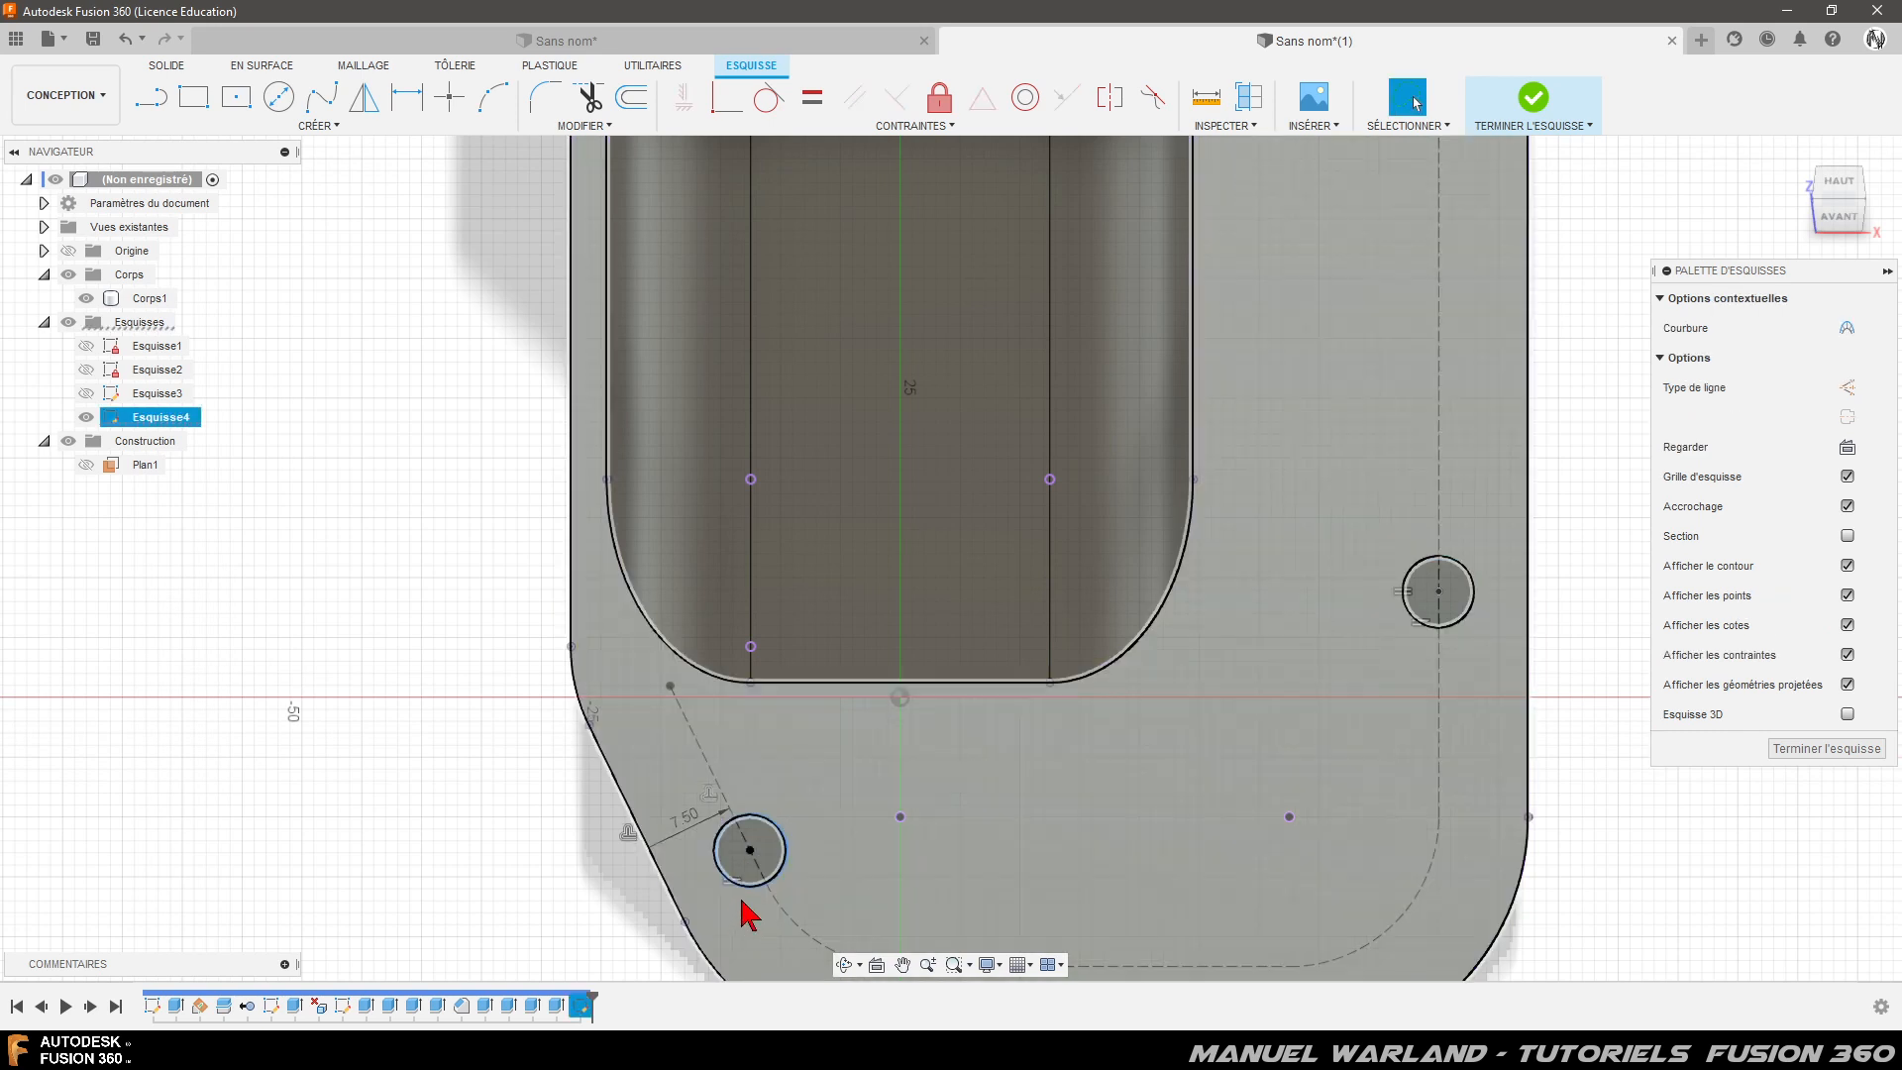
{"action": "scroll", "coordinate": [756, 897], "scroll_direction": "up", "scroll_amount": 4}
{"action": "scroll", "coordinate": [757, 555], "scroll_direction": "down", "scroll_amount": 3}
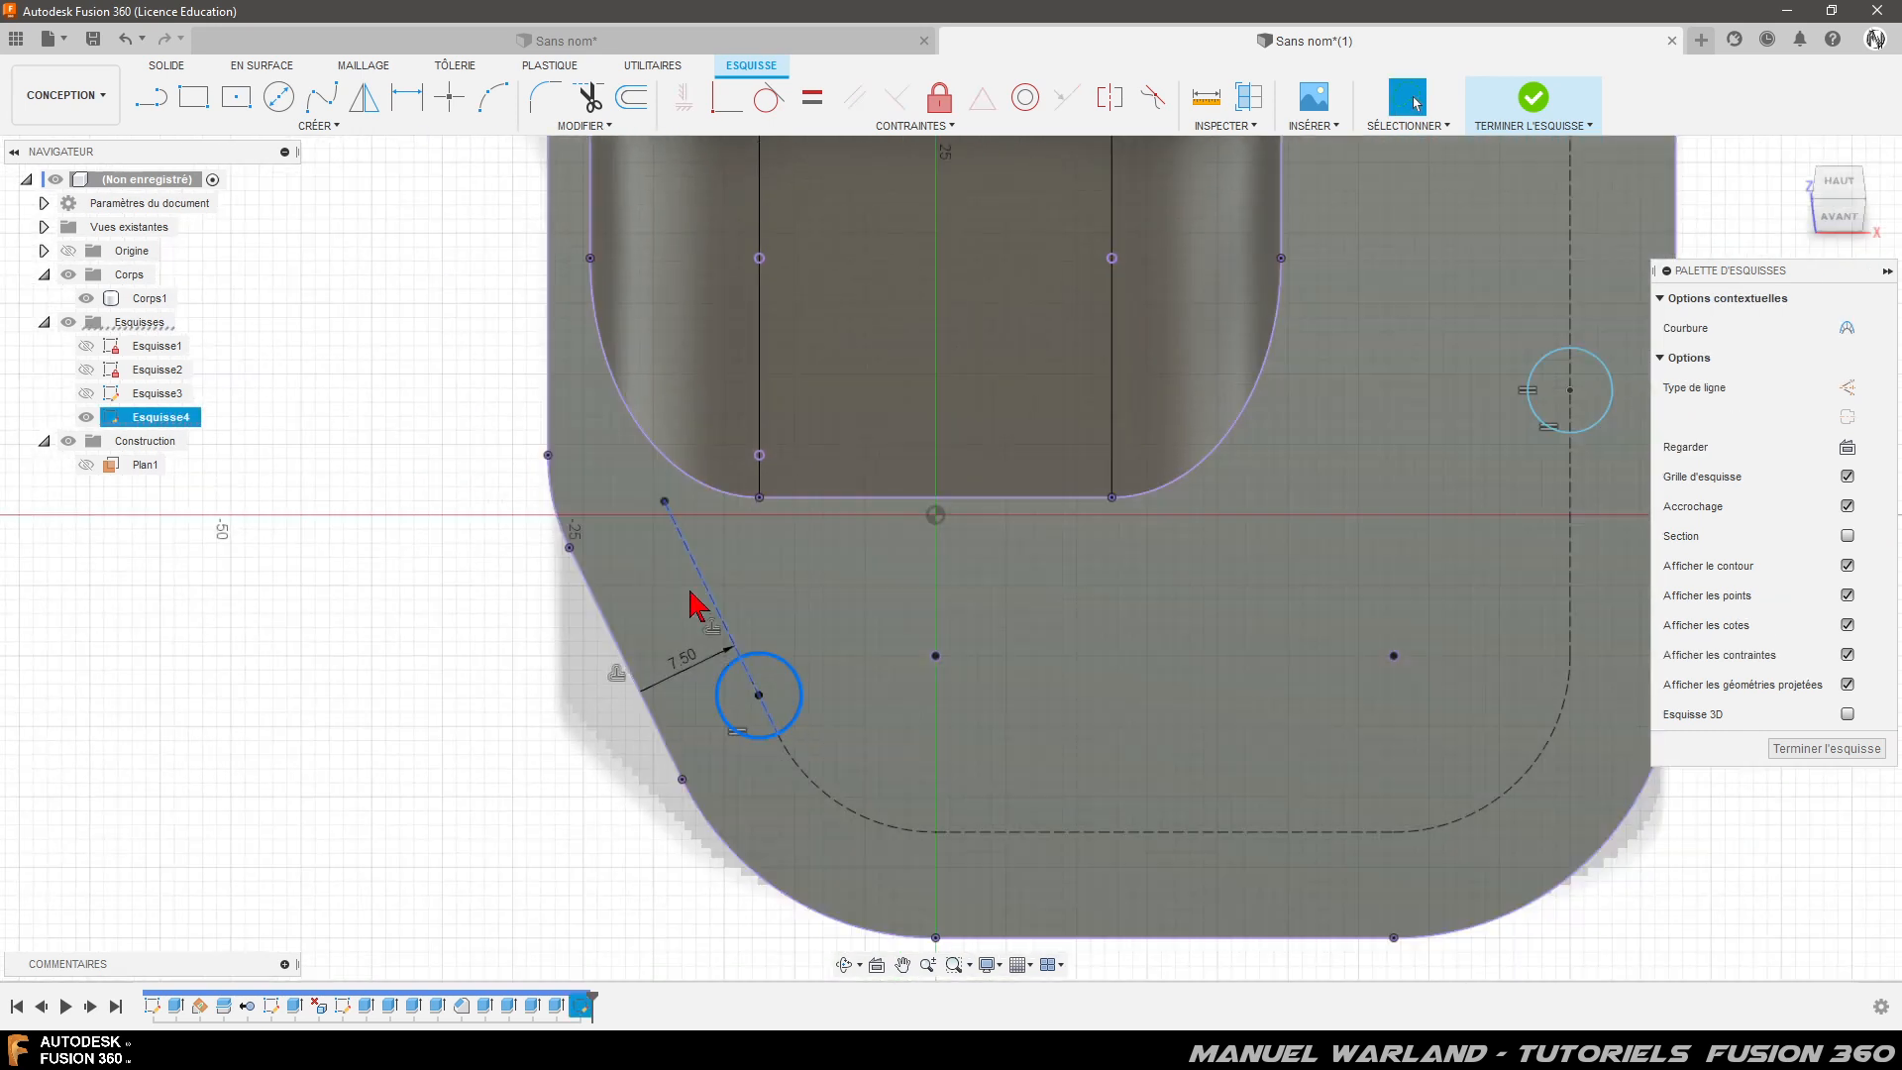
{"action": "scroll", "coordinate": [644, 723], "scroll_direction": "up", "scroll_amount": 2}
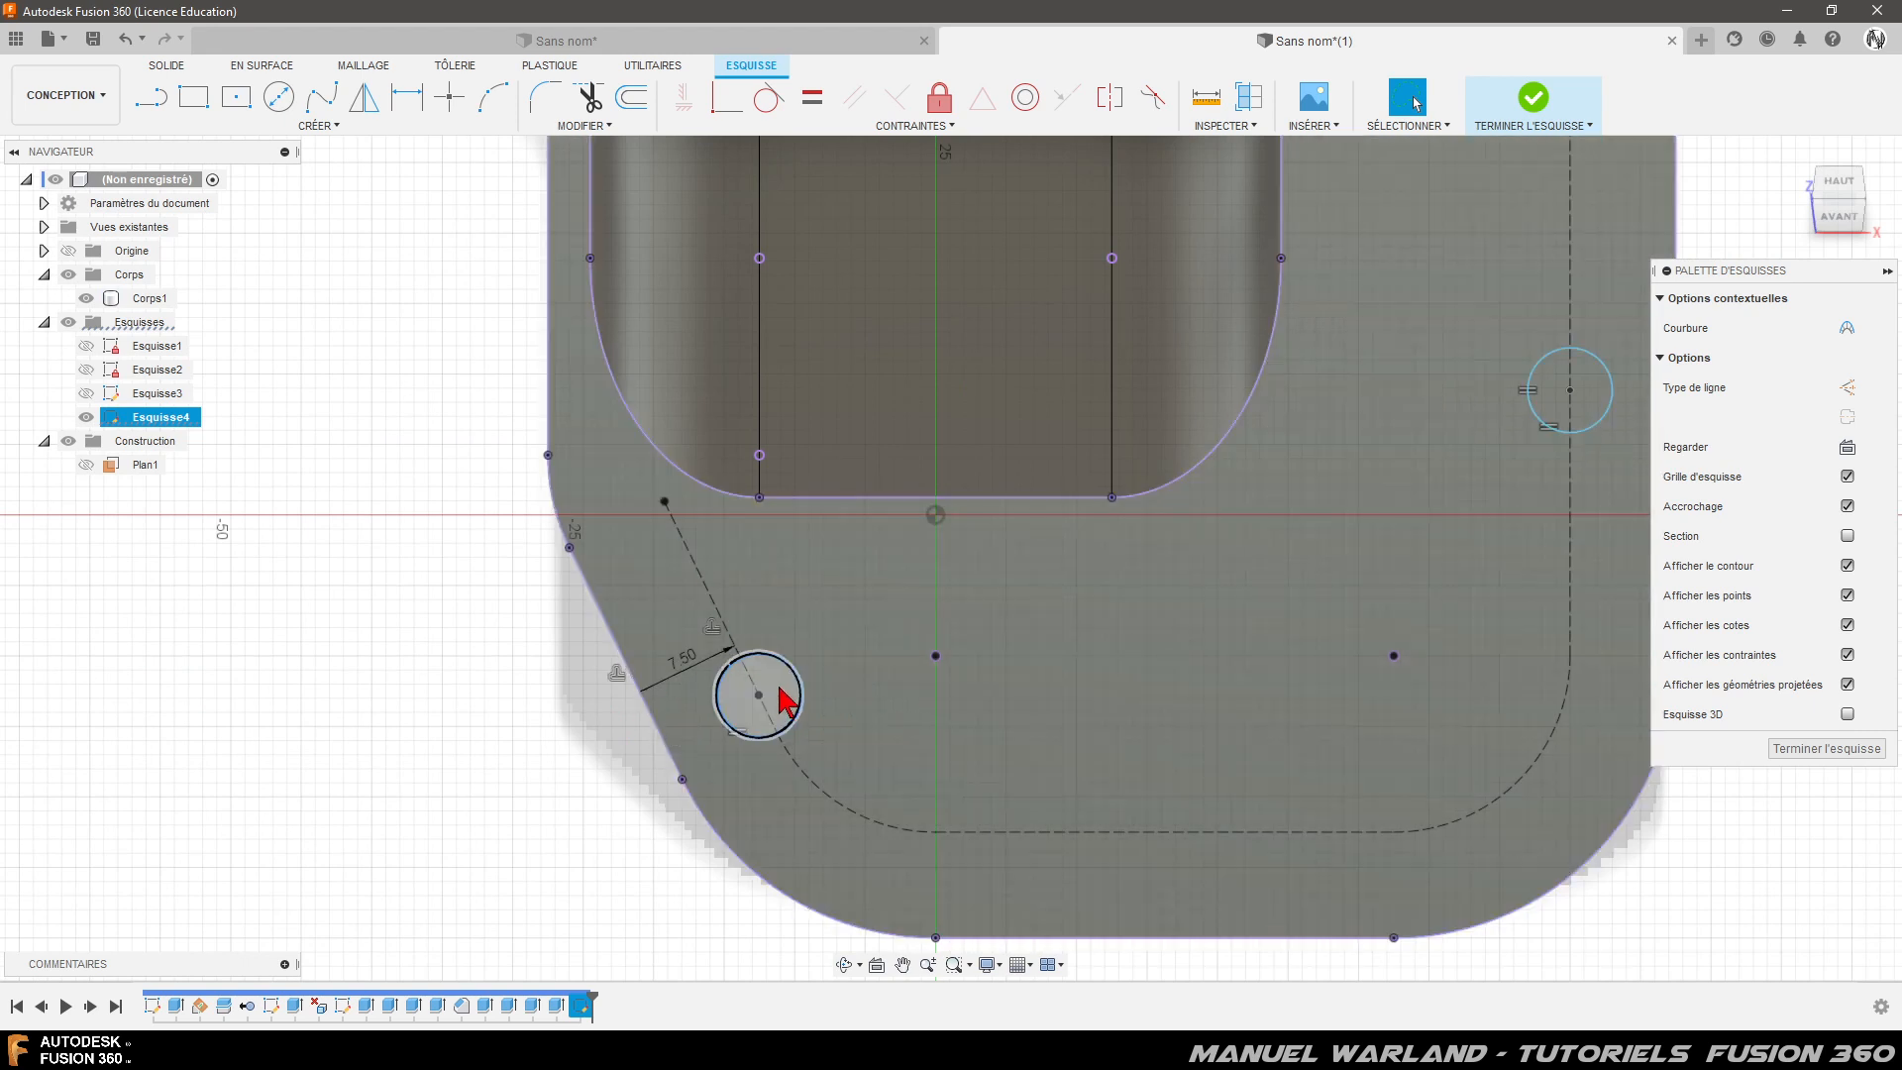
{"action": "left_click", "coordinate": [760, 701]}
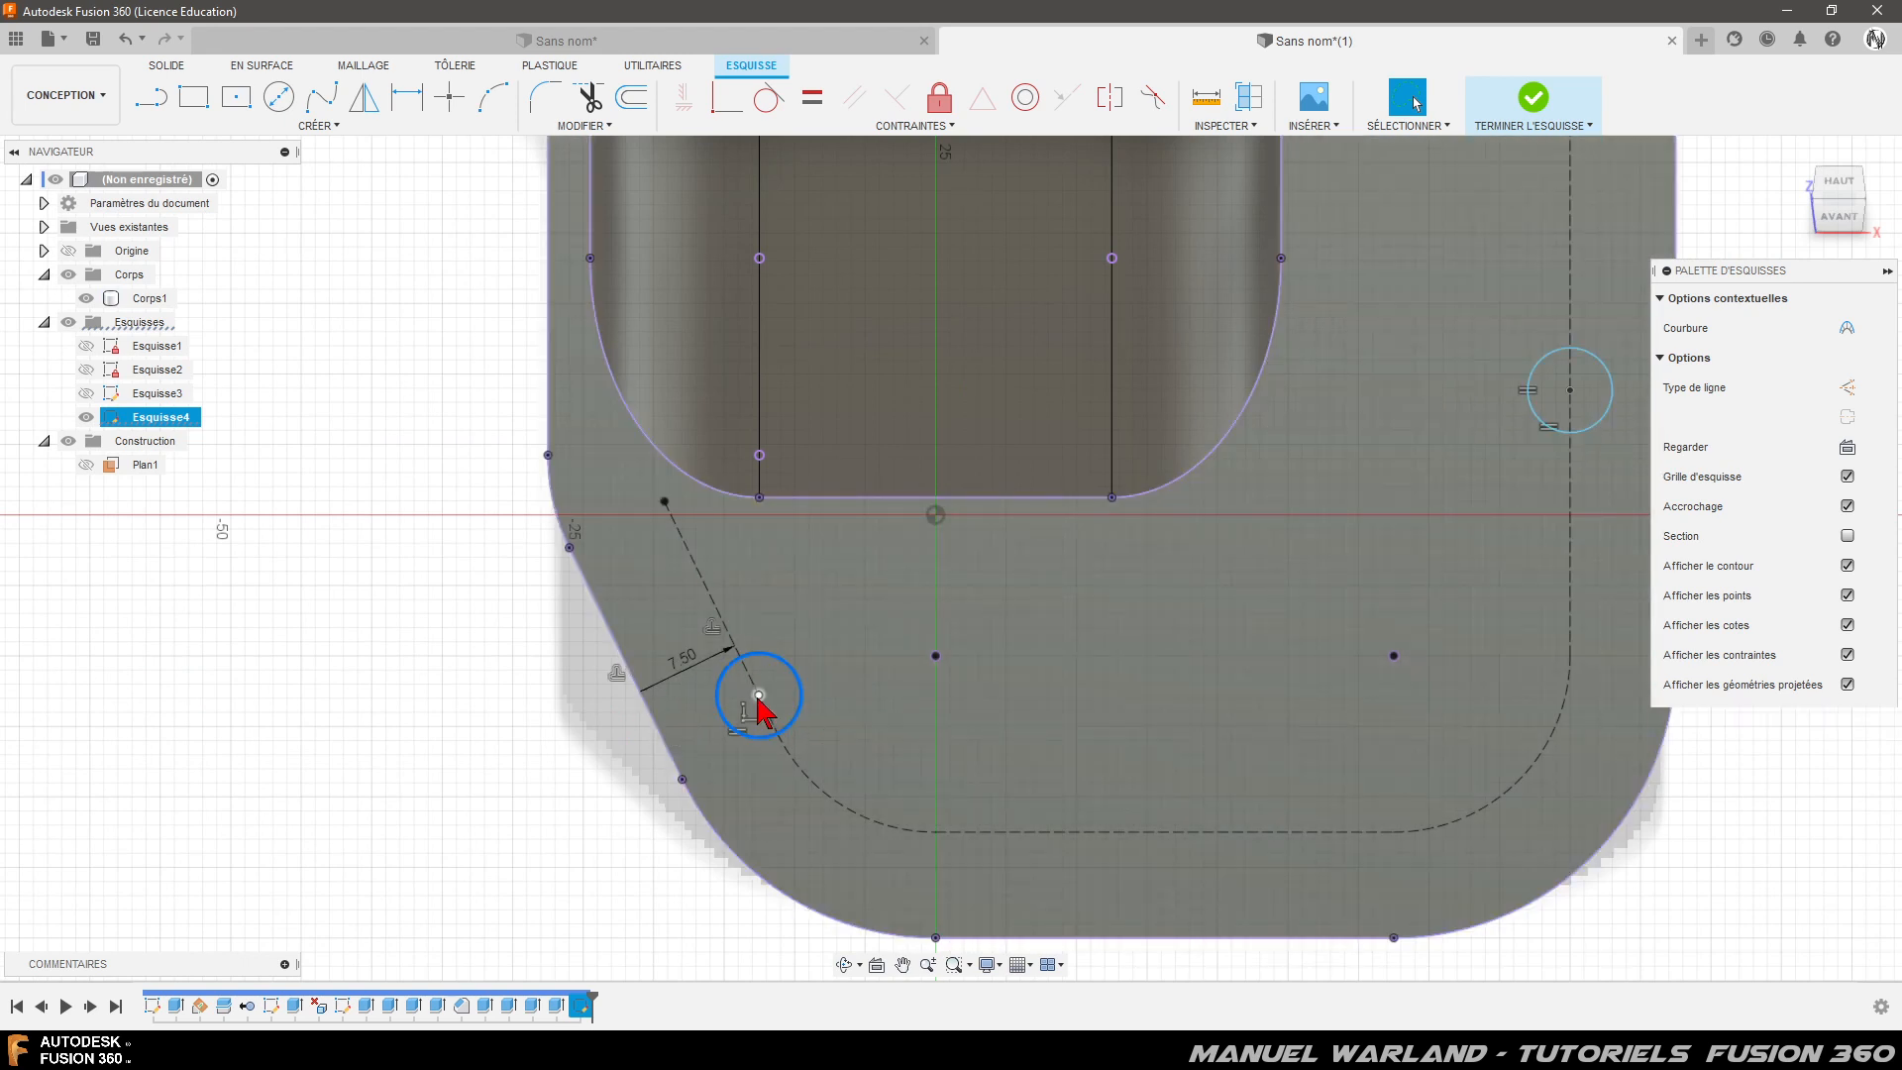
{"action": "left_click", "coordinate": [801, 693]}
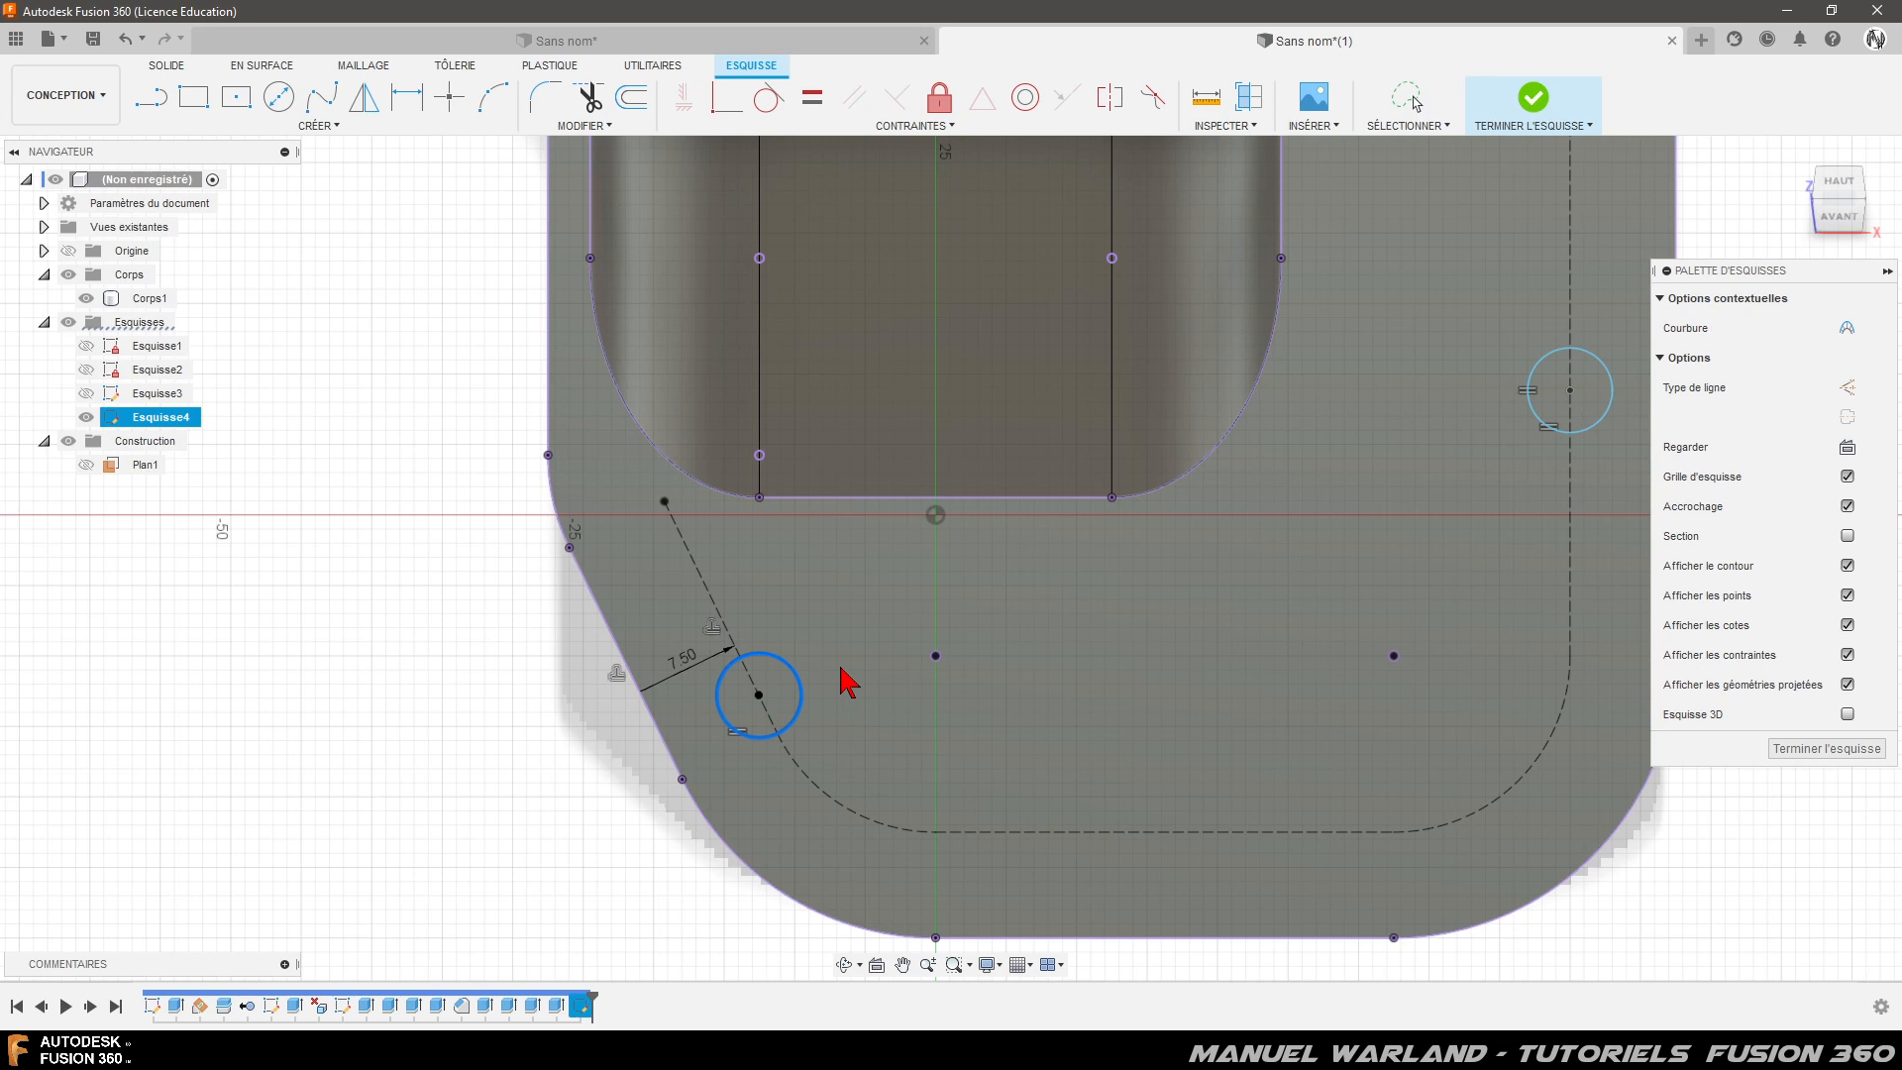
{"action": "key", "text": "ctrl+c"}
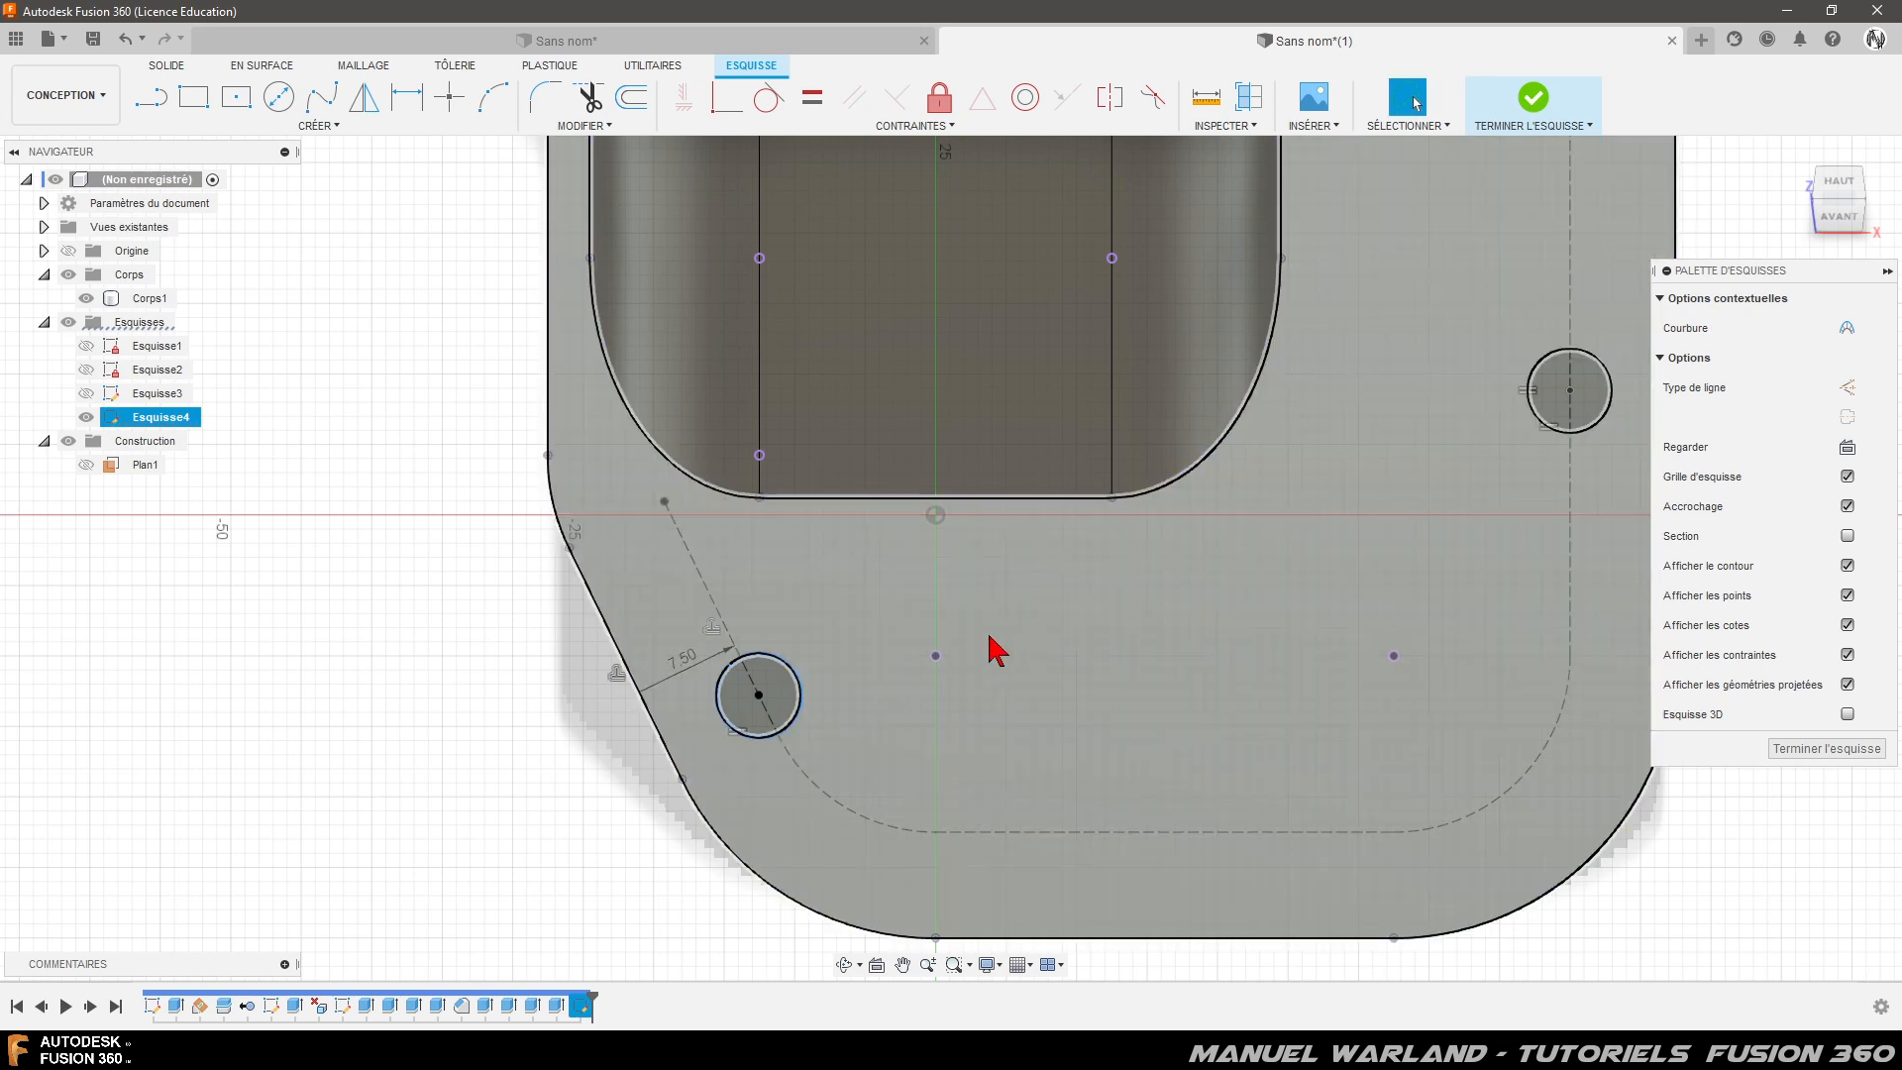
{"action": "key", "text": "Delete"}
- Sketch a circle about 3.8 mm in diameter centred on the slanted construction segment and delete its diameter dimension
{"action": "left_click", "coordinate": [281, 95]}
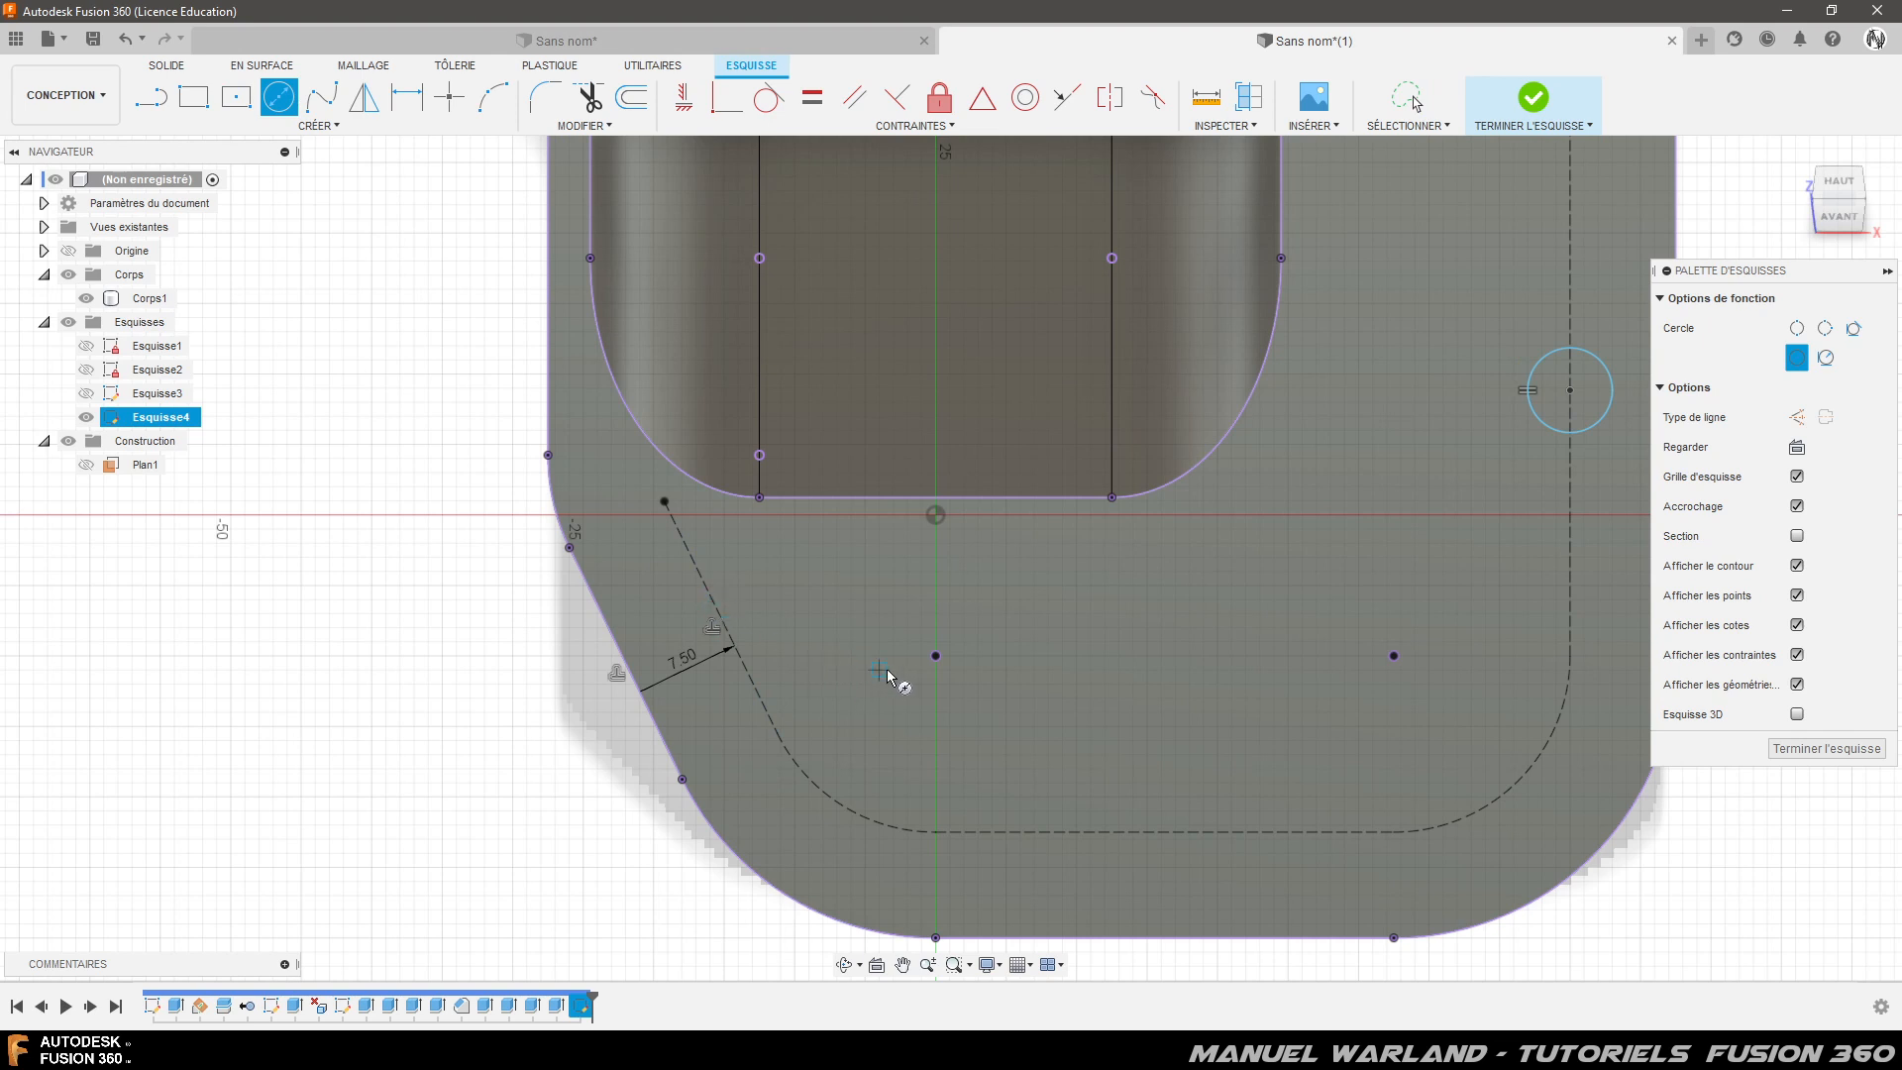
{"action": "left_click", "coordinate": [742, 662]}
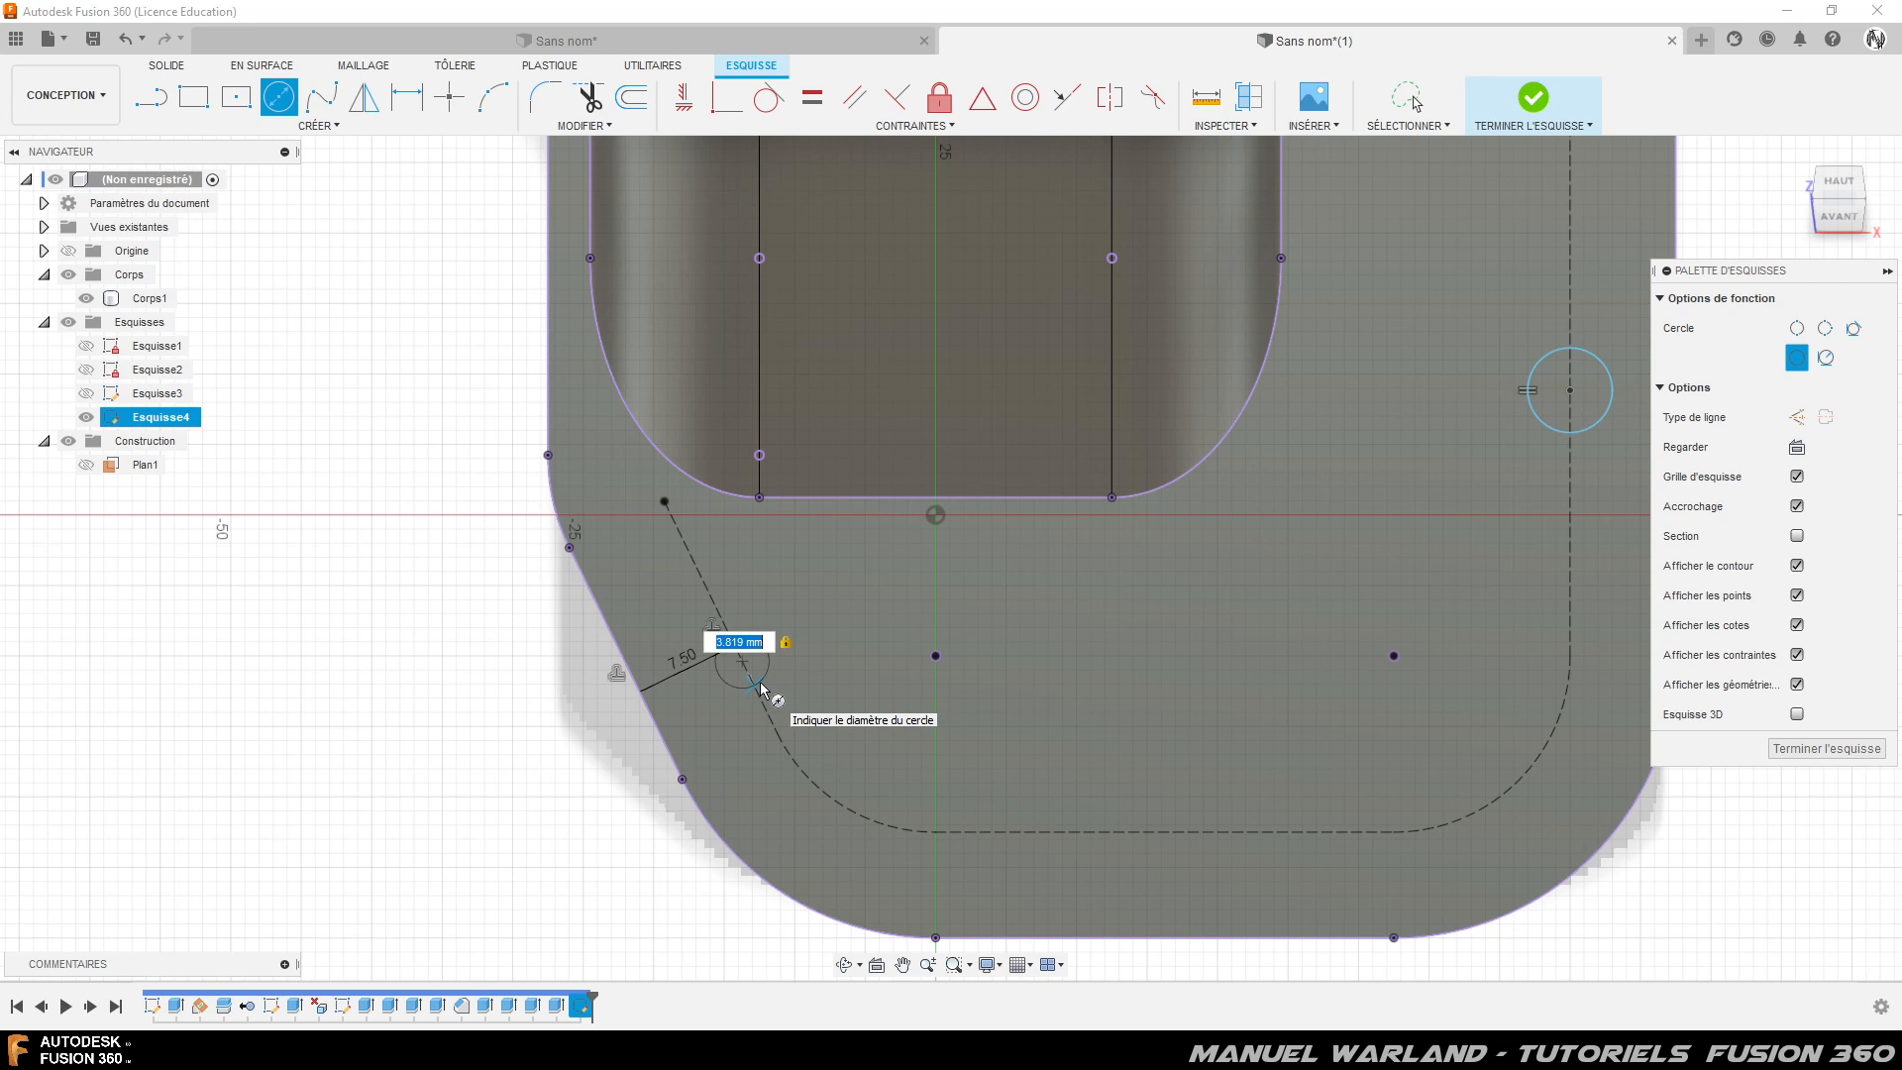
{"action": "left_click", "coordinate": [763, 690]}
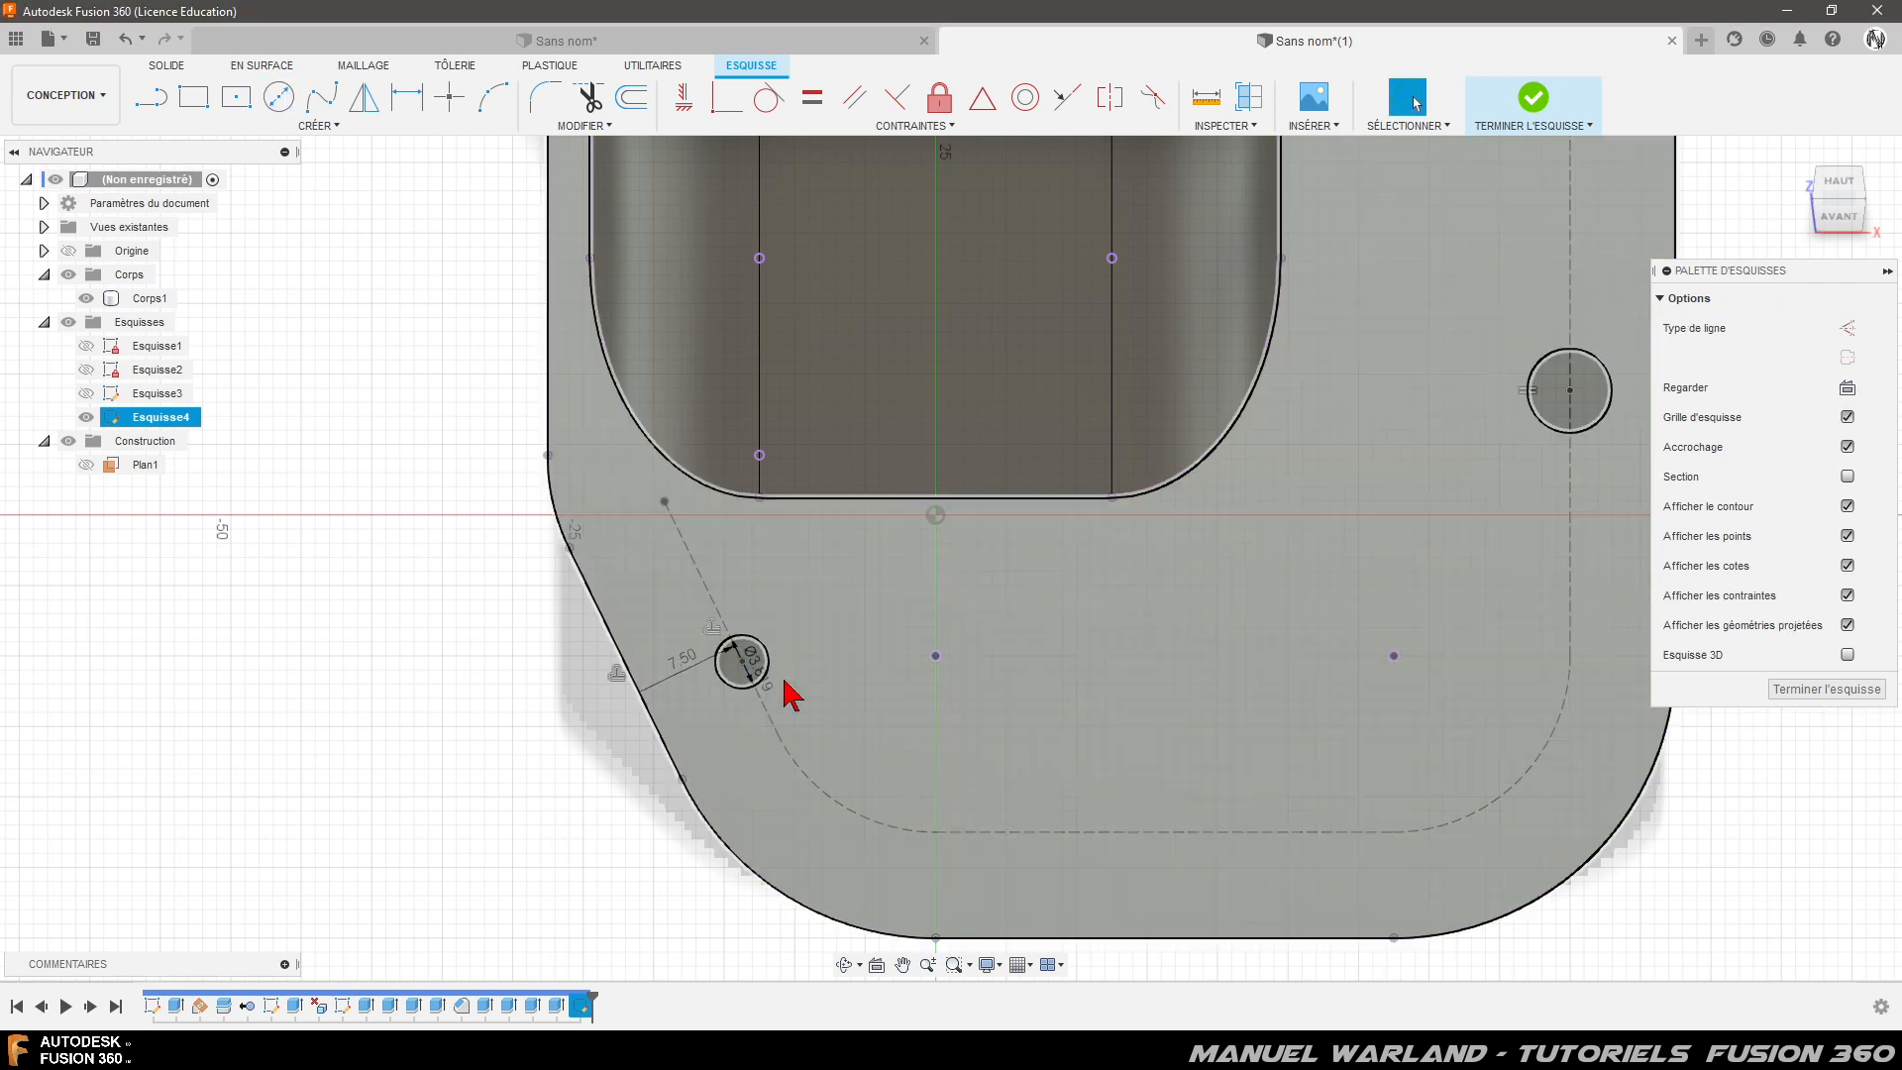
{"action": "double_click", "coordinate": [777, 697]}
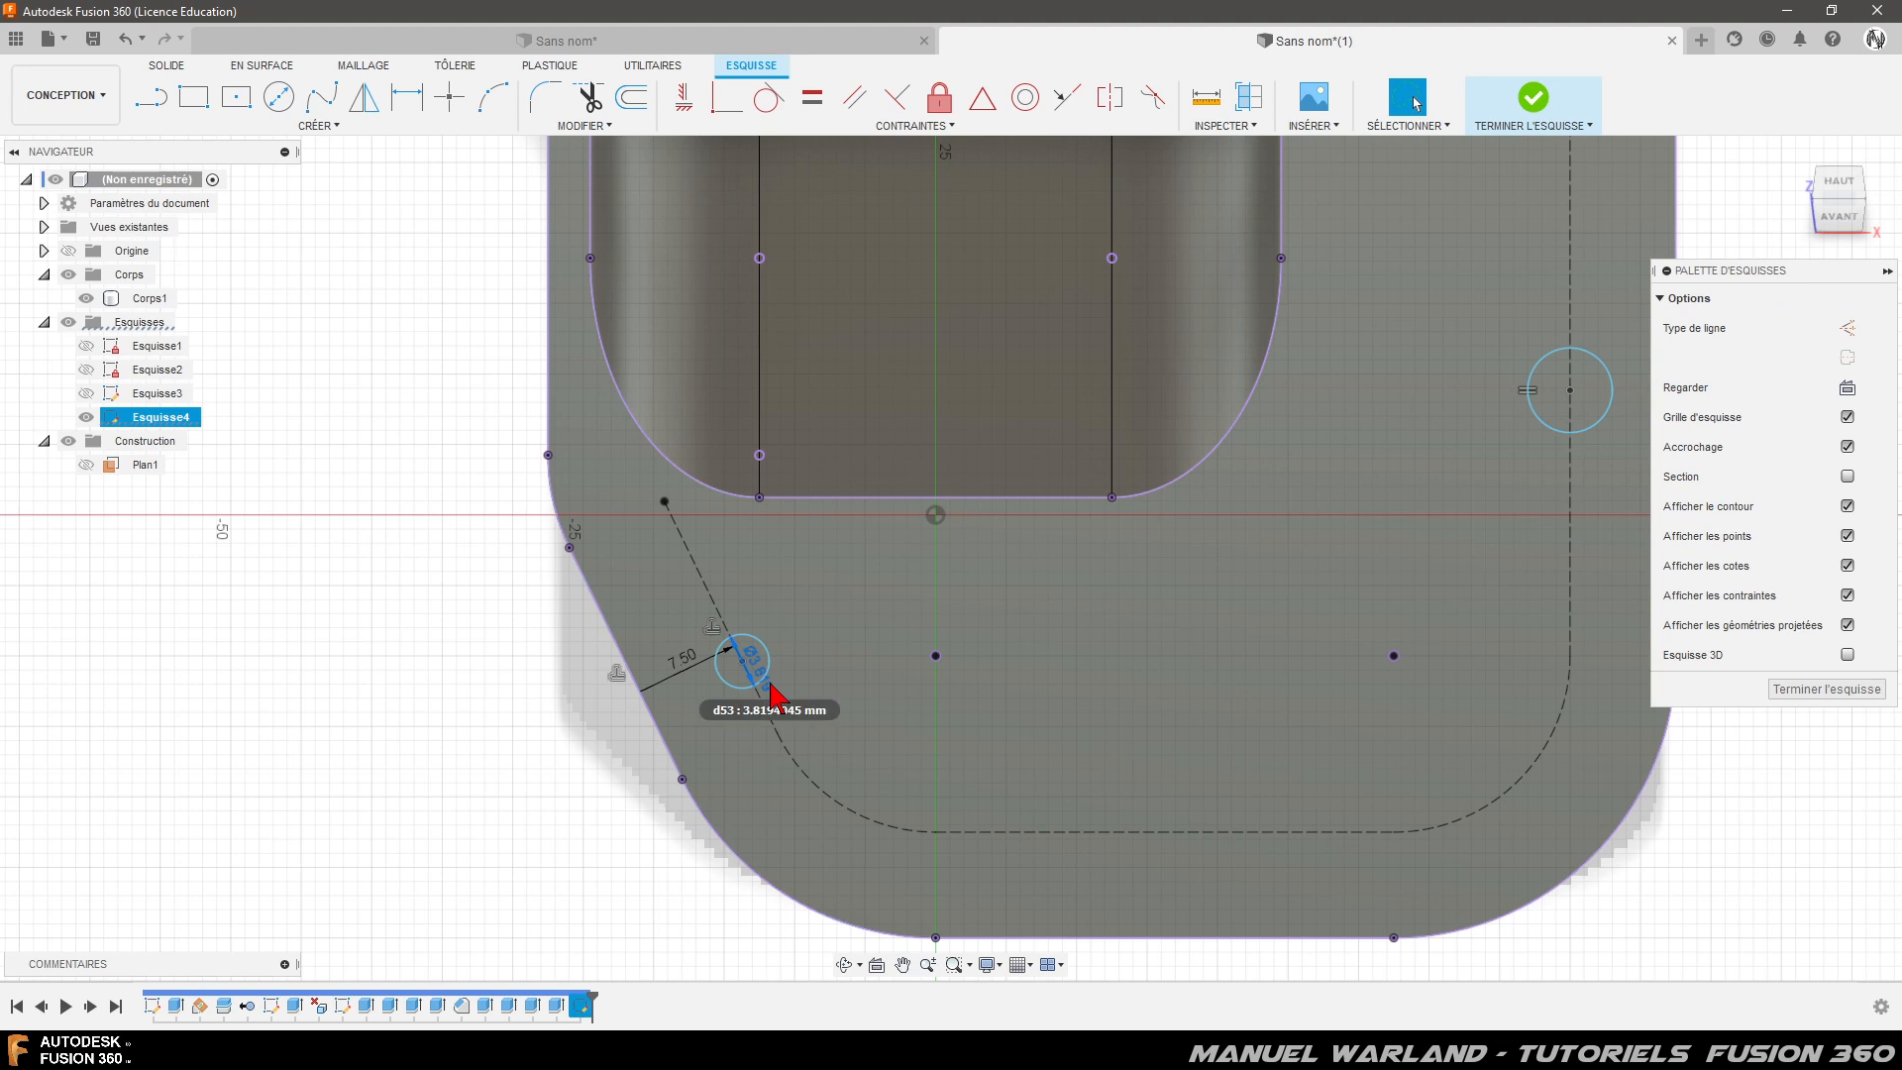
{"action": "key", "text": "Return"}
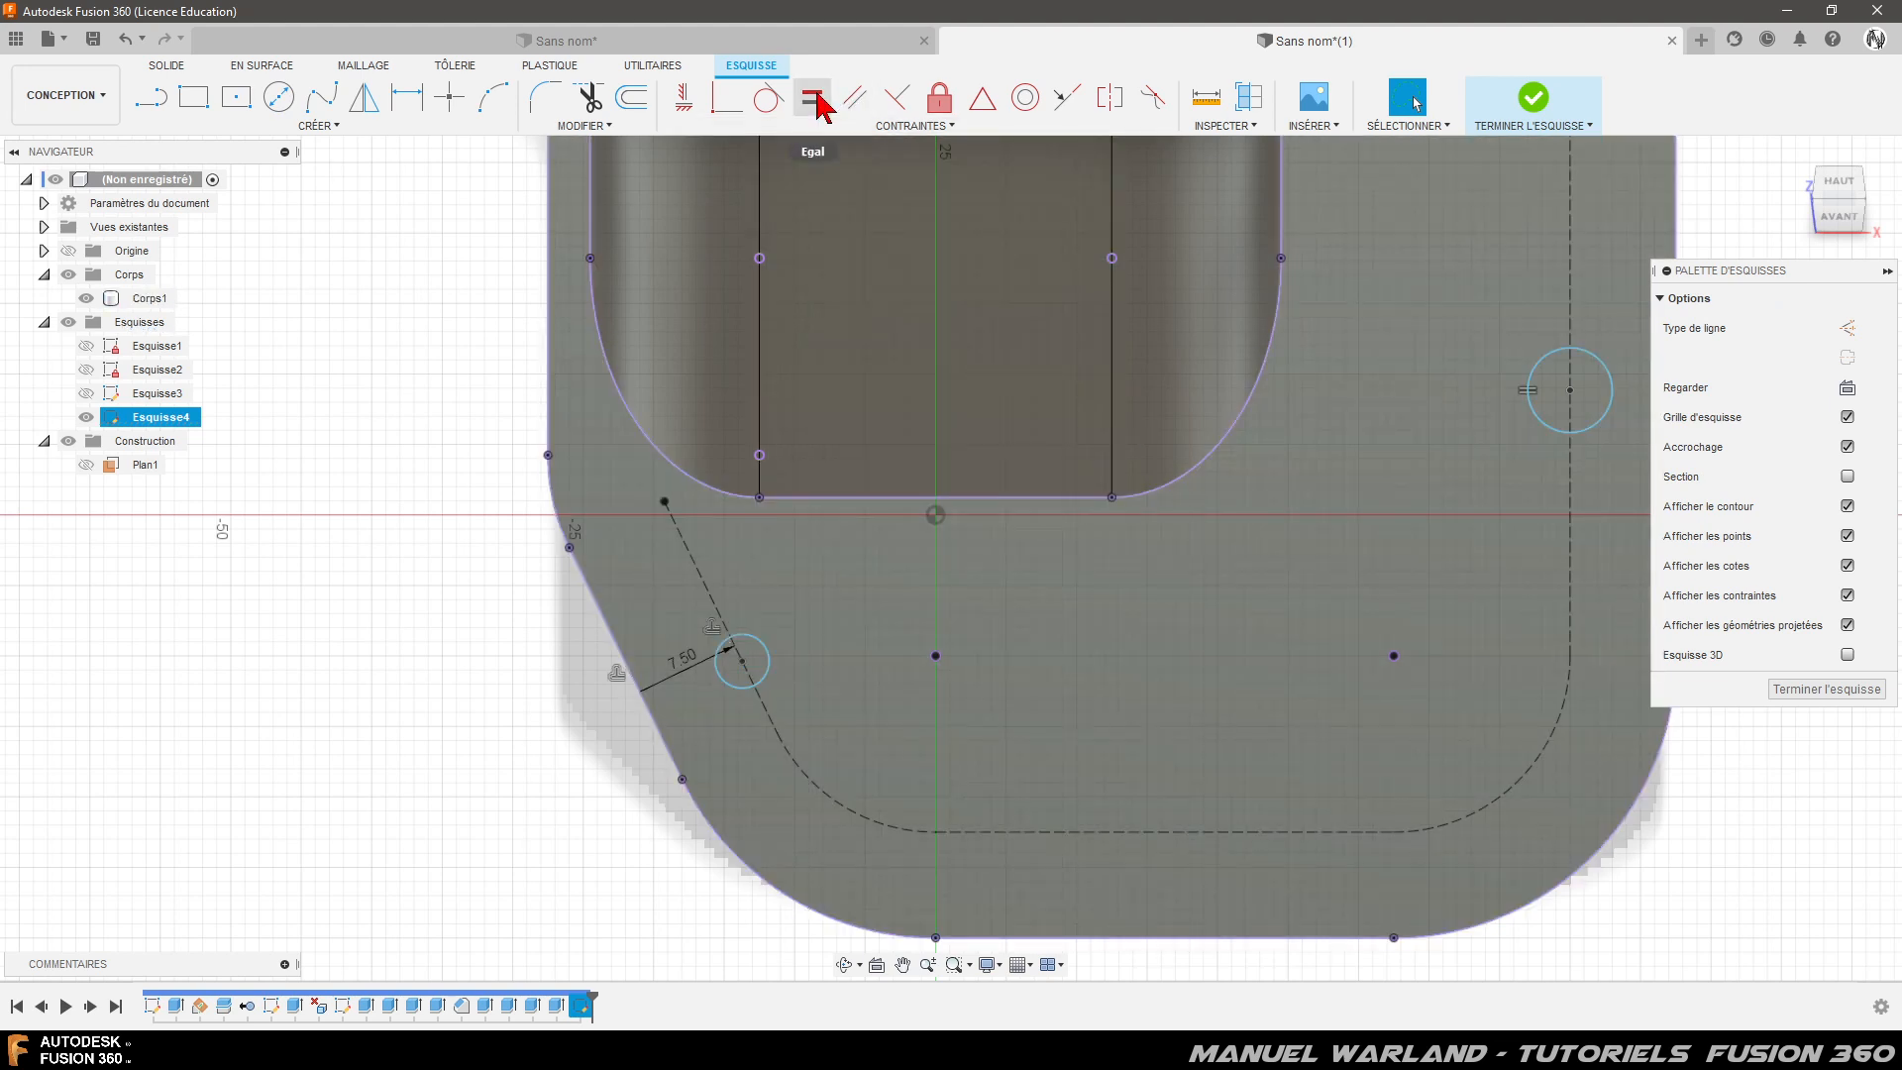
- Make the slanted segment's circle equal to the lowest circle on the long line, and move the 7.50 offset dimension outside the face
{"action": "left_click", "coordinate": [811, 96]}
{"action": "left_click", "coordinate": [768, 665]}
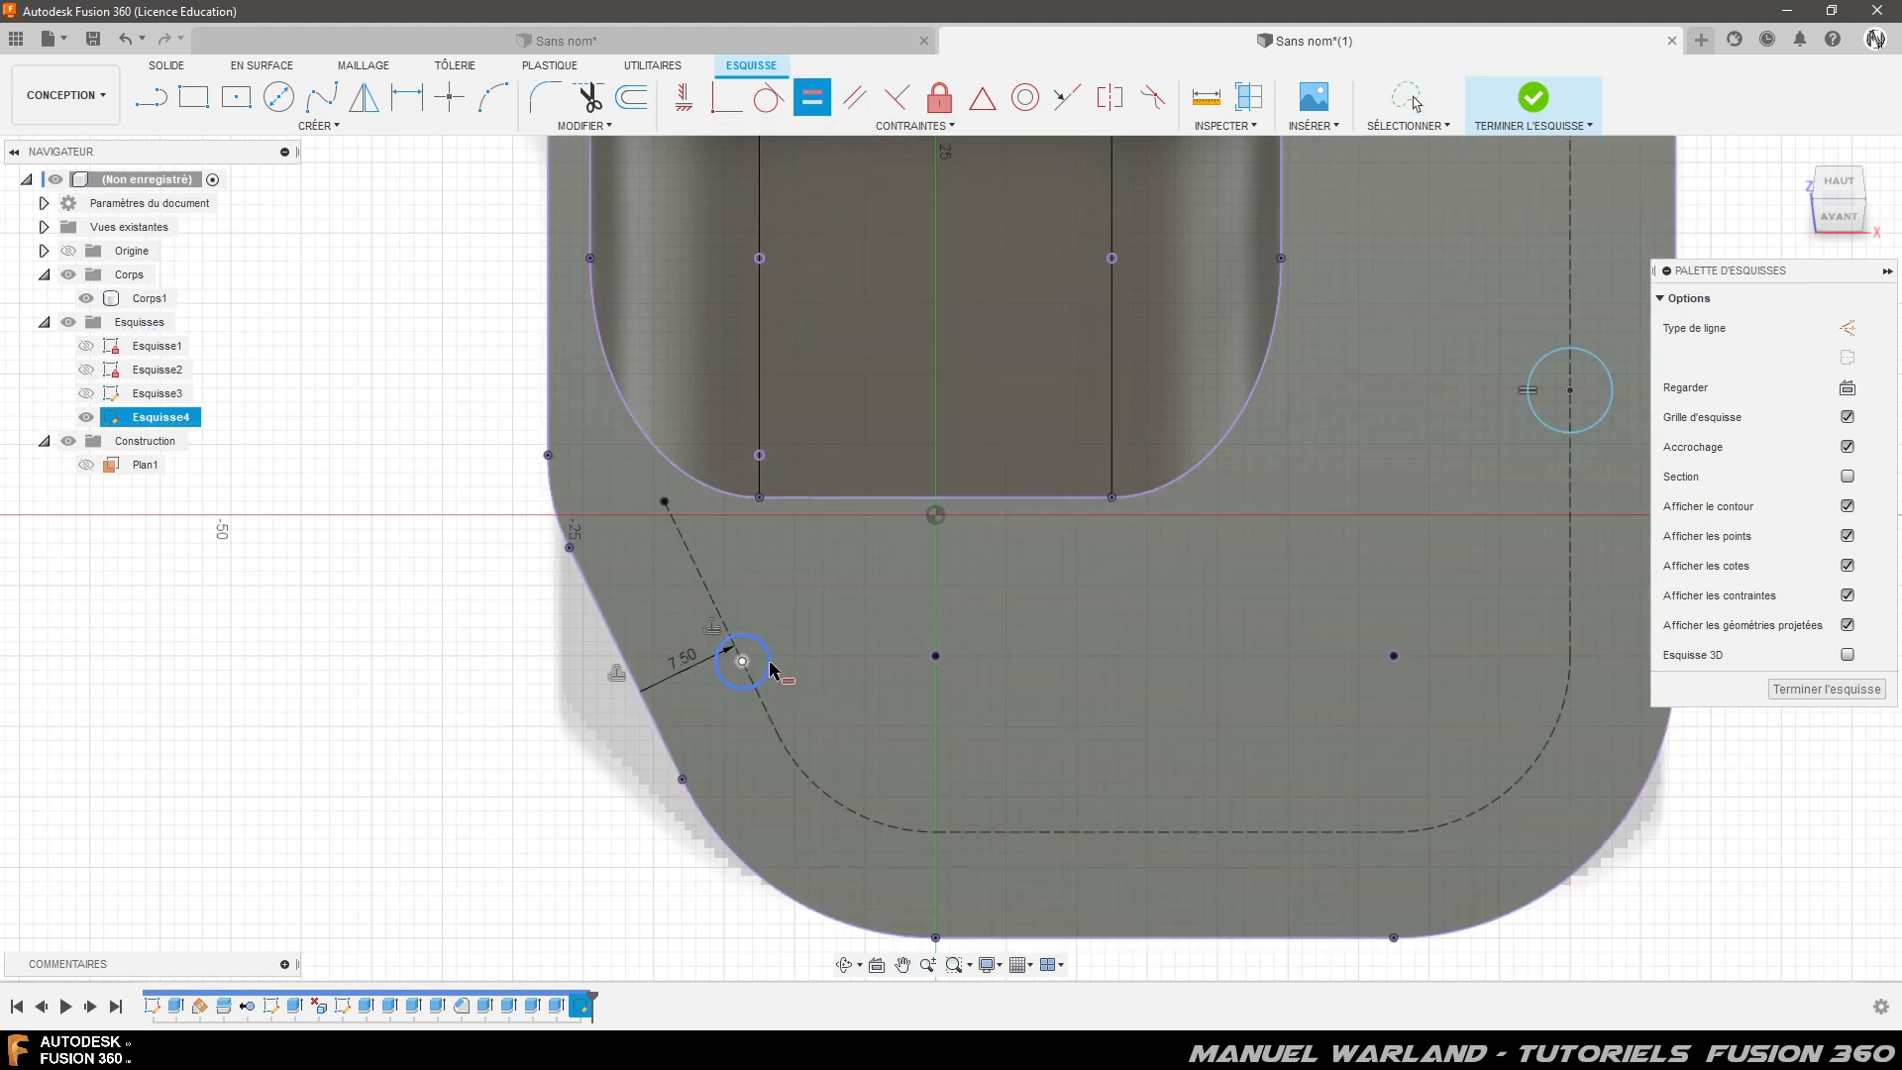
{"action": "left_click", "coordinate": [1553, 429]}
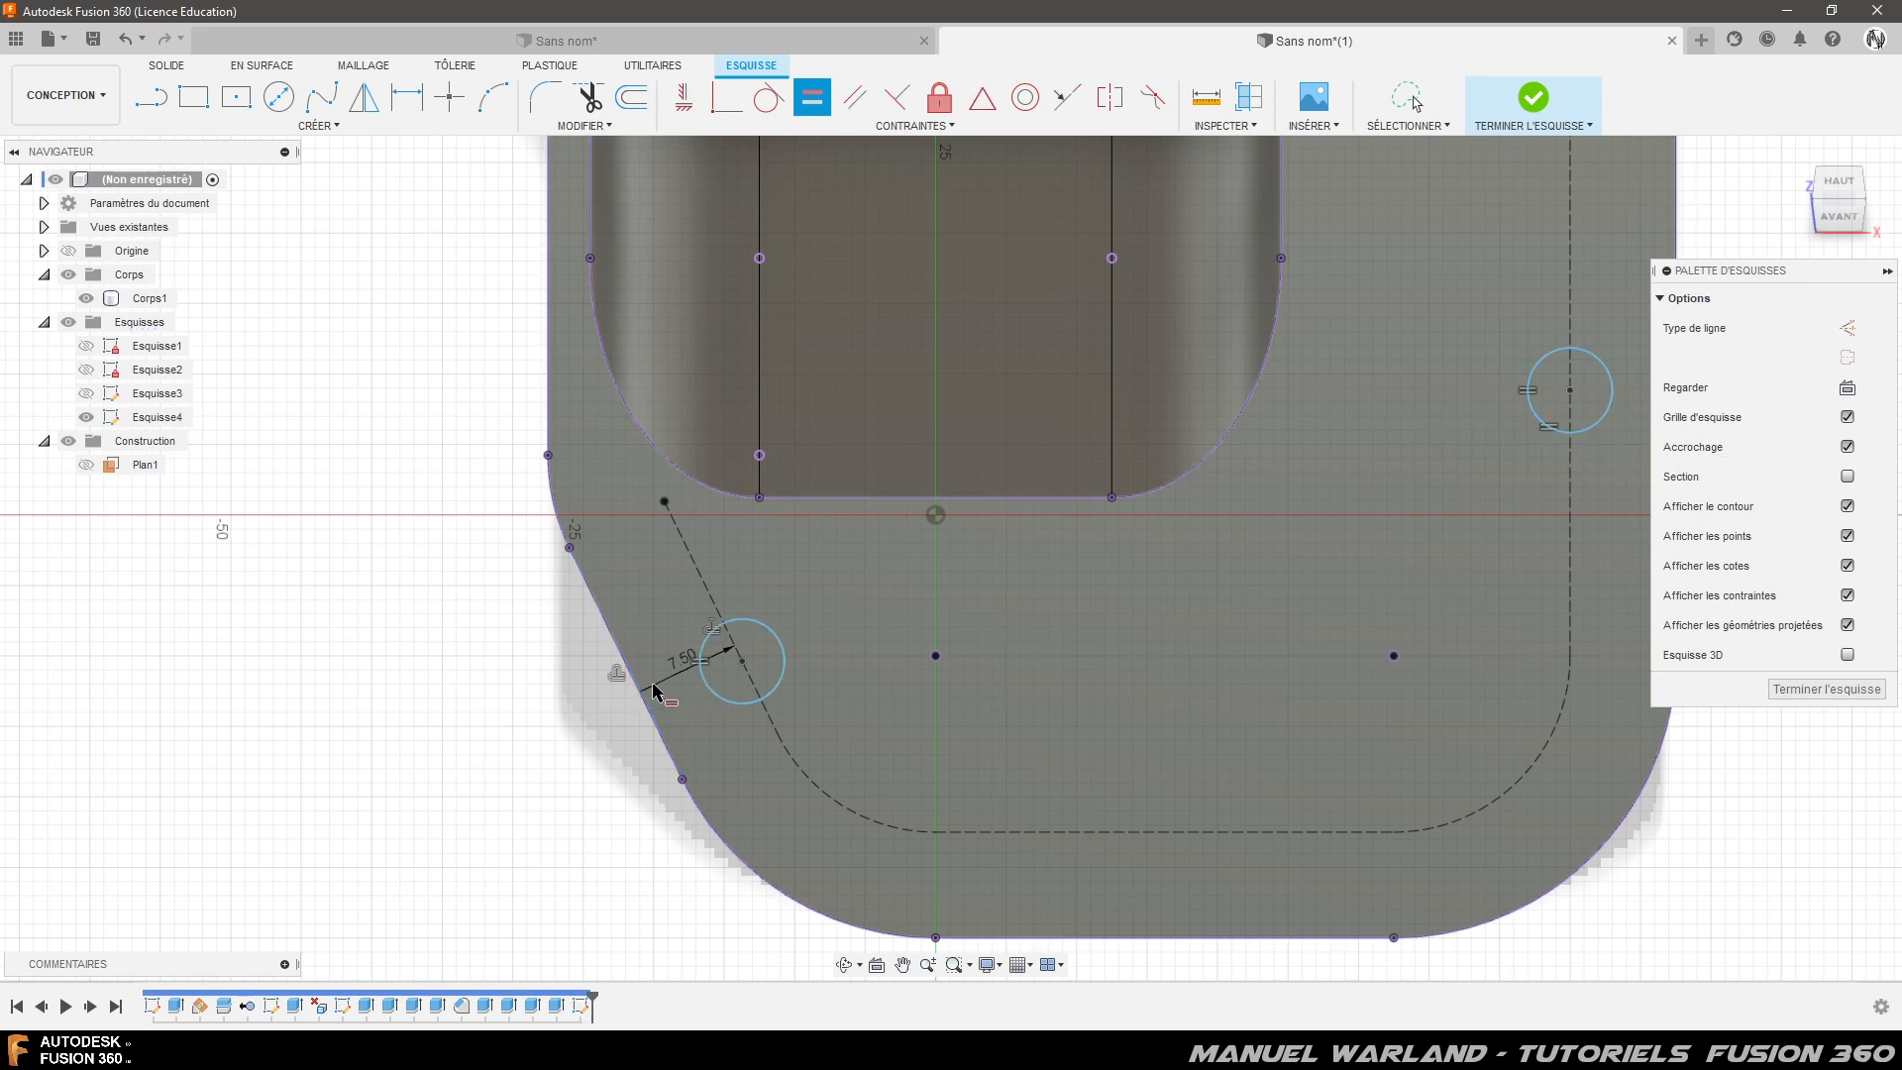
{"action": "key", "text": "Escape"}
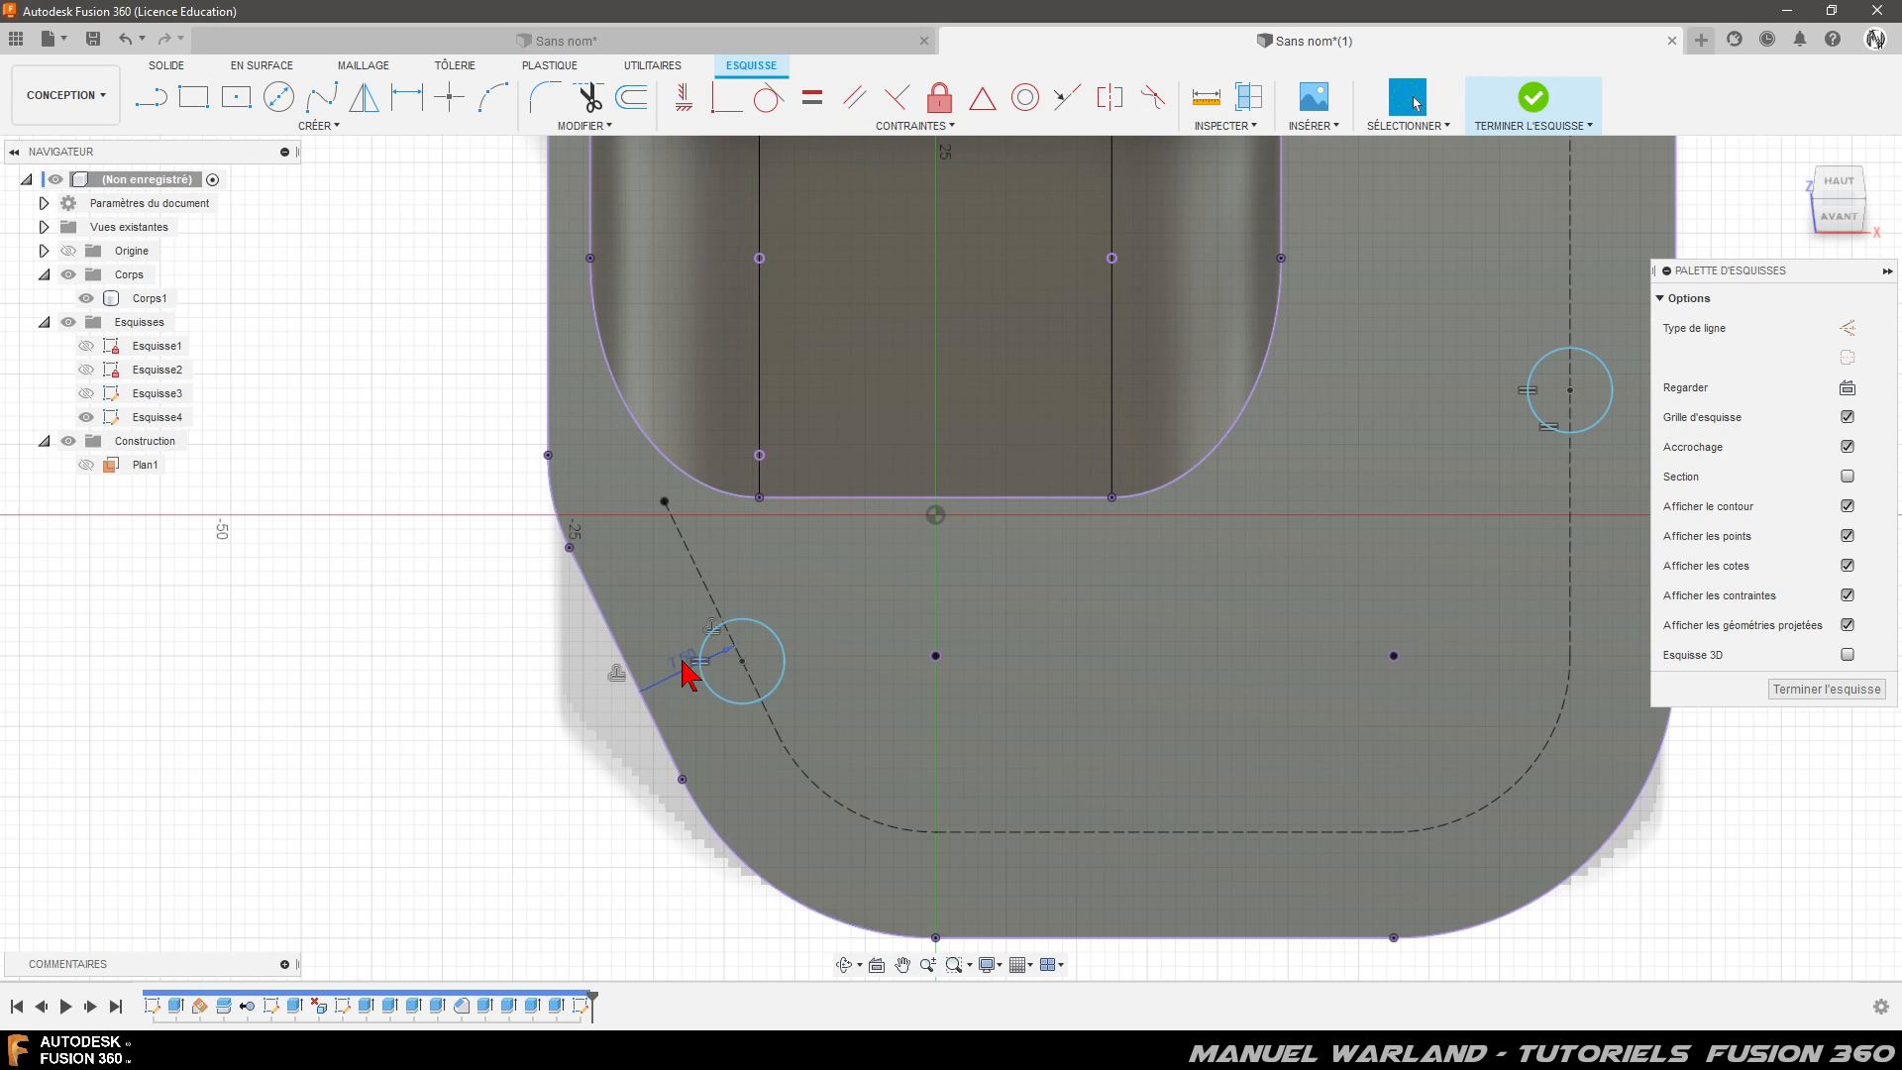
{"action": "left_click", "coordinate": [683, 673]}
{"action": "left_click_drag", "start_coordinate": [683, 674], "coordinate": [500, 622]}
- Align the slanted segment's circle centre horizontally with the nearby corner arc's centre point
{"action": "left_click", "coordinate": [681, 99]}
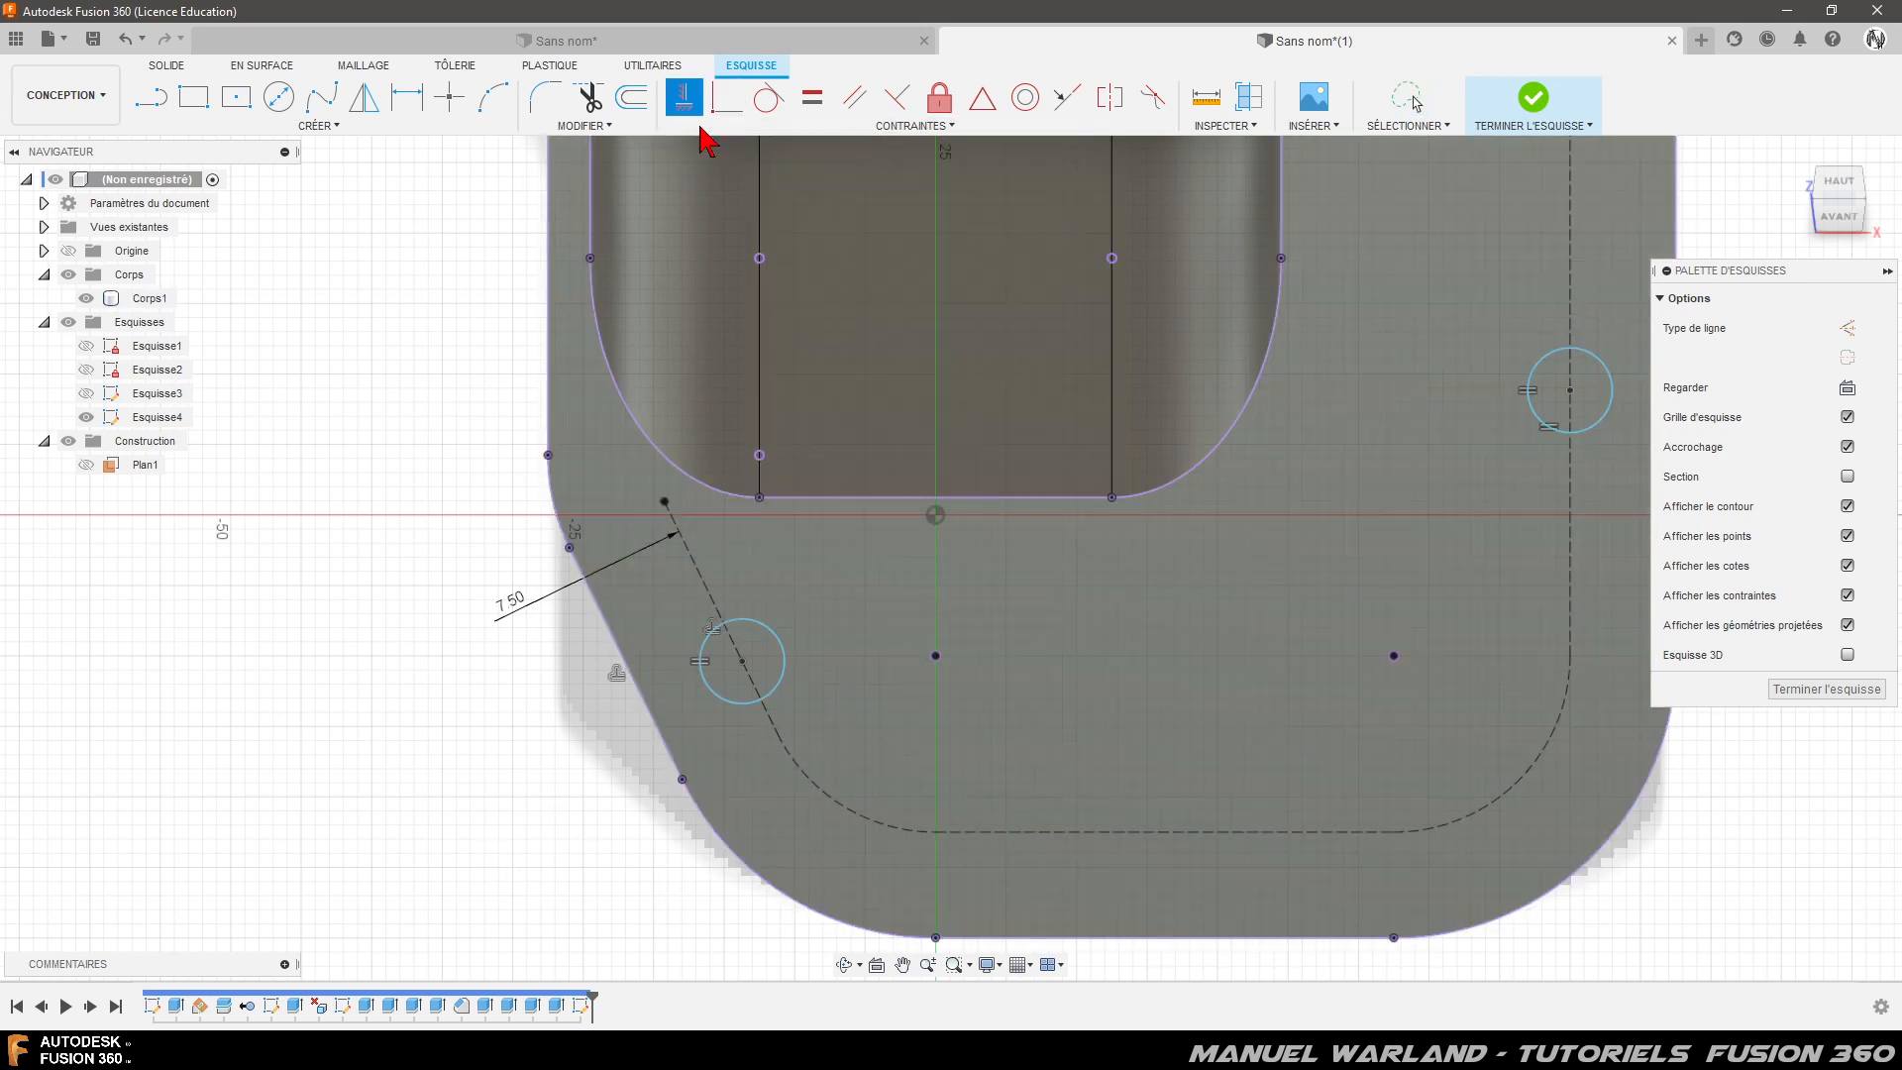
{"action": "left_click", "coordinate": [742, 661]}
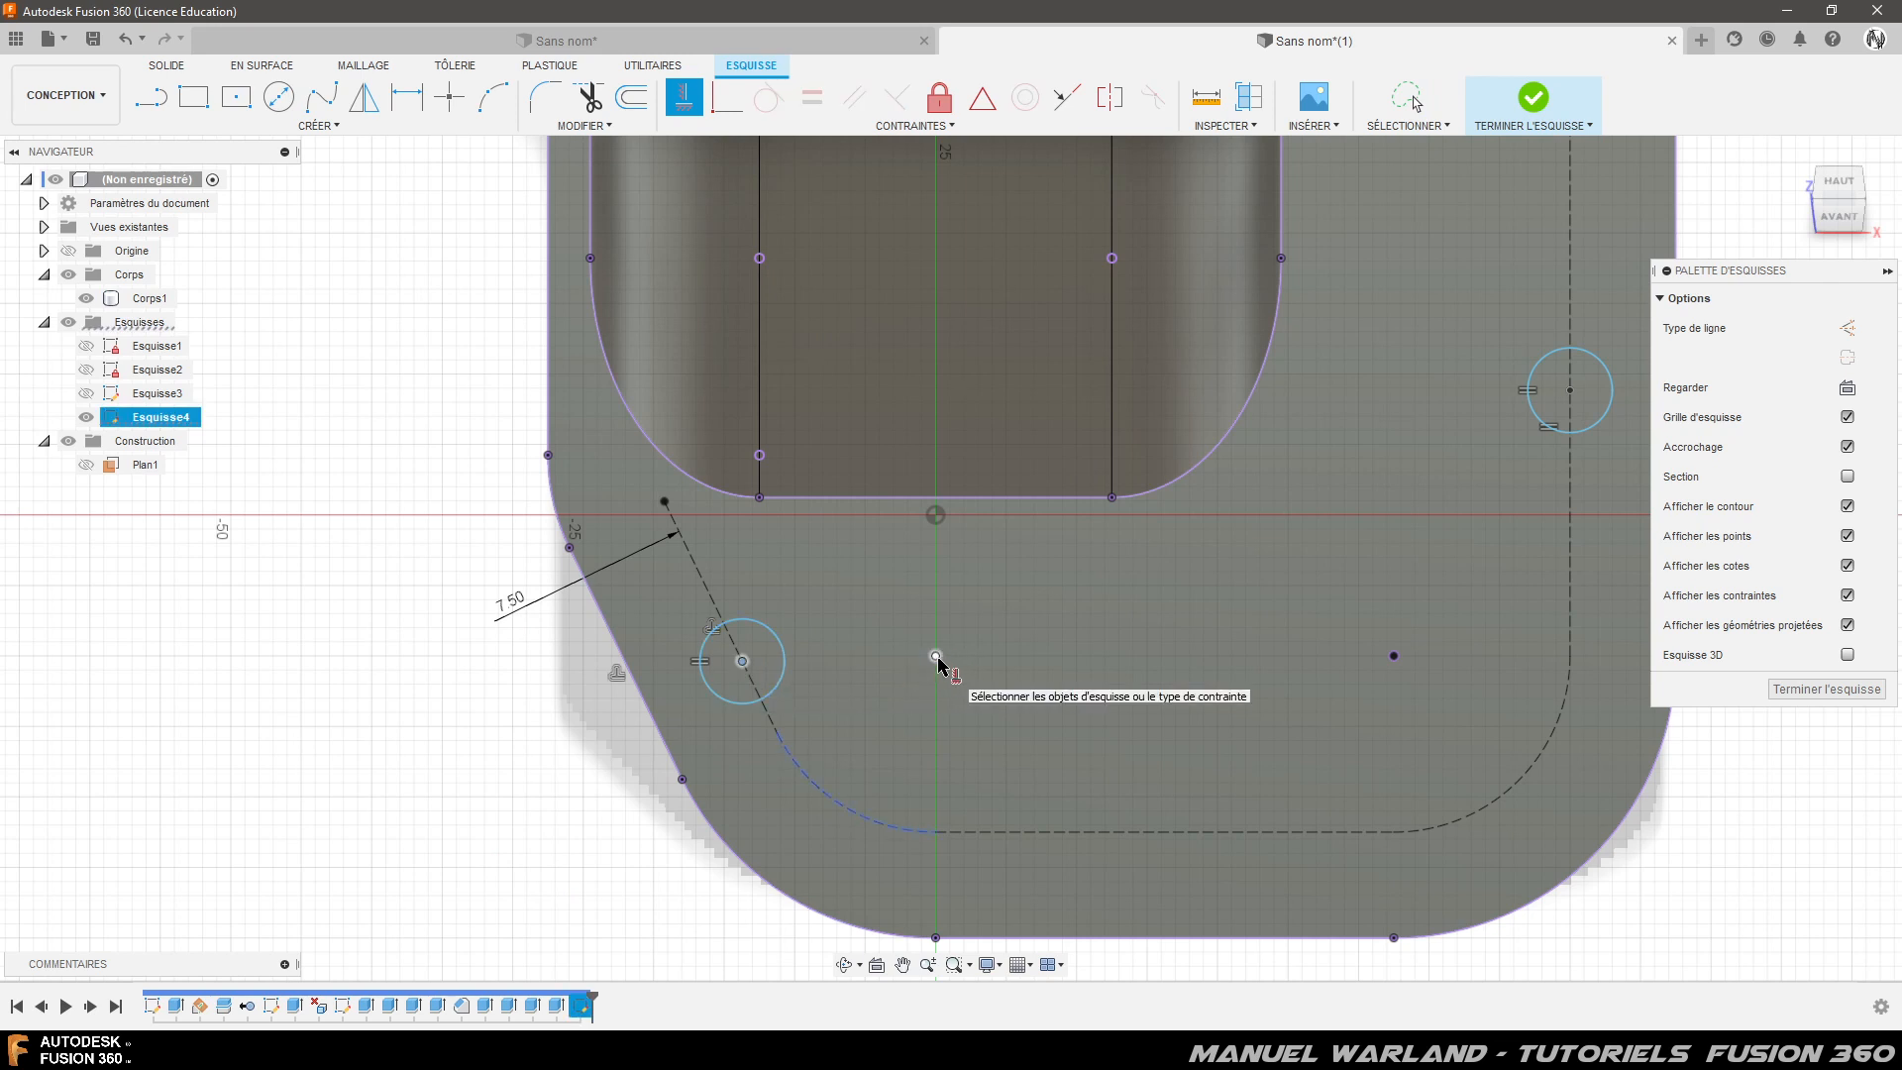
{"action": "left_click", "coordinate": [935, 656]}
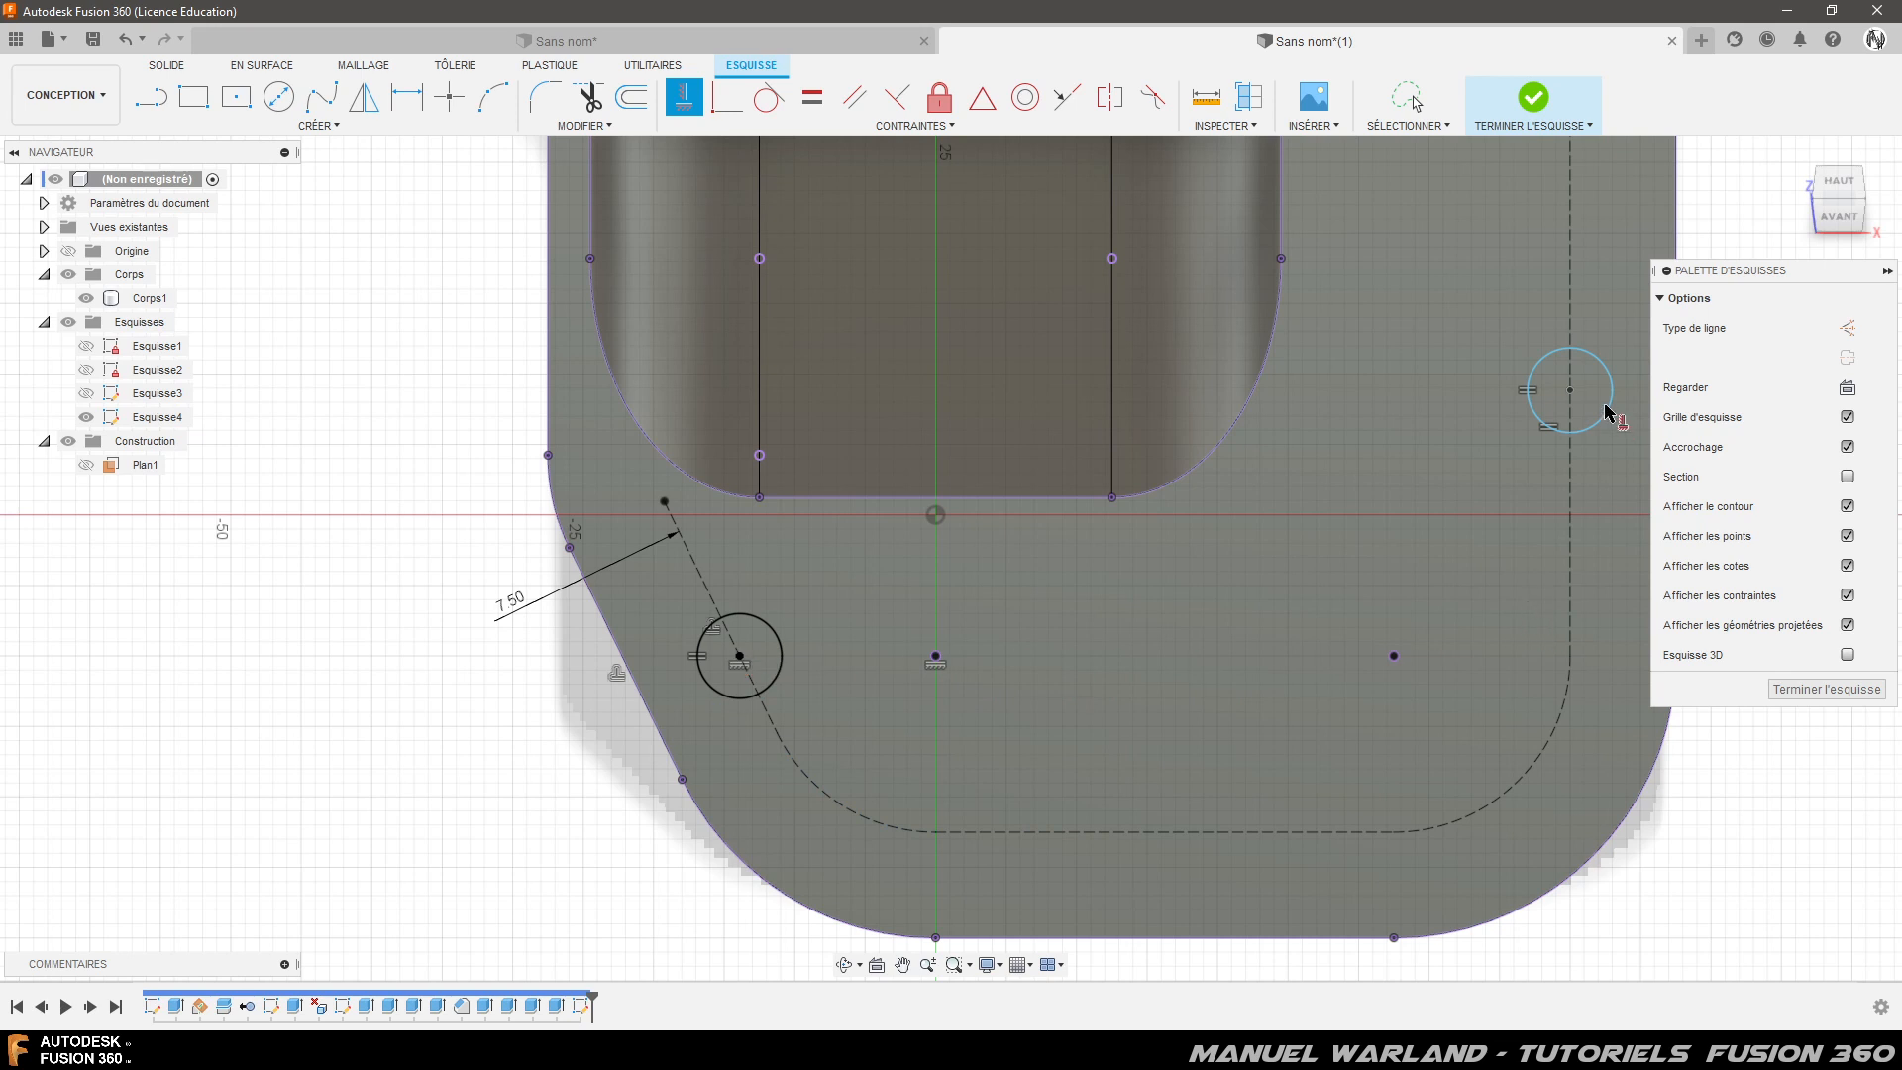
- Move the lowest circle on the long construction line further down, close to the start of the rounded corner
{"action": "scroll", "coordinate": [1248, 639], "scroll_direction": "down", "scroll_amount": 2}
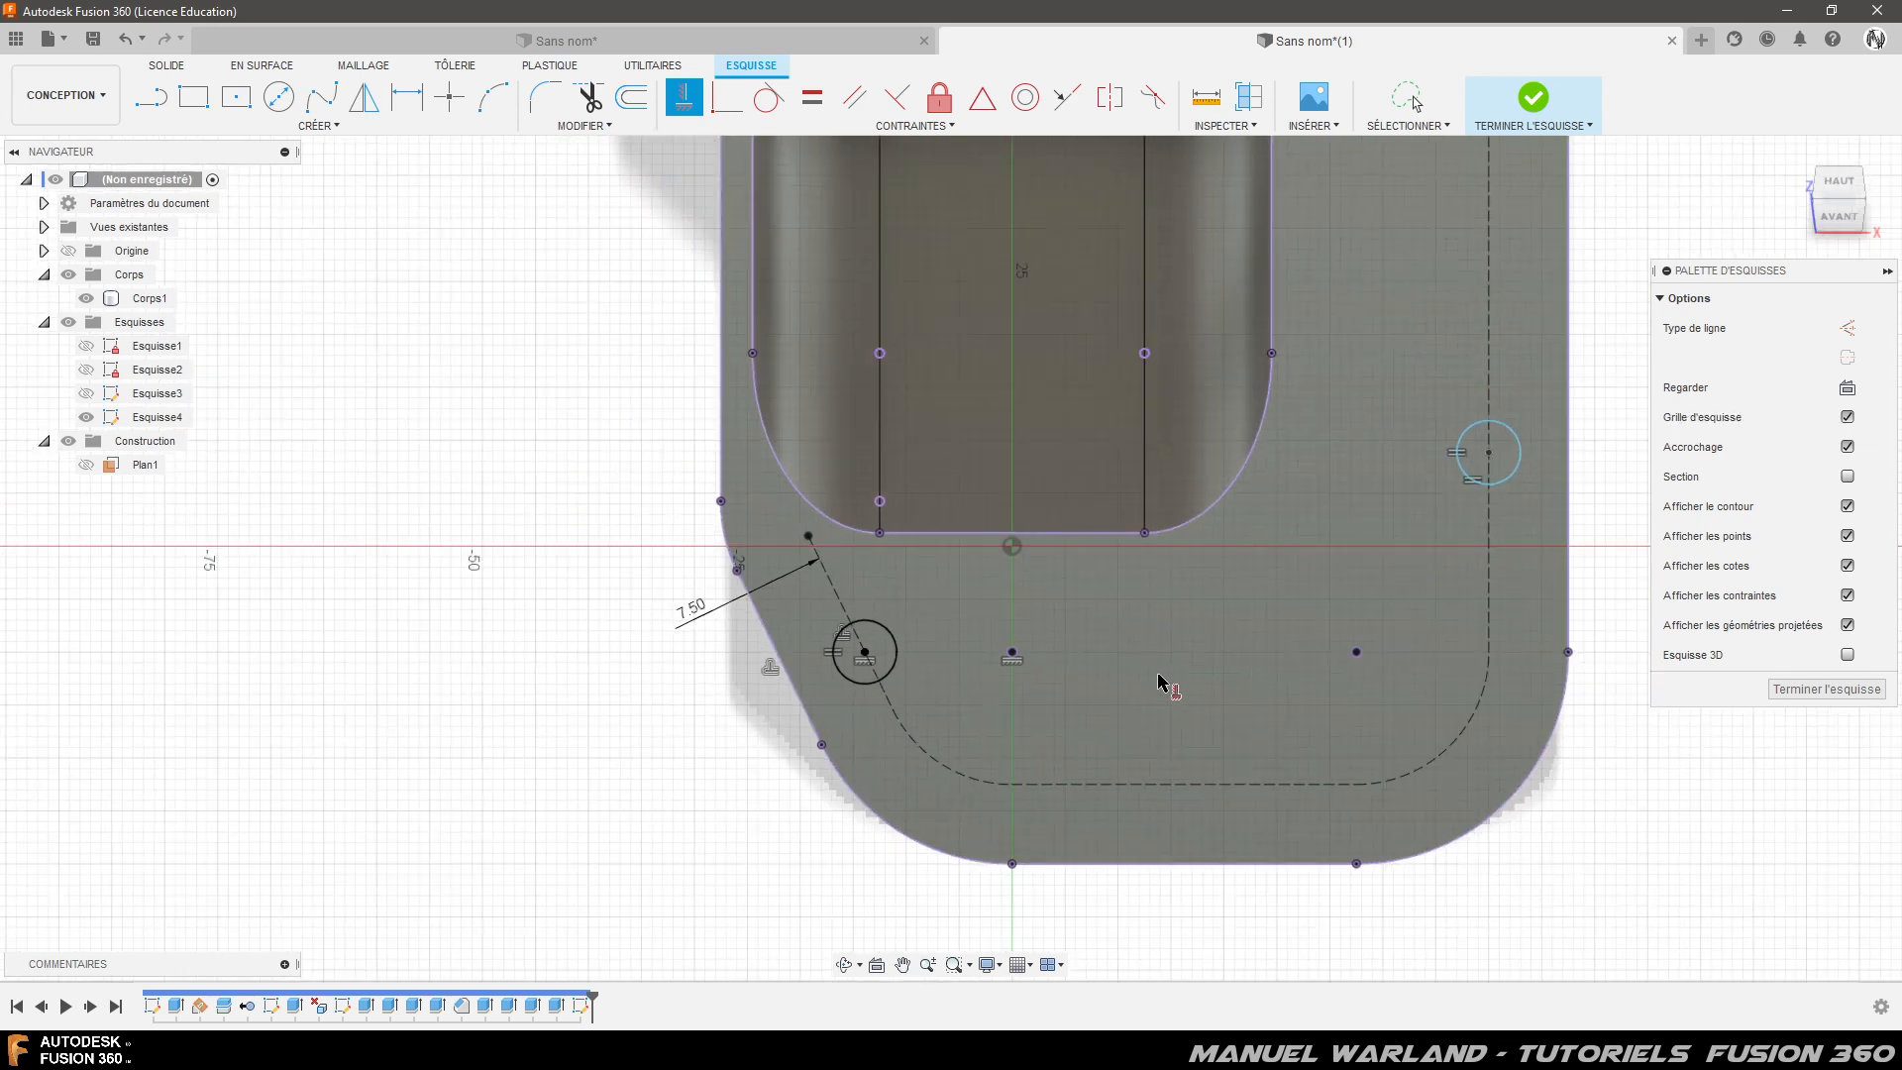
{"action": "scroll", "coordinate": [1055, 693], "scroll_direction": "down", "scroll_amount": 4}
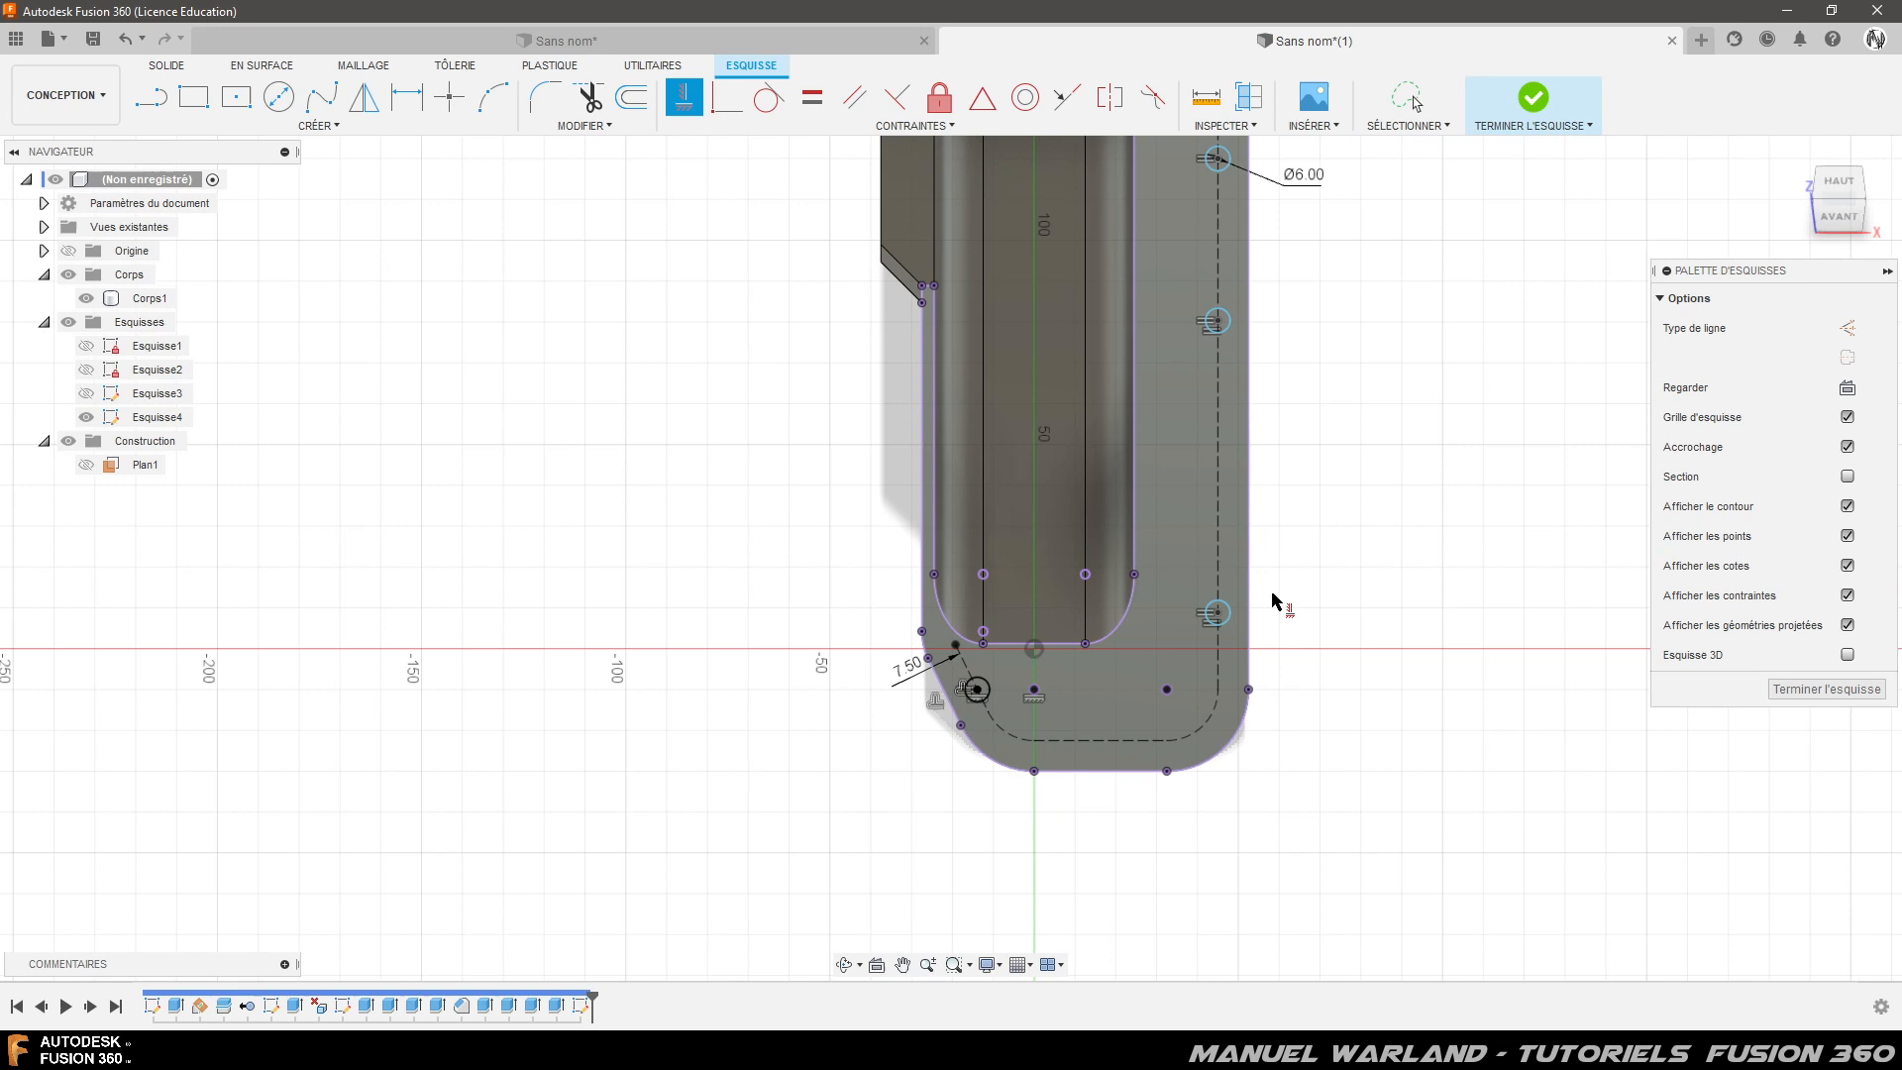
{"action": "scroll", "coordinate": [1214, 624], "scroll_direction": "down", "scroll_amount": 2}
{"action": "scroll", "coordinate": [1336, 386], "scroll_direction": "up", "scroll_amount": 2}
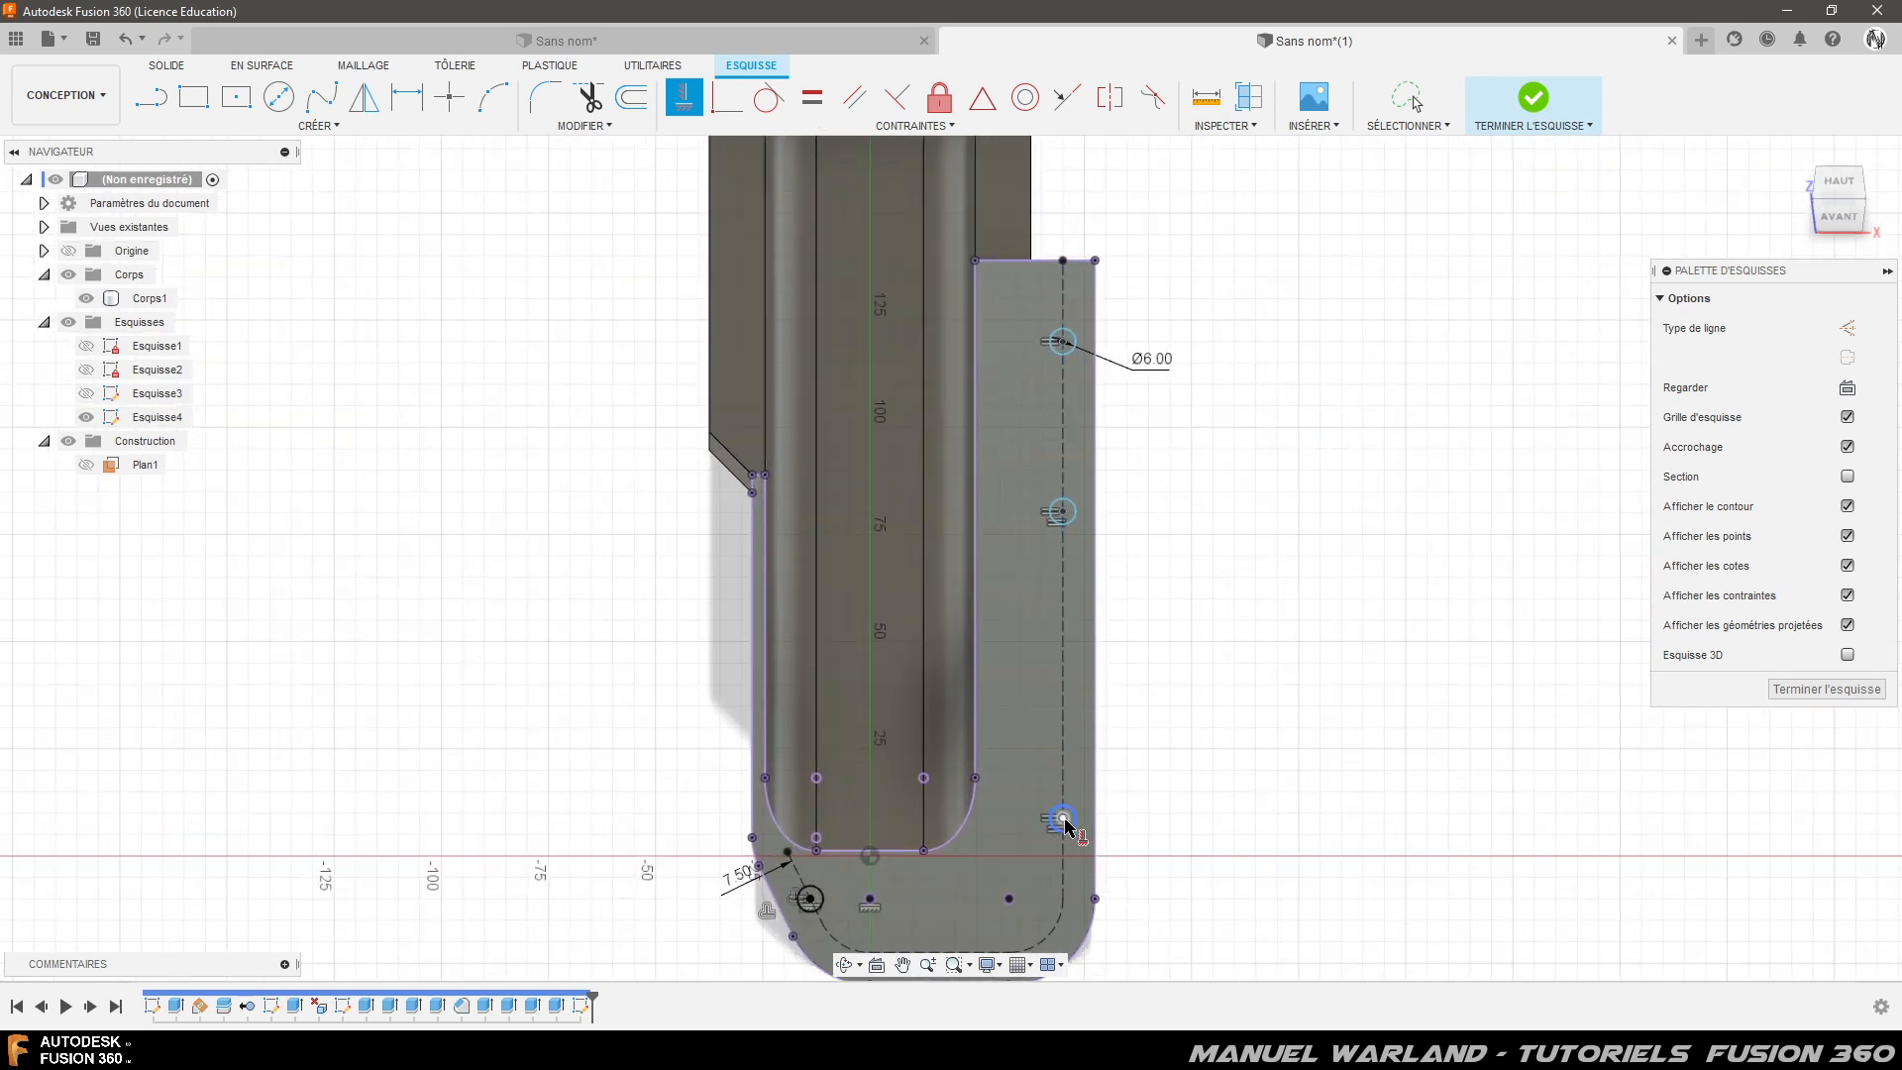
{"action": "key", "text": "Escape"}
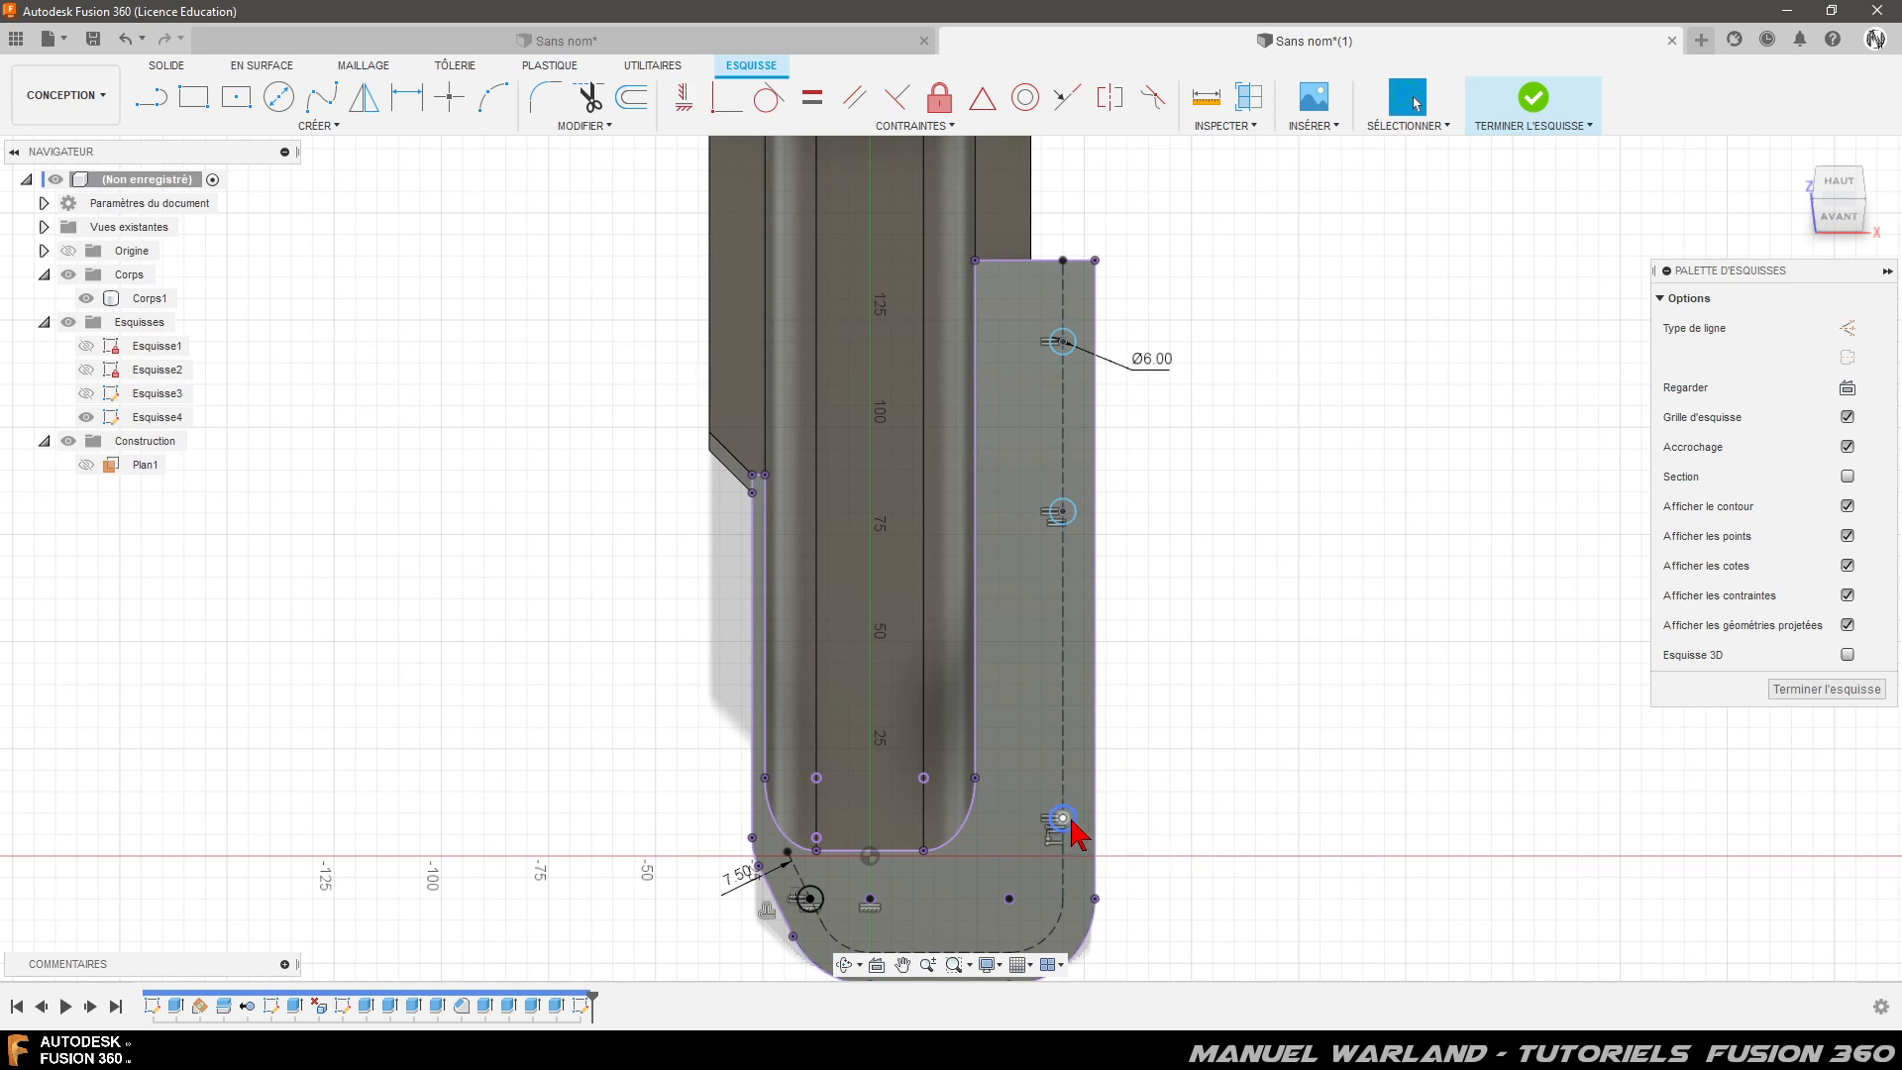
{"action": "left_click_drag", "start_coordinate": [1064, 820], "coordinate": [1063, 877]}
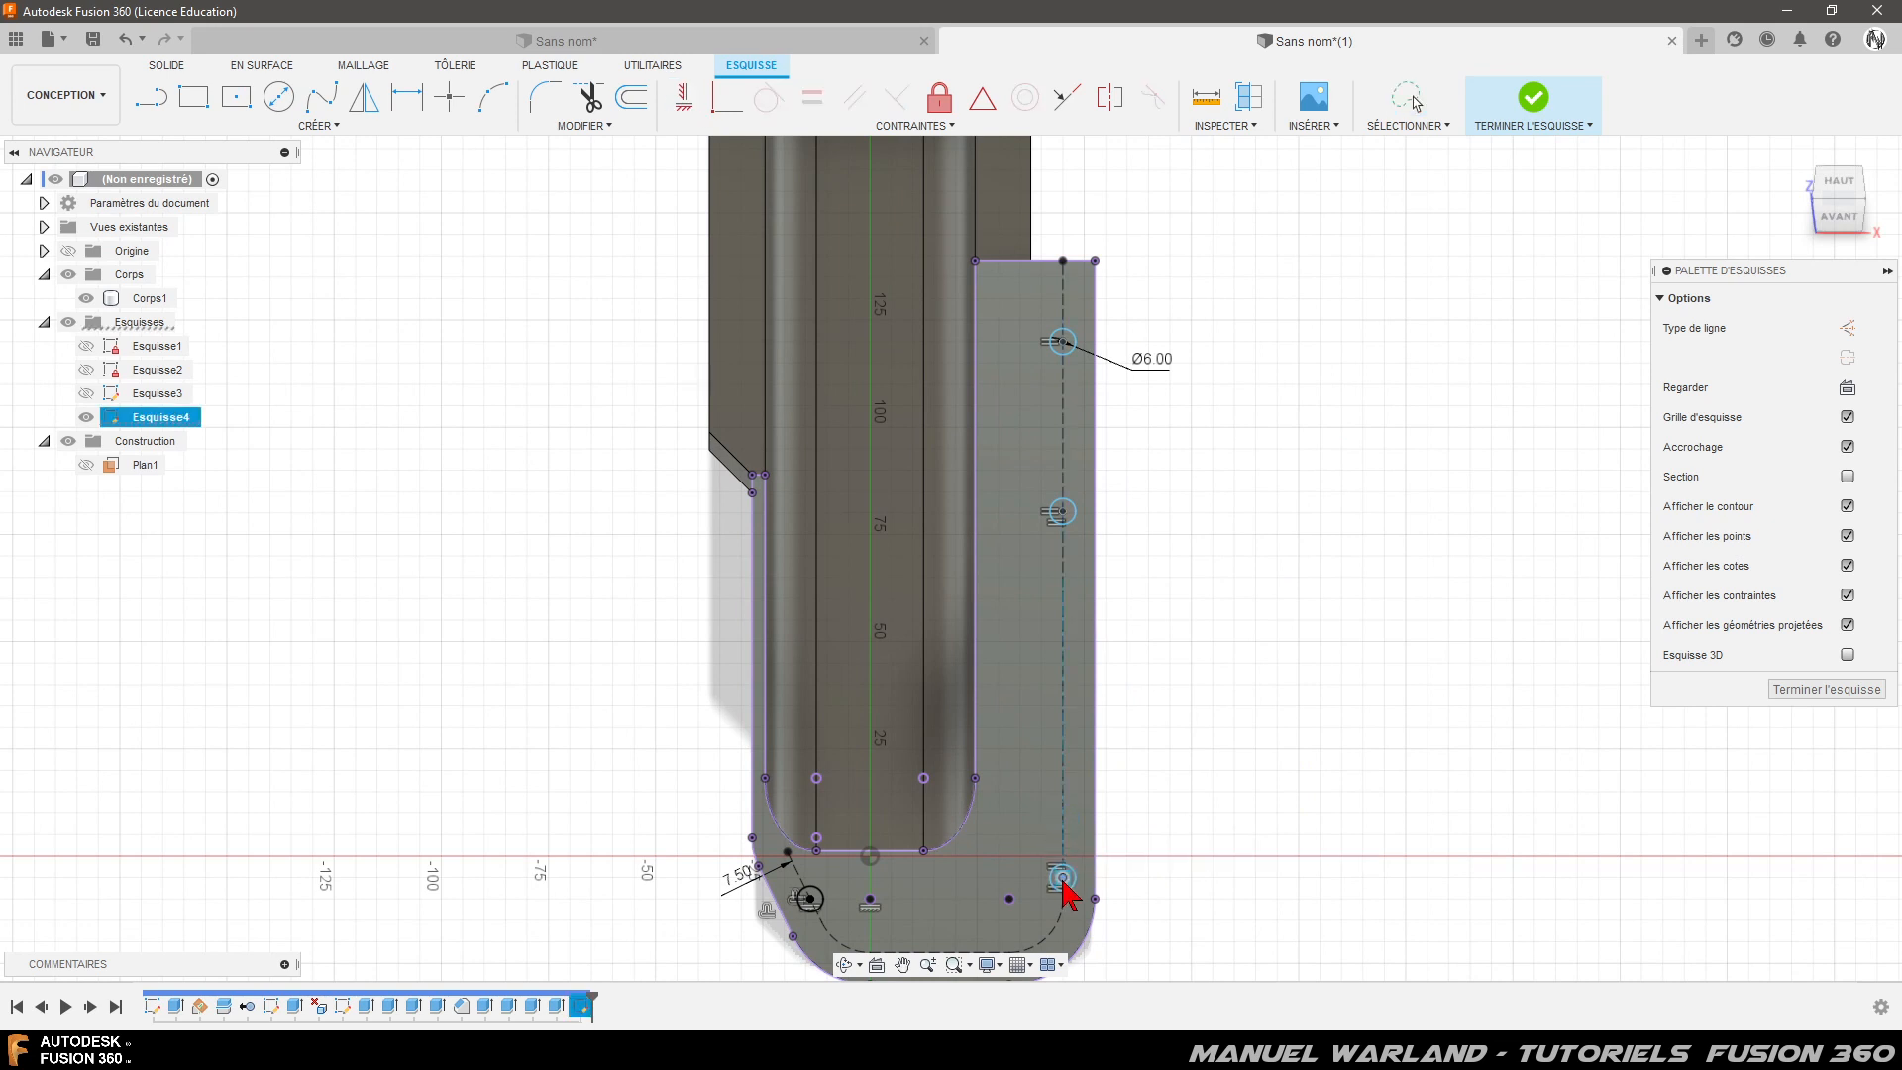
- Dimension the uppermost circle's centre 20 mm from the face's top edge
{"action": "scroll", "coordinate": [1271, 781], "scroll_direction": "up", "scroll_amount": 2}
{"action": "scroll", "coordinate": [1185, 475], "scroll_direction": "down", "scroll_amount": 1}
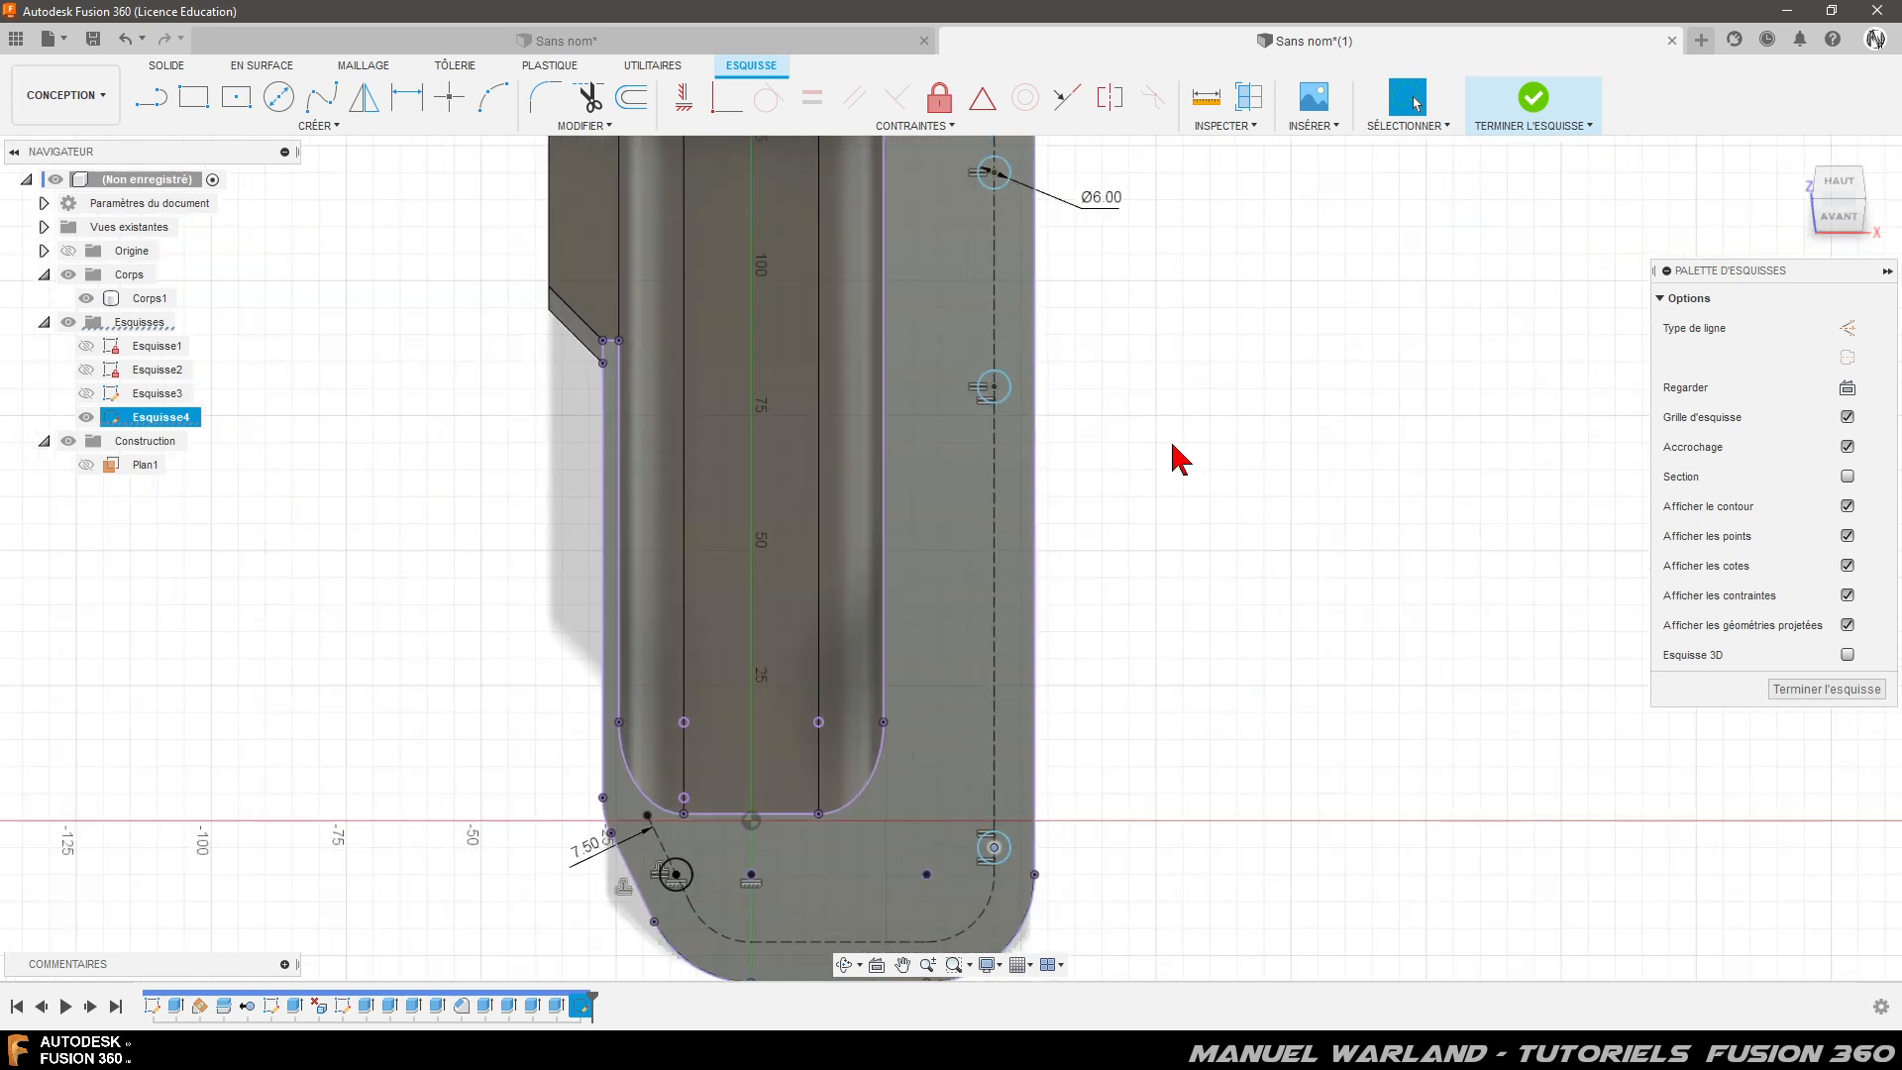
{"action": "scroll", "coordinate": [1178, 458], "scroll_direction": "down", "scroll_amount": 1}
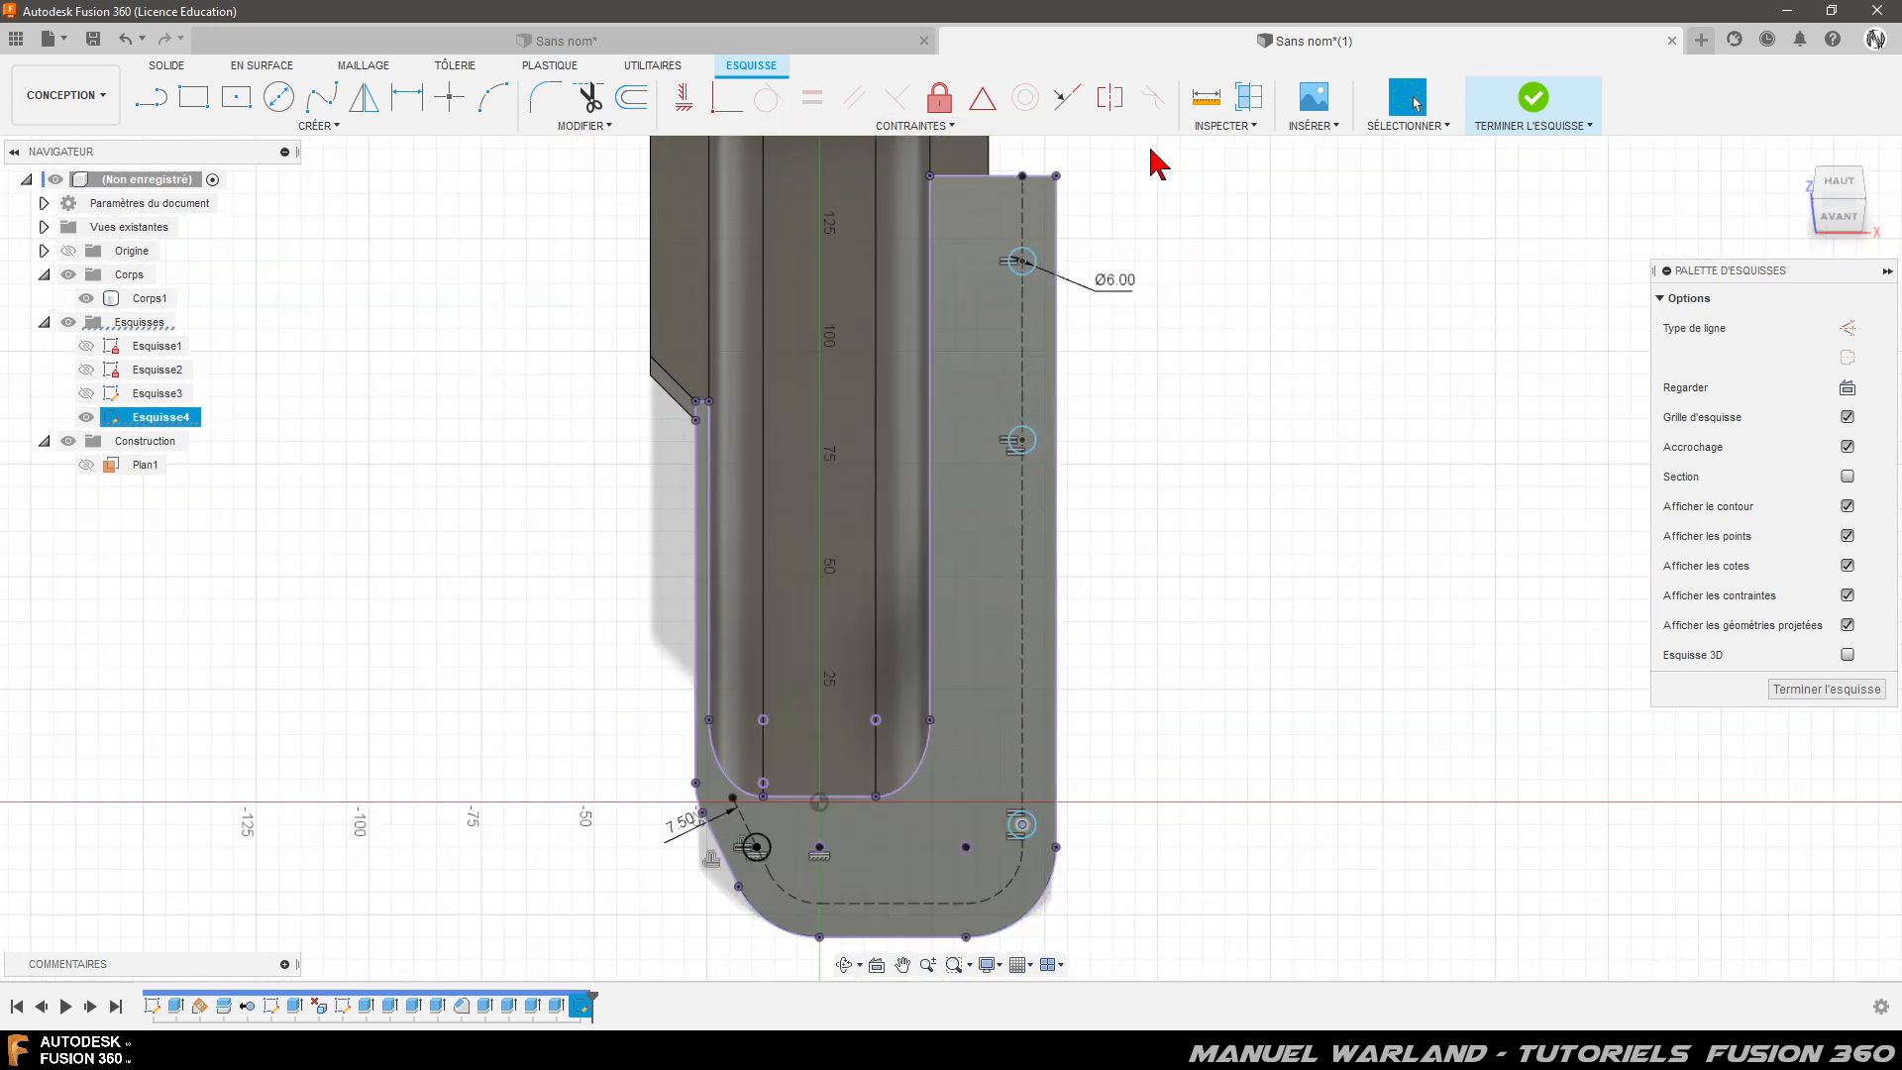
{"action": "scroll", "coordinate": [1152, 151], "scroll_direction": "up", "scroll_amount": 1}
{"action": "scroll", "coordinate": [1152, 151], "scroll_direction": "up", "scroll_amount": 6}
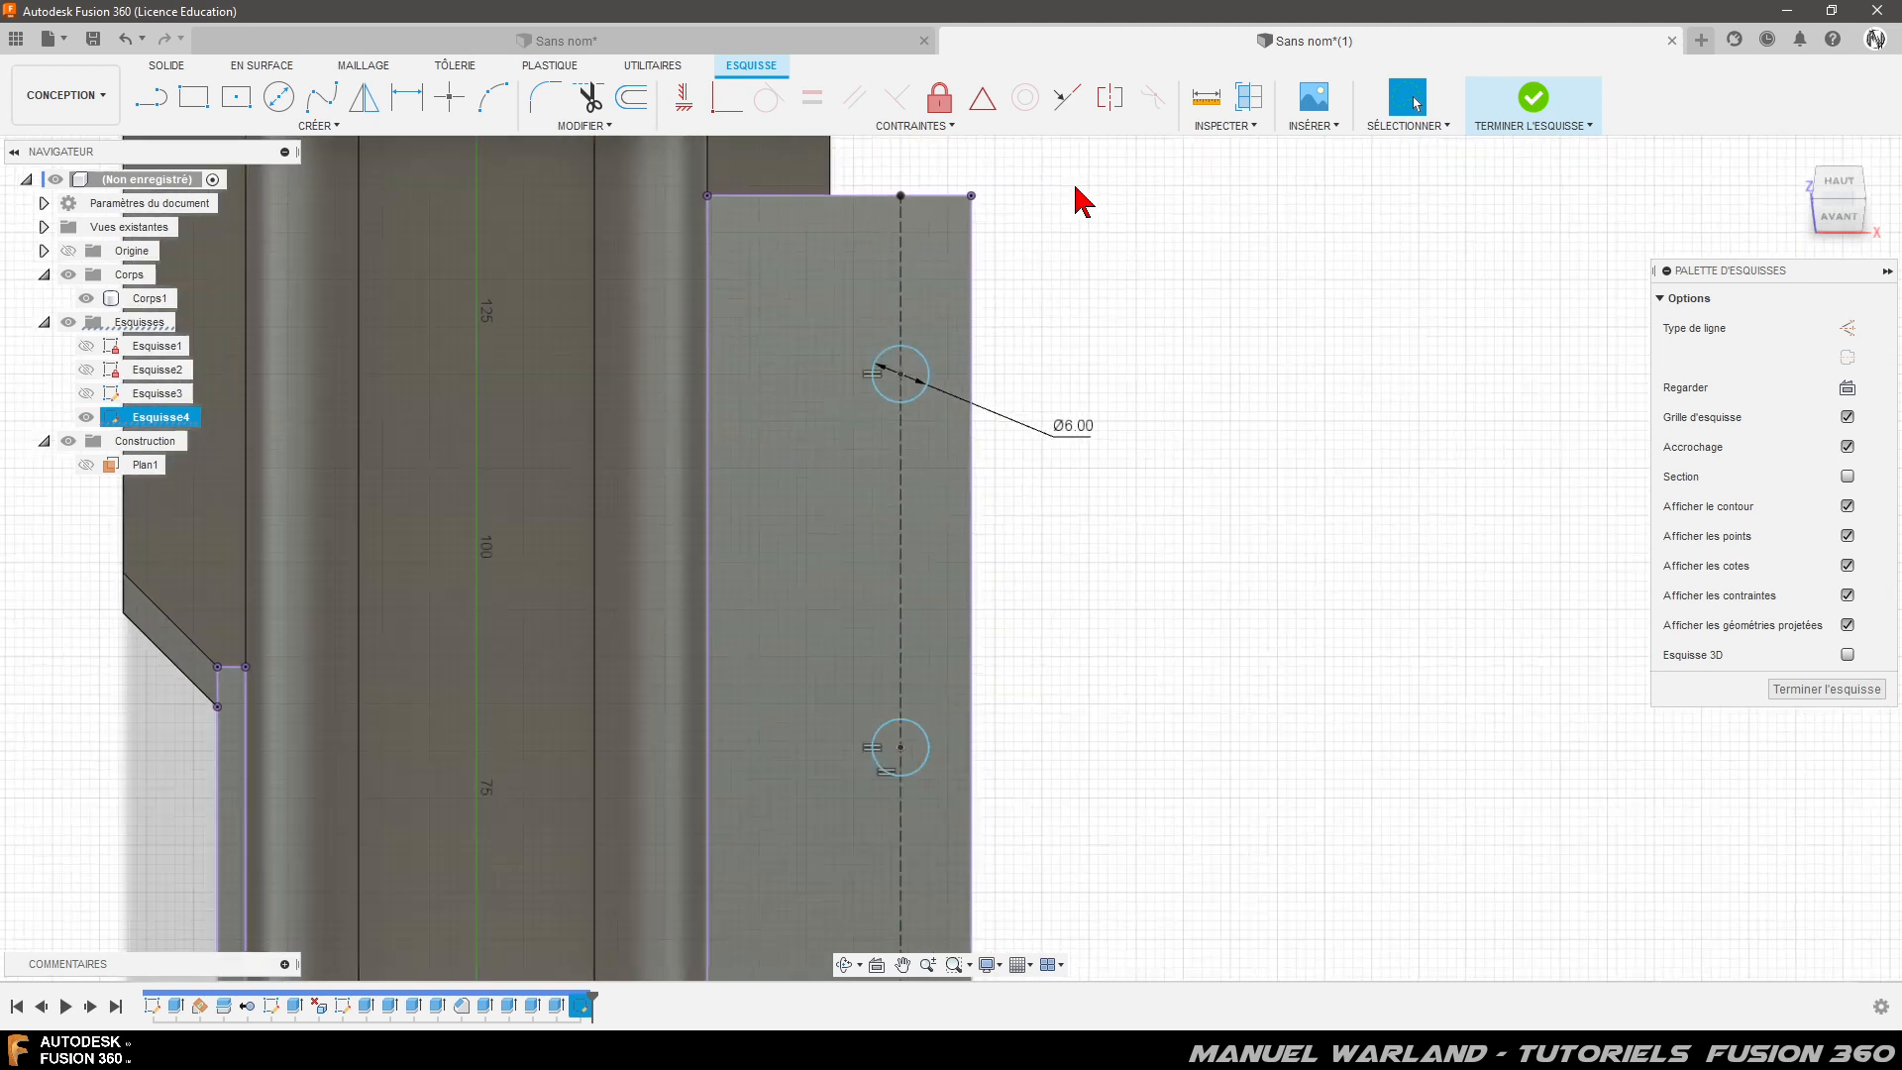
{"action": "key", "text": "d"}
{"action": "left_click", "coordinate": [895, 198]}
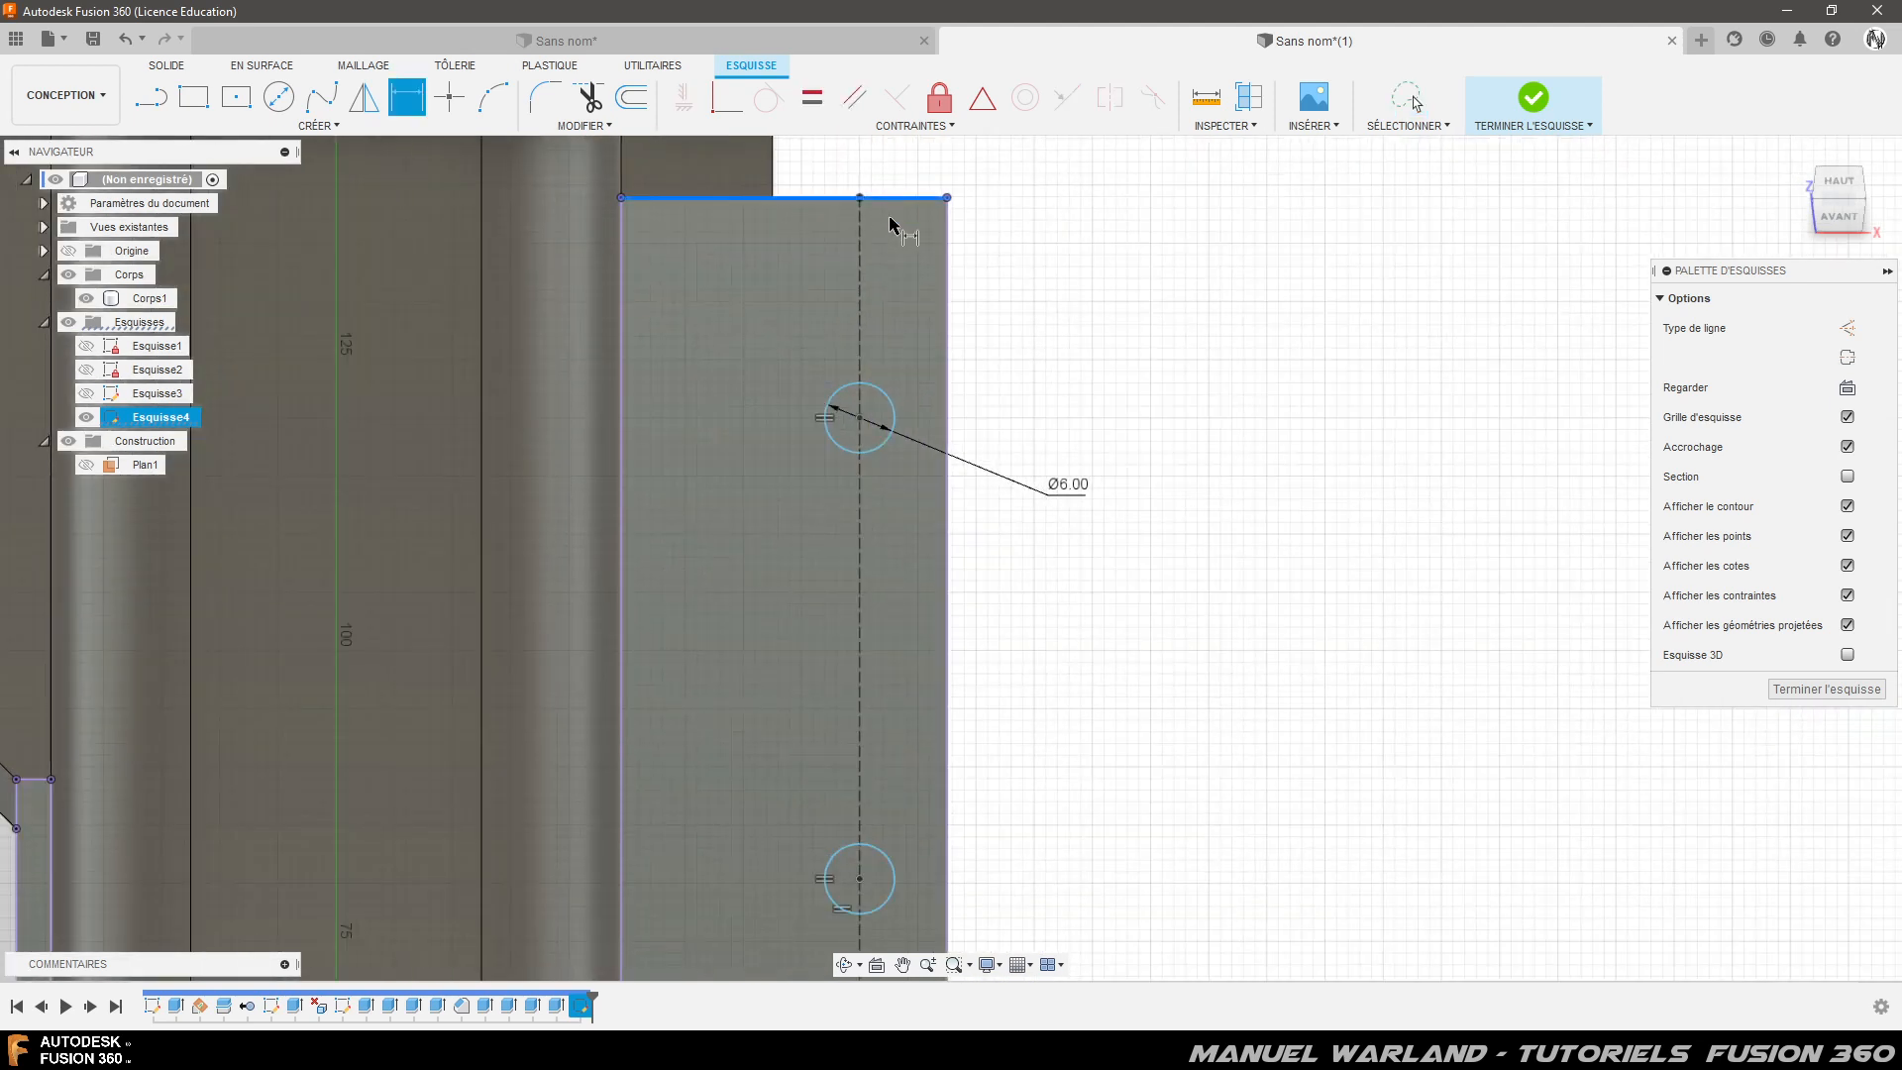
{"action": "left_click", "coordinate": [859, 417]}
{"action": "left_click", "coordinate": [1095, 340]}
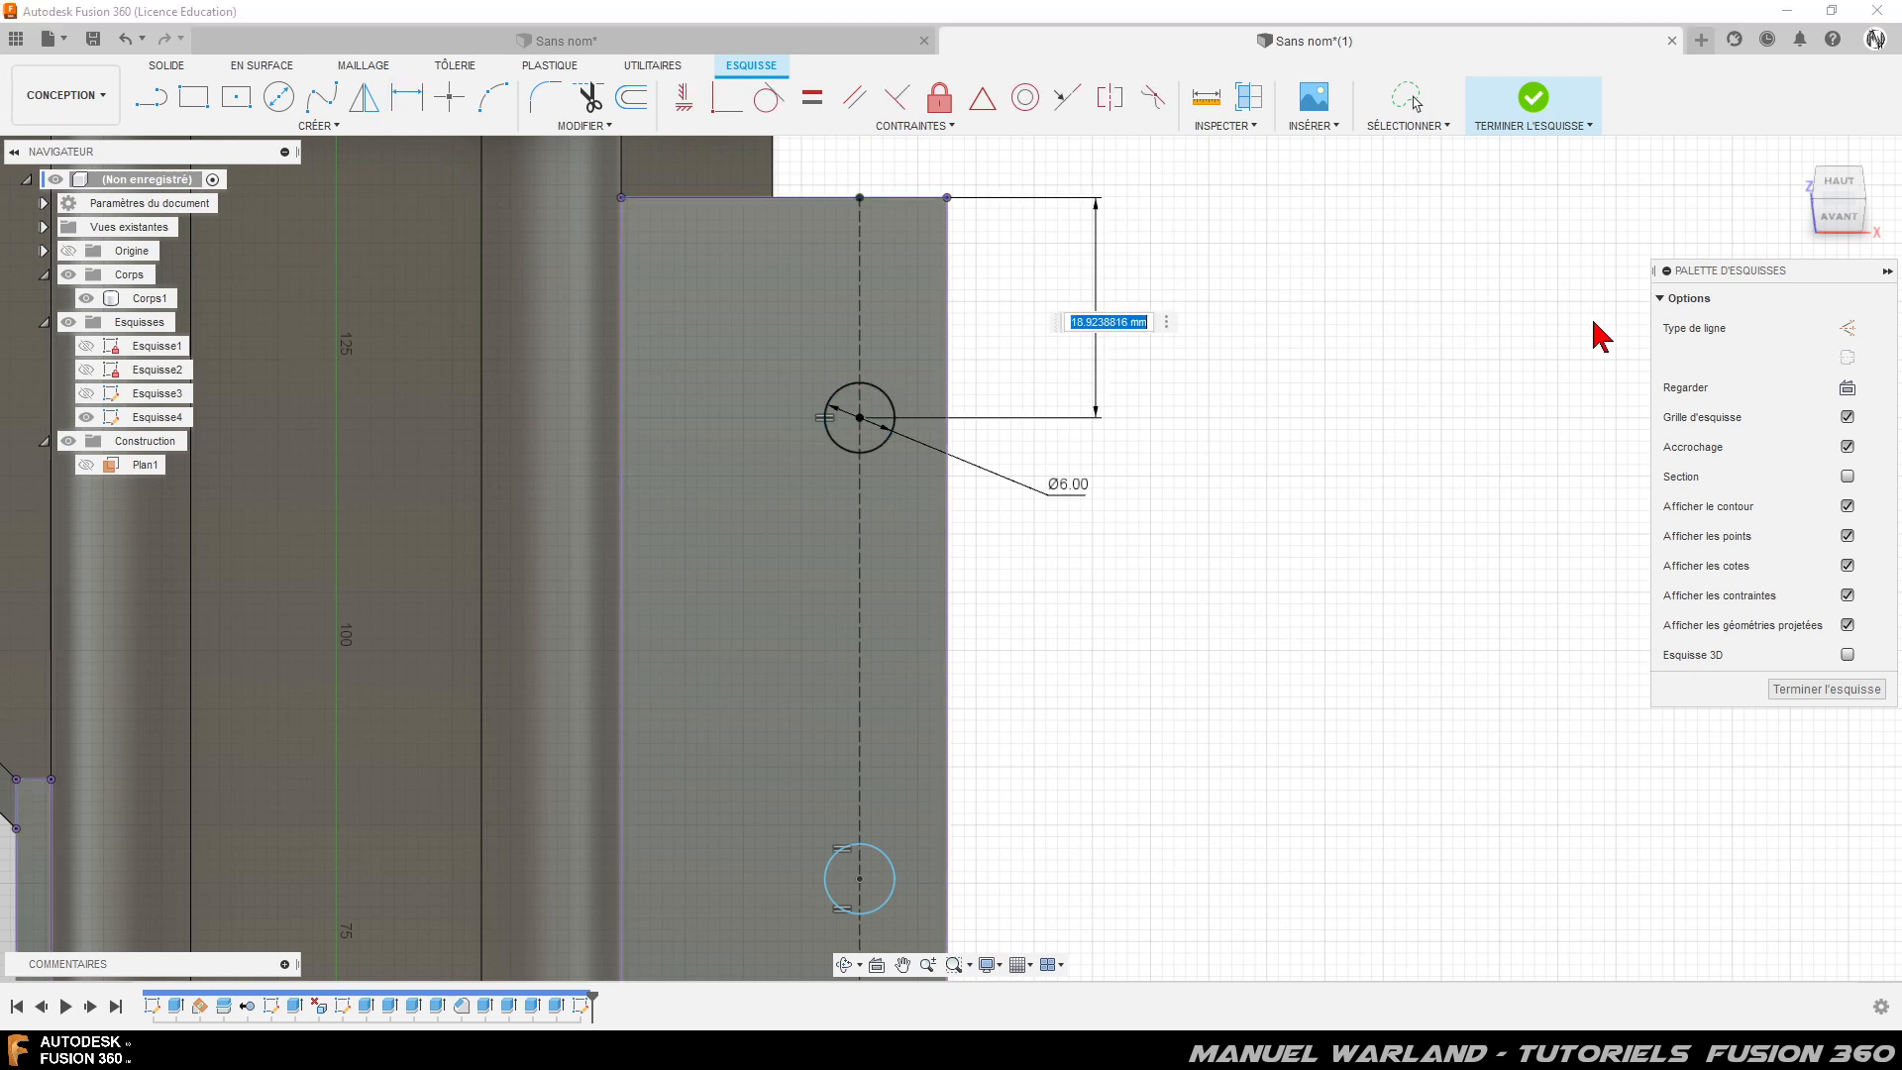
{"action": "type", "text": "20"}
{"action": "key", "text": "Return"}
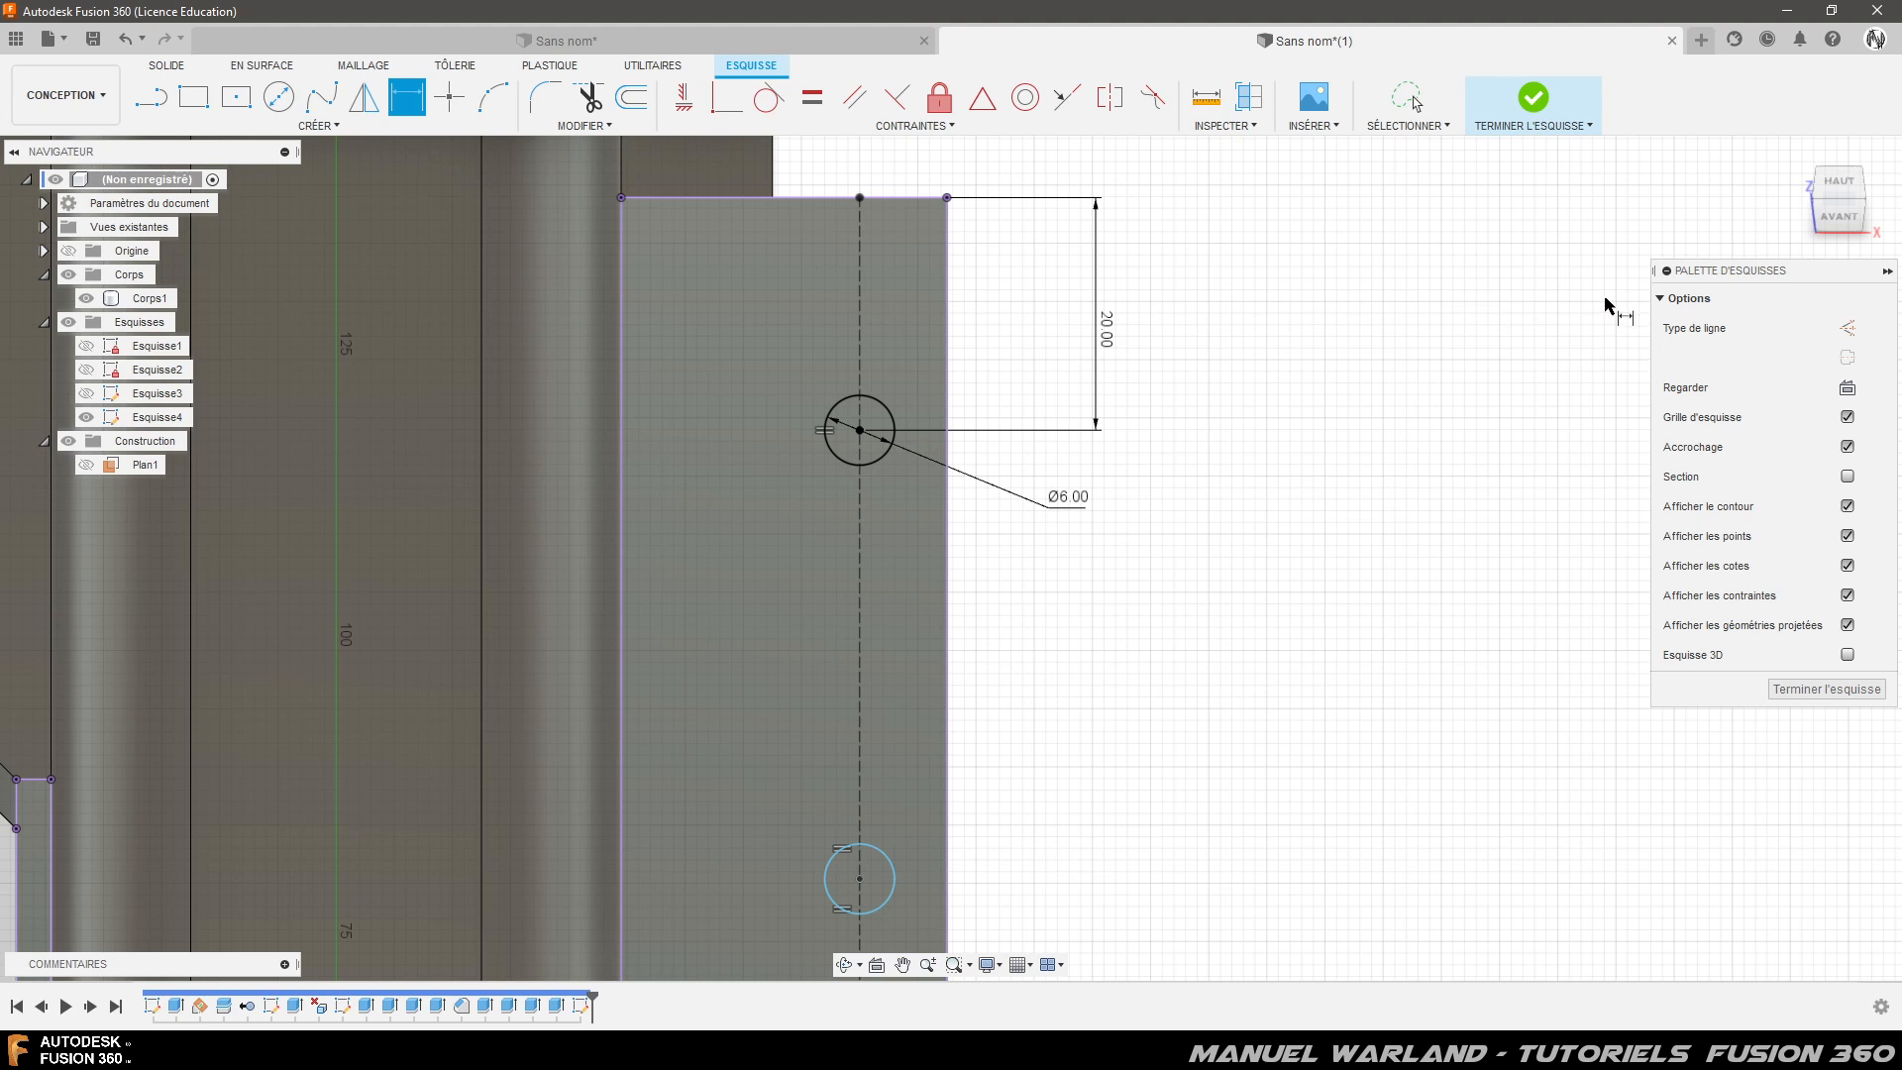
{"action": "key", "text": "Escape"}
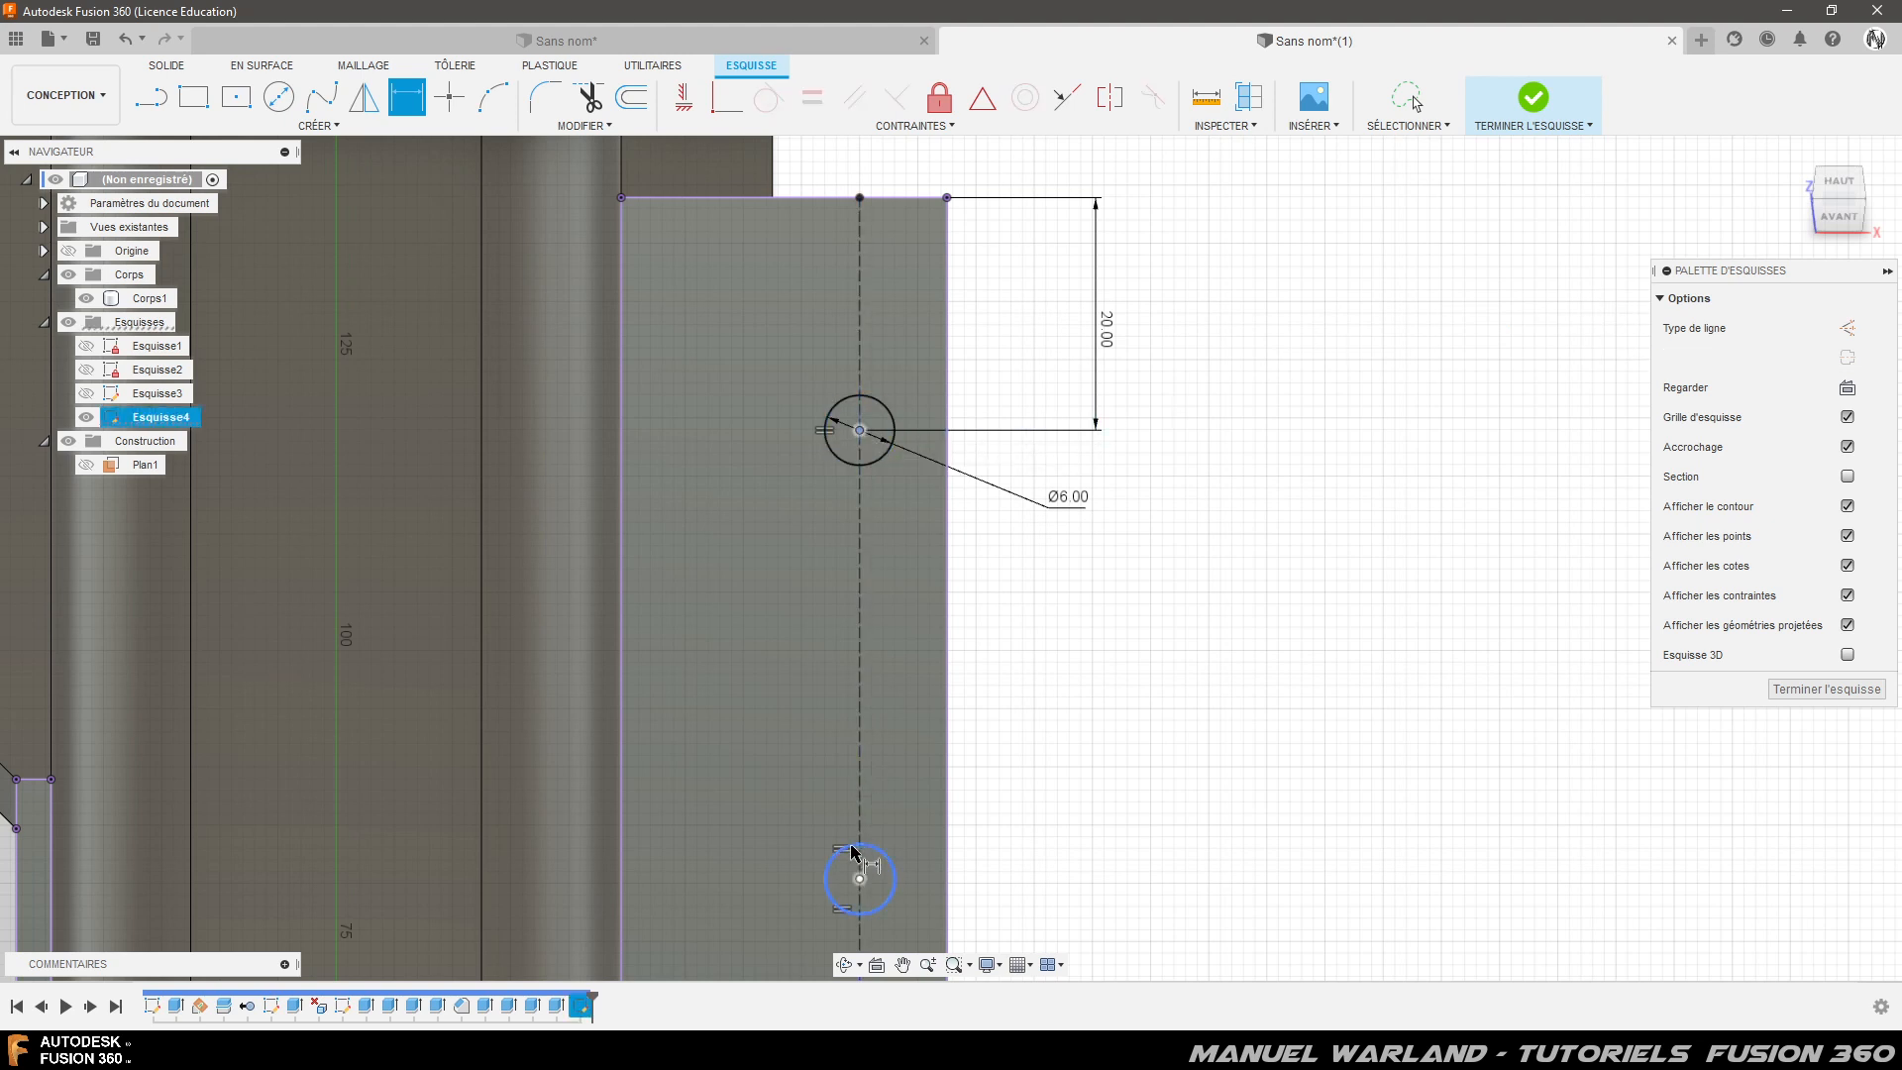
- Dimension the centre distance between the two upper circles on the long construction line as 50 mm
{"action": "left_click", "coordinate": [860, 879]}
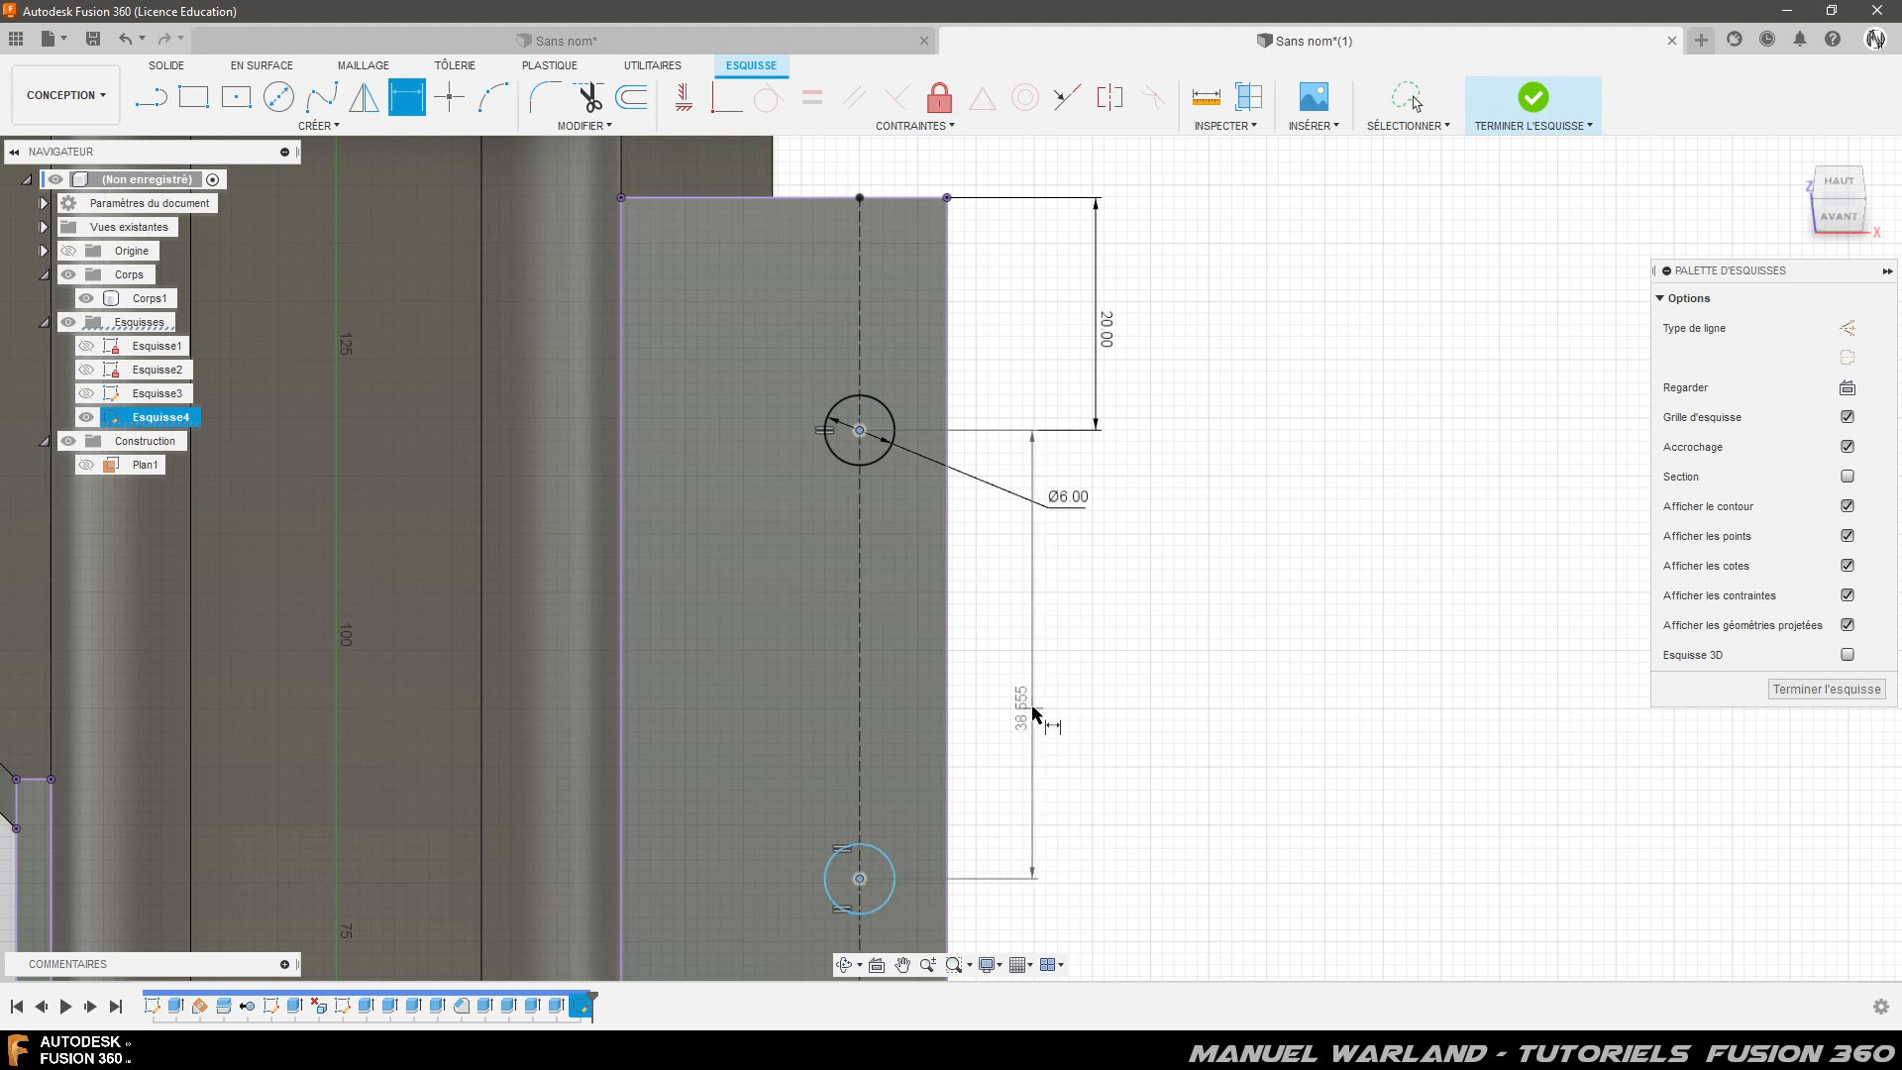
{"action": "left_click", "coordinate": [1094, 683]}
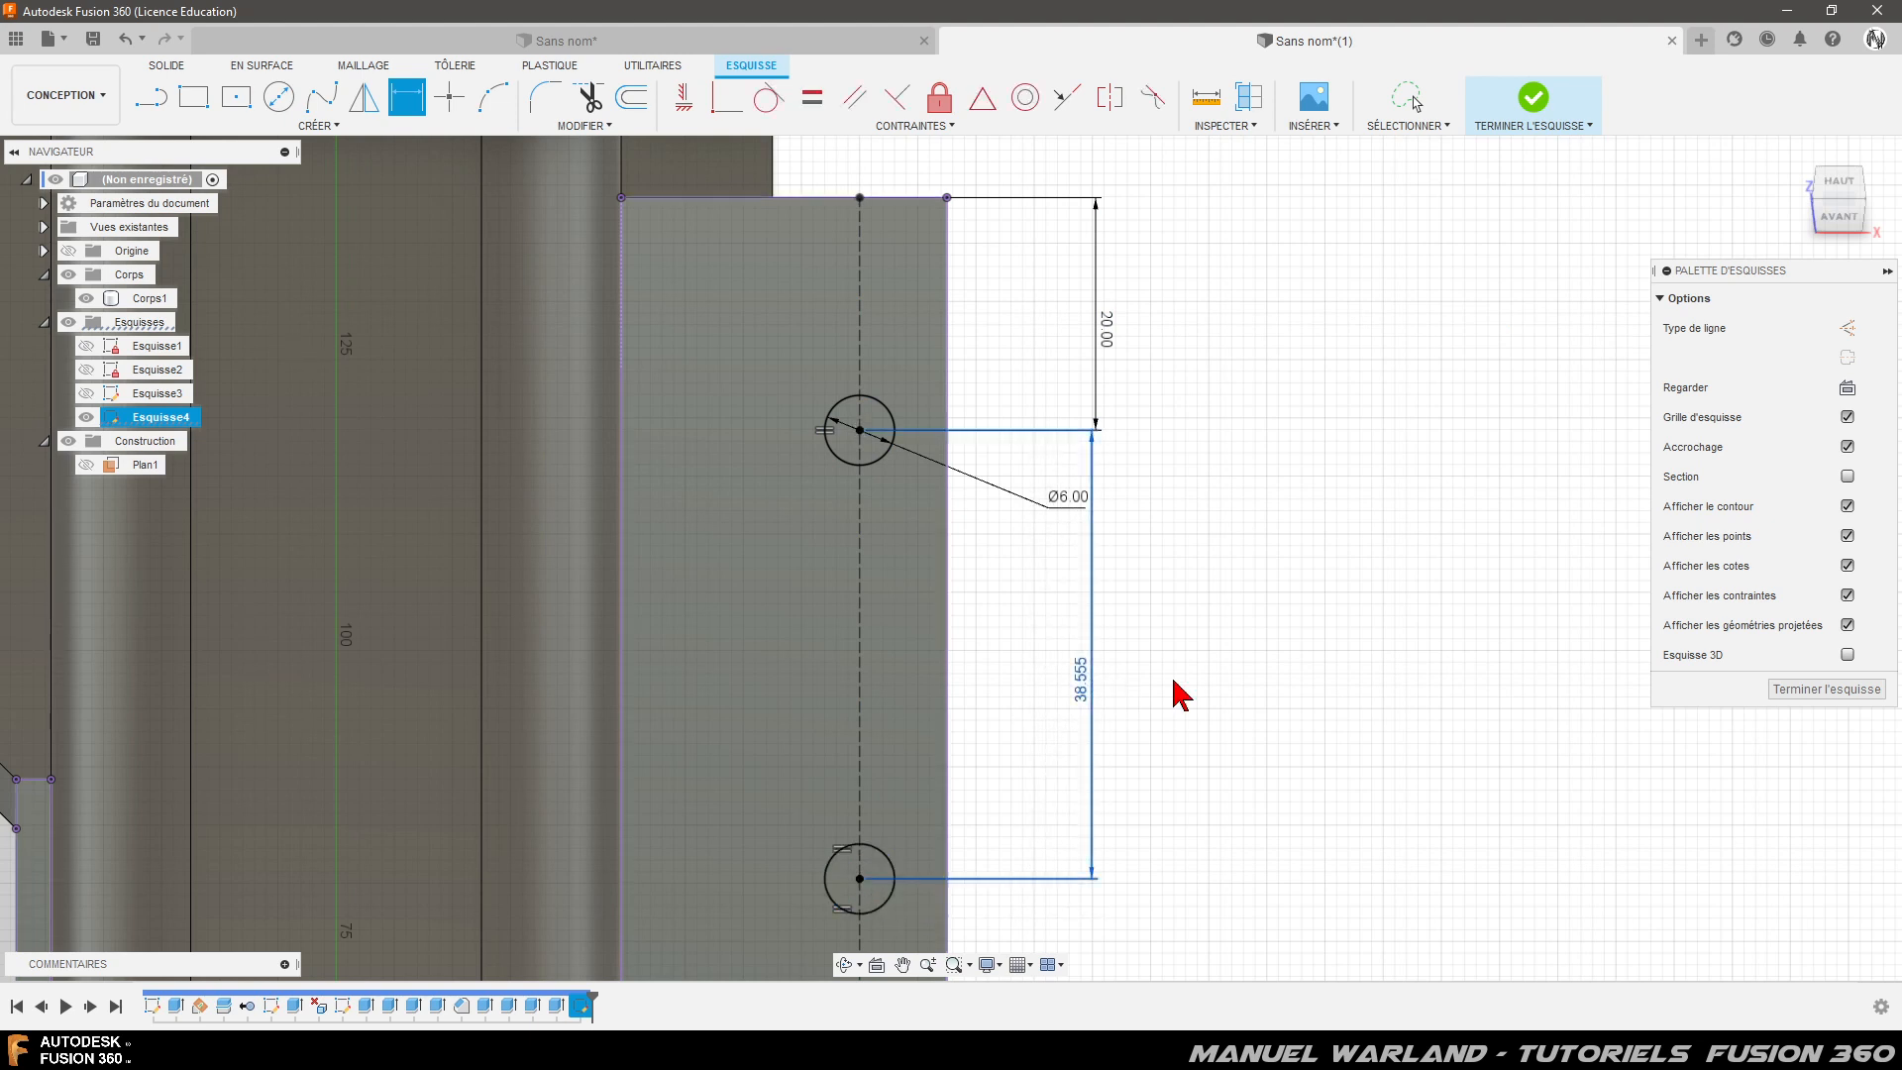
{"action": "type", "text": "4"}
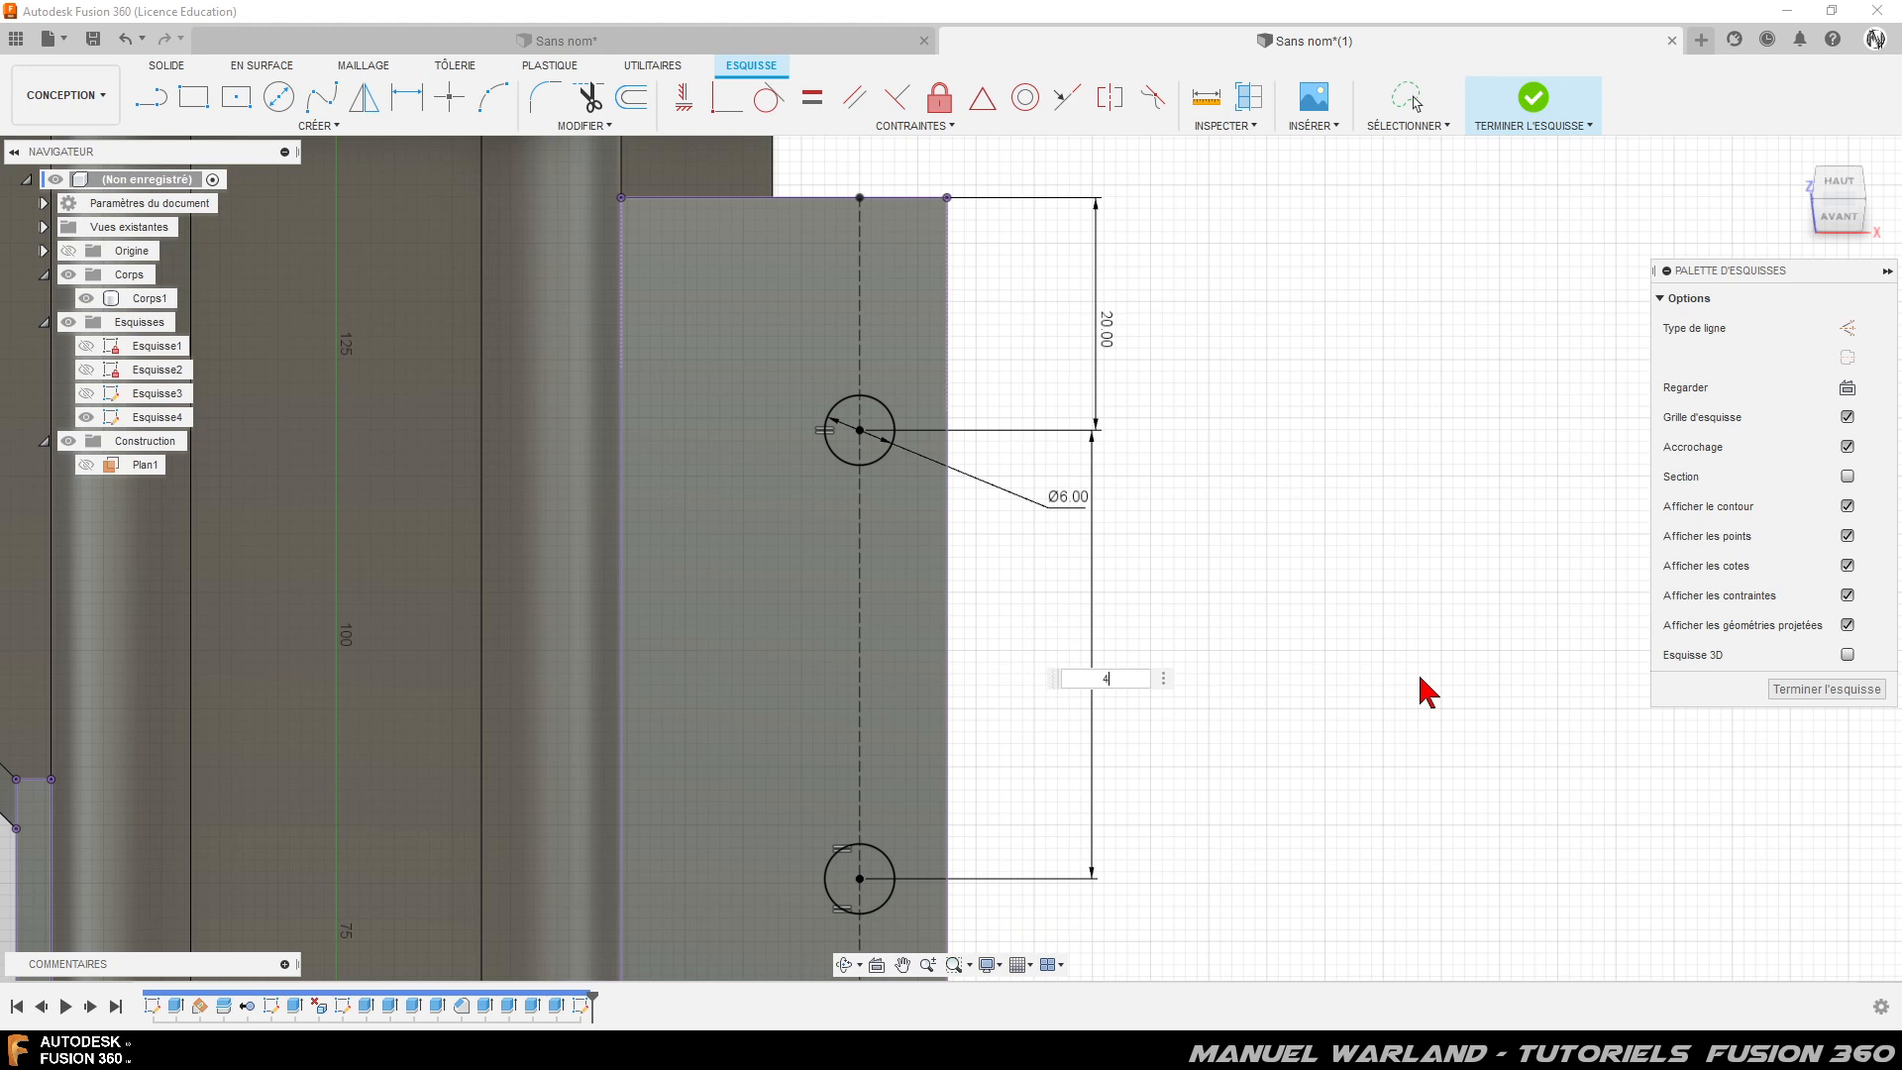
{"action": "type", "text": "0"}
{"action": "key", "text": "Return"}
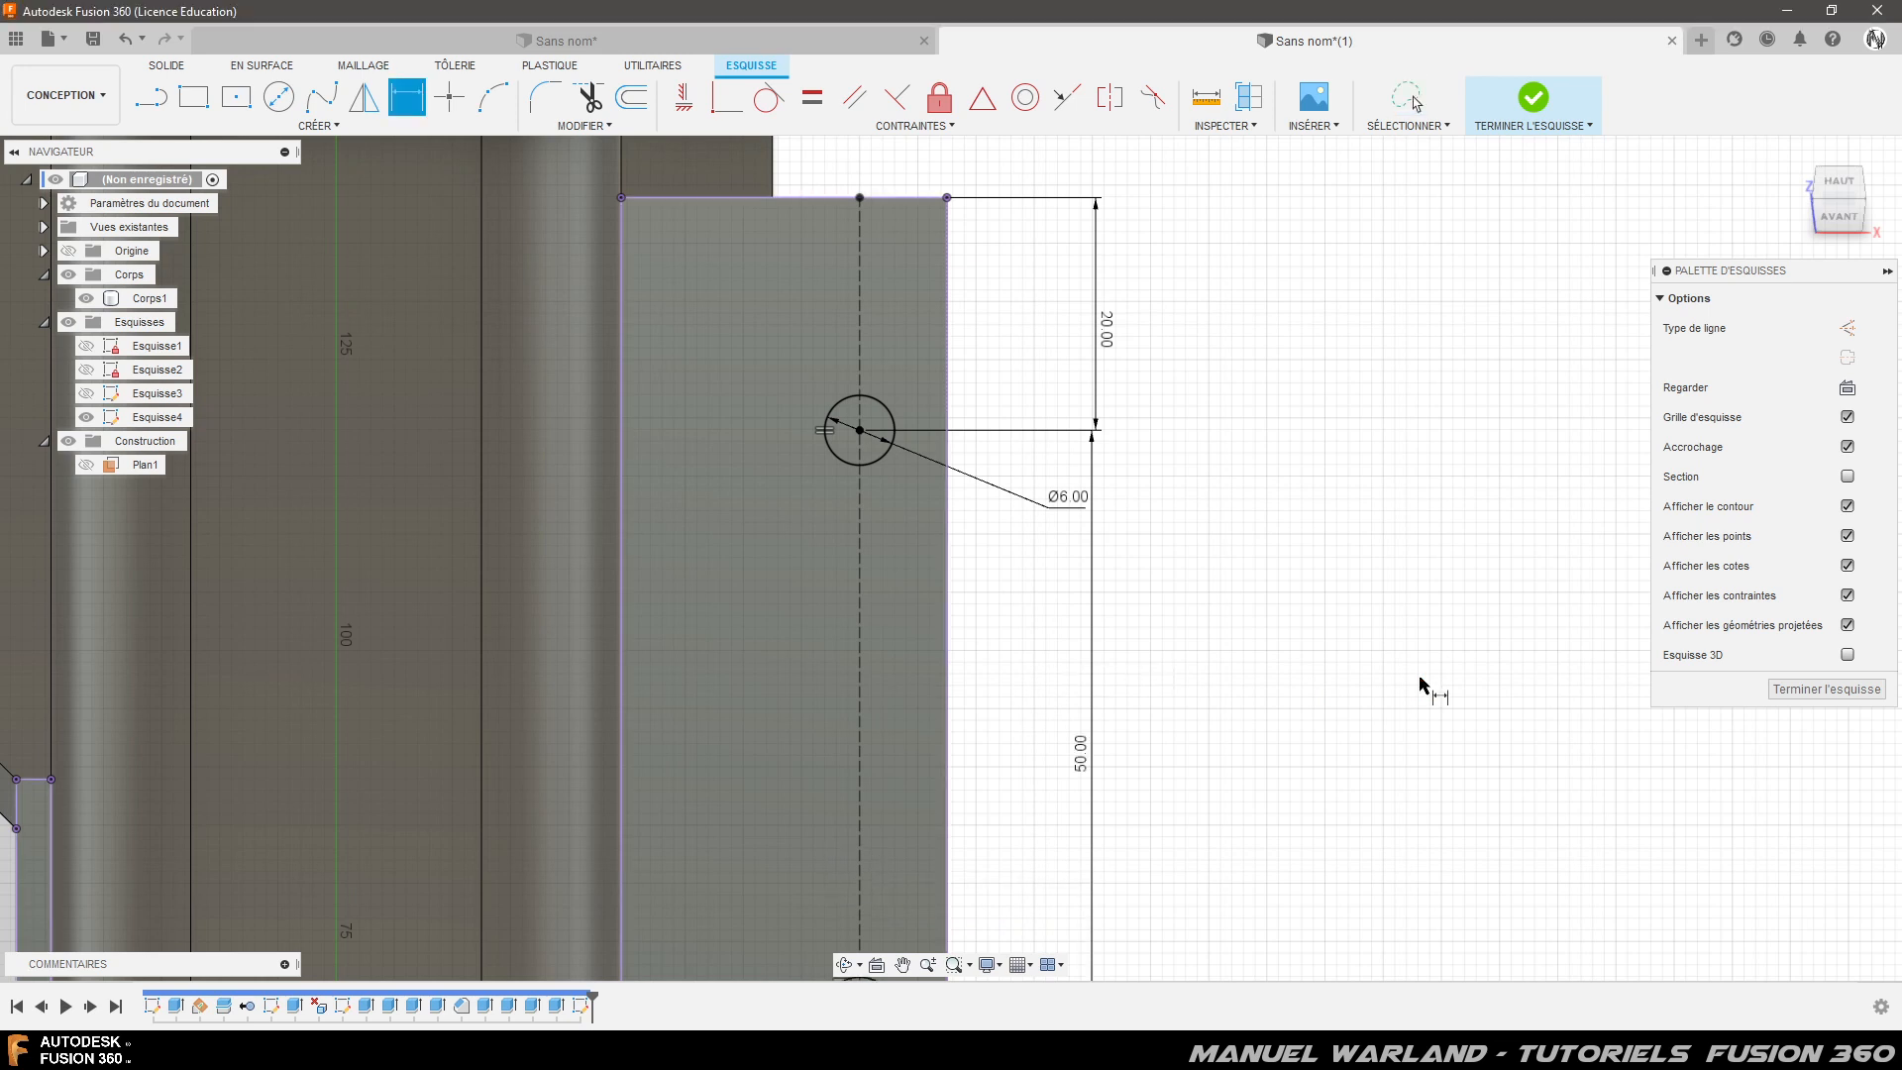
- Dimension the centre of the lowest circle on the long construction line 145 mm from the face's top edge
{"action": "scroll", "coordinate": [1189, 268], "scroll_direction": "down", "scroll_amount": 3}
{"action": "scroll", "coordinate": [917, 298], "scroll_direction": "down", "scroll_amount": 3}
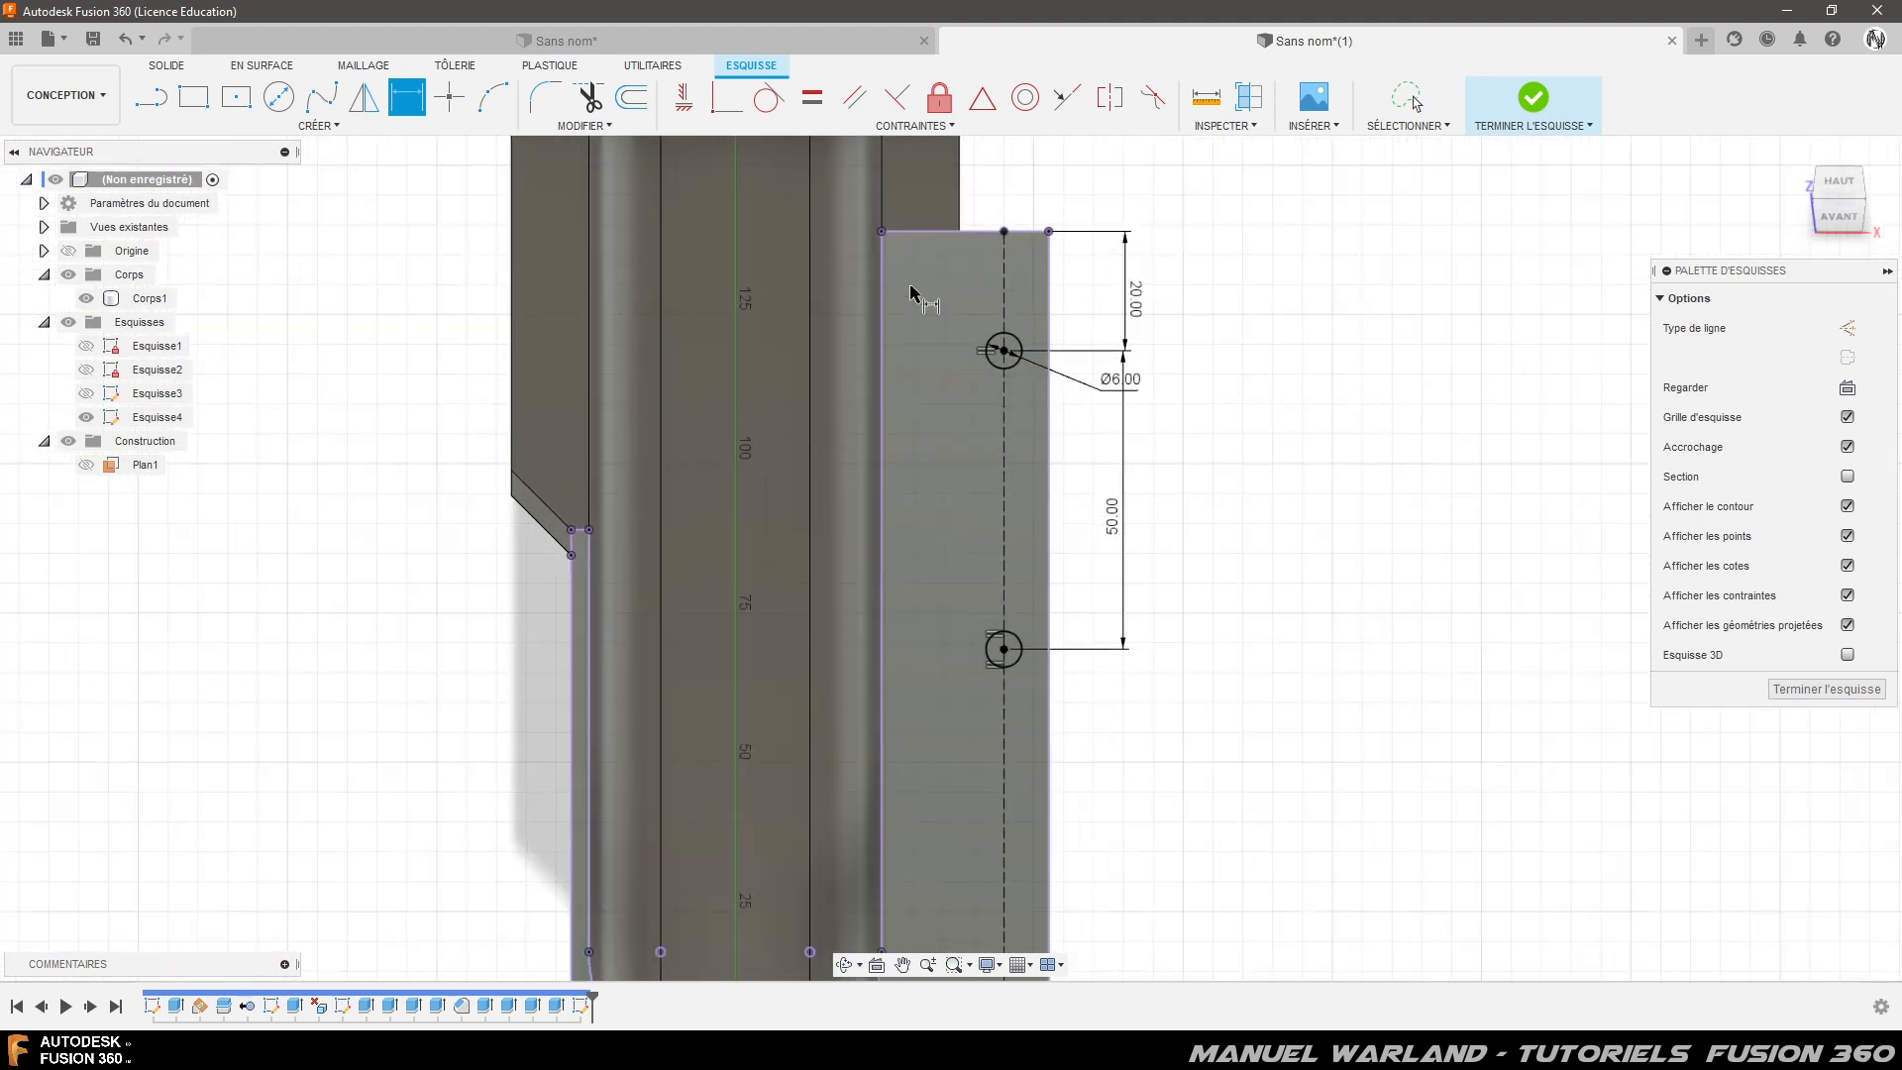
{"action": "scroll", "coordinate": [1165, 250], "scroll_direction": "down", "scroll_amount": 3}
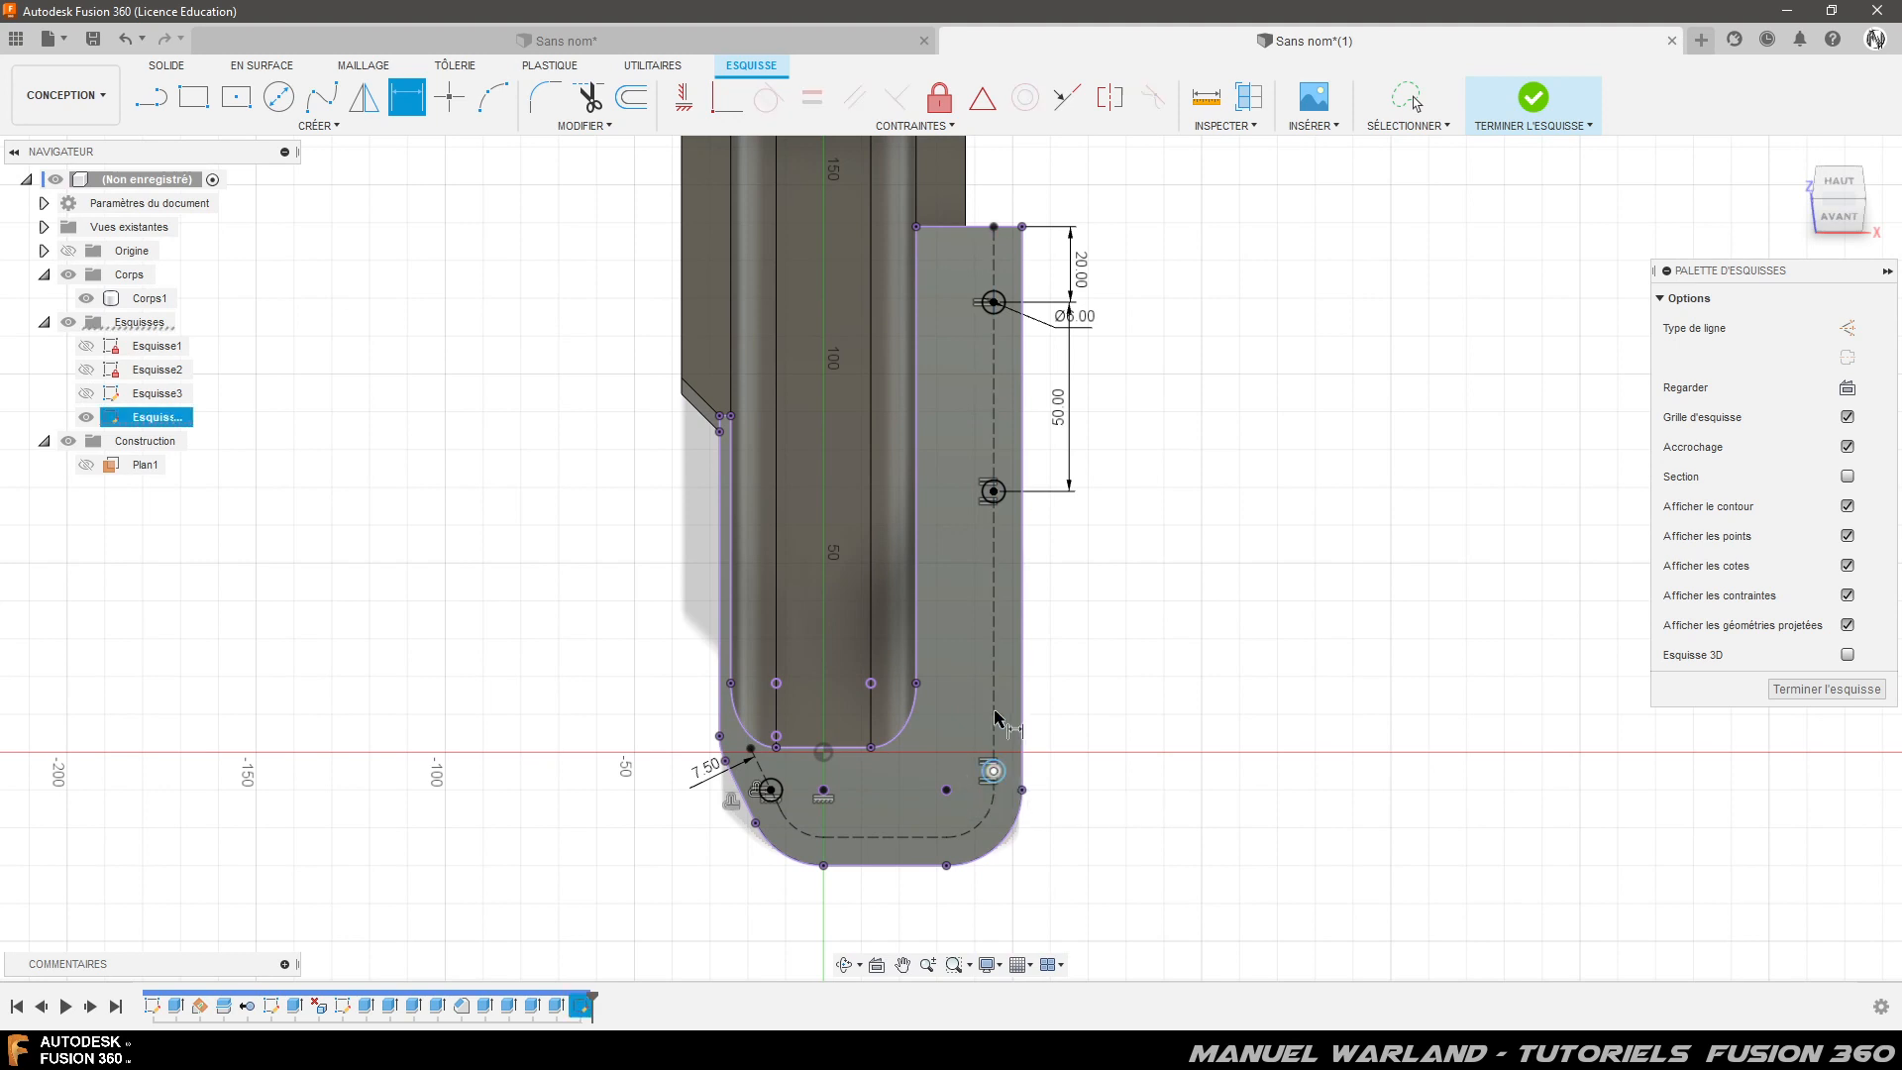
{"action": "left_click", "coordinate": [998, 227]}
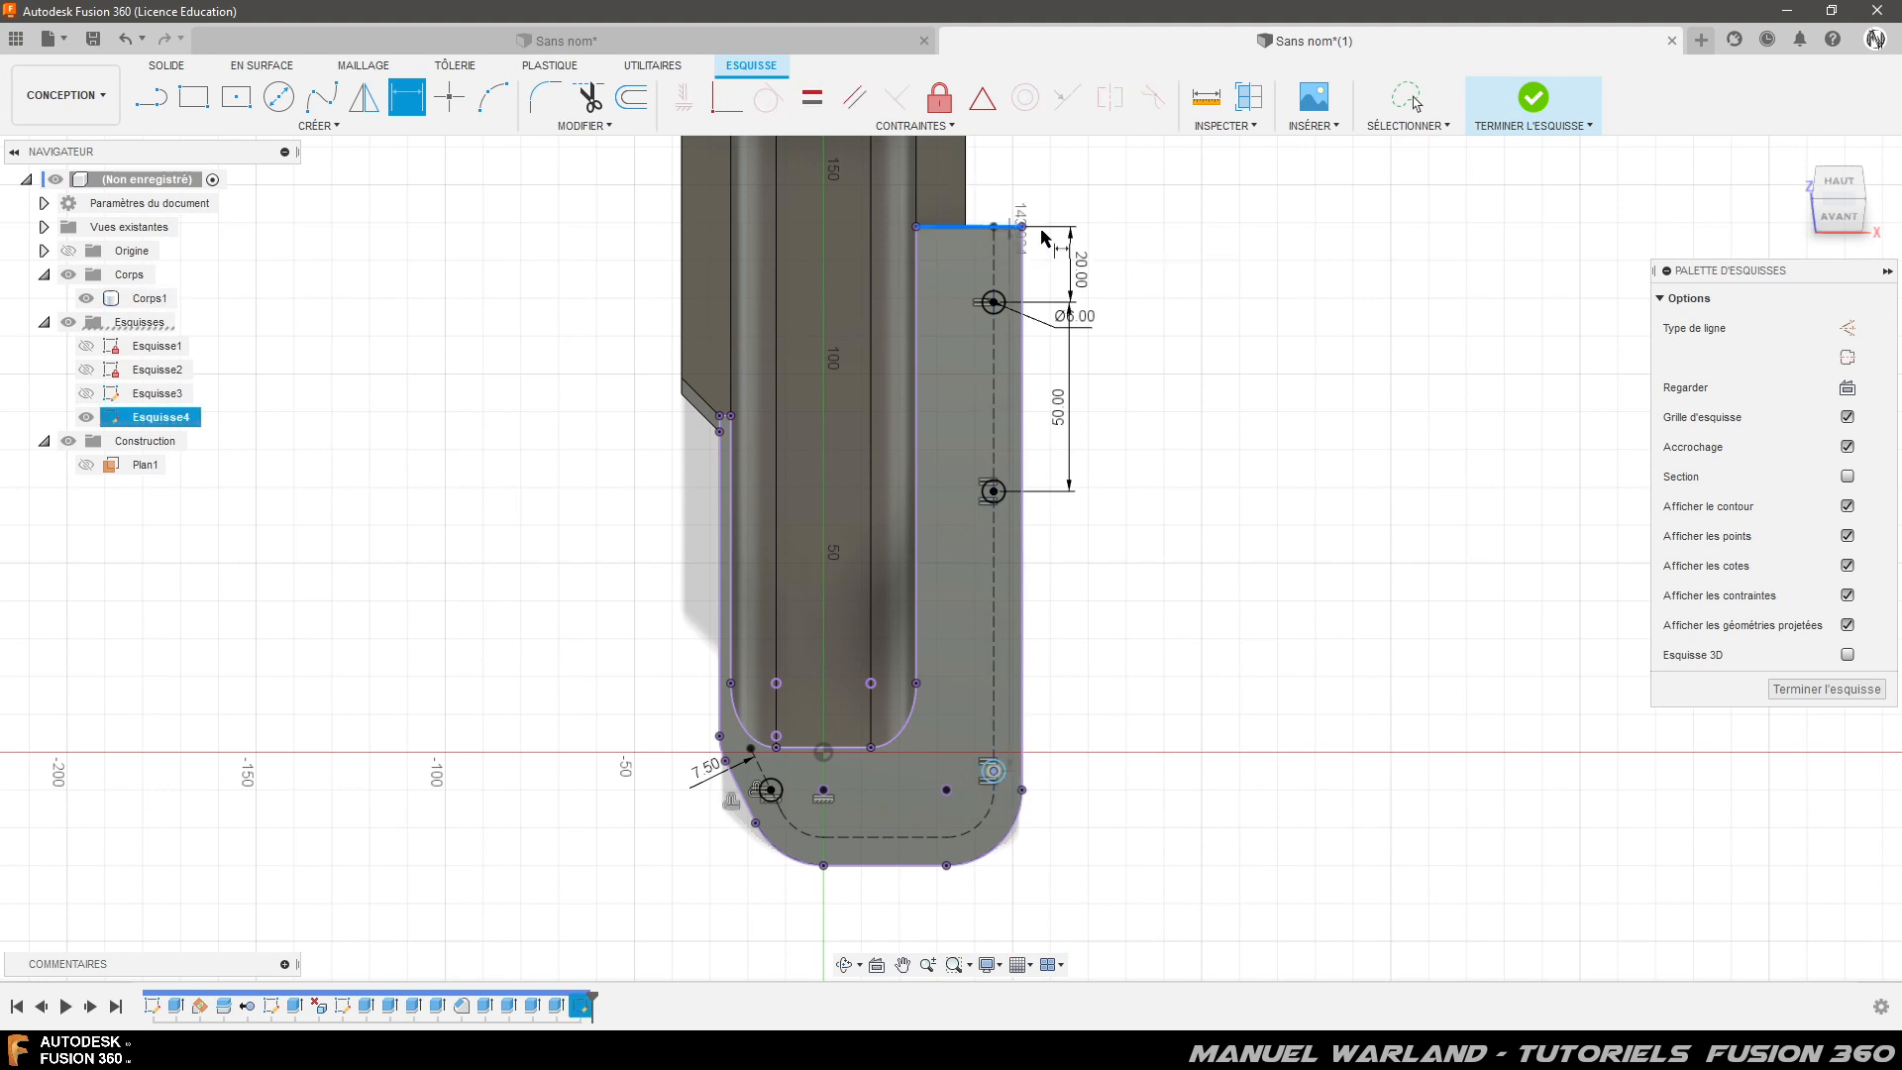
{"action": "left_click", "coordinate": [1102, 565]}
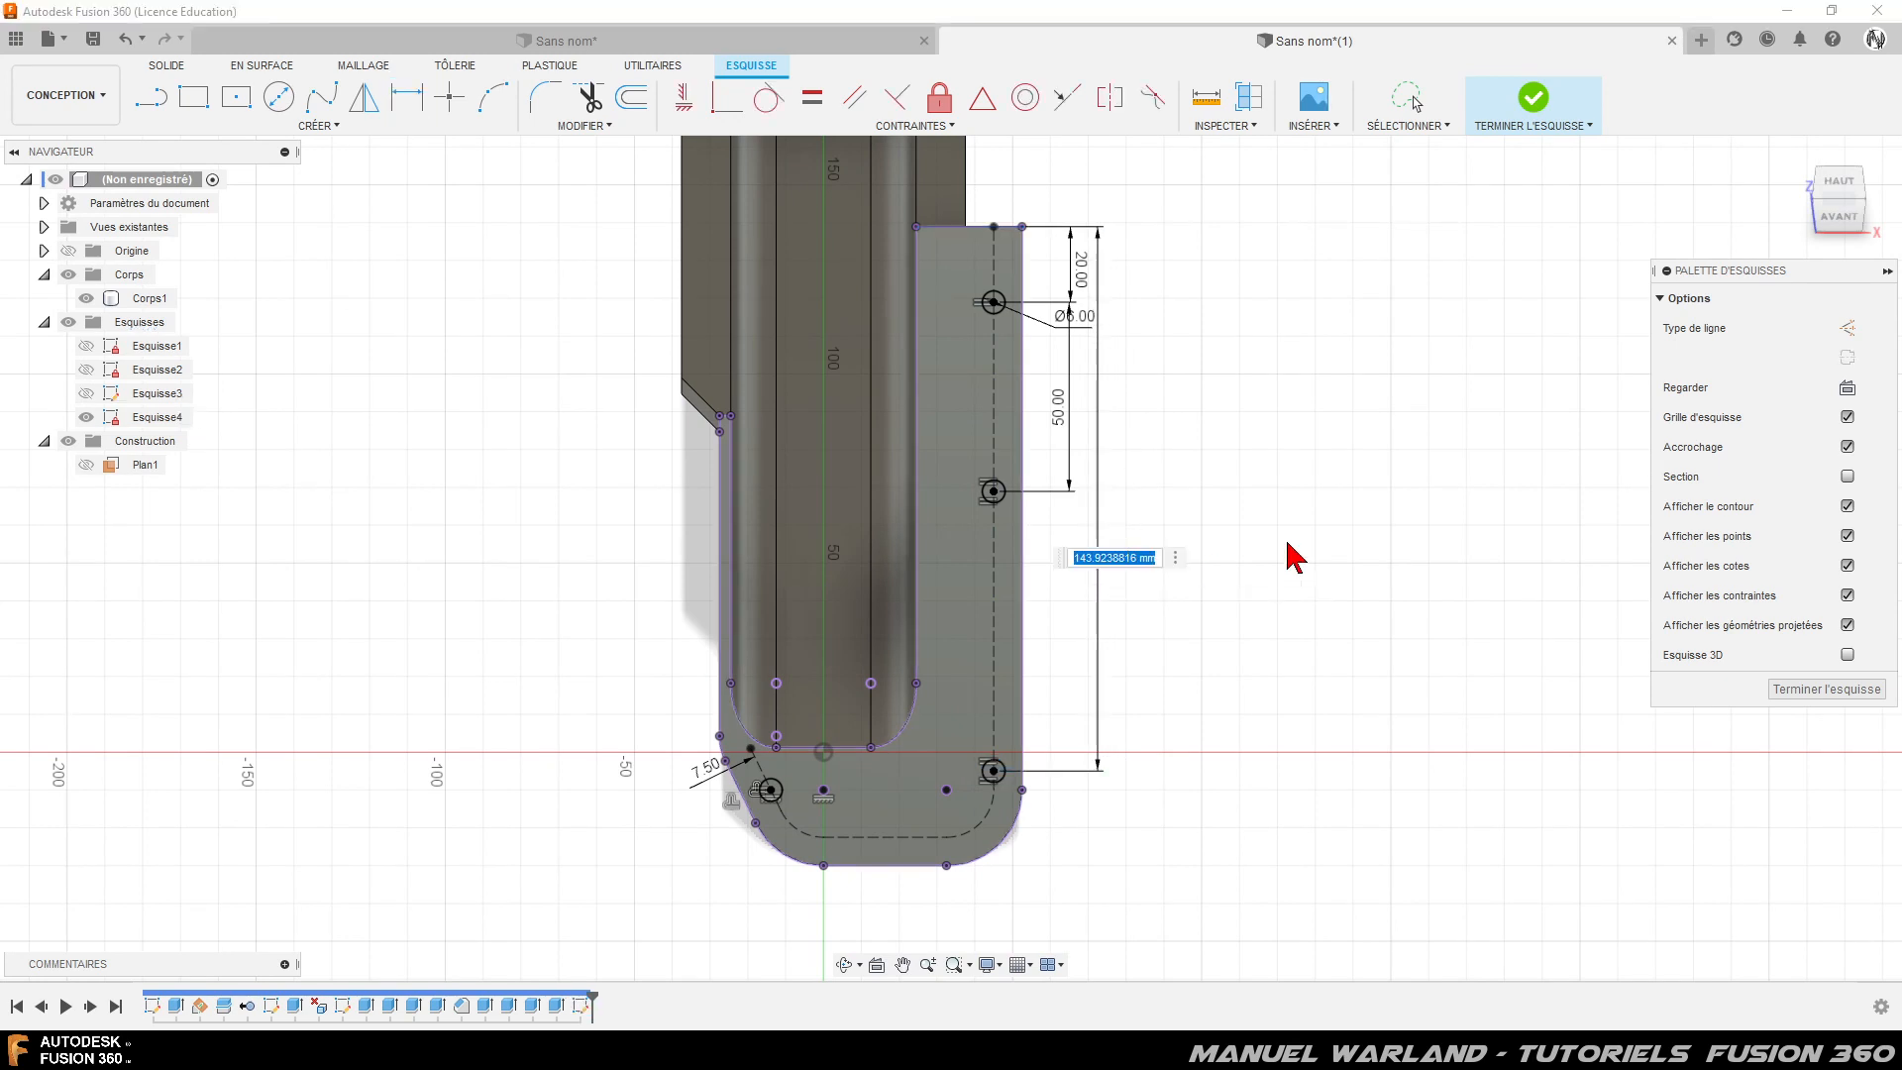
{"action": "type", "text": "145"}
{"action": "key", "text": "Return"}
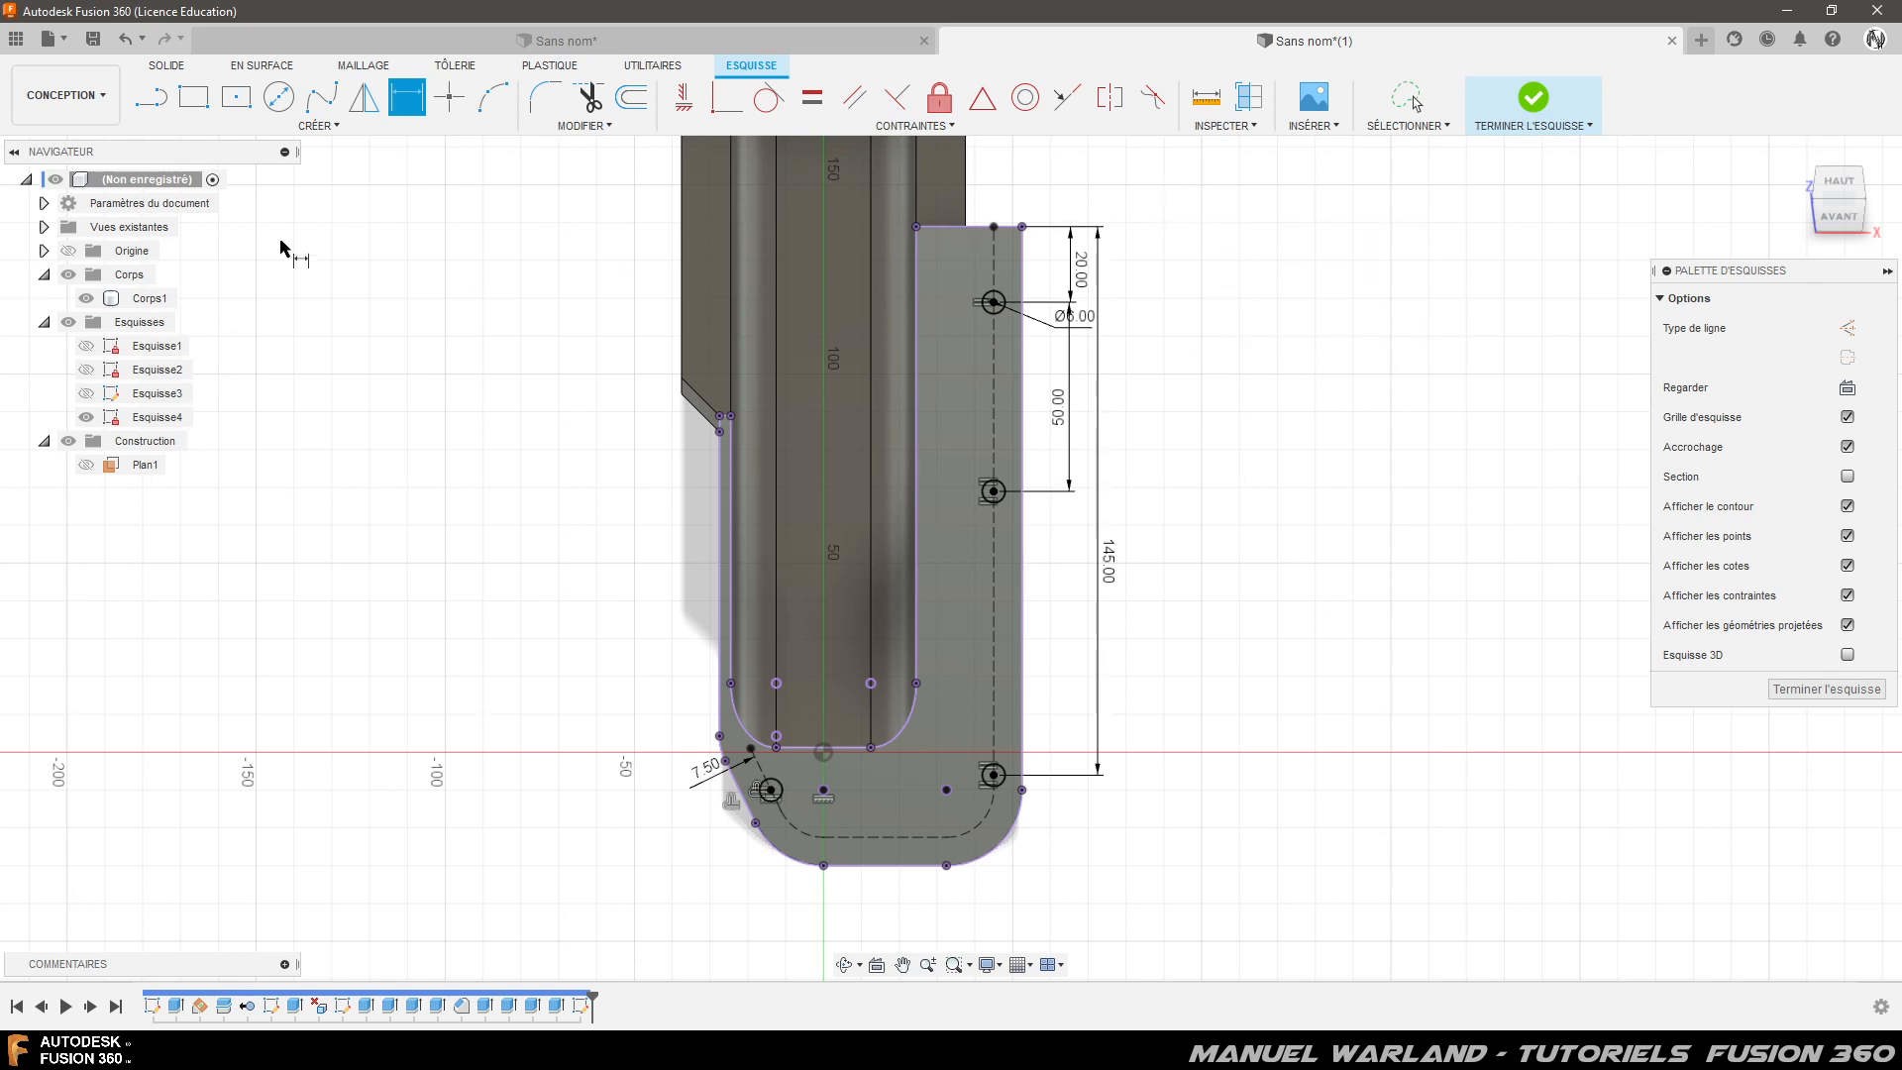
- Draw a vertical centre-point slot 10 mm wide around the uppermost circle, with its arc centre about 6 mm above the circle's centre
{"action": "left_click", "coordinate": [317, 126]}
{"action": "mouse_move", "coordinate": [170, 281]}
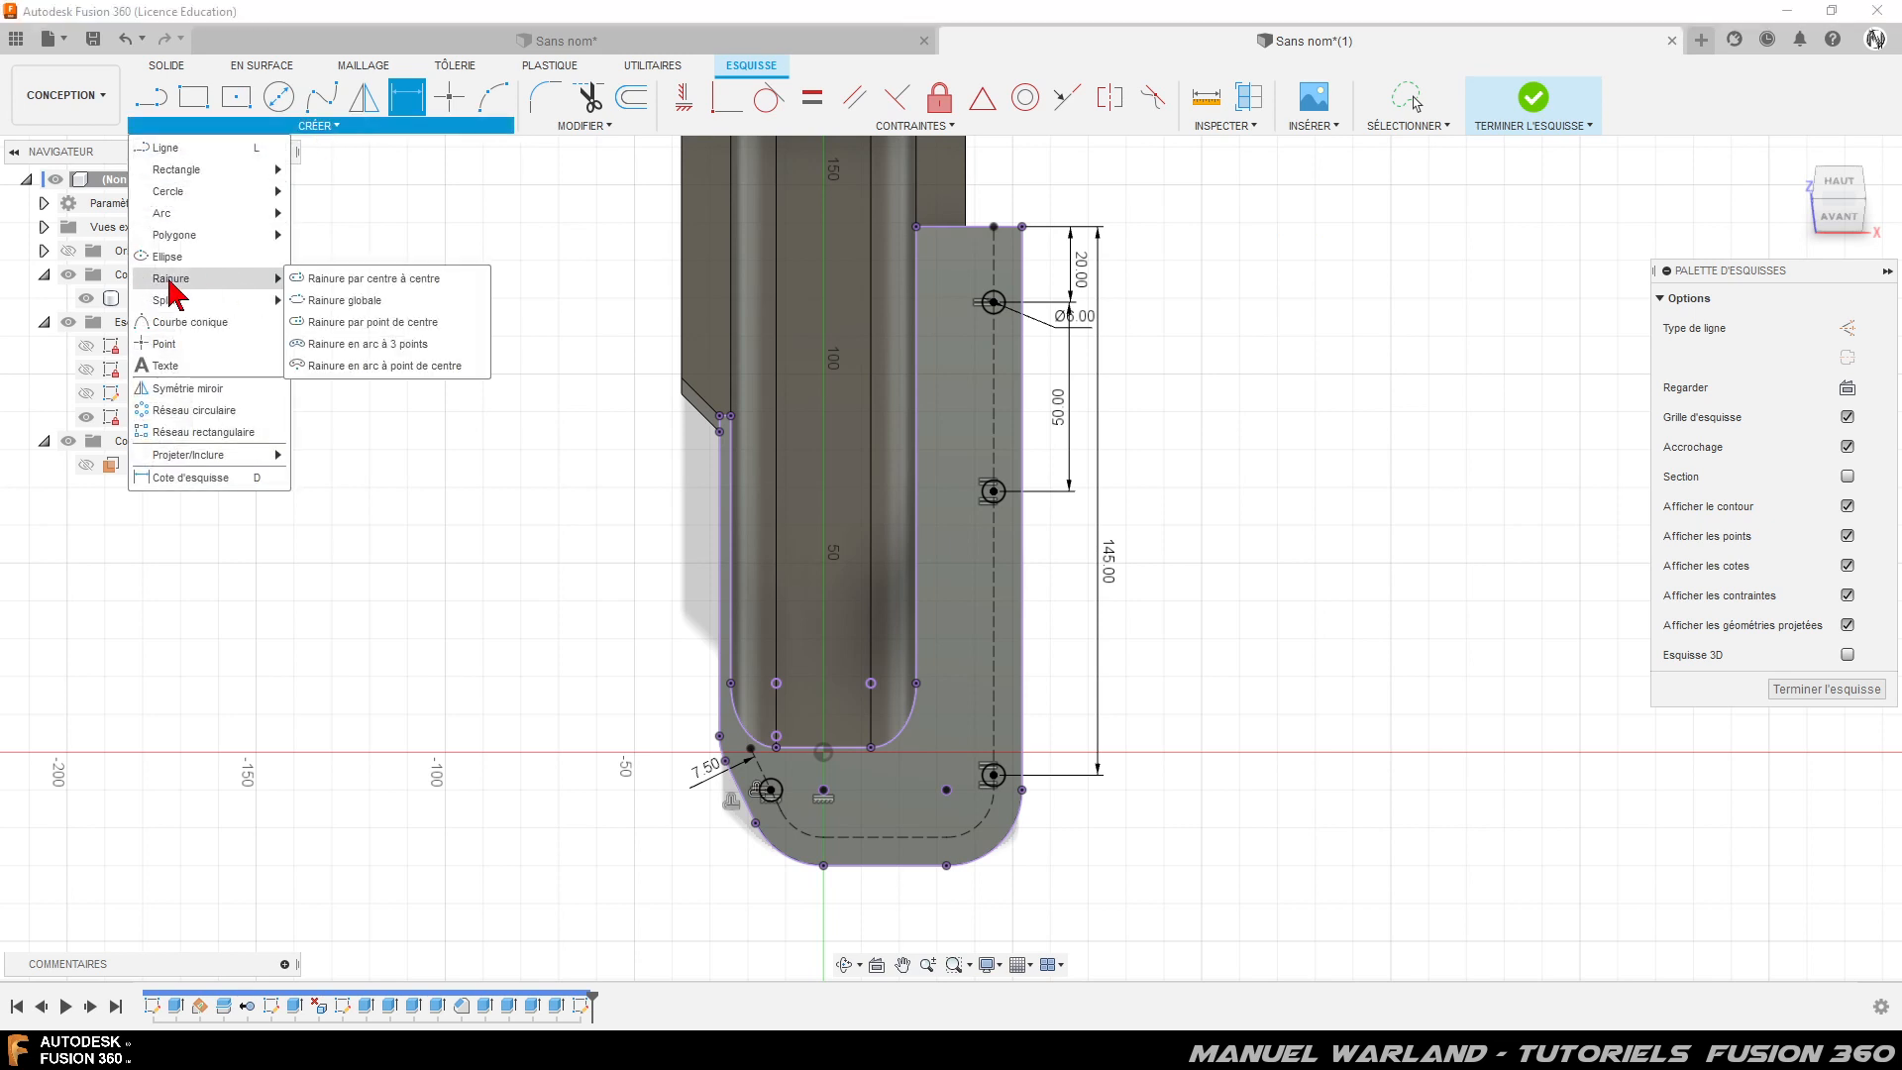
{"action": "left_click", "coordinate": [337, 323]}
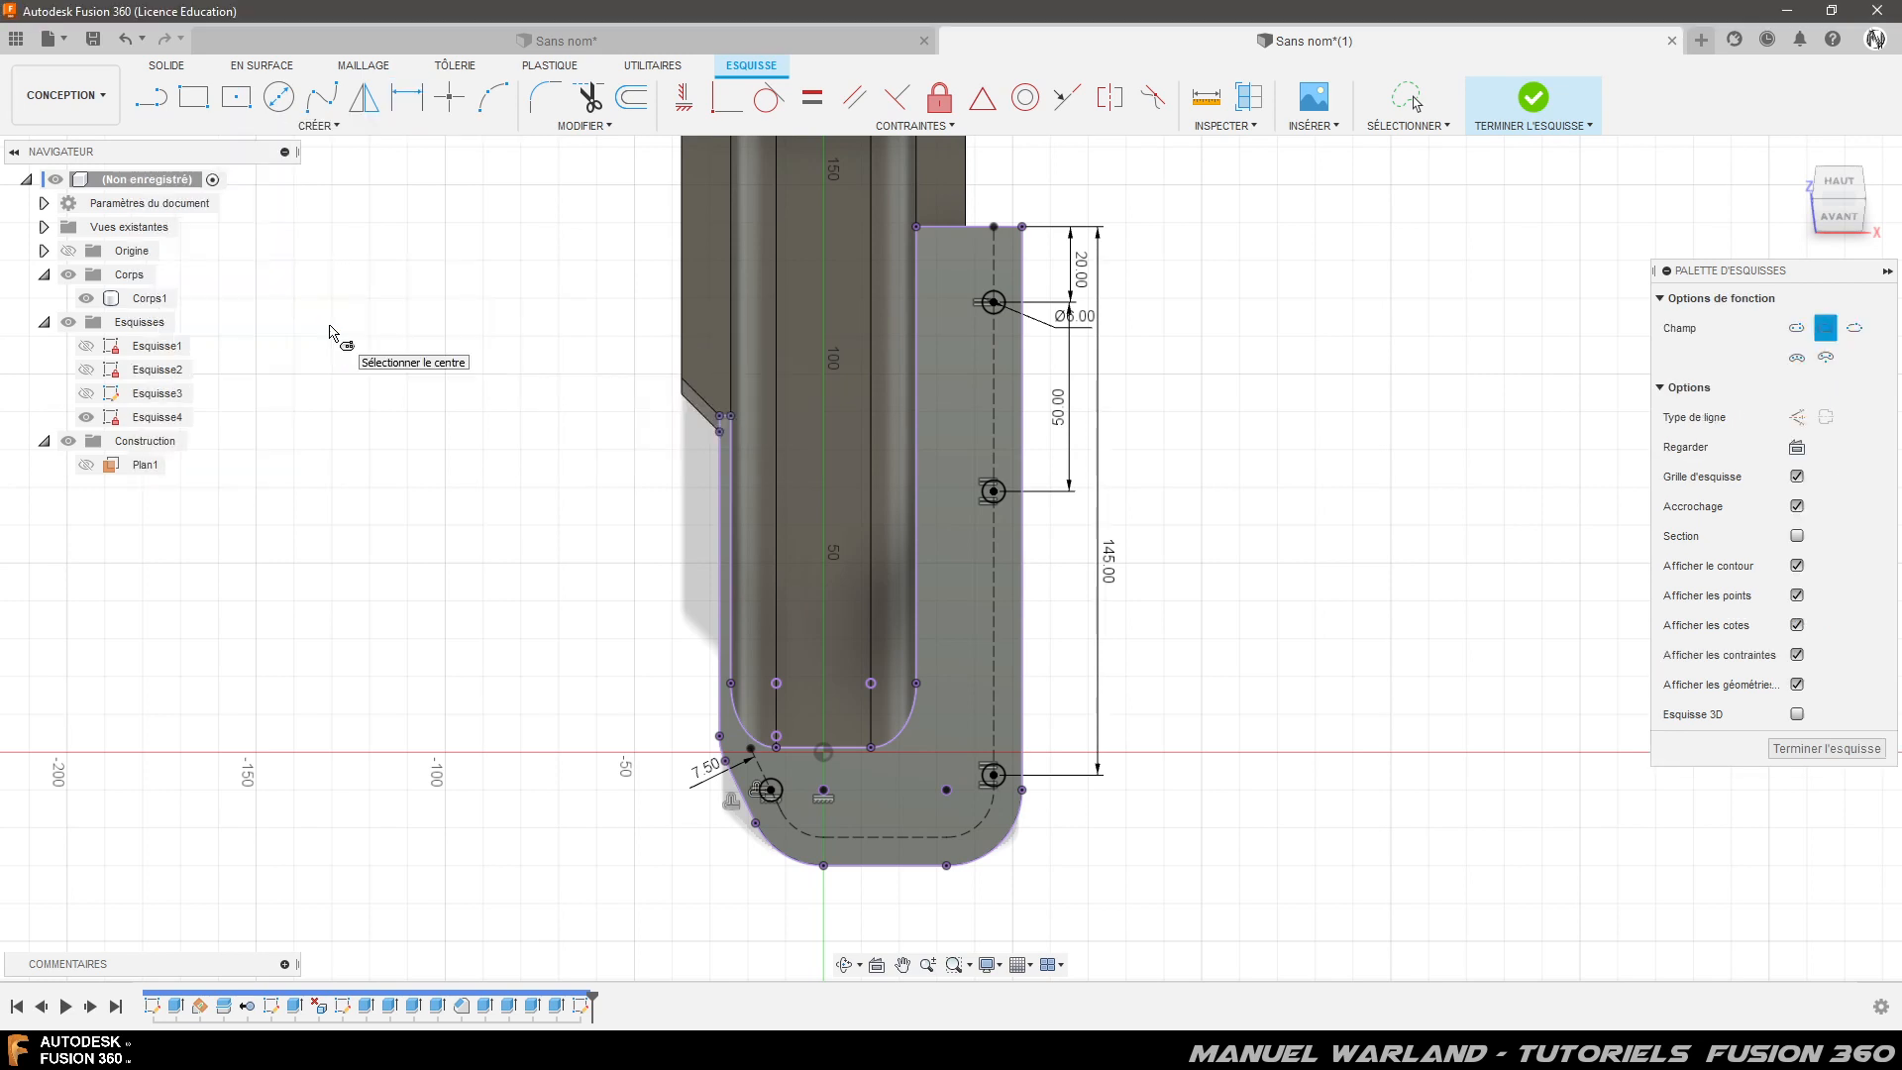
{"action": "scroll", "coordinate": [1066, 210], "scroll_direction": "up", "scroll_amount": 3}
{"action": "scroll", "coordinate": [1064, 208], "scroll_direction": "up", "scroll_amount": 3}
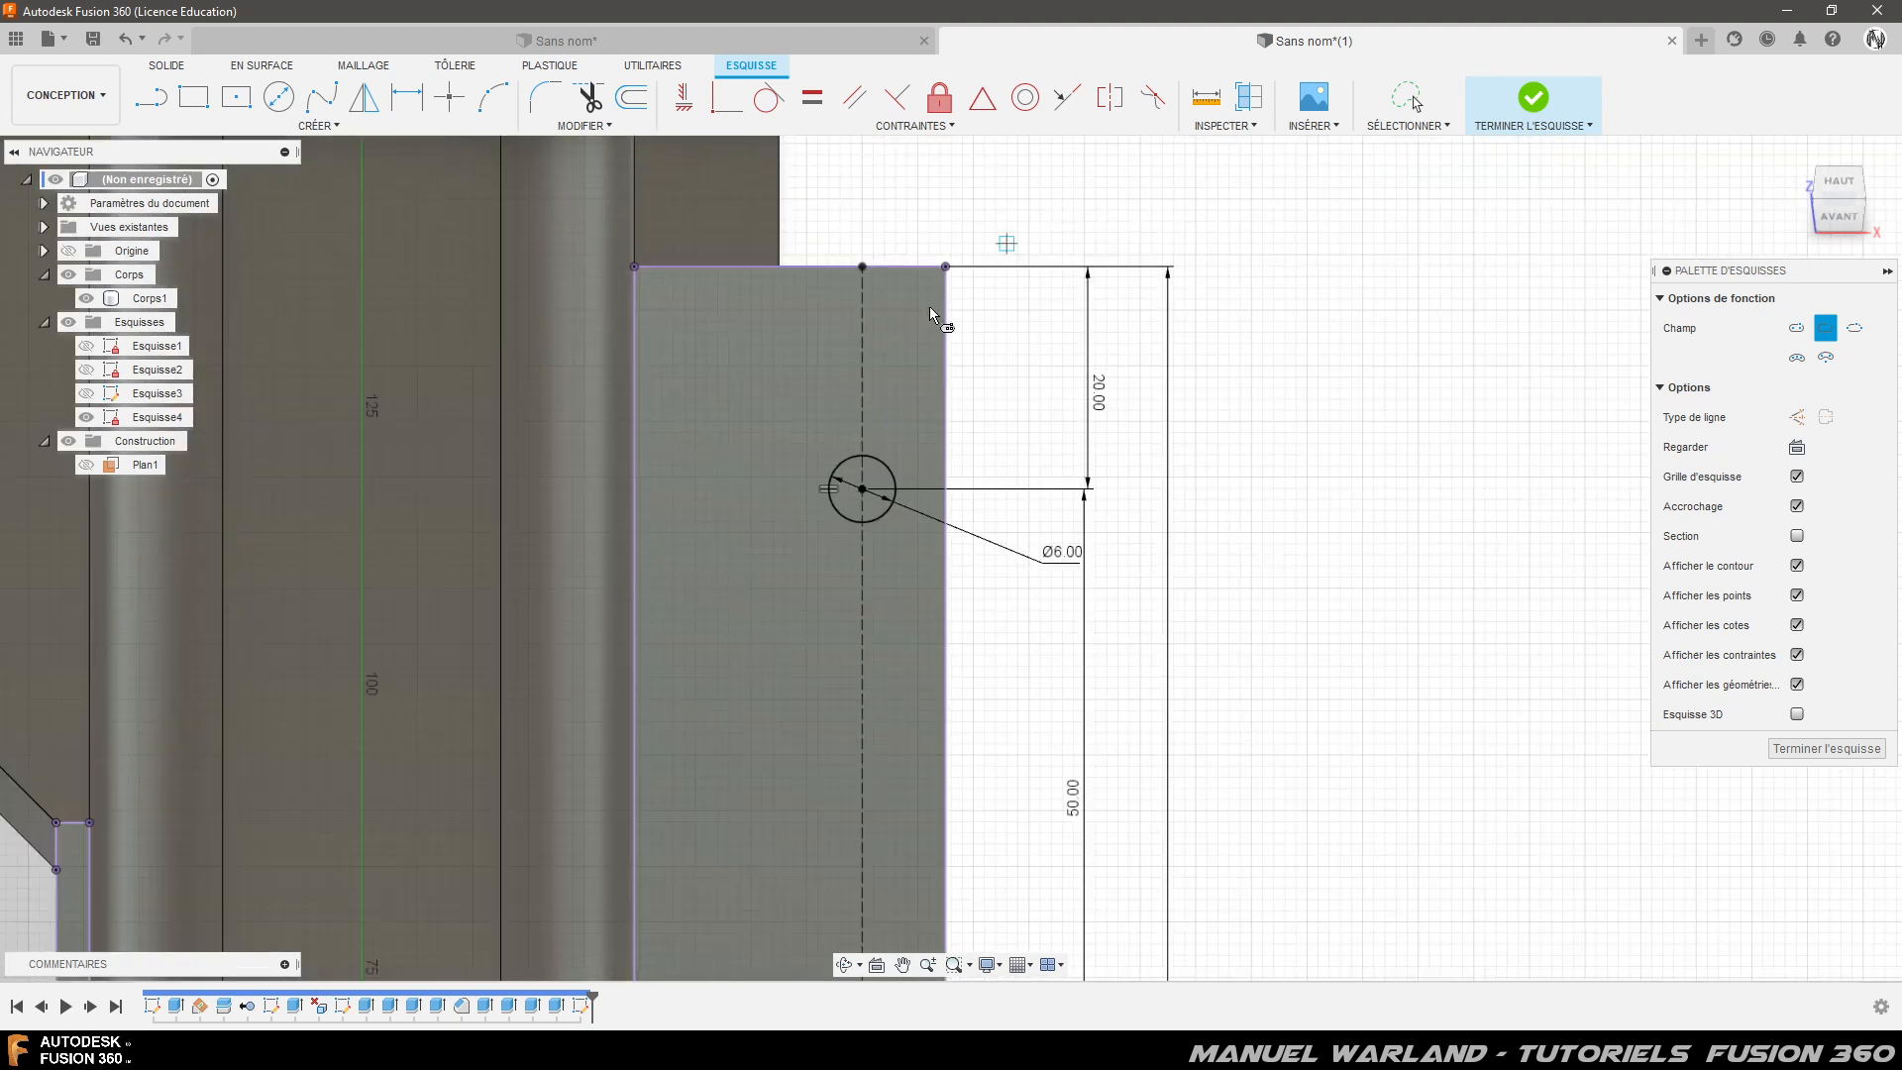
{"action": "left_click", "coordinate": [862, 487]}
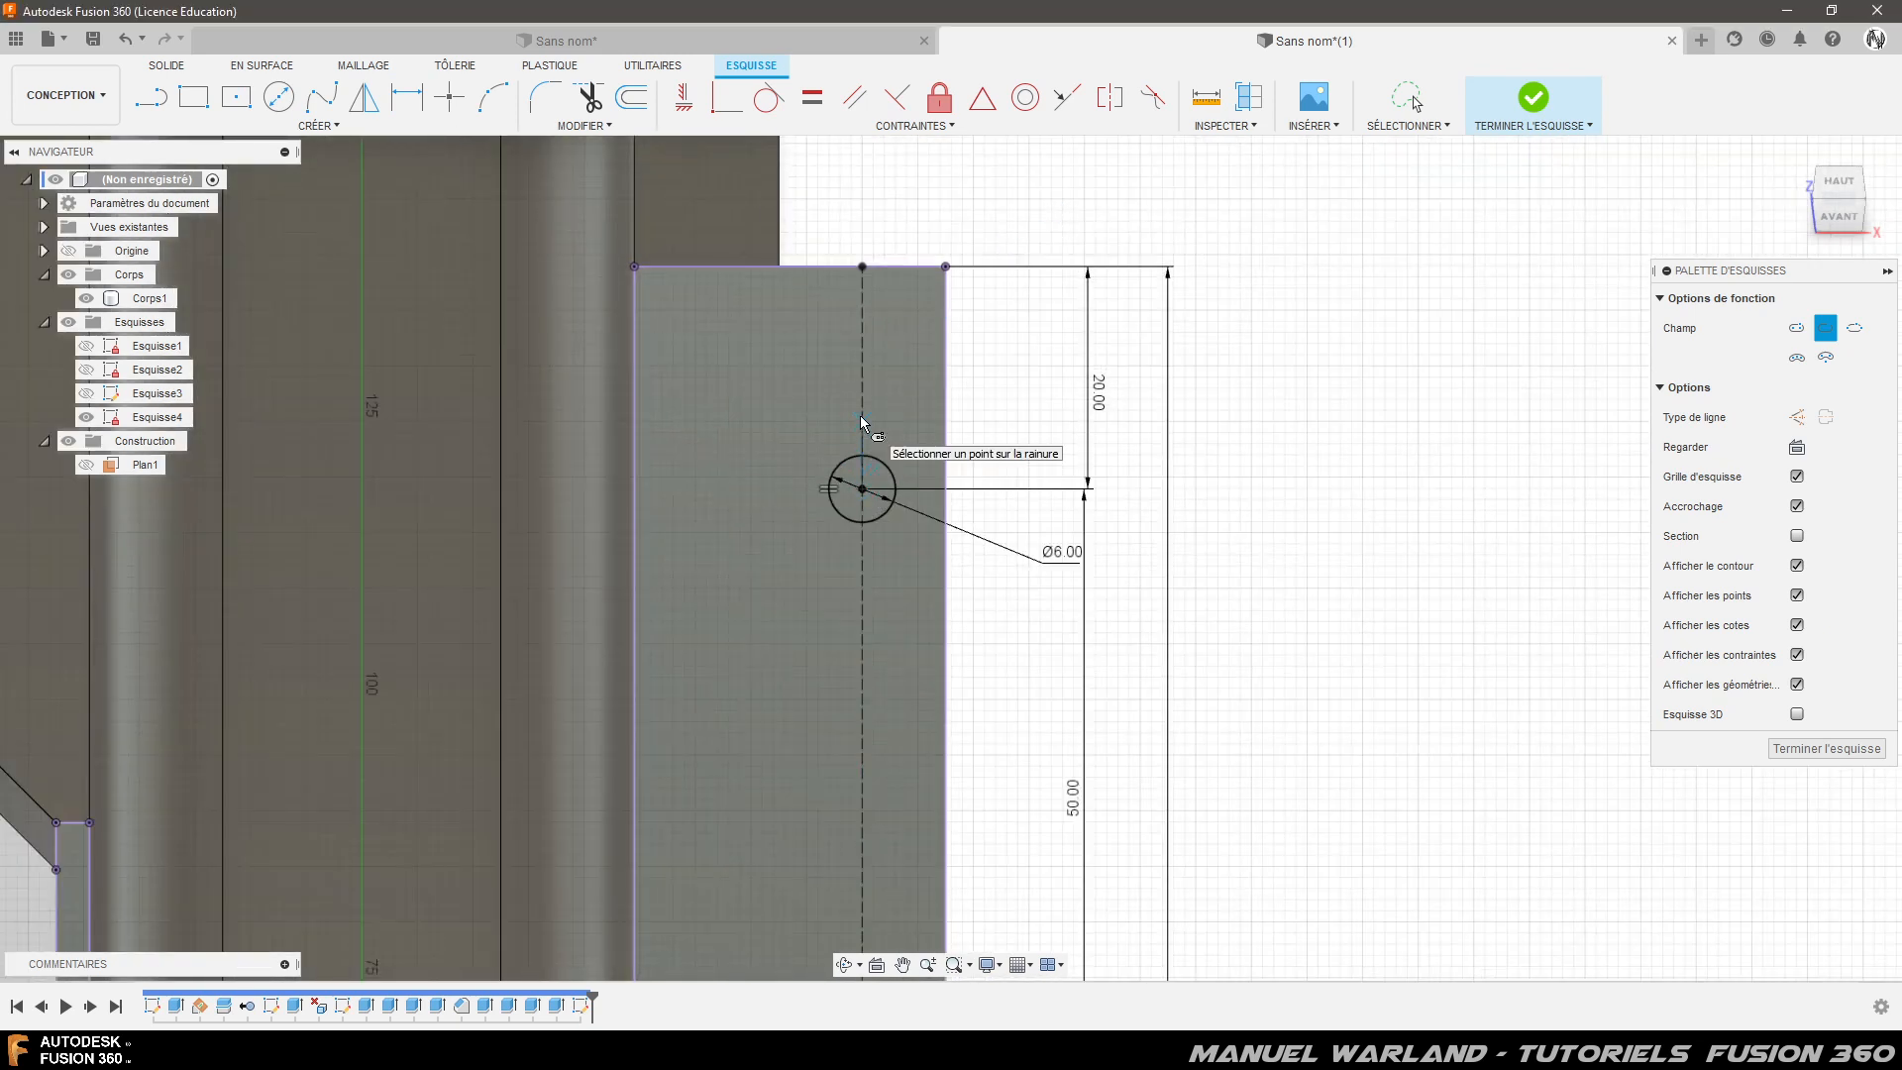
{"action": "left_click", "coordinate": [861, 421]}
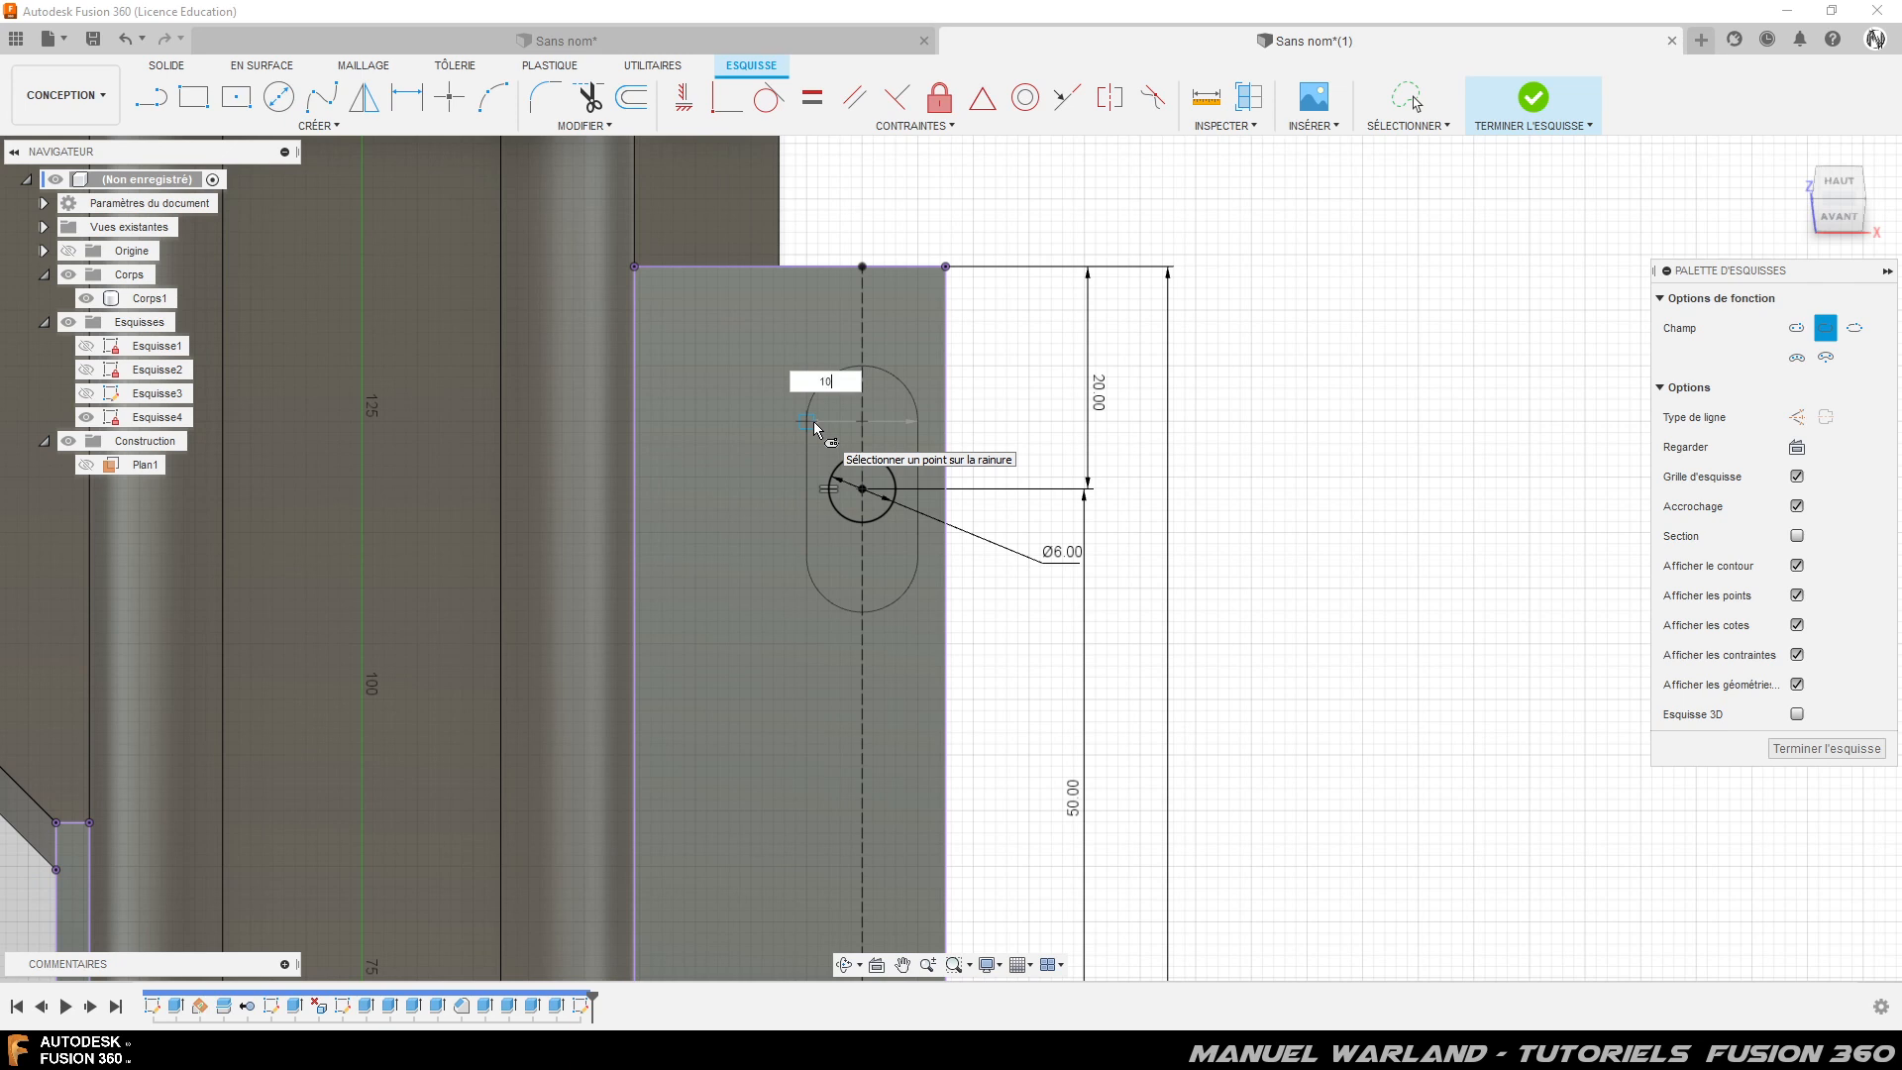
{"action": "type", "text": "10"}
{"action": "key", "text": "Return"}
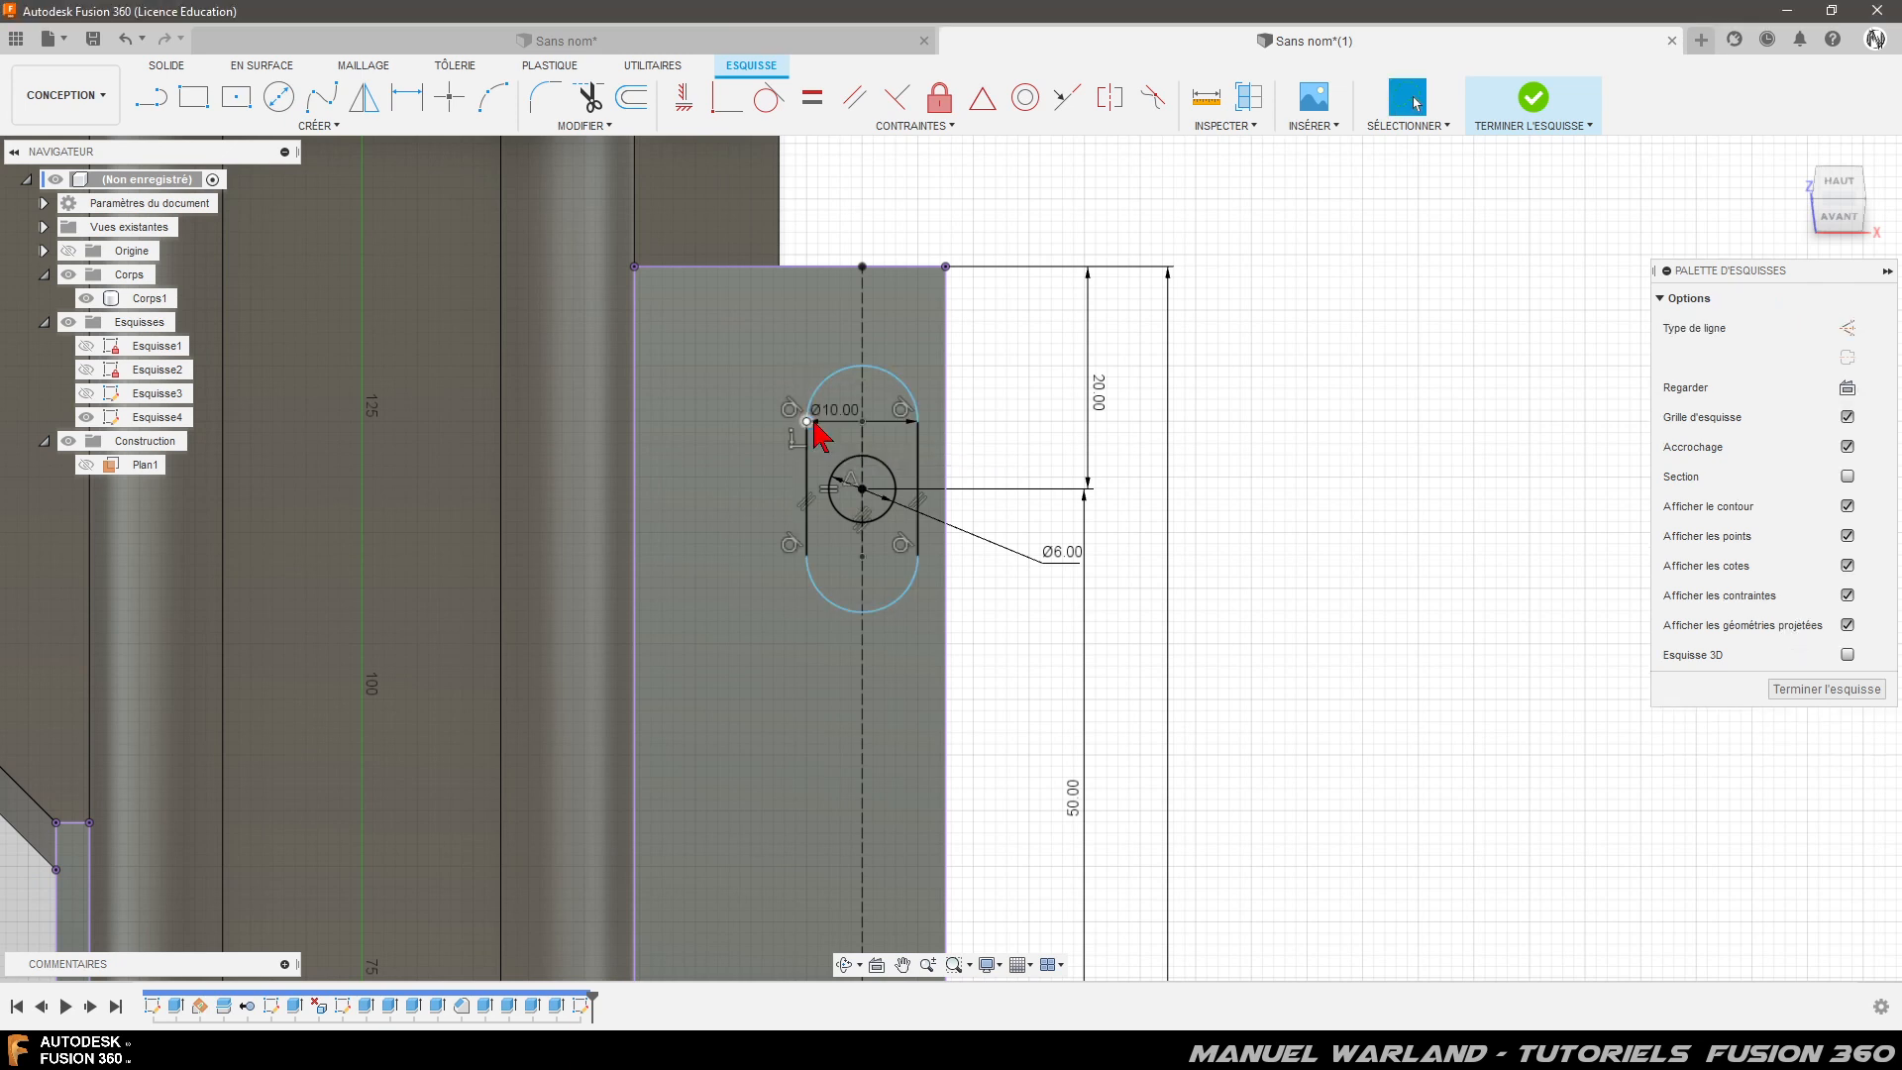
- Draw a vertical centre-point slot 10 mm wide around the second circle, with its arc centre about 8 mm above the circle's centre
{"action": "scroll", "coordinate": [810, 431], "scroll_direction": "down", "scroll_amount": 3}
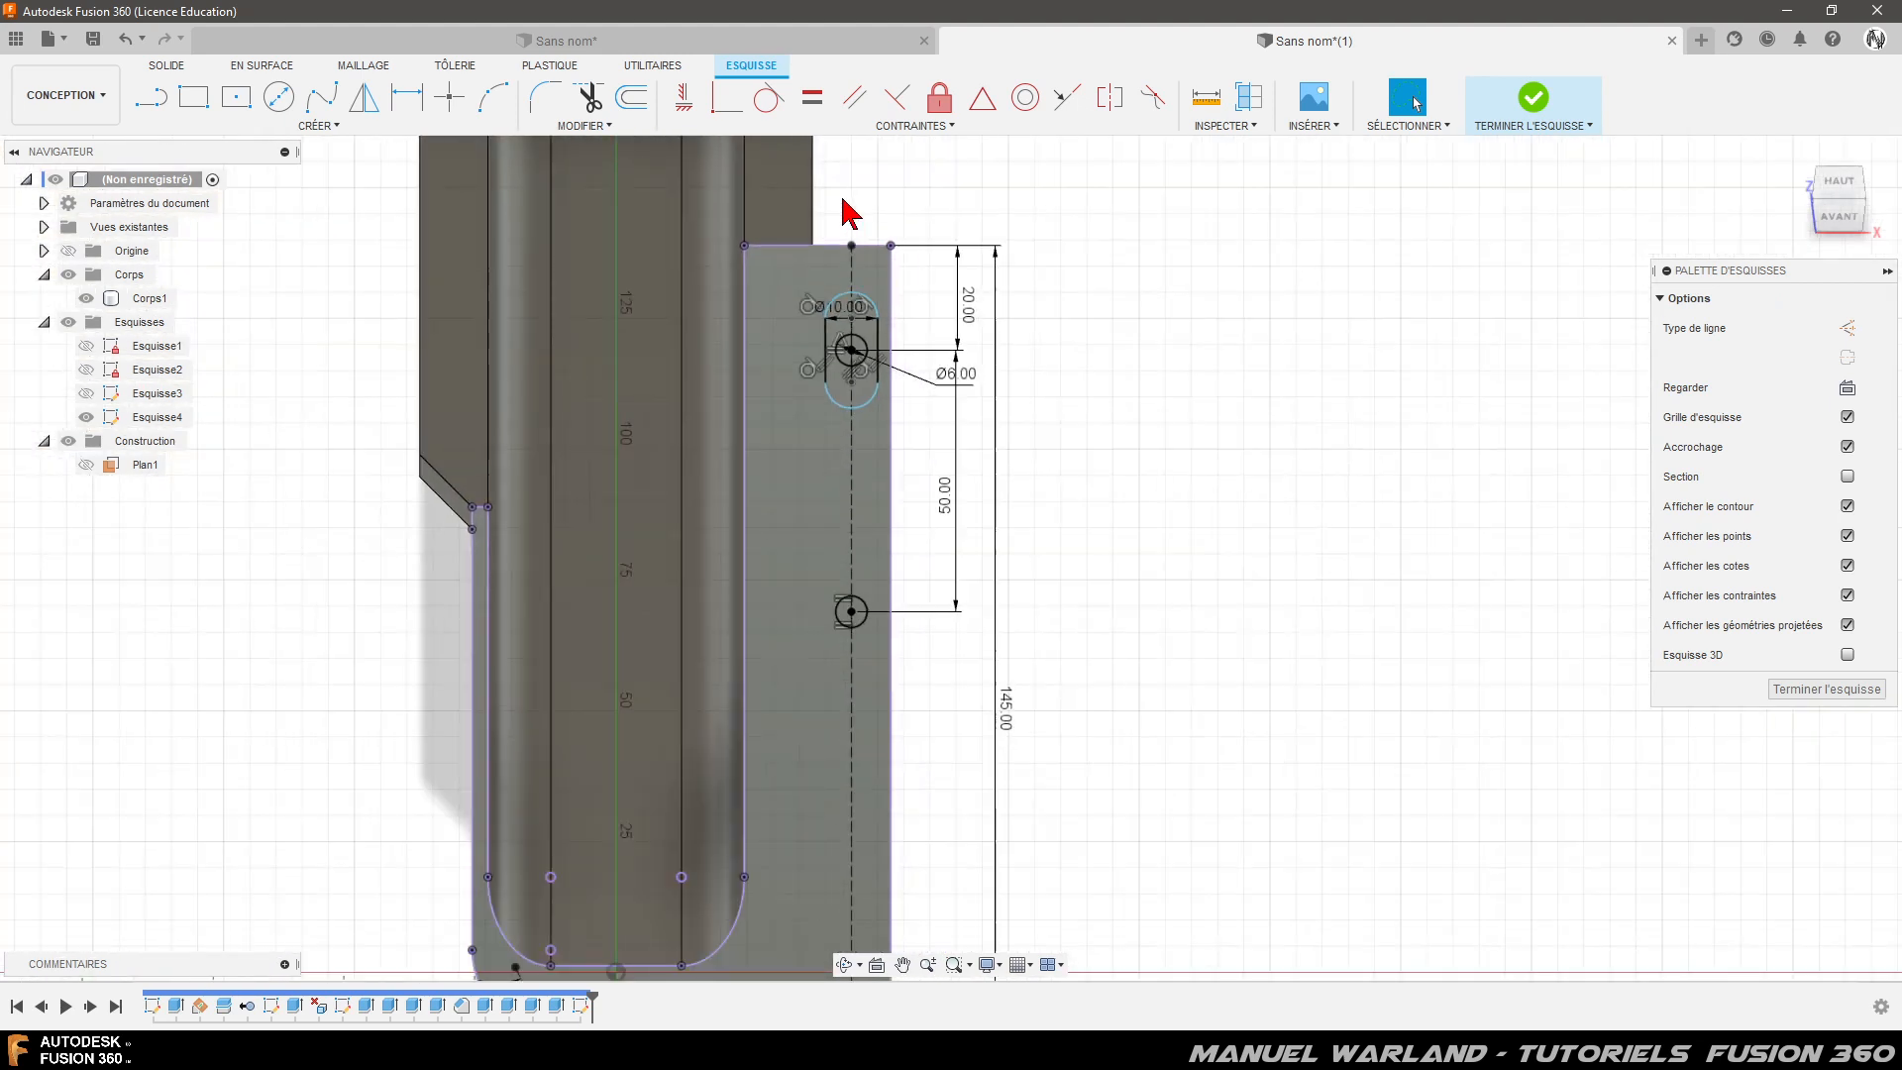
{"action": "left_click", "coordinate": [318, 126]}
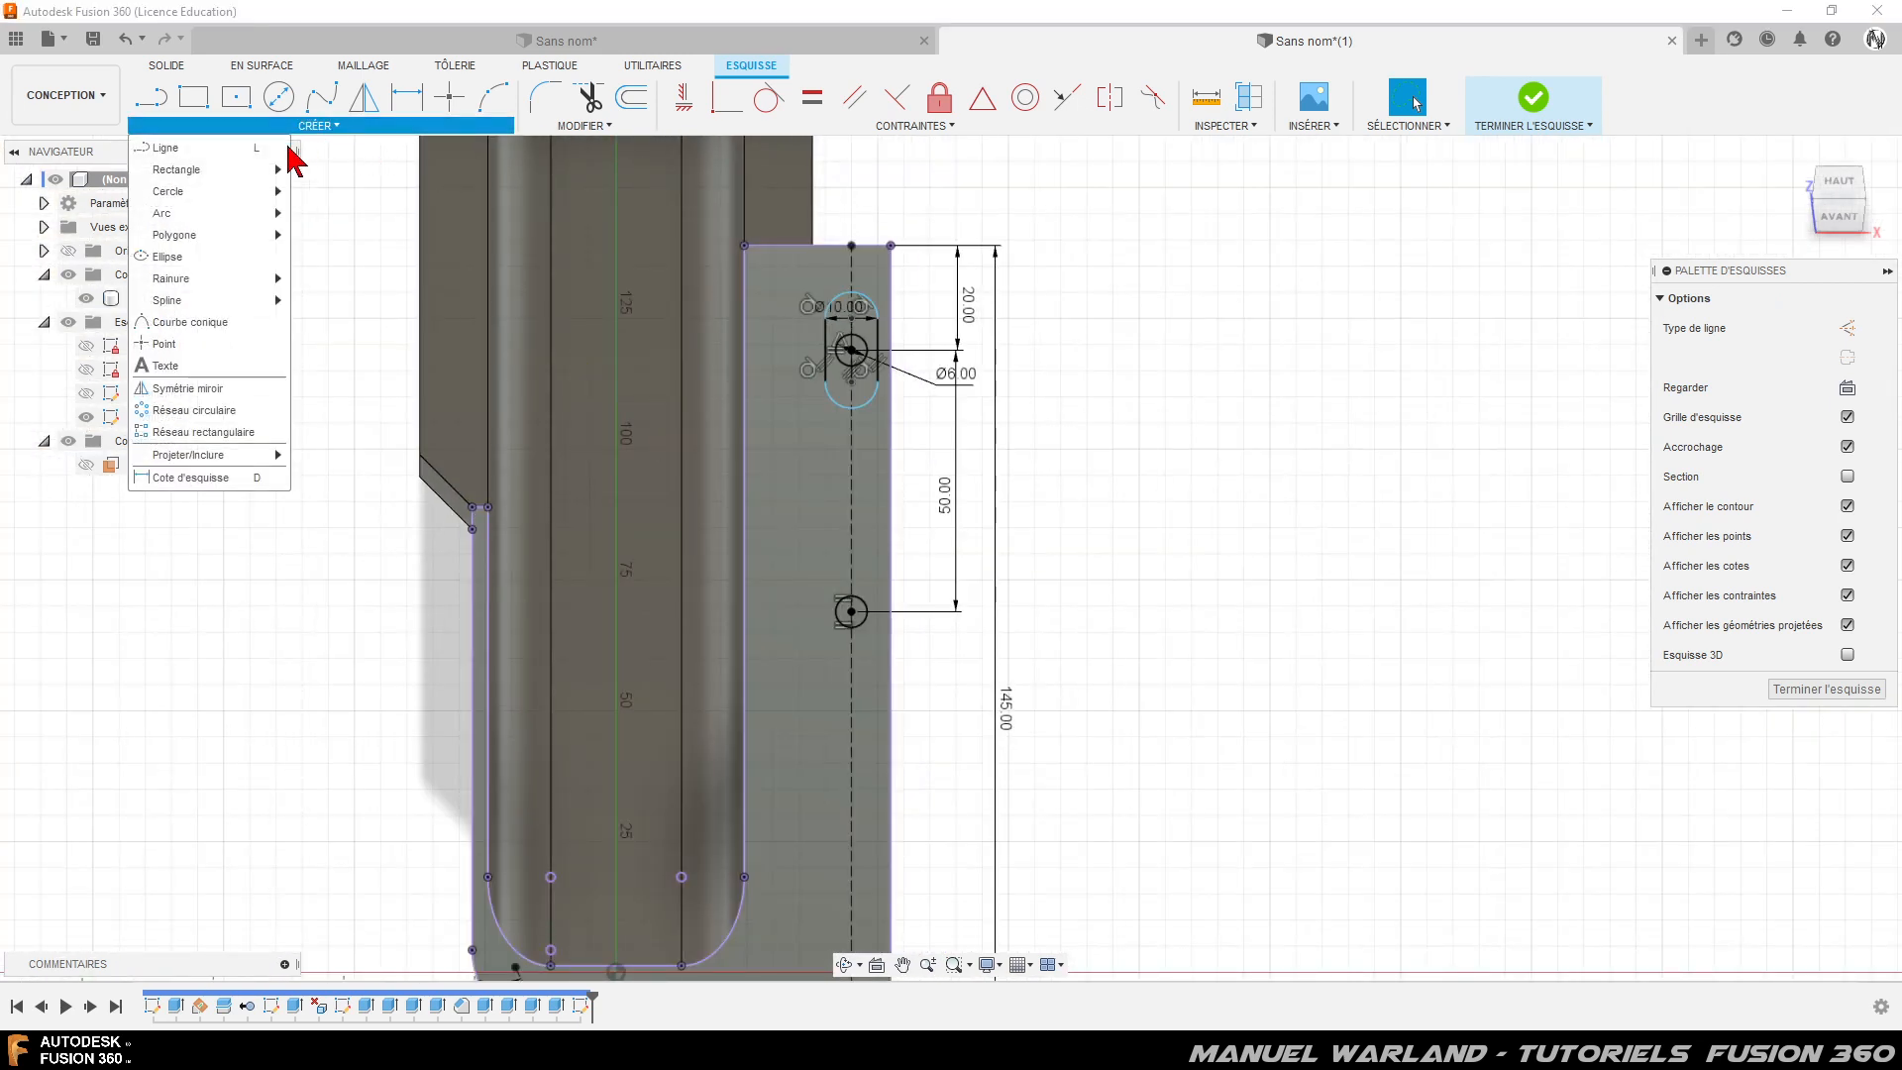
{"action": "mouse_move", "coordinate": [195, 285]}
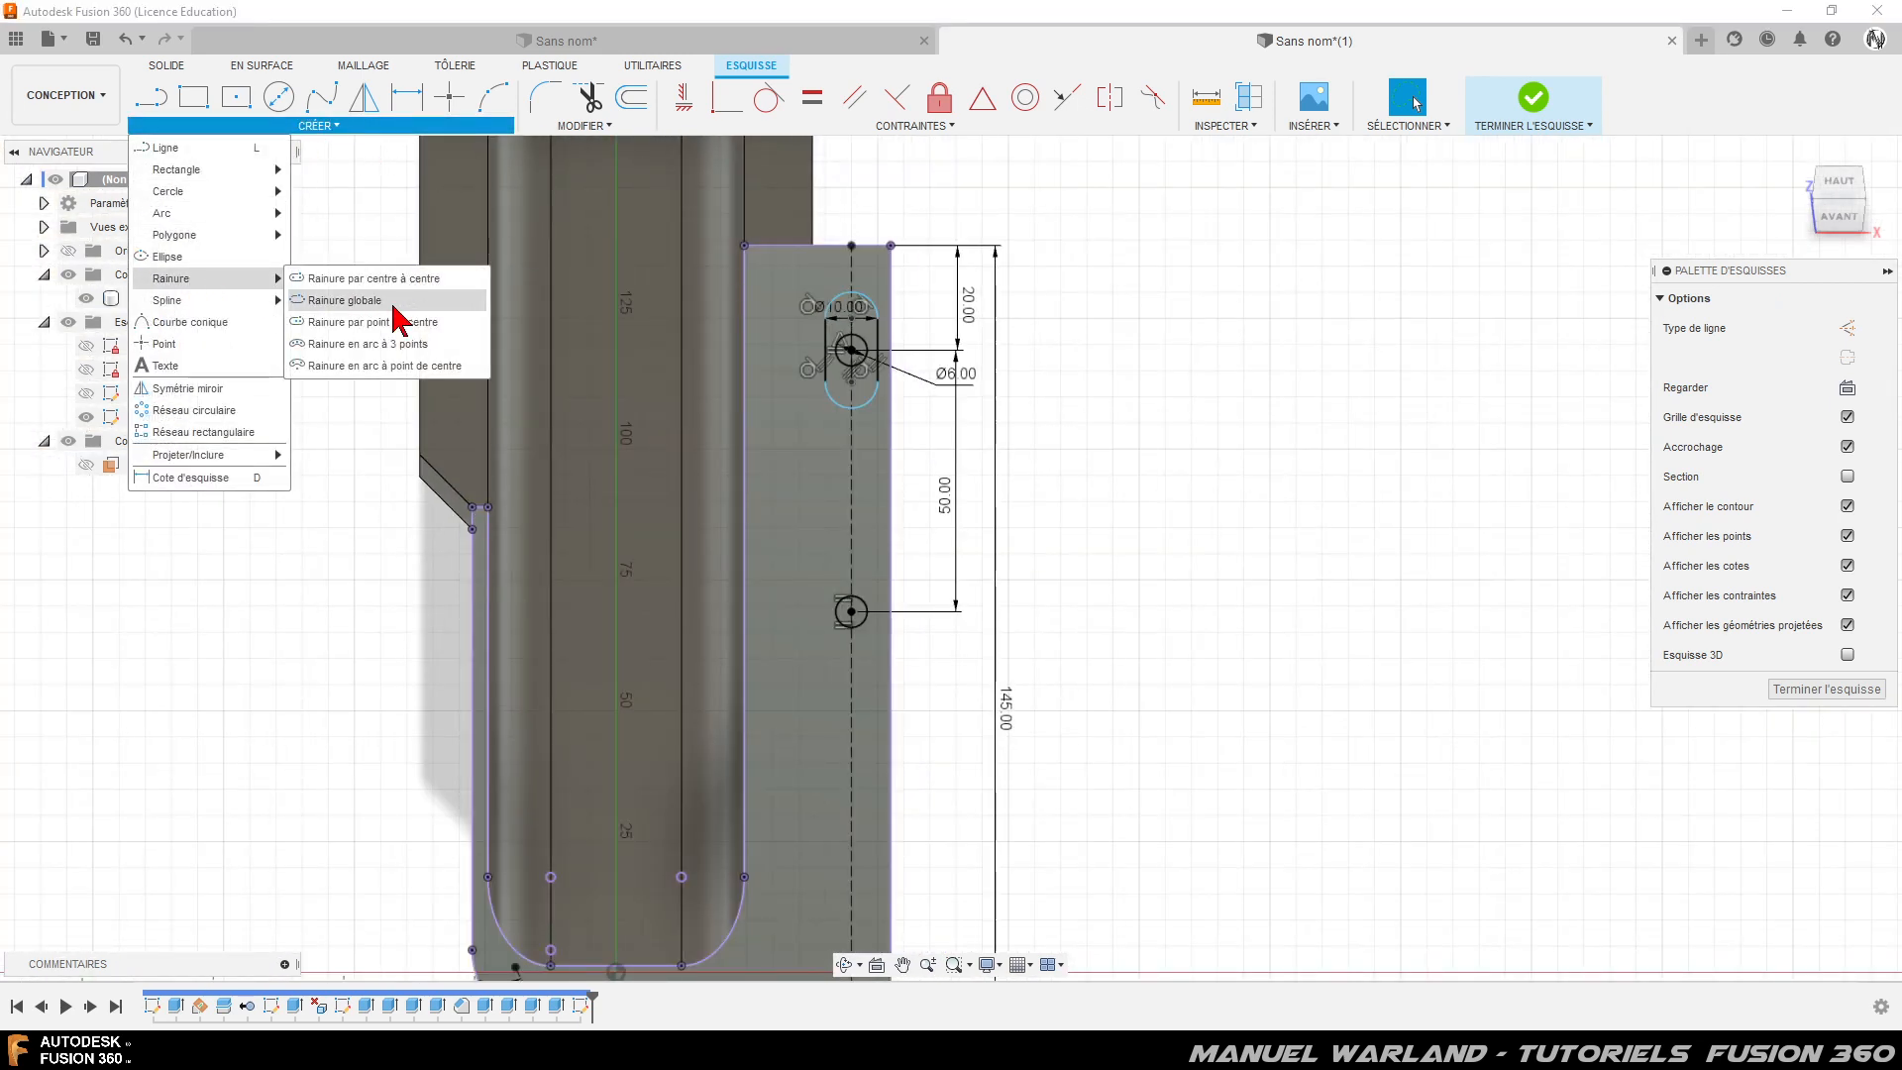
{"action": "left_click", "coordinate": [379, 322]}
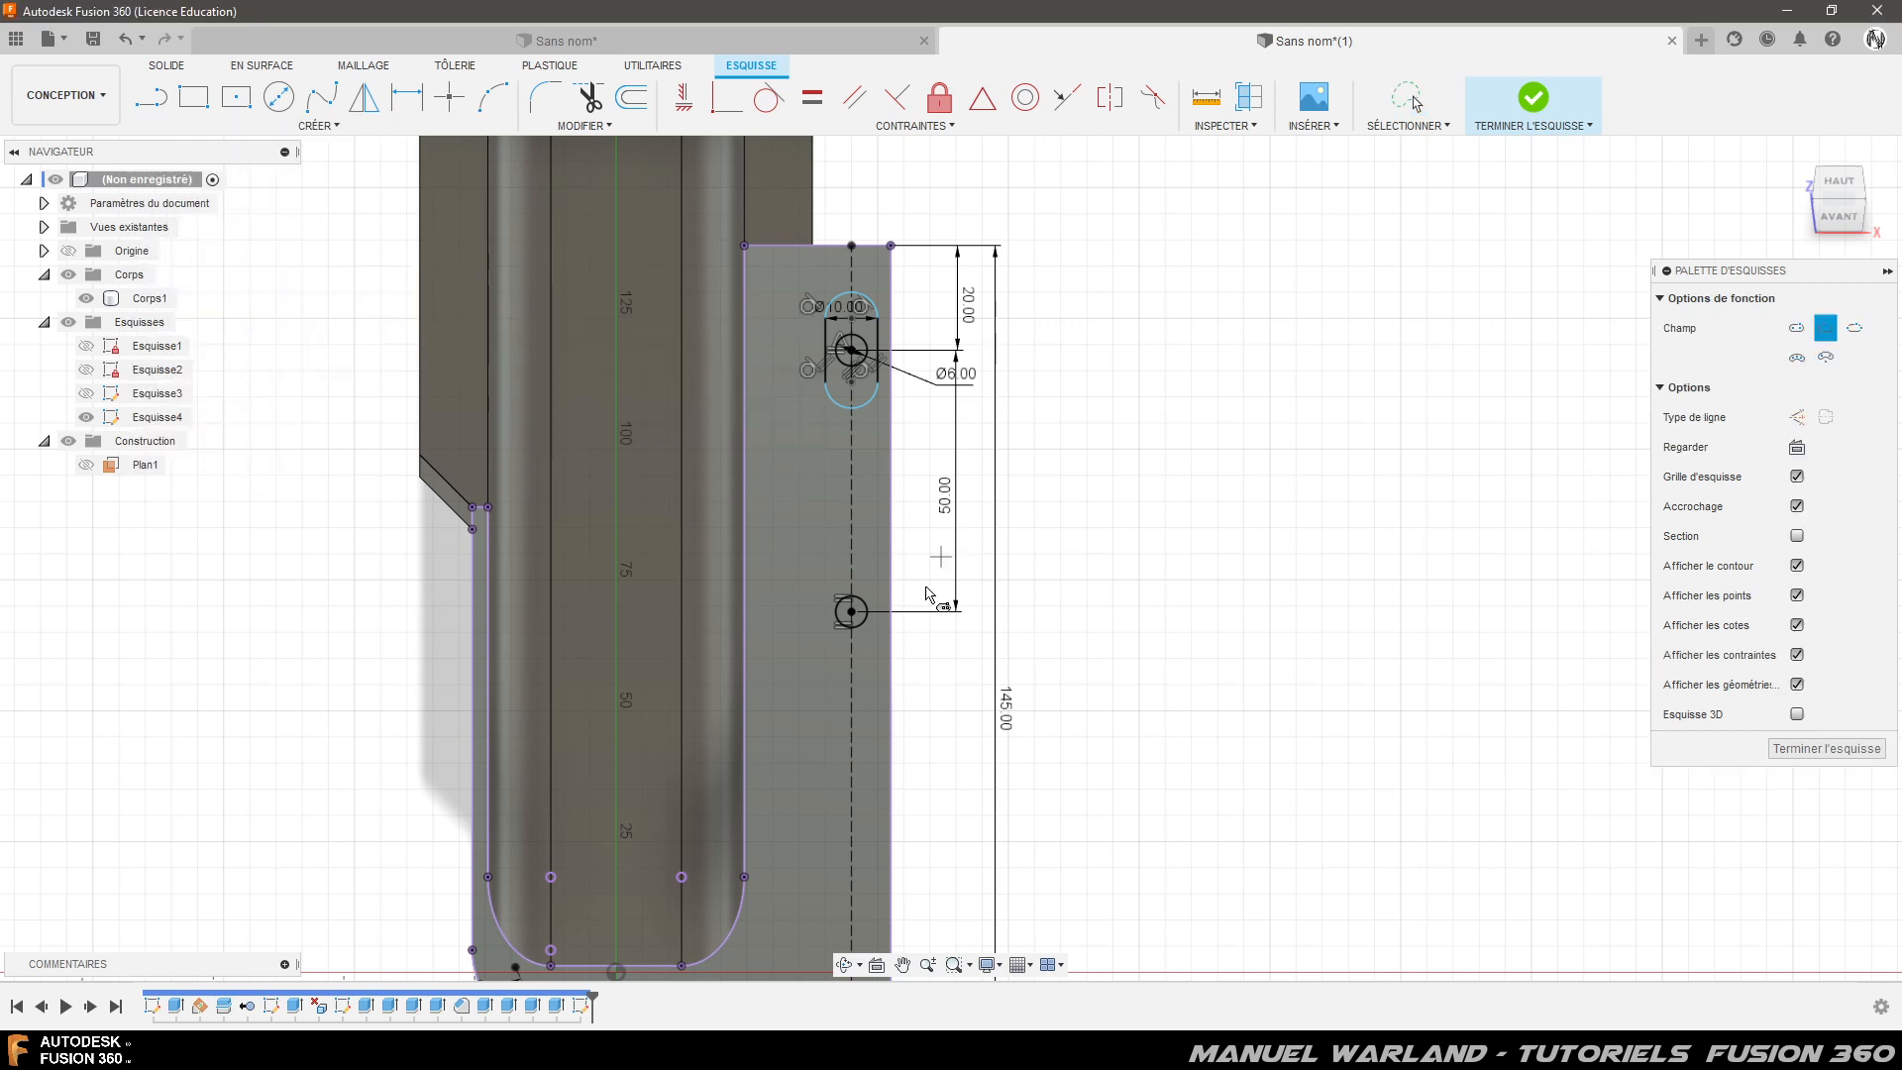
{"action": "left_click", "coordinate": [853, 613]}
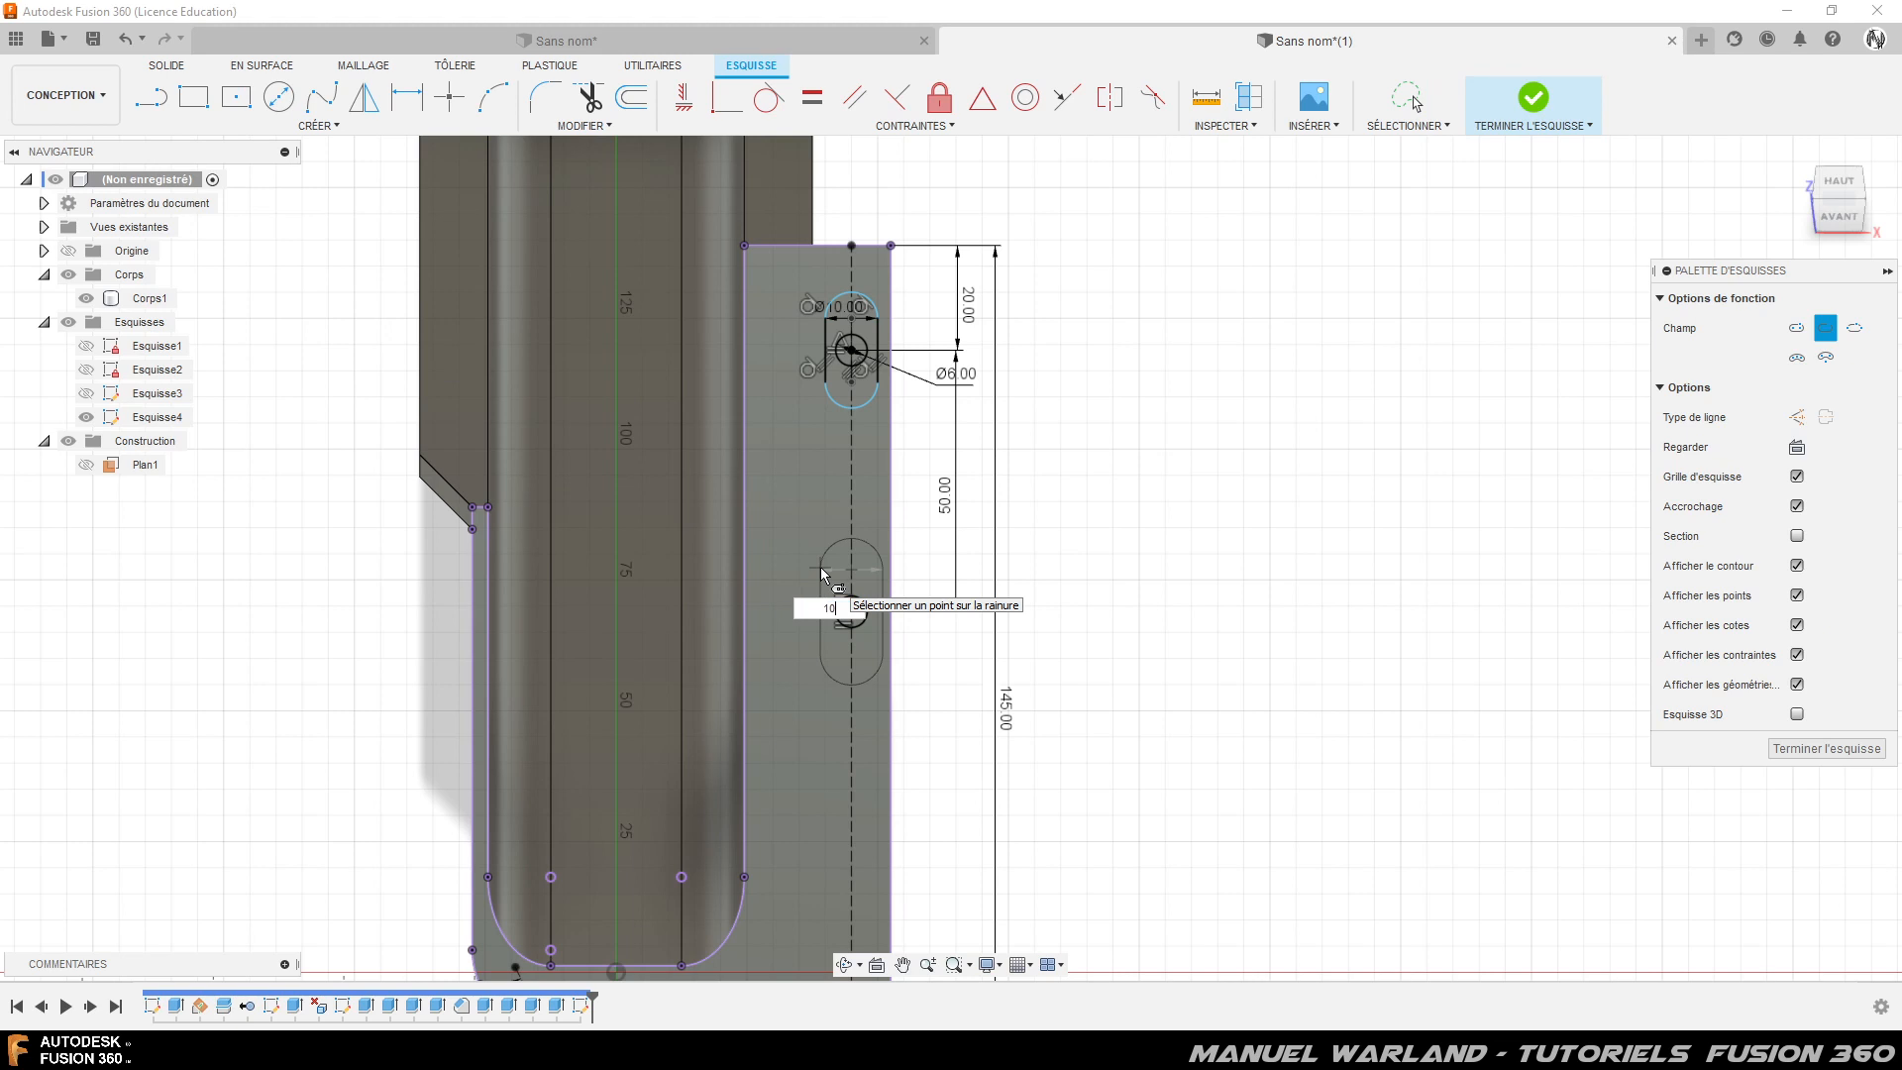
{"action": "type", "text": "10"}
{"action": "key", "text": "Return"}
- Draw a vertical centre-point slot 10 mm wide around the lowest circle on the long construction line
{"action": "scroll", "coordinate": [830, 555], "scroll_direction": "down", "scroll_amount": 3}
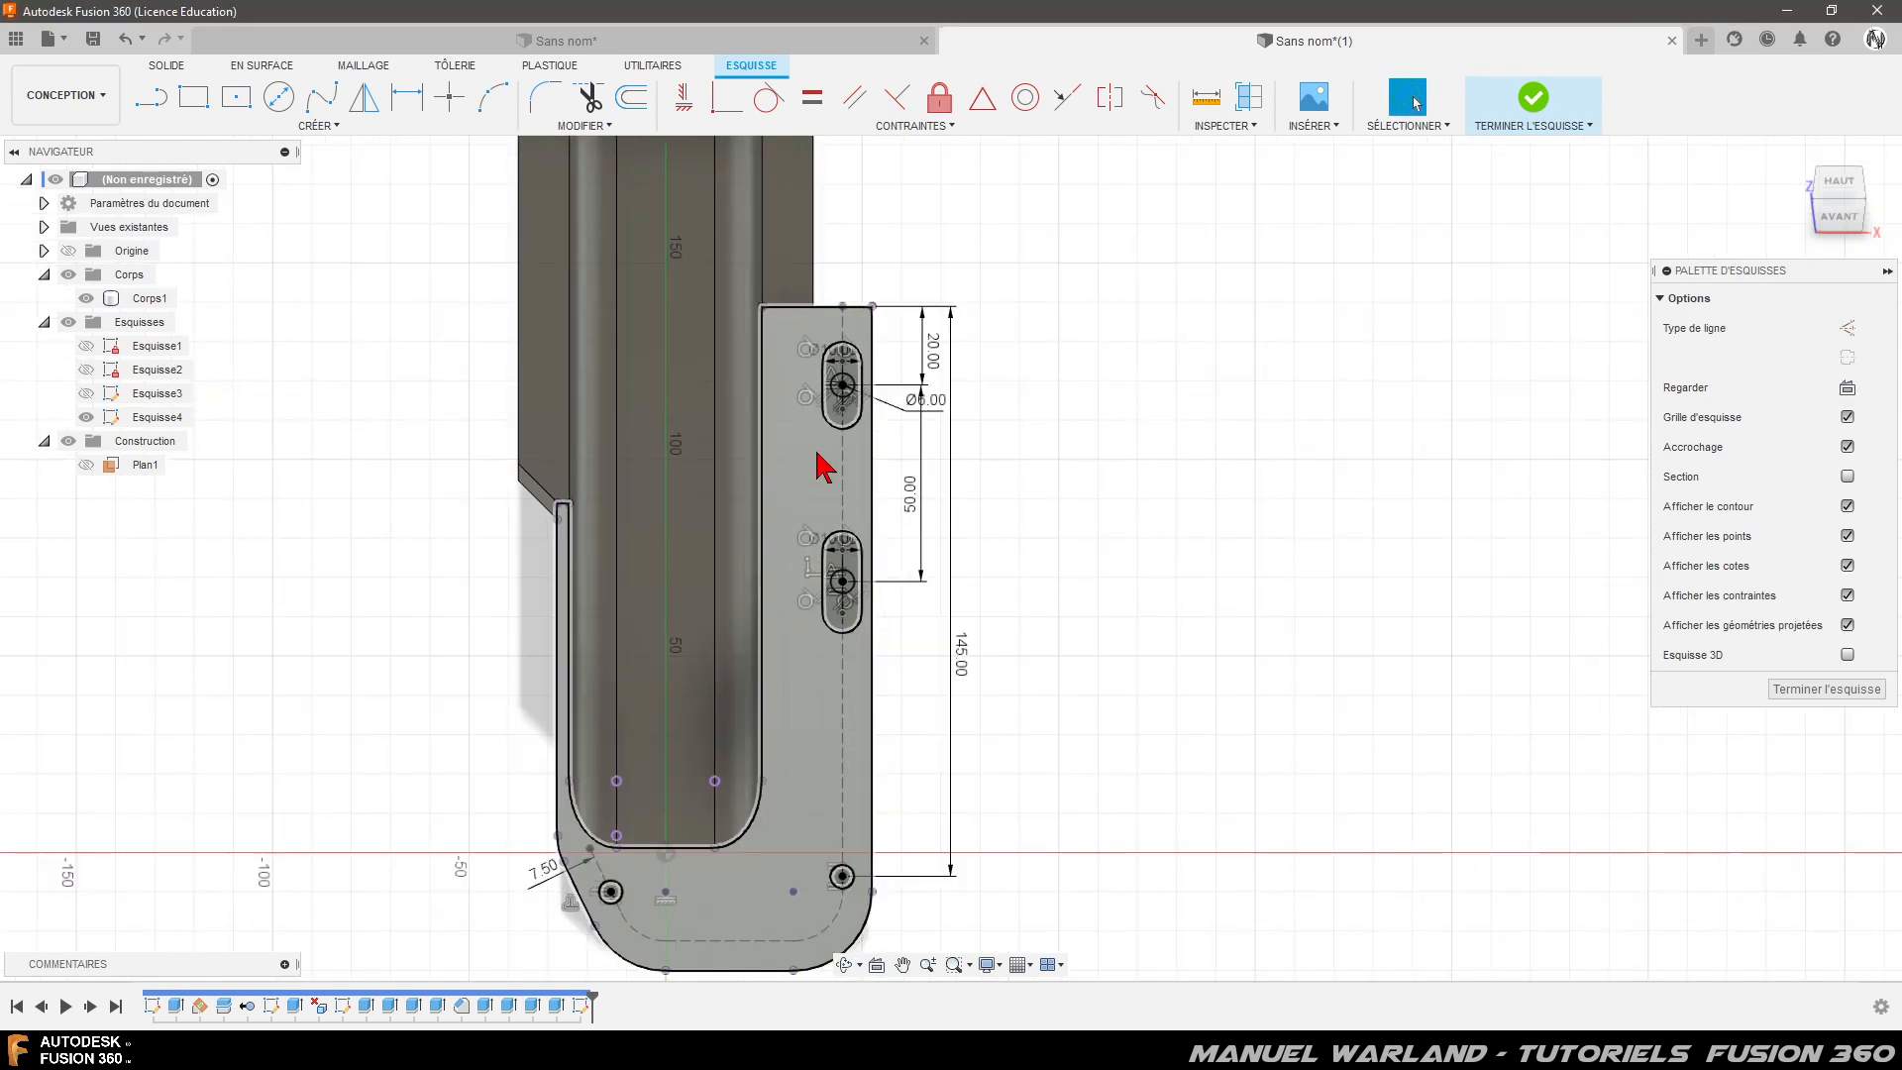
{"action": "scroll", "coordinate": [836, 747], "scroll_direction": "up", "scroll_amount": 5}
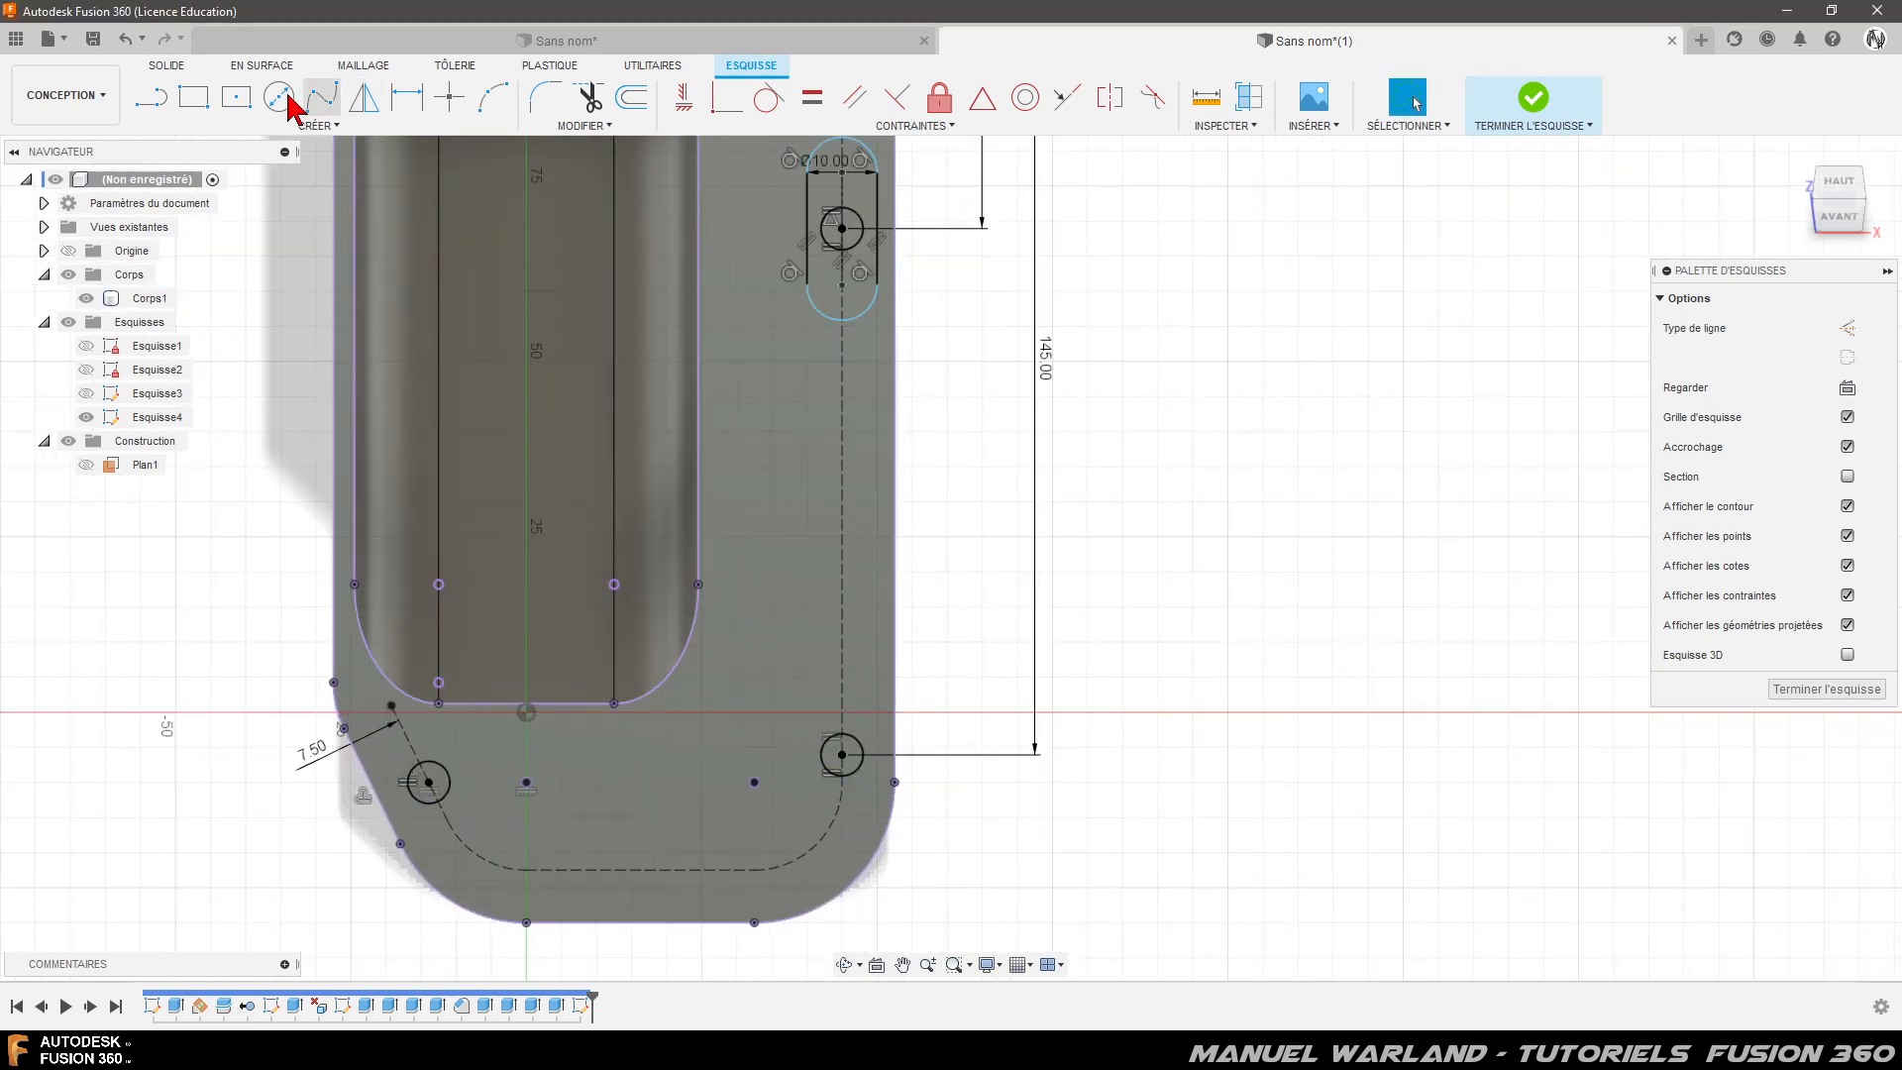
{"action": "left_click", "coordinate": [319, 126]}
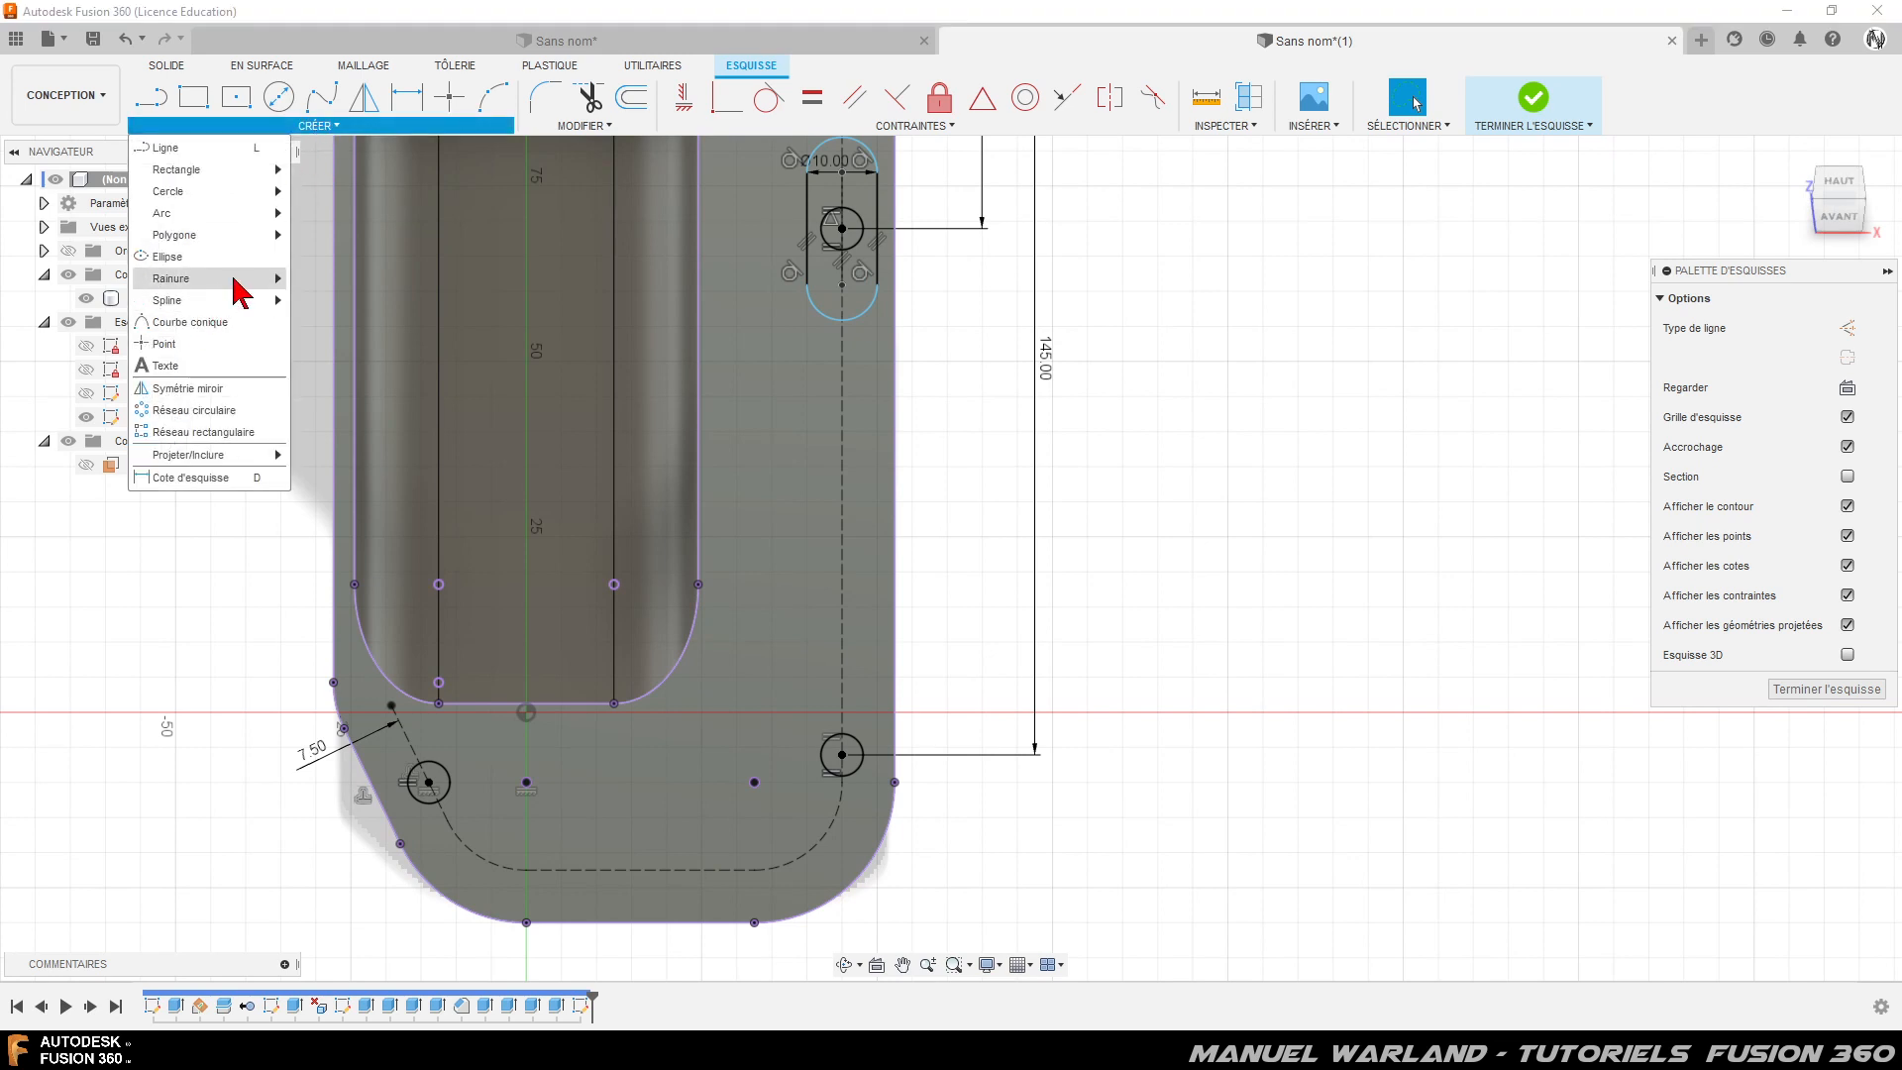
{"action": "mouse_move", "coordinate": [241, 287]}
{"action": "left_click", "coordinate": [465, 301]}
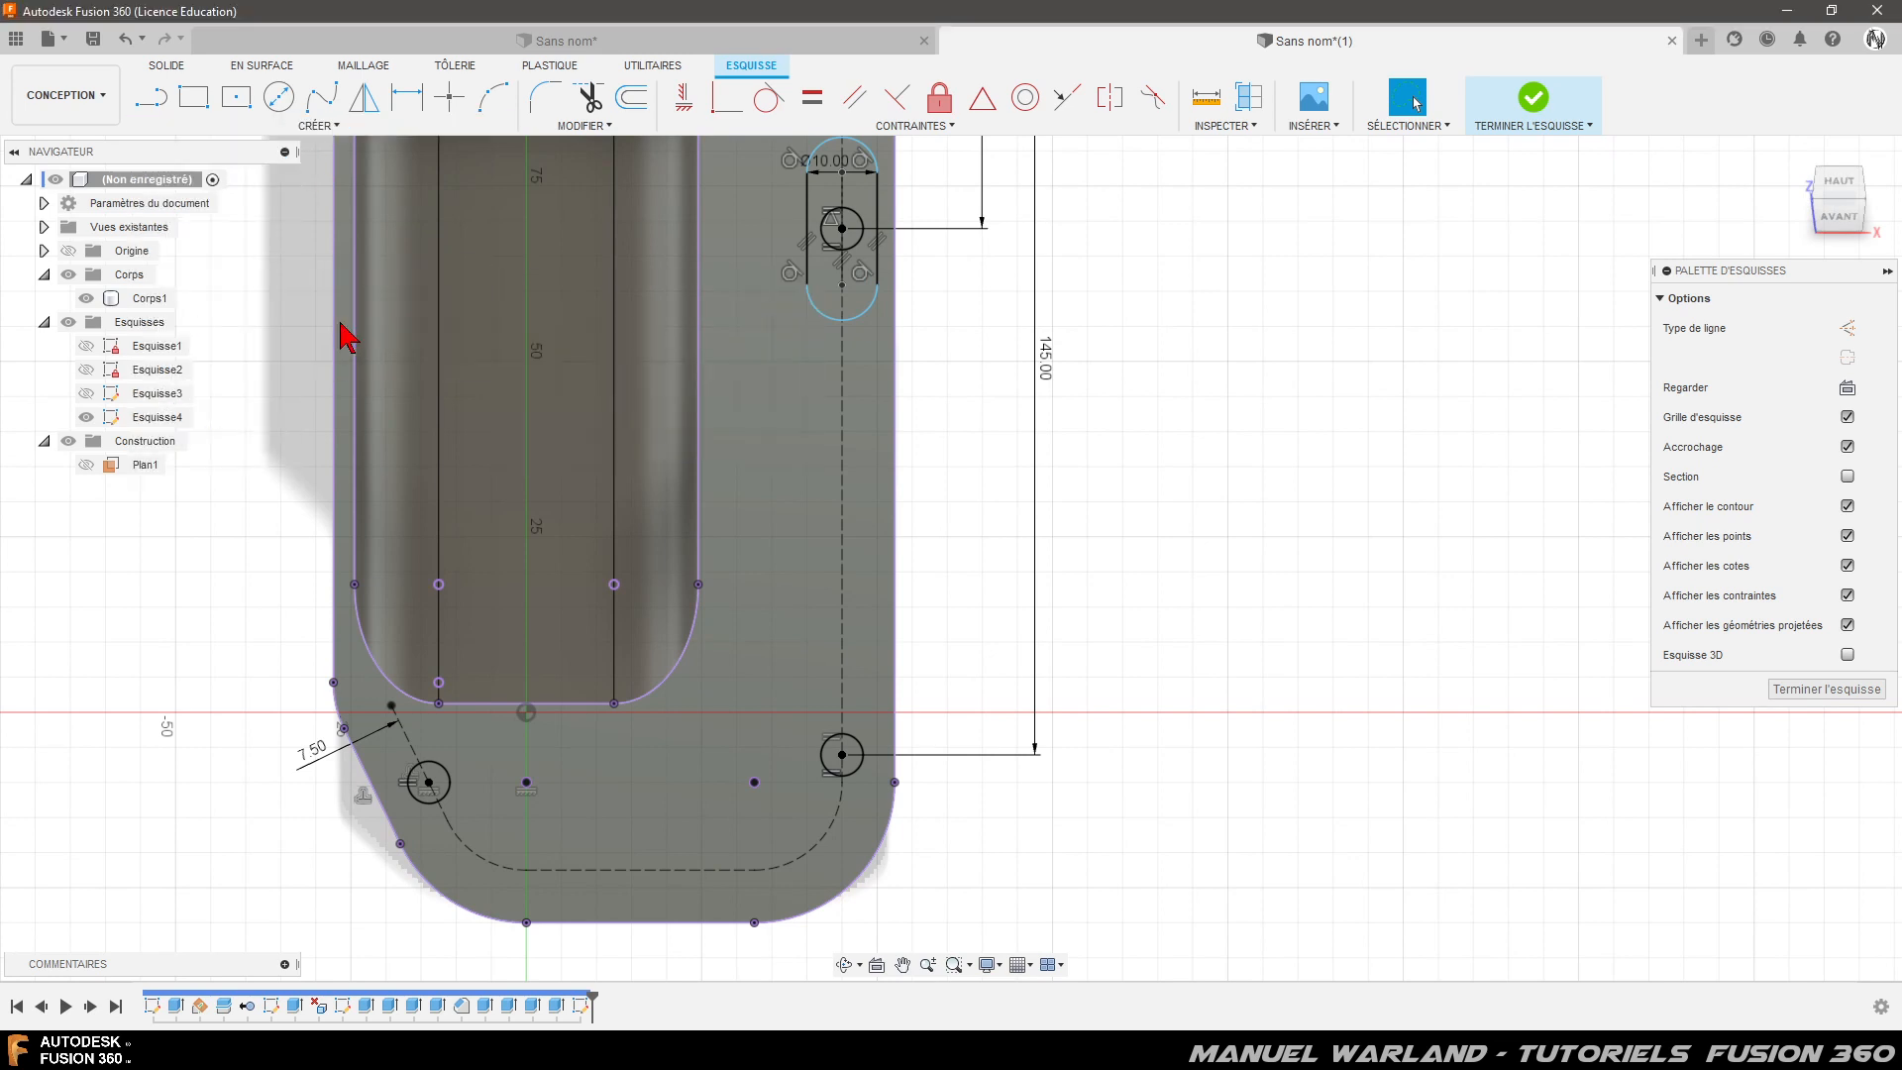
{"action": "left_click", "coordinate": [842, 755]}
{"action": "left_click", "coordinate": [842, 691]}
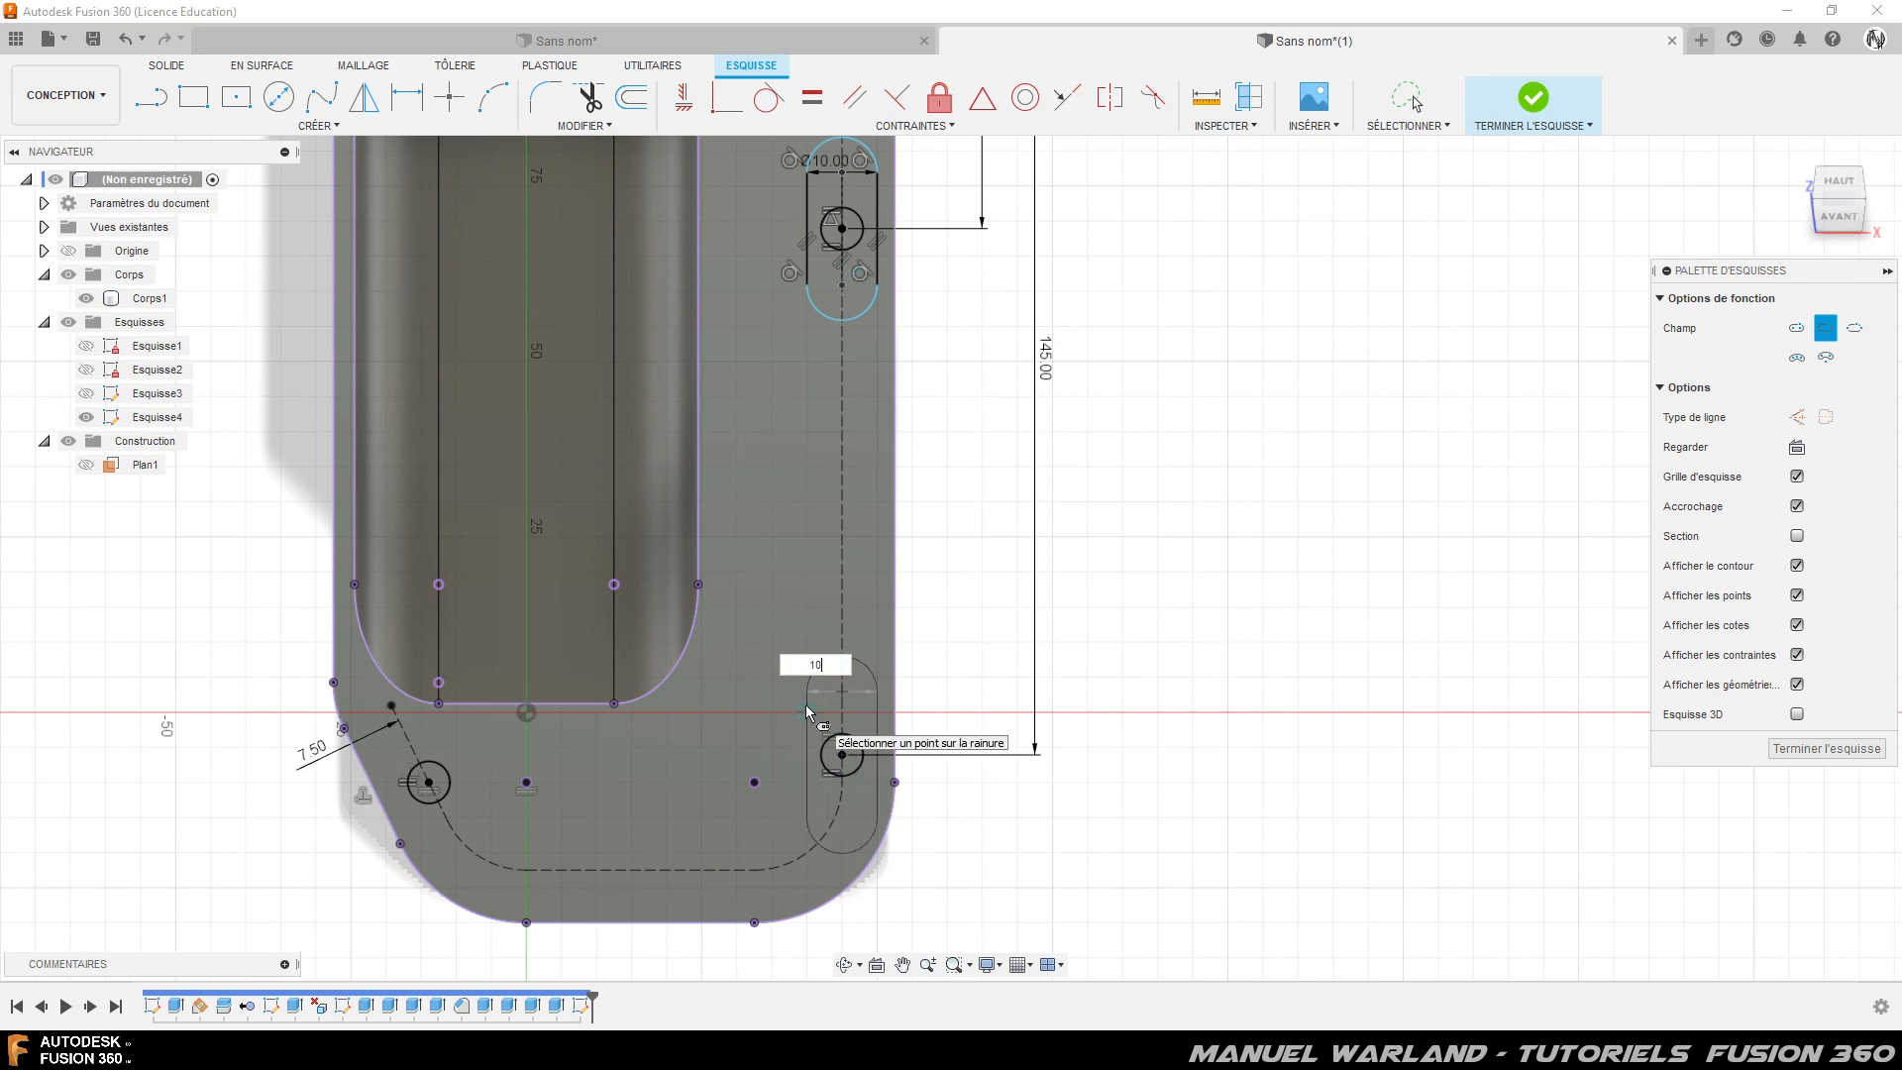
{"action": "key", "text": "Return"}
{"action": "key", "text": "Escape"}
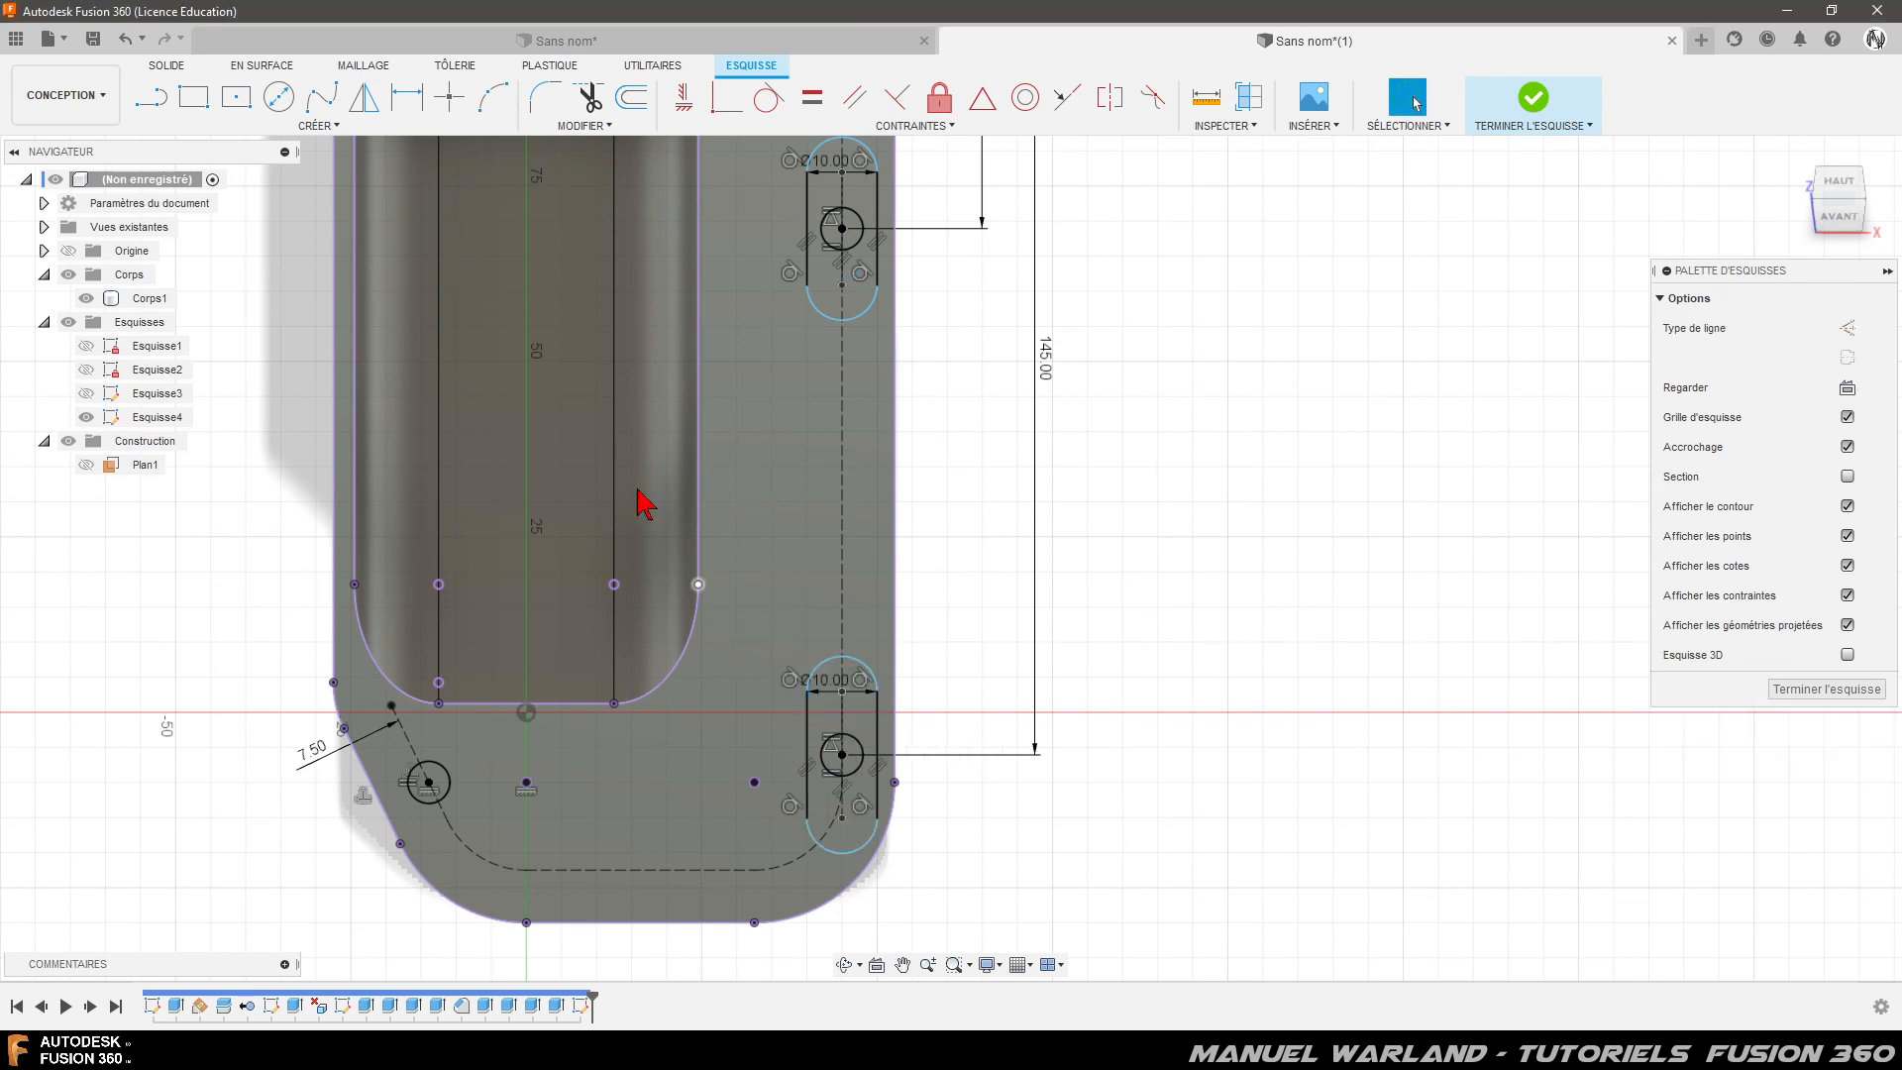
- Draw a vertical centre-point slot 10 mm wide around the circle on the slanted construction segment
{"action": "left_click", "coordinate": [312, 125]}
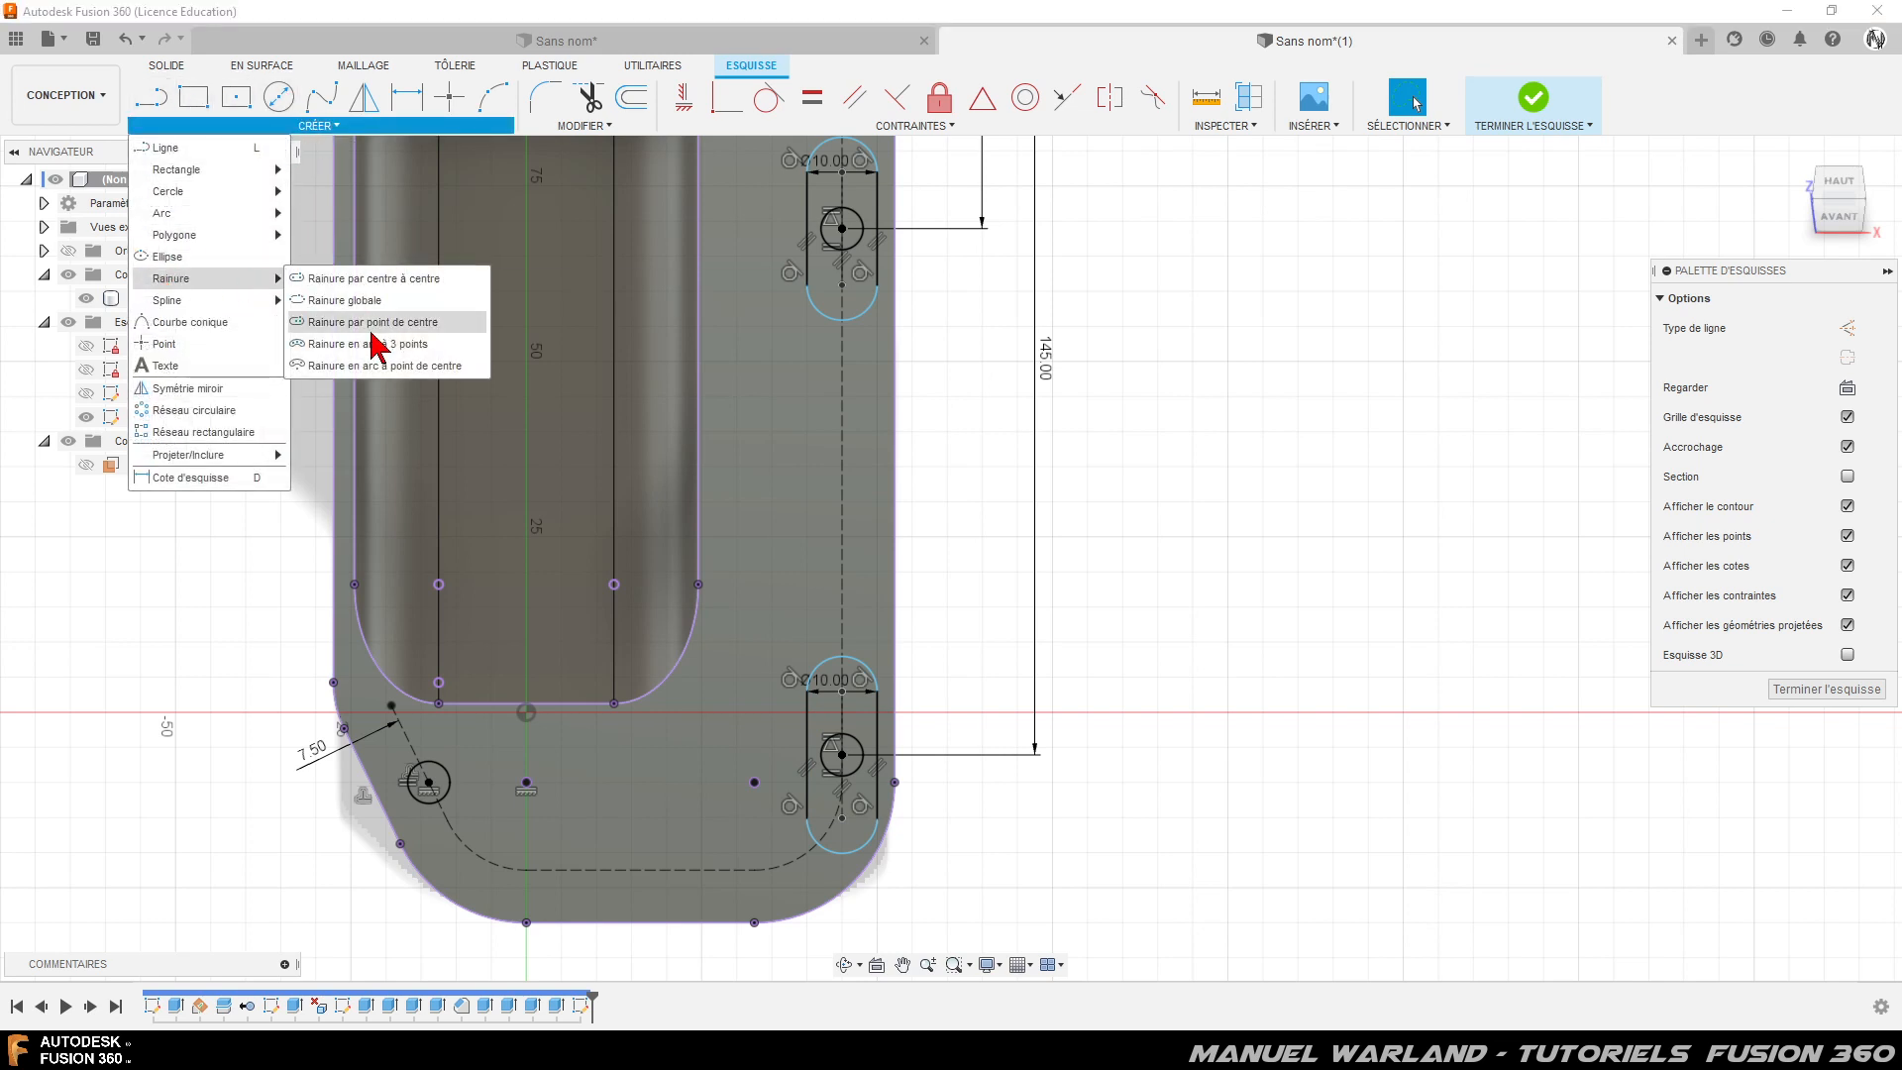
{"action": "left_click", "coordinate": [381, 319]}
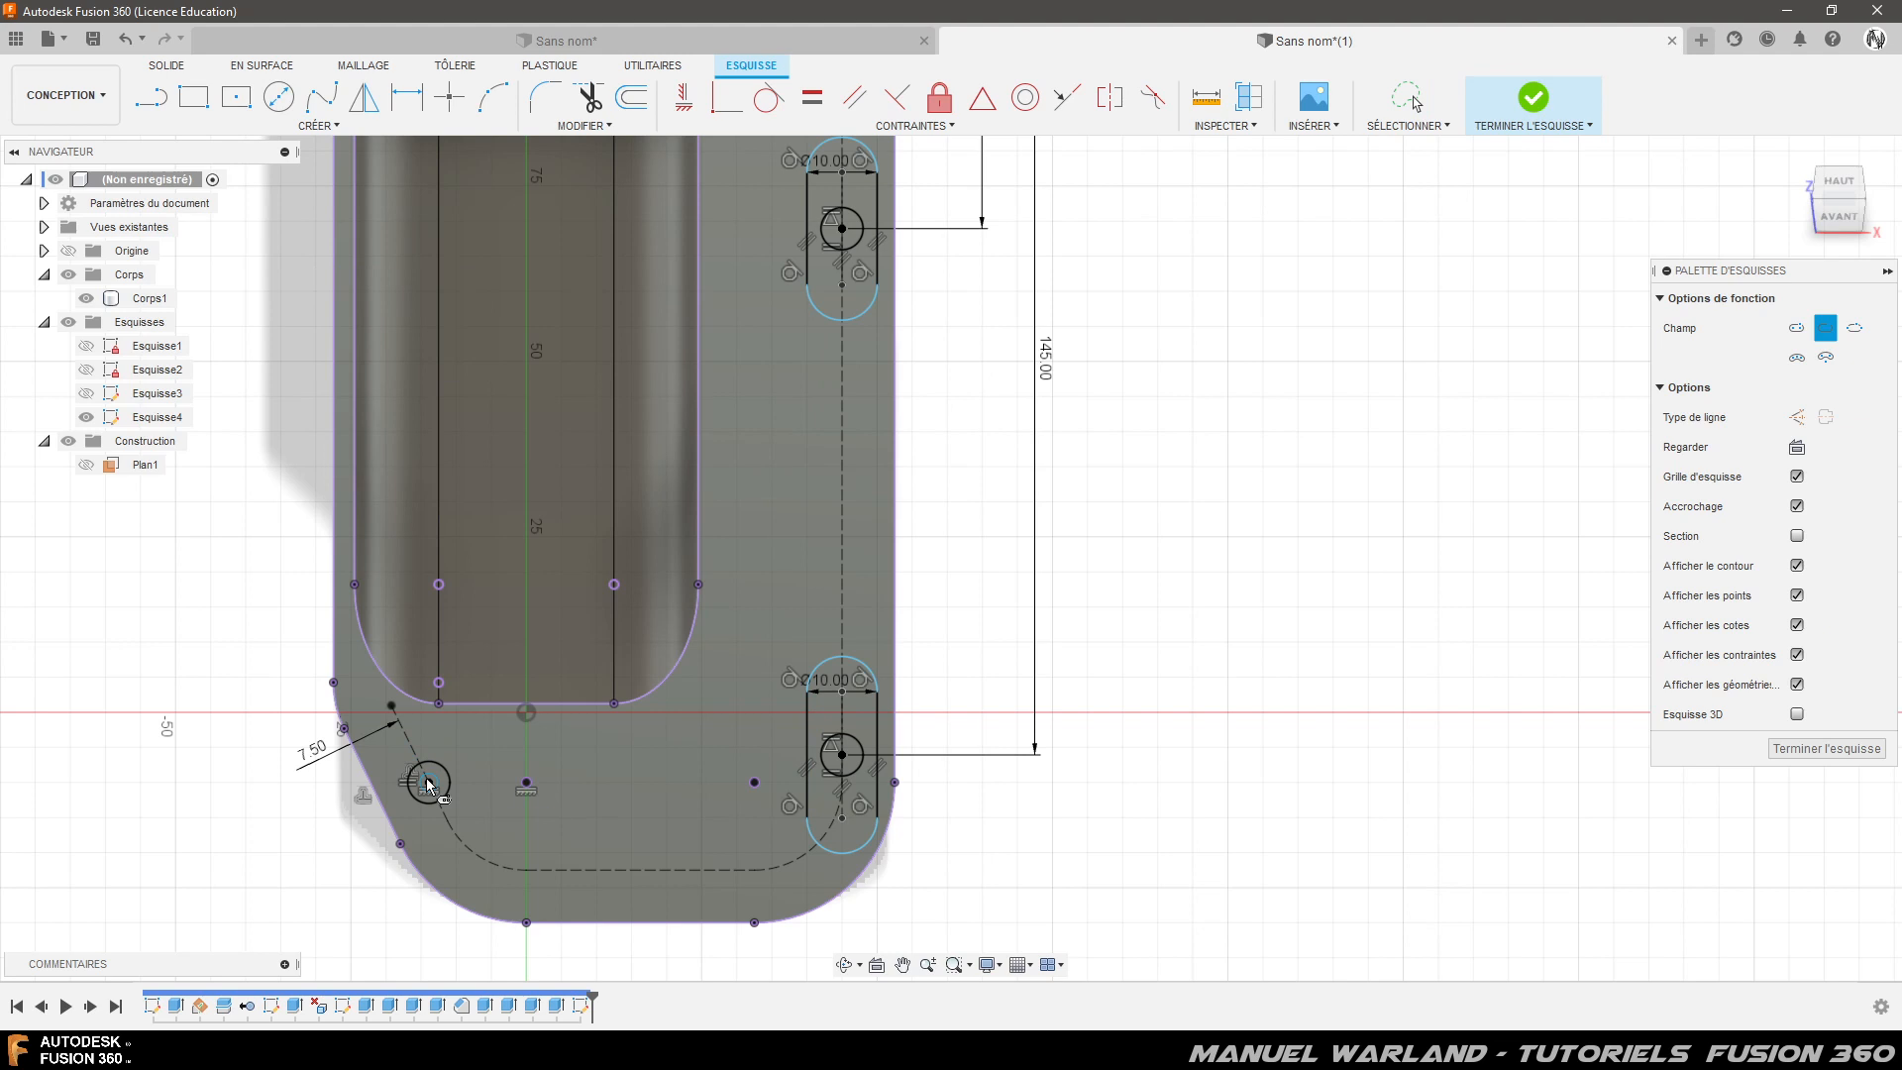
{"action": "left_click", "coordinate": [428, 783]}
{"action": "left_click", "coordinate": [432, 746]}
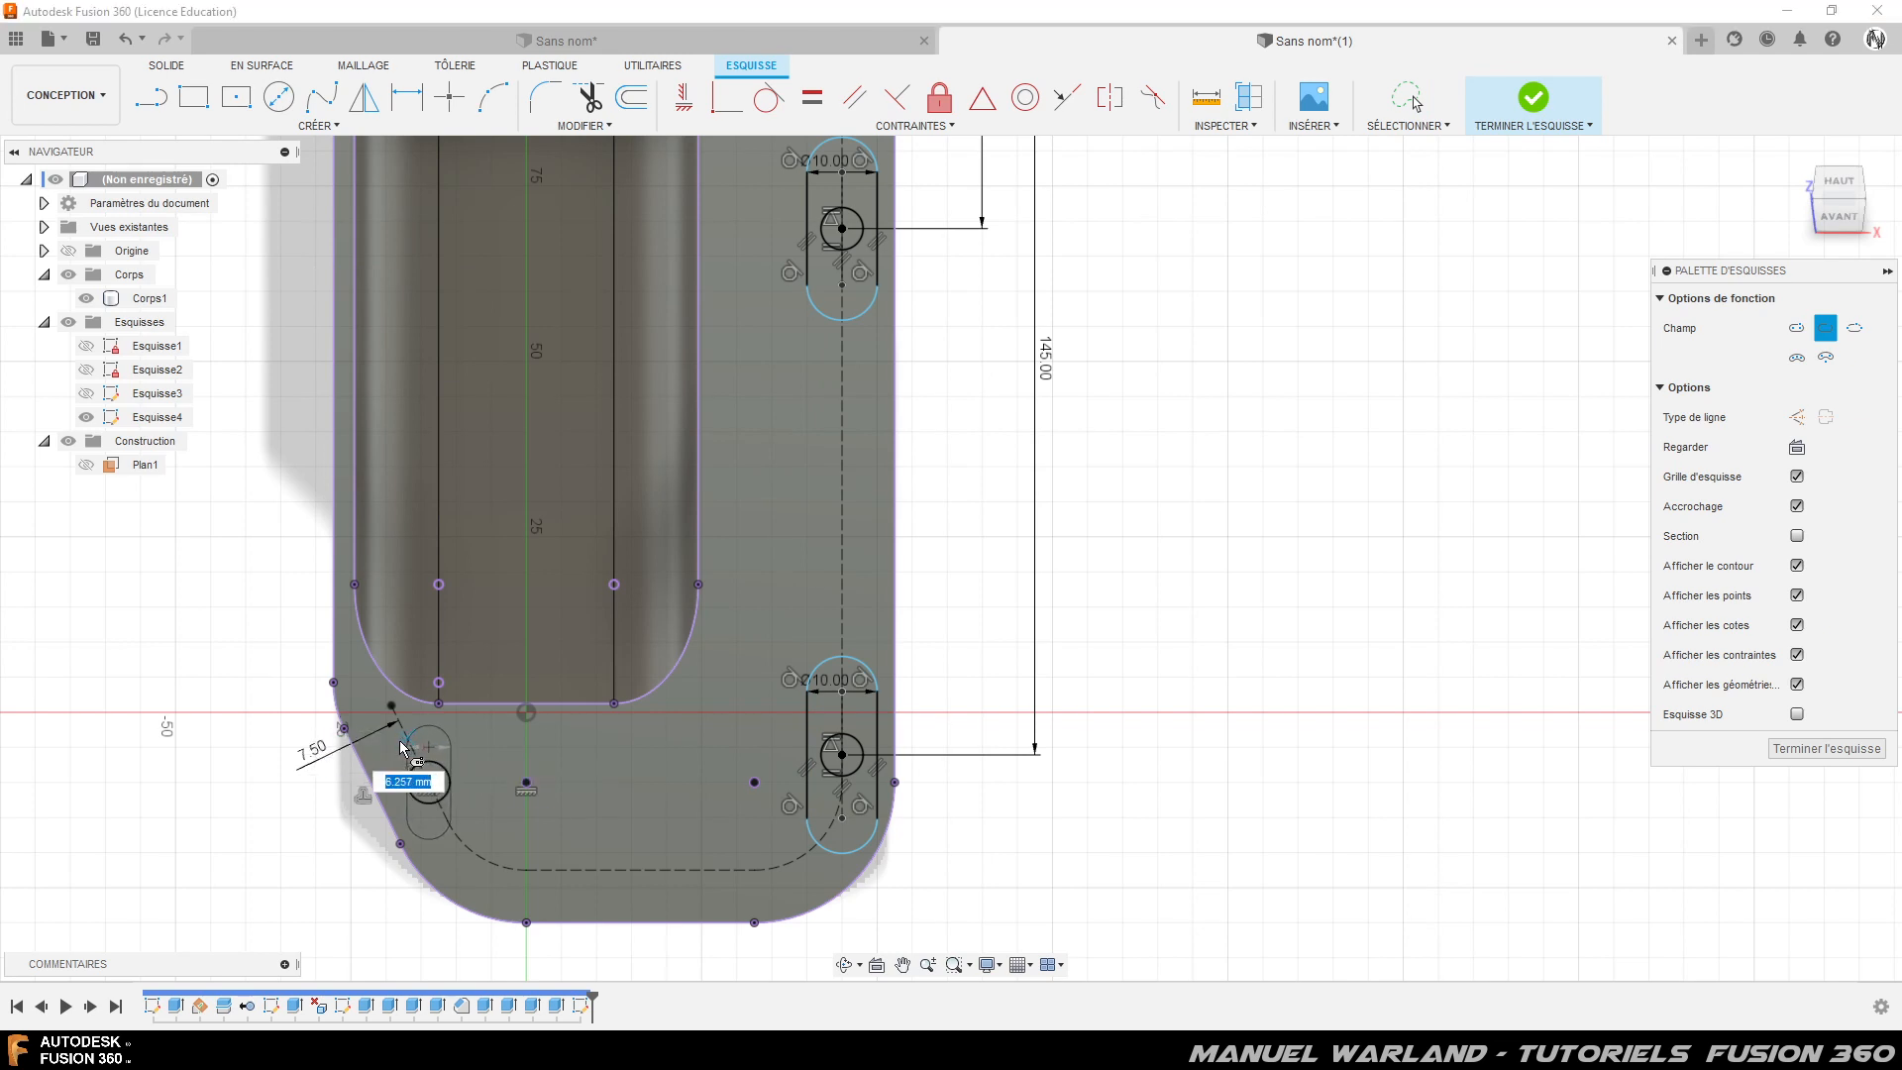
{"action": "type", "text": "10"}
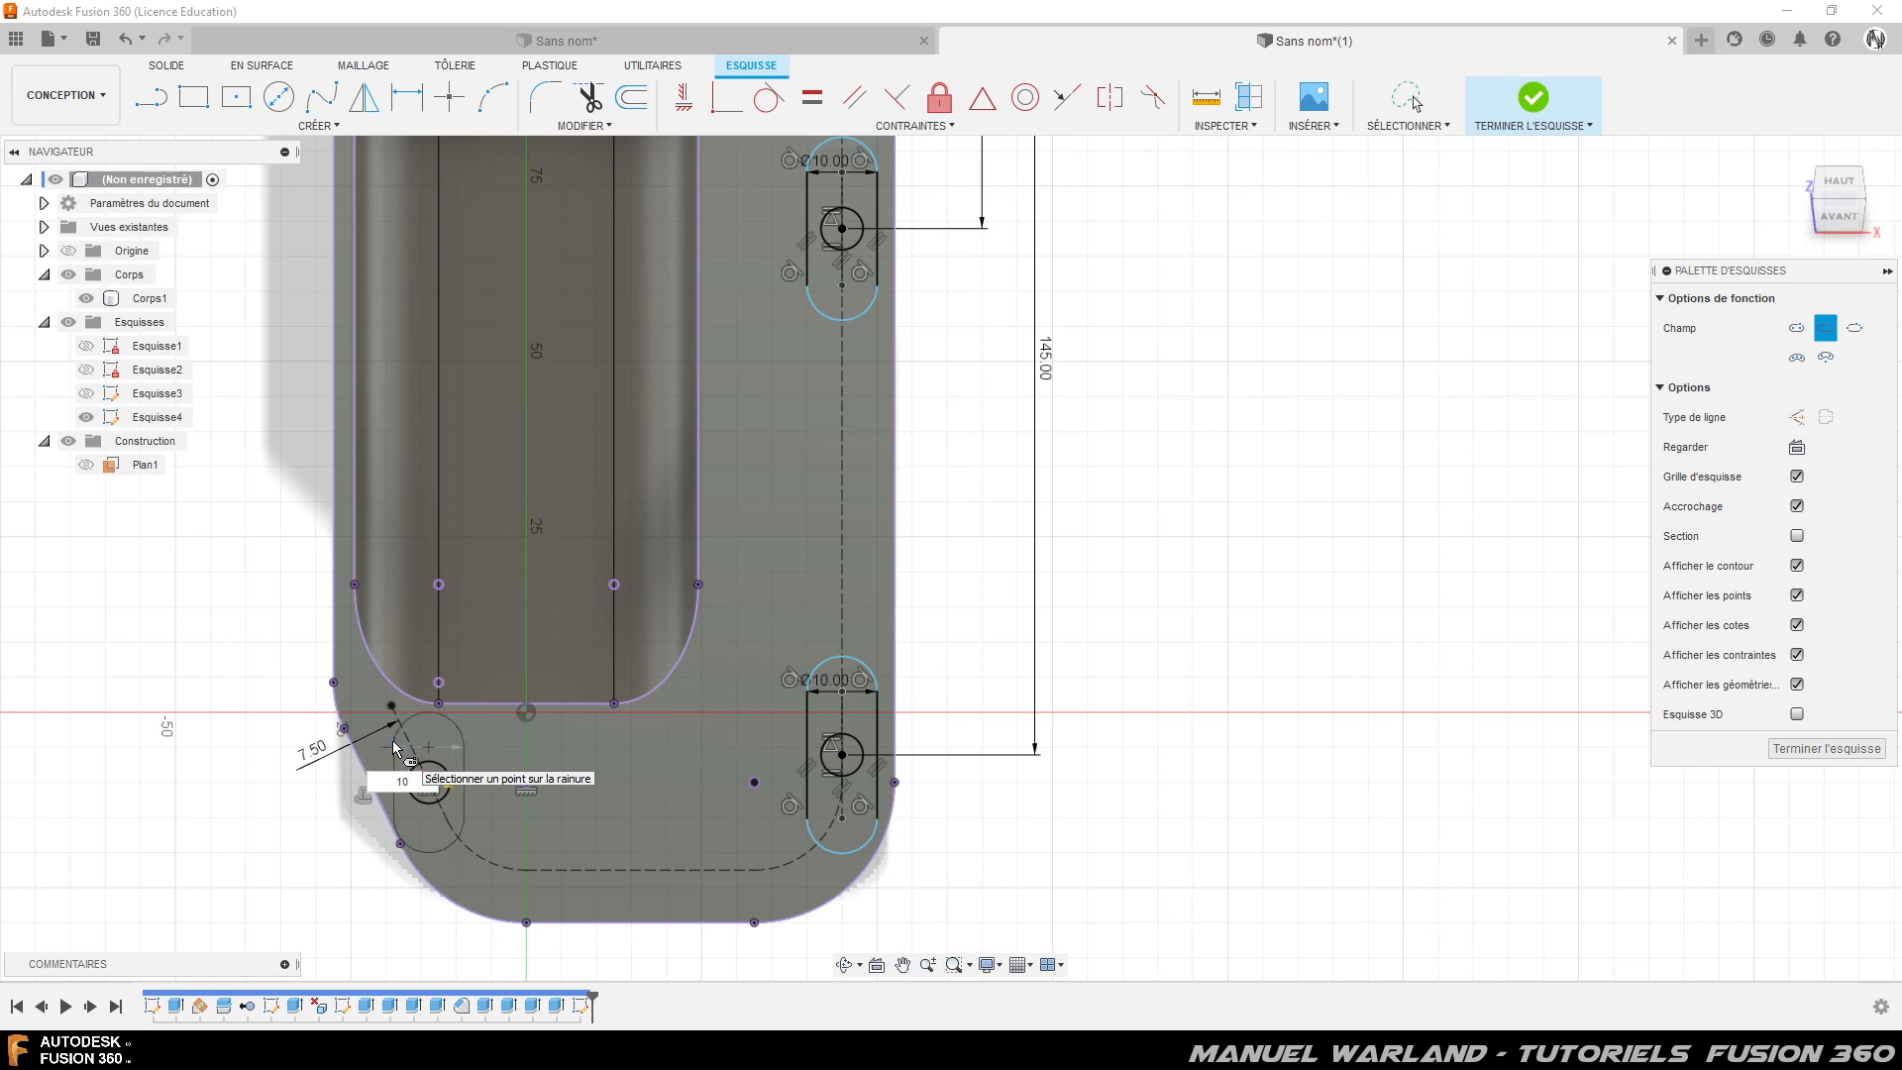
{"action": "key", "text": "Return"}
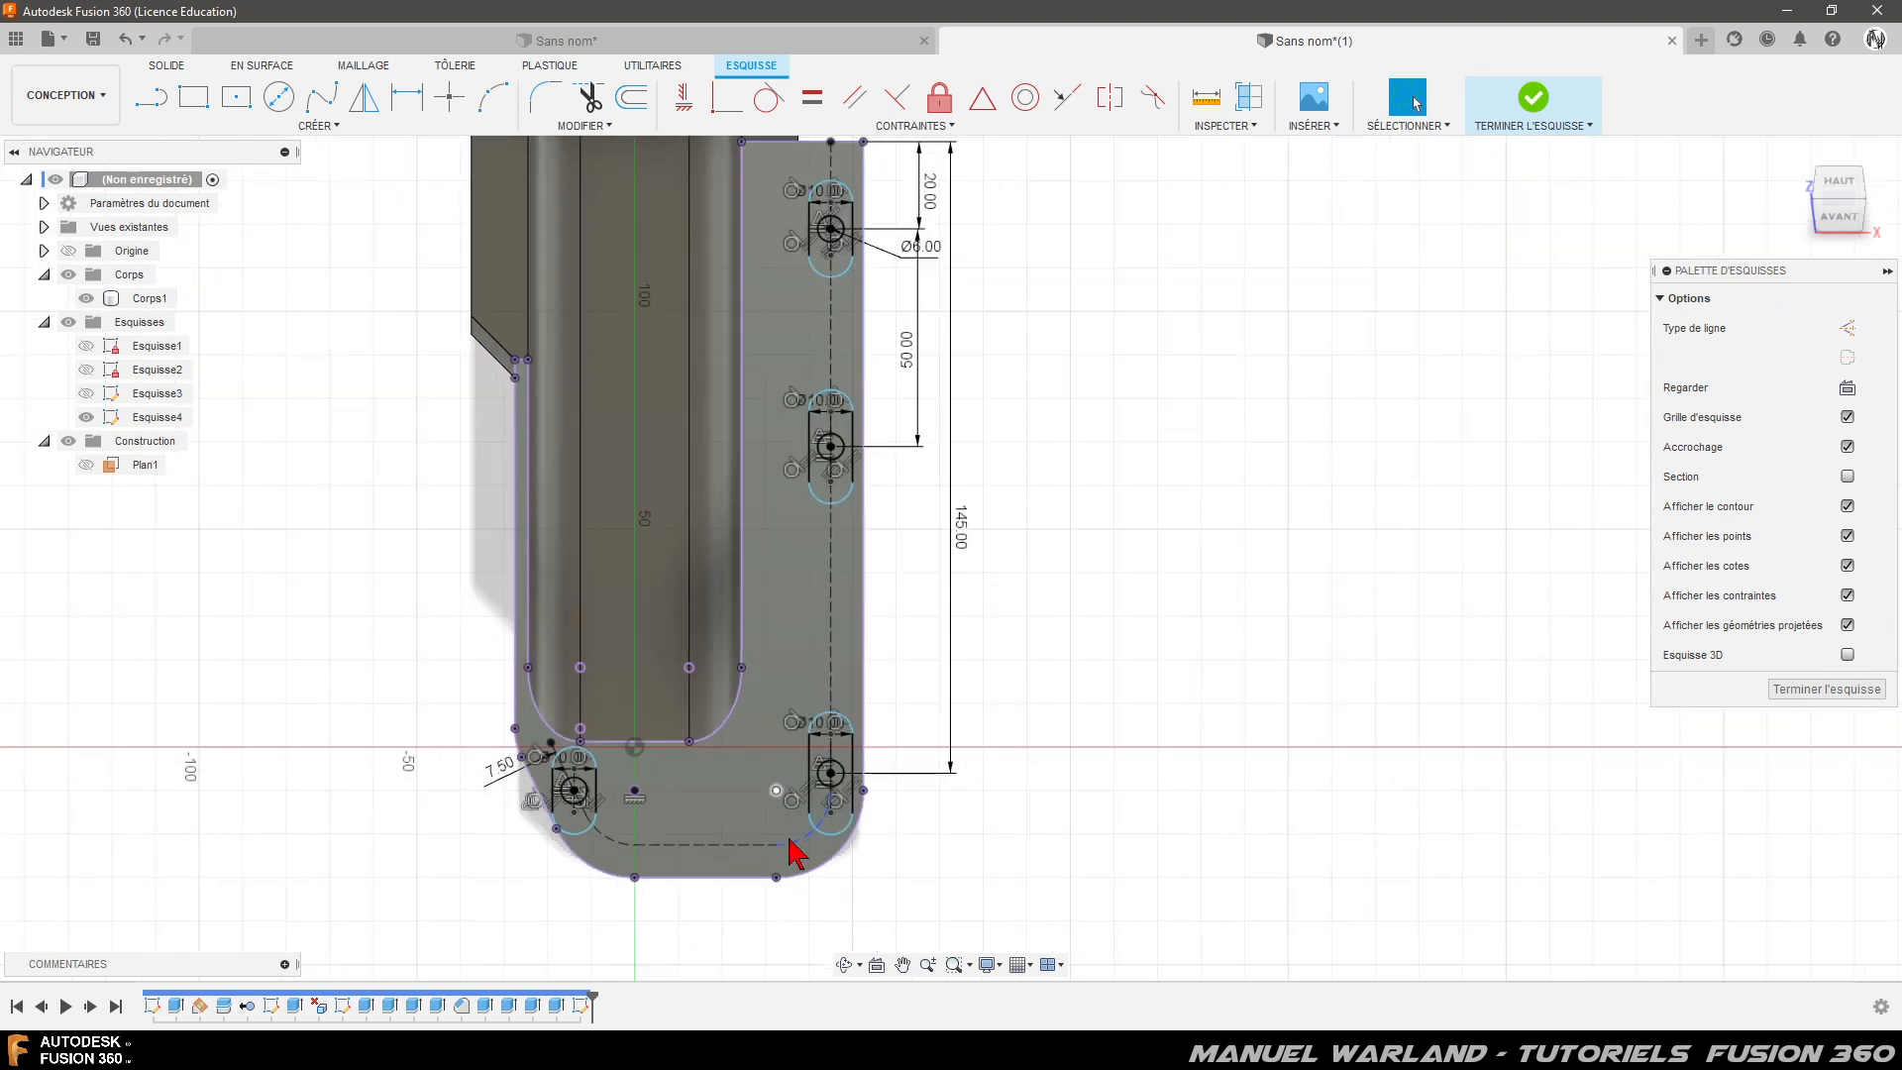
- Dimension the uppermost slot's upper arc centre 2 mm from its circle's centre and place the dimension clear of the other dimensions
{"action": "scroll", "coordinate": [796, 851], "scroll_direction": "down", "scroll_amount": 2}
{"action": "scroll", "coordinate": [658, 276], "scroll_direction": "up", "scroll_amount": 5}
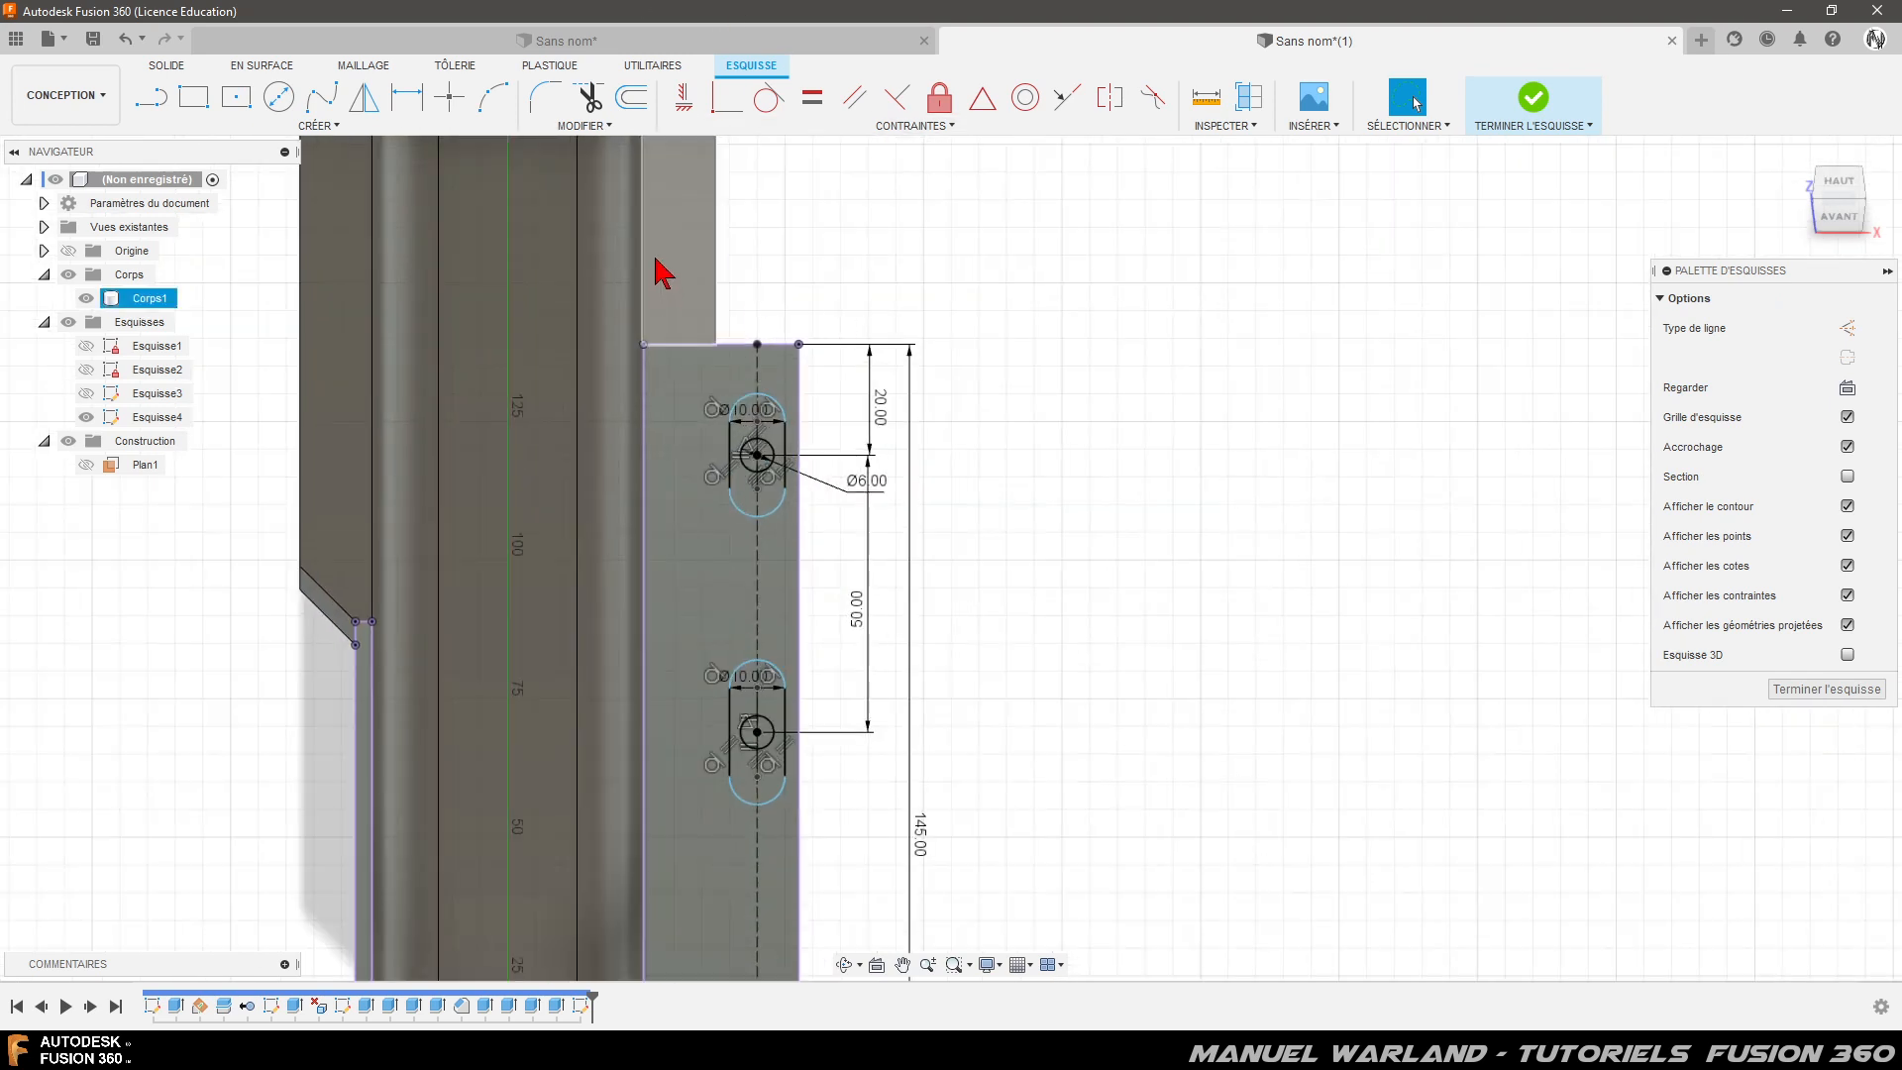
{"action": "key", "text": "d"}
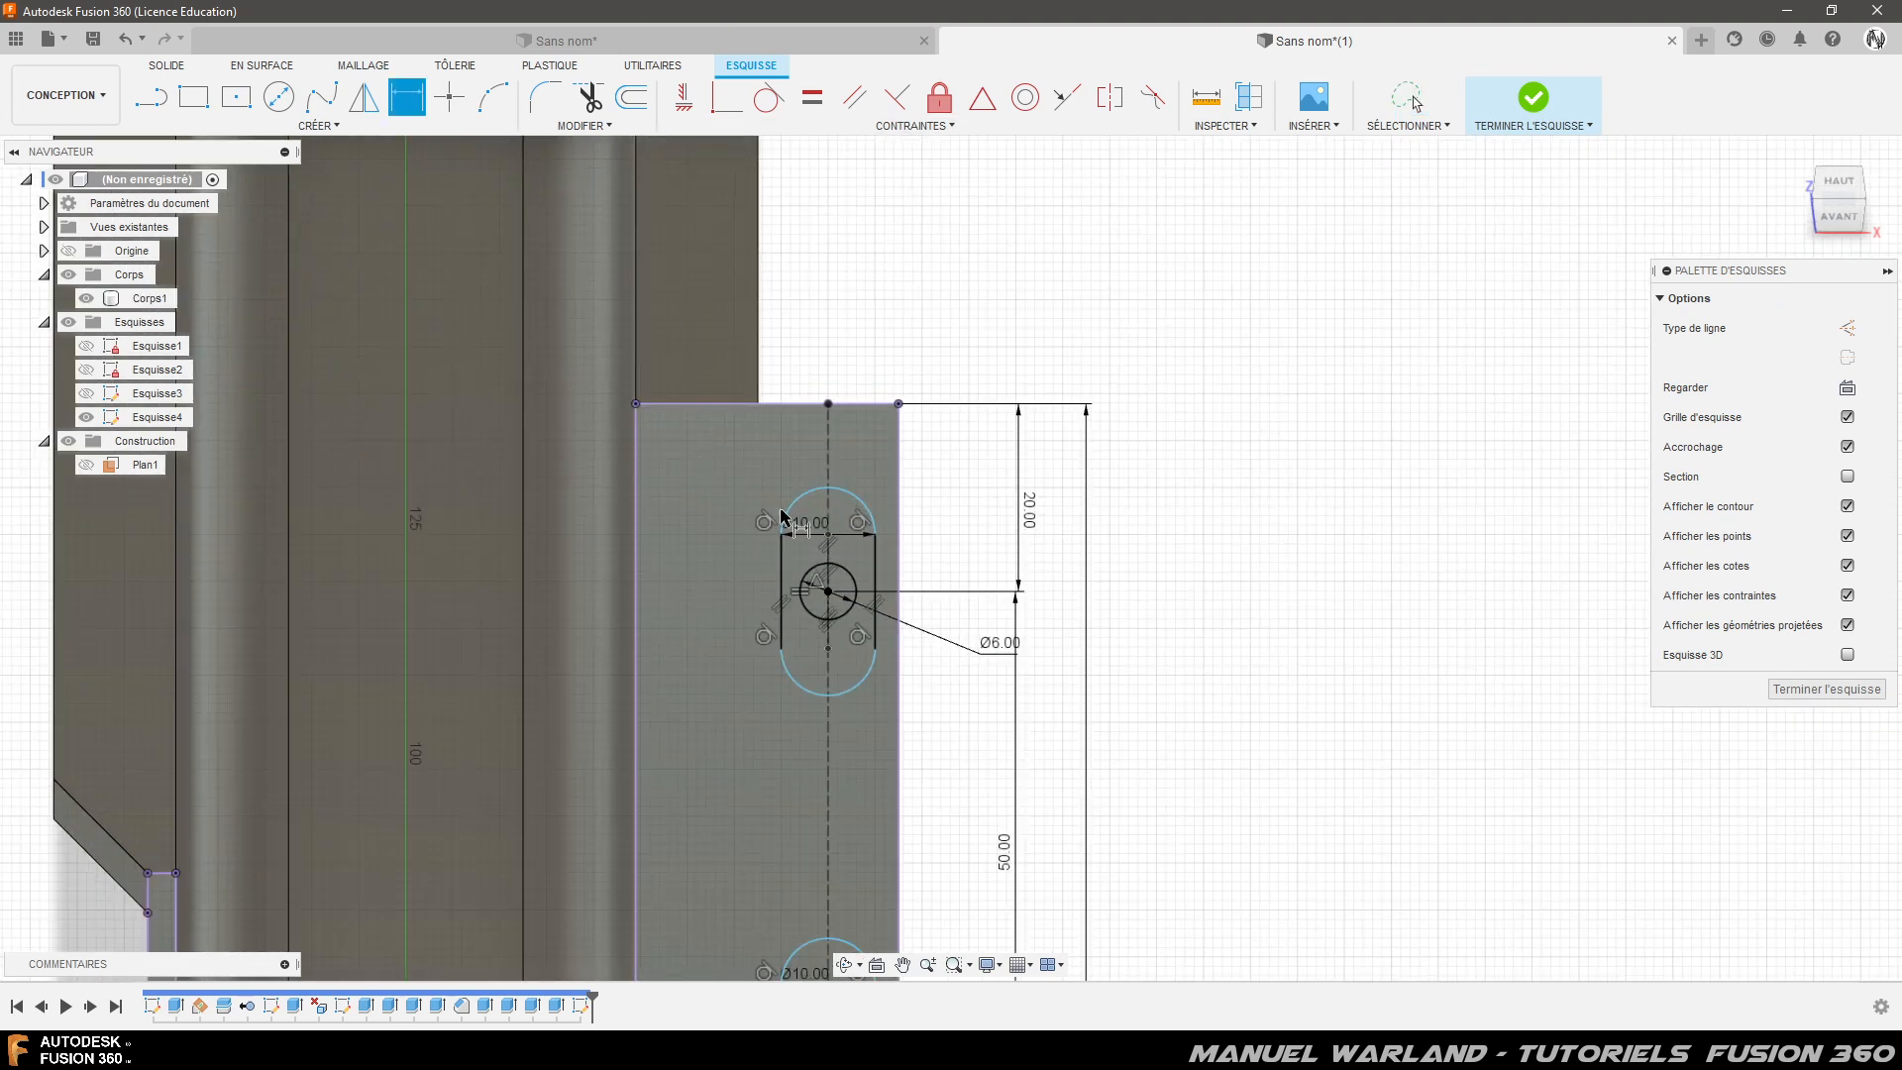
{"action": "left_click", "coordinate": [830, 592]}
{"action": "left_click", "coordinate": [829, 535]}
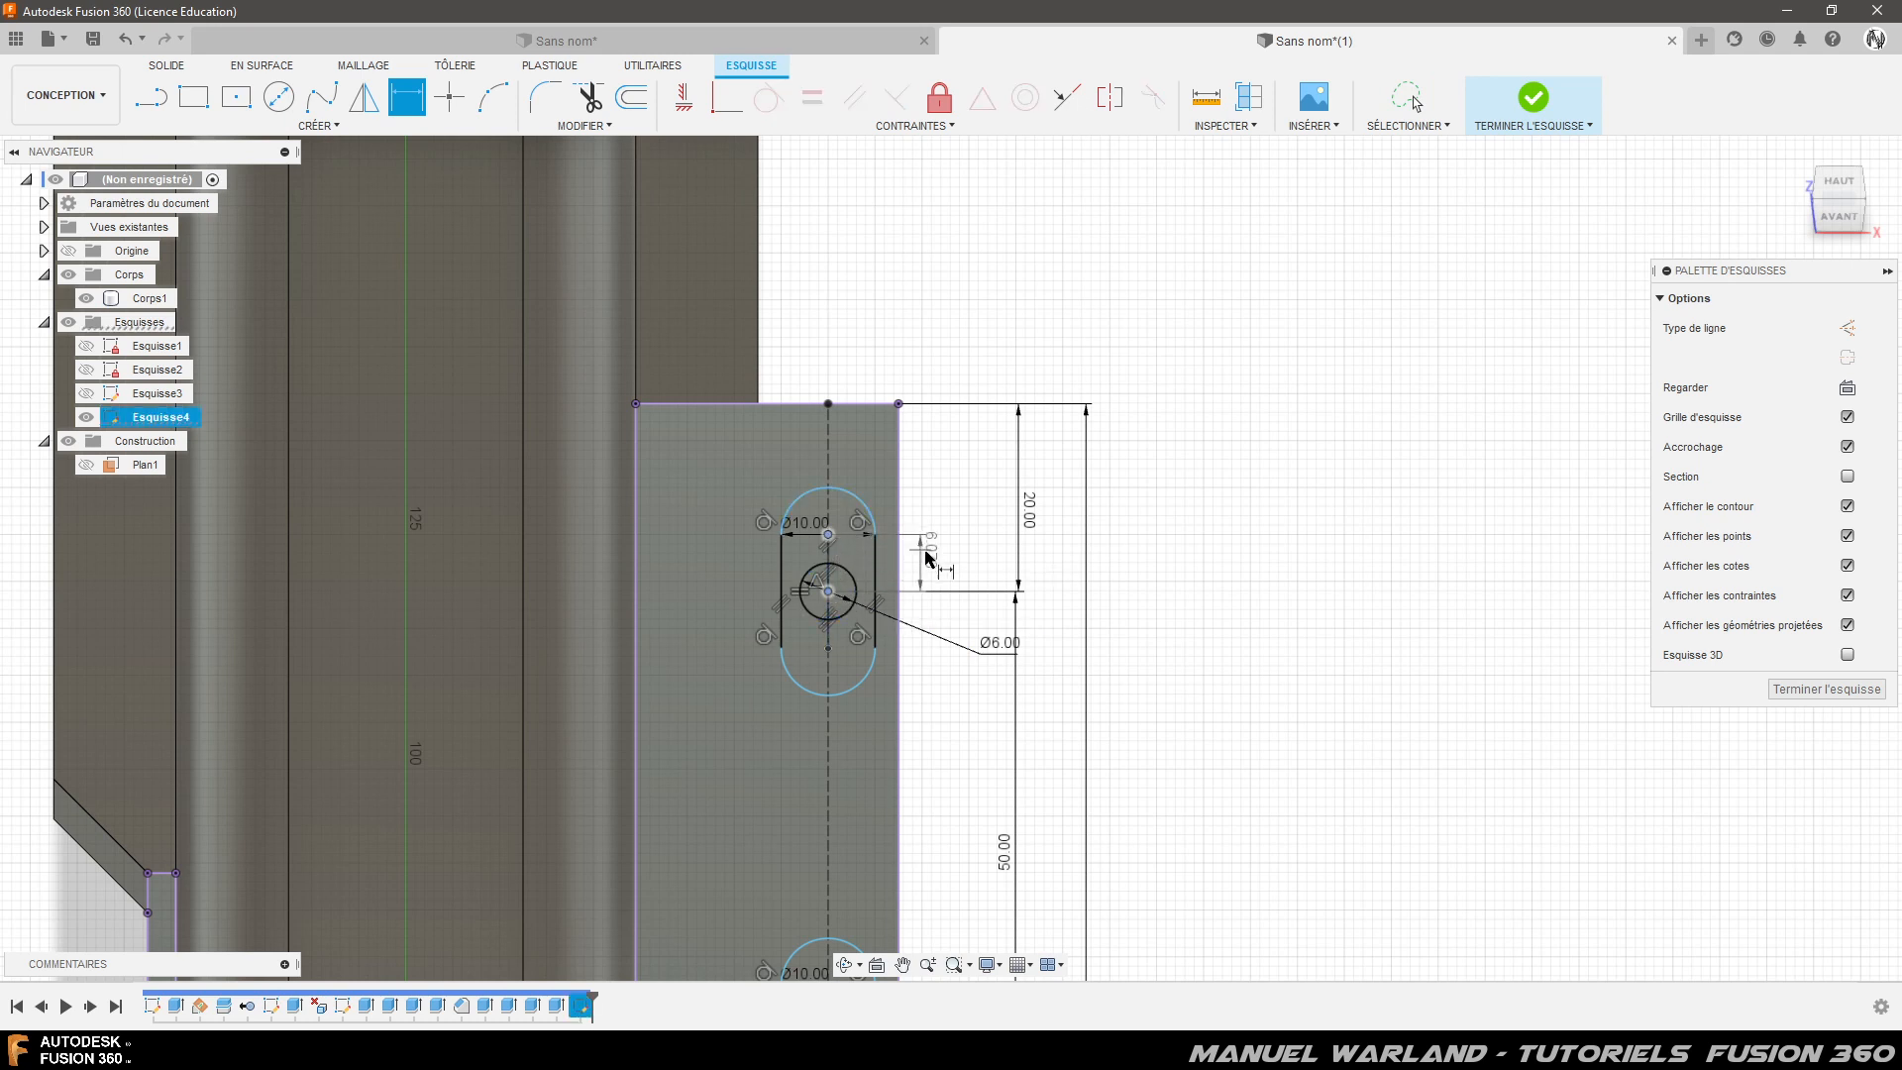
{"action": "left_click", "coordinate": [931, 553]}
{"action": "type", "text": "2"}
{"action": "key", "text": "Return"}
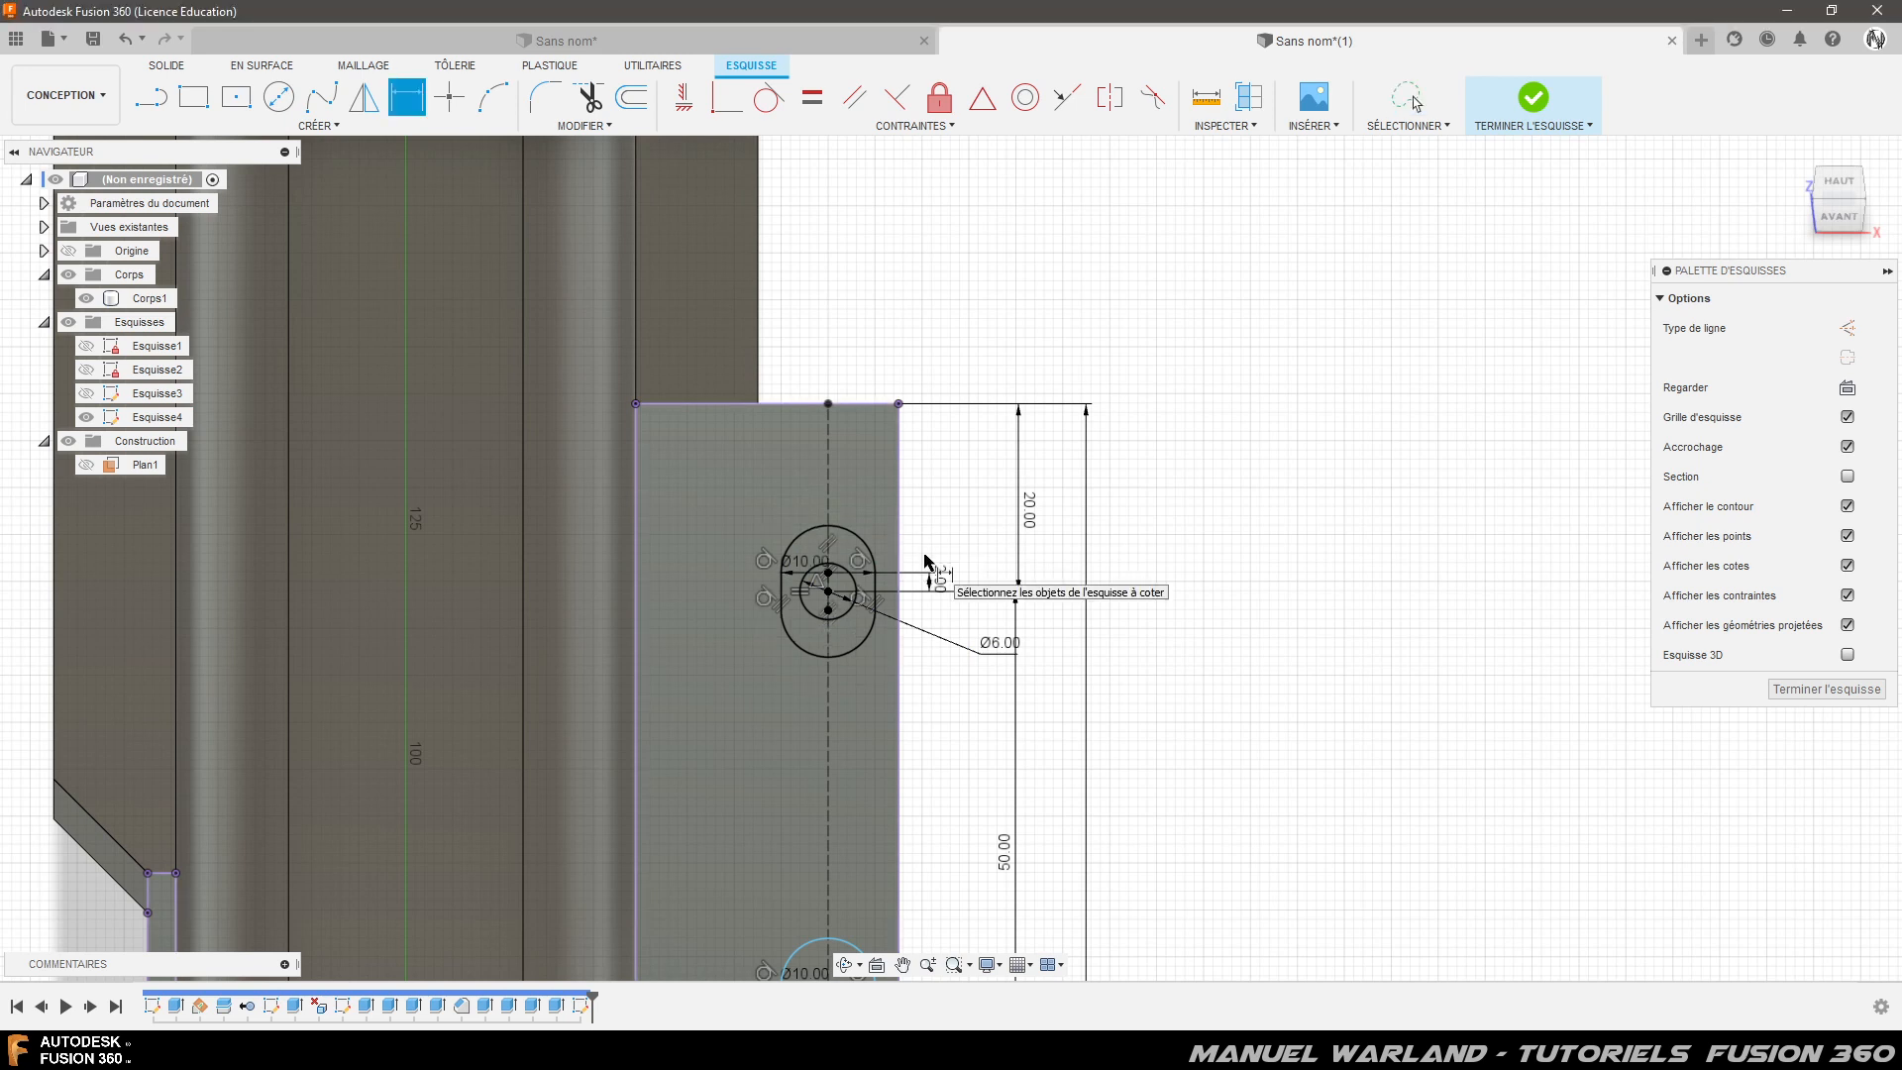
{"action": "scroll", "coordinate": [961, 370], "scroll_direction": "down", "scroll_amount": 3}
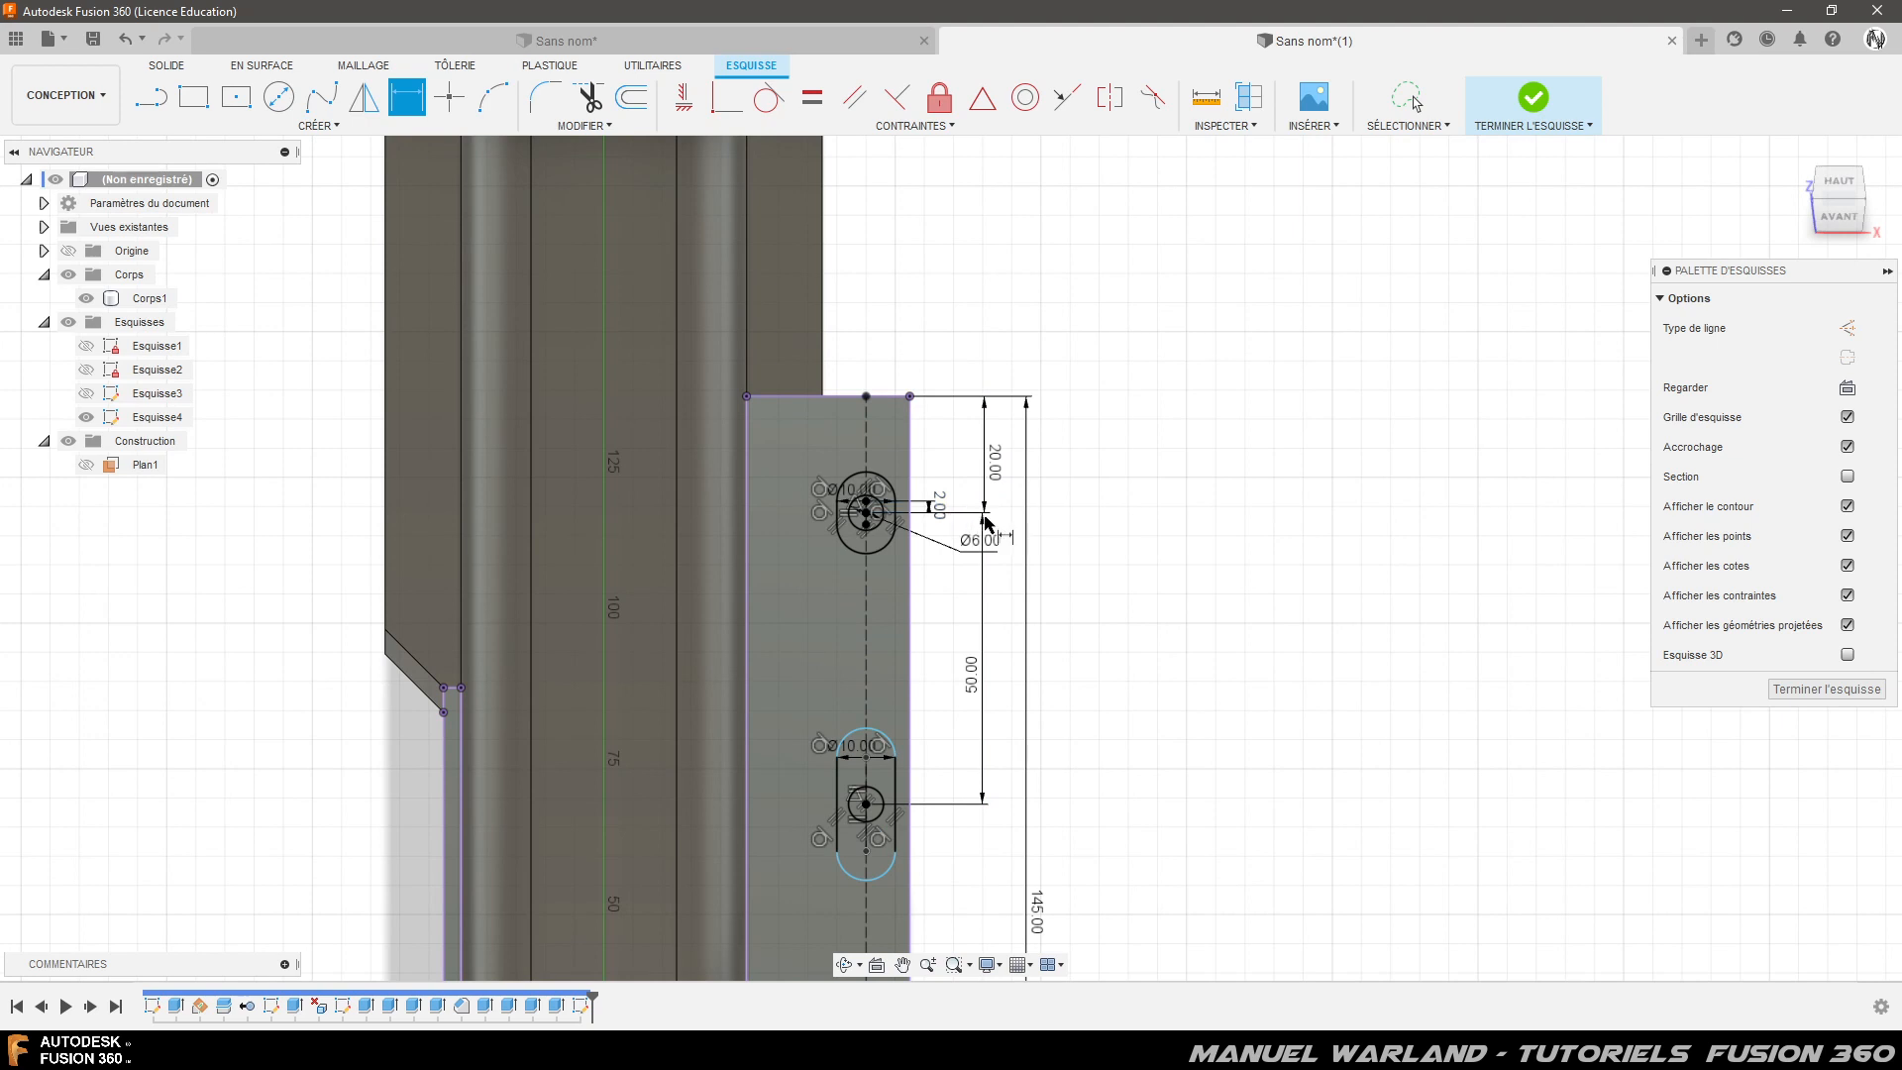
{"action": "left_click_drag", "start_coordinate": [936, 507], "coordinate": [1105, 589]}
- Dimension the second slot's upper arc centre from its circle's centre, linking the value to the uppermost slot's 2 mm dimension
{"action": "scroll", "coordinate": [1089, 330], "scroll_direction": "down", "scroll_amount": 3}
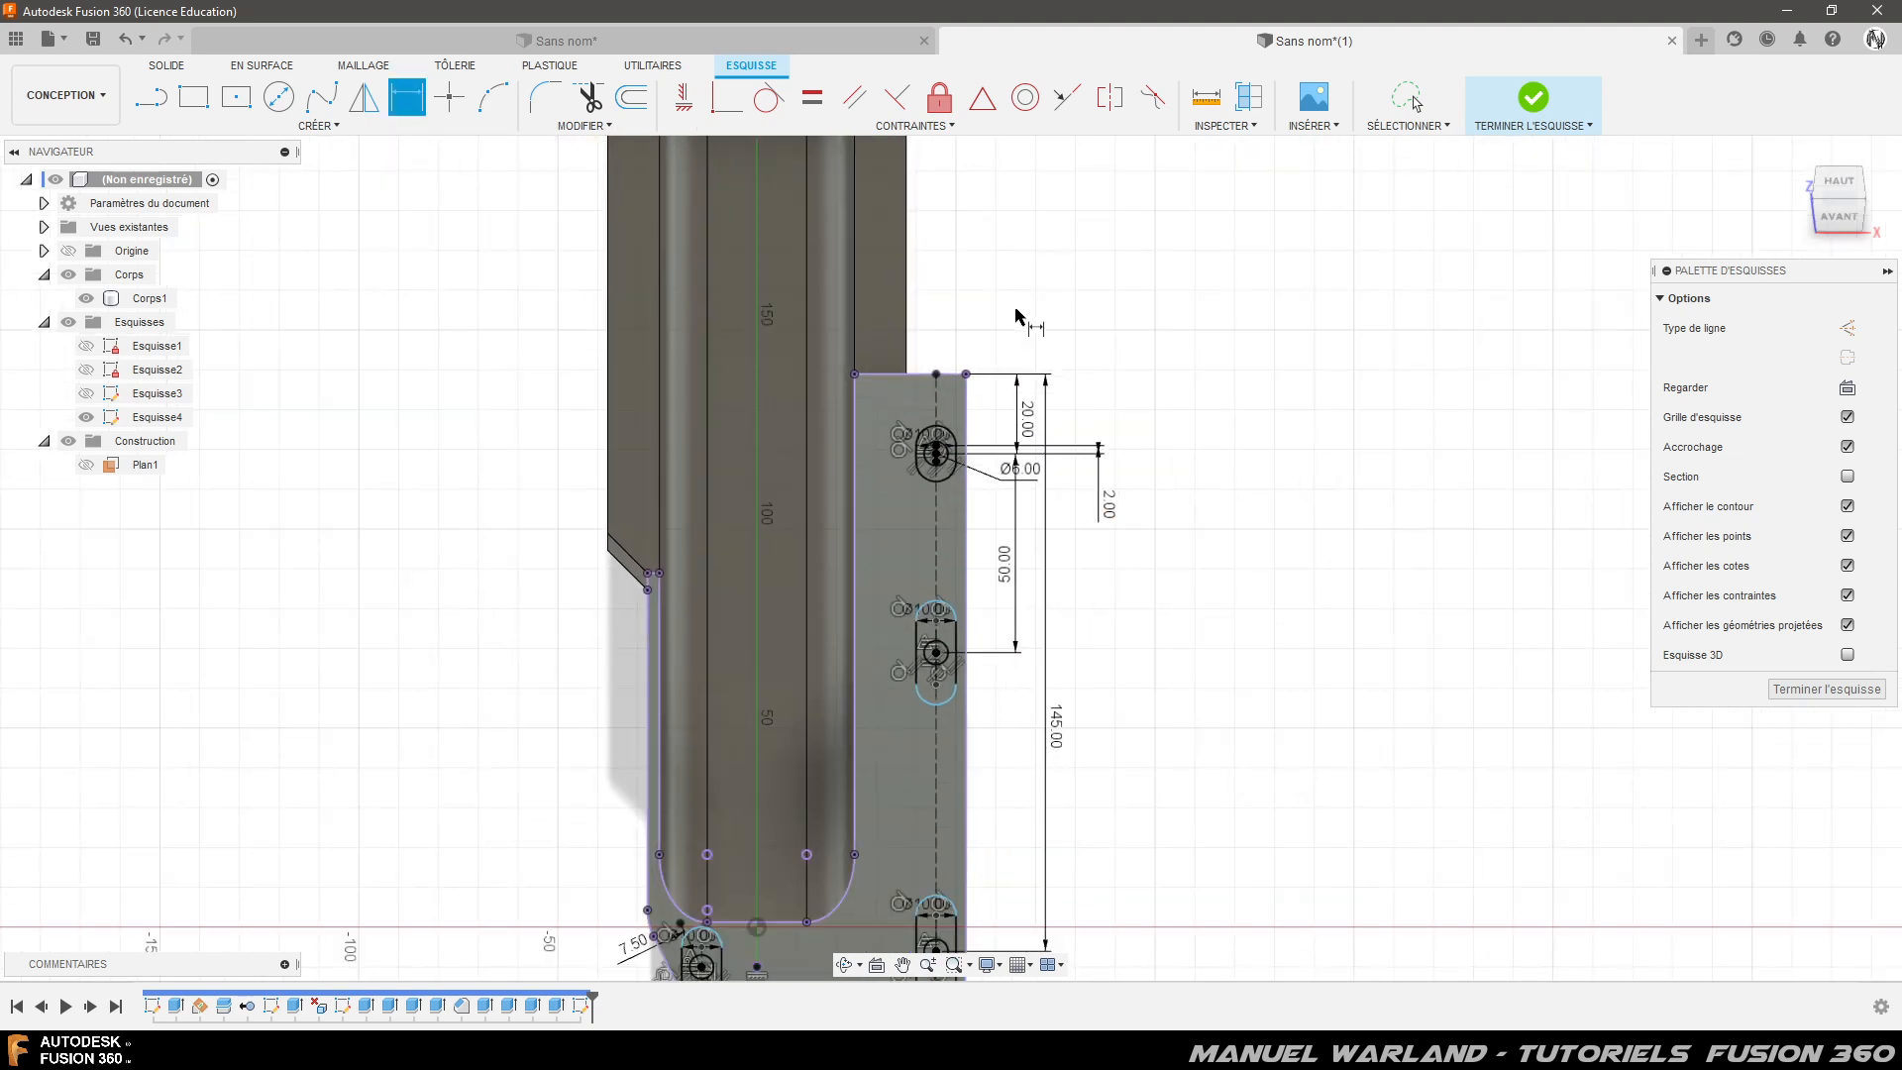
{"action": "scroll", "coordinate": [977, 821], "scroll_direction": "up", "scroll_amount": 5}
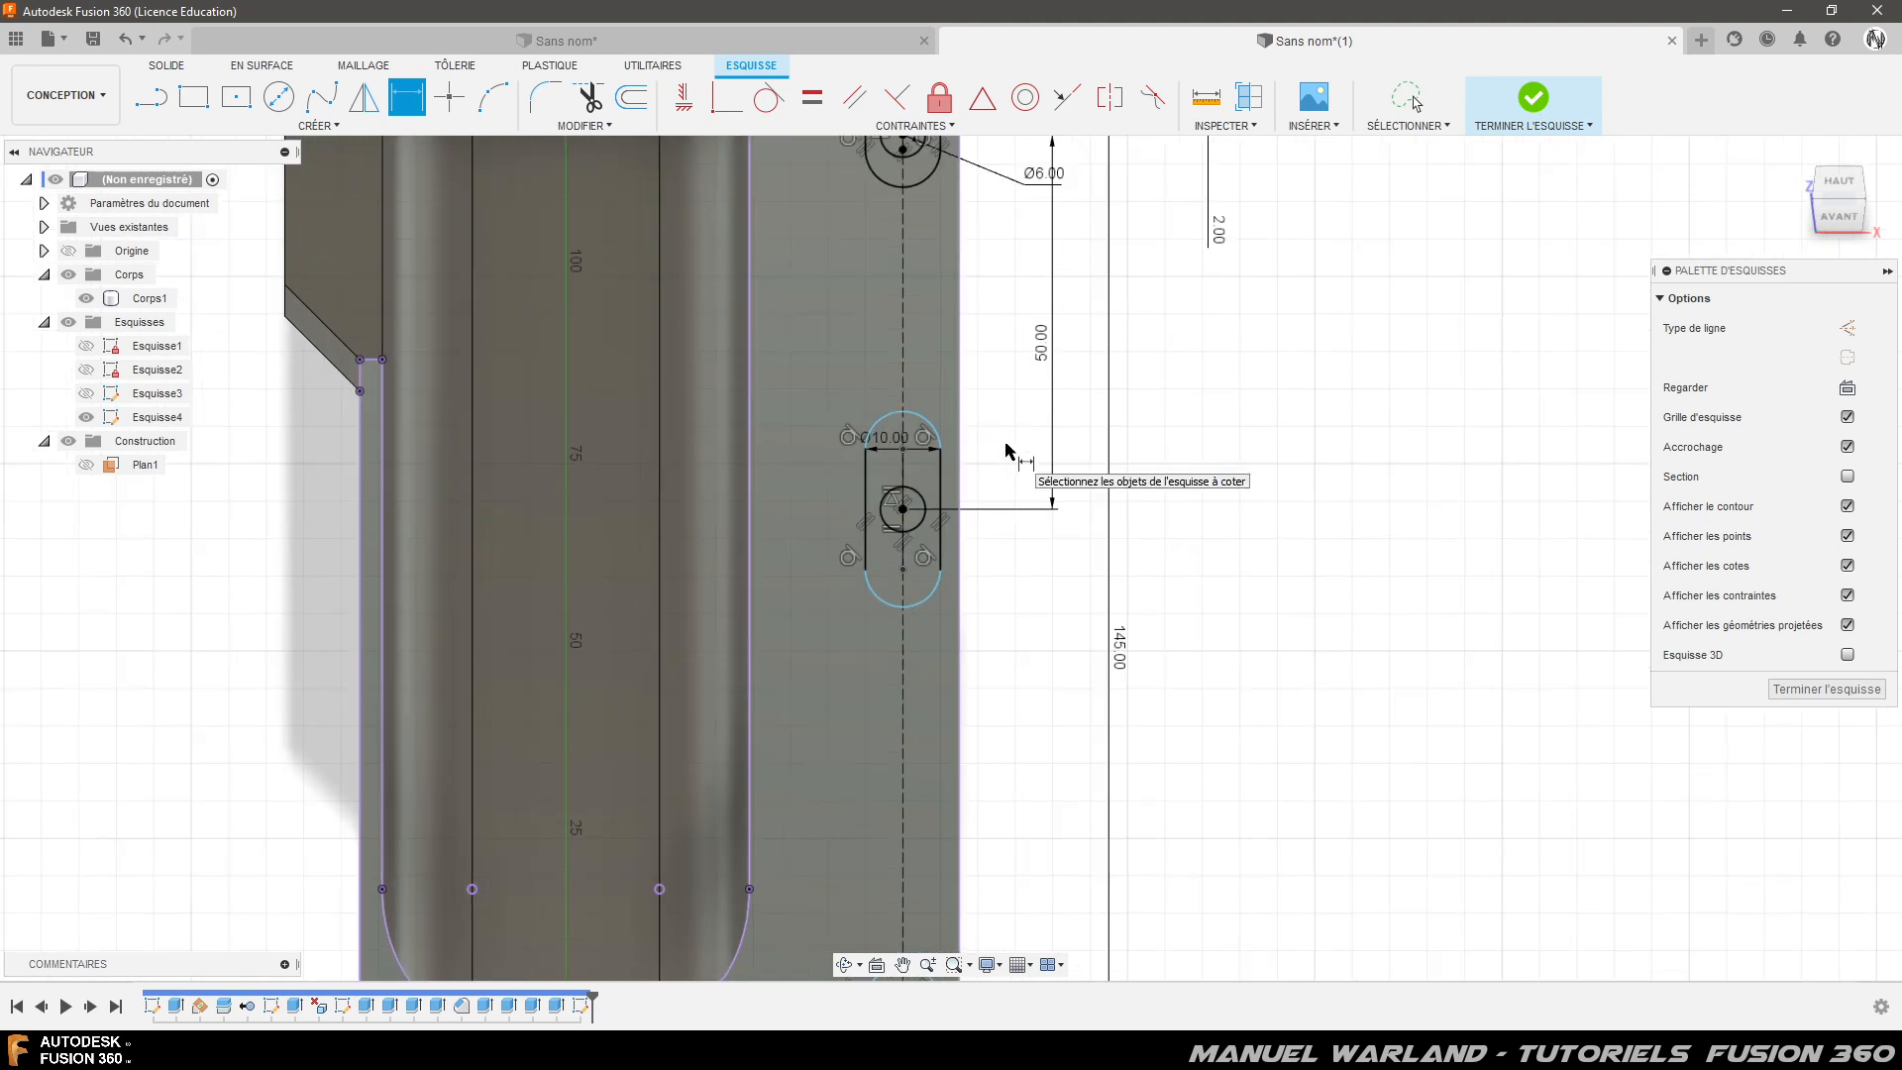
{"action": "left_click", "coordinate": [901, 508]}
{"action": "left_click", "coordinate": [903, 452]}
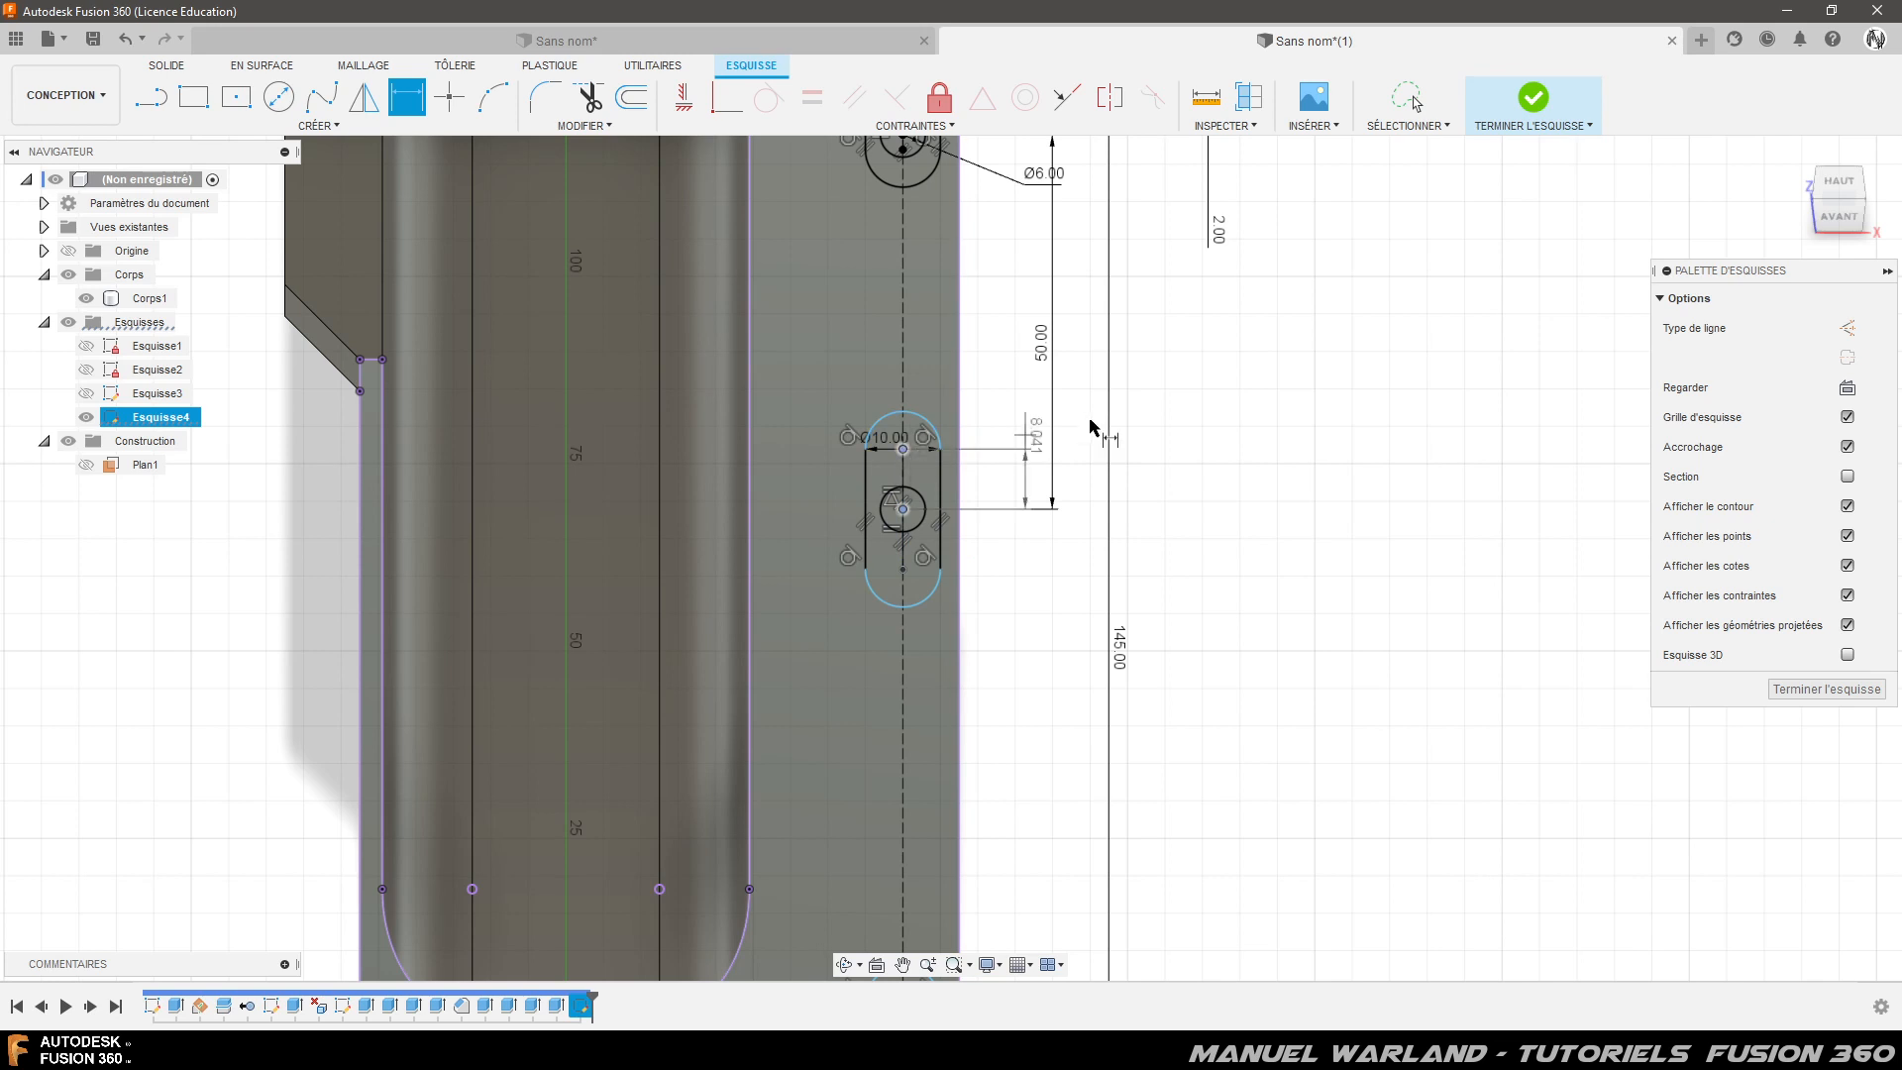
{"action": "left_click", "coordinate": [1221, 428]}
{"action": "left_click", "coordinate": [1218, 232]}
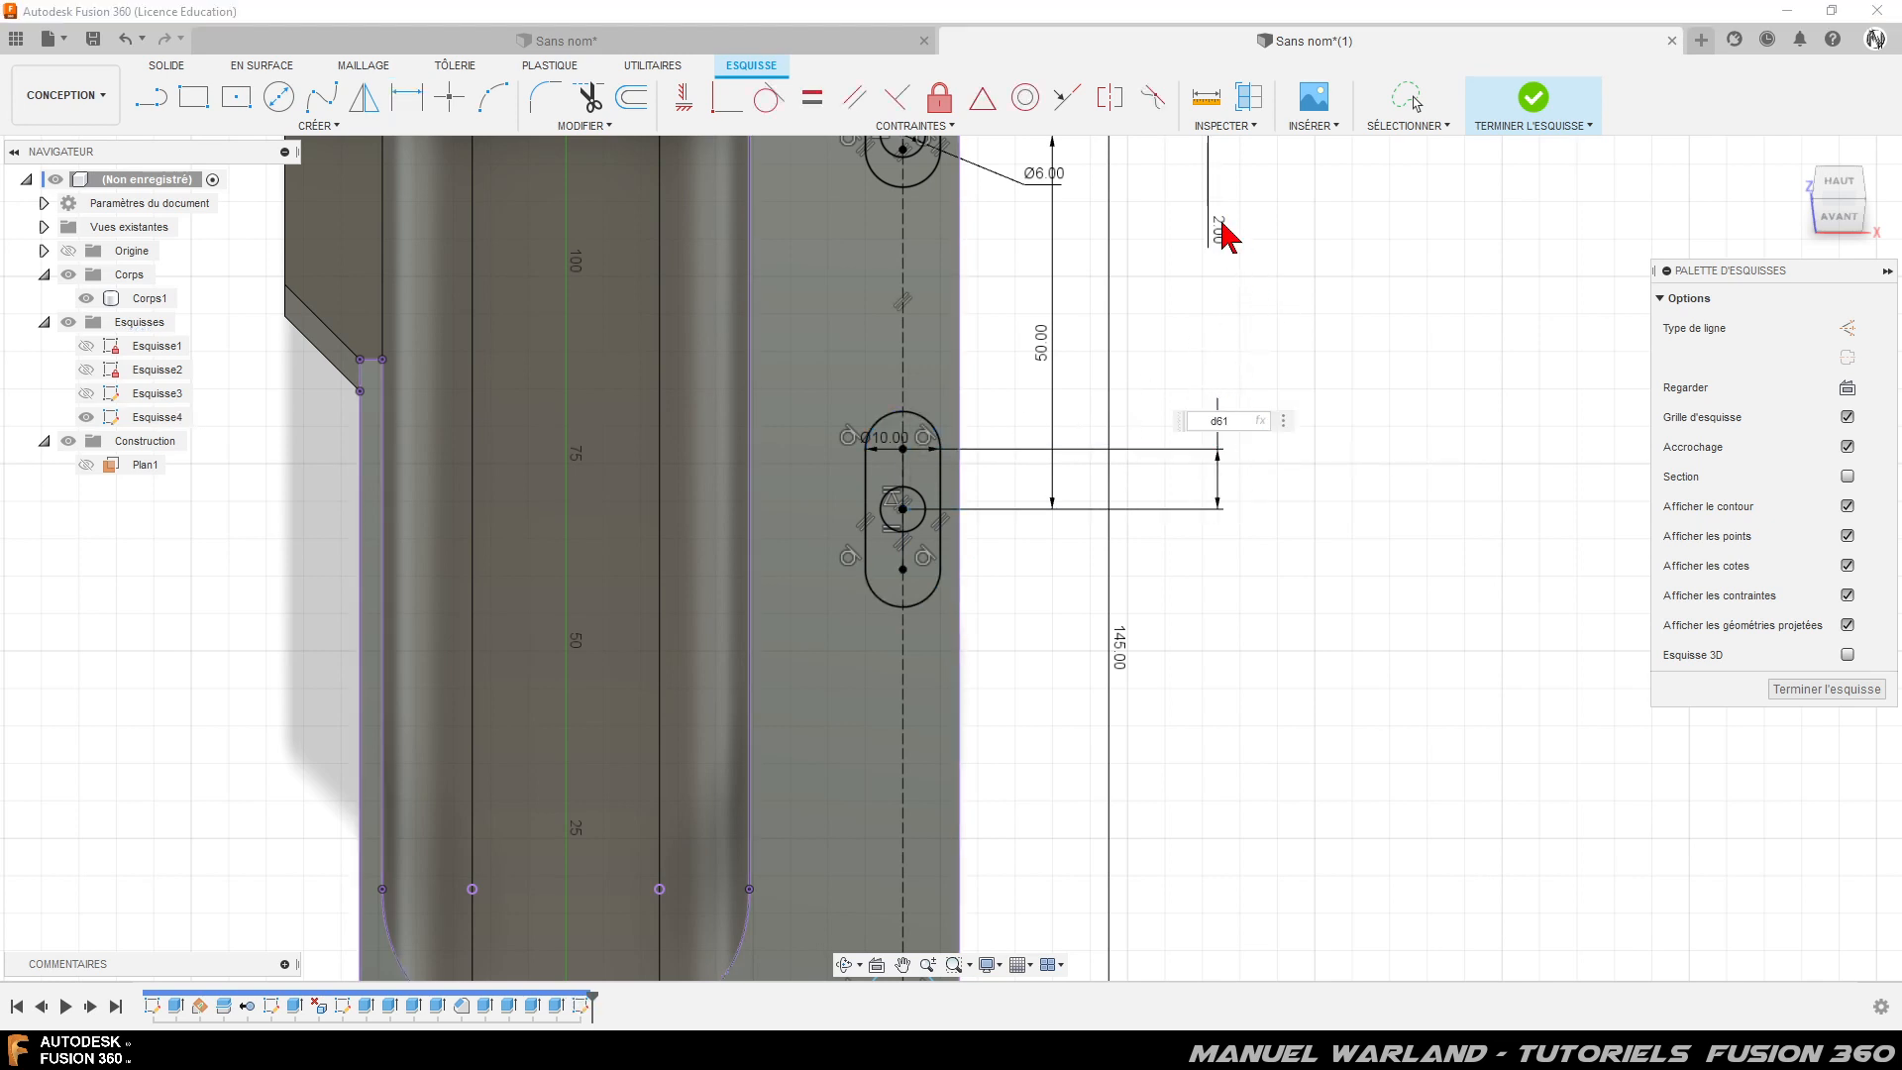
{"action": "key", "text": "Return"}
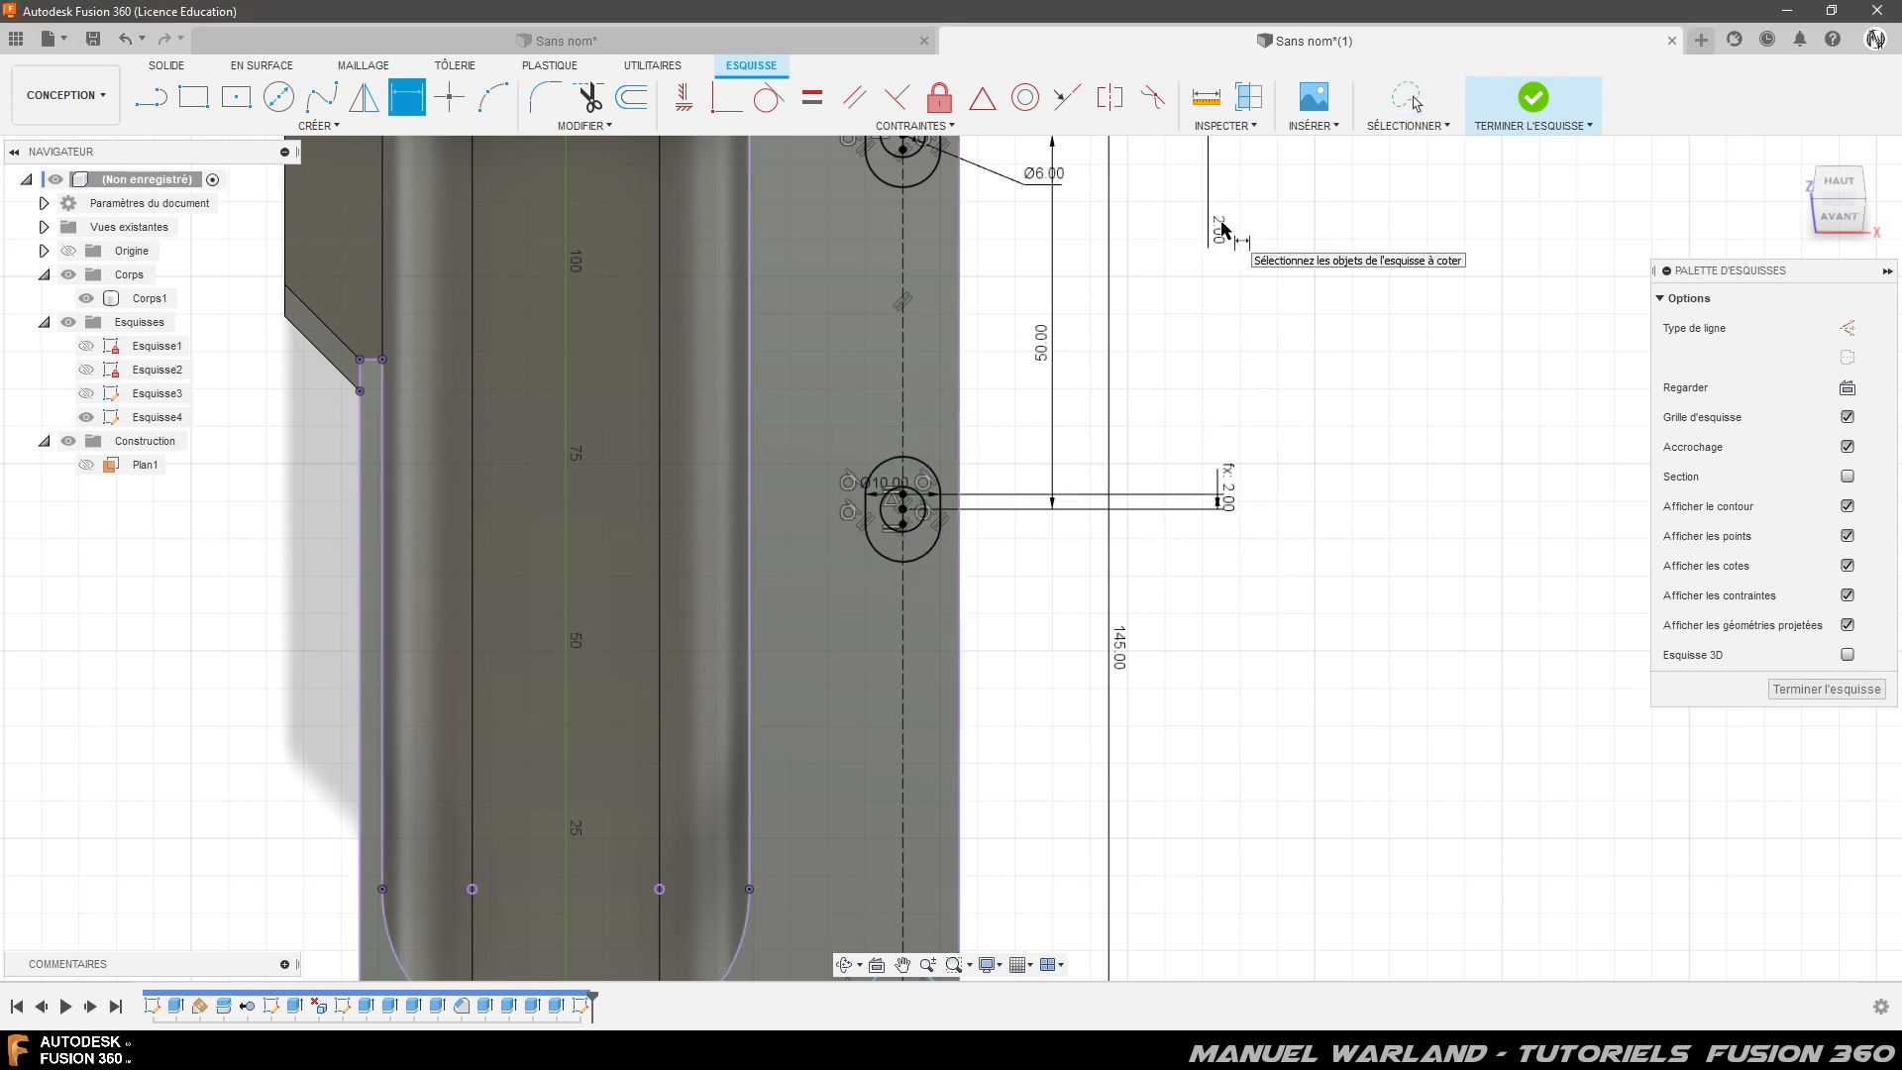
- Dimension the lowest long-line slot's upper arc centre from its circle's centre, linked to the uppermost slot's 2 mm dimension
{"action": "scroll", "coordinate": [990, 312], "scroll_direction": "down", "scroll_amount": 2}
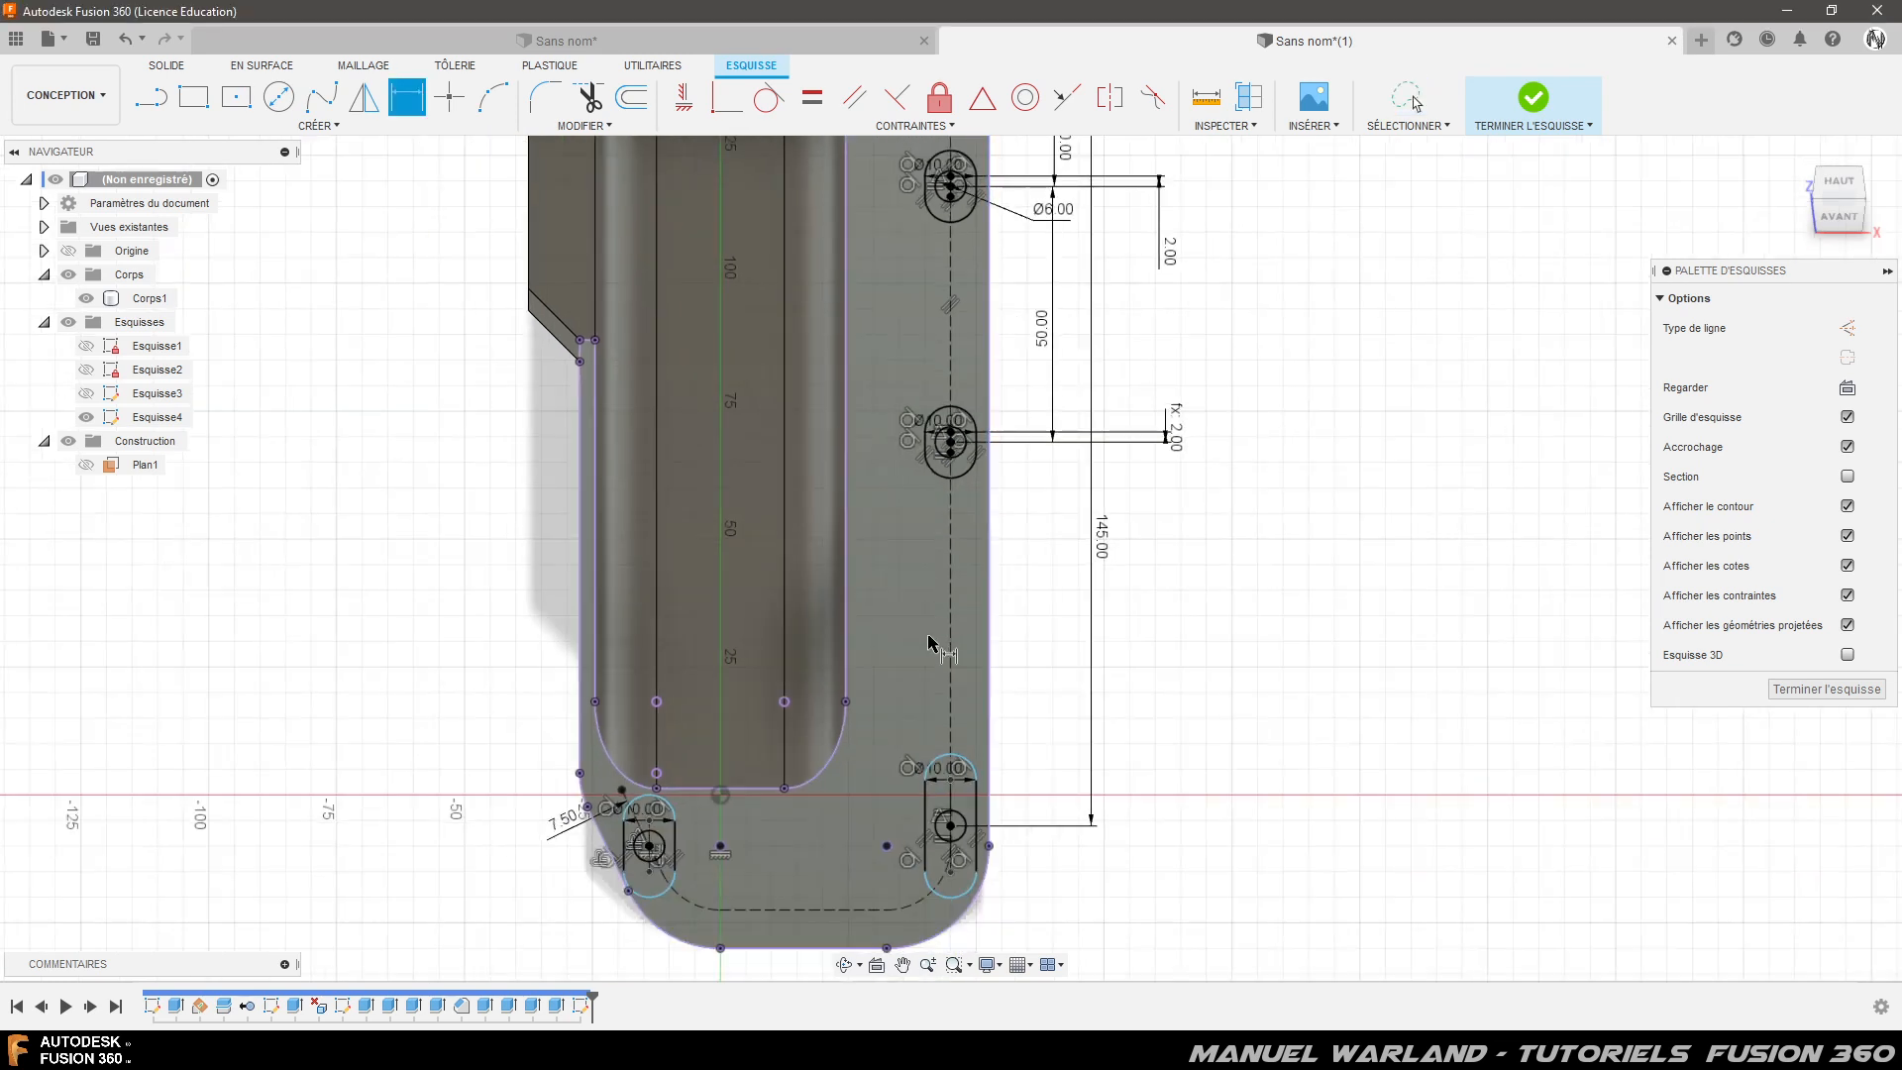
{"action": "left_click", "coordinate": [951, 826]}
{"action": "left_click", "coordinate": [951, 780]}
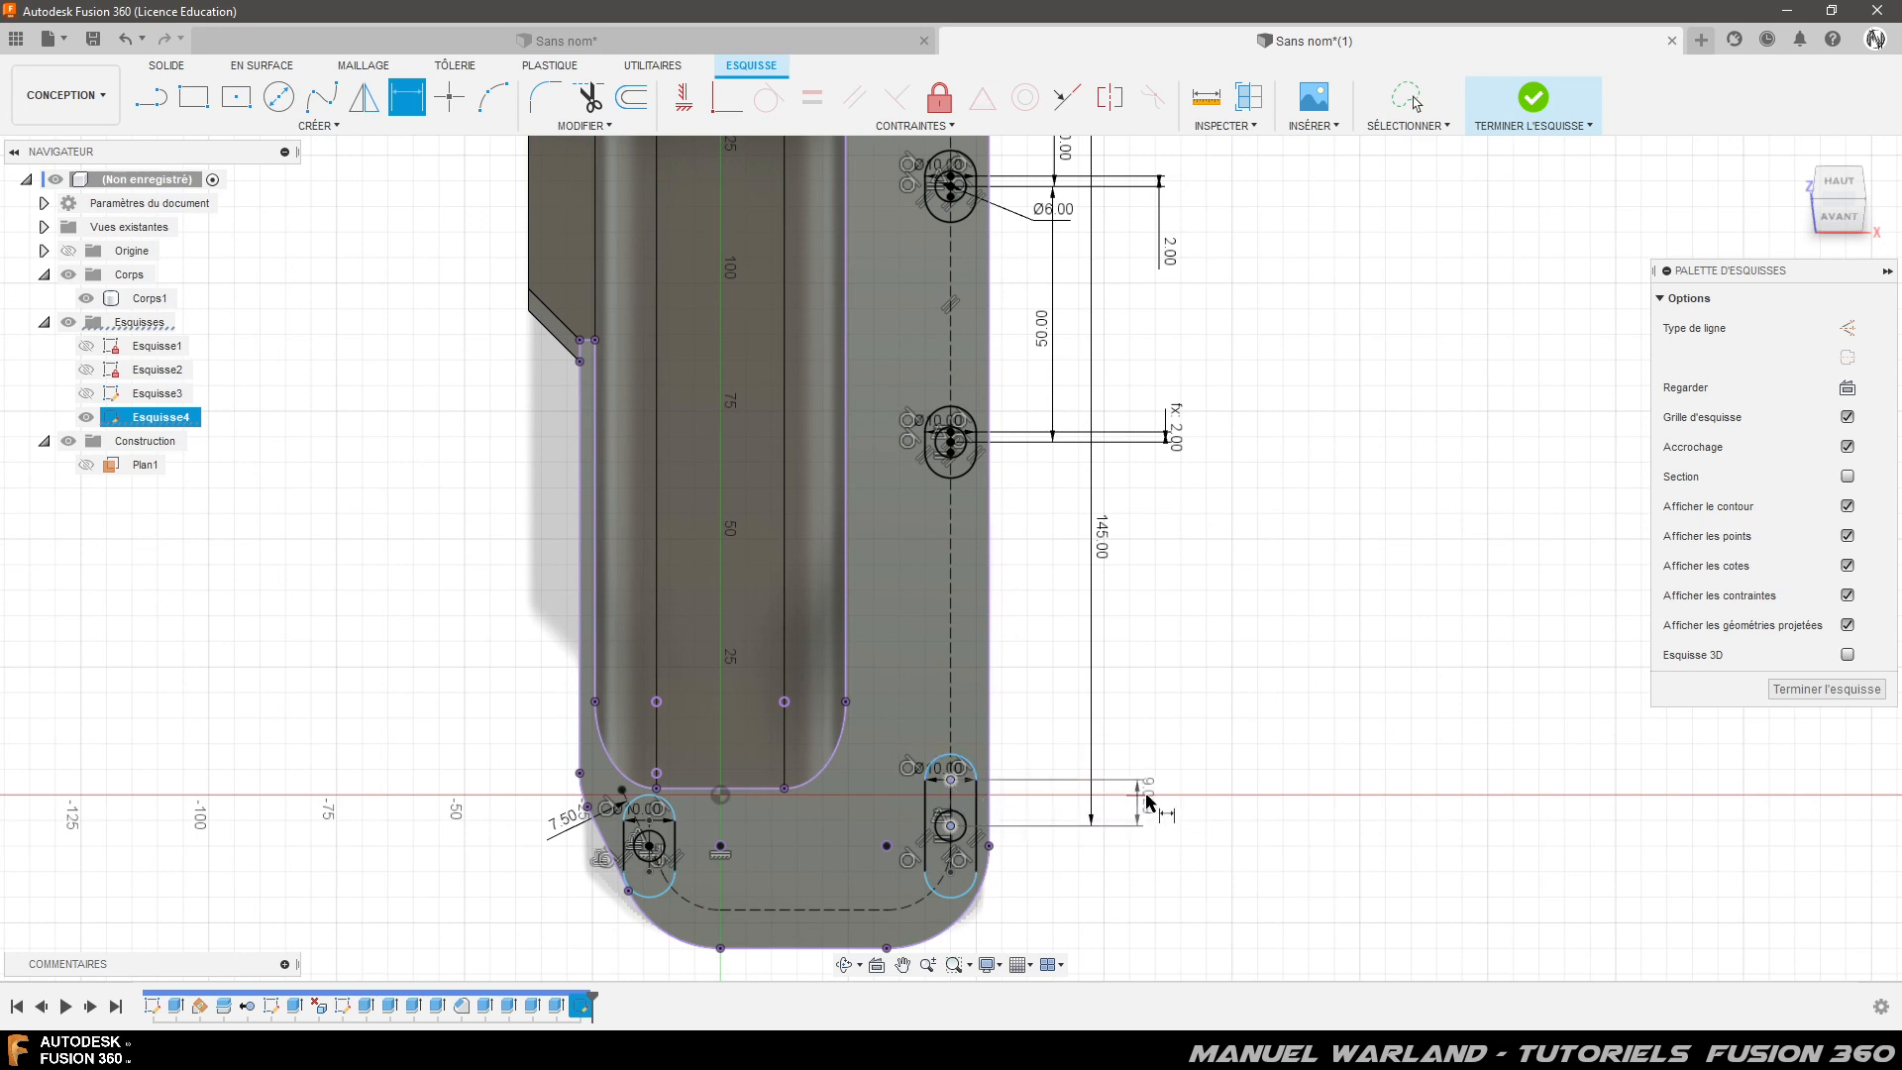
{"action": "left_click", "coordinate": [1194, 805]}
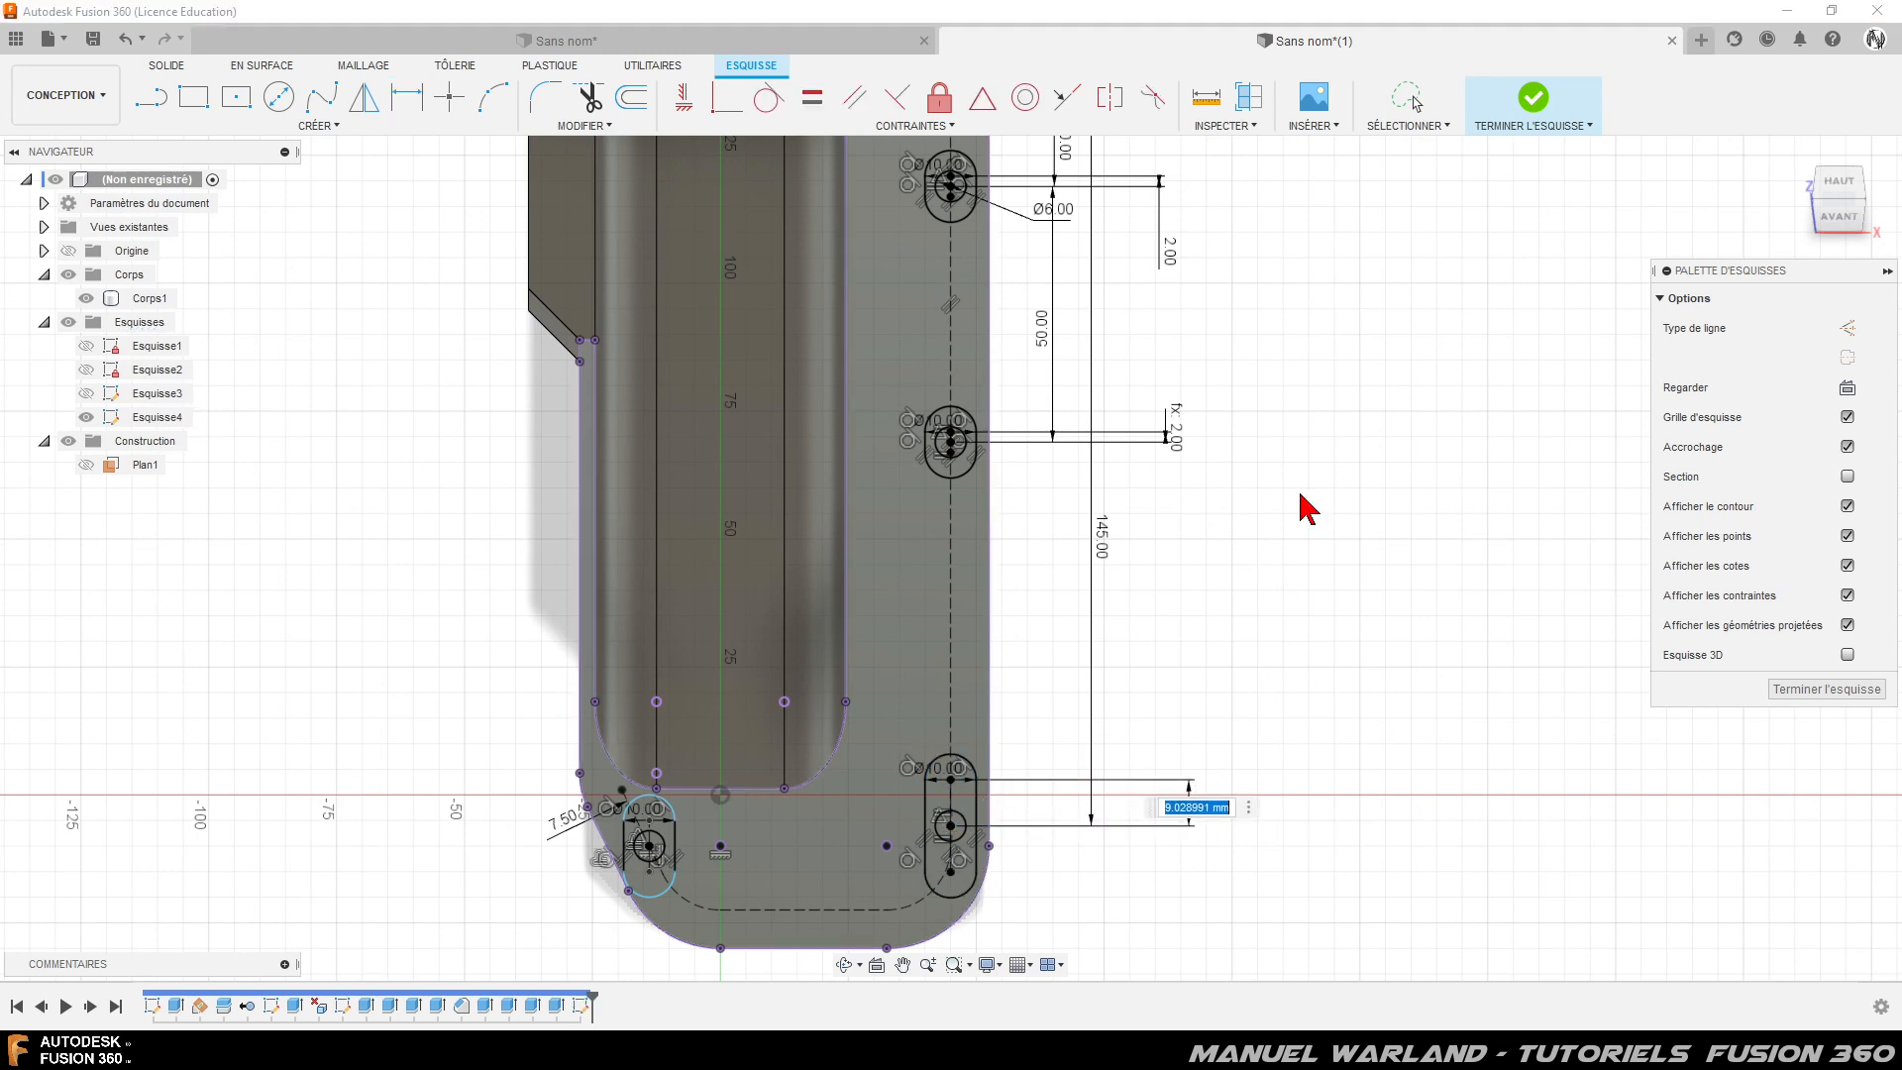
{"action": "left_click", "coordinate": [1178, 264]}
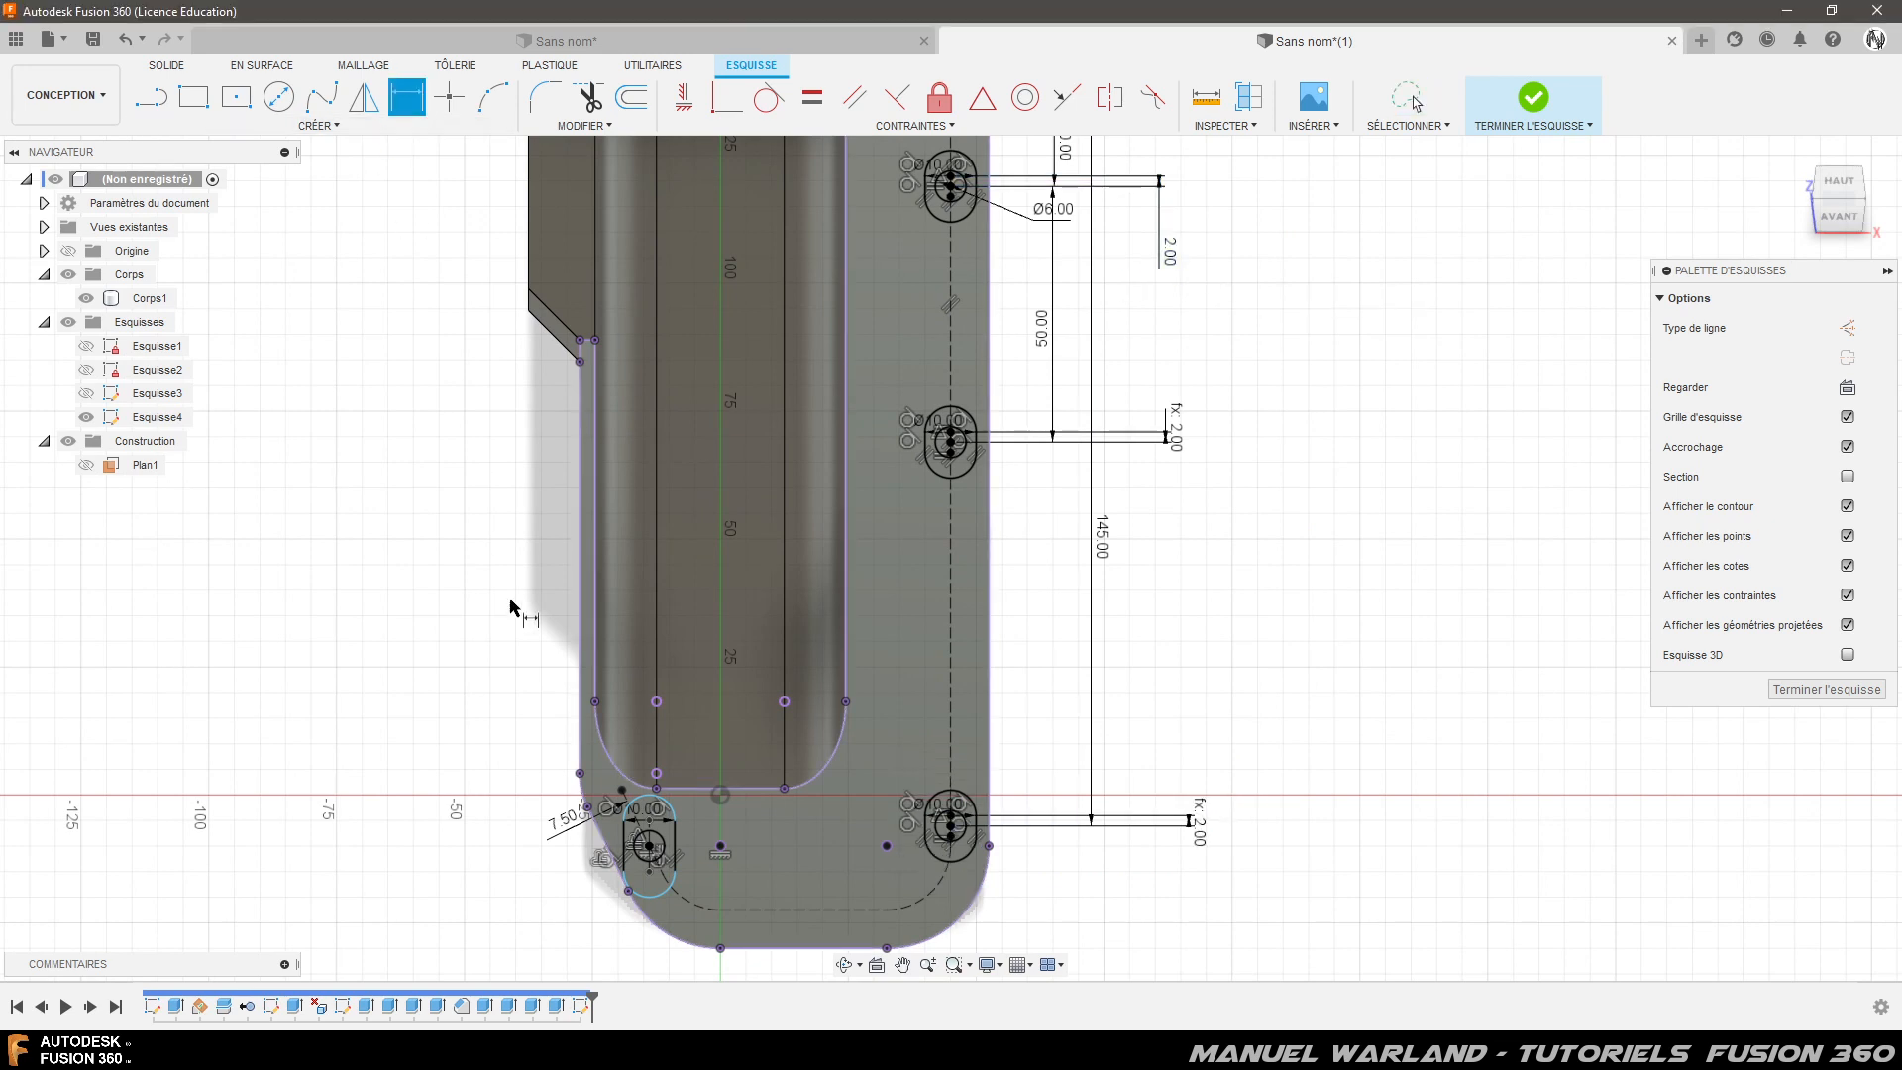
- Dimension the slanted-segment slot's arc centre from its circle, linked to the uppermost slot's 2 mm dimension, and finish the sketch
{"action": "left_click", "coordinate": [649, 849]}
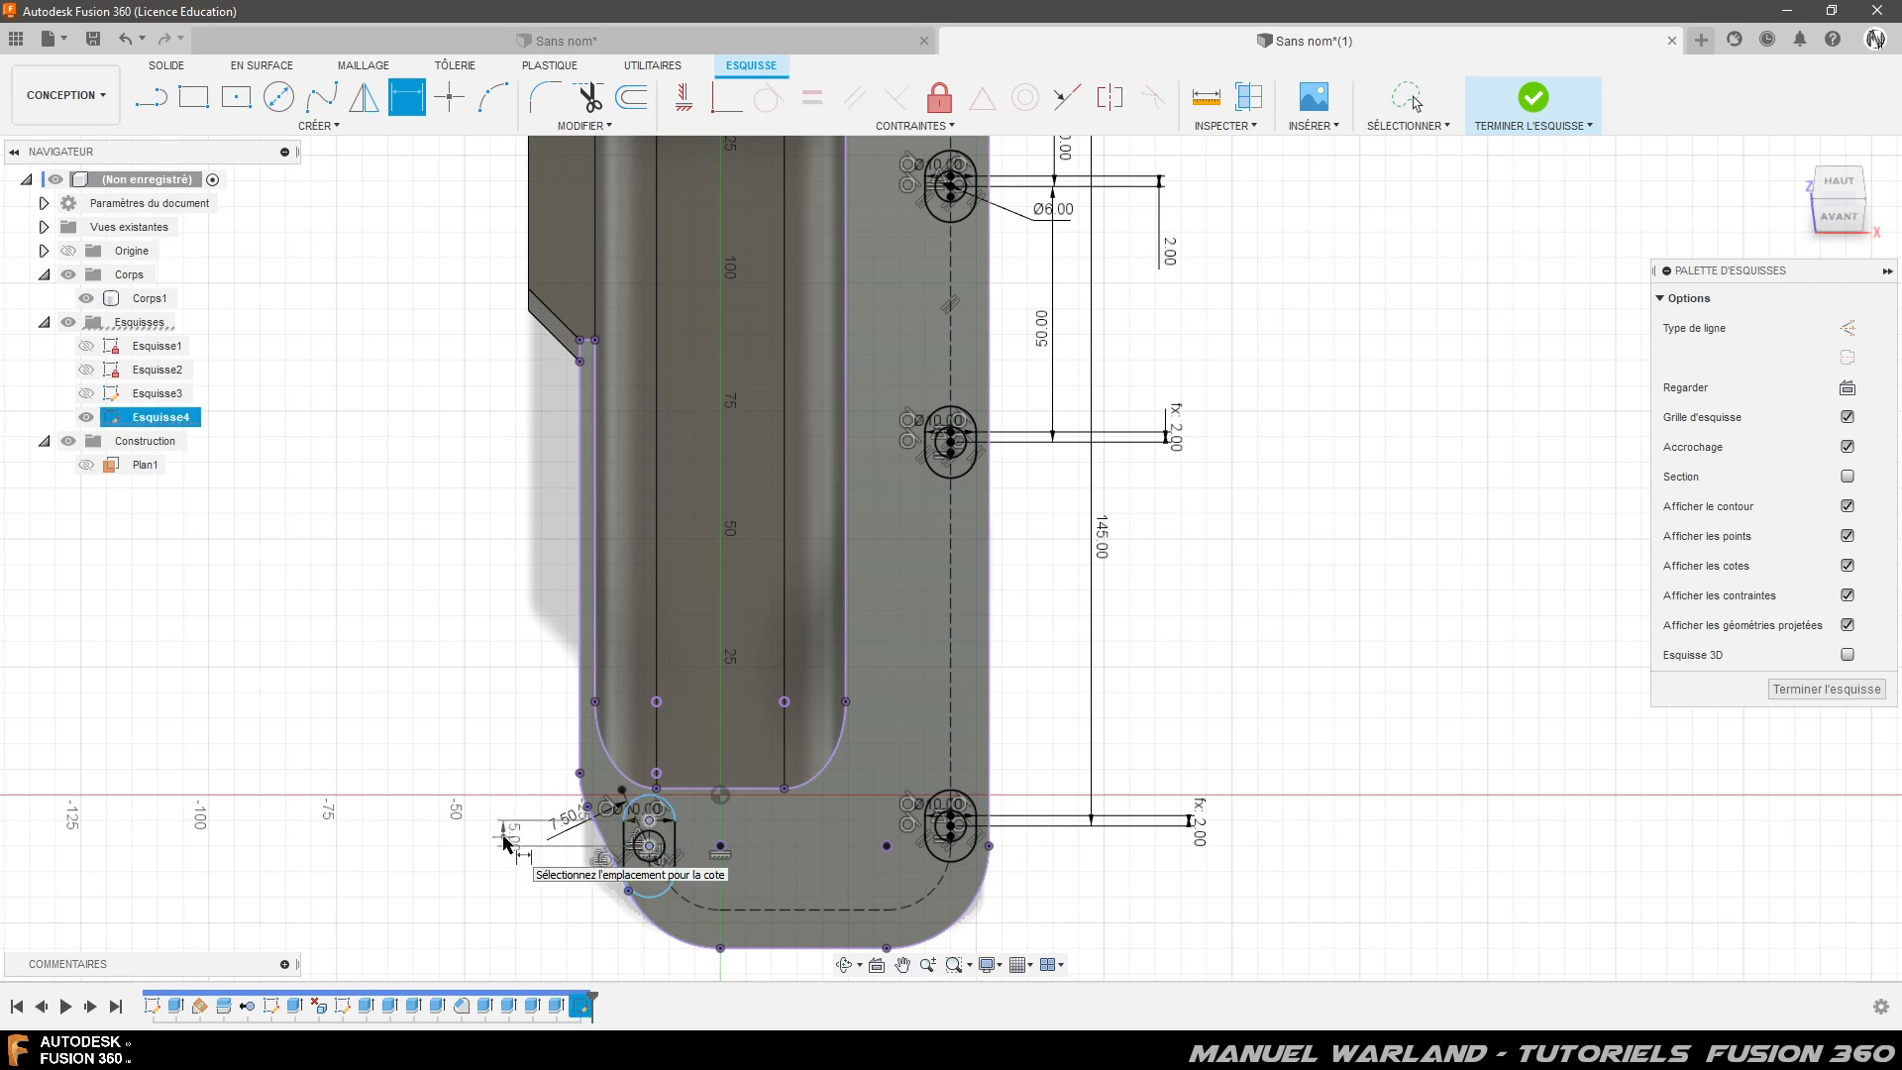
{"action": "left_click", "coordinate": [500, 874]}
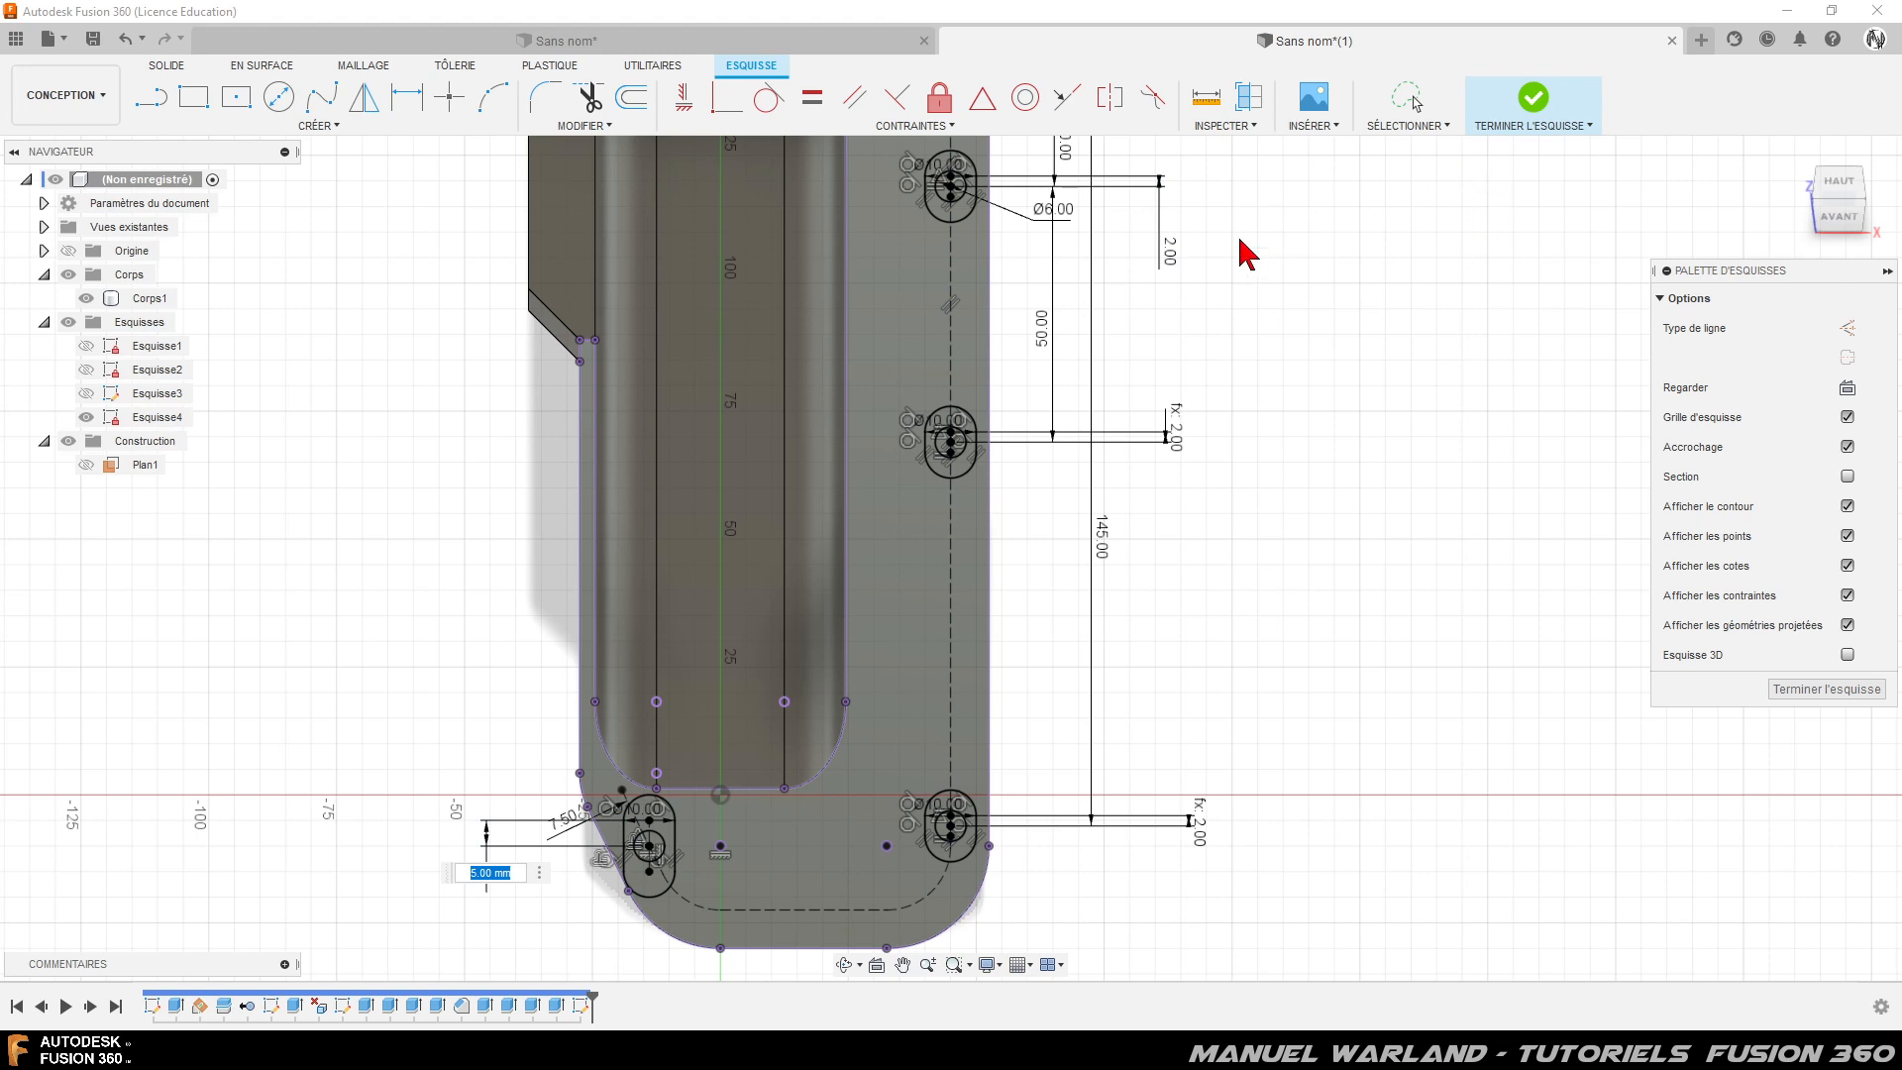
{"action": "left_click", "coordinate": [1177, 261]}
{"action": "key", "text": "Return"}
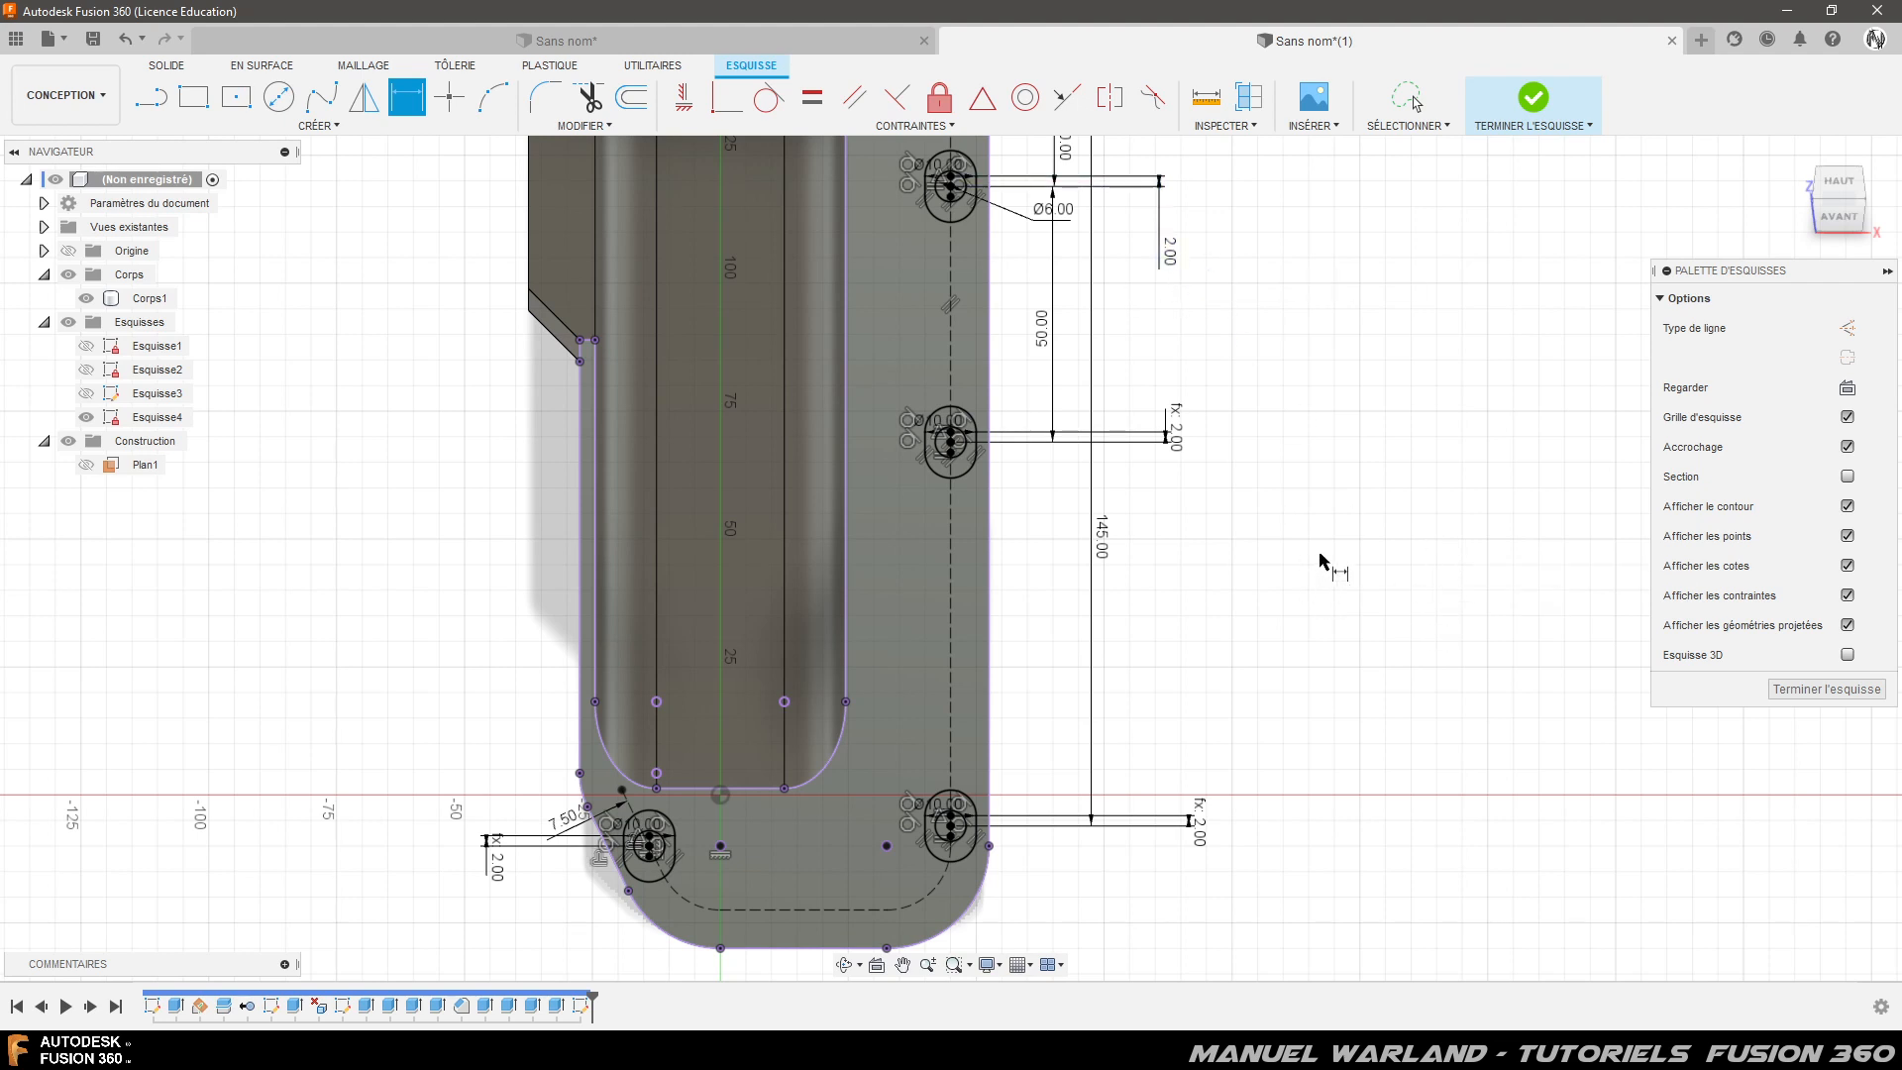
{"action": "middle_click_drag", "start_coordinate": [1612, 700], "coordinate": [1498, 681], "text": "shift"}
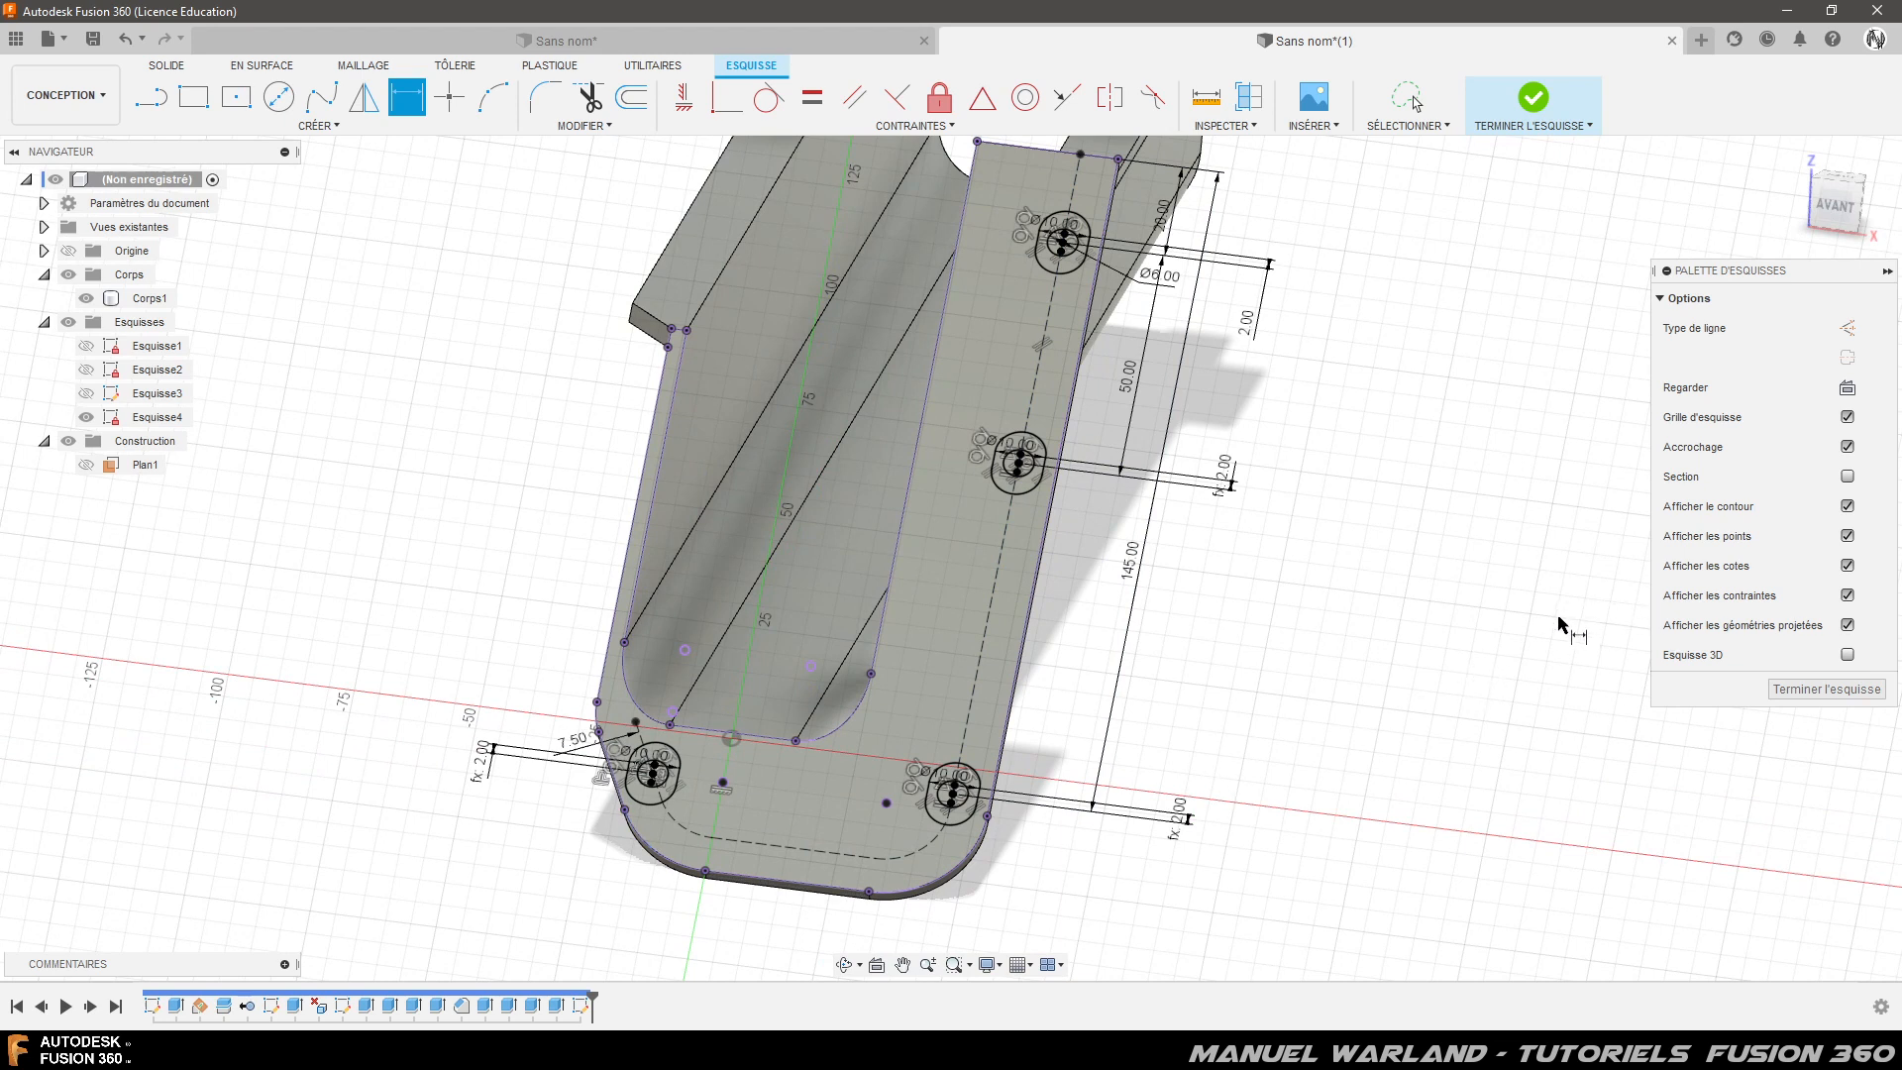
{"action": "left_click", "coordinate": [1808, 690]}
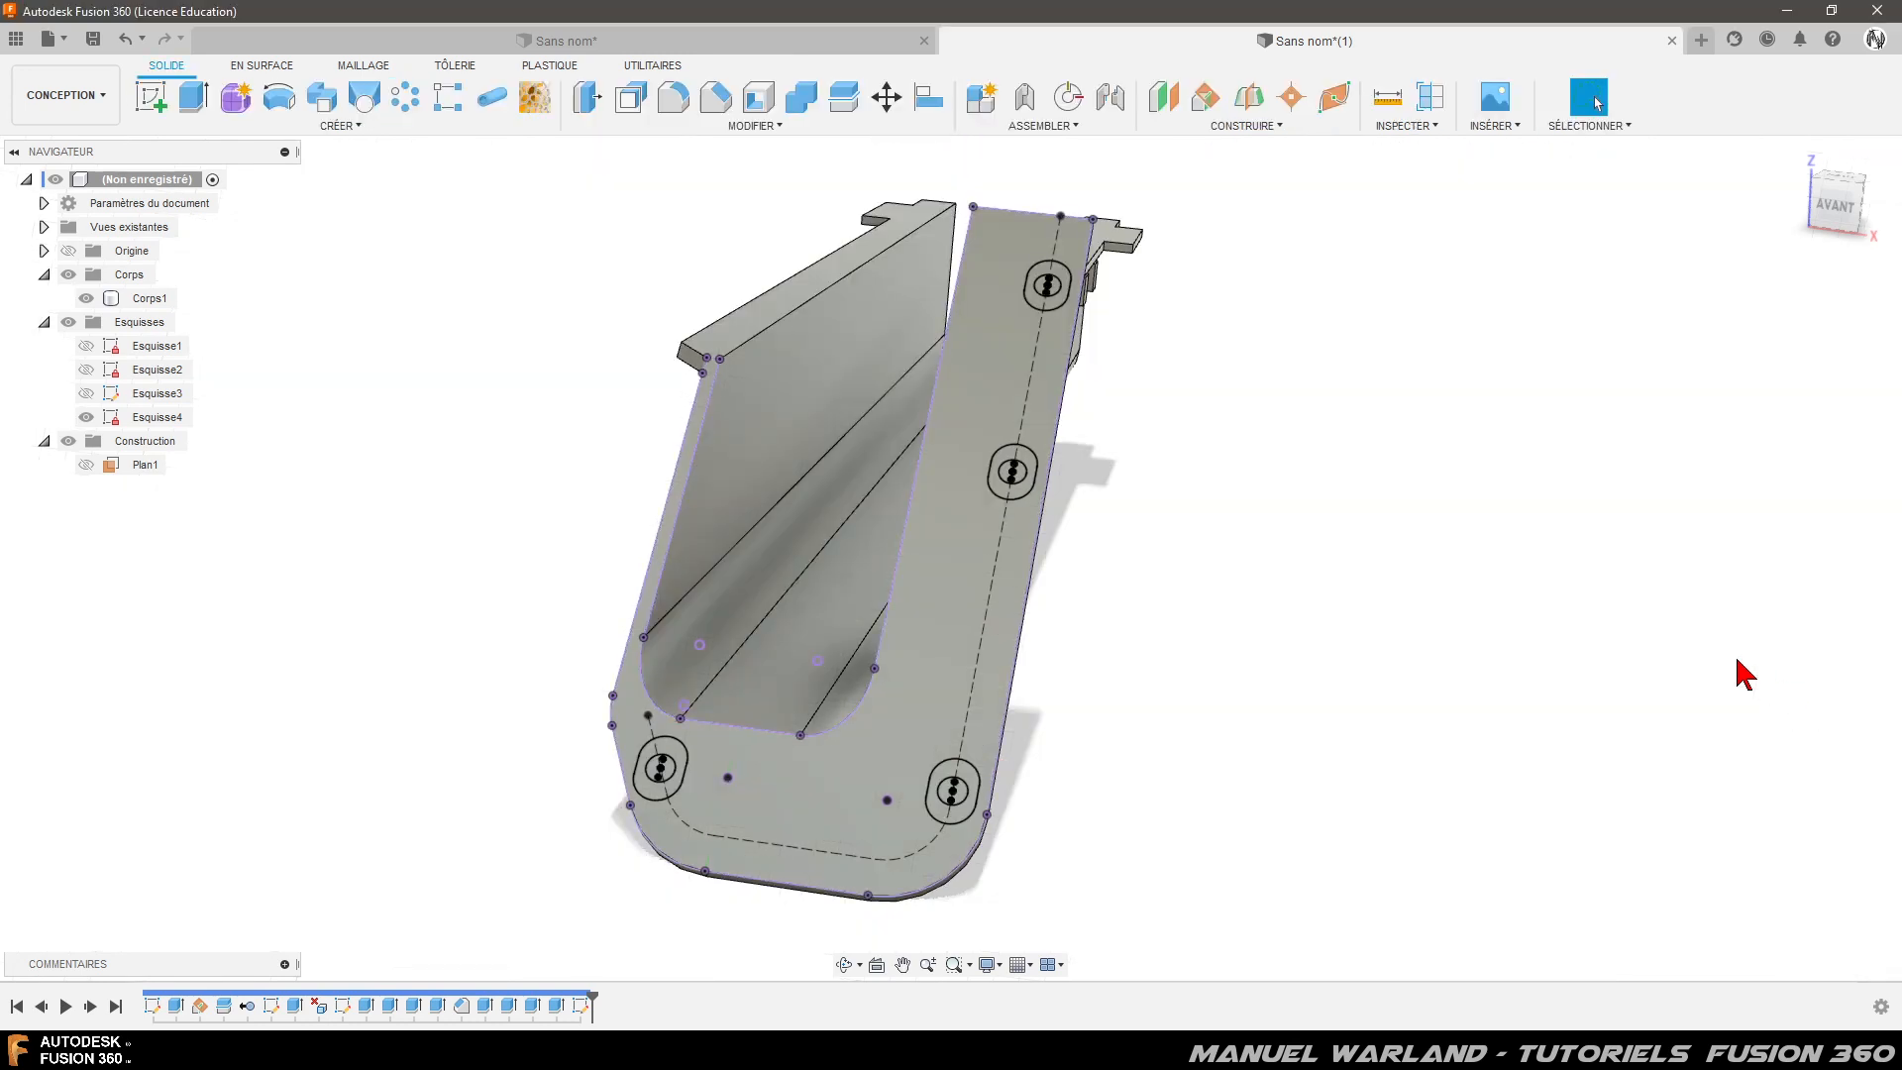
- Extrude the four 6 mm circles as a cut through the end flange
{"action": "left_click", "coordinate": [191, 101]}
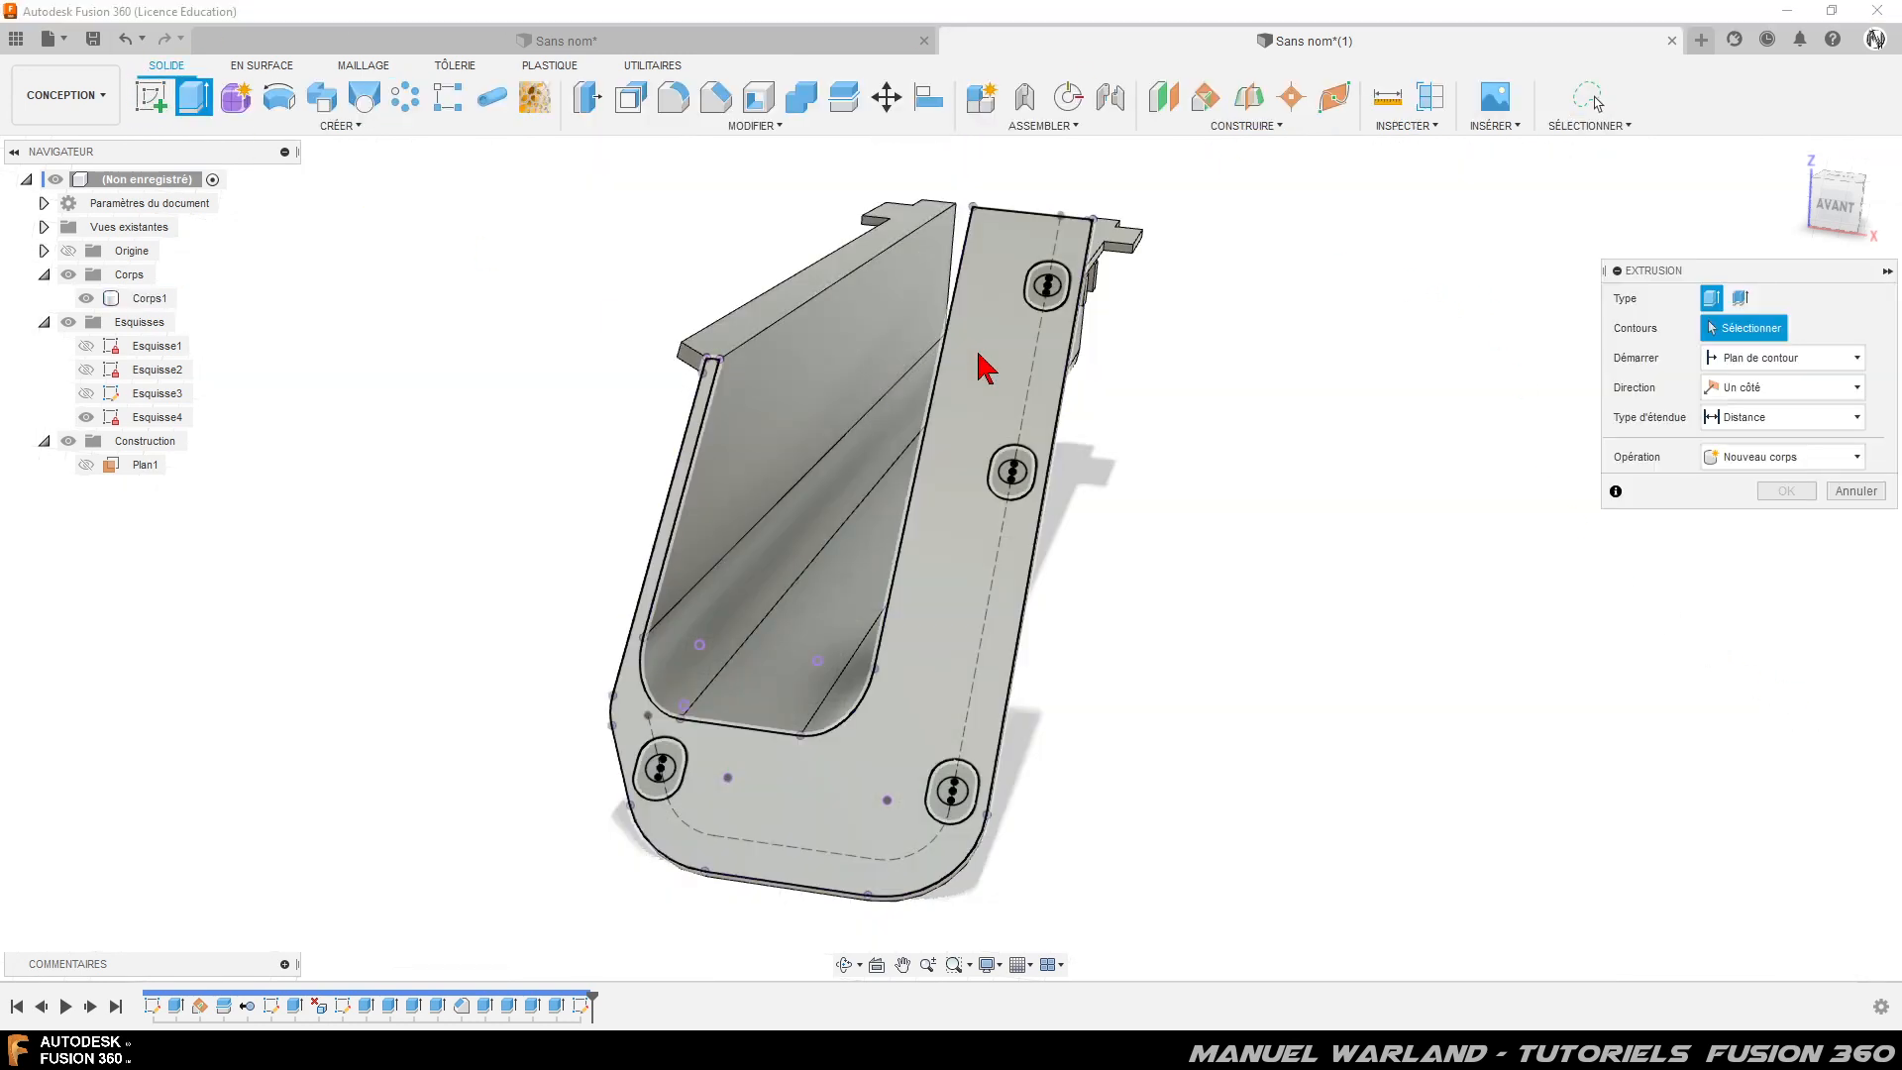
{"action": "left_click", "coordinate": [1062, 289]}
{"action": "left_click", "coordinate": [1020, 475]}
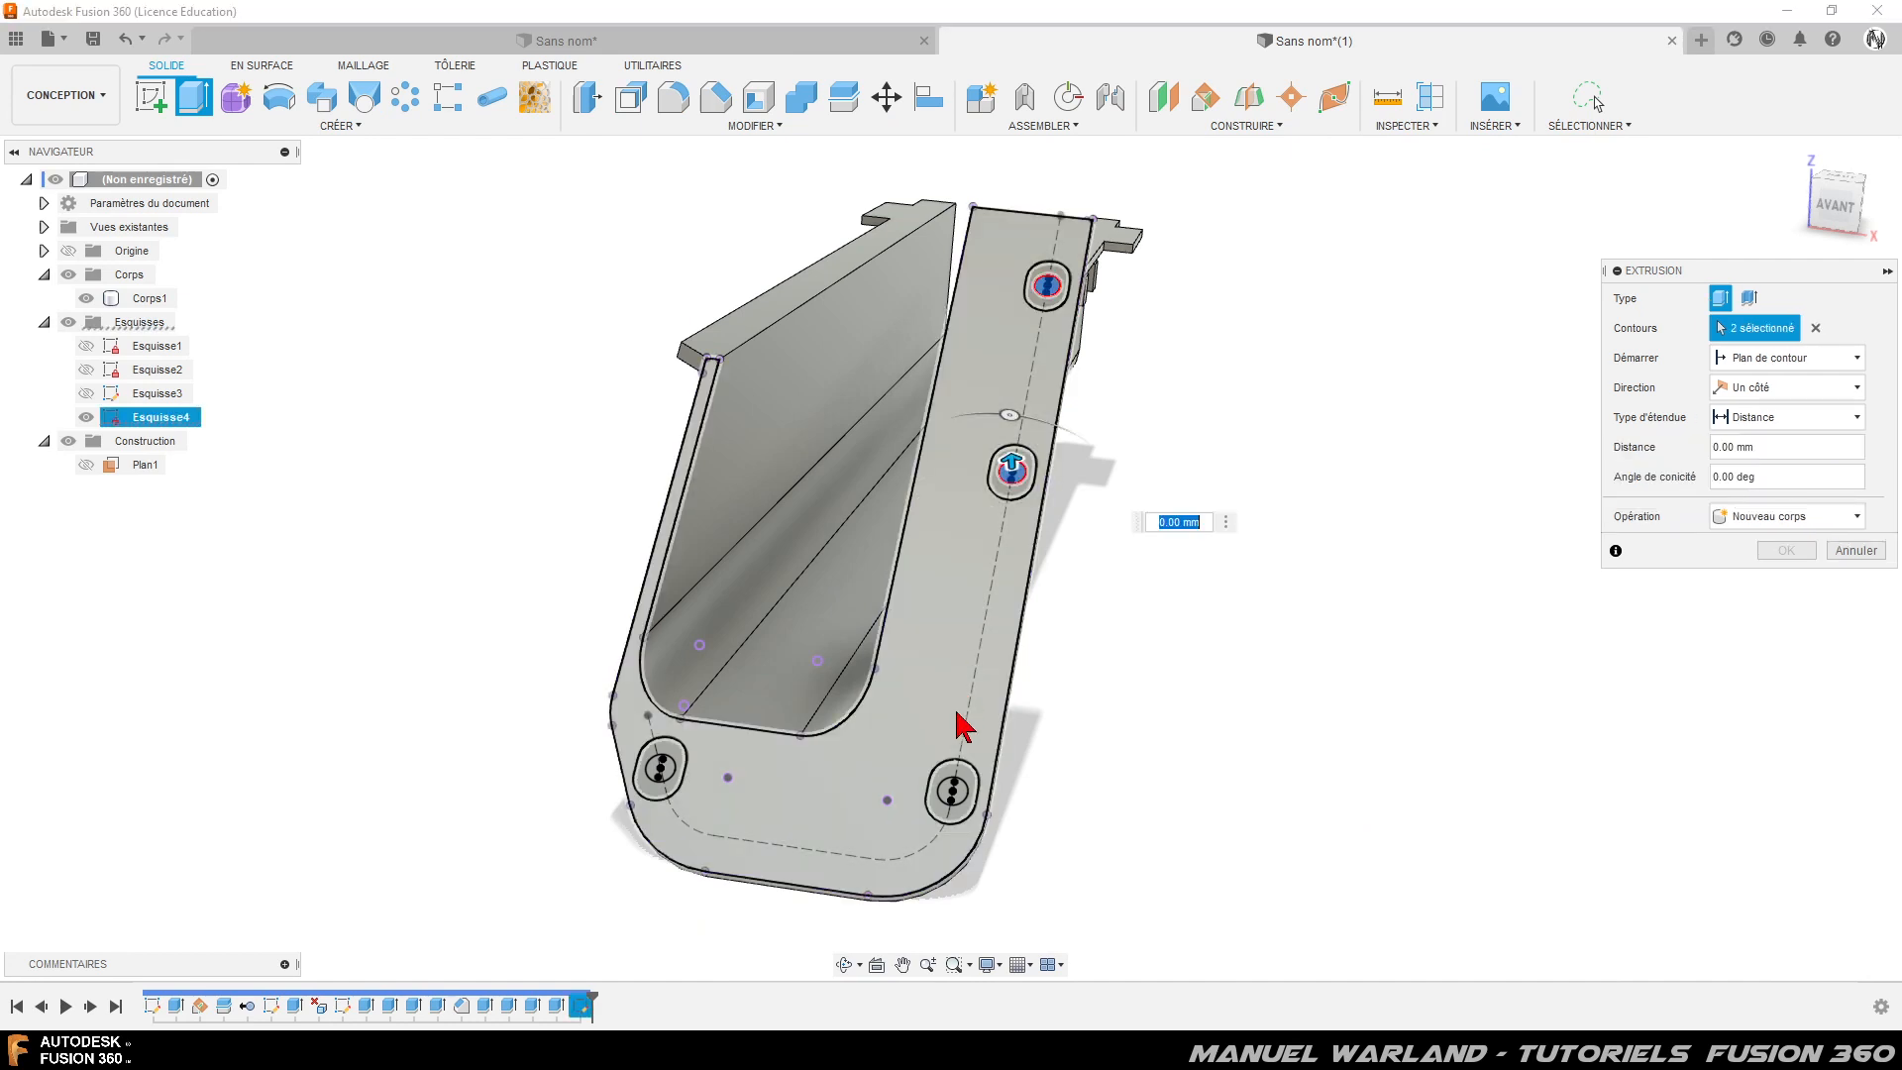
{"action": "left_click", "coordinate": [957, 789]}
{"action": "left_click", "coordinate": [660, 770]}
{"action": "middle_click_drag", "start_coordinate": [660, 770], "coordinate": [1342, 743], "text": "shift"}
{"action": "scroll", "coordinate": [1288, 713], "scroll_direction": "down", "scroll_amount": 5}
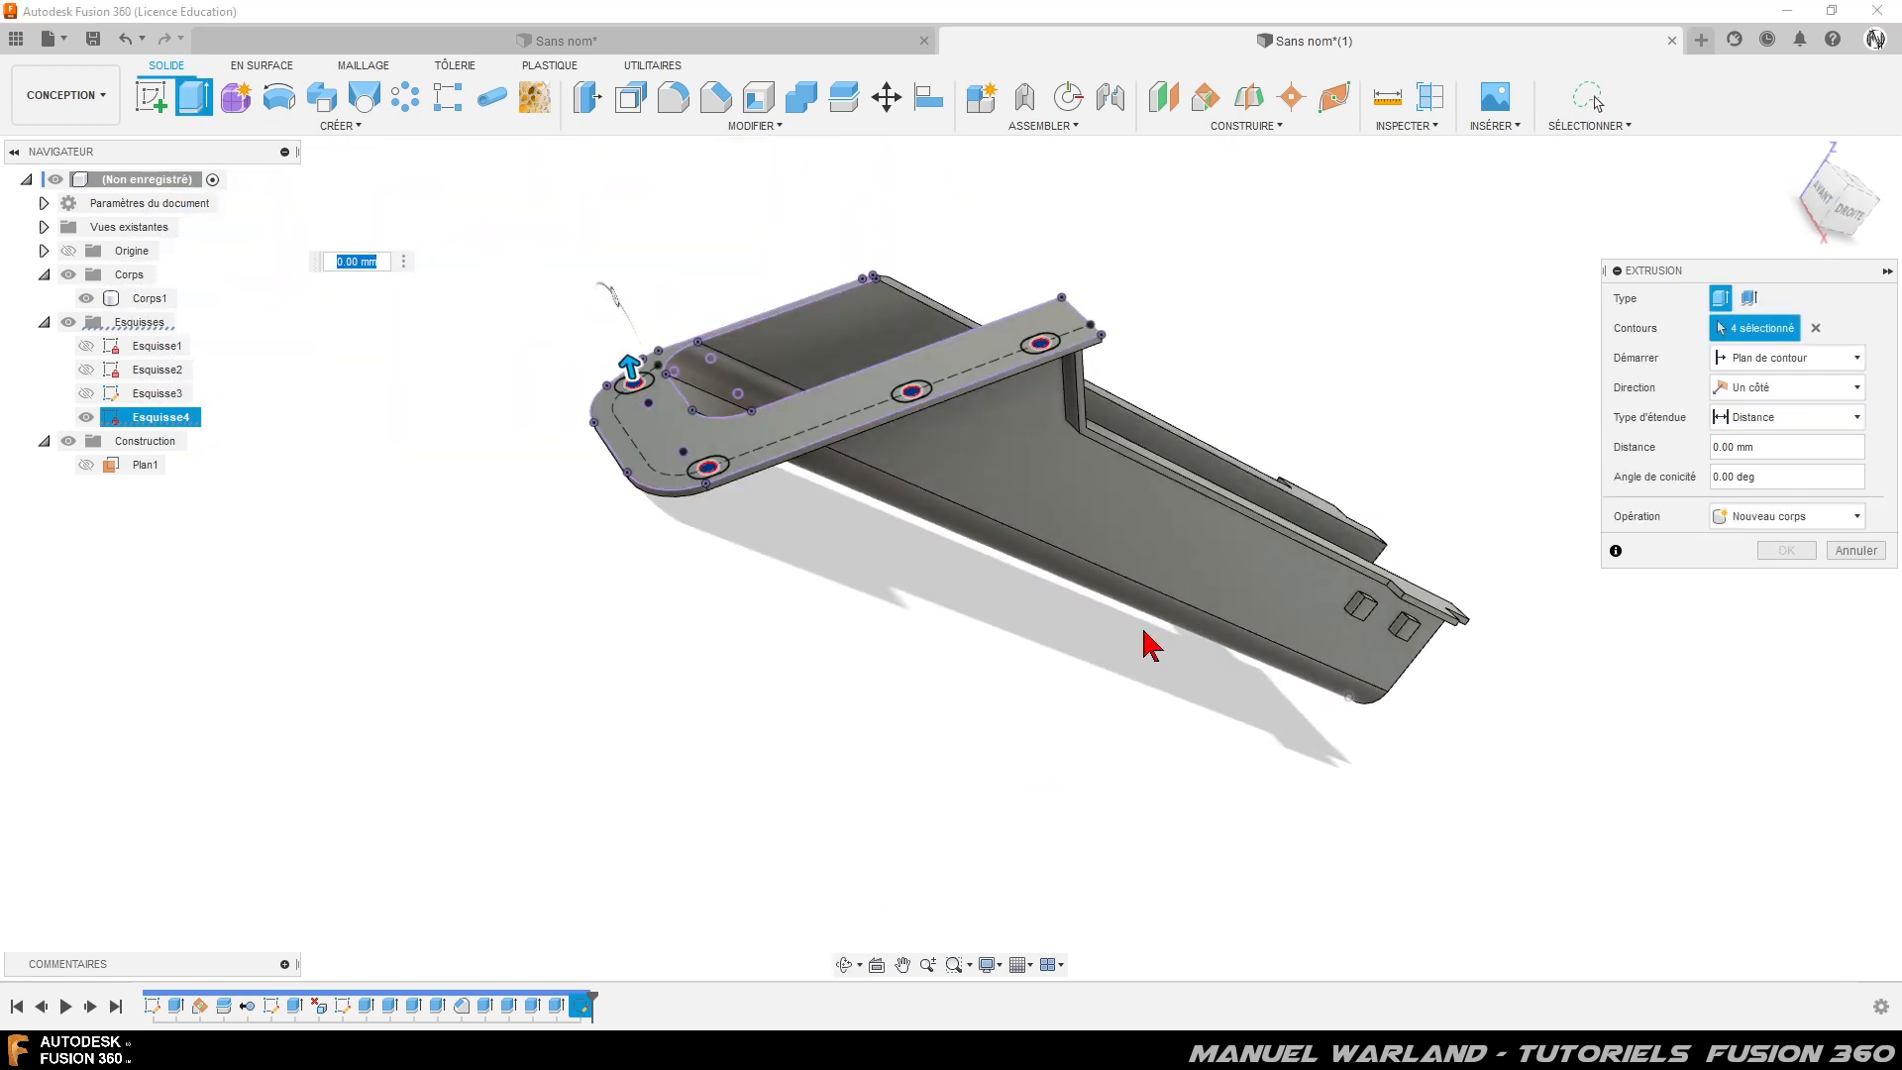
{"action": "left_click_drag", "start_coordinate": [637, 404], "coordinate": [649, 419]}
{"action": "middle_click_drag", "start_coordinate": [845, 640], "coordinate": [799, 671], "text": "shift"}
{"action": "left_click", "coordinate": [1808, 591]}
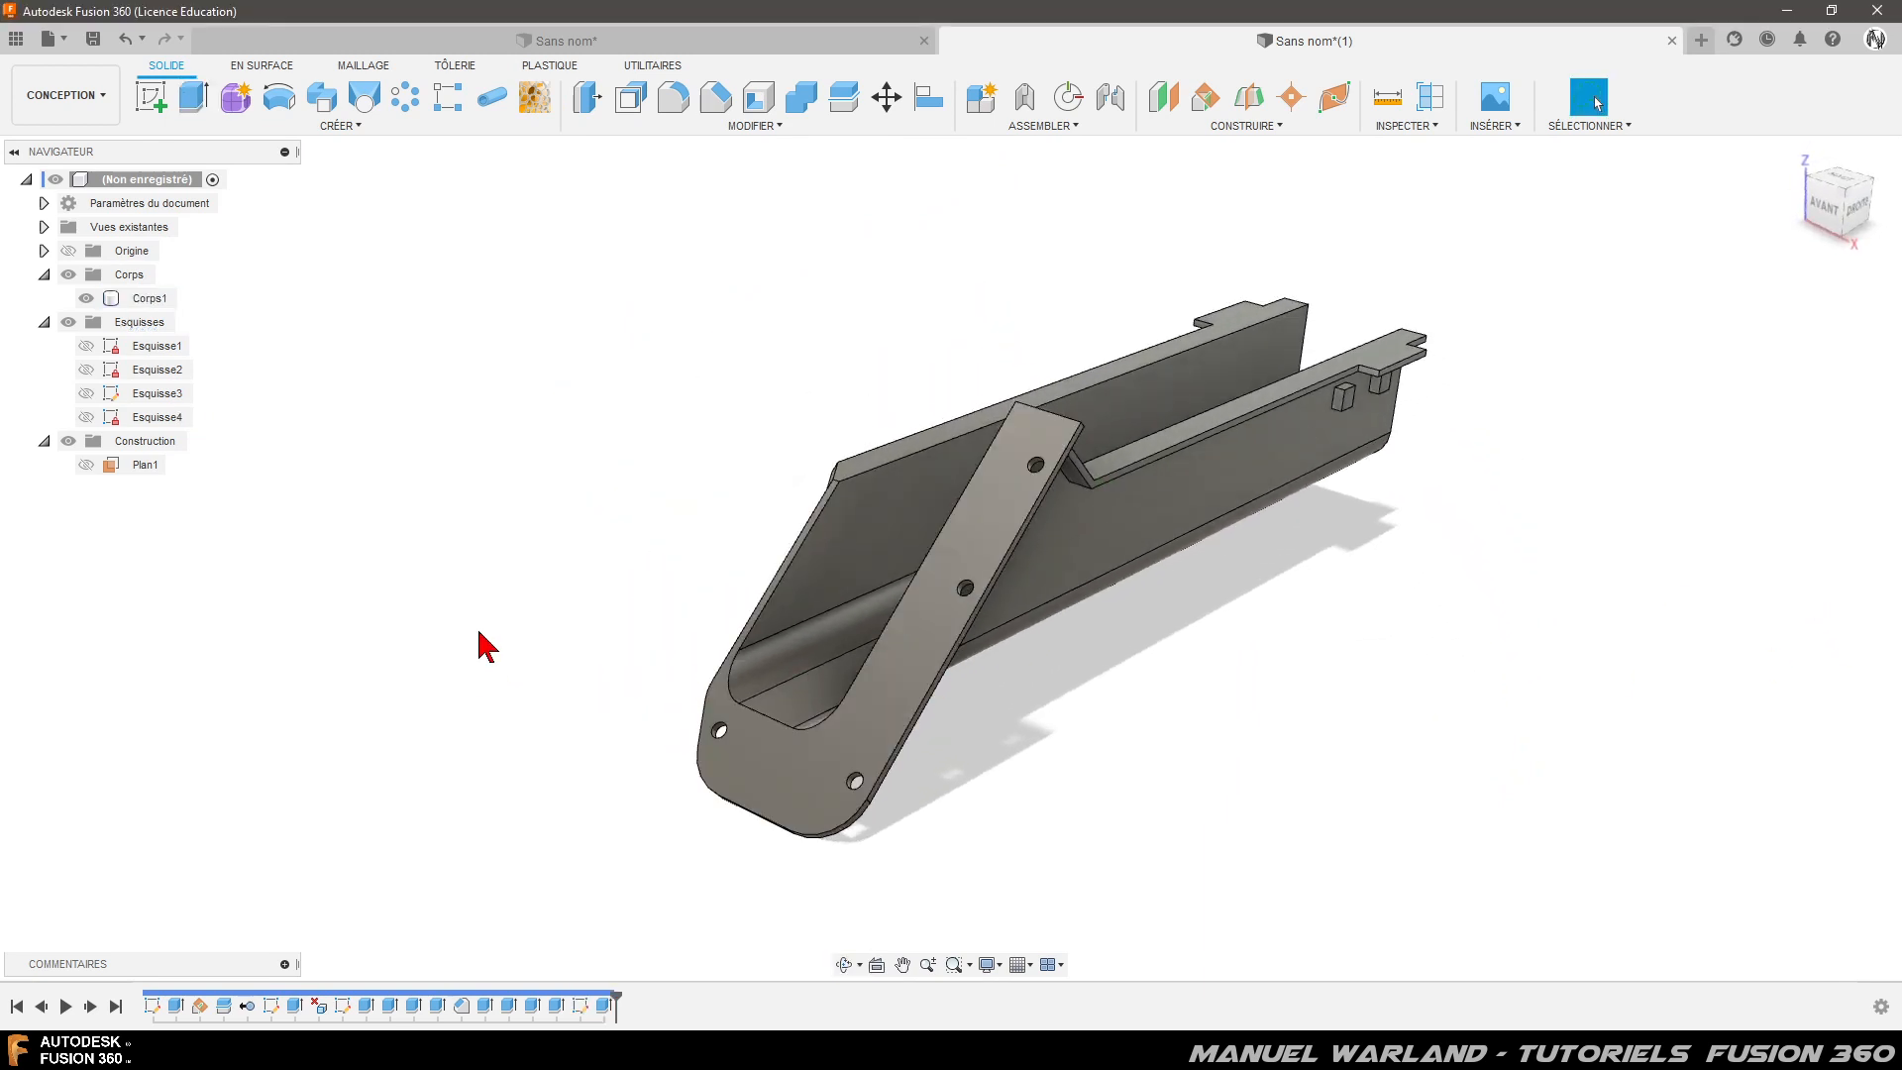
- From the redisplayed Esquisse4, cut the four slot-shaped rings around the holes 1 mm deep into the flange and hide the sketch
{"action": "left_click", "coordinate": [84, 418]}
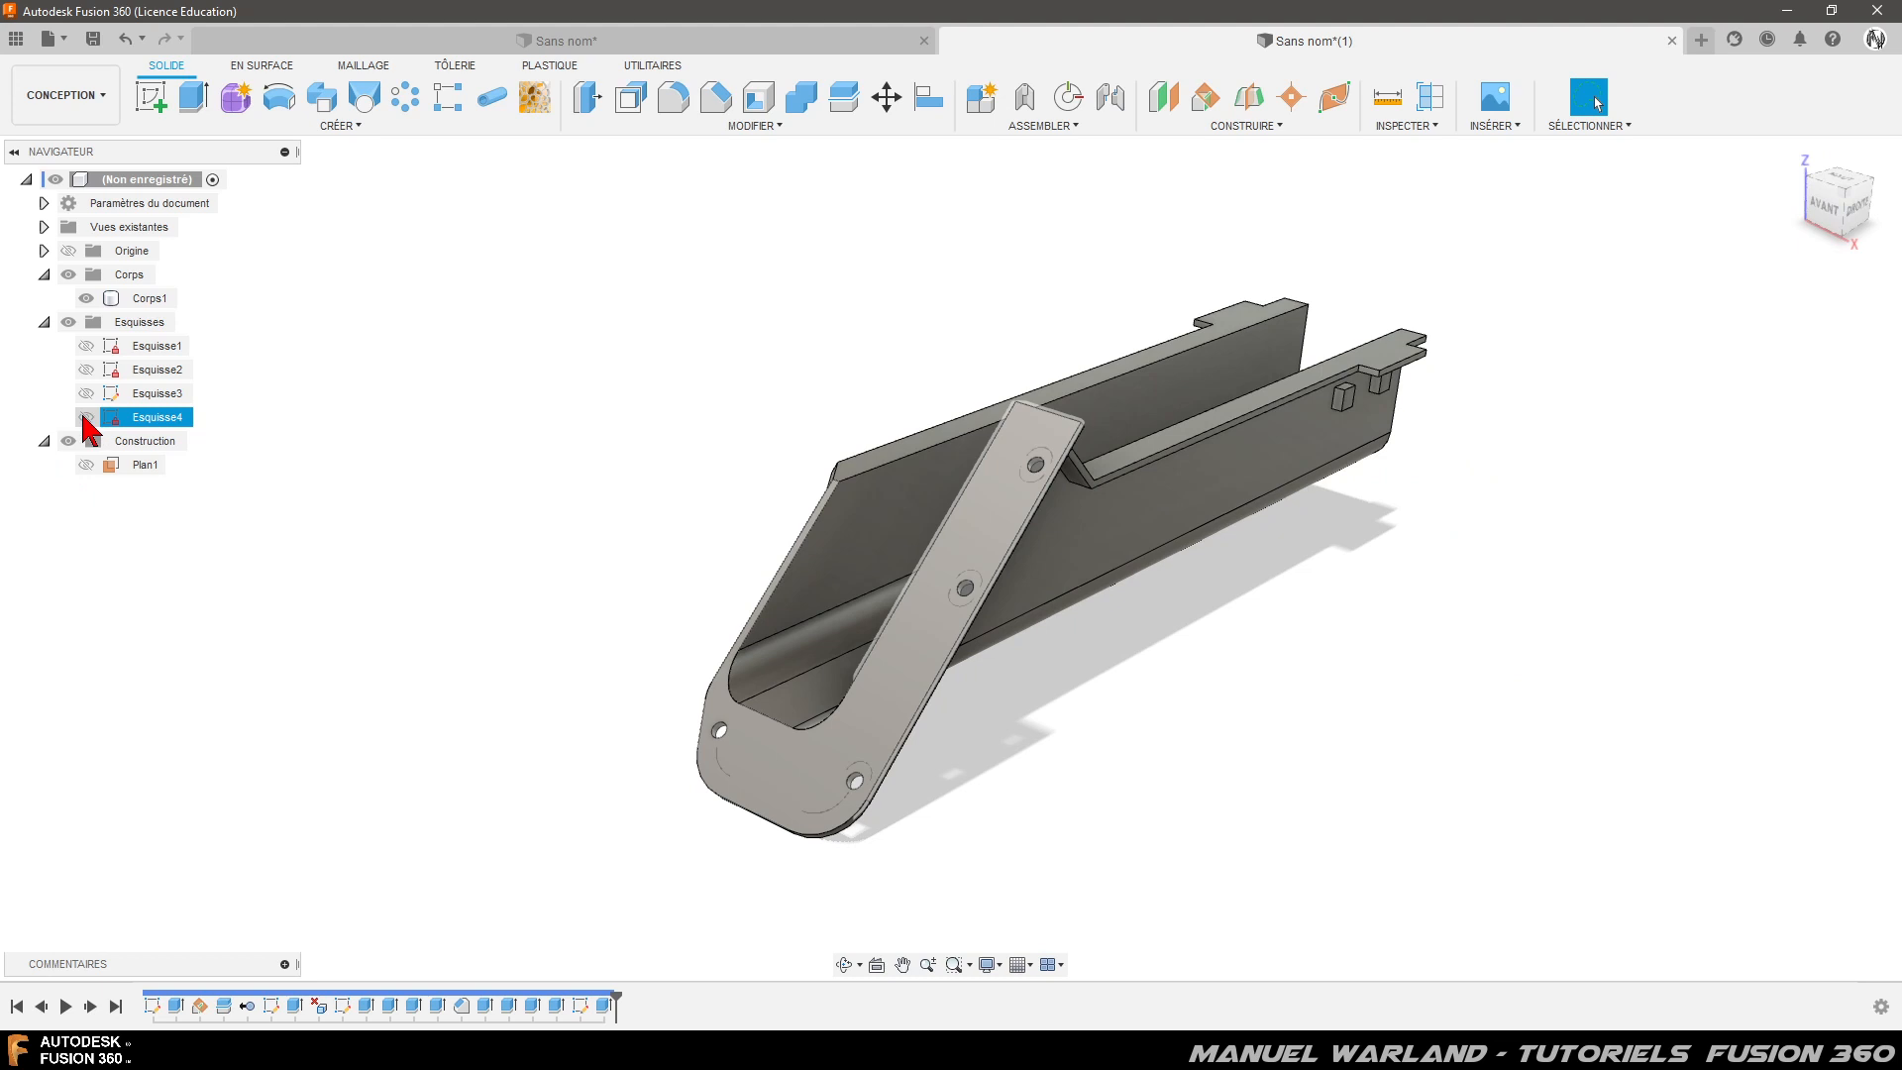
{"action": "left_click", "coordinate": [87, 417]}
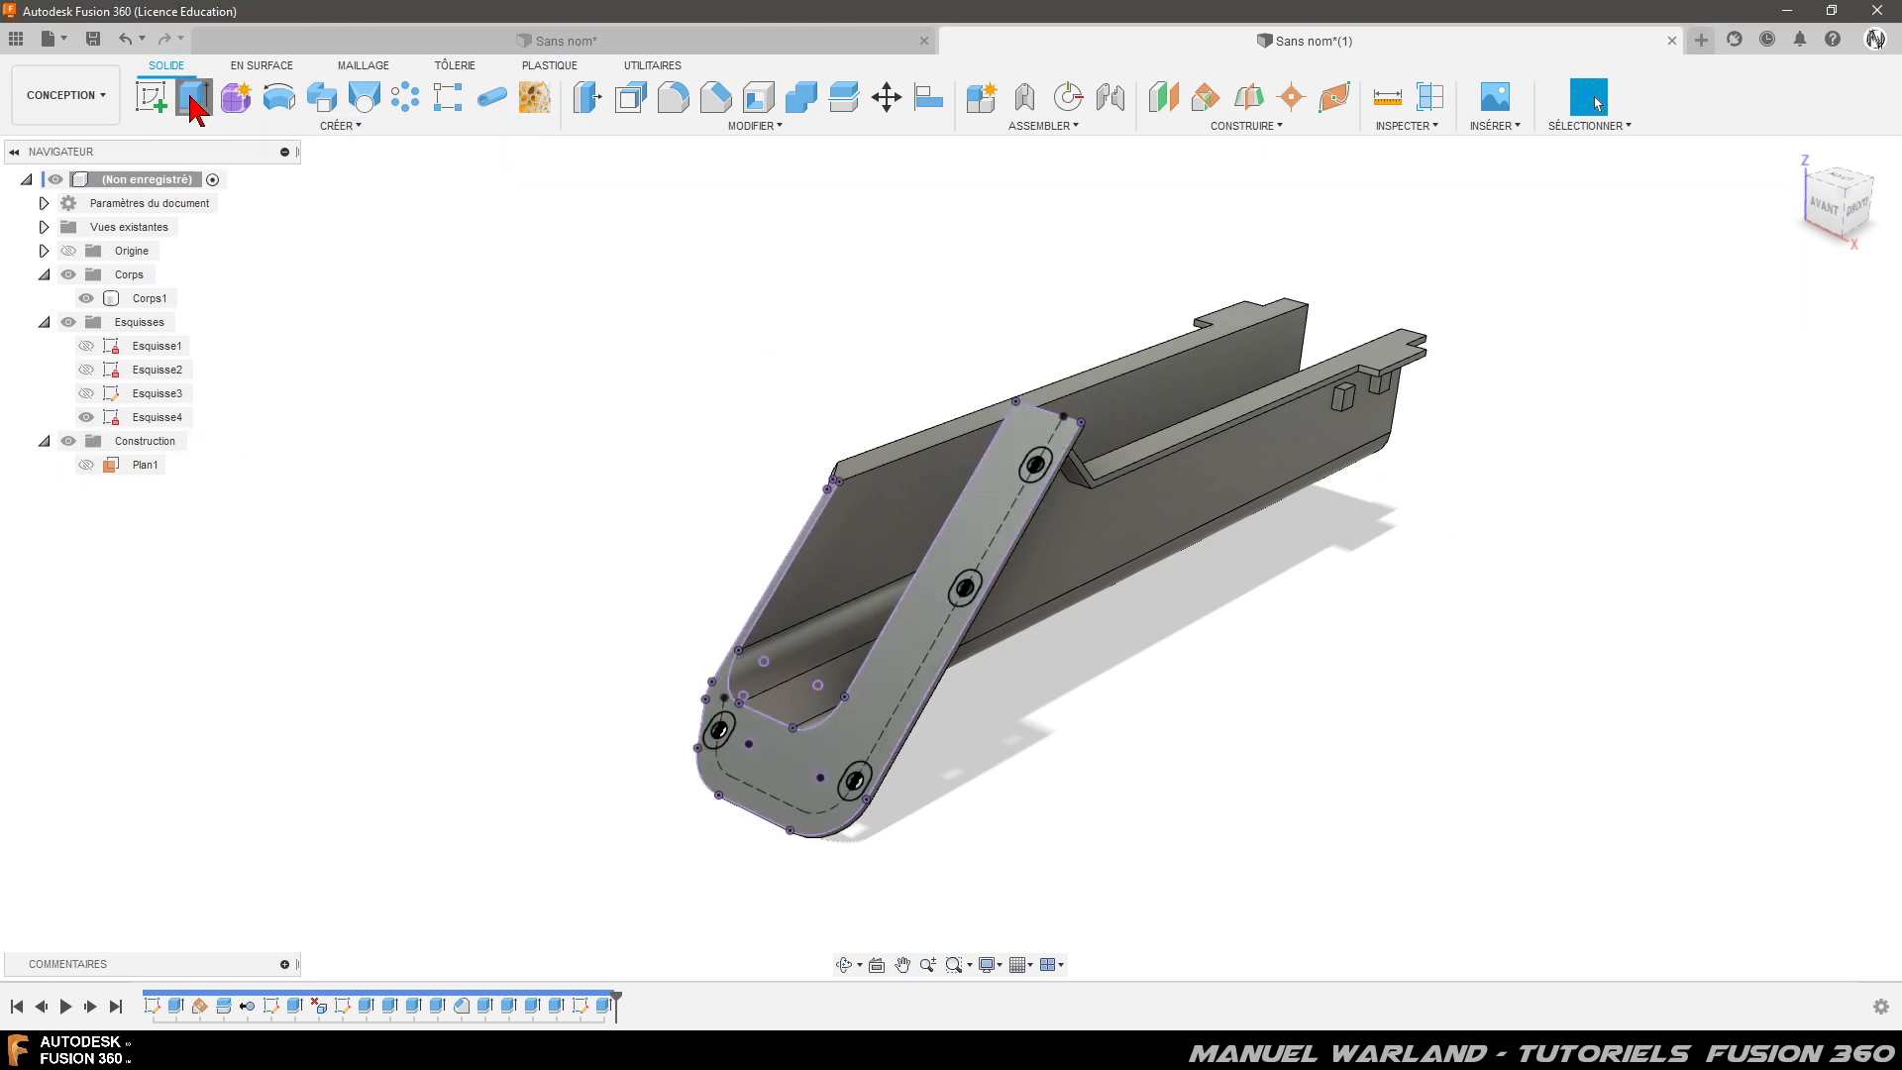
{"action": "left_click", "coordinate": [195, 103]}
{"action": "scroll", "coordinate": [1079, 459], "scroll_direction": "up", "scroll_amount": 3}
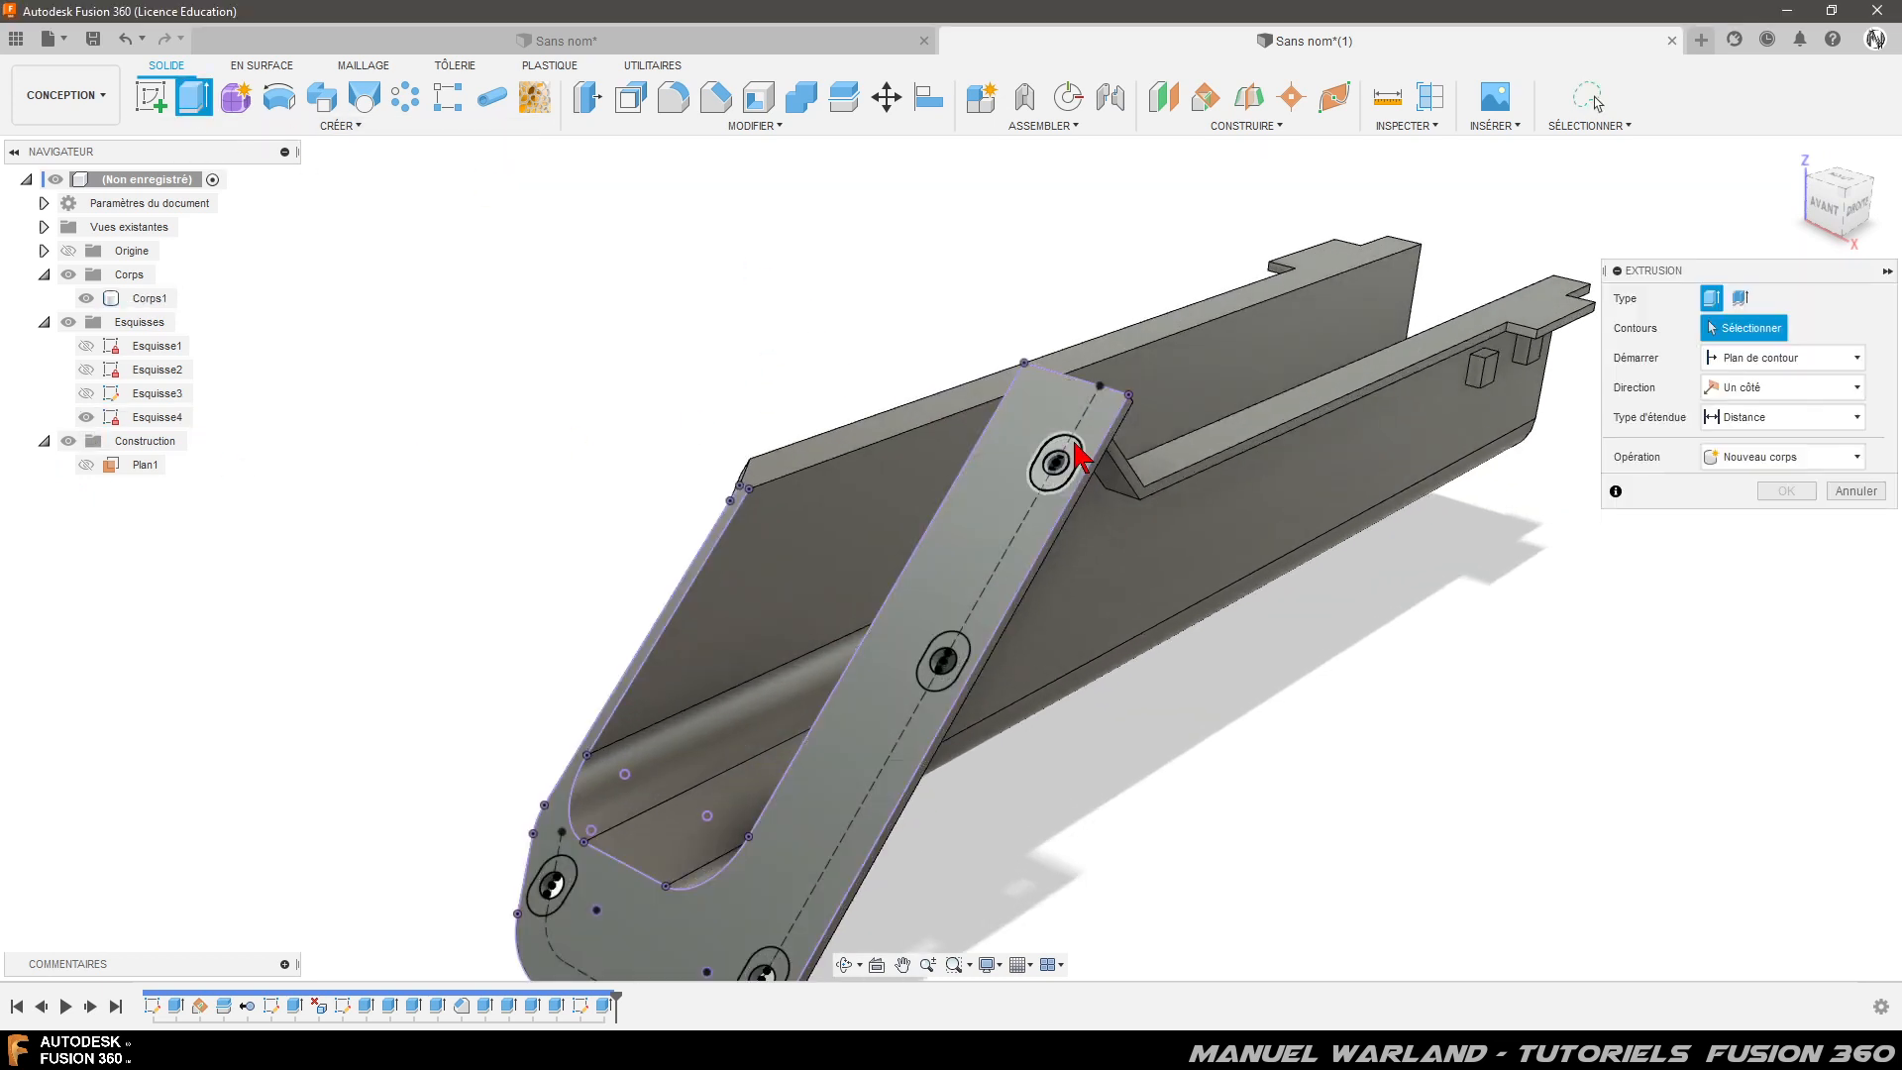
{"action": "left_click", "coordinate": [1075, 446]}
{"action": "left_click", "coordinate": [965, 654]}
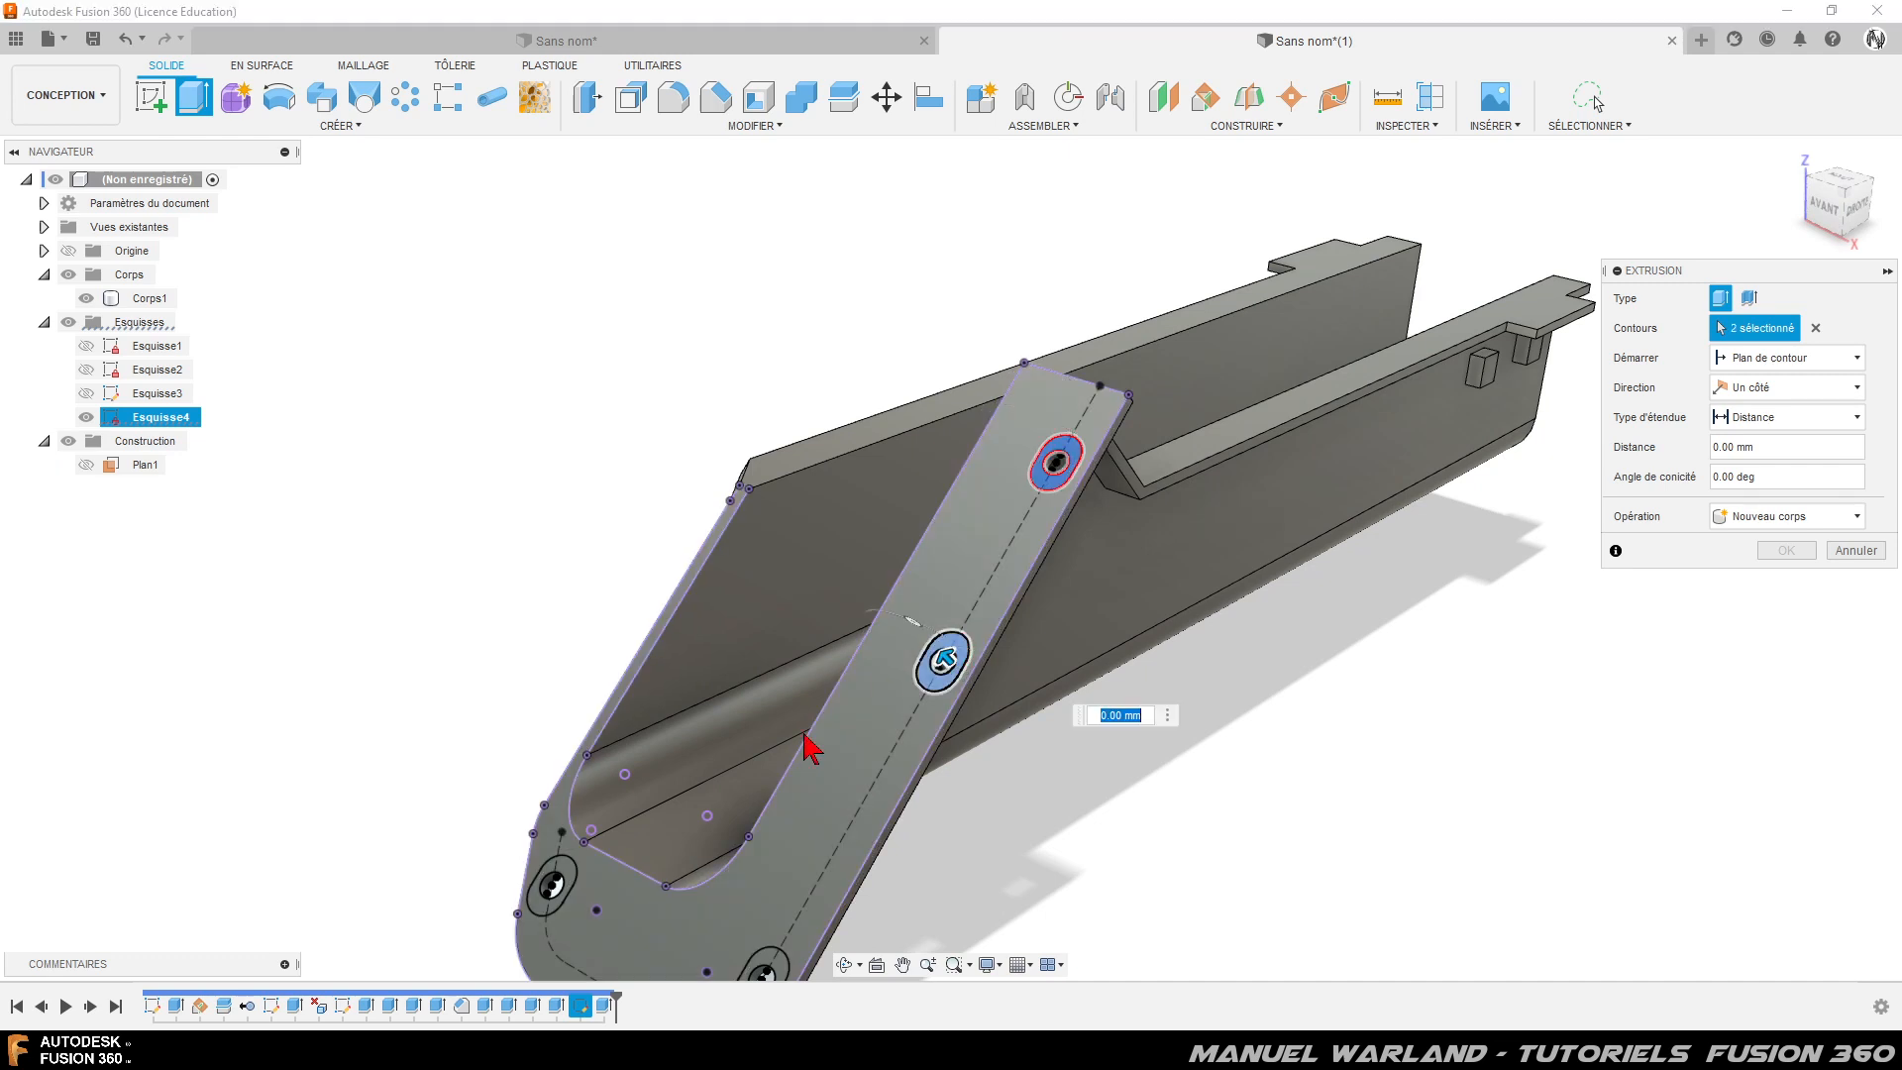
{"action": "left_click", "coordinate": [773, 971]}
{"action": "left_click", "coordinate": [565, 879]}
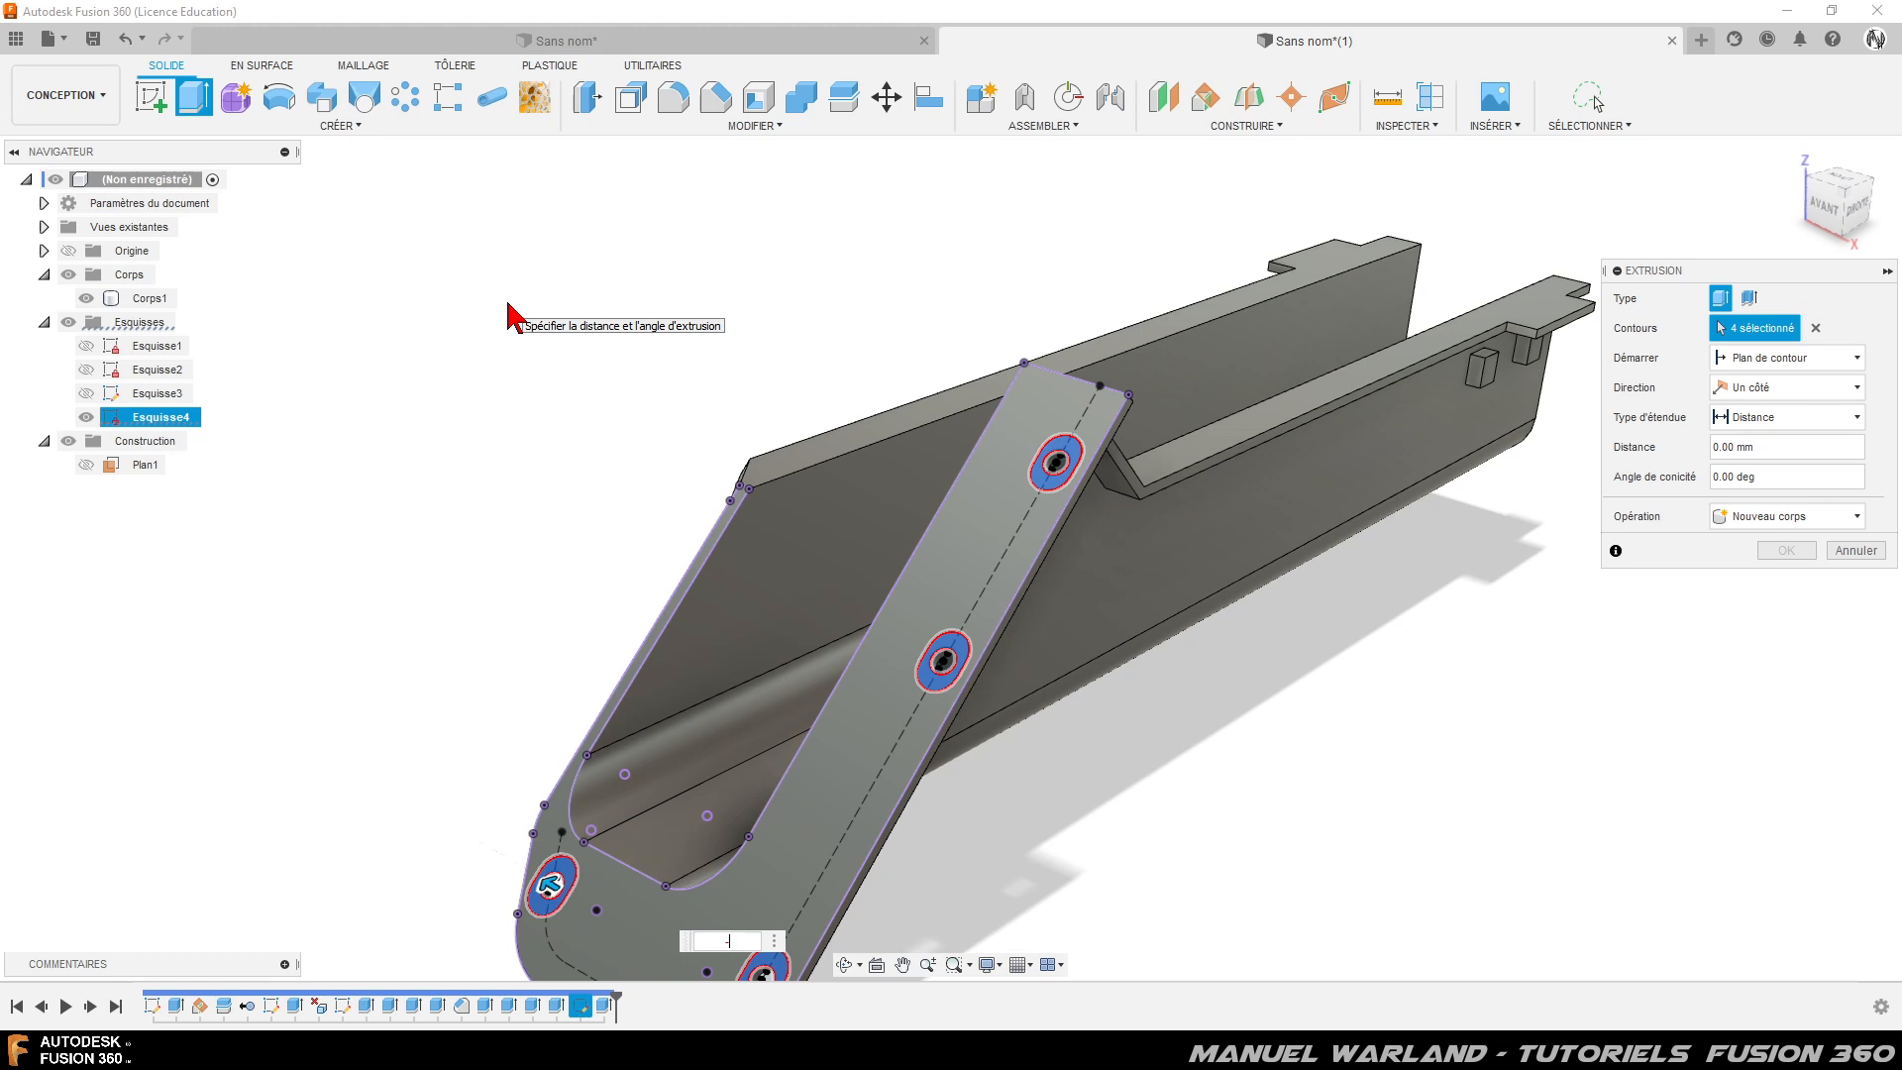
{"action": "key", "text": "Return"}
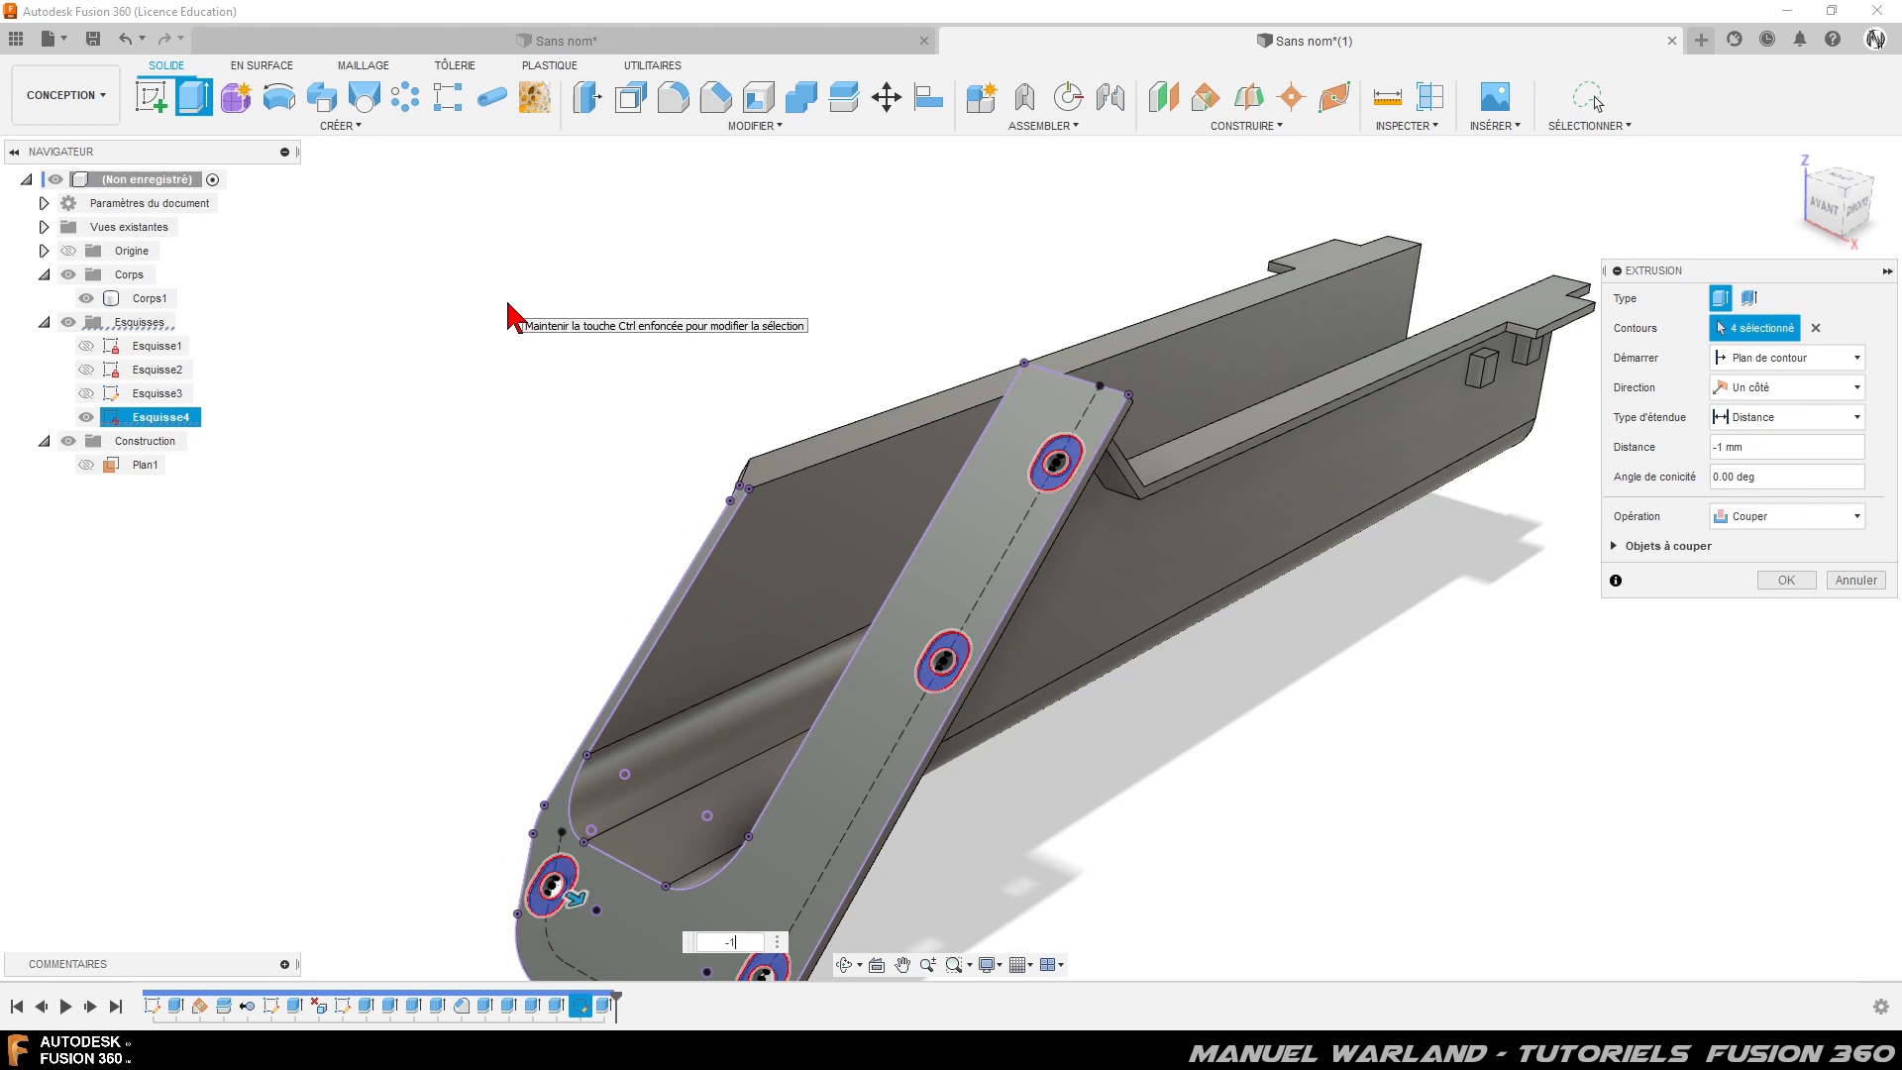
{"action": "key", "text": "Return"}
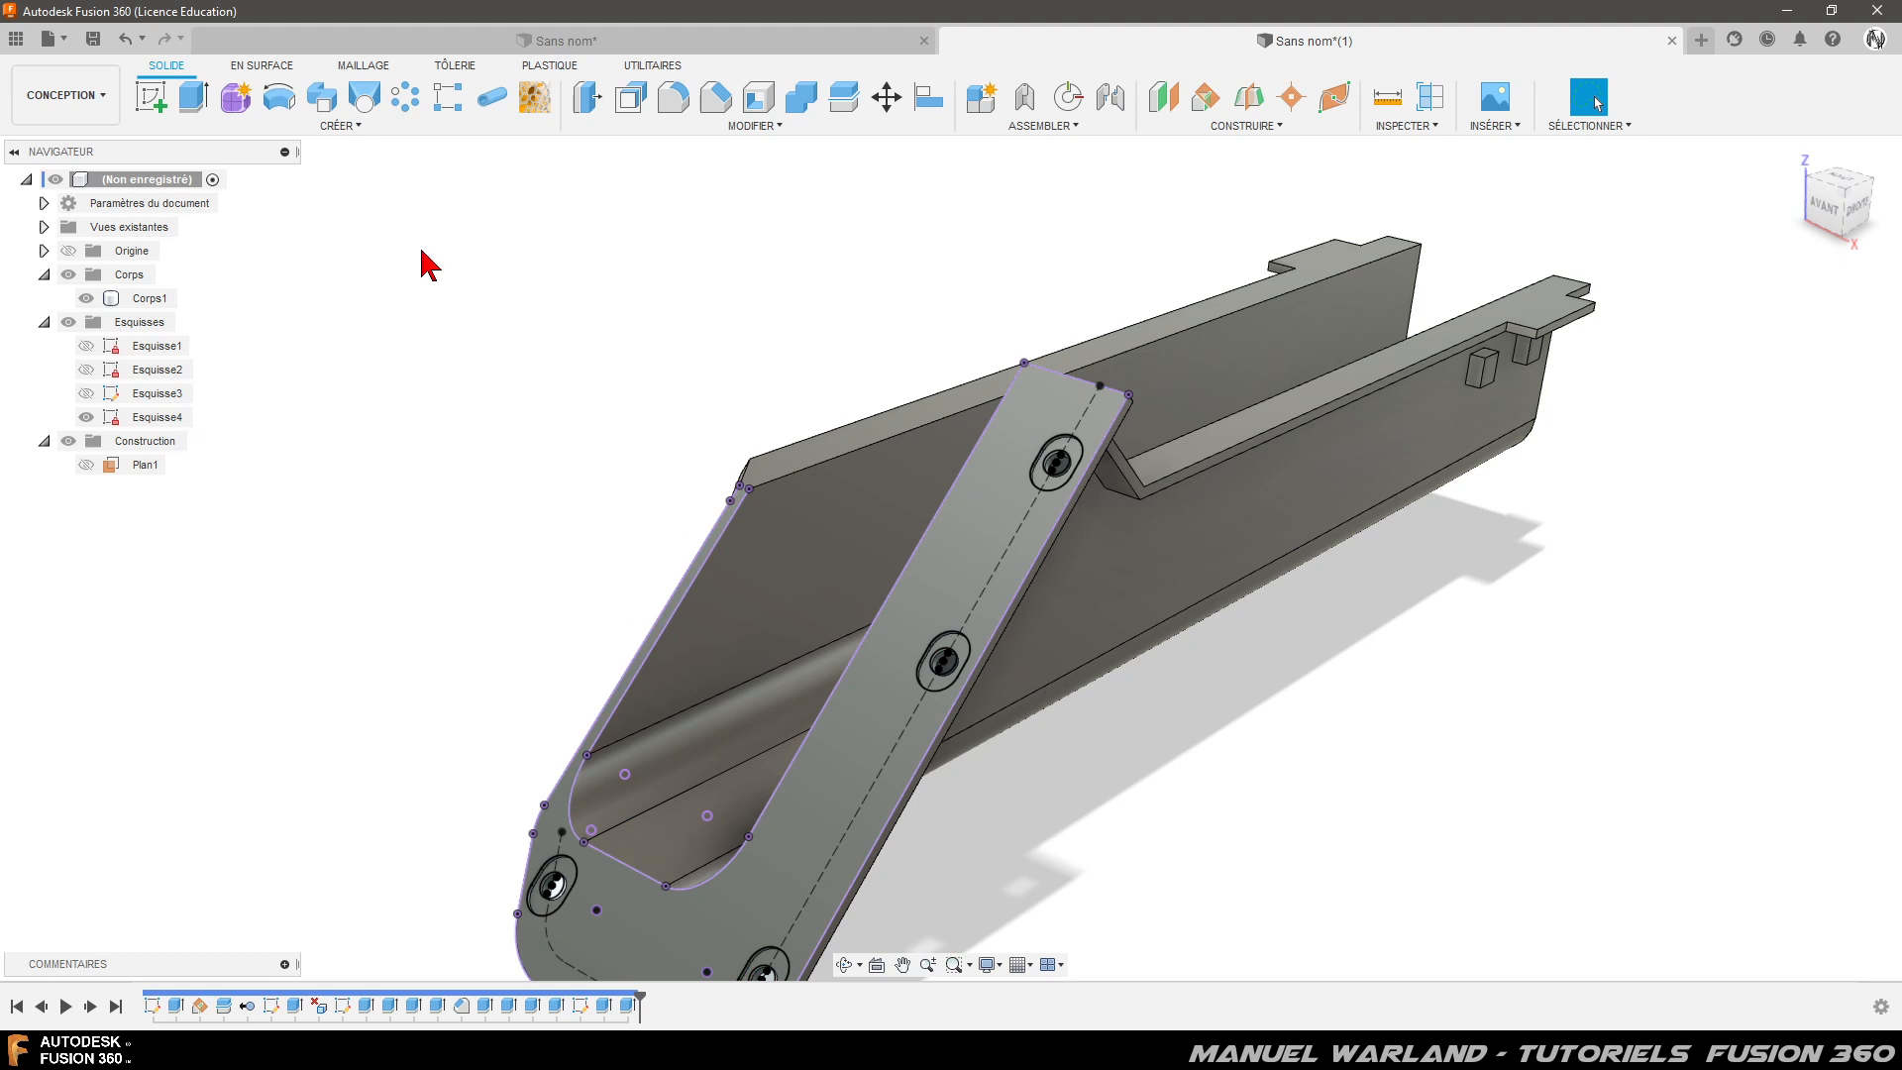
{"action": "left_click", "coordinate": [87, 417]}
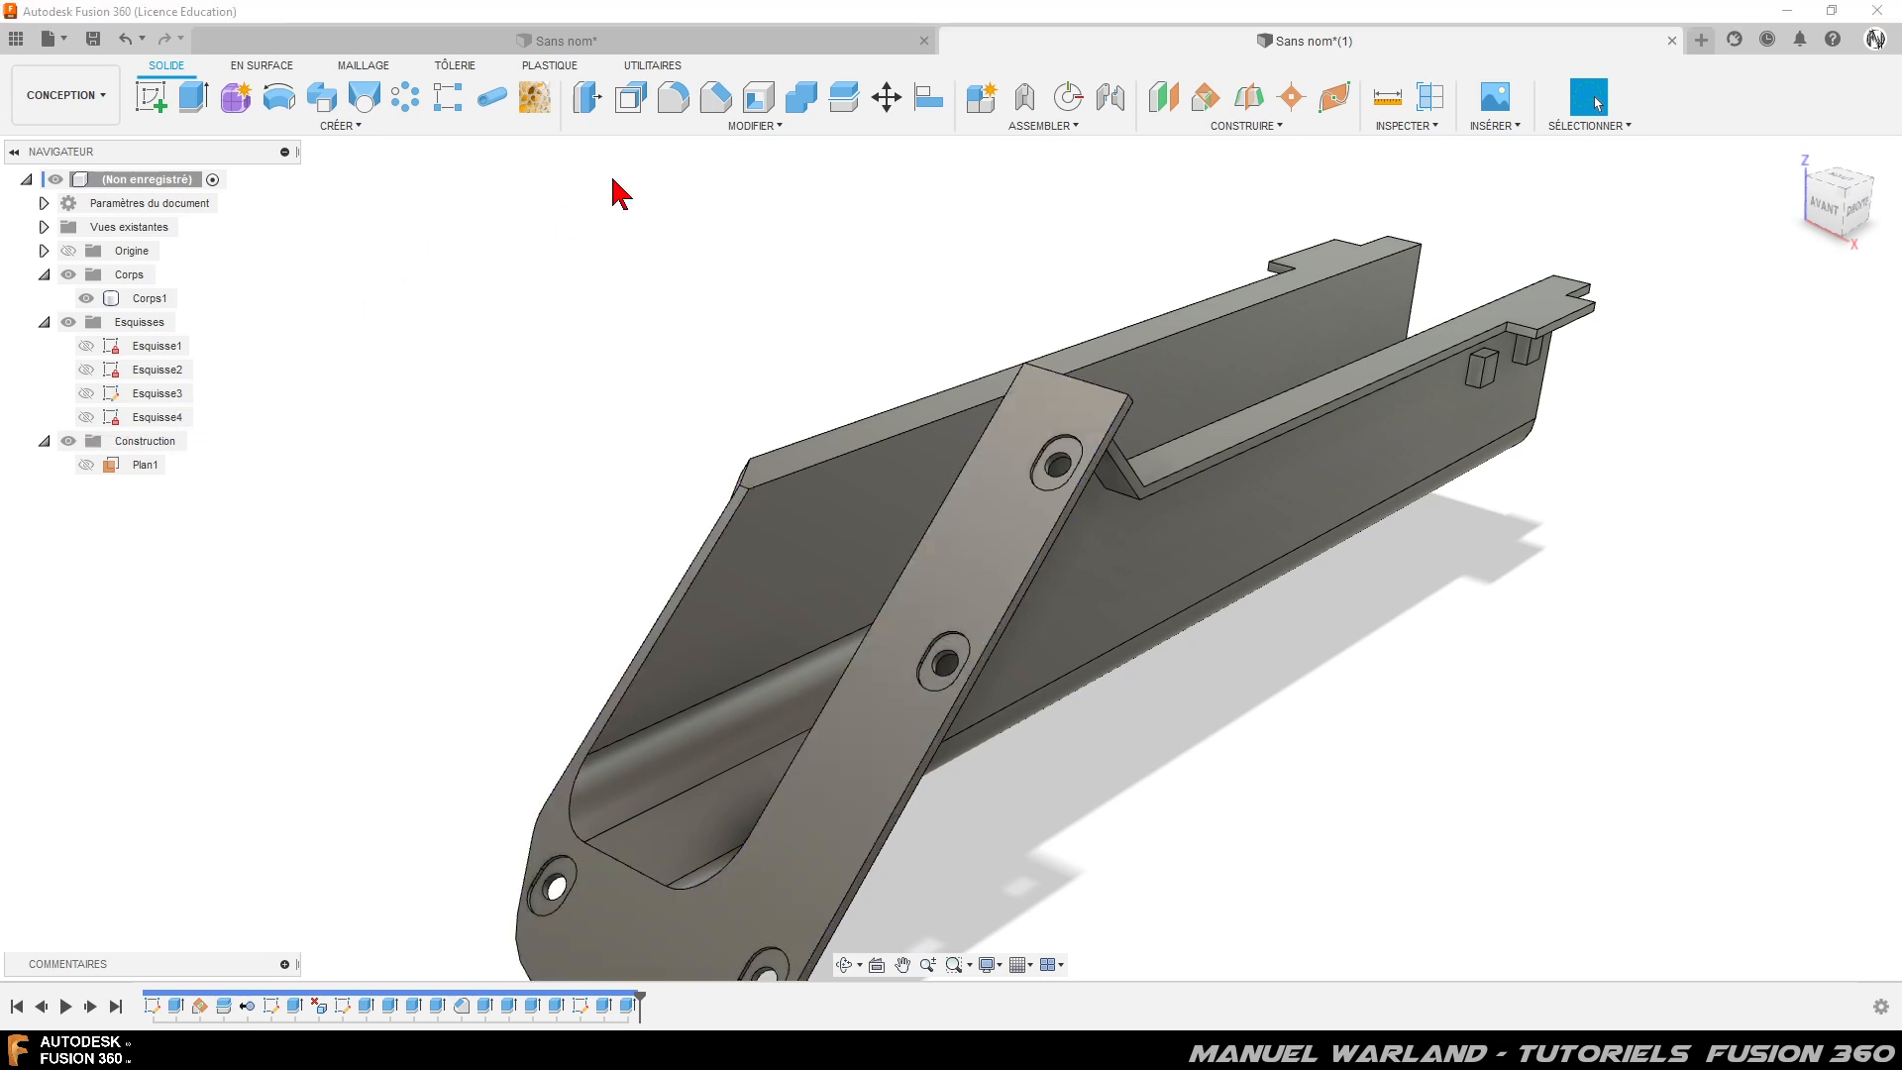
- Start a 0.5 mm constant-radius fillet on the floor faces of the four slot-shaped recesses in the end flange
{"action": "scroll", "coordinate": [618, 194], "scroll_direction": "down", "scroll_amount": 1}
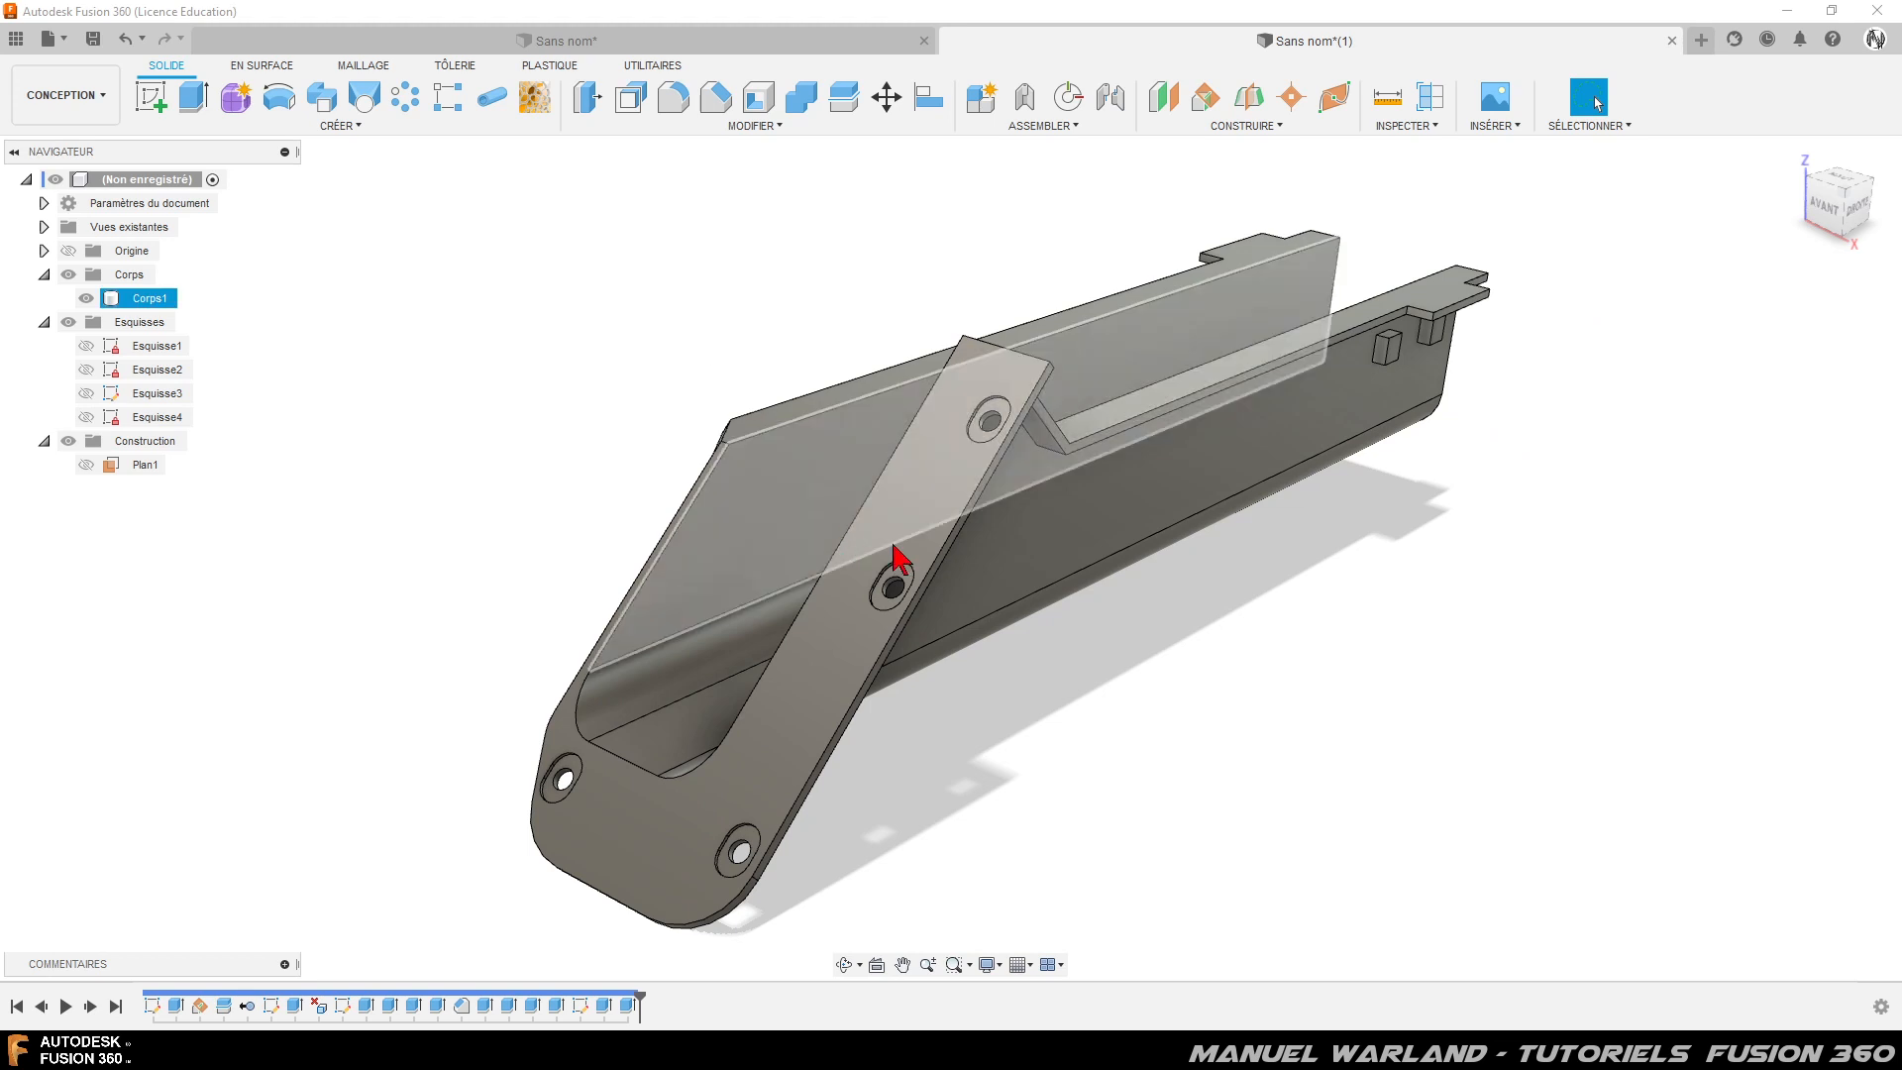
{"action": "middle_click_drag", "start_coordinate": [1168, 764], "coordinate": [1016, 728], "text": "shift"}
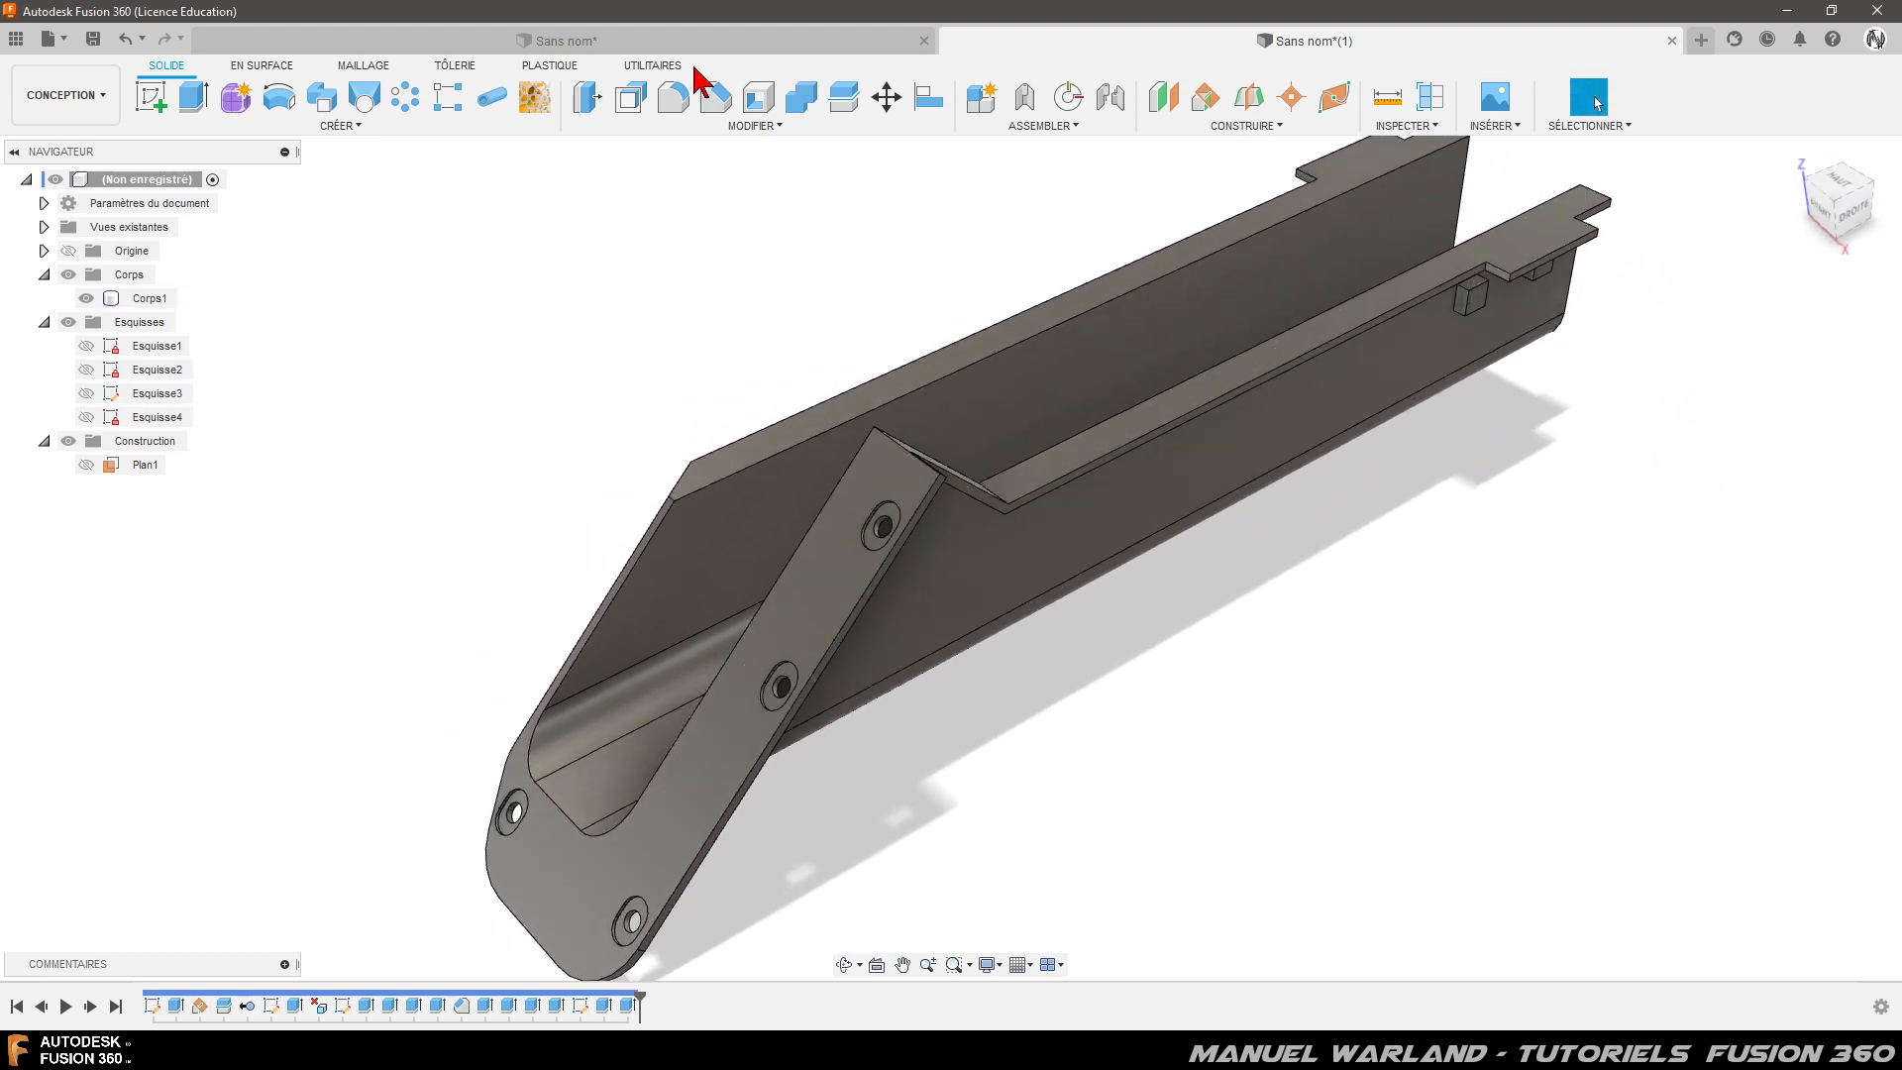
{"action": "left_click", "coordinate": [677, 99]}
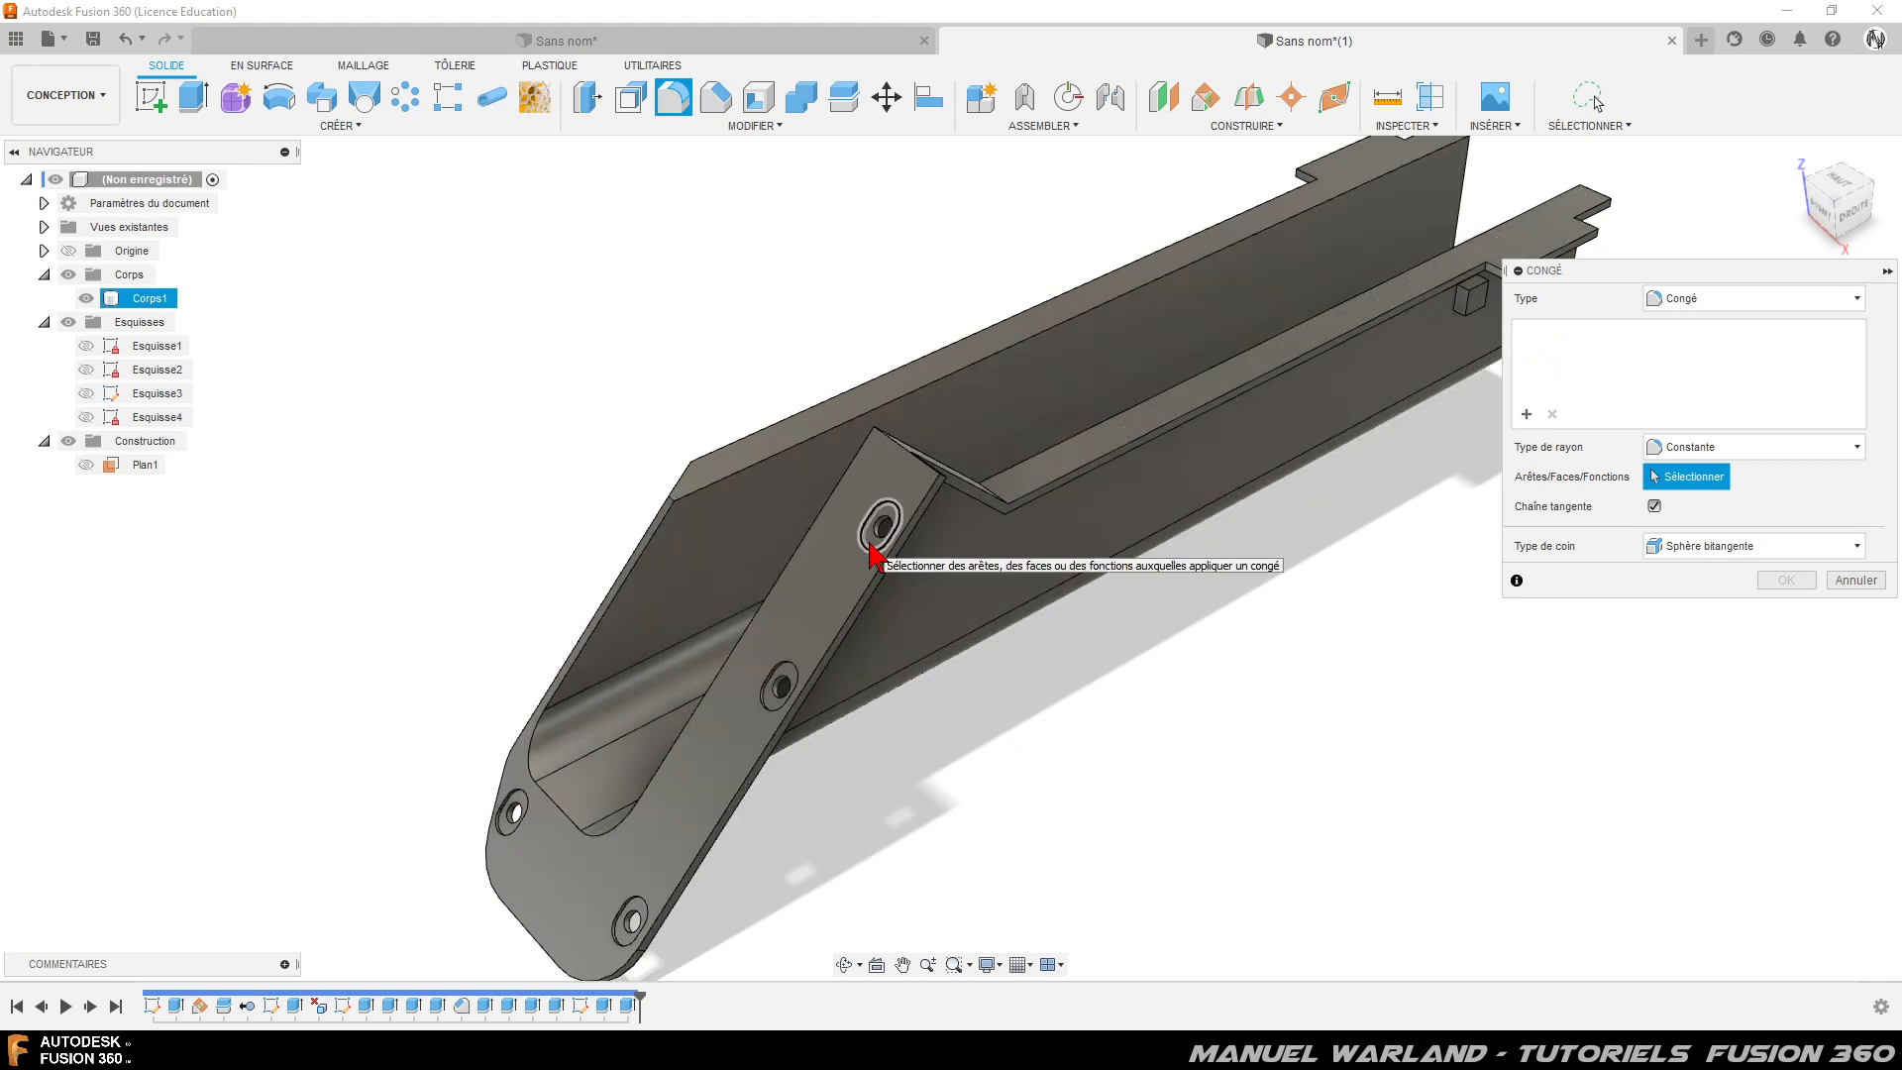
{"action": "scroll", "coordinate": [876, 539], "scroll_direction": "up", "scroll_amount": 3}
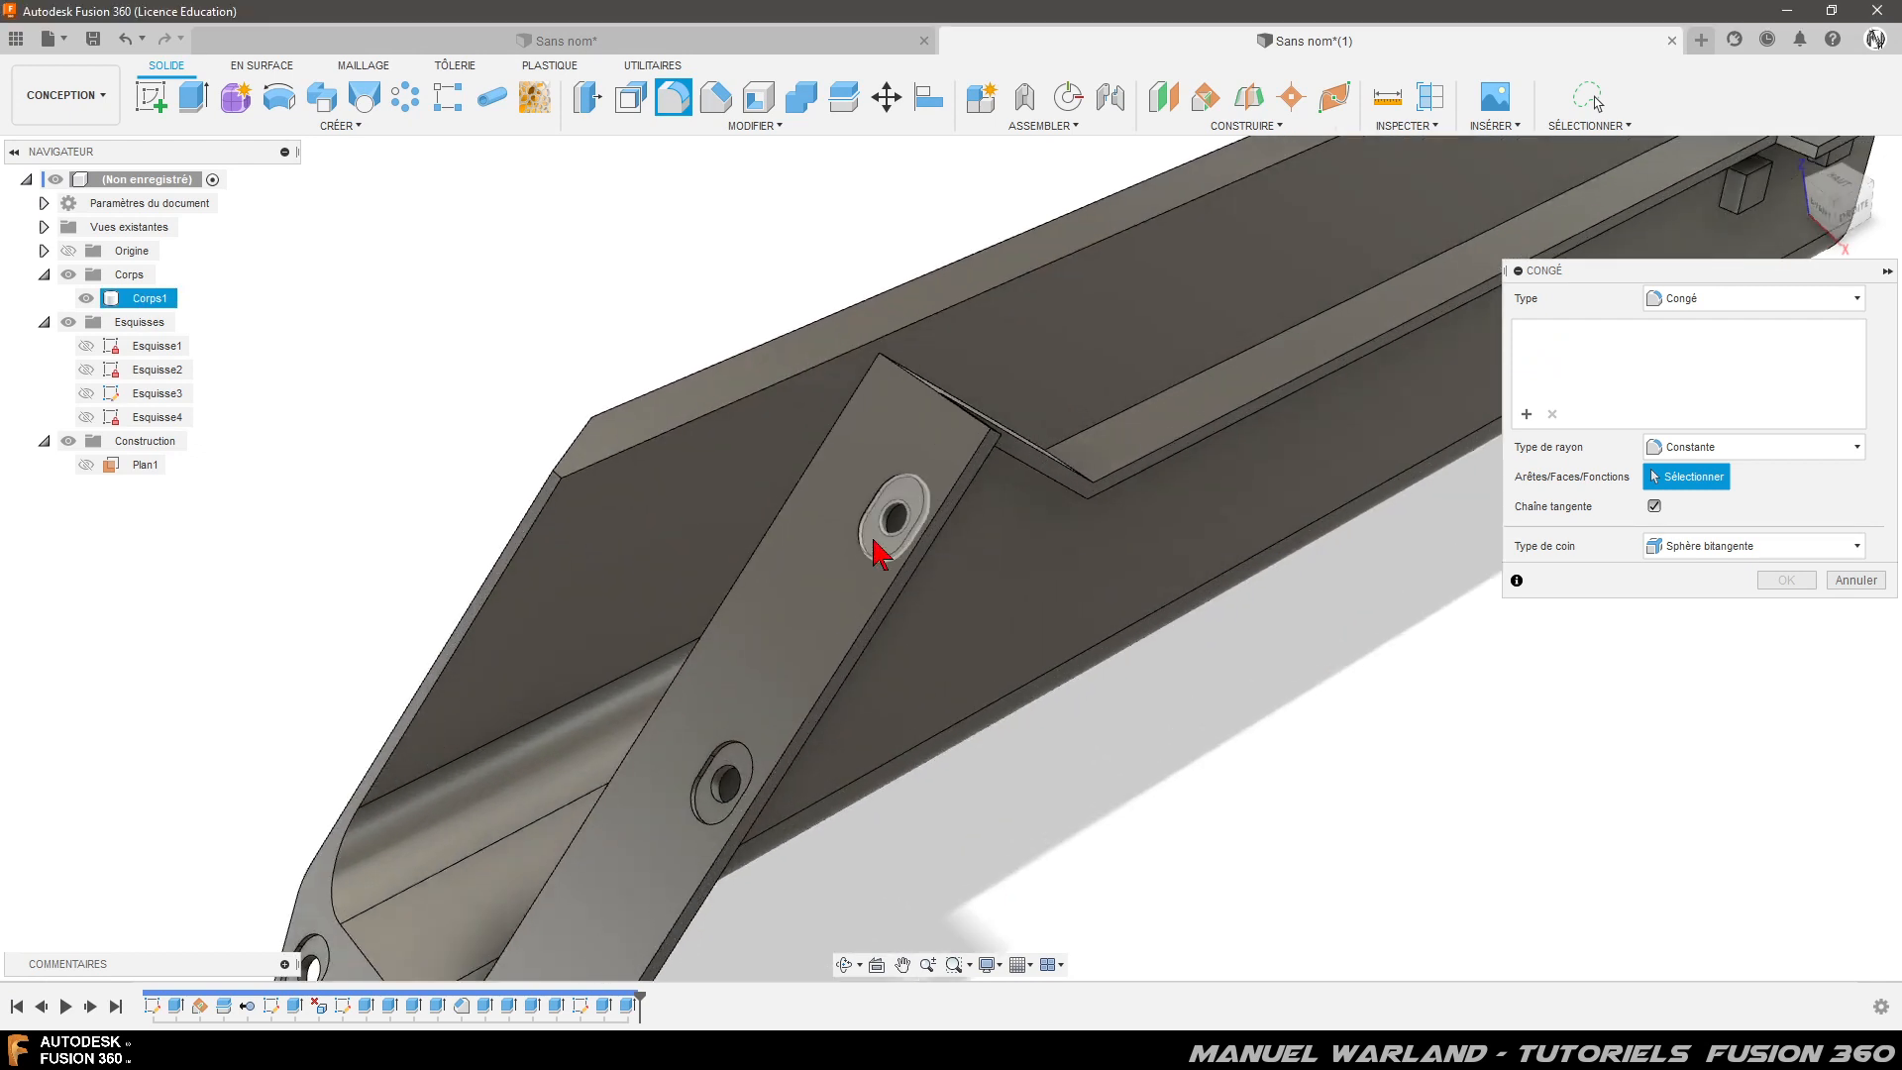
{"action": "left_click", "coordinate": [875, 537]}
{"action": "left_click", "coordinate": [745, 768]}
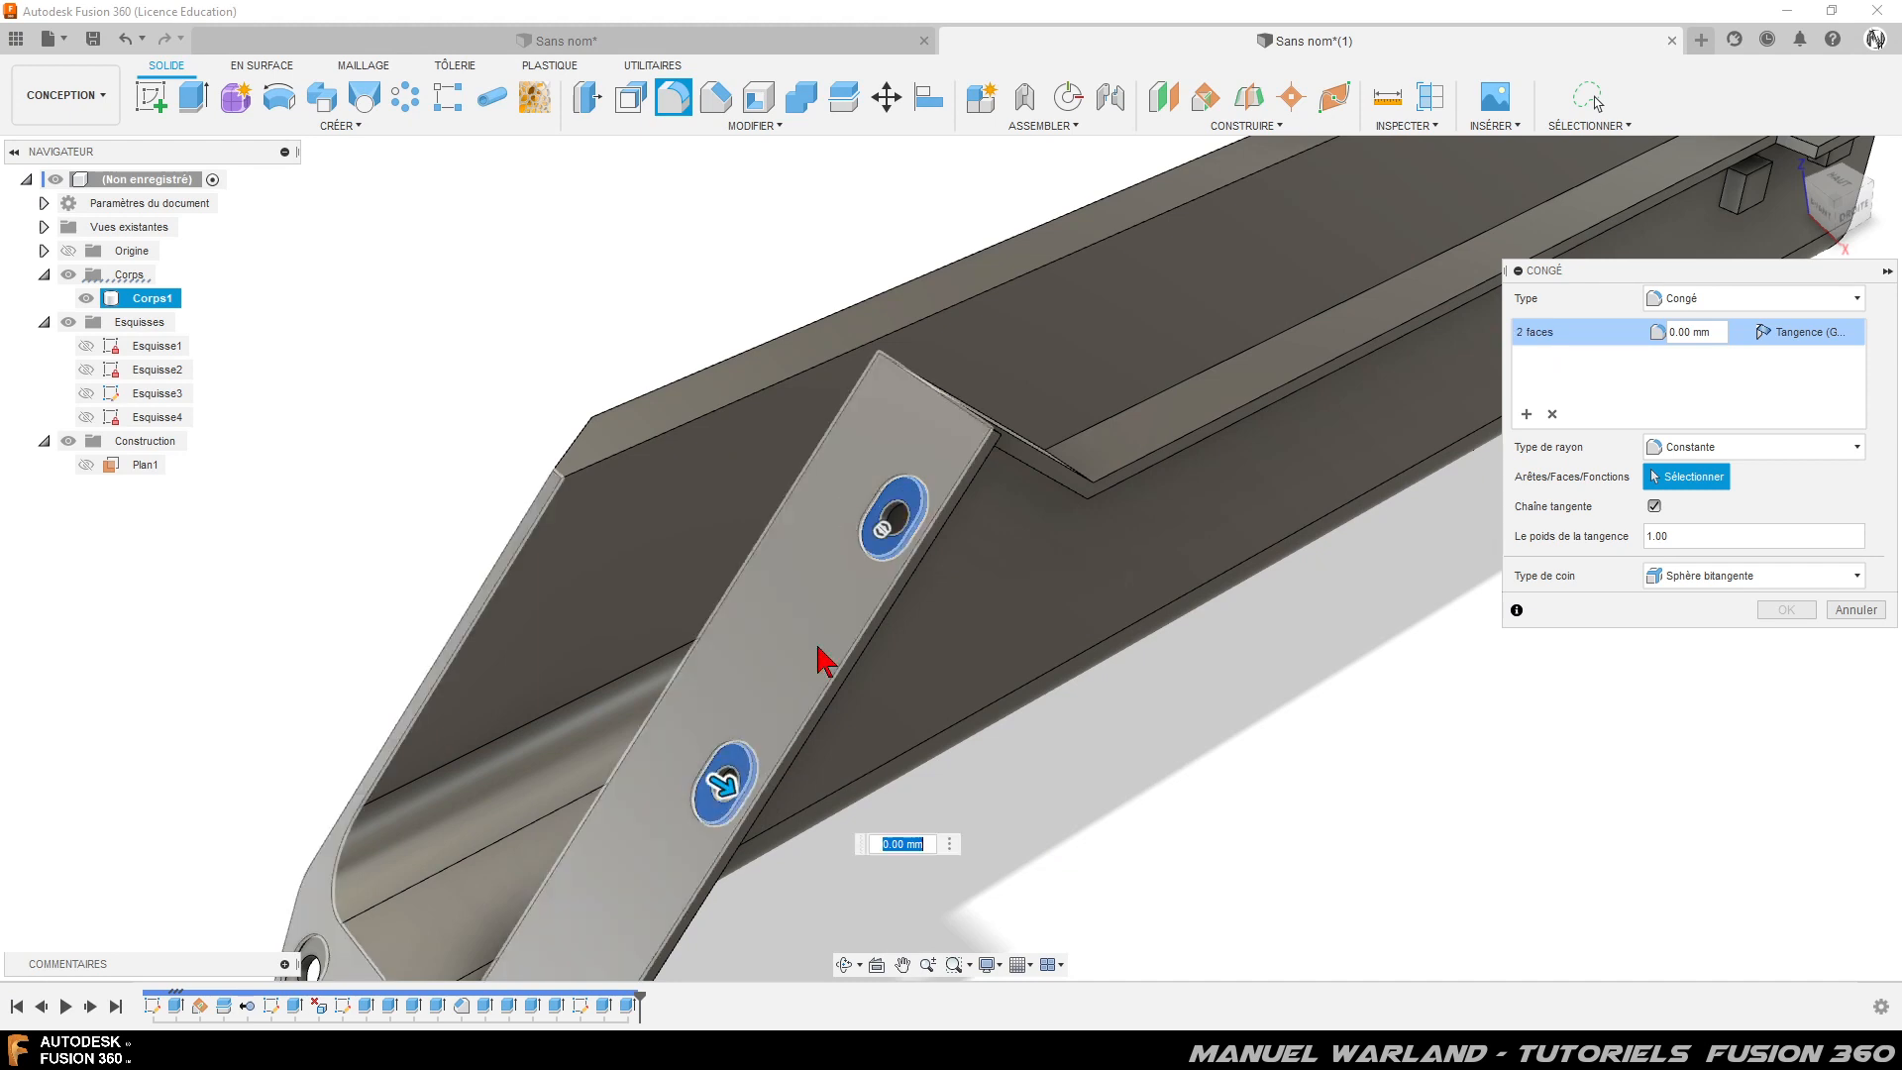
{"action": "scroll", "coordinate": [841, 226], "scroll_direction": "down", "scroll_amount": 3}
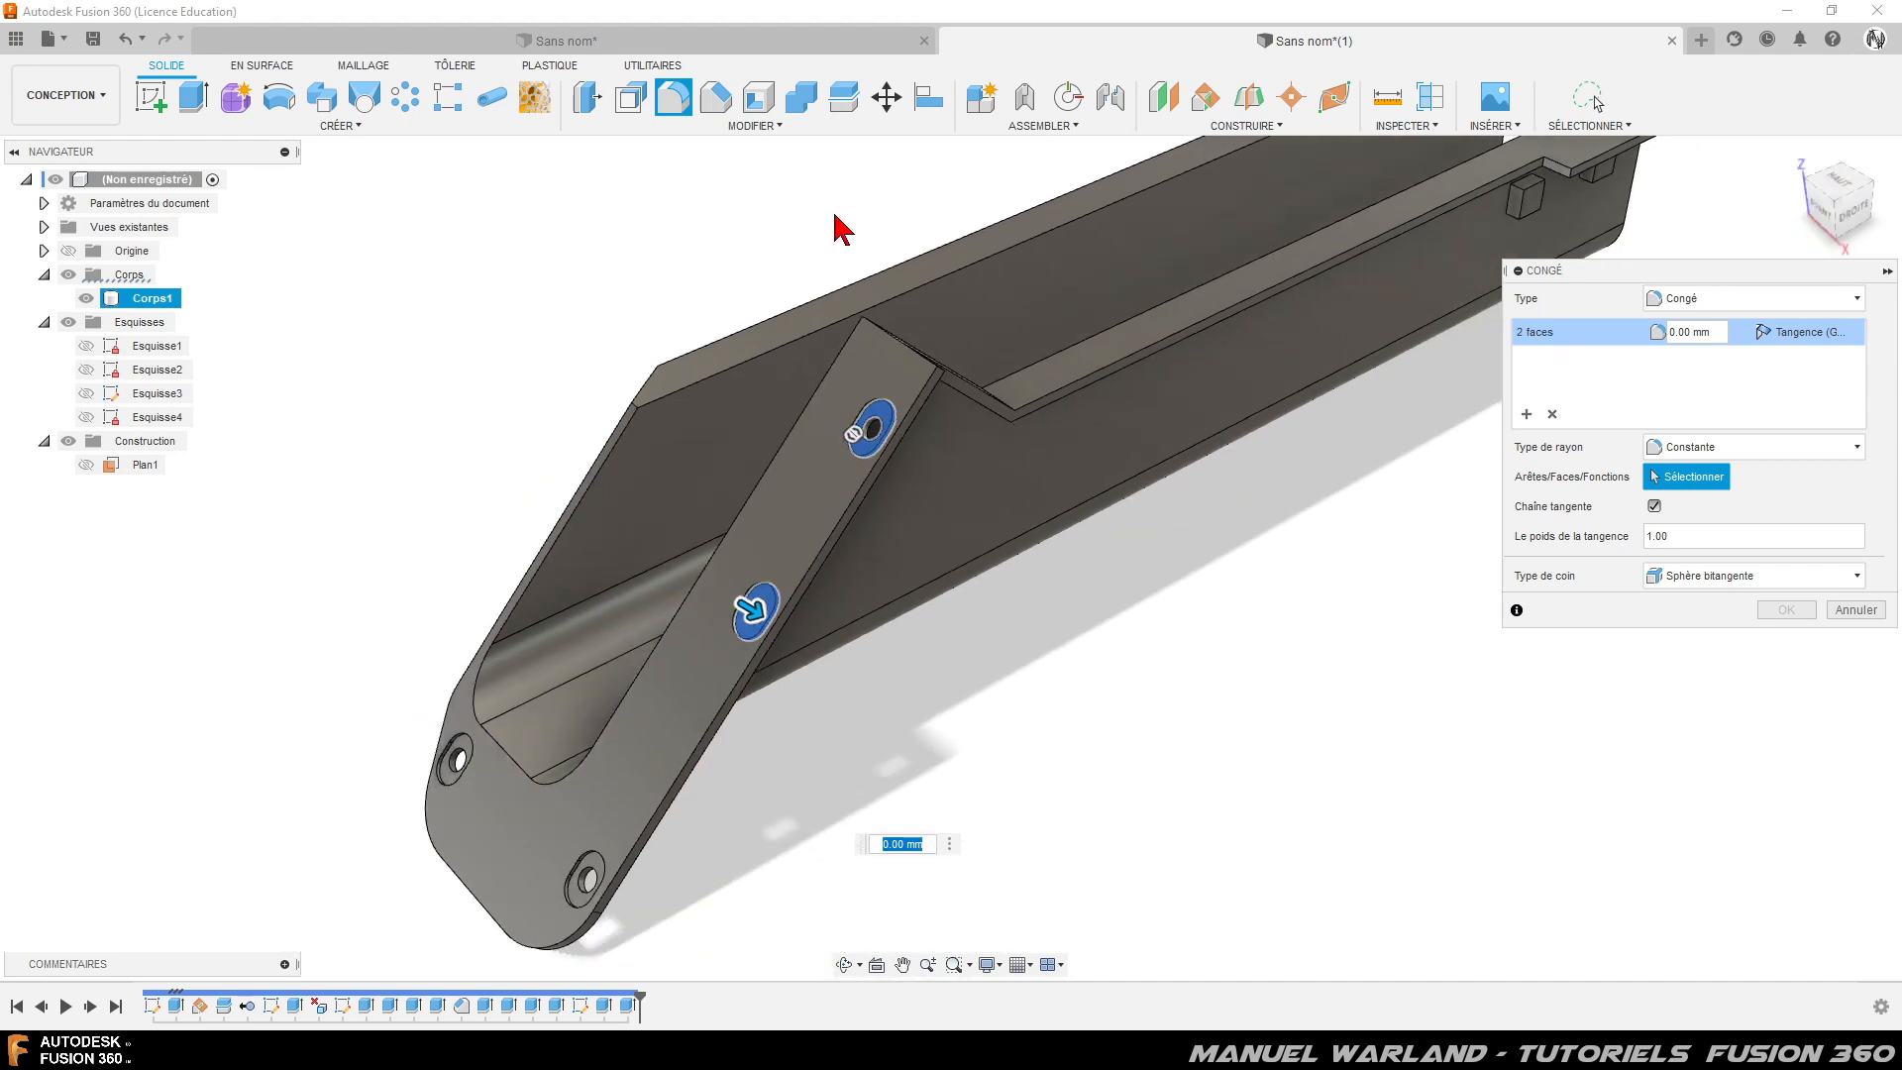
{"action": "left_click", "coordinate": [458, 761]}
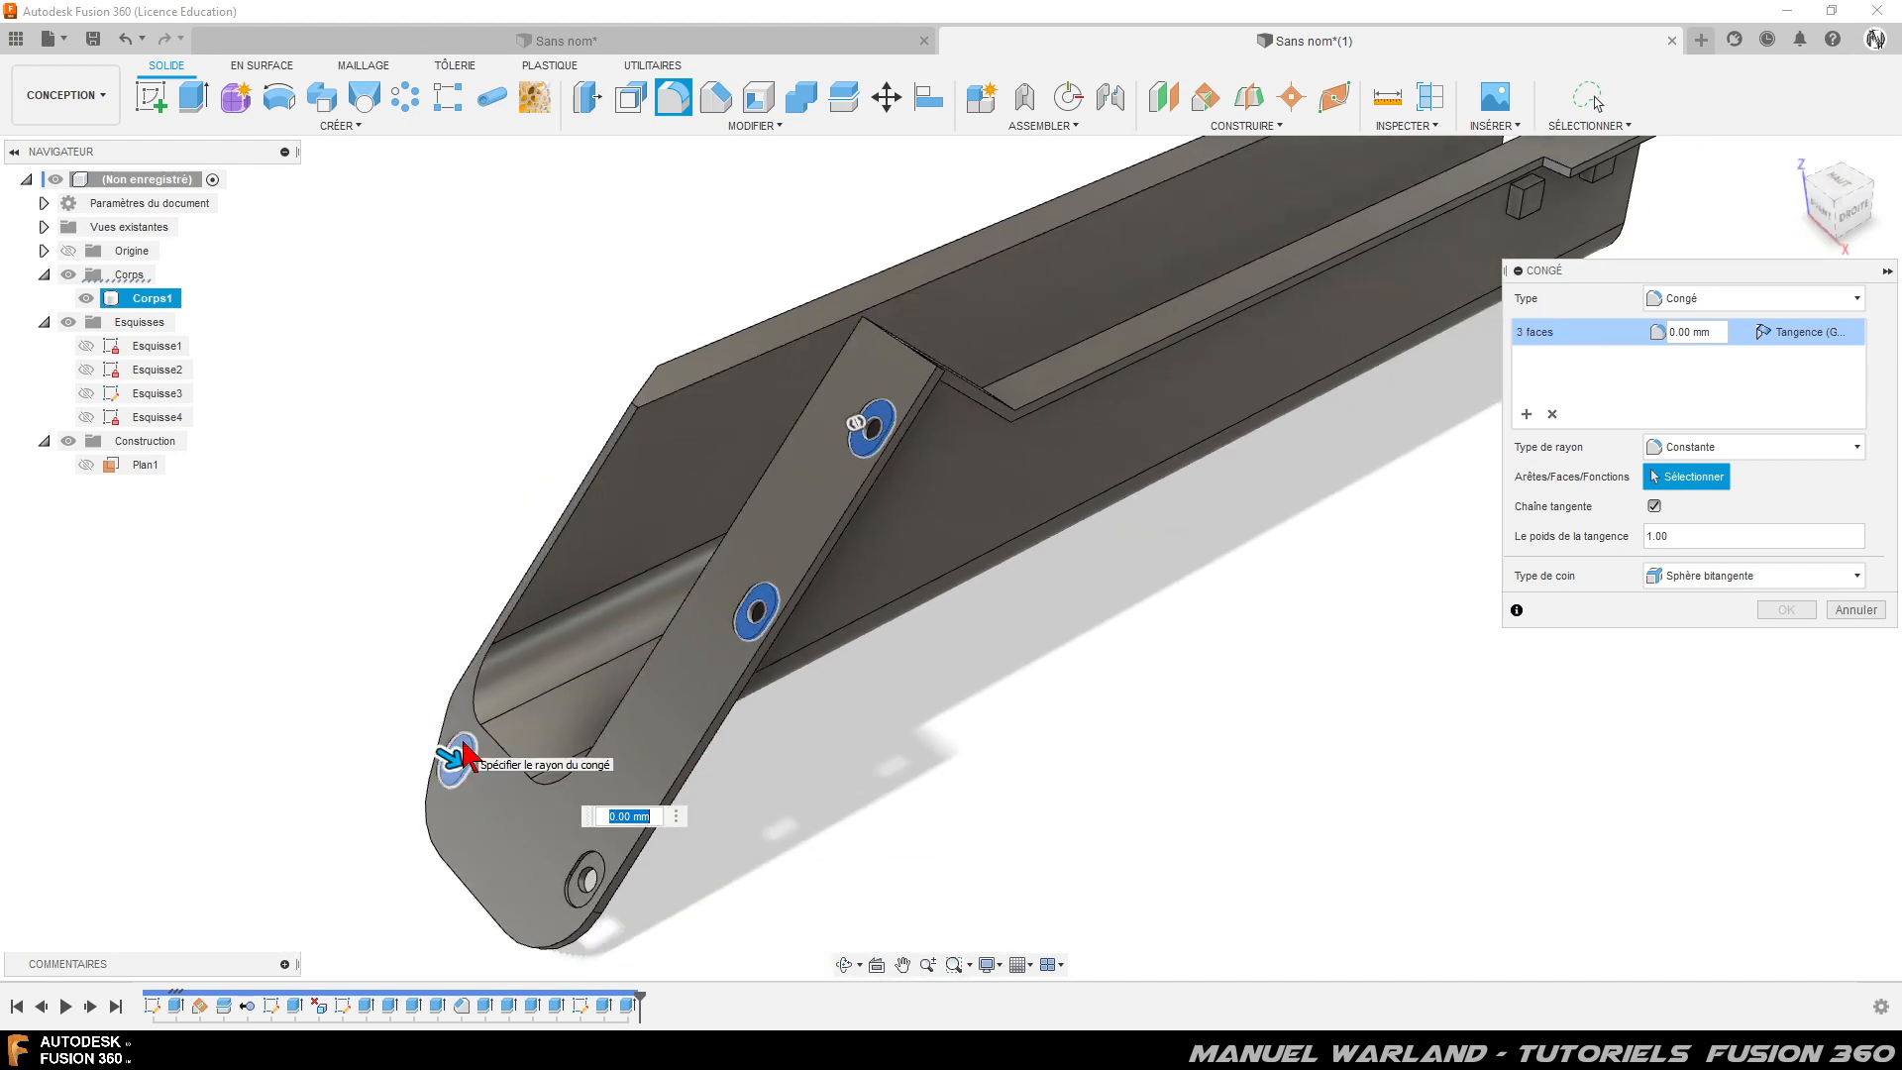
{"action": "left_click", "coordinate": [593, 878]}
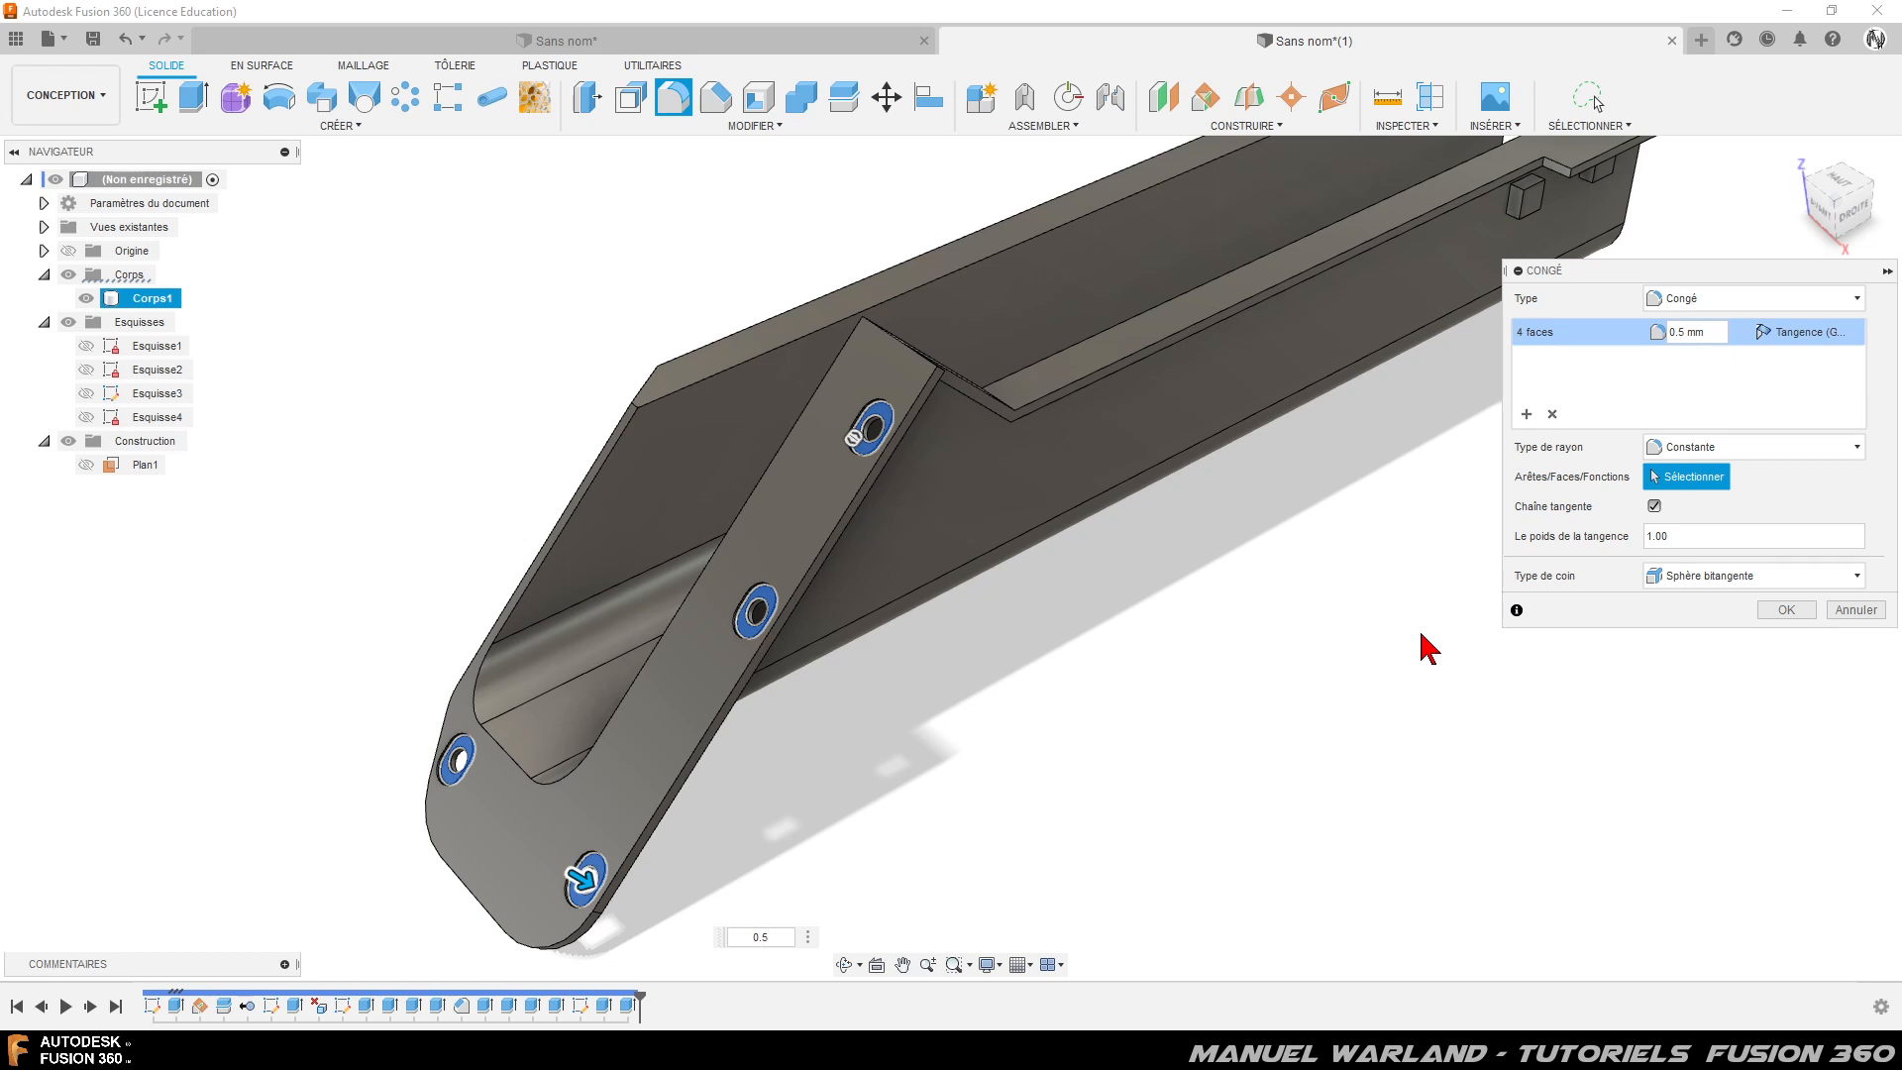
- Add the four hole edges on the end flange's back face as a second 0.5 mm fillet set and apply the fillets
{"action": "middle_click_drag", "start_coordinate": [1125, 741], "coordinate": [1094, 535], "text": "shift"}
{"action": "scroll", "coordinate": [471, 530], "scroll_direction": "up", "scroll_amount": 2}
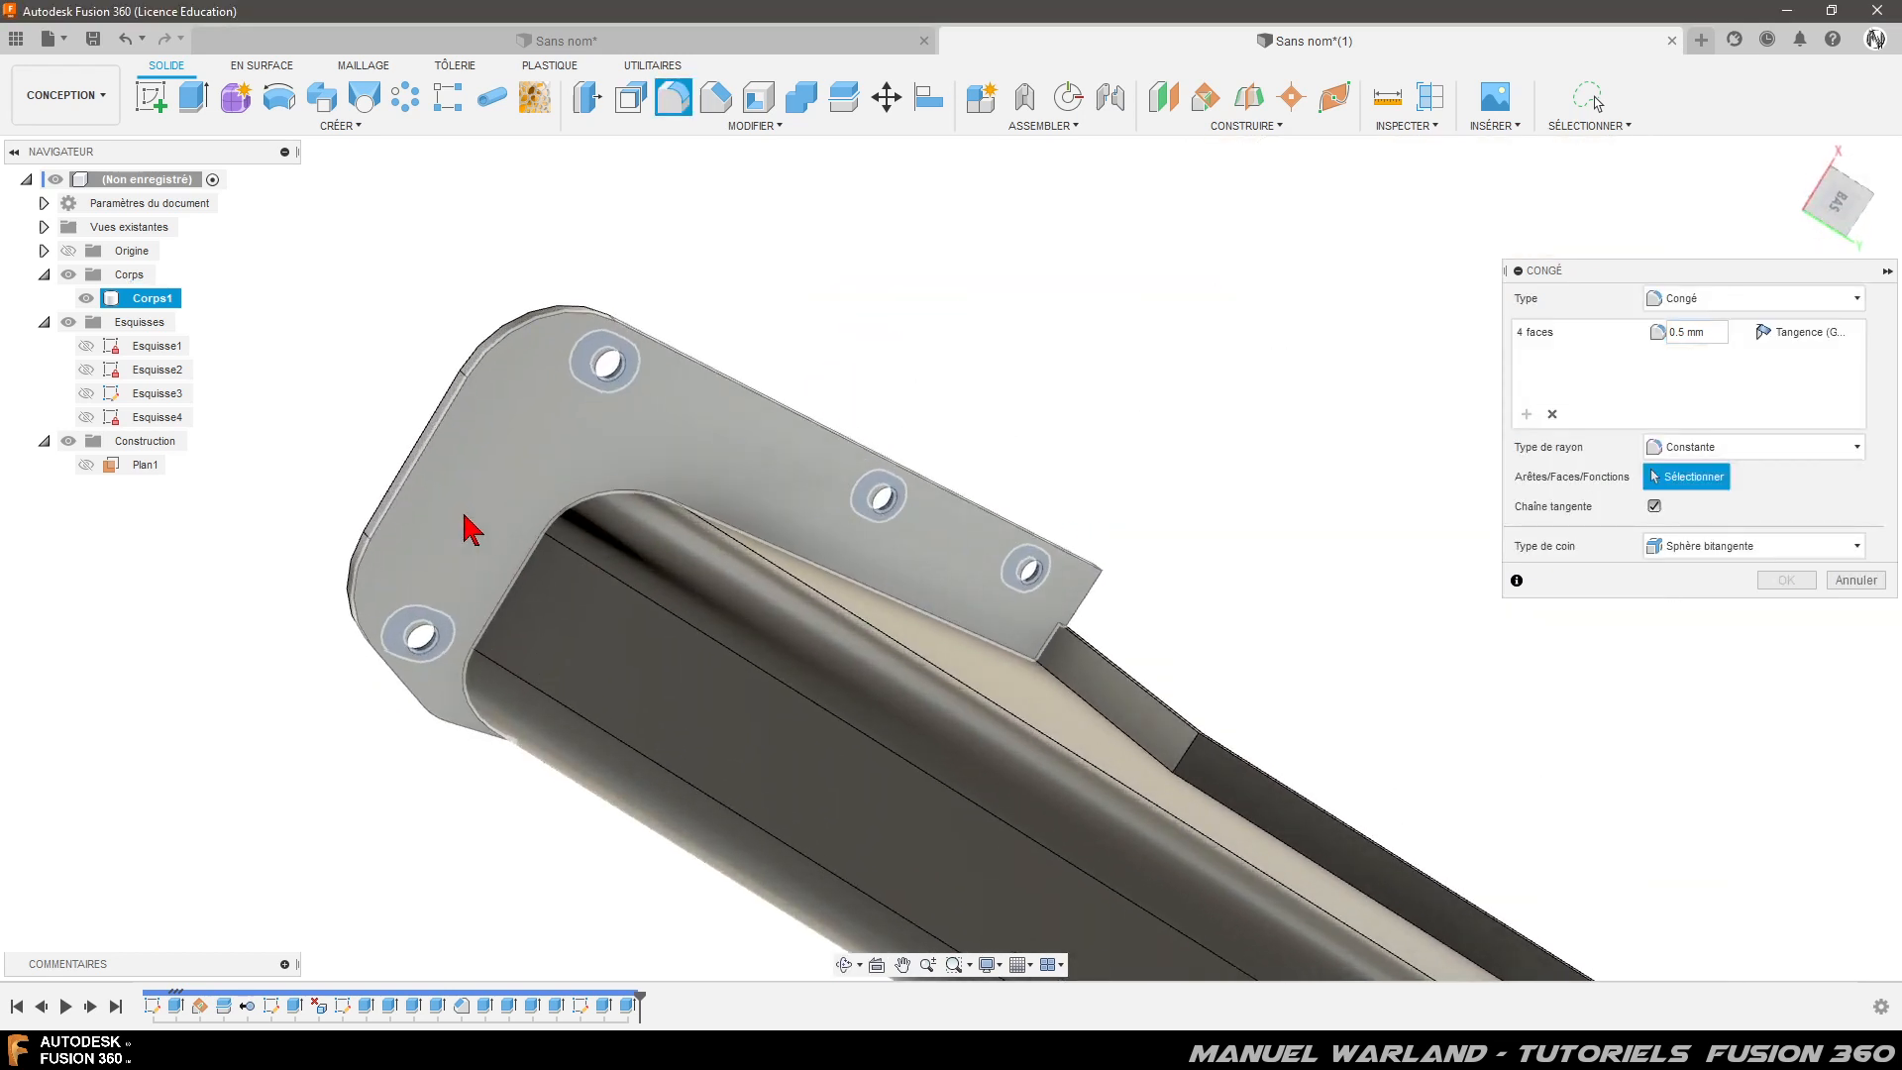
{"action": "left_click", "coordinate": [615, 374]}
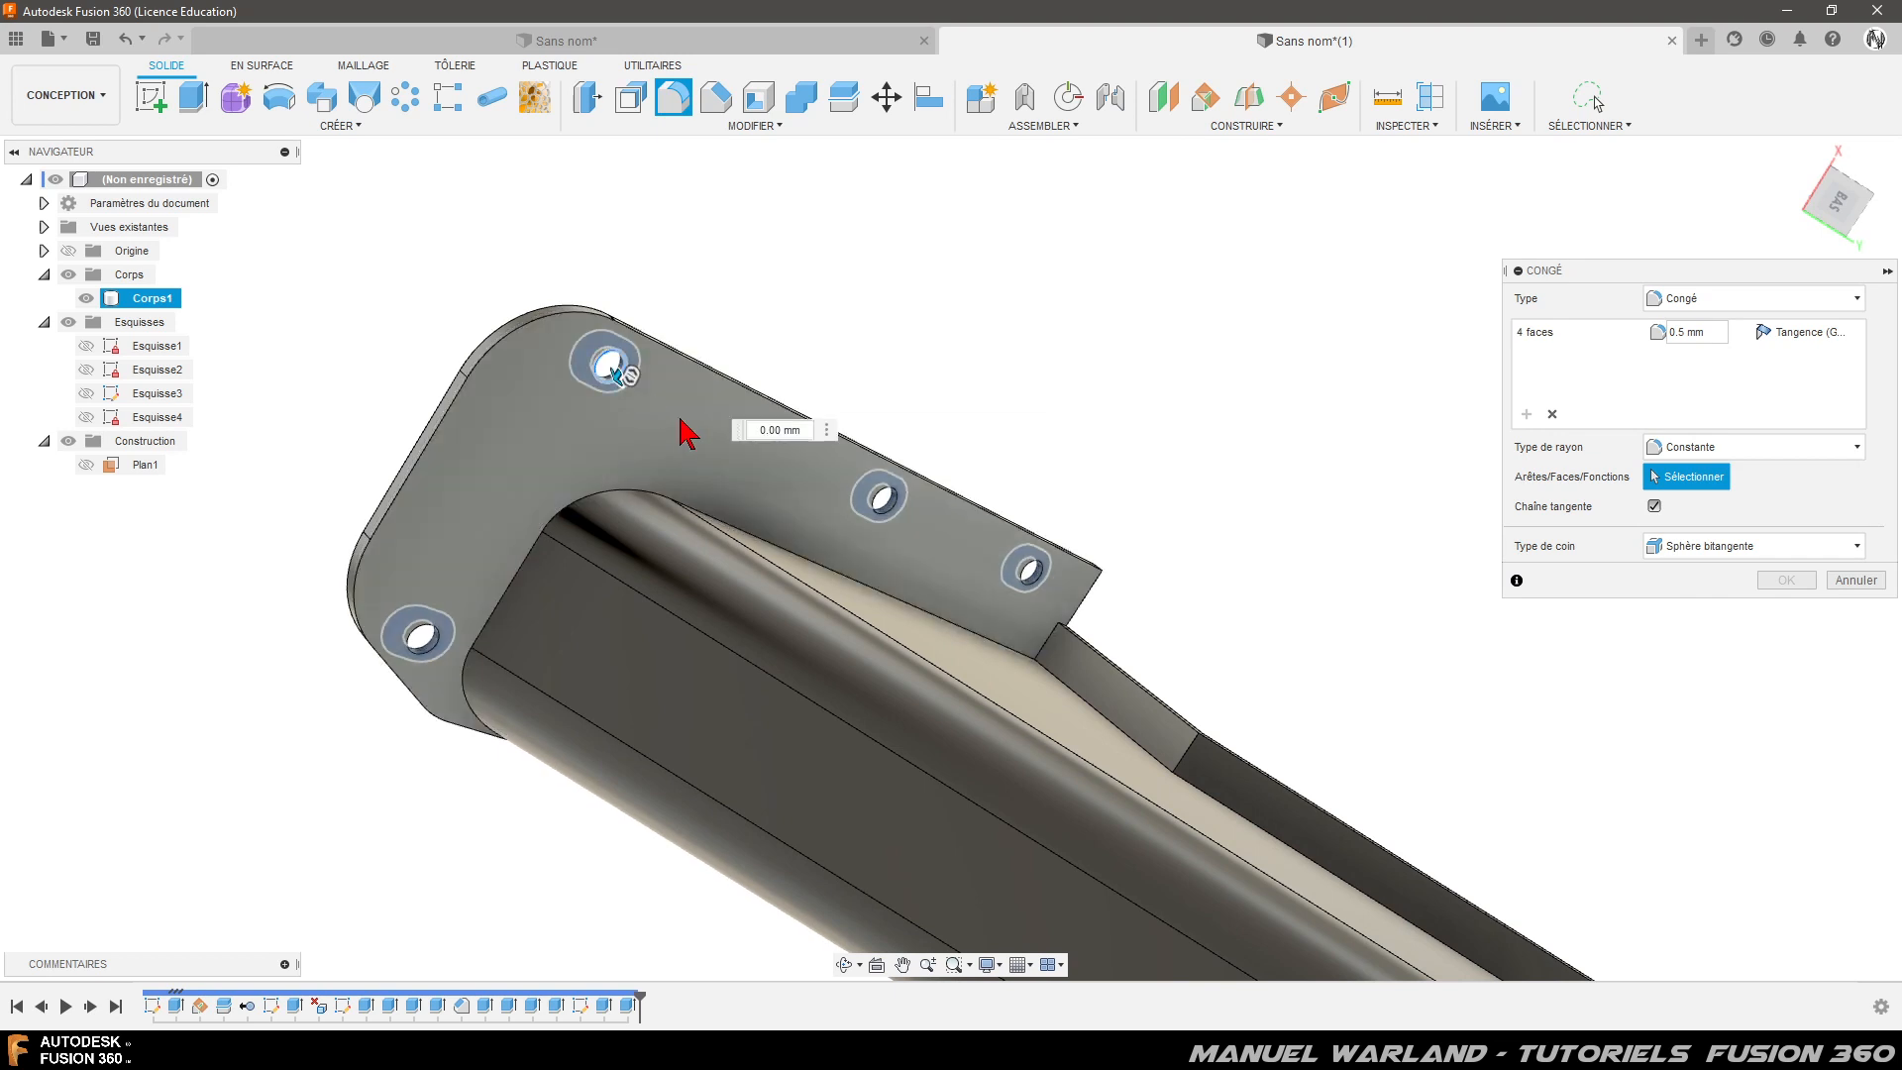
{"action": "left_click", "coordinate": [889, 506]}
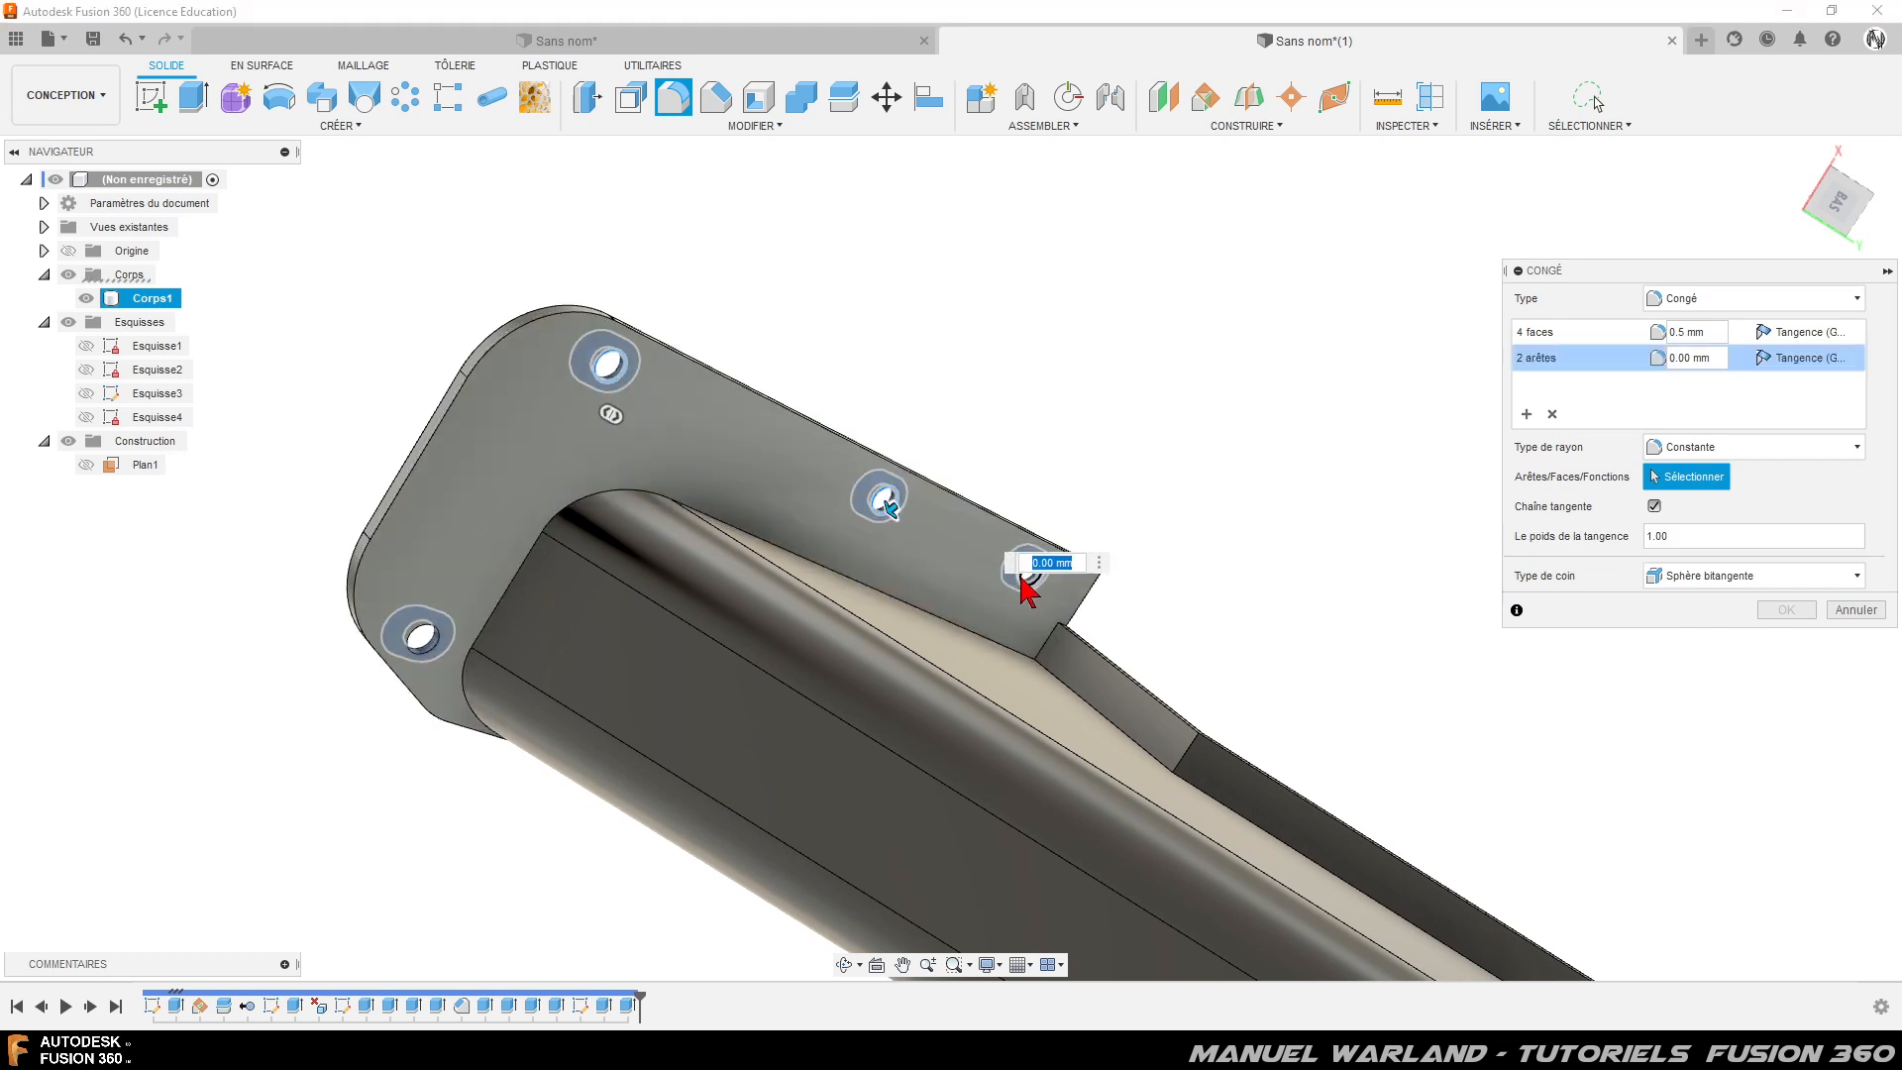
{"action": "left_click", "coordinate": [1026, 584]}
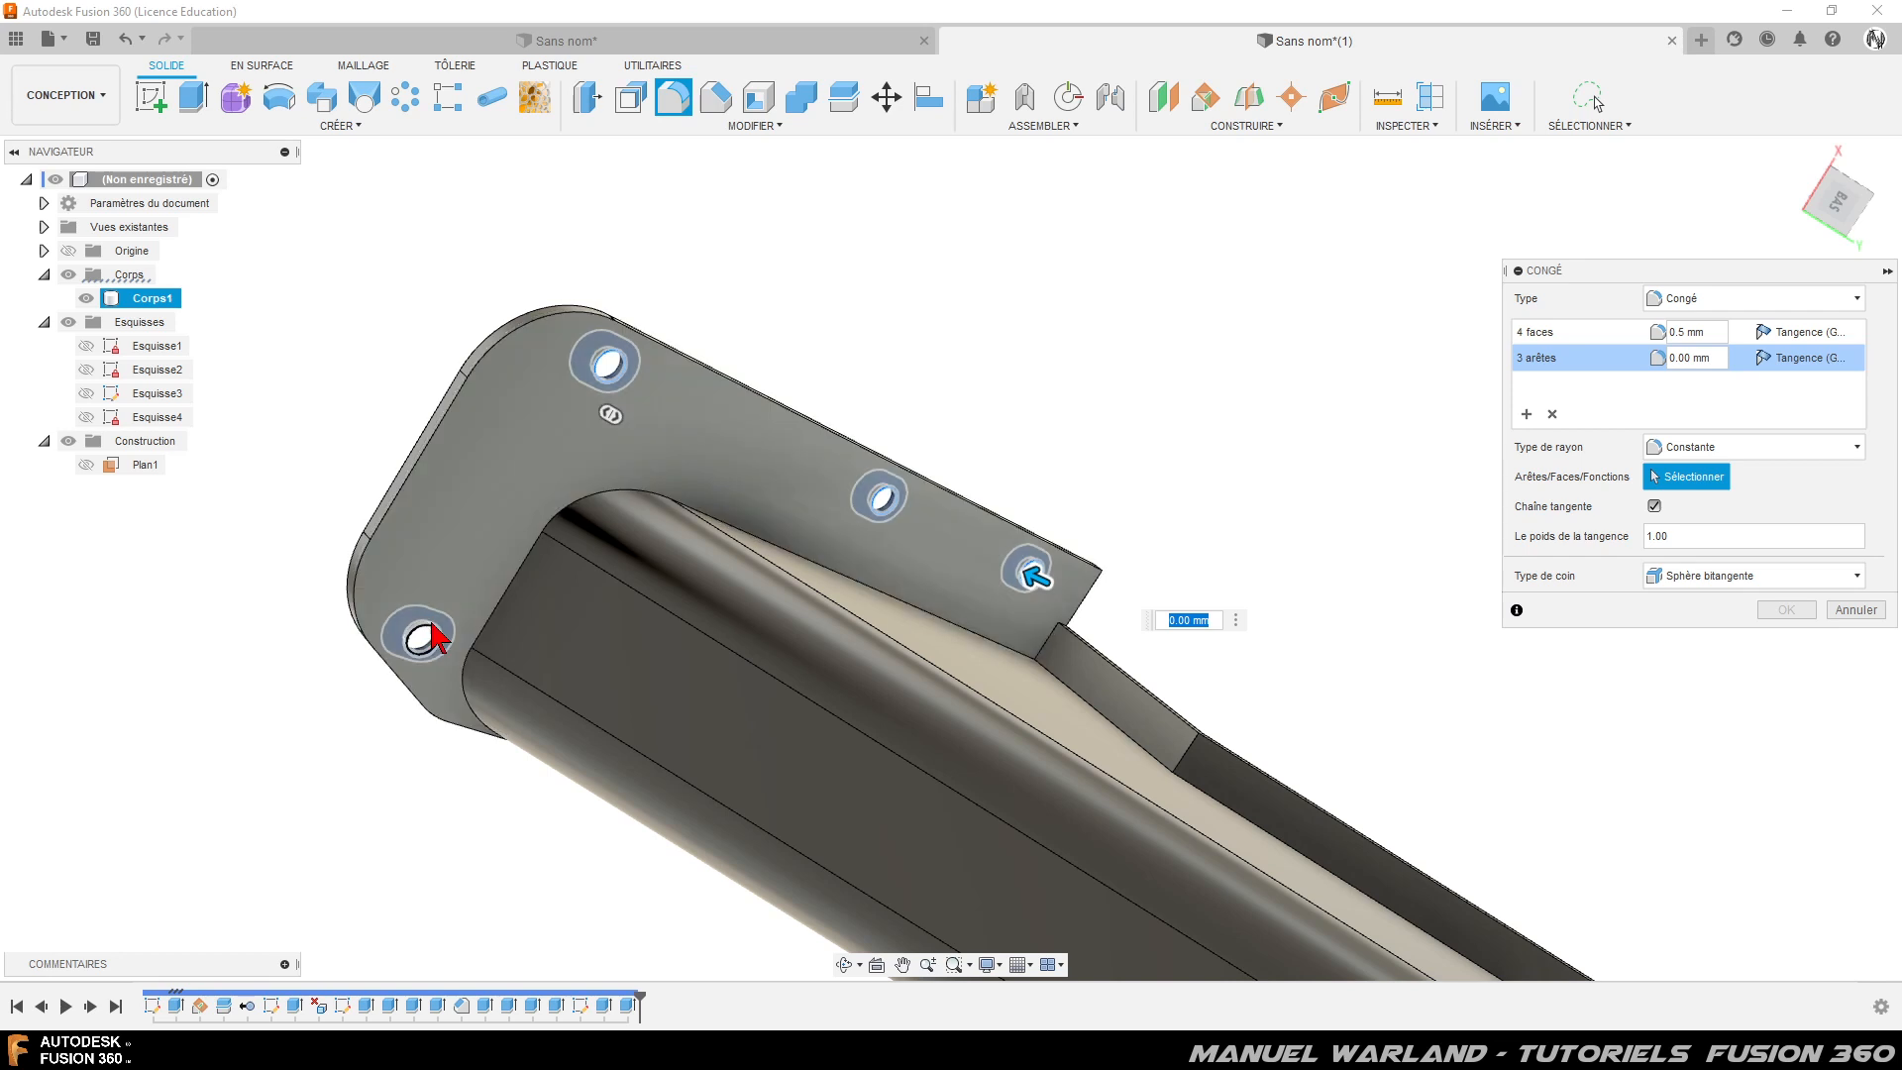
{"action": "left_click", "coordinate": [434, 627]}
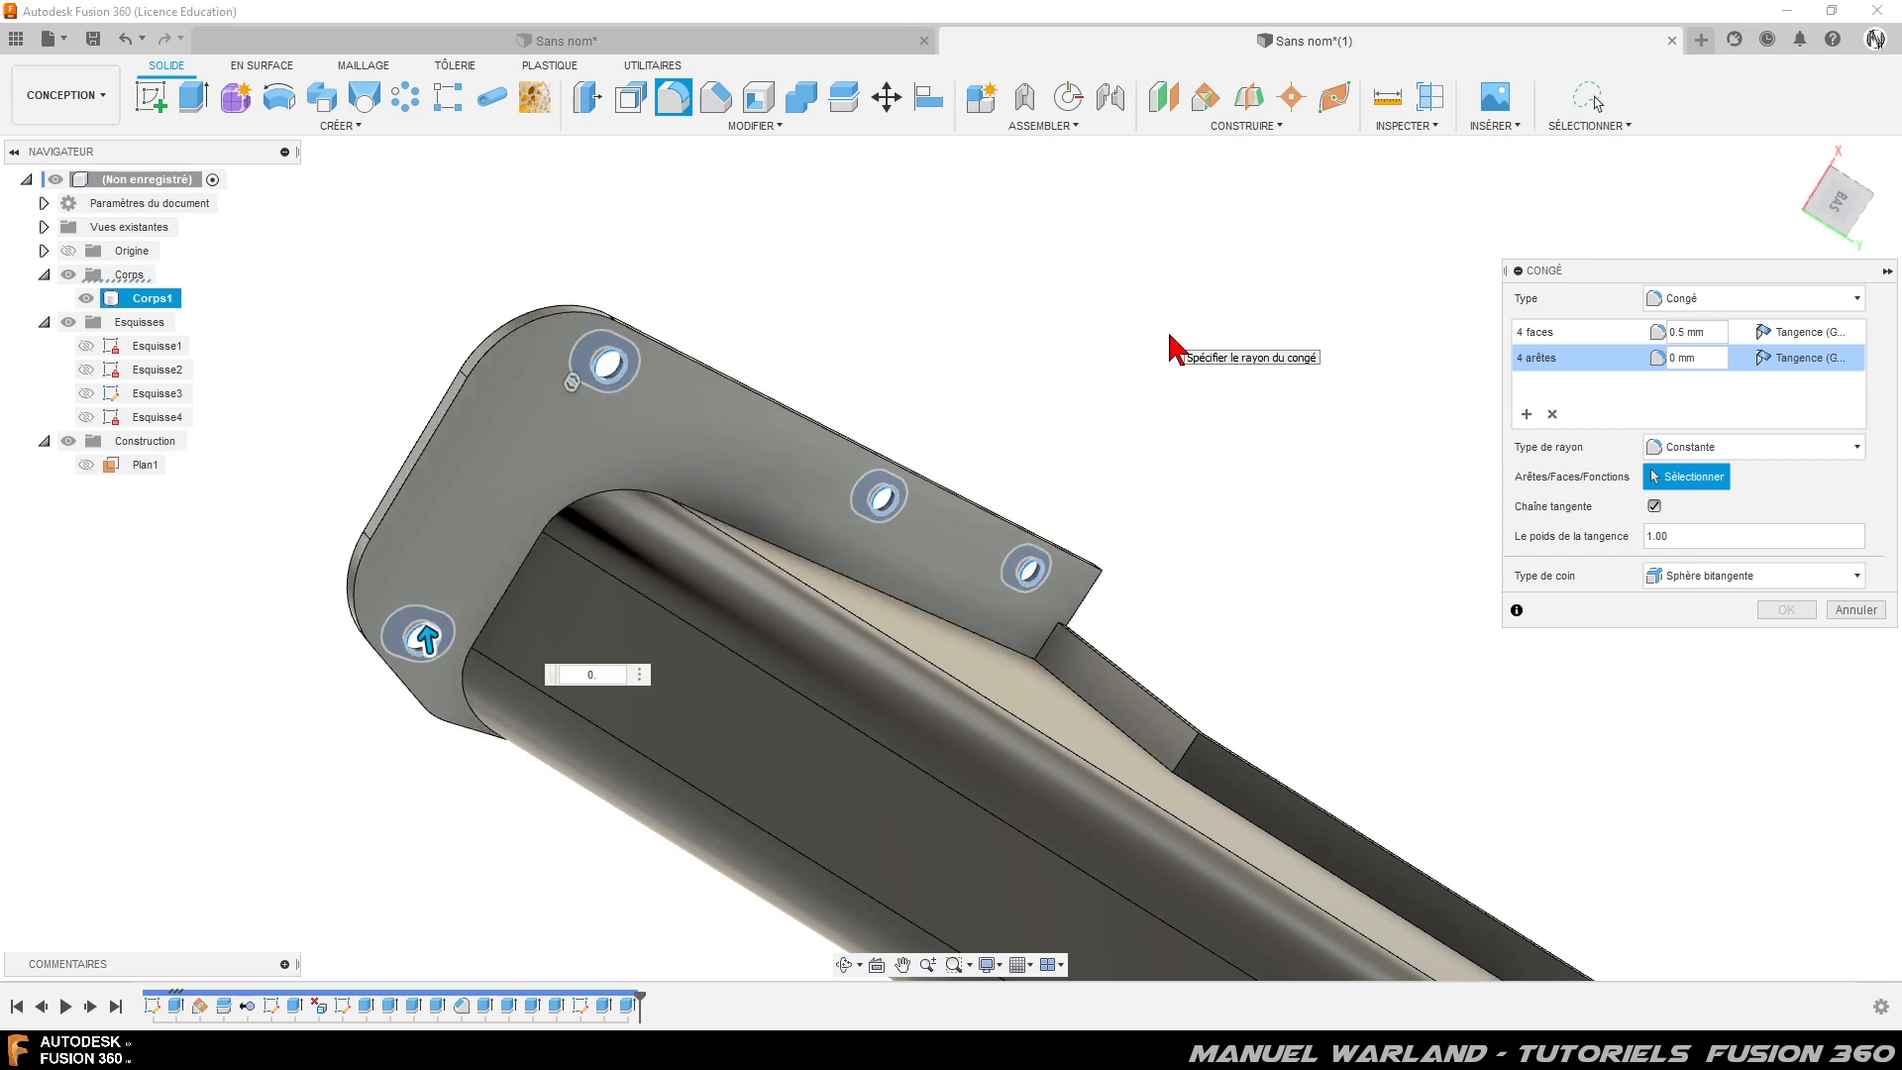
{"action": "key", "text": "Return"}
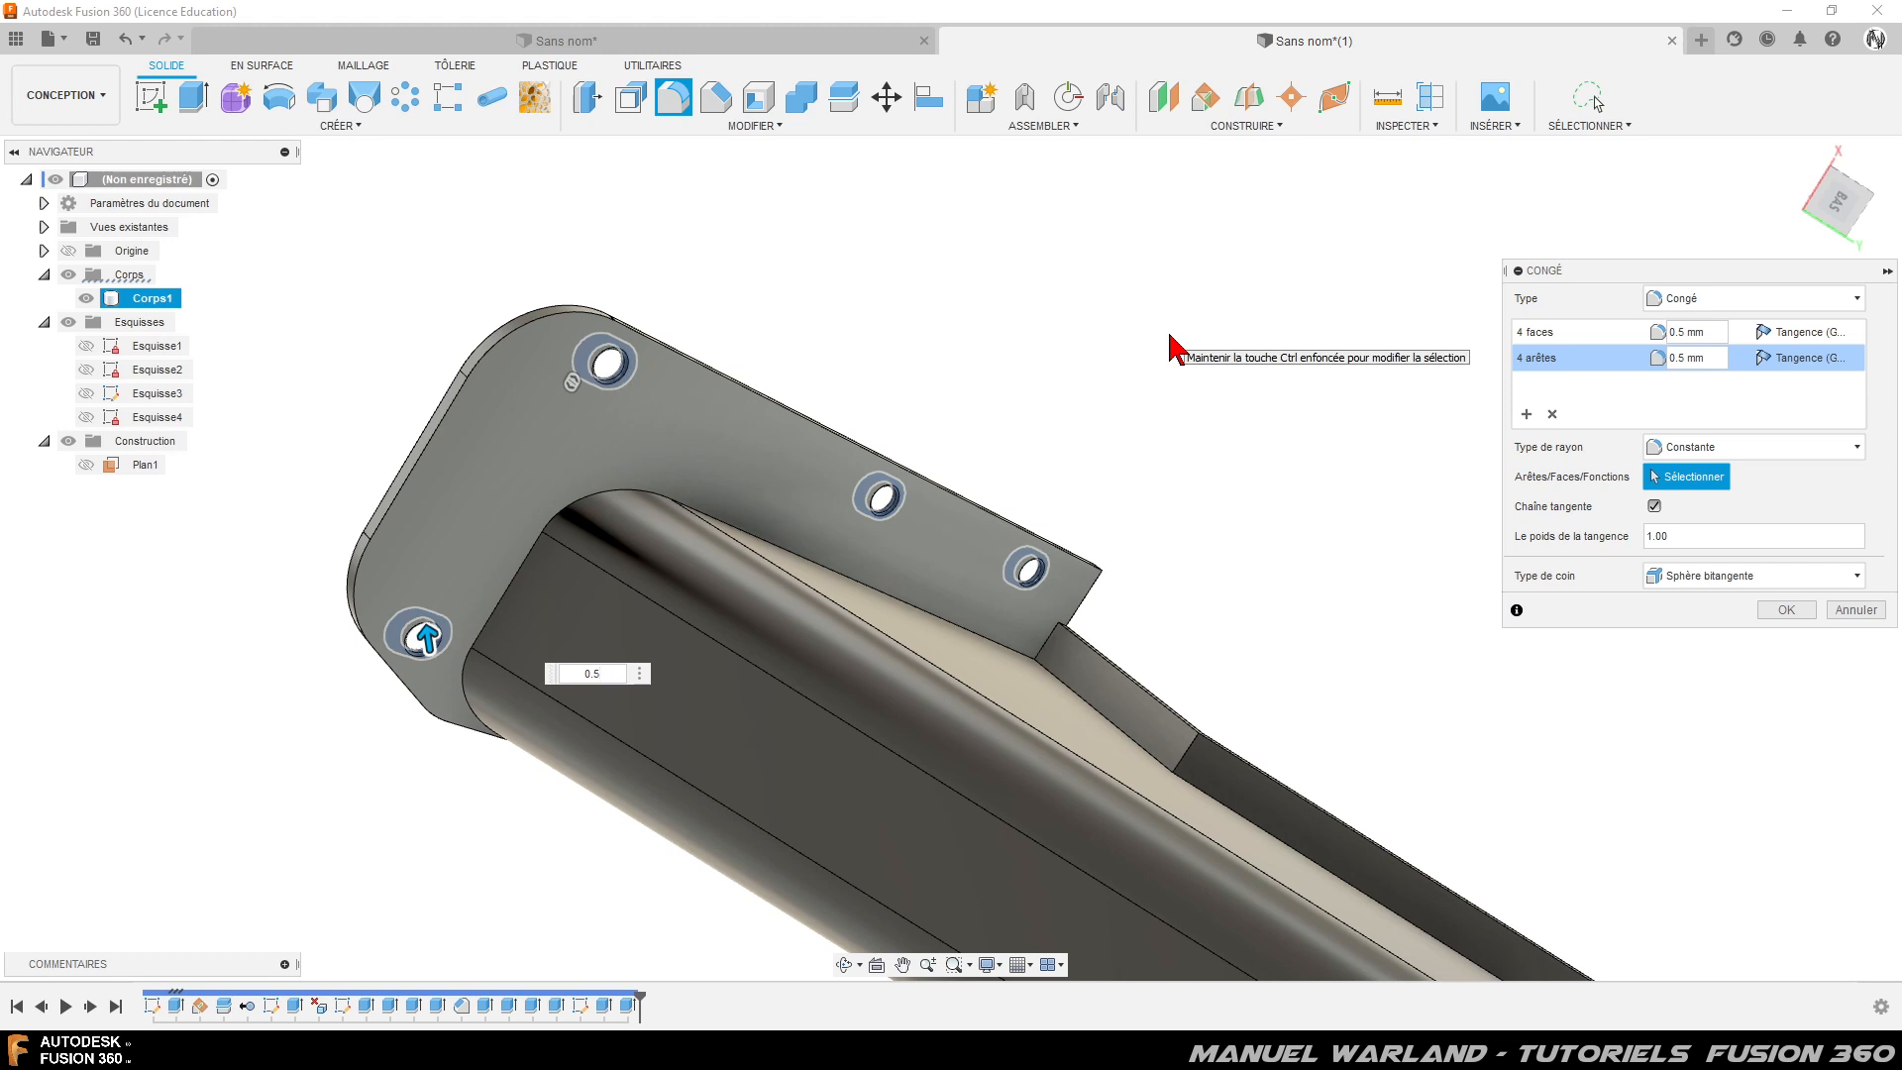
{"action": "key", "text": "Return"}
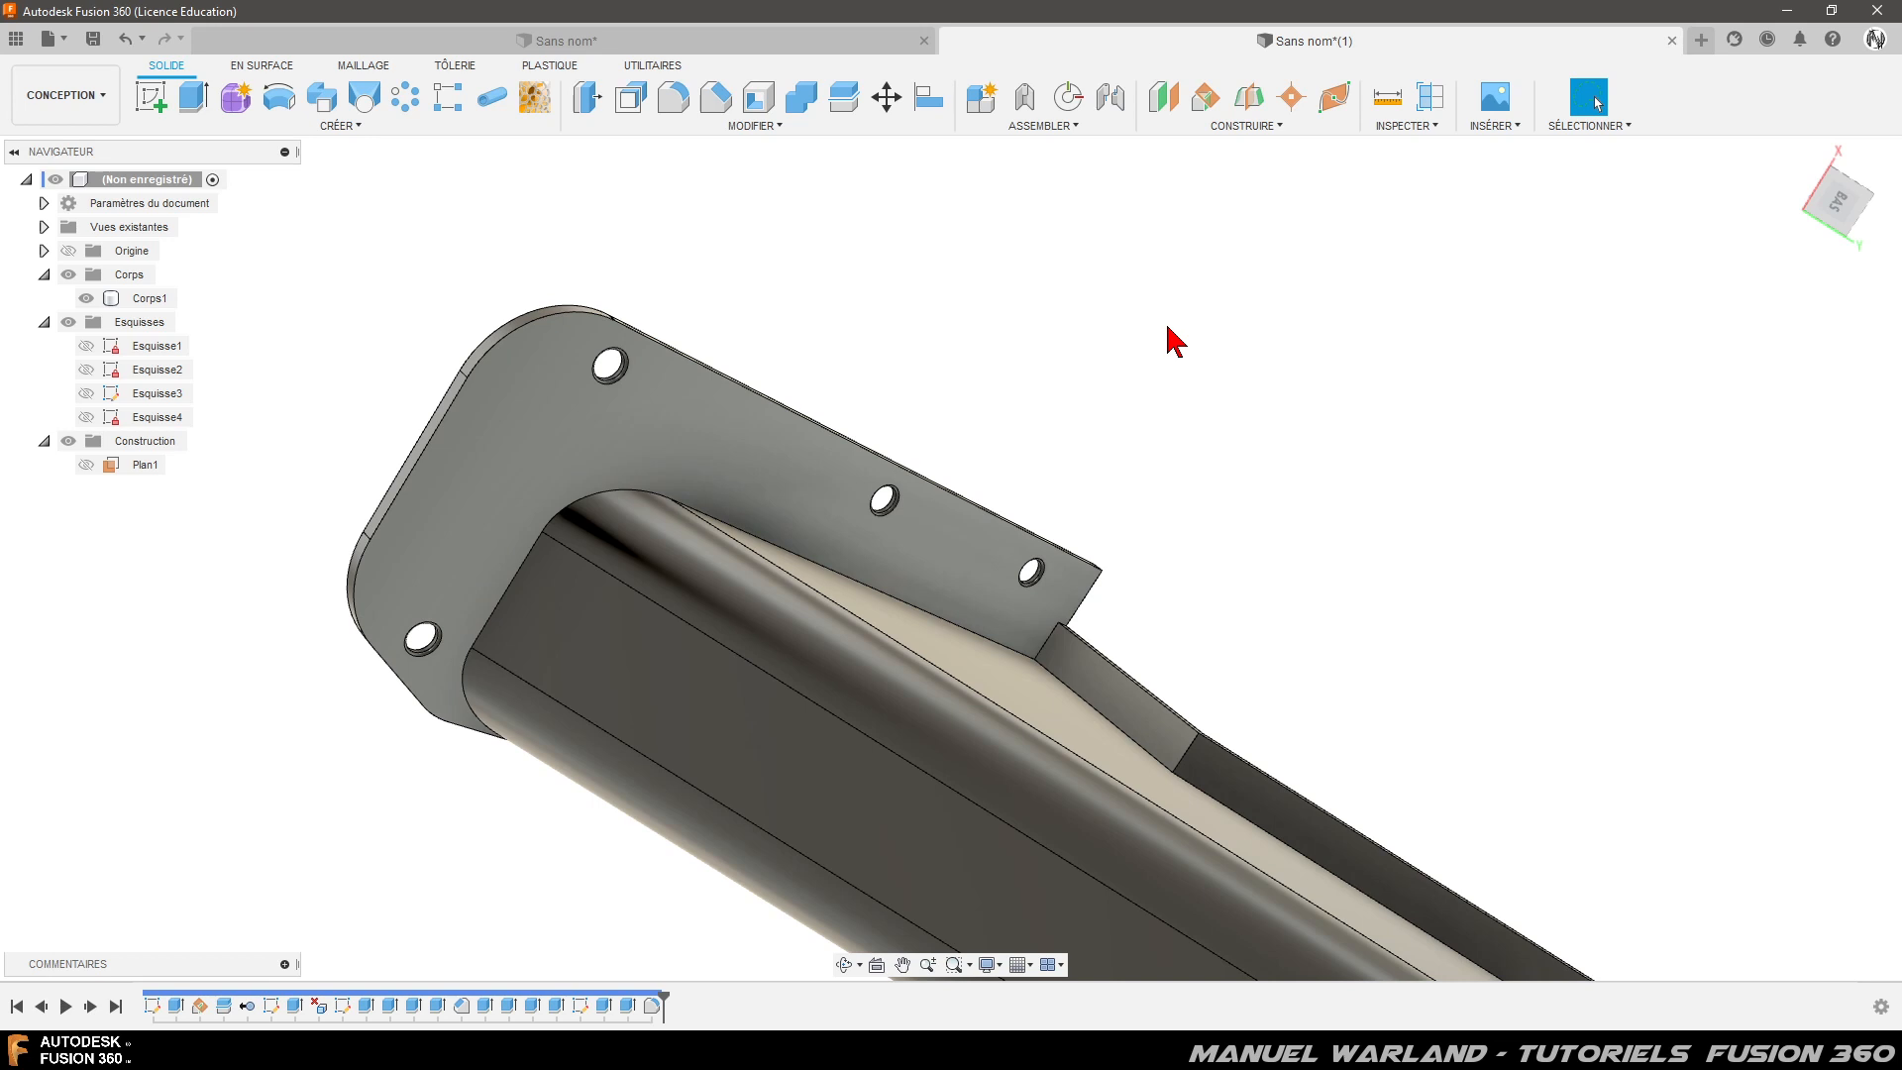
- Fillet the upper and lower edges of the side flange's bend, where the slanted segment meets the long segment, with a 20 mm radius
{"action": "middle_click_drag", "start_coordinate": [993, 347], "coordinate": [824, 518], "text": "shift"}
{"action": "scroll", "coordinate": [516, 596], "scroll_direction": "down", "scroll_amount": 2}
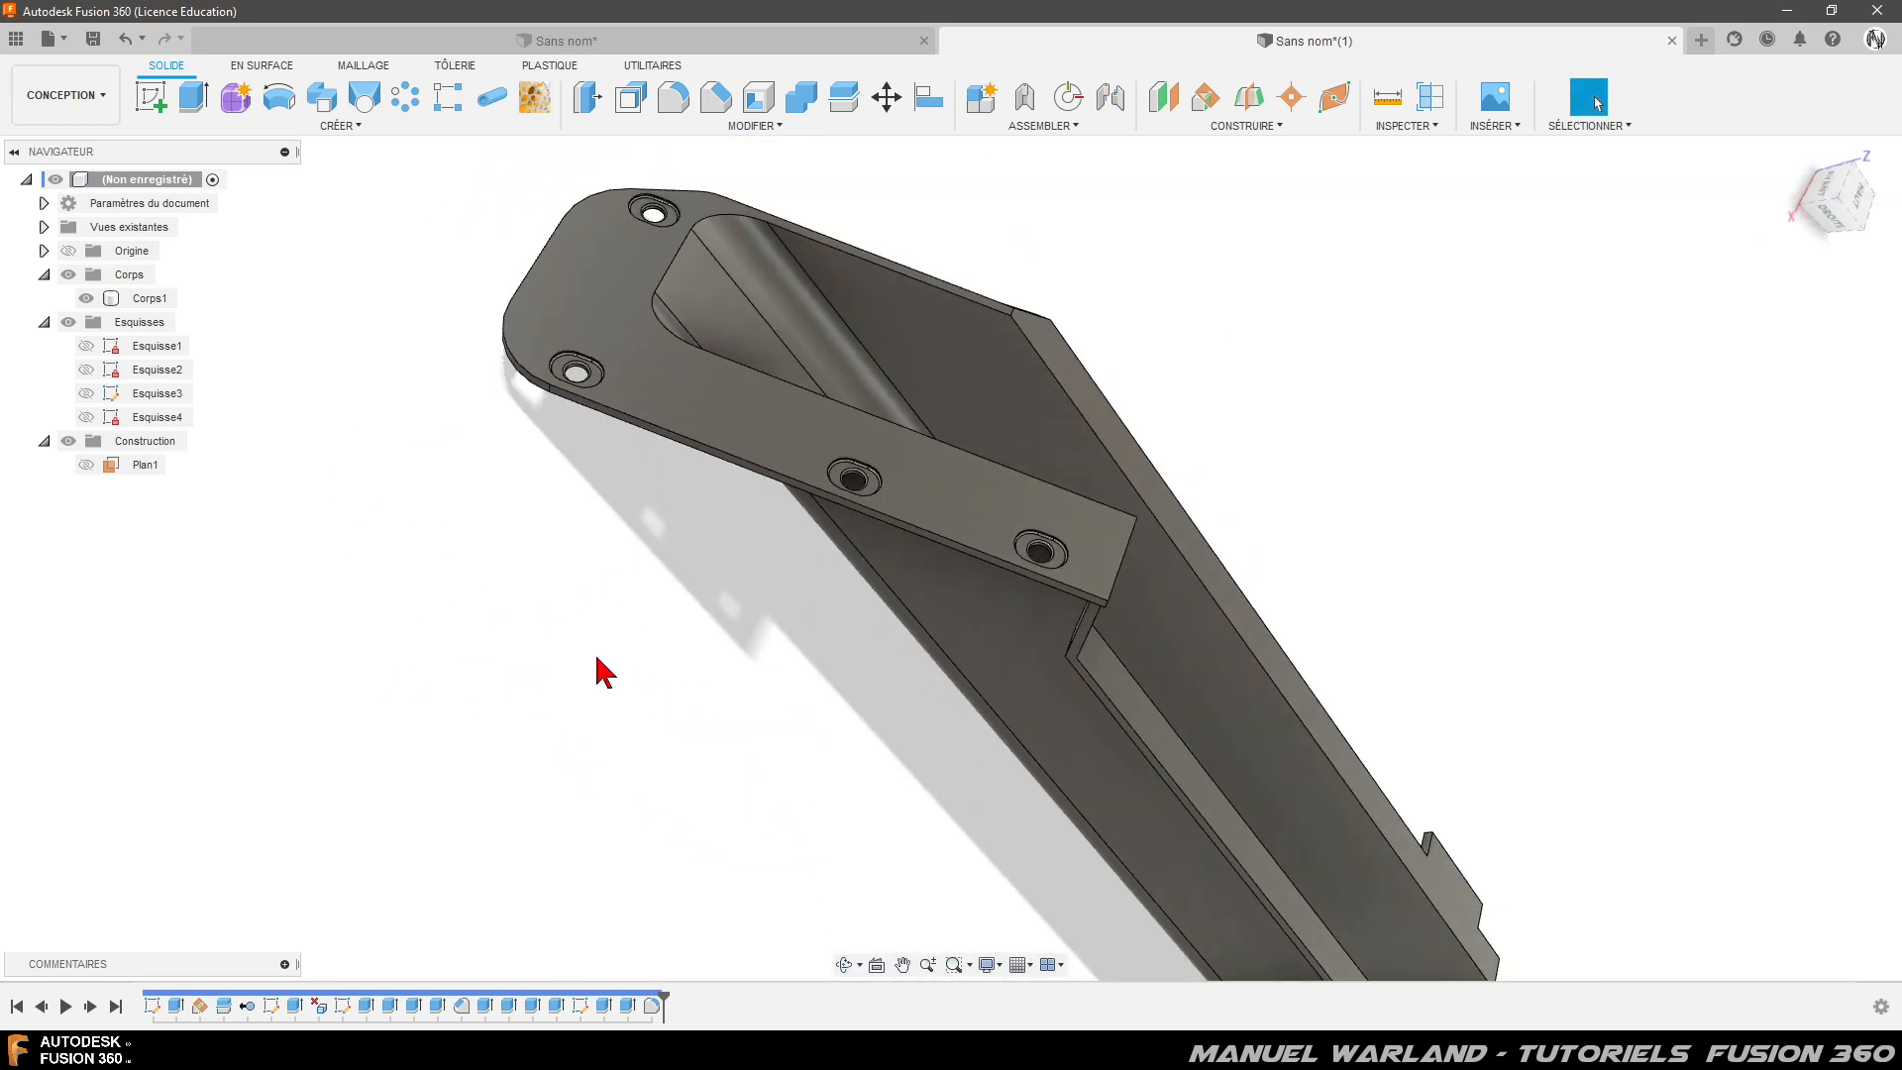
{"action": "scroll", "coordinate": [551, 585], "scroll_direction": "down", "scroll_amount": 1}
{"action": "middle_click_drag", "start_coordinate": [1163, 775], "coordinate": [1207, 734], "text": "shift"}
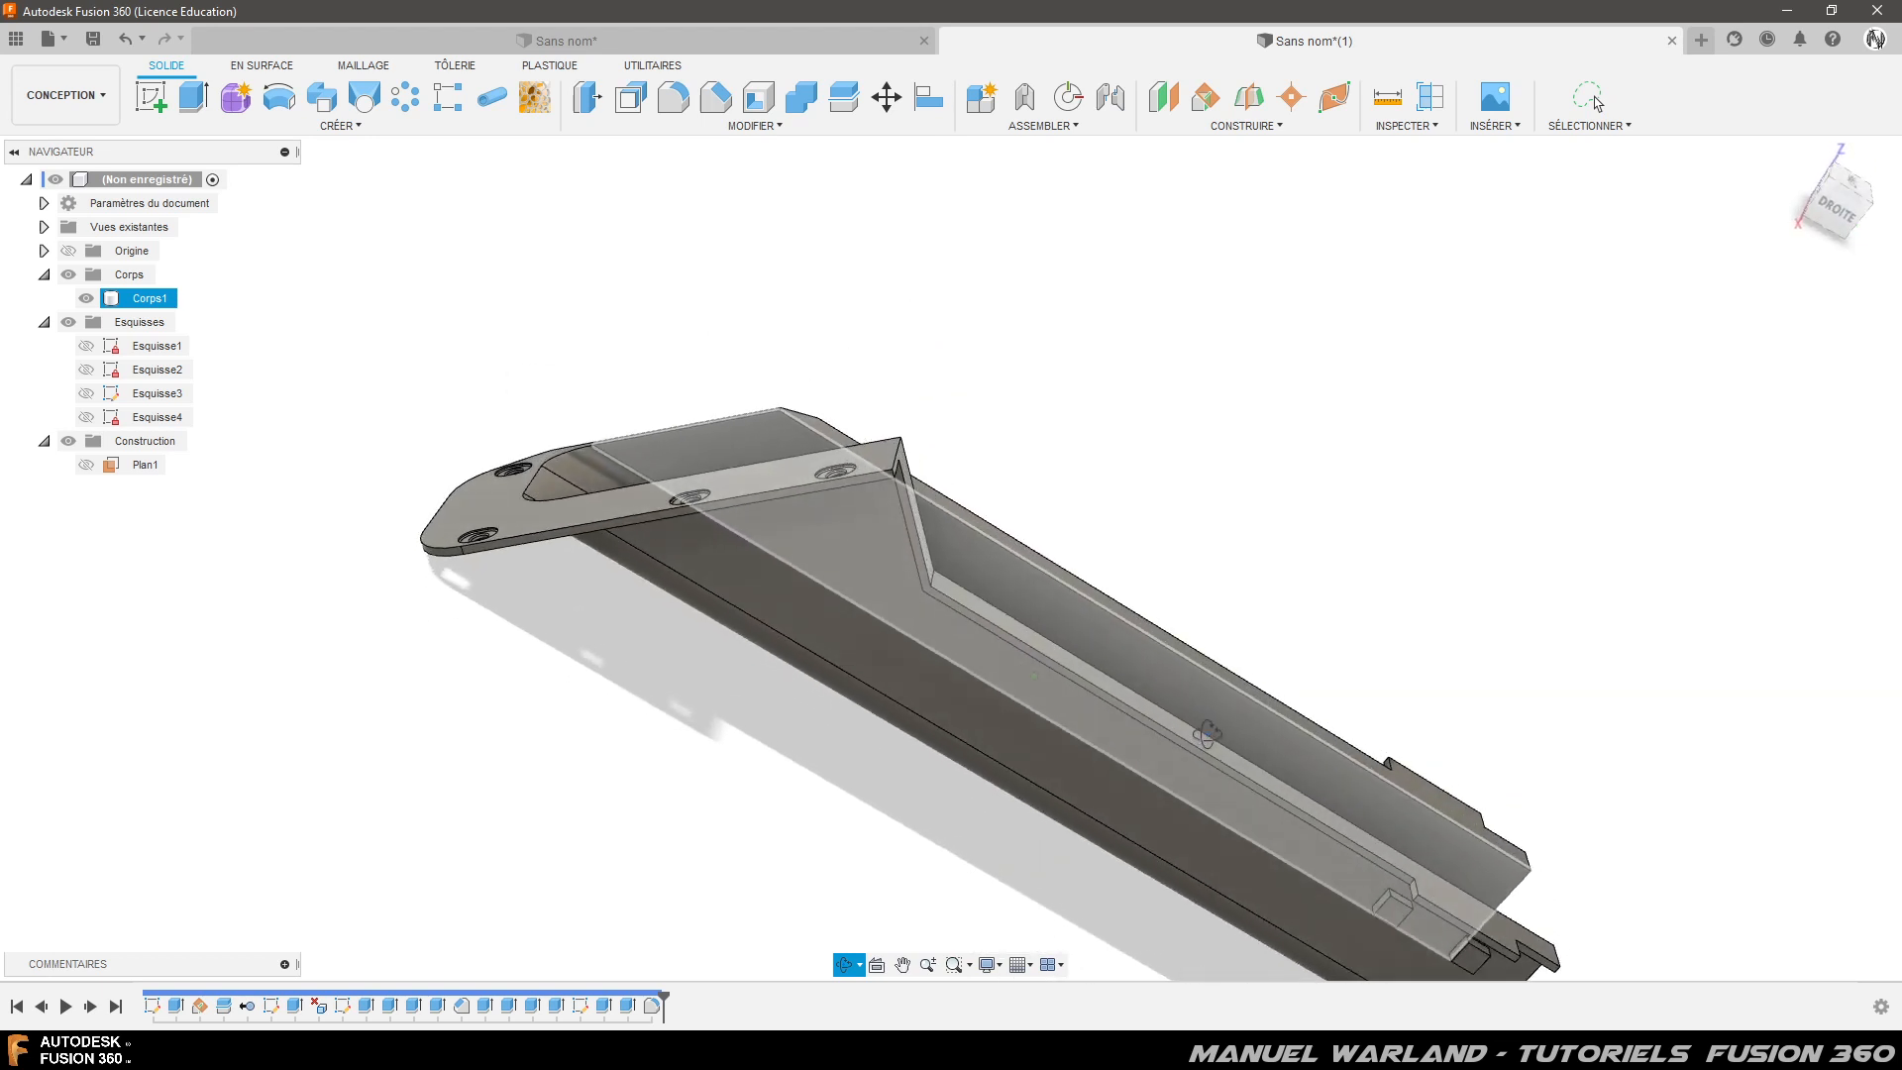
{"action": "scroll", "coordinate": [1070, 609], "scroll_direction": "up", "scroll_amount": 3}
{"action": "scroll", "coordinate": [832, 425], "scroll_direction": "up", "scroll_amount": 2}
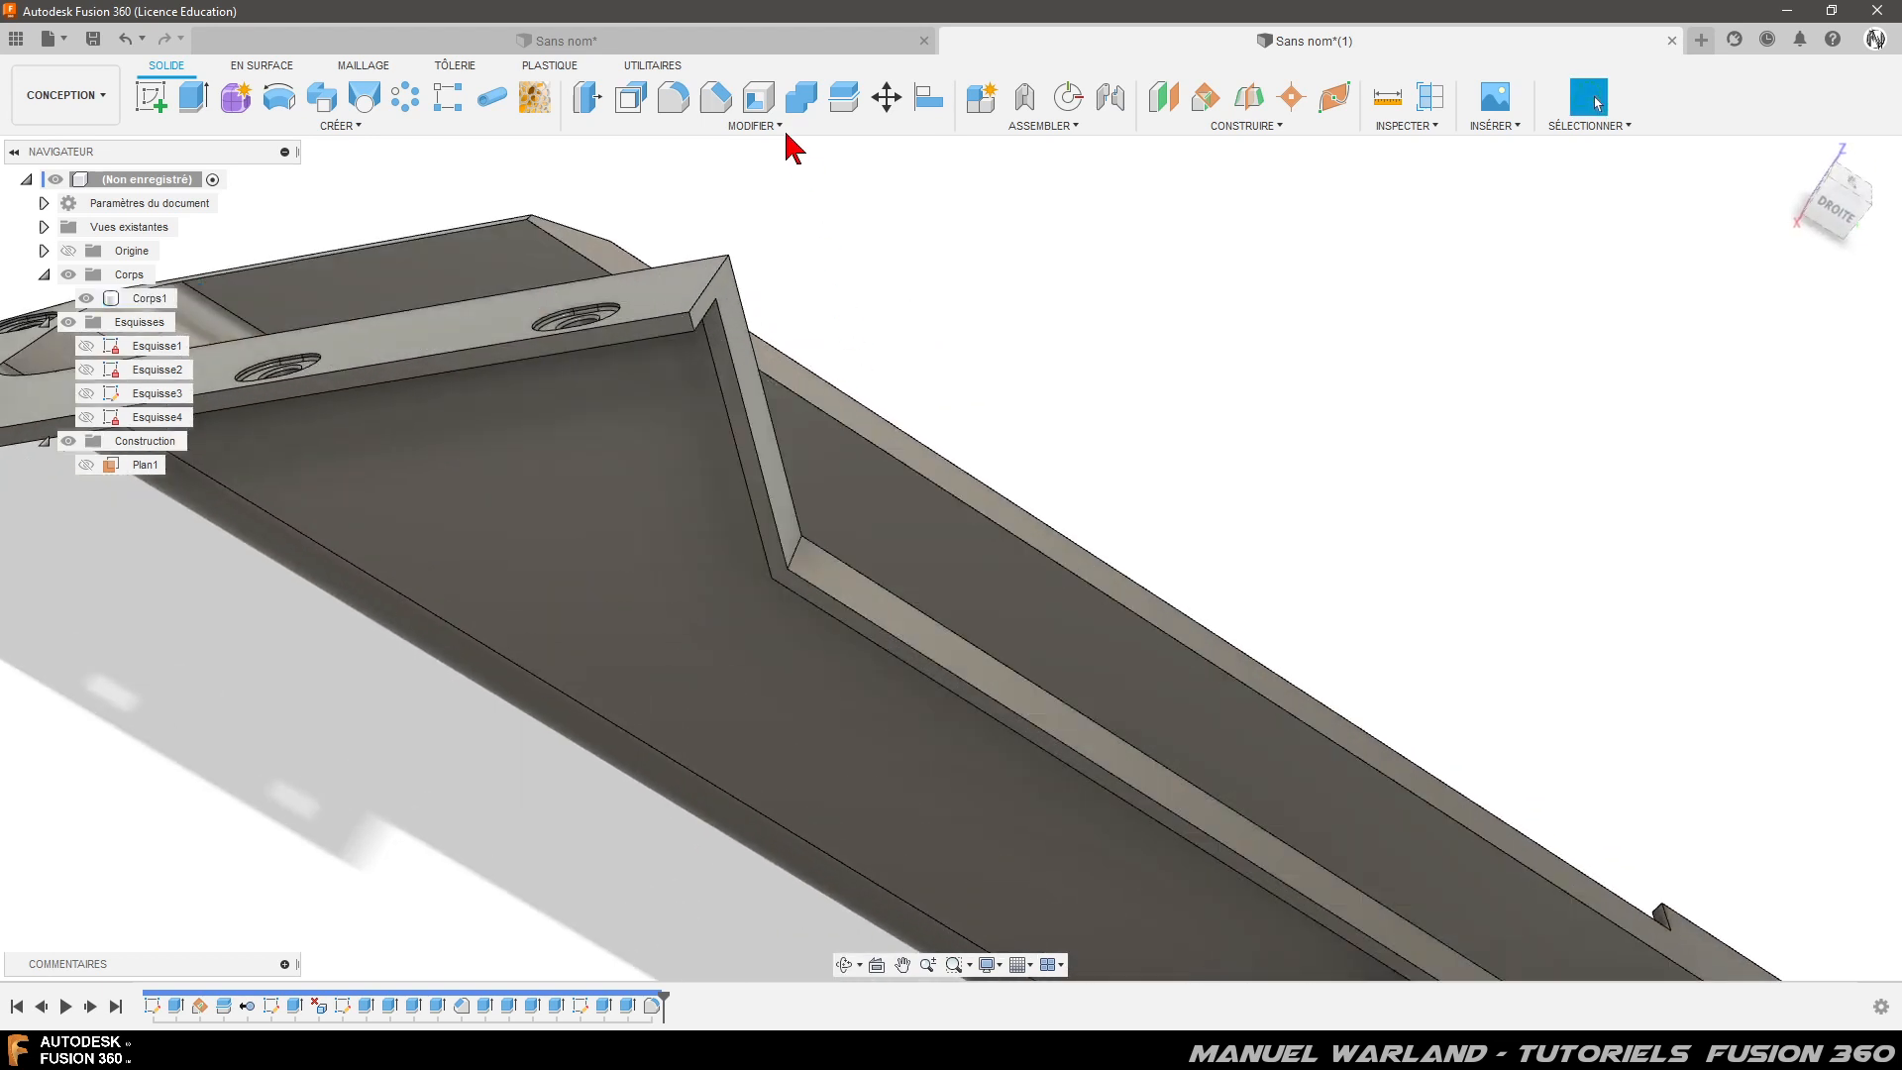
{"action": "left_click", "coordinate": [672, 99]}
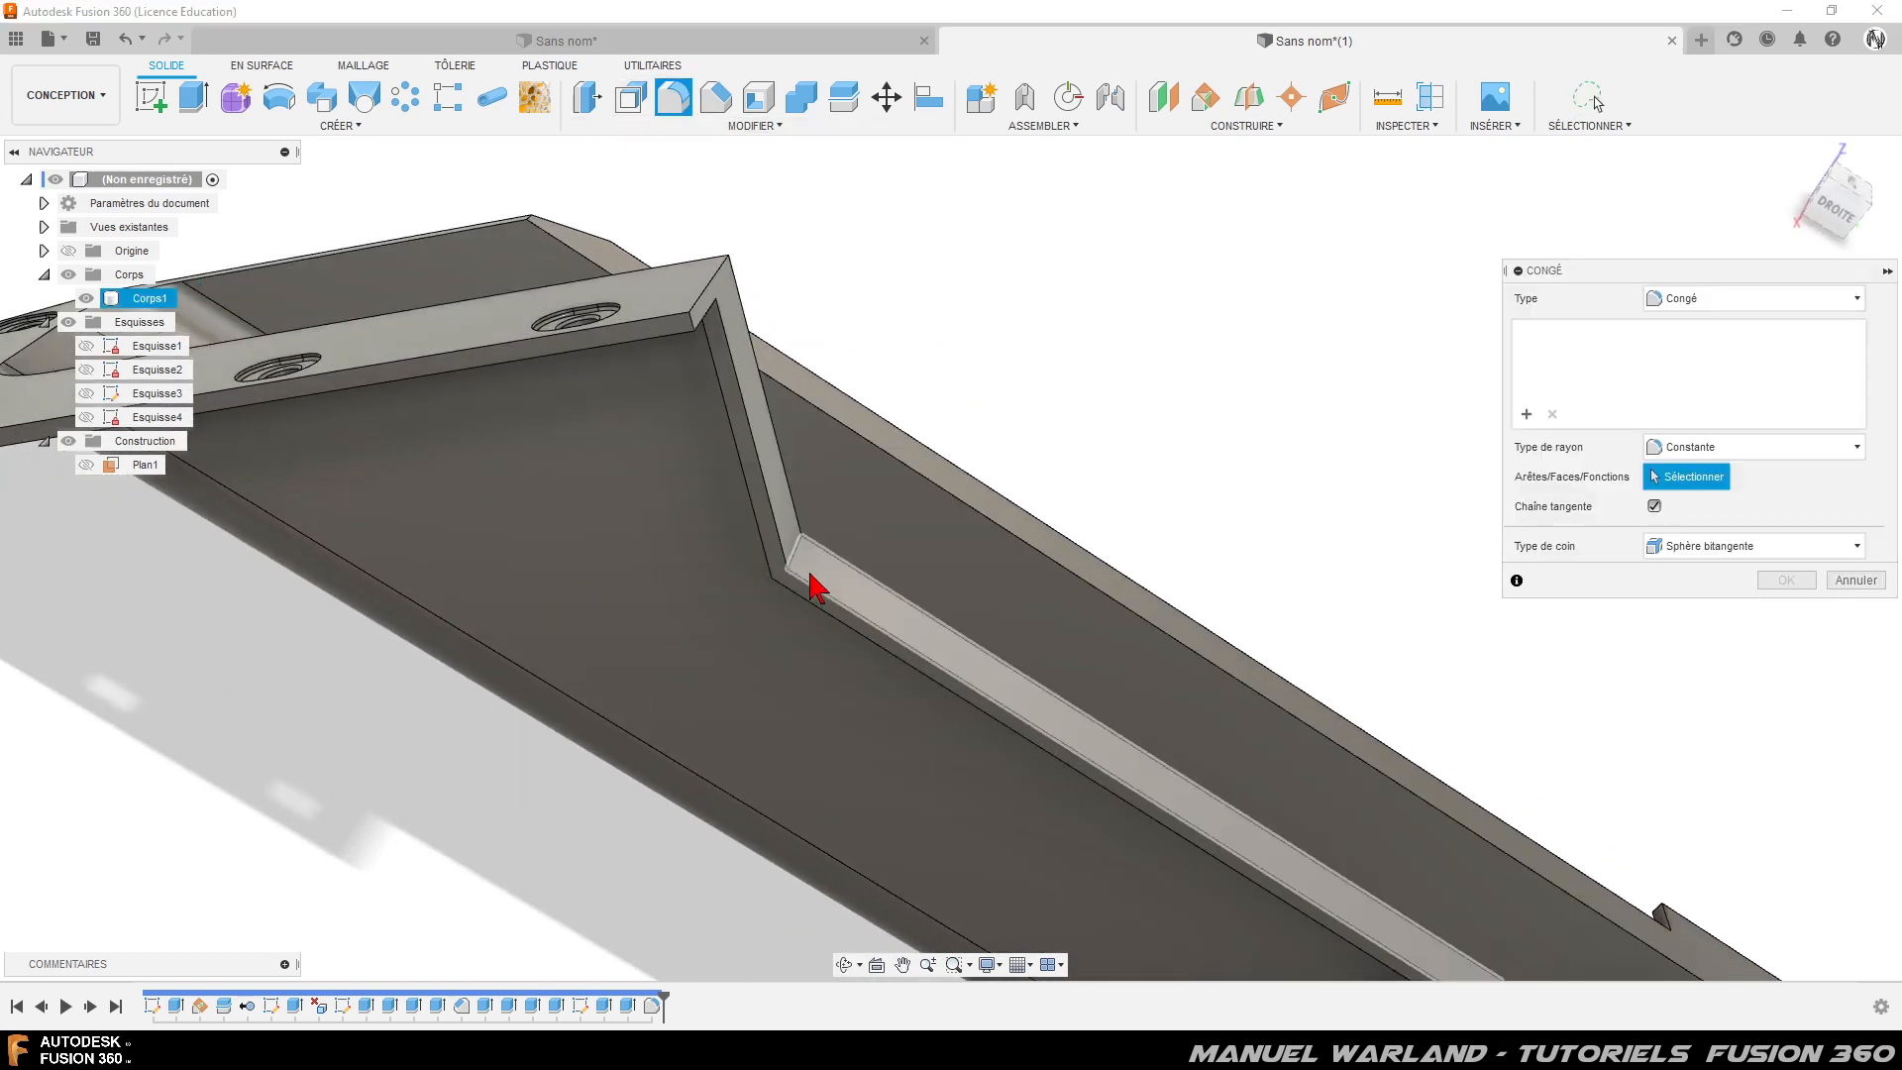
{"action": "left_click", "coordinate": [811, 575]}
{"action": "middle_click_drag", "start_coordinate": [749, 658], "coordinate": [818, 599], "text": "shift"}
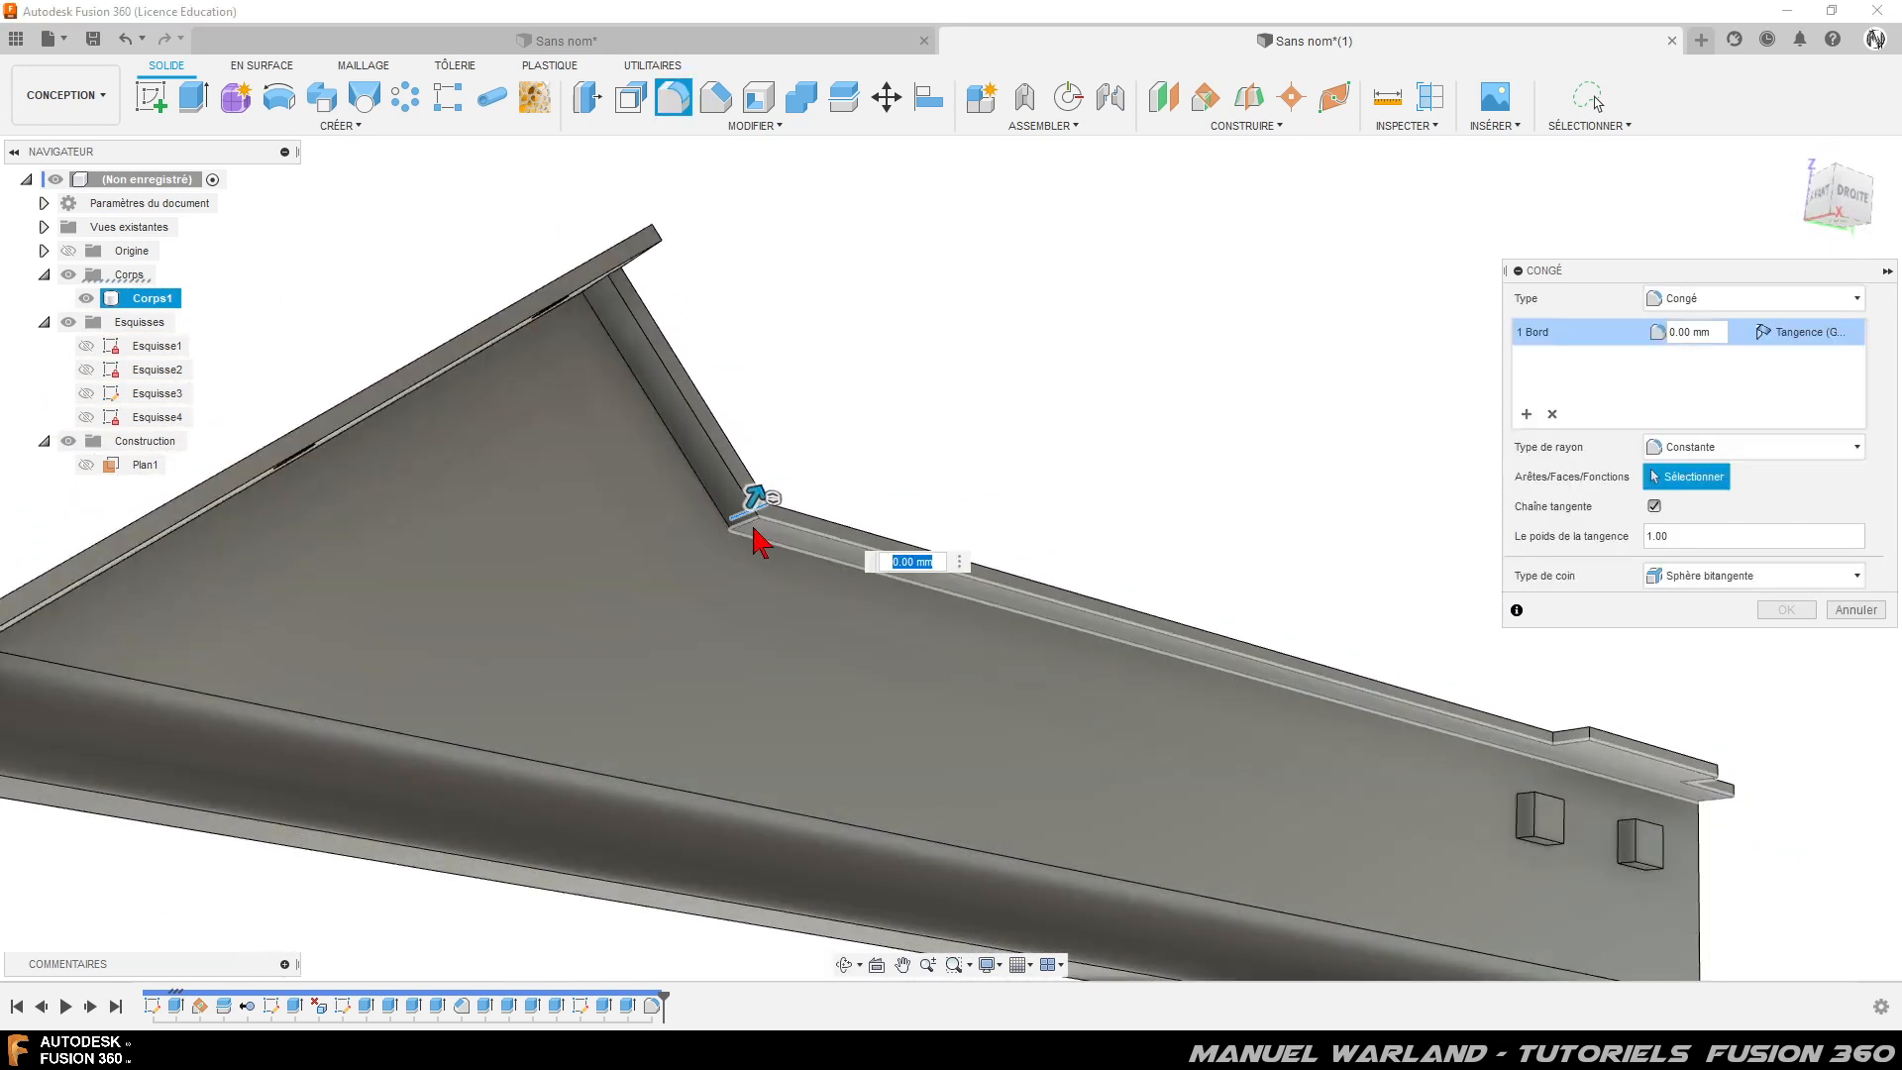
{"action": "left_click", "coordinate": [755, 524]}
{"action": "middle_click_drag", "start_coordinate": [1053, 340], "coordinate": [966, 418], "text": "shift"}
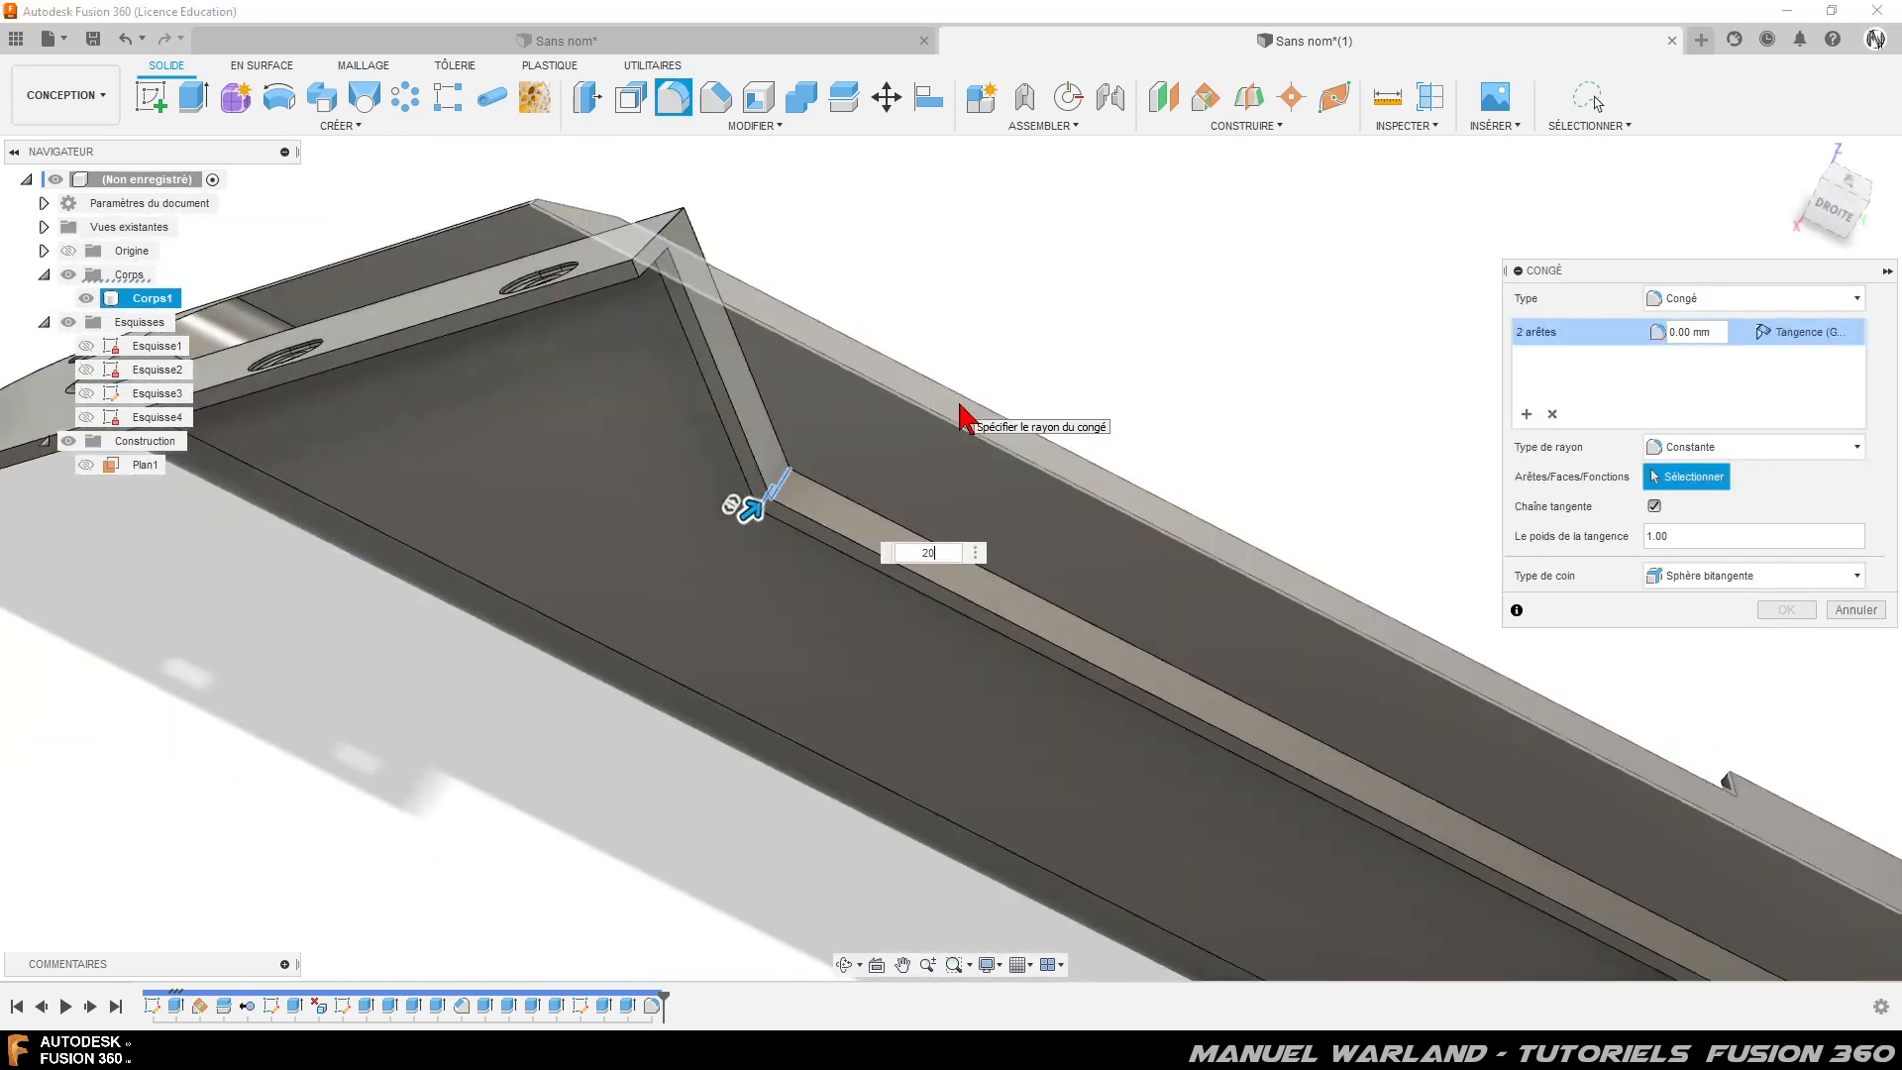
{"action": "key", "text": "Return"}
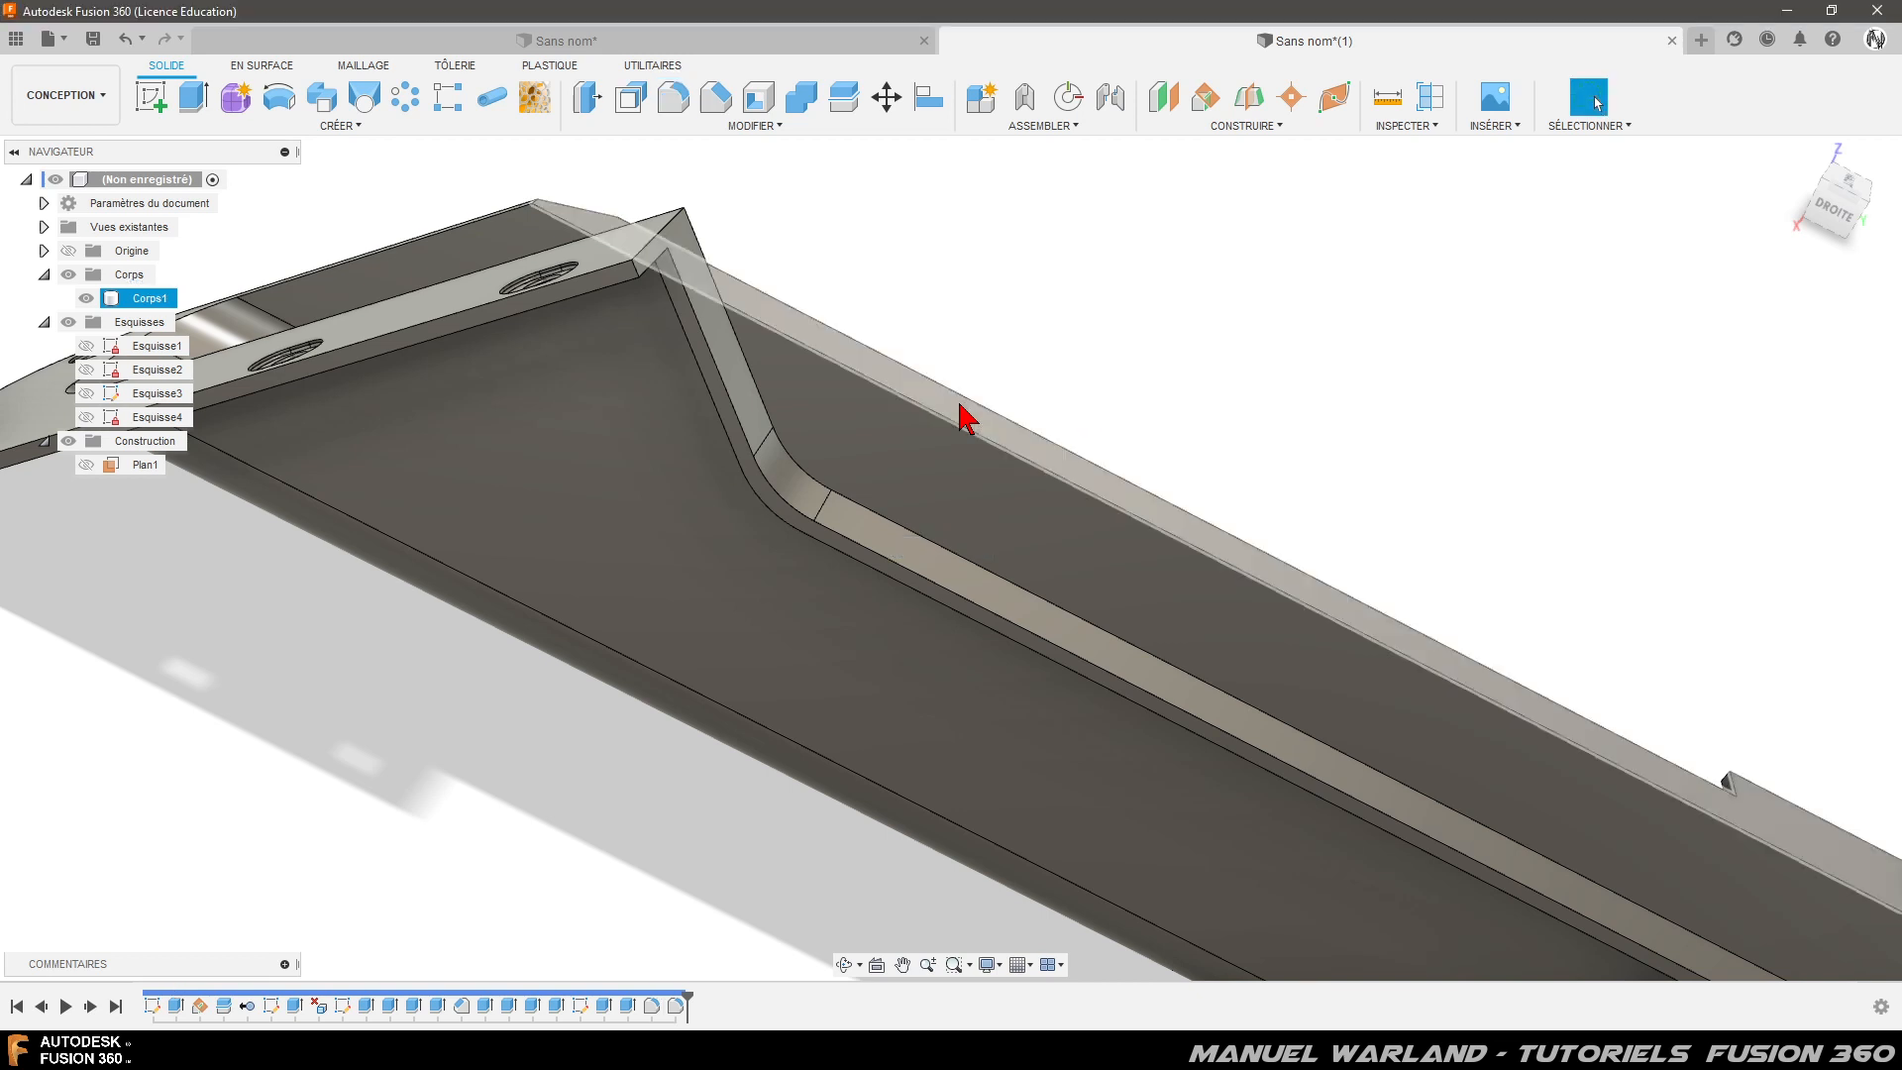
- Fillet the inner and outer long edges where both side flanges meet the channel walls, including the slanted segment, with a 3 mm radius
{"action": "middle_click_drag", "start_coordinate": [960, 416], "coordinate": [862, 522], "text": "shift"}
{"action": "middle_click_drag", "start_coordinate": [1225, 522], "coordinate": [751, 327], "text": "shift"}
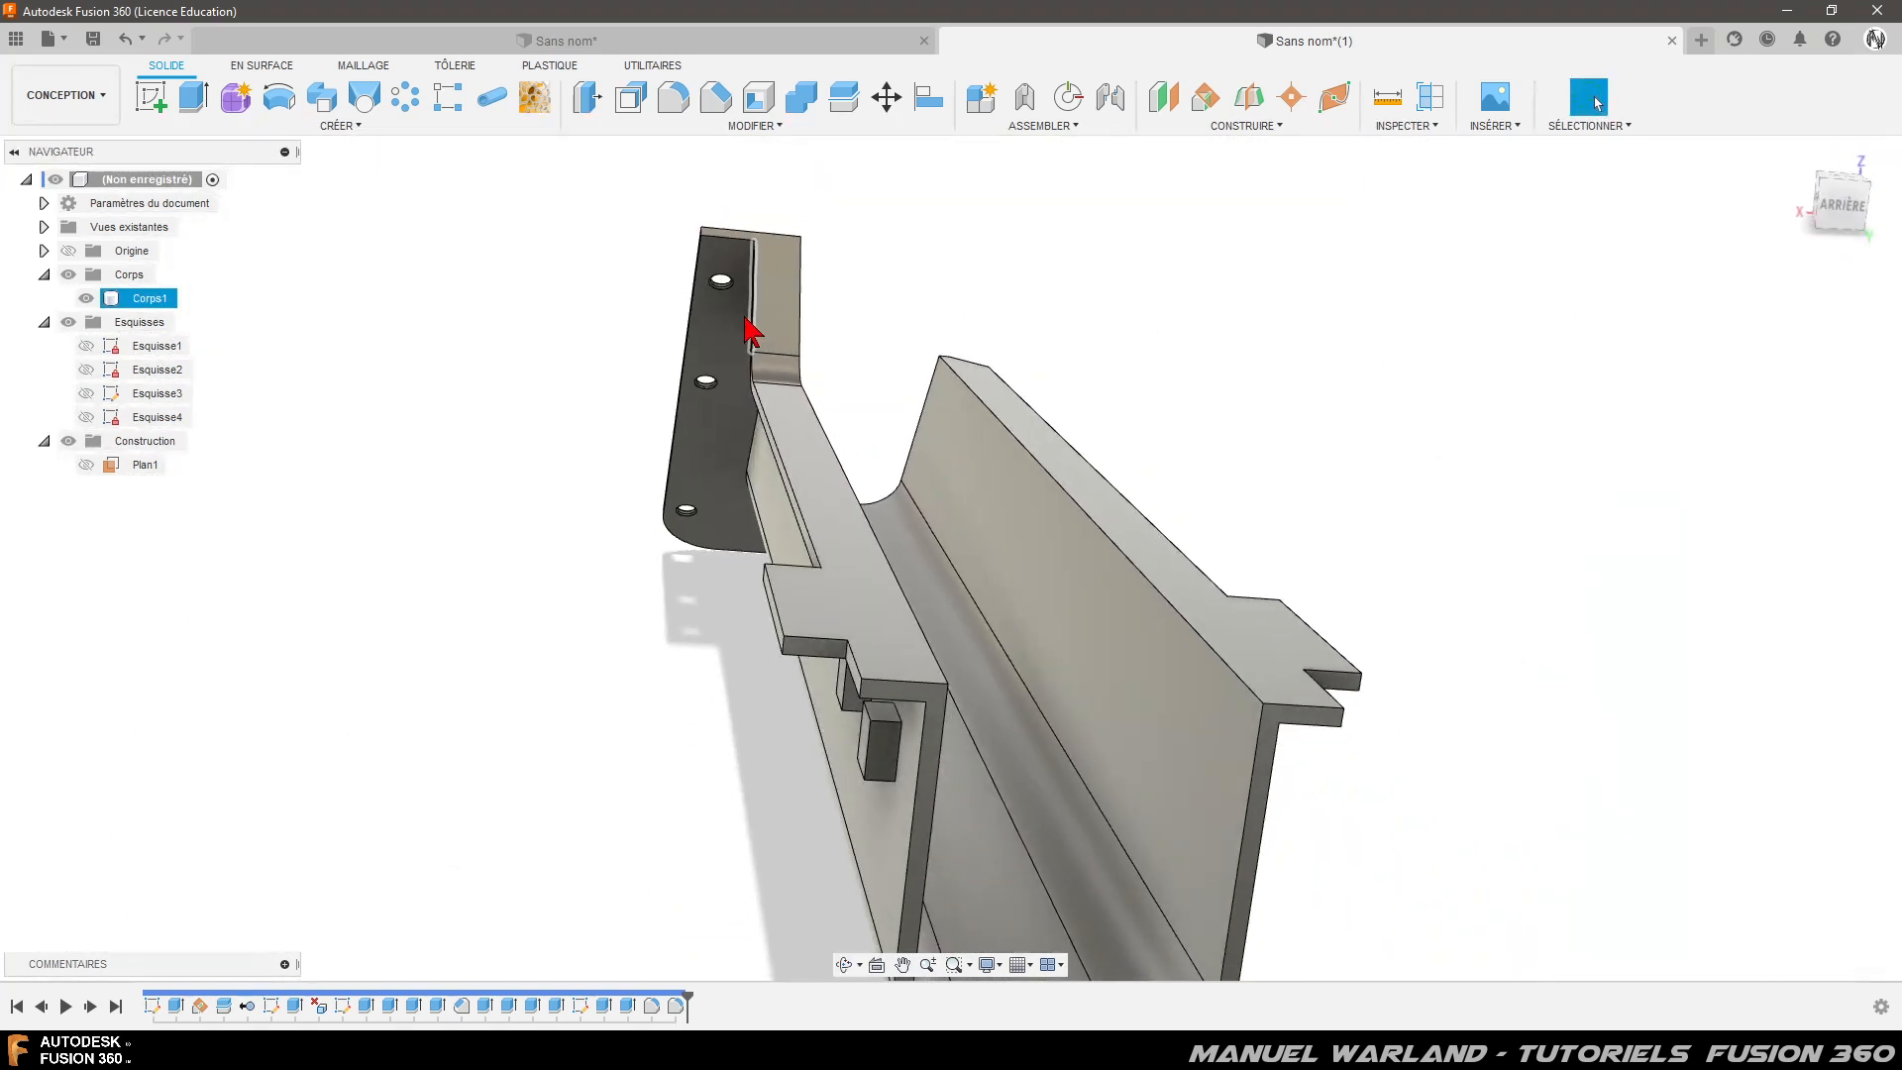
{"action": "left_click", "coordinate": [673, 99]}
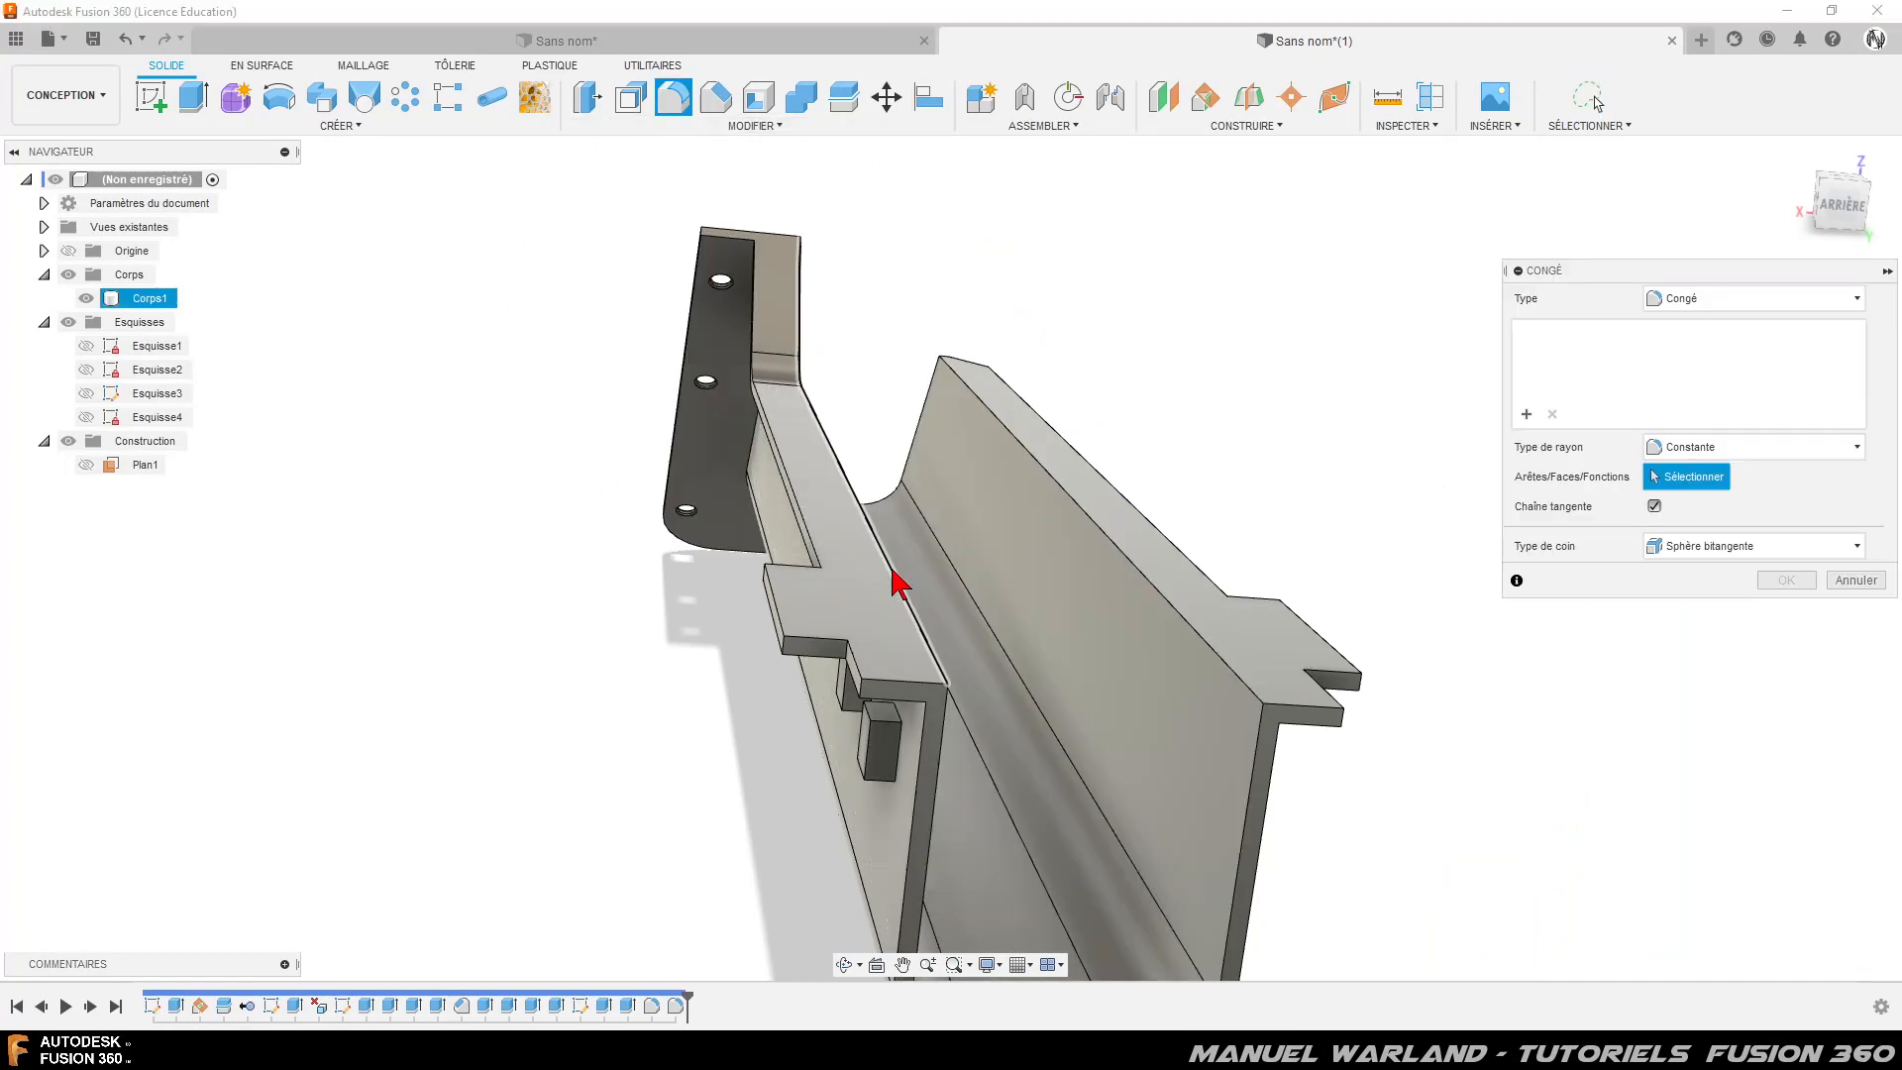
{"action": "left_click", "coordinate": [895, 583]}
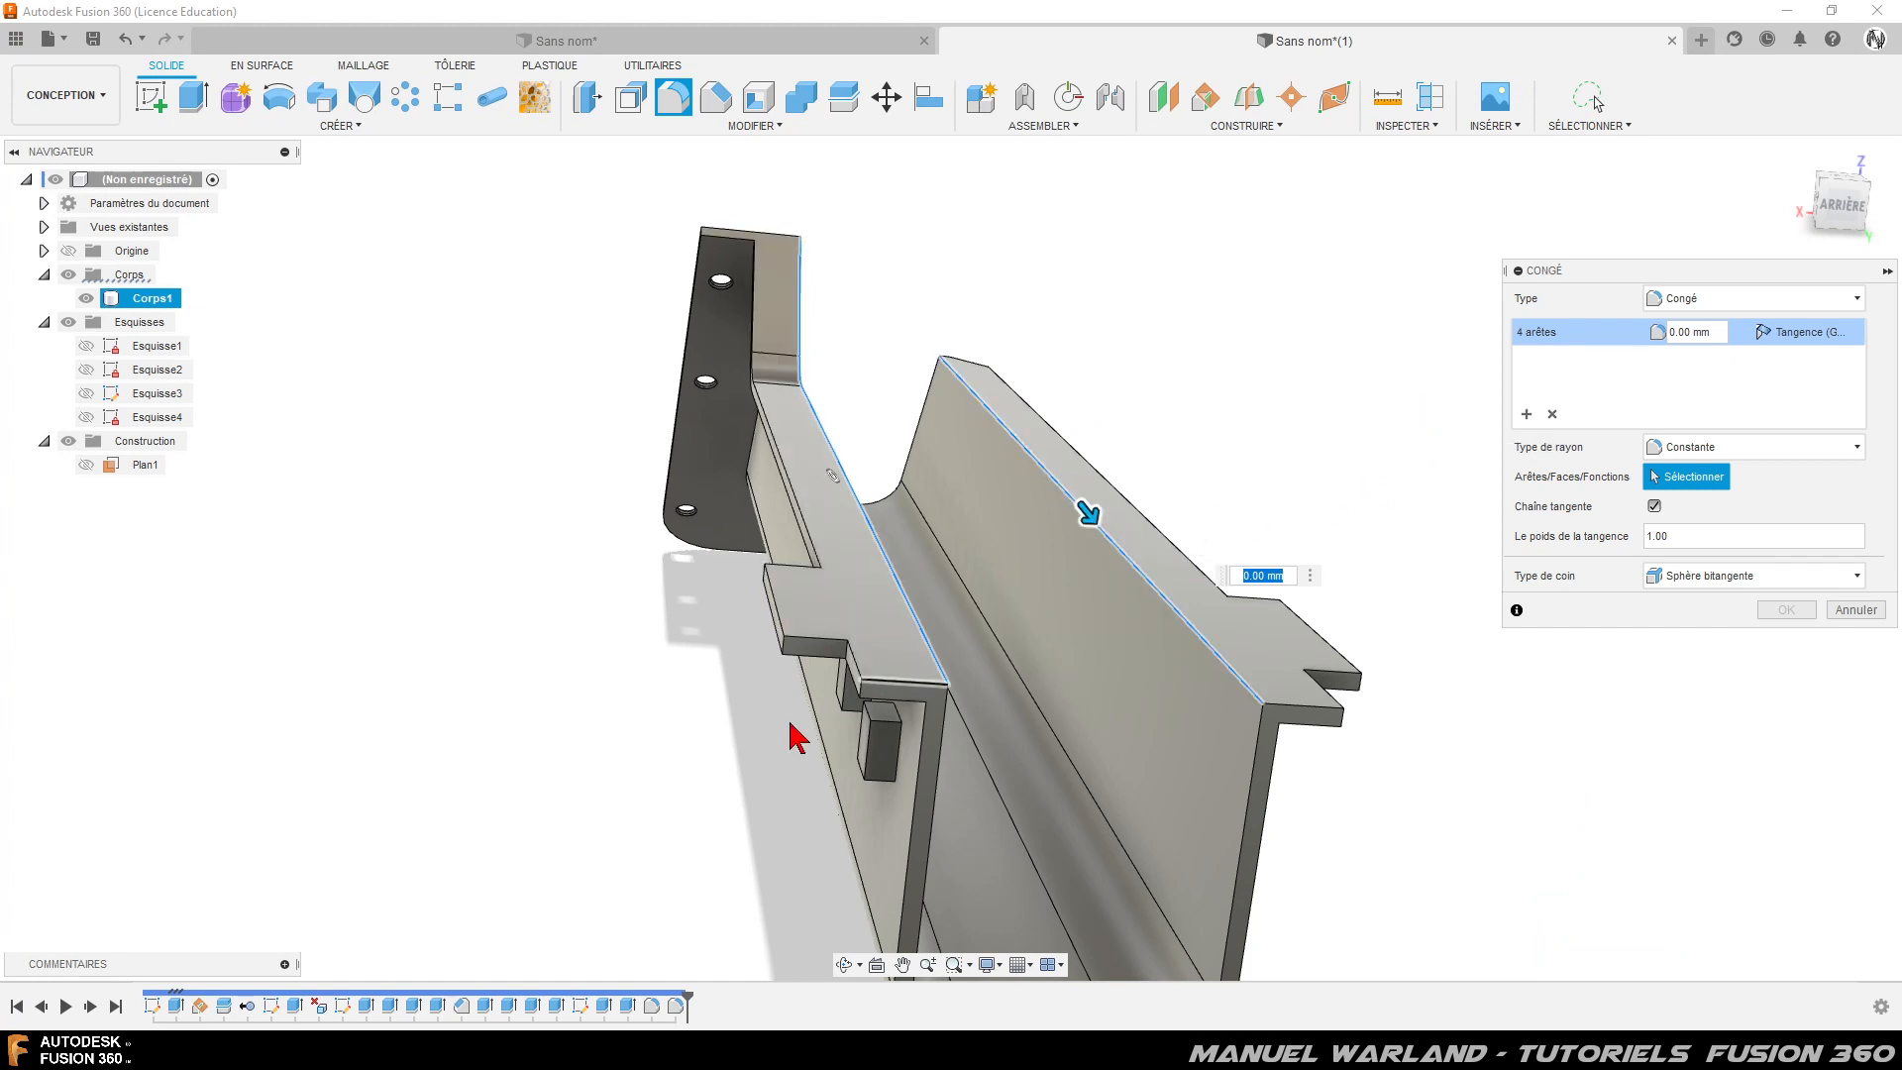
{"action": "middle_click_drag", "start_coordinate": [789, 730], "coordinate": [756, 713], "text": "shift"}
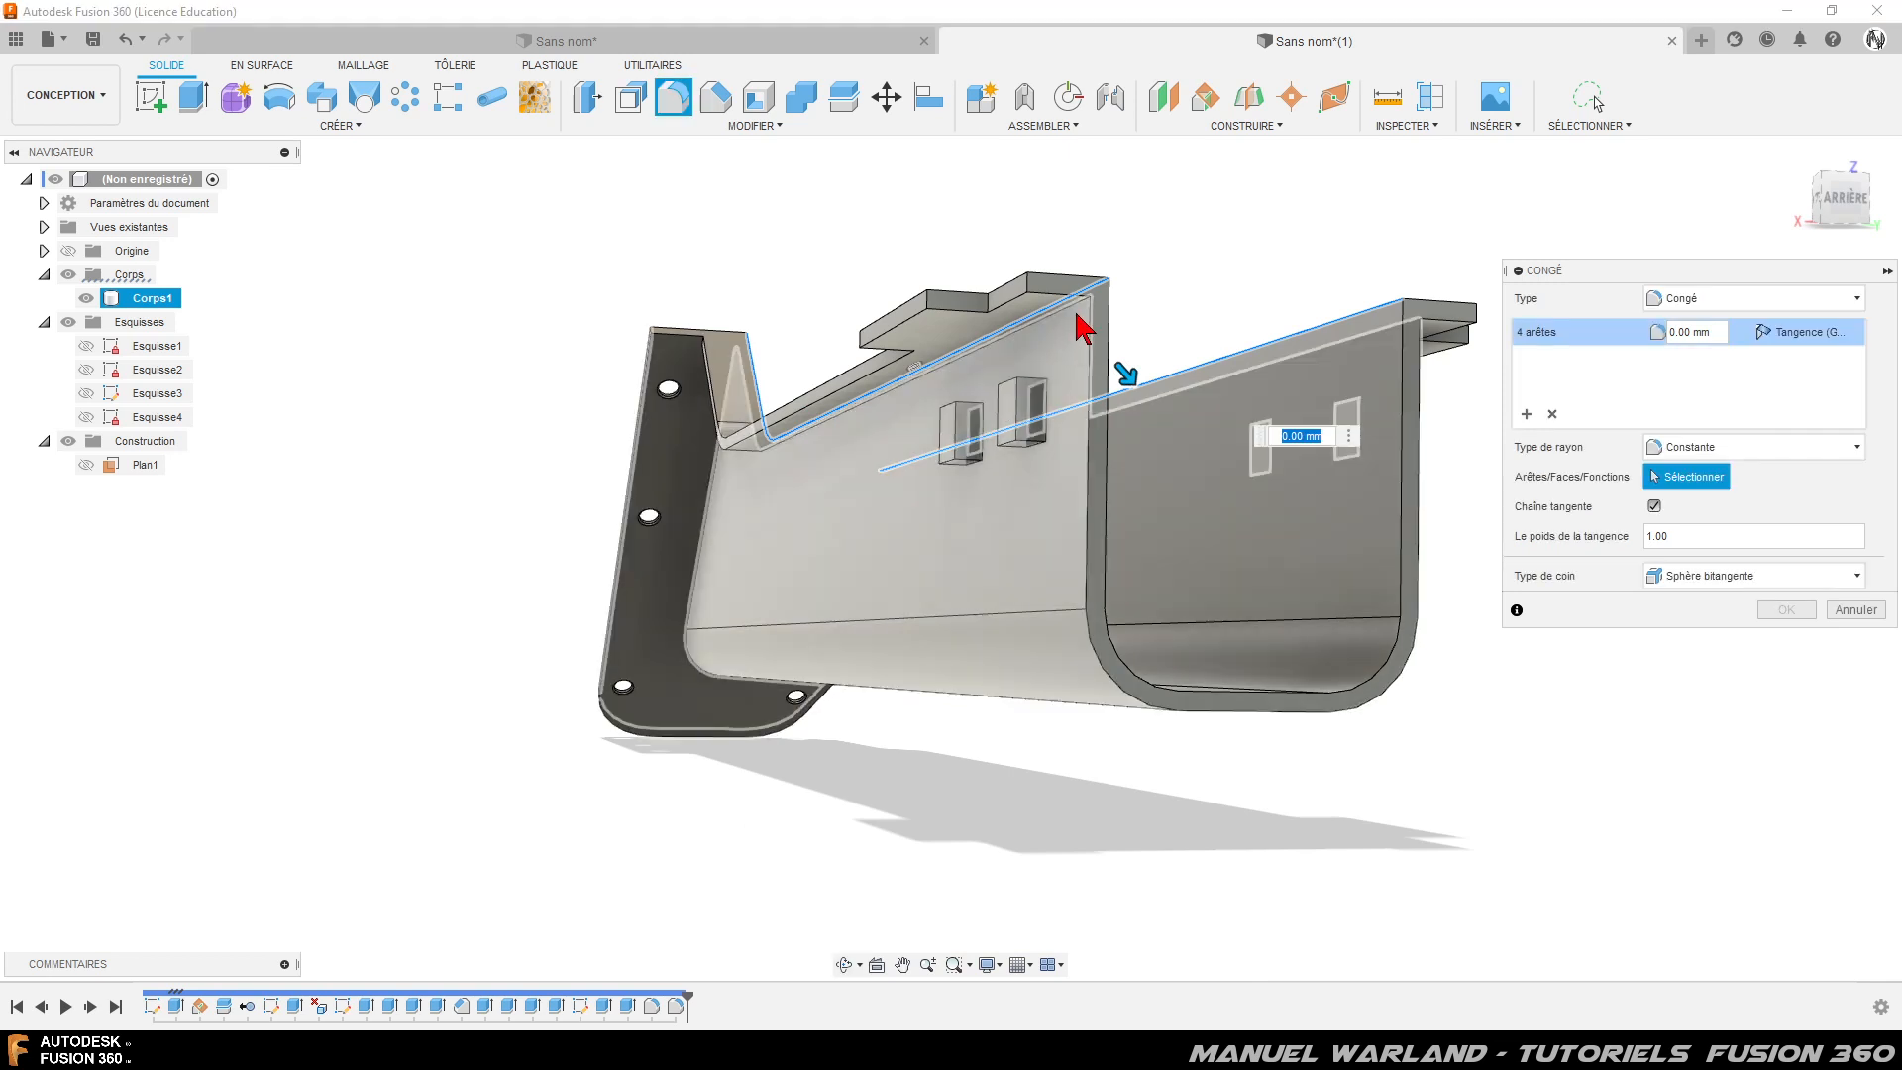
{"action": "left_click", "coordinate": [1084, 327]}
{"action": "middle_click_drag", "start_coordinate": [1202, 365], "coordinate": [1167, 425], "text": "shift"}
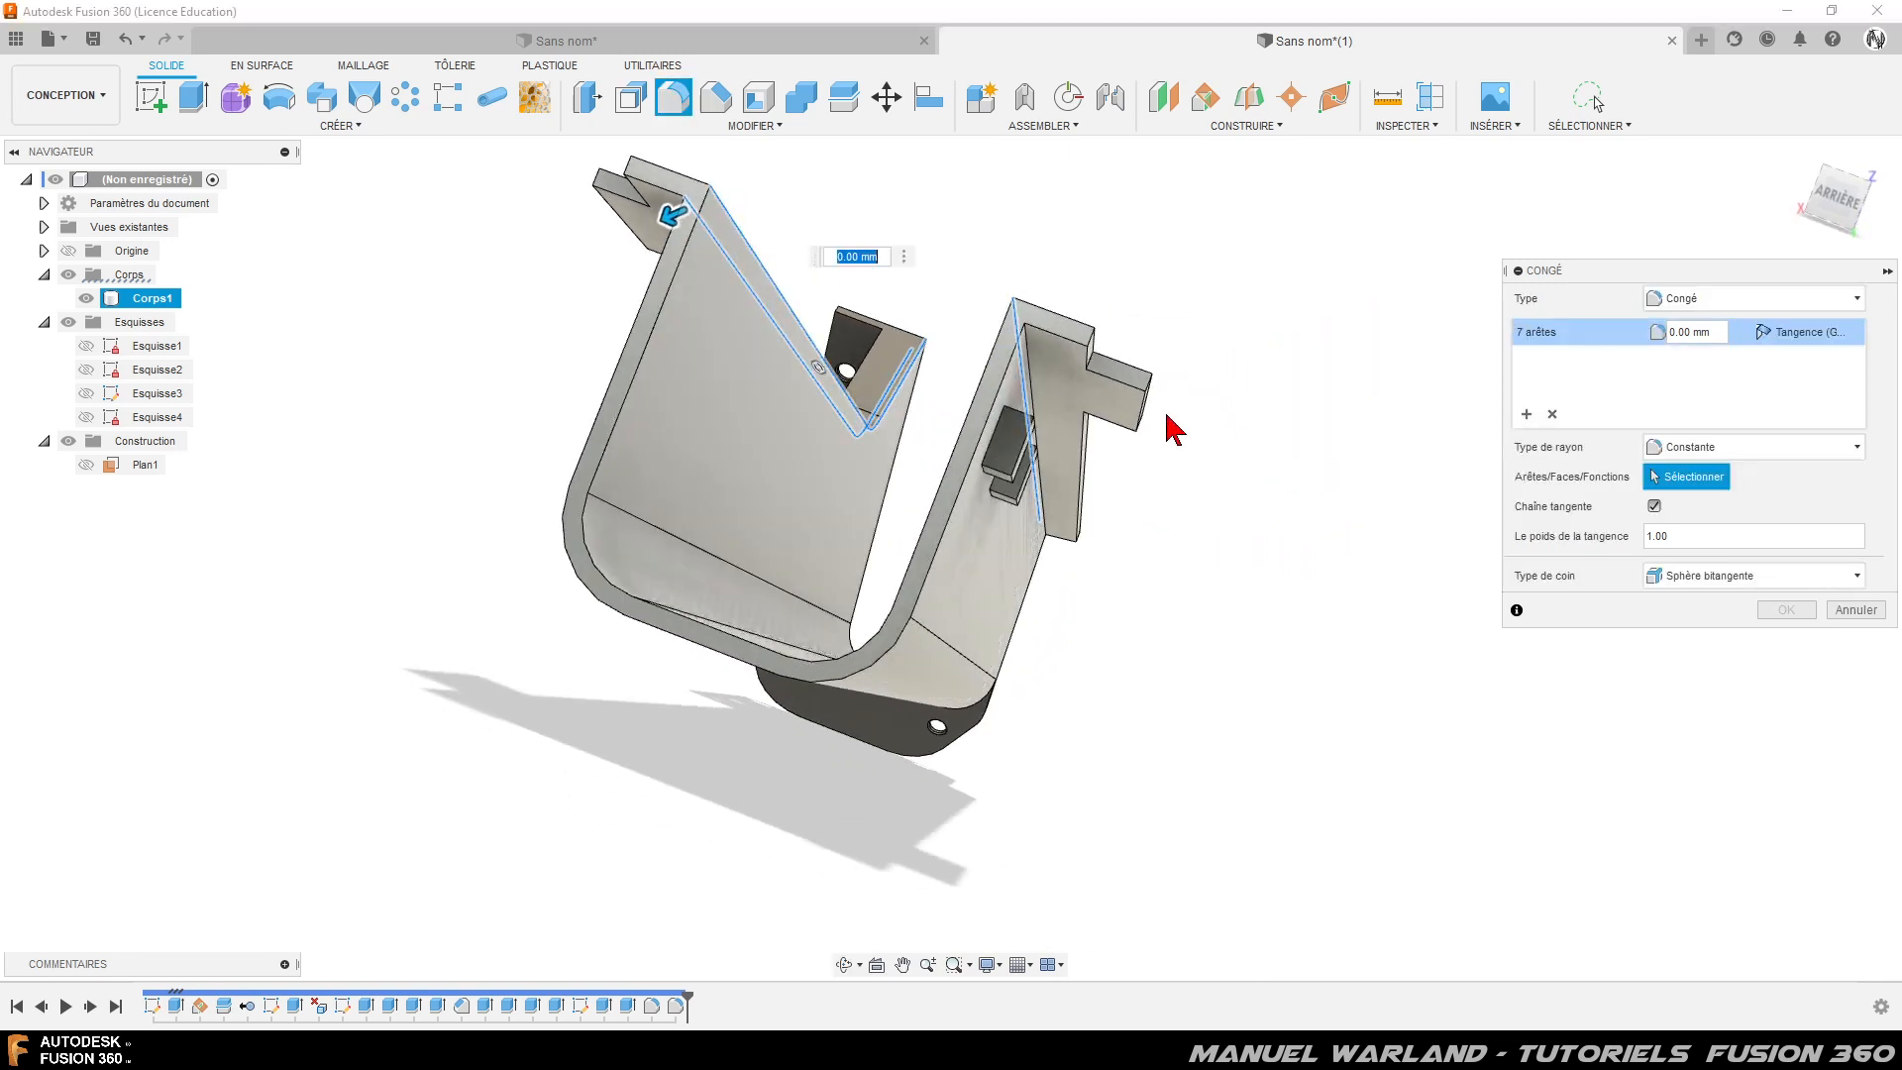
{"action": "left_click", "coordinate": [1030, 345]}
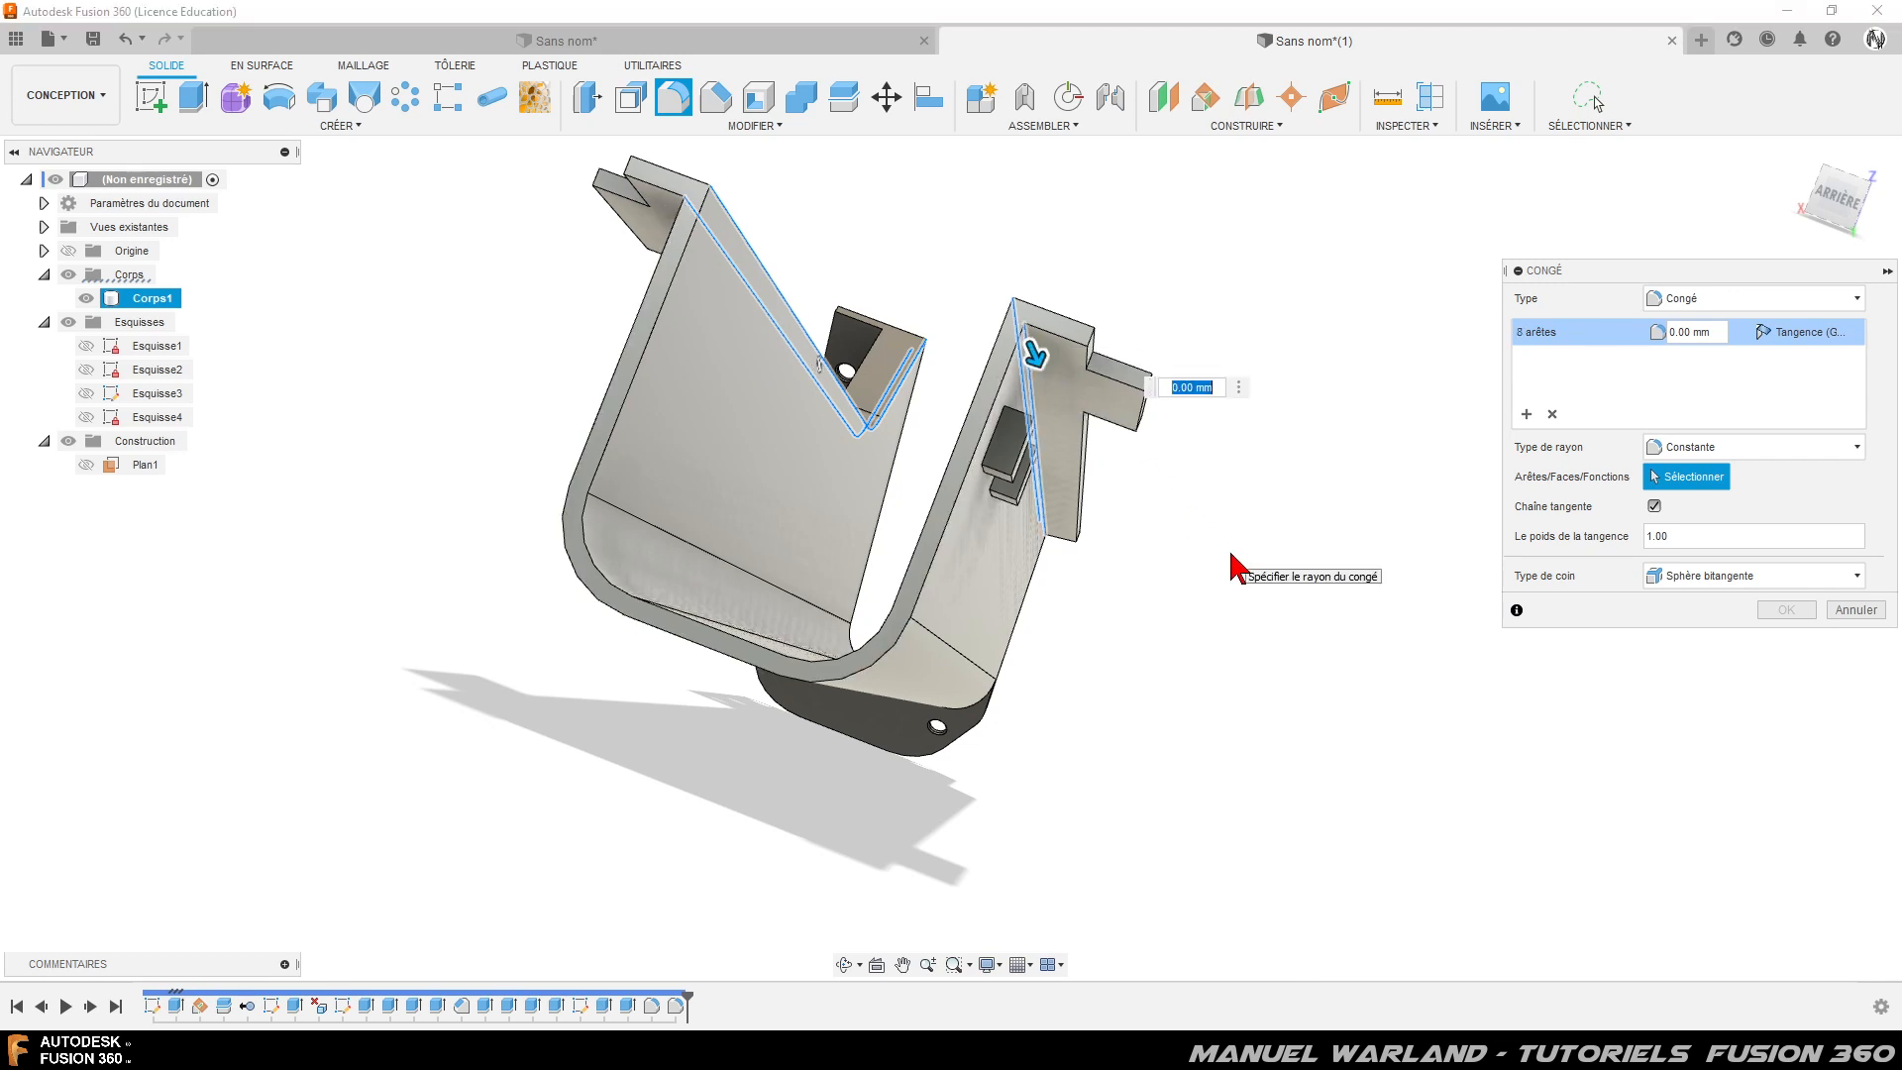
{"action": "key", "text": "Return"}
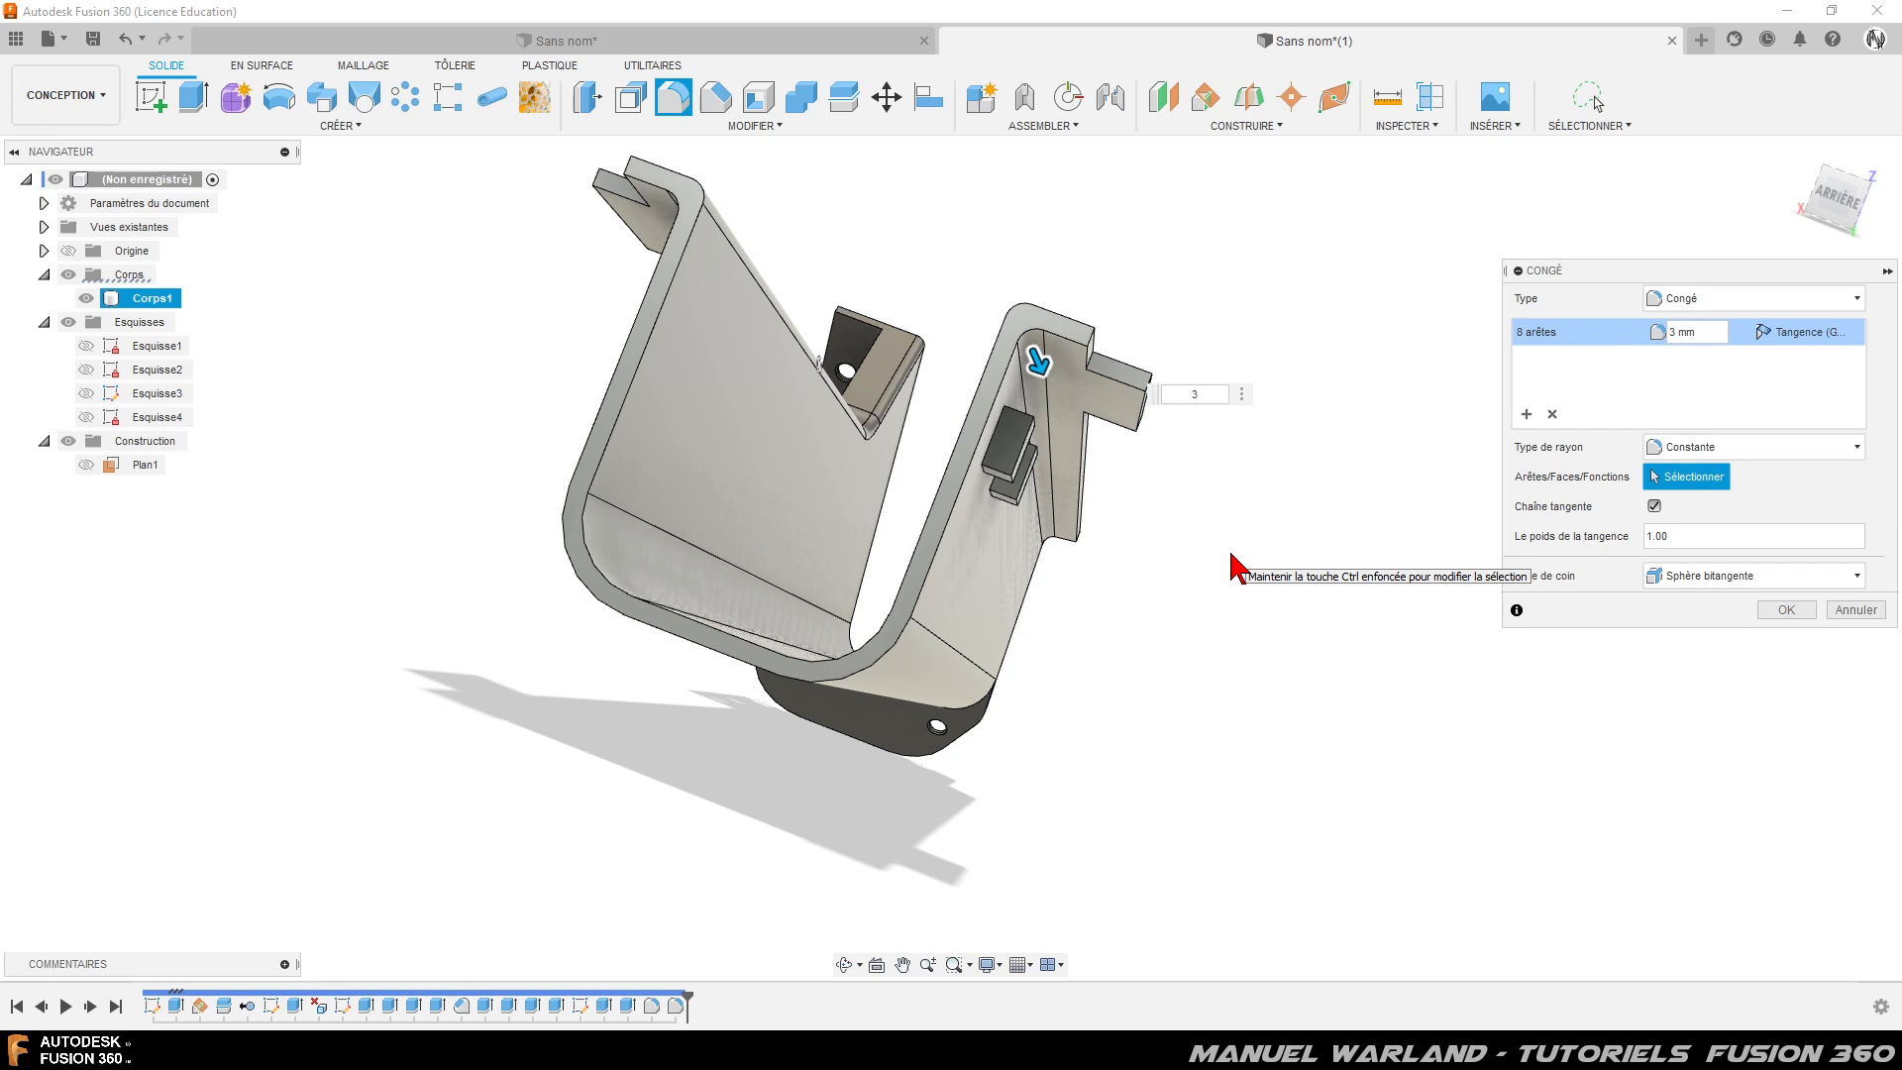
{"action": "key", "text": "Return"}
- Start a constant-radius fillet on the channel's open end face and the neighbouring edge faces of one side flange's tab
{"action": "middle_click_drag", "start_coordinate": [1198, 550], "coordinate": [1084, 611], "text": "shift"}
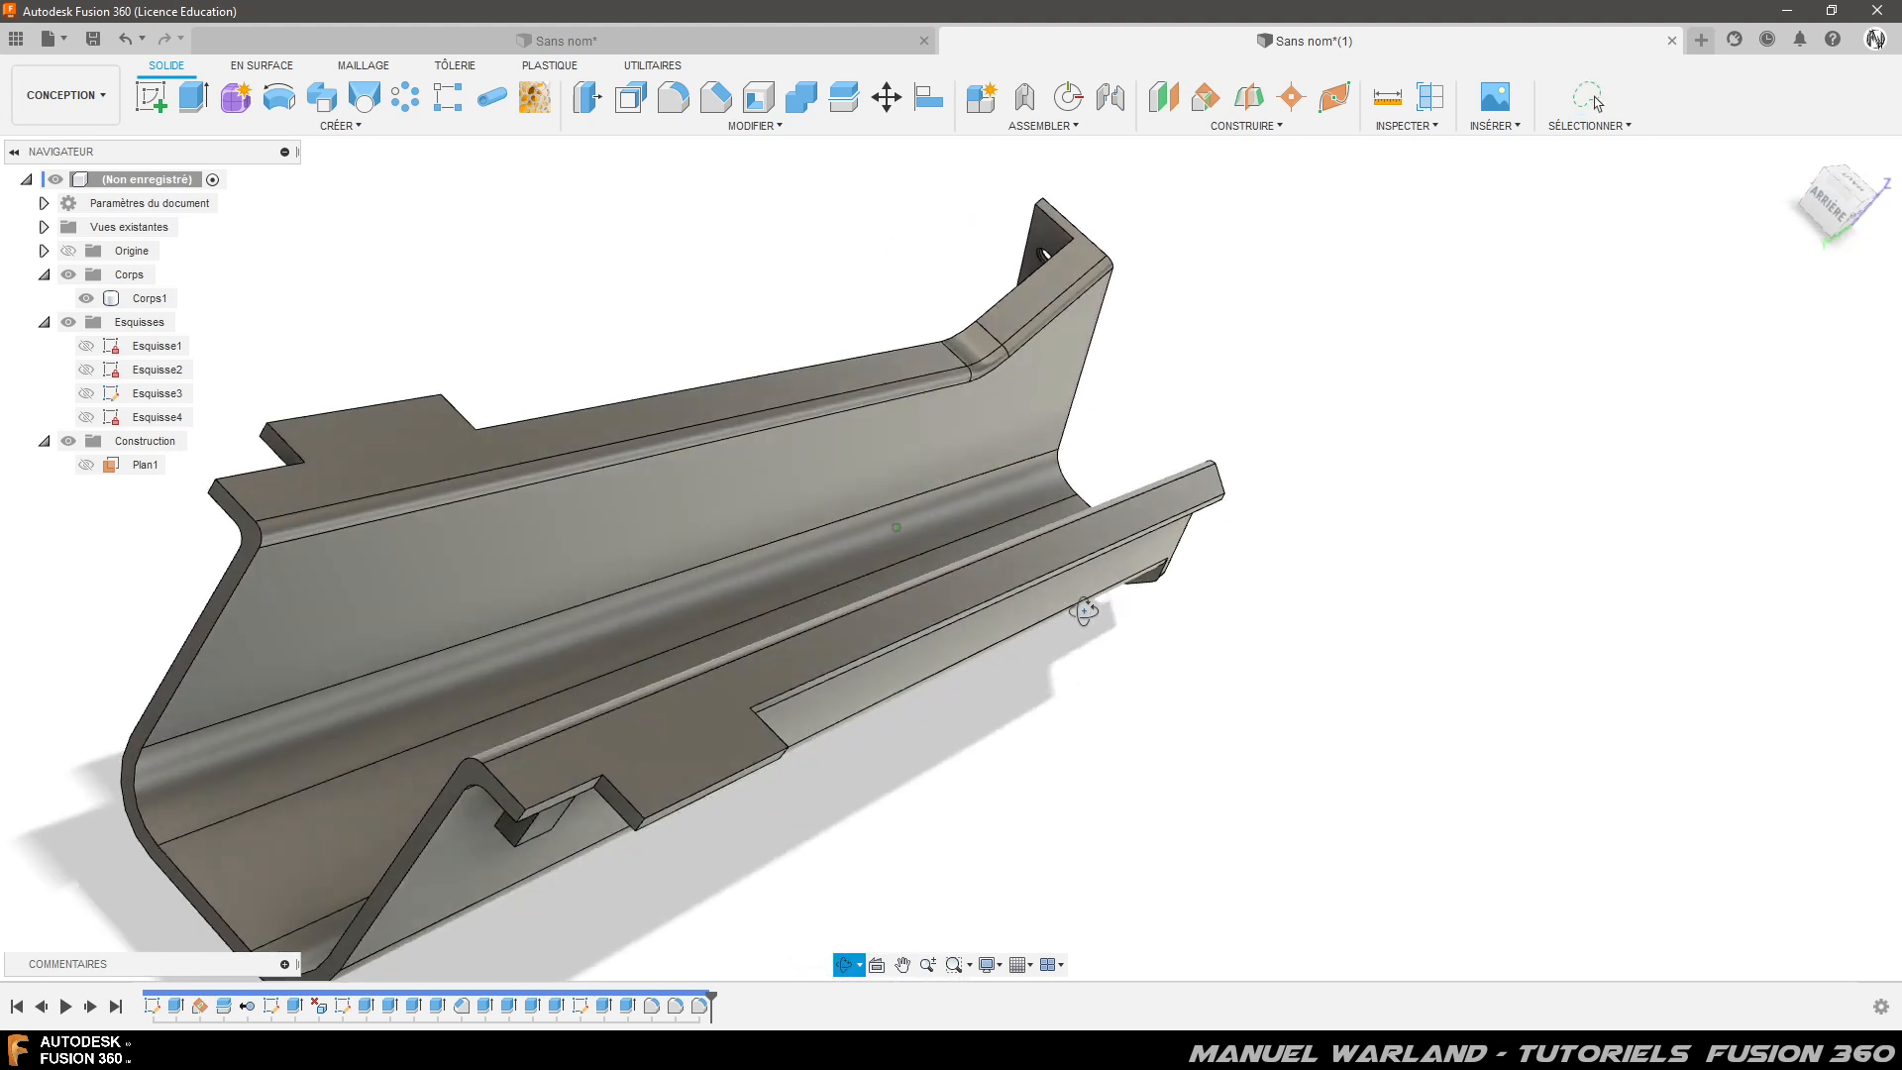
{"action": "middle_click_drag", "start_coordinate": [1273, 728], "coordinate": [1313, 703], "text": "shift"}
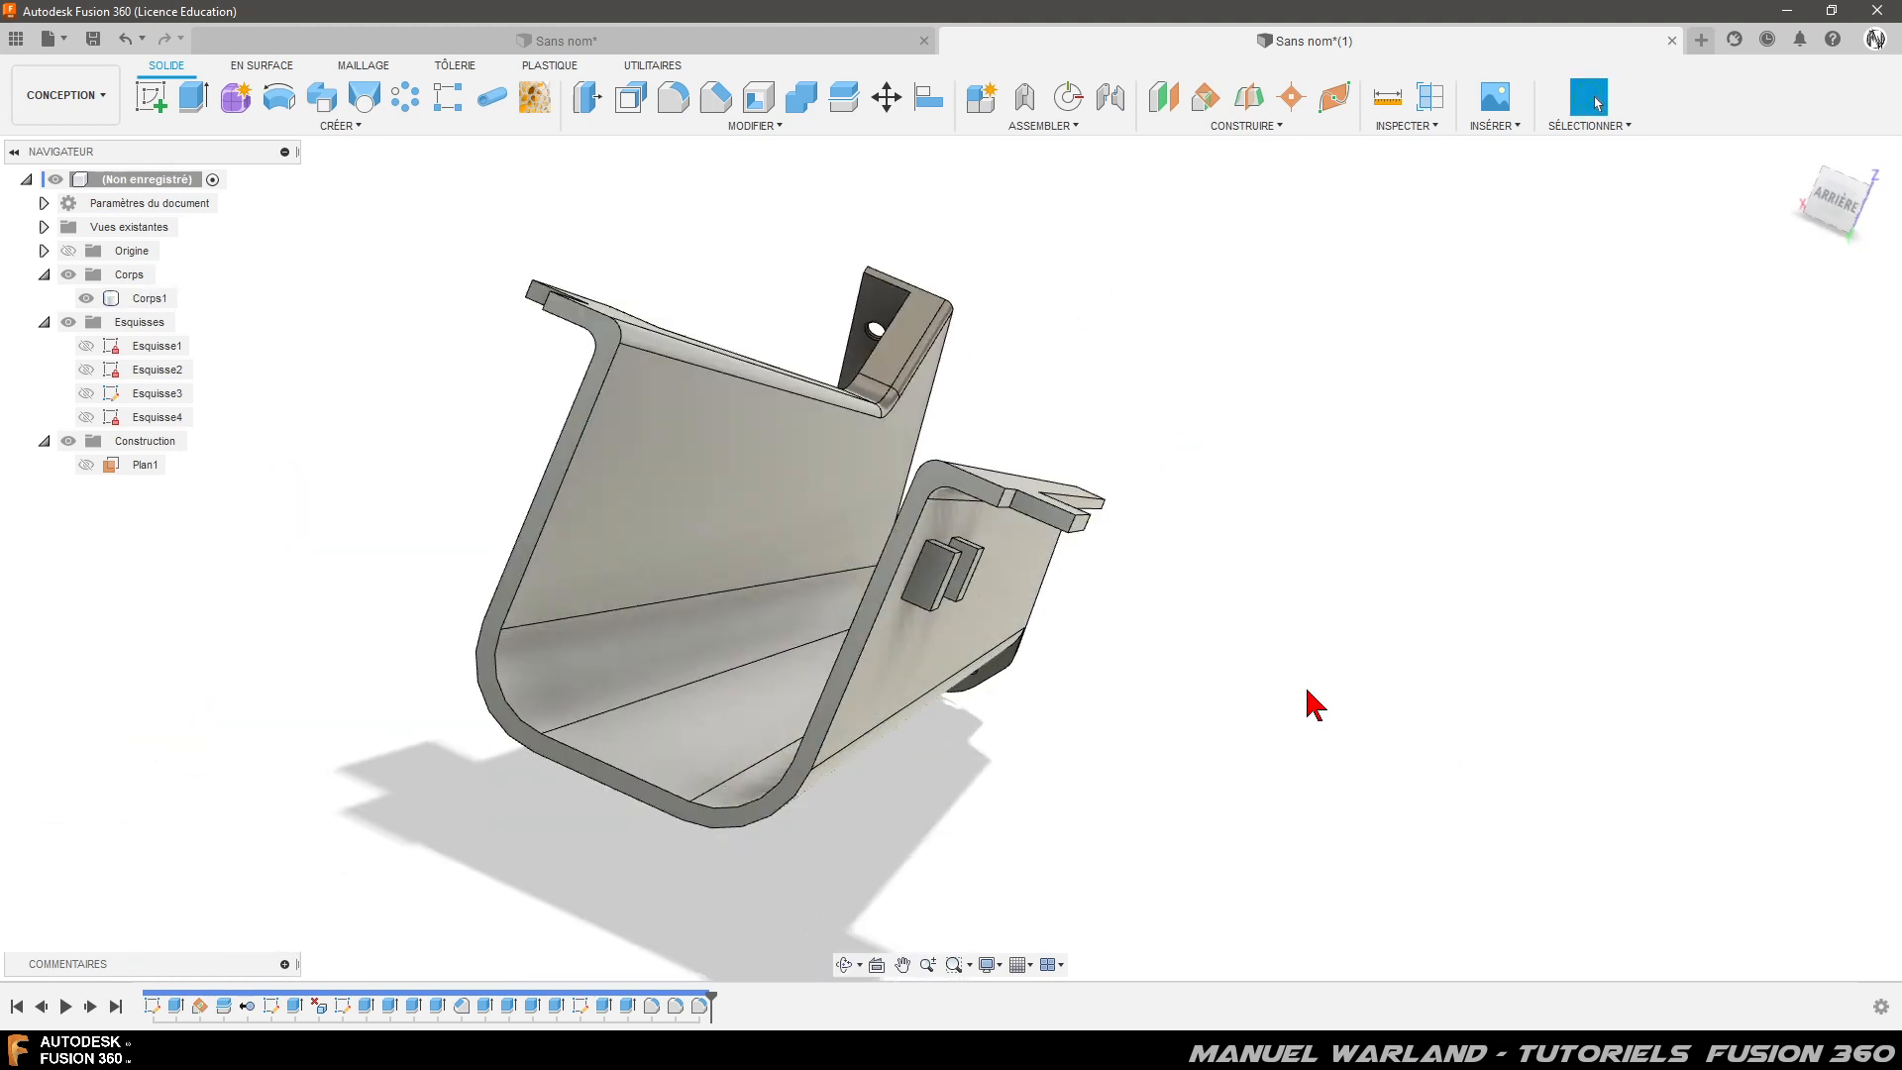
{"action": "left_click", "coordinate": [681, 99]}
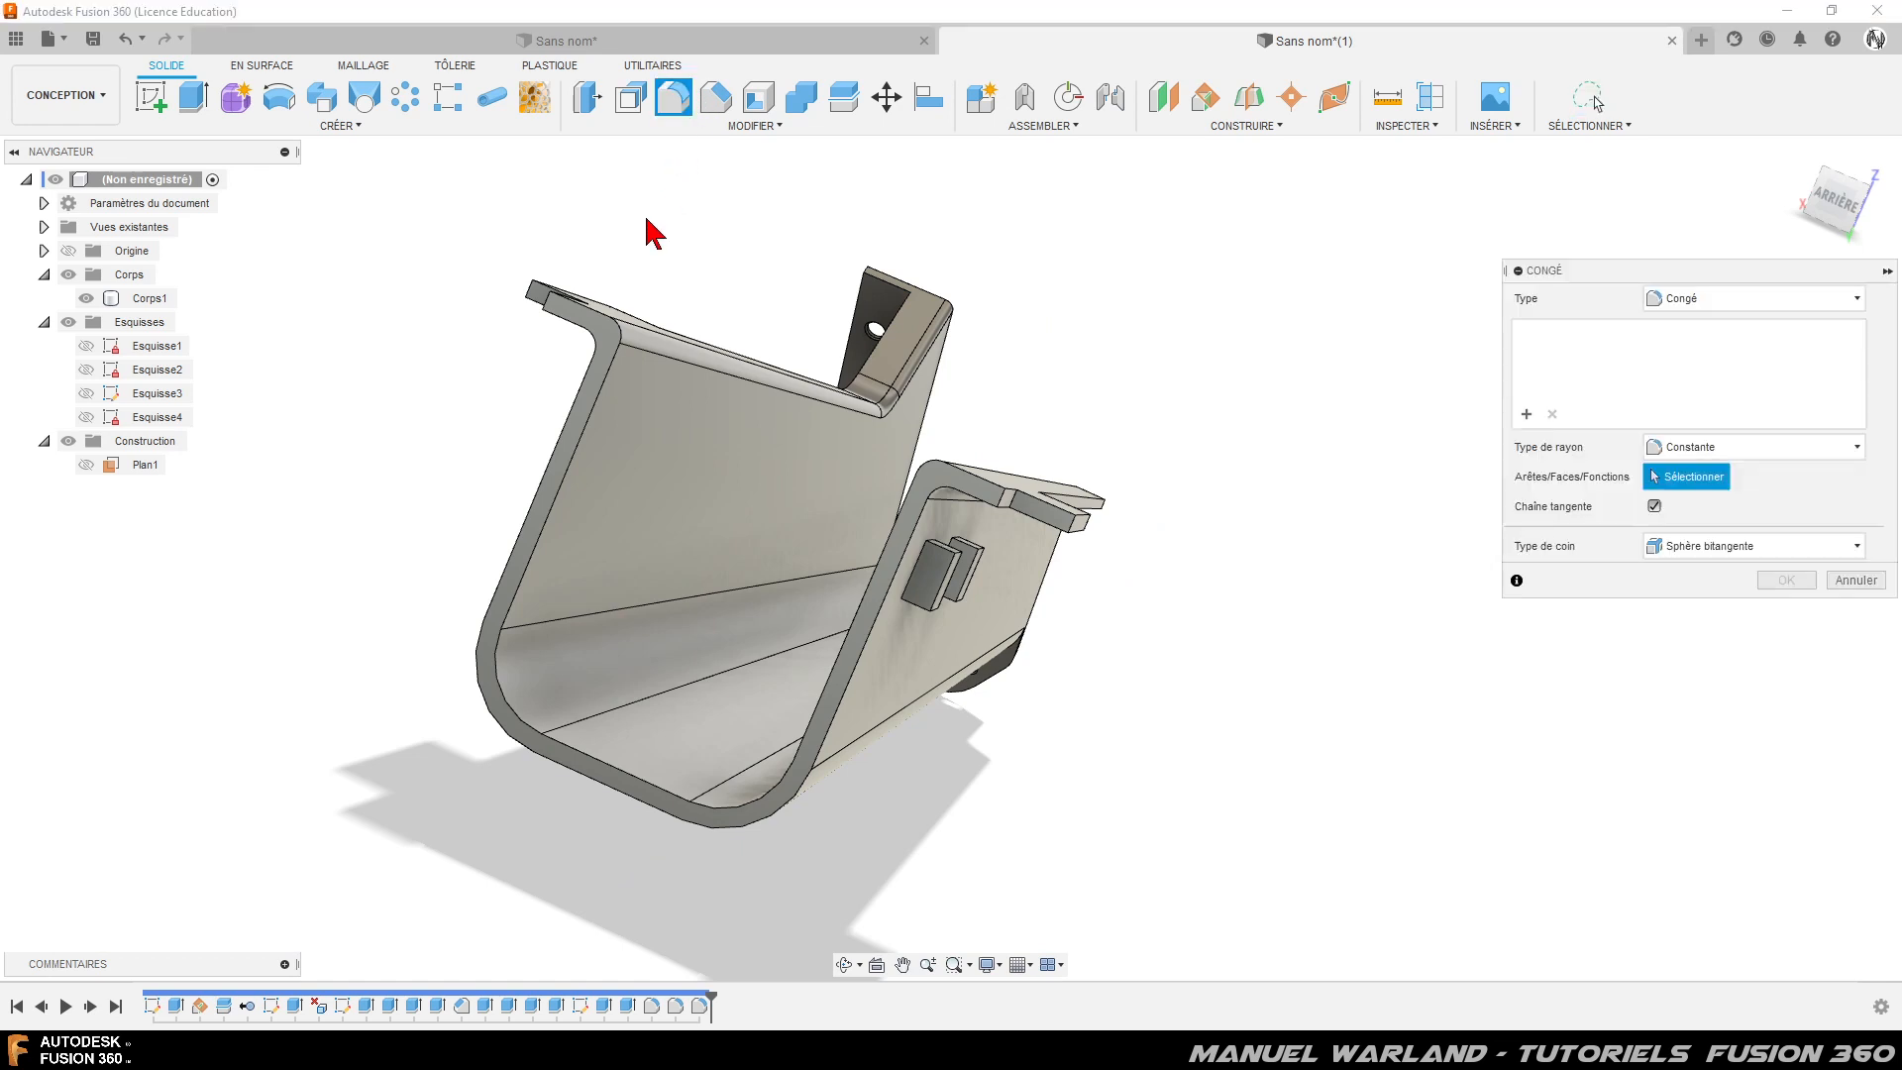
{"action": "left_click", "coordinate": [611, 342]}
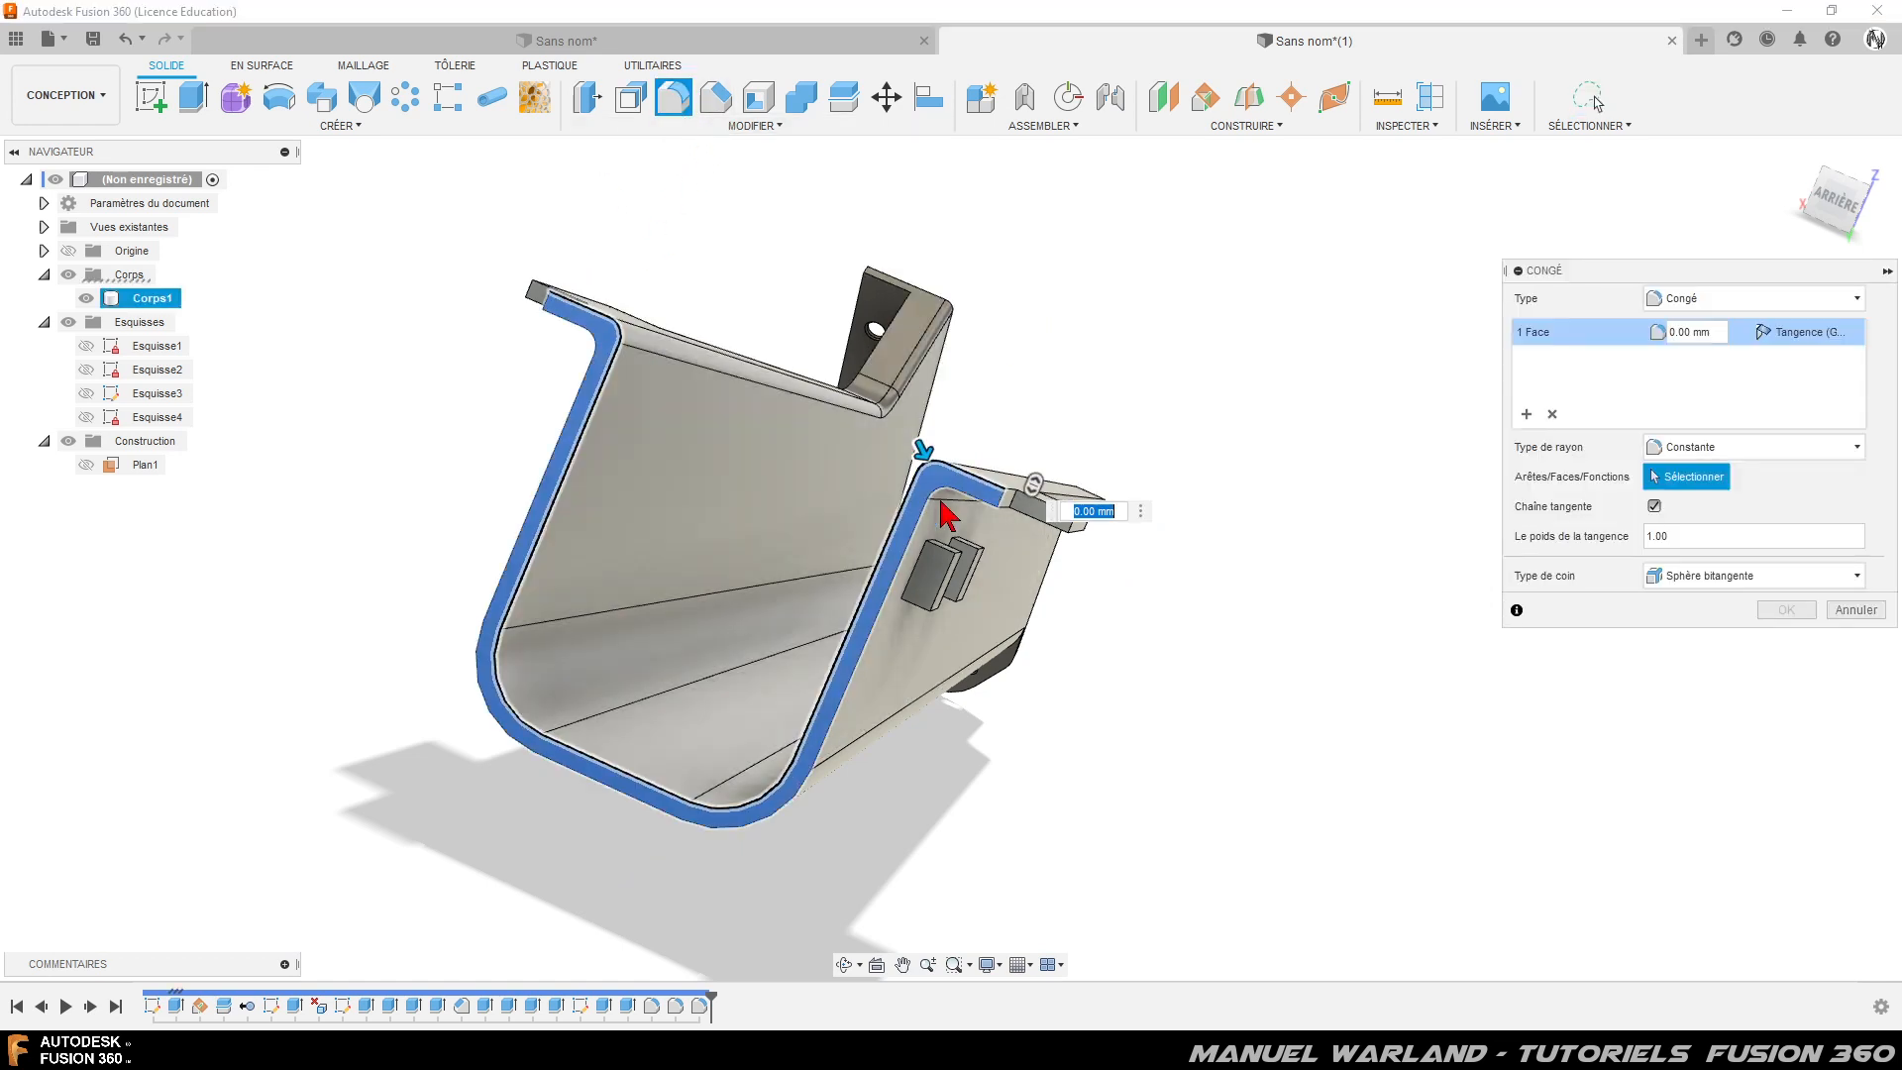
{"action": "scroll", "coordinate": [1208, 574], "scroll_direction": "up", "scroll_amount": 1}
{"action": "scroll", "coordinate": [1020, 574], "scroll_direction": "up", "scroll_amount": 3}
{"action": "left_click", "coordinate": [901, 437]}
{"action": "middle_click_drag", "start_coordinate": [982, 530], "coordinate": [927, 541], "text": "shift"}
{"action": "left_click", "coordinate": [424, 525]}
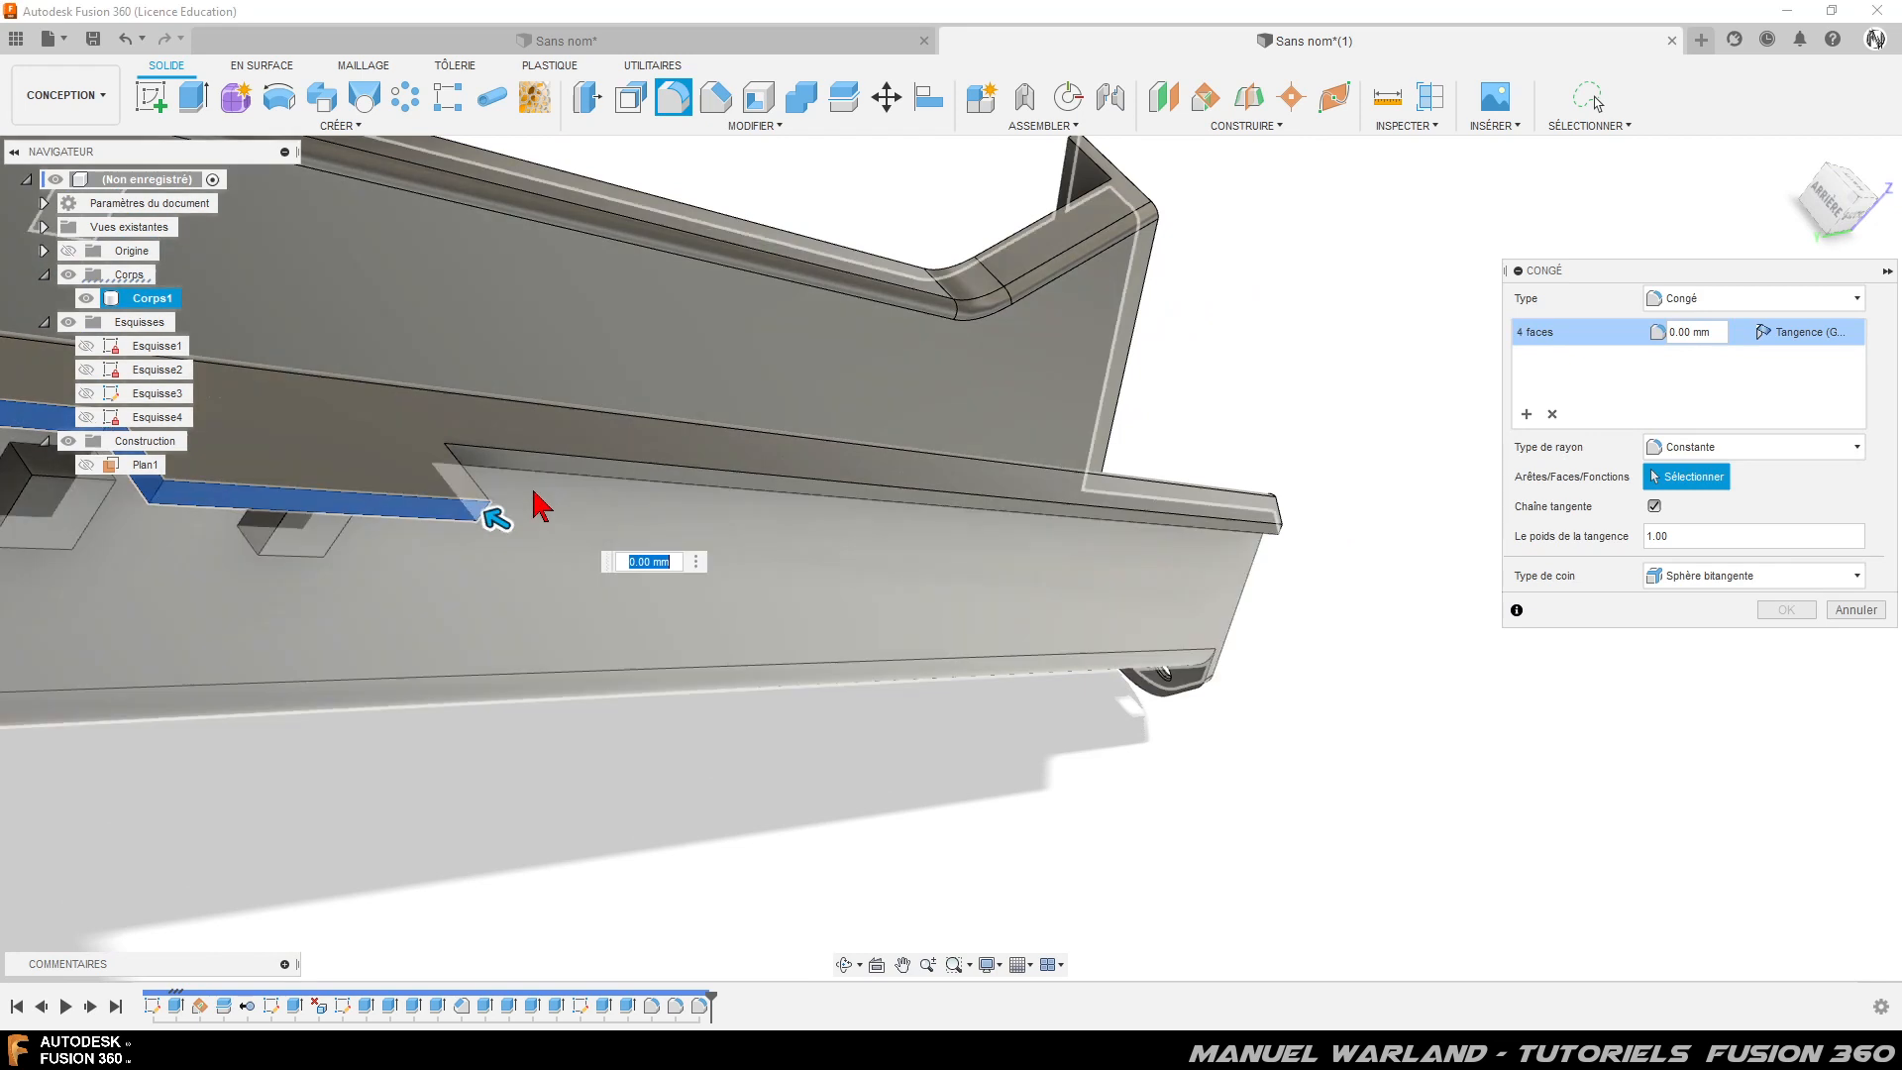
- Add that side flange's remaining edge faces, including its long edge and tab step, and the end flange's outer face to the fillet
{"action": "left_click", "coordinate": [582, 478]}
{"action": "middle_click_drag", "start_coordinate": [761, 563], "coordinate": [653, 435], "text": "shift"}
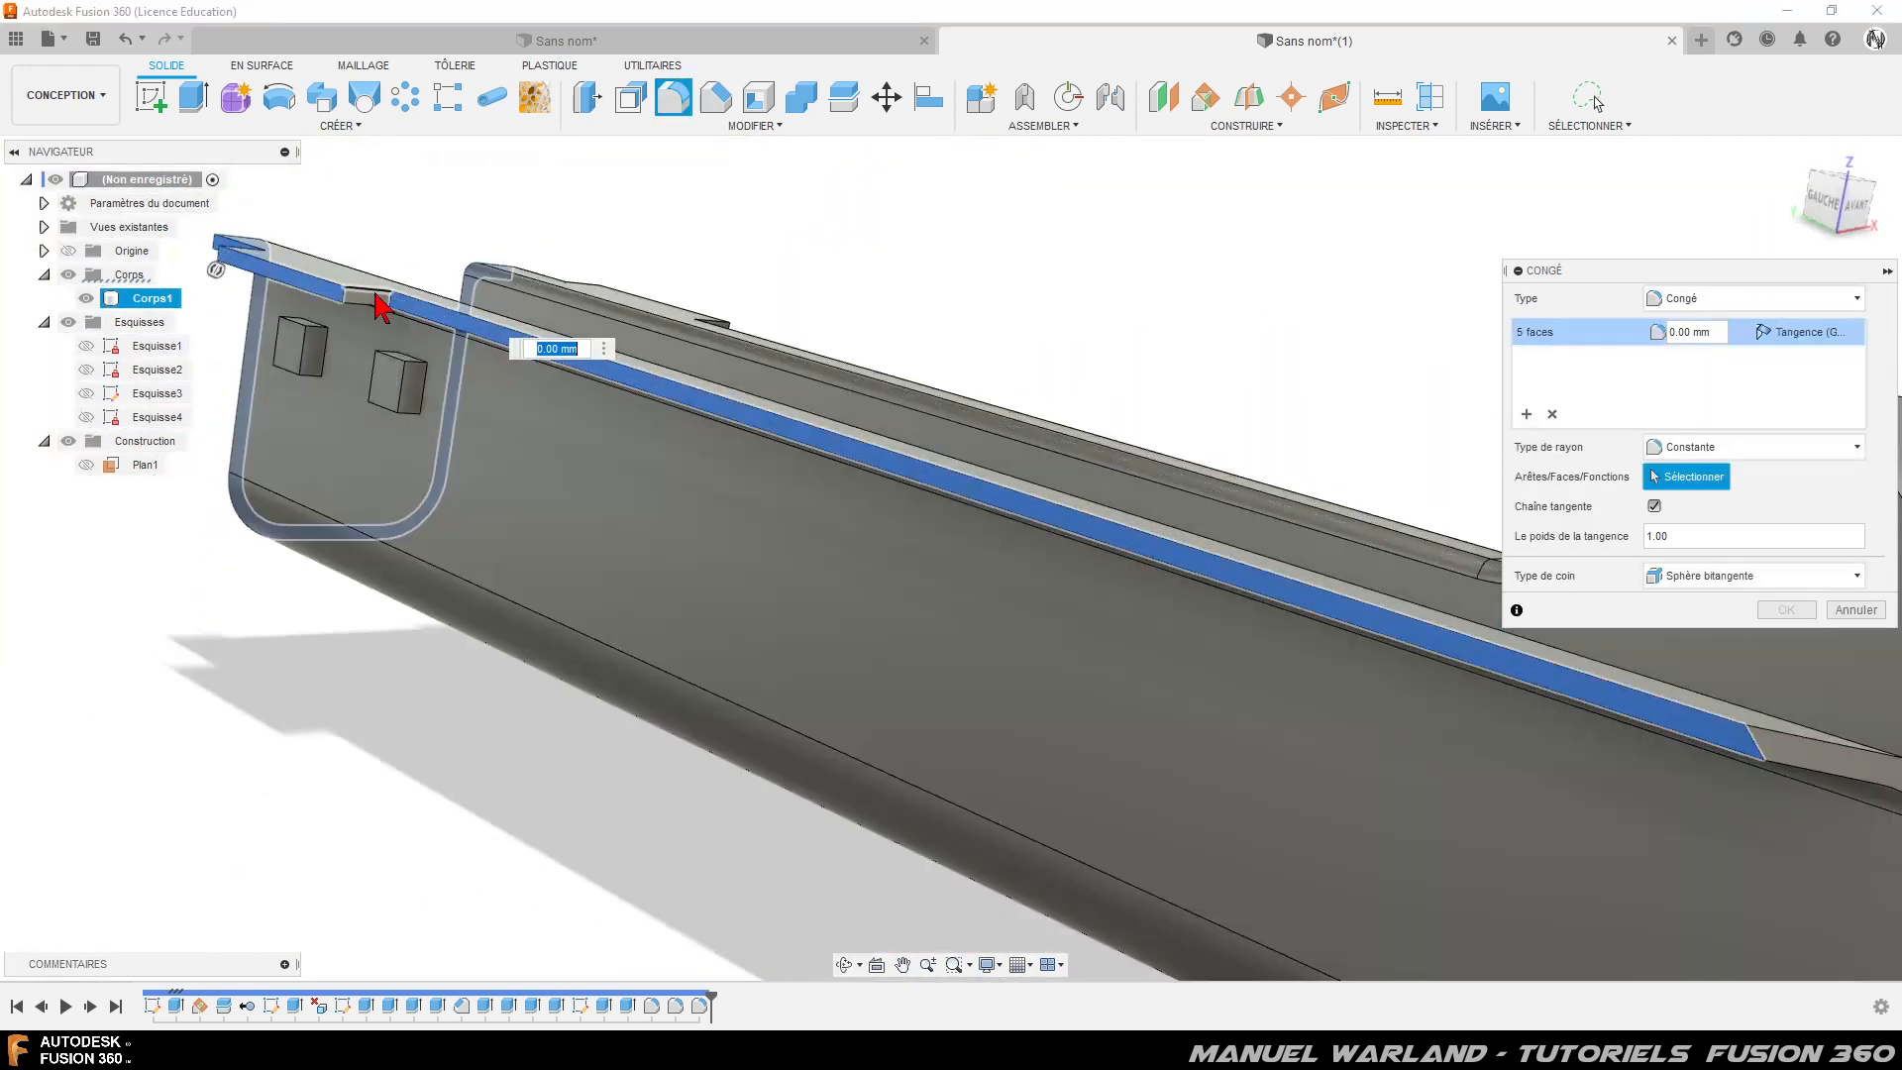
{"action": "left_click", "coordinate": [370, 300]}
{"action": "scroll", "coordinate": [337, 298], "scroll_direction": "down", "scroll_amount": 4}
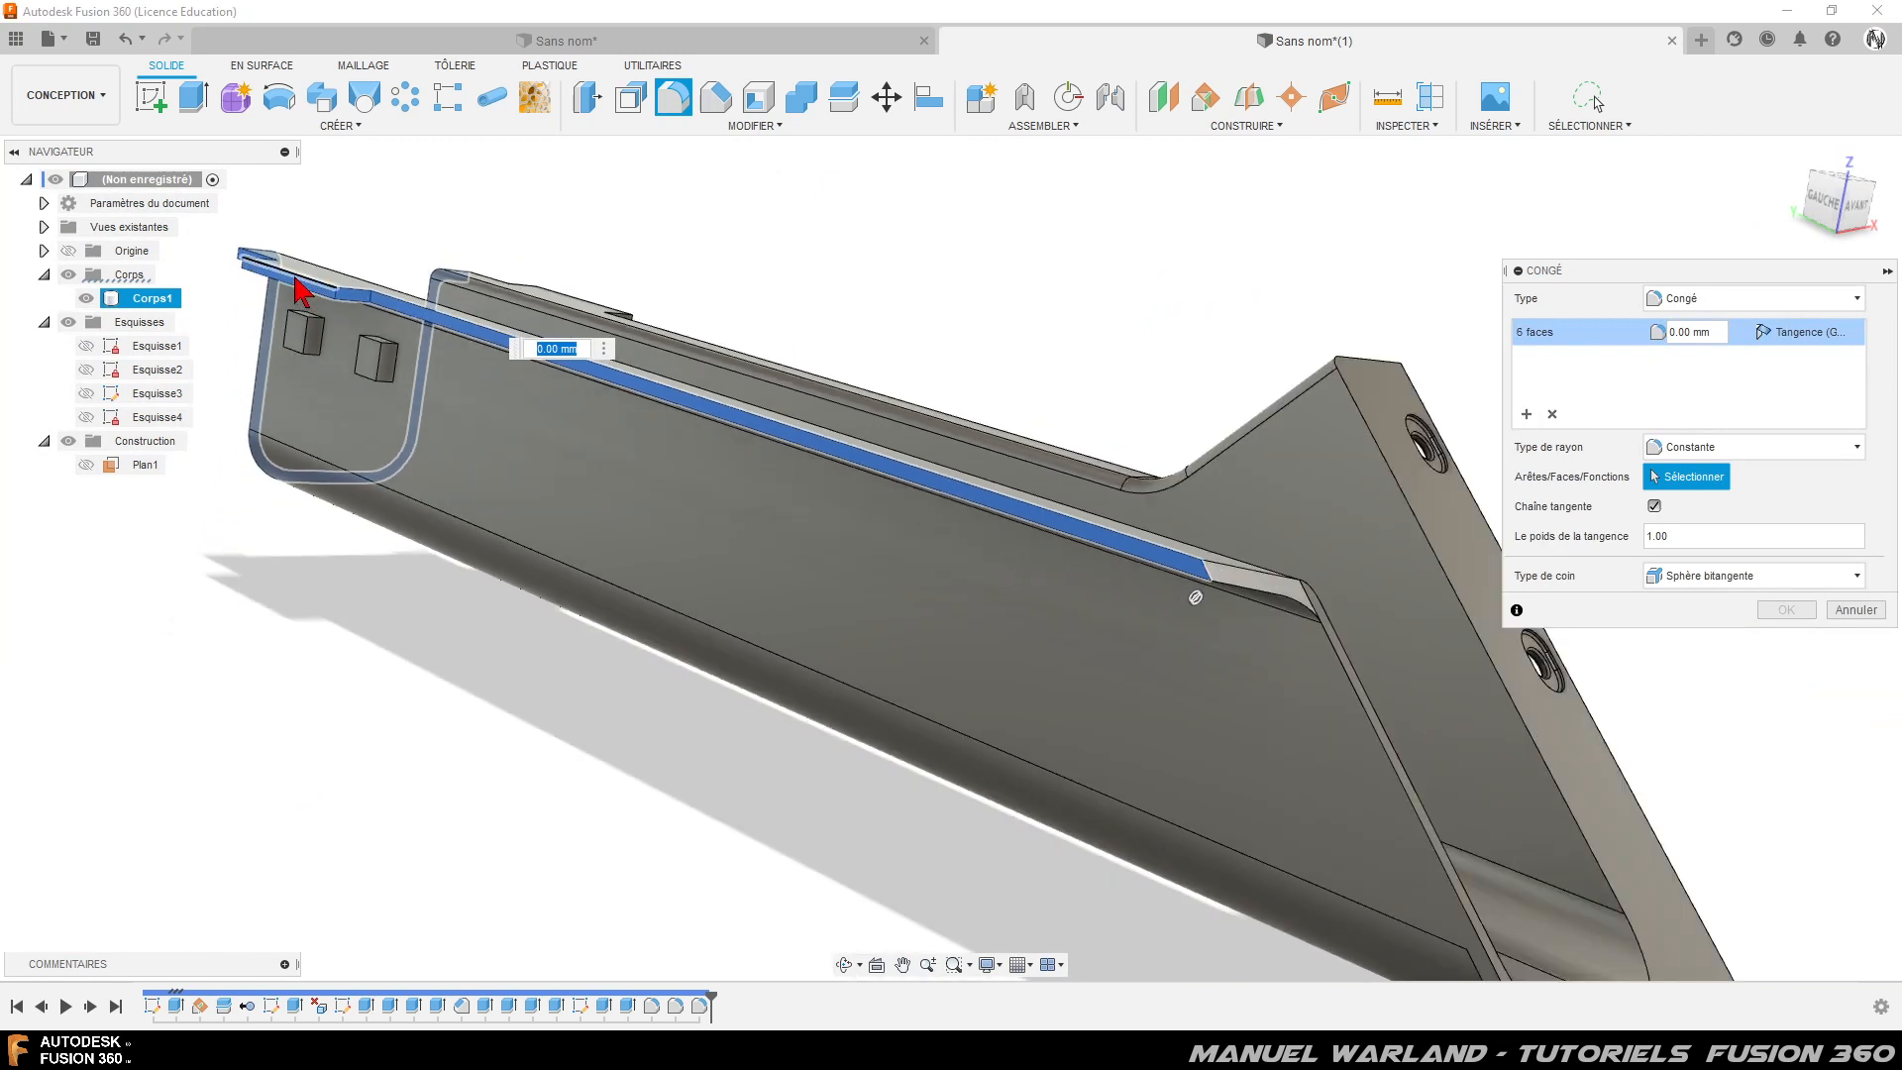
{"action": "left_click", "coordinate": [1250, 593]}
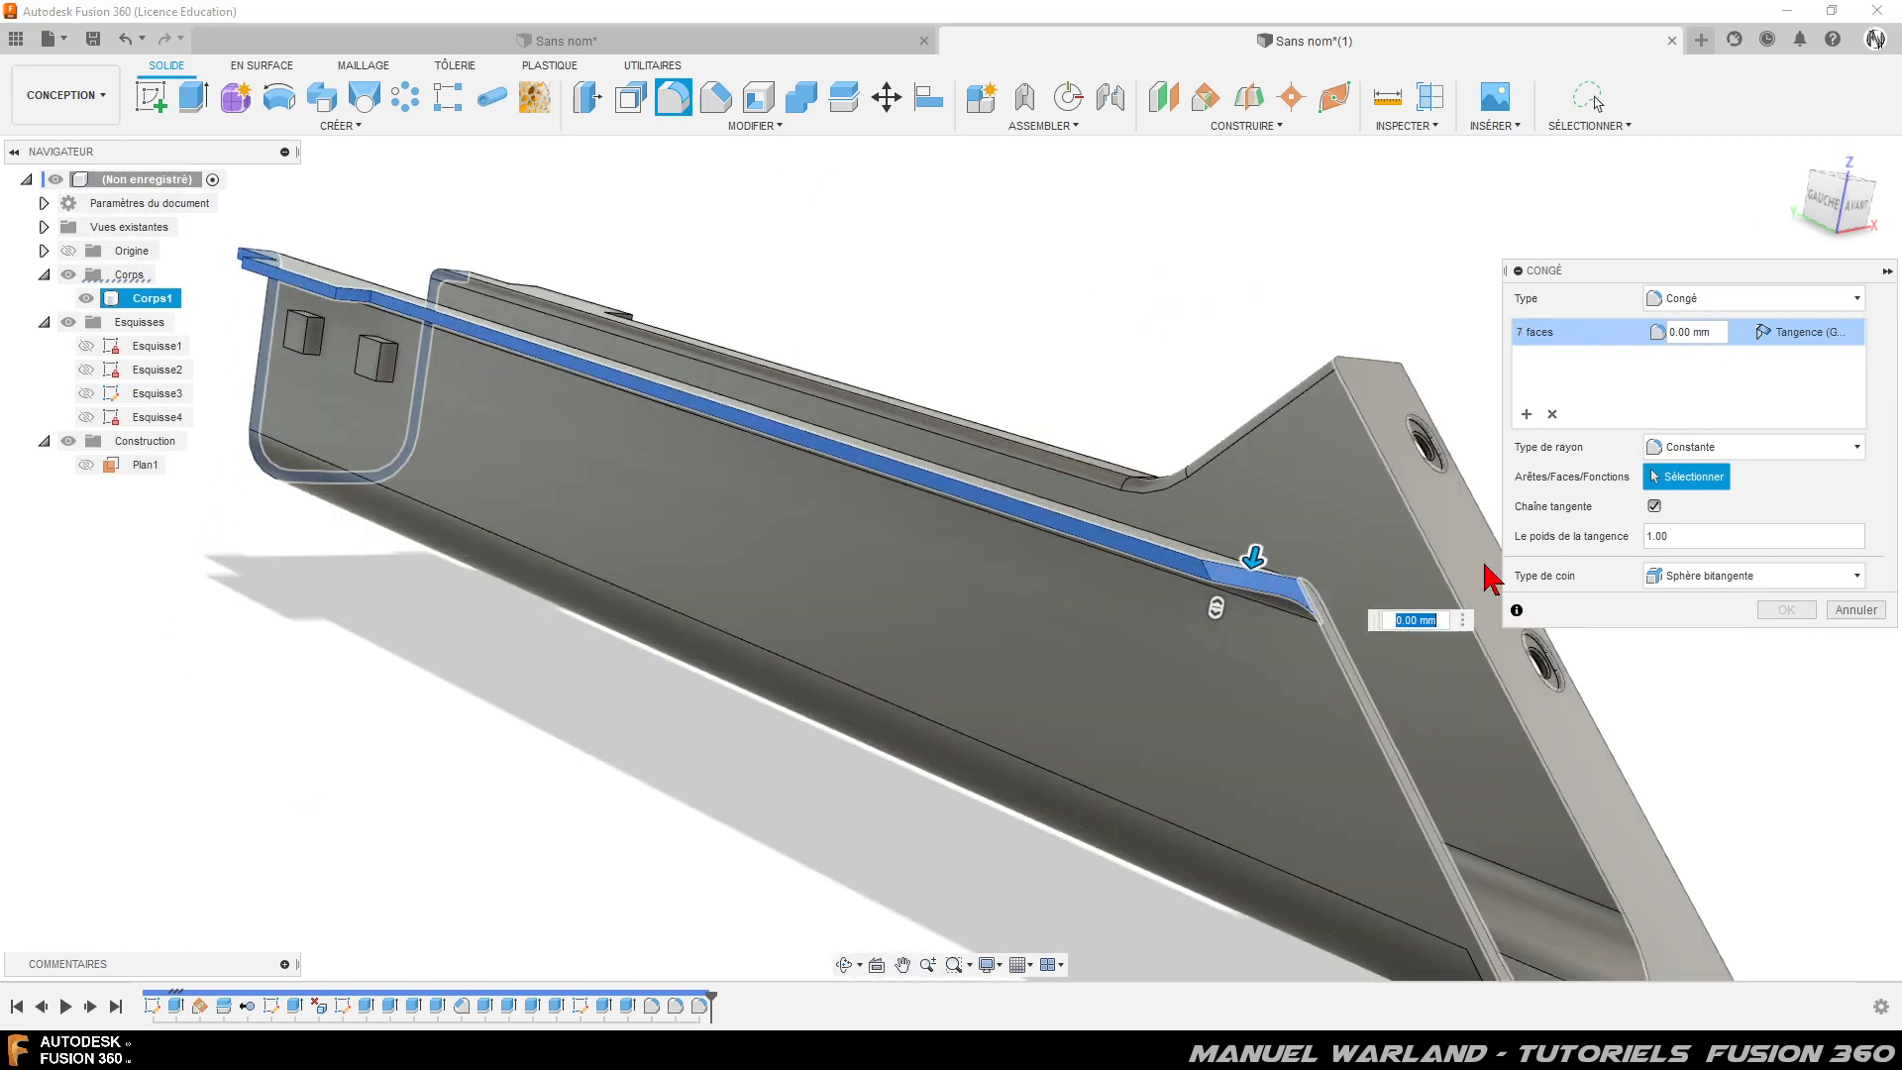
{"action": "left_click", "coordinate": [1473, 573]}
- Add the opposite wall's outer faces and the edge faces of its side flange, including the tab and its steps, to the fillet
{"action": "middle_click_drag", "start_coordinate": [1172, 429], "coordinate": [1090, 708], "text": "shift"}
{"action": "middle_click_drag", "start_coordinate": [1320, 885], "coordinate": [425, 179], "text": "shift"}
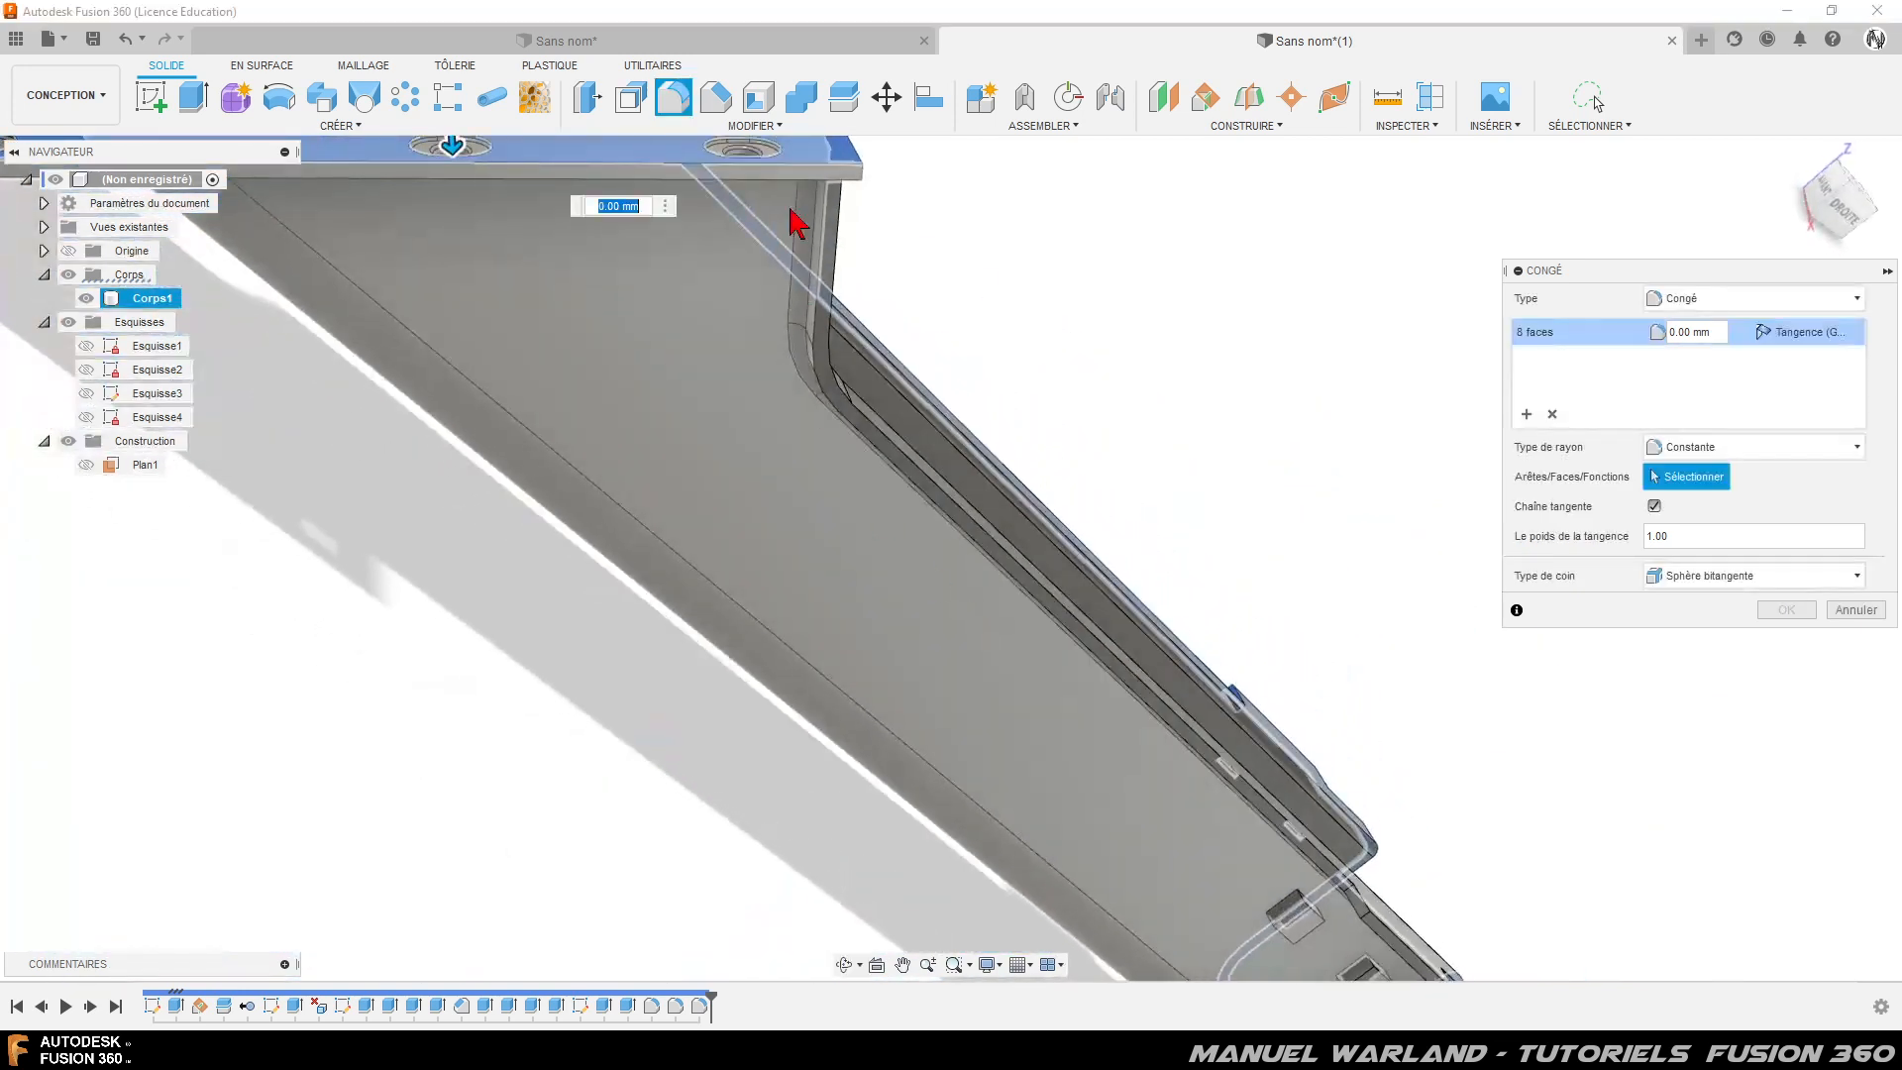
{"action": "left_click", "coordinate": [828, 190]}
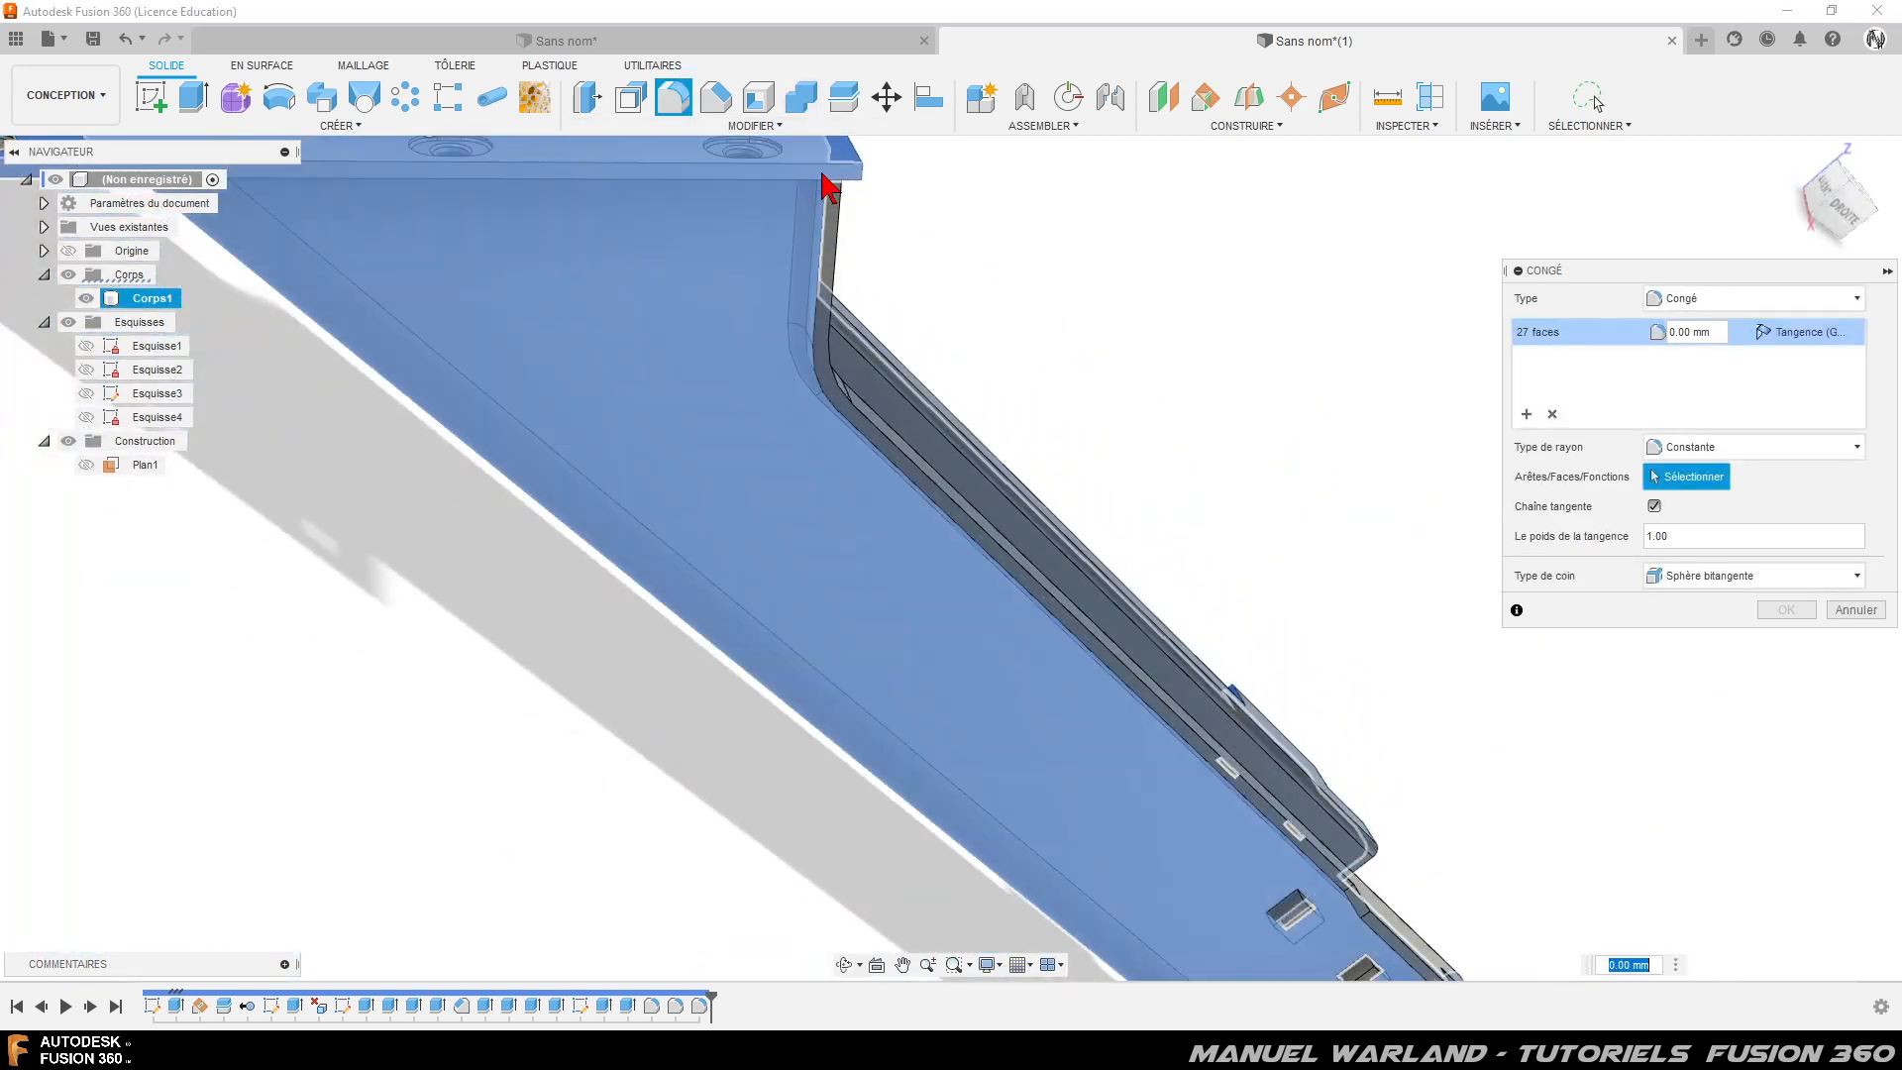
{"action": "left_click", "coordinate": [831, 210]}
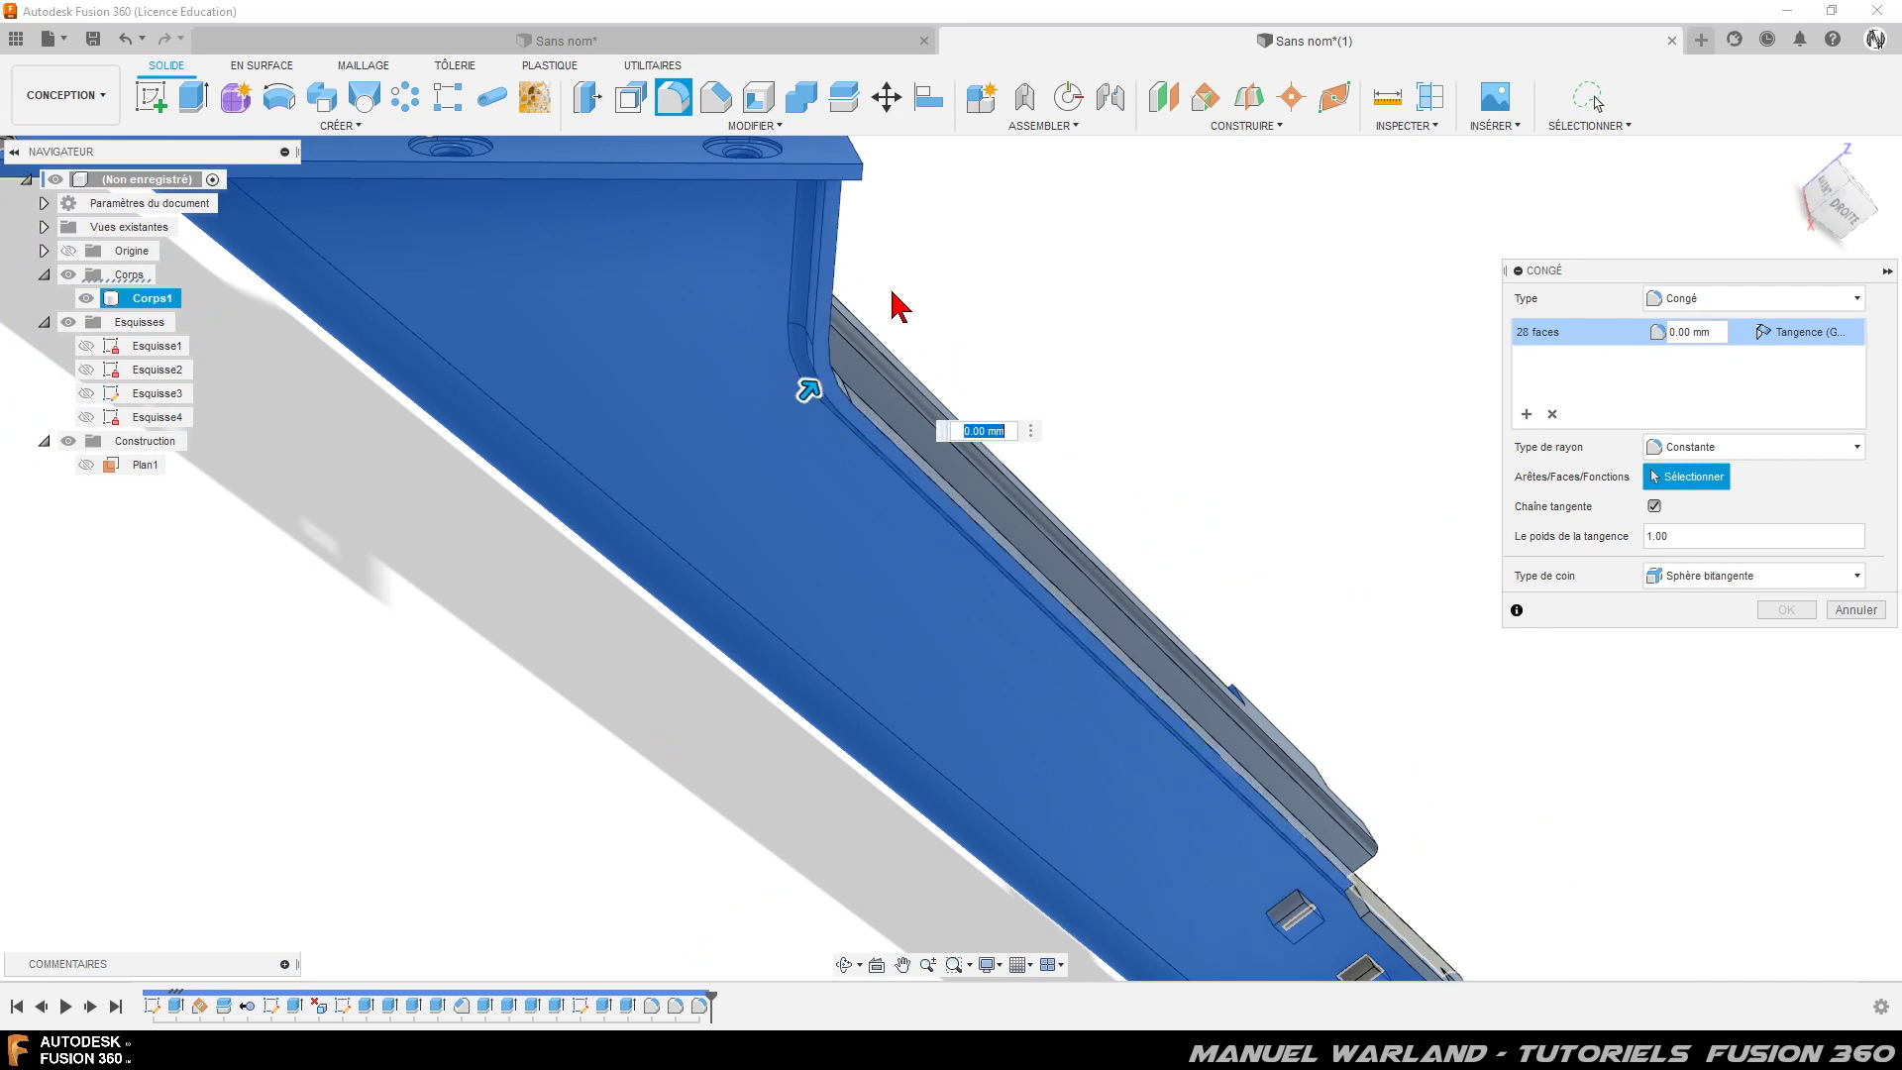
{"action": "scroll", "coordinate": [1031, 319], "scroll_direction": "down", "scroll_amount": 2}
{"action": "scroll", "coordinate": [1357, 823], "scroll_direction": "up", "scroll_amount": 4}
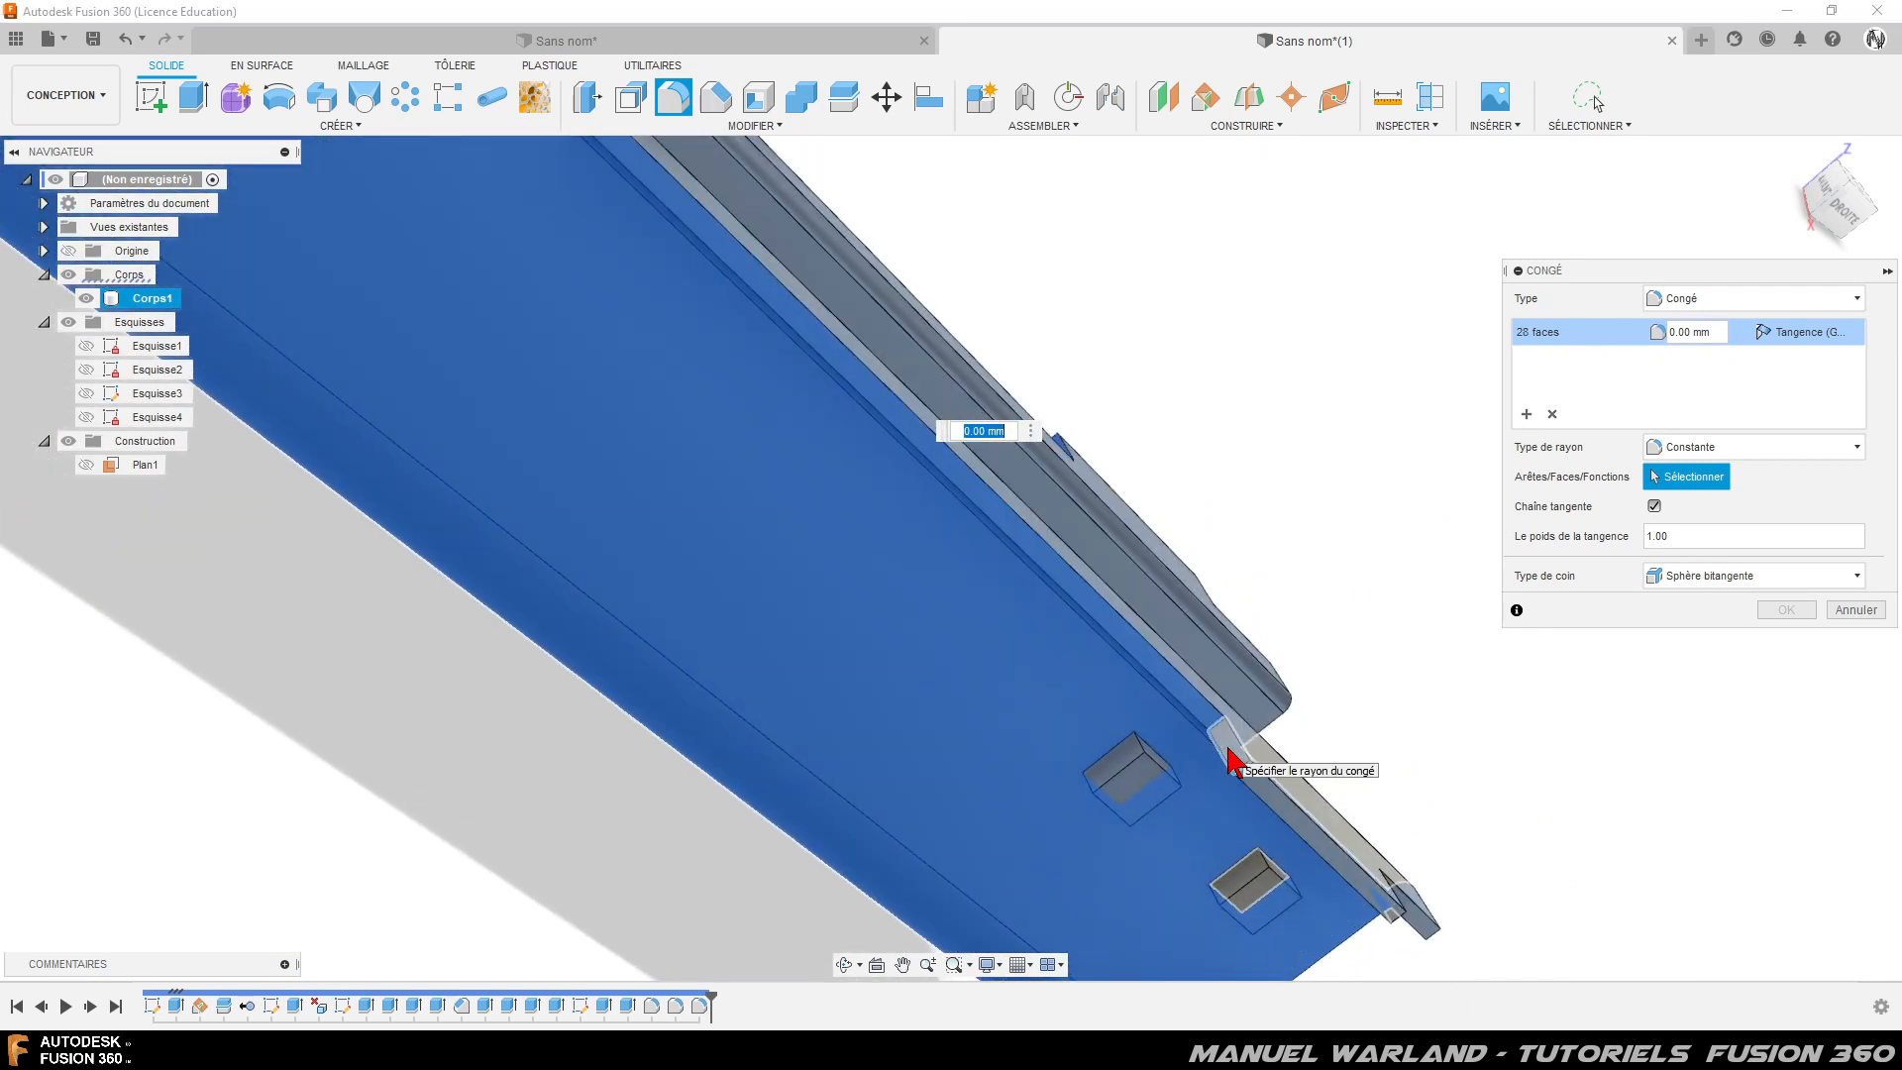
{"action": "left_click", "coordinate": [1228, 751]}
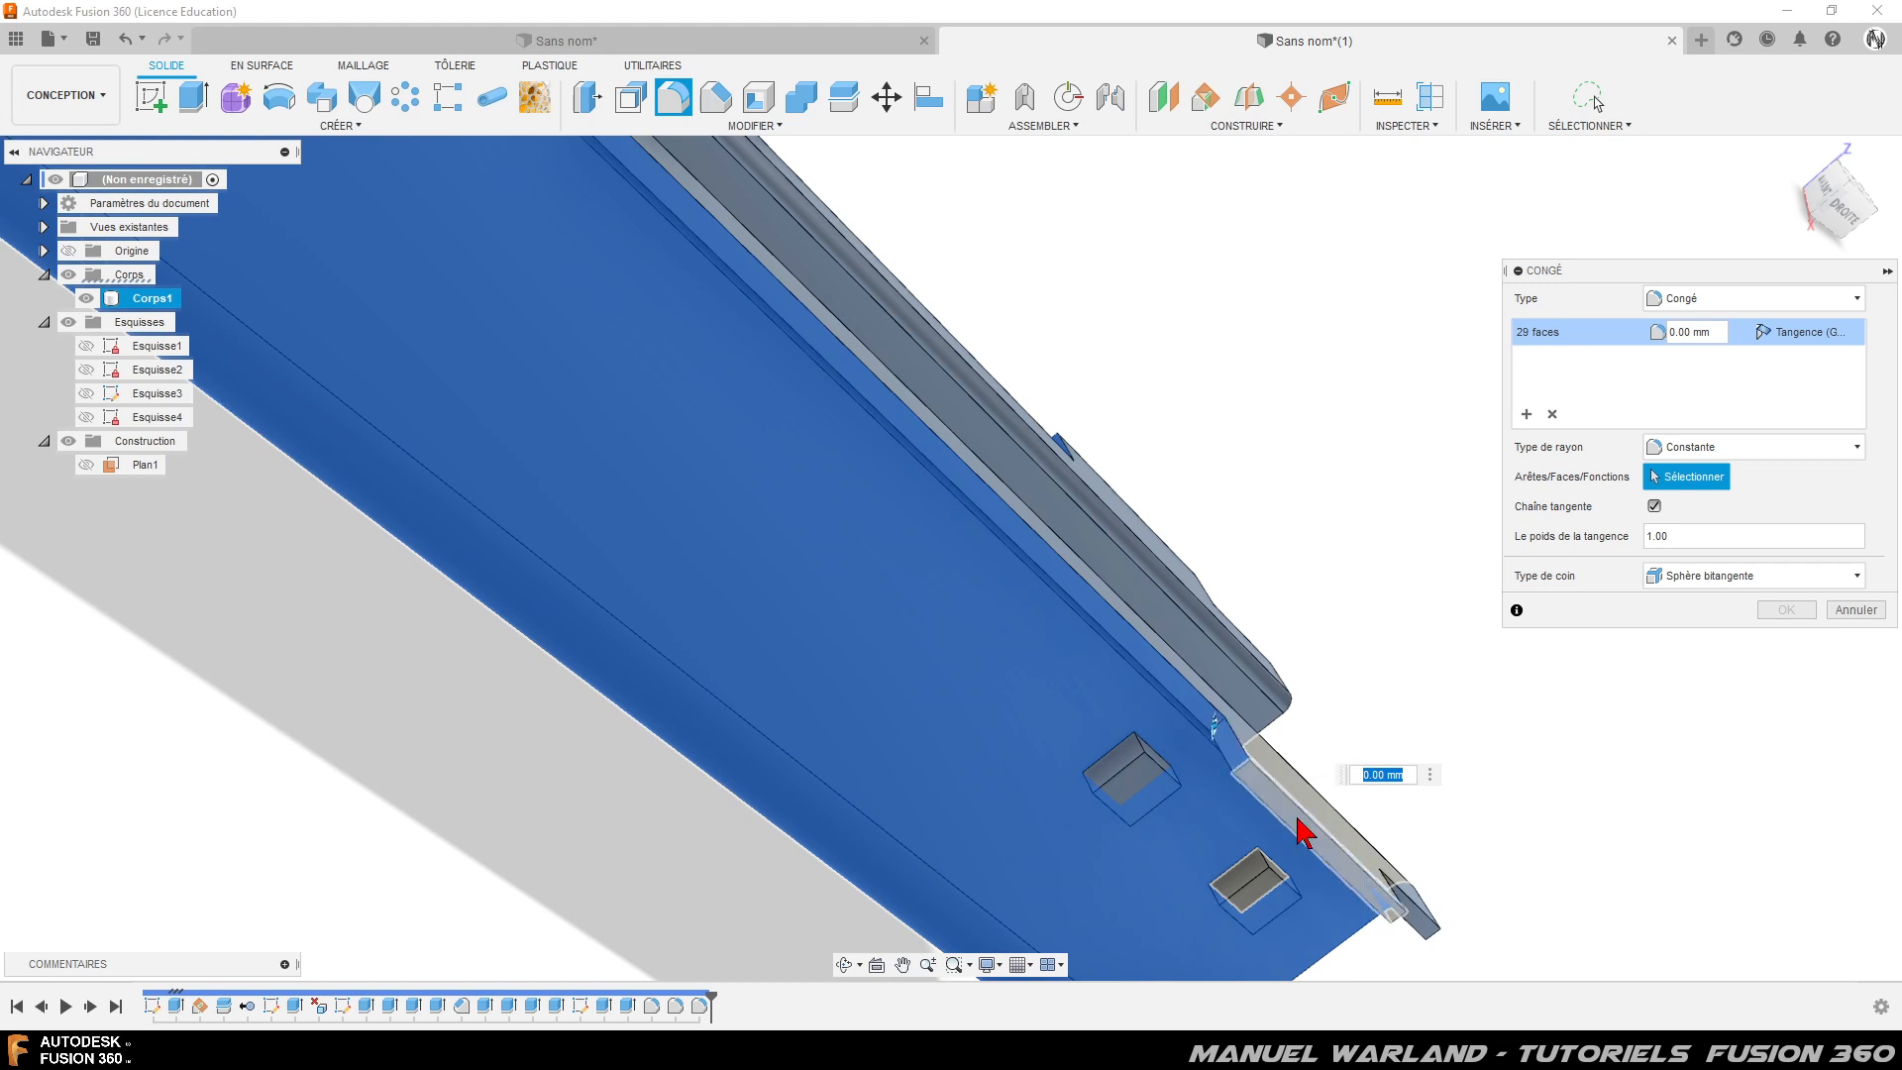
{"action": "left_click", "coordinate": [1314, 829]}
{"action": "left_click", "coordinate": [1419, 927]}
{"action": "middle_click_drag", "start_coordinate": [1419, 926], "coordinate": [1218, 789], "text": "shift"}
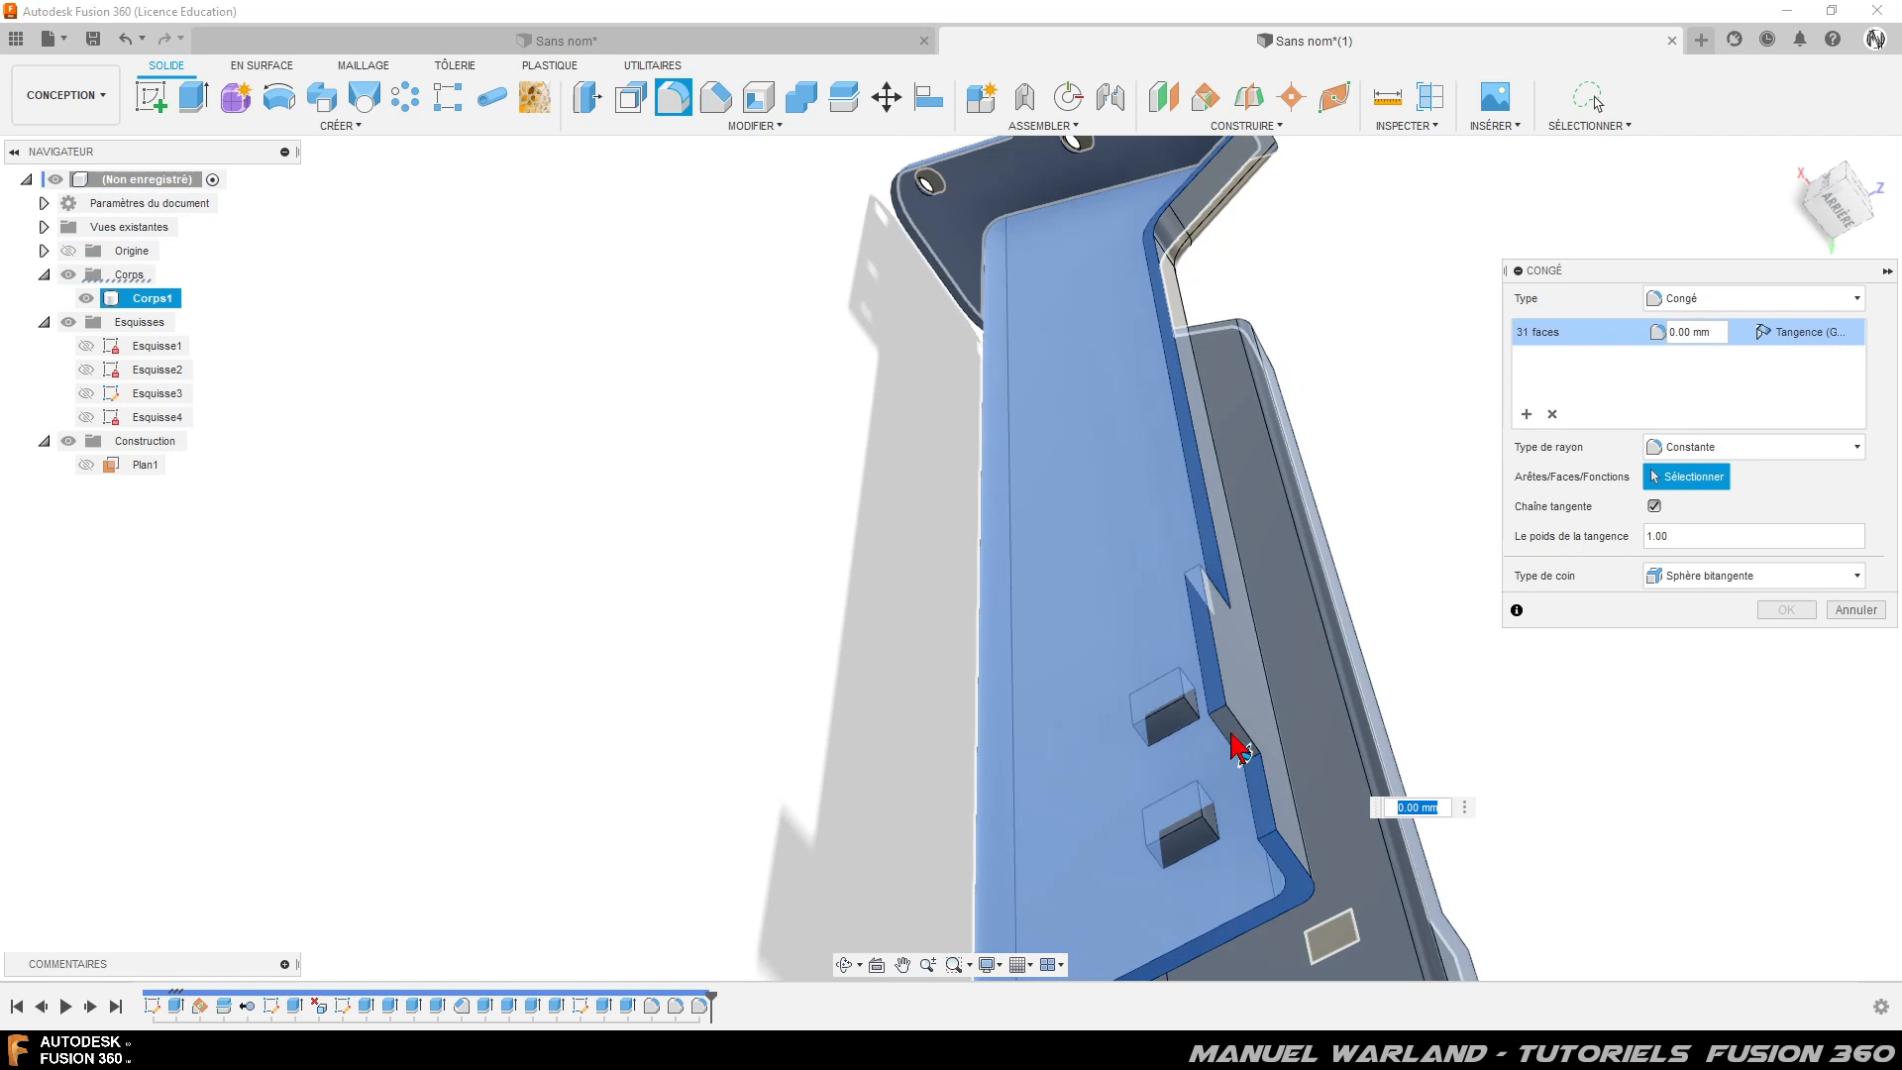
{"action": "left_click", "coordinate": [1239, 748]}
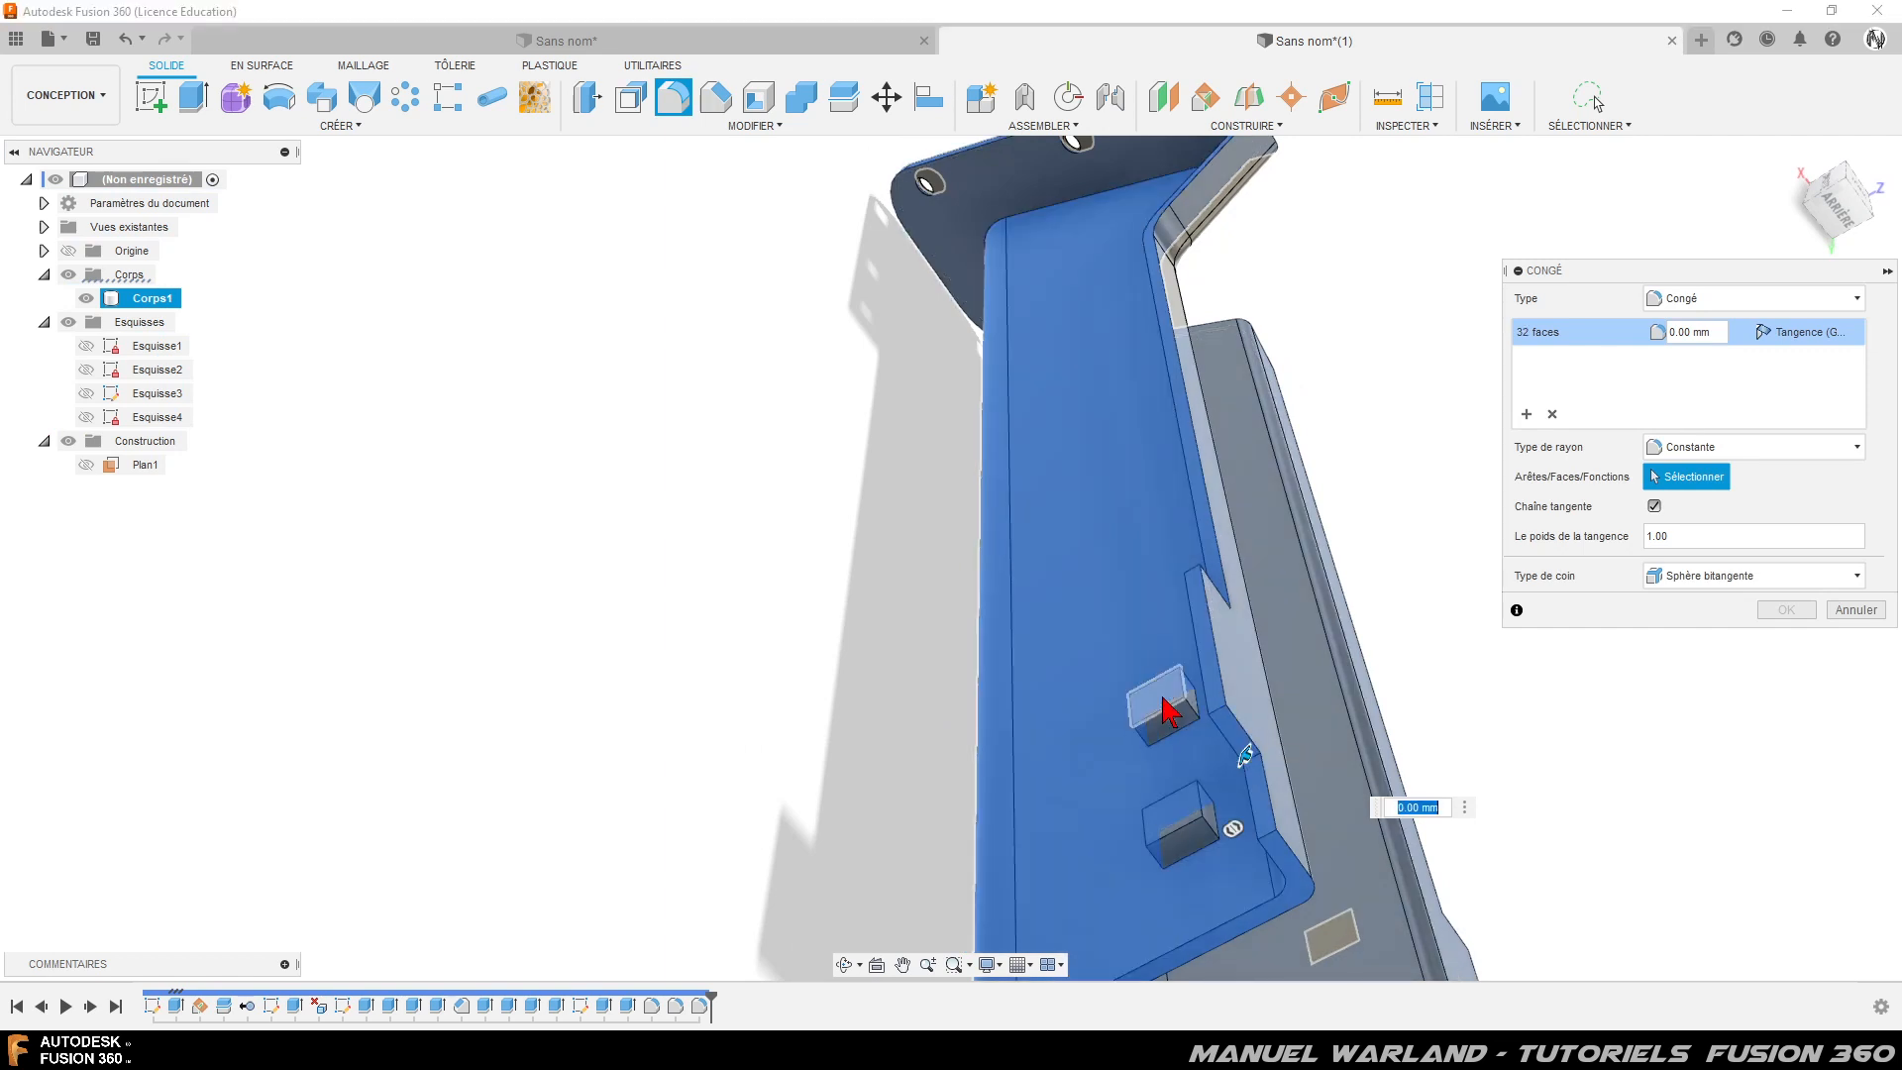
- Add the exposed faces of the two rectangular blocks on that wall to the fillet selection
{"action": "left_click", "coordinate": [1161, 738]}
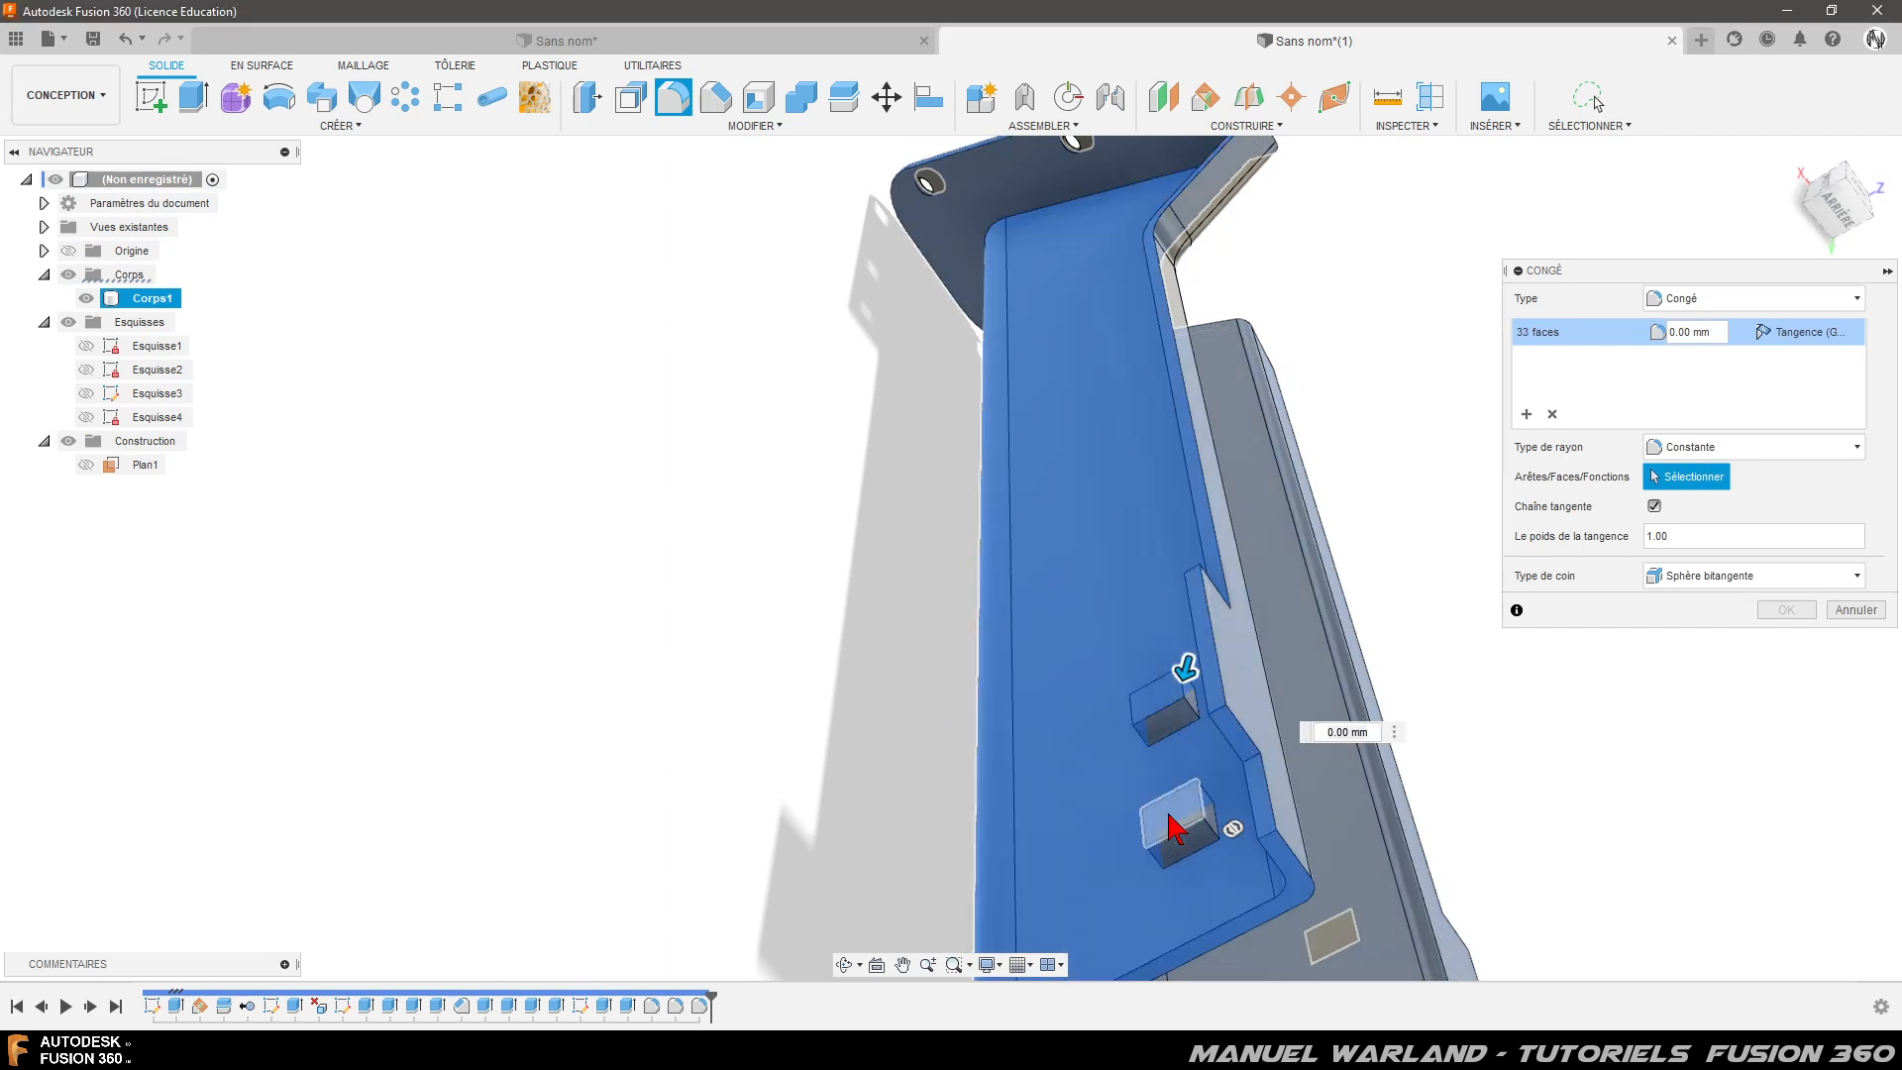
{"action": "left_click", "coordinate": [1159, 830]}
{"action": "left_click", "coordinate": [1200, 835]}
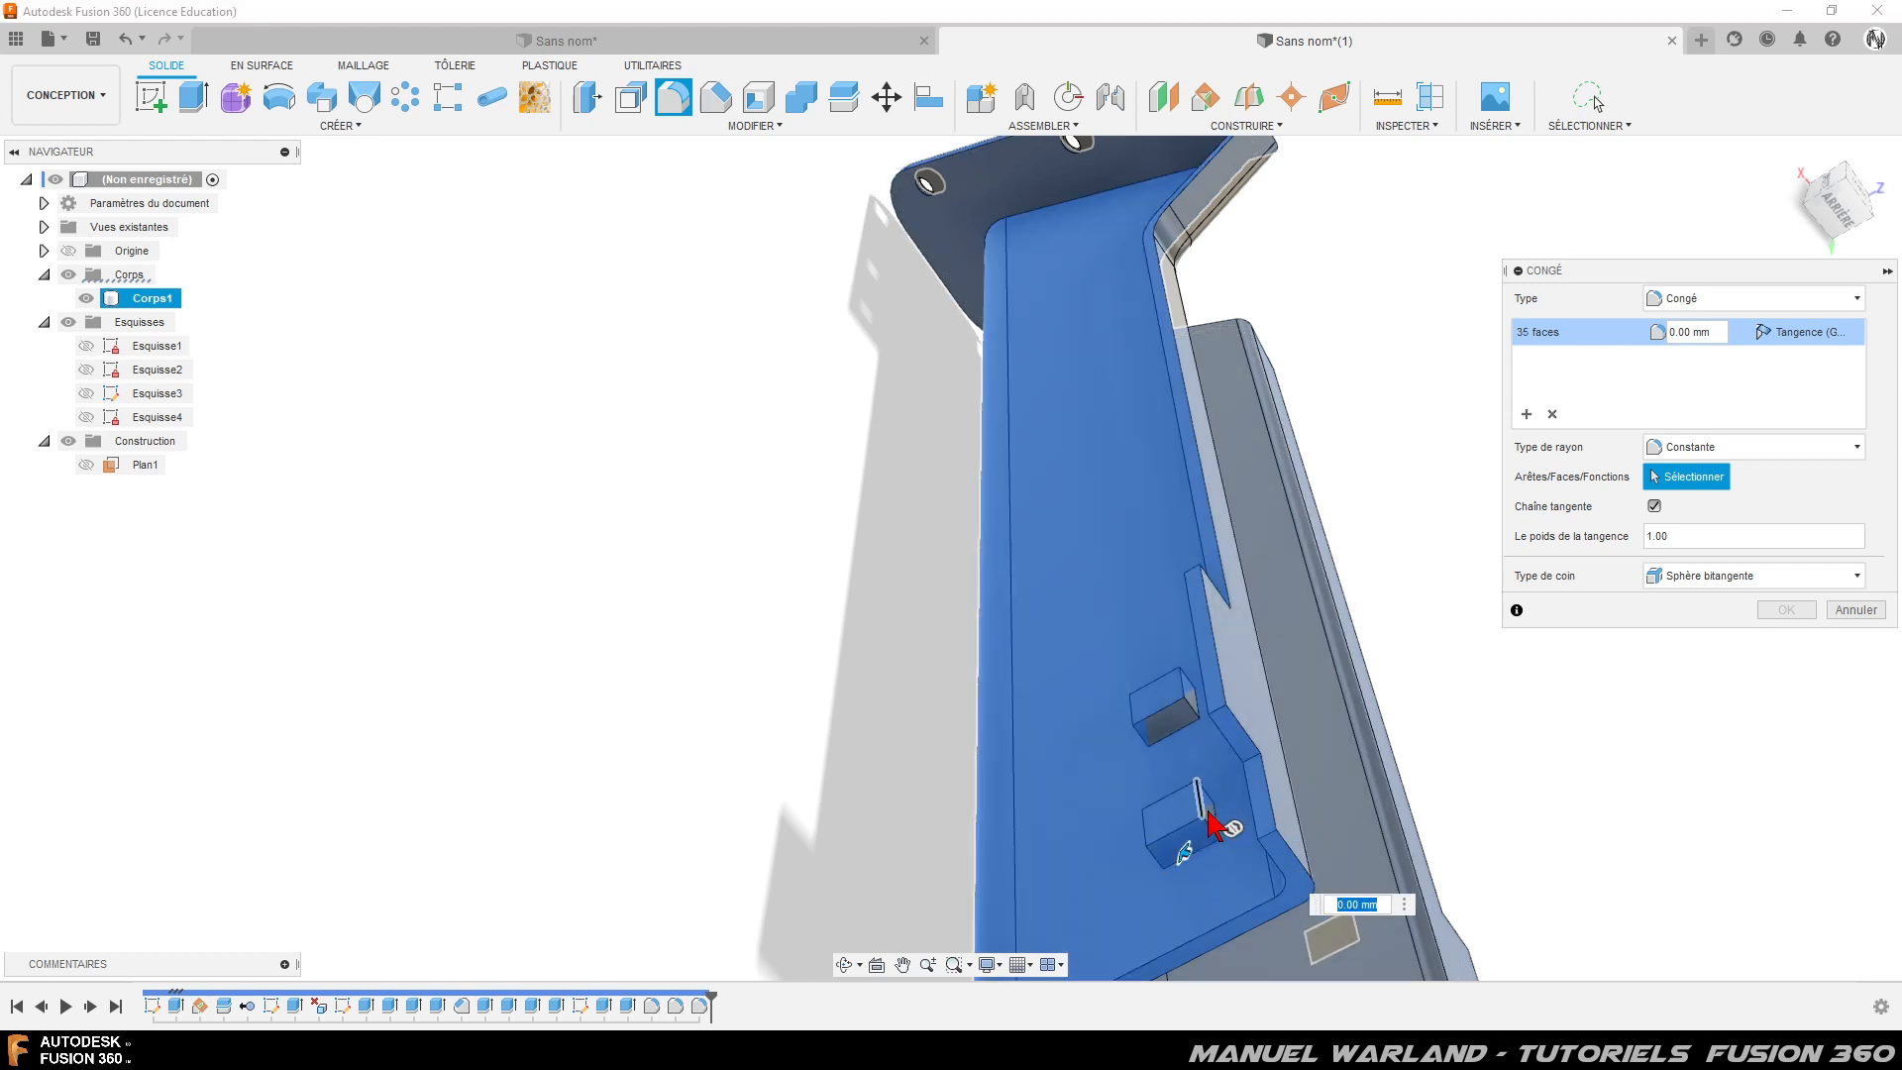
{"action": "scroll", "coordinate": [1214, 825], "scroll_direction": "up", "scroll_amount": 1}
{"action": "left_click", "coordinate": [1209, 830]}
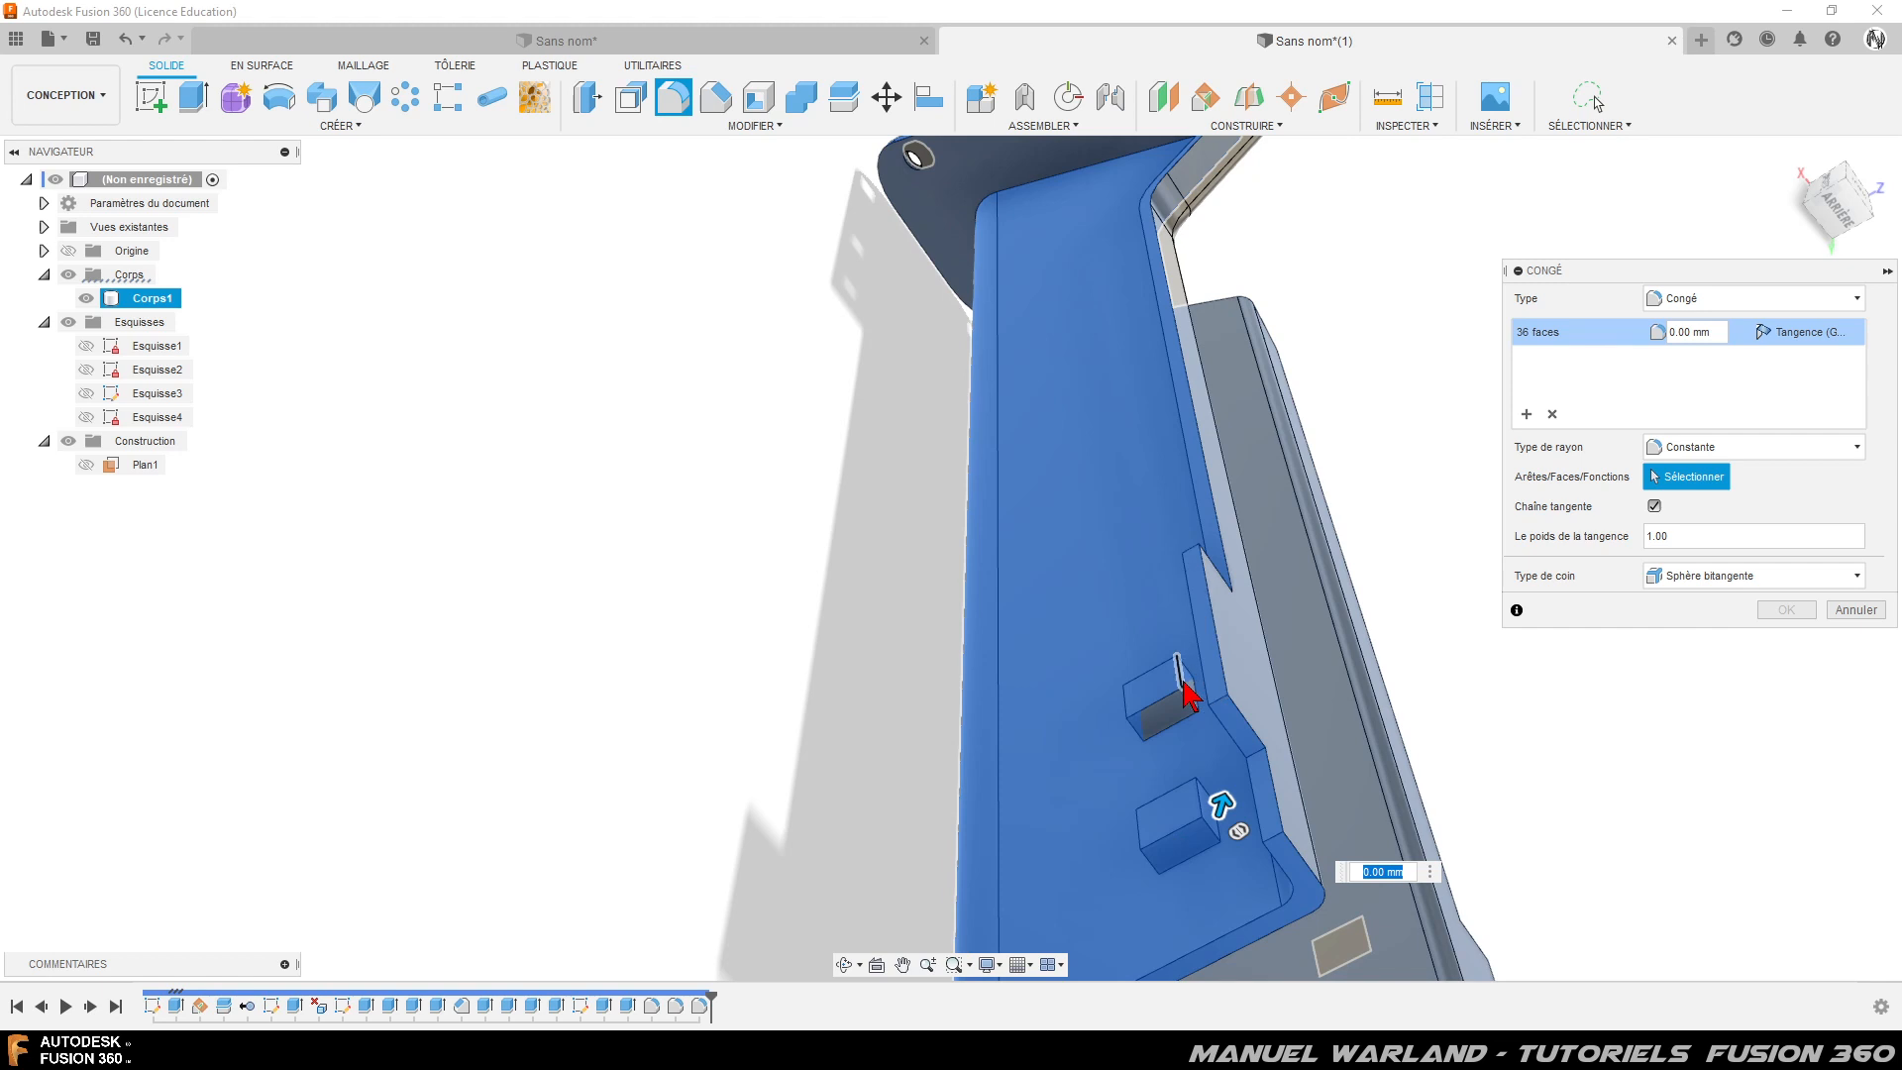
{"action": "left_click", "coordinate": [1181, 711]}
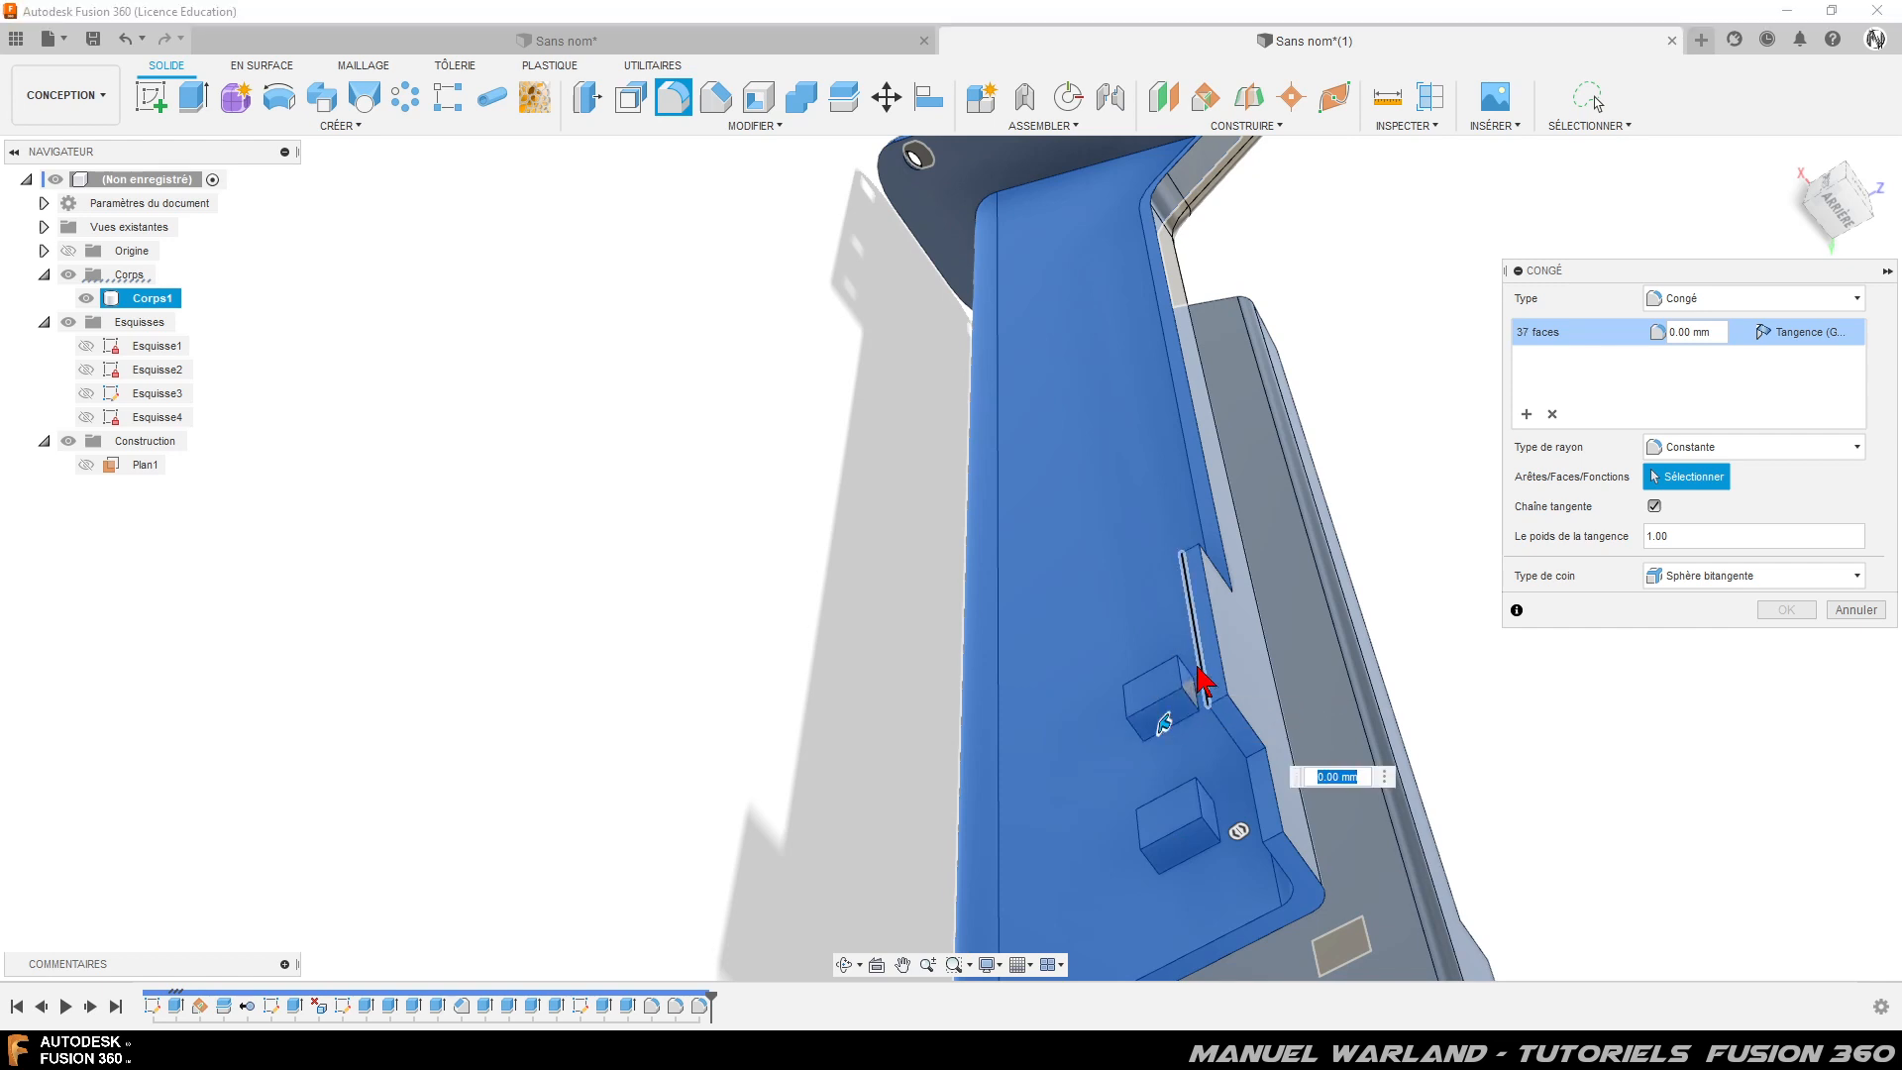
{"action": "scroll", "coordinate": [1198, 682], "scroll_direction": "up", "scroll_amount": 2}
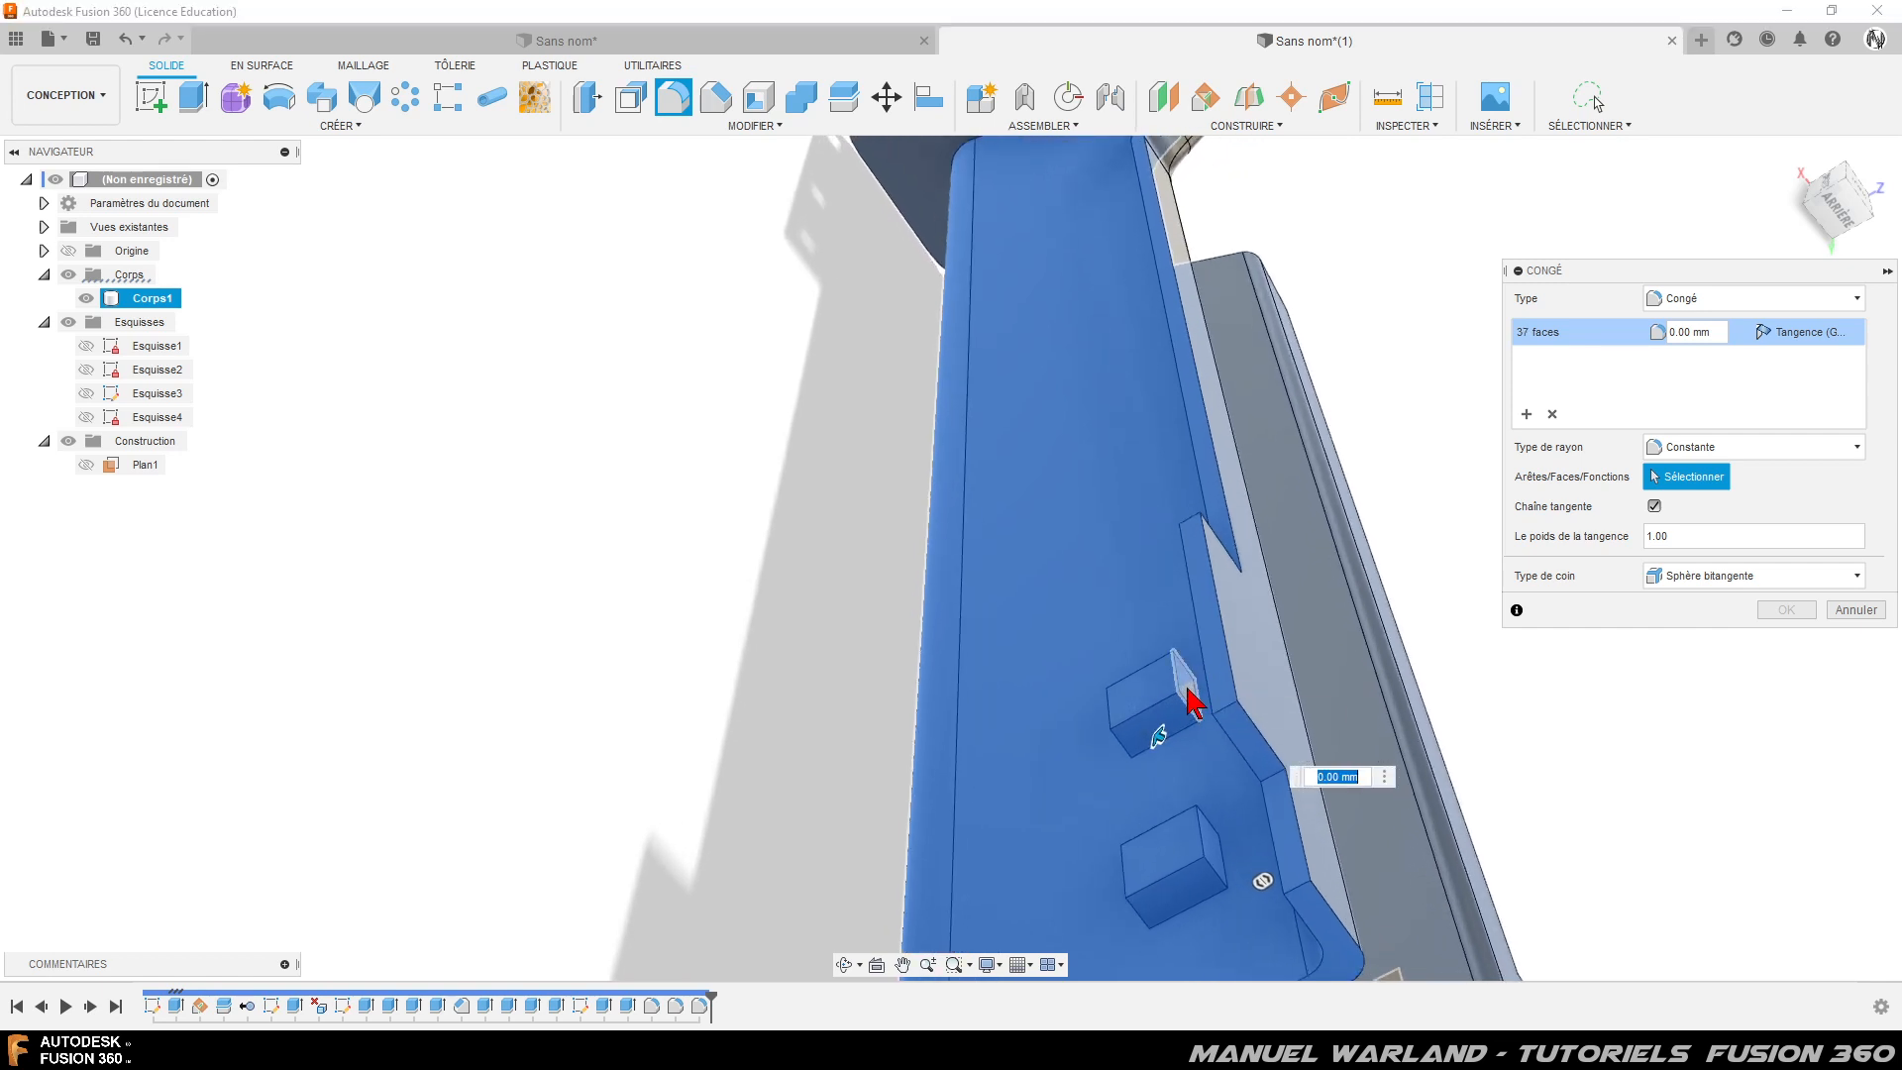
{"action": "left_click", "coordinate": [1188, 703]}
{"action": "middle_click_drag", "start_coordinate": [1121, 785], "coordinate": [1116, 724], "text": "shift"}
{"action": "left_click", "coordinate": [1110, 719]}
{"action": "left_click", "coordinate": [1308, 695]}
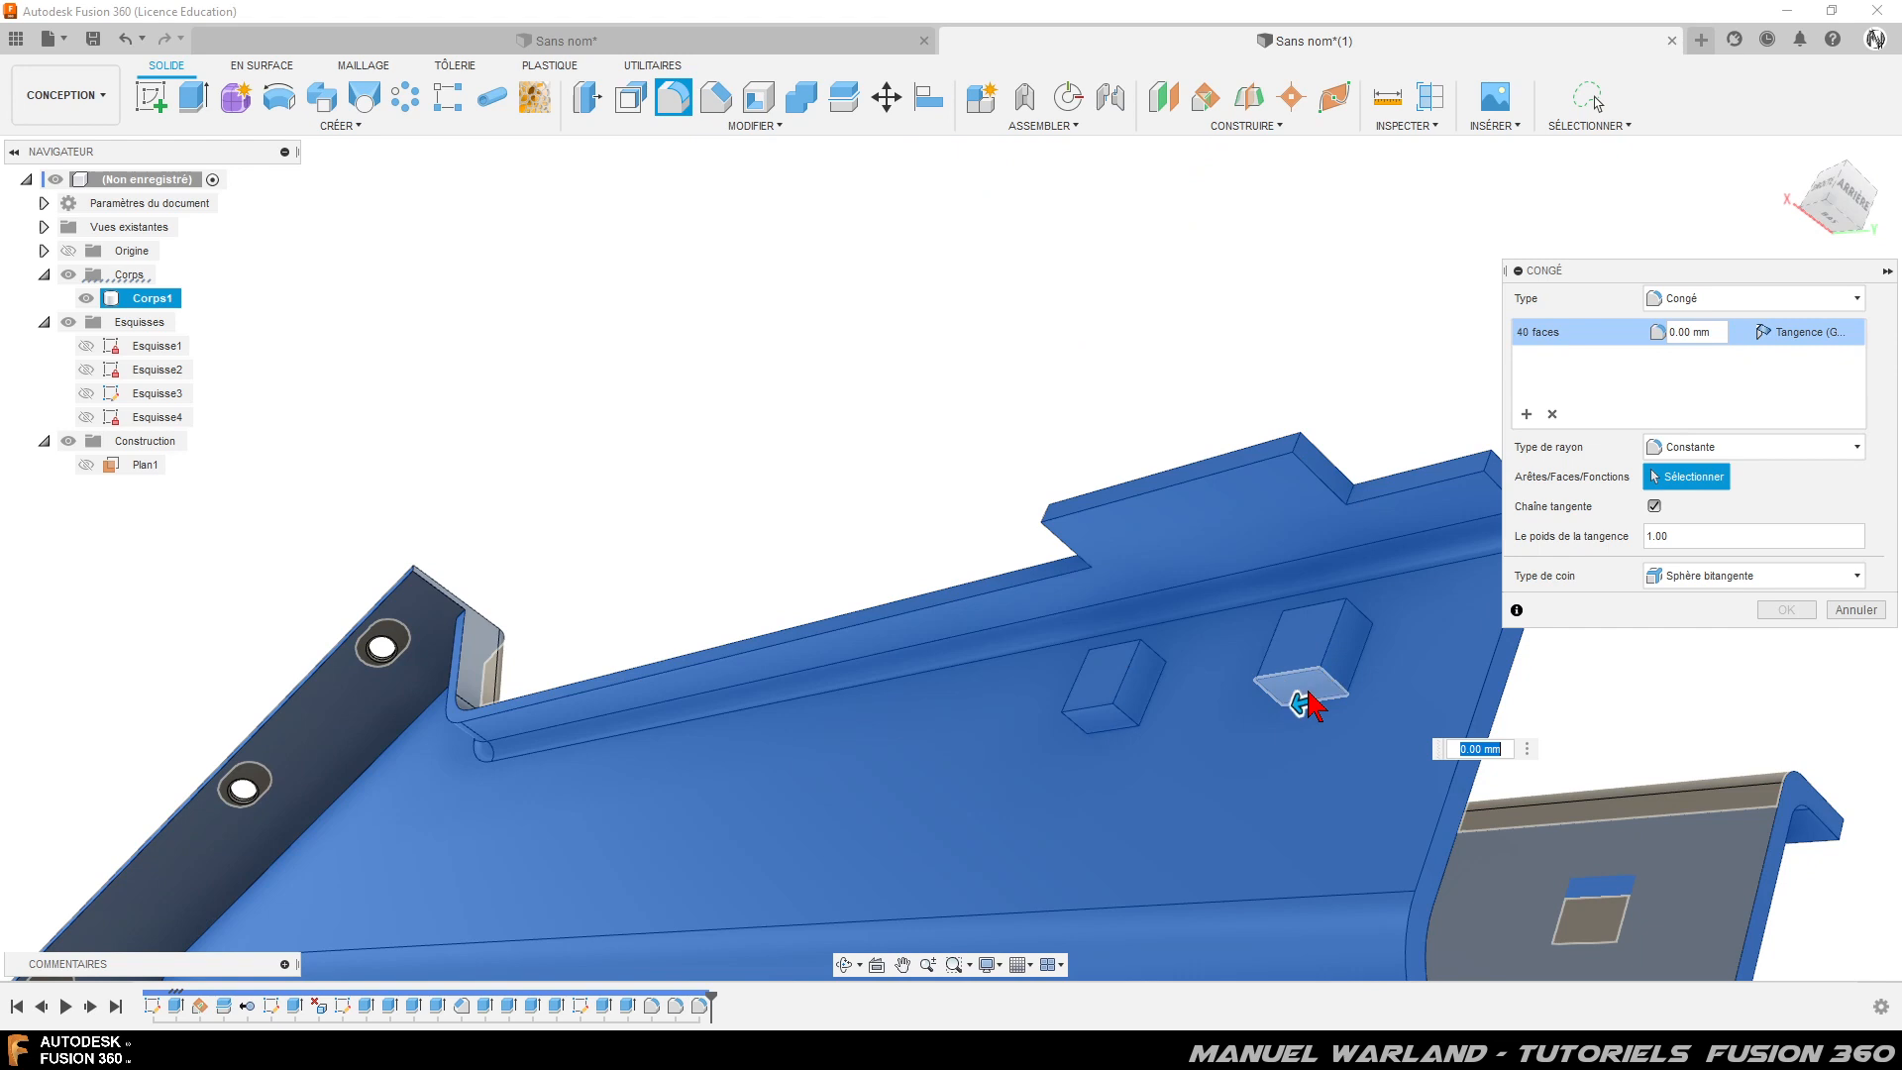
- Add the inner channel faces, through the slanted flange segment, and the end flange's back face to the fillet selection
{"action": "left_click", "coordinate": [481, 659]}
{"action": "middle_click_drag", "start_coordinate": [755, 522], "coordinate": [615, 649], "text": "shift"}
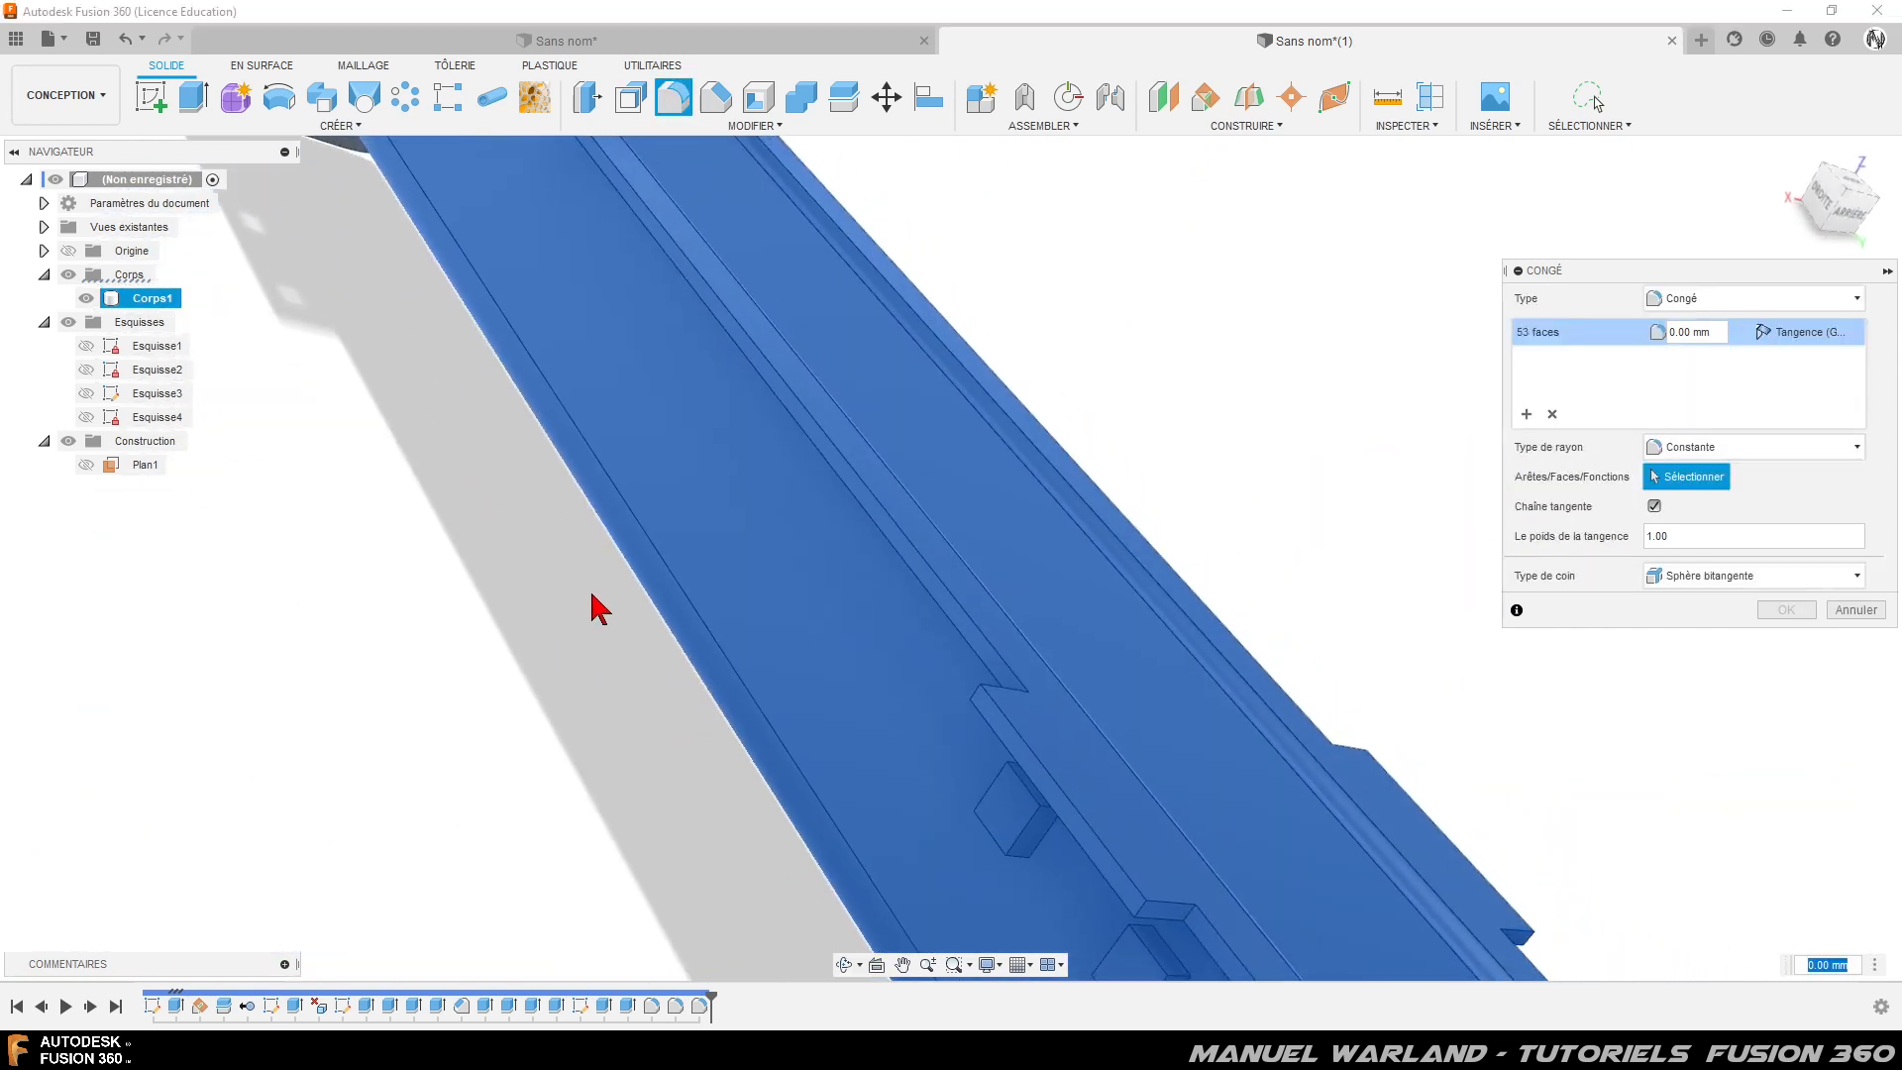
{"action": "scroll", "coordinate": [594, 600], "scroll_direction": "down", "scroll_amount": 5}
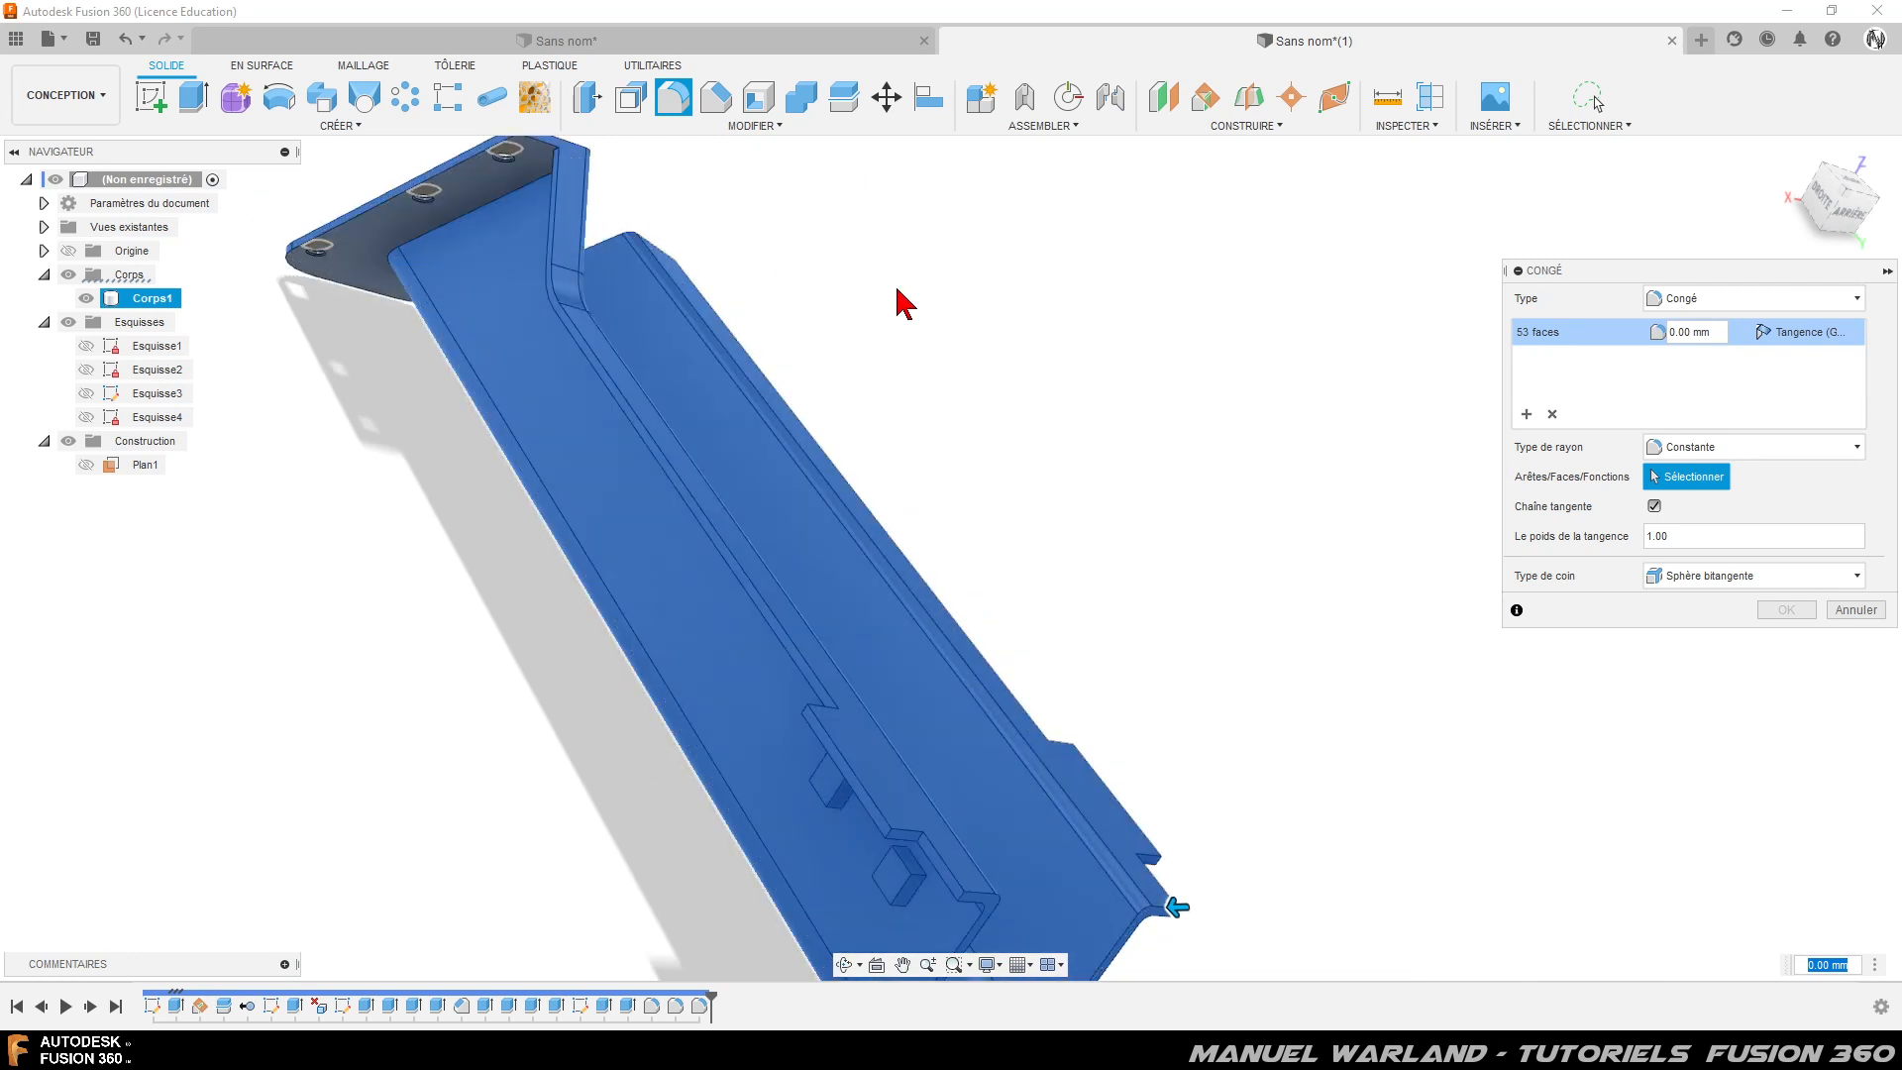
{"action": "left_click", "coordinate": [578, 208]}
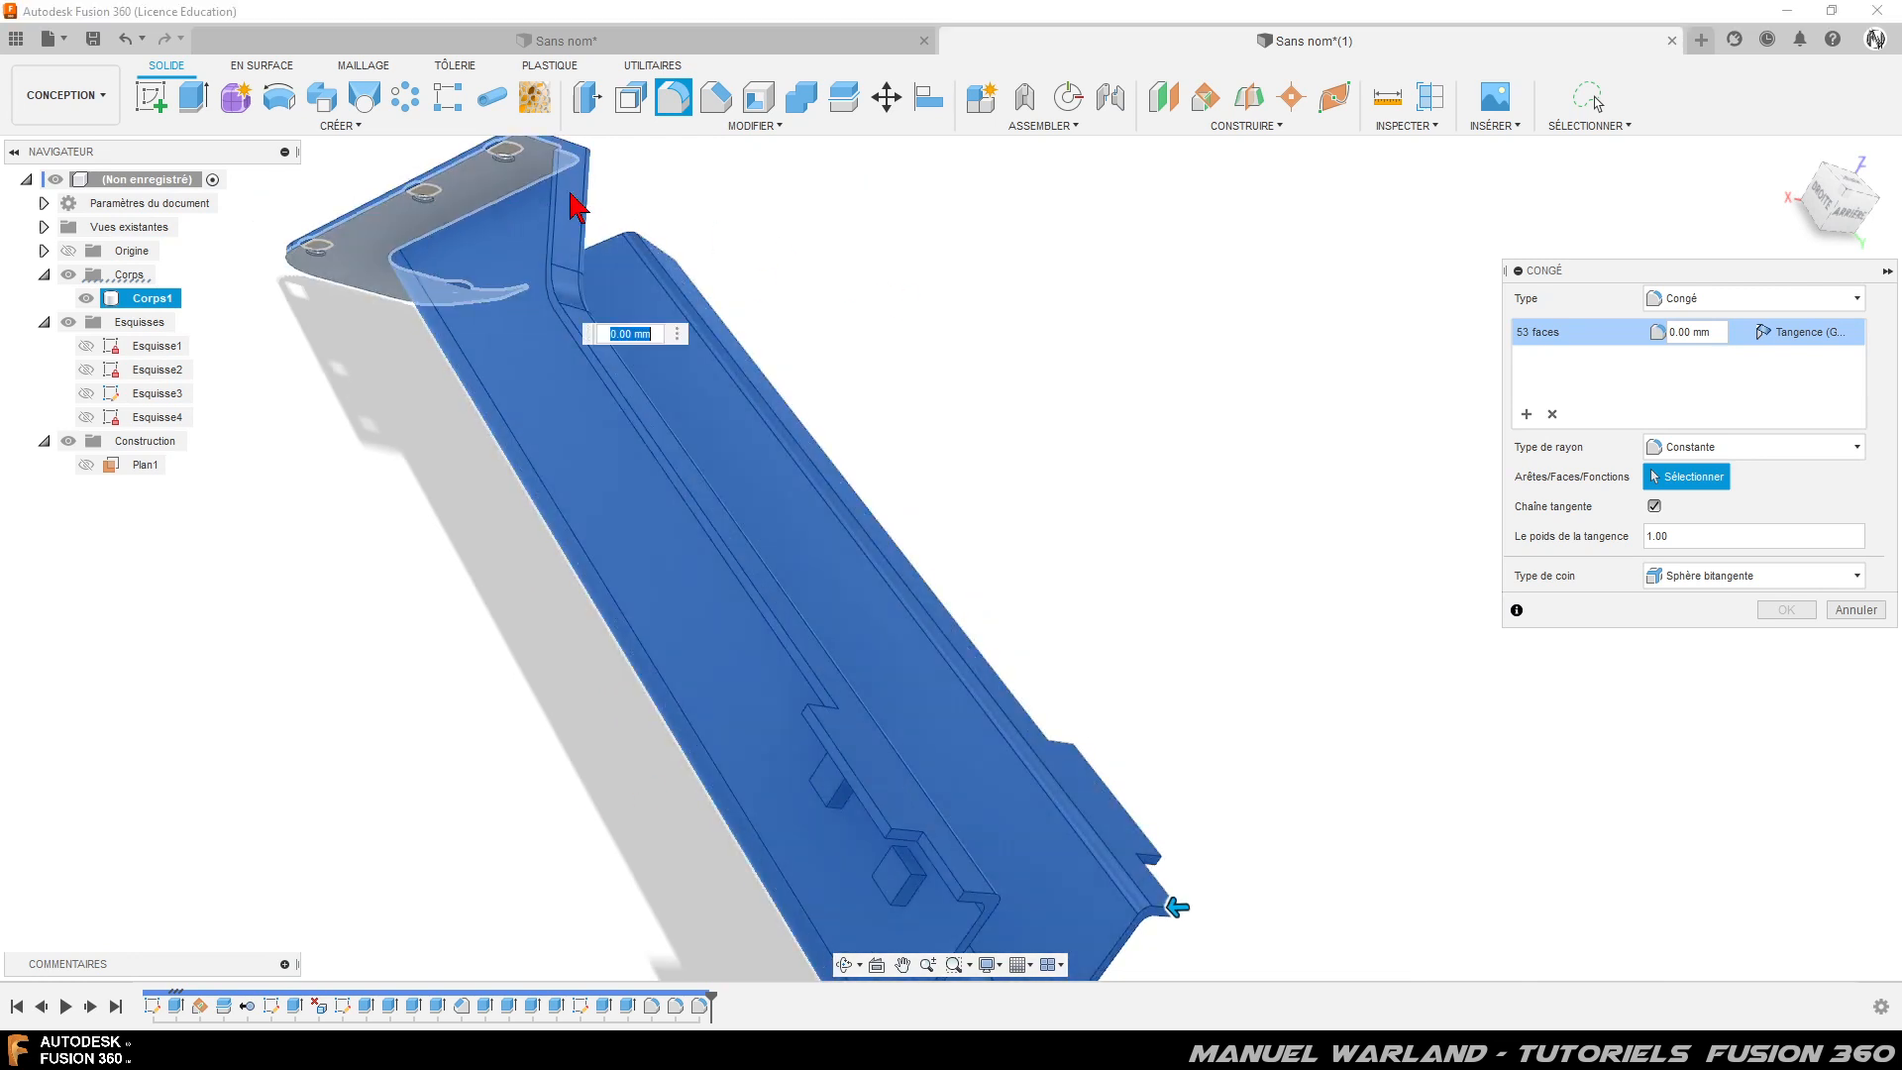
{"action": "middle_click_drag", "start_coordinate": [1137, 492], "coordinate": [942, 454], "text": "shift"}
{"action": "scroll", "coordinate": [1197, 519], "scroll_direction": "down", "scroll_amount": 2}
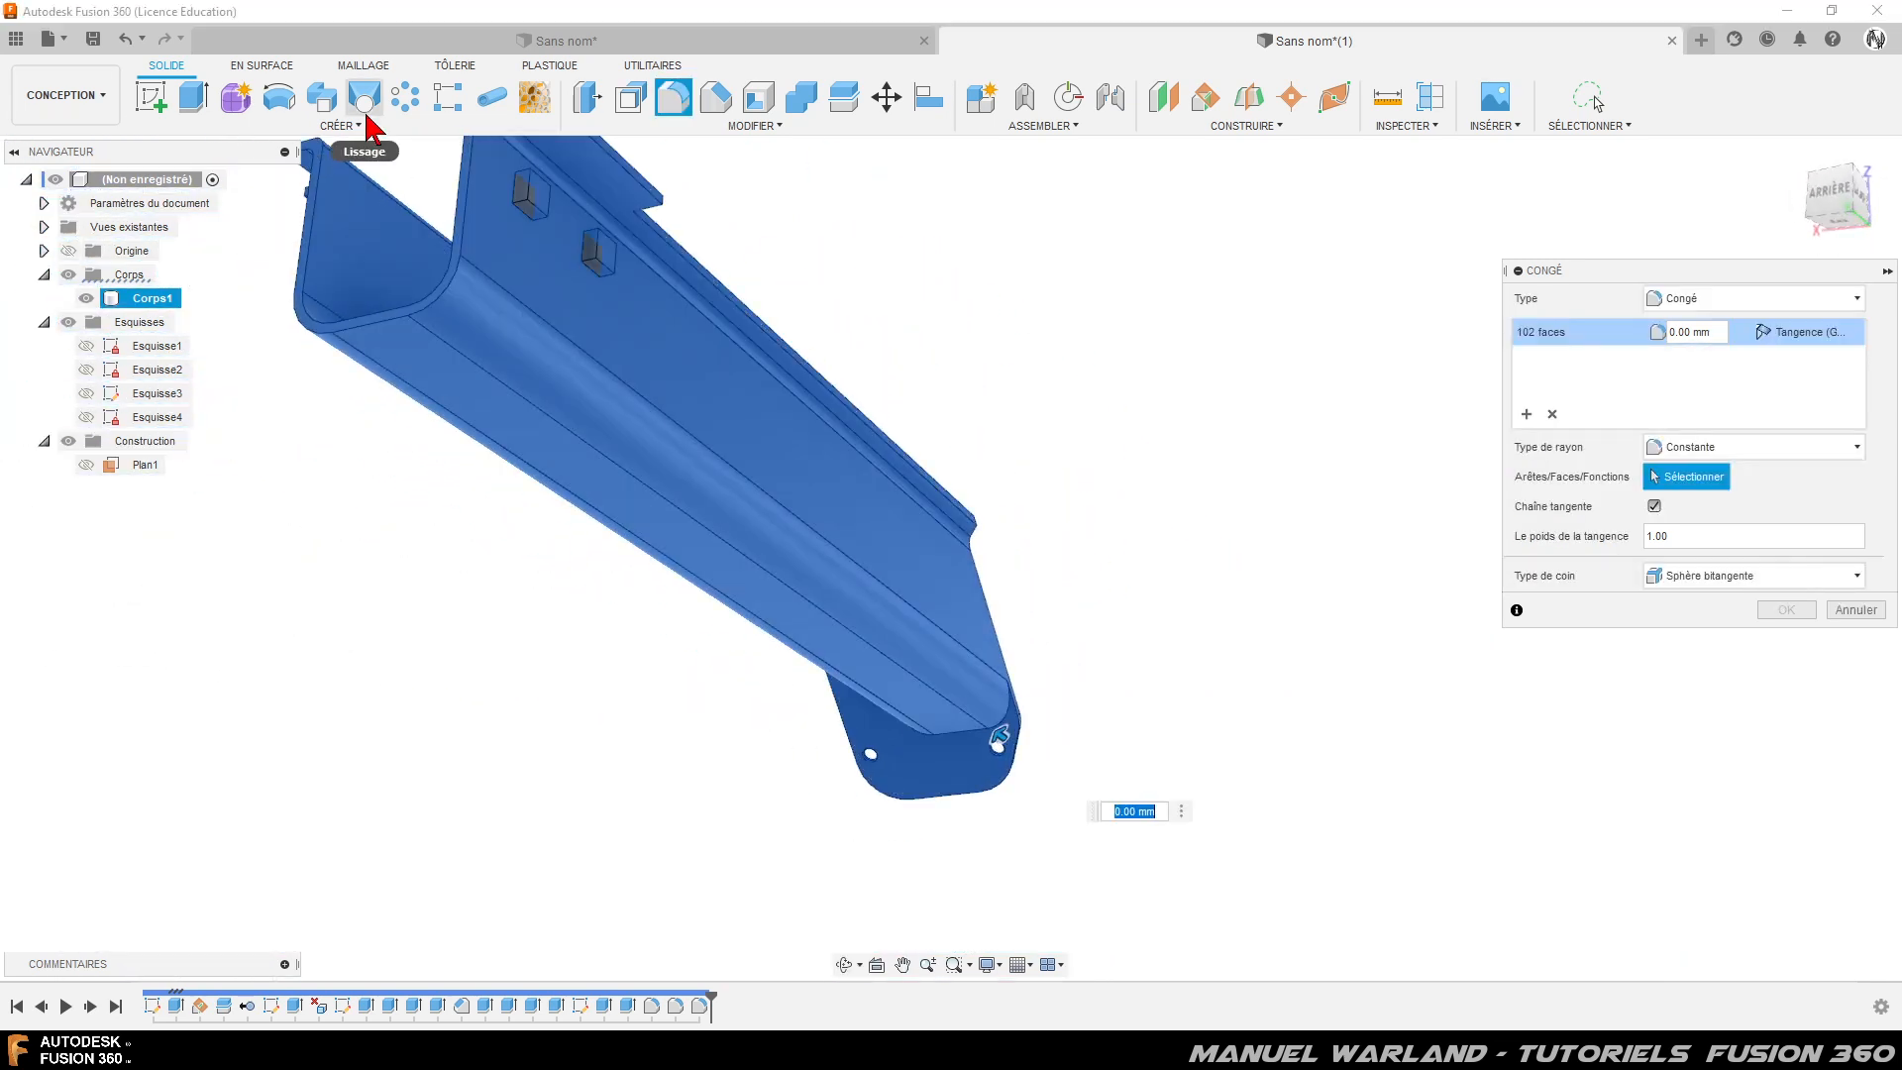
- Add the remaining faces of the two rectangular blocks on the other side wall to the fillet selection
{"action": "scroll", "coordinate": [535, 208], "scroll_direction": "up", "scroll_amount": 3}
{"action": "left_click", "coordinate": [535, 197]}
{"action": "left_click", "coordinate": [678, 283]}
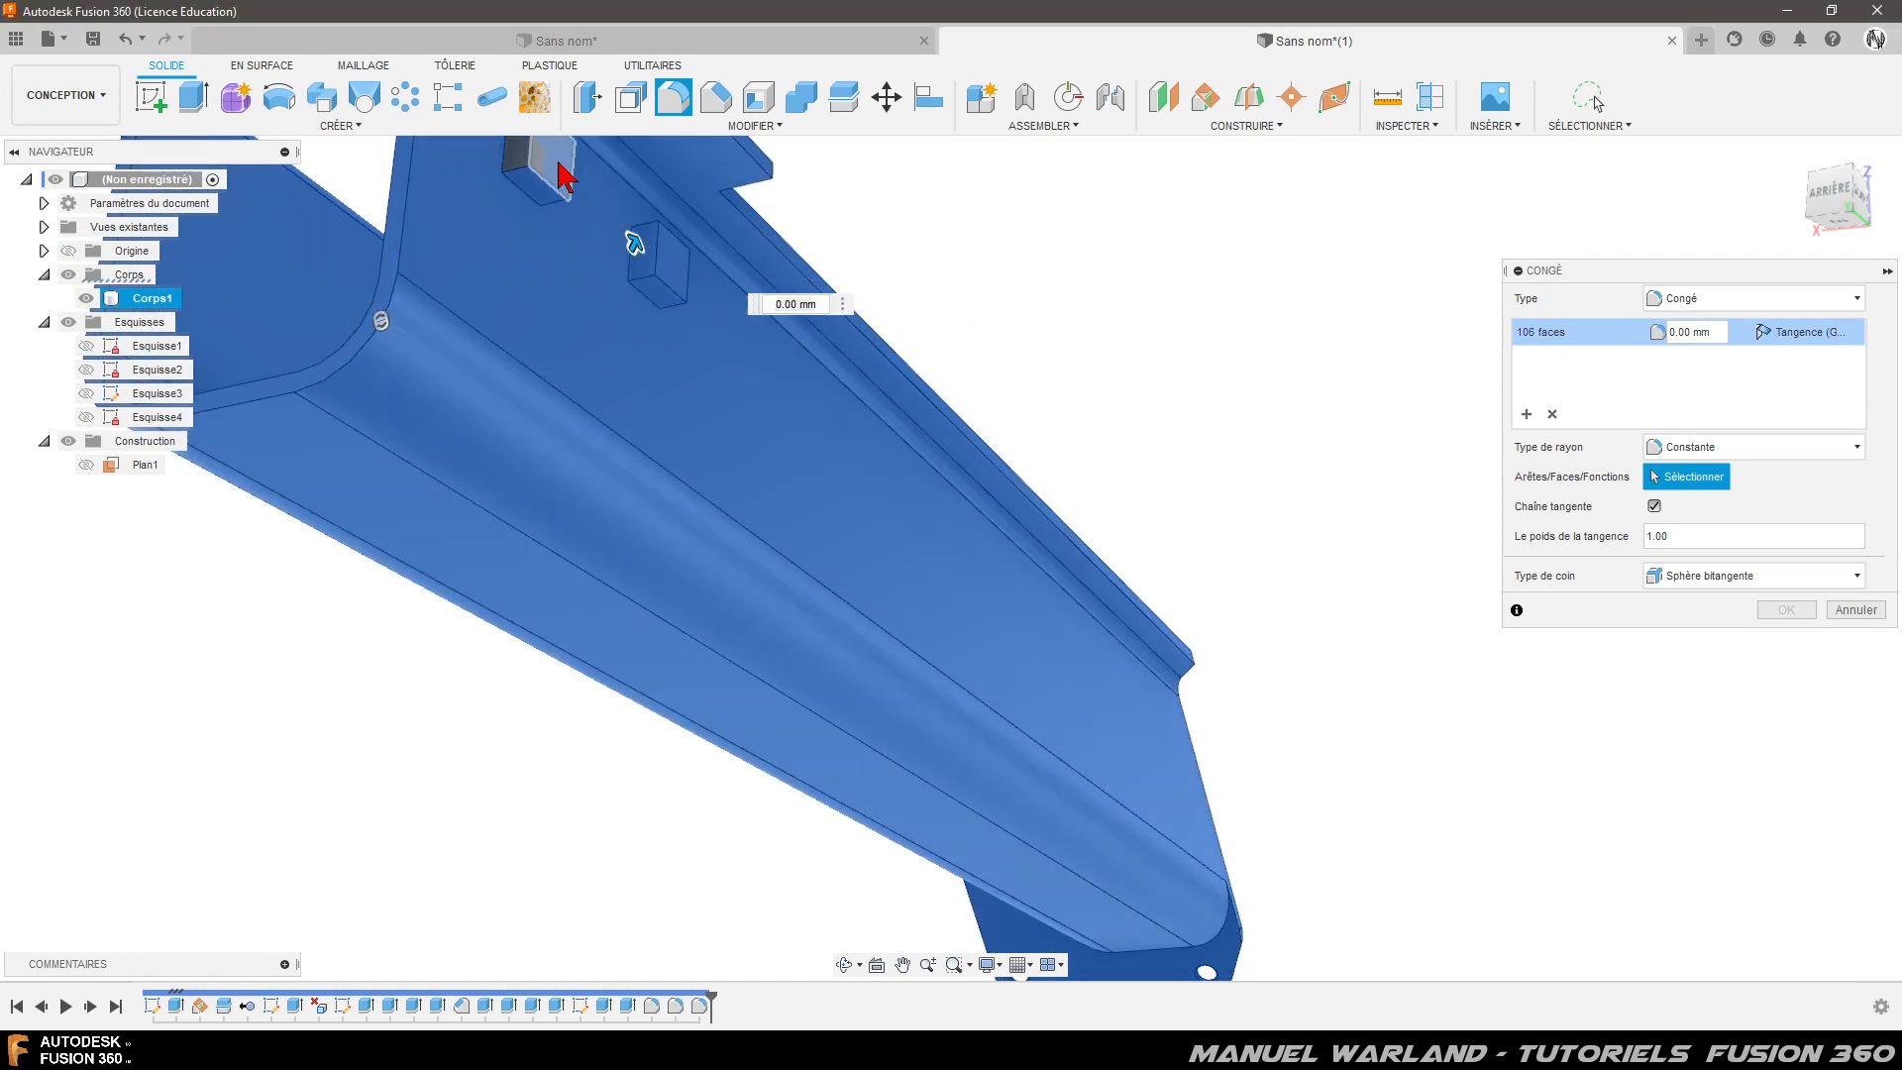
{"action": "left_click", "coordinate": [559, 165]}
{"action": "left_click", "coordinate": [519, 162]}
{"action": "middle_click_drag", "start_coordinate": [769, 531], "coordinate": [615, 416], "text": "shift"}
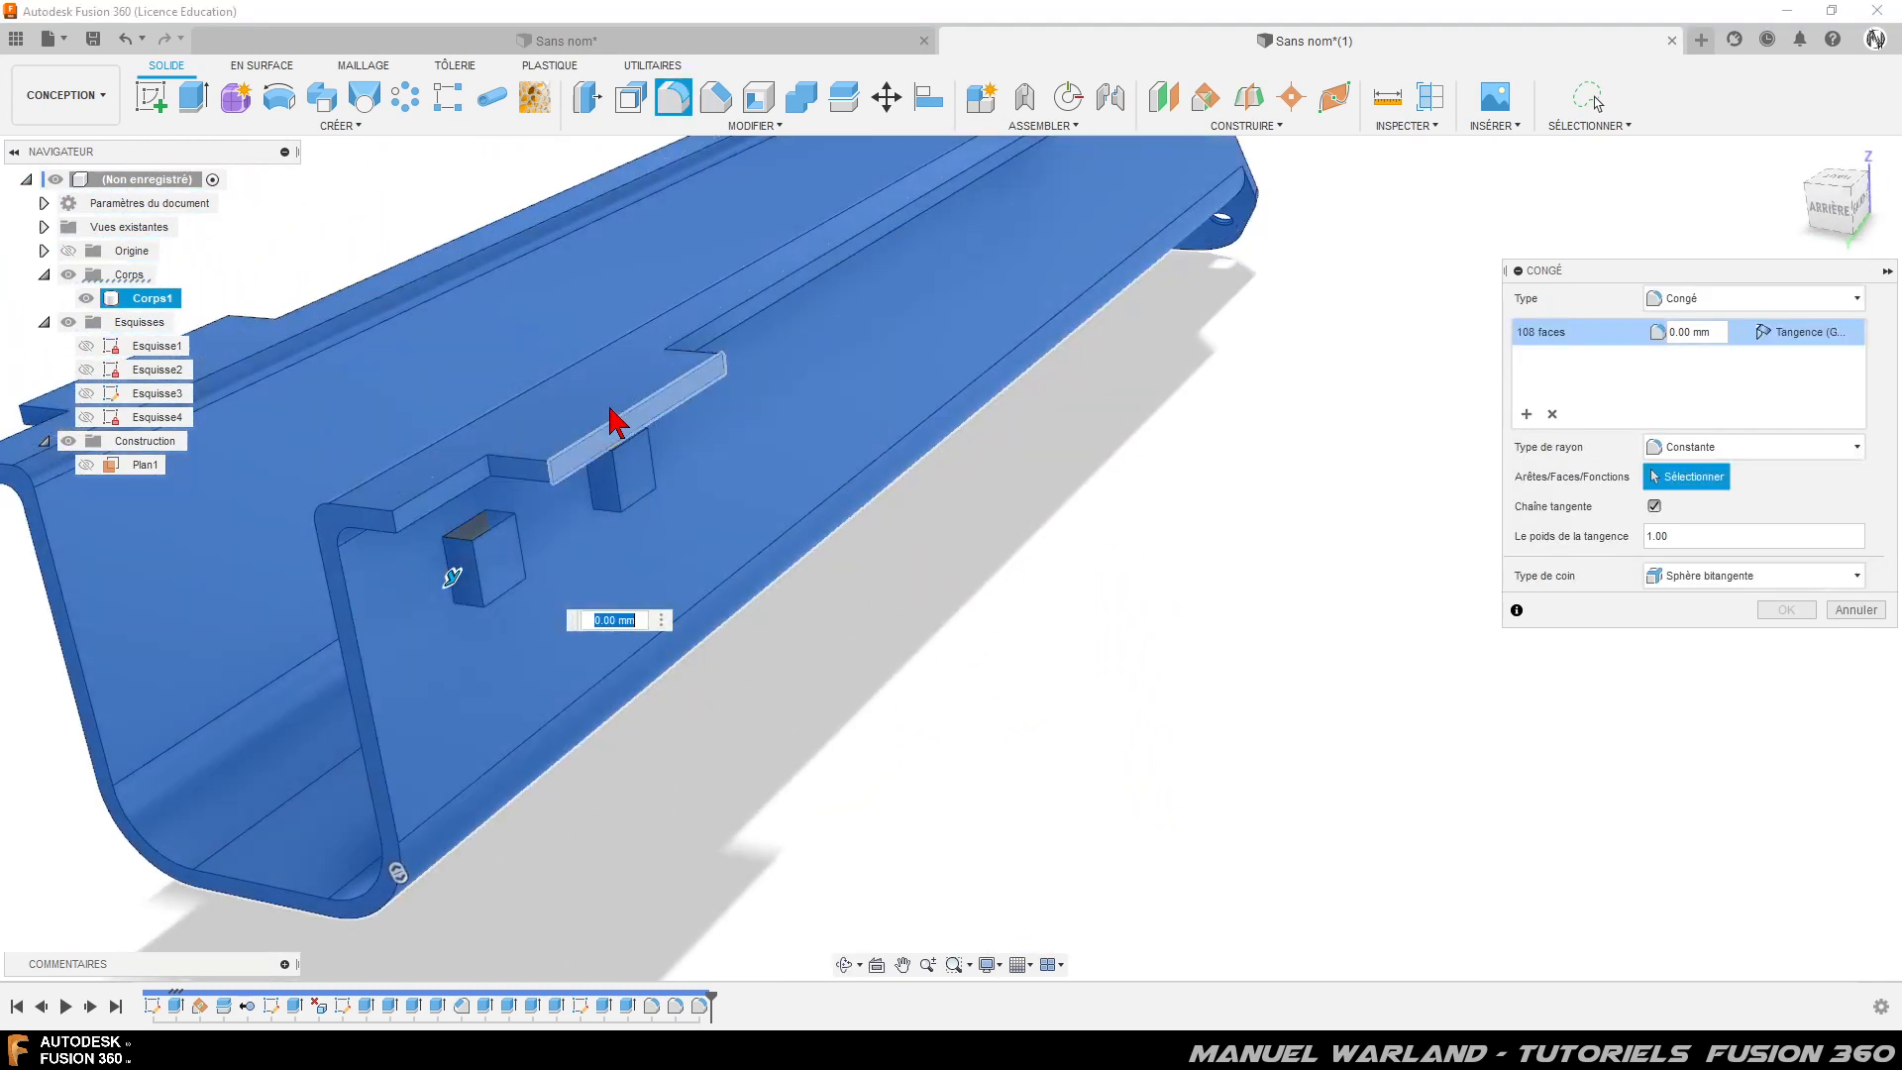
{"action": "scroll", "coordinate": [485, 519], "scroll_direction": "up", "scroll_amount": 1}
{"action": "left_click", "coordinate": [484, 519]}
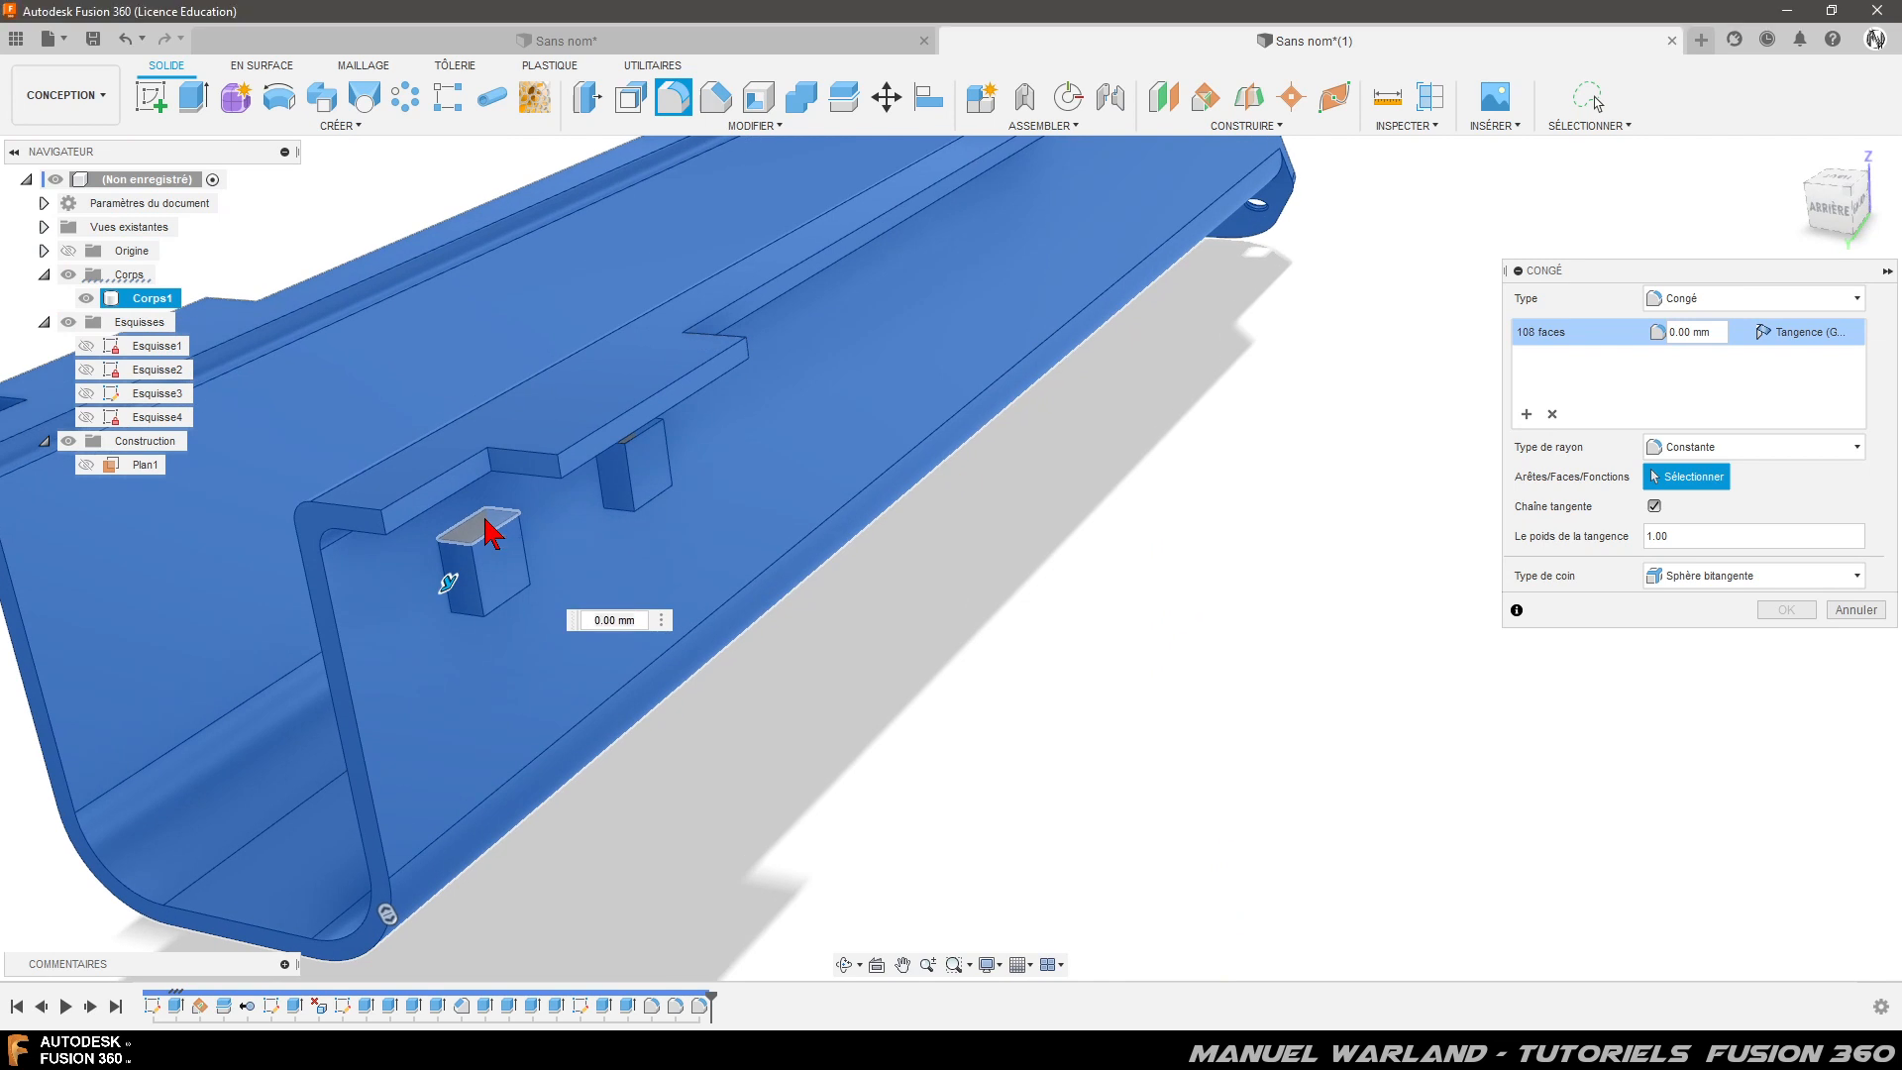
{"action": "middle_click_drag", "start_coordinate": [584, 543], "coordinate": [630, 441], "text": "shift"}
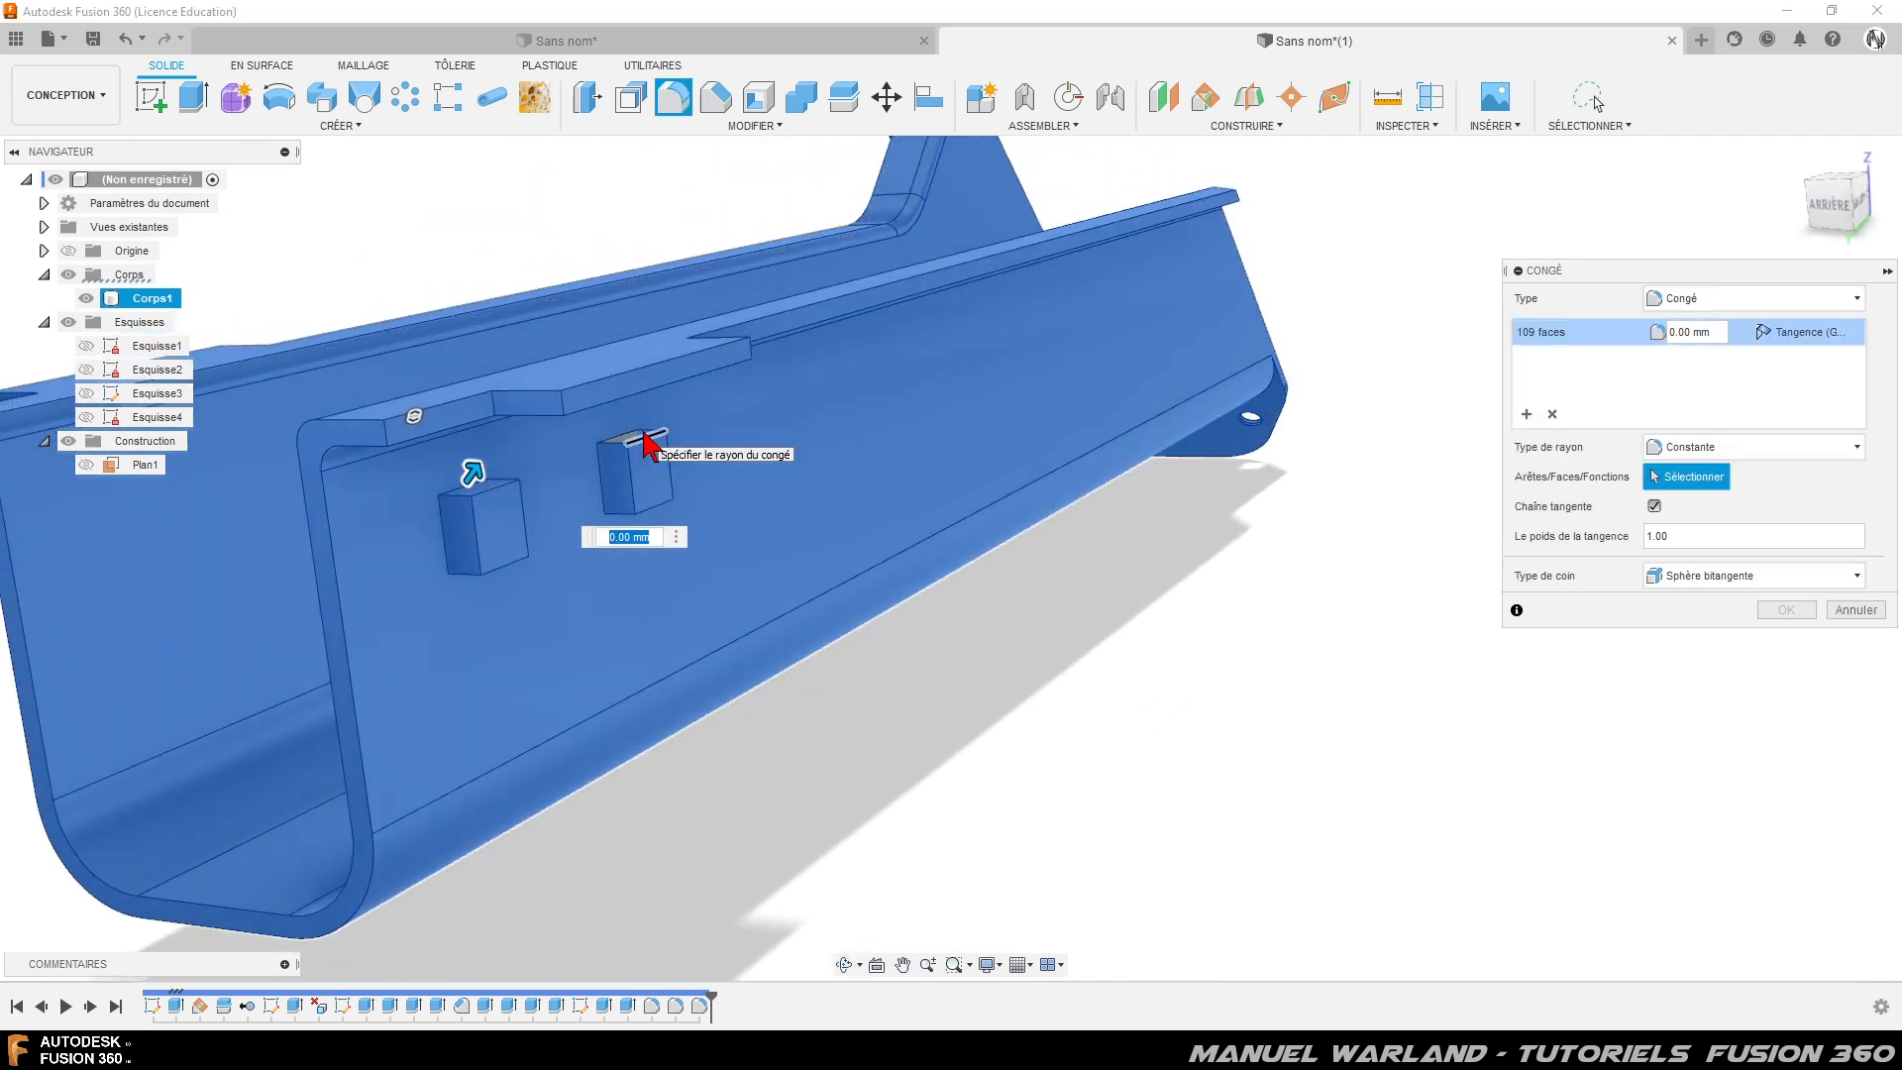
{"action": "scroll", "coordinate": [645, 443], "scroll_direction": "up", "scroll_amount": 3}
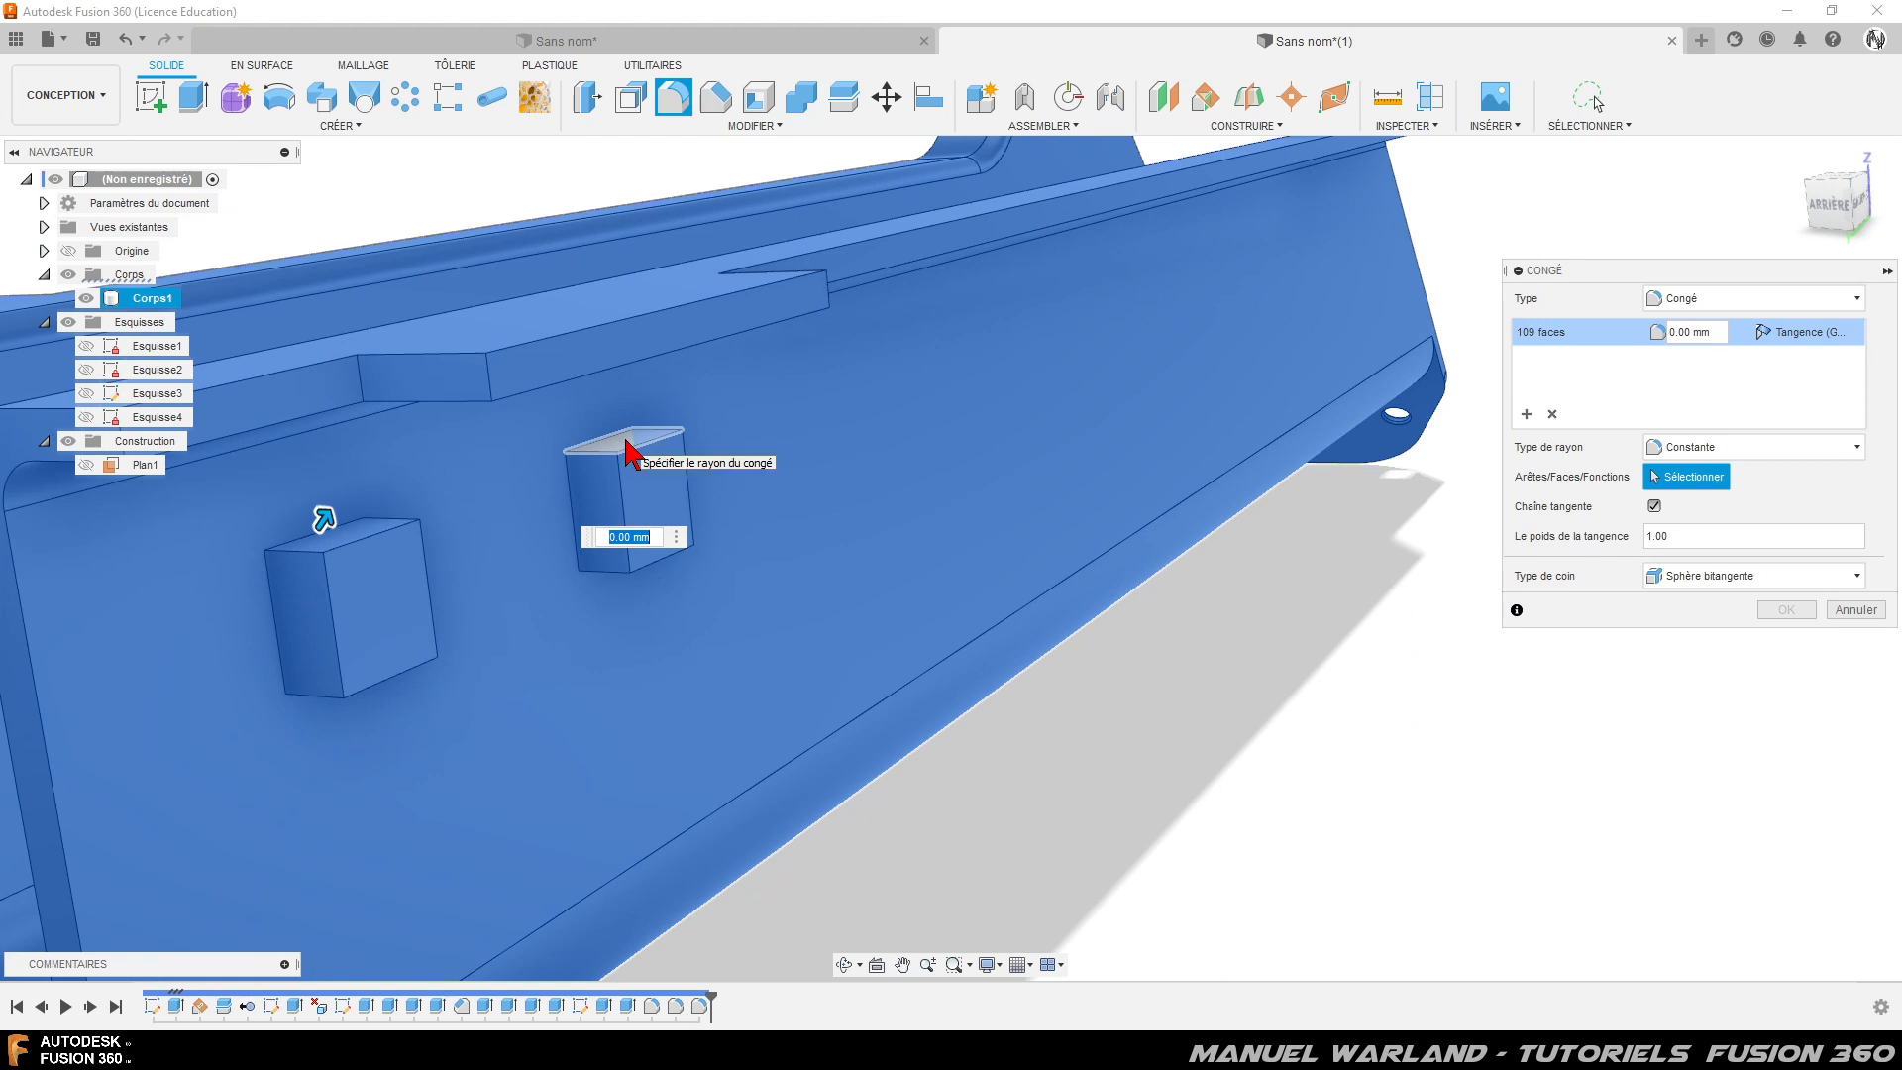
{"action": "left_click", "coordinate": [630, 451]}
- Set the fillet radius to 1 mm for all selected faces and apply the fillet
{"action": "middle_click_drag", "start_coordinate": [1317, 510], "coordinate": [1387, 523], "text": "shift"}
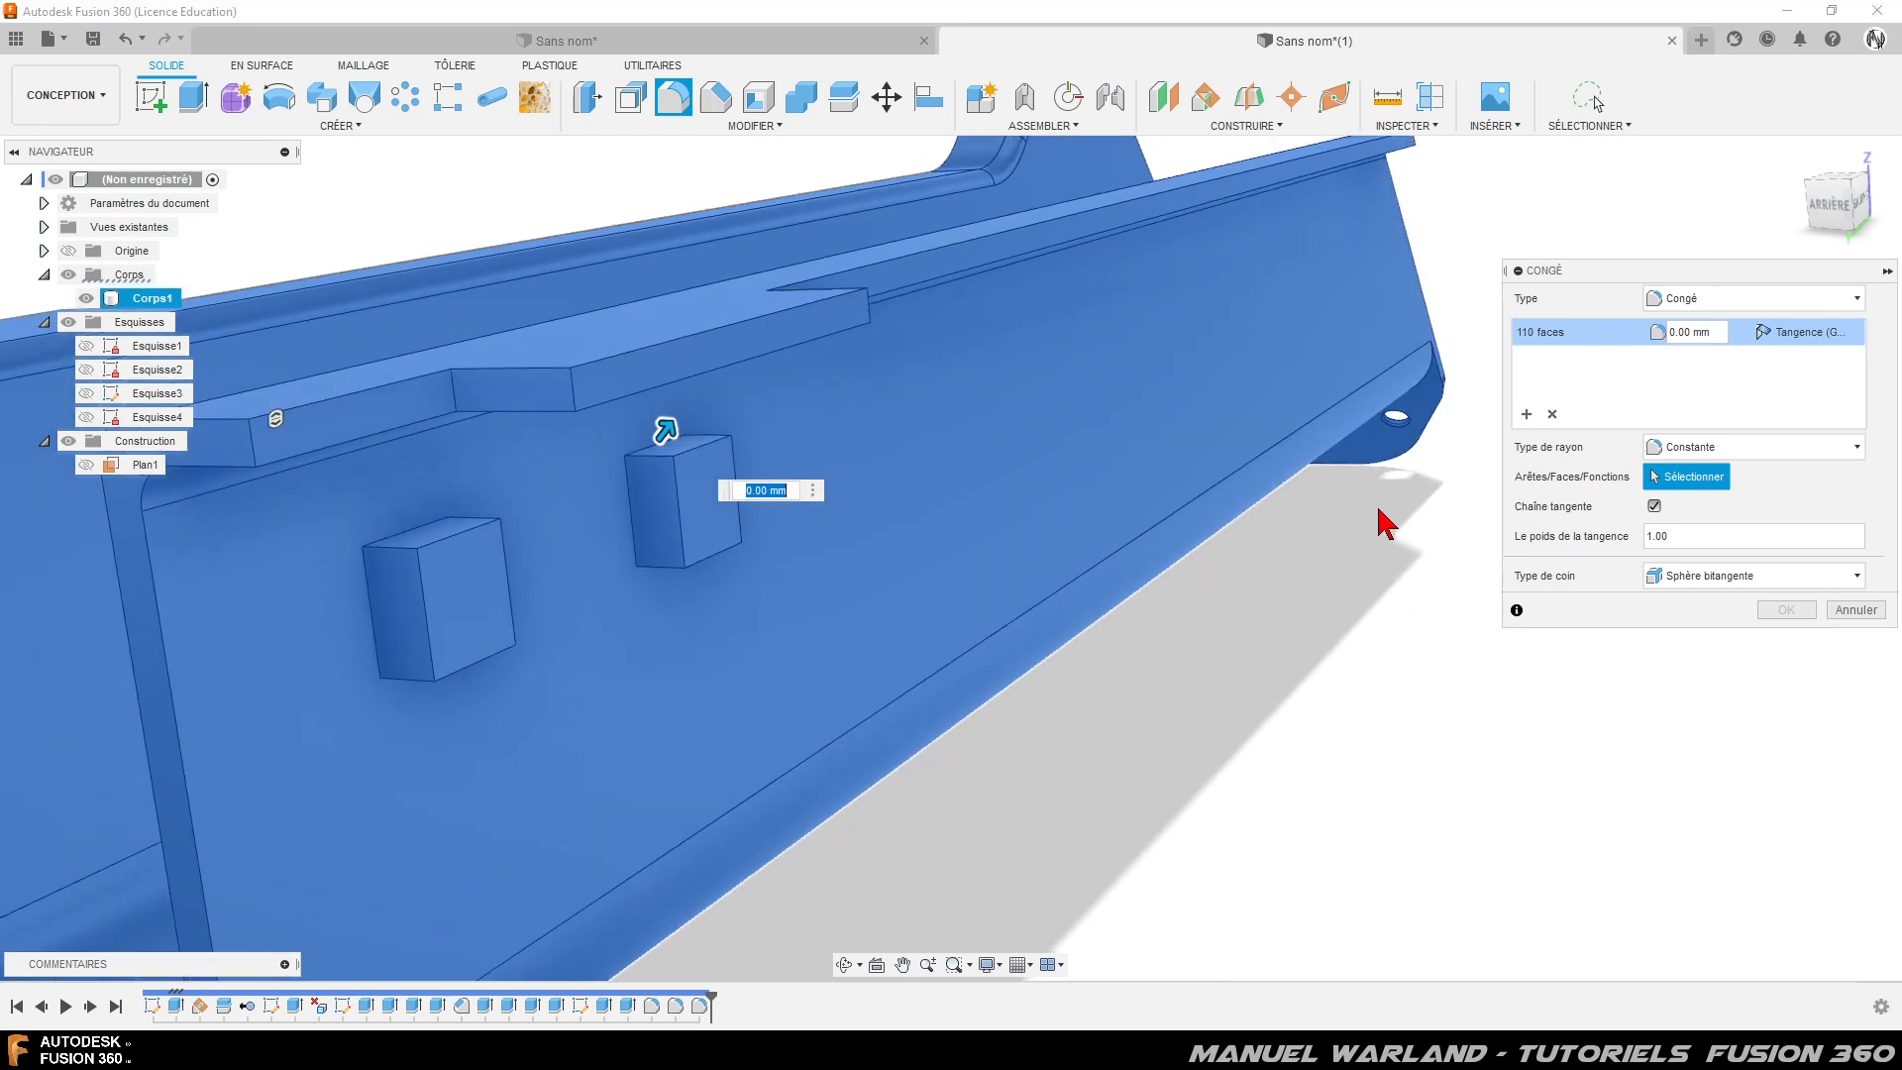
{"action": "scroll", "coordinate": [1387, 523], "scroll_direction": "down", "scroll_amount": 5}
{"action": "middle_click_drag", "start_coordinate": [1258, 669], "coordinate": [1244, 806], "text": "shift"}
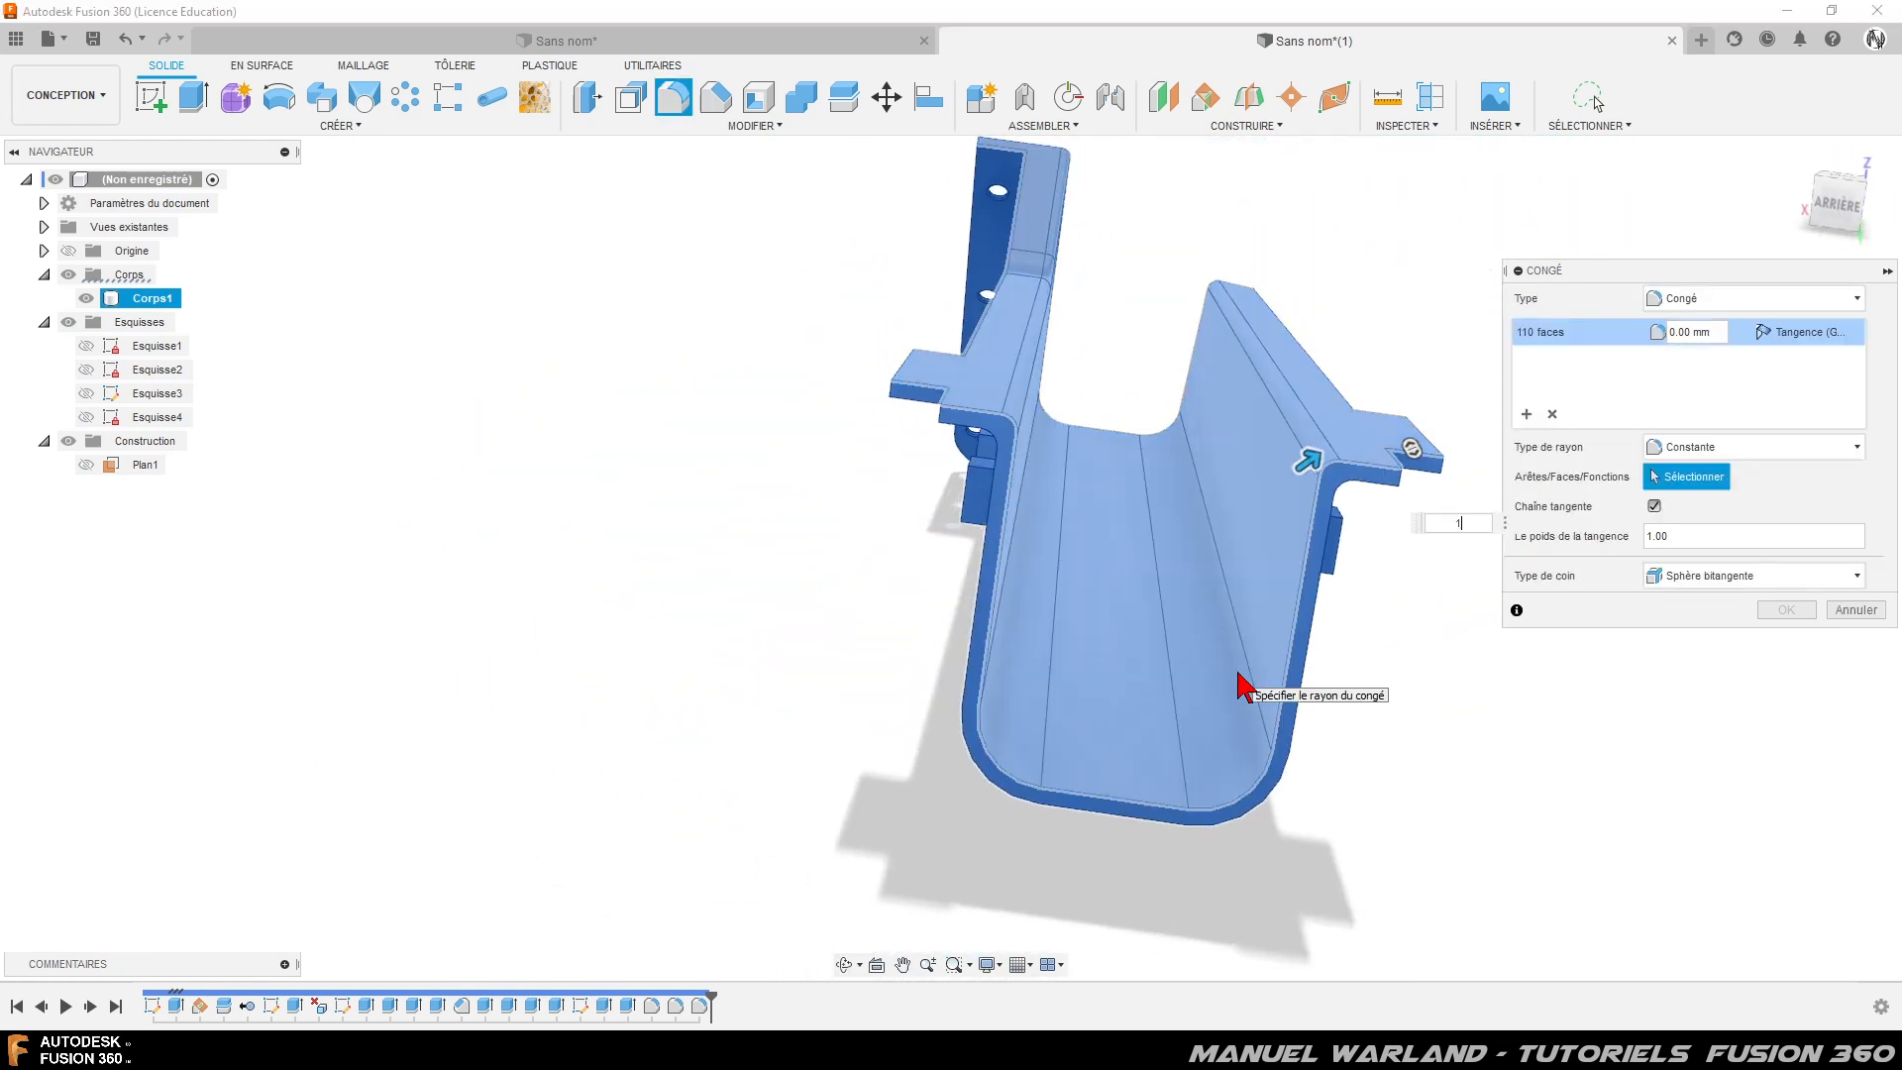
{"action": "key", "text": "Return"}
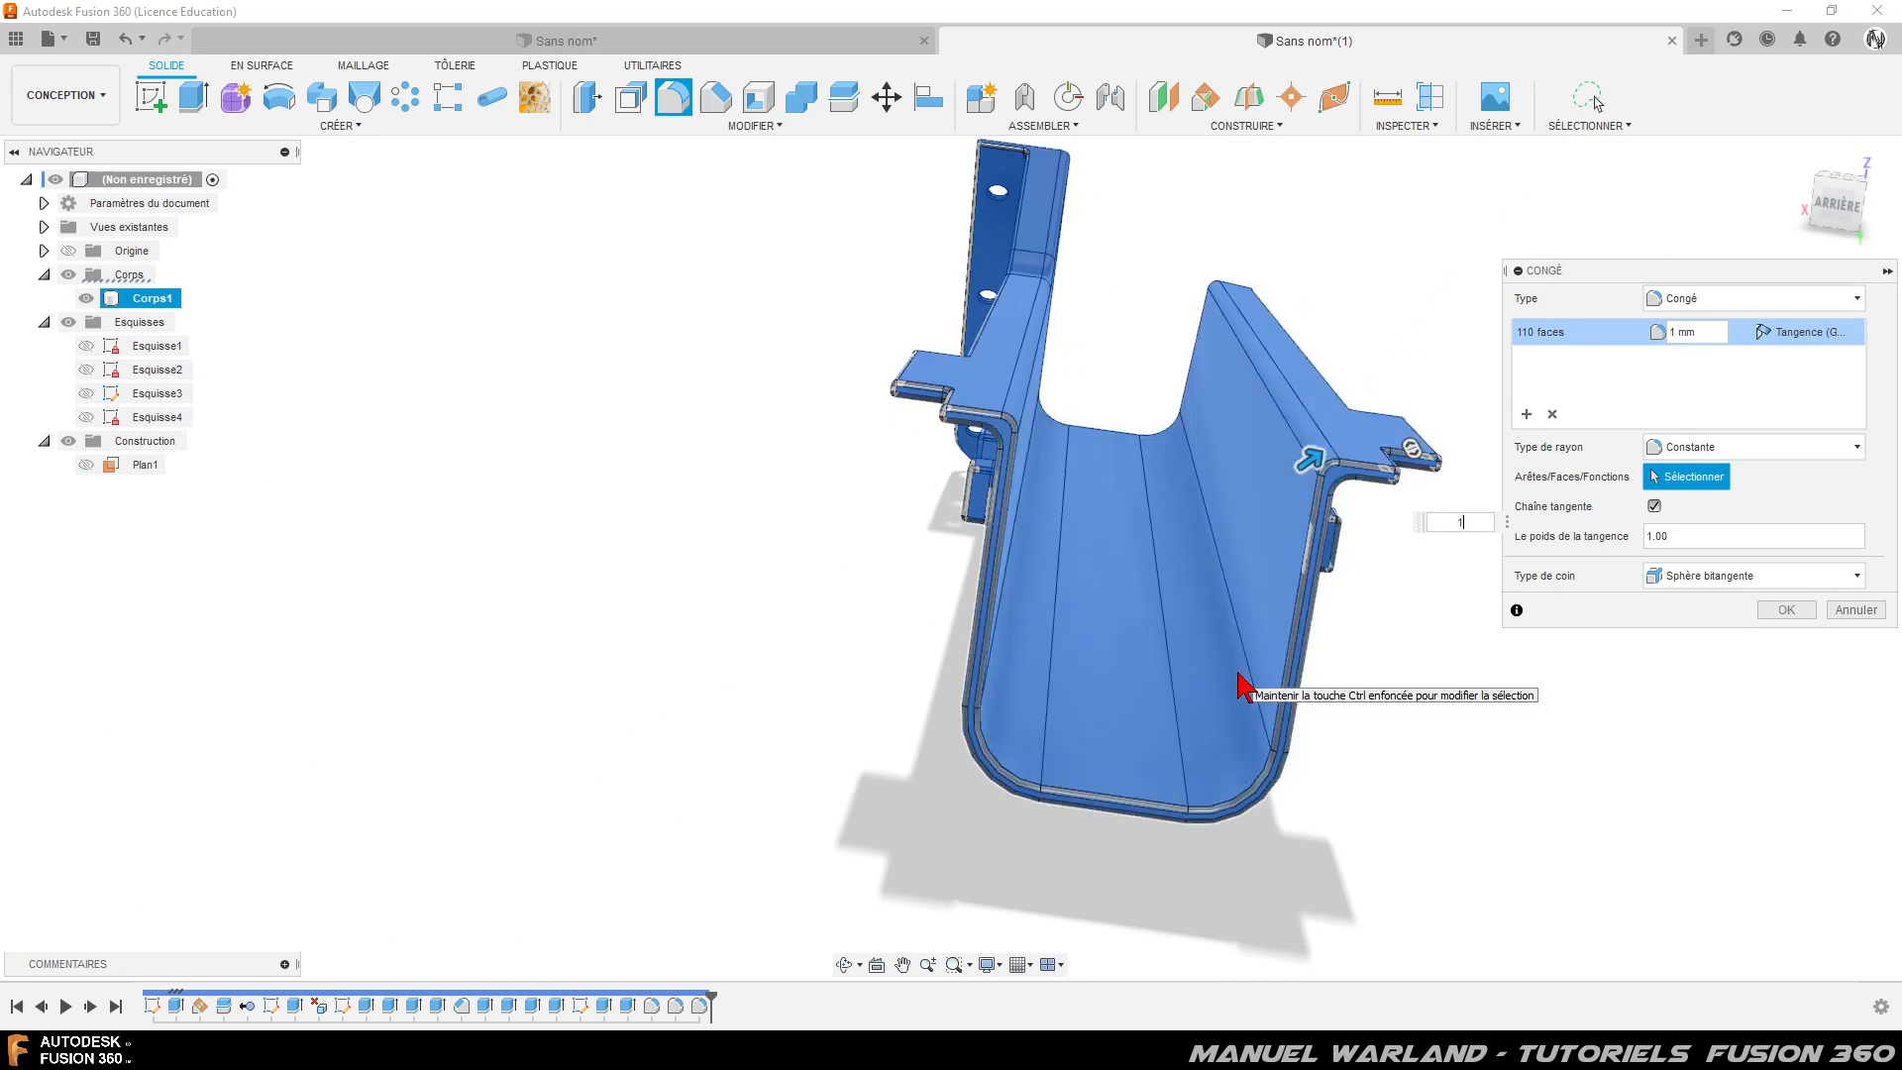
{"action": "key", "text": "Return"}
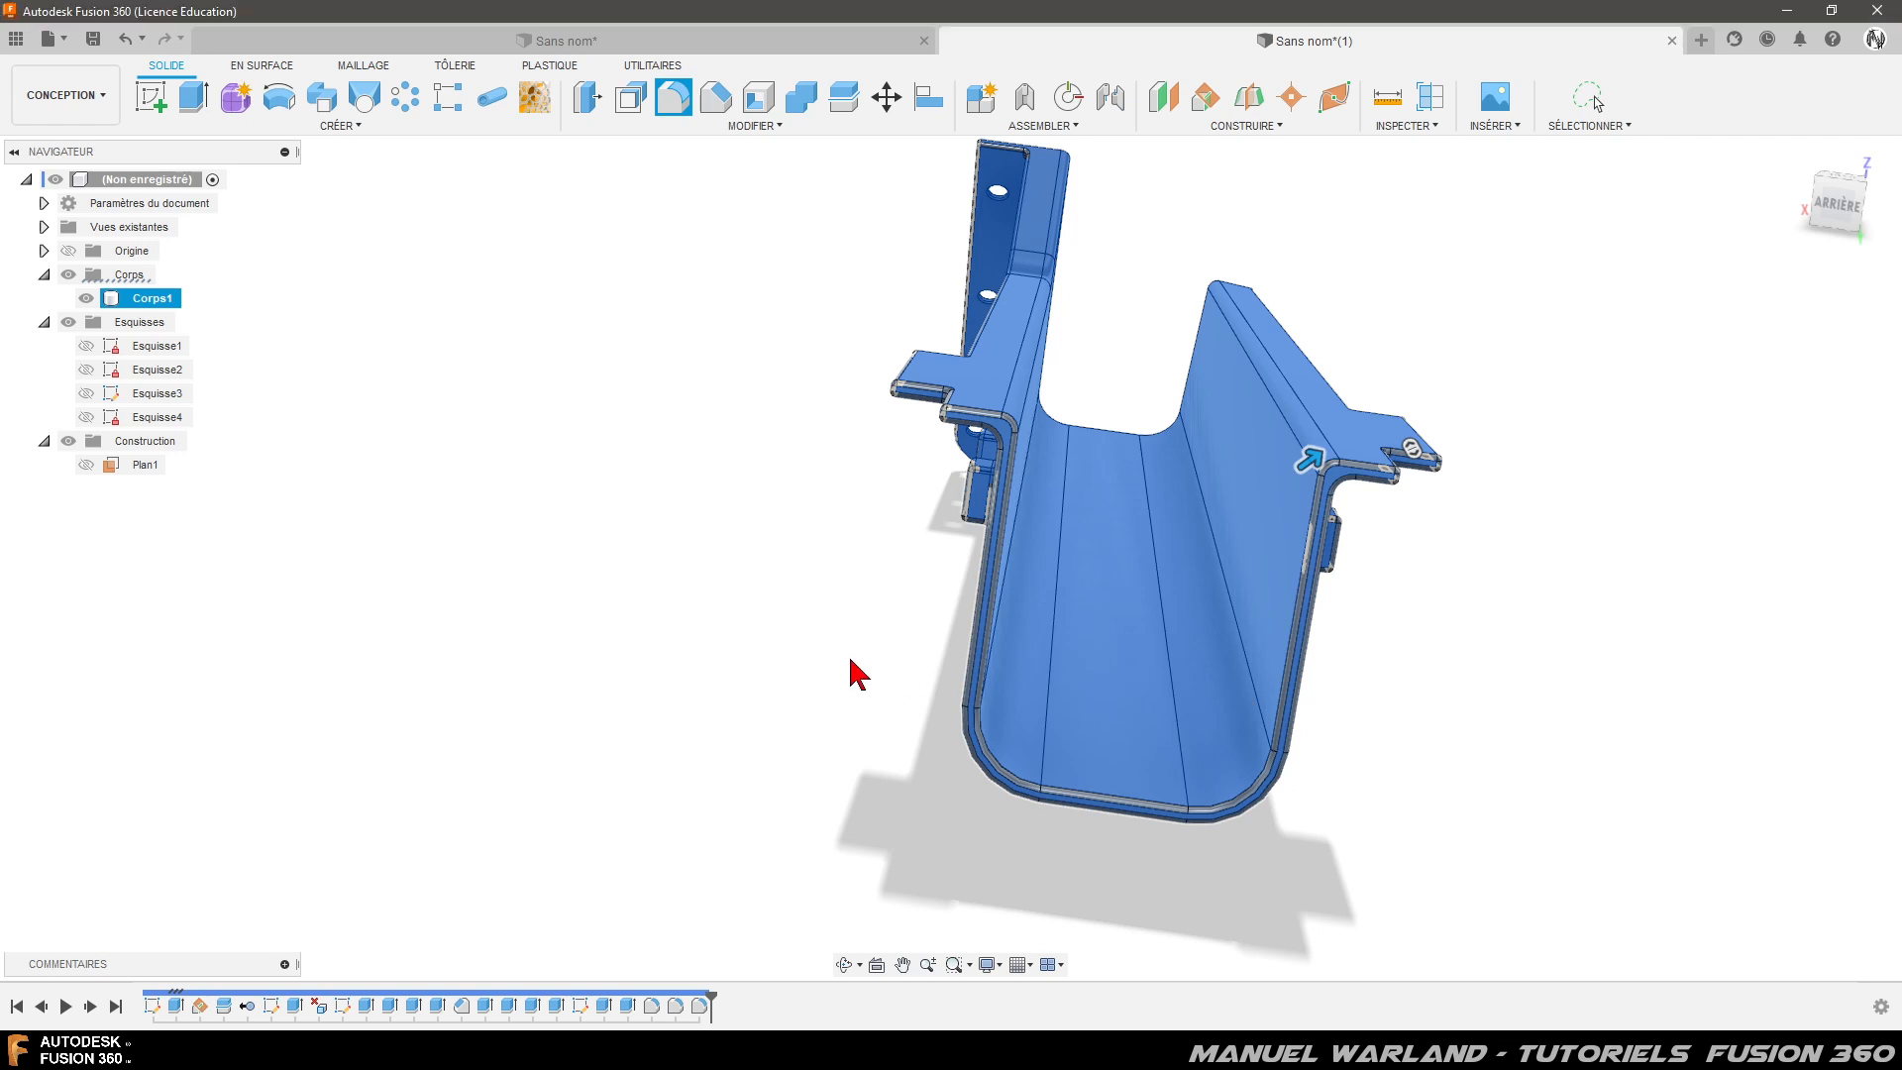
{"action": "key", "text": "Escape"}
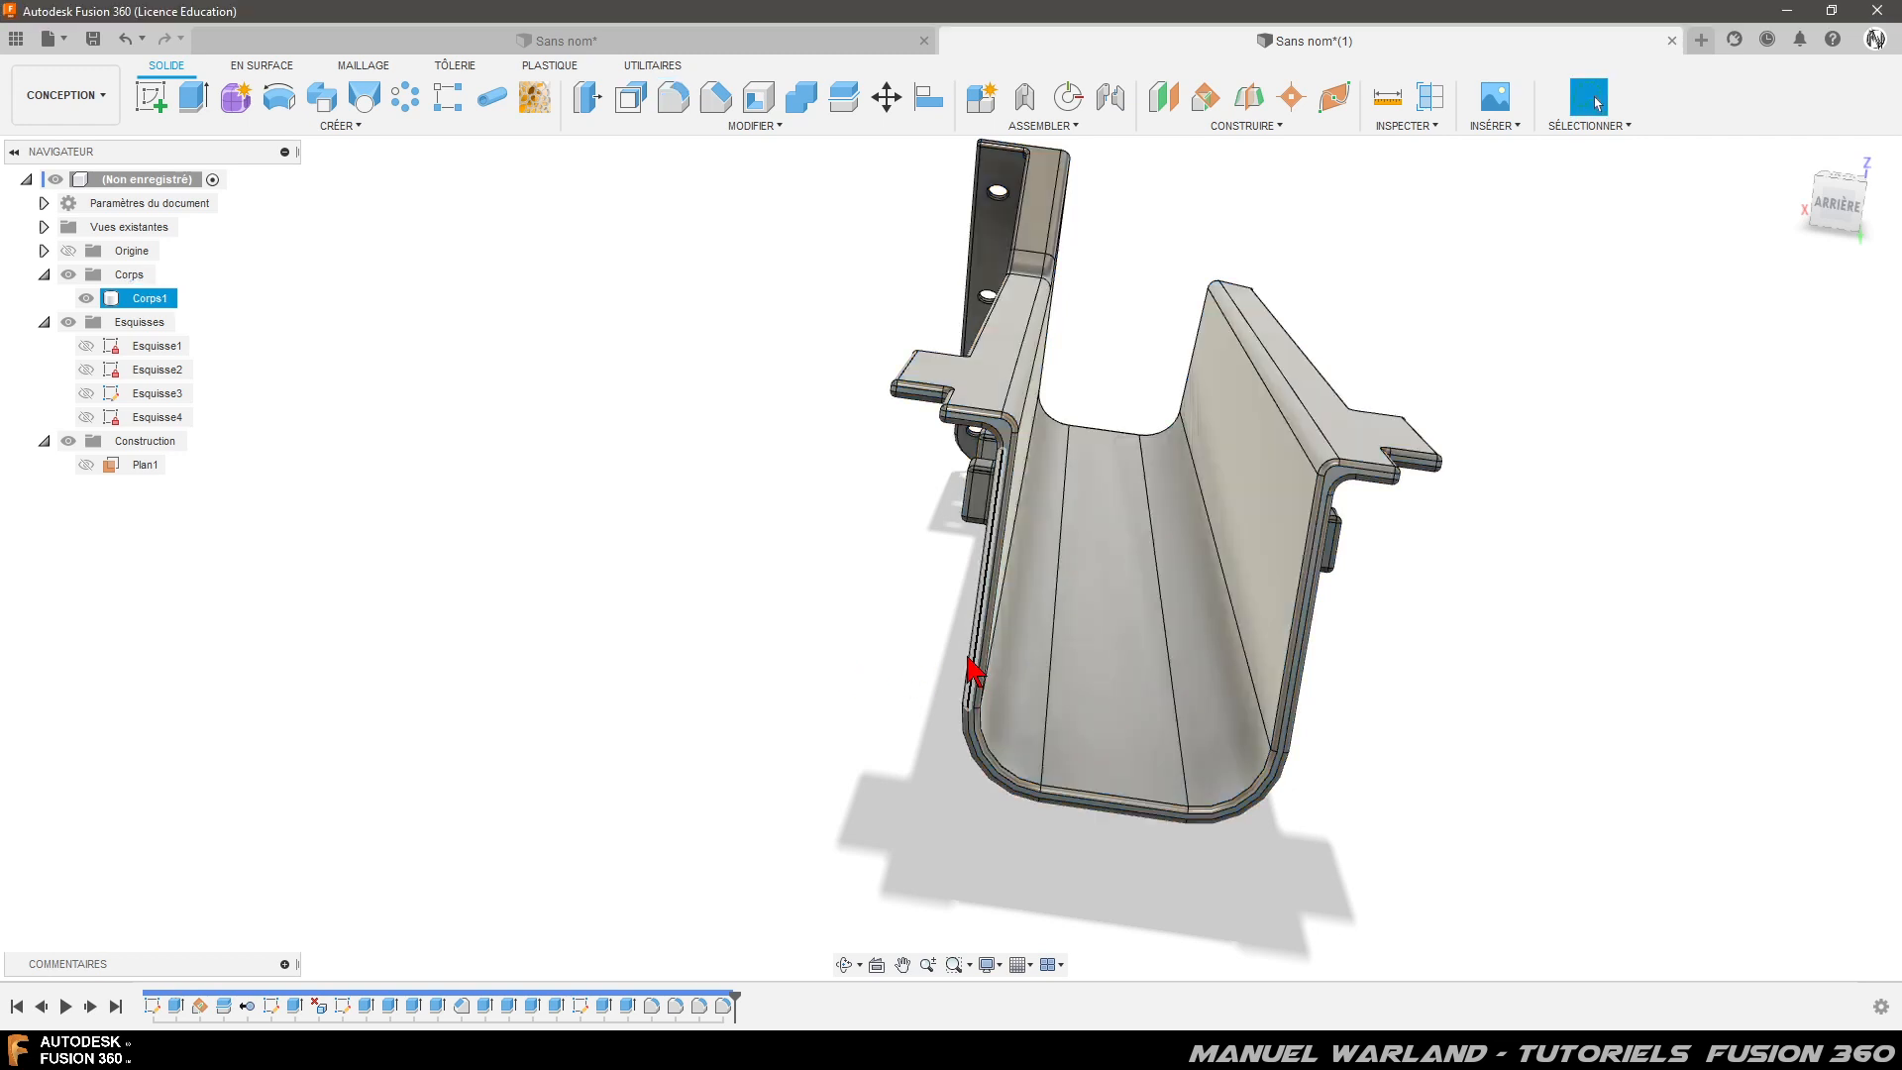
- Examine the filleted part from several sides, including the side-wall blocks, outward flanges, channel bends and the drilled end flange
{"action": "middle_click_drag", "start_coordinate": [974, 678], "coordinate": [1006, 638], "text": "shift"}
{"action": "scroll", "coordinate": [519, 605], "scroll_direction": "down", "scroll_amount": 3}
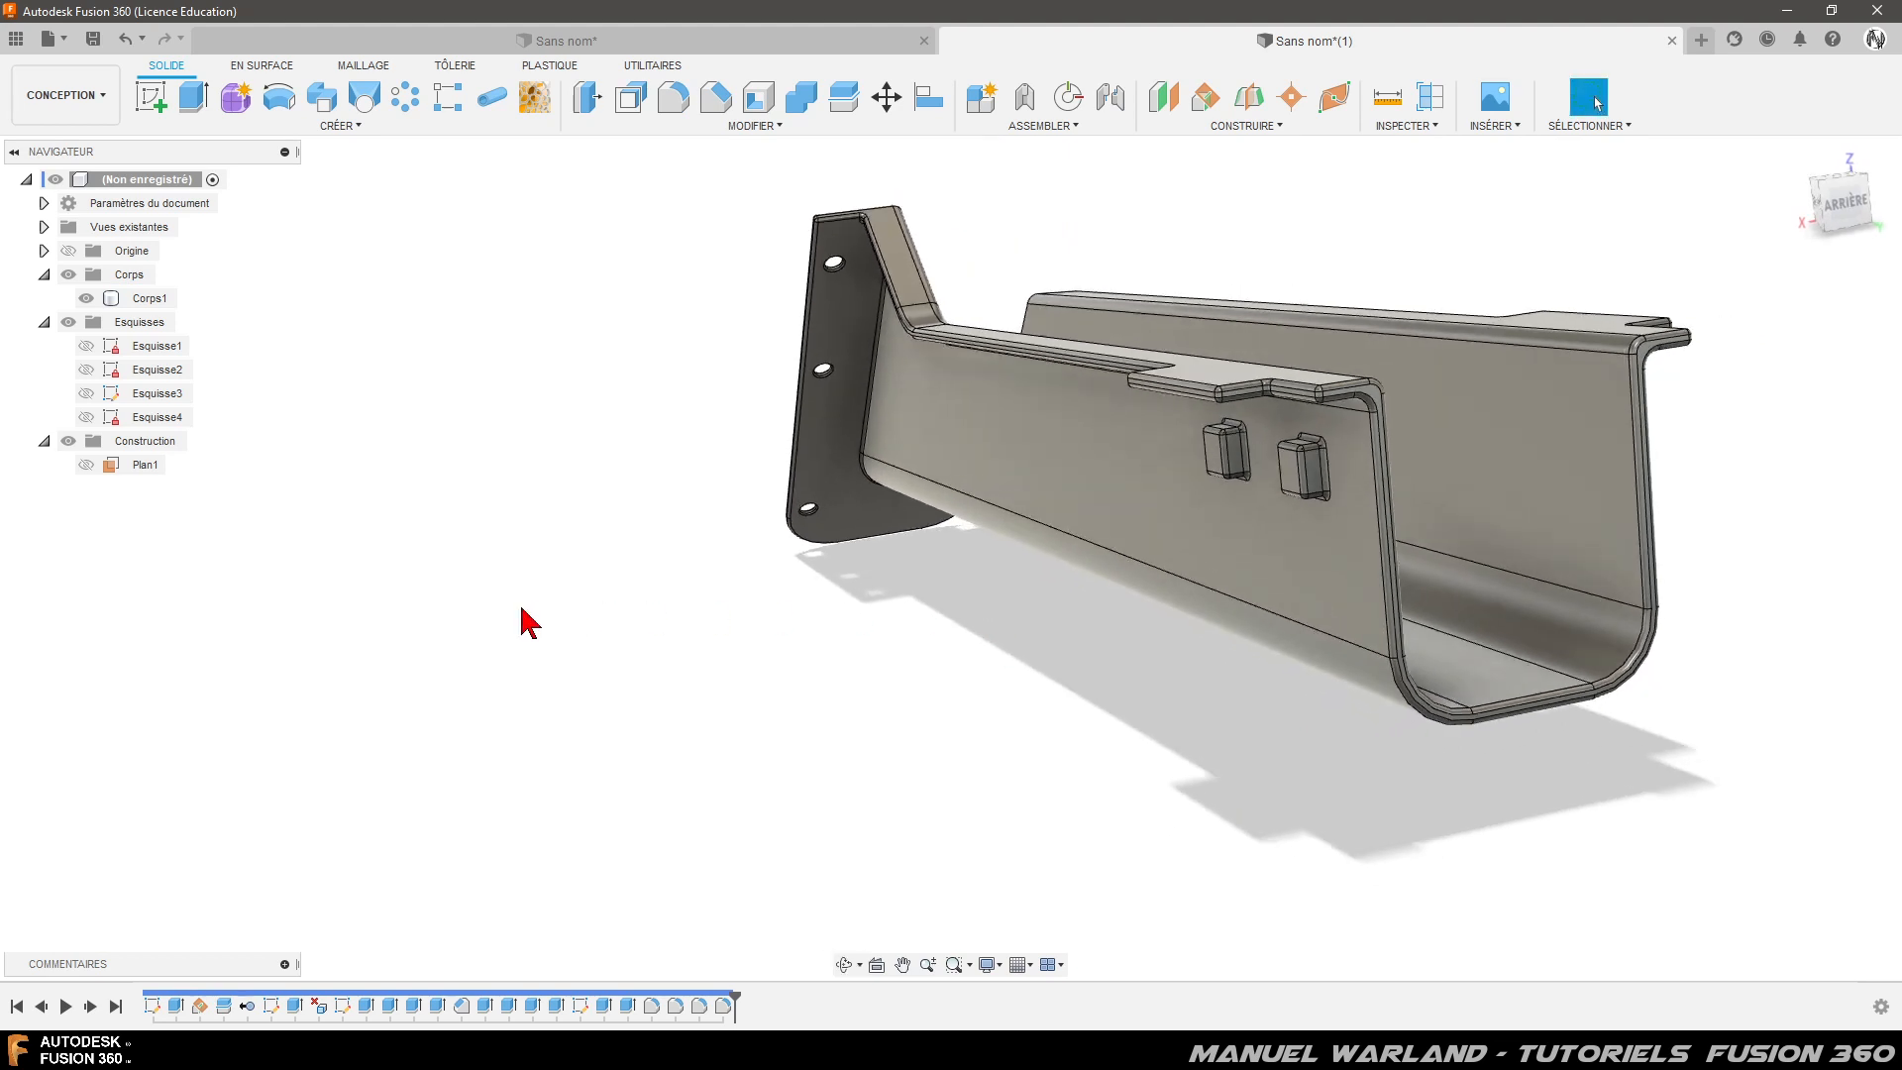
{"action": "scroll", "coordinate": [1129, 335], "scroll_direction": "up", "scroll_amount": 3}
{"action": "scroll", "coordinate": [953, 662], "scroll_direction": "up", "scroll_amount": 2}
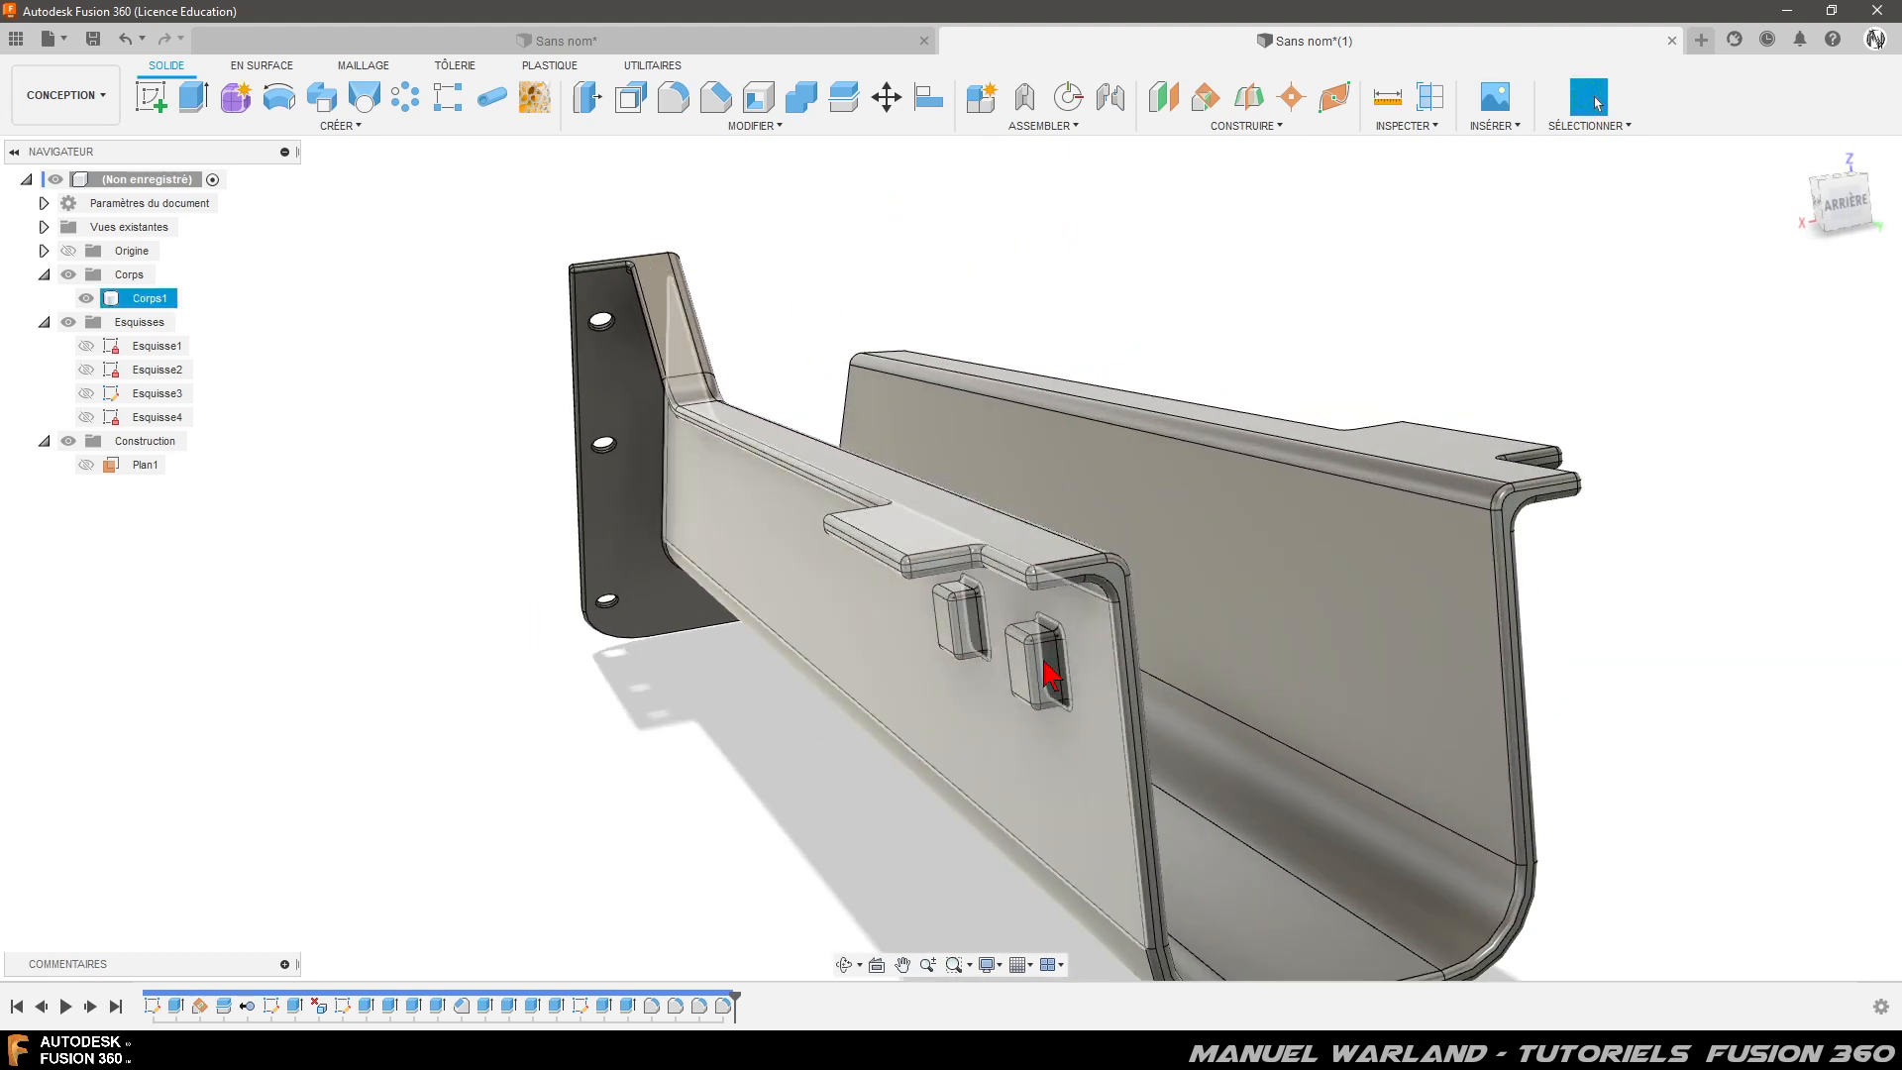
{"action": "middle_click_drag", "start_coordinate": [785, 783], "coordinate": [882, 684], "text": "shift"}
{"action": "middle_click_drag", "start_coordinate": [882, 514], "coordinate": [879, 679], "text": "shift"}
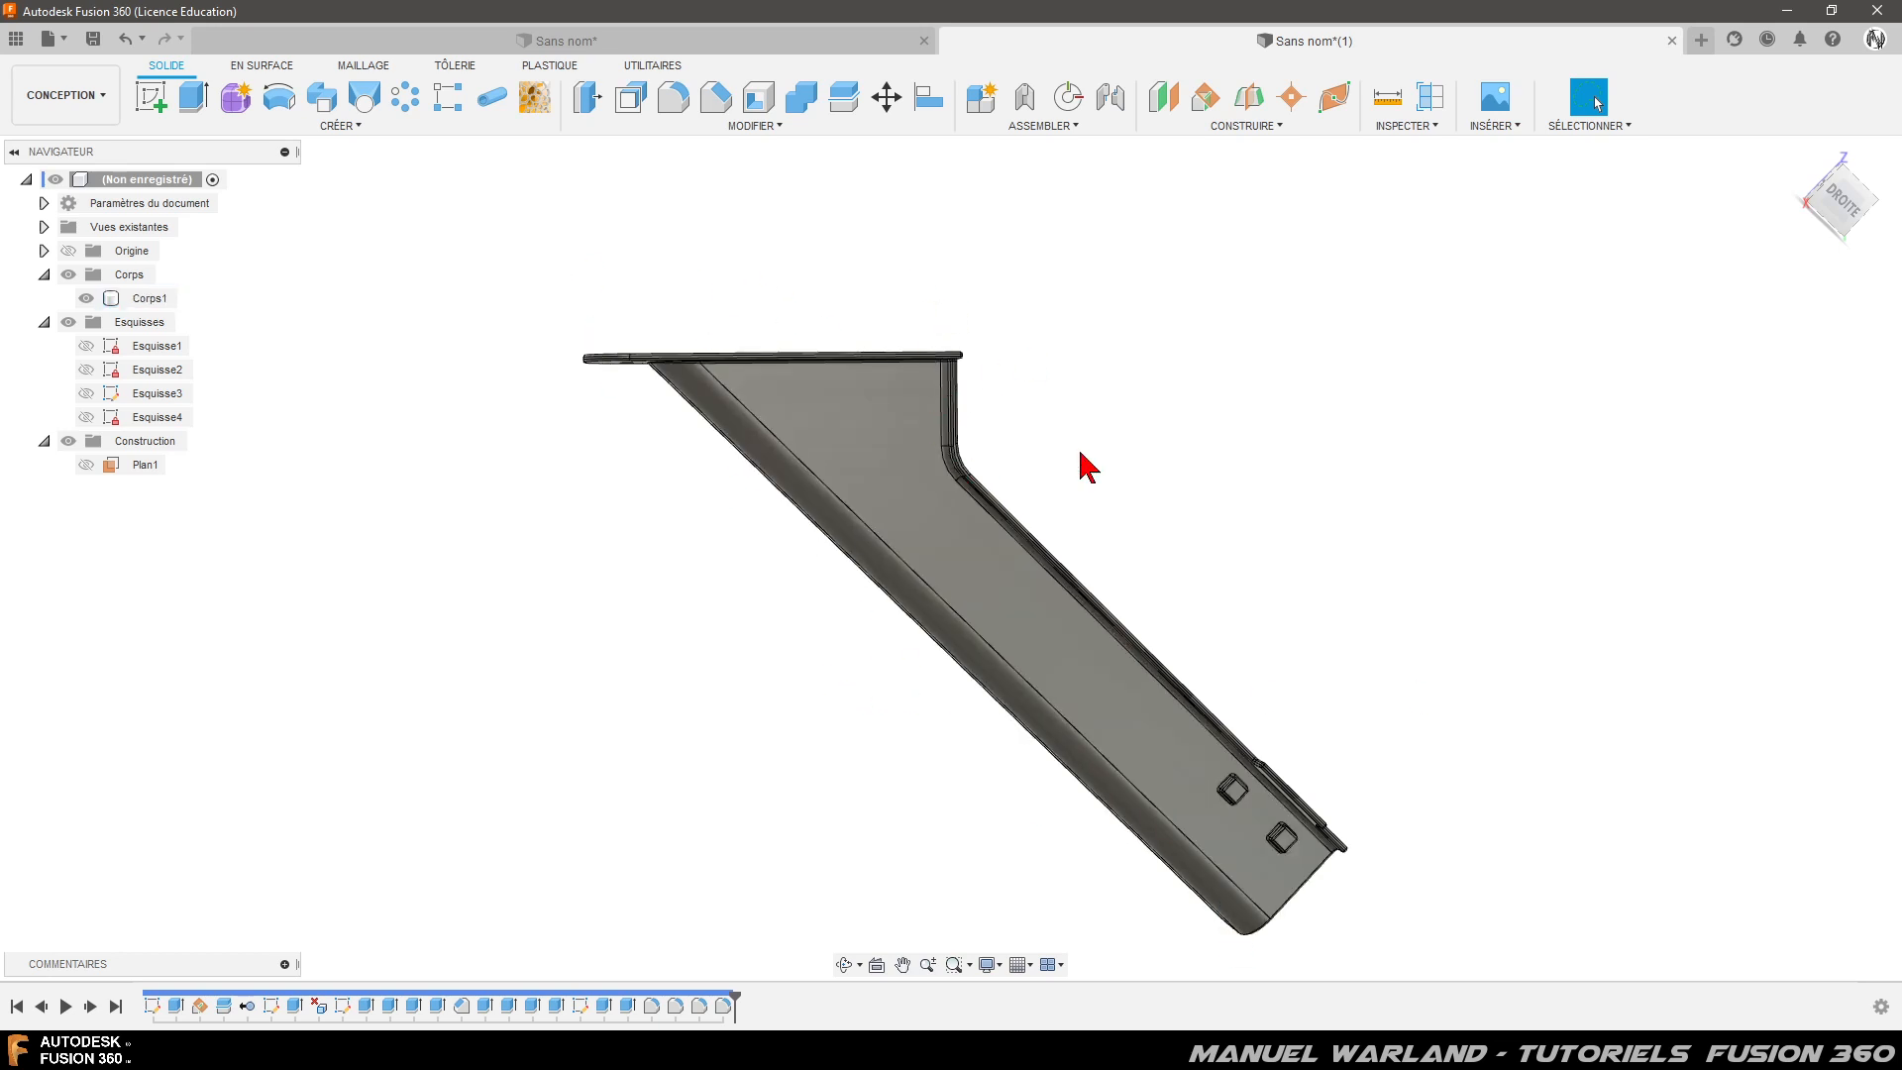
{"action": "middle_click_drag", "start_coordinate": [756, 582], "coordinate": [915, 622], "text": "shift"}
{"action": "scroll", "coordinate": [1206, 288], "scroll_direction": "down", "scroll_amount": 3}
{"action": "scroll", "coordinate": [634, 436], "scroll_direction": "up", "scroll_amount": 4}
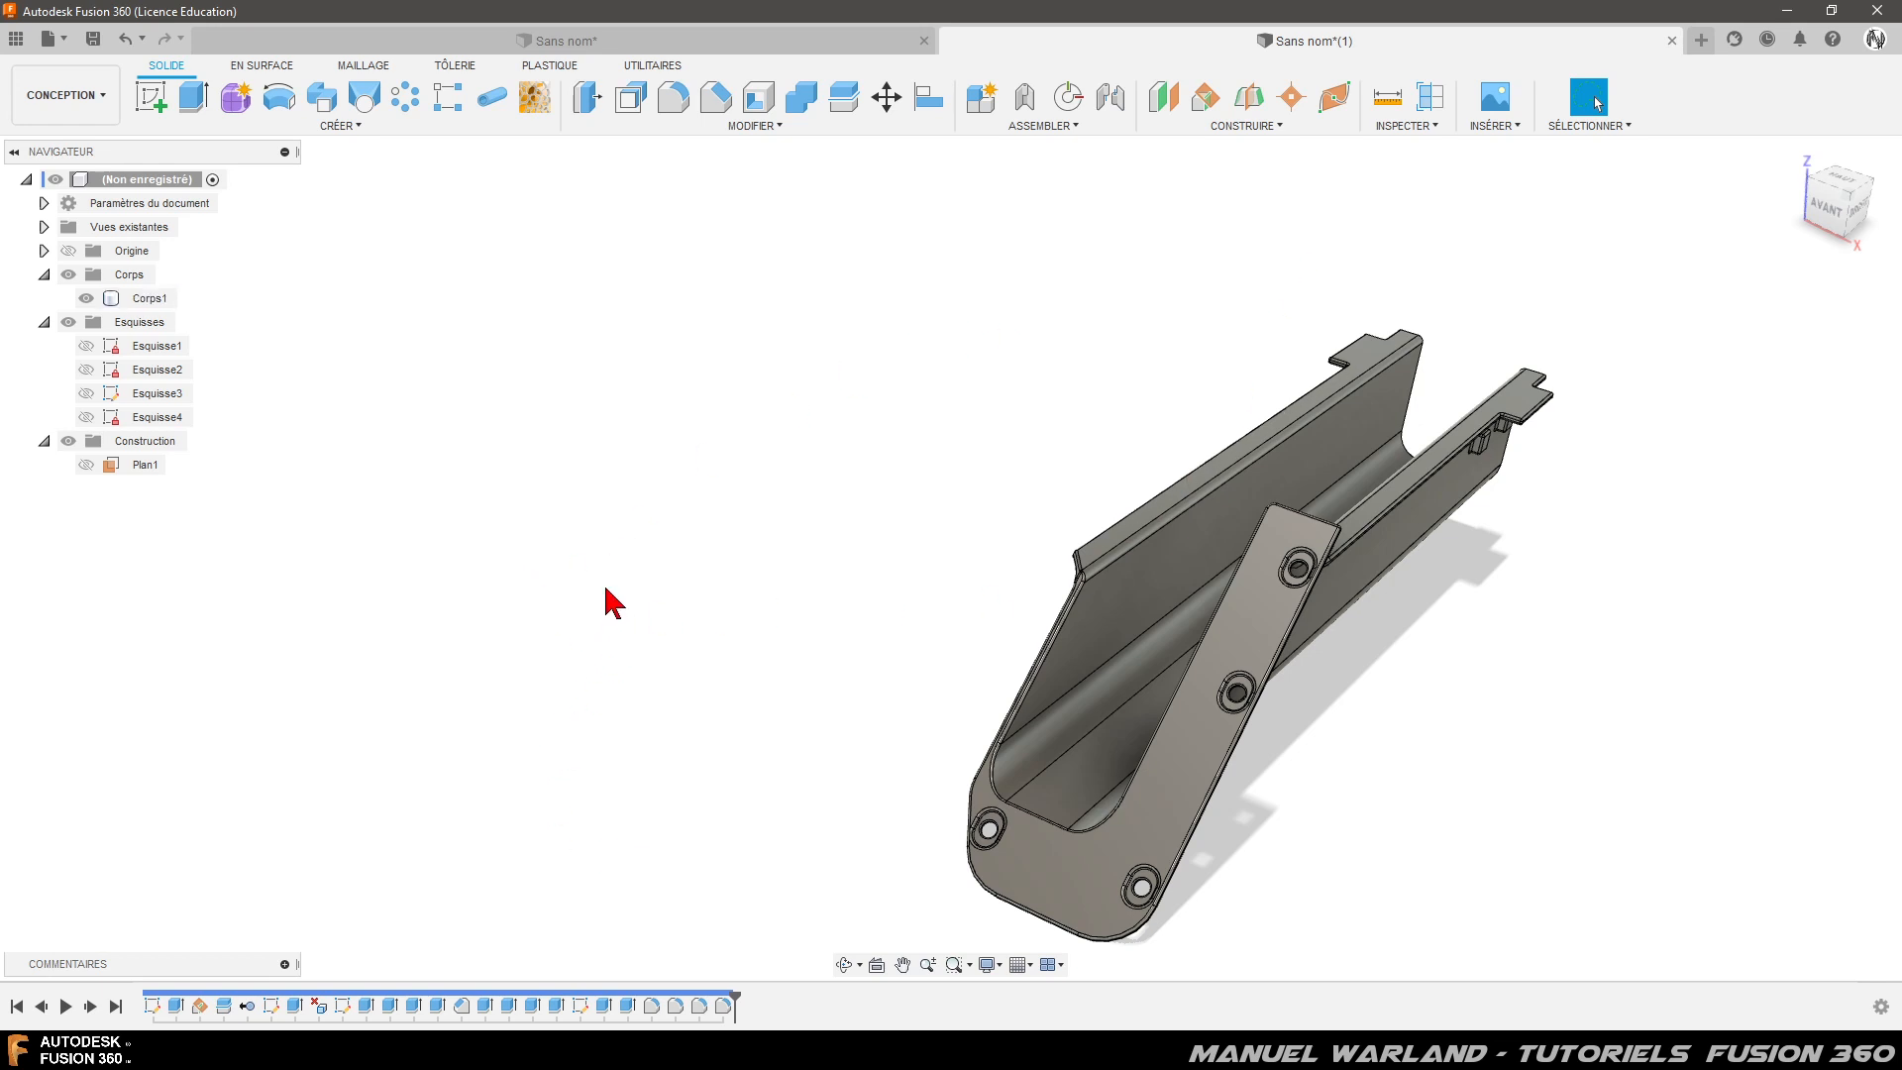
{"action": "scroll", "coordinate": [622, 592], "scroll_direction": "down", "scroll_amount": 1}
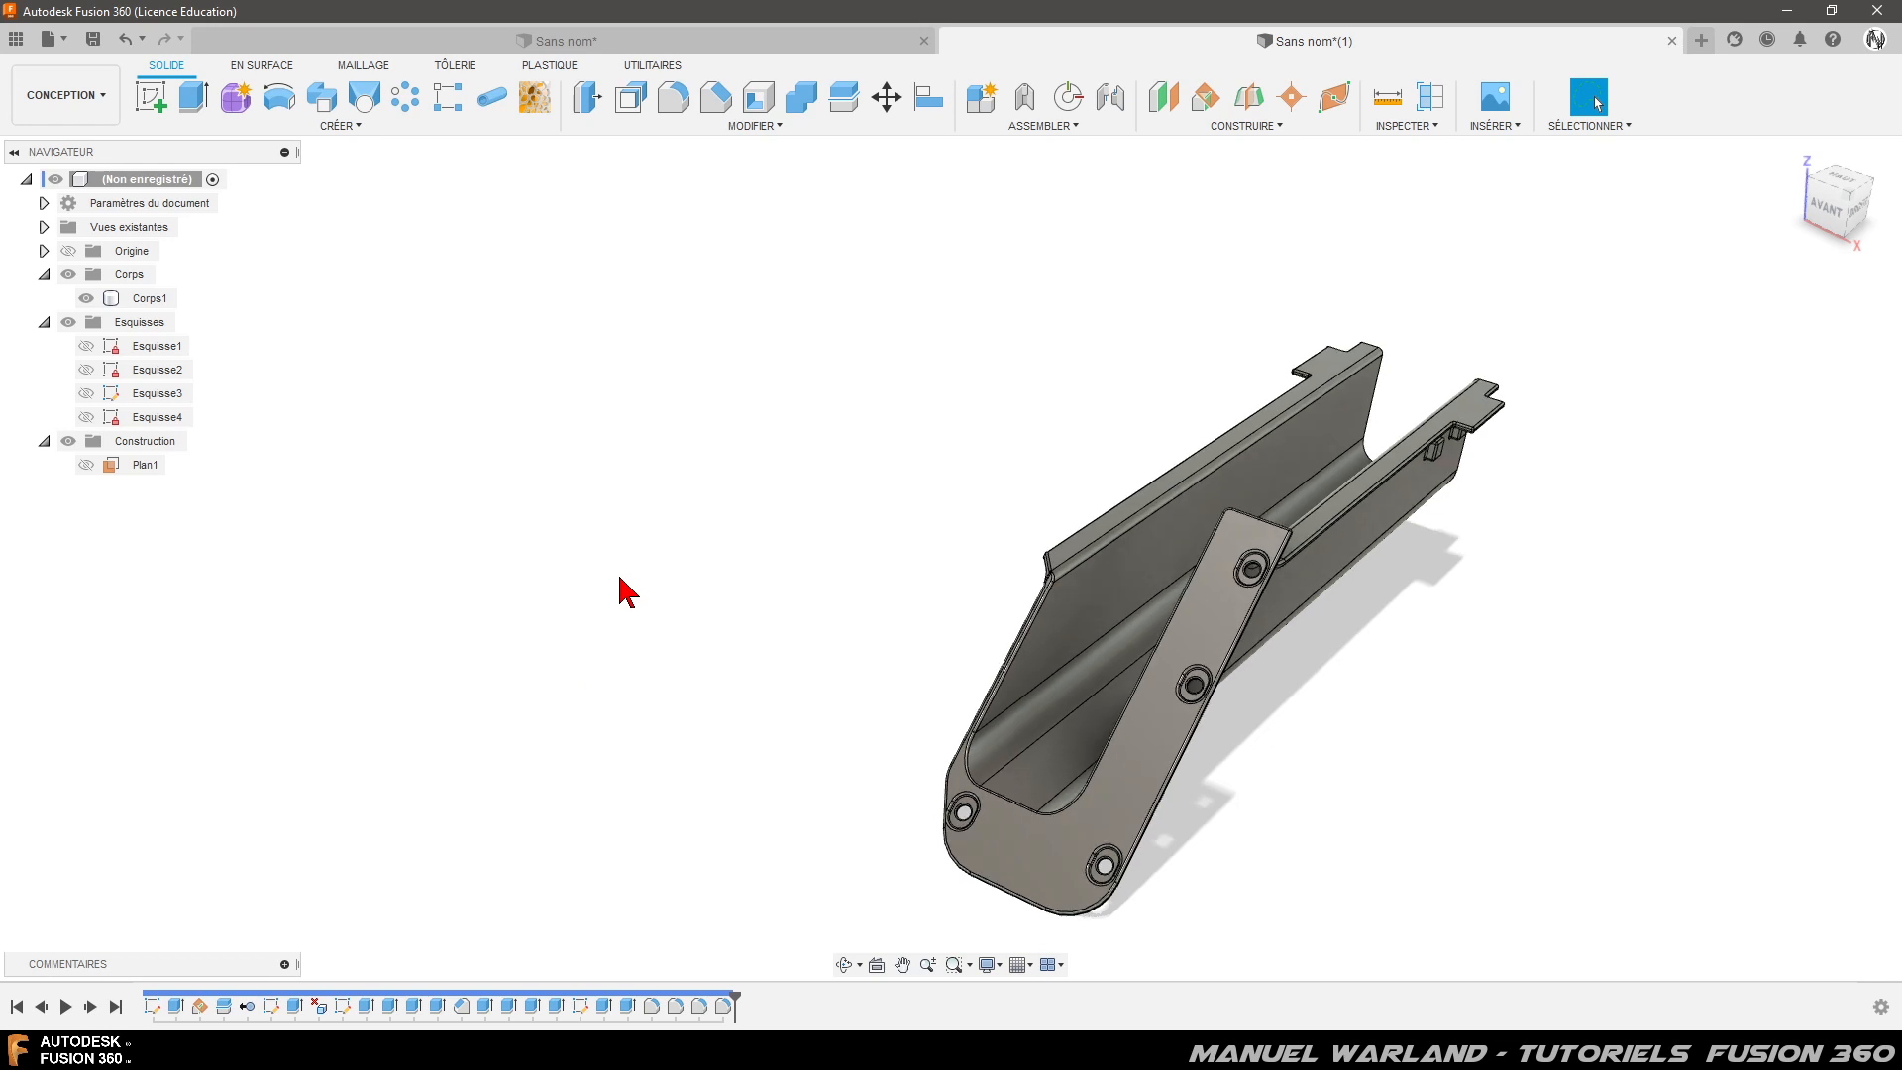
{"action": "scroll", "coordinate": [836, 864], "scroll_direction": "up", "scroll_amount": 2}
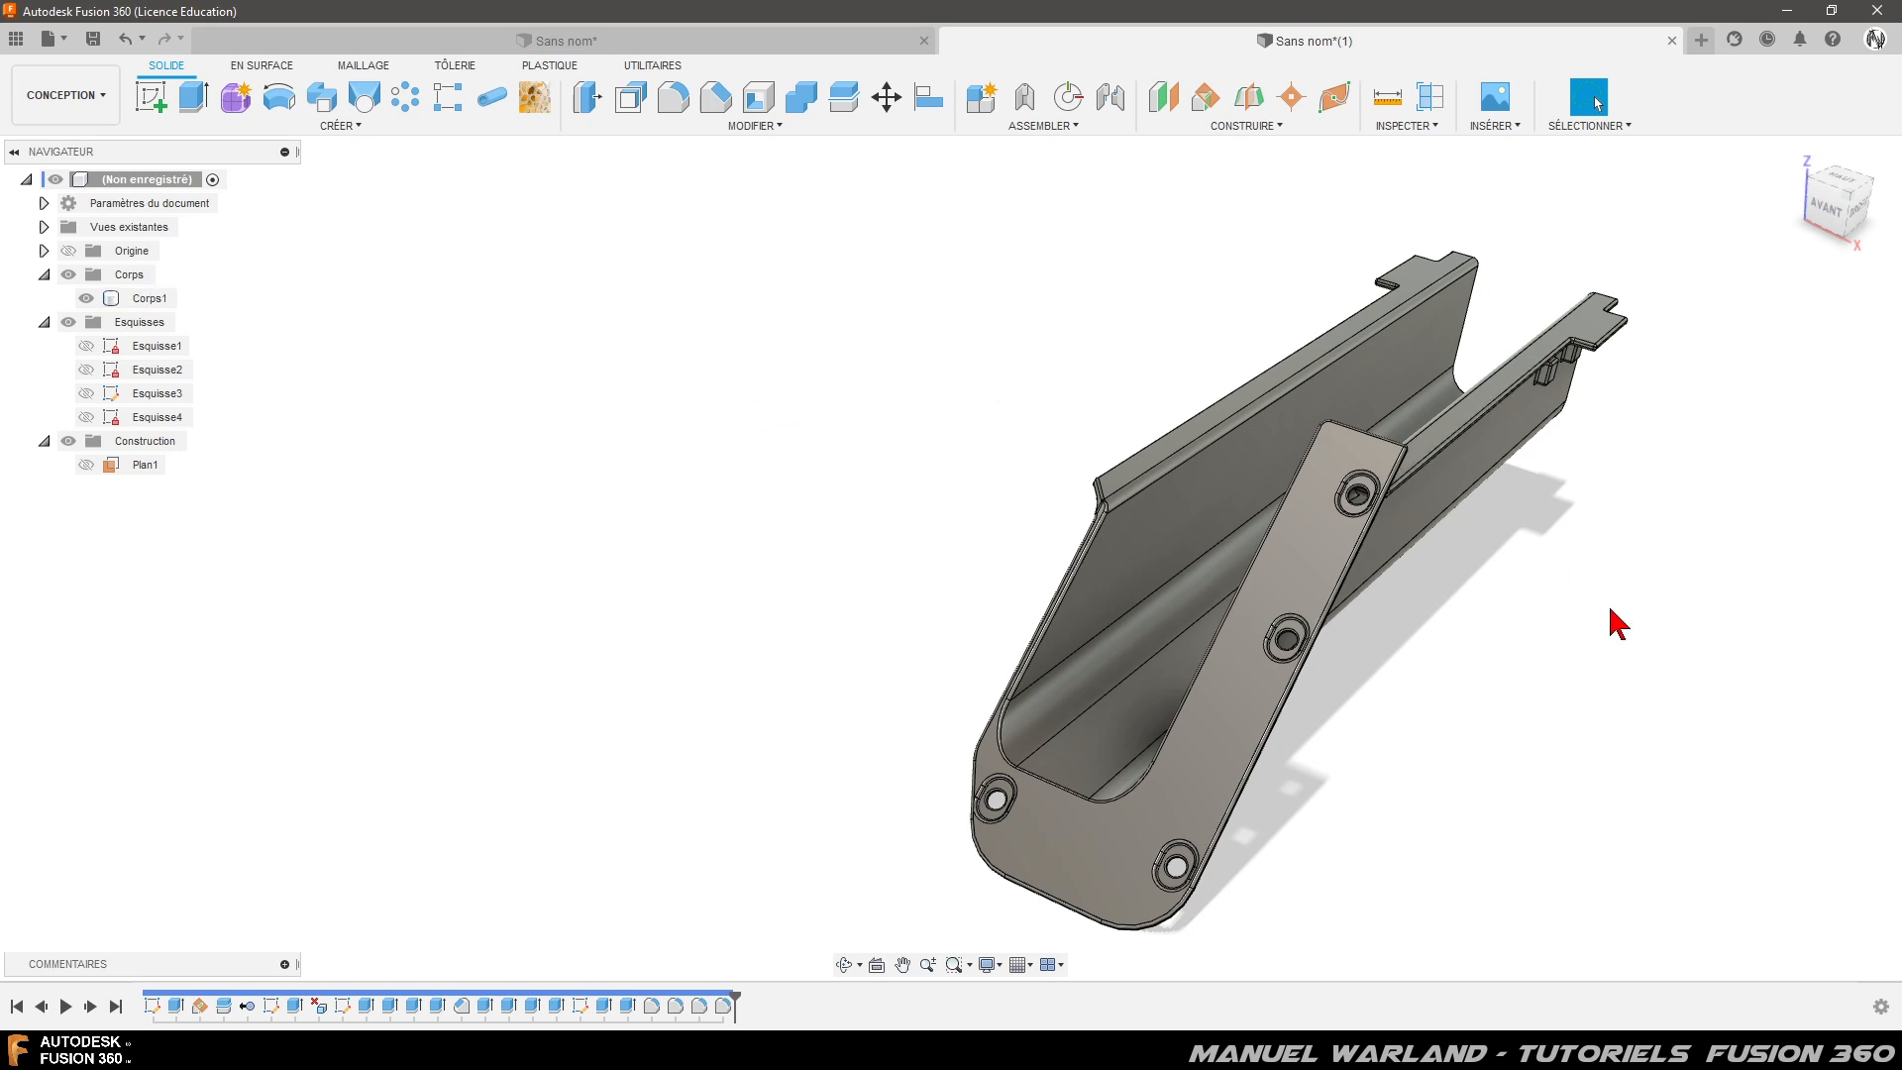
{"action": "mouse_move", "coordinate": [1582, 619]}
{"action": "middle_mouse_down", "text": "shift"}
{"action": "mouse_move", "coordinate": [1573, 567]}
{"action": "mouse_move", "coordinate": [1586, 586]}
{"action": "middle_mouse_up", "text": "shift"}
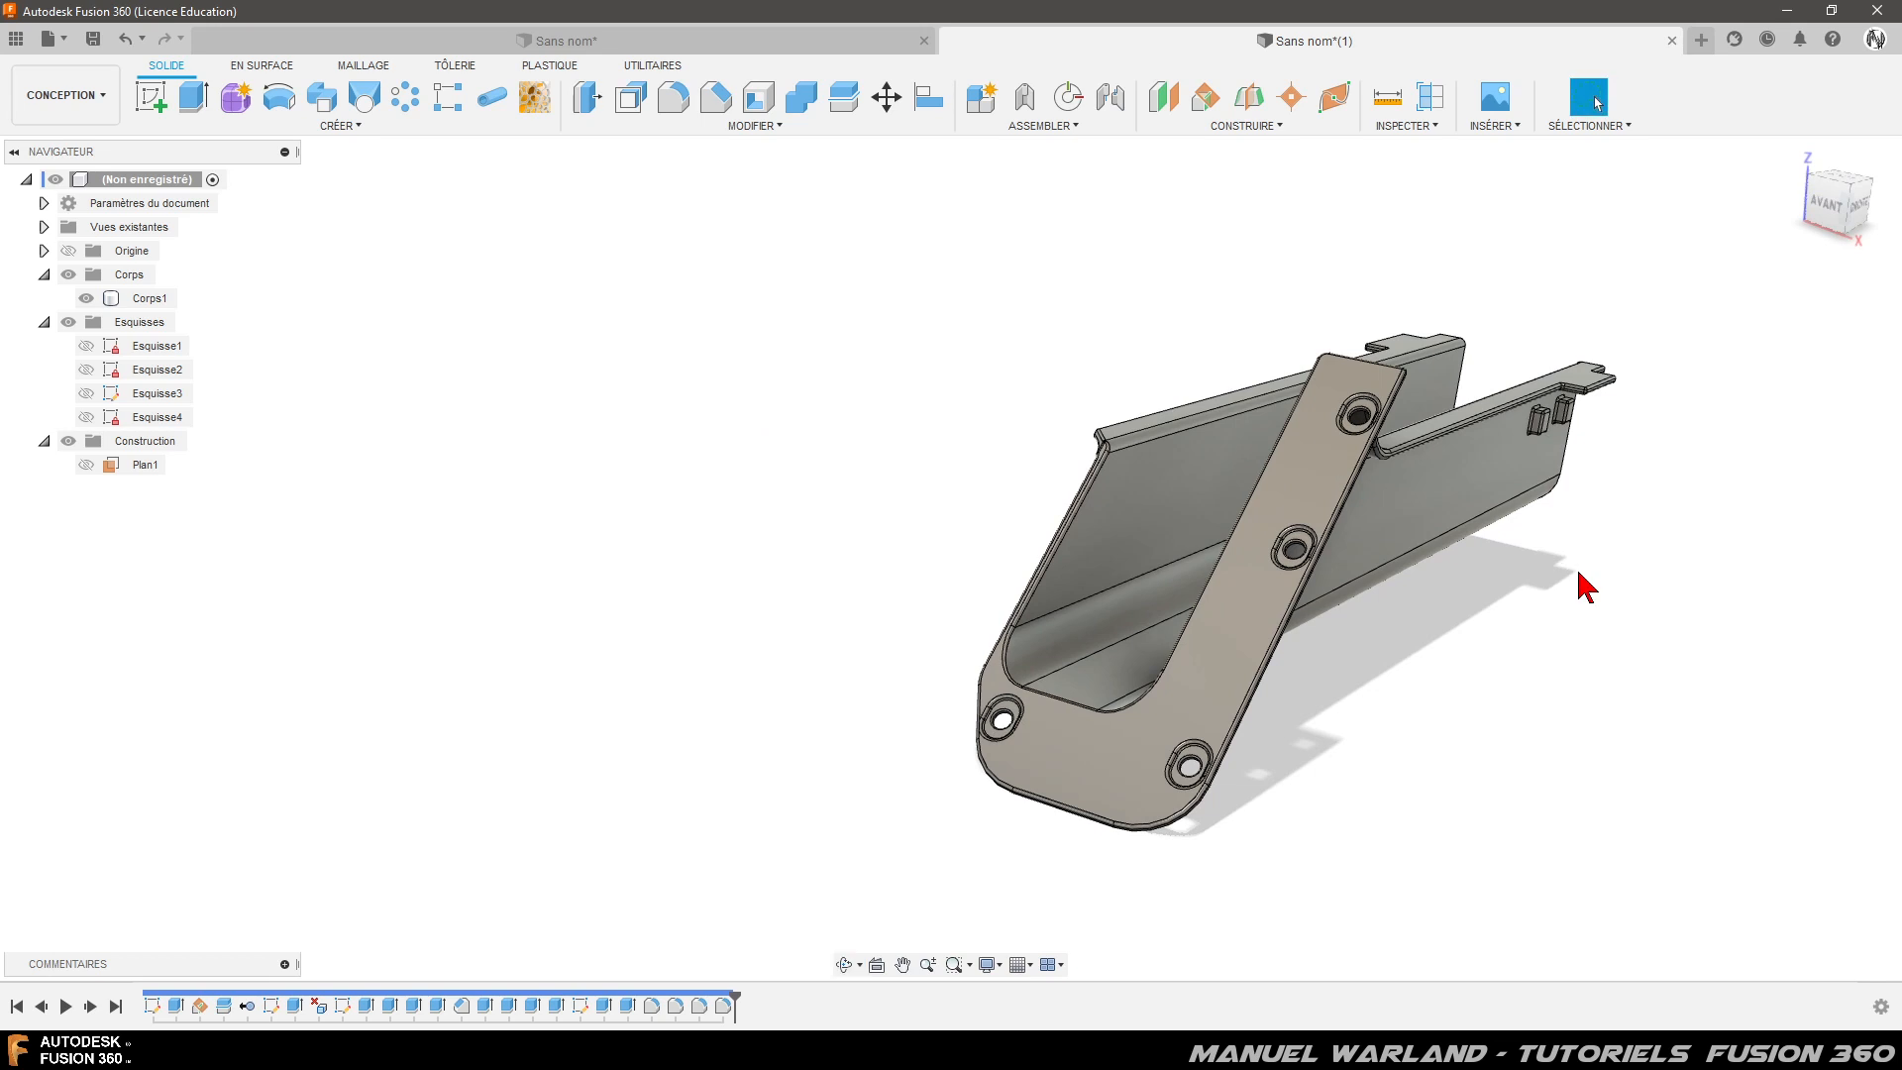